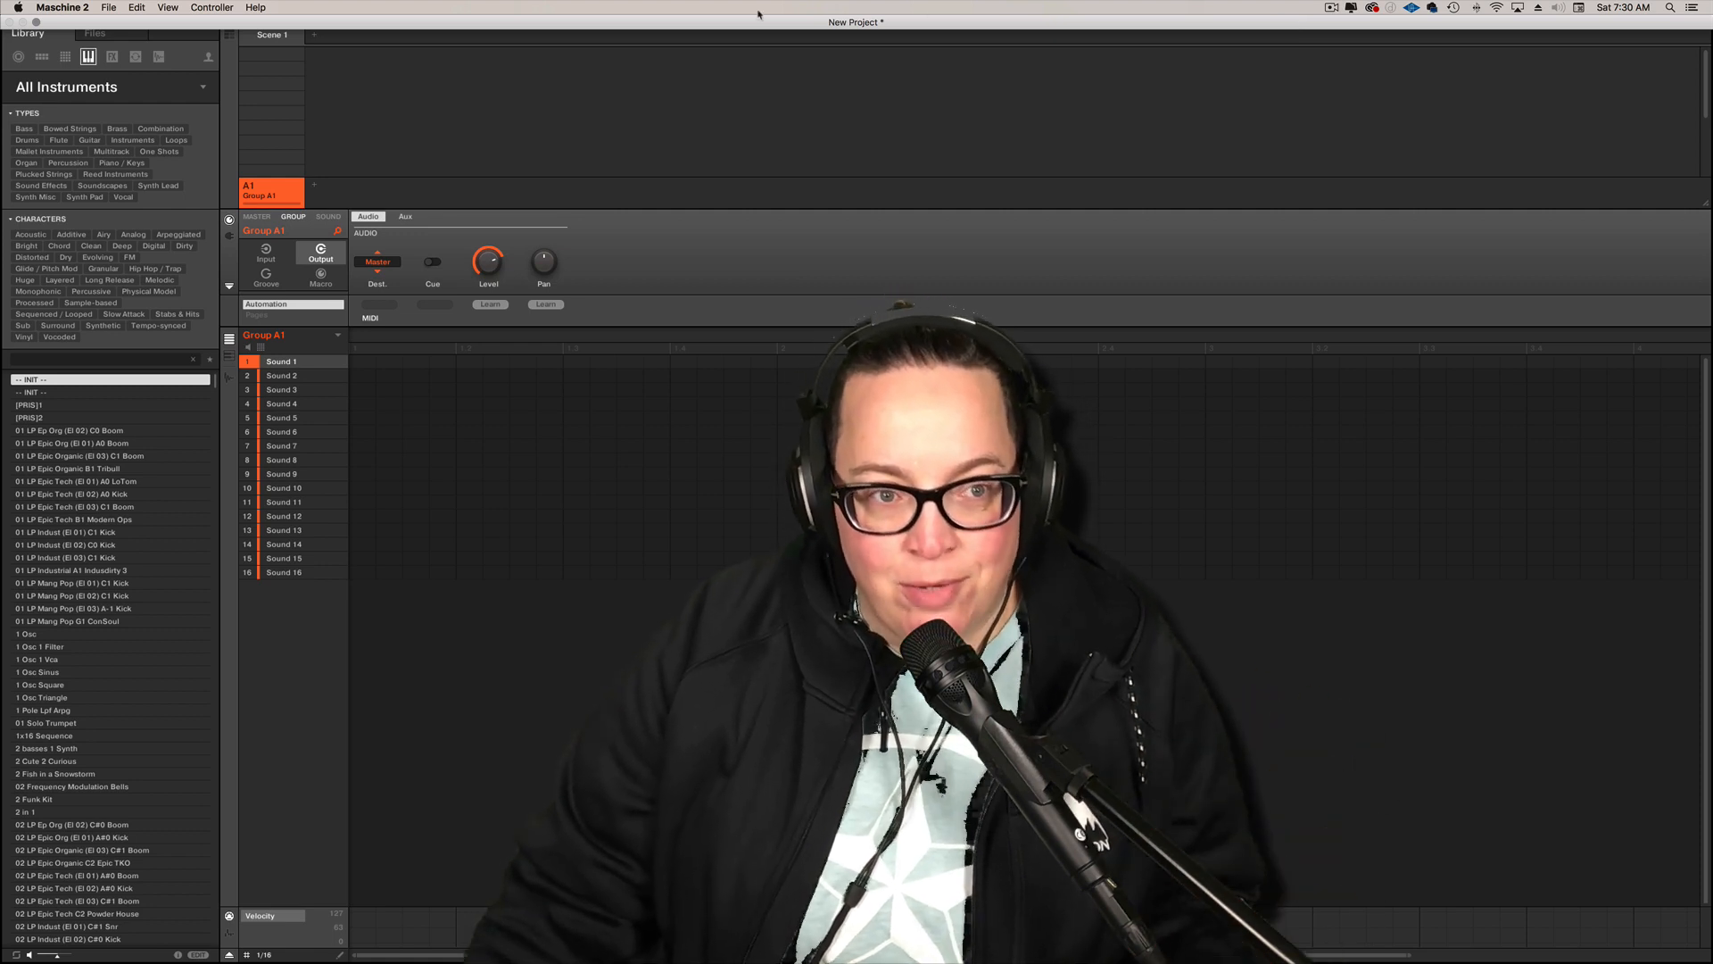
- Load Plugin Boutique's Scaler (VST) on Sound 1 and open its window in the middle of the workspace
left_click(328, 217)
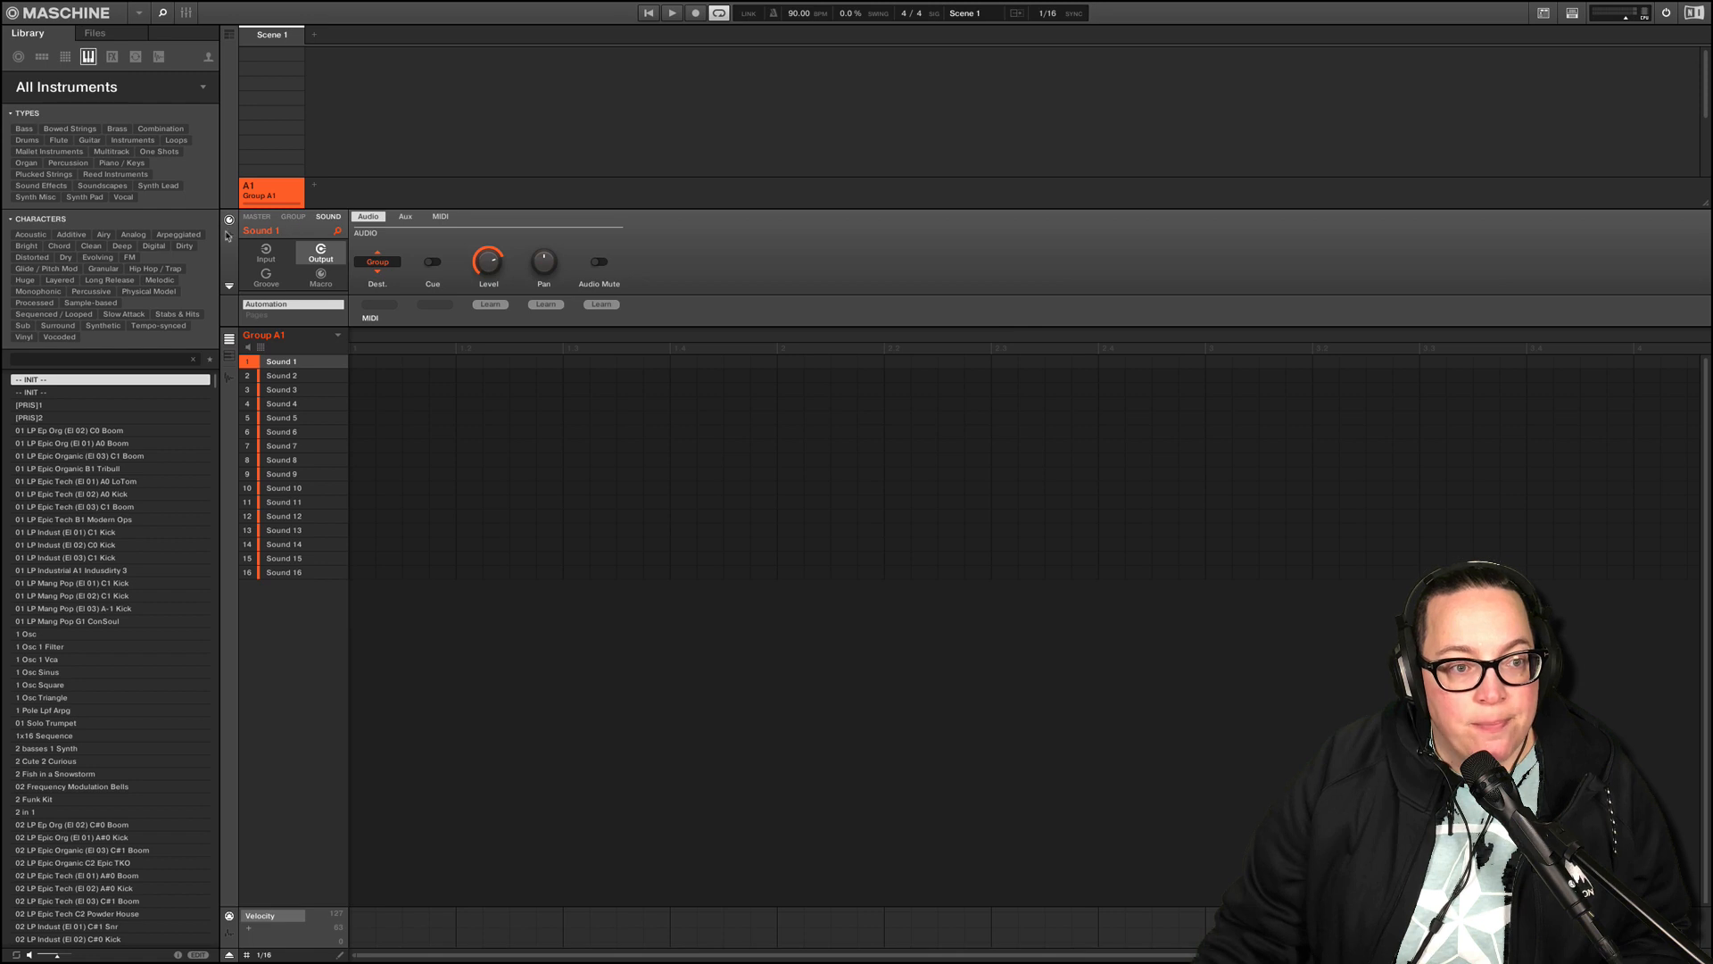
left_click(229, 235)
left_click(277, 247)
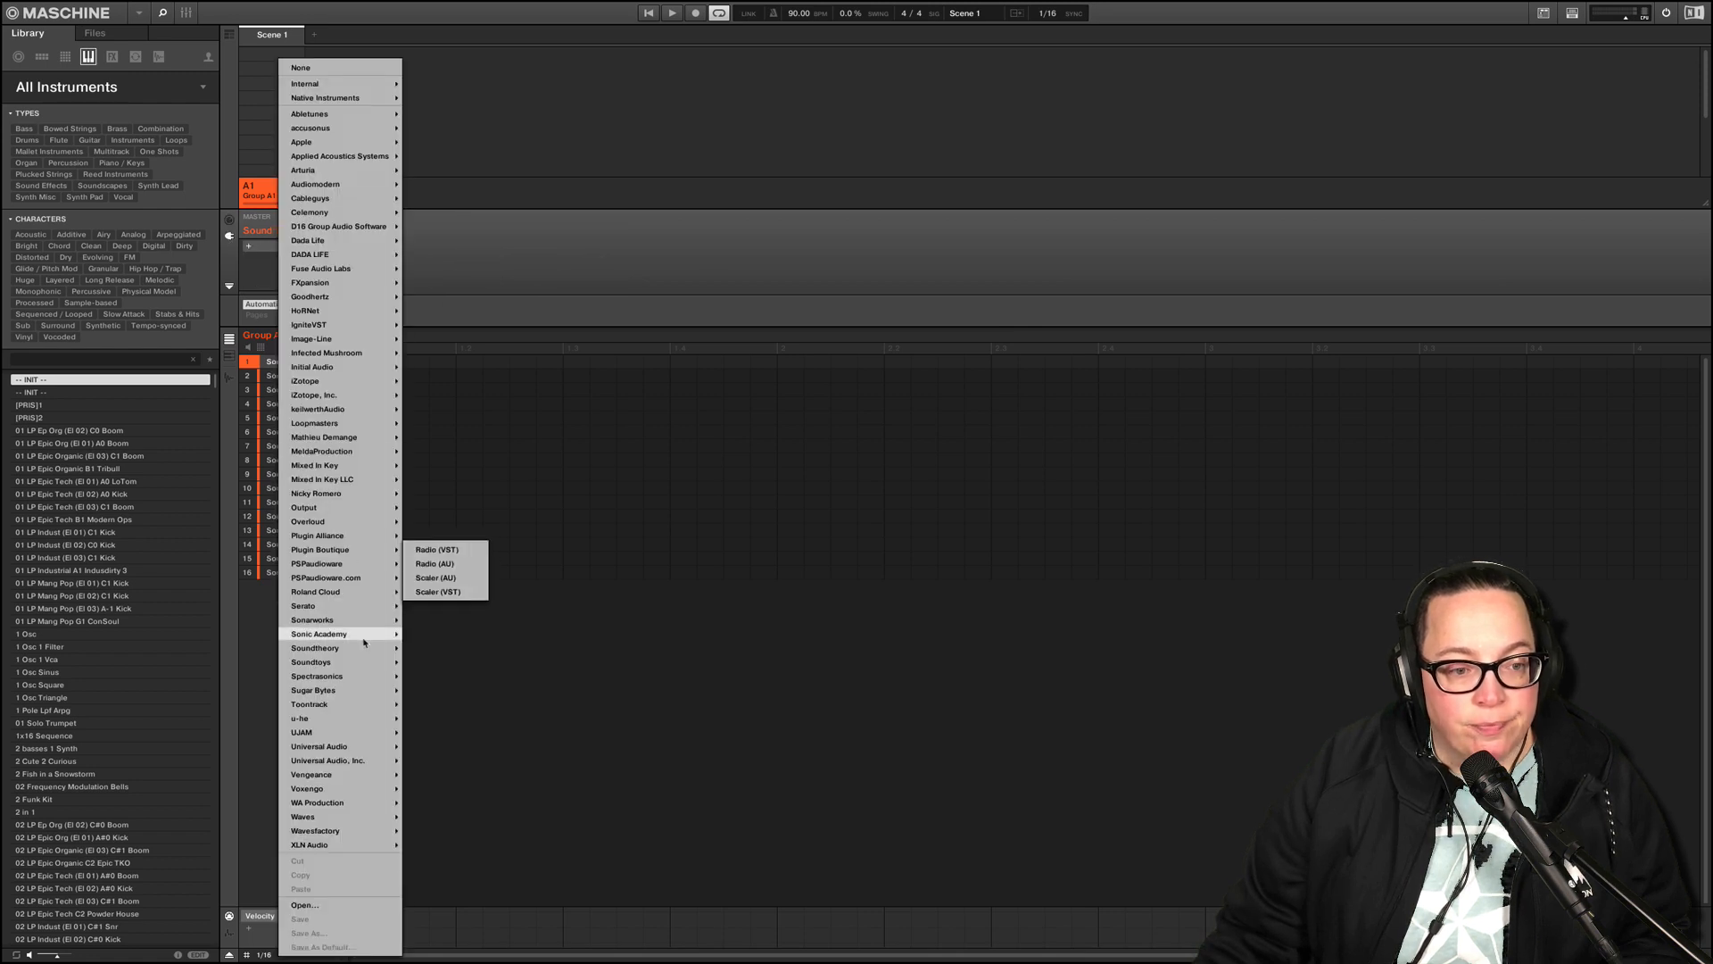
mouse_move(364, 639)
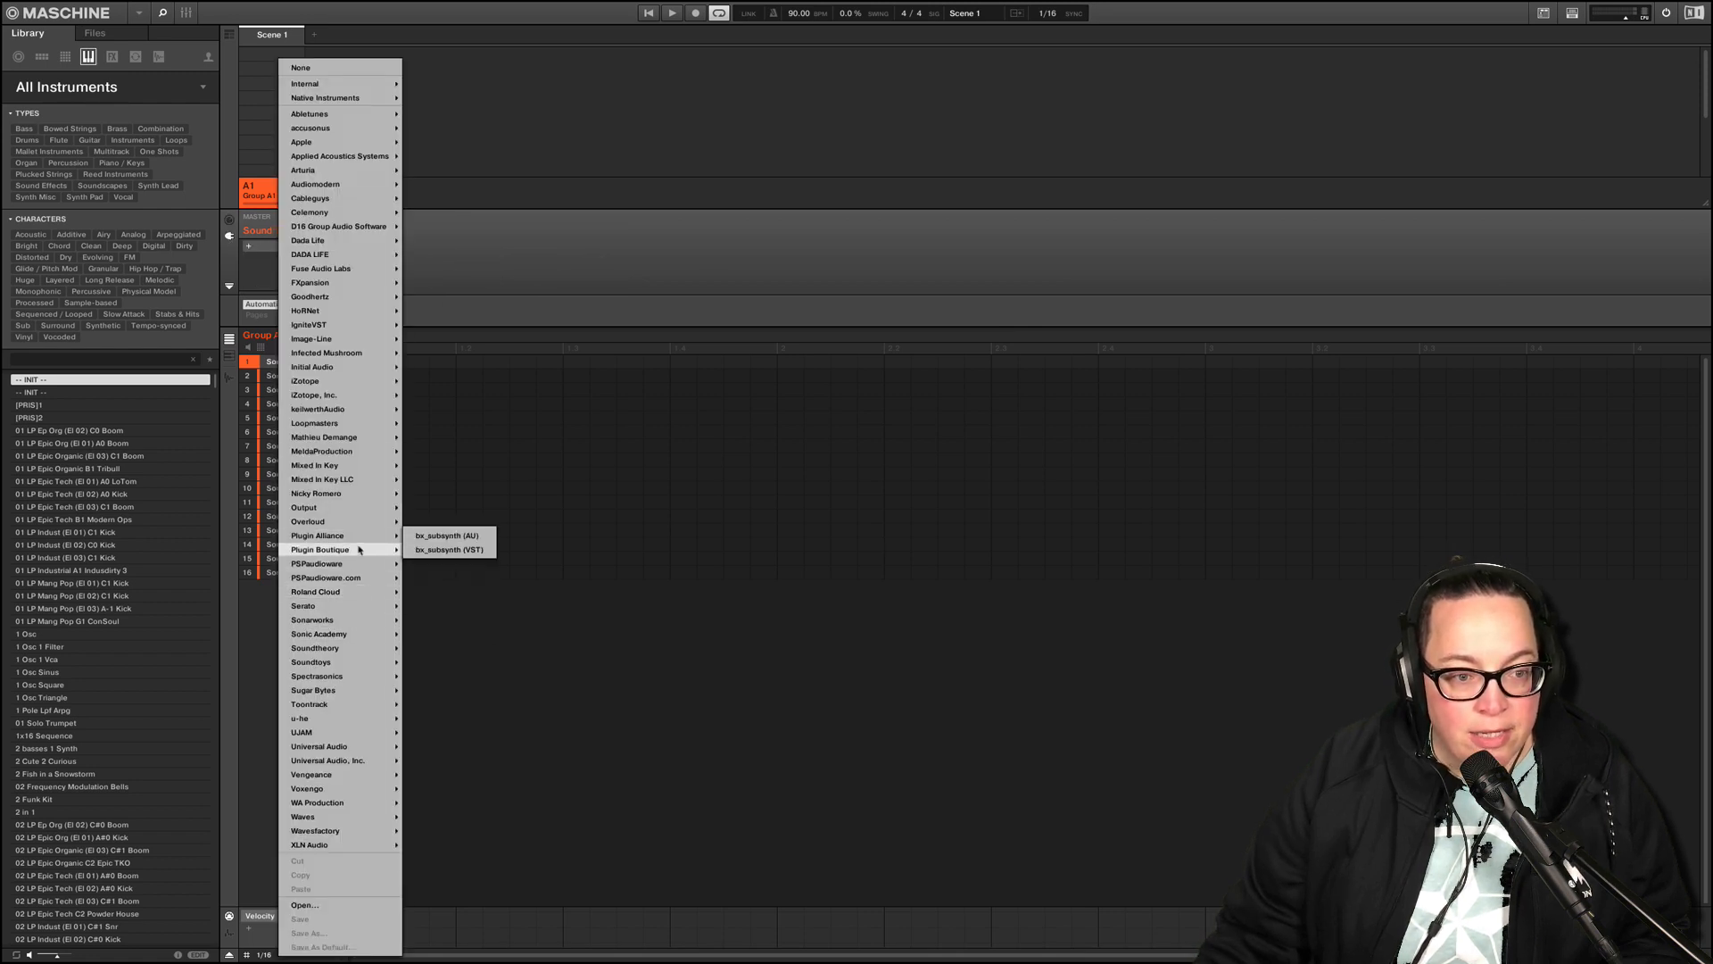
mouse_move(359, 549)
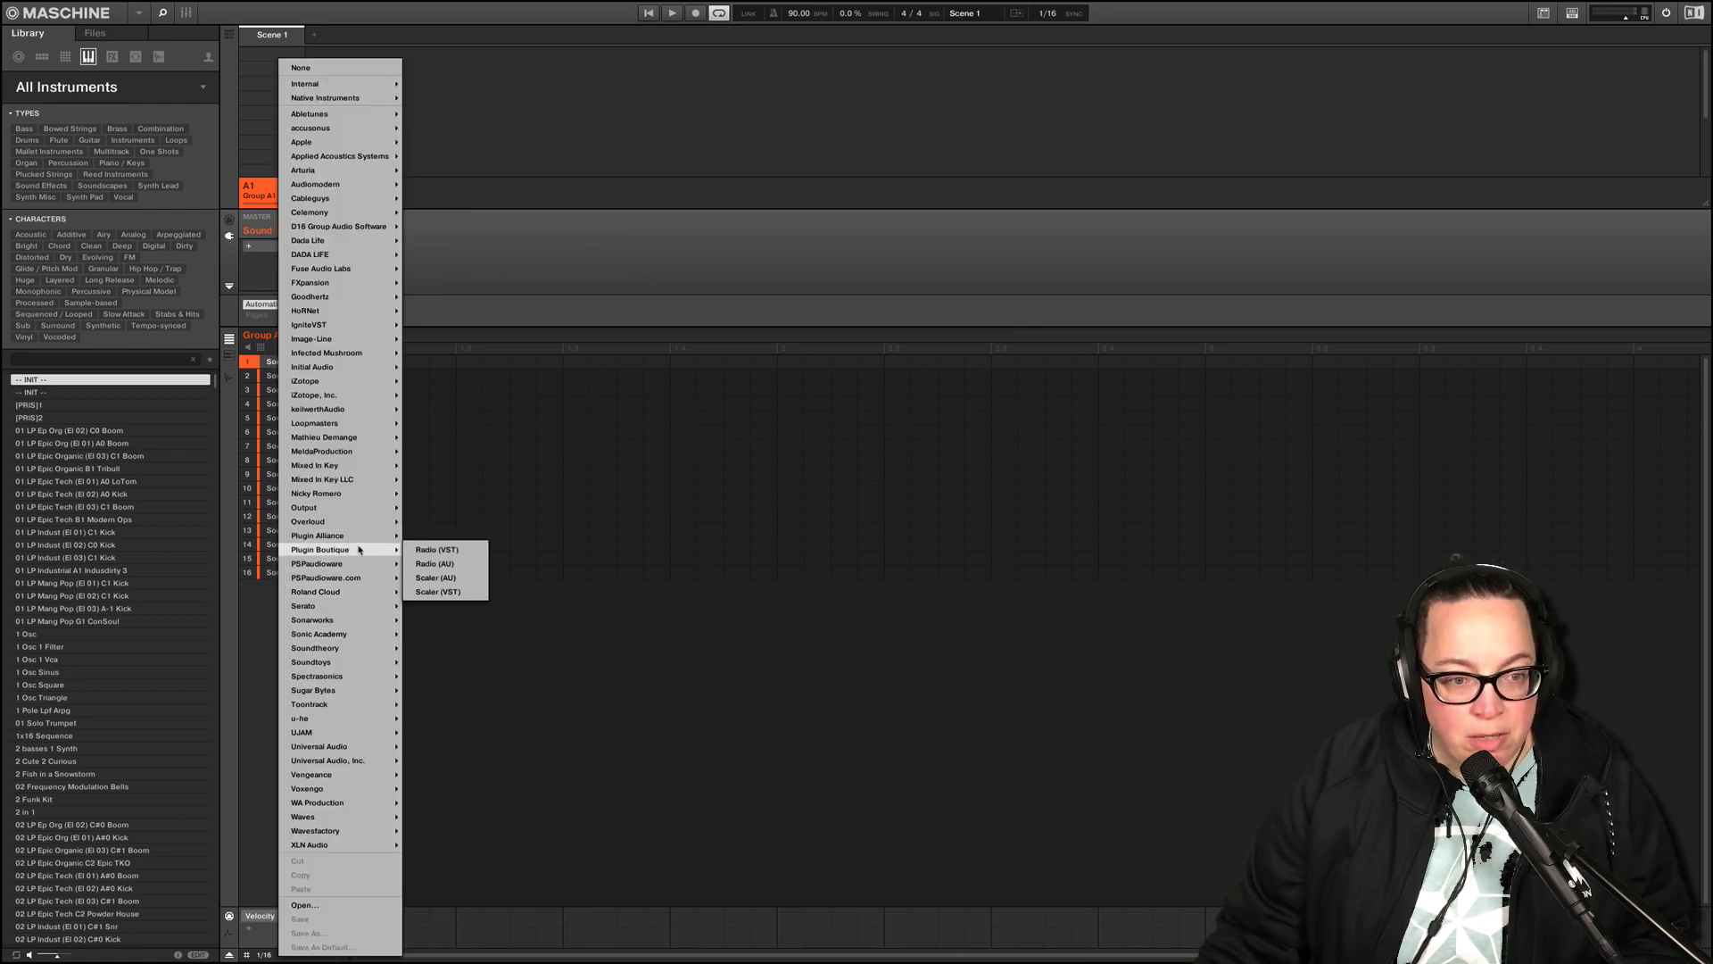
left_click(436, 592)
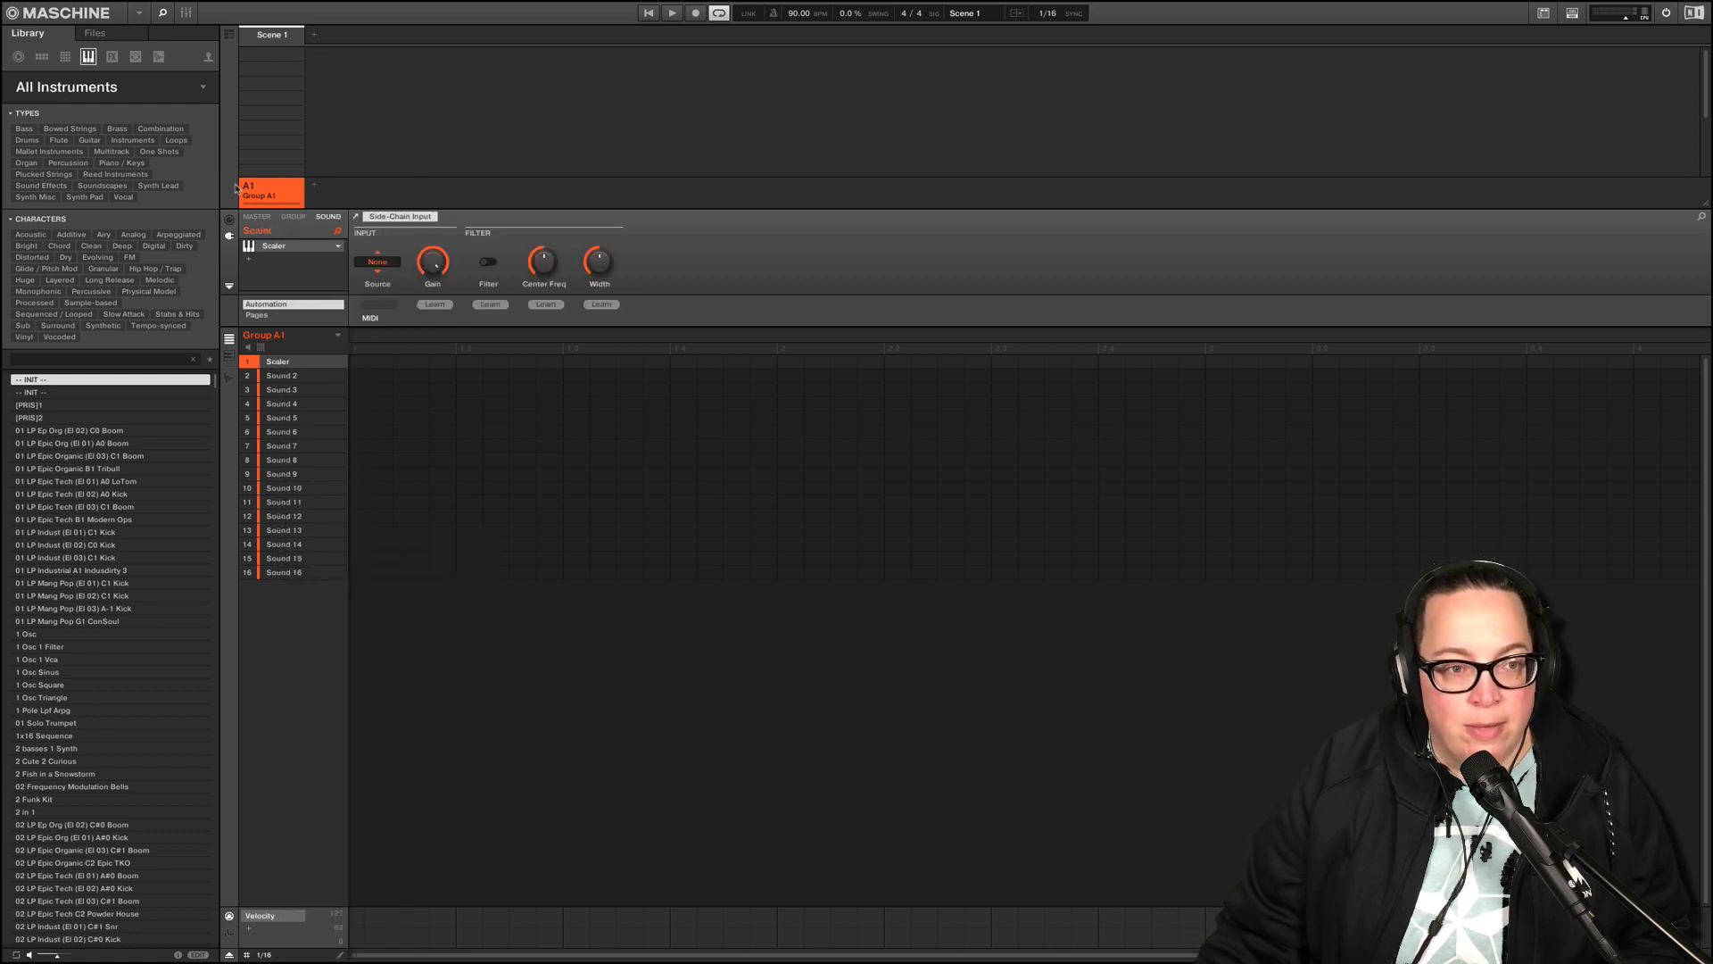
left_click(297, 255)
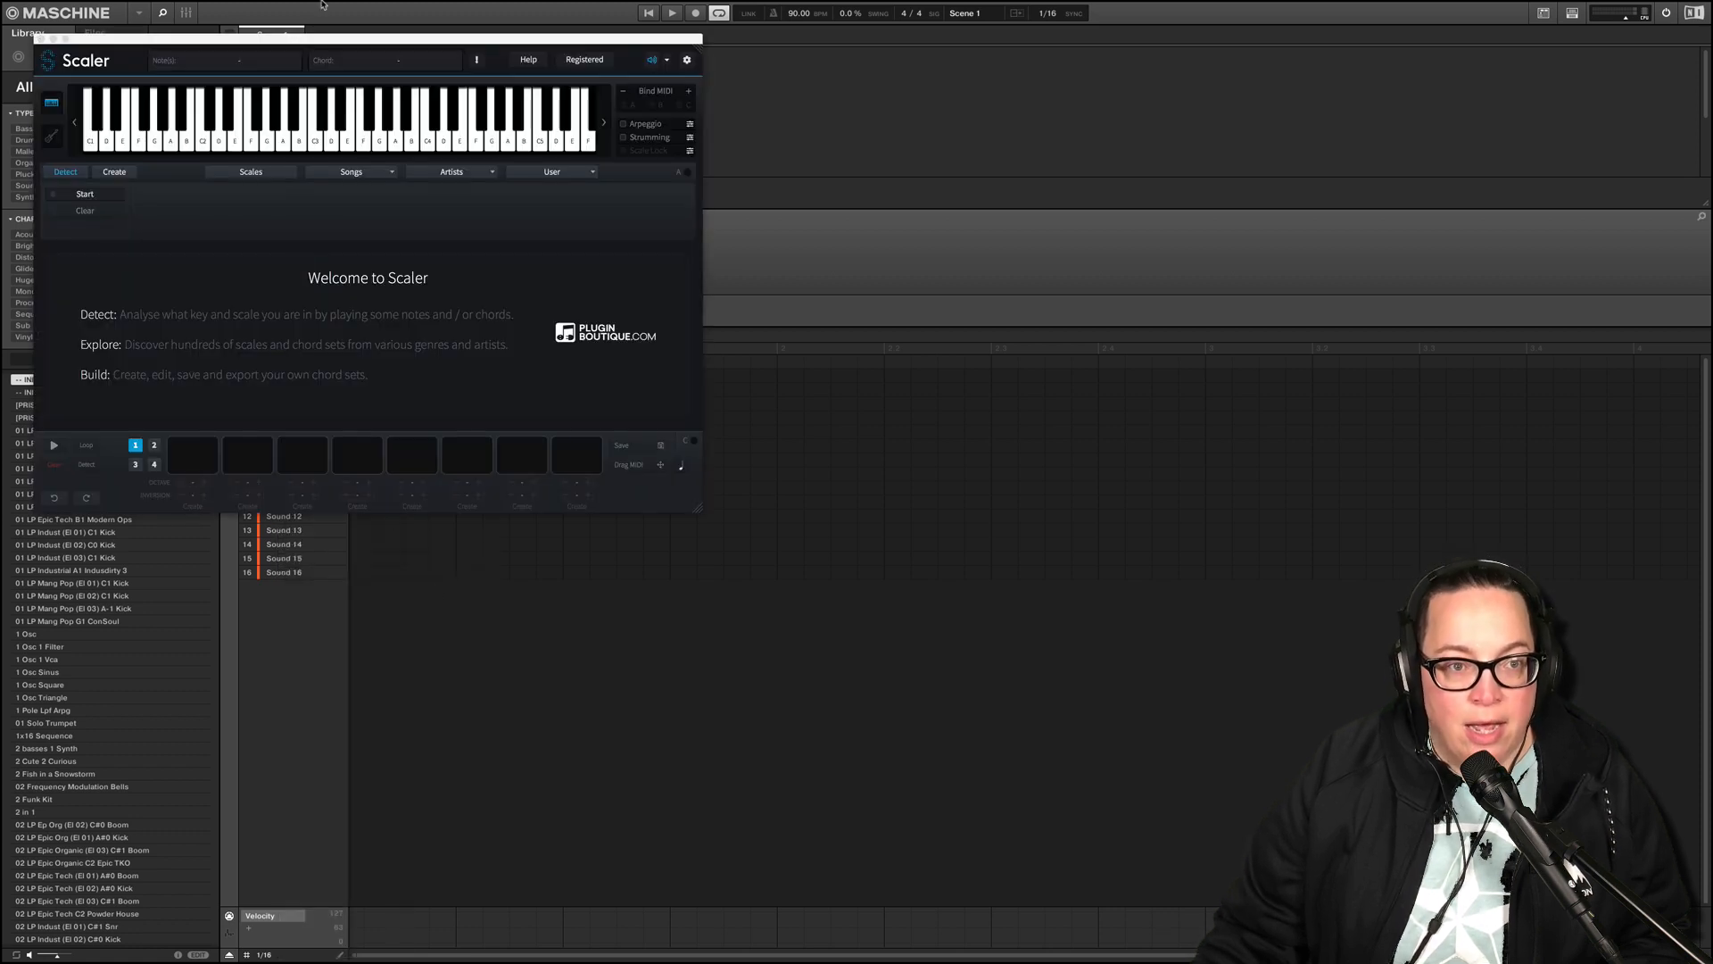
left_click_drag(361, 47, 706, 86)
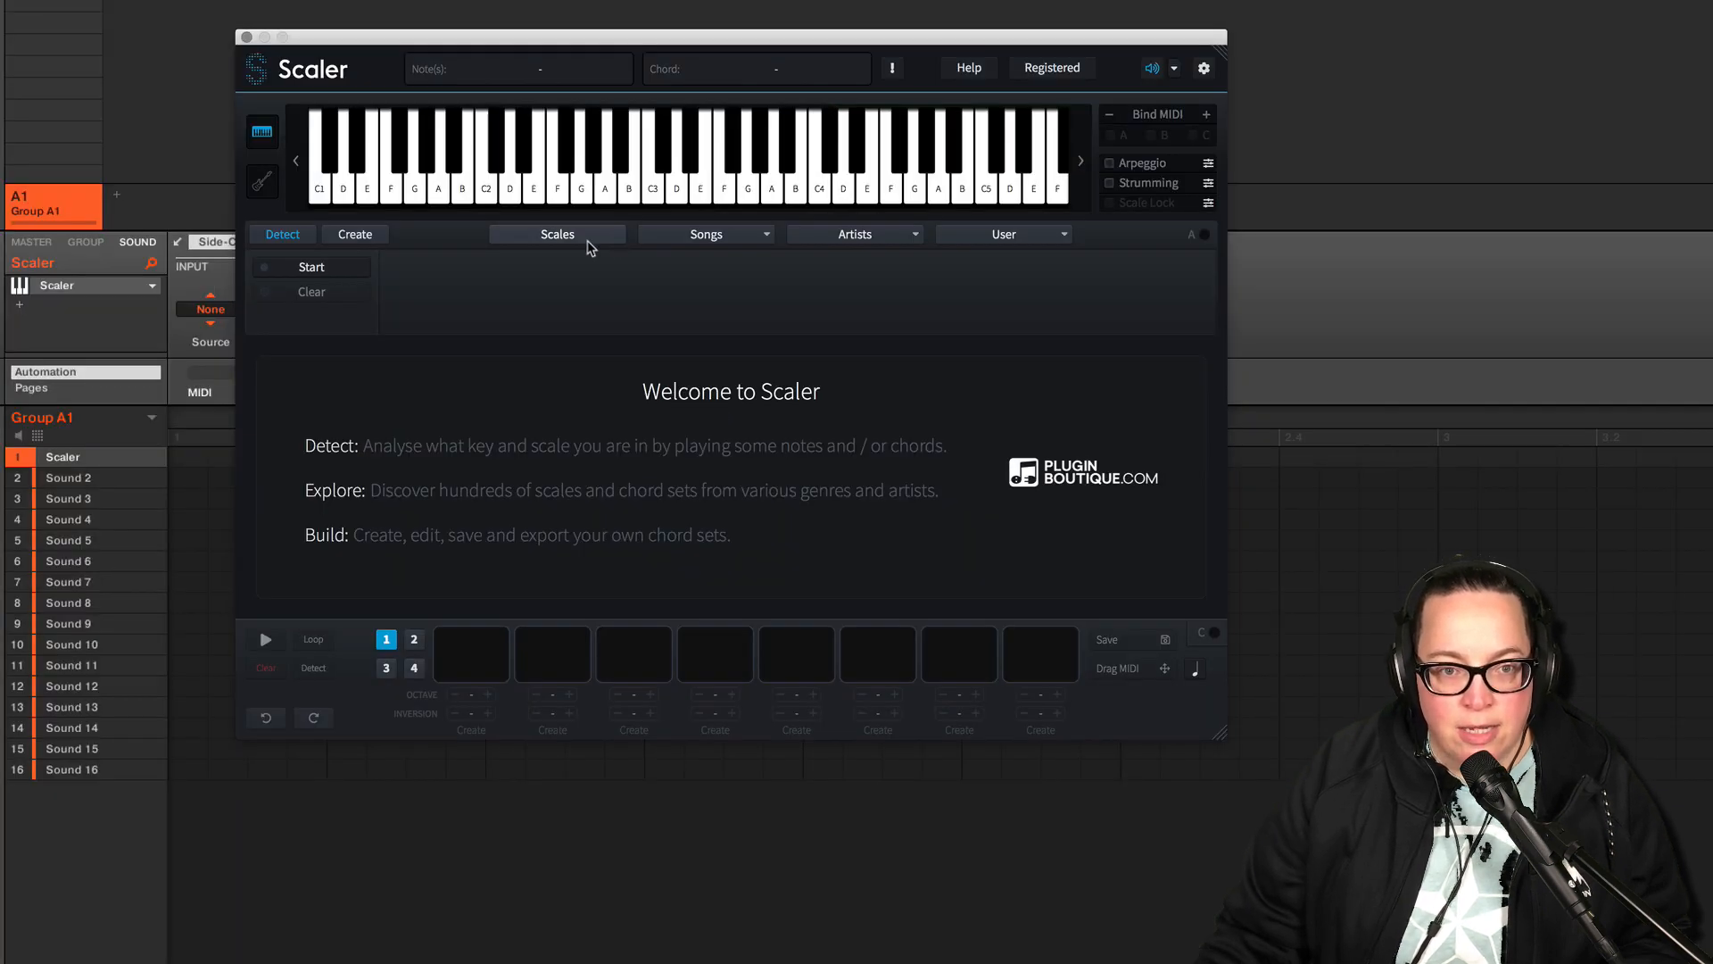
- Look over the scale list and the song genres, and load the Neo Soul 1 chord set
left_click(589, 245)
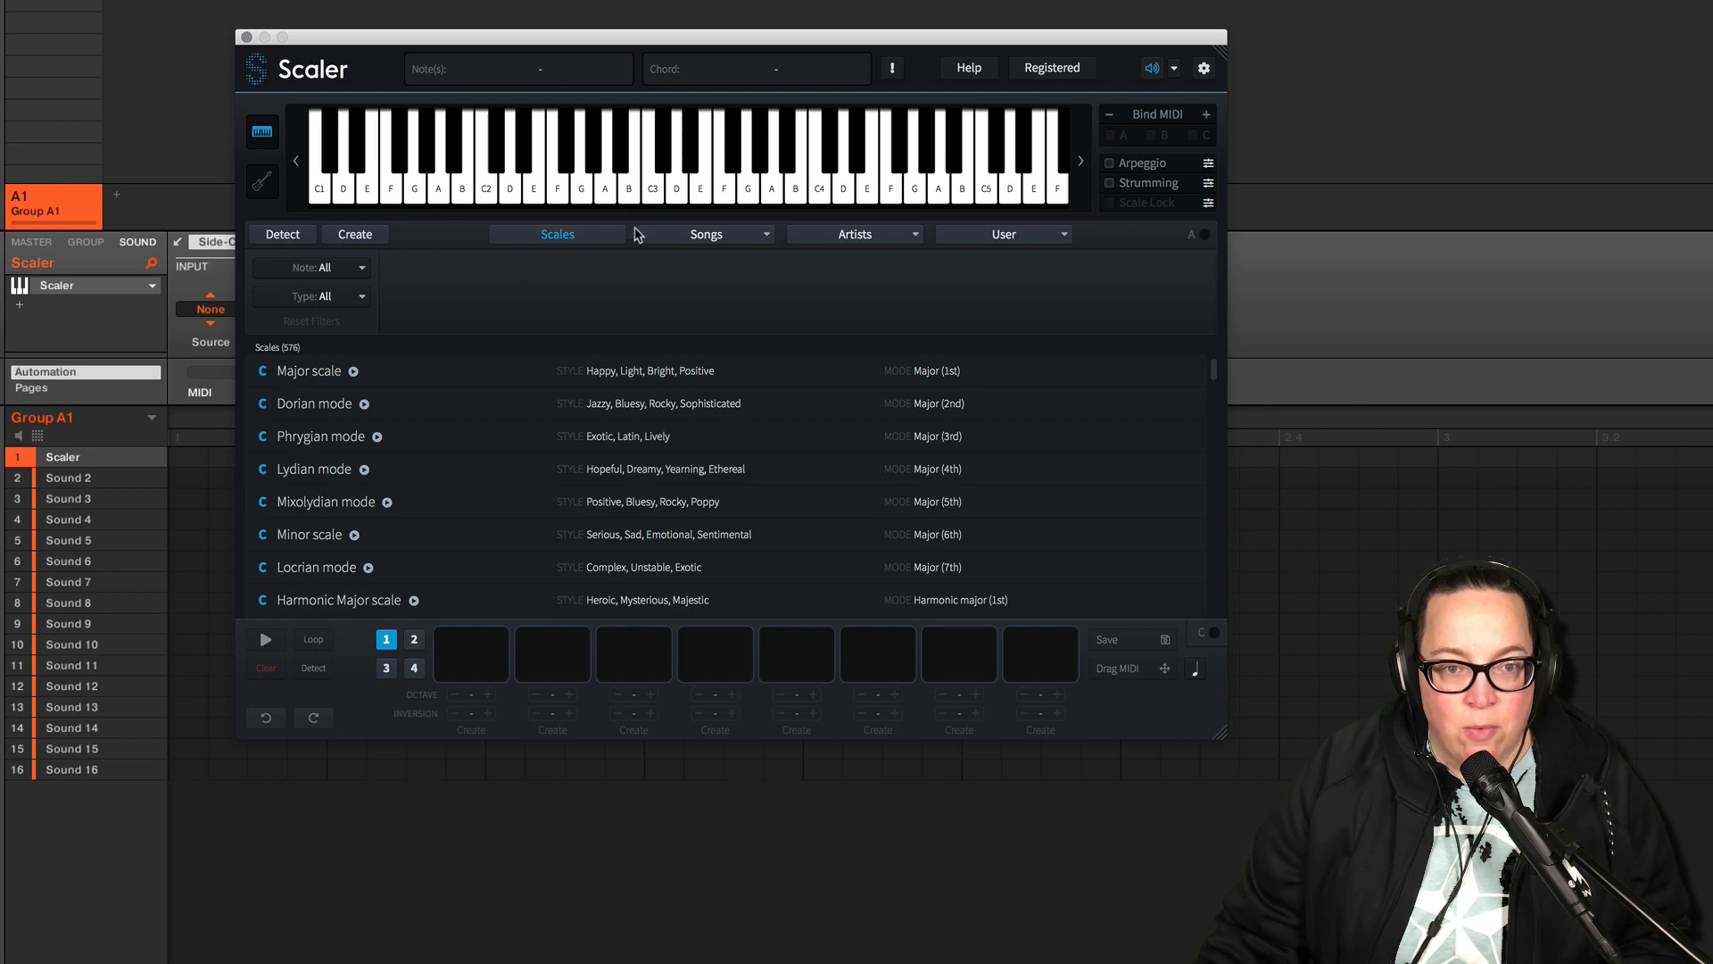
left_click(717, 237)
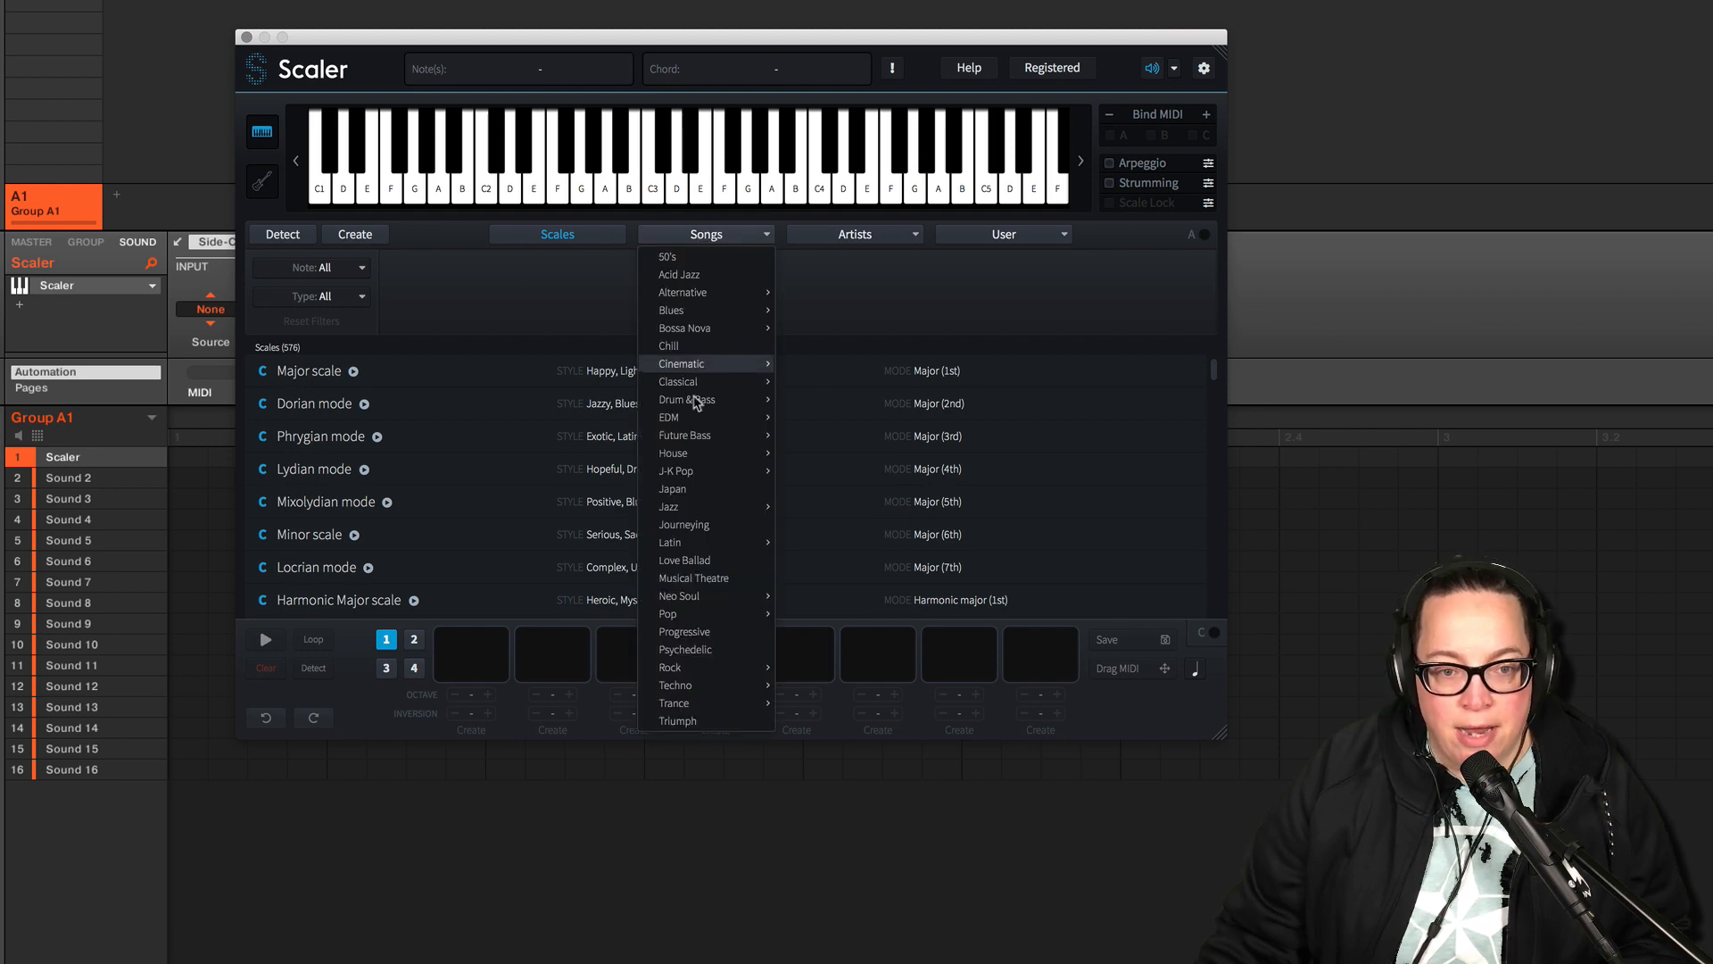
mouse_move(698, 419)
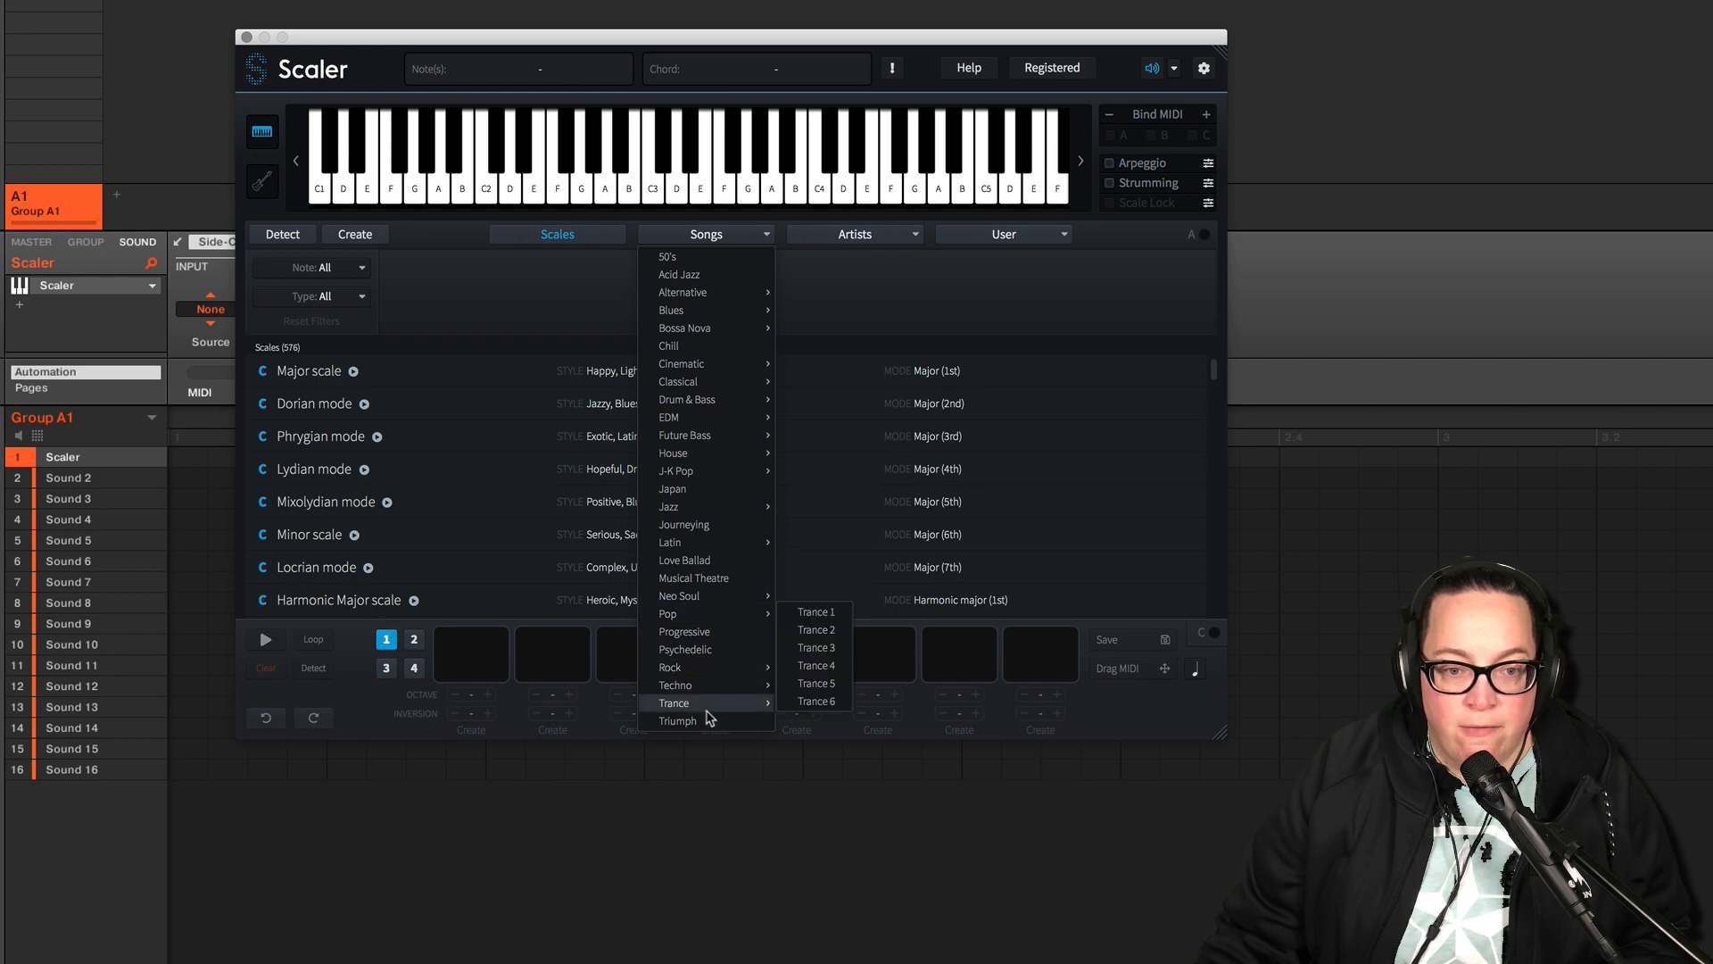
mouse_move(699, 603)
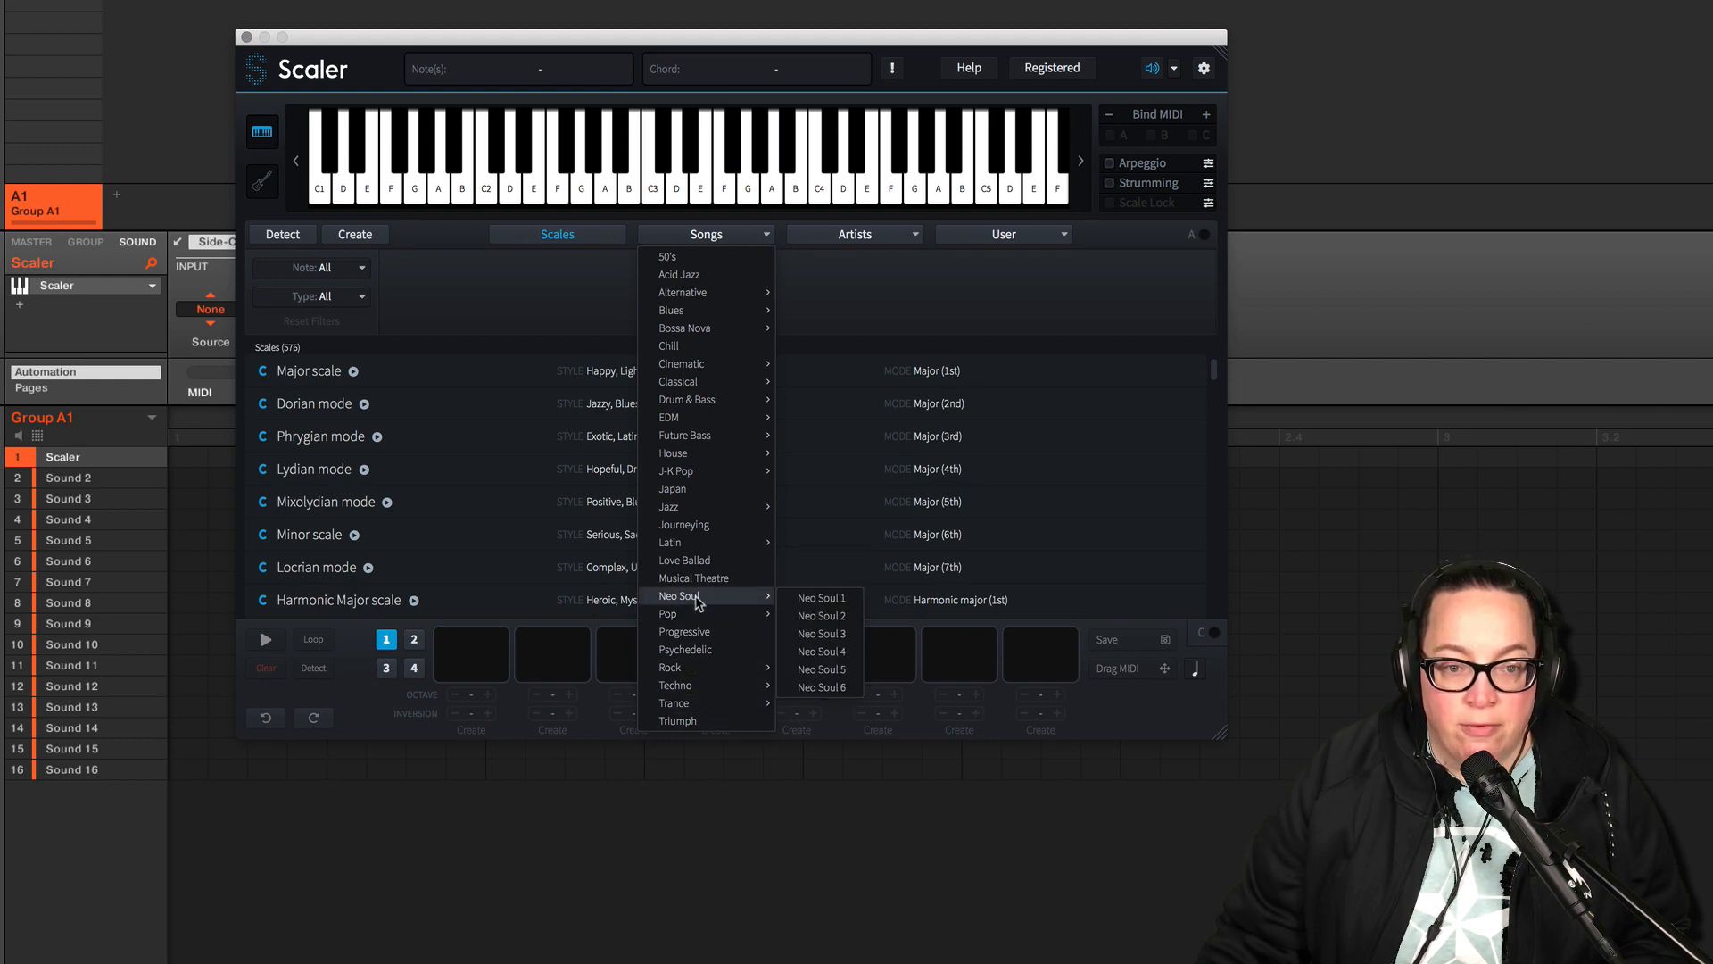
left_click(822, 599)
- Audition chords of the Neo Soul 1 set, including E min9, B min9, A min9 and E 7(sus2)
left_click(436, 286)
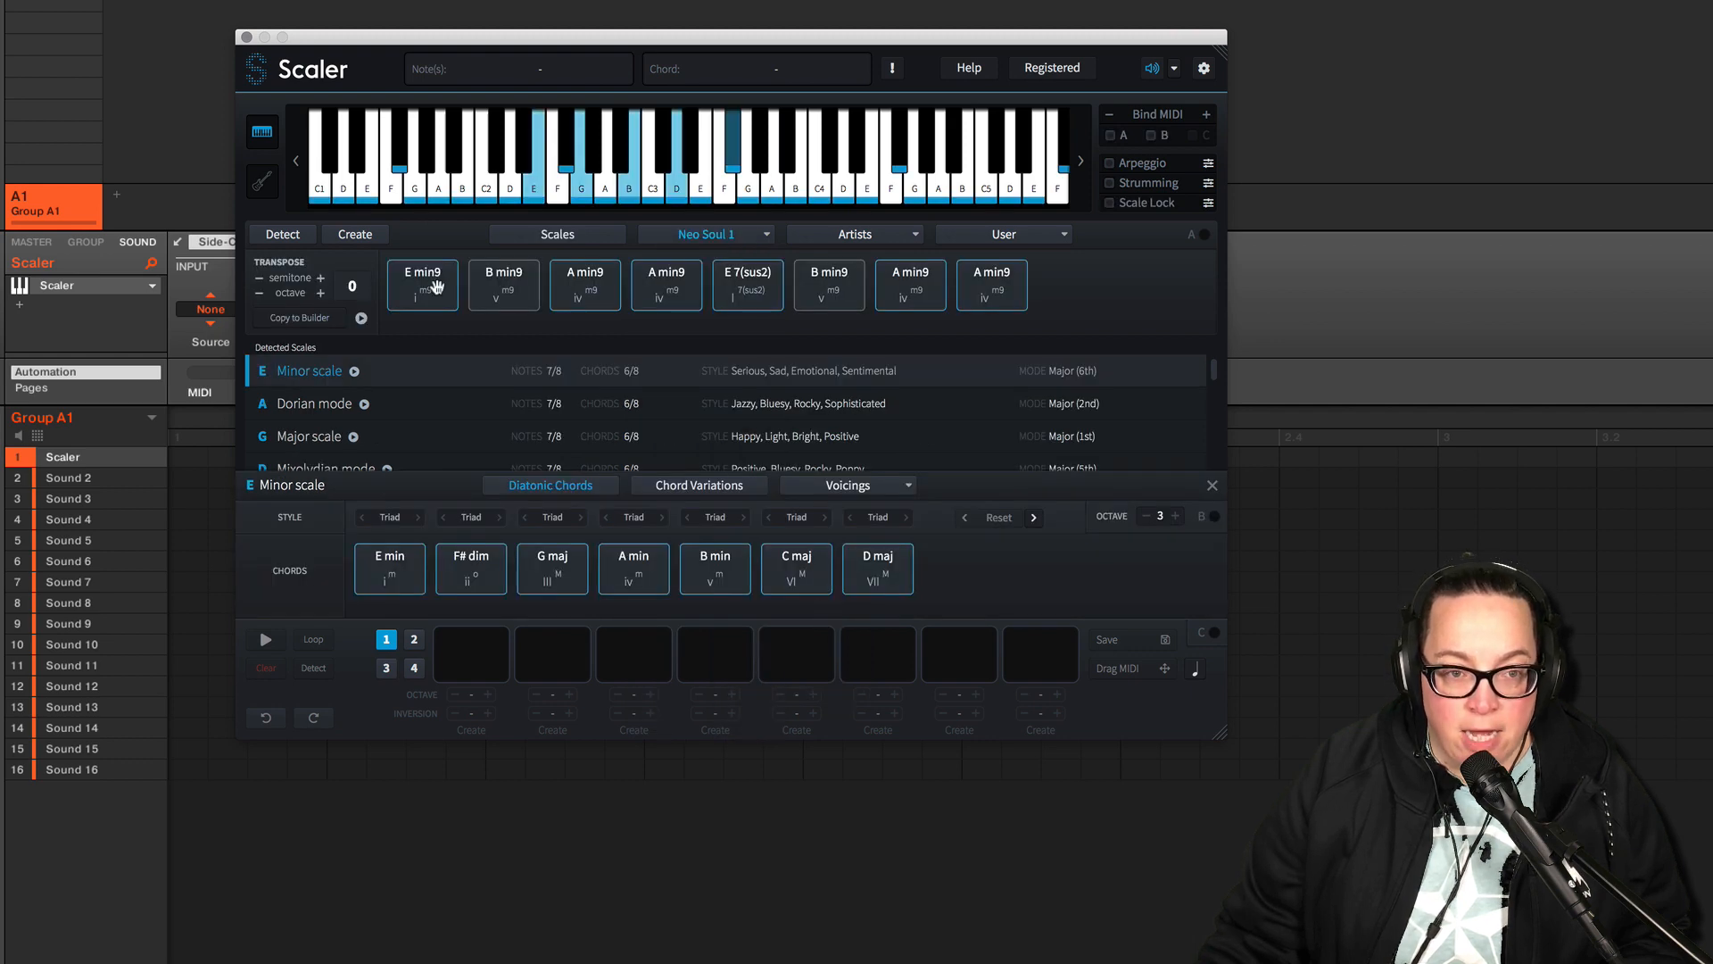
left_click(436, 291)
left_click(505, 291)
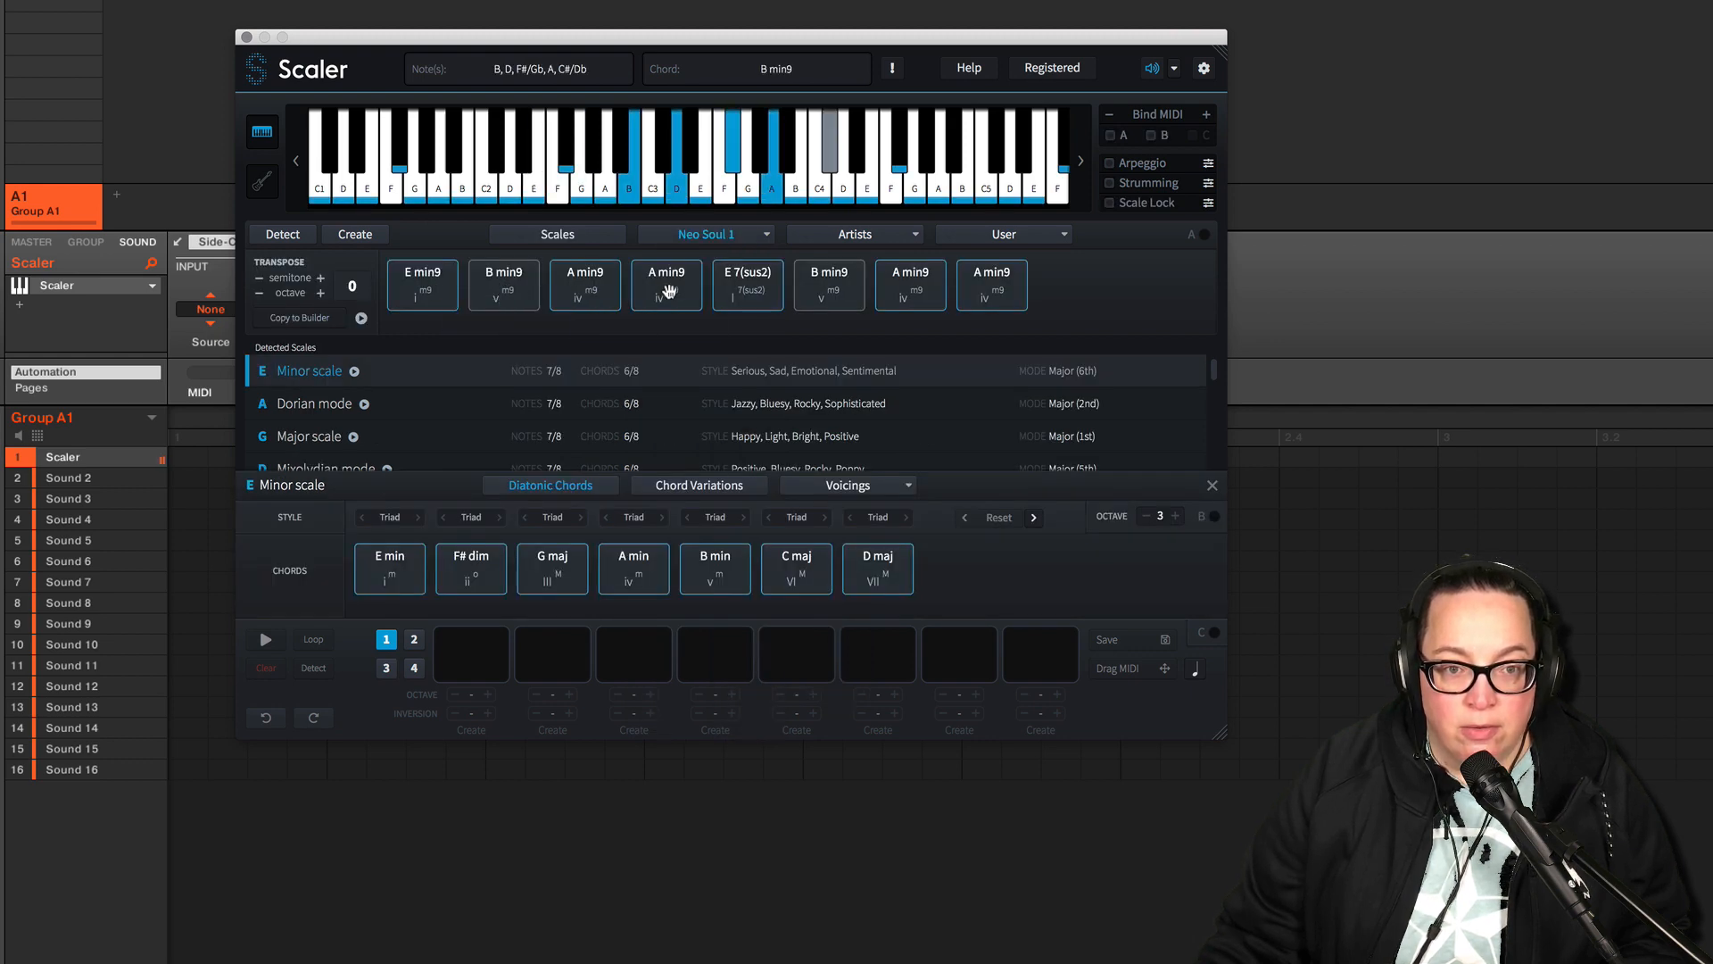
left_click(669, 291)
left_click(739, 285)
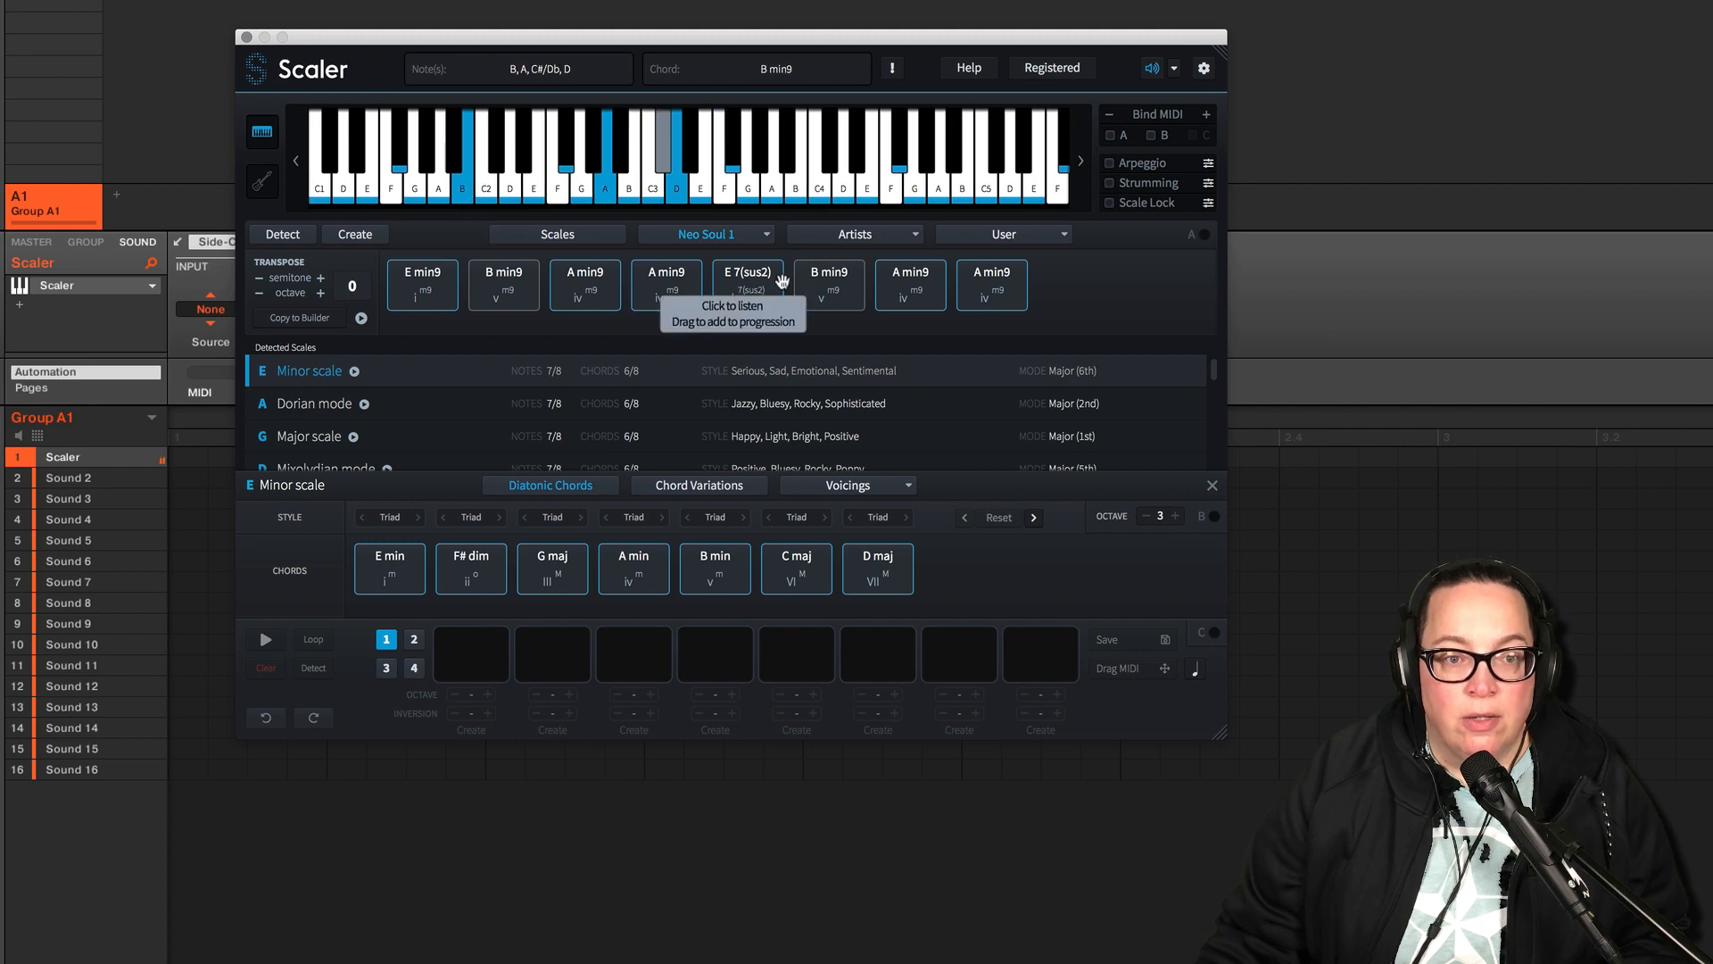
- Load the EDM 1 chord set from the song library
left_click(690, 235)
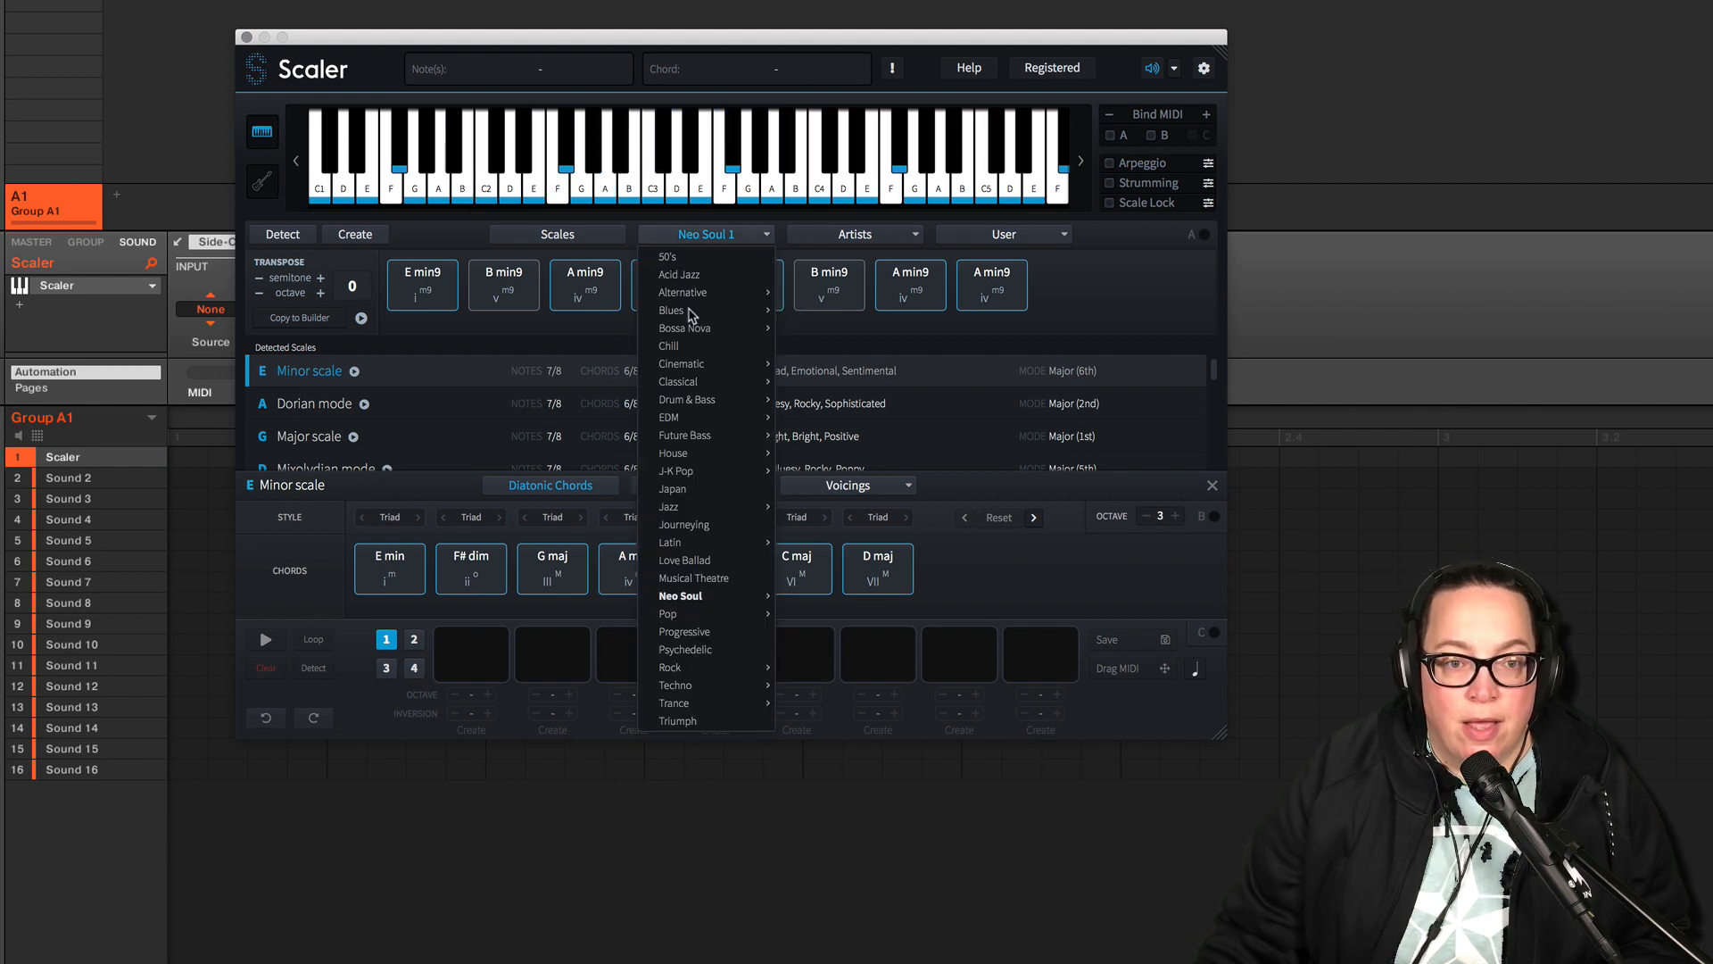
mouse_move(682, 419)
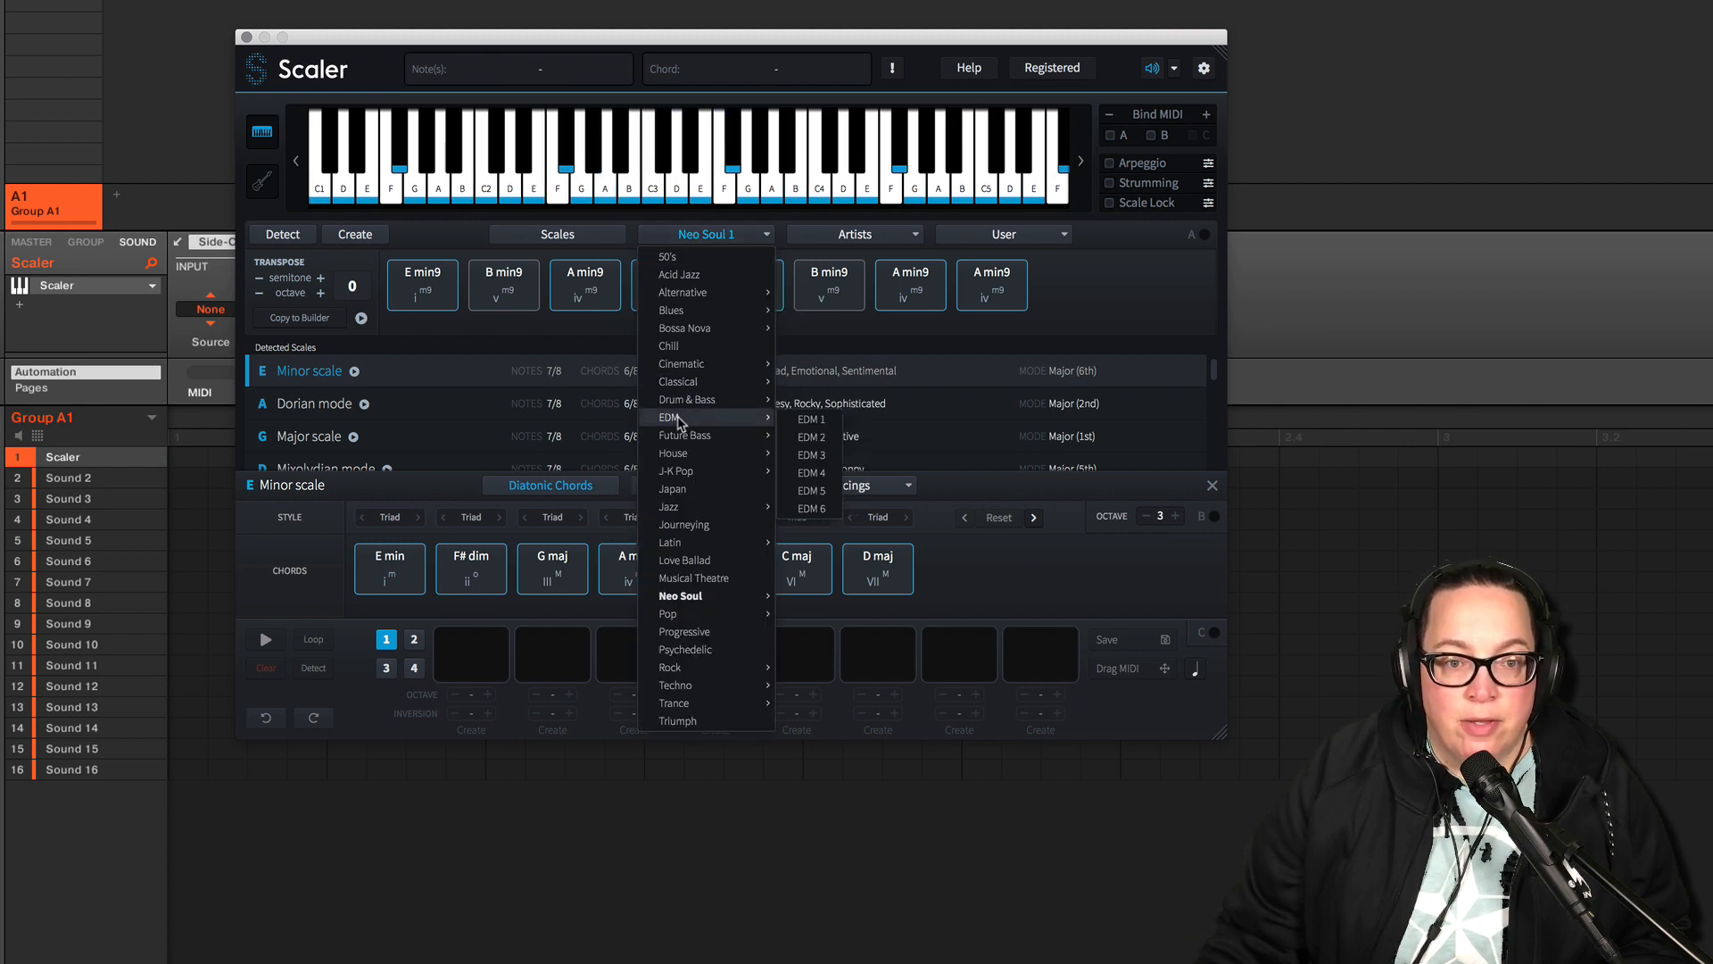
left_click(805, 419)
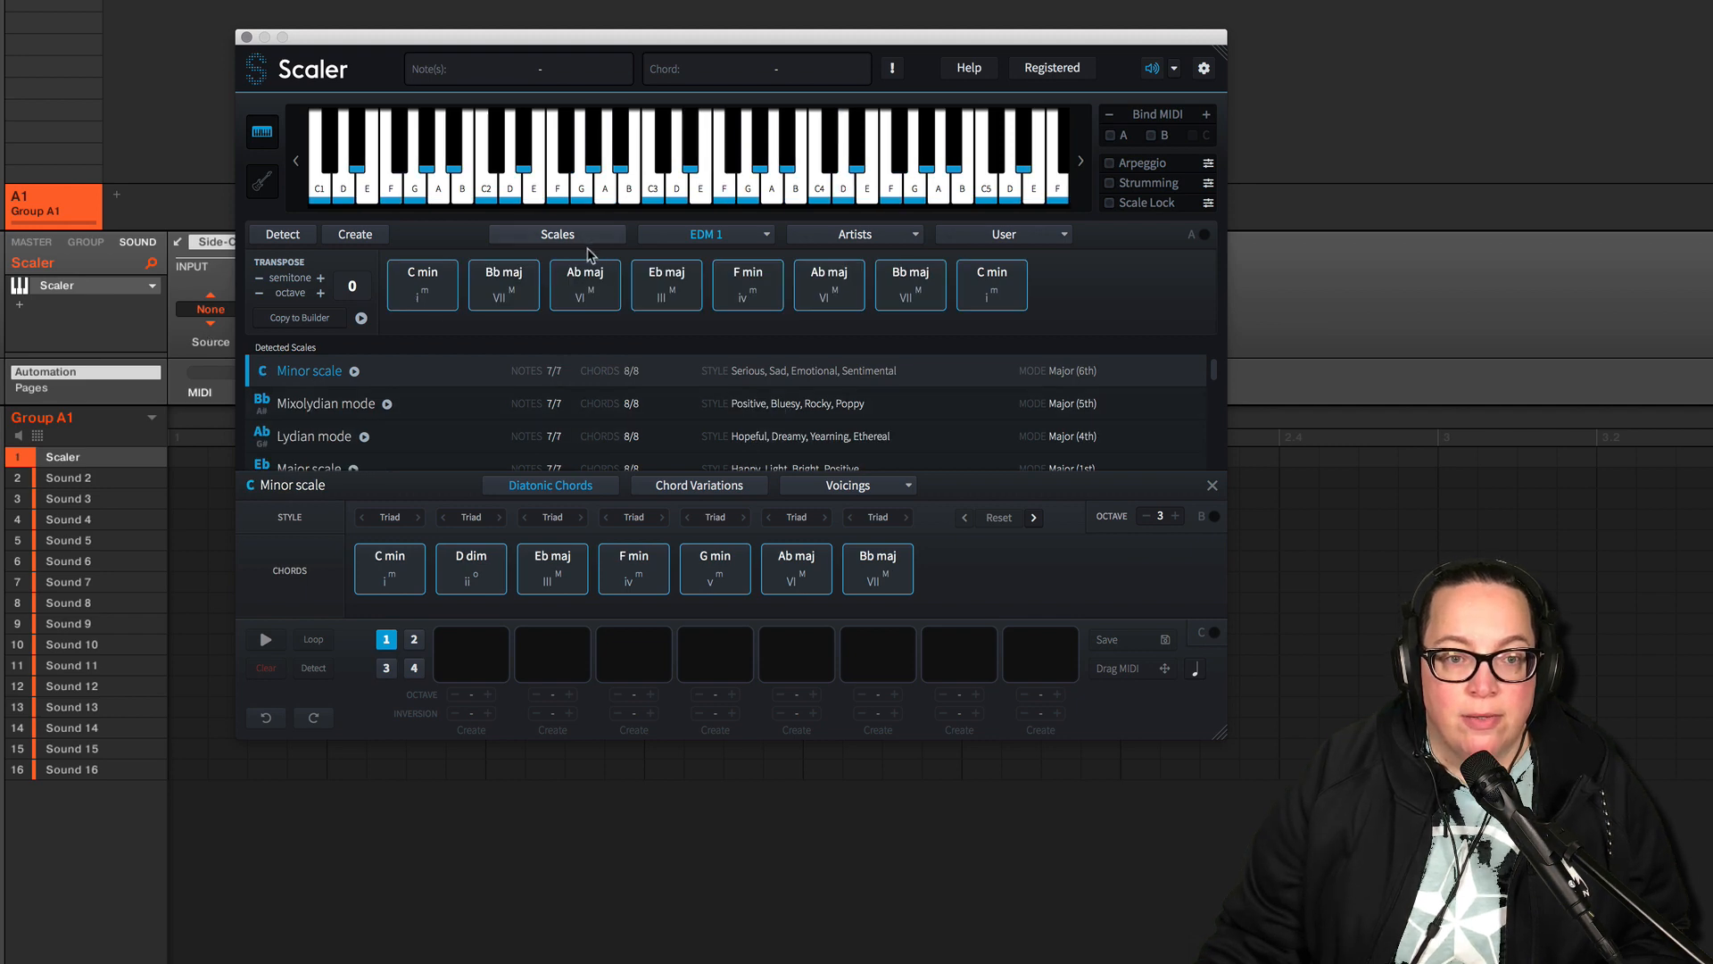
- Replace the loaded song chord set with EDM 2
left_click(725, 234)
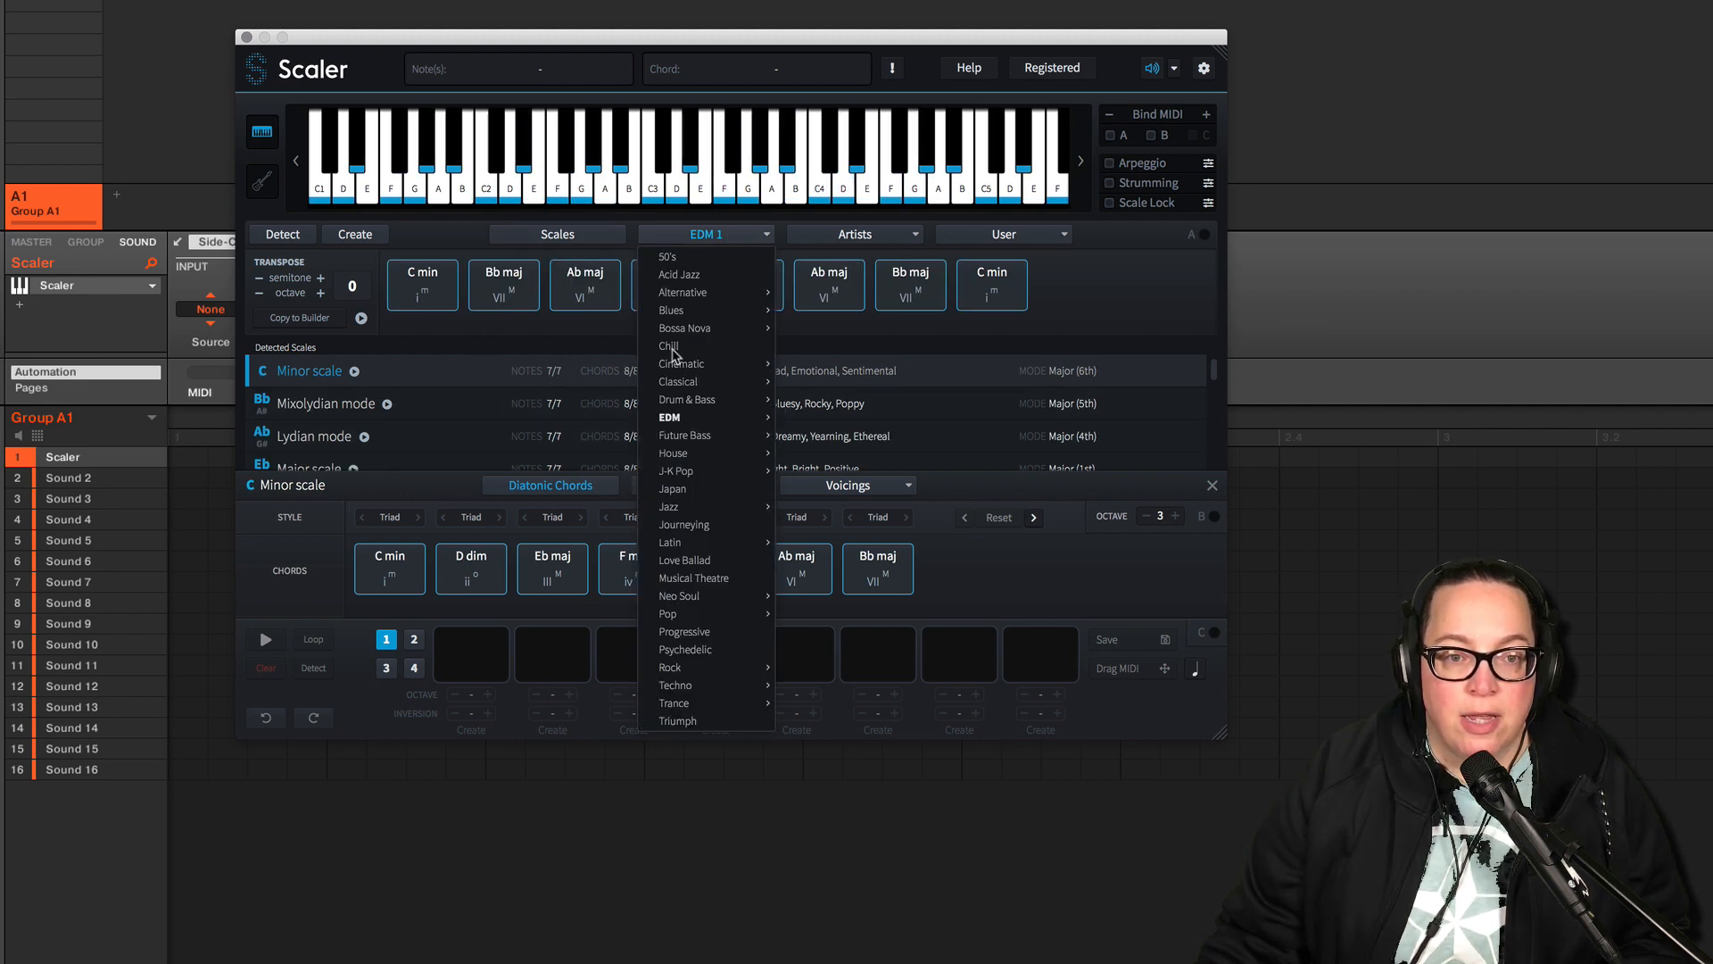
mouse_move(679, 405)
left_click(803, 437)
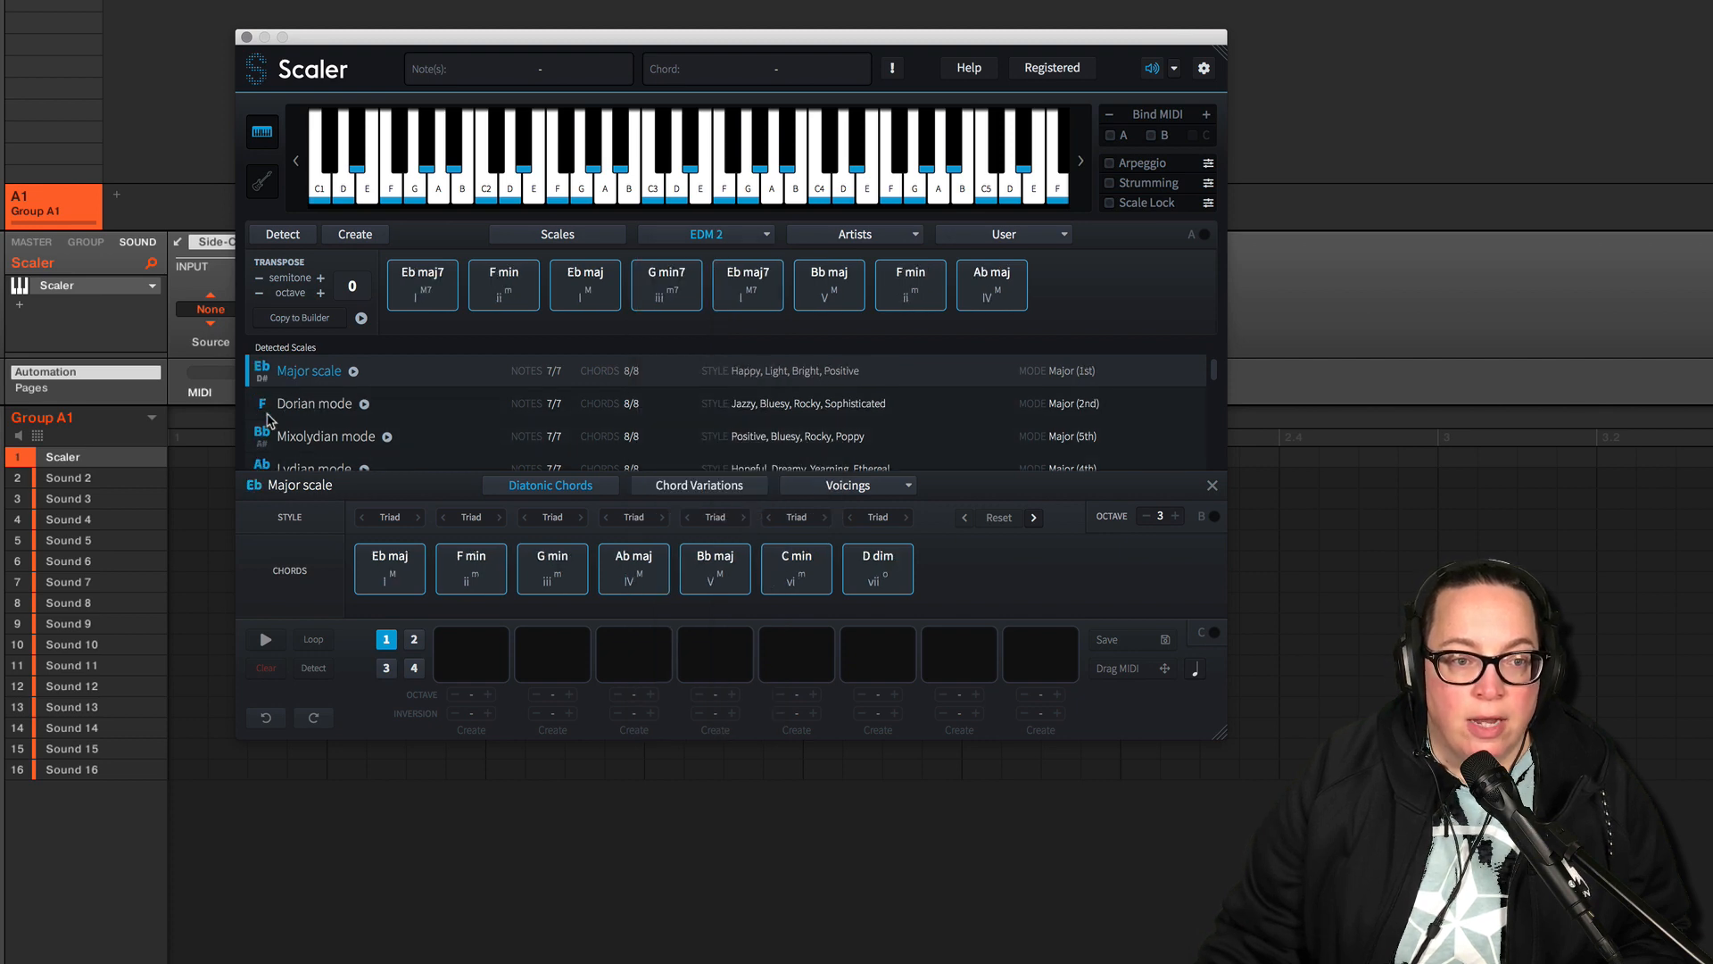
- Audition the EDM 2 song chords from Eb maj7 up to Ab maj and back again
left_click(425, 290)
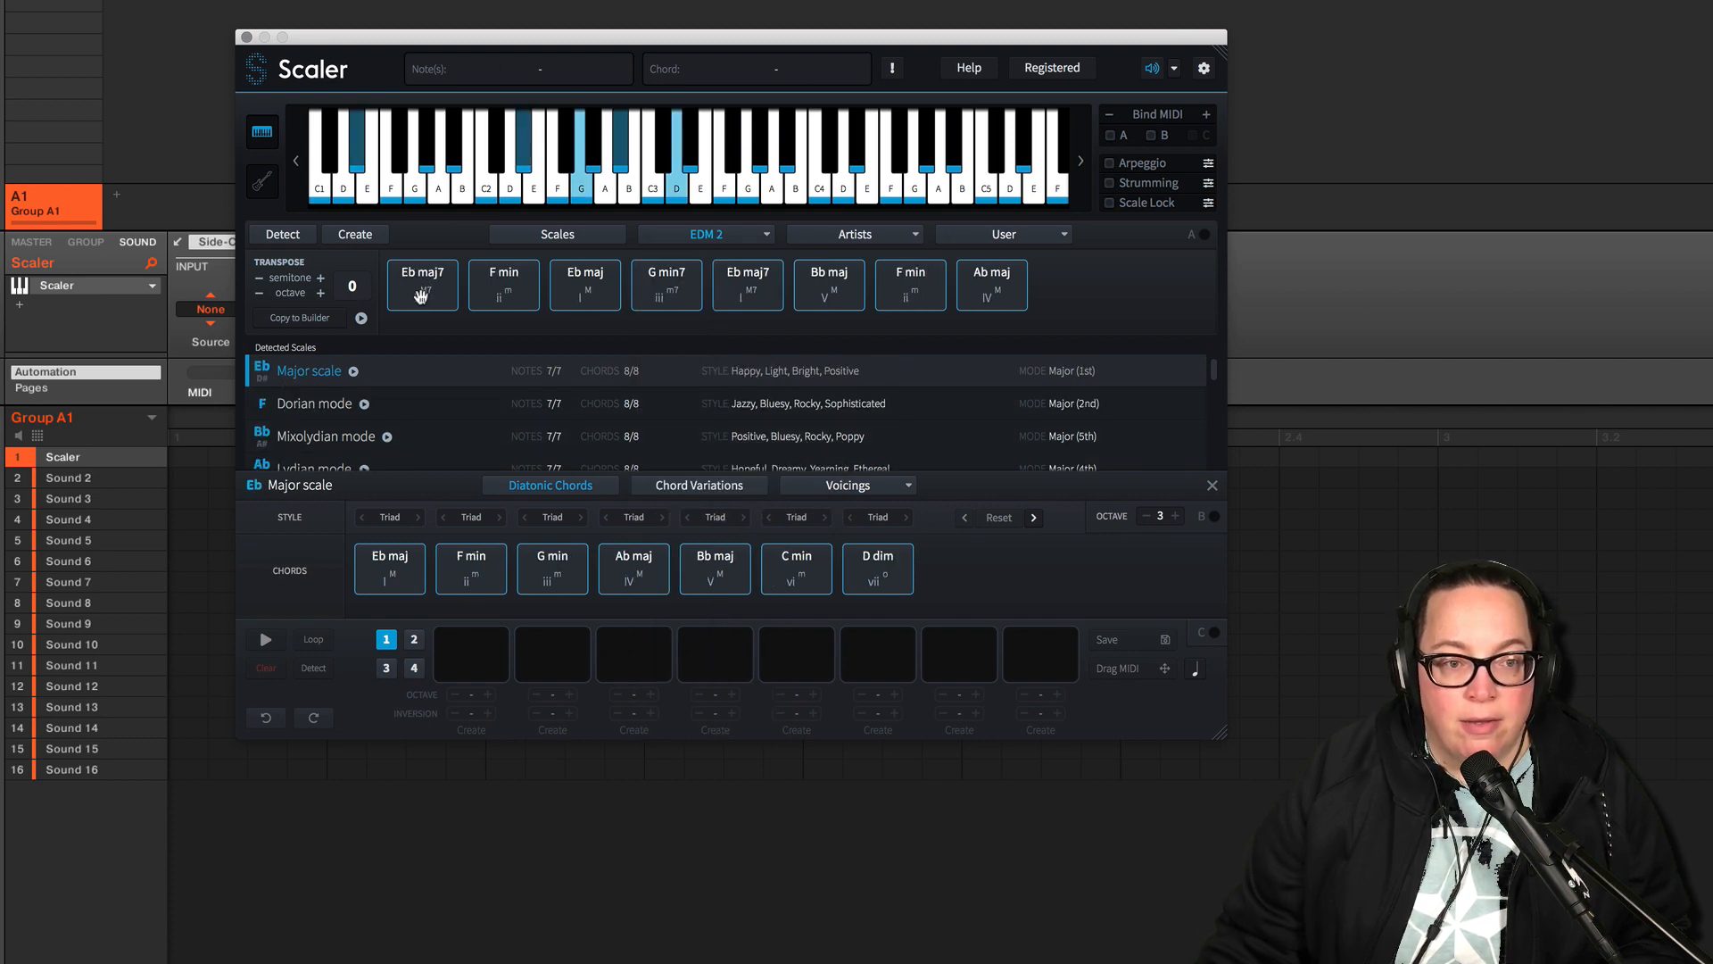
left_click(422, 296)
left_click(509, 292)
left_click(582, 292)
left_click(680, 292)
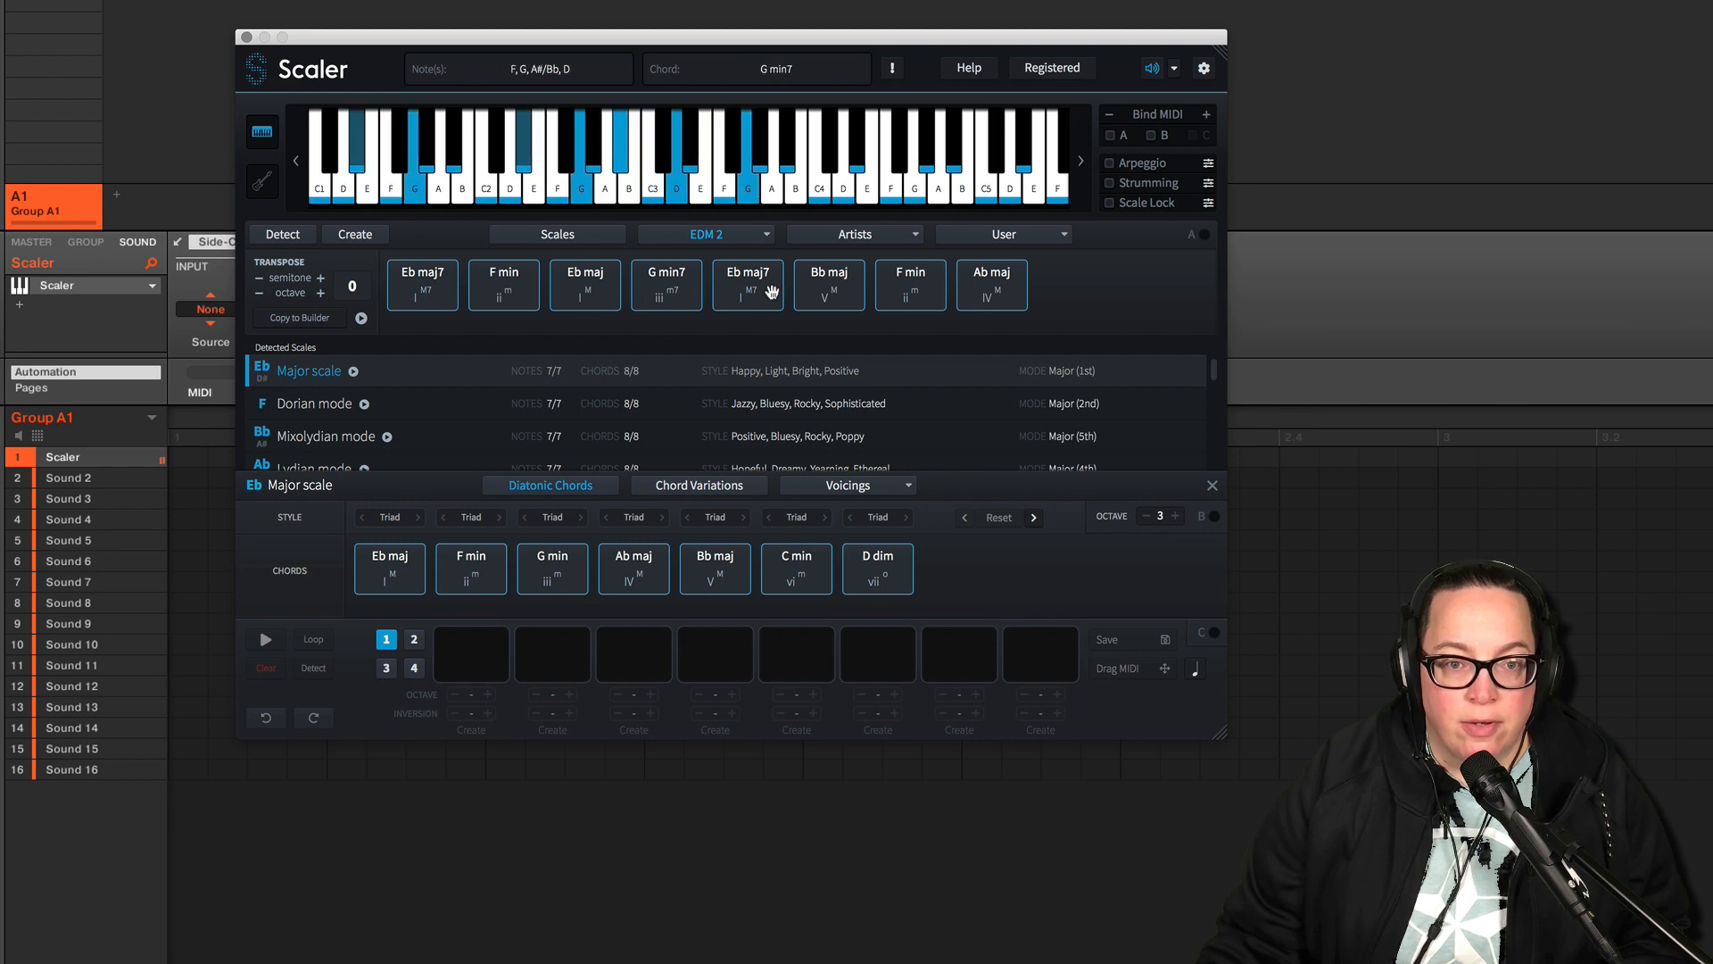
left_click(772, 292)
left_click(992, 288)
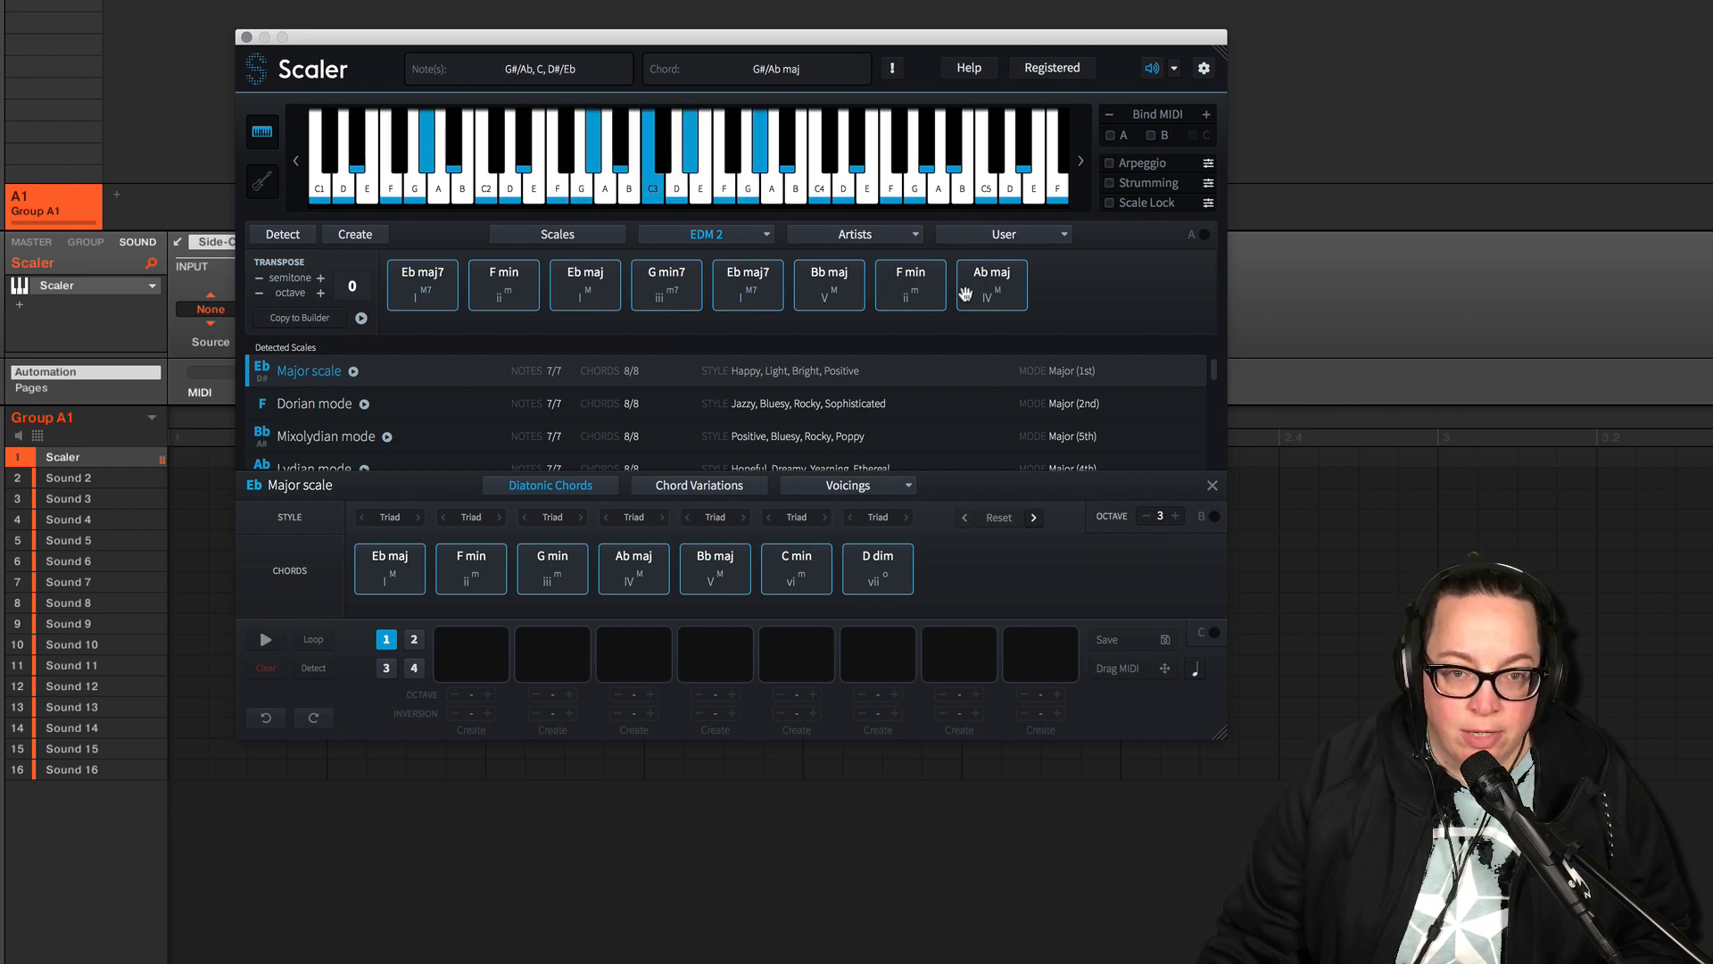
left_click(906, 303)
left_click(818, 295)
left_click(740, 293)
left_click(653, 292)
left_click(578, 289)
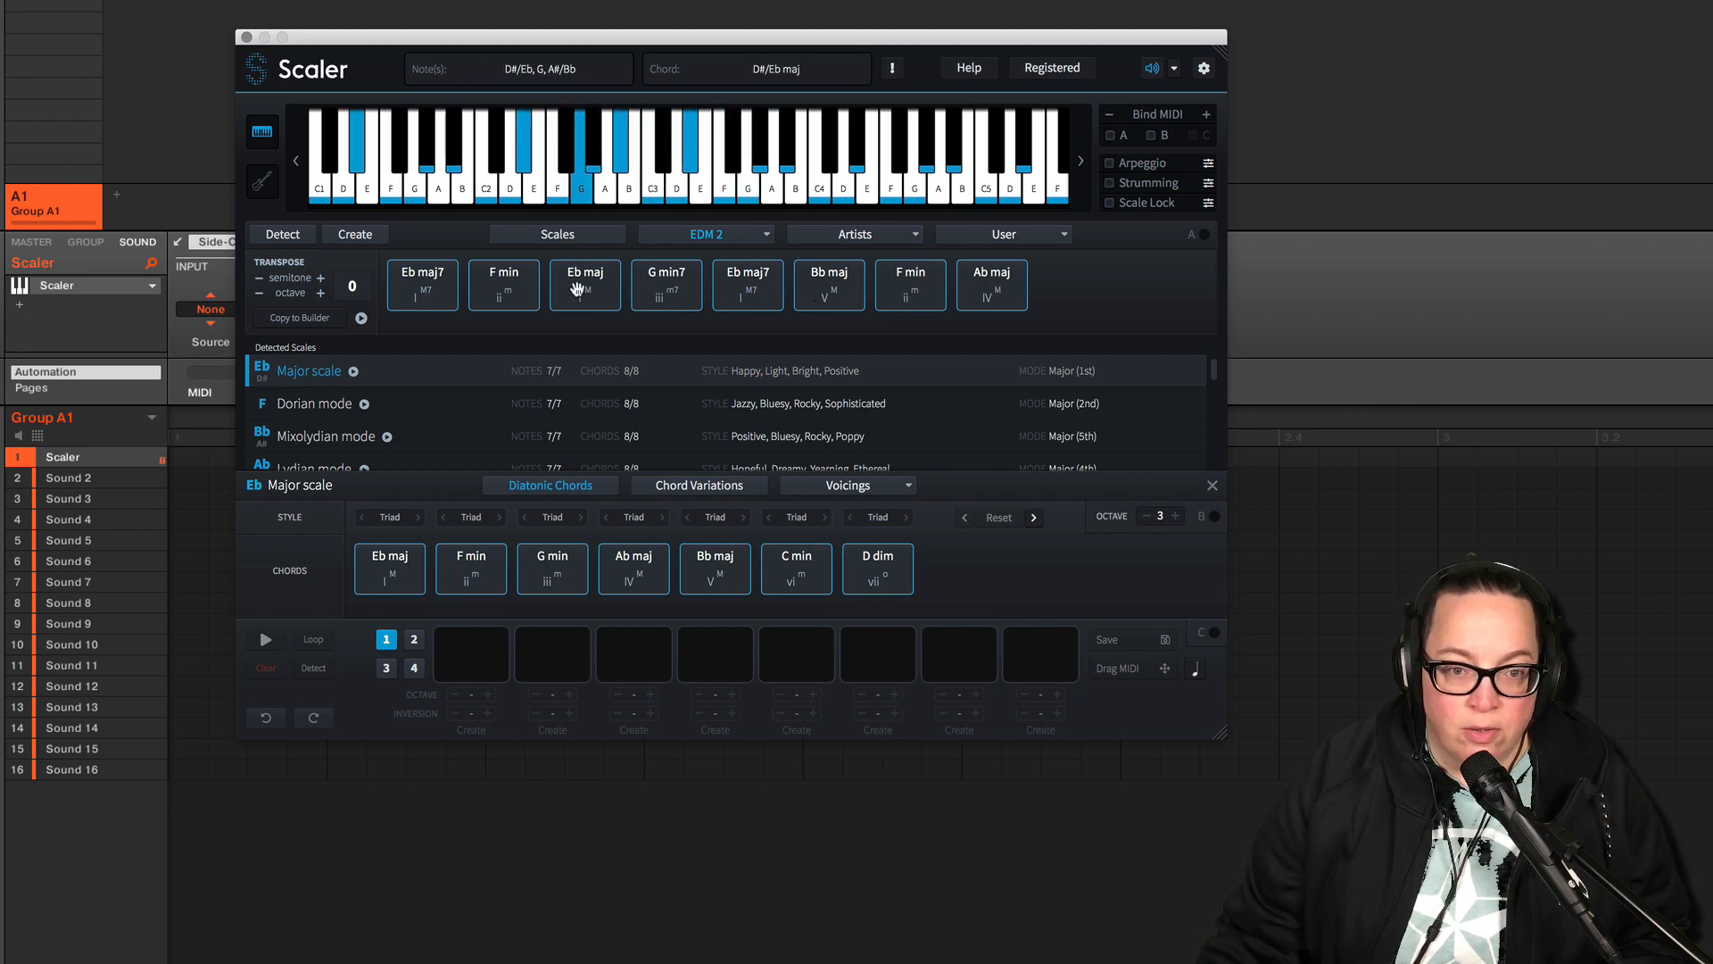
- Audition the diatonic triads of the Eb Major scale, from Eb maj to D dim, and the song set's F min chord
left_click(457, 548)
left_click(383, 548)
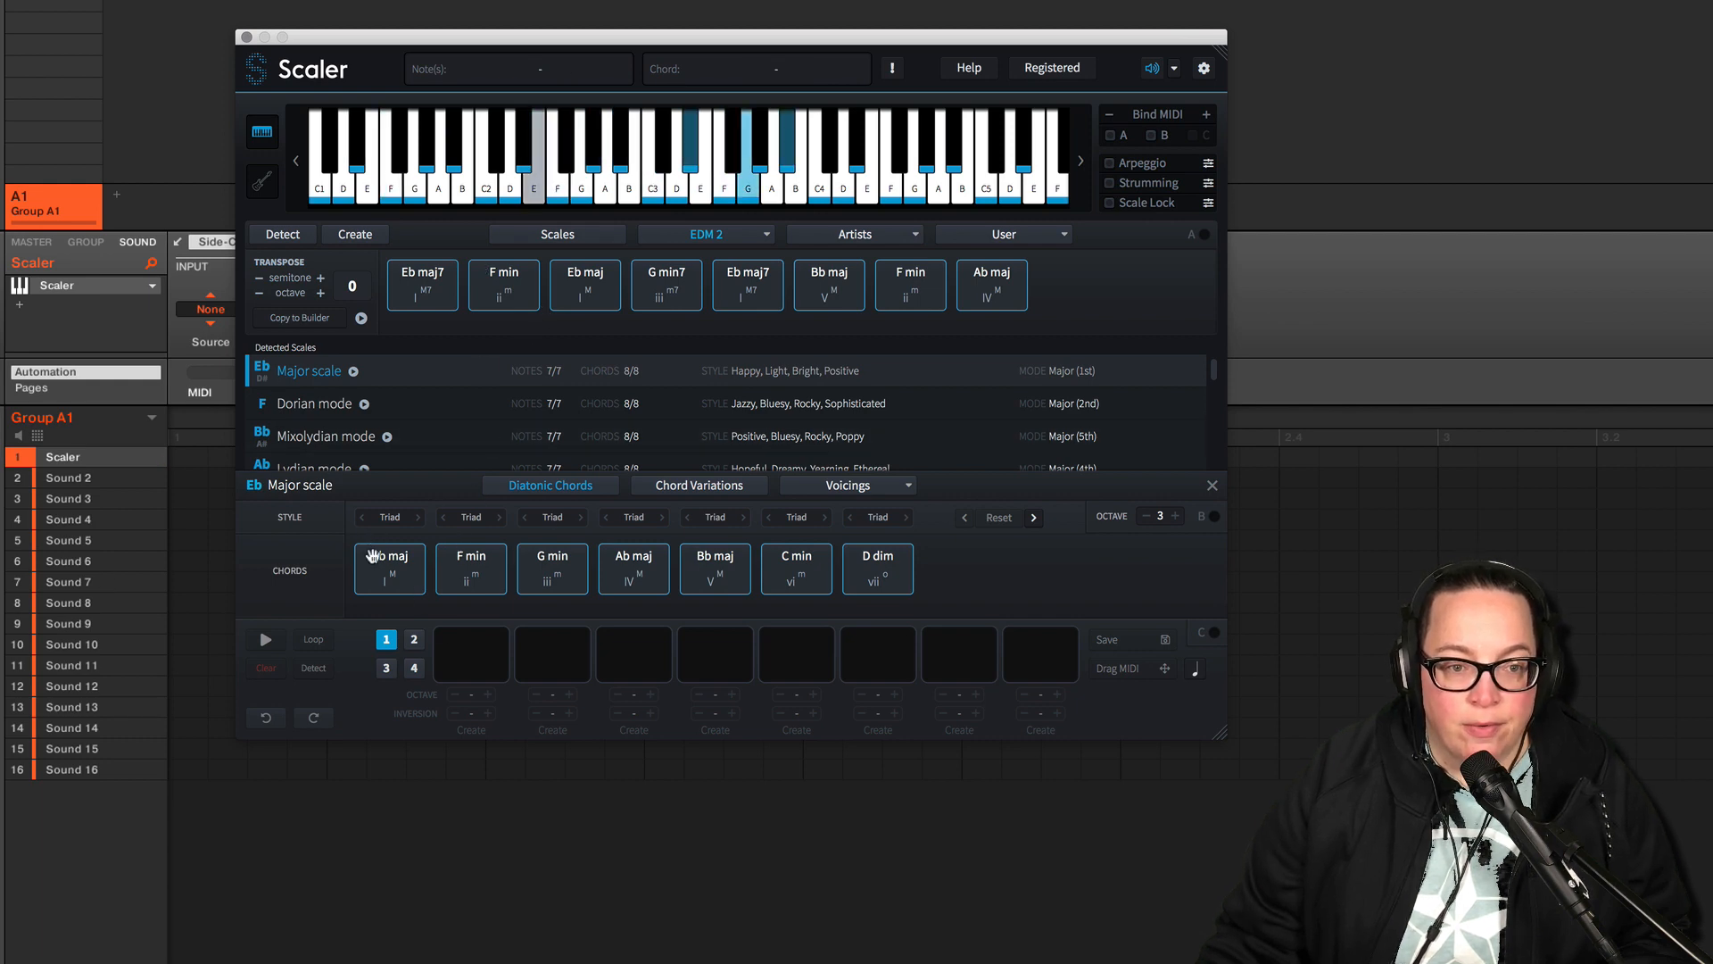
left_click(582, 566)
left_click(655, 566)
left_click(728, 566)
left_click(804, 565)
left_click(862, 565)
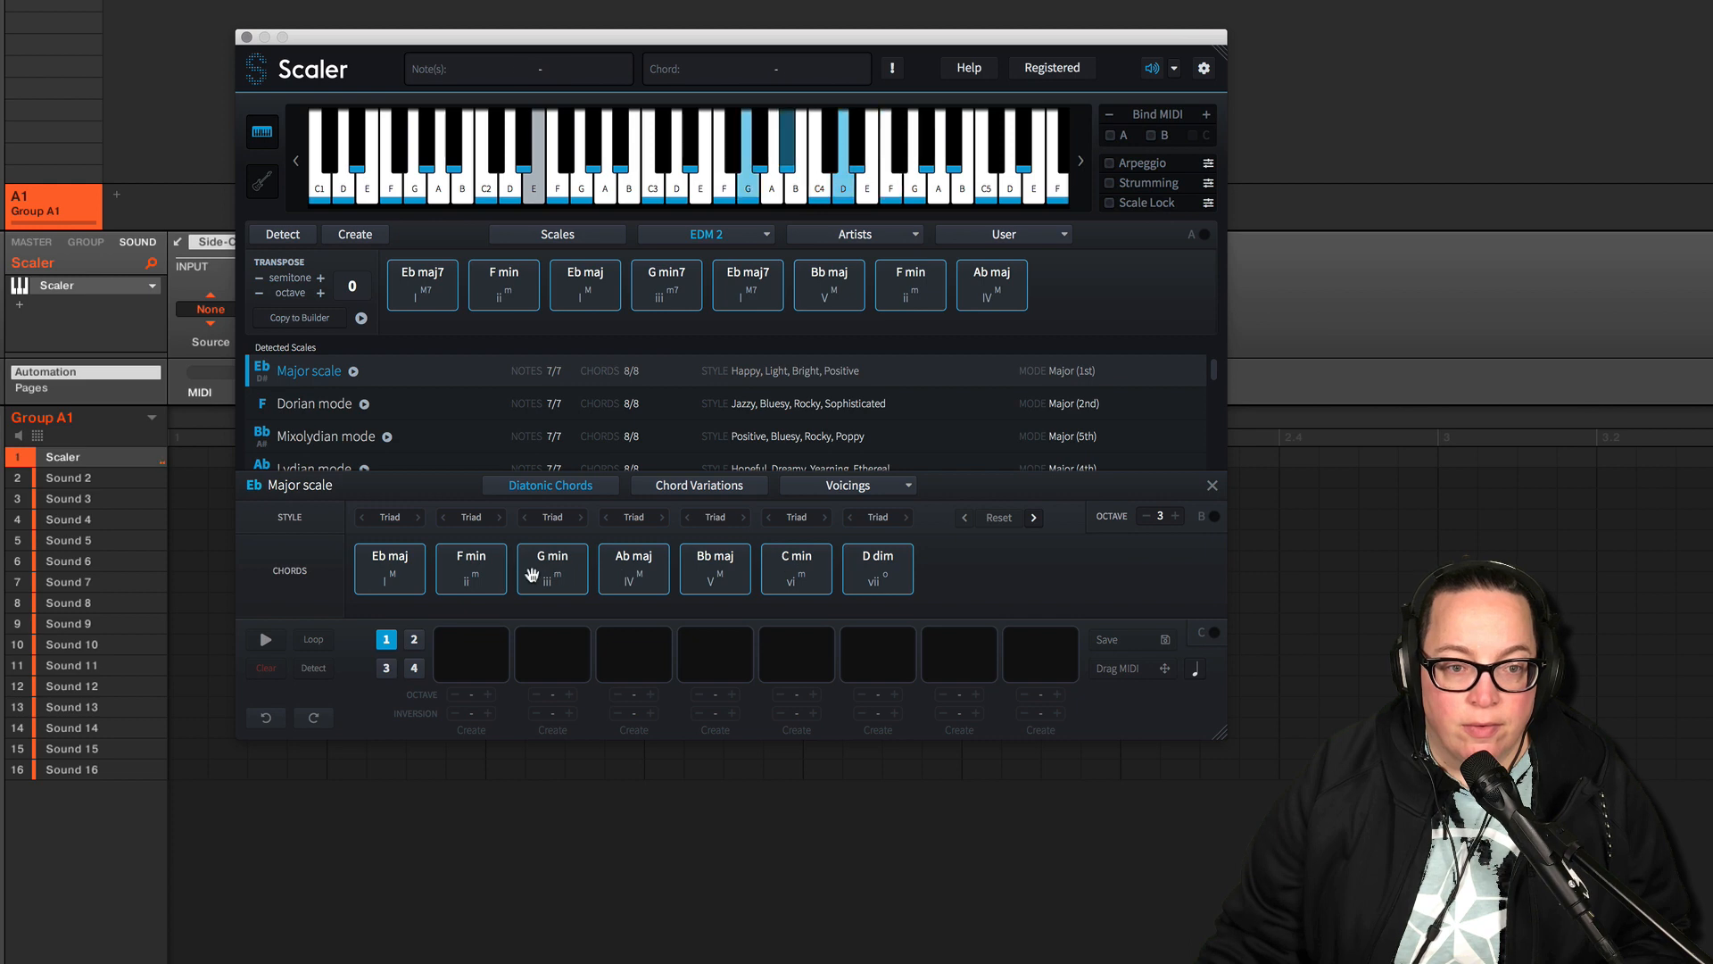
left_click(490, 273)
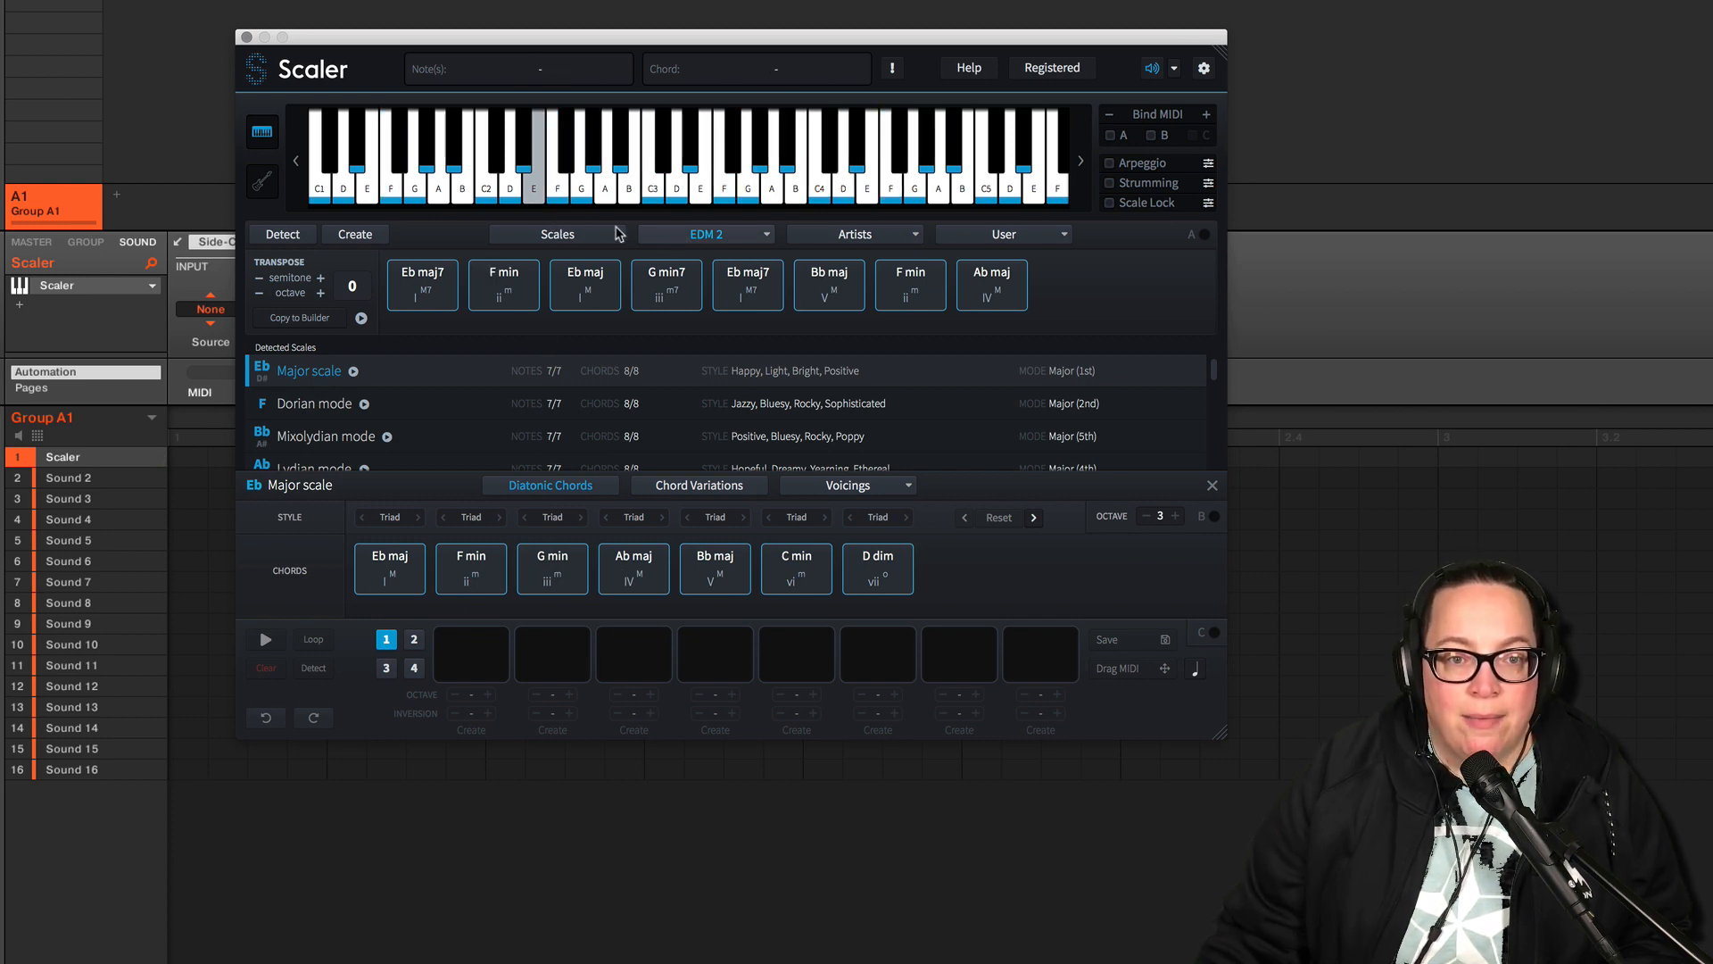
- Browse the full scale library across all notes and types, examining the scale names, styles and modes
left_click(551, 239)
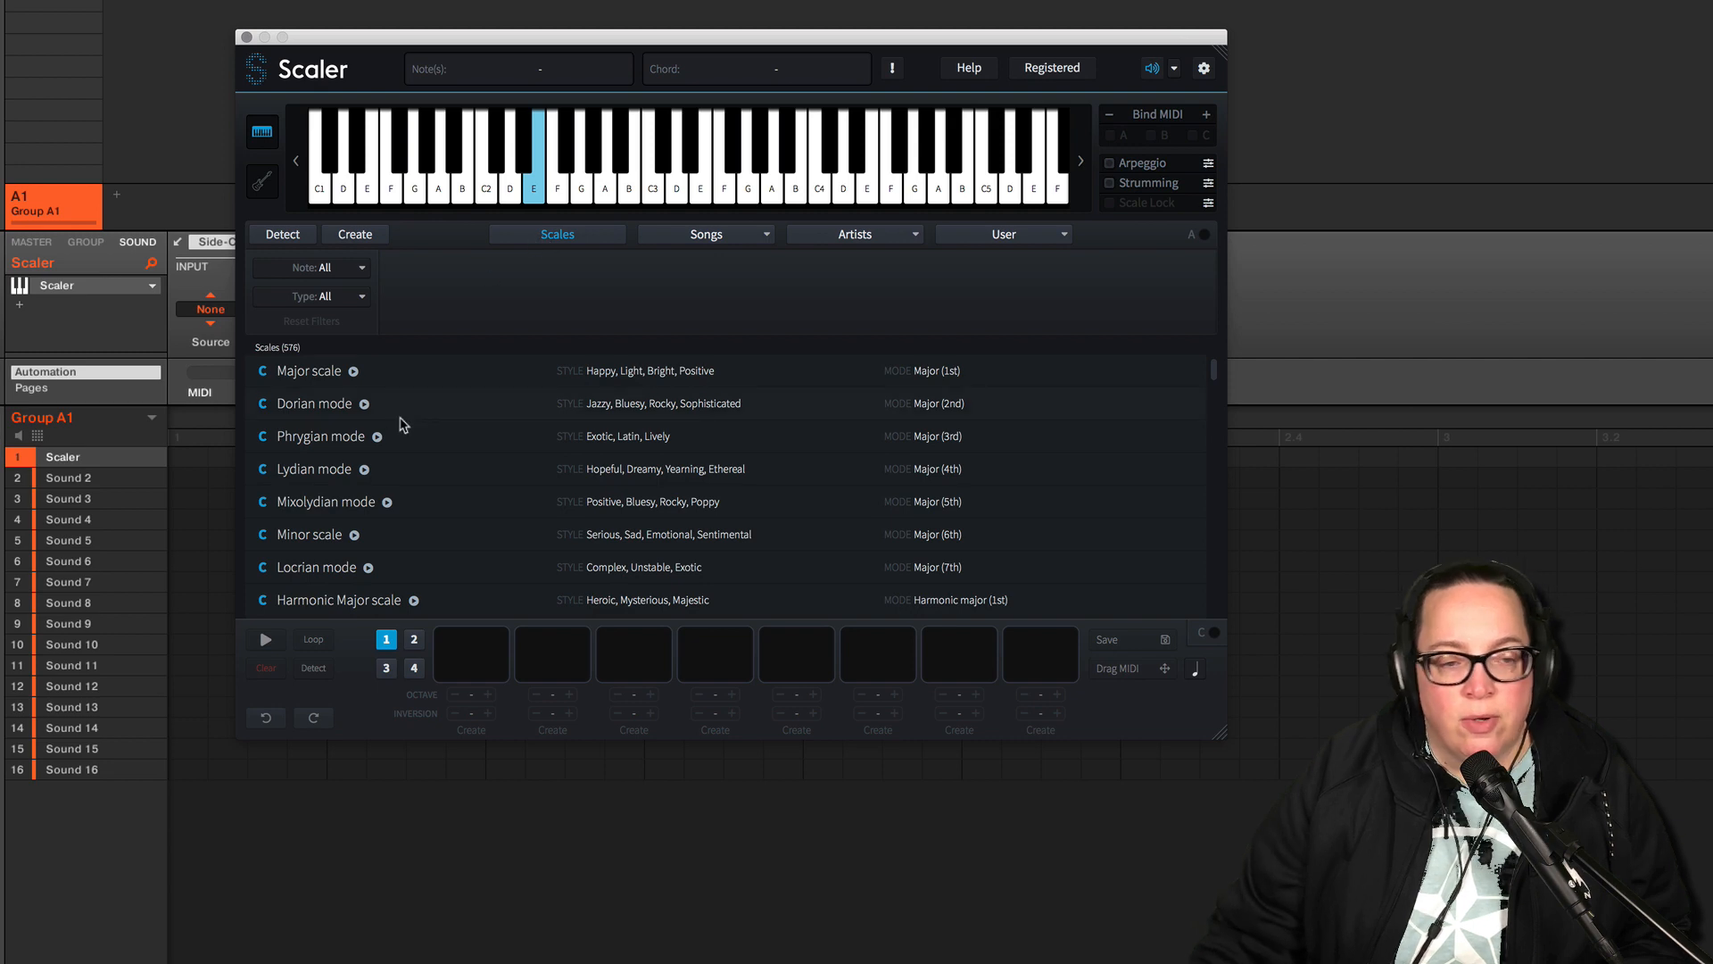
scroll(405, 546, "down", 1)
scroll(404, 546, "down", 20)
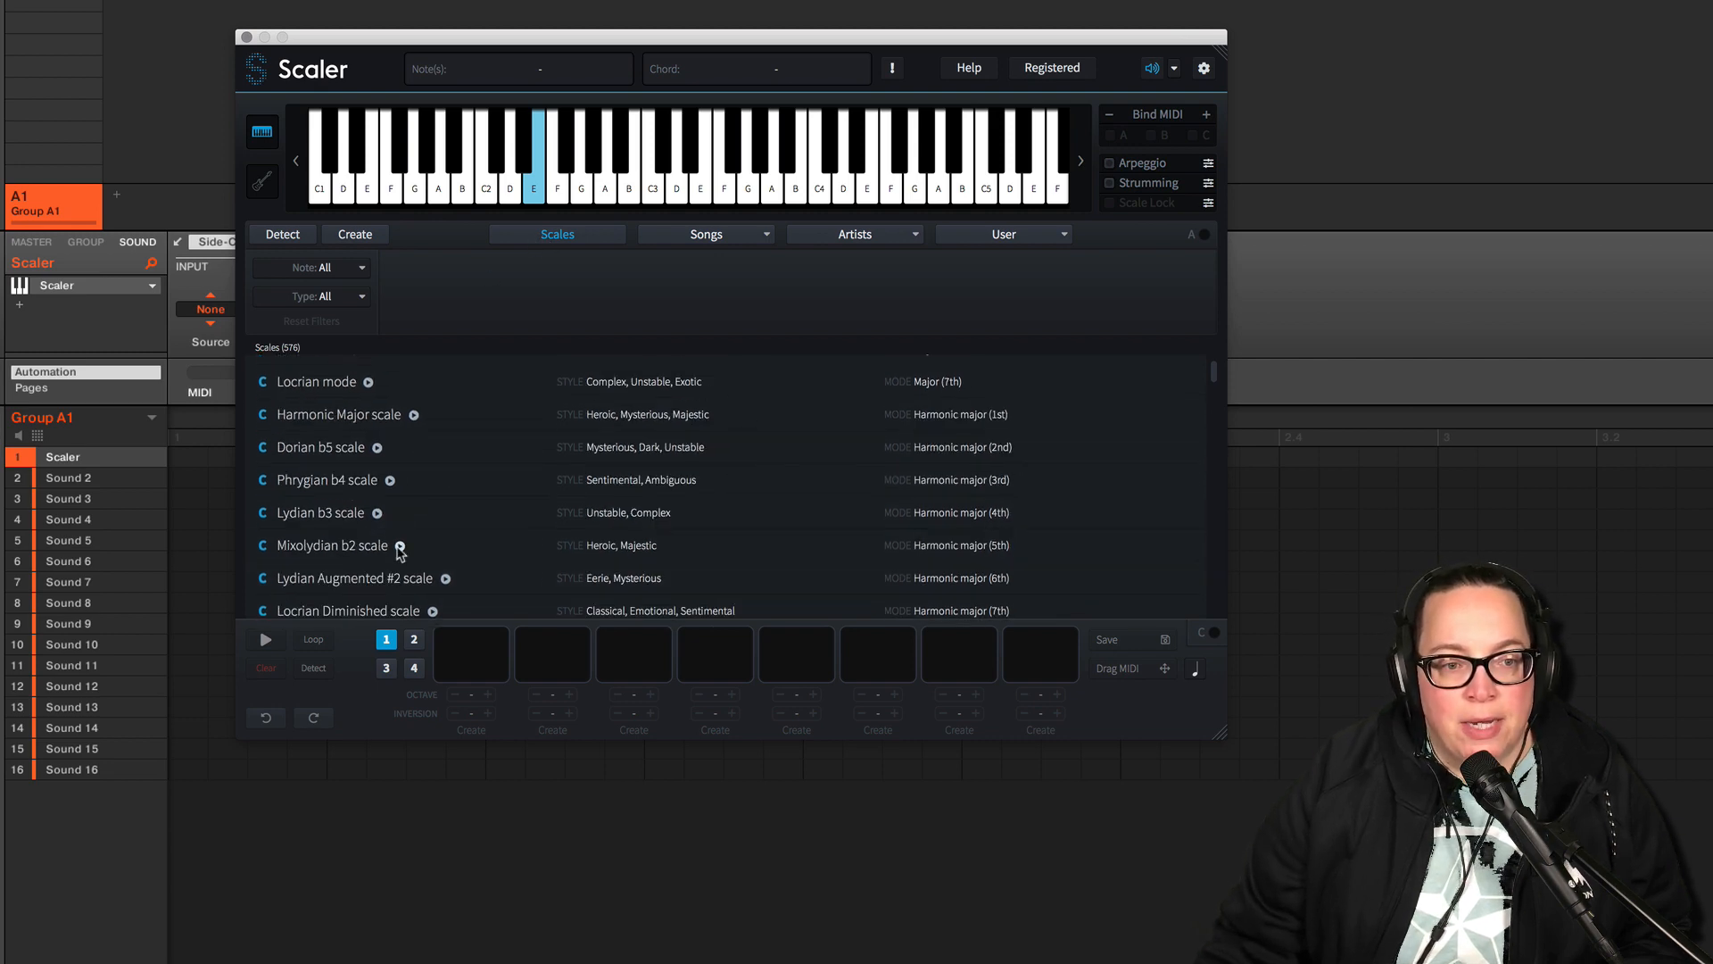
scroll(399, 554, "up", 20)
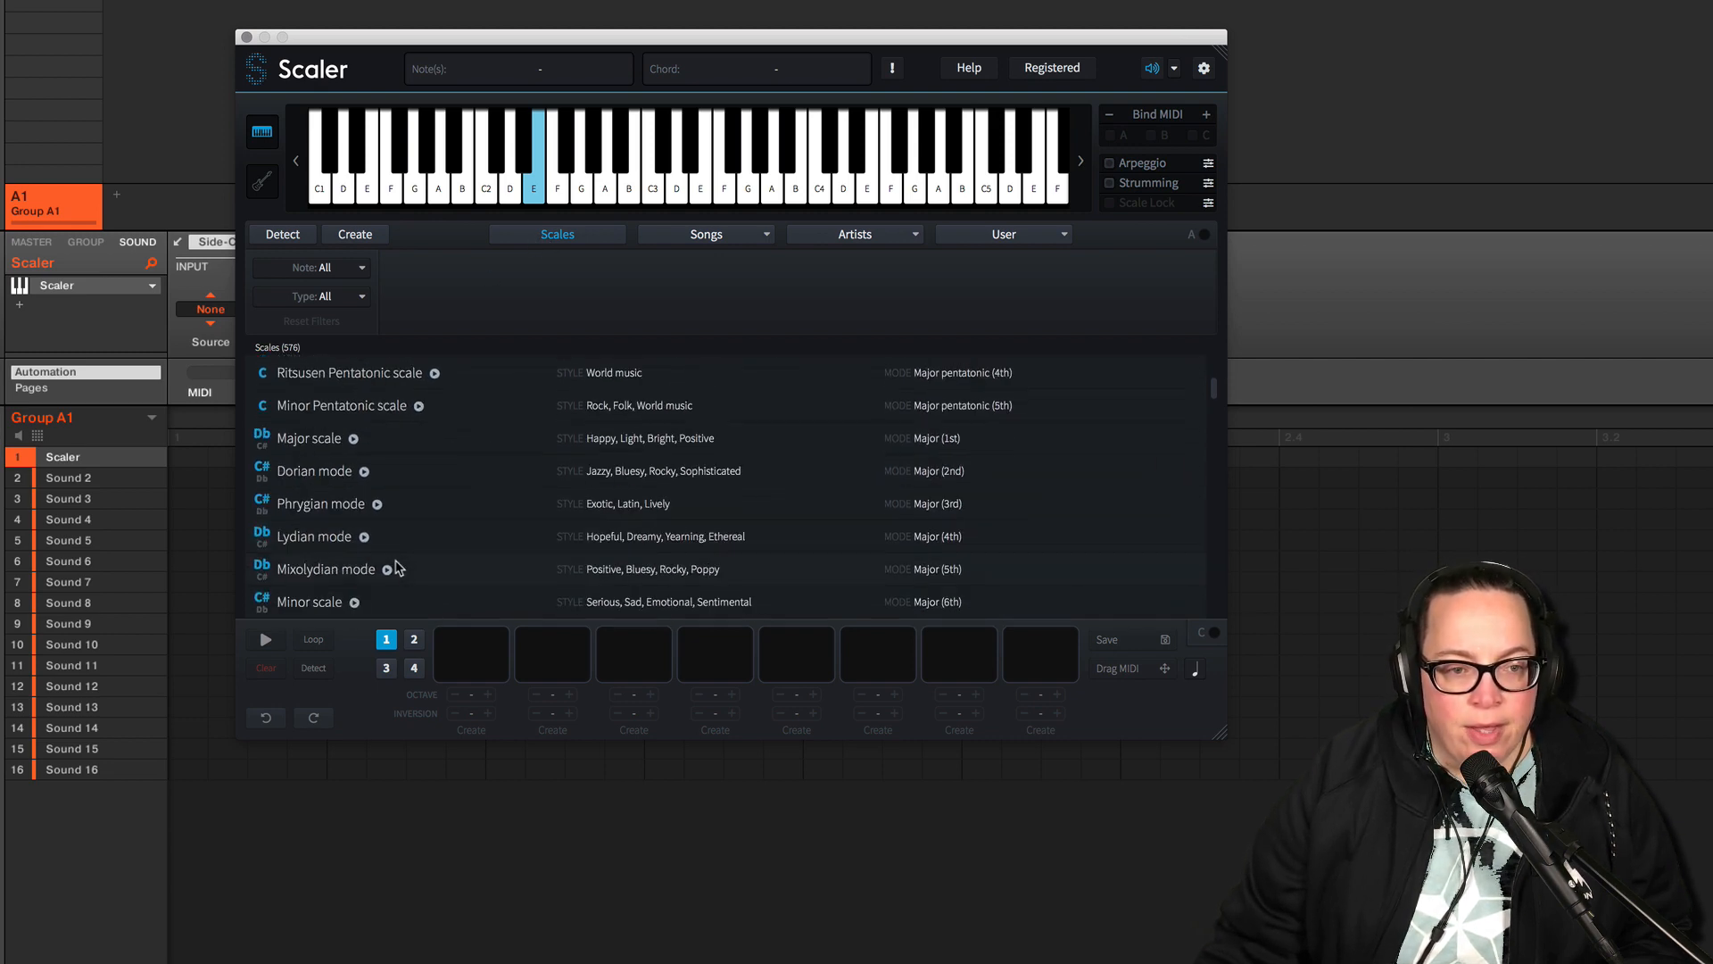
scroll(398, 575, "down", 6)
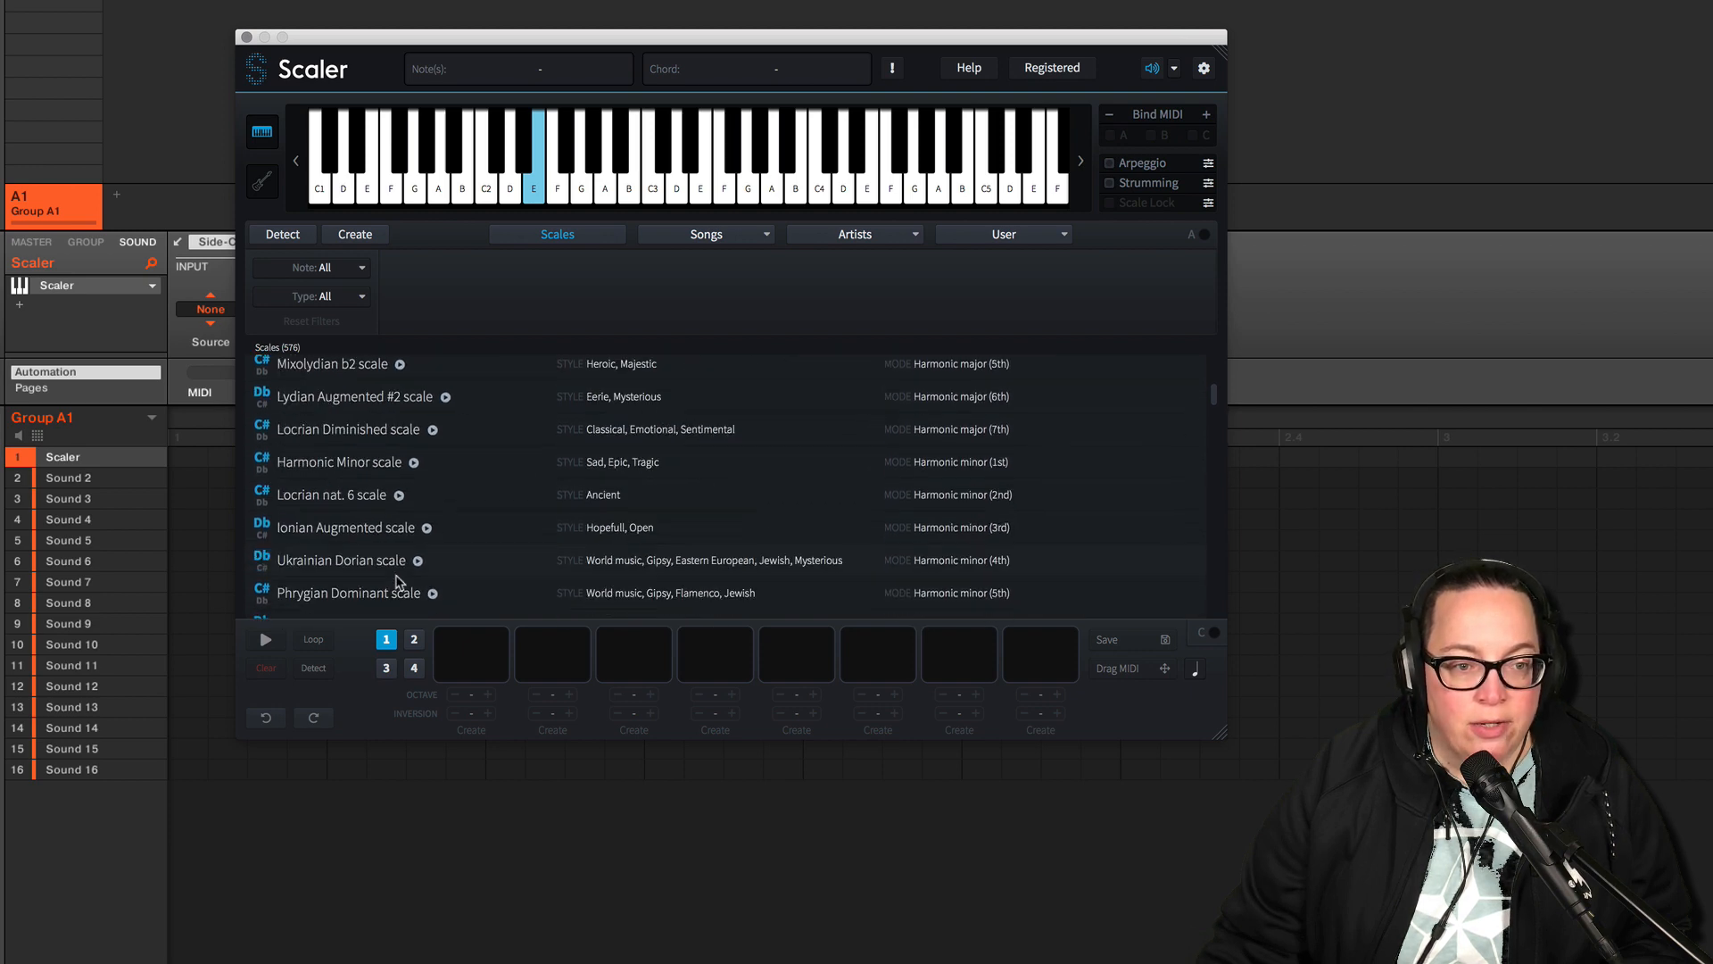
scroll(399, 589, "down", 10)
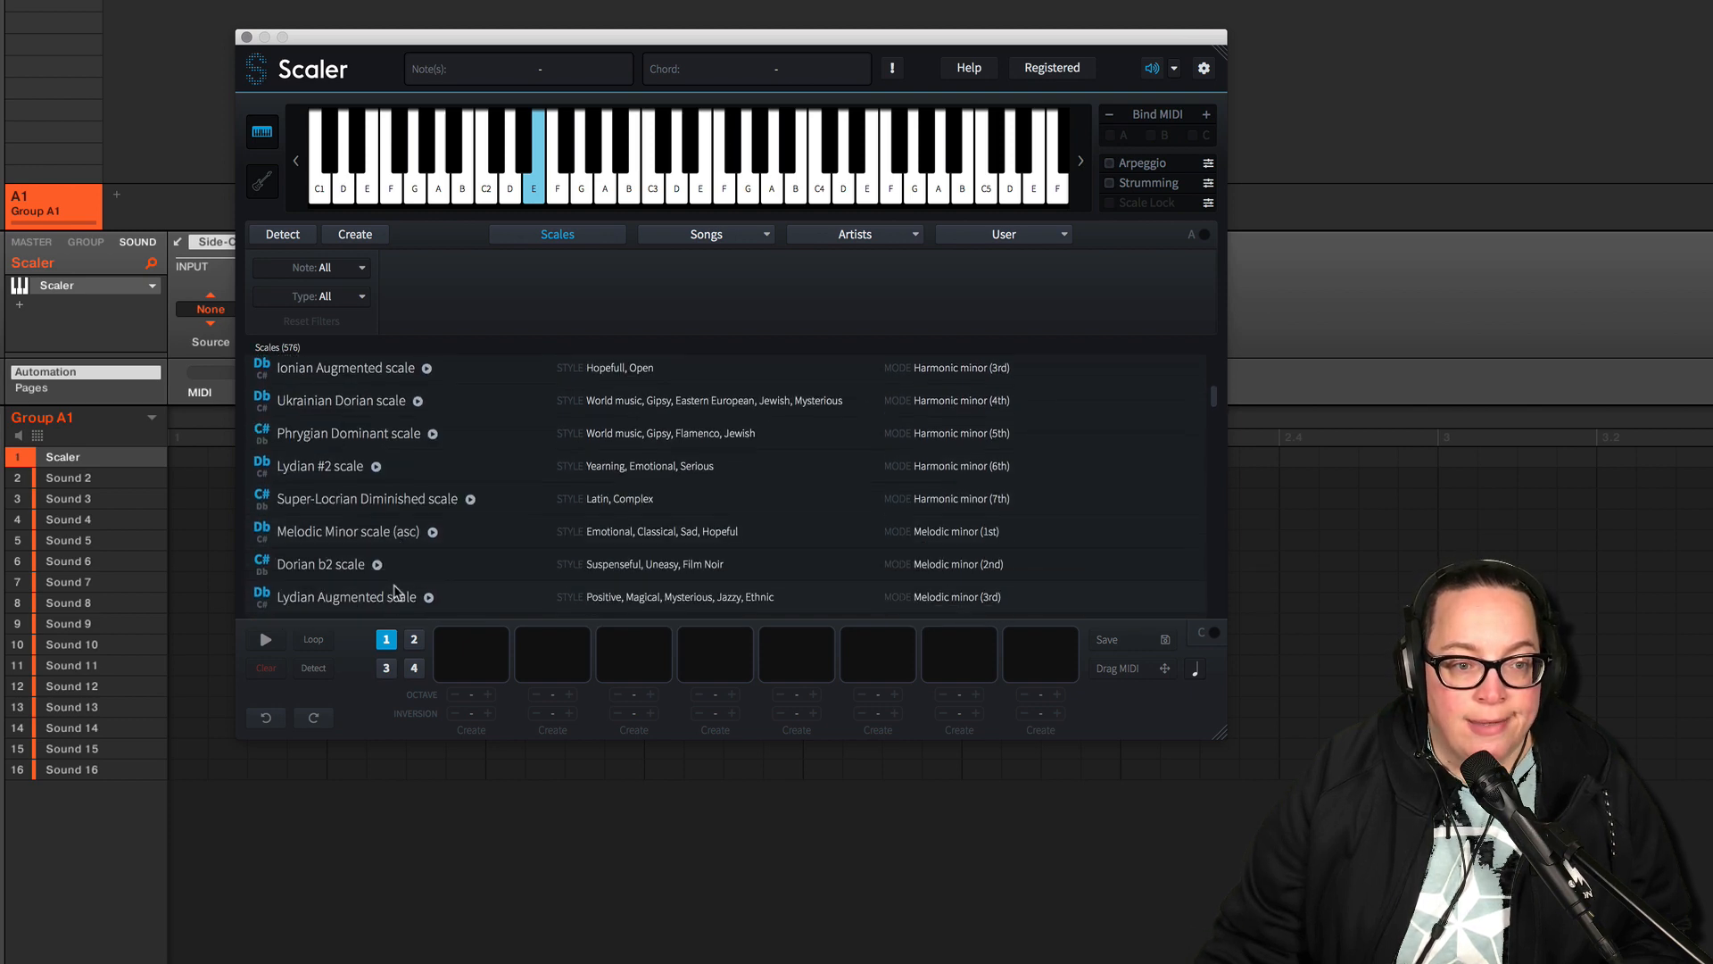
scroll(397, 591, "down", 6)
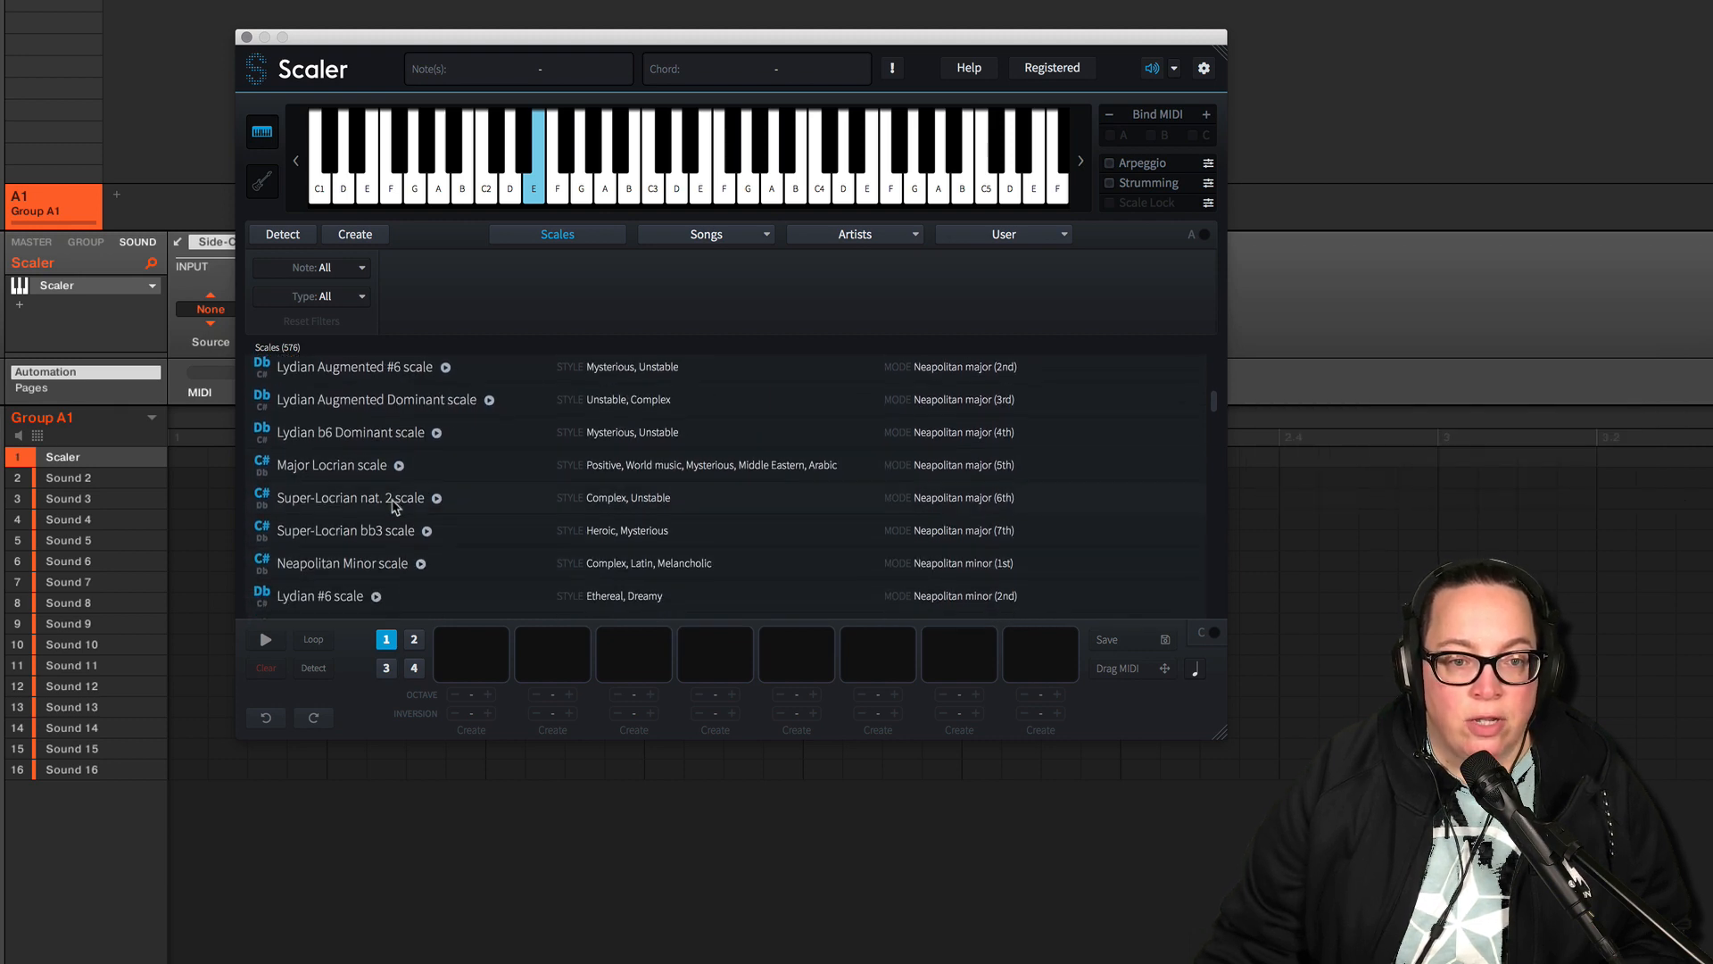
scroll(397, 497, "down", 4)
scroll(393, 497, "down", 3)
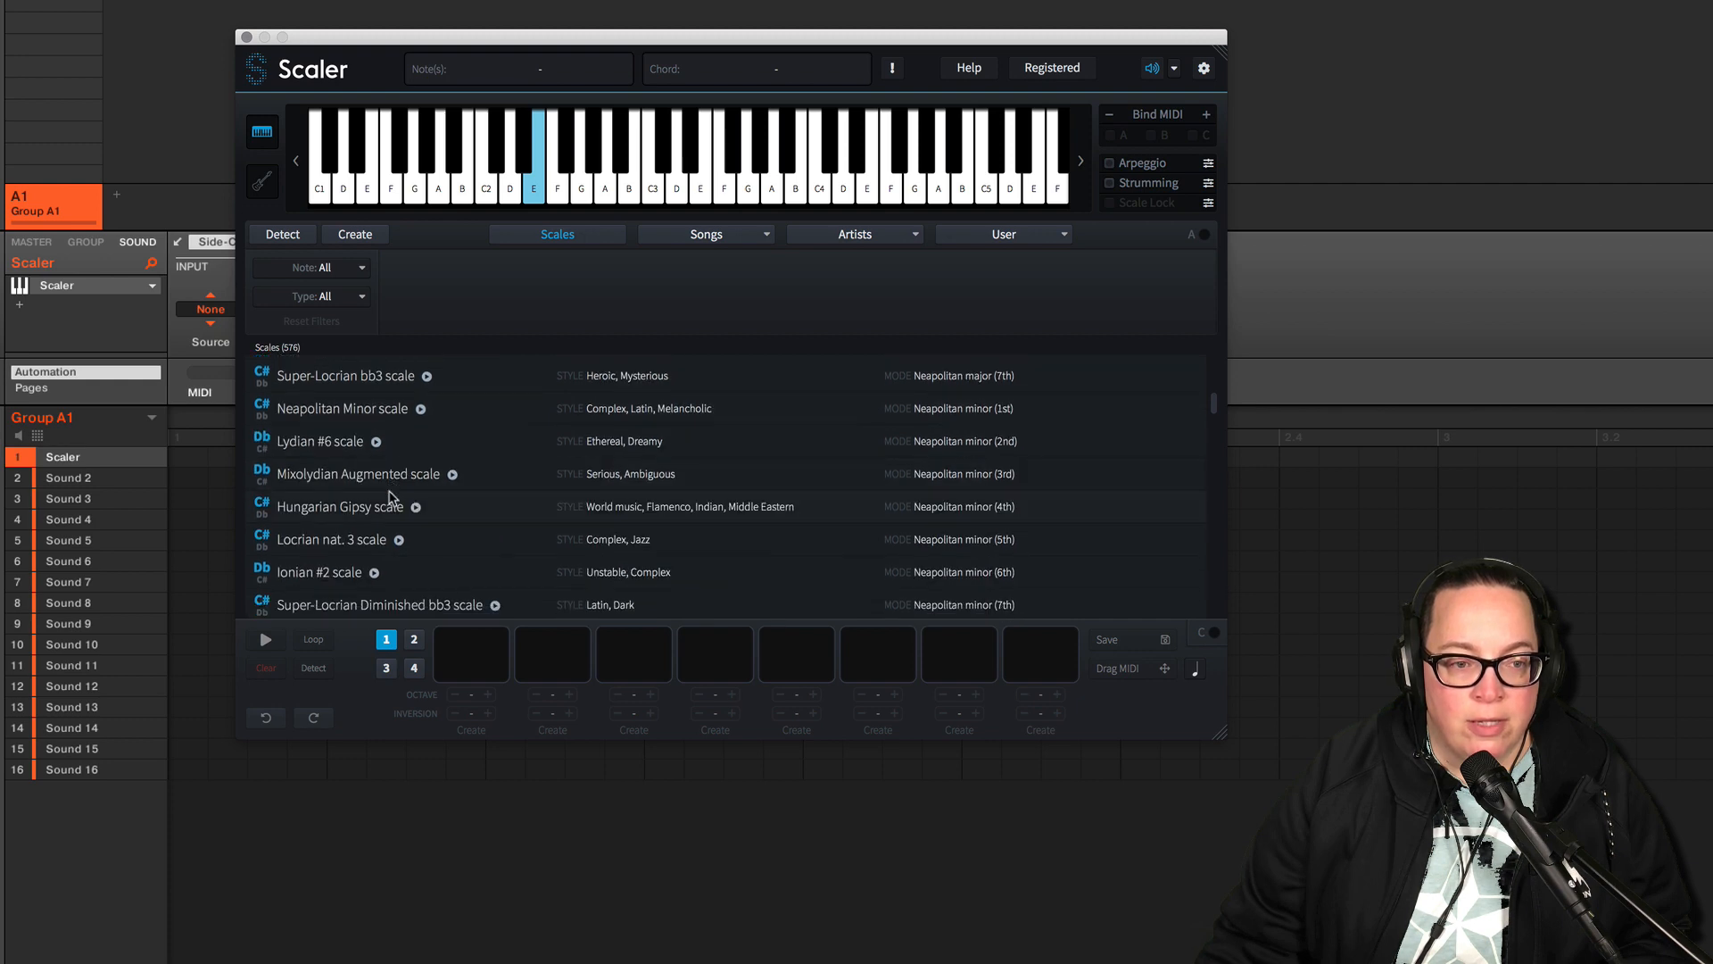
scroll(365, 516, "down", 3)
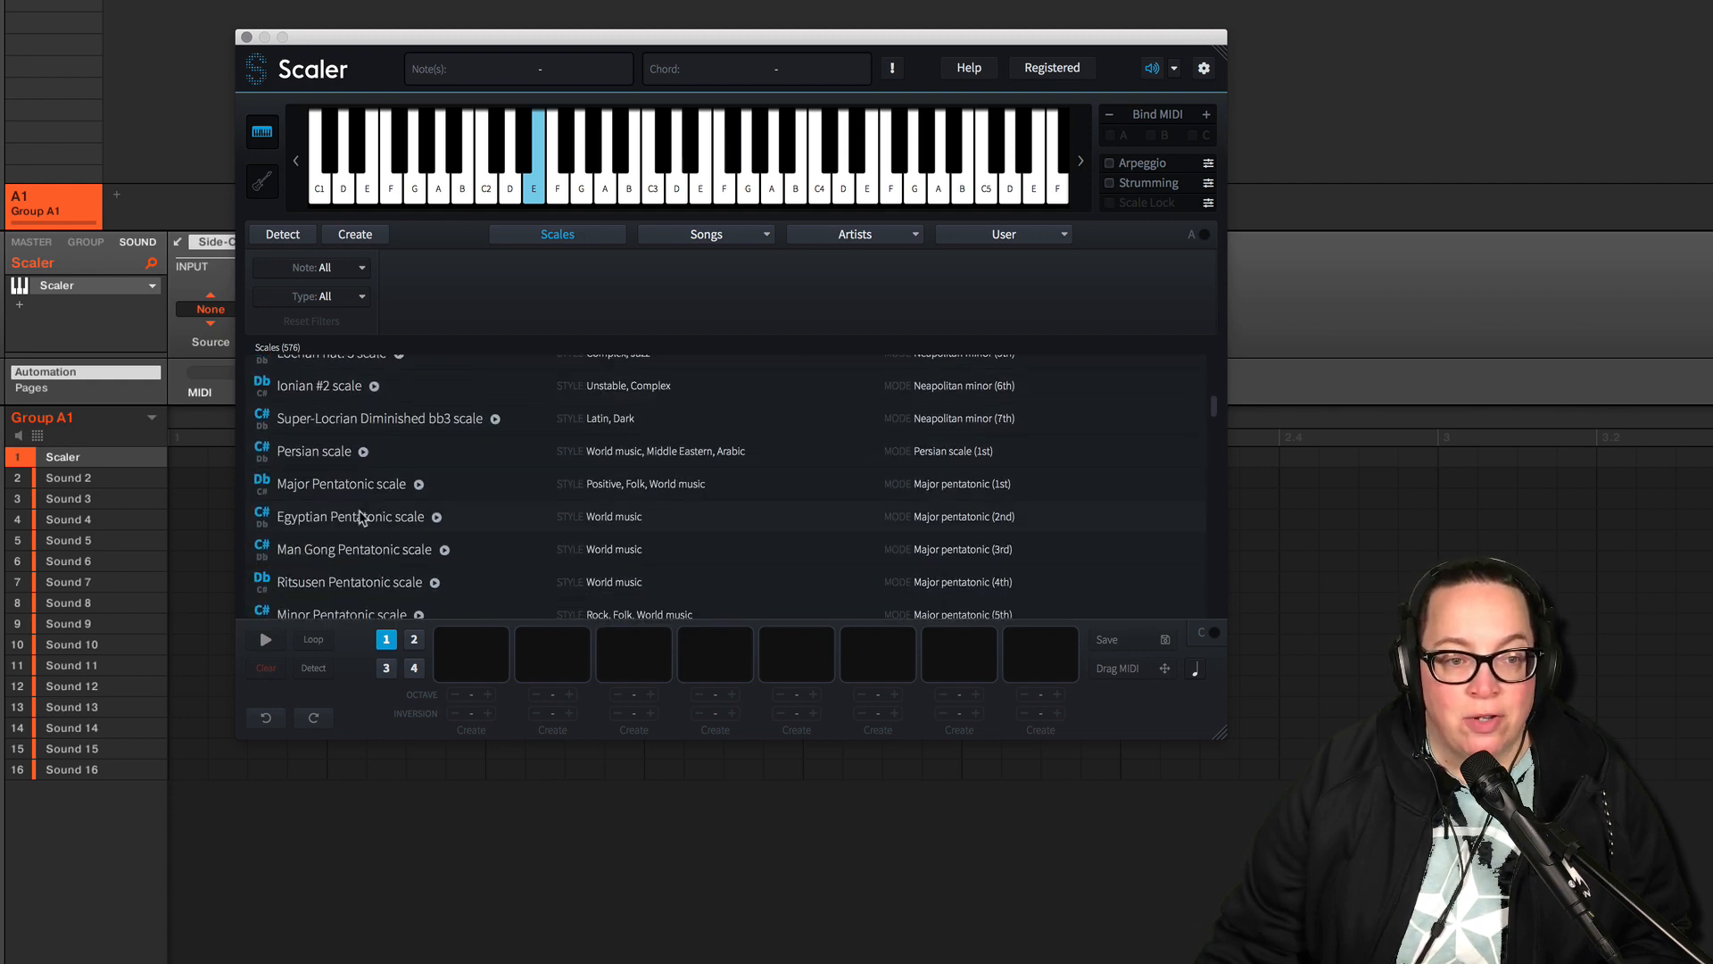
scroll(366, 515, "down", 2)
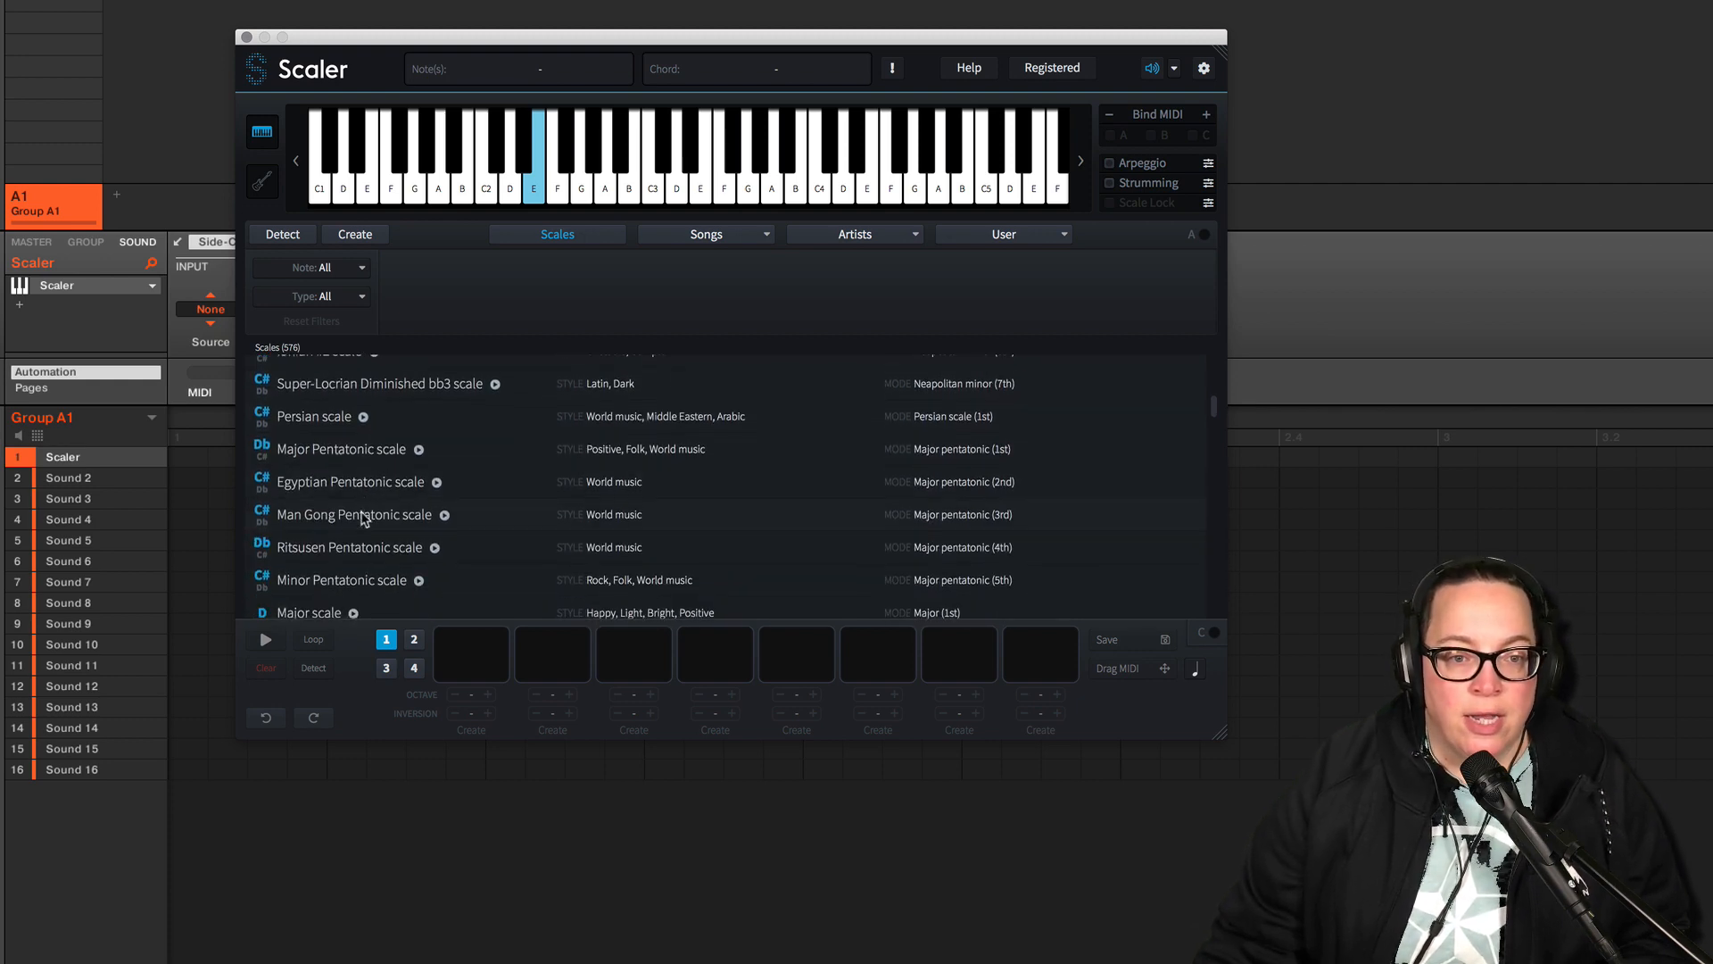
- Browse the scale library from the C# scales through the D scales and load the Eb Major scale's diatonic chords
scroll(365, 519, "down", 2)
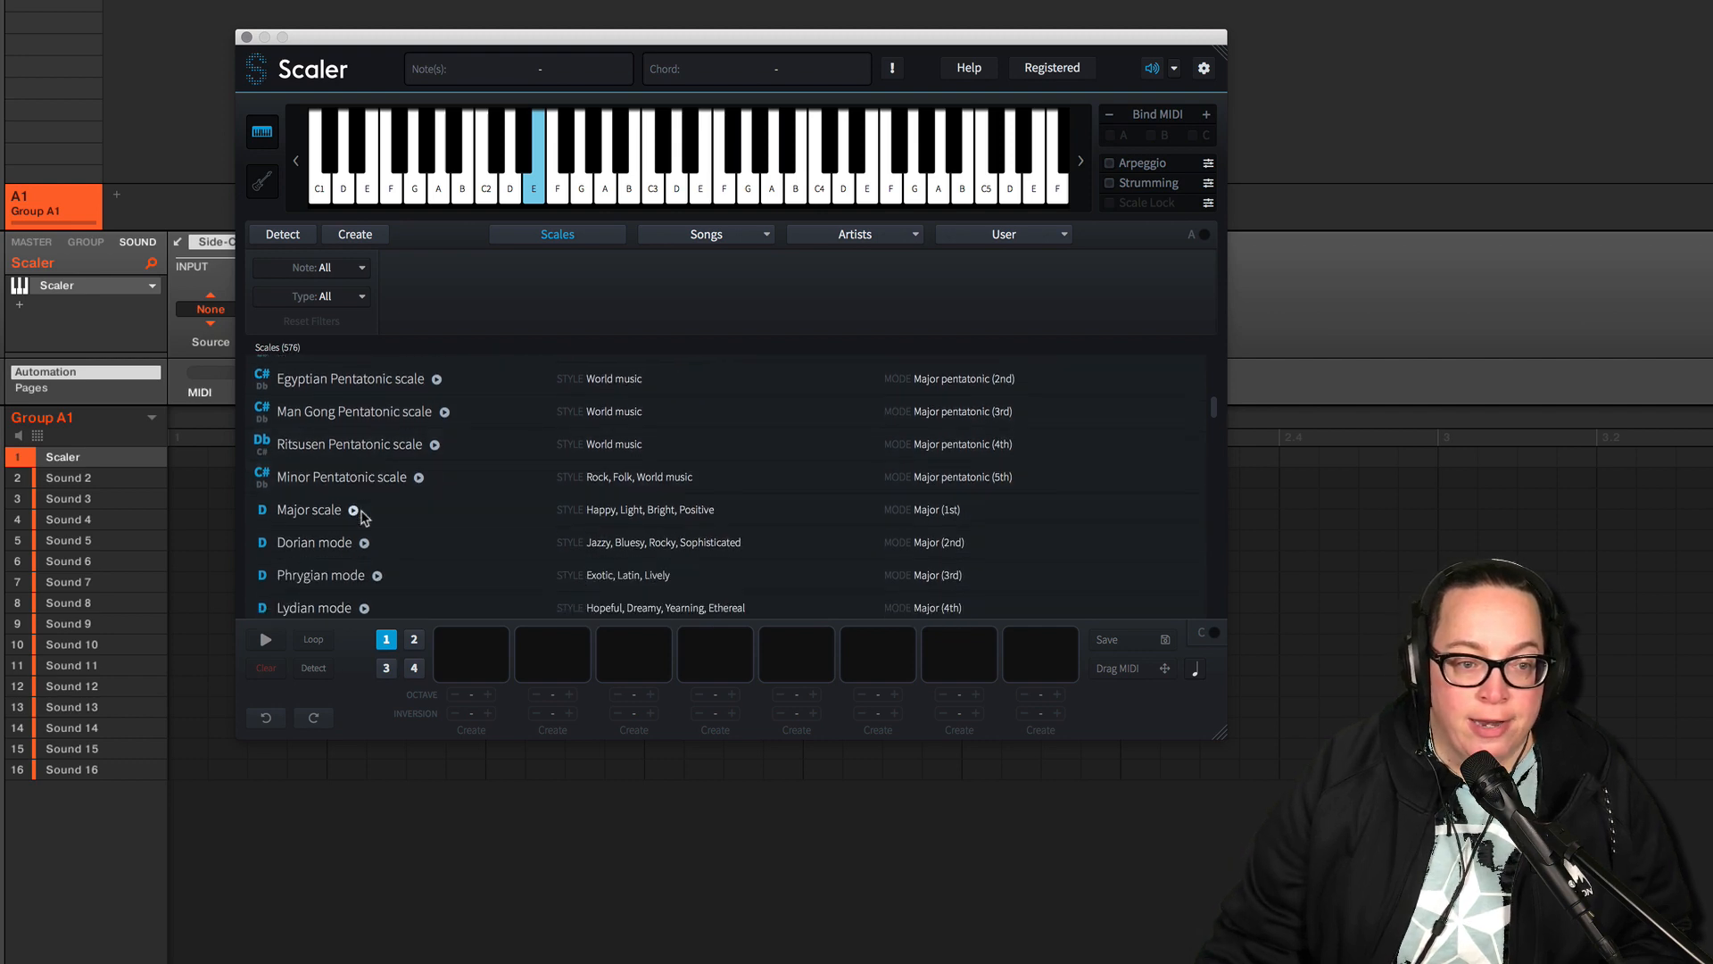
scroll(375, 511, "down", 7)
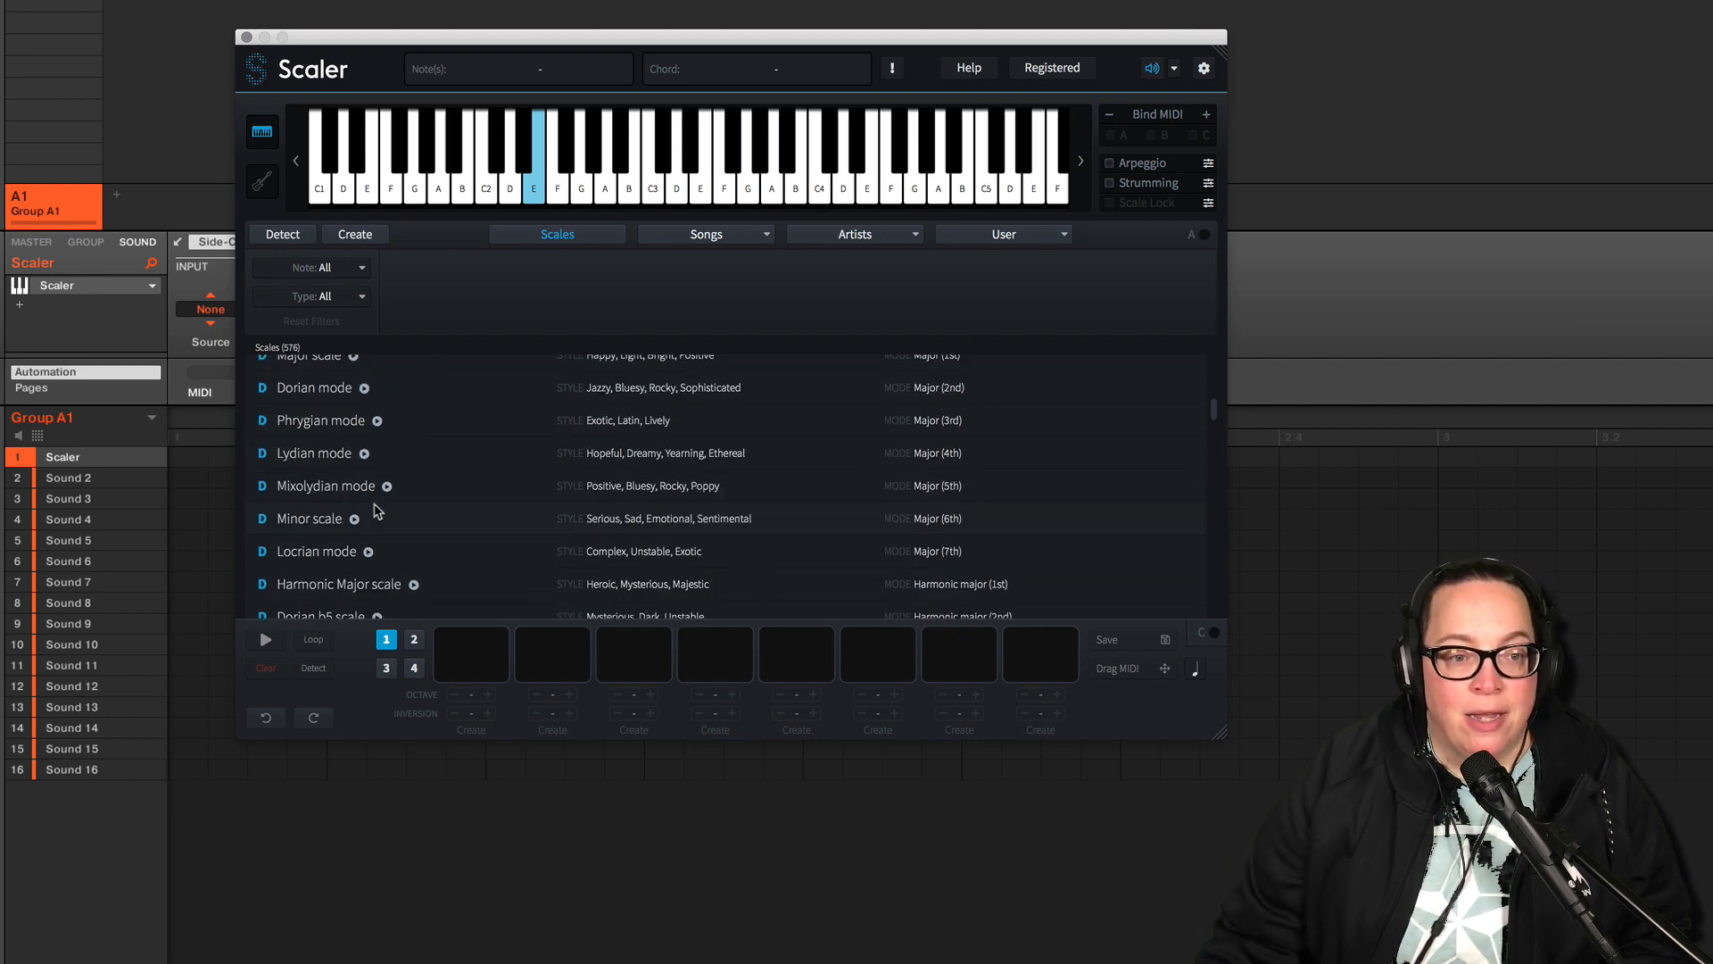
scroll(382, 510, "down", 7)
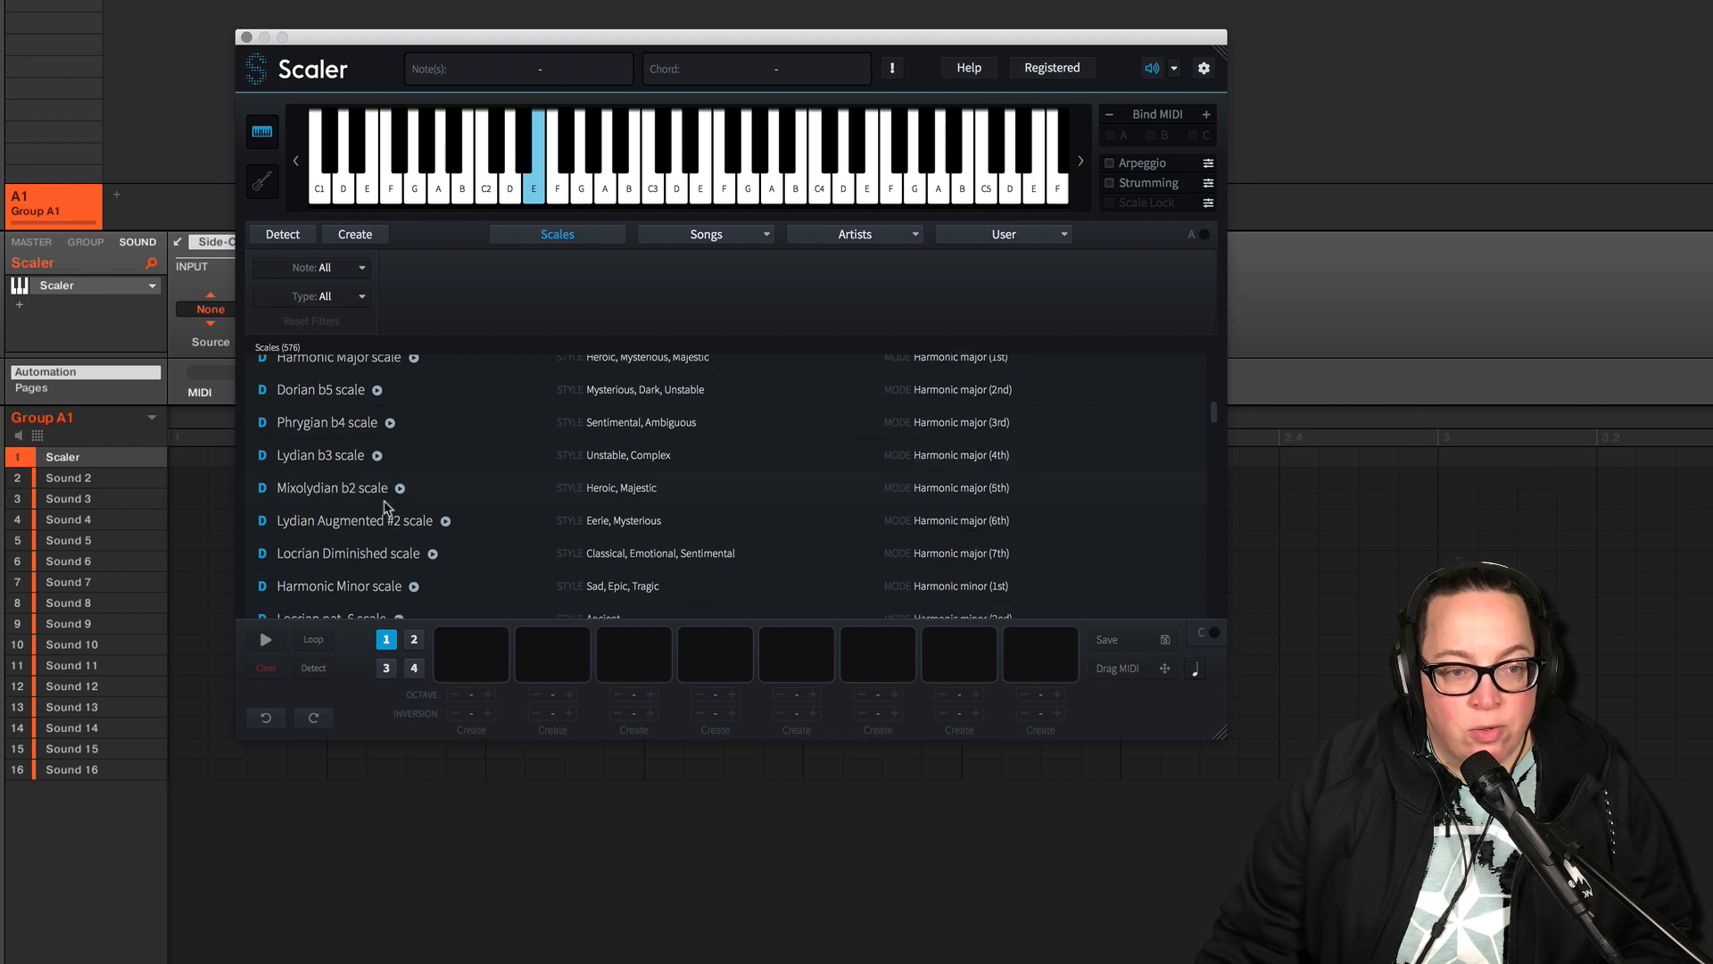
scroll(387, 508, "down", 3)
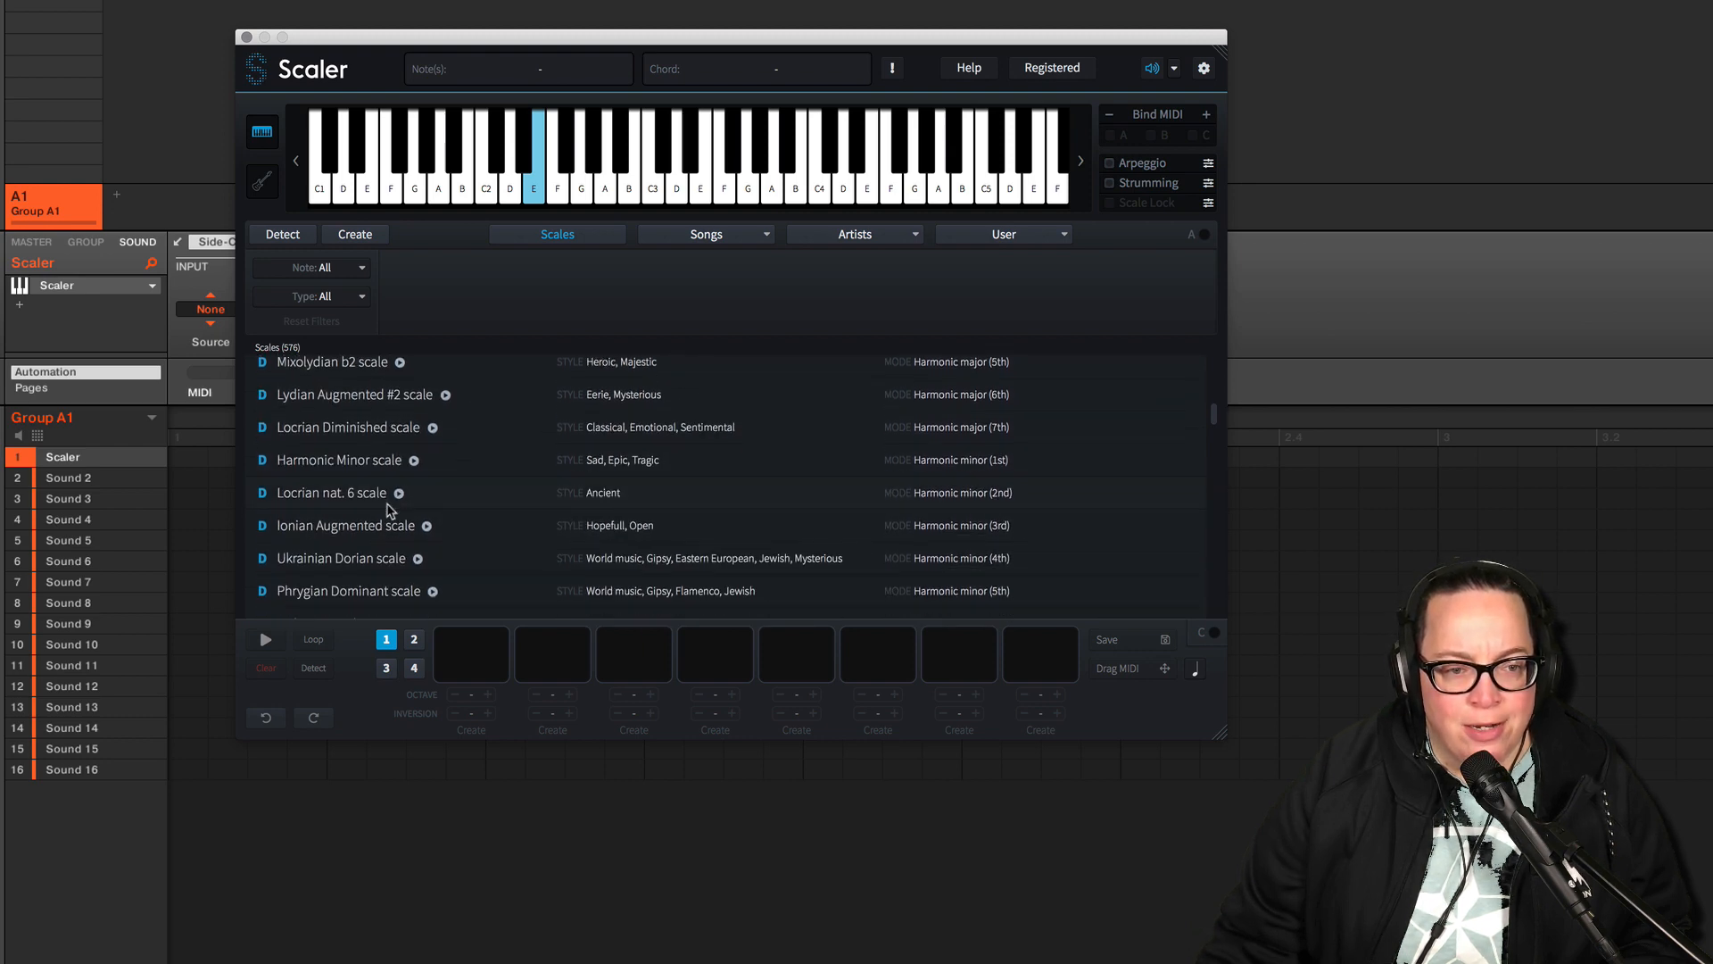
scroll(388, 510, "down", 2)
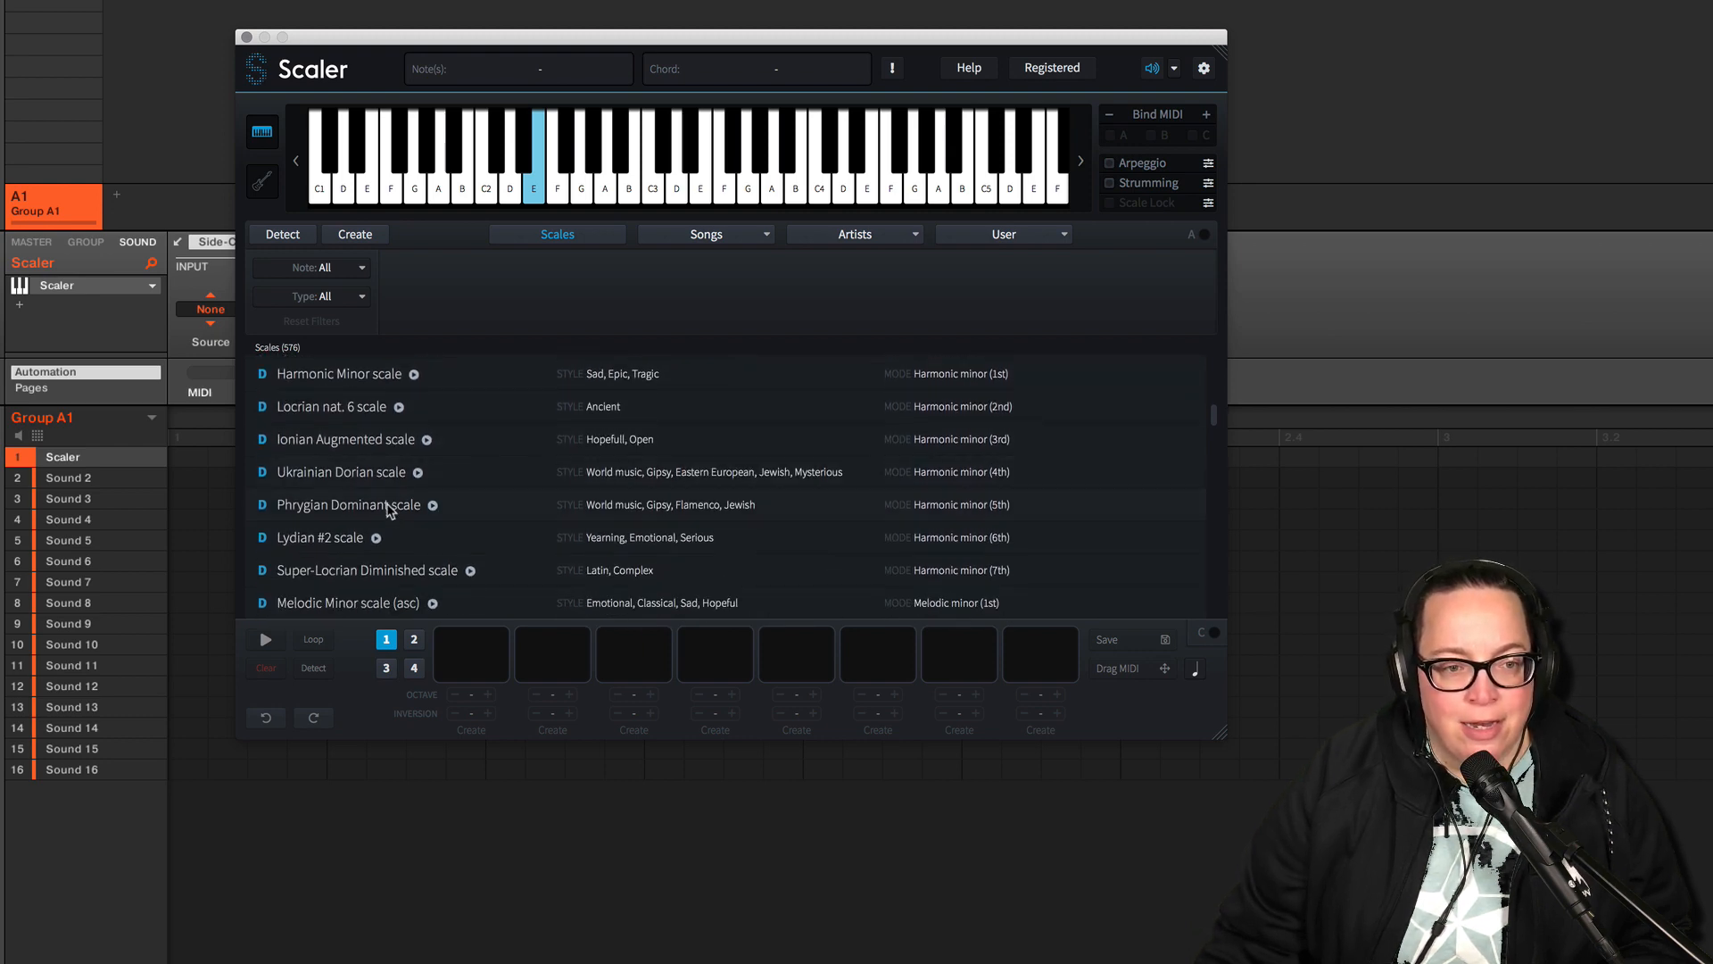
scroll(390, 511, "down", 16)
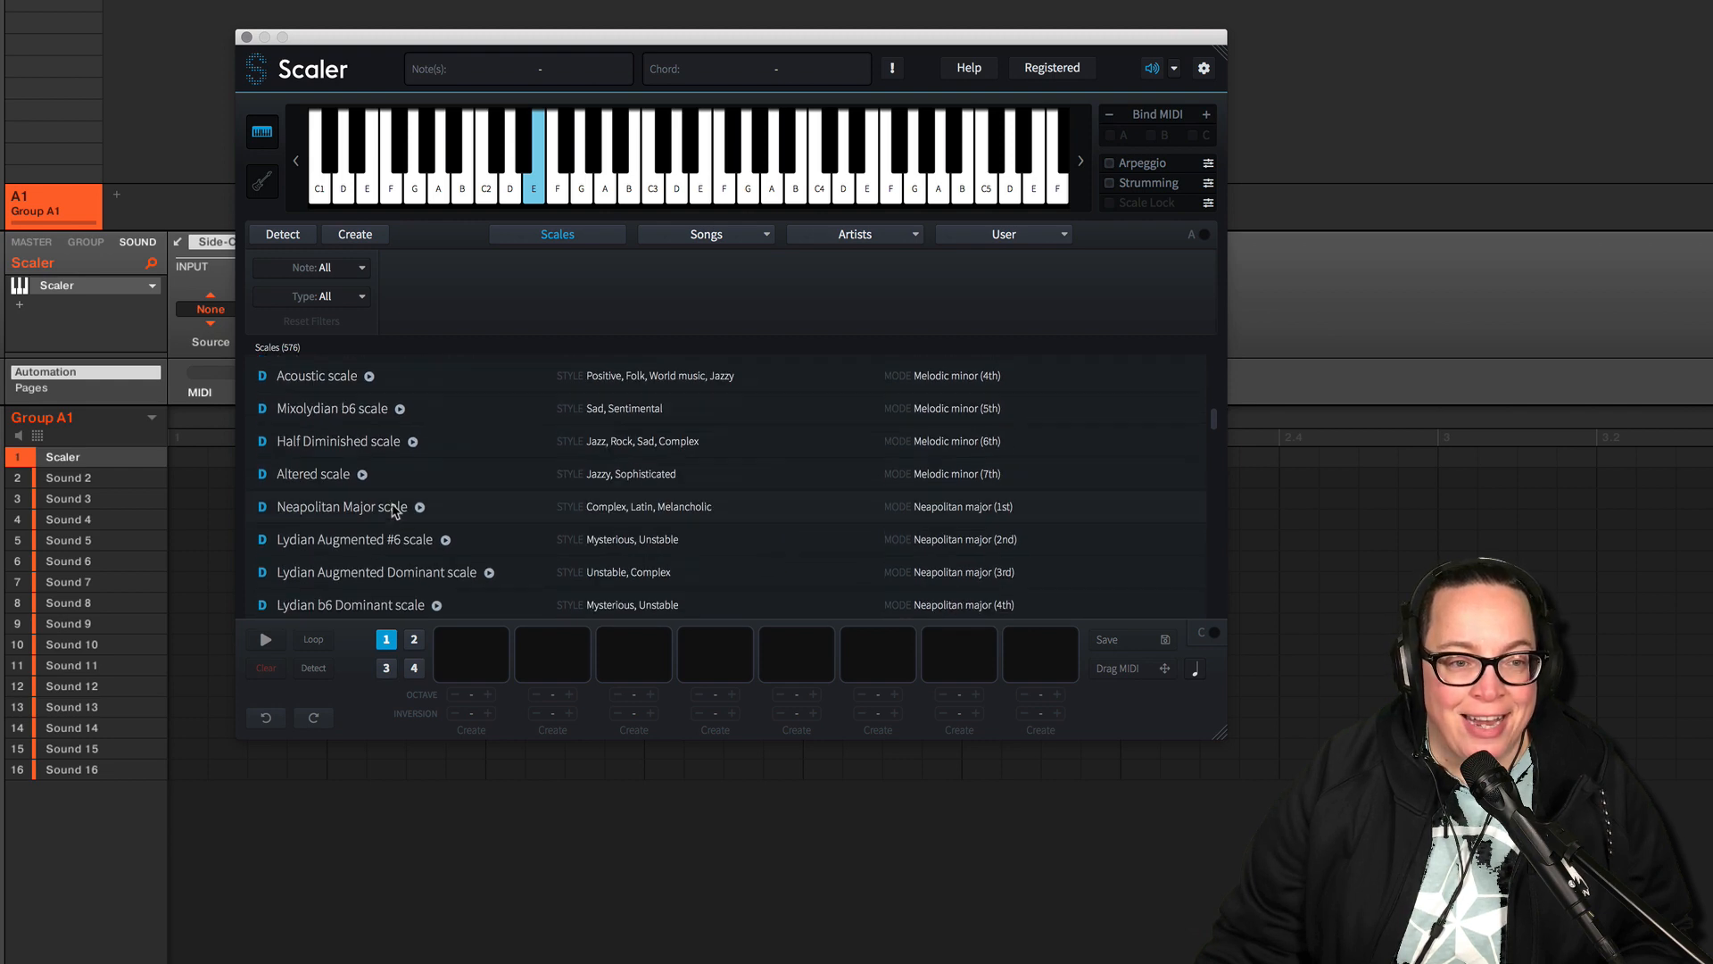
scroll(397, 510, "down", 20)
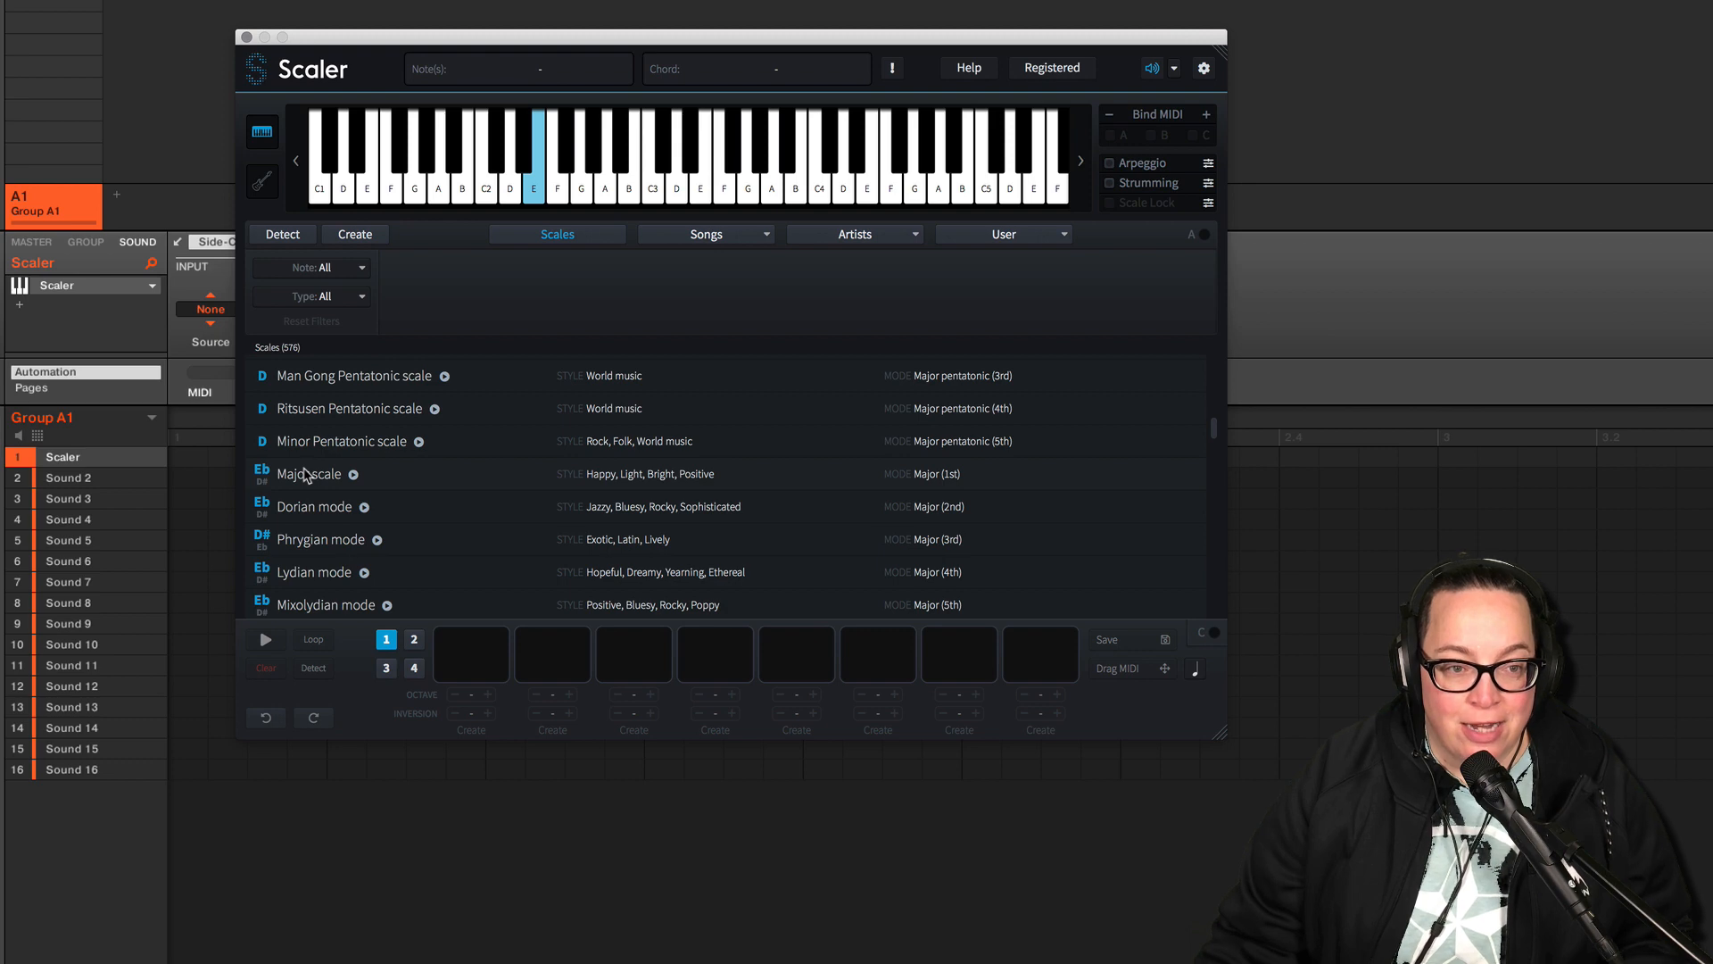
left_click(306, 474)
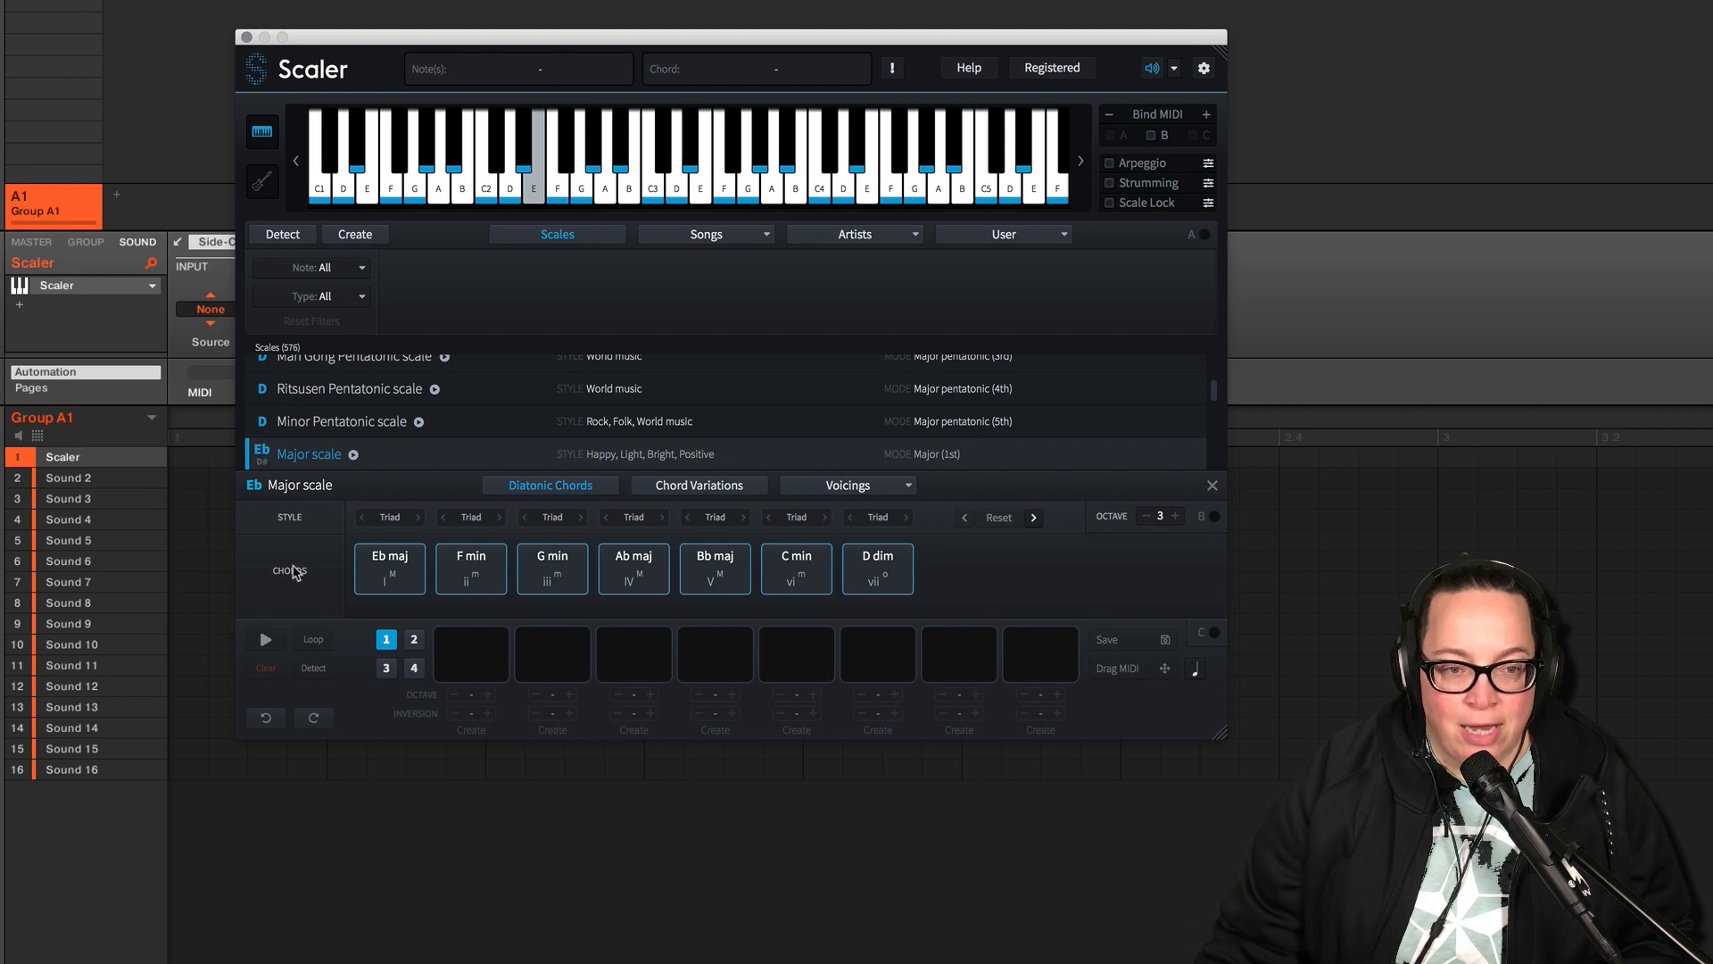
- Audition the diatonic triads of the Eb Major scale from Eb maj up to D dim, ending on G min and Eb maj
left_click(385, 576)
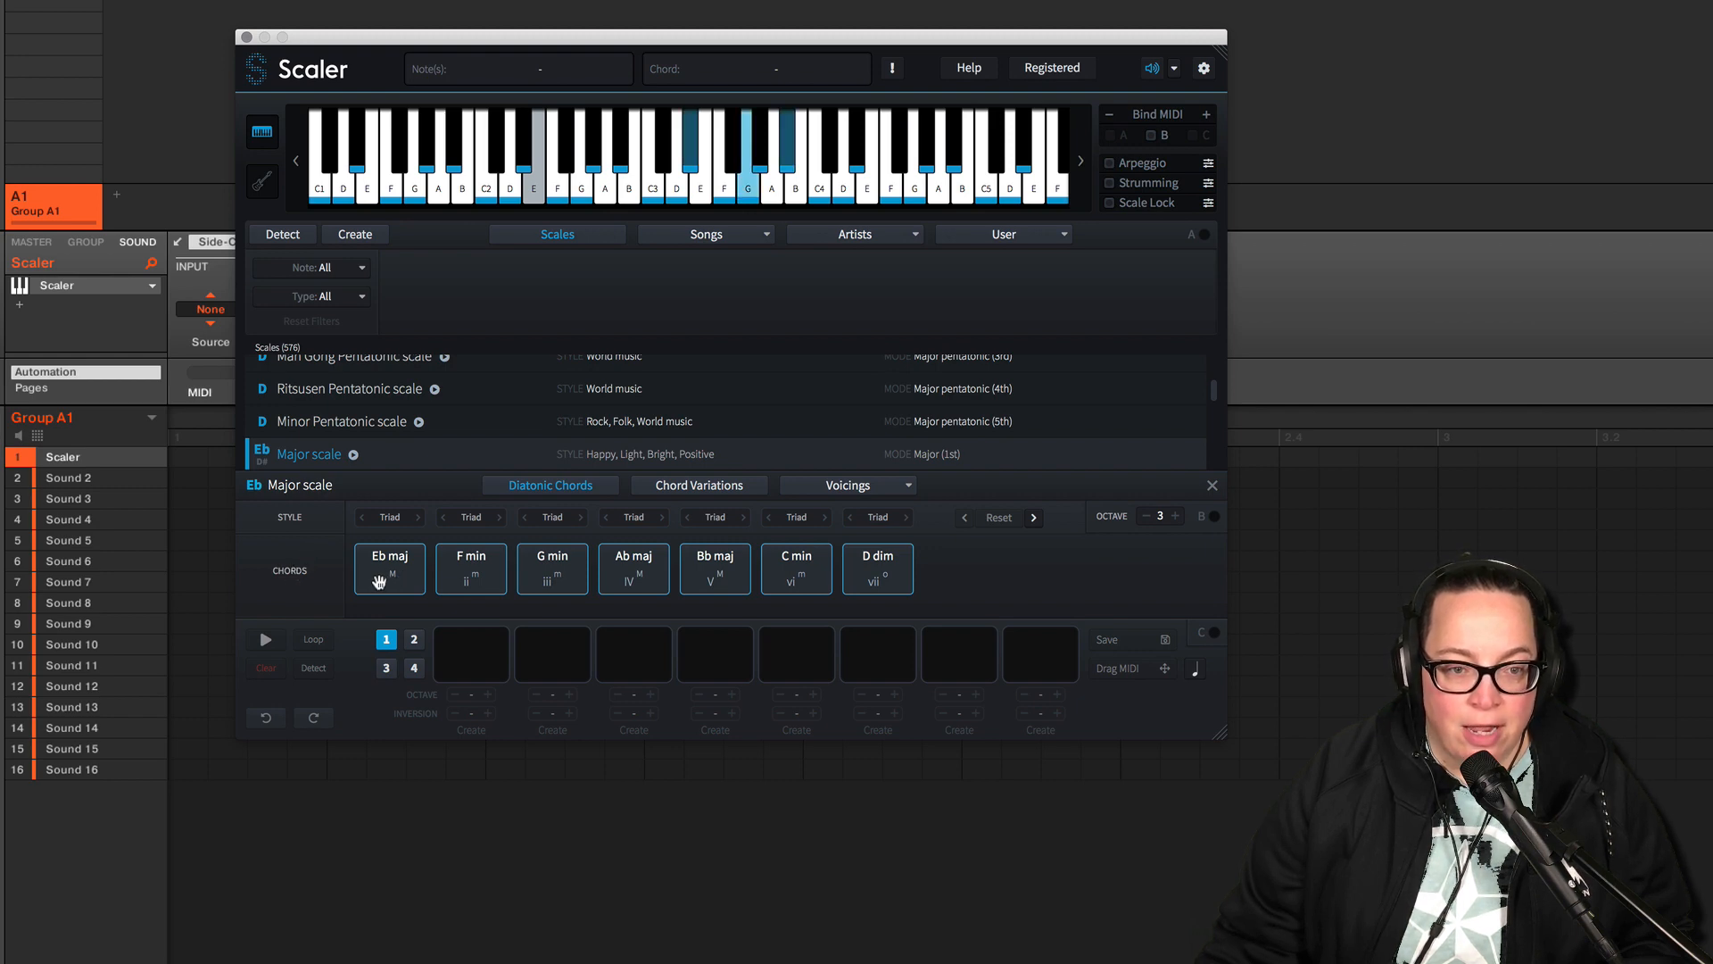
left_click(380, 582)
left_click(497, 580)
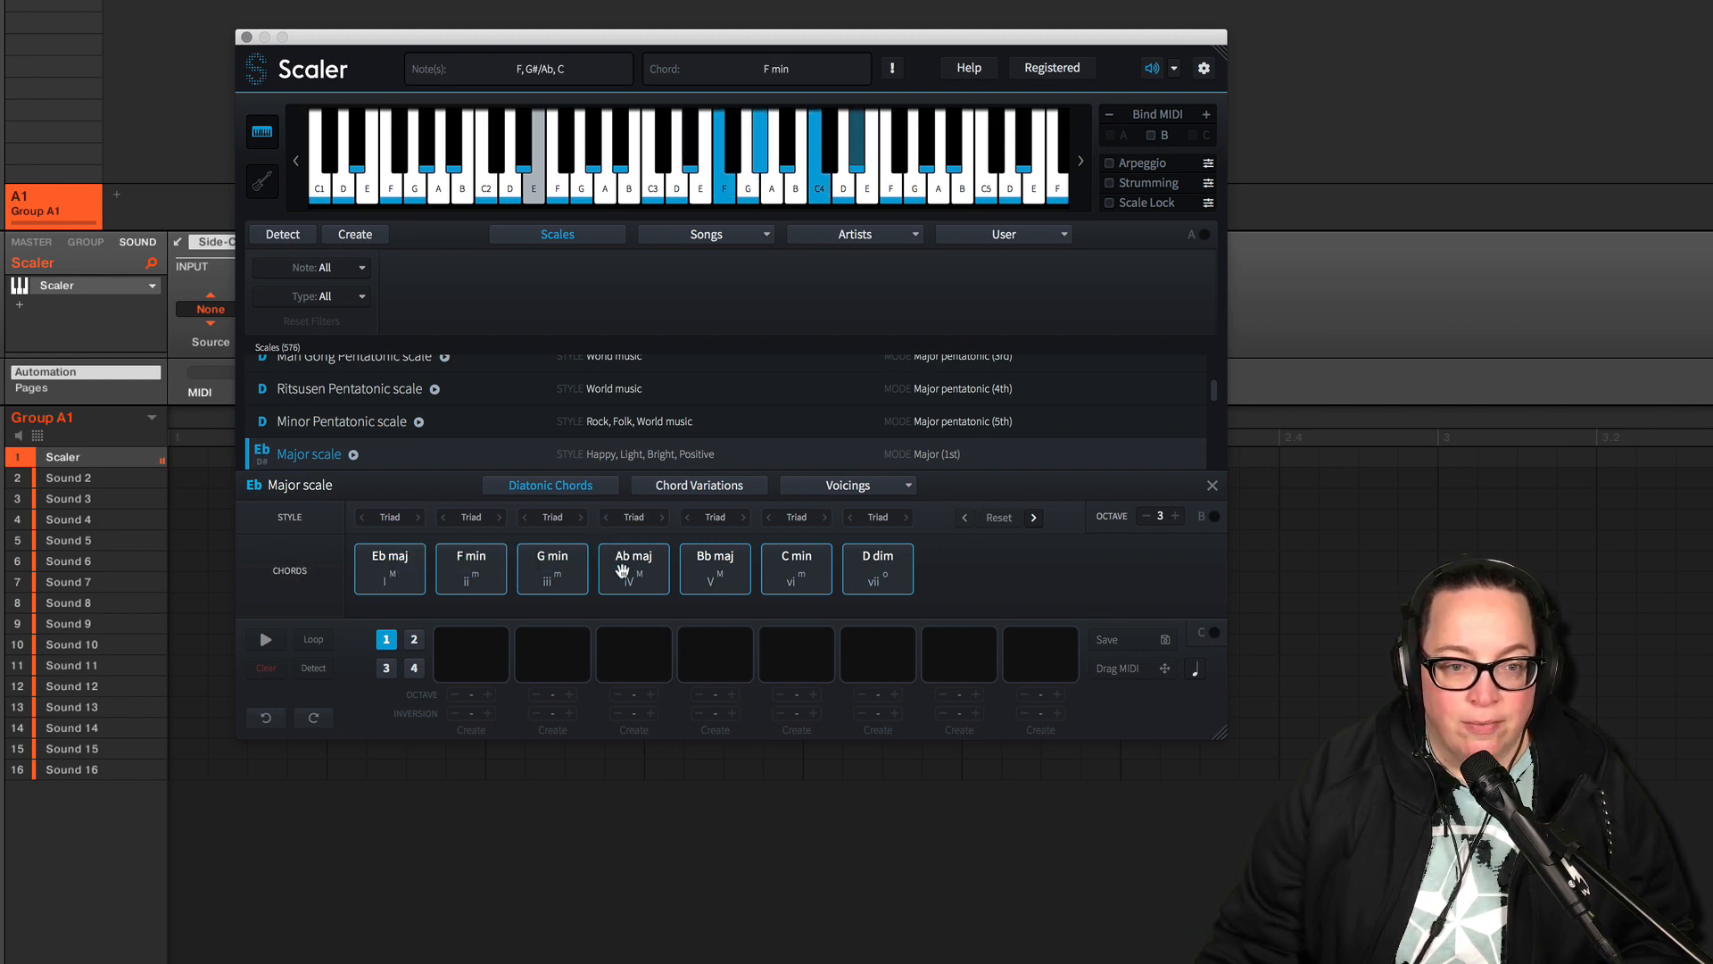
left_click(711, 562)
left_click(795, 562)
left_click(879, 562)
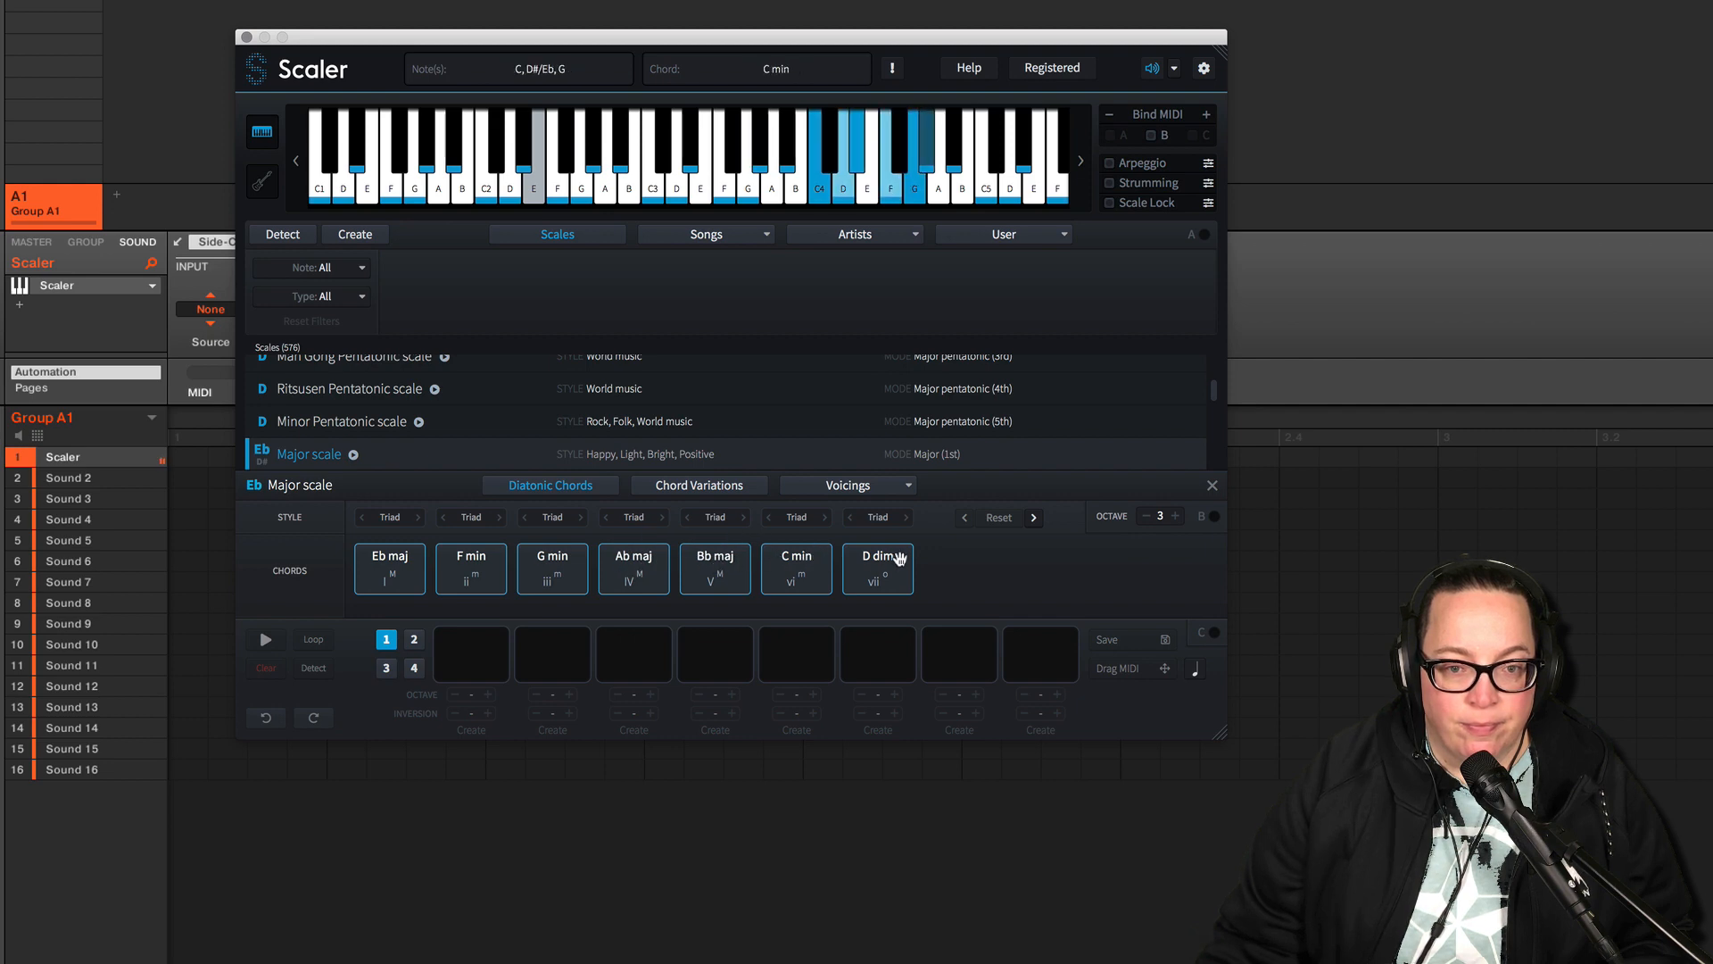
left_click(541, 582)
left_click(392, 580)
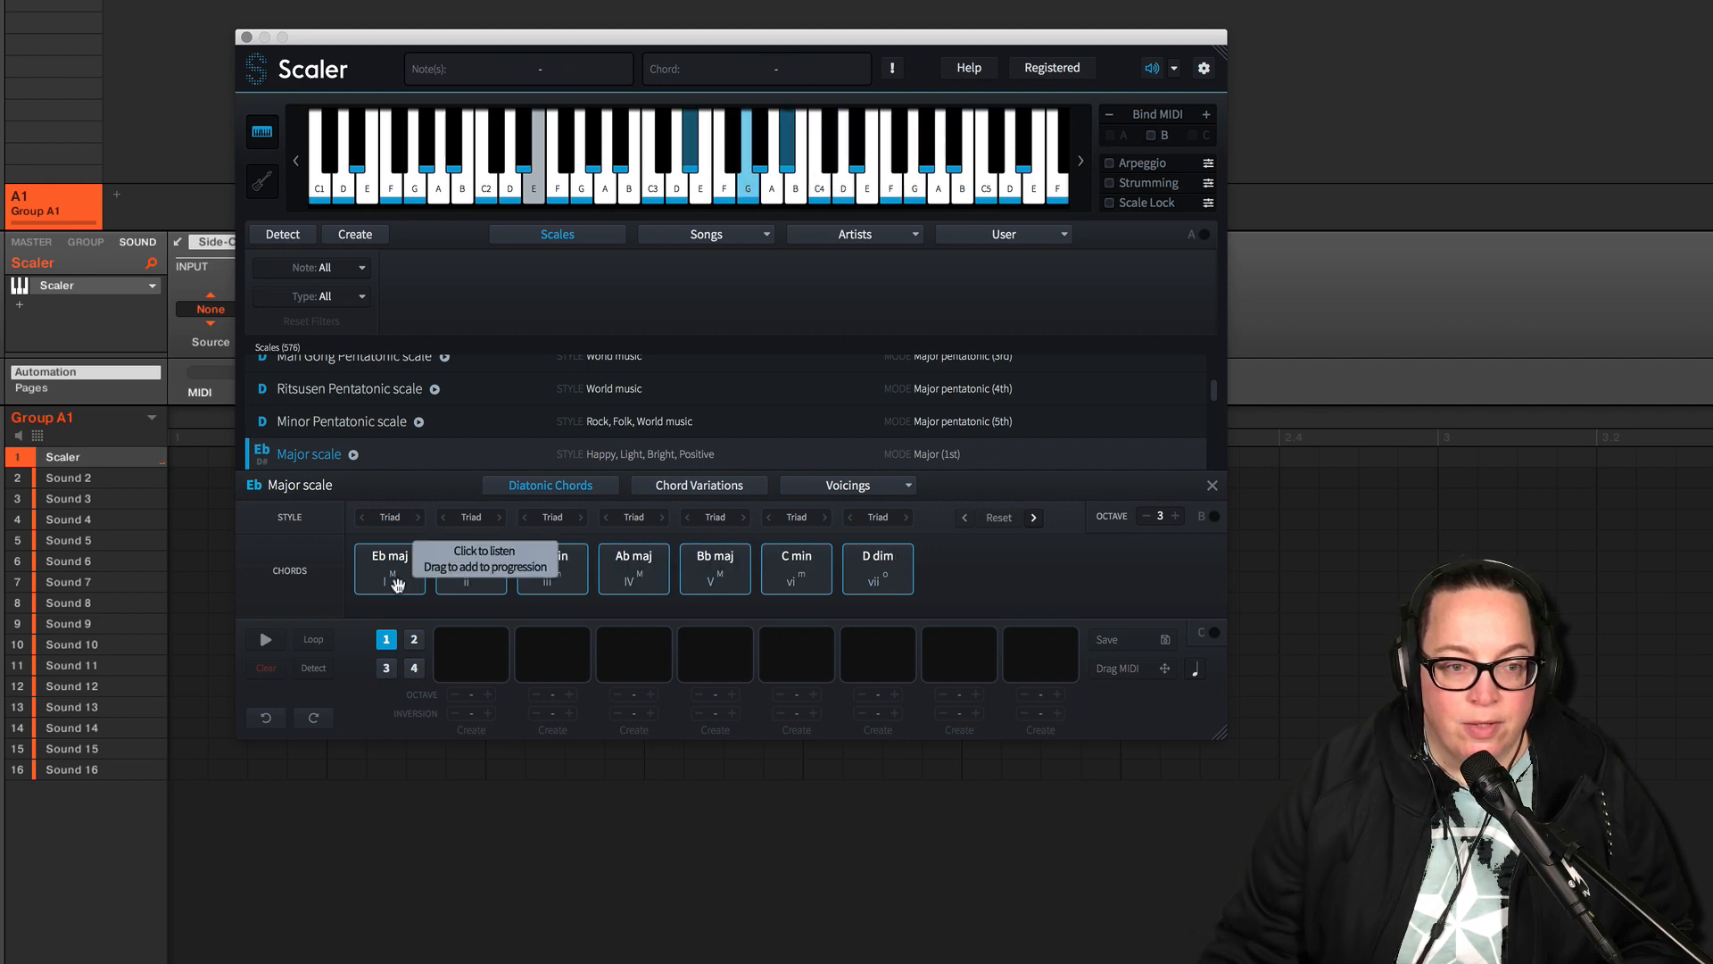
- Add the Eb maj triad to the first slot of the chord progression and audition it
left_click_drag(398, 584, 470, 655)
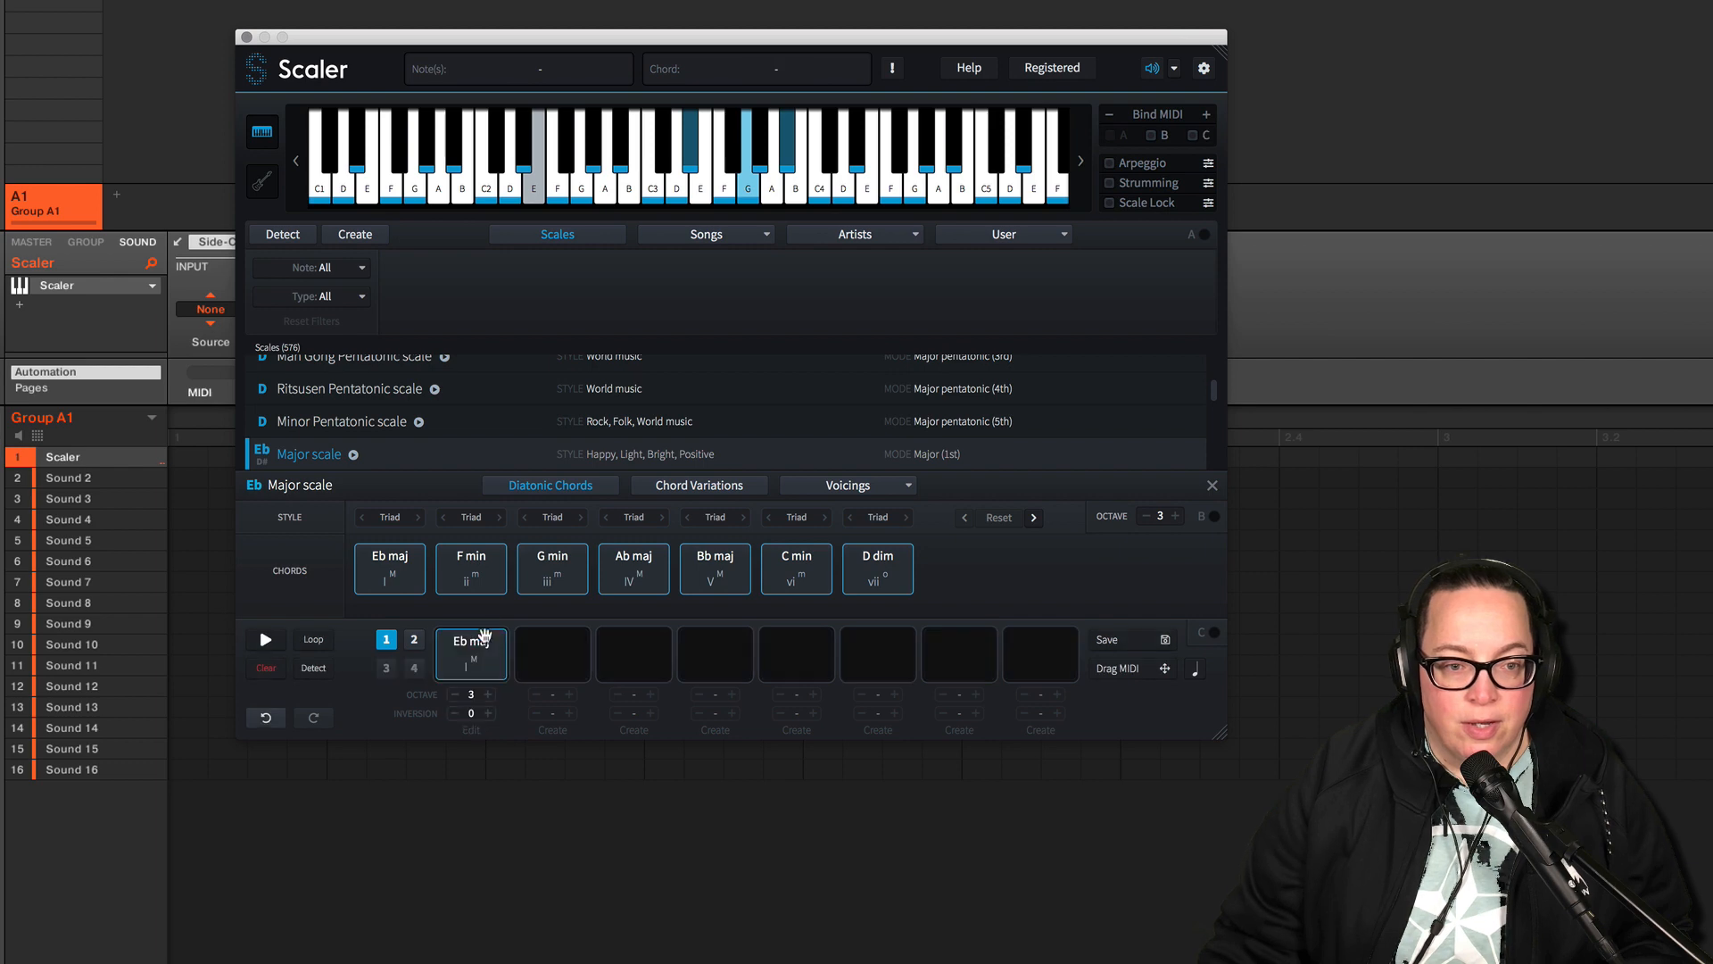
left_click(465, 586)
left_click(485, 654)
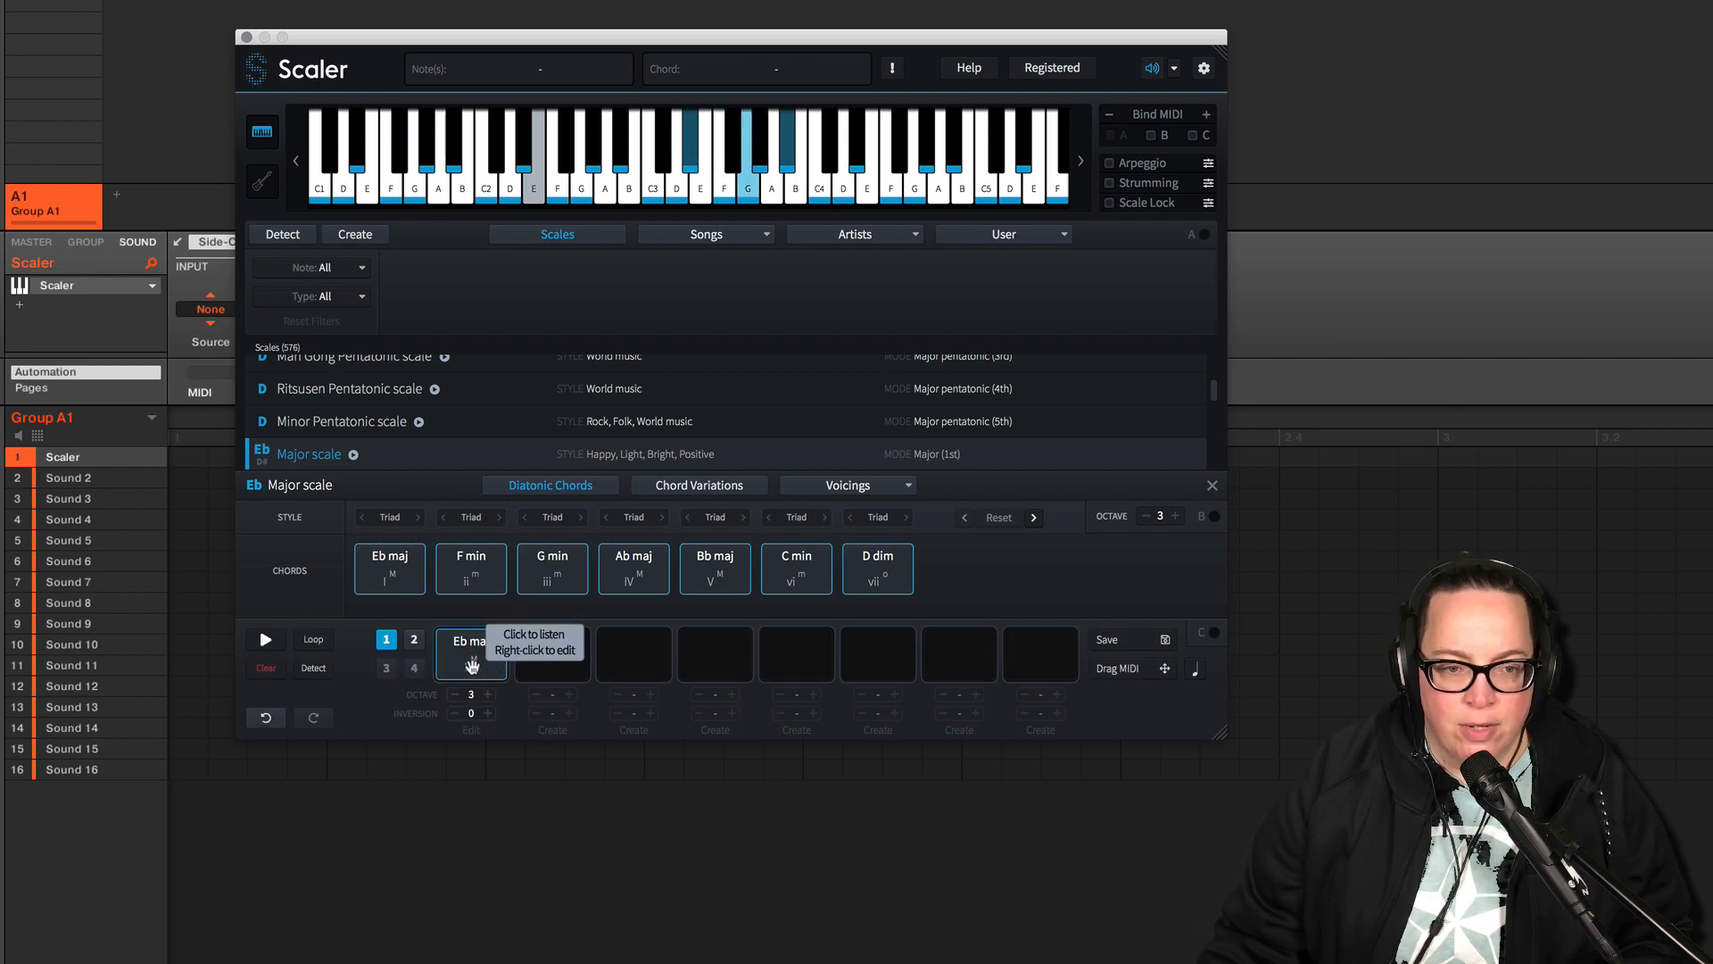
- Audition the G min and Bb maj triads and add G min to the progression's second slot
left_click(546, 560)
left_click(716, 570)
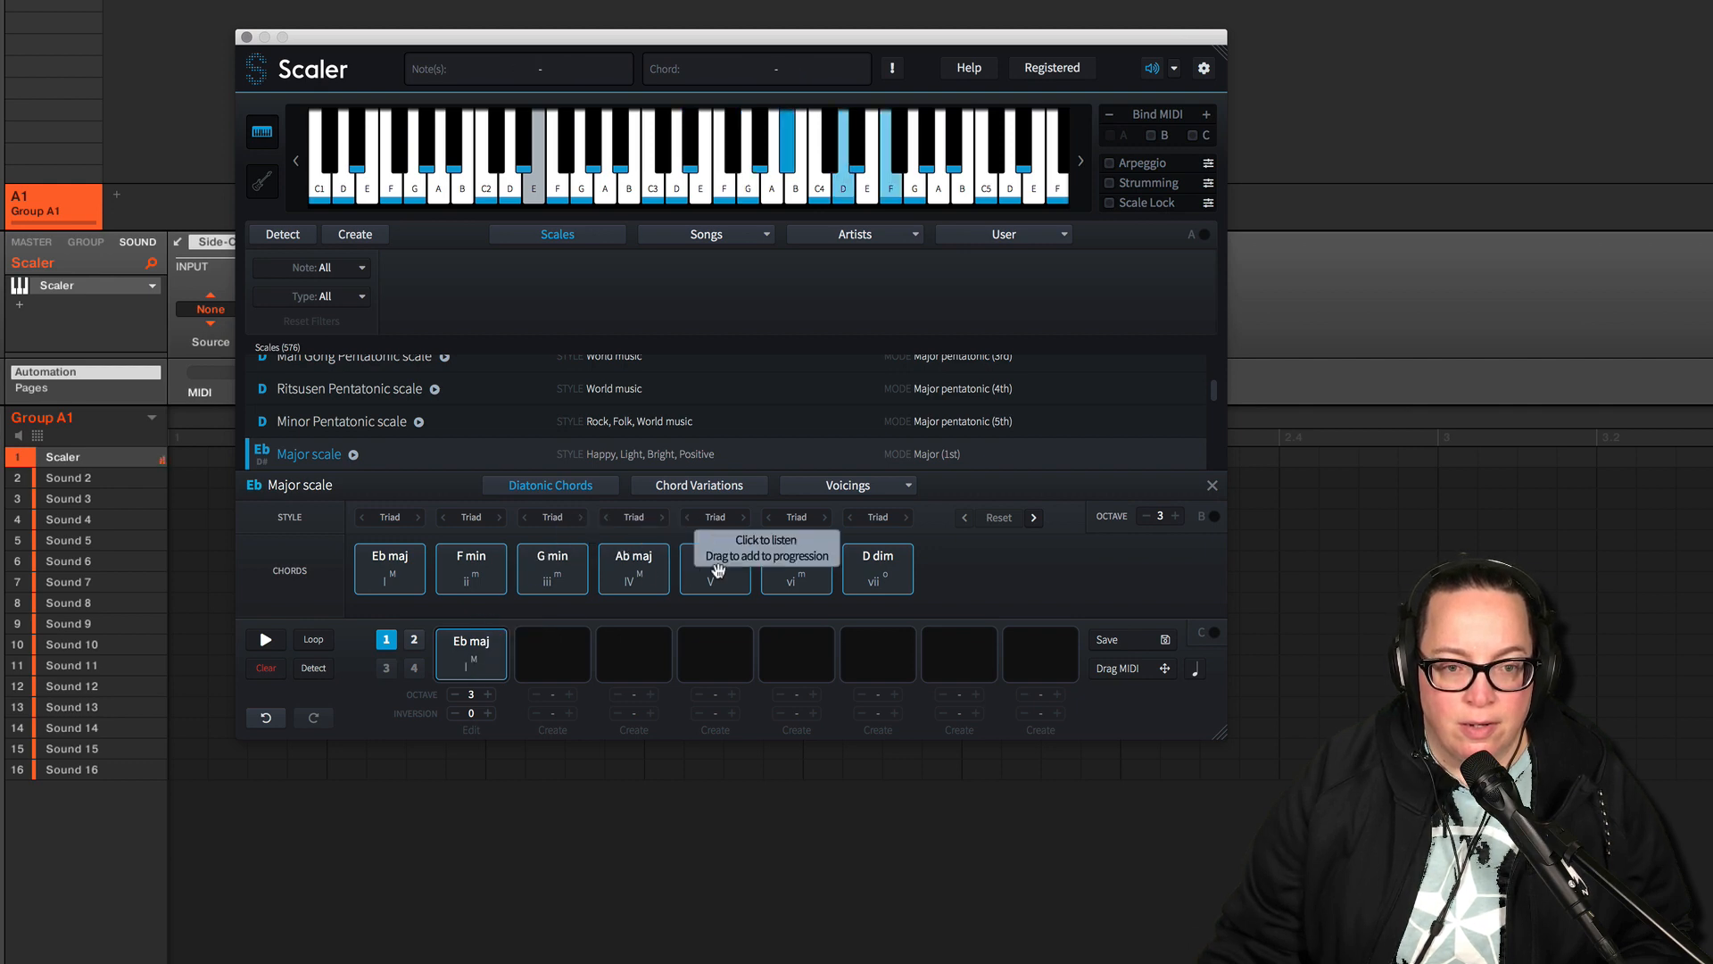
left_click_drag(549, 571, 553, 656)
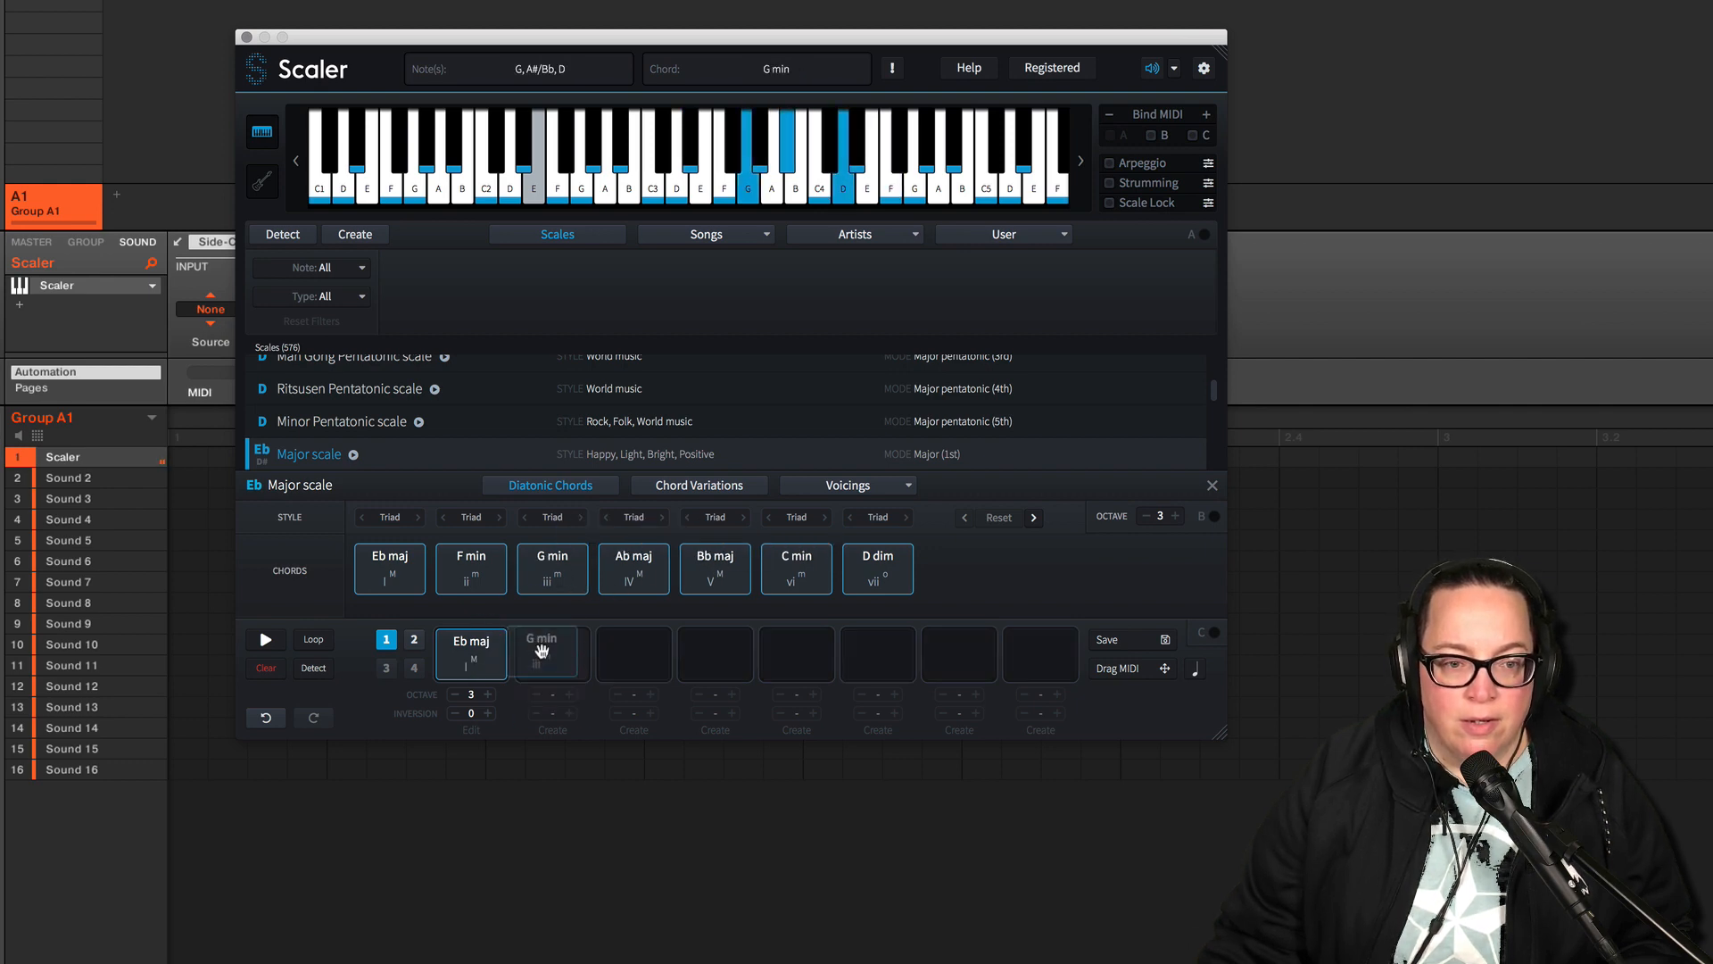
- Audition Eb maj and G min in the progression and move G min to the fourth slot
left_click(466, 645)
left_click(549, 647)
left_click(498, 657)
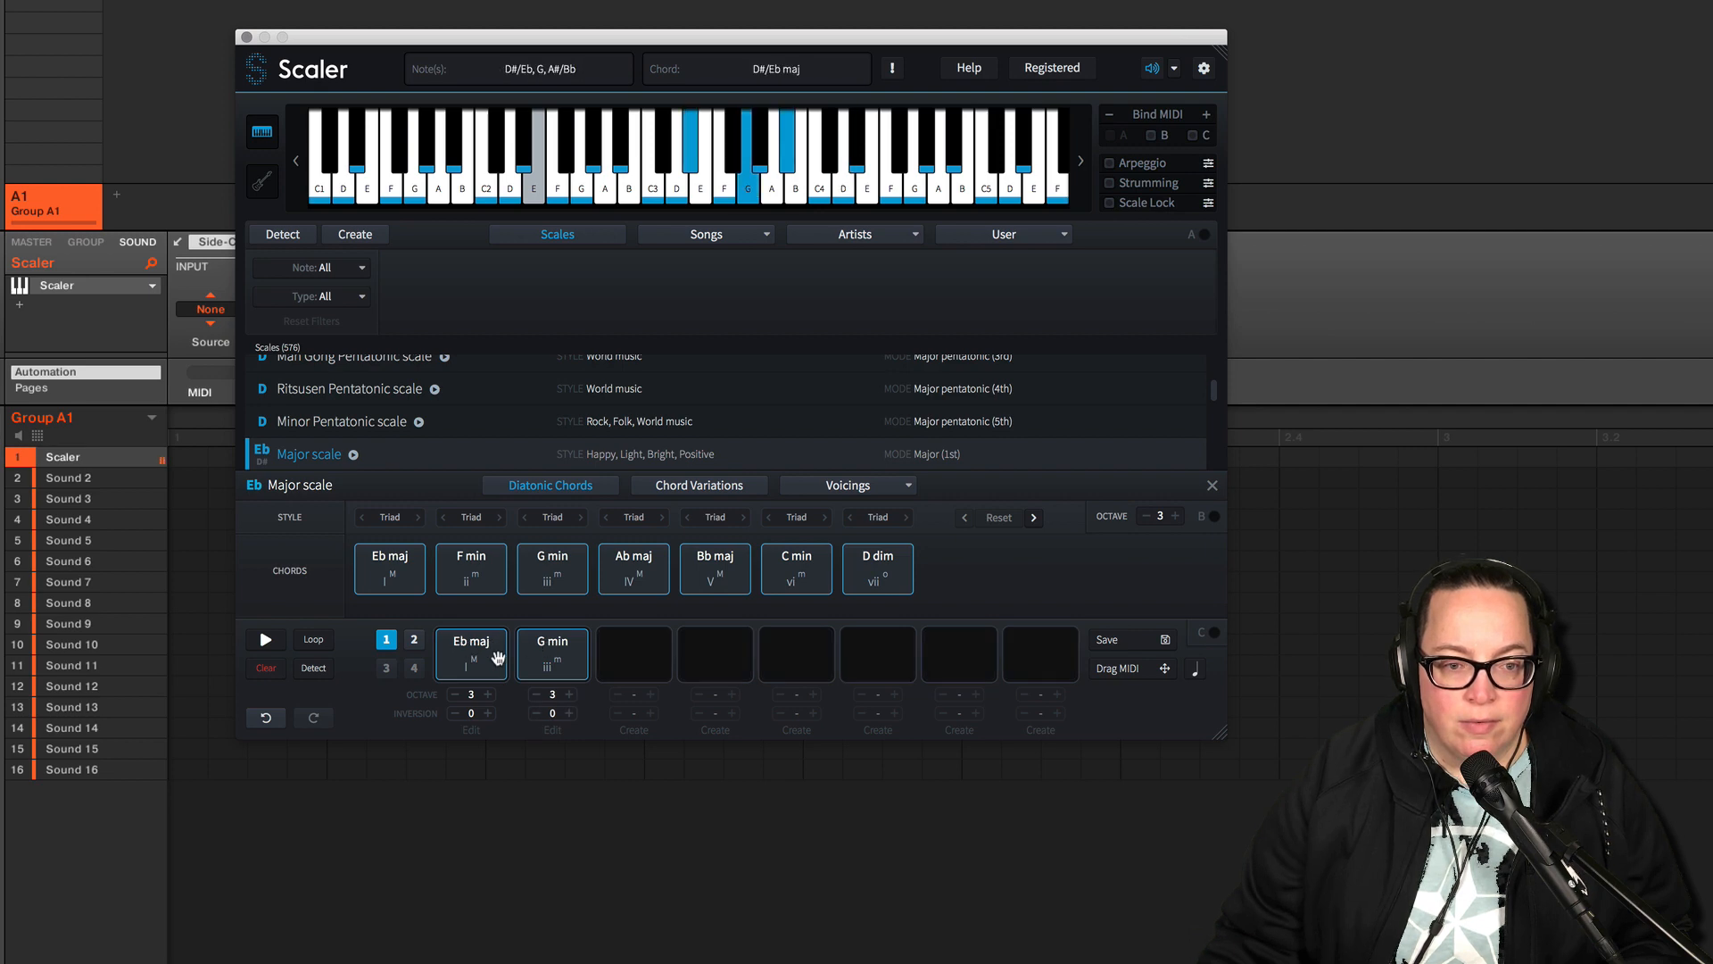
left_click_drag(516, 659, 714, 656)
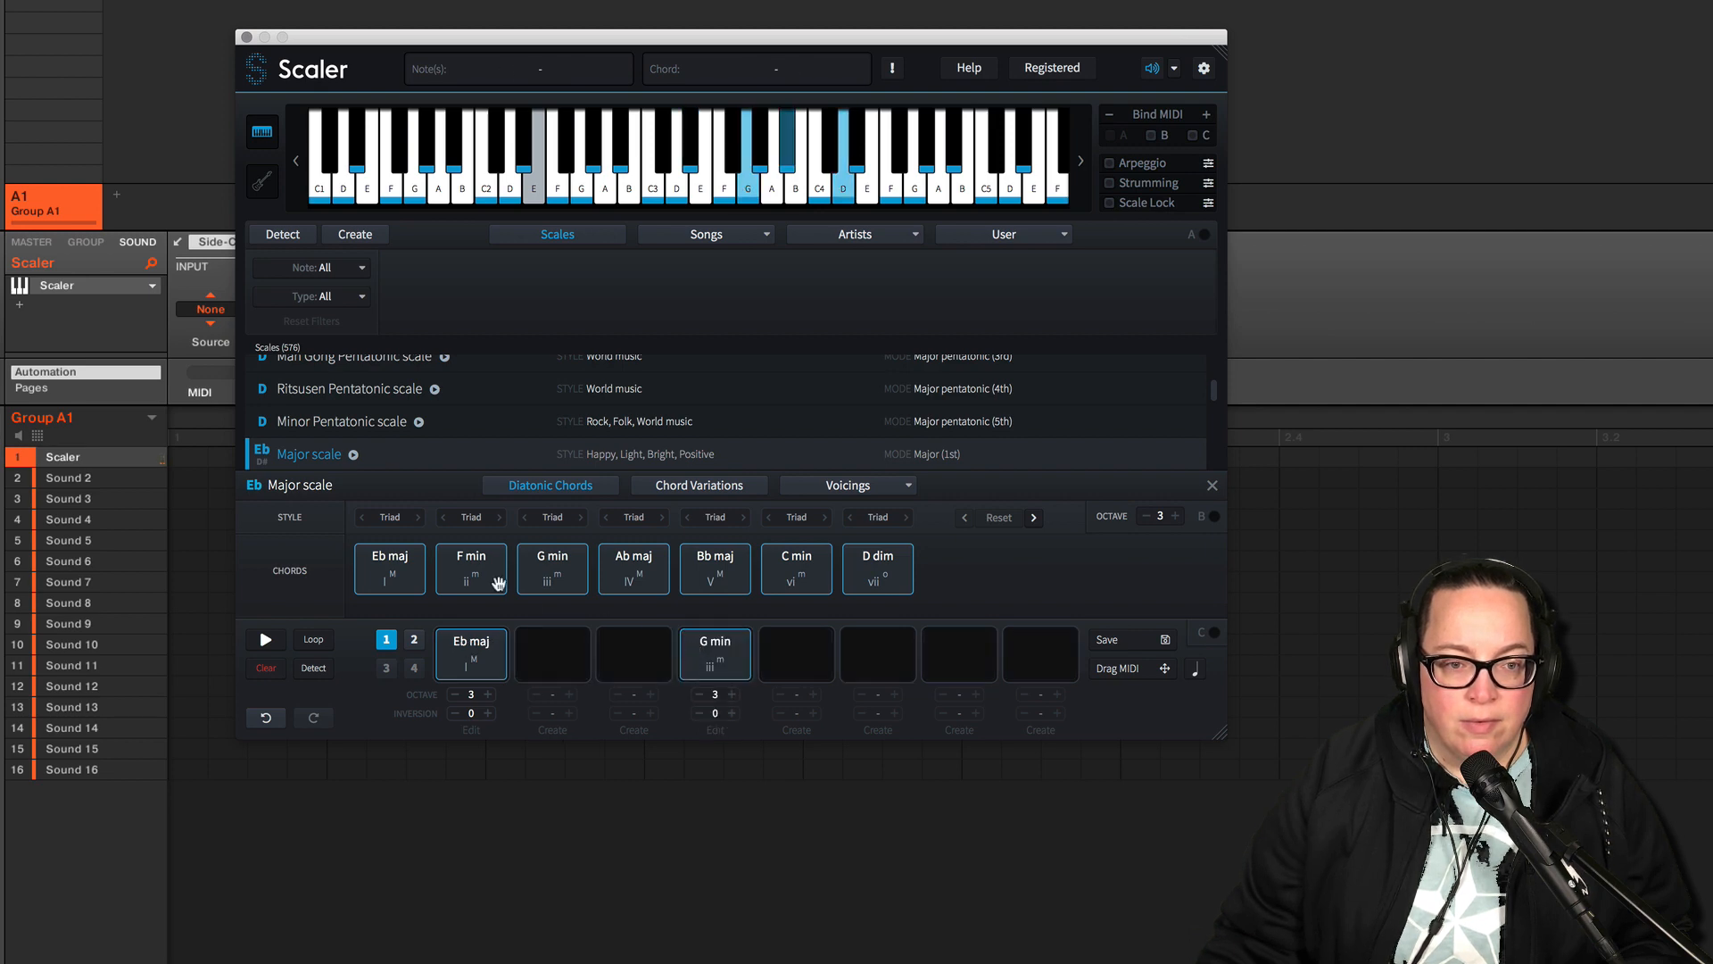
- Add the F min triad to the progression's eighth slot and audition the opening Eb maj chord
left_click(484, 578)
left_click_drag(484, 578, 1041, 650)
left_click(460, 648)
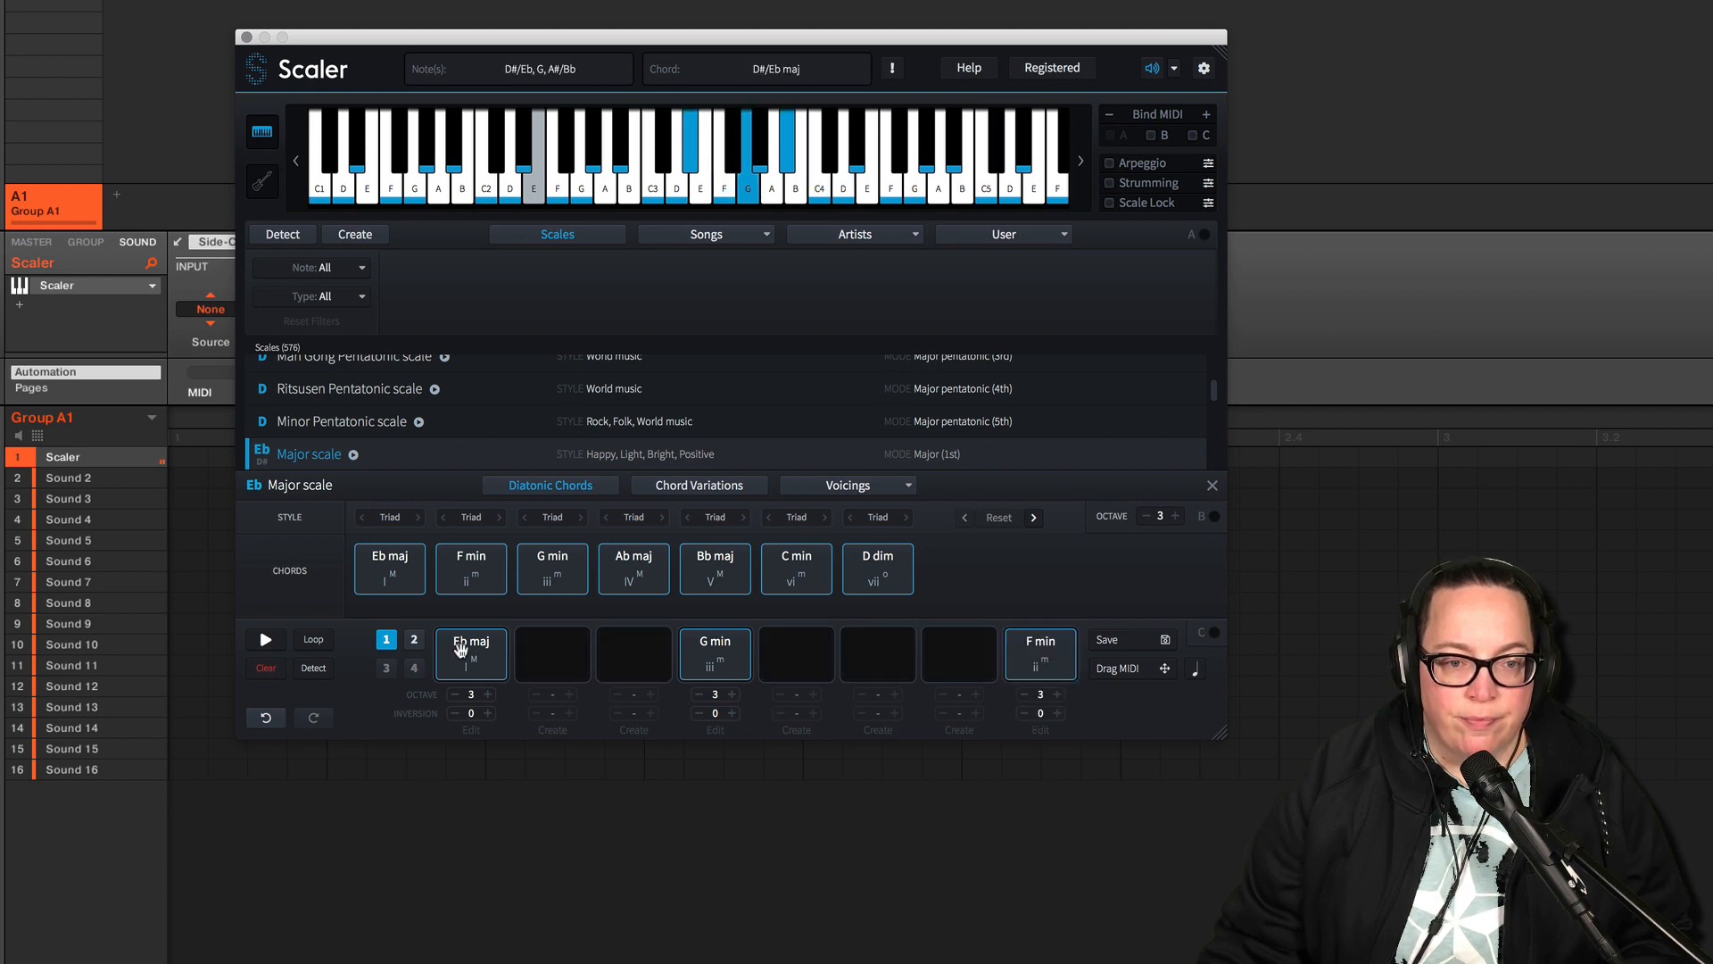
- Audition further diatonic triads for the progression, including G min, F min, Ab maj and C min
left_click(560, 578)
left_click(457, 571)
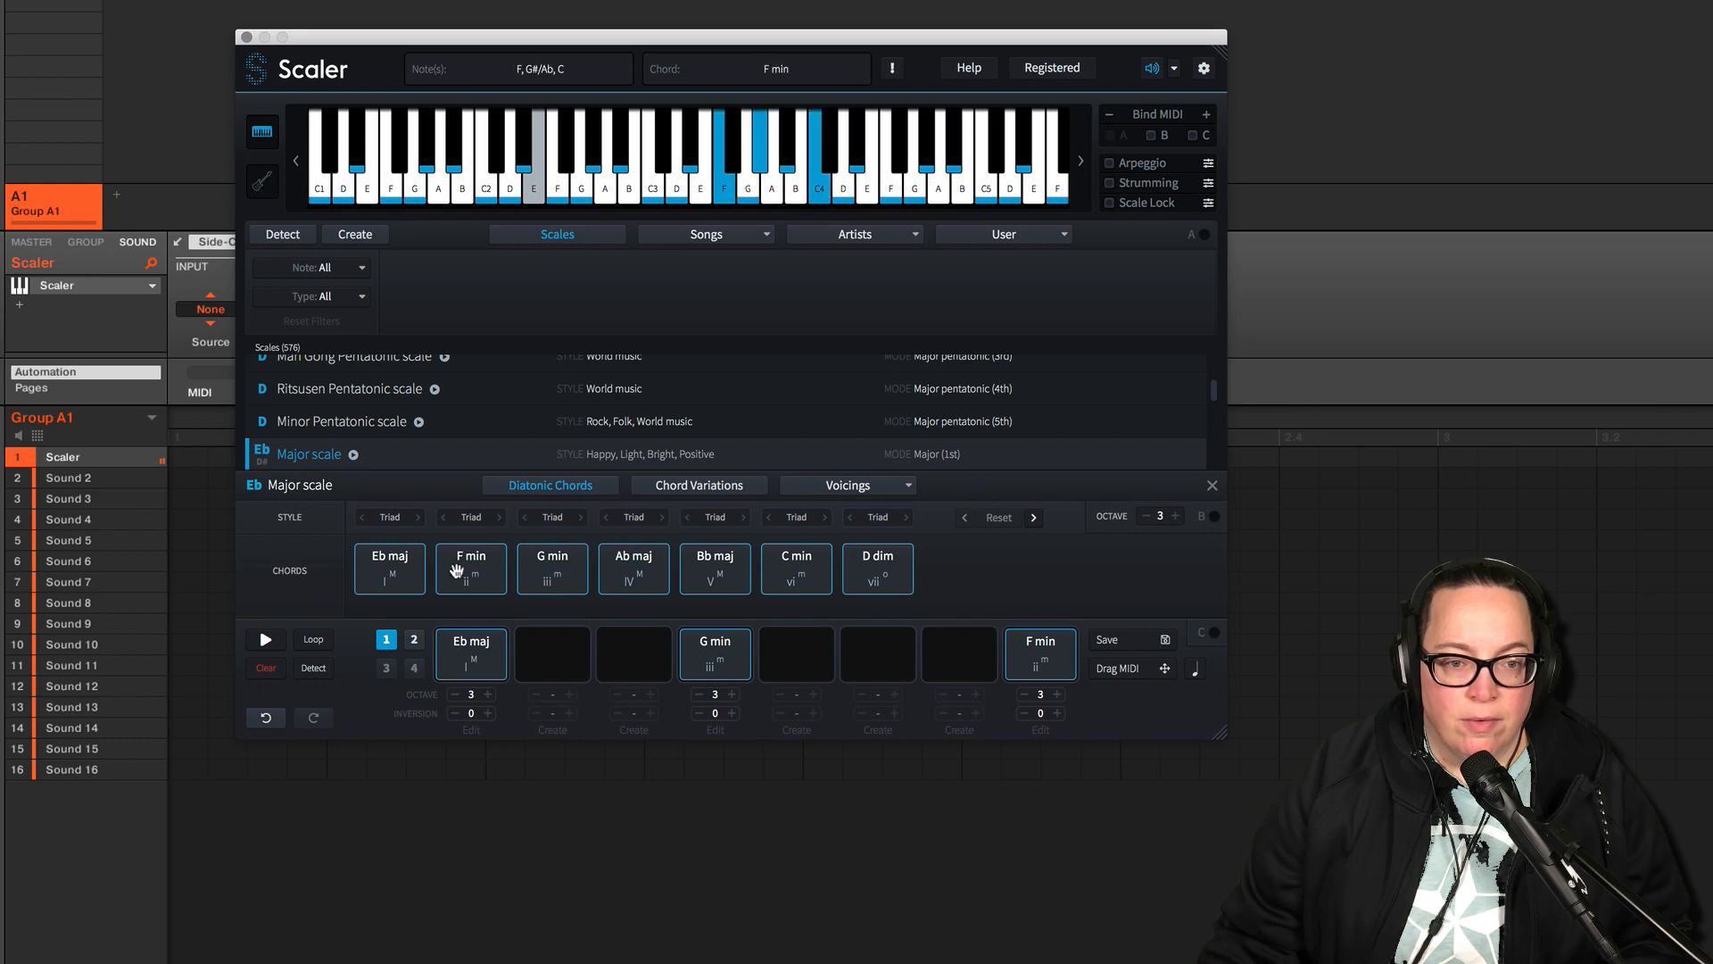
left_click(648, 571)
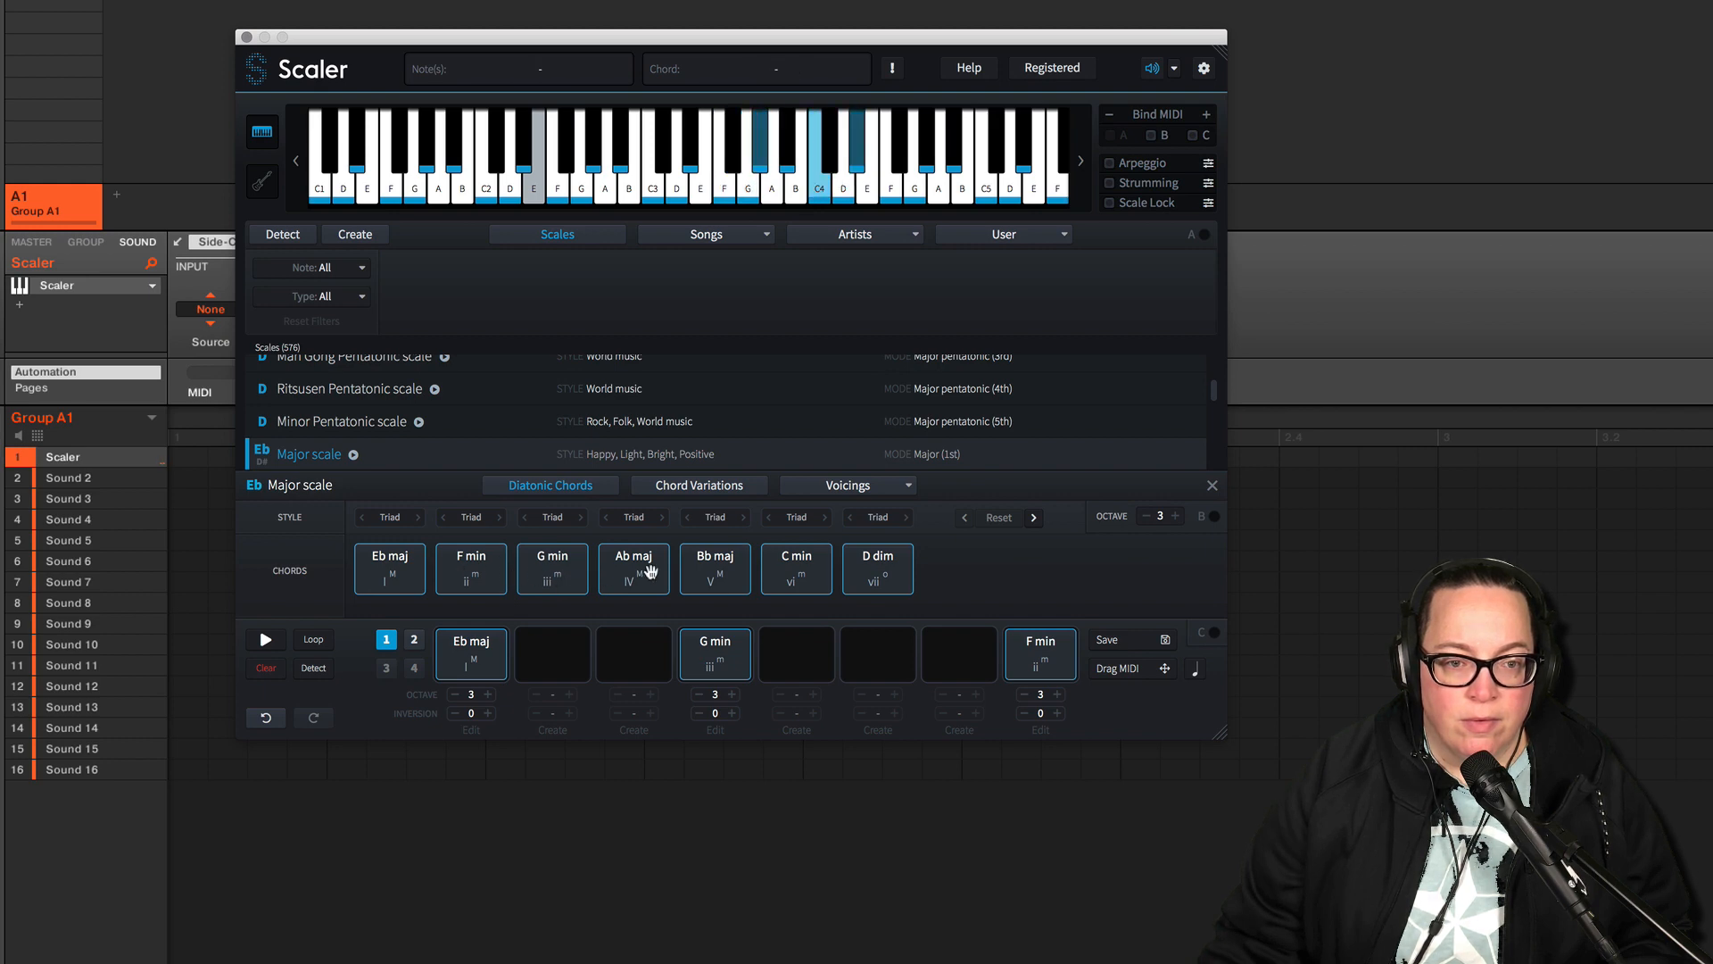
left_click(790, 563)
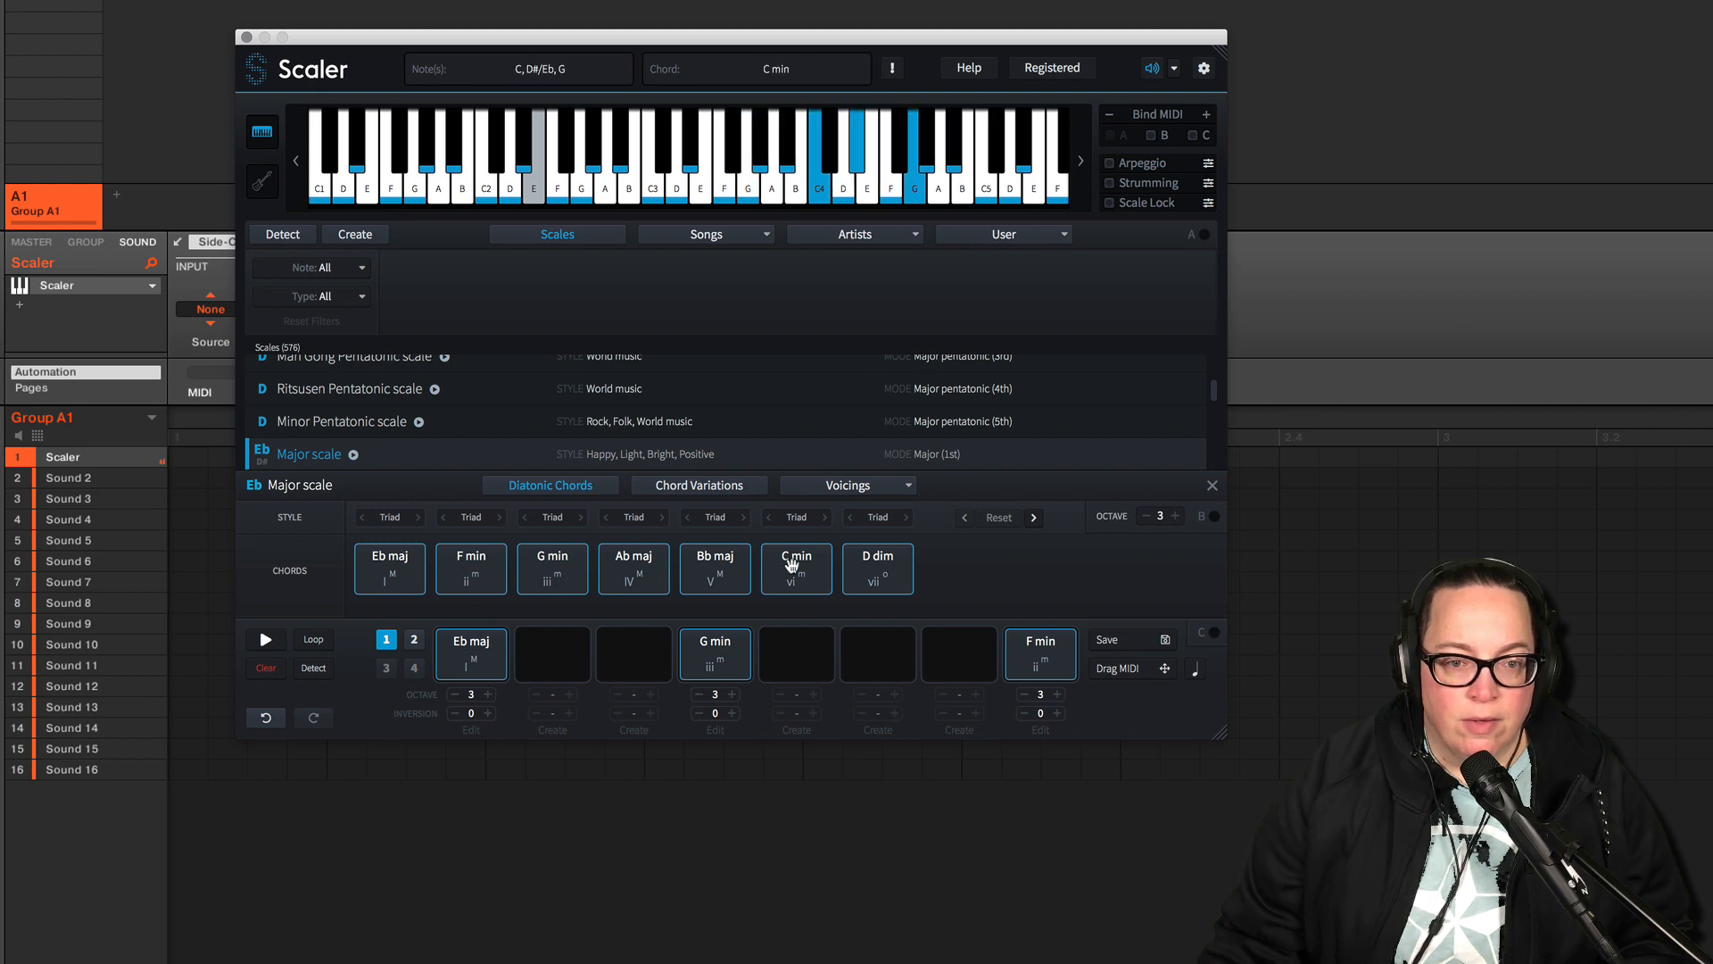
left_click(847, 564)
left_click(803, 582)
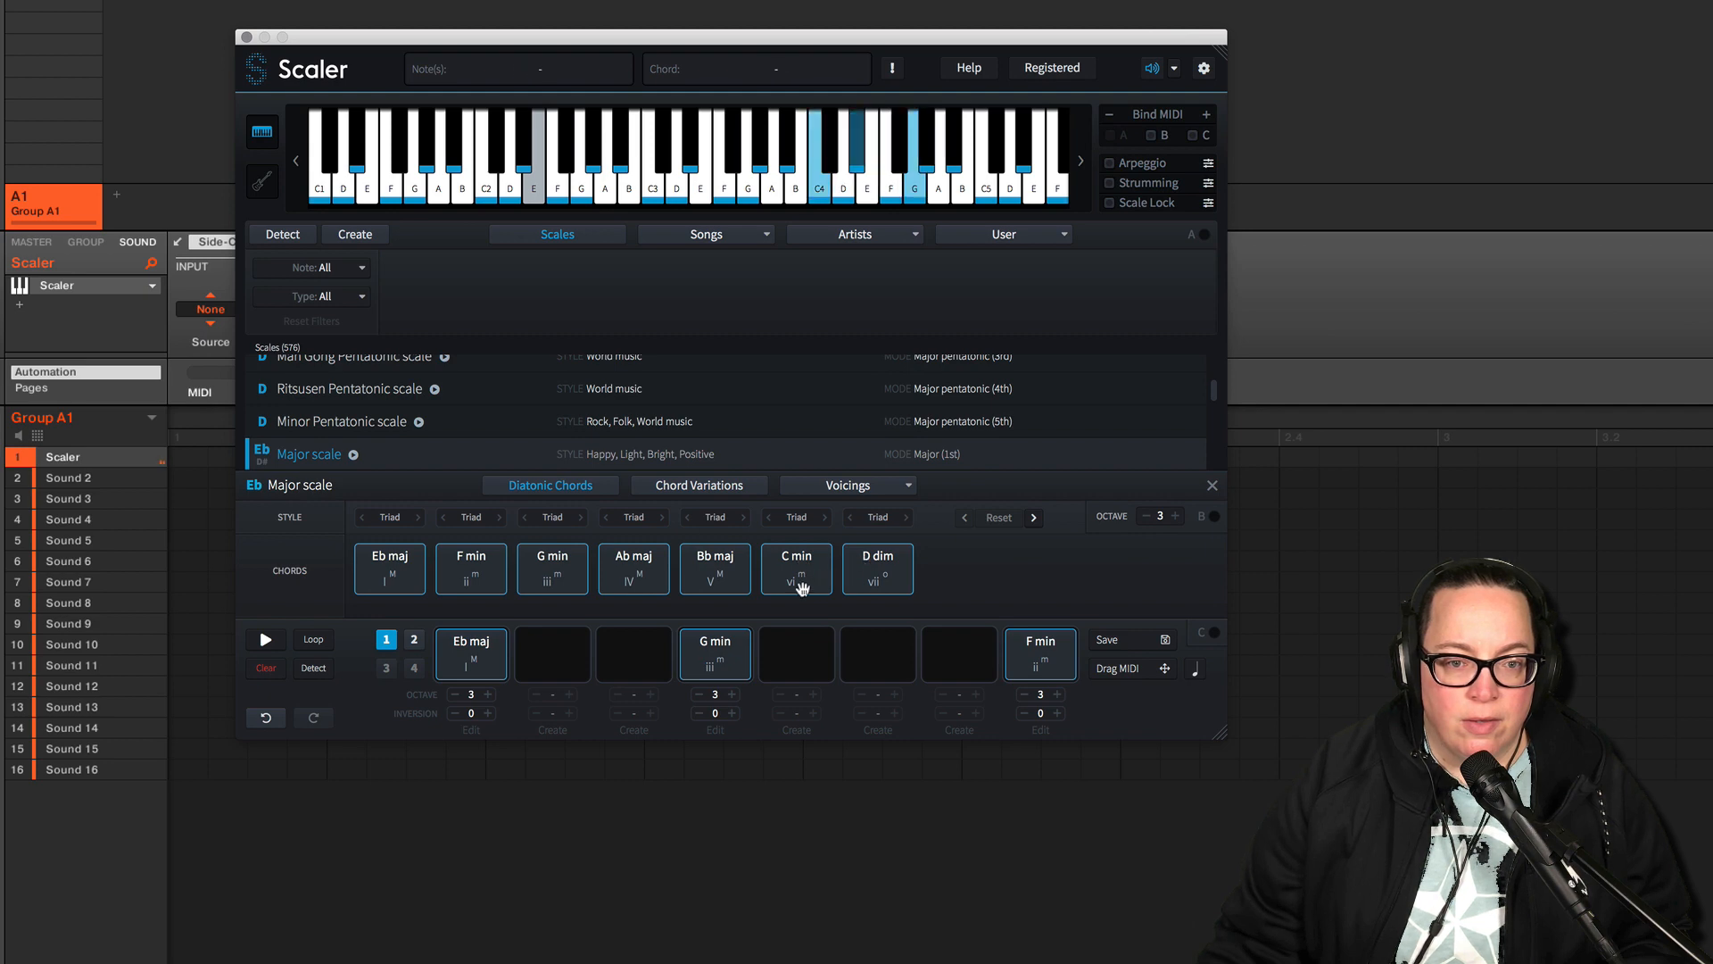
left_click(802, 587)
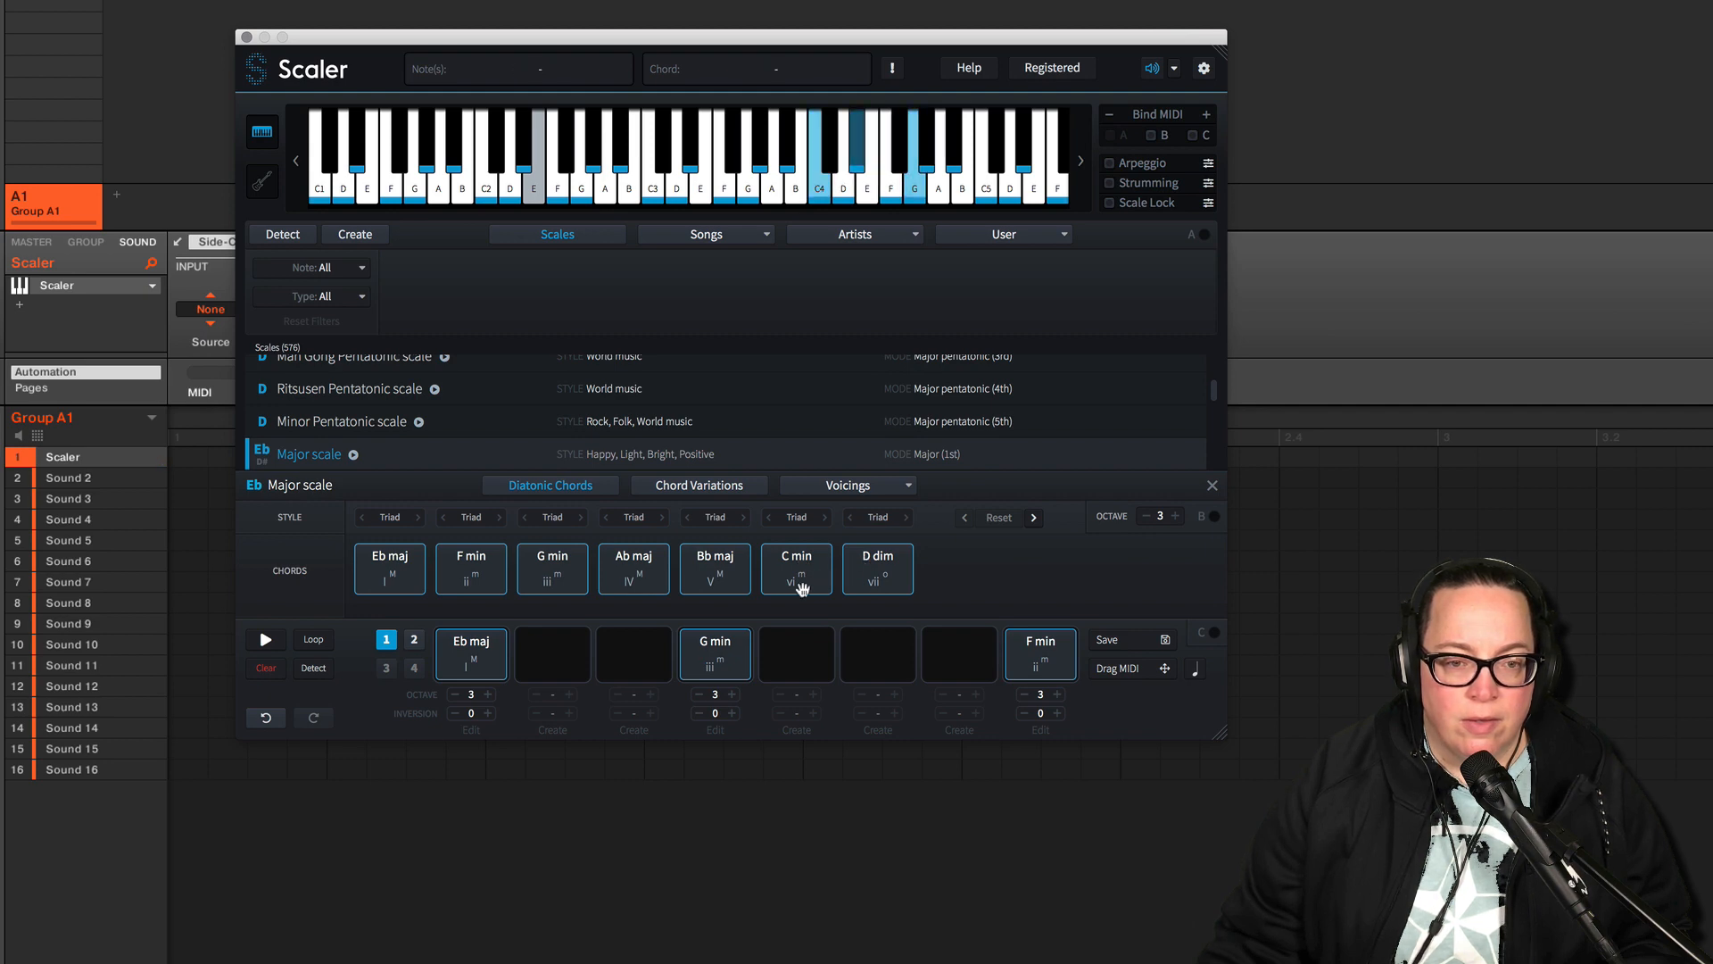
- Audition the progression's Eb maj and G min followed by the C min triad and the closing F min
left_click(502, 665)
left_click(719, 643)
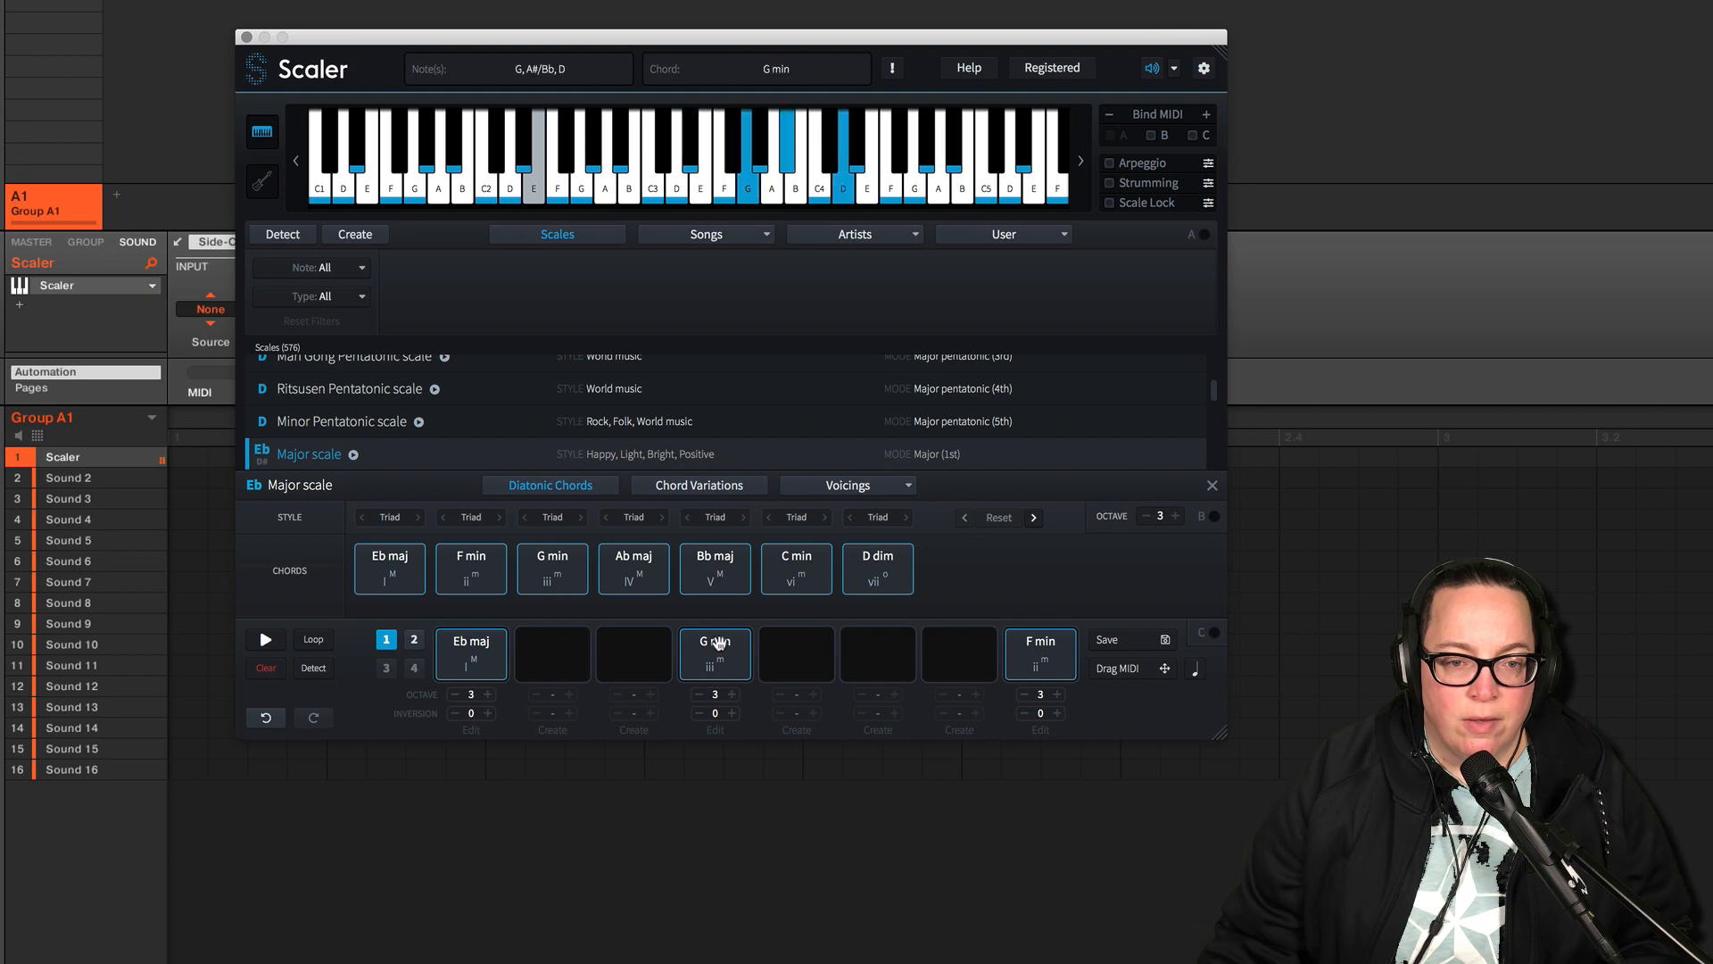
left_click(778, 573)
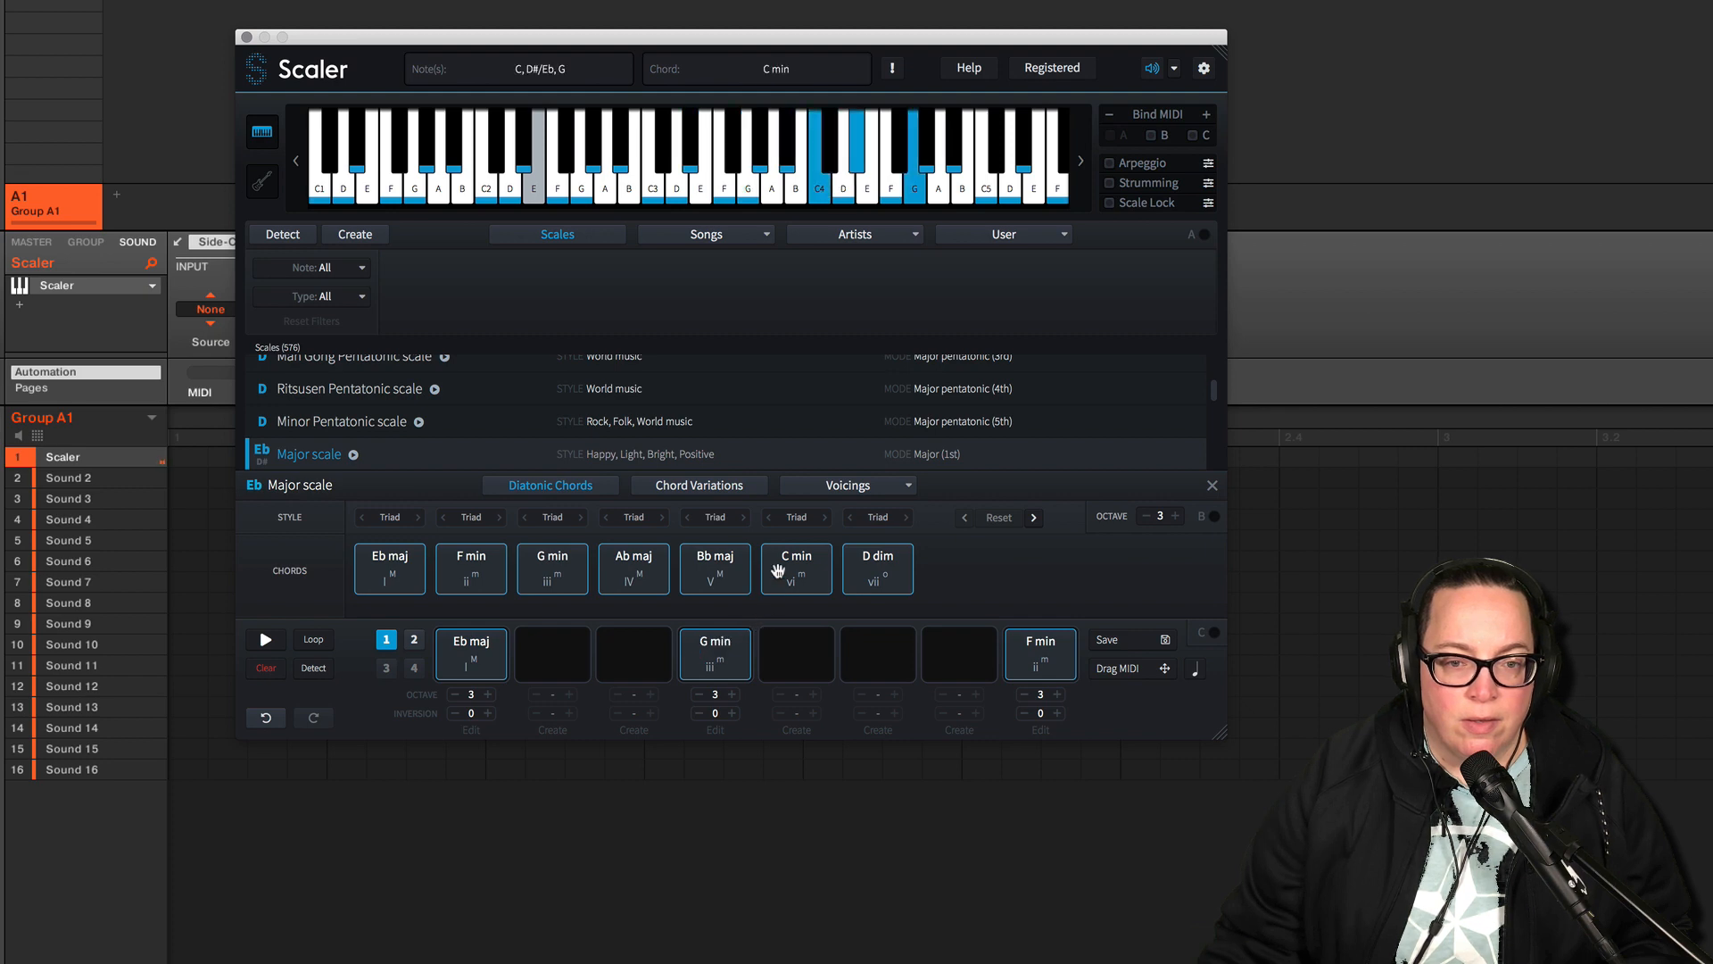
left_click(1044, 641)
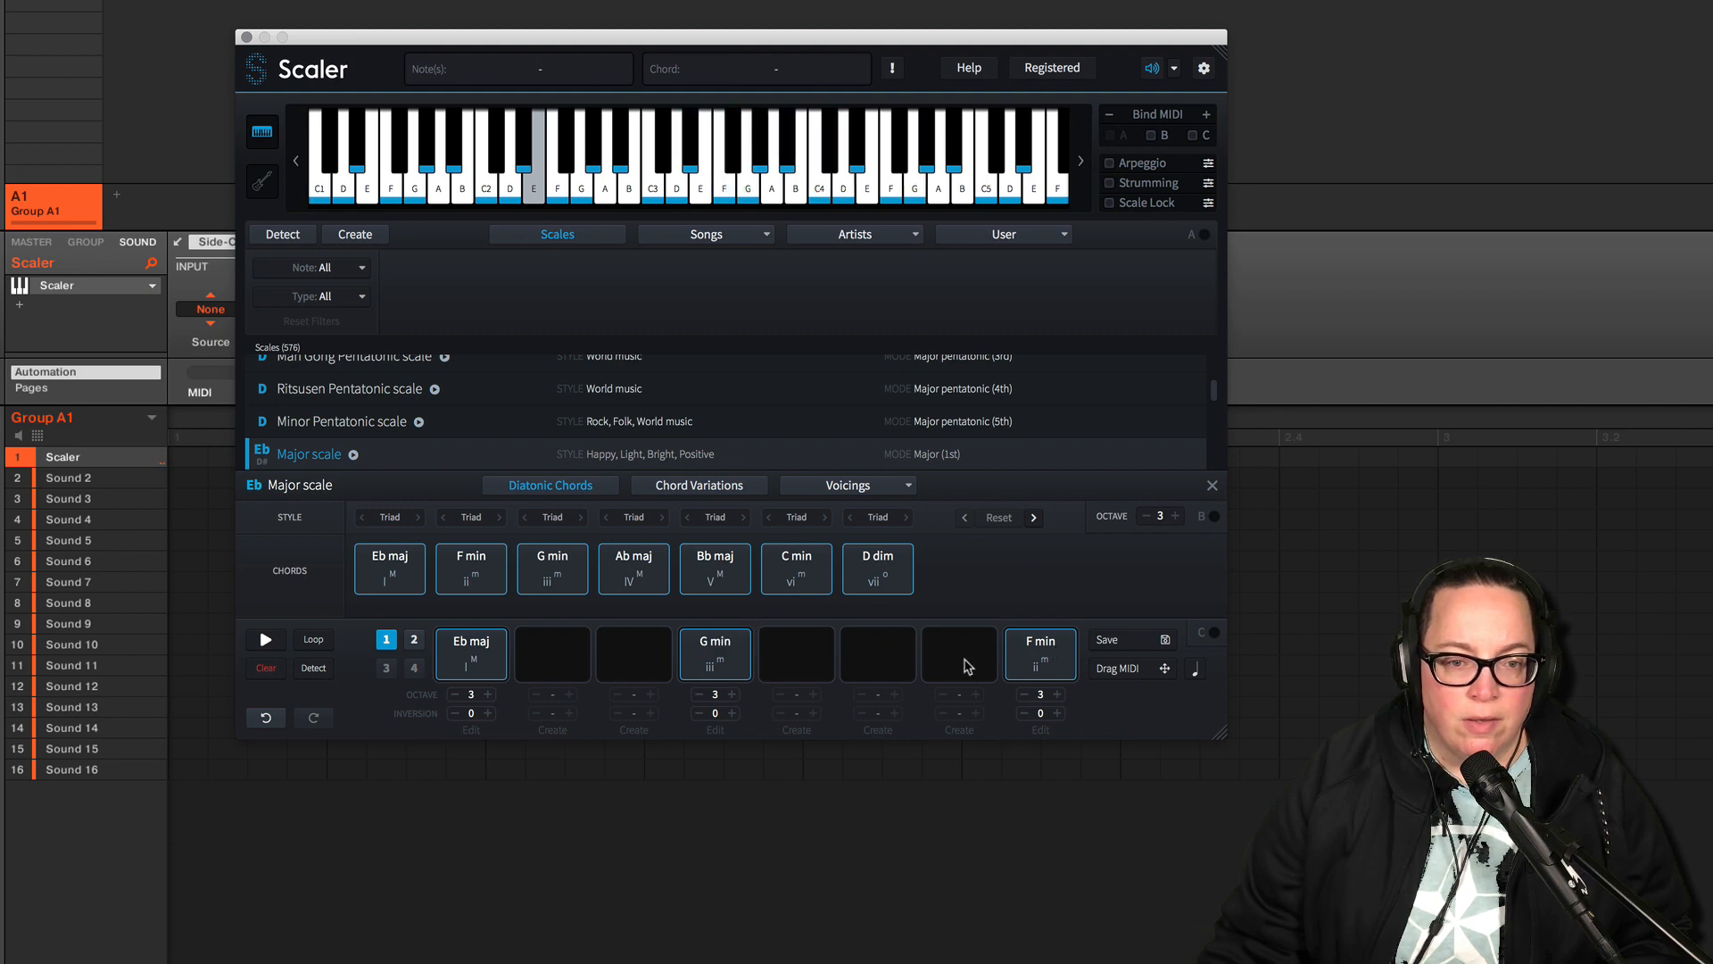
- Add the C min triad to the progression's sixth slot and lower its octave to 3
left_click(794, 584)
left_click_drag(794, 581, 875, 665)
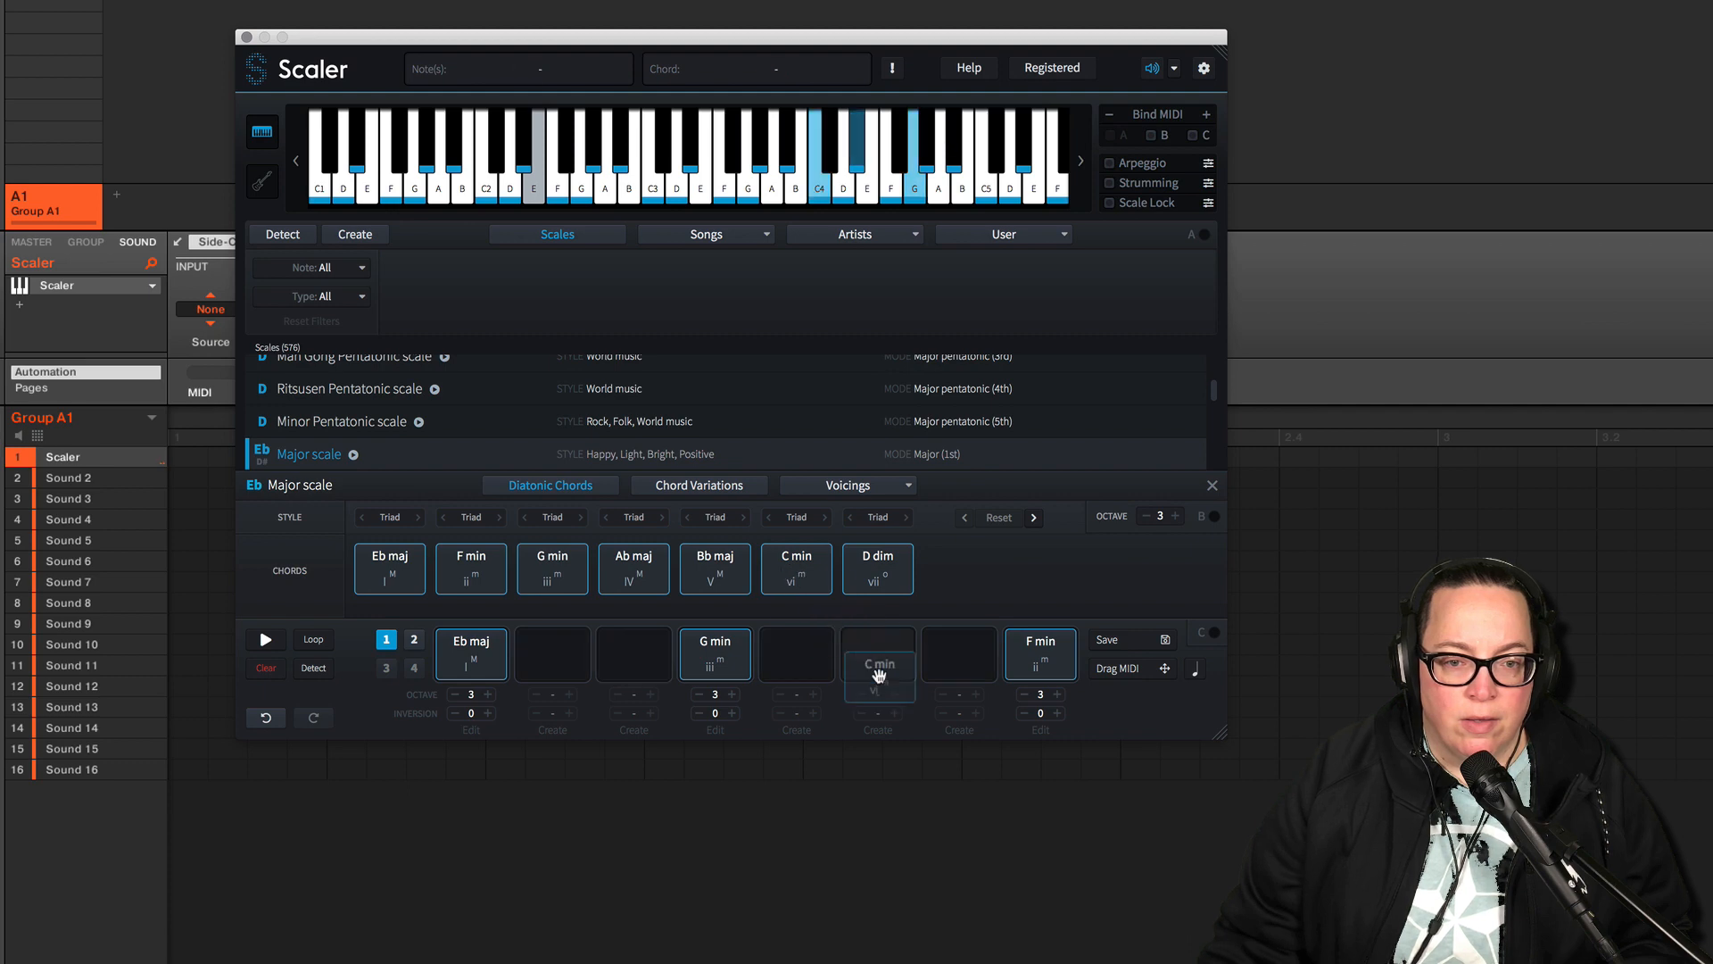
left_click(859, 694)
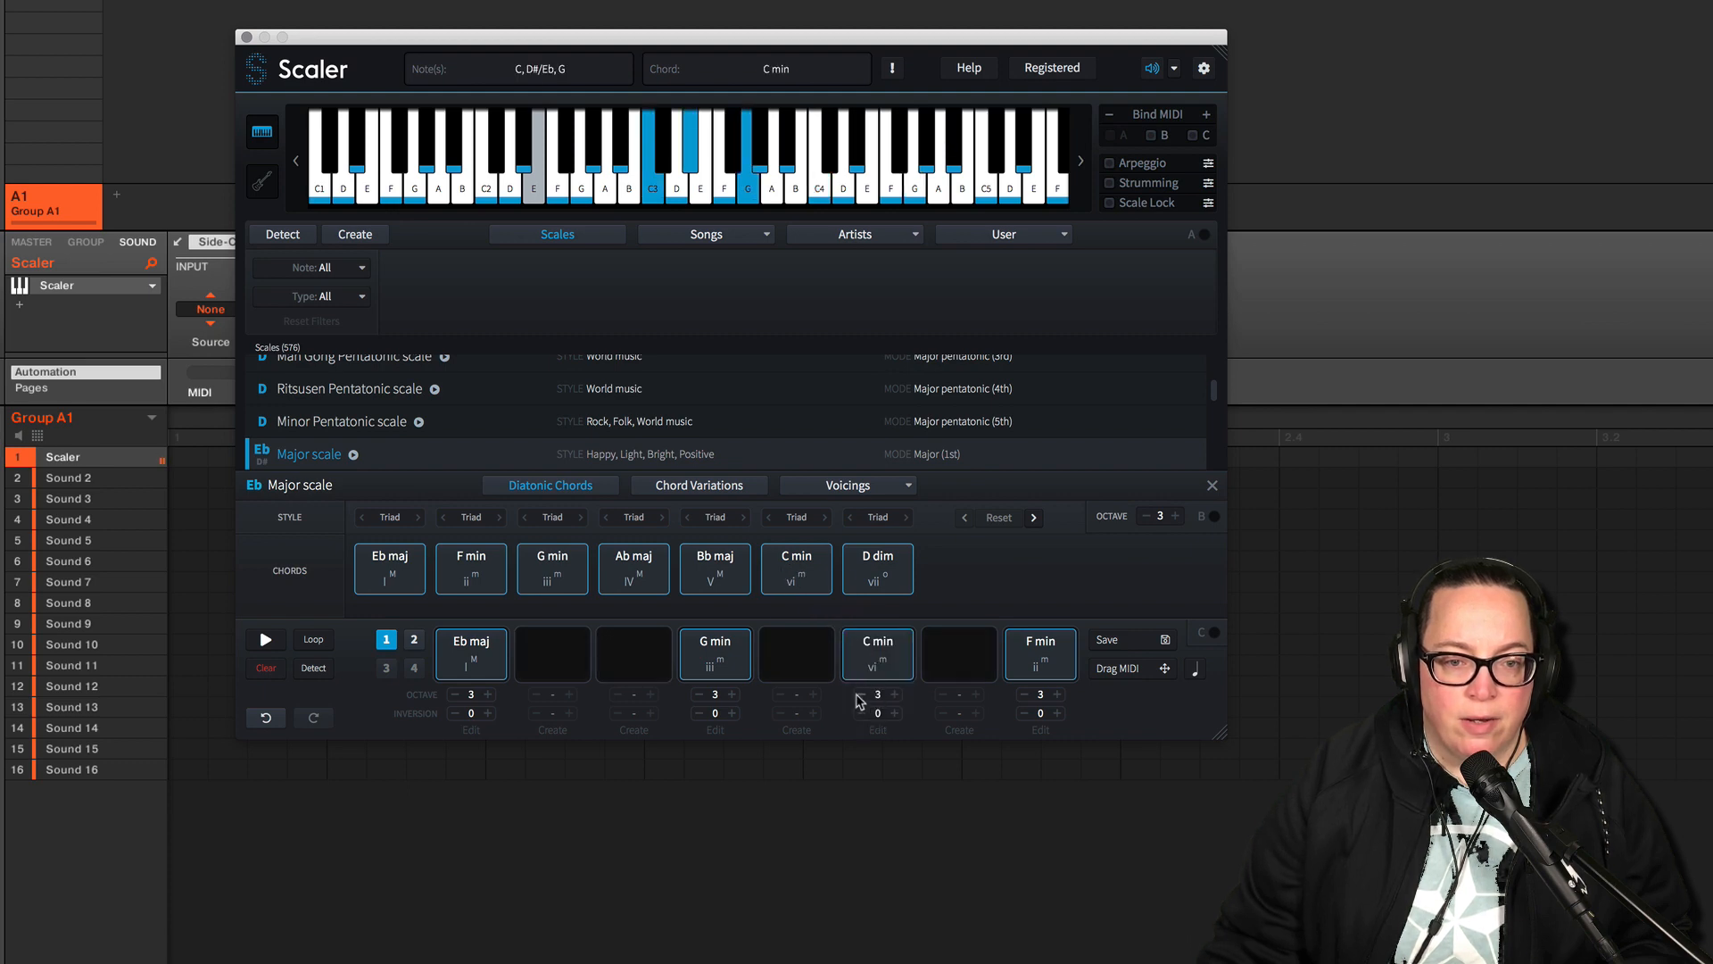
- Audition the four progression chords in order and move F min from the eighth to the fifth slot
left_click(459, 656)
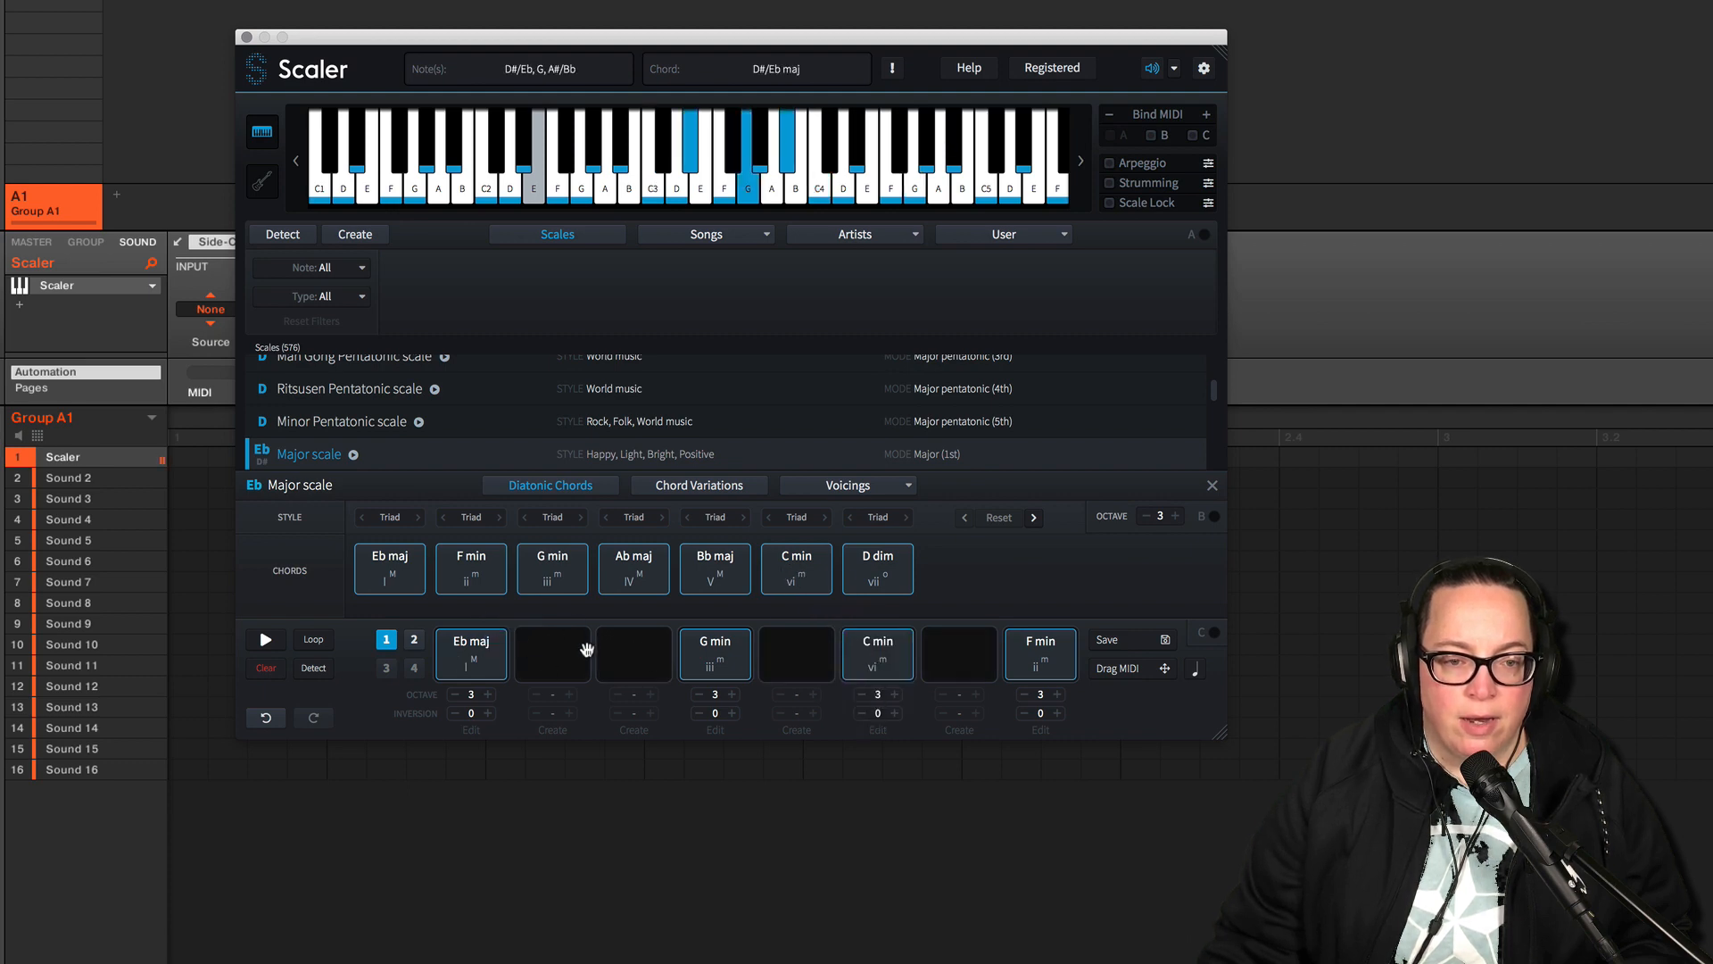
left_click(718, 650)
left_click(879, 650)
left_click(1026, 649)
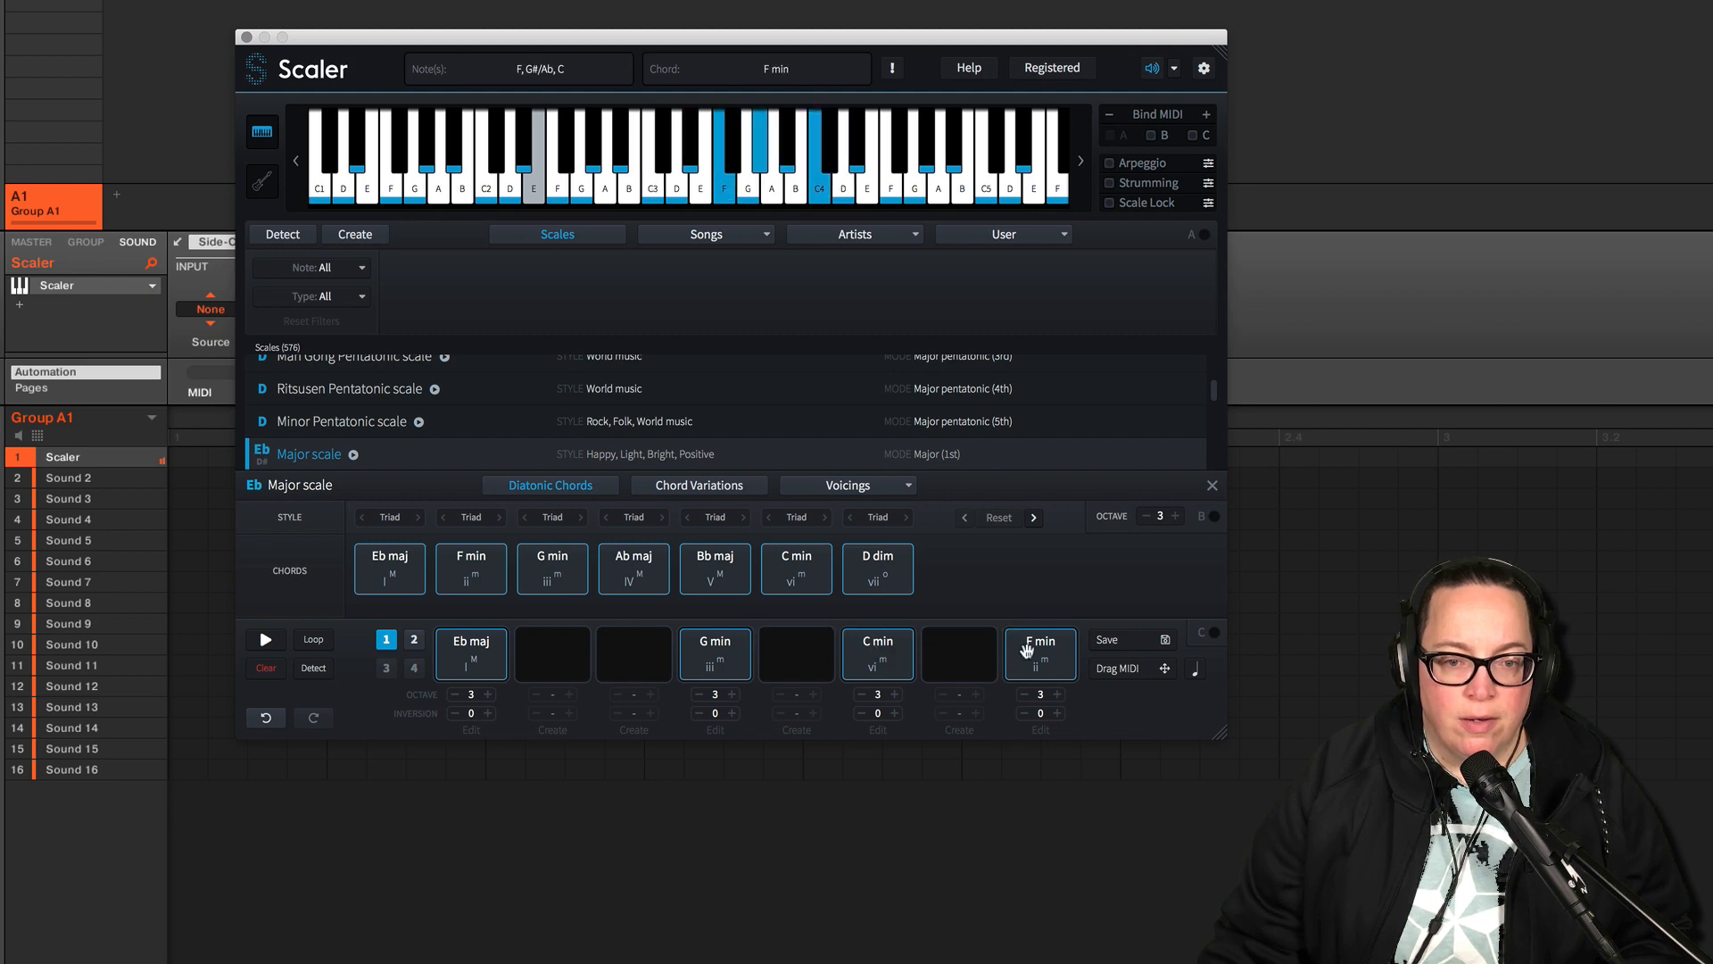
left_click_drag(1033, 647, 783, 648)
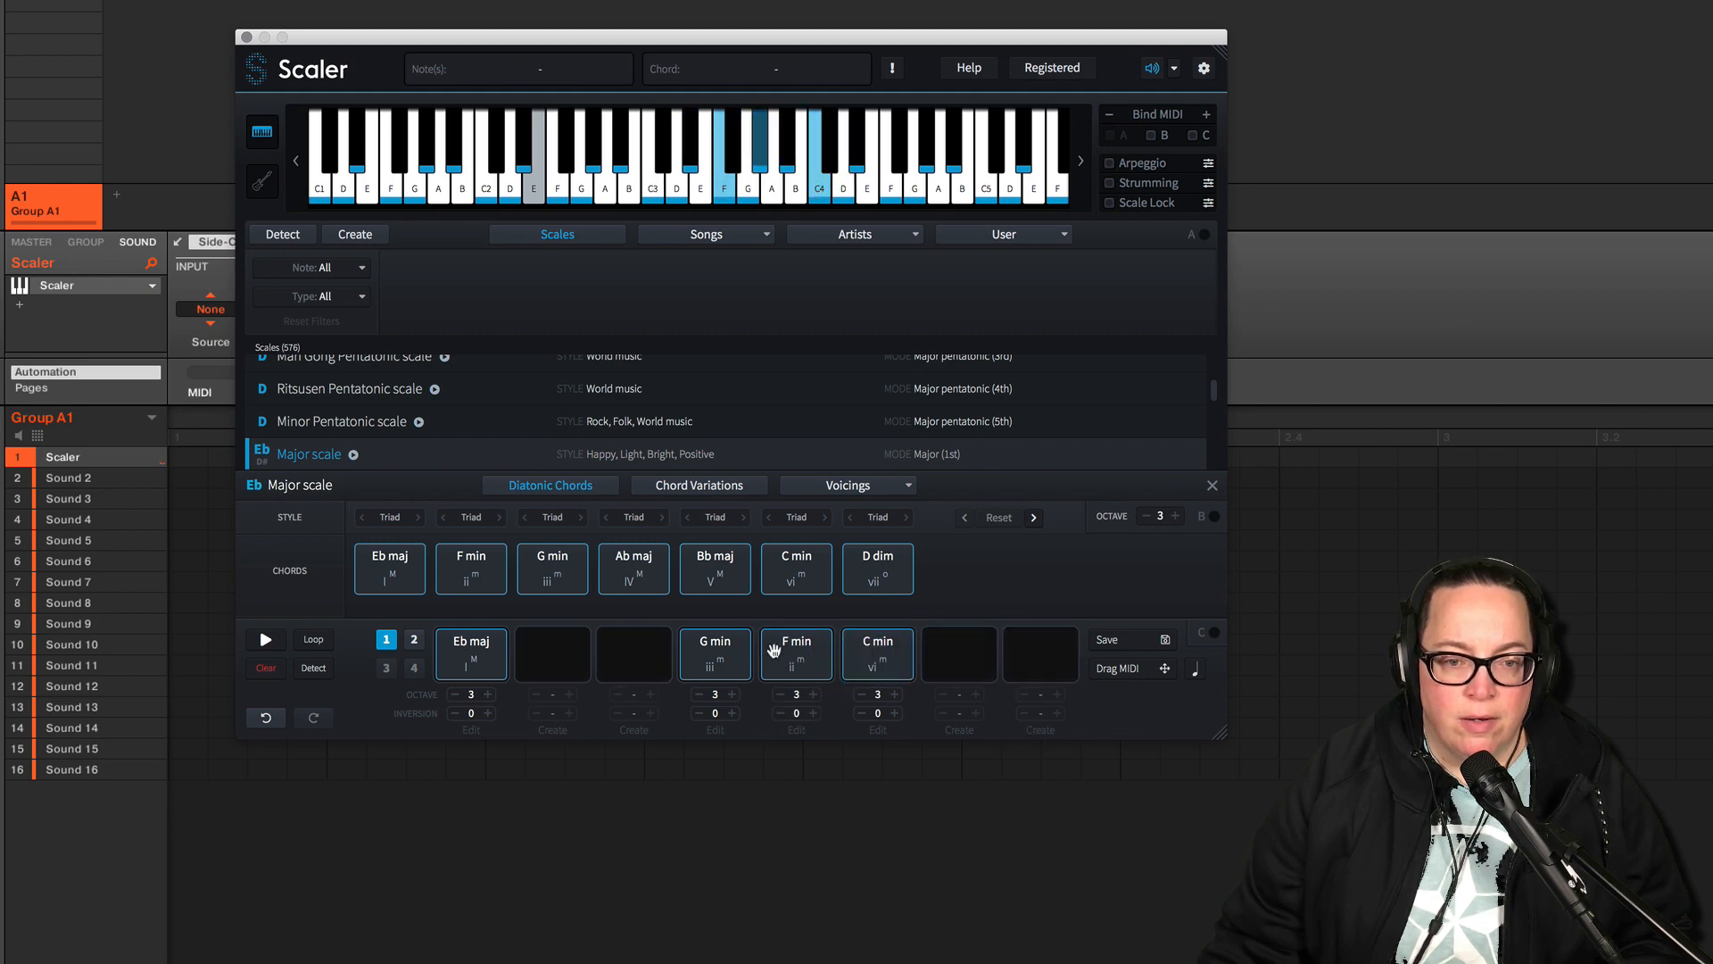
- Audition the reordered progression, move C min to the eighth slot and F min to the sixth slot
left_click(467, 647)
left_click(715, 646)
left_click(782, 654)
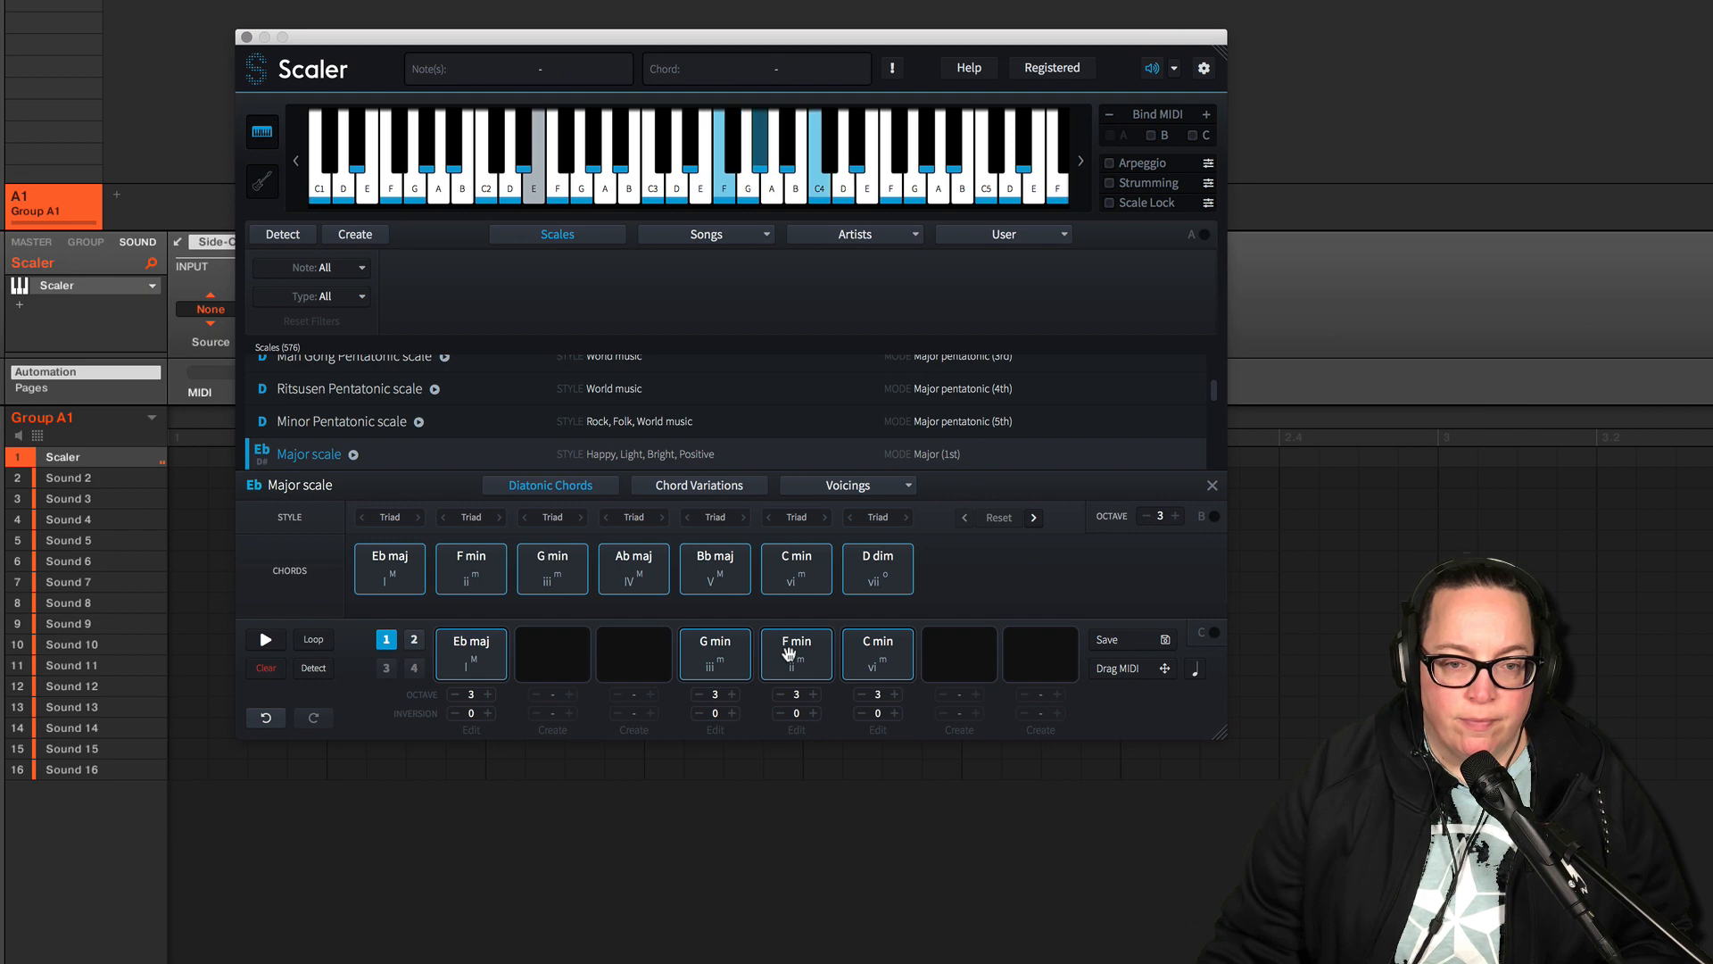
left_click(877, 654)
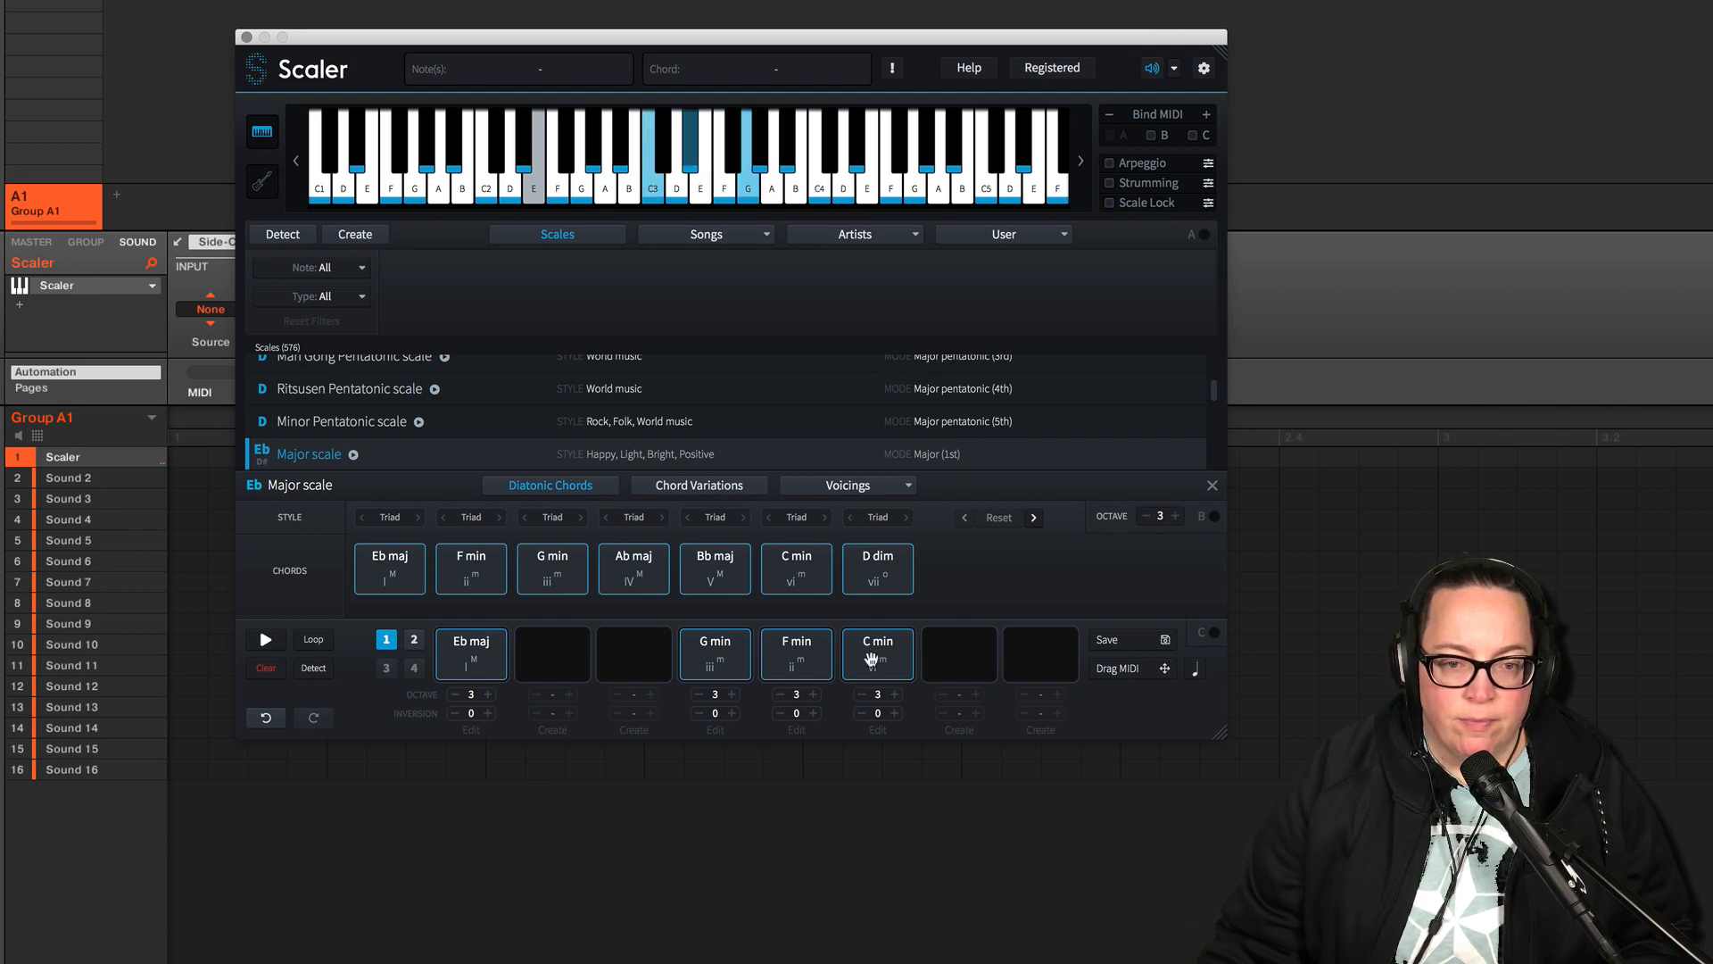
left_click_drag(871, 659, 1040, 654)
left_click_drag(797, 654, 878, 654)
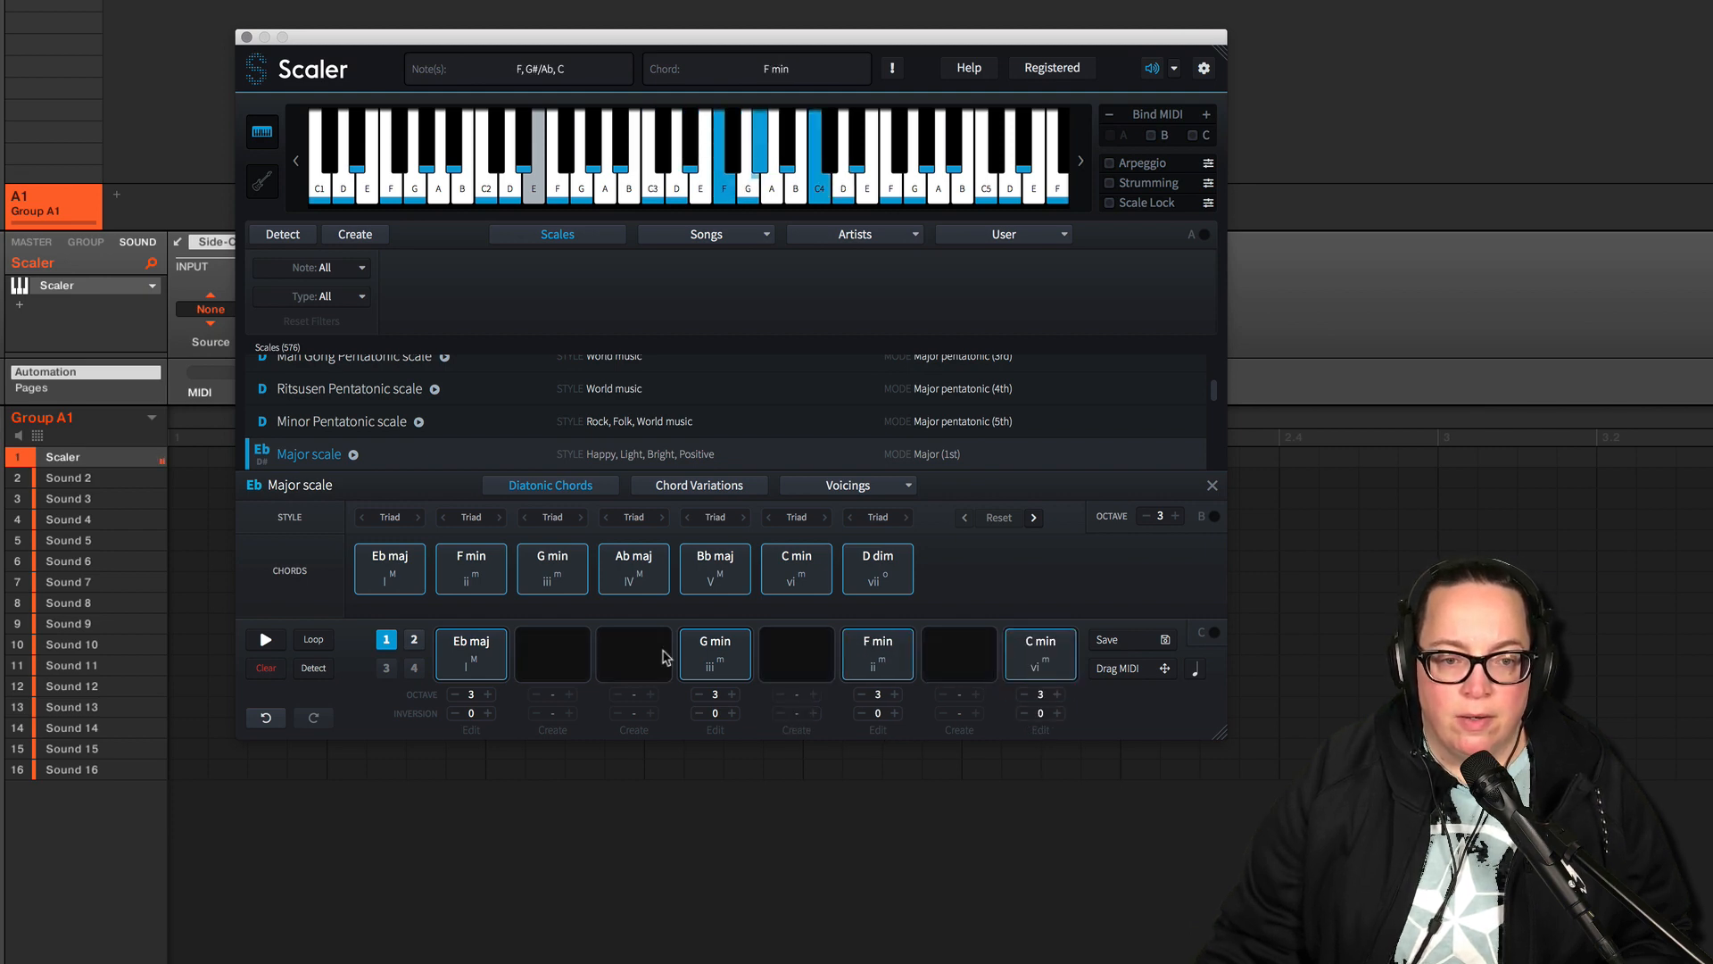
- Audition the progression's G min, F min and C min chords in order
left_click(707, 645)
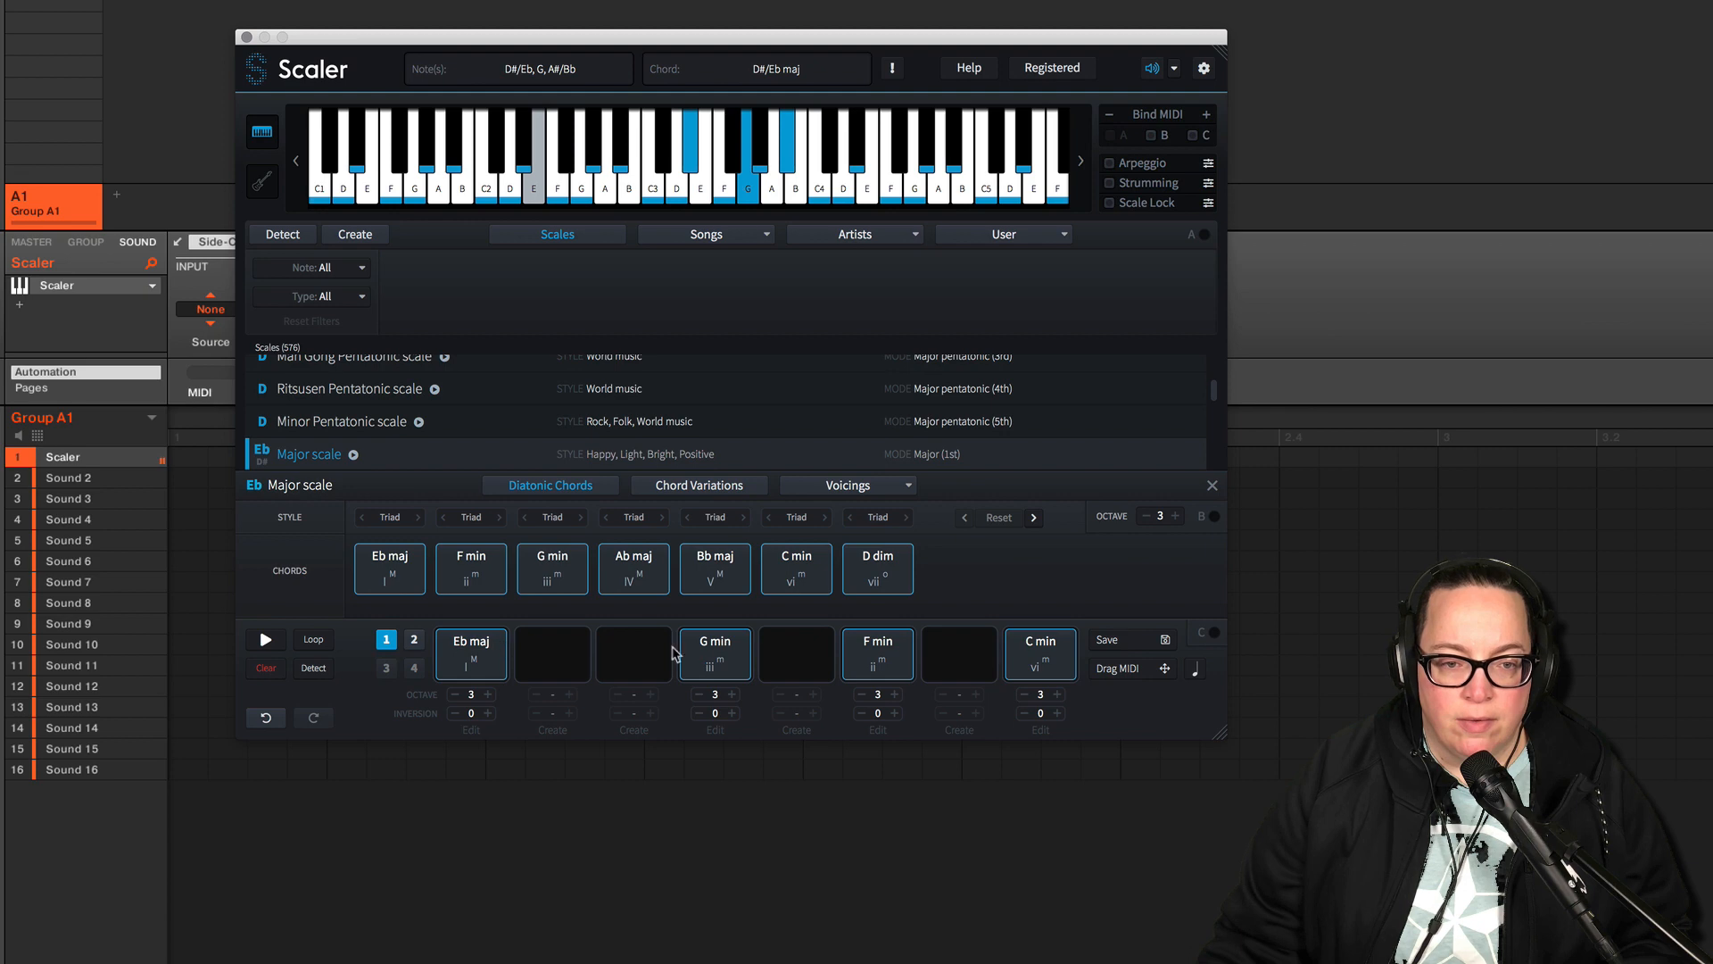
left_click(852, 654)
left_click(1035, 647)
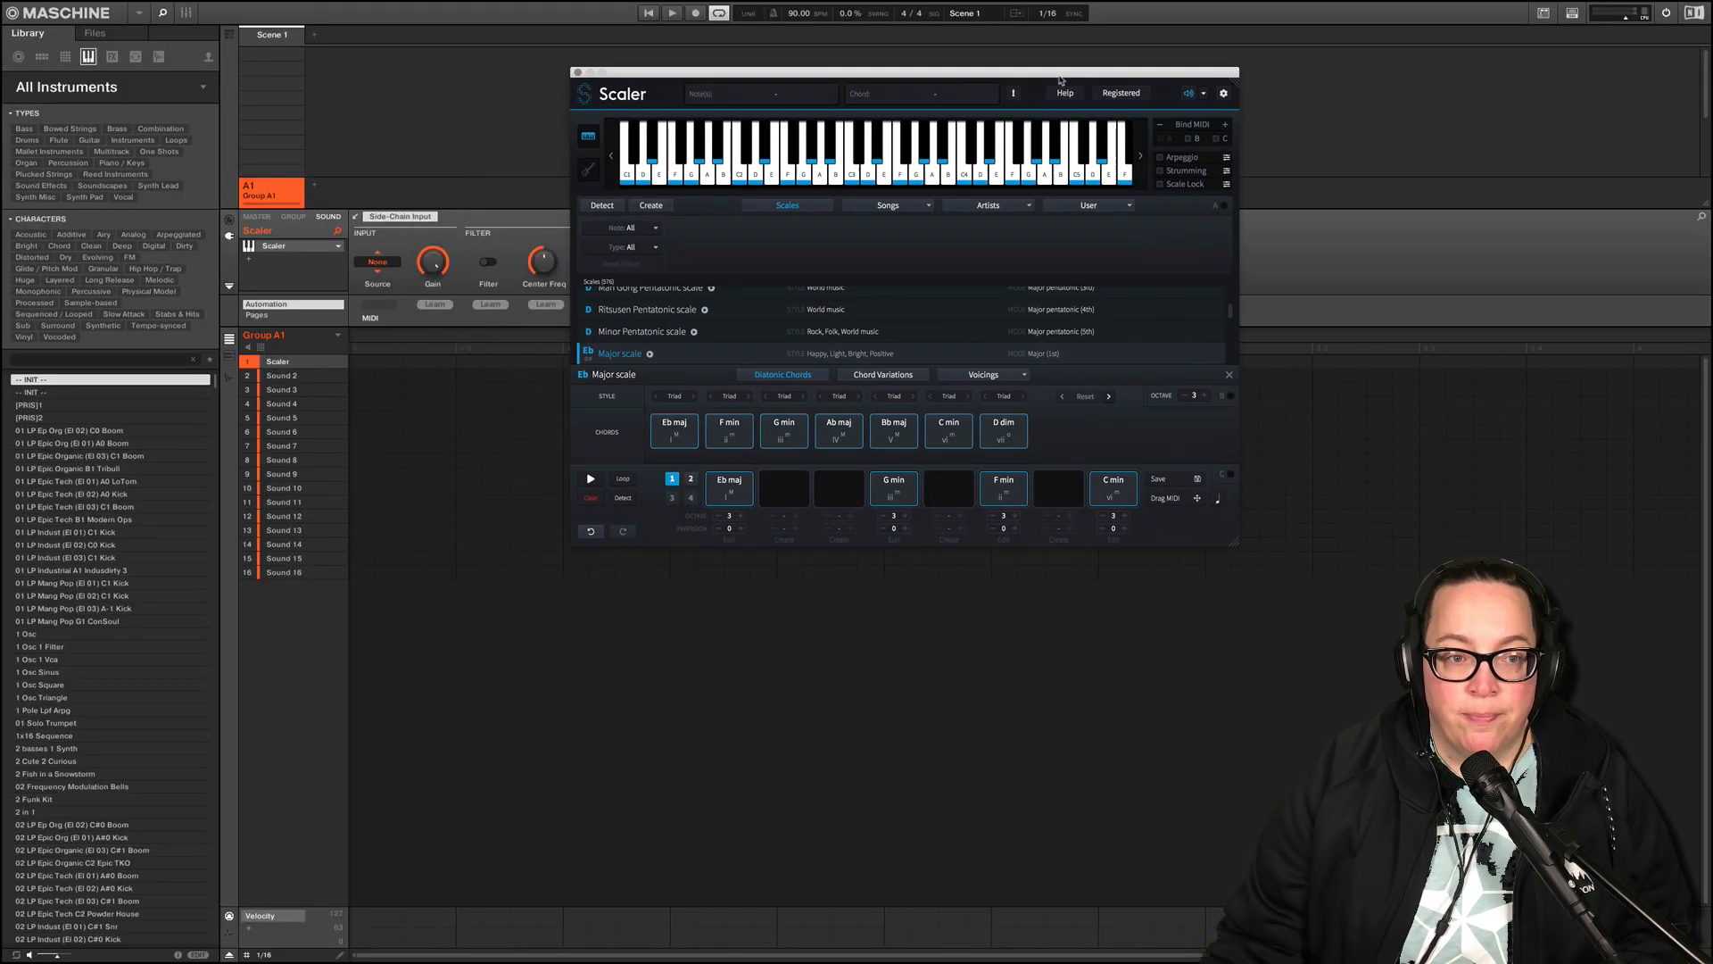
- Export the four-chord progression as MIDI from Scaler into the piano roll of group A1's Scaler sound and close the plugin window
left_click_drag(1060, 81, 1143, 75)
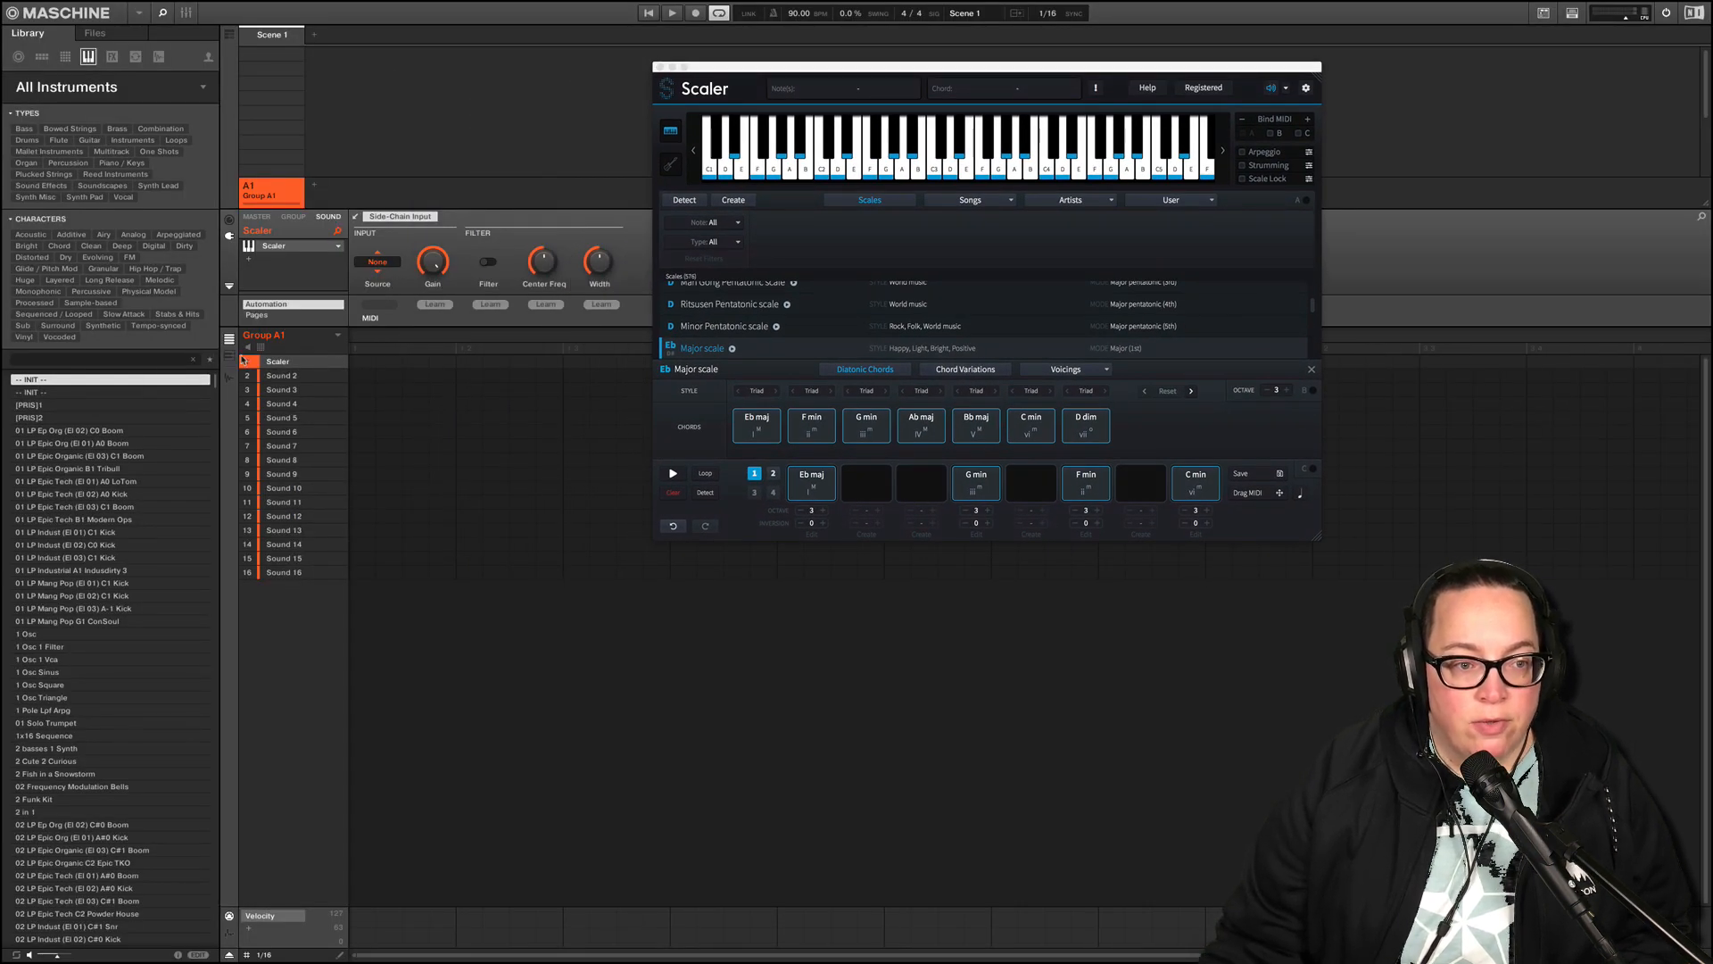
left_click(230, 356)
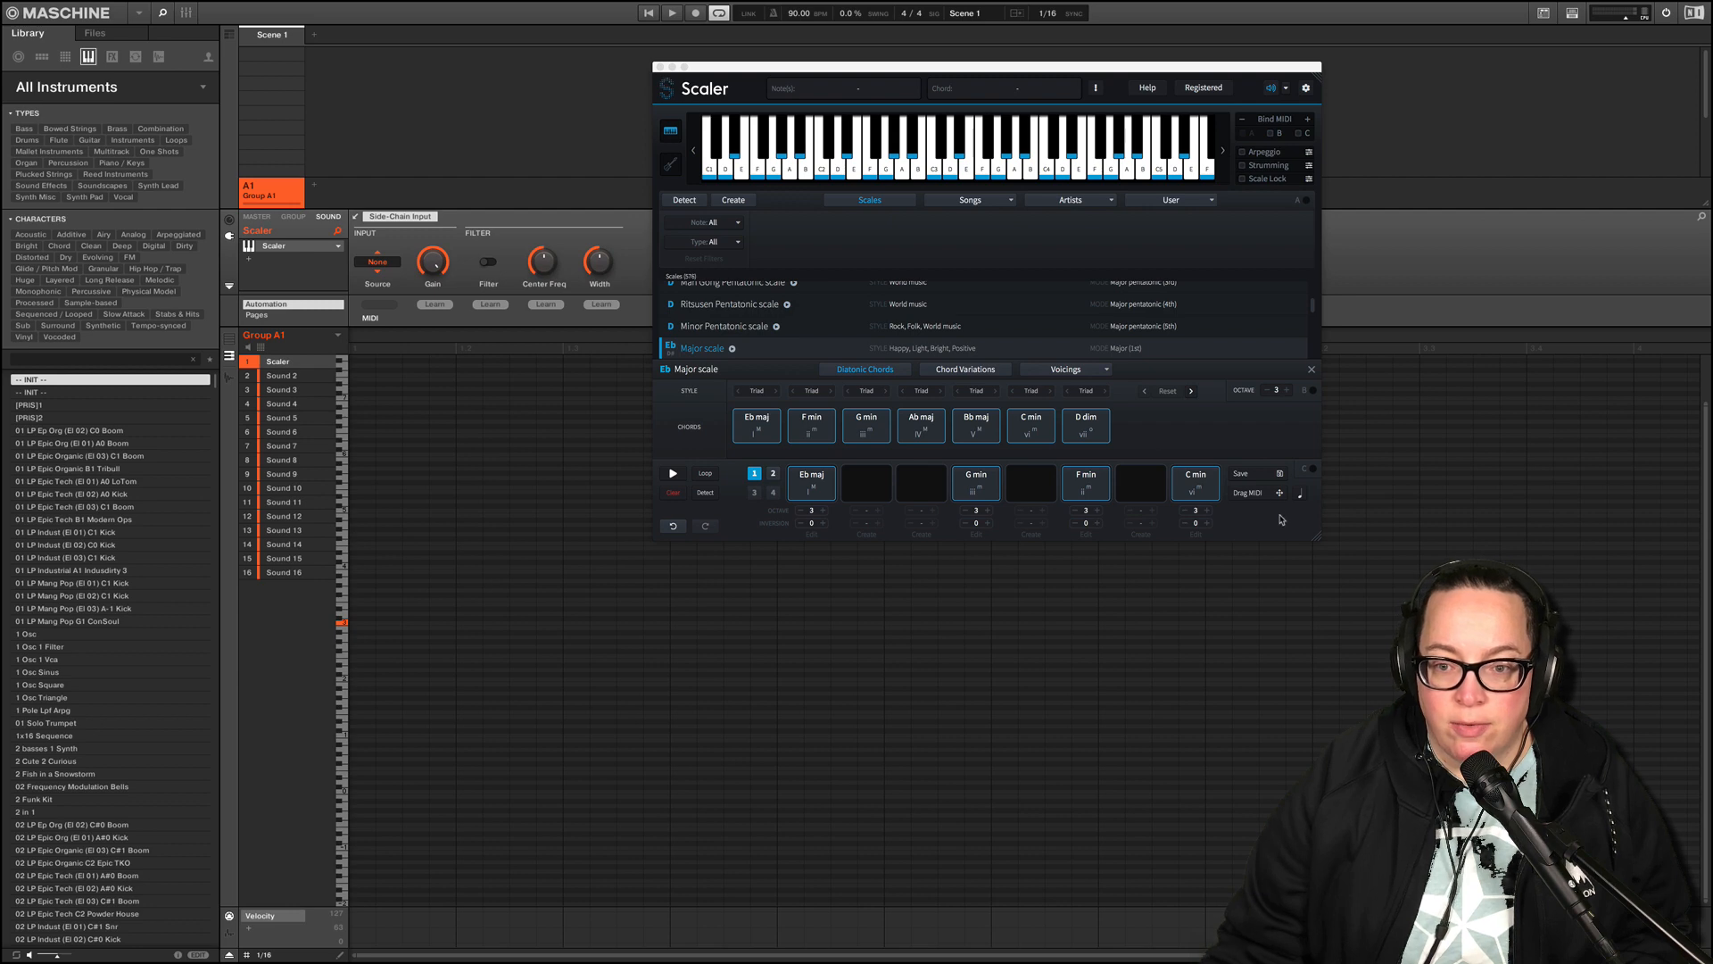
left_click_drag(1263, 496, 415, 454)
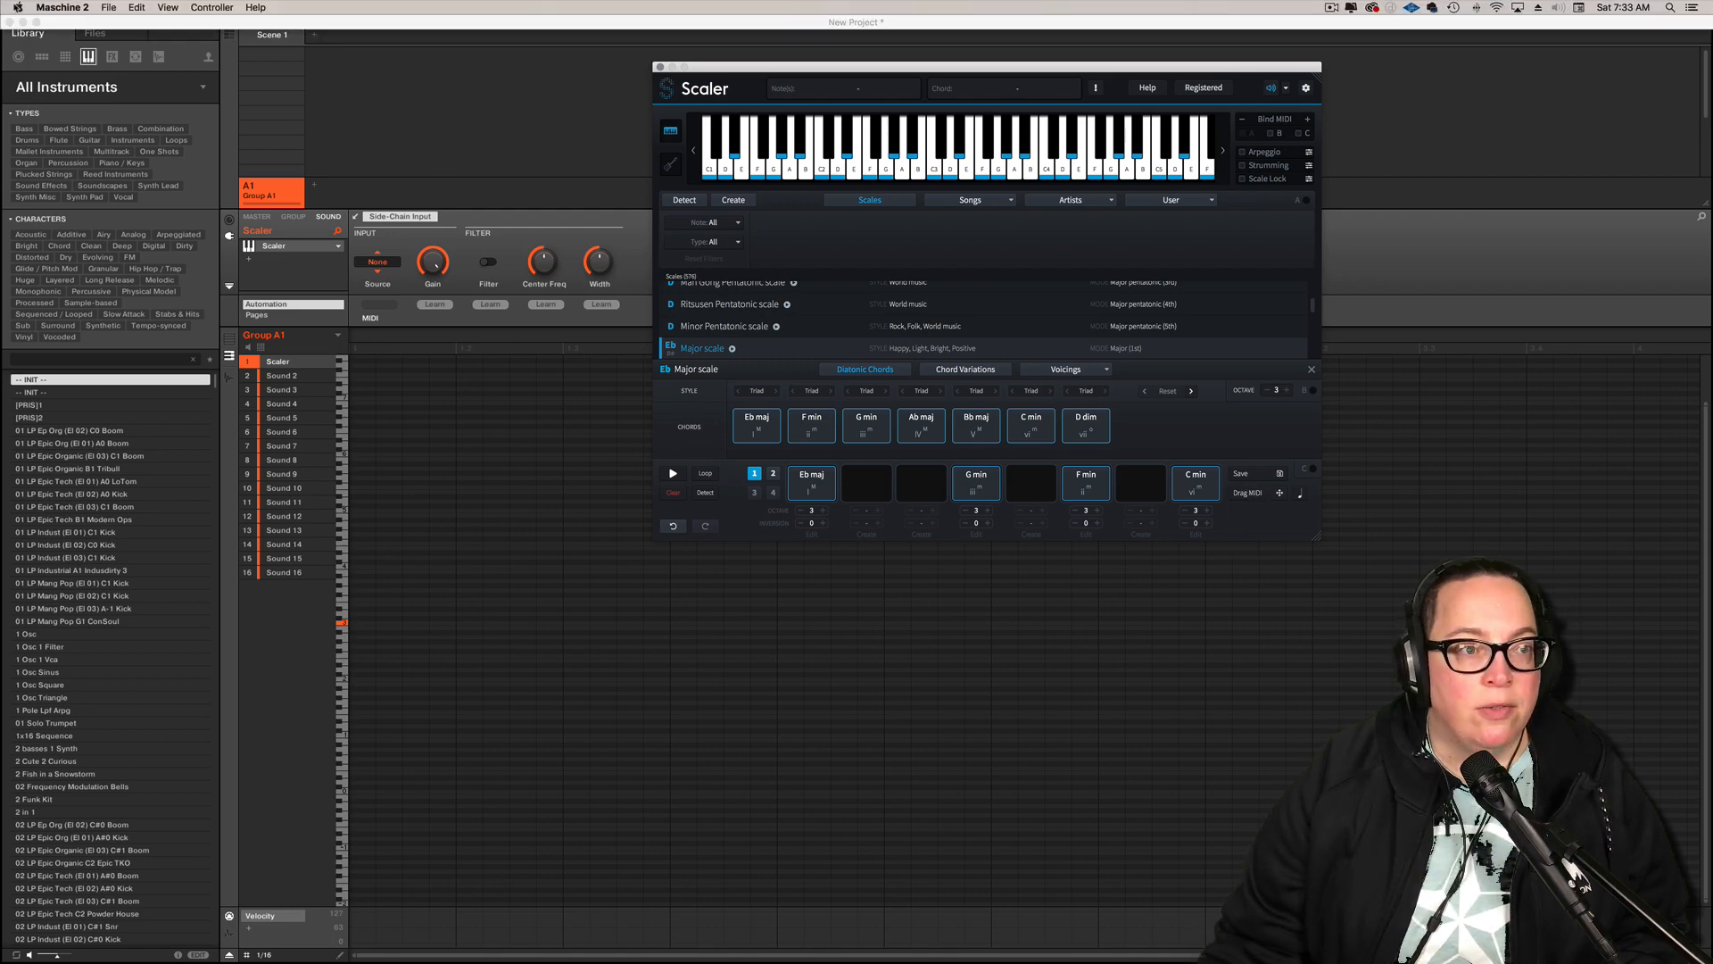
left_click(34, 21)
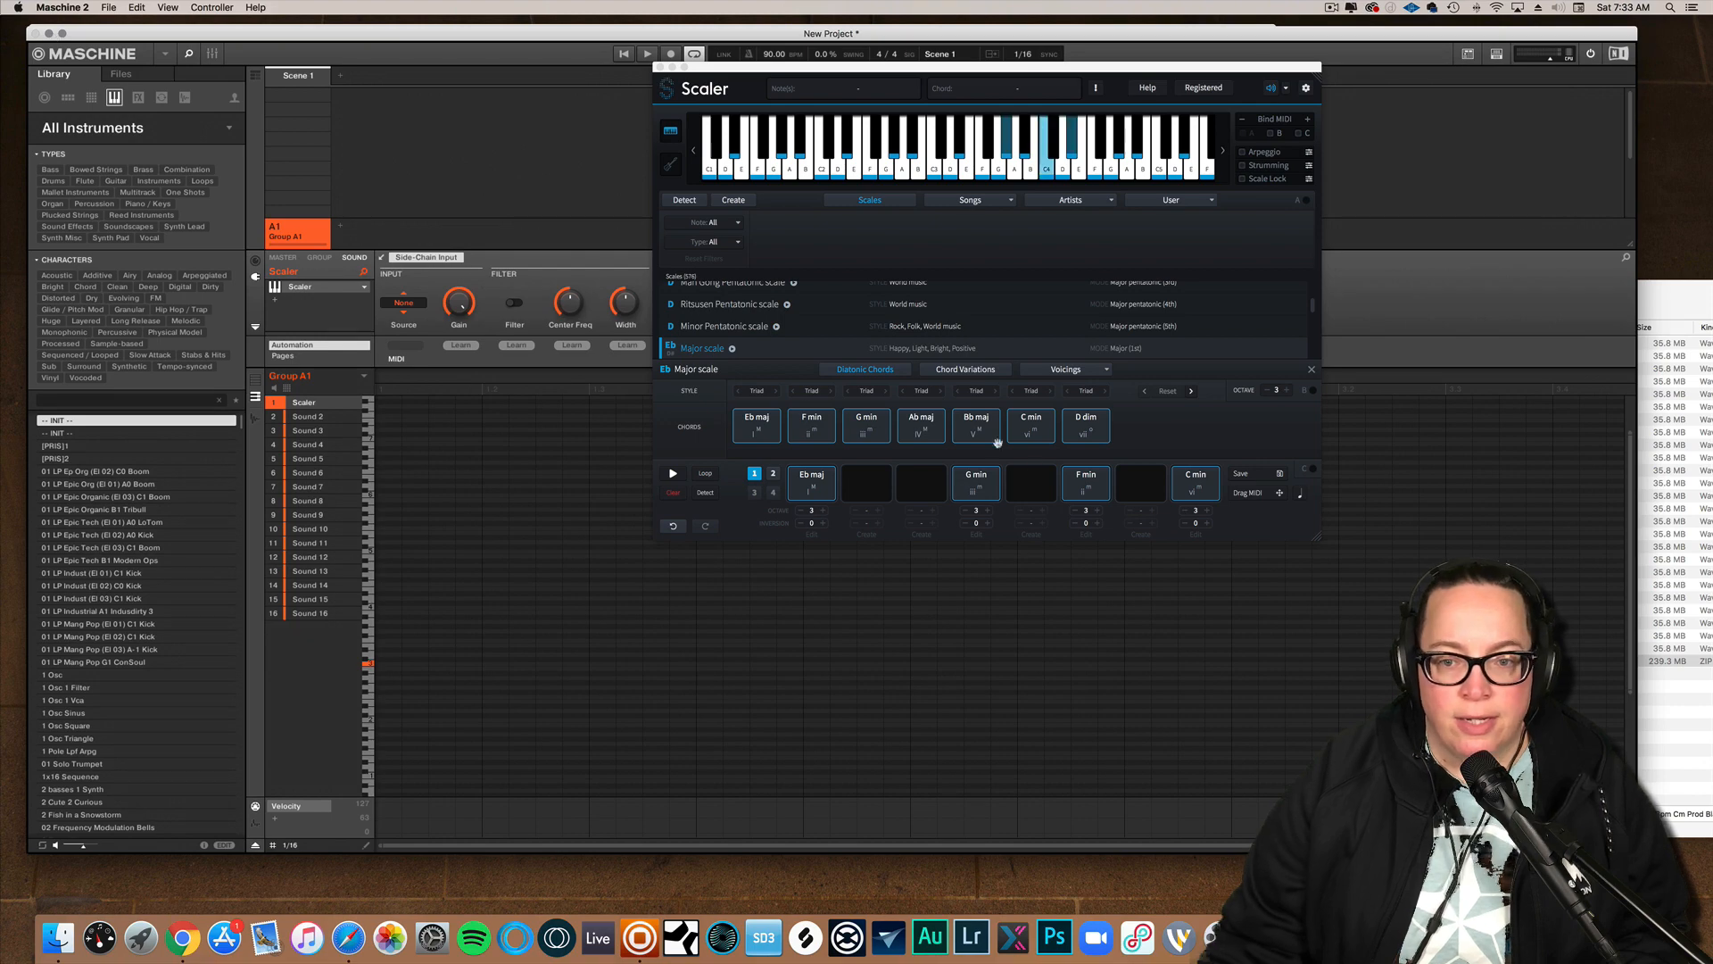
left_click_drag(1258, 494, 586, 540)
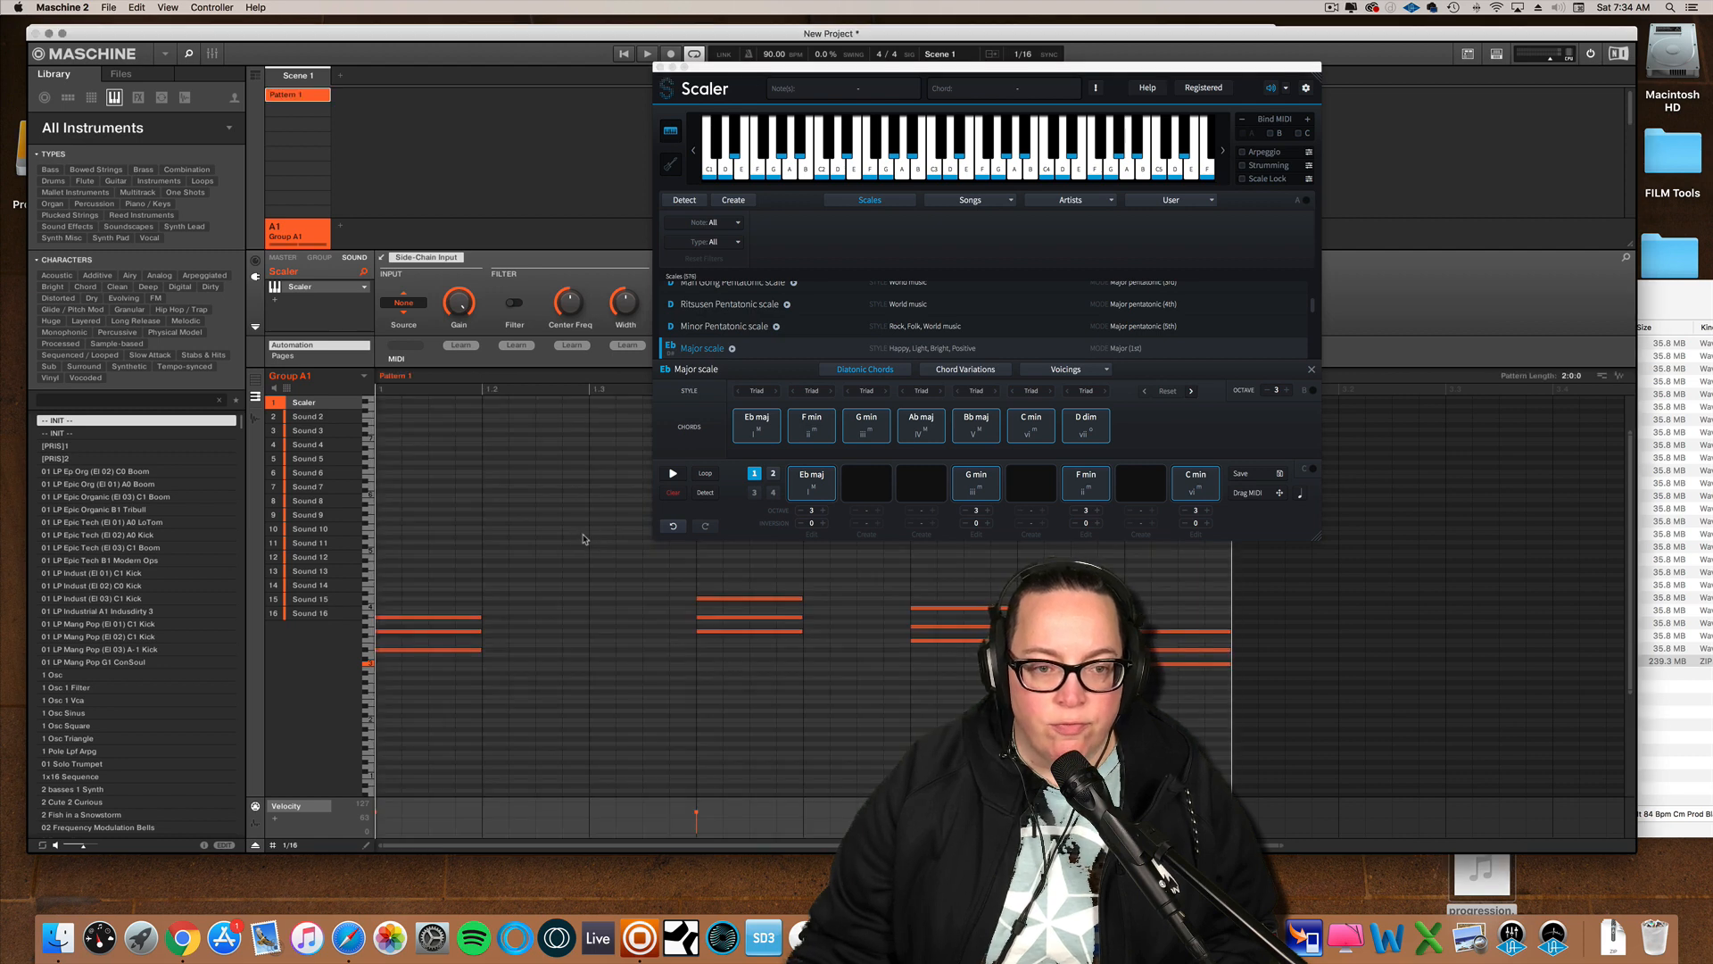
left_click(658, 67)
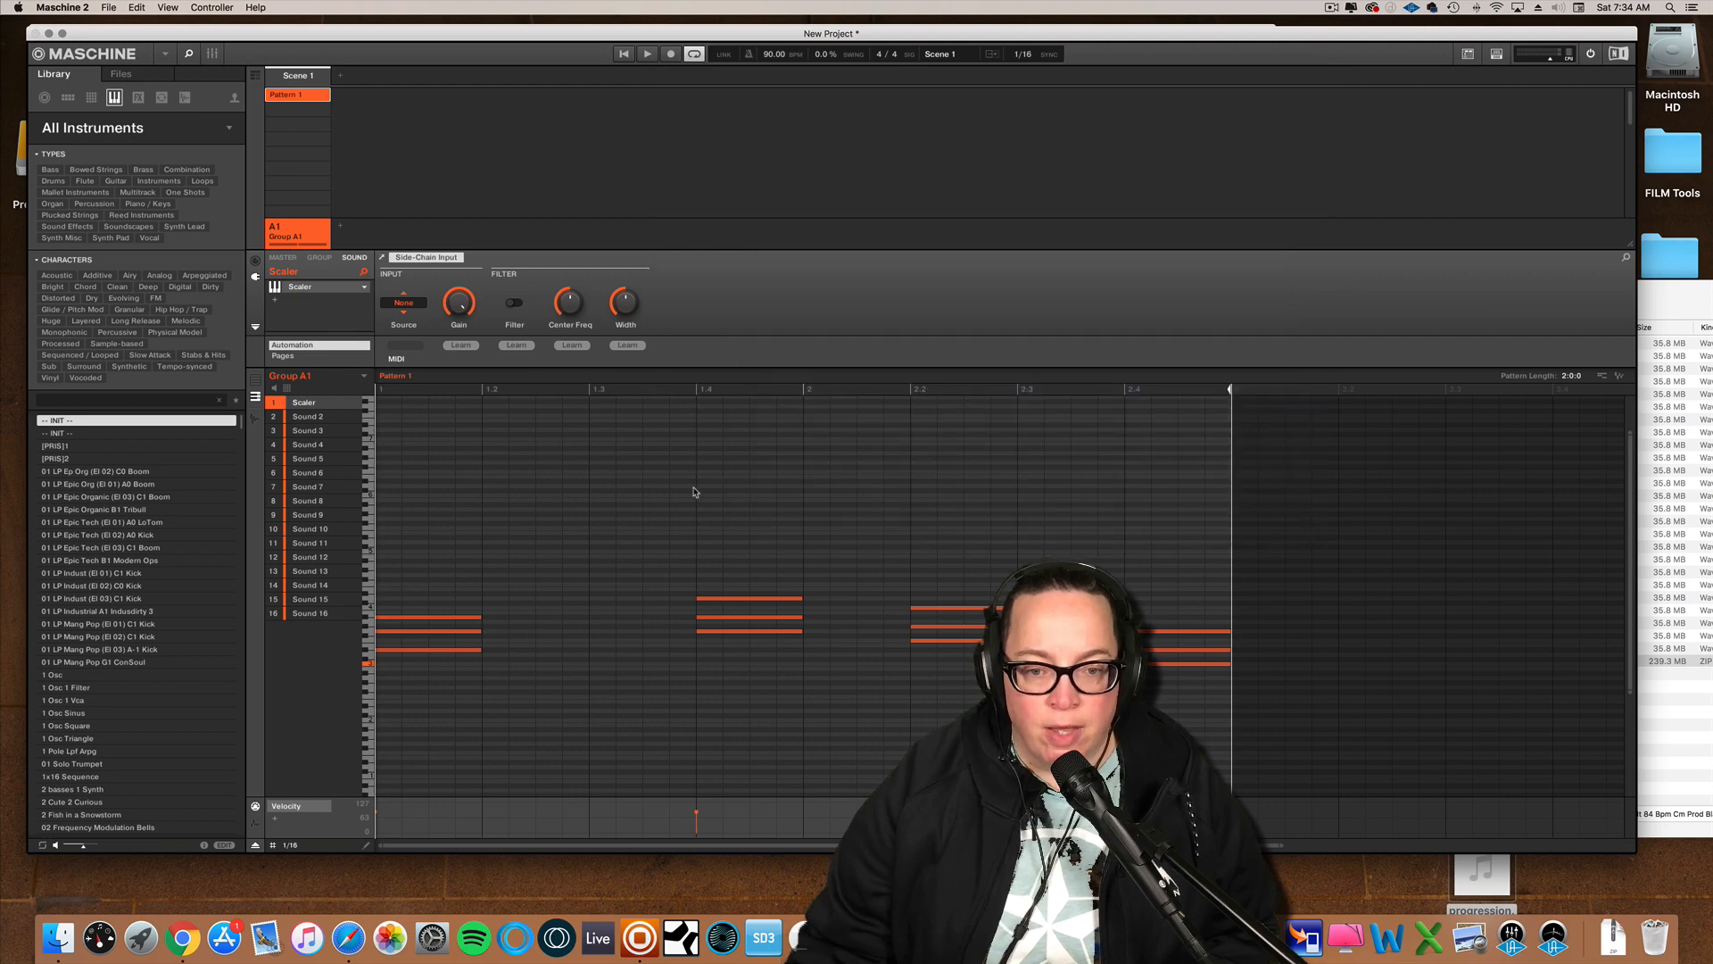
- Rename group A1 as Scaler
double_click(298, 236)
type("S")
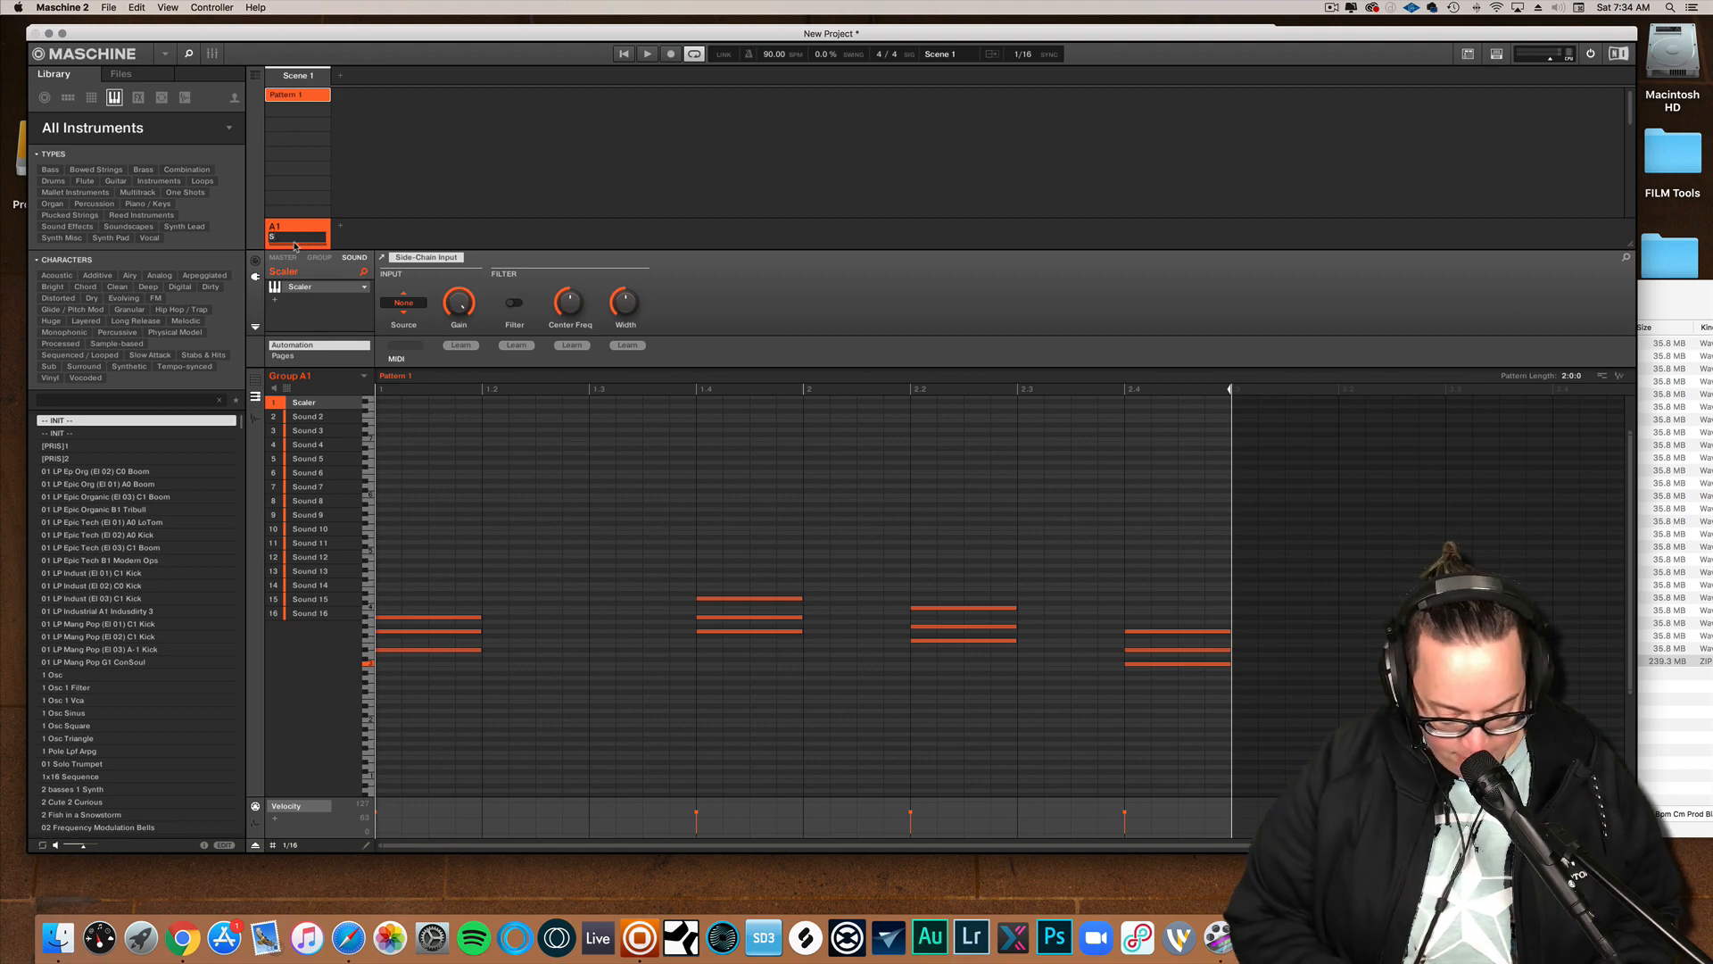
type("caler")
key("Return")
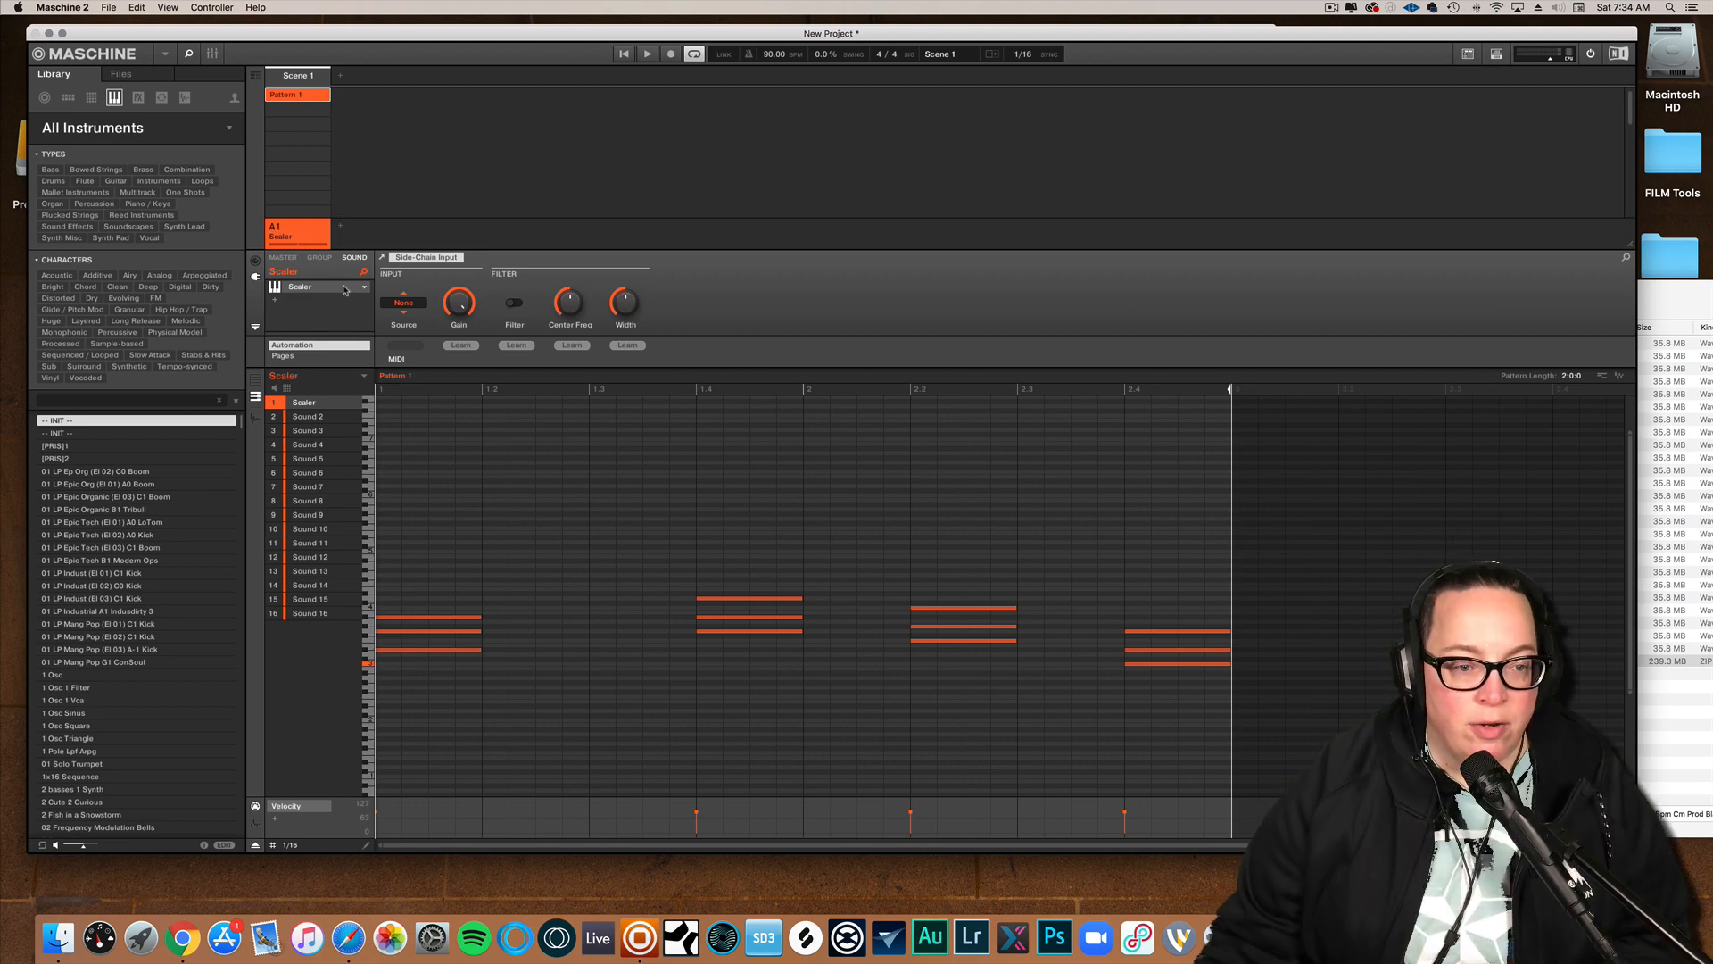
- Add a second group, check the Scaler plugin in group A1, and name group B1 Pads
left_click(341, 228)
left_click(302, 251)
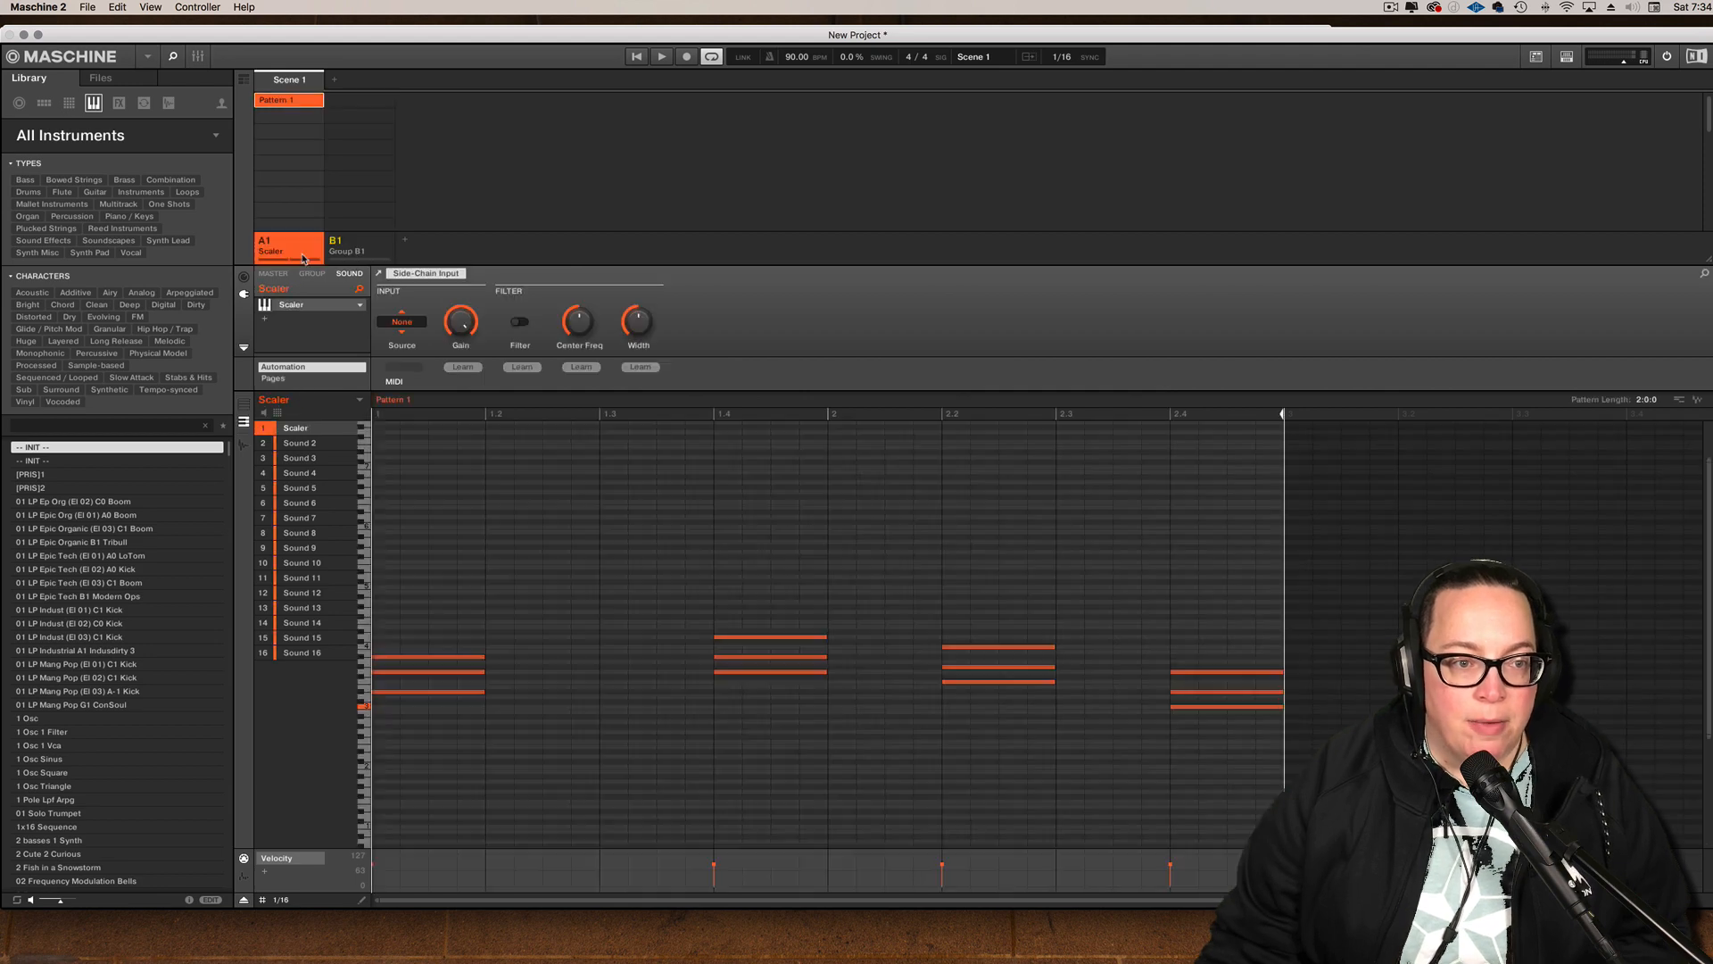
left_click(295, 310)
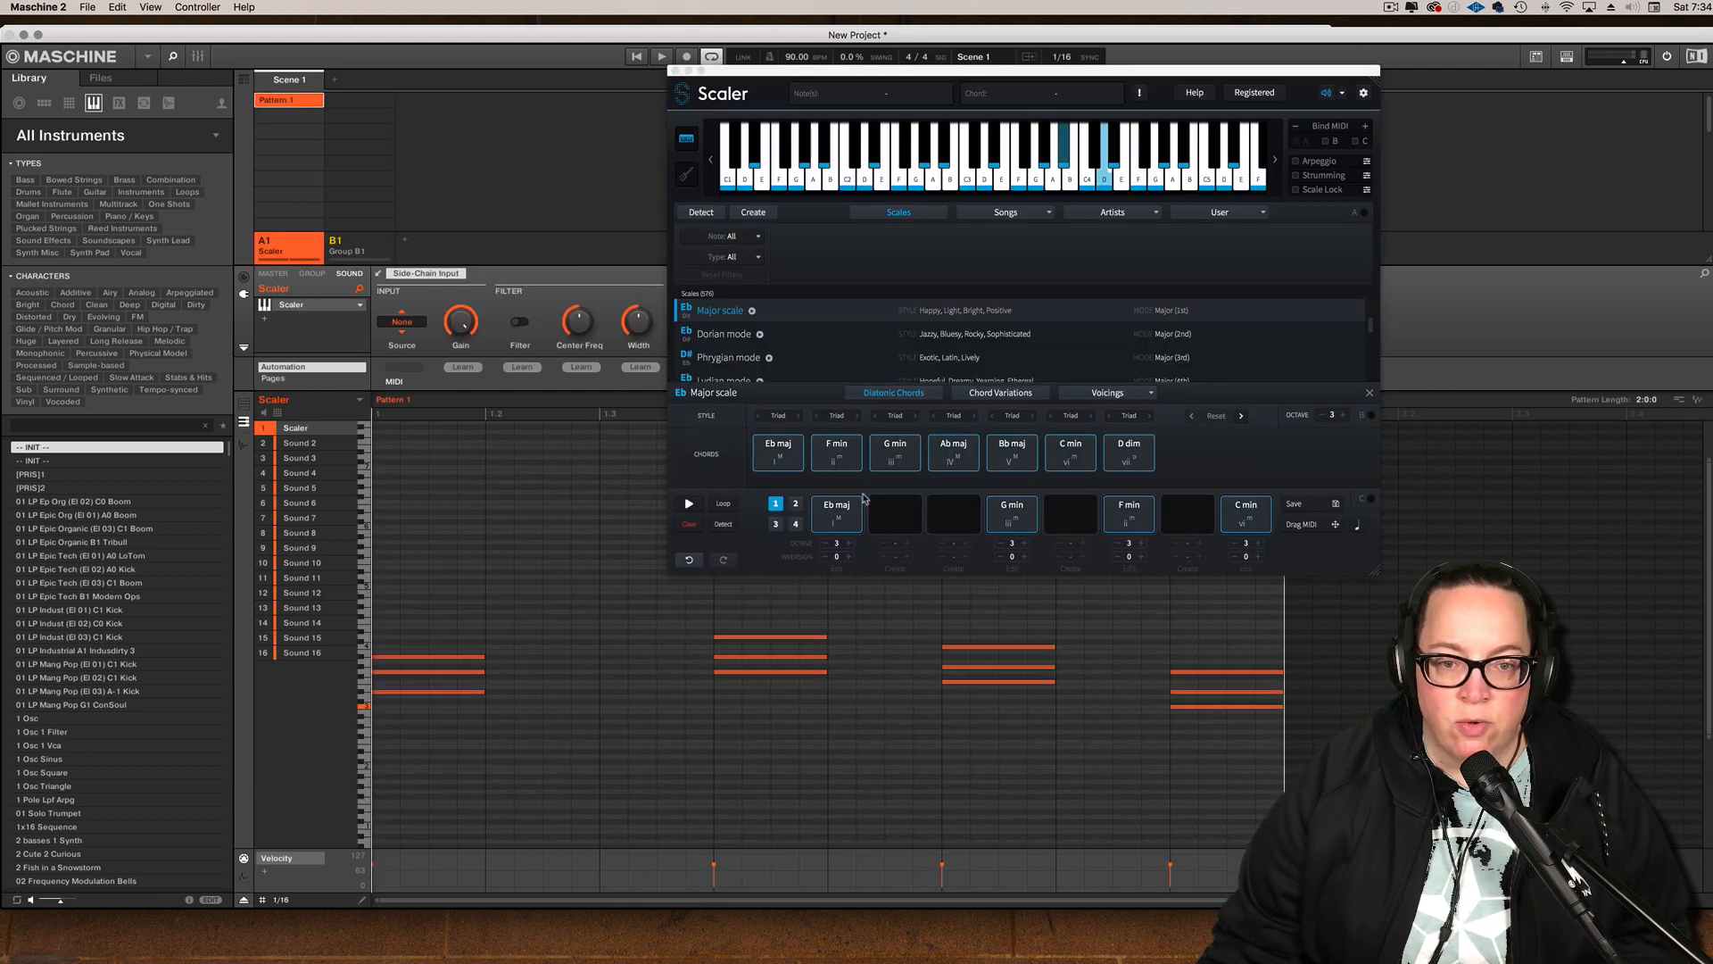
left_click(676, 71)
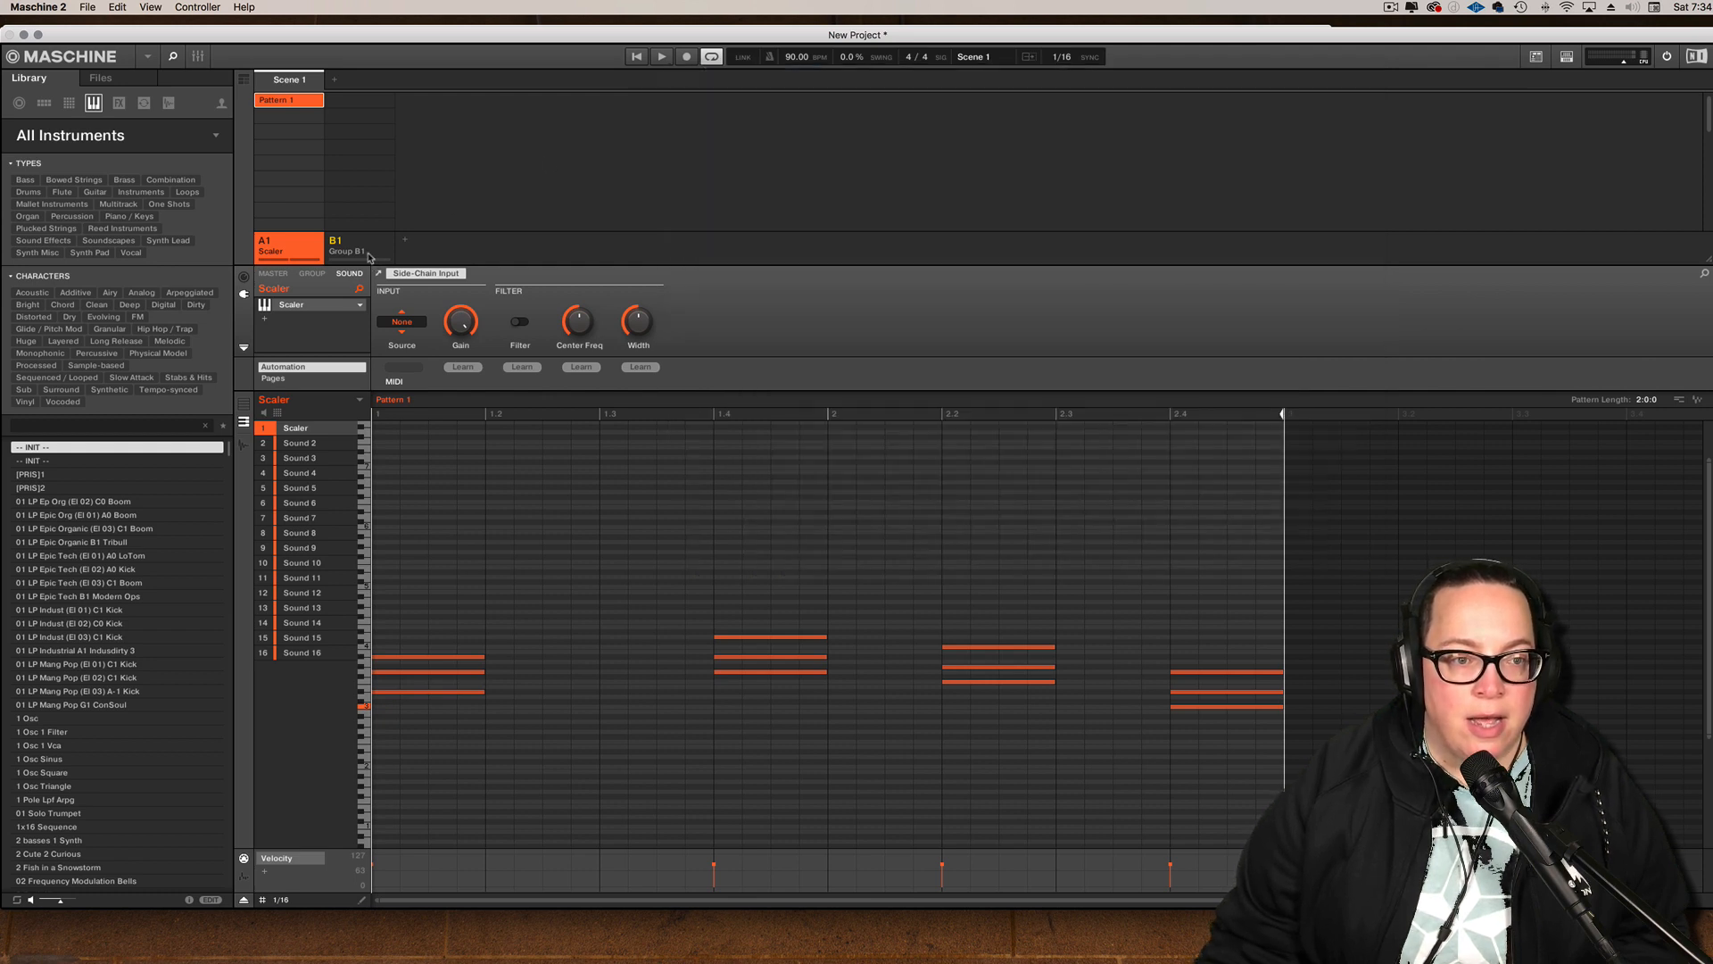
double_click(354, 252)
type("P")
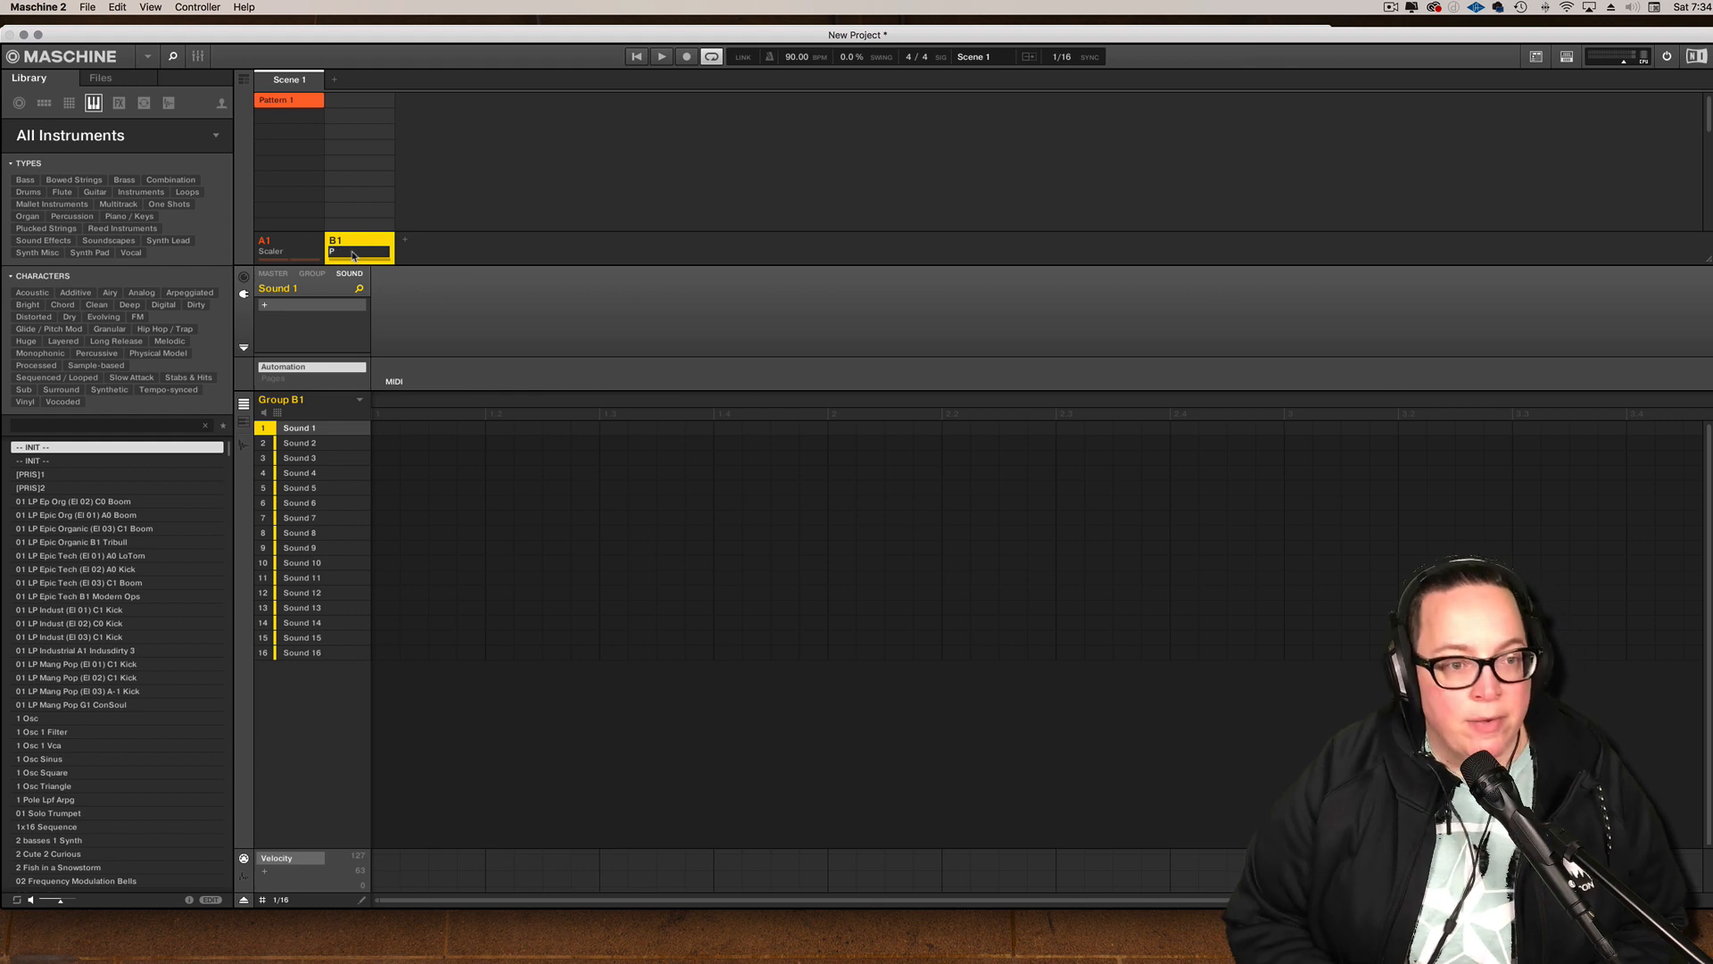
type("ads")
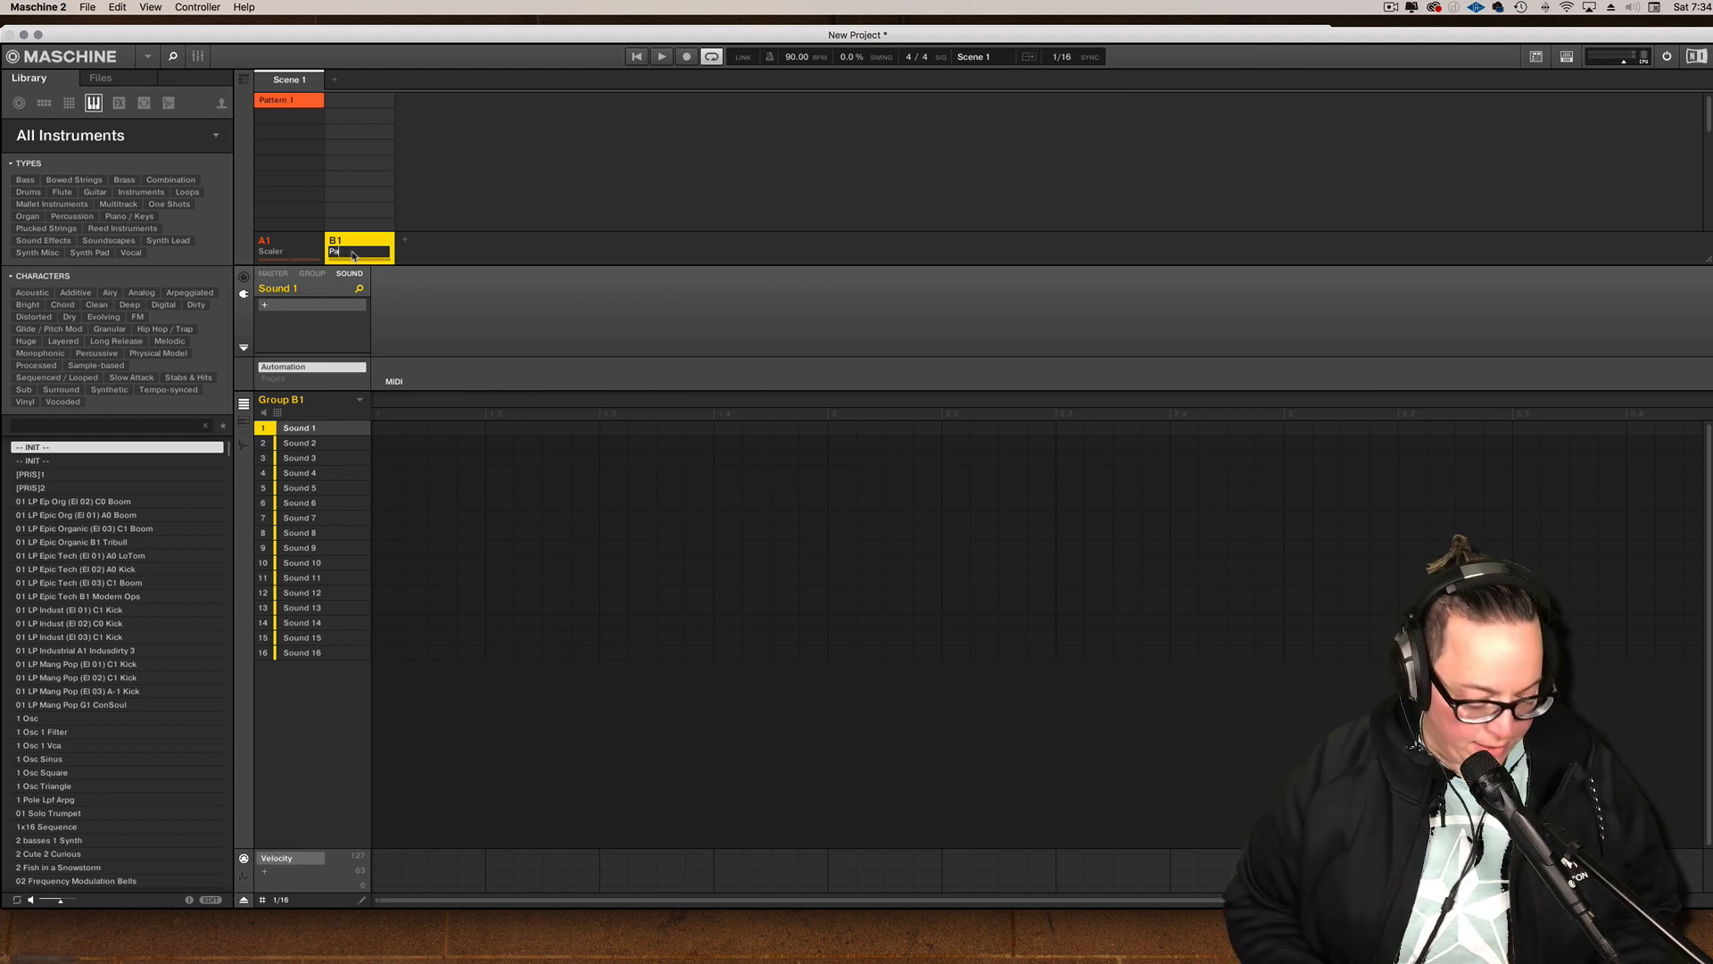
key("Return")
- Move all the chord notes from the Scaler group's pattern into a new pattern on the first sound of the Pads group
left_click(275, 256)
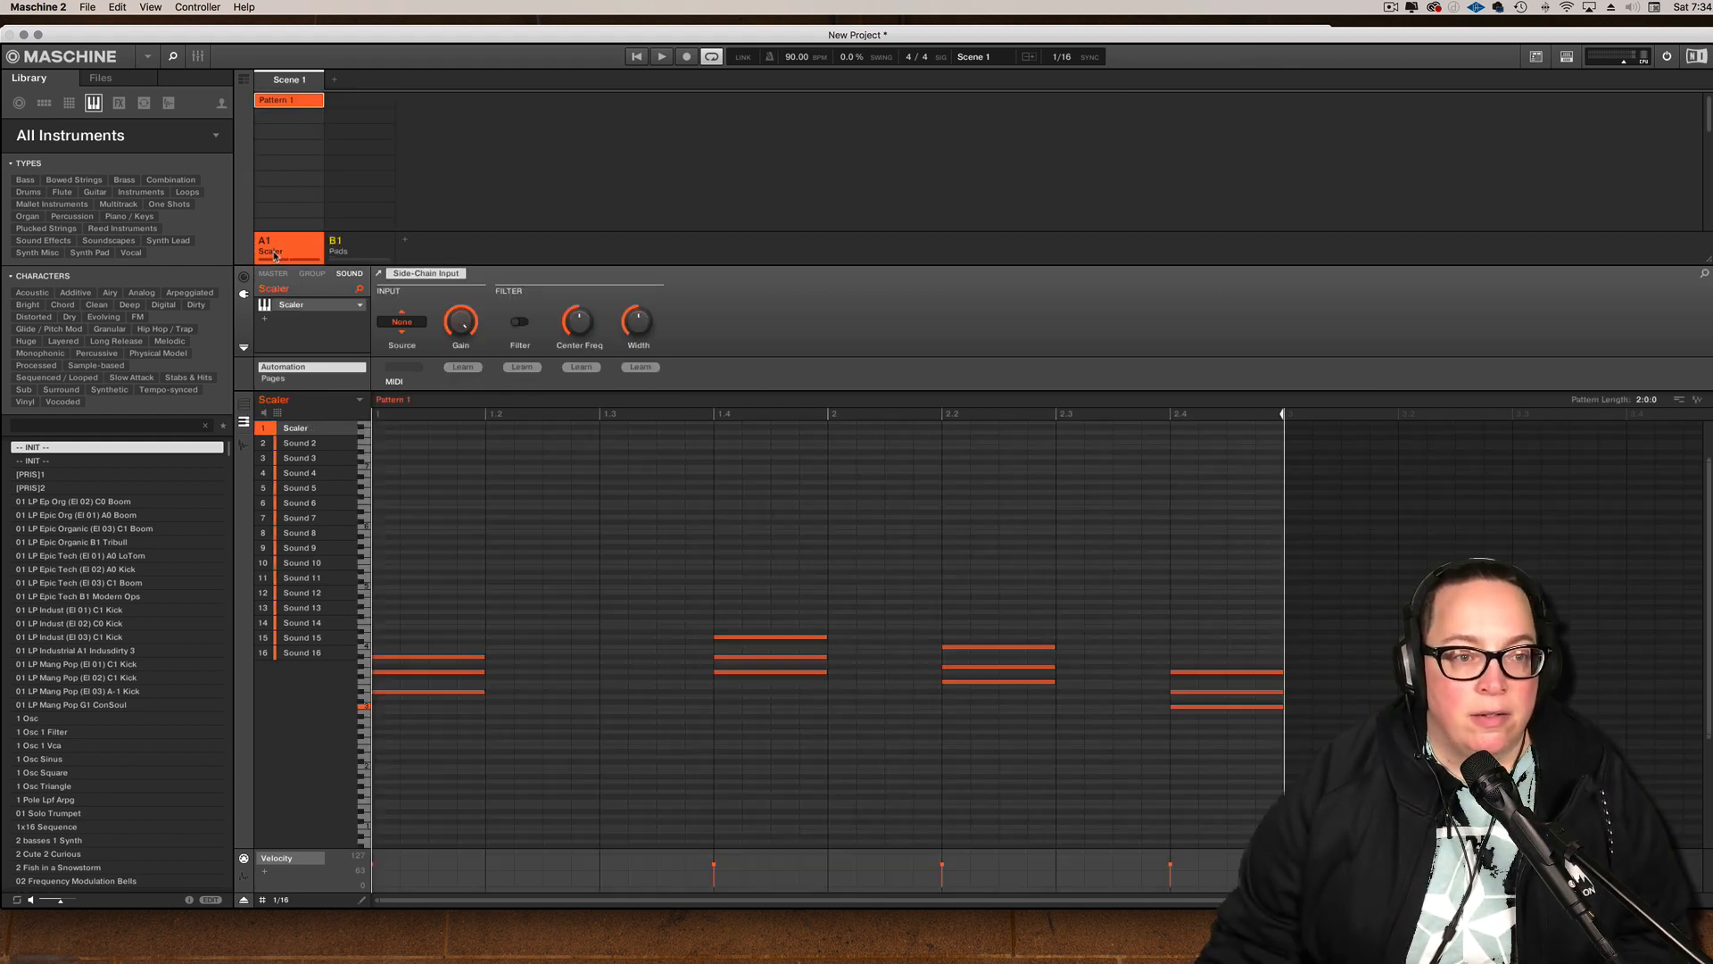
left_click_drag(1281, 757, 450, 509)
key("Delete")
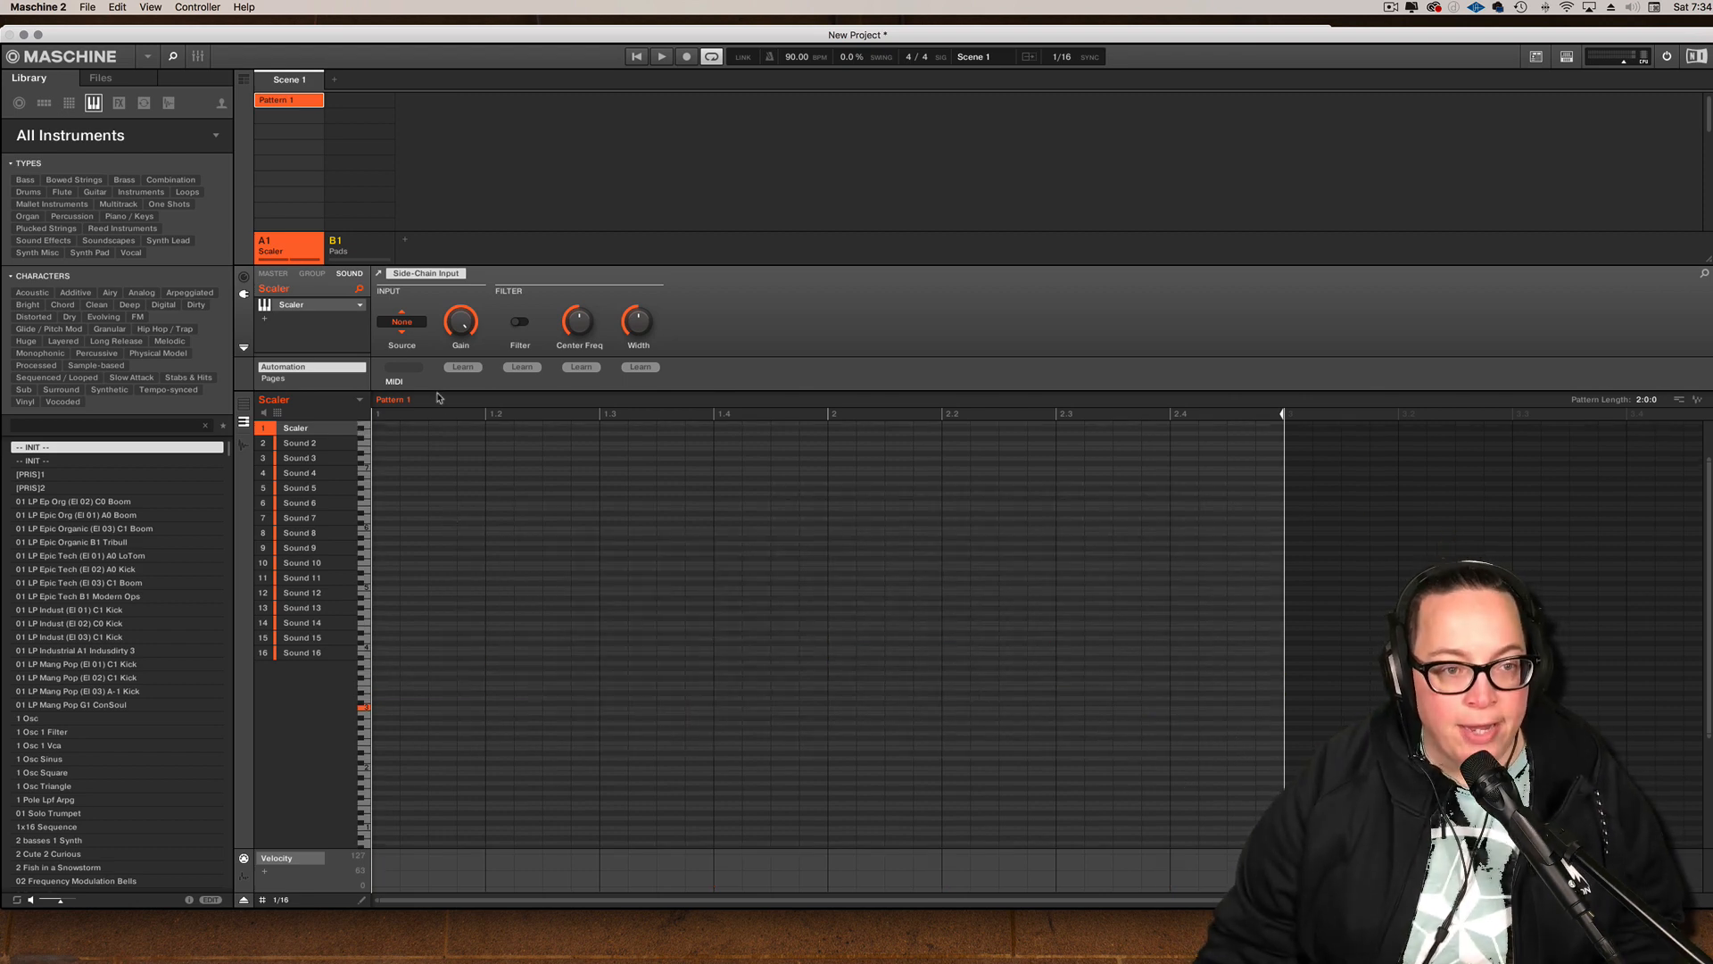
left_click(362, 248)
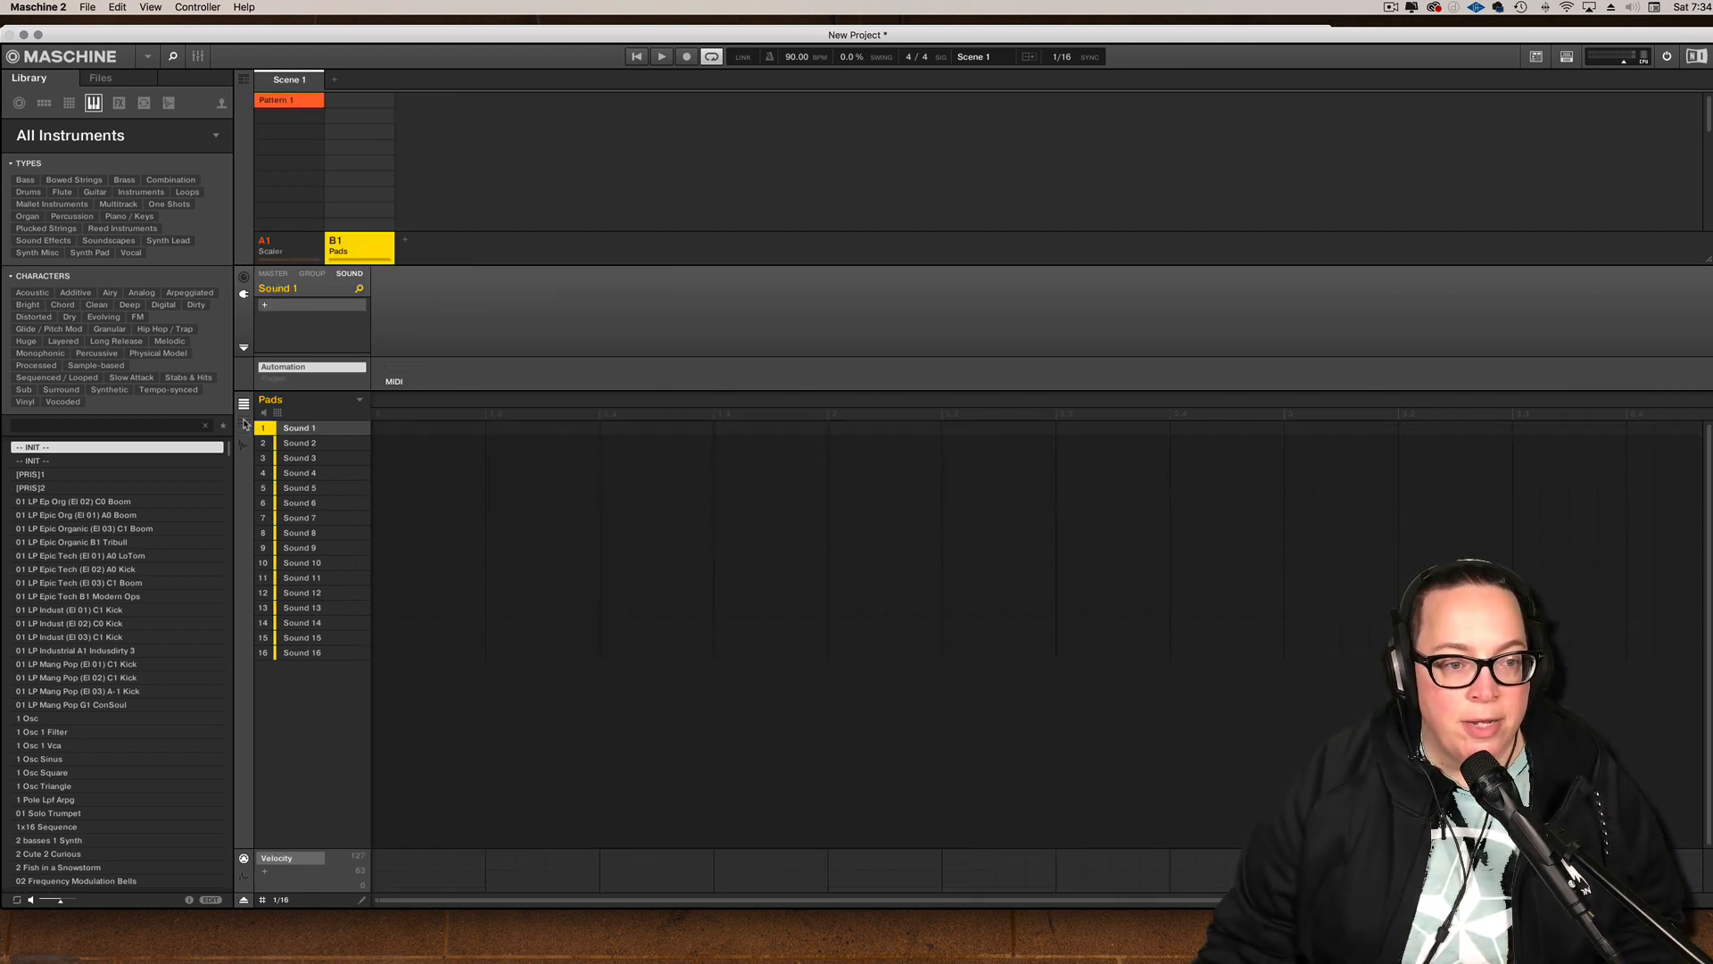
left_click(243, 423)
double_click(492, 476)
key("super+v")
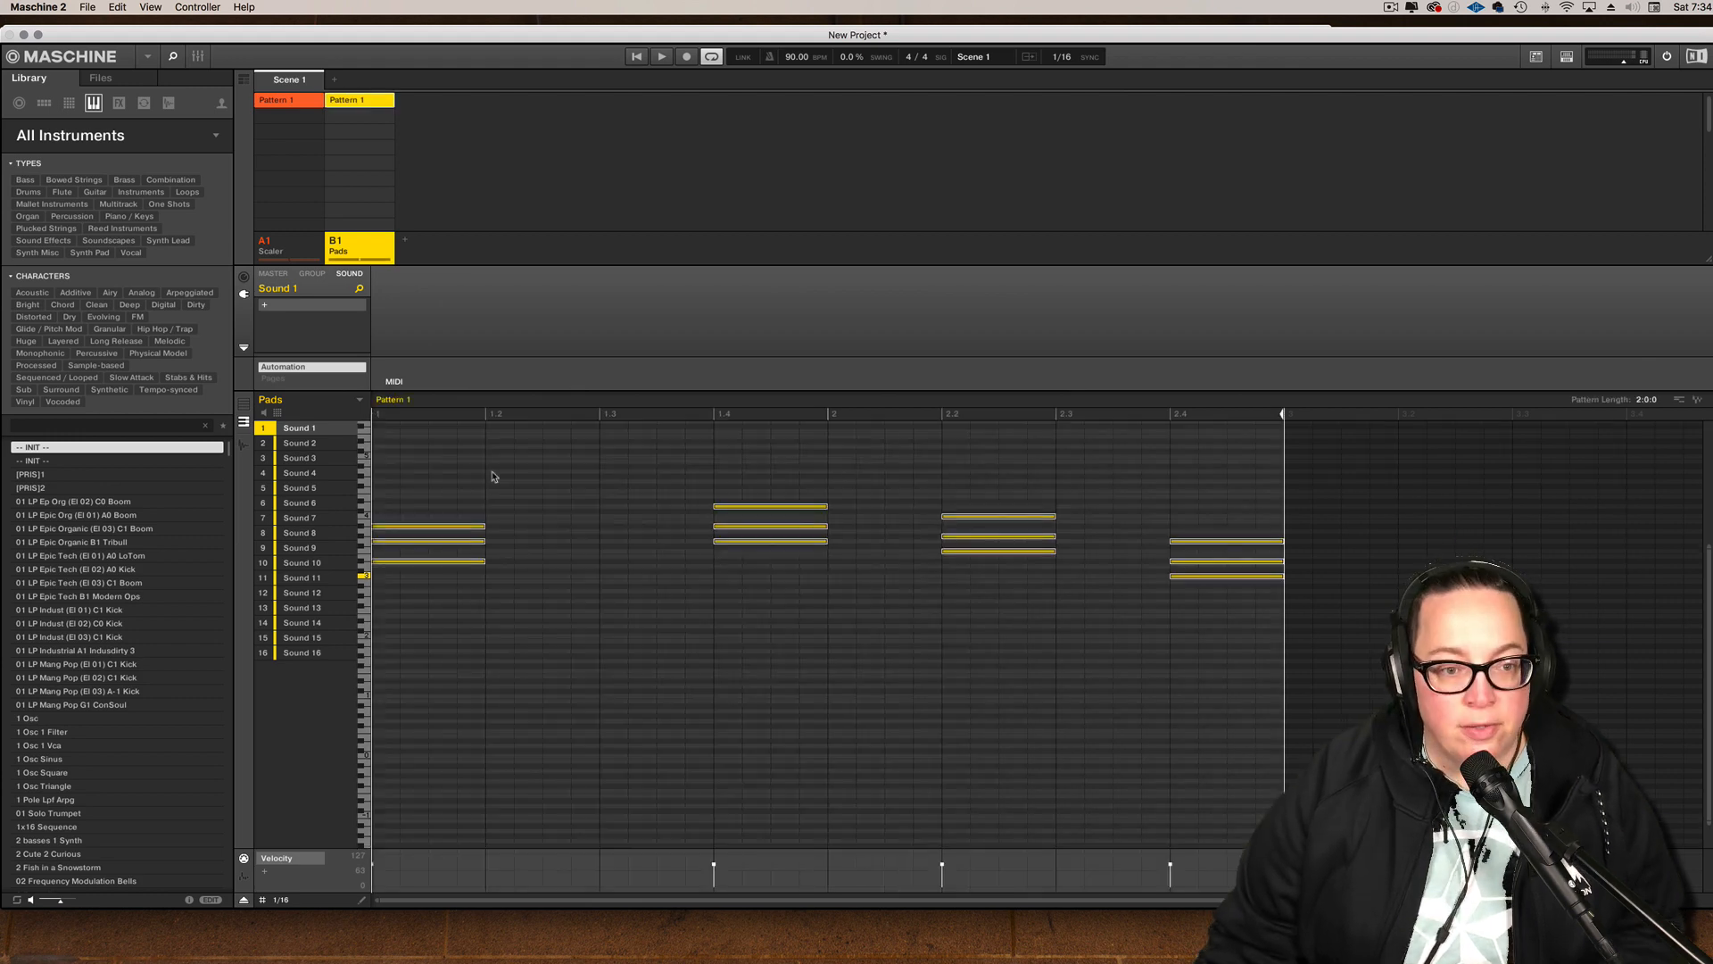
left_click(586, 486)
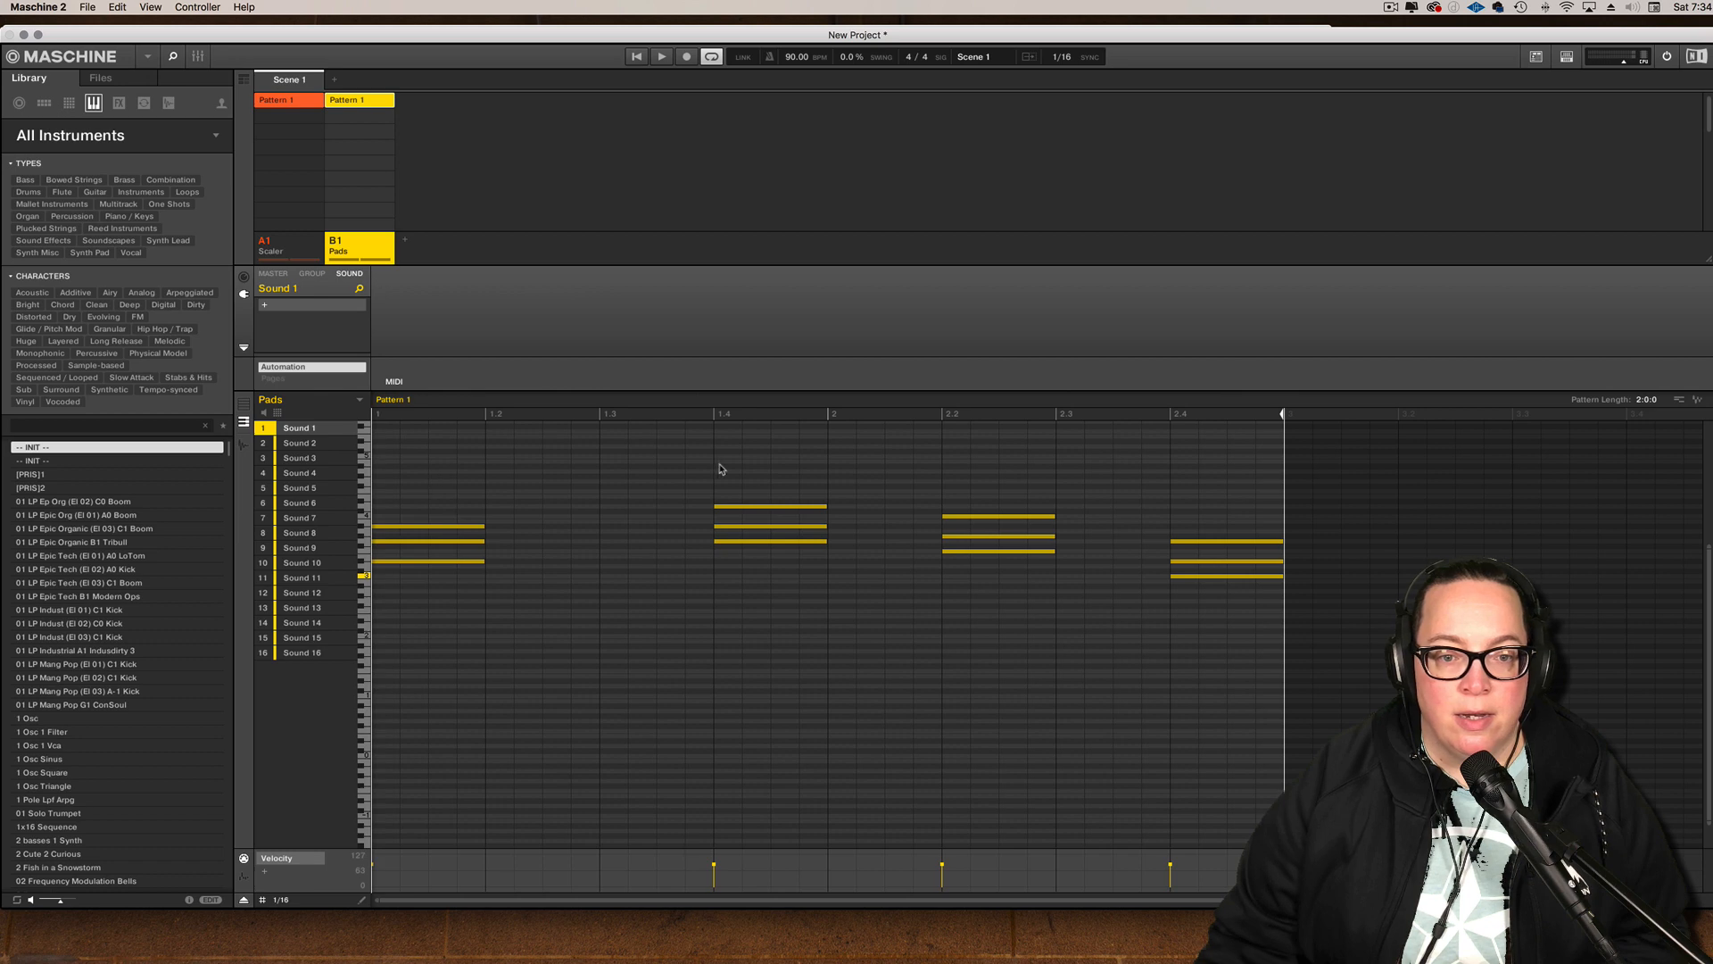
- Shift the last three Pads chords one beat earlier, with the second starting at 1.3, and lengthen all four chords to two beats each
left_click_drag(720, 469, 1107, 637)
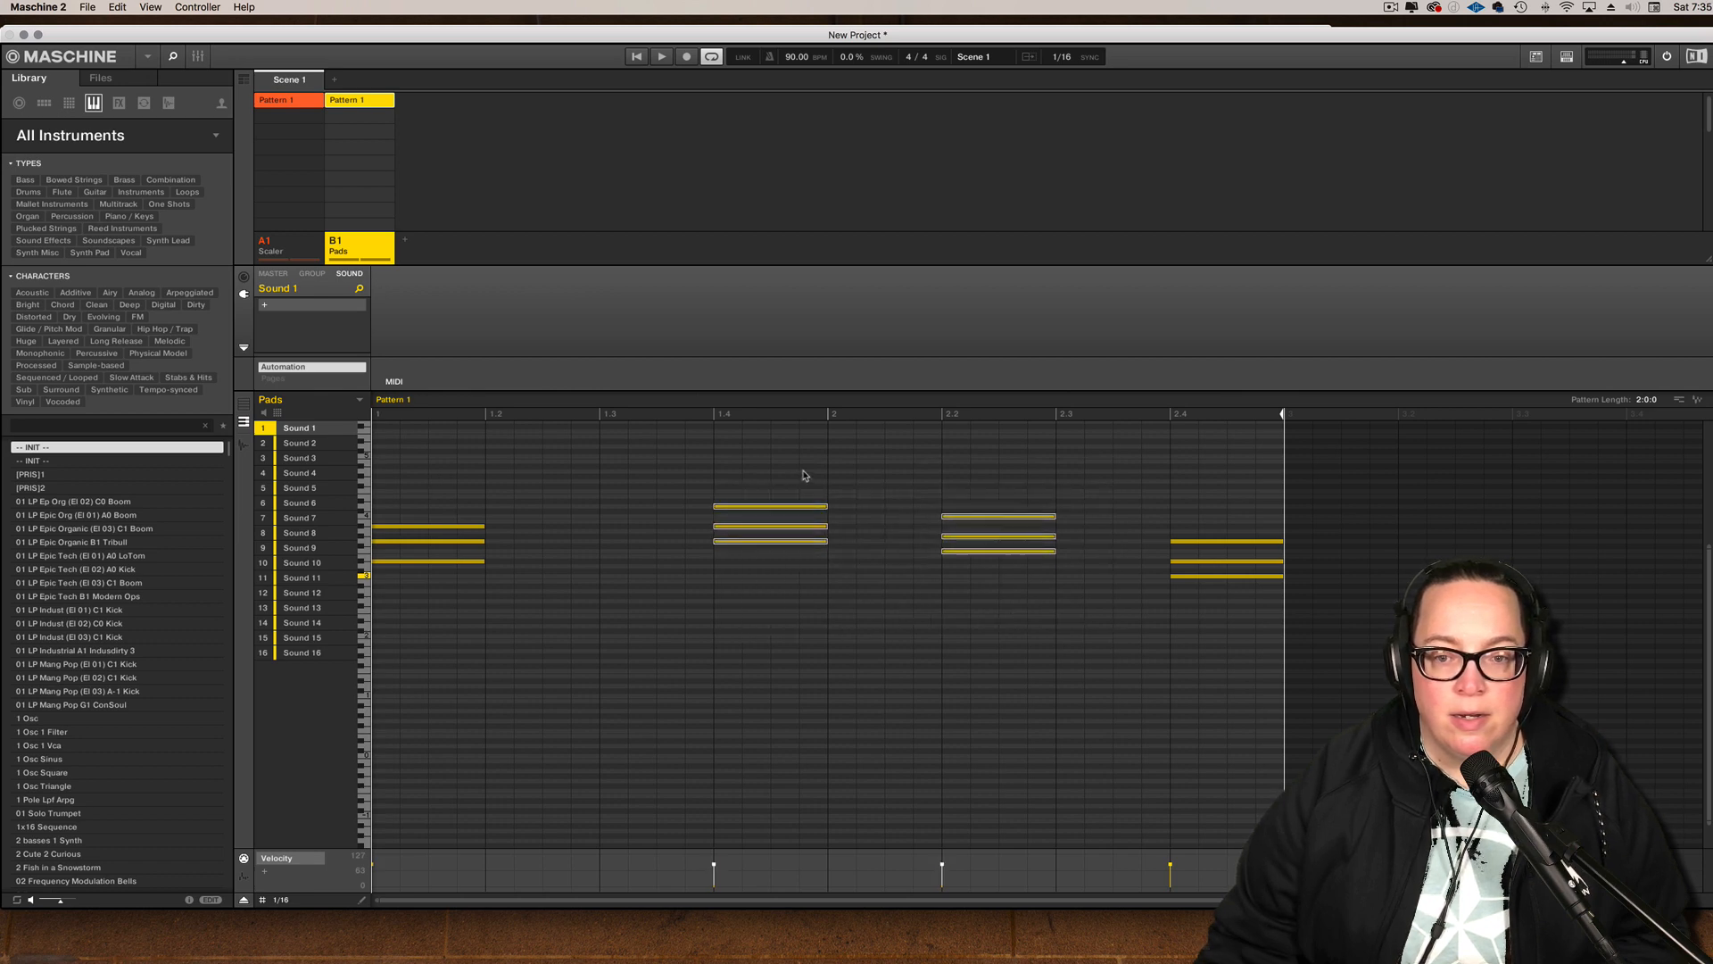
left_click_drag(802, 470, 1271, 616)
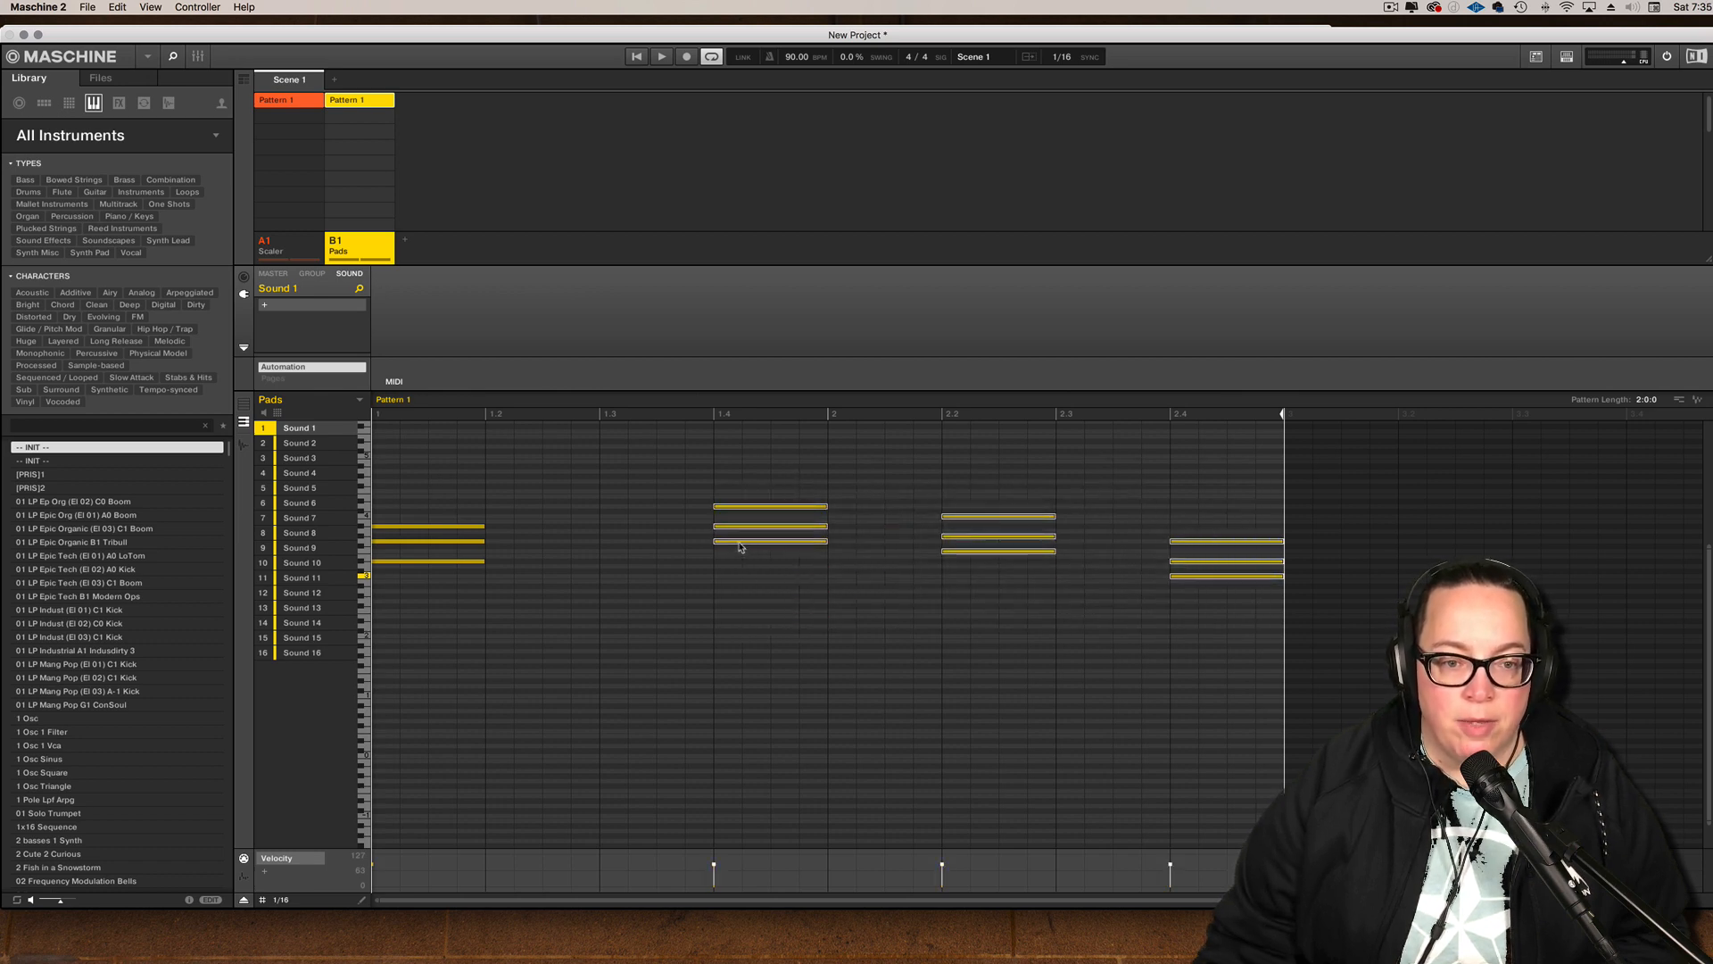
left_click_drag(715, 545, 608, 544)
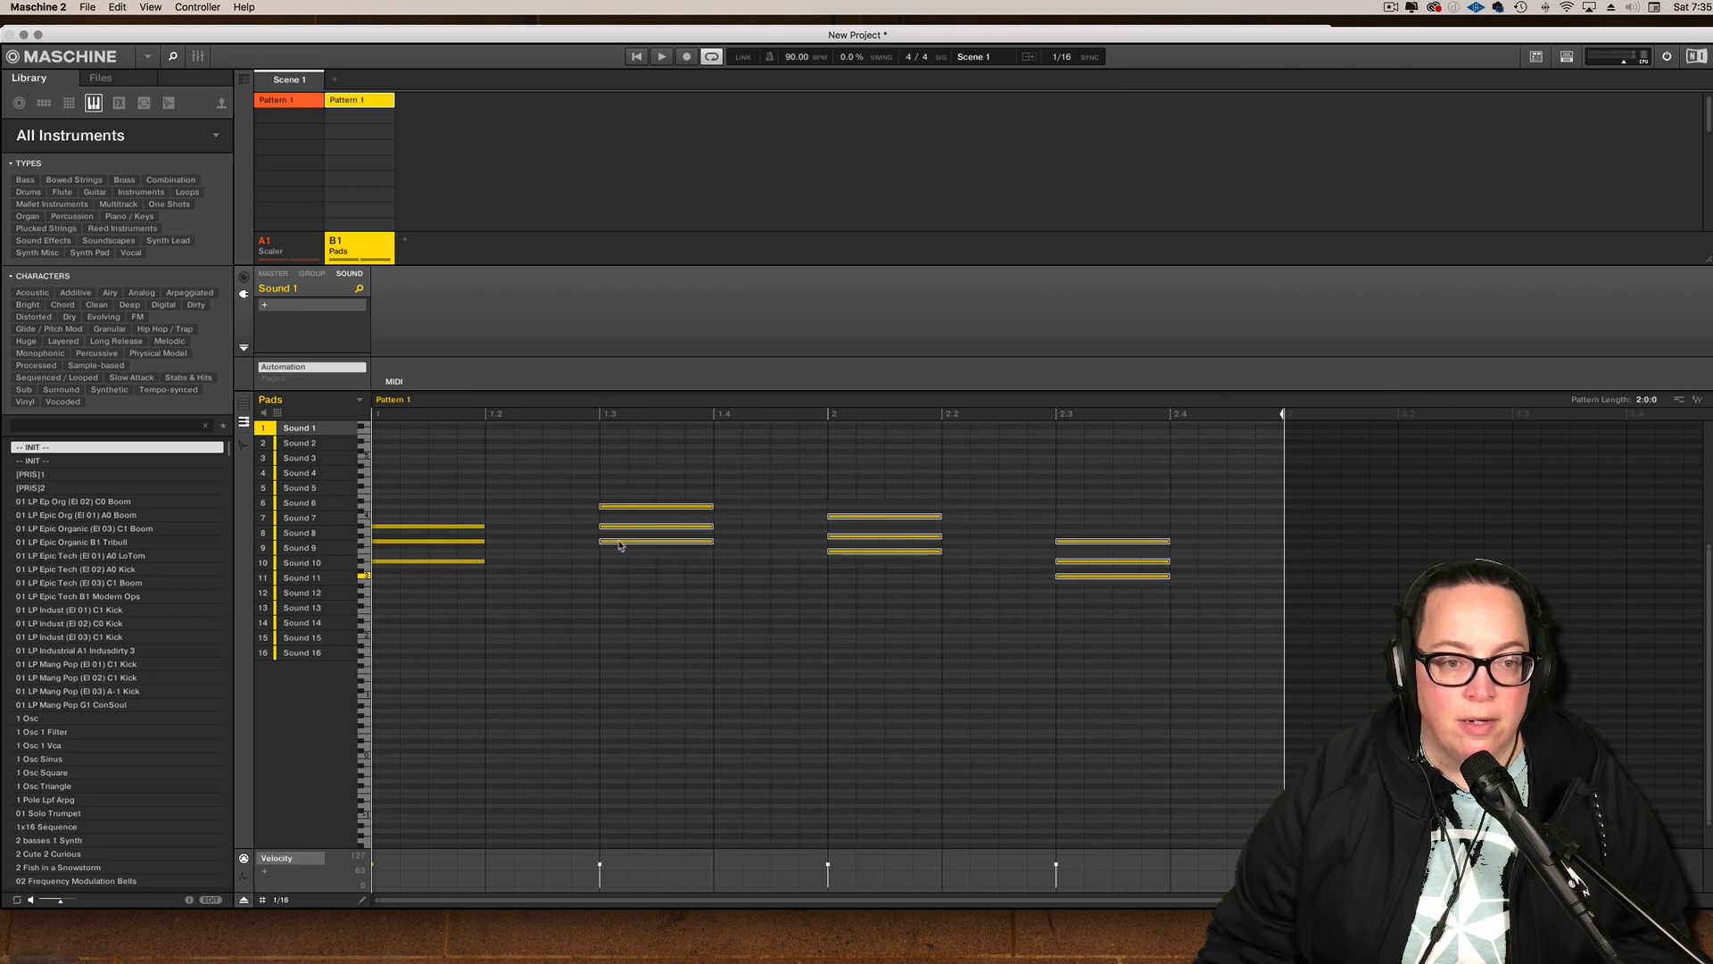
left_click_drag(419, 453, 1158, 645)
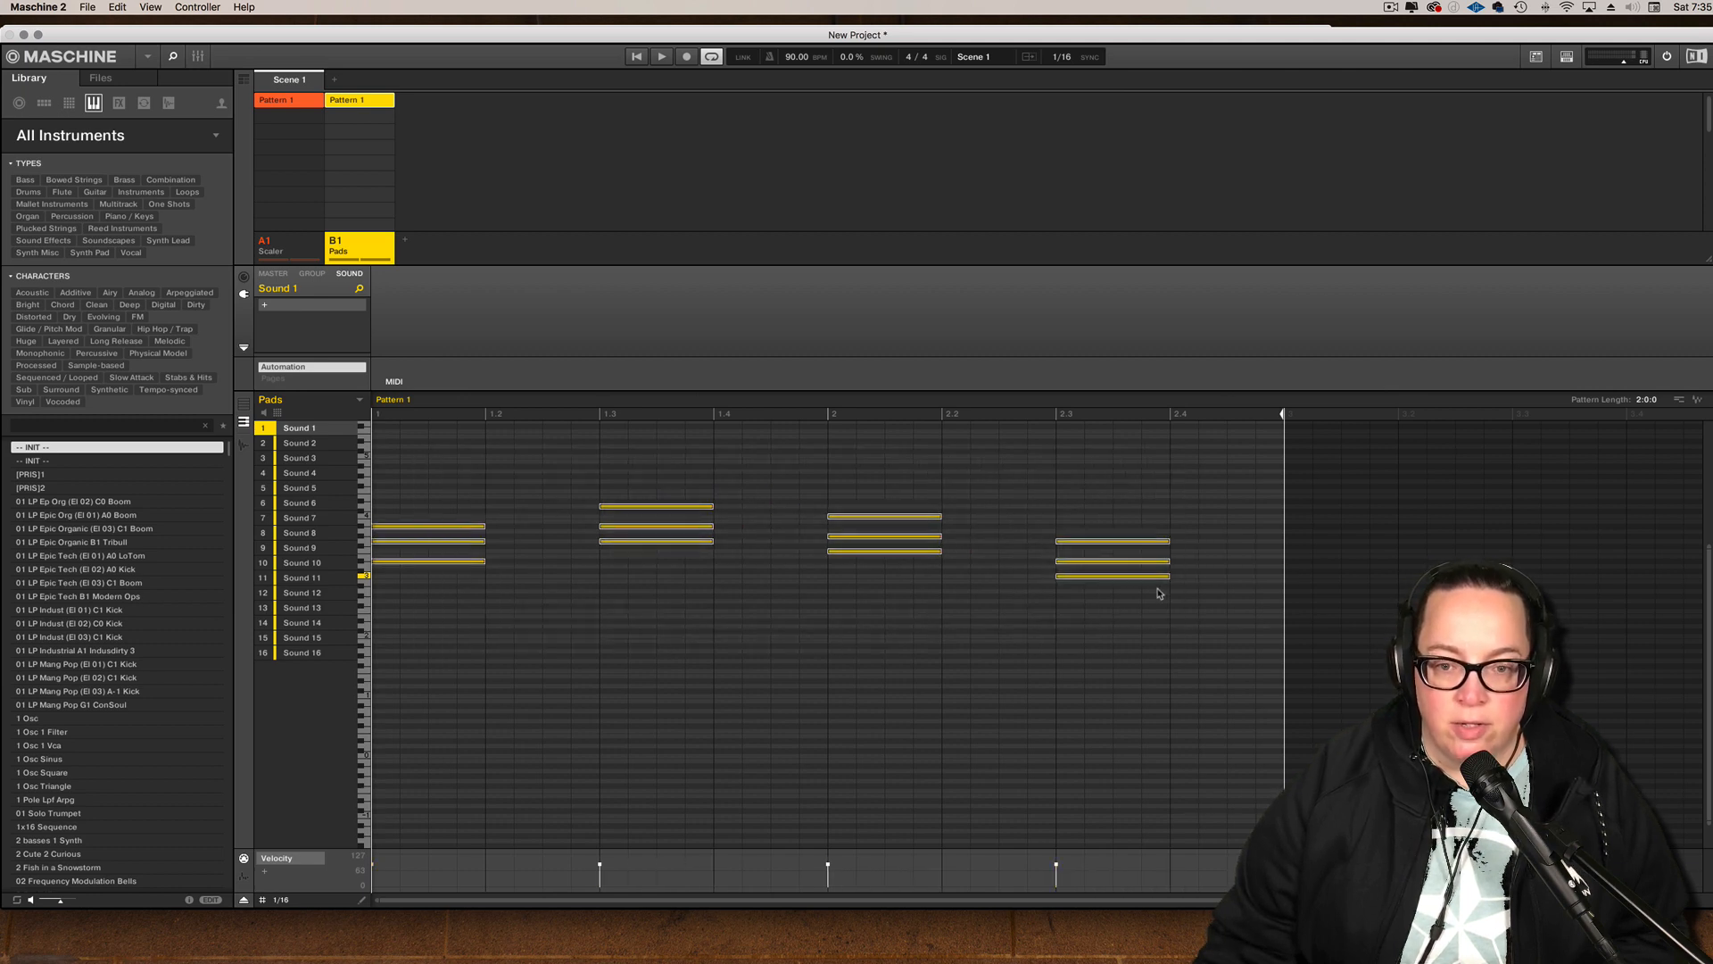
left_click_drag(1167, 582, 1283, 579)
- Set the Pads pattern length to 4 bars and stretch the four chords to fill one bar each
double_click(1648, 406)
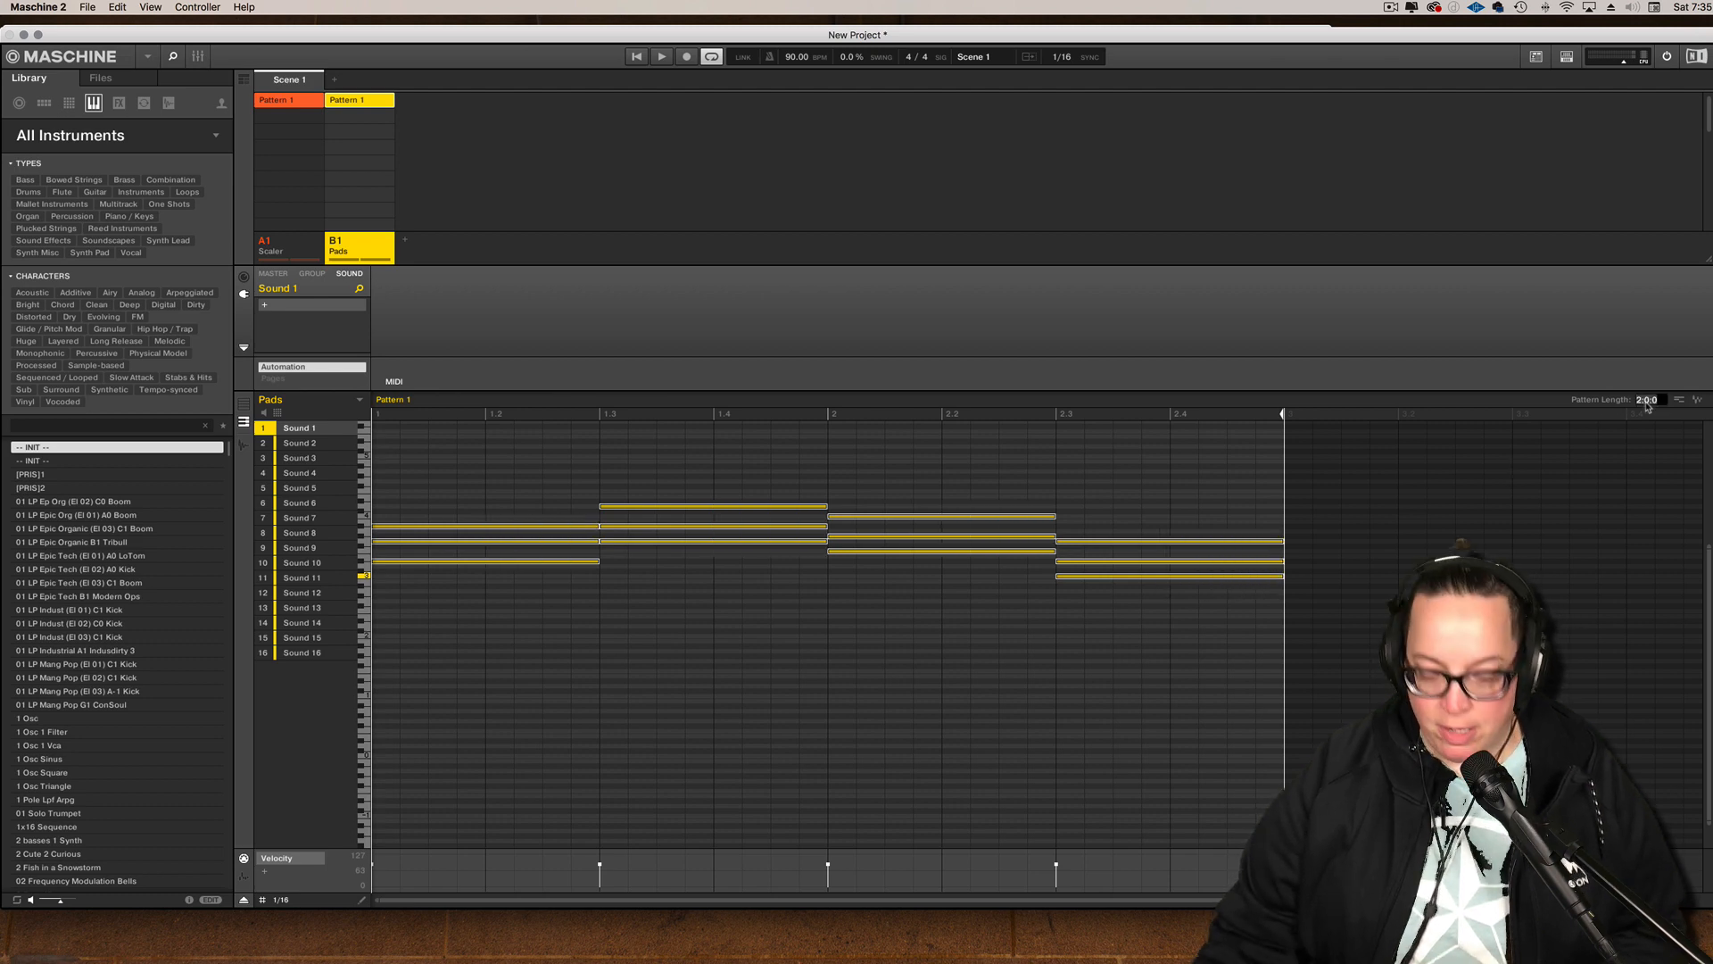
type("4")
key("Return")
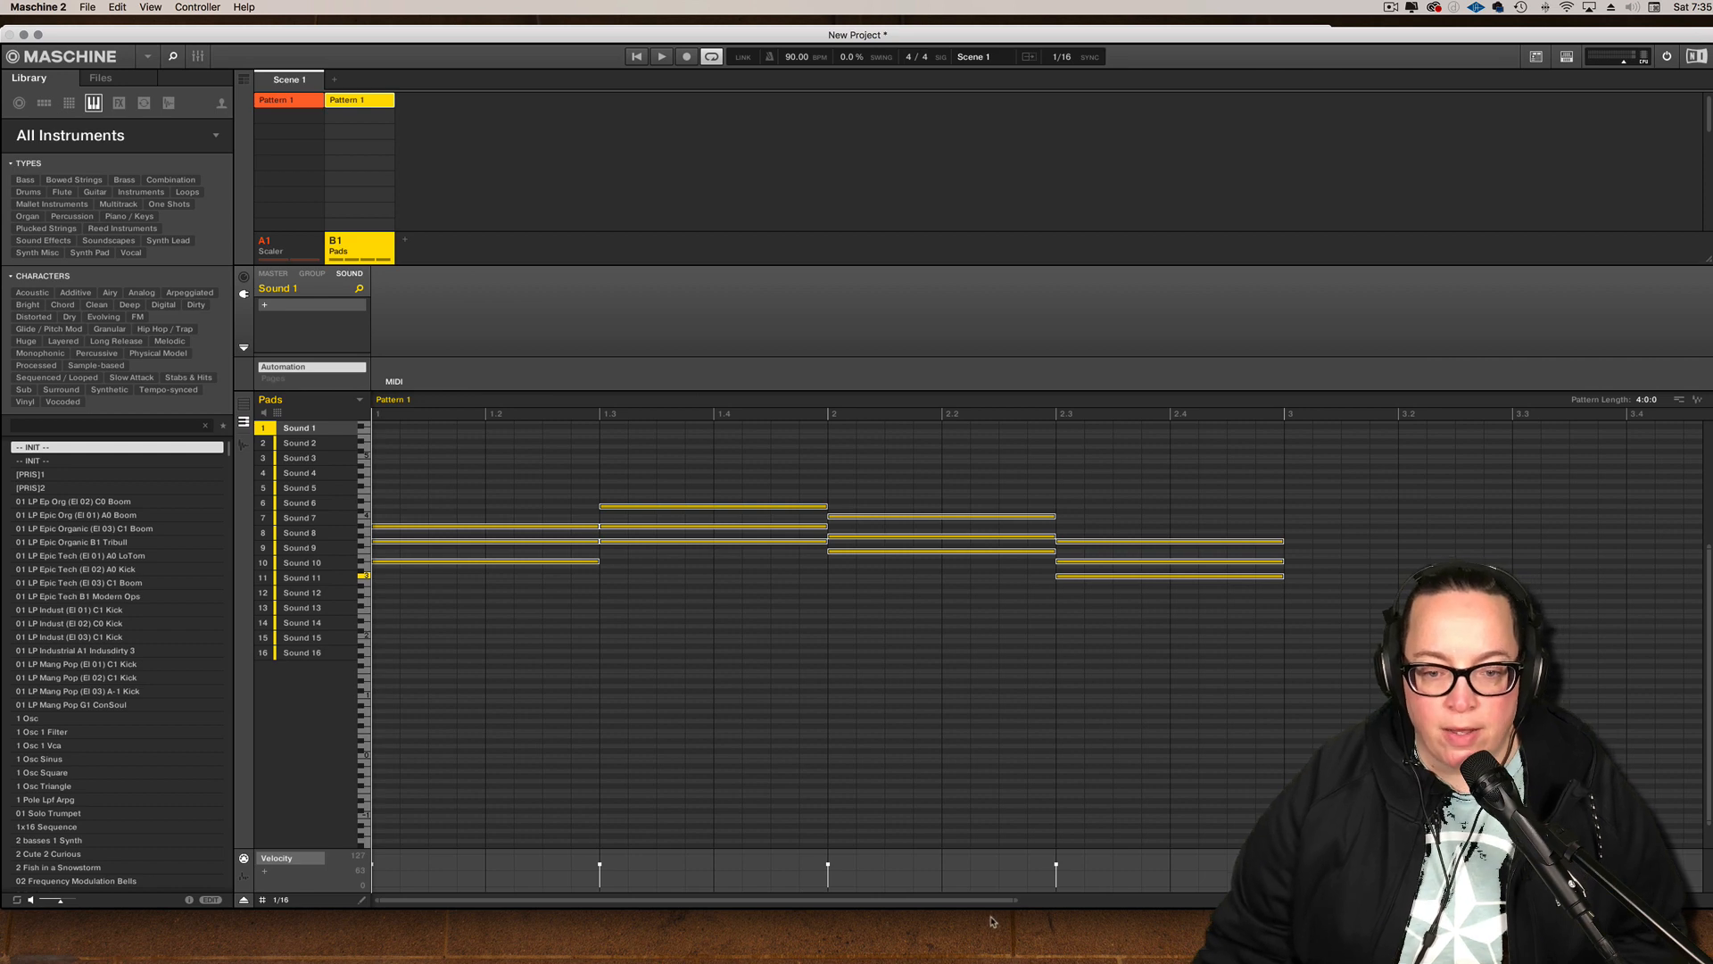
left_click_drag(1015, 899, 1249, 899)
left_click(972, 653)
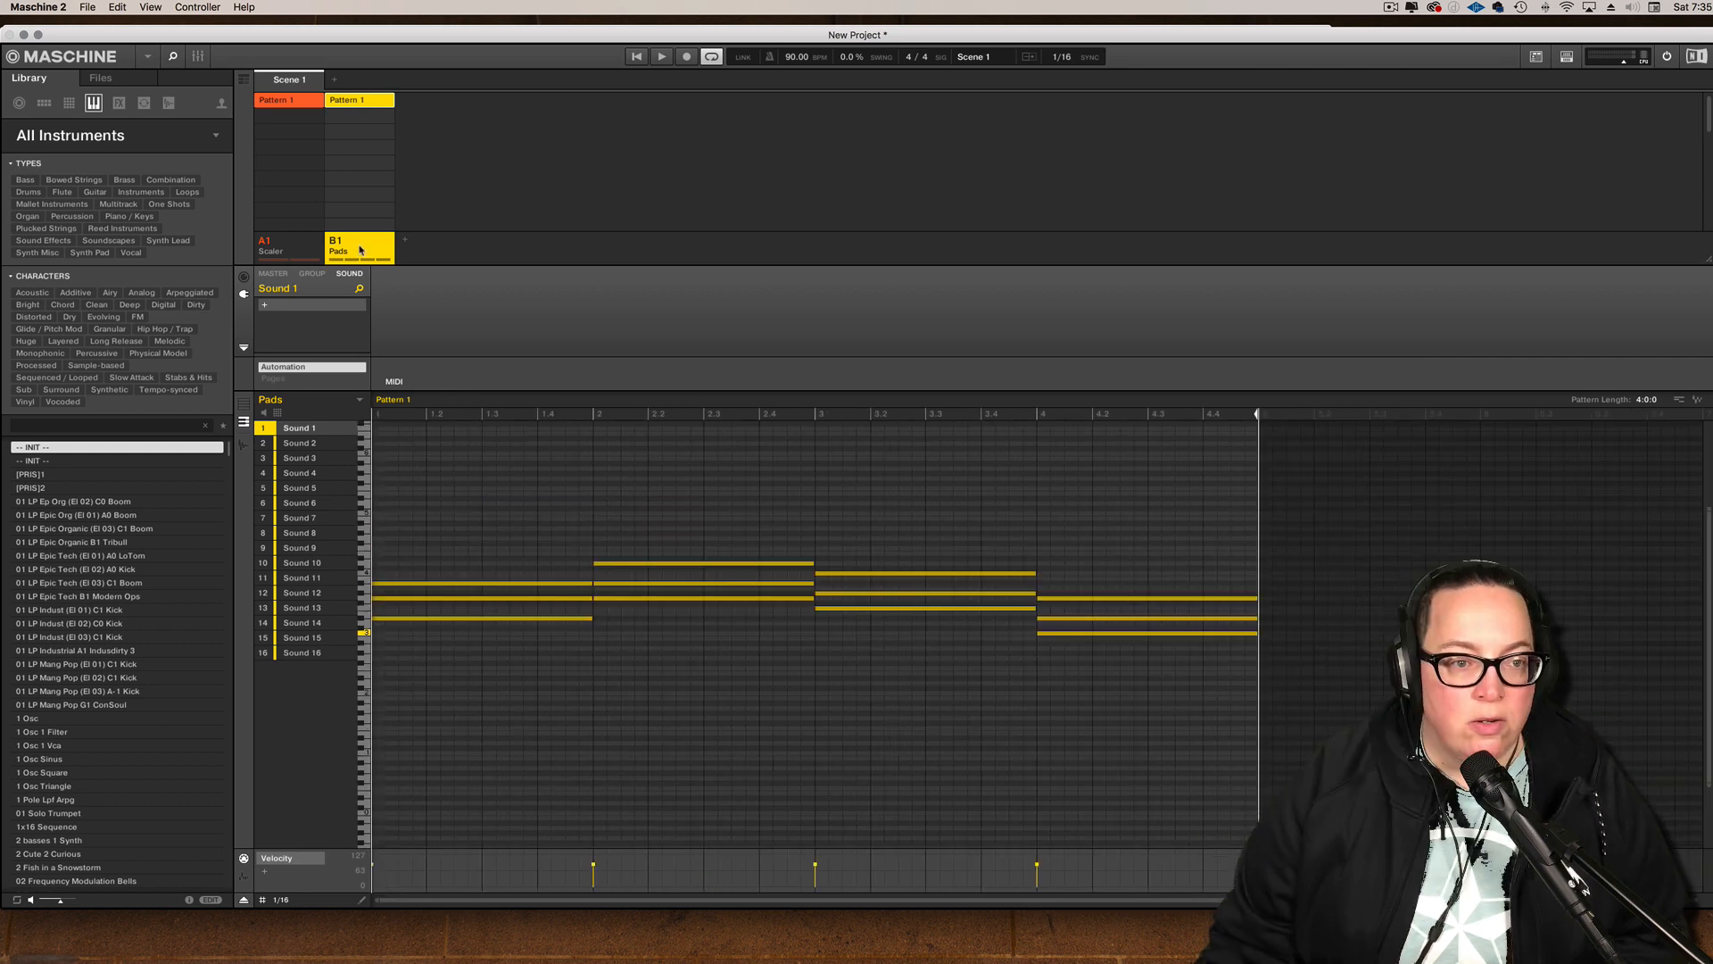
- Add a third group and load Spectrasonics Omnisphere on the first sound of the Pads group
left_click(405, 241)
left_click(348, 254)
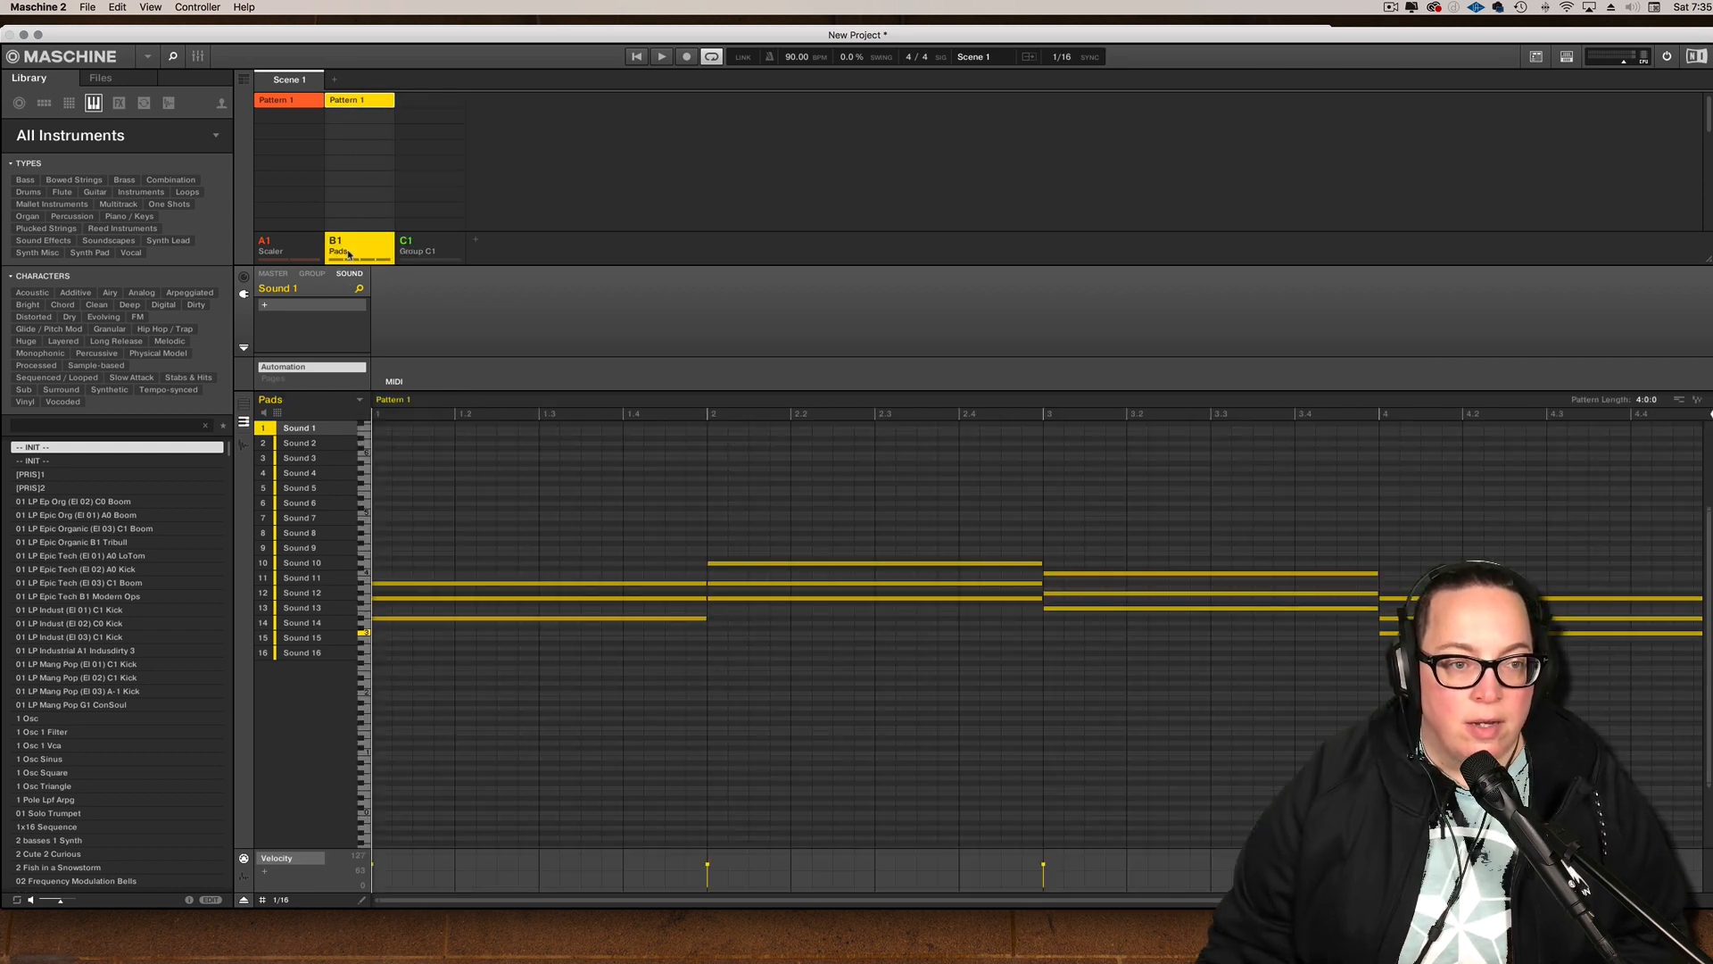
left_click(294, 307)
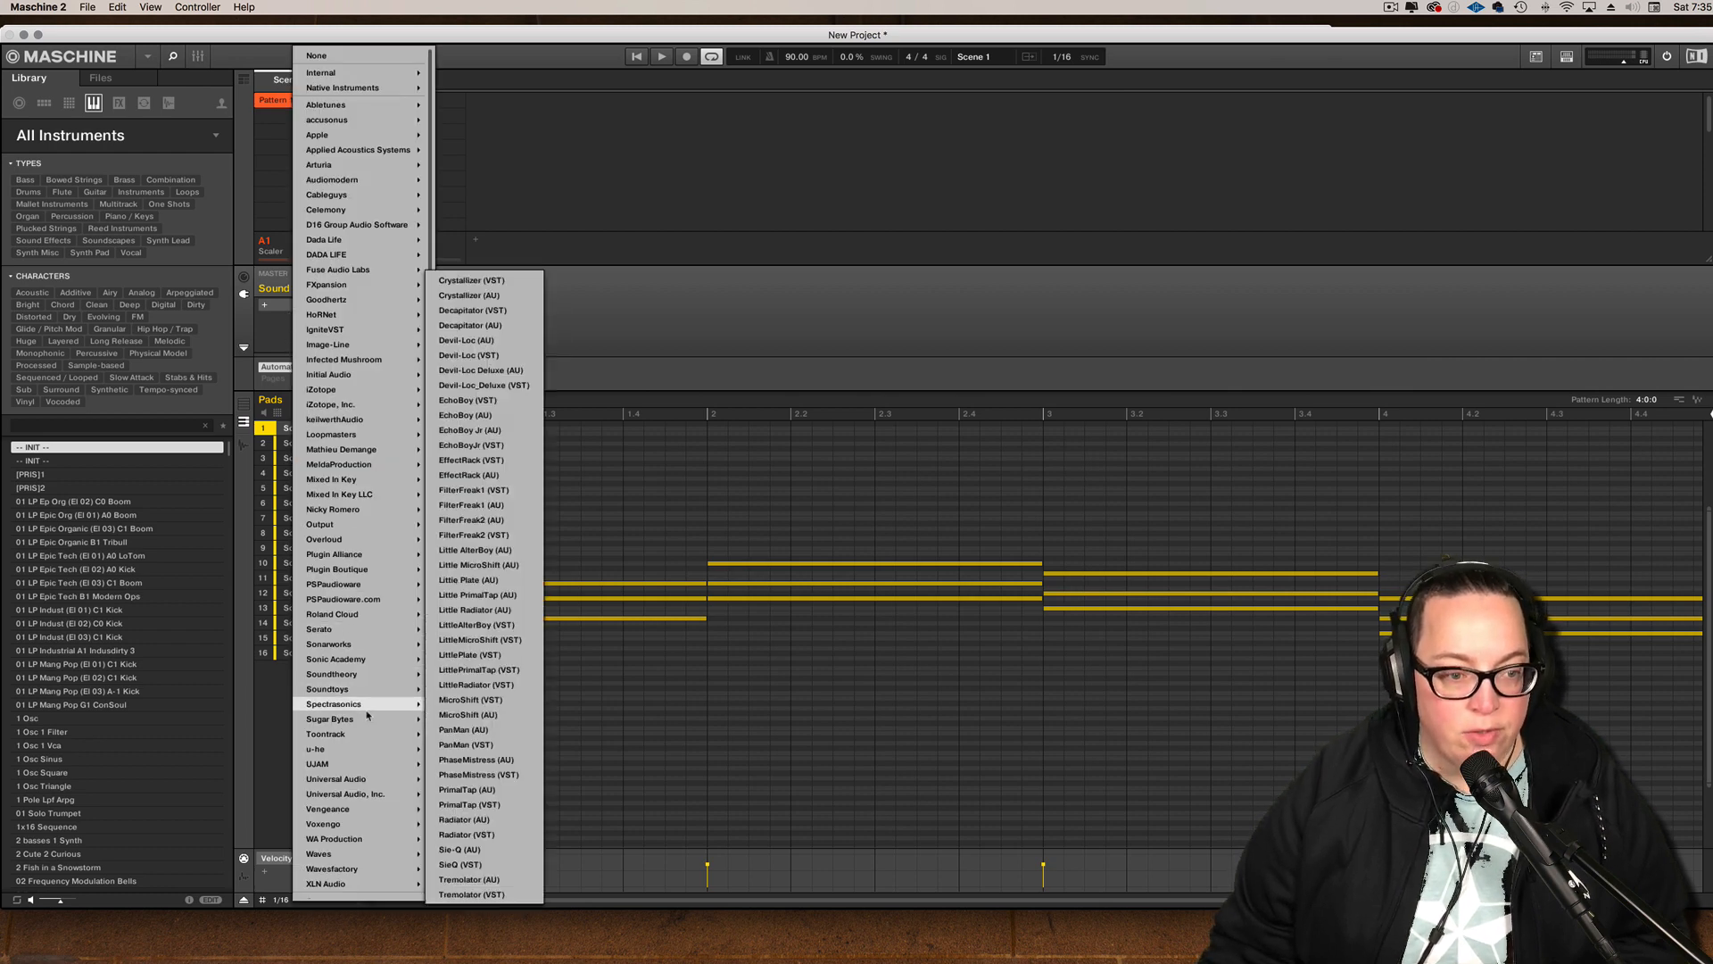
mouse_move(366, 706)
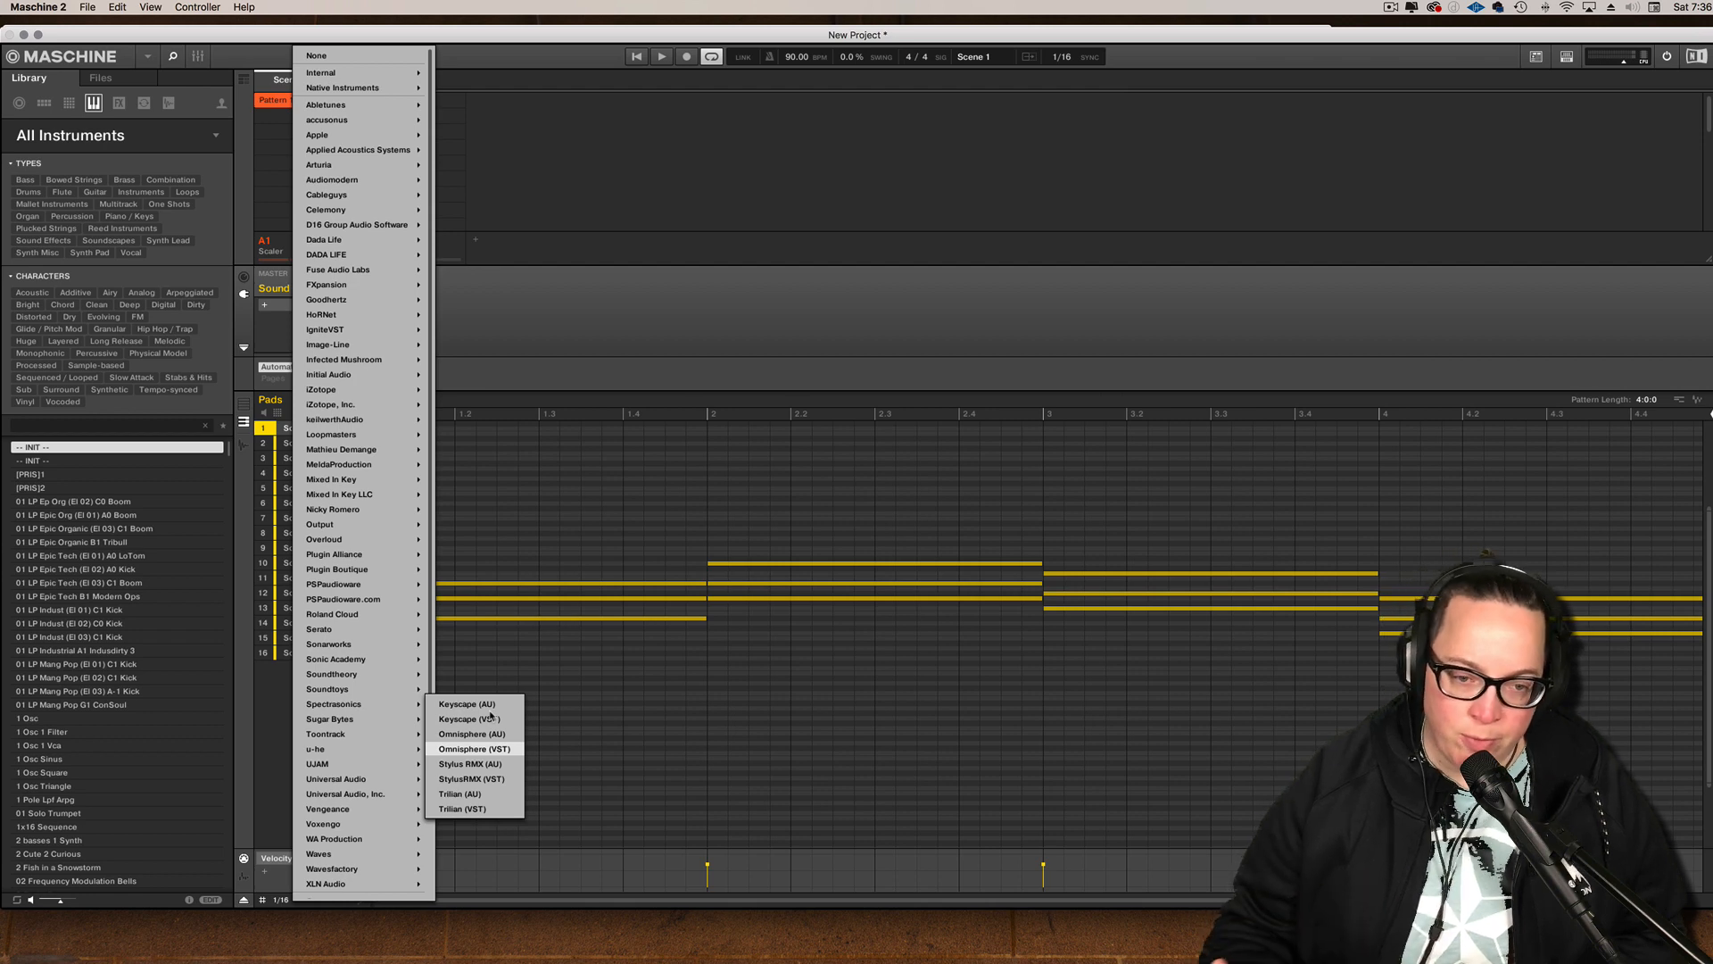
key("Return")
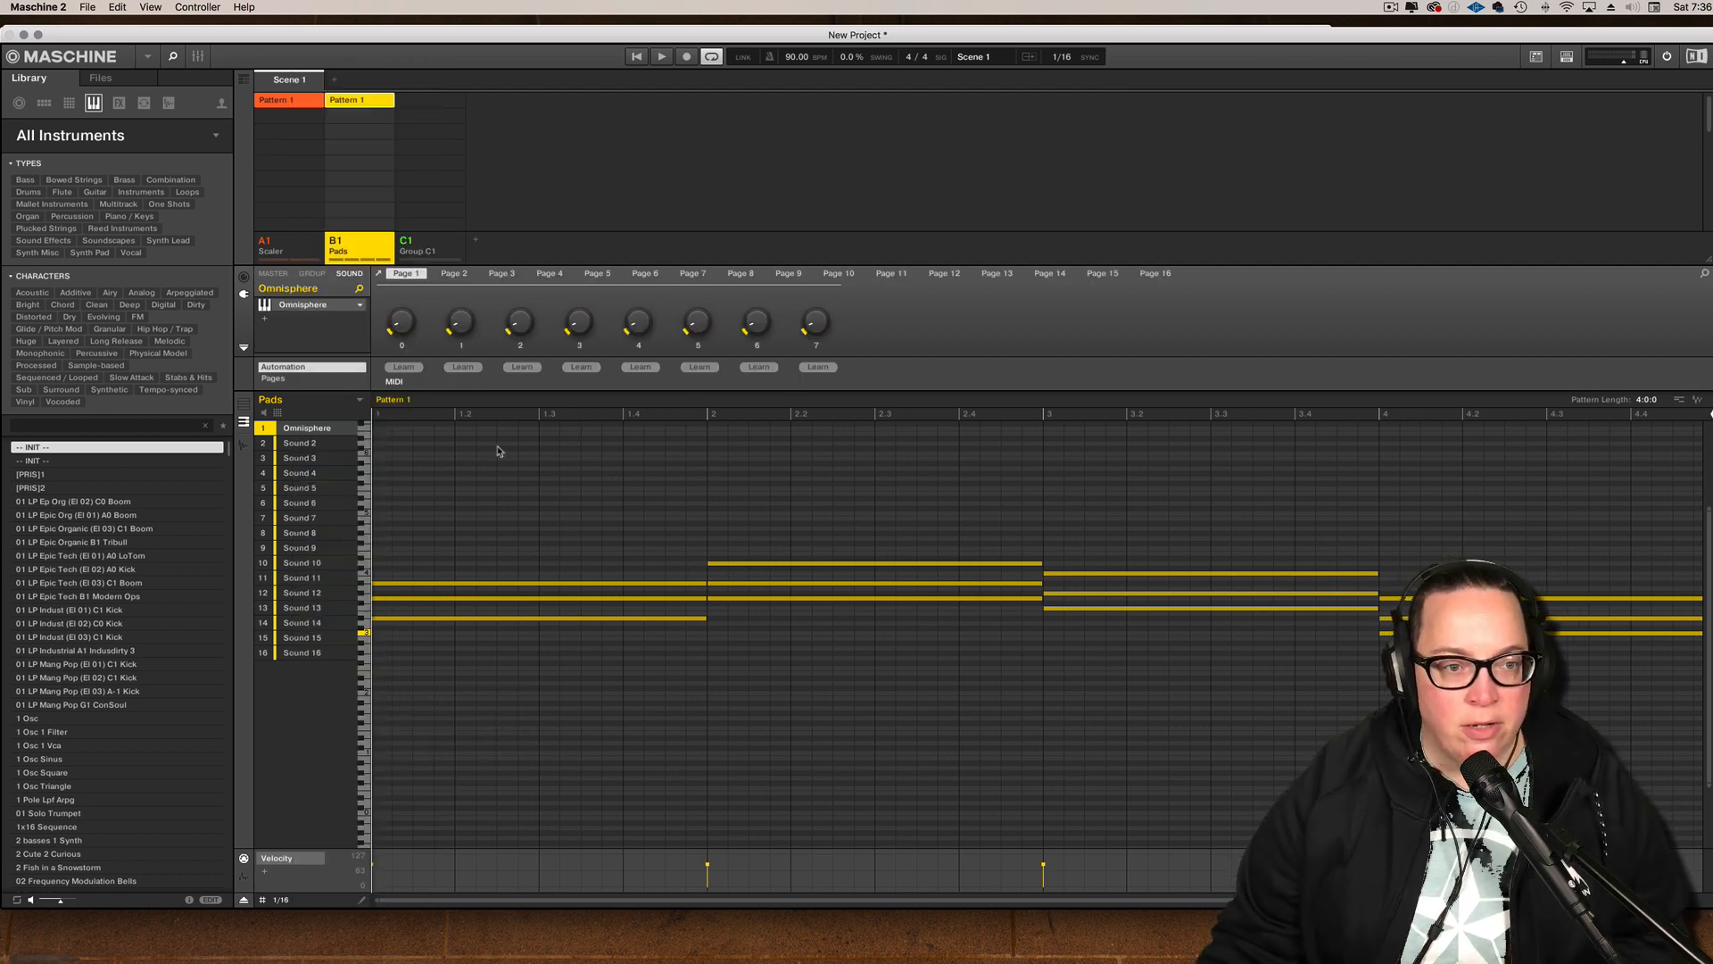
- Open the Omnisphere interface and filter its patch list by the Pads + Strings category
left_click(311, 309)
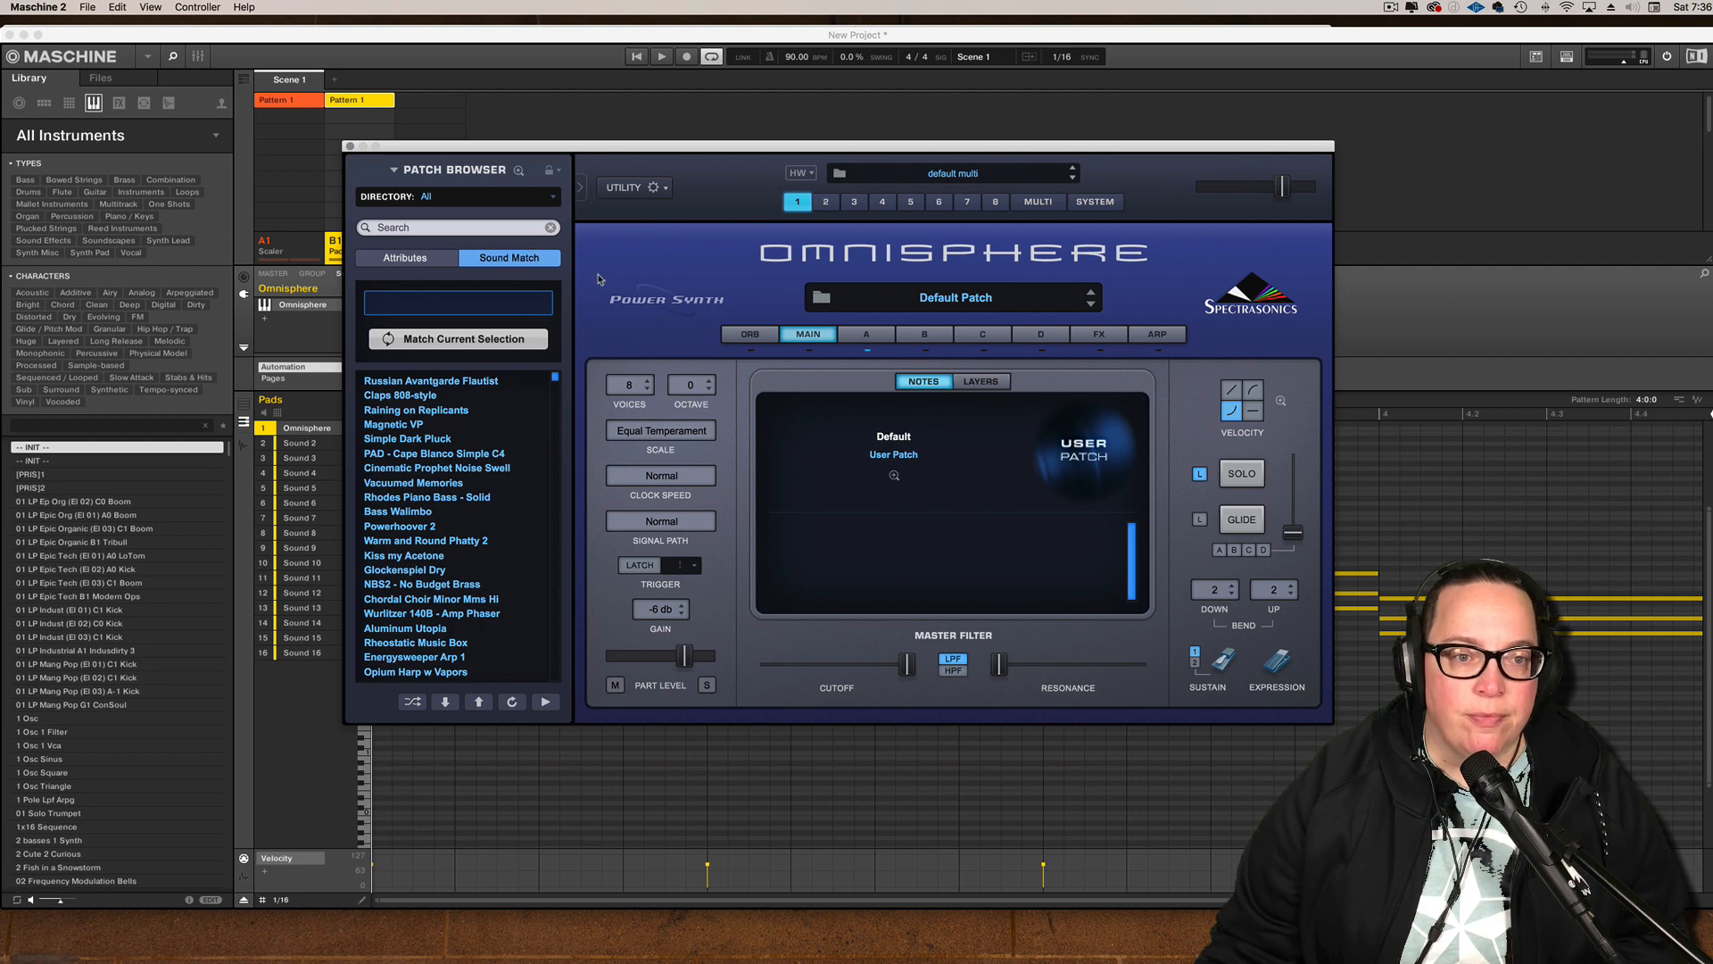
left_click(368, 246)
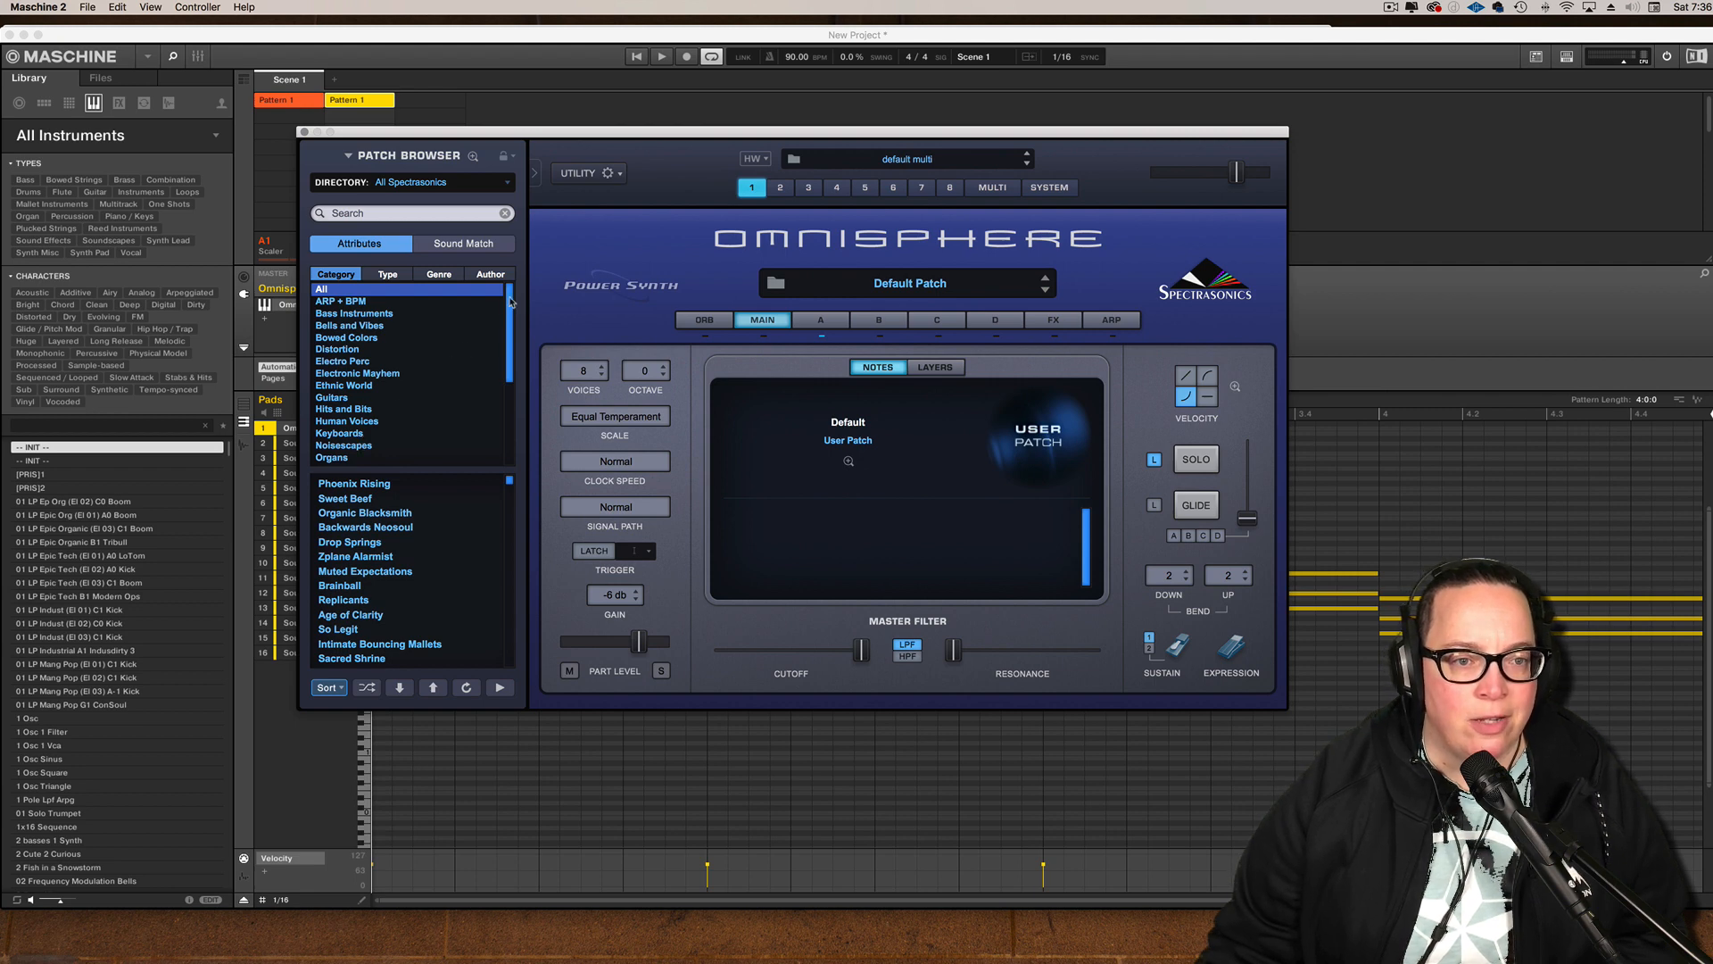
left_click_drag(510, 301, 500, 359)
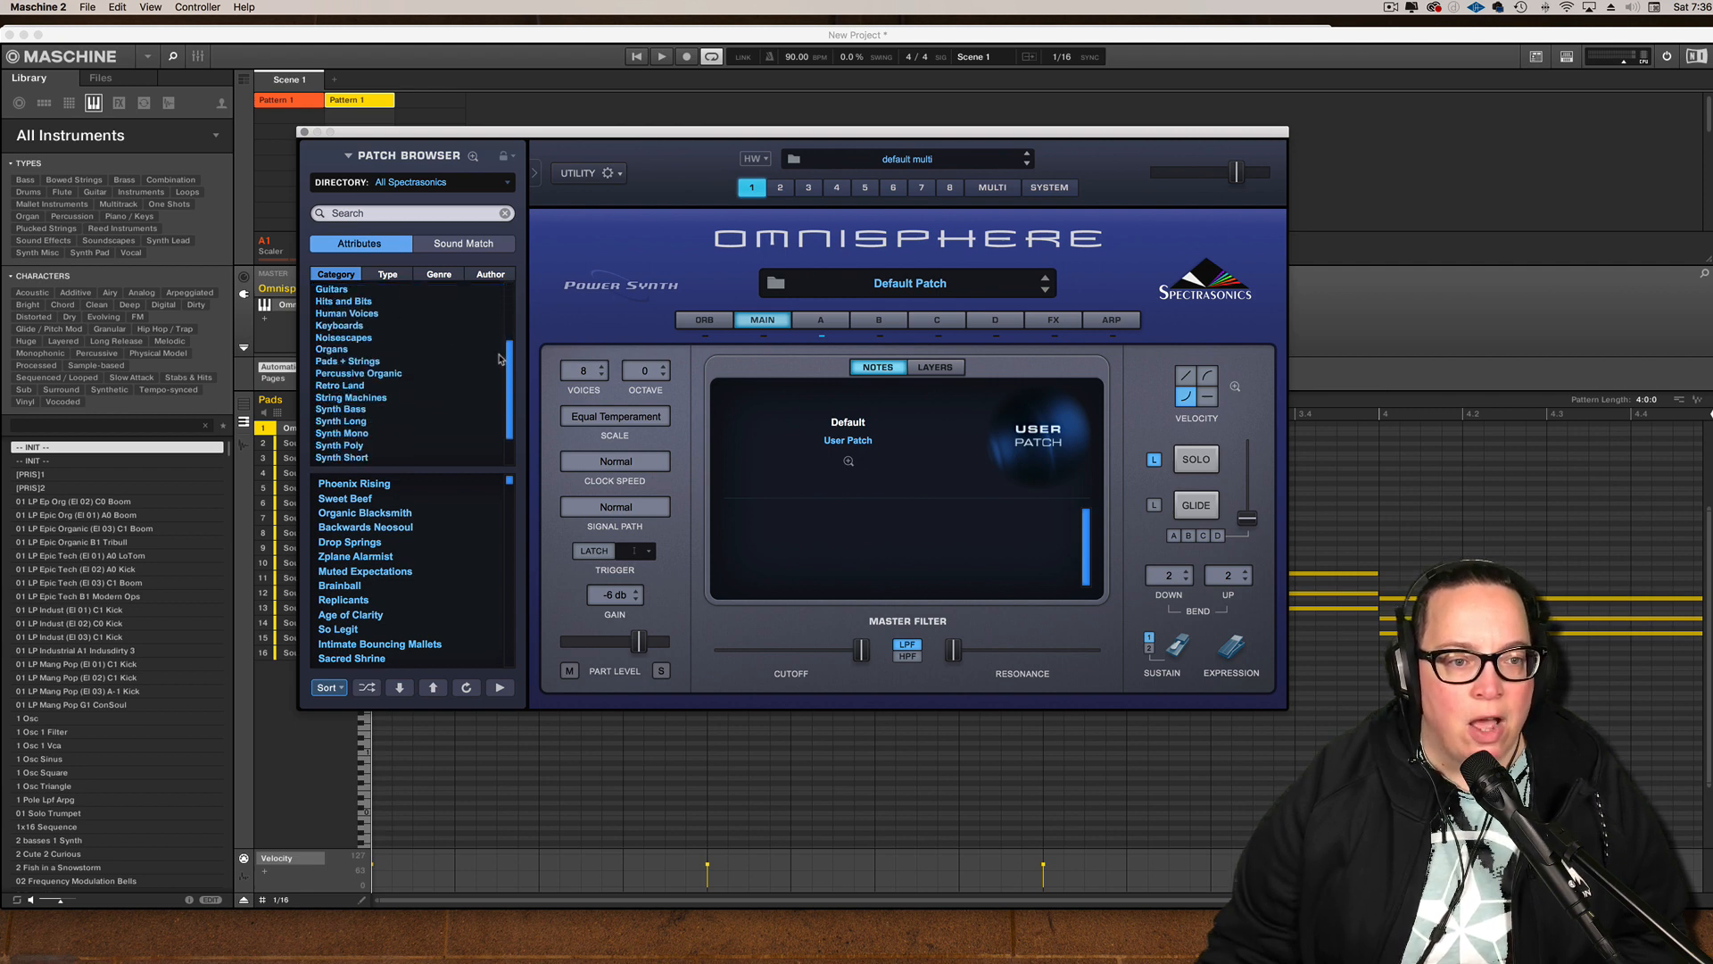
left_click(373, 362)
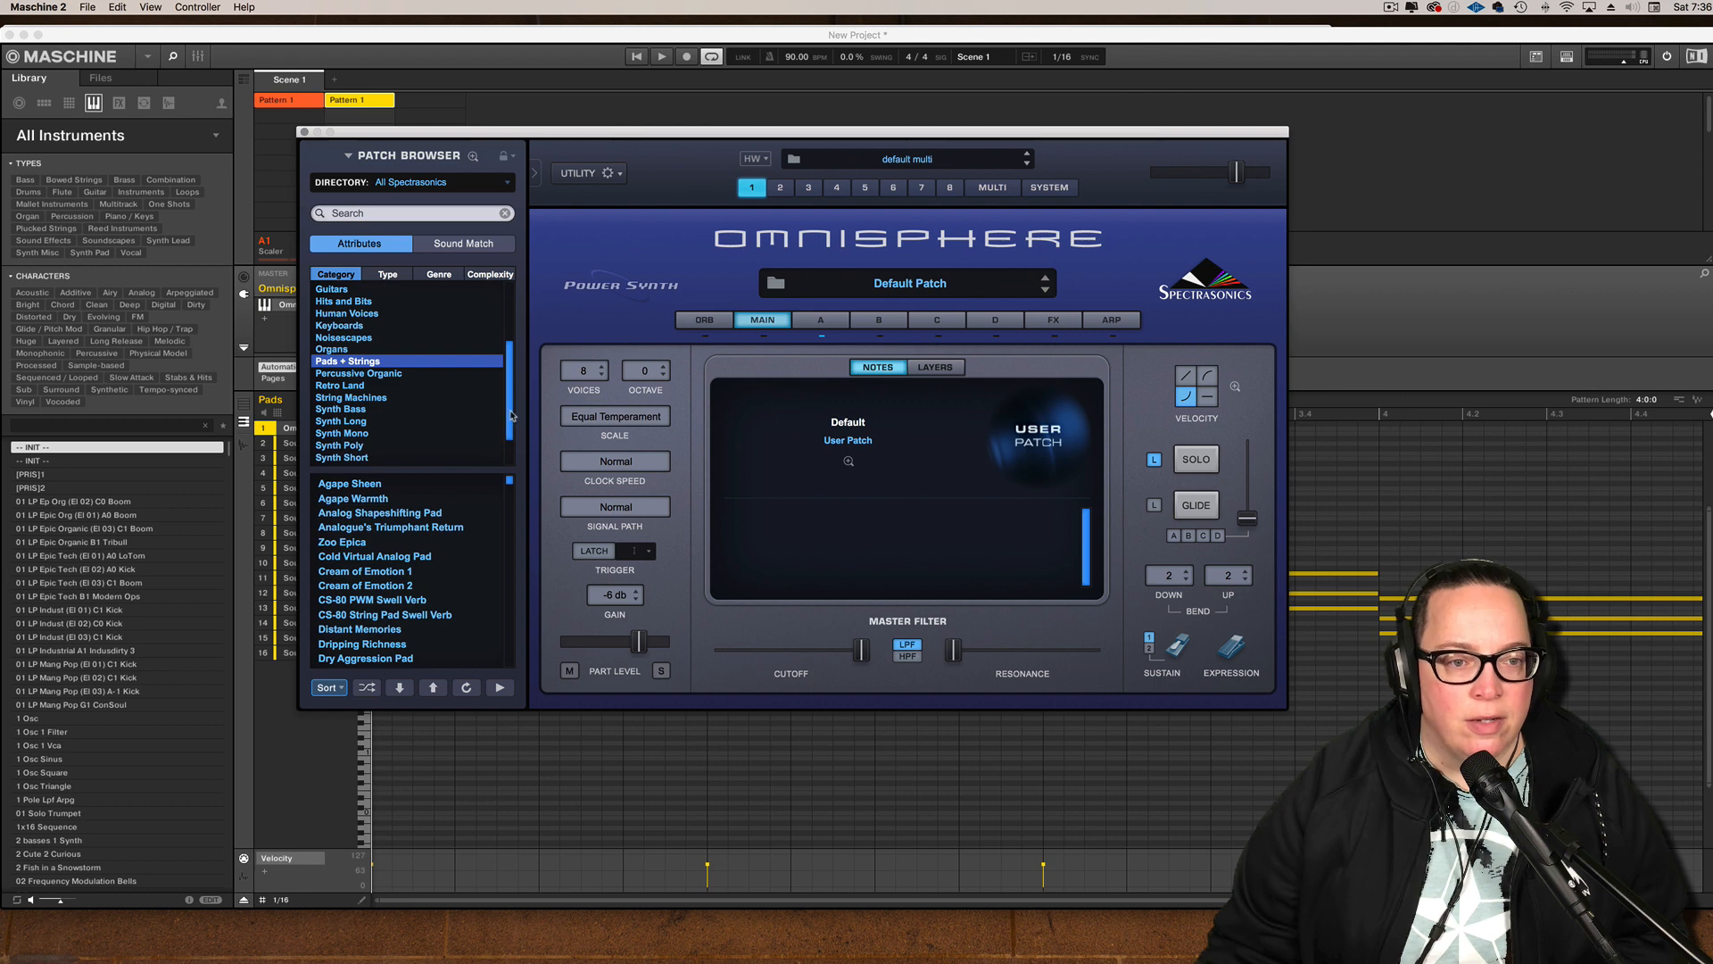
- Filter the Omnisphere patches by the Trons and Optical category and load the Radio Chamber Strings patch
left_click_drag(512, 416, 493, 479)
left_click(318, 459)
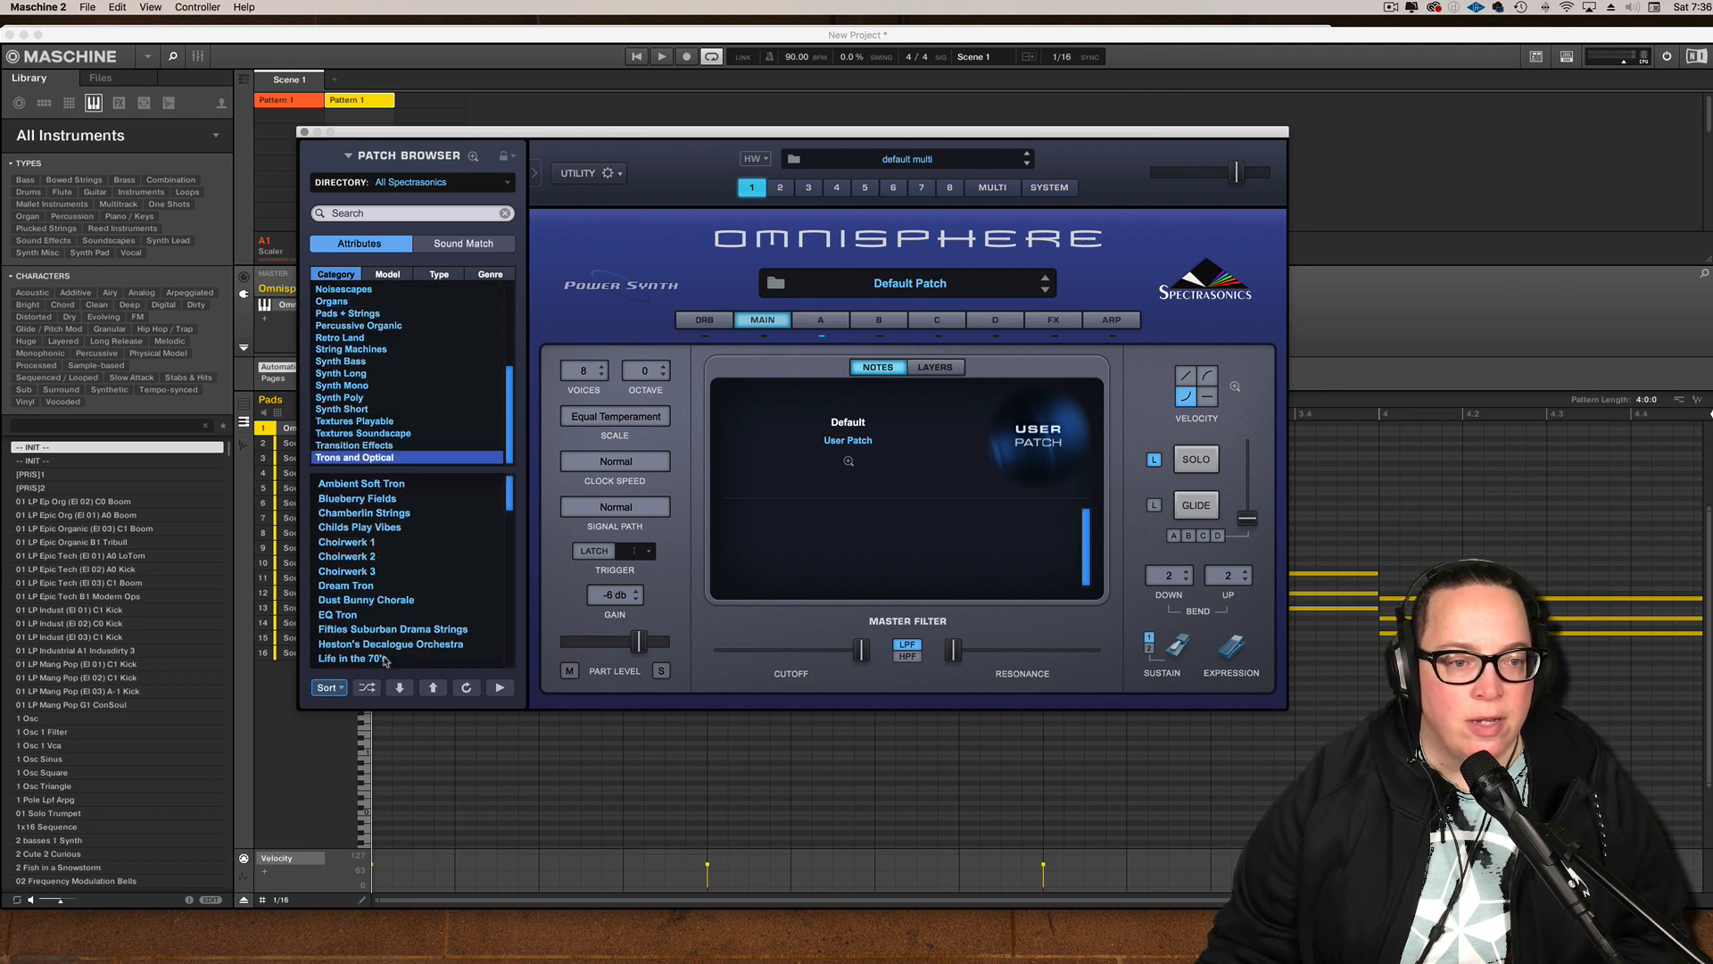
left_click(502, 501)
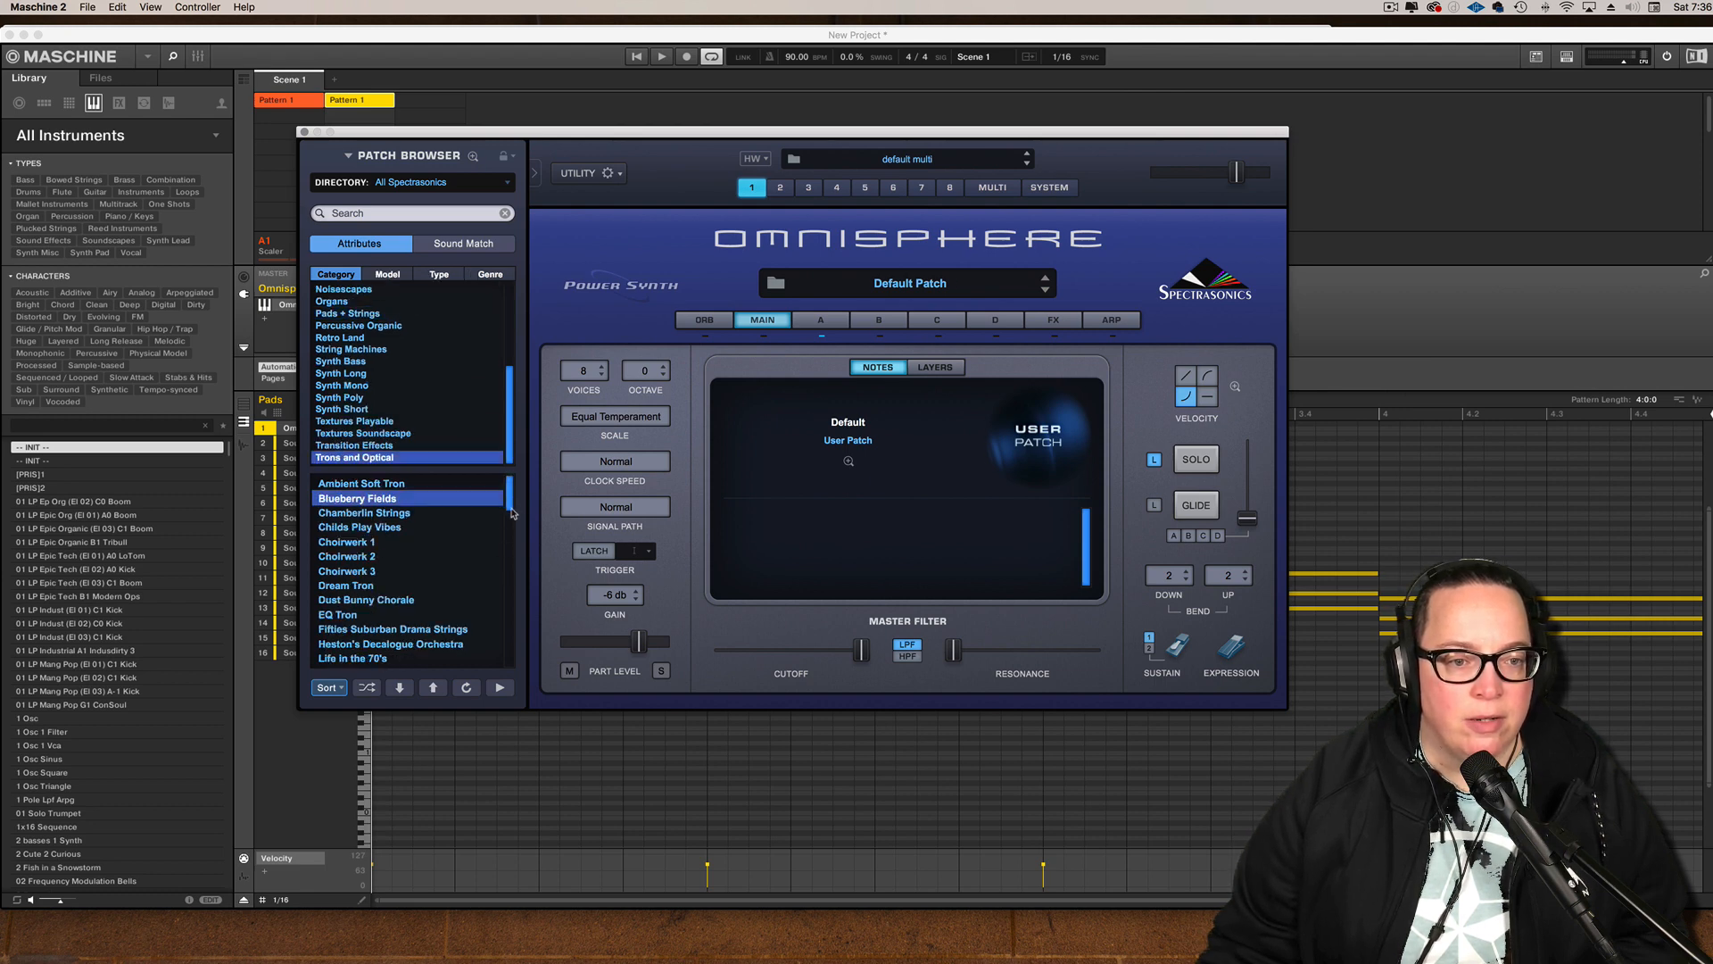
scroll(514, 514, "down", 5)
scroll(452, 567, "down", 5)
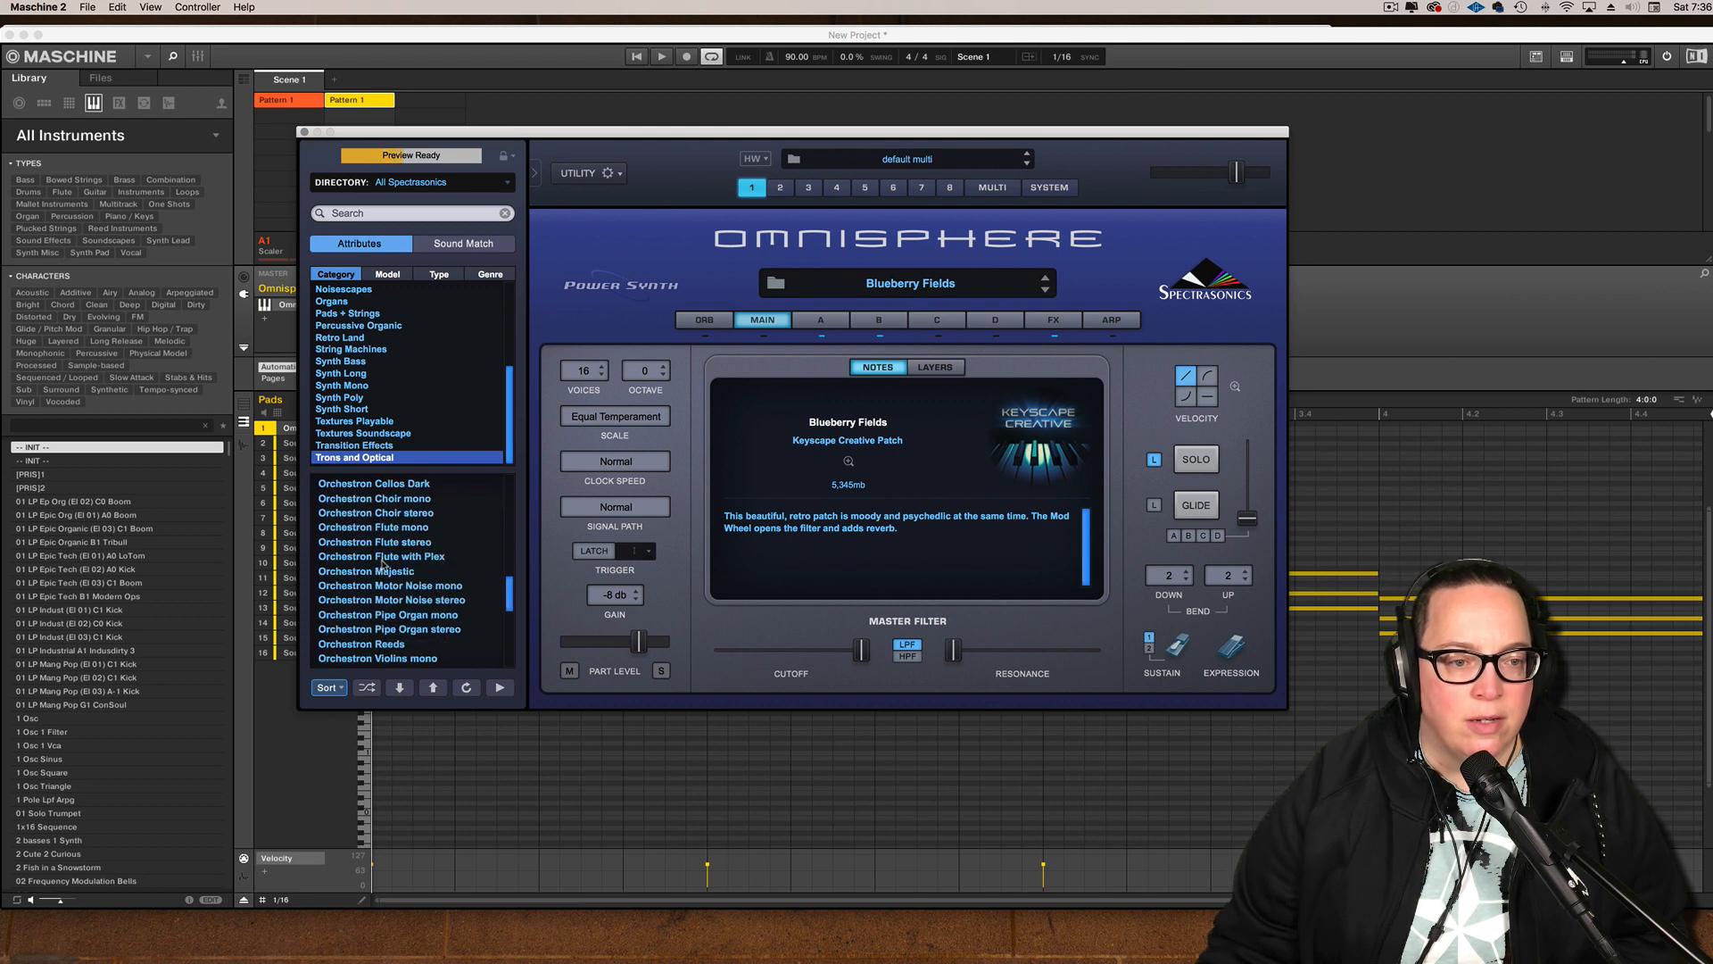
scroll(370, 635, "down", 2)
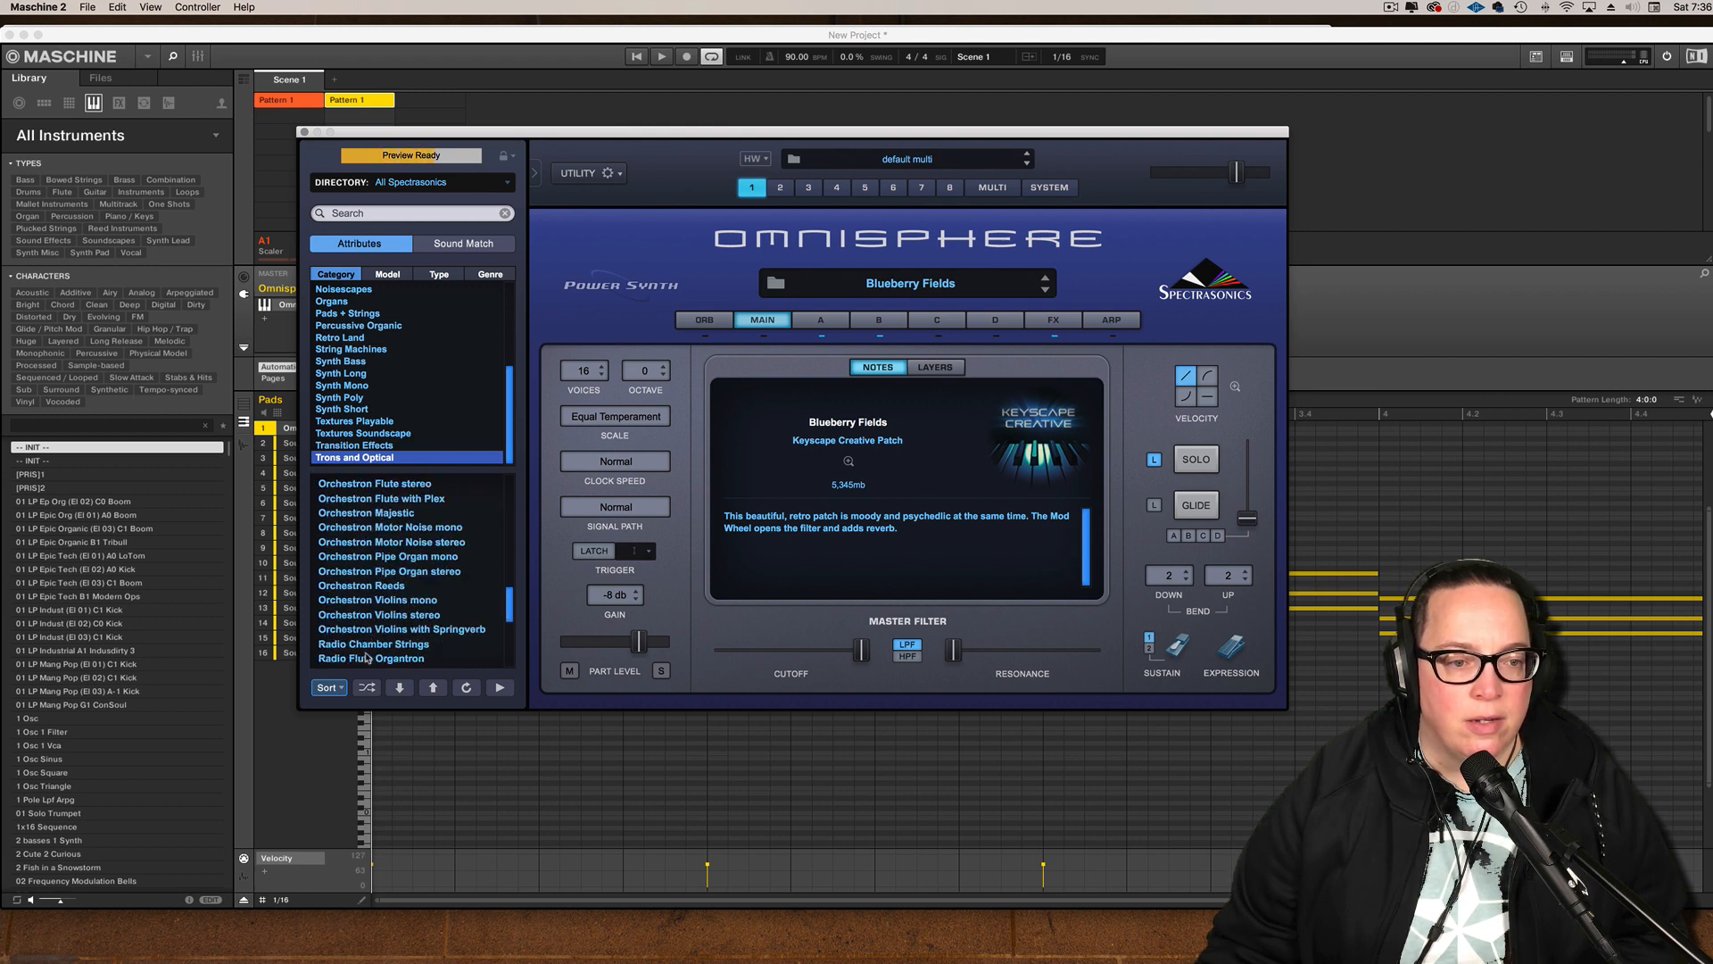
left_click(371, 646)
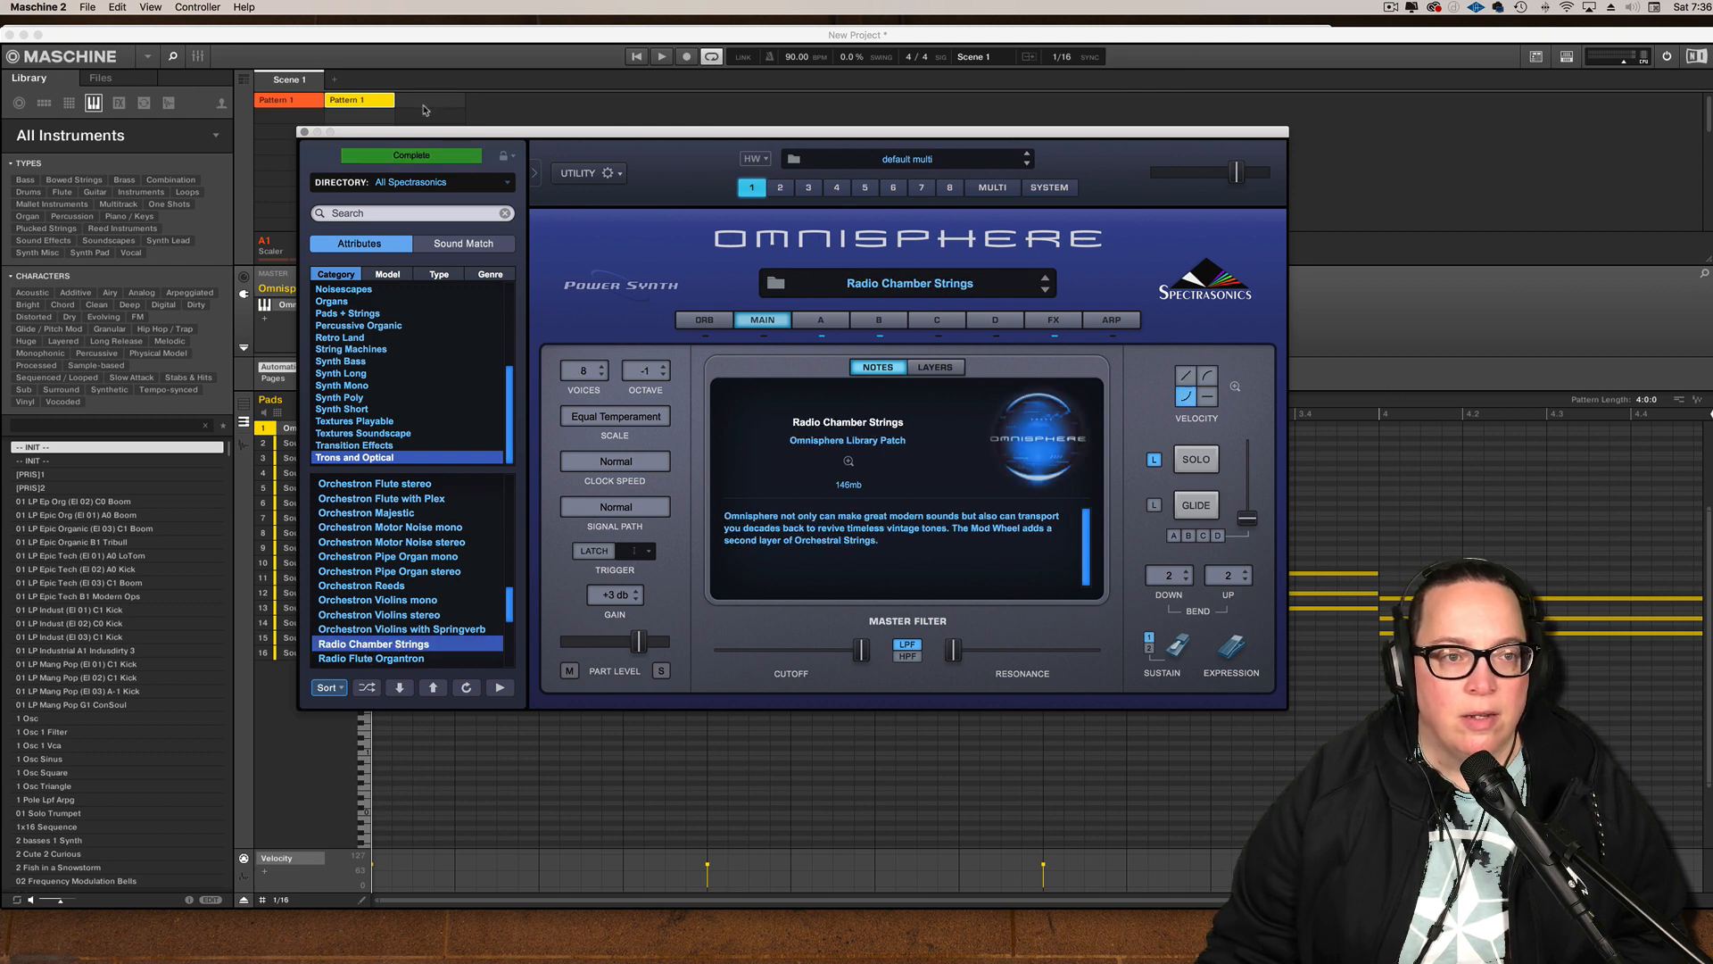
- Play back the Pads chord pattern with the strings patch, close the Omnisphere window and stop playback
key("space")
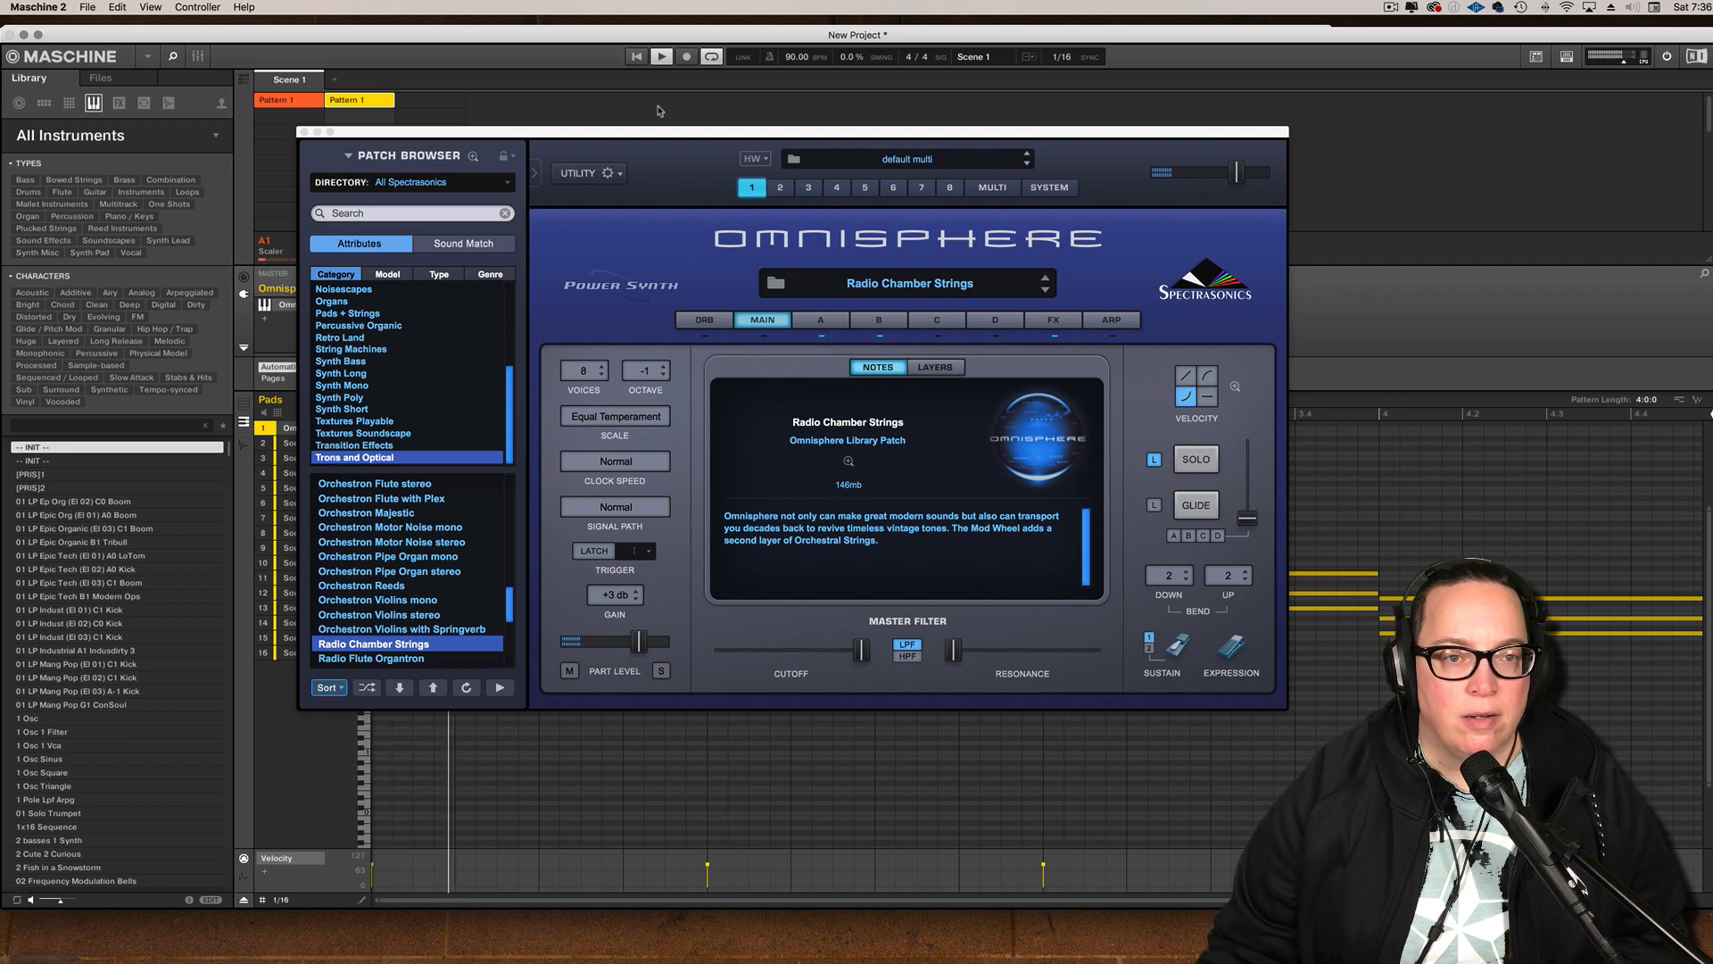
left_click_drag(669, 136, 960, 229)
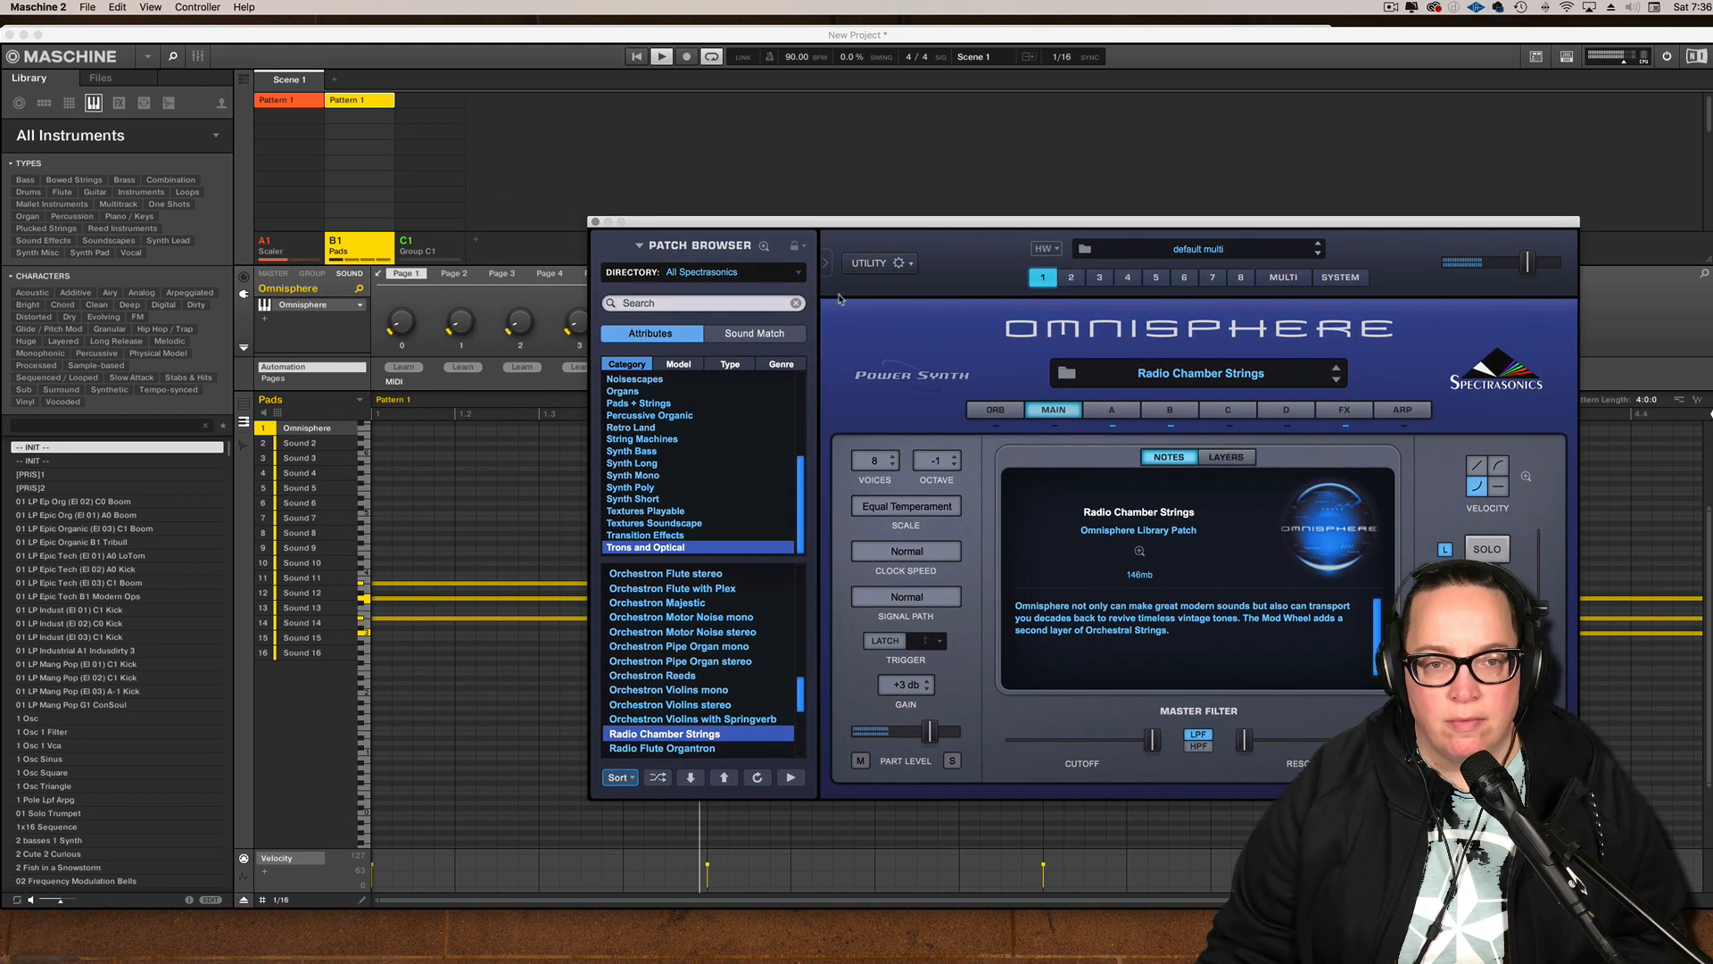
left_click(595, 222)
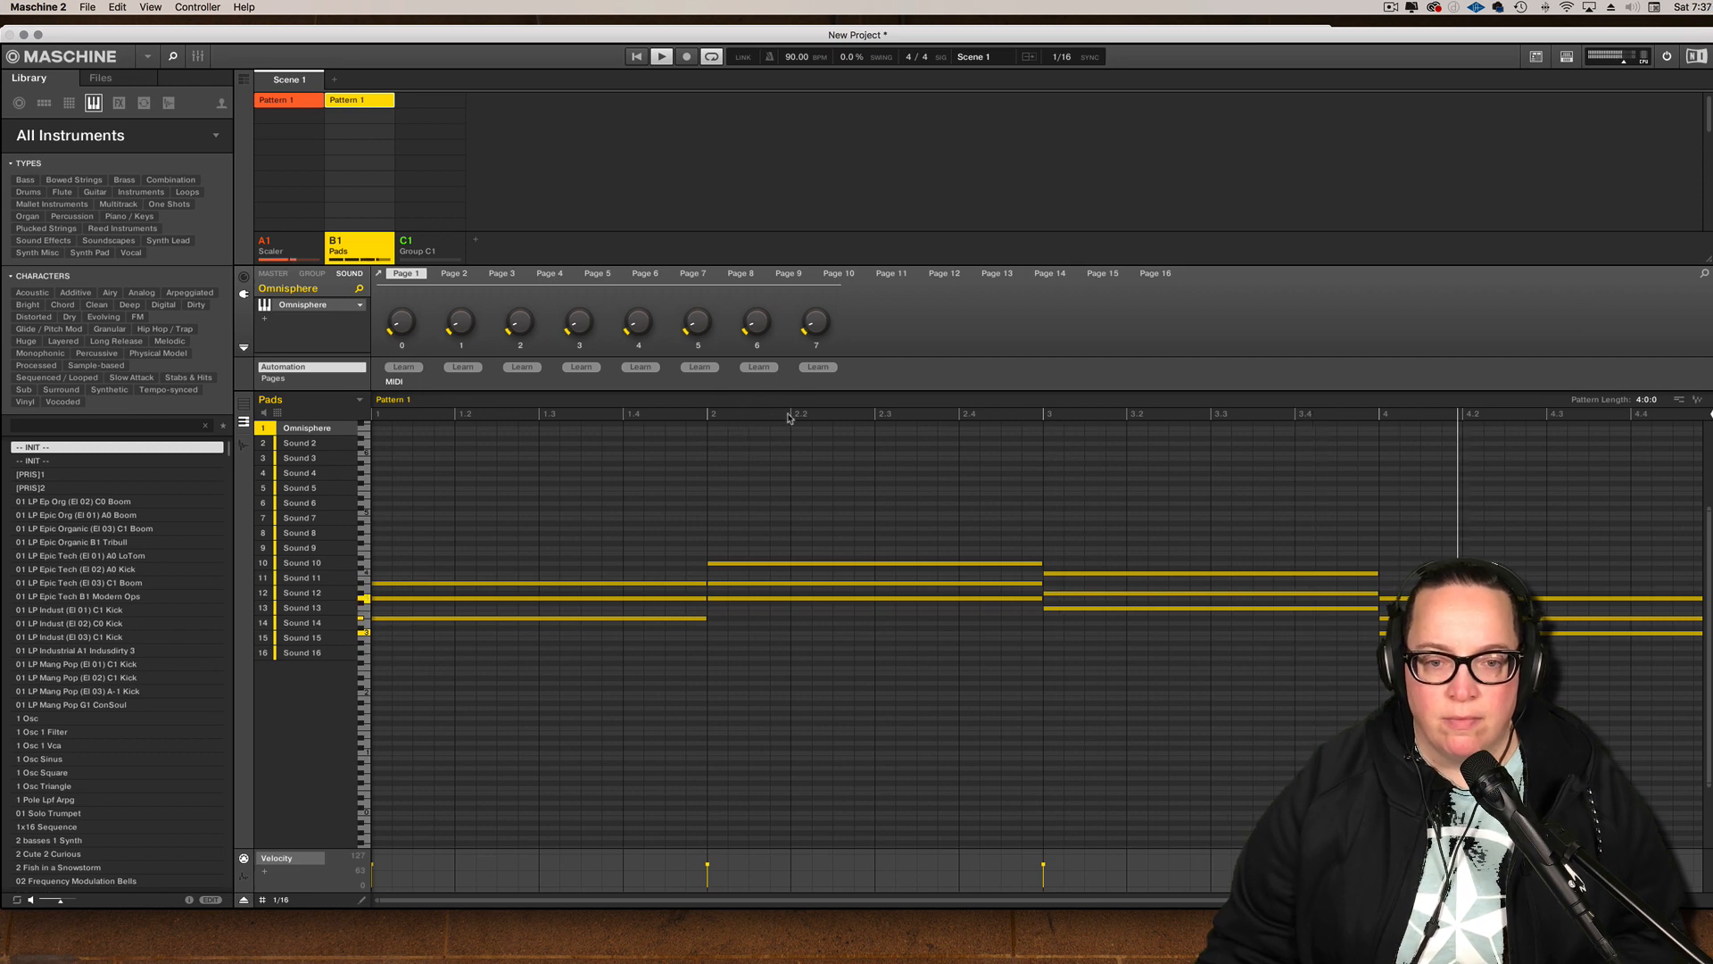
key("space")
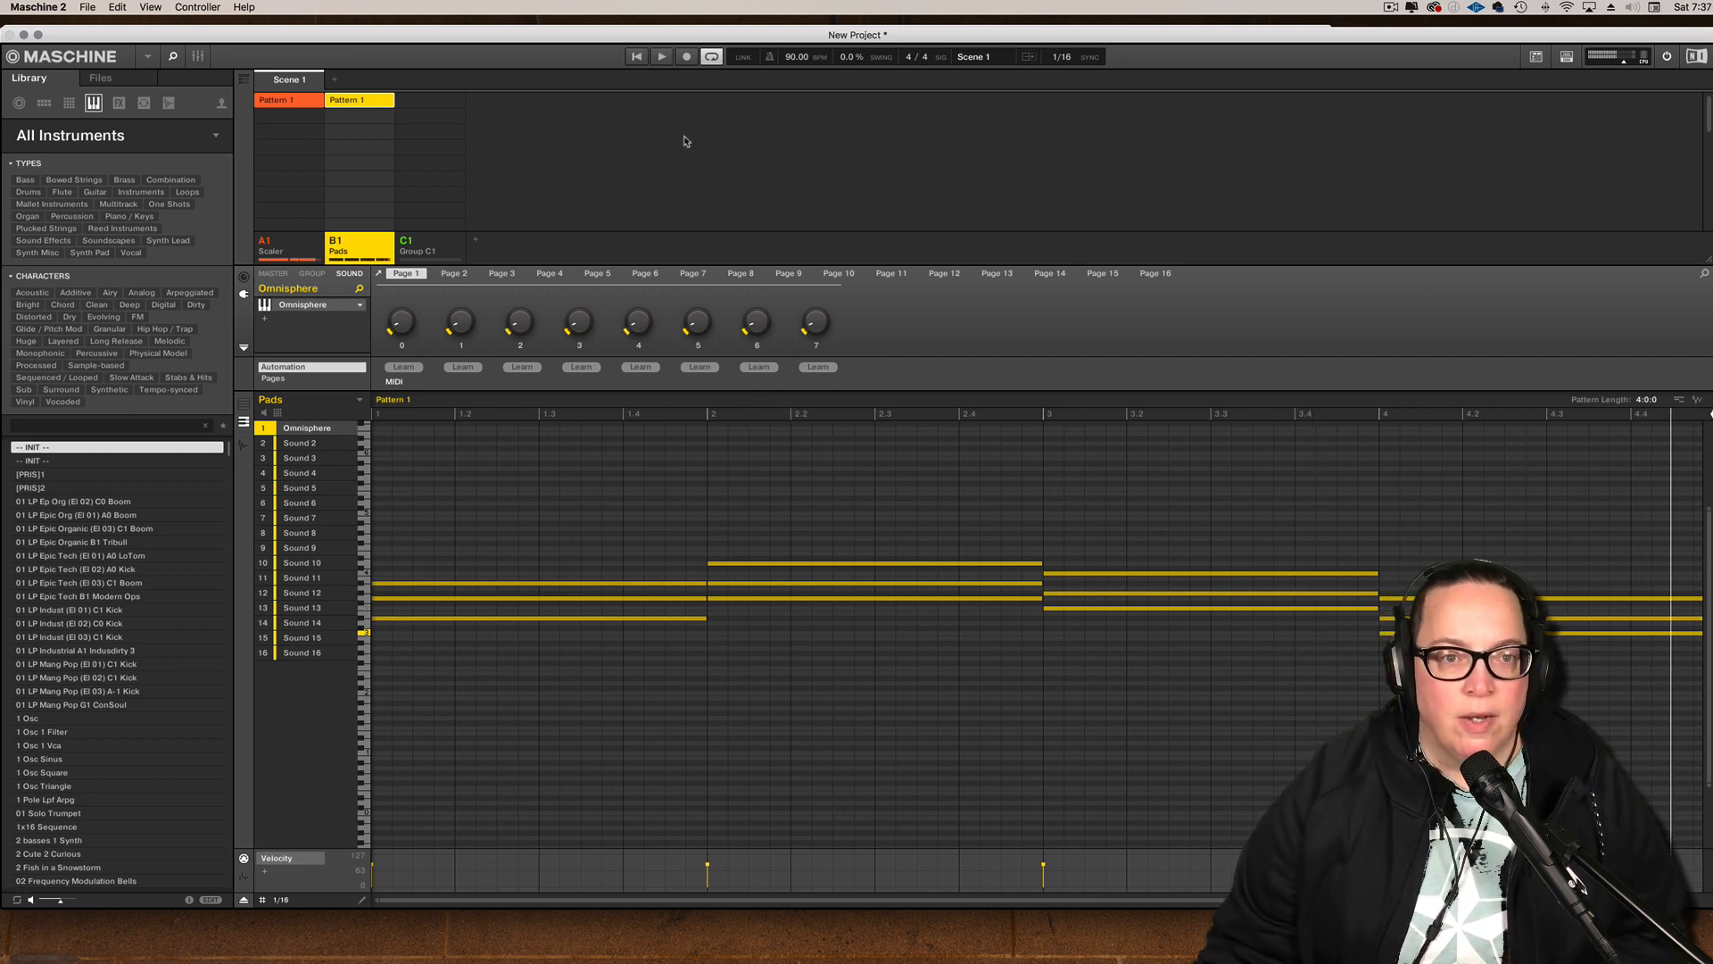
- Rename the Pads group as Pads Eb major
double_click(346, 253)
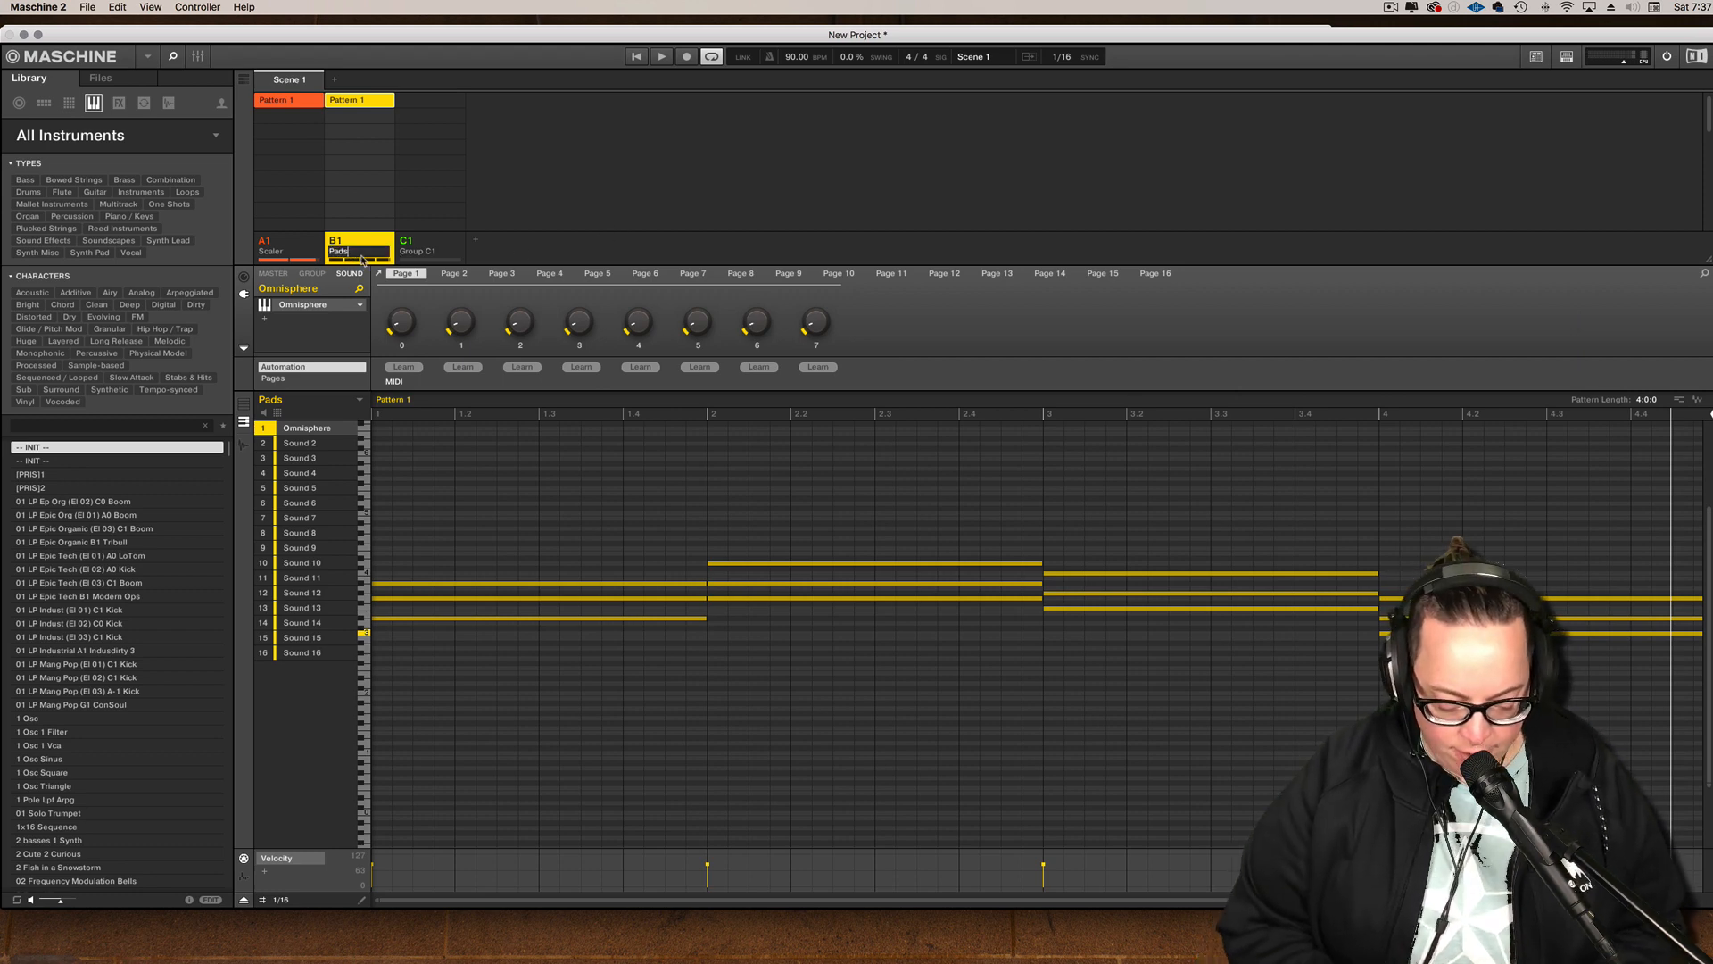
type("Eb")
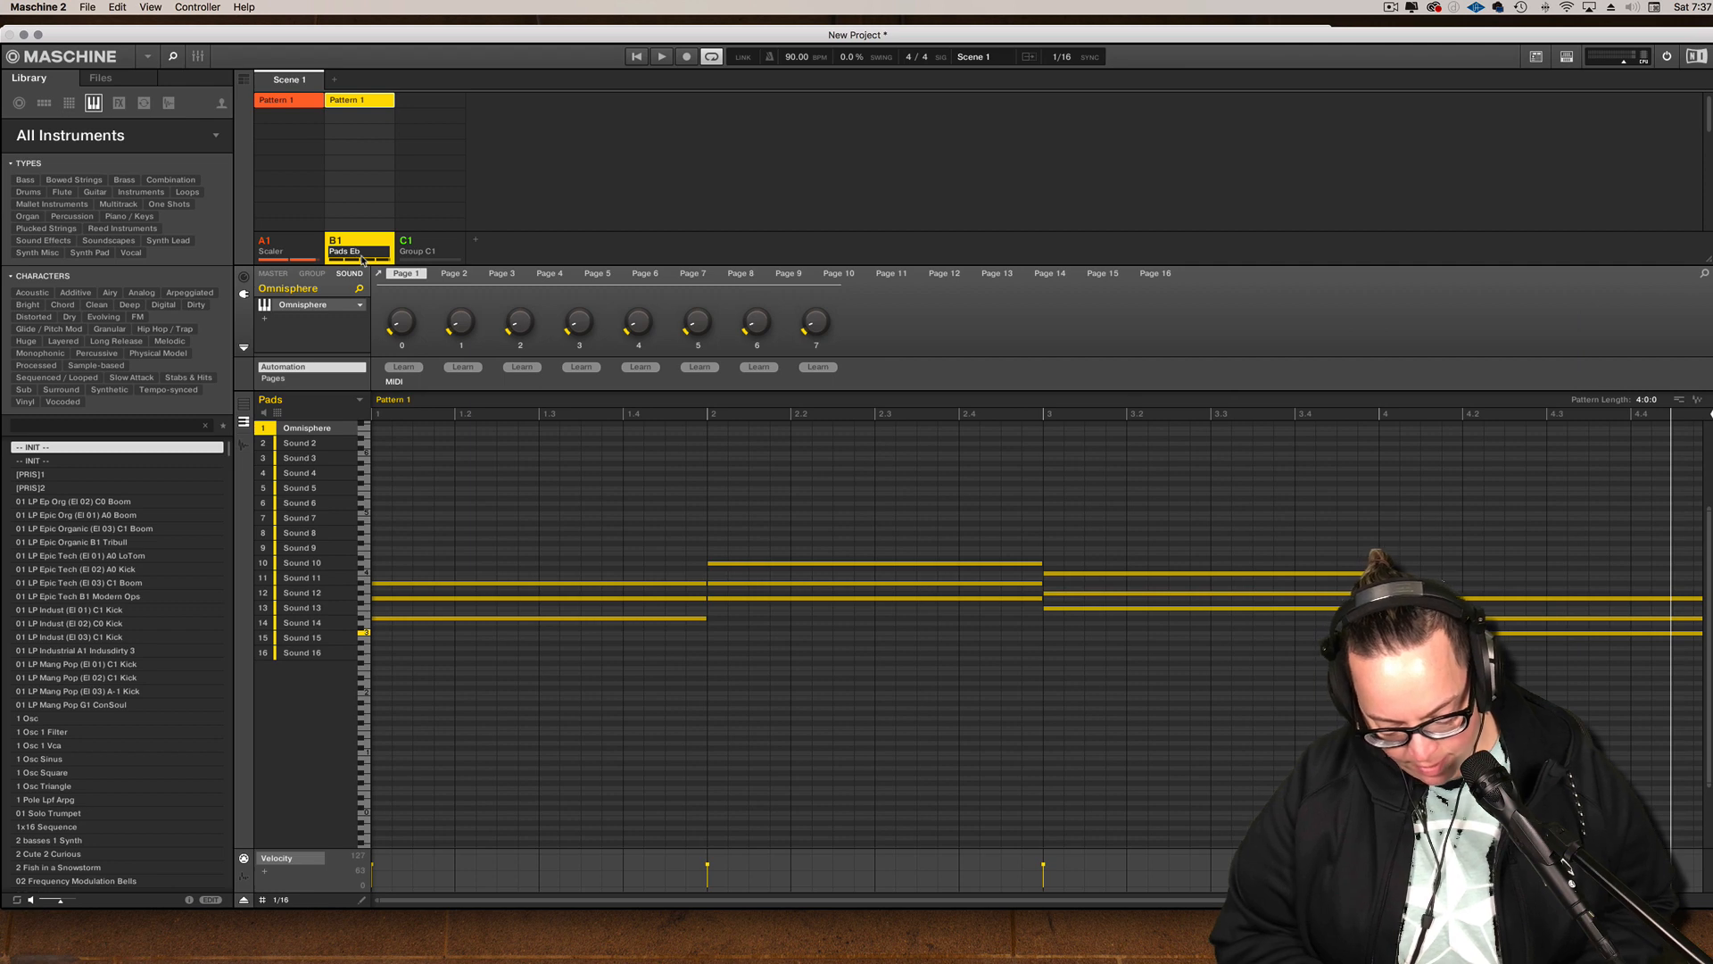
type(" mak")
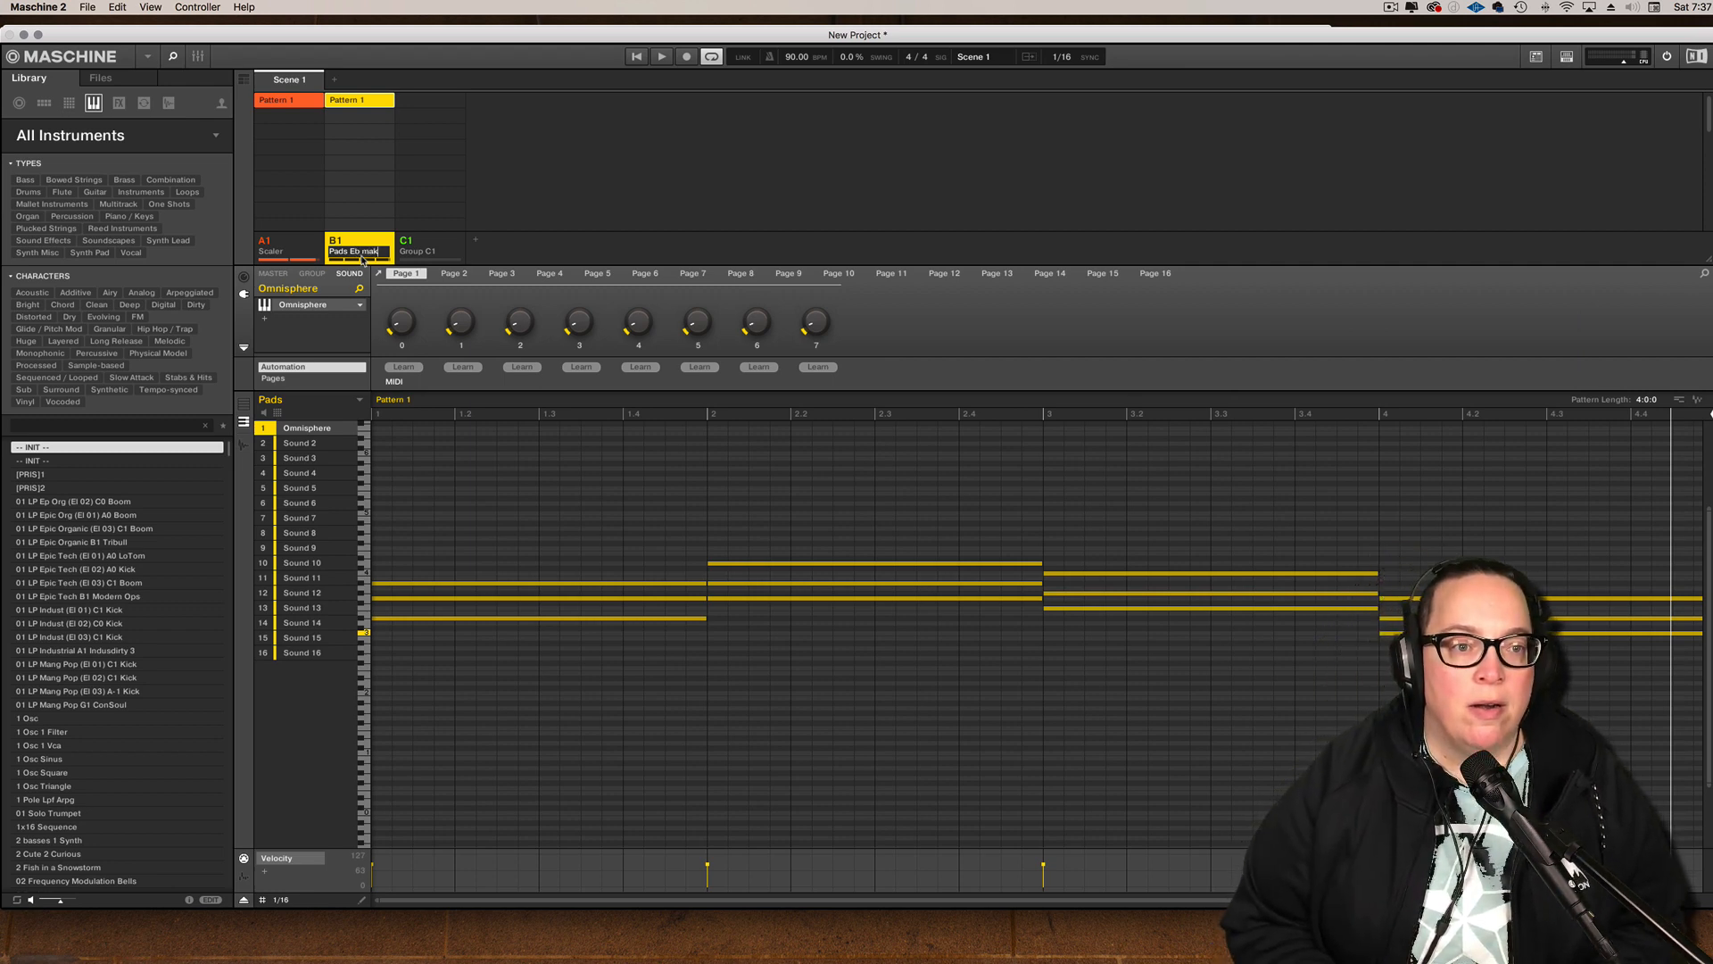
type("pr")
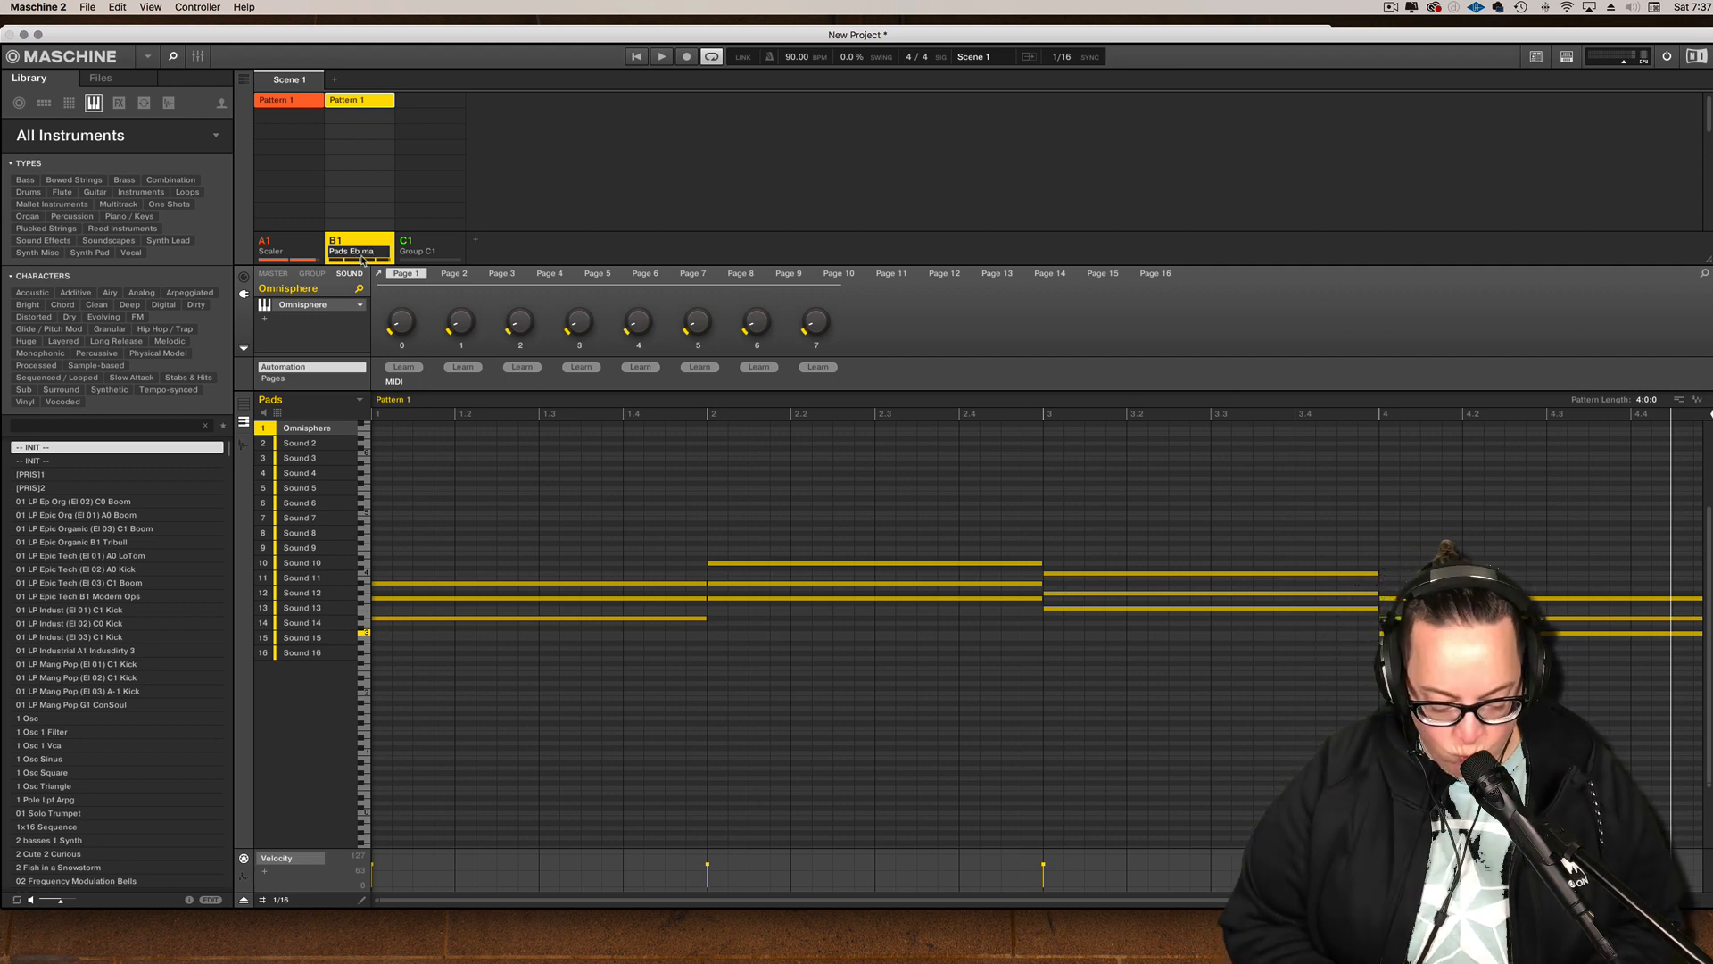
type("jor")
key("Return")
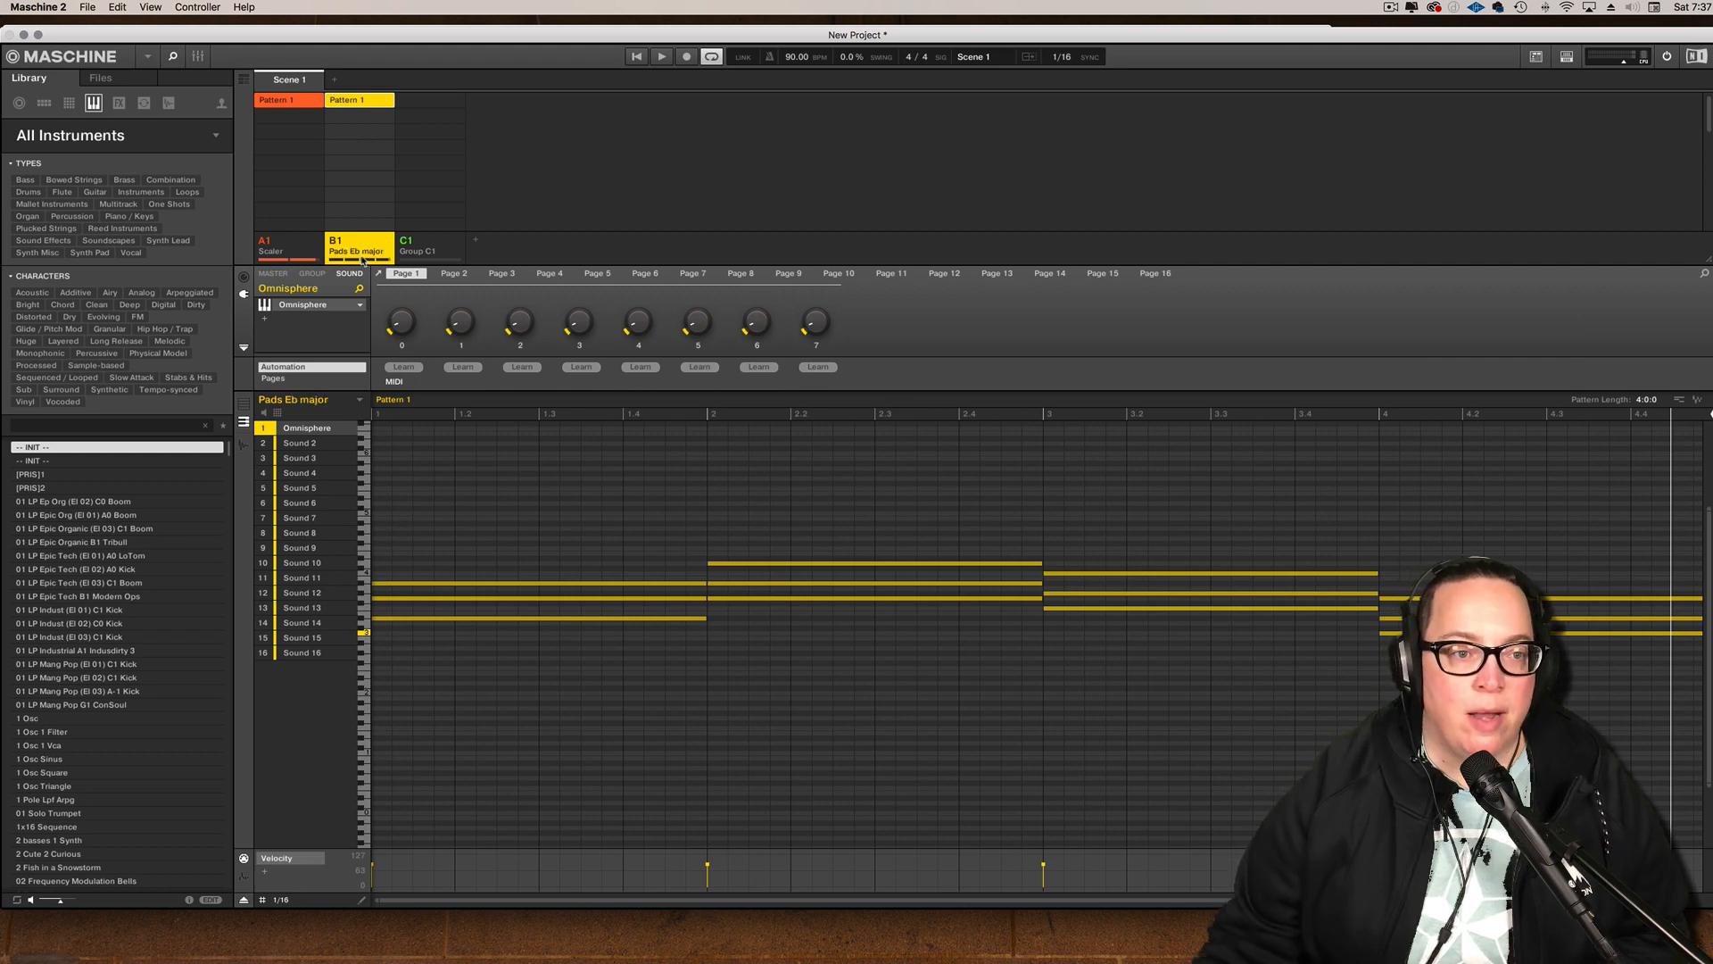
- Open Scaler on the first group to check the selected scale and chord sequence, and close its window
left_click(295, 249)
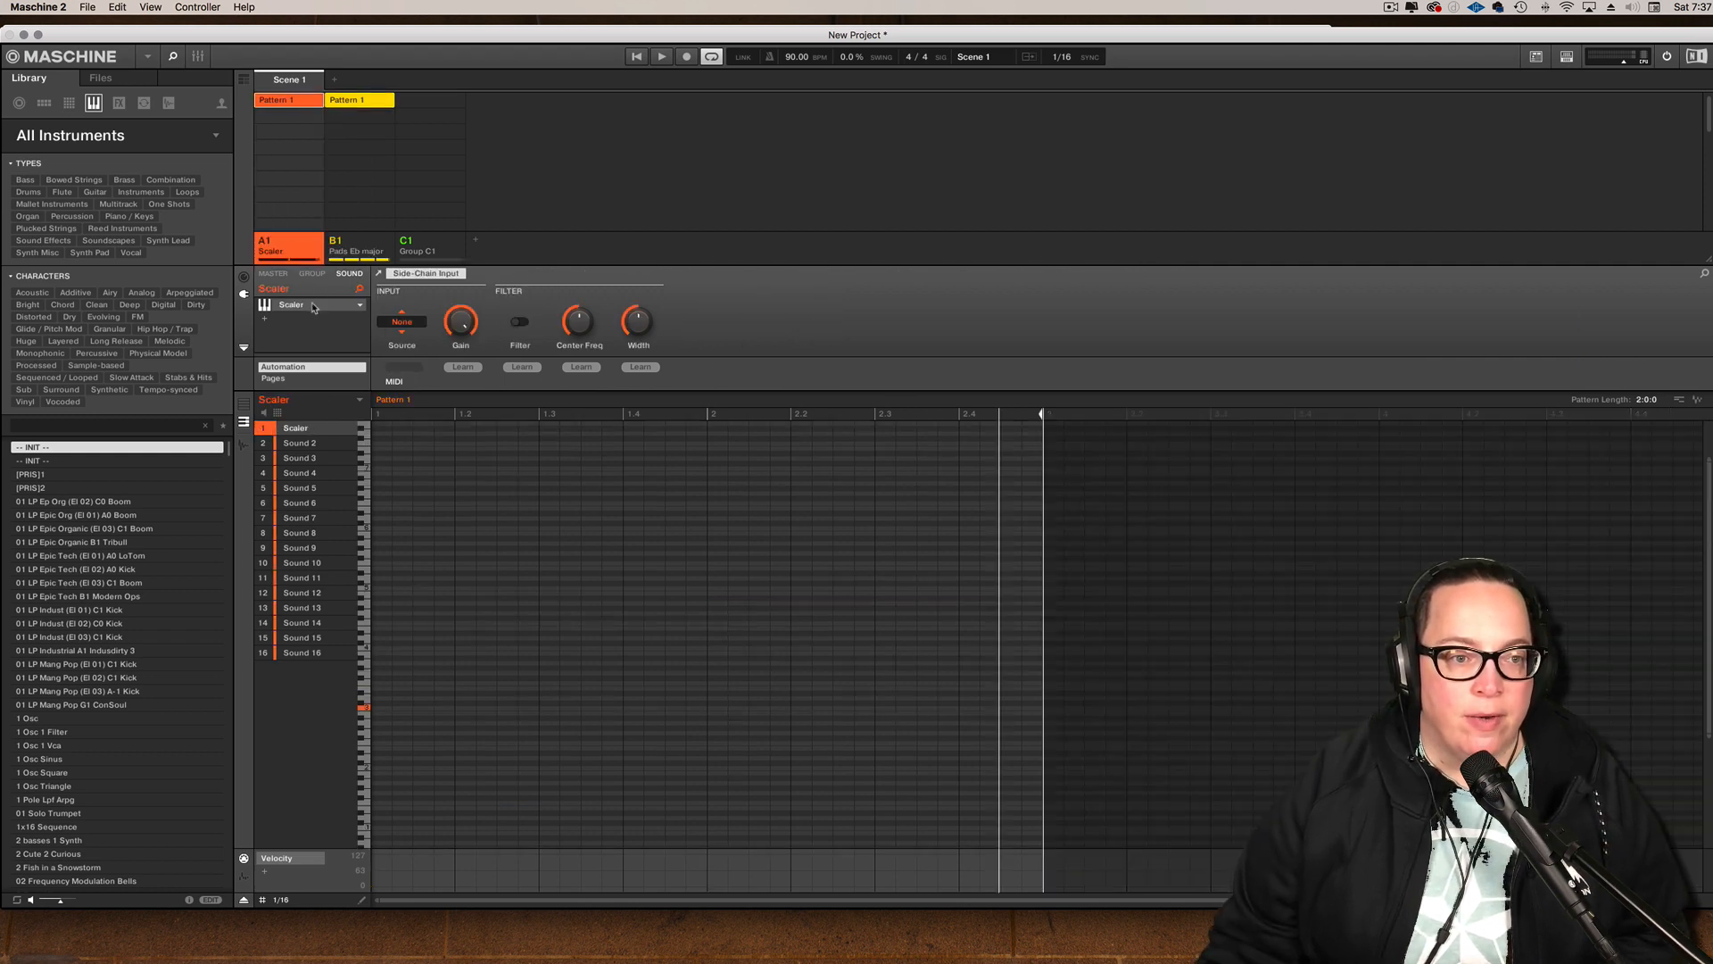
left_click(316, 306)
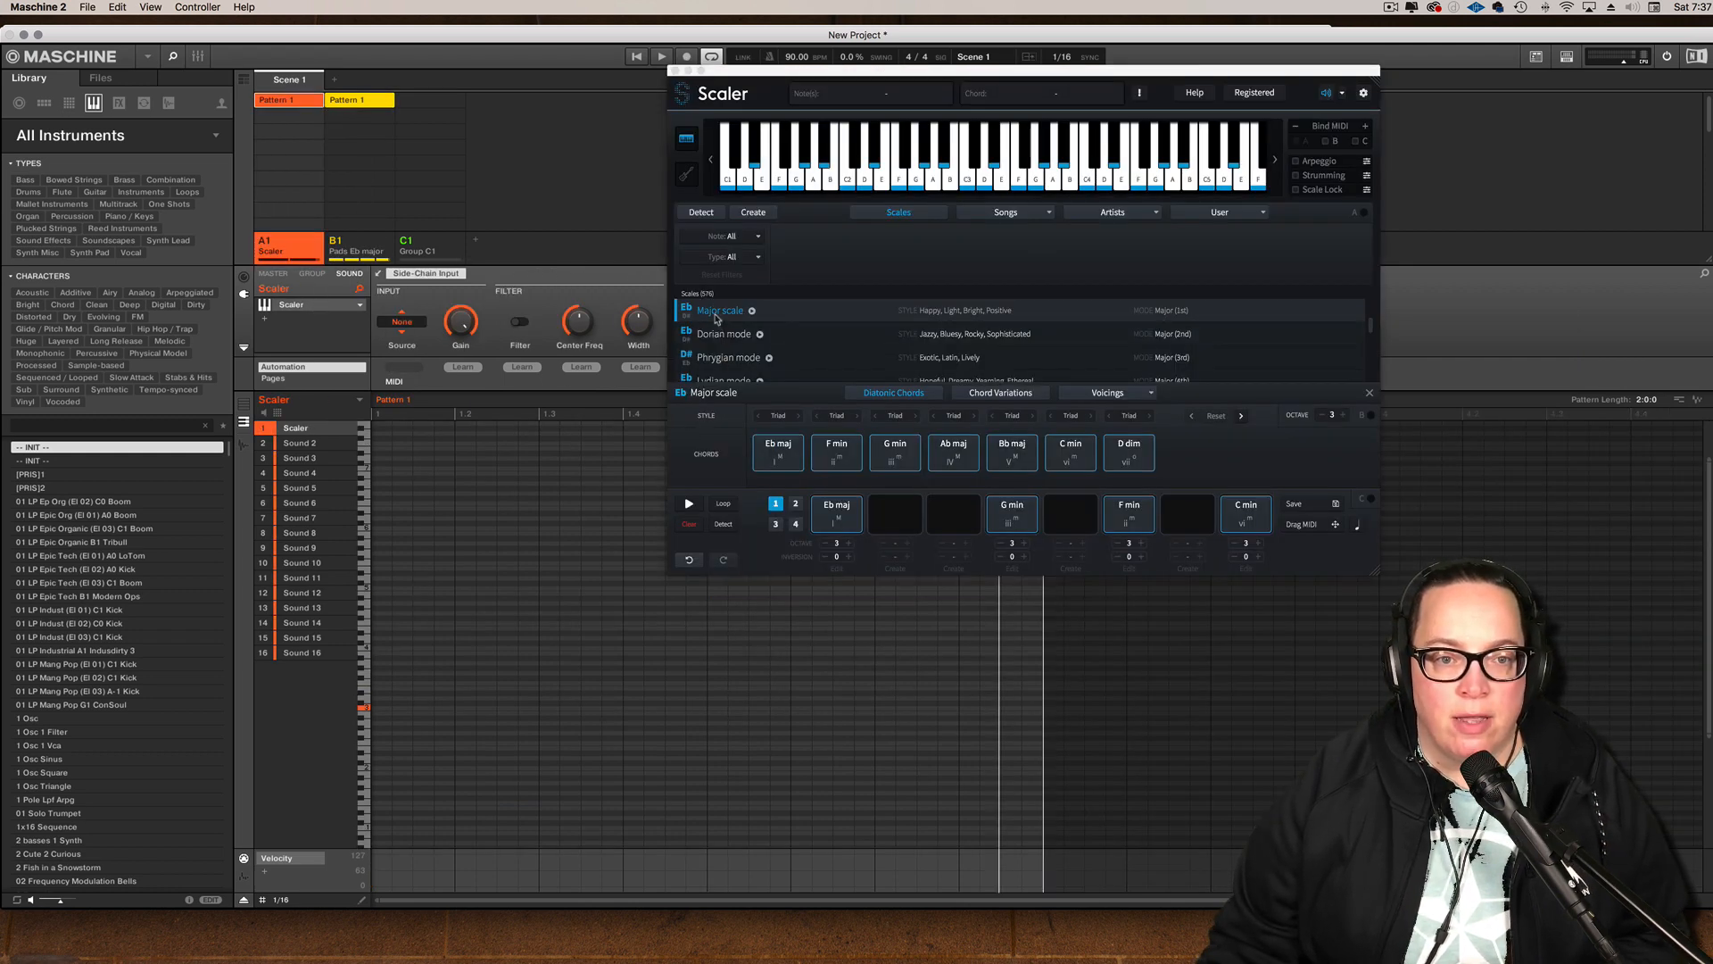
left_click(675, 69)
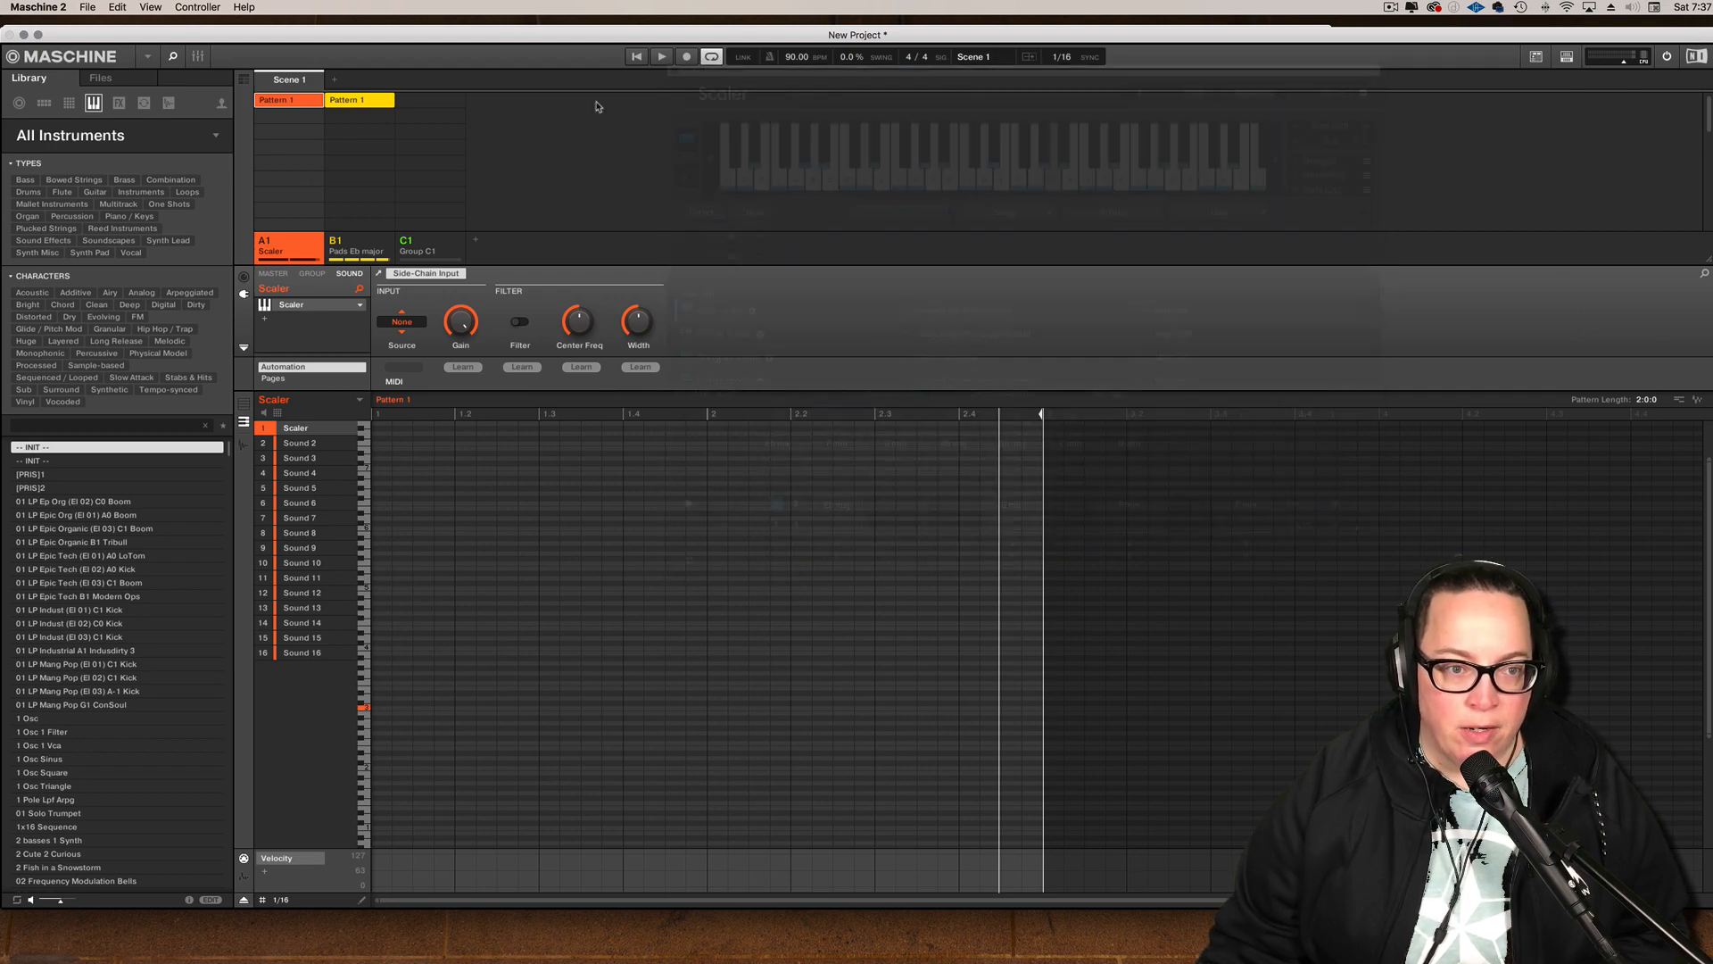
- Rename the third group as EZ Keys and load Toontrack EZkeys (VST) on its first sound
double_click(427, 258)
type("E")
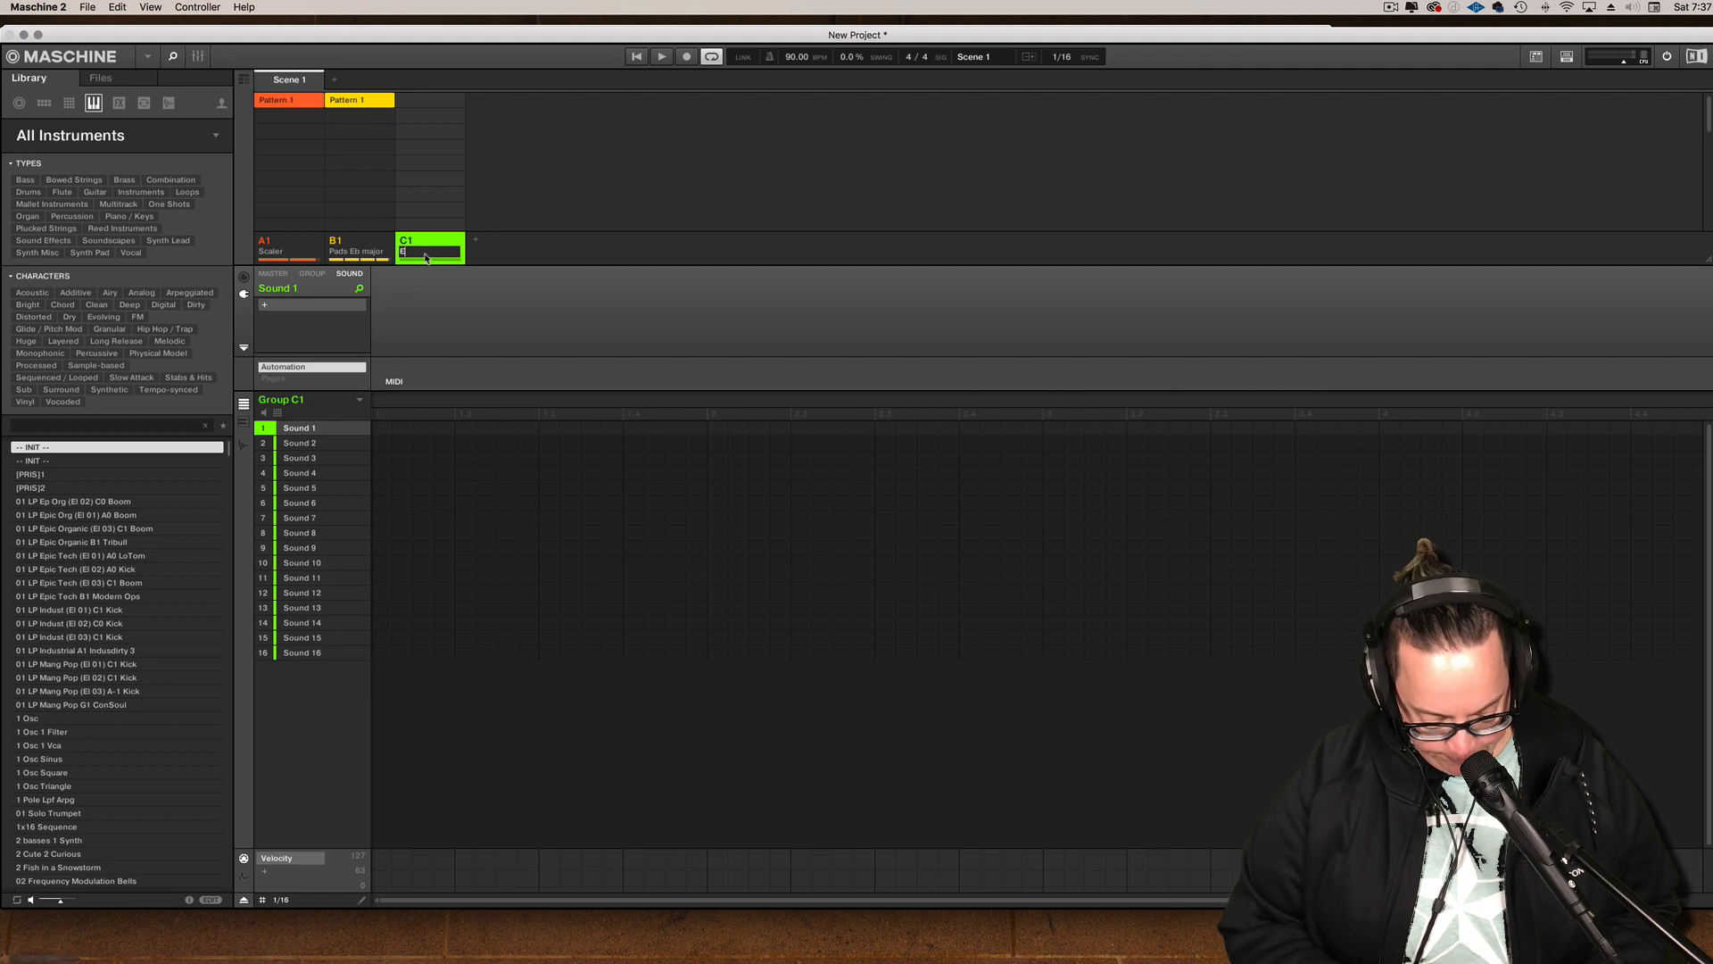
type("Z Keys")
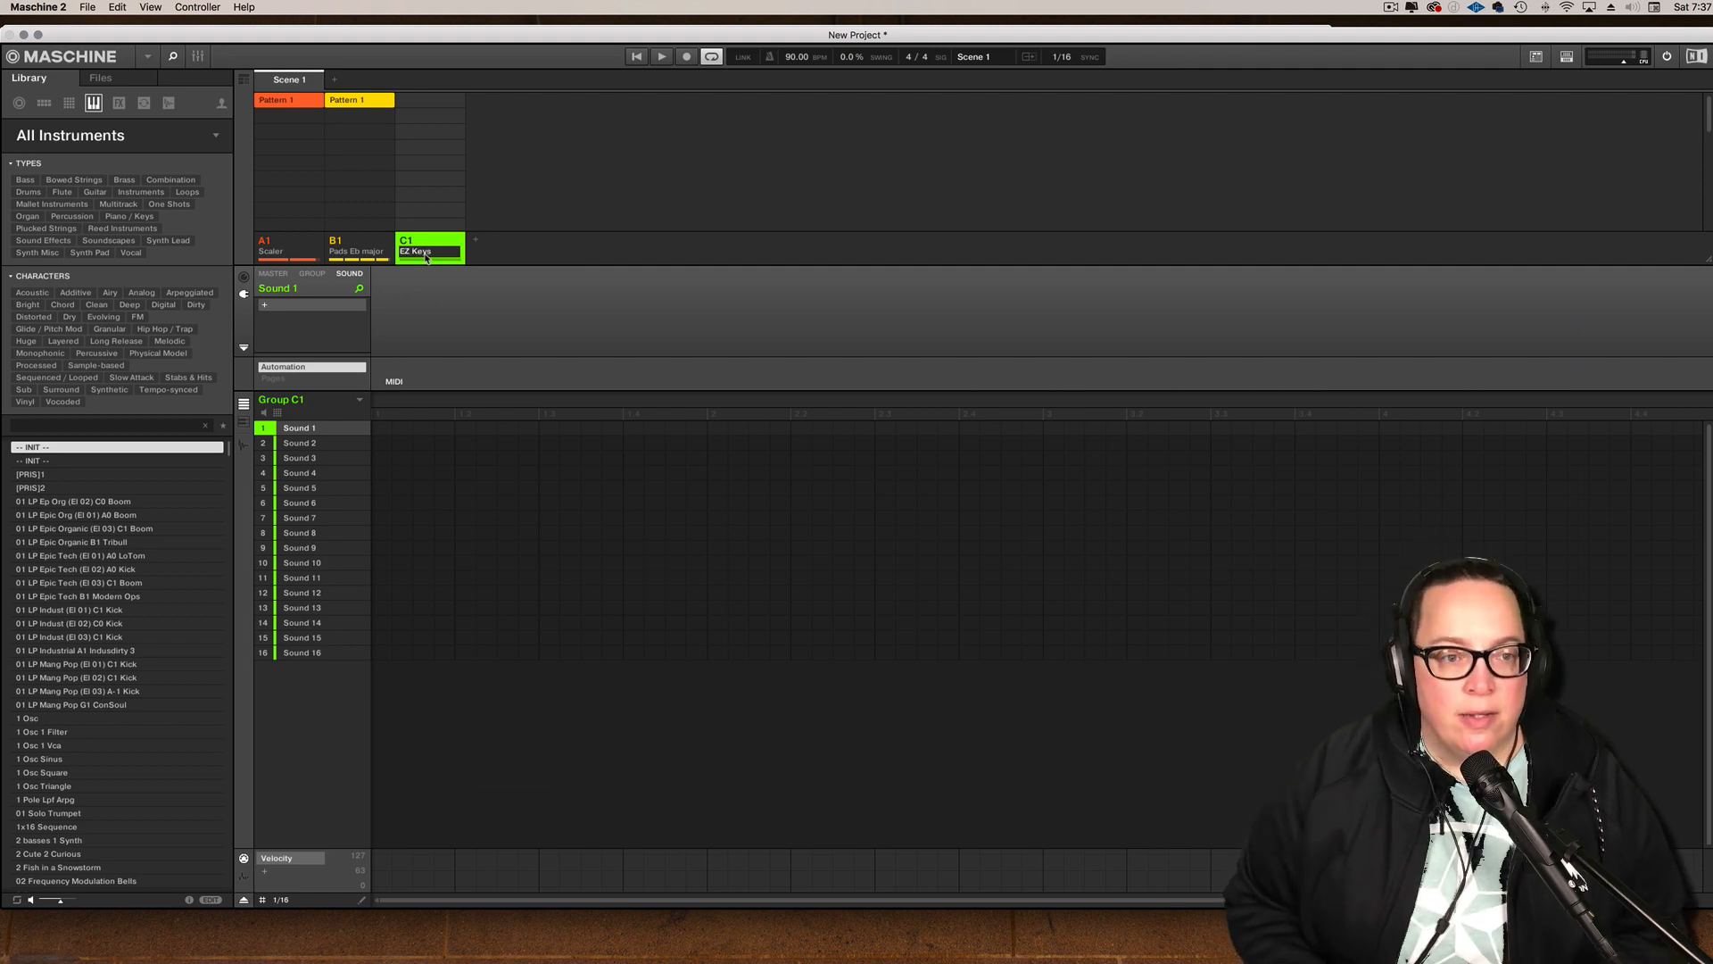
key("Return")
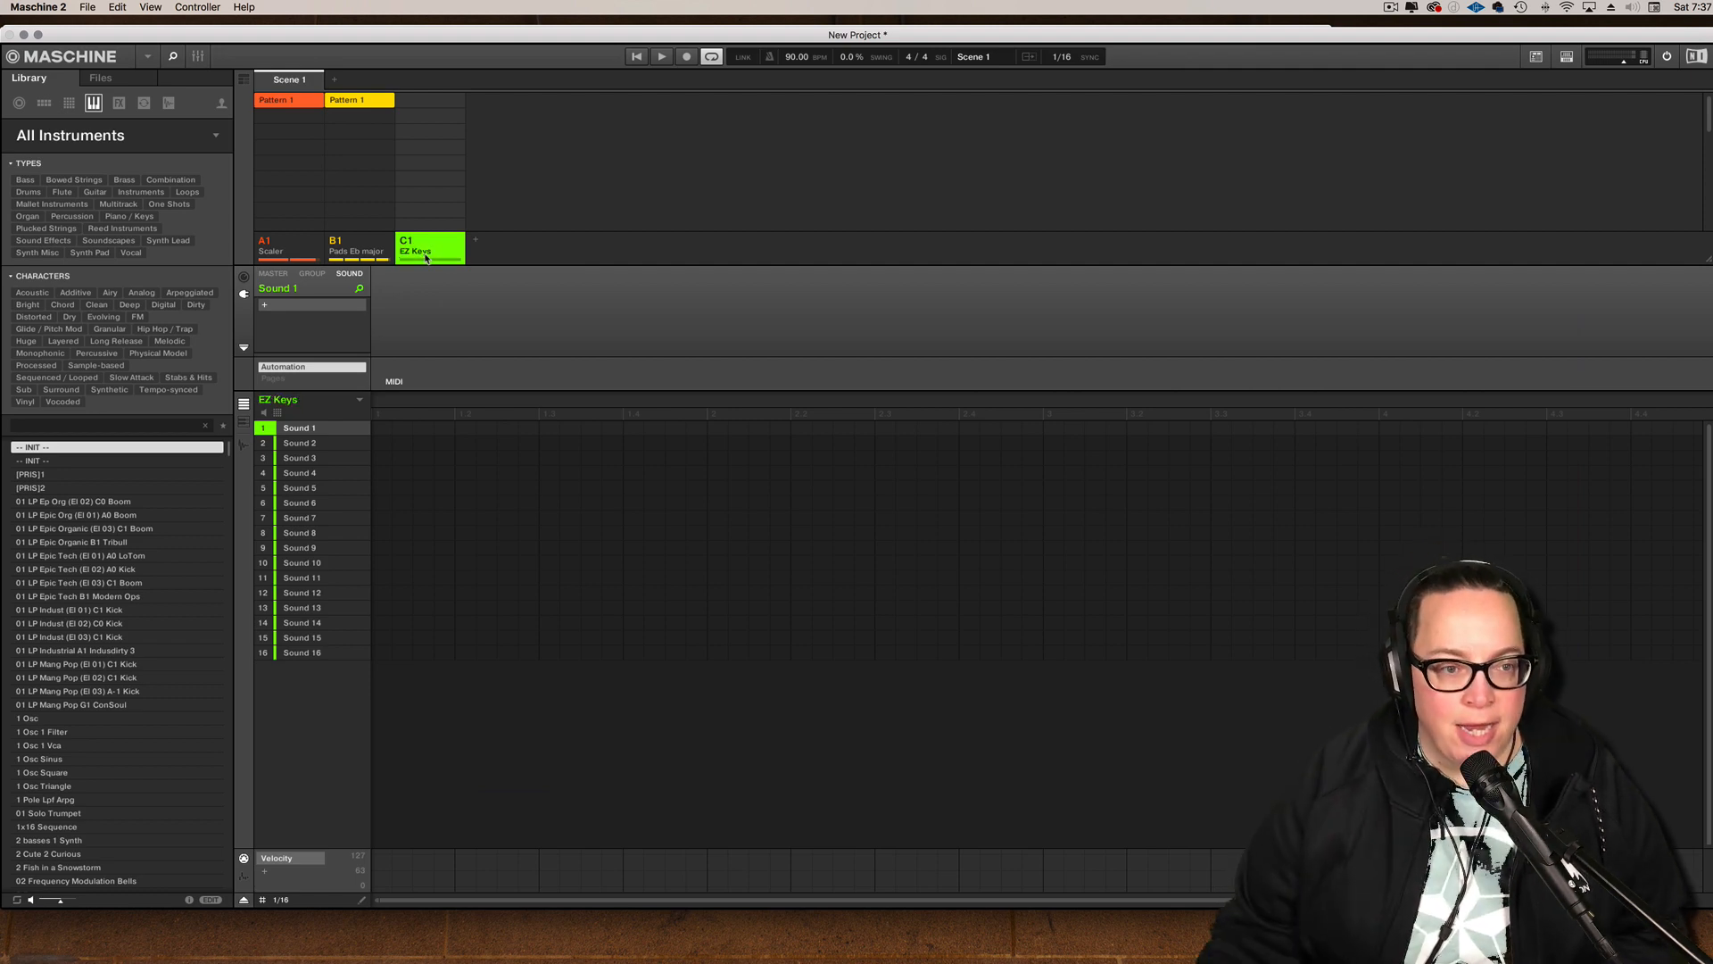
left_click(321, 314)
mouse_move(374, 736)
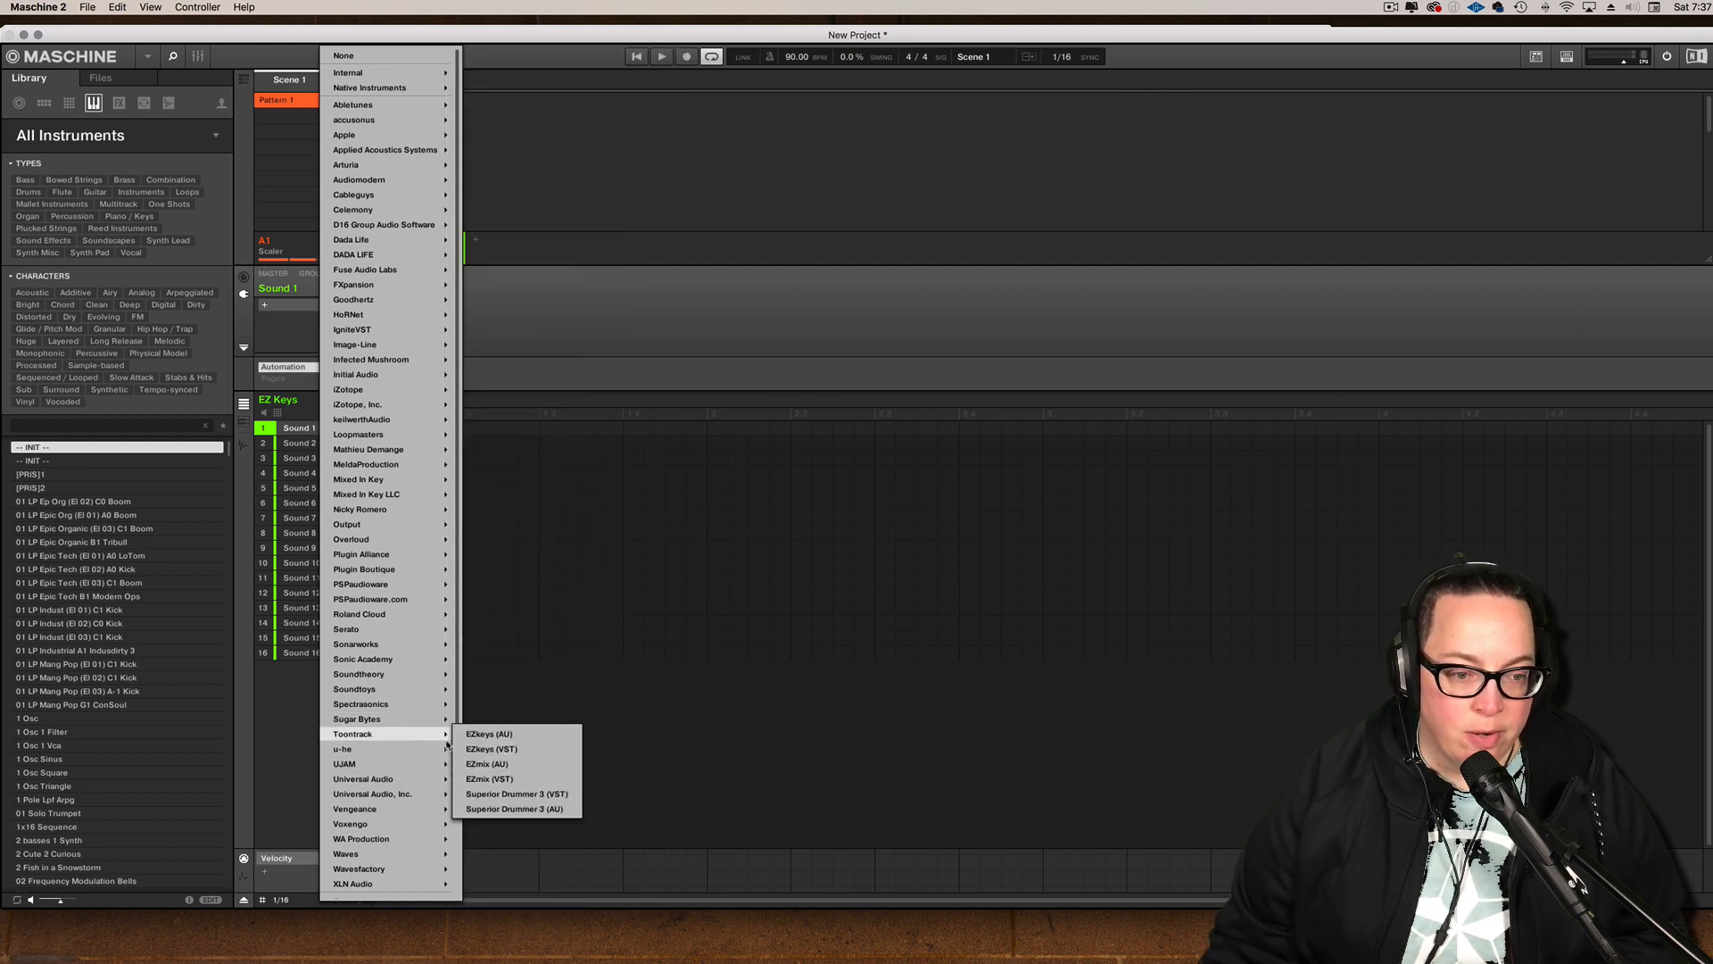
left_click(482, 749)
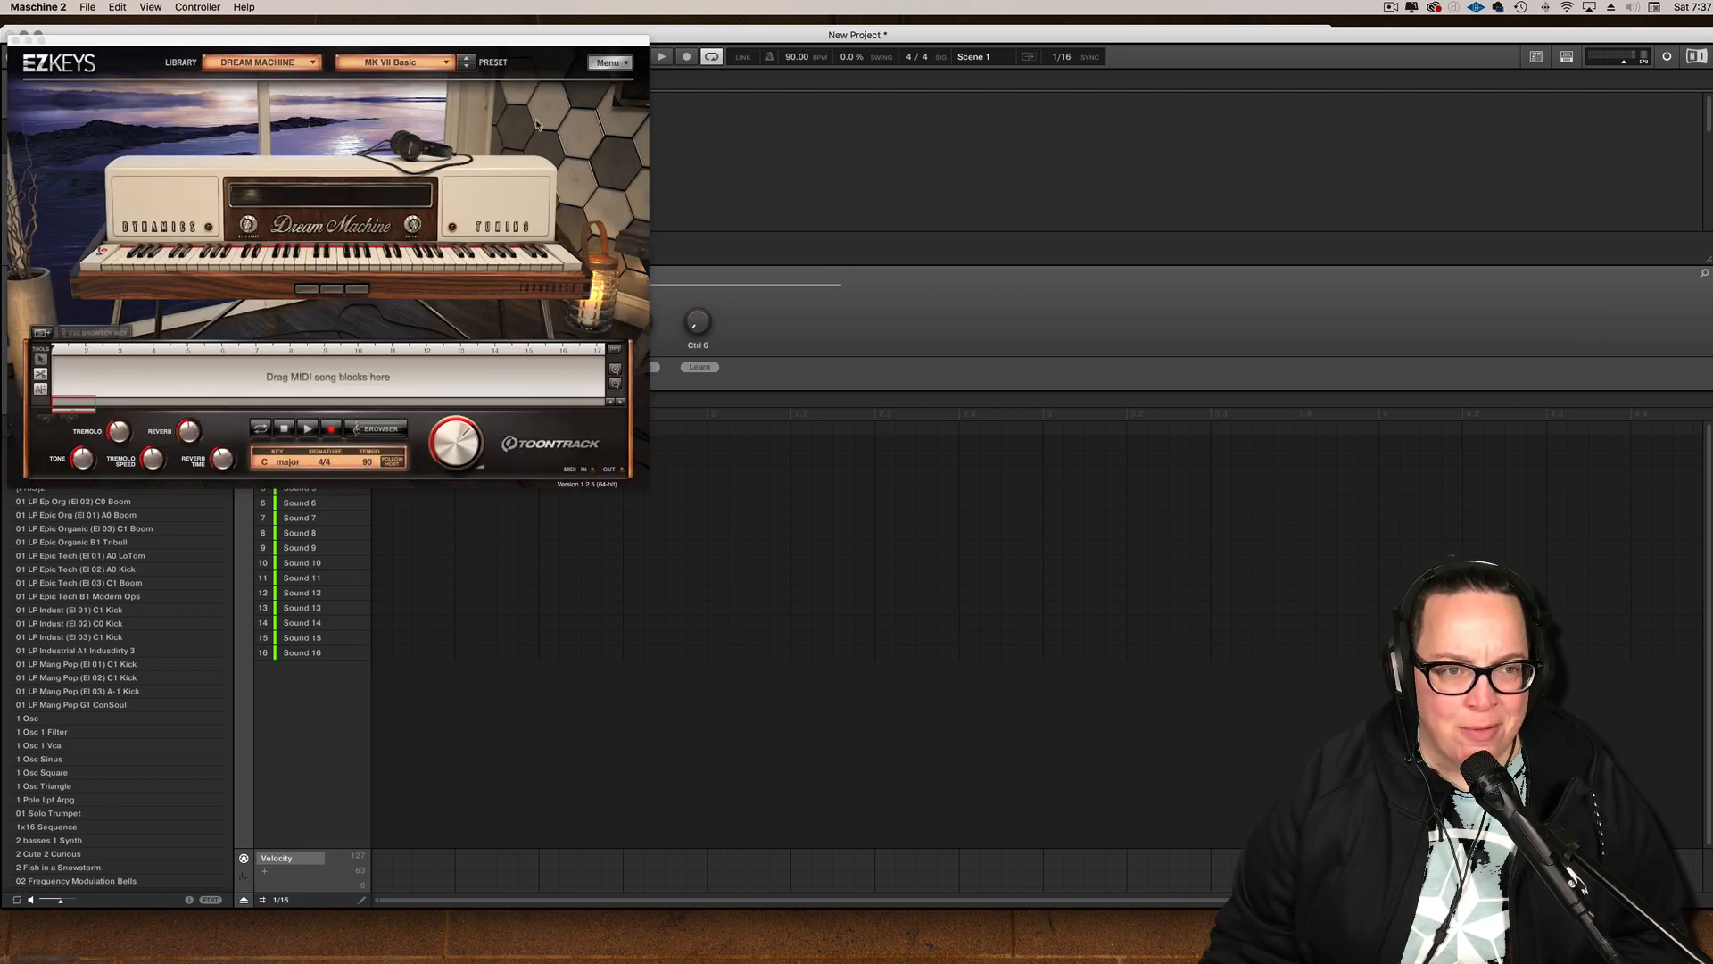
- Load the Grand Piano library in EZkeys and set the song key to Eb major
left_click_drag(545, 40, 937, 38)
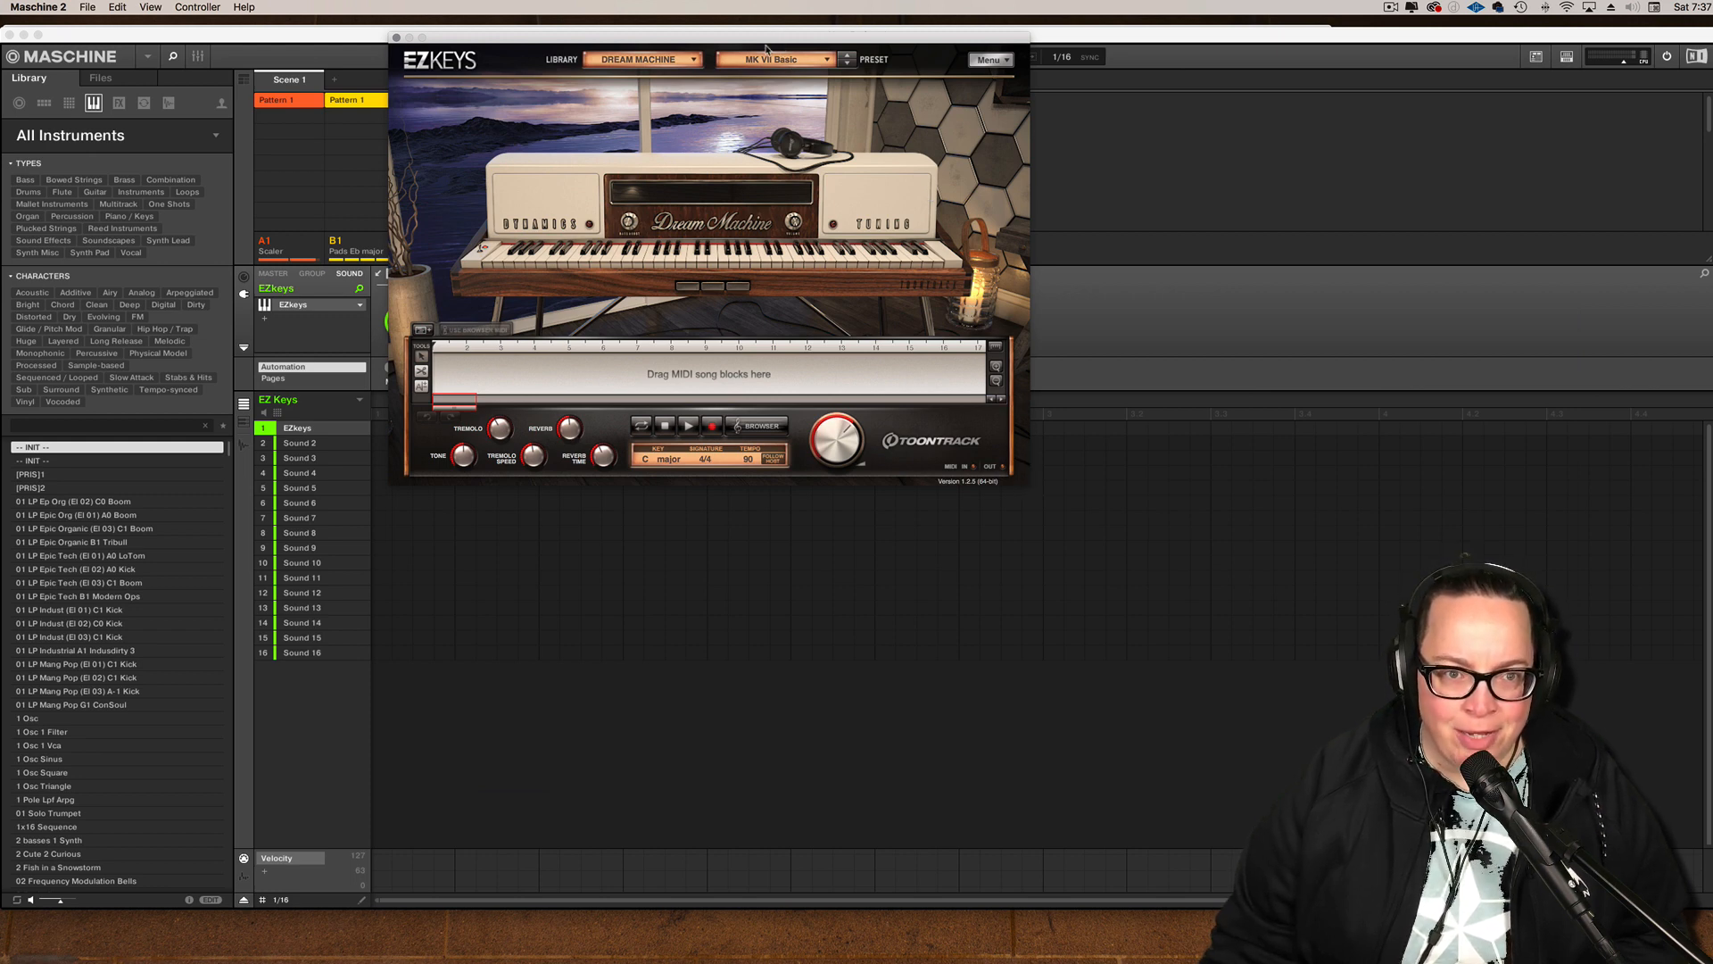
left_click(692, 64)
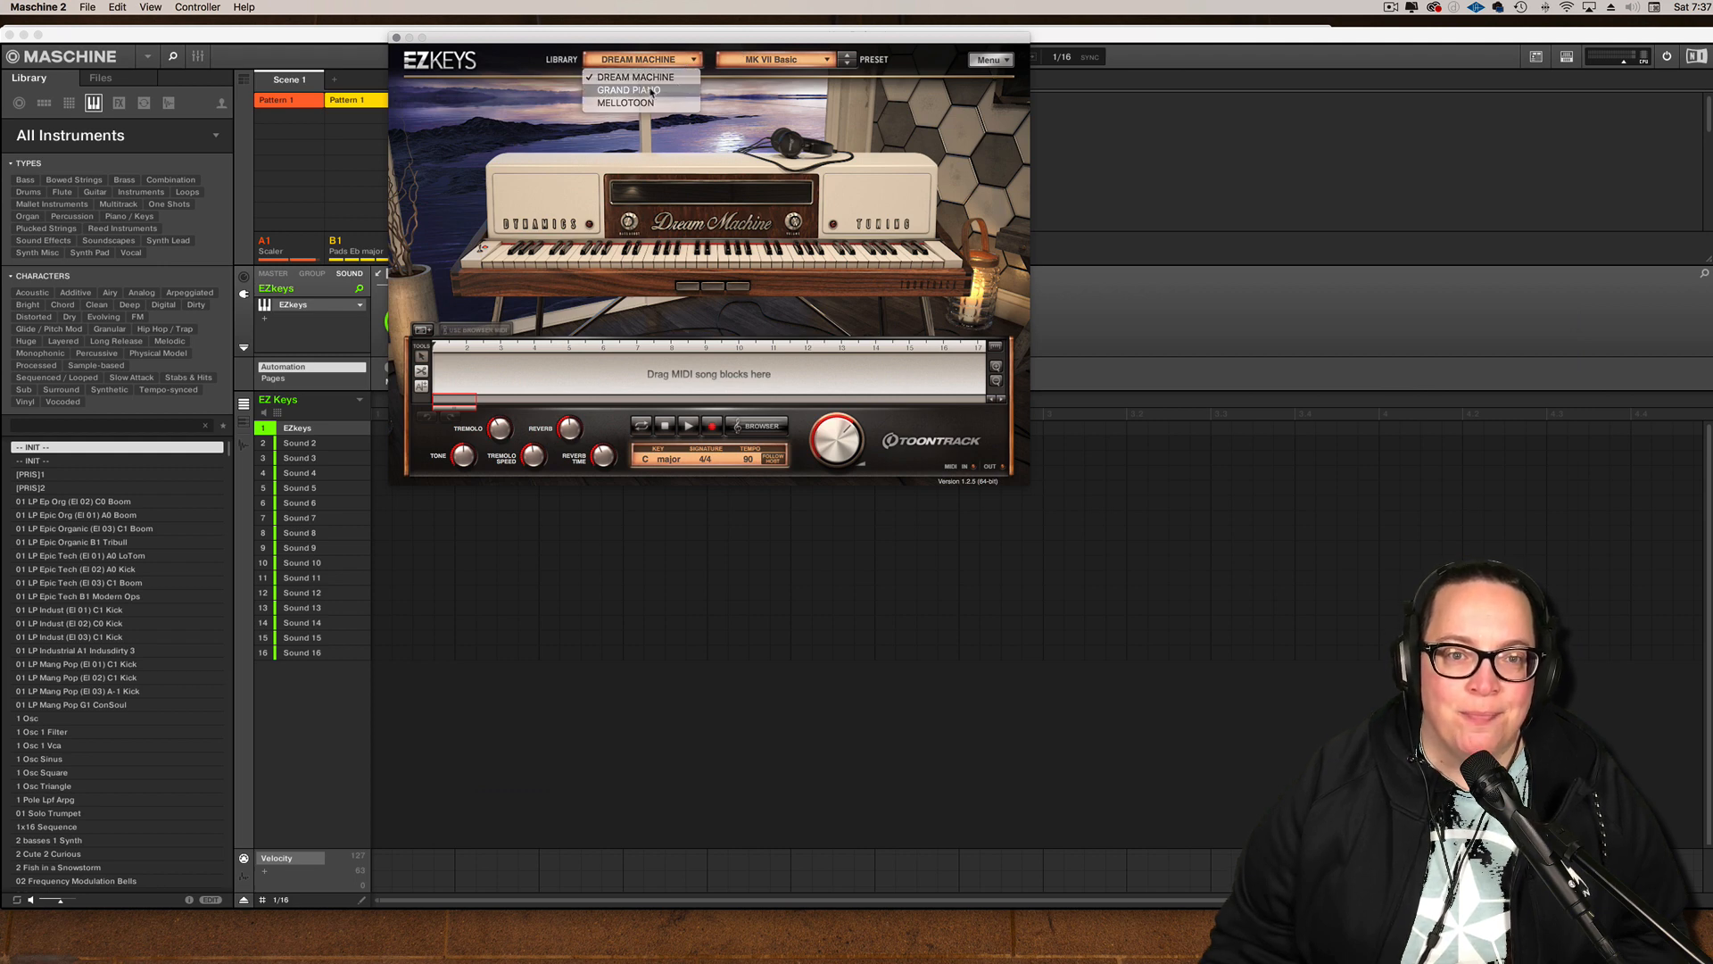
left_click(682, 89)
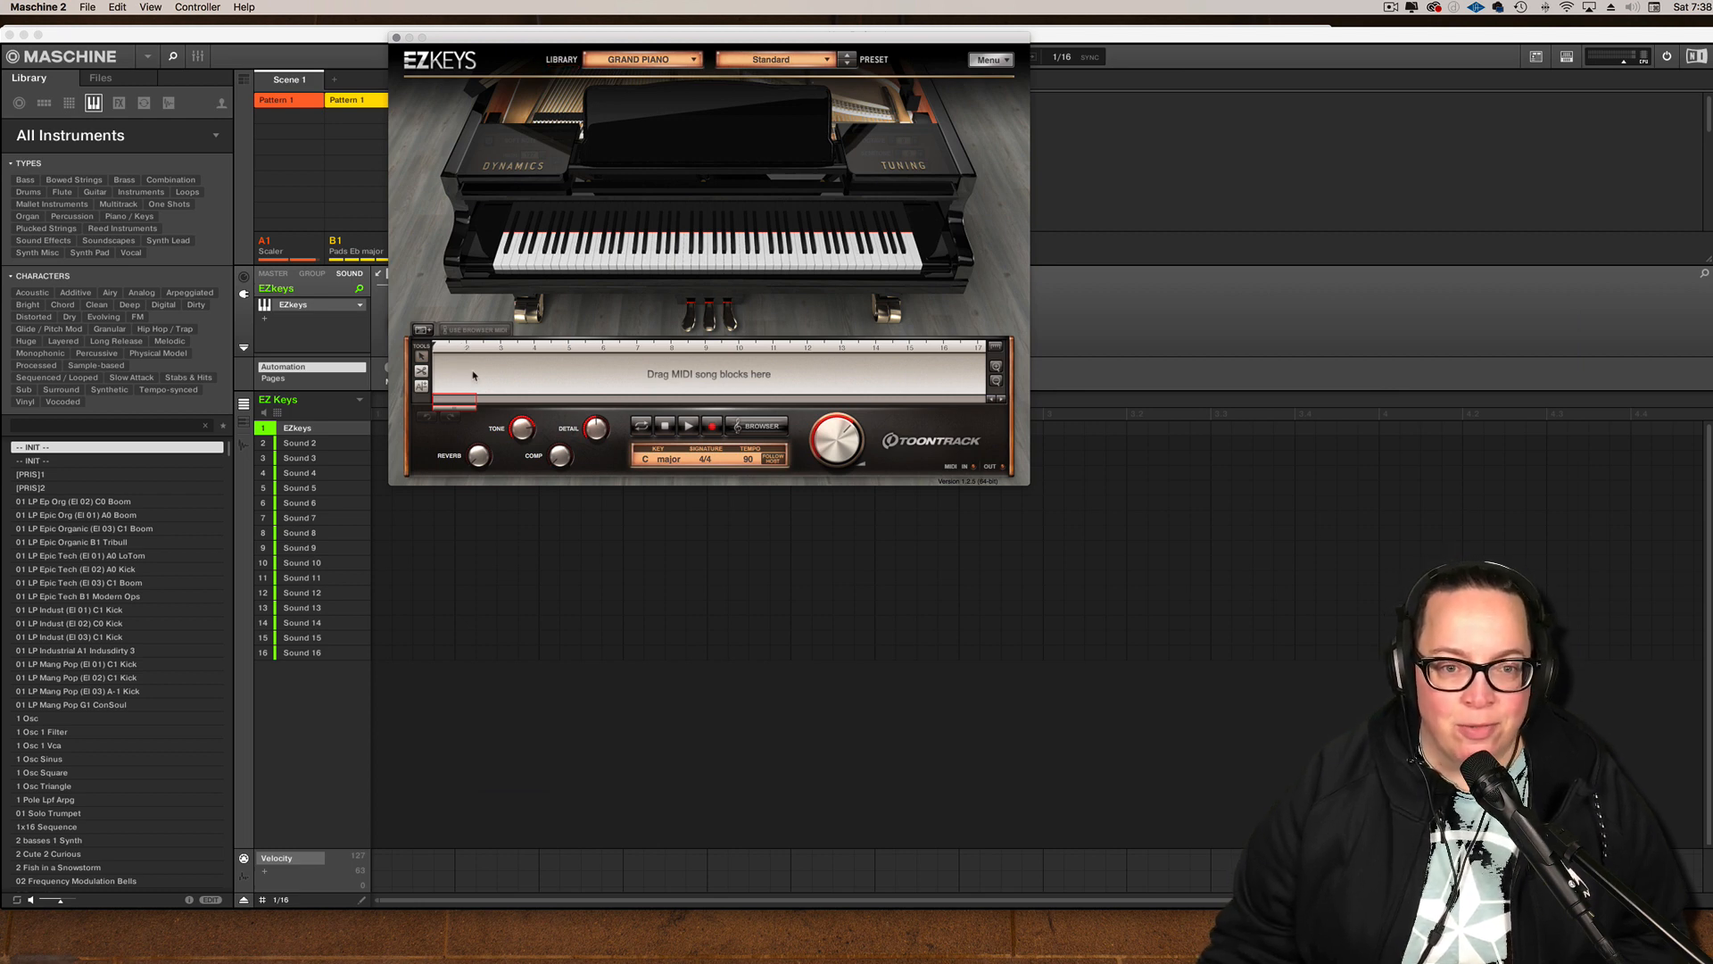
left_click(640, 460)
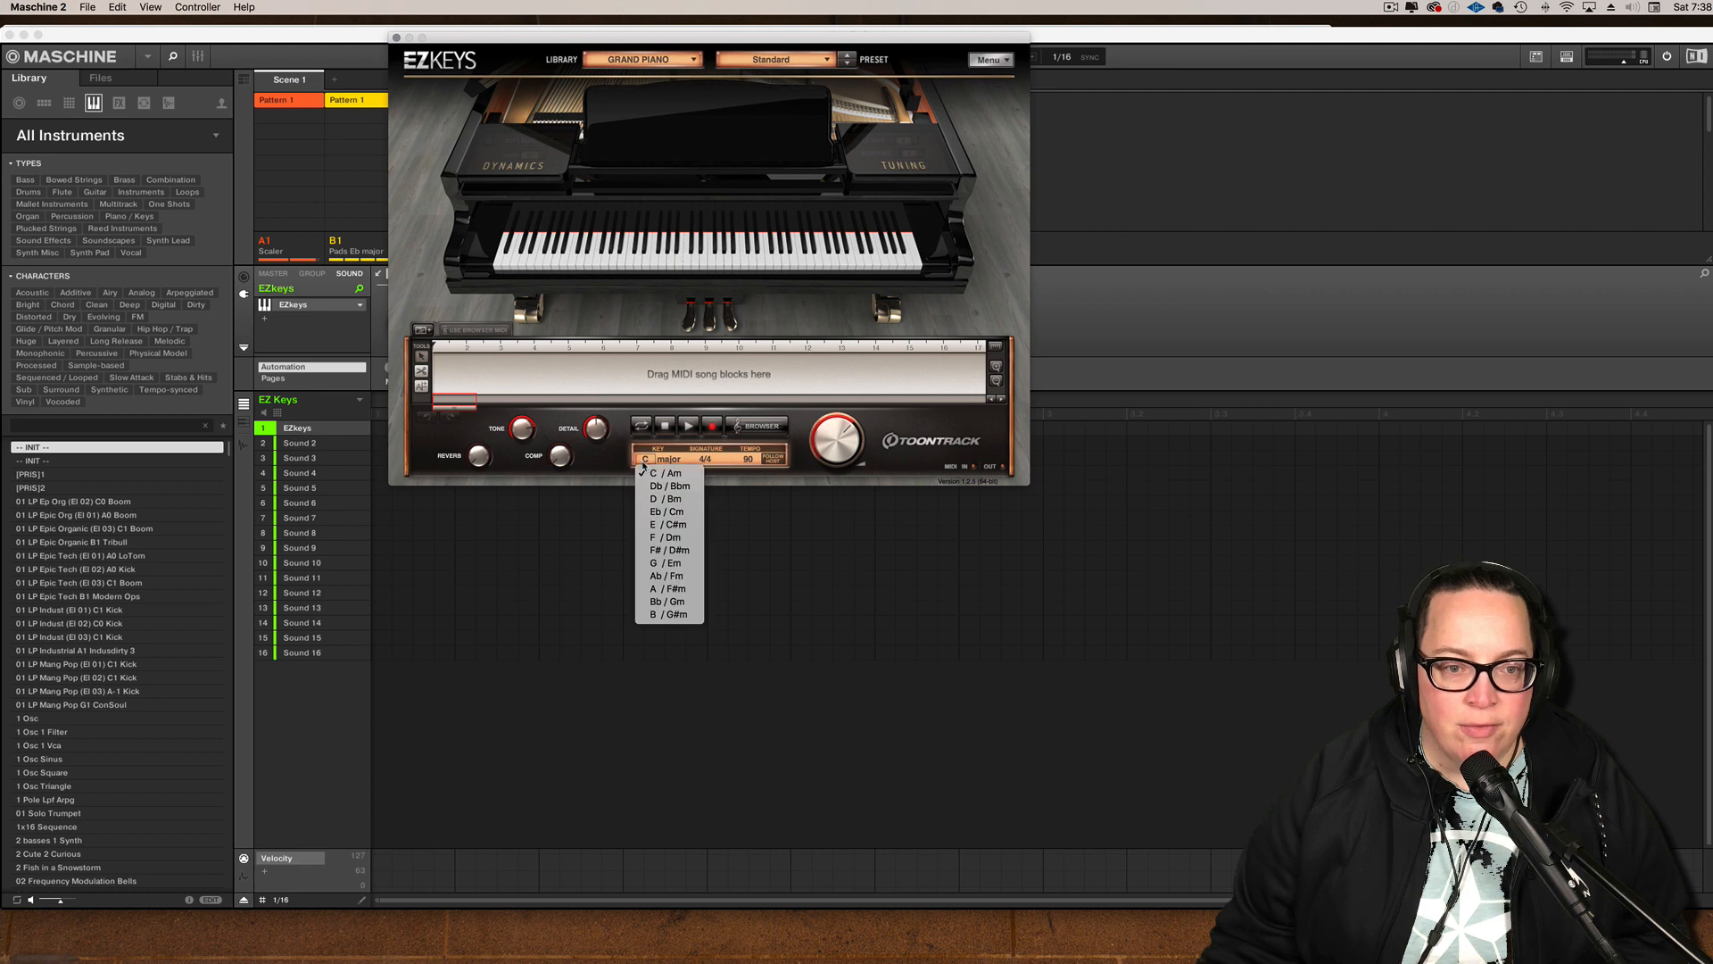
left_click(654, 512)
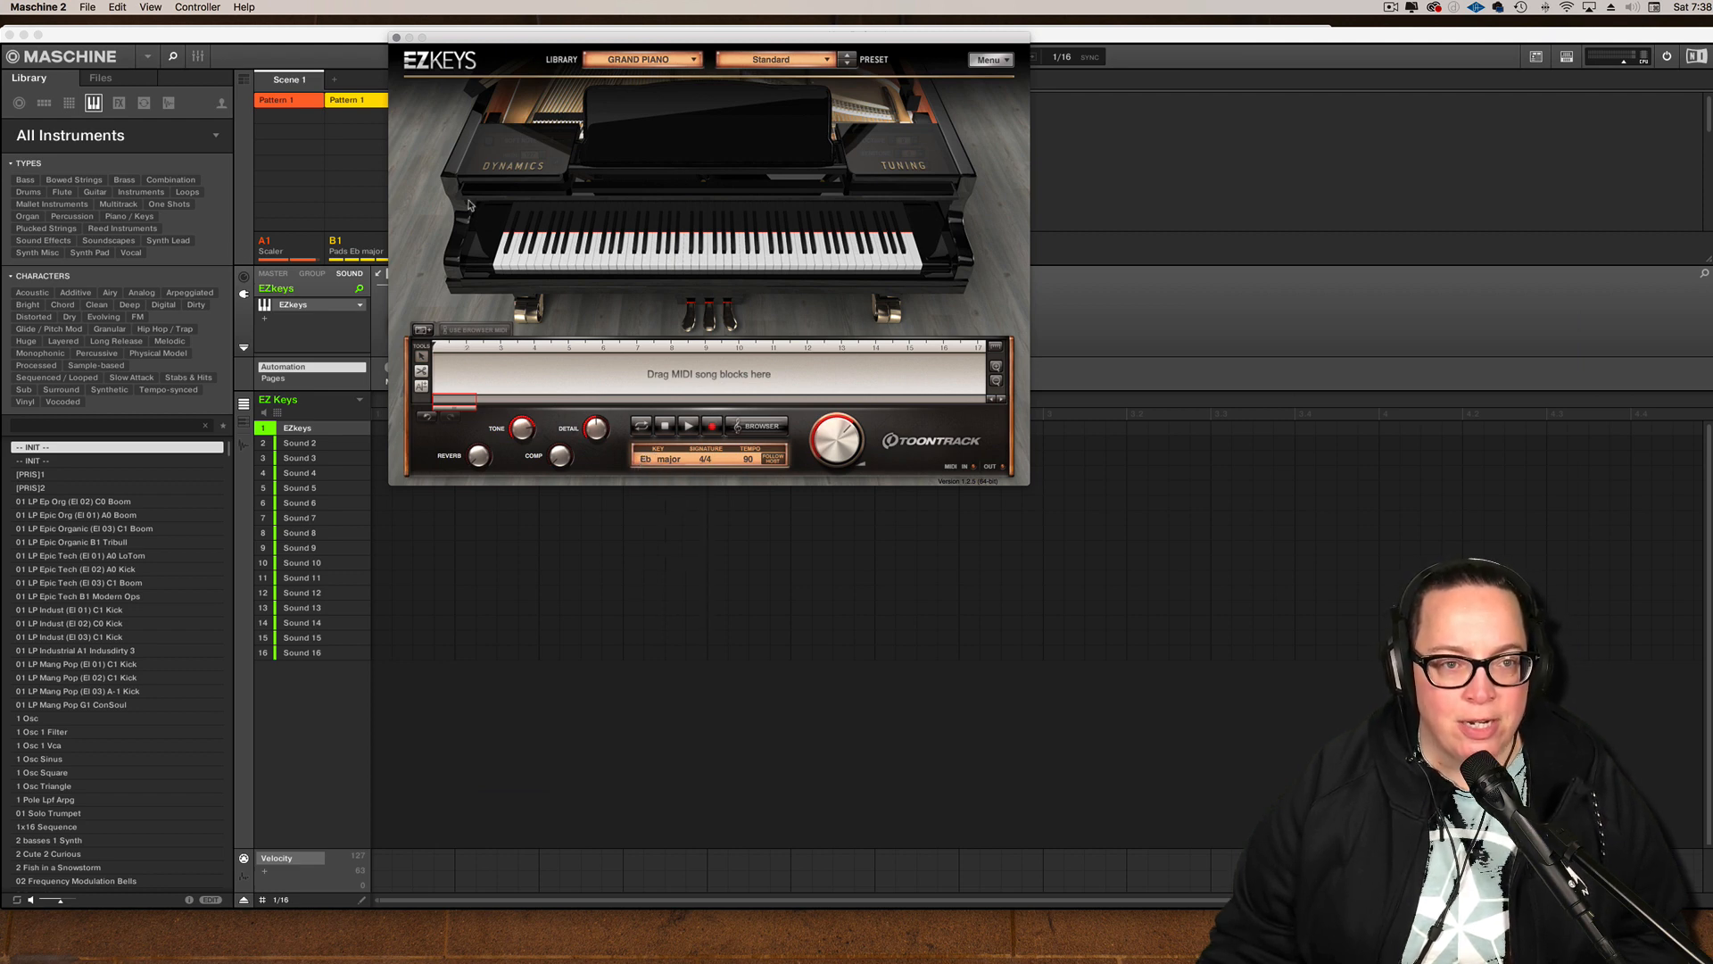
- Expand the Maschine window to full screen and move the EZkeys window clear of the group and sound controls
mouse_move(678, 31)
left_mouse_down()
mouse_move(882, 69)
mouse_move(661, 12)
mouse_move(676, 37)
left_mouse_up()
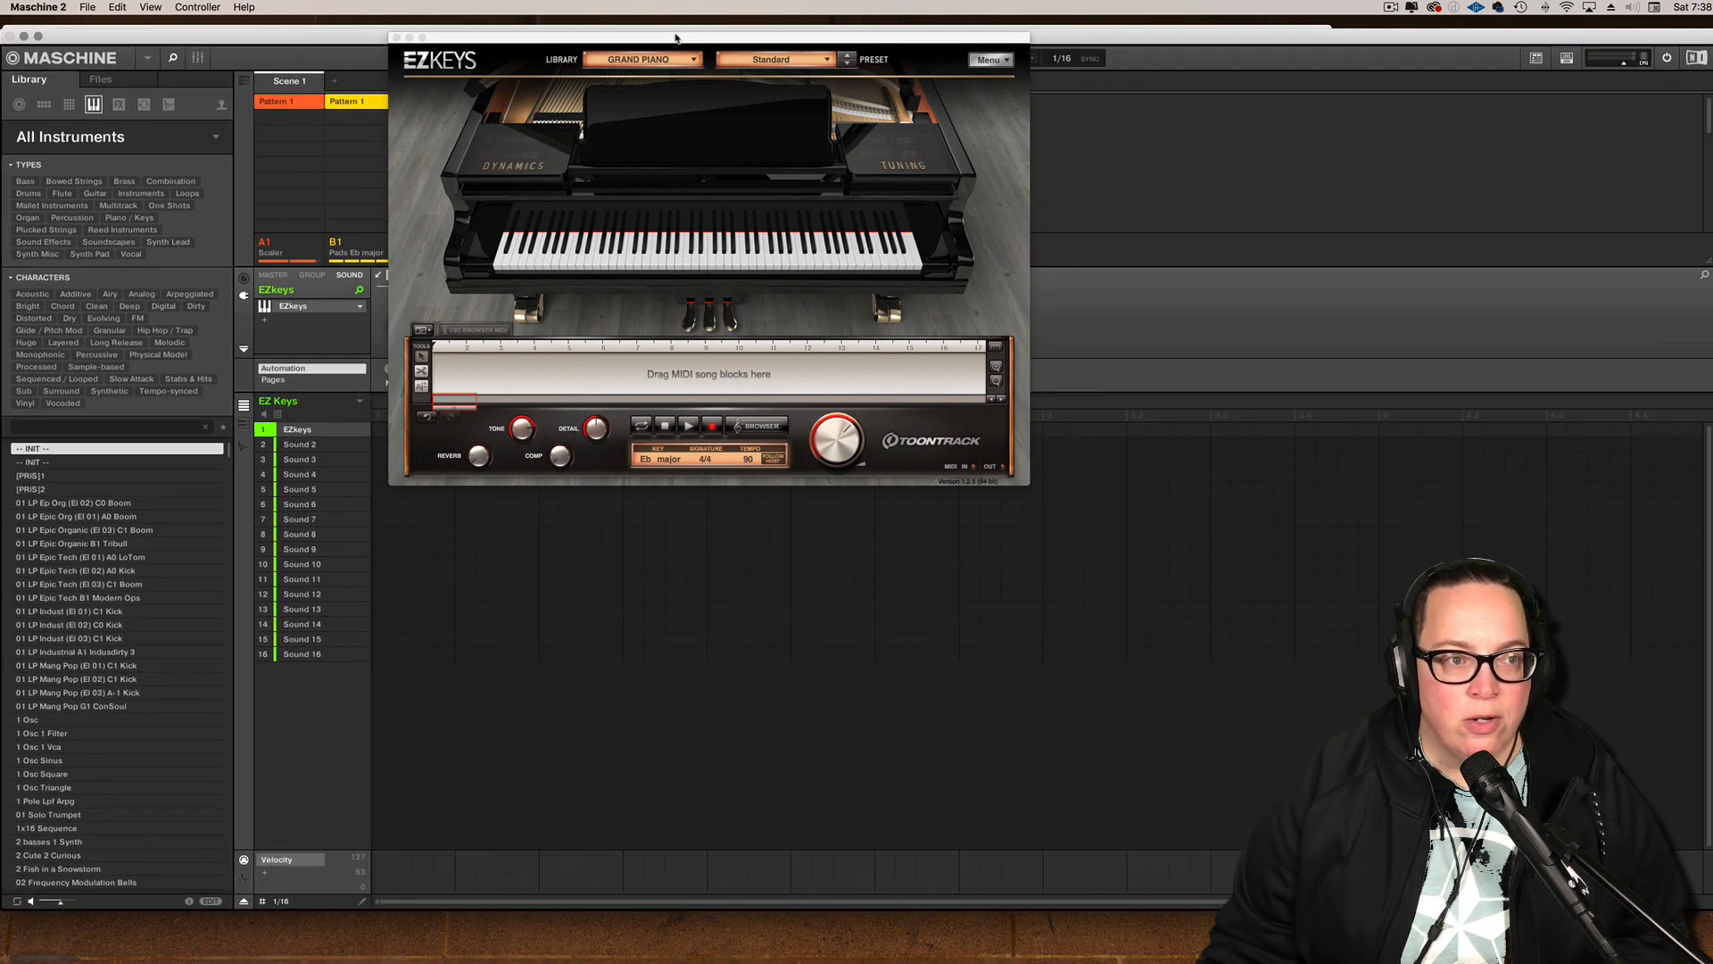
left_click(38, 36)
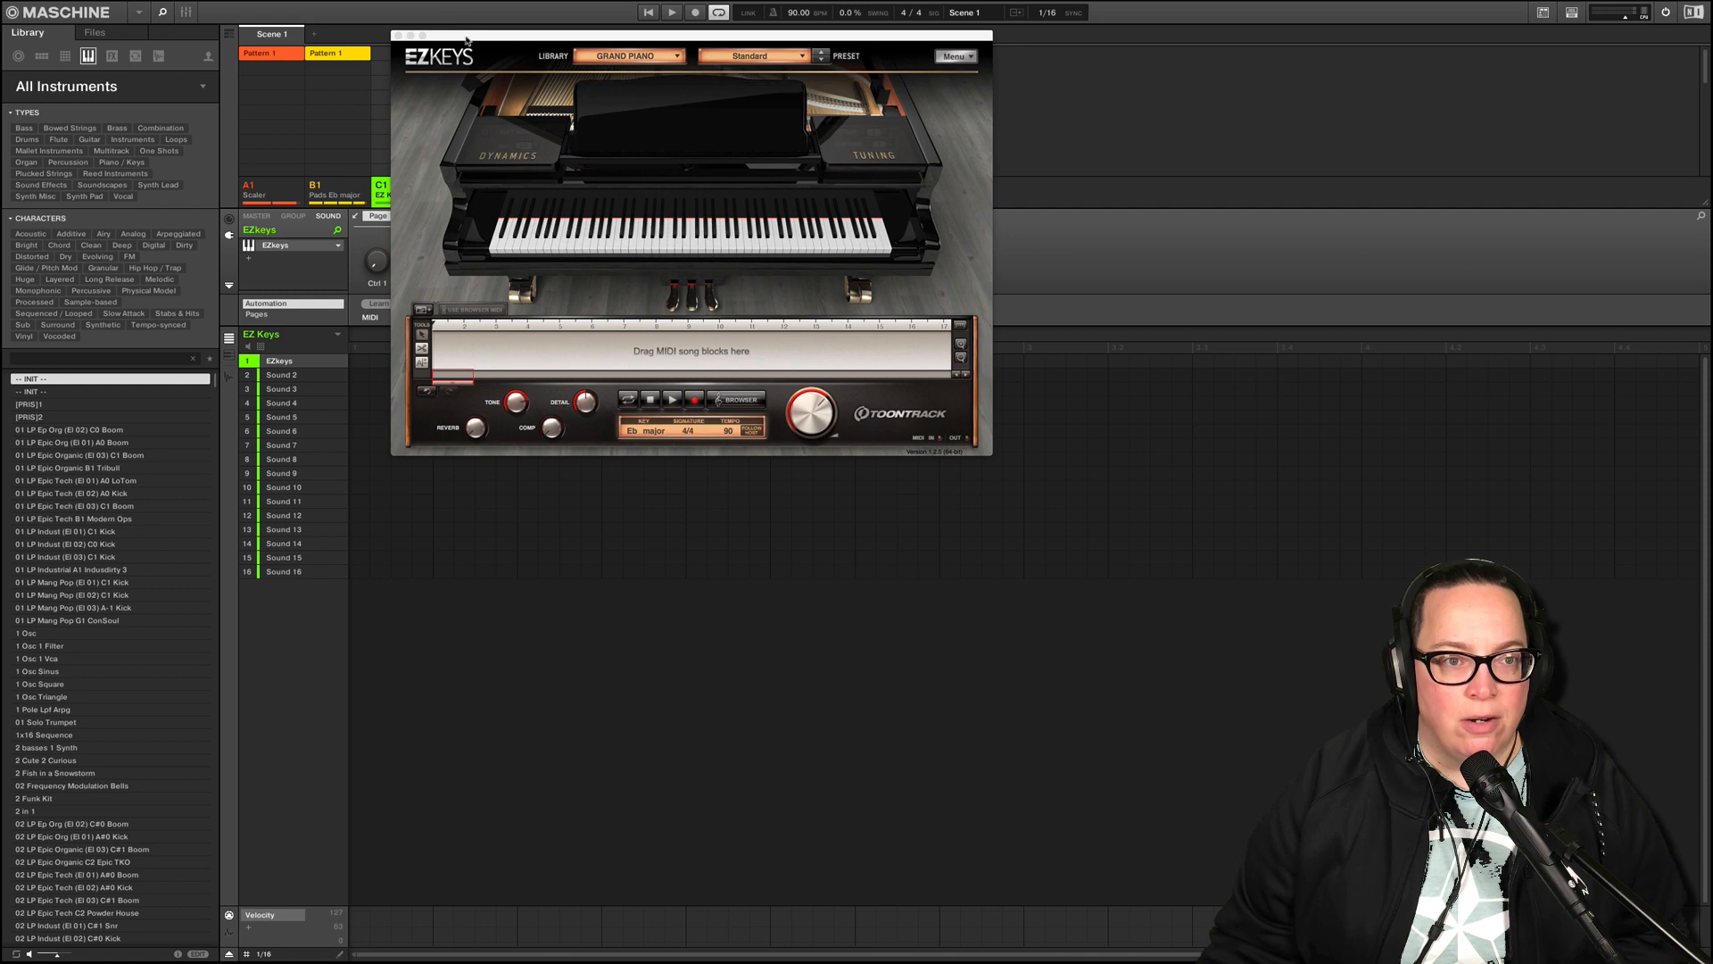
left_click_drag(466, 39, 659, 72)
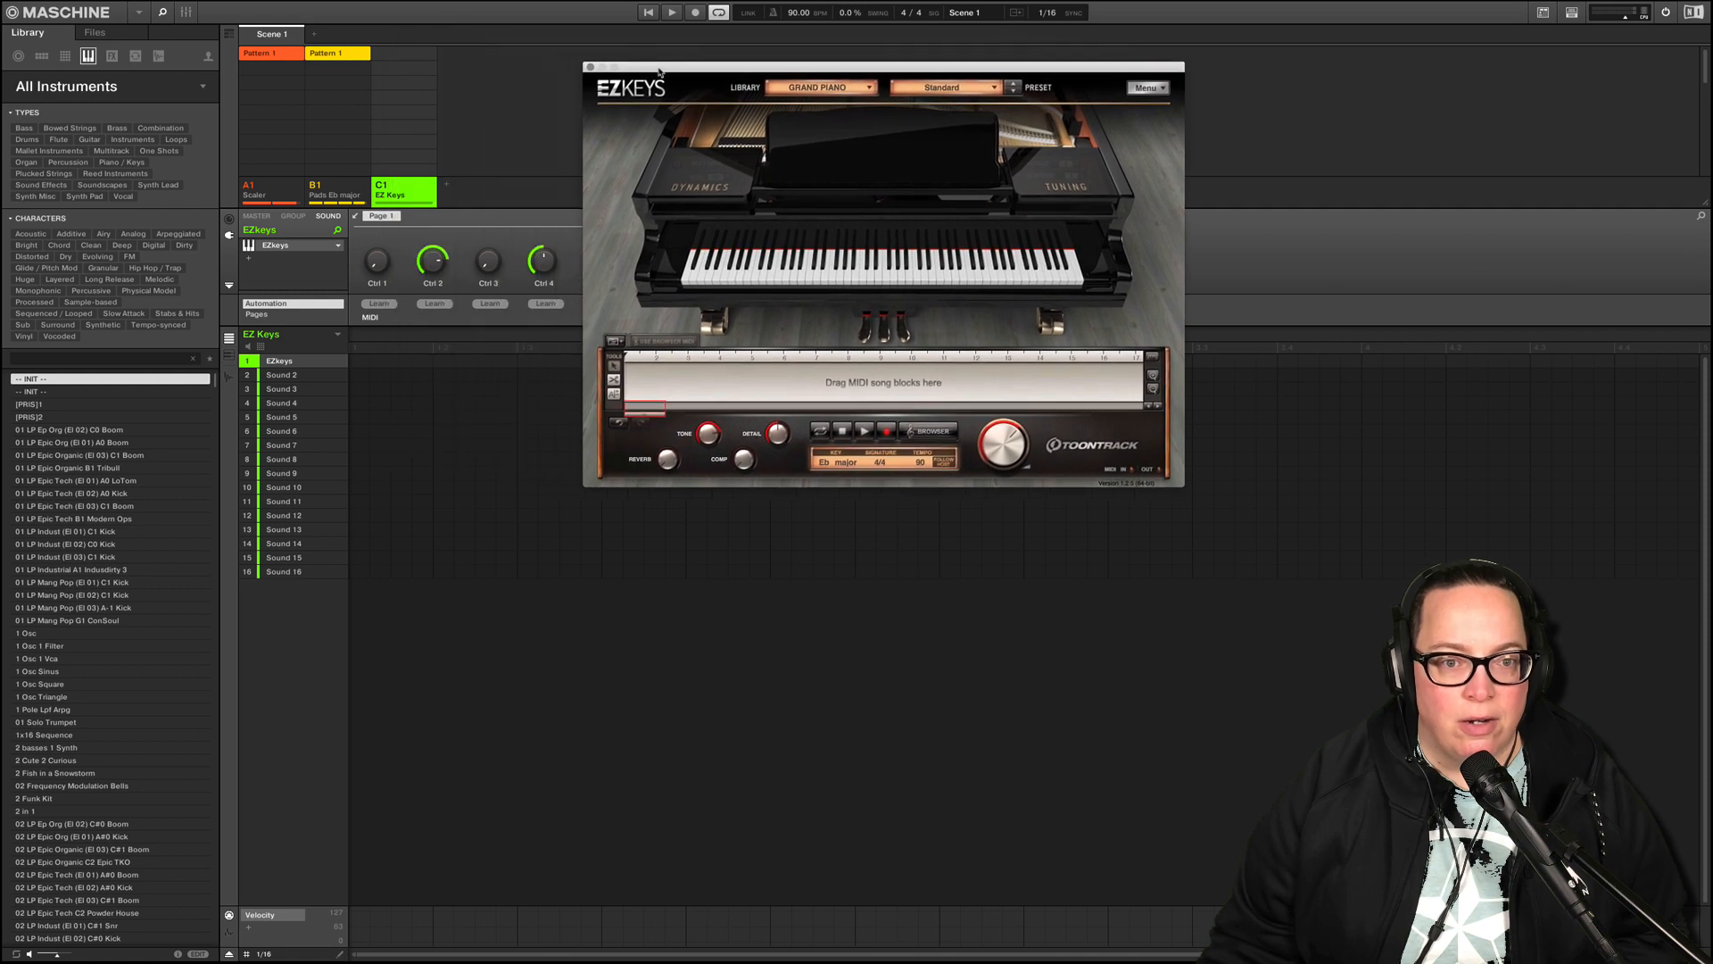
- Add four chord blocks to the EZkeys song track, changing the second from the default Eb to Gm
left_click(614, 344)
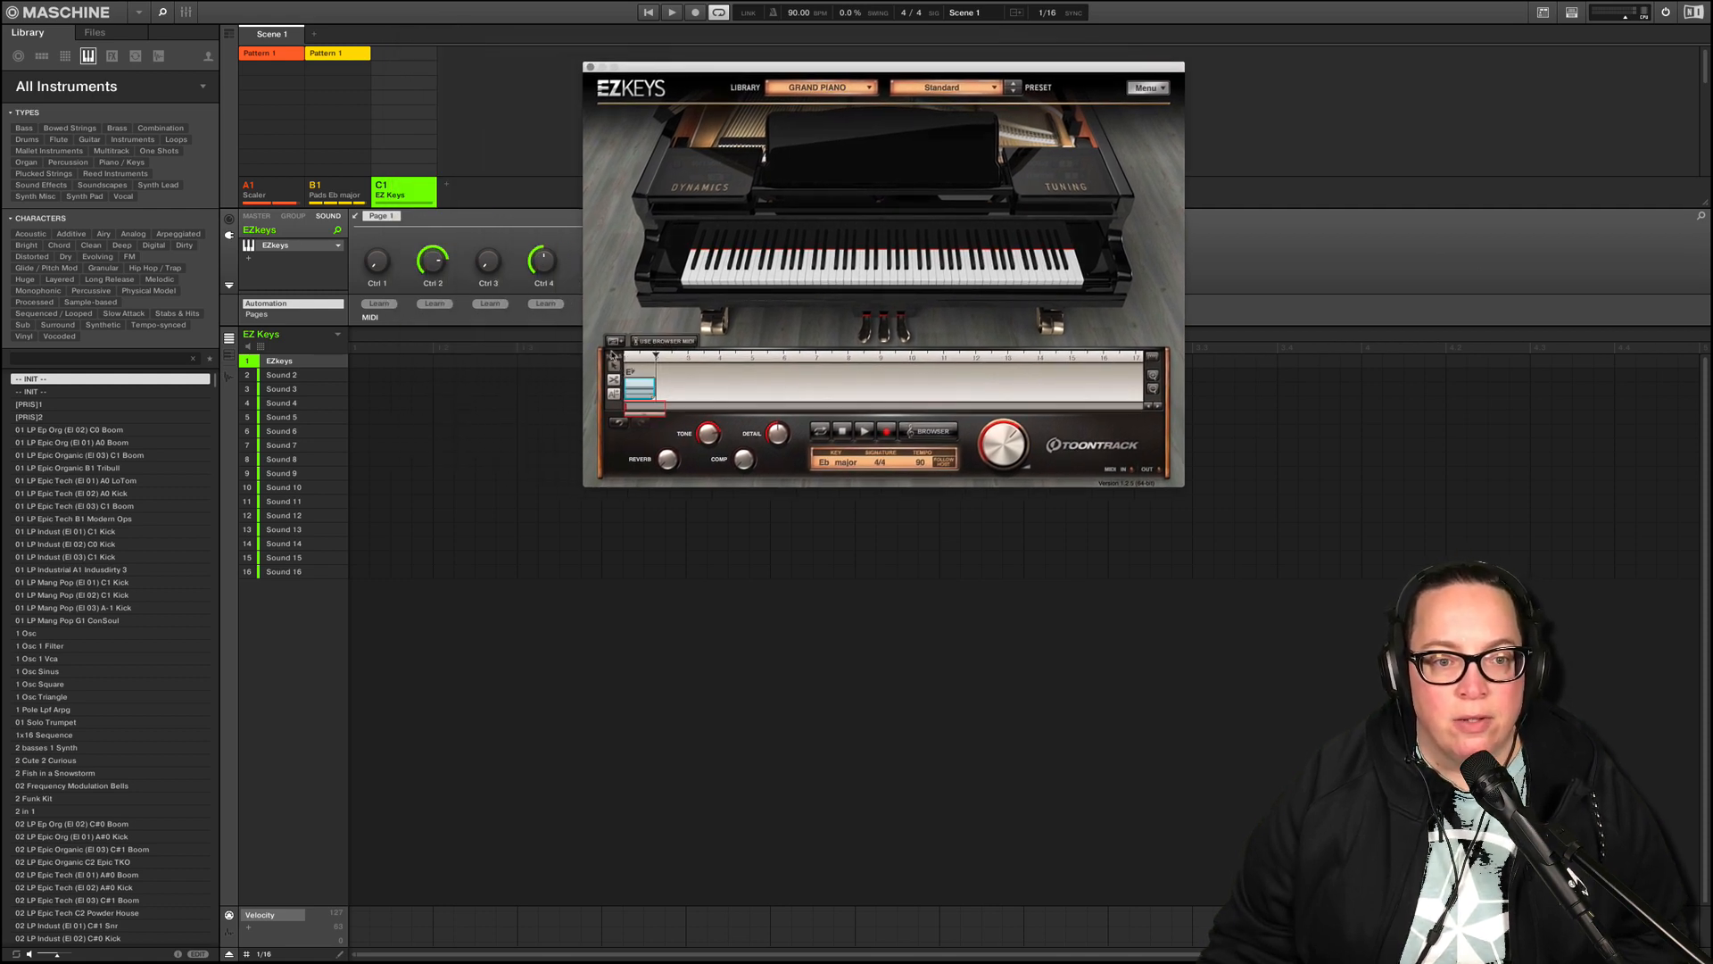
left_click(667, 375)
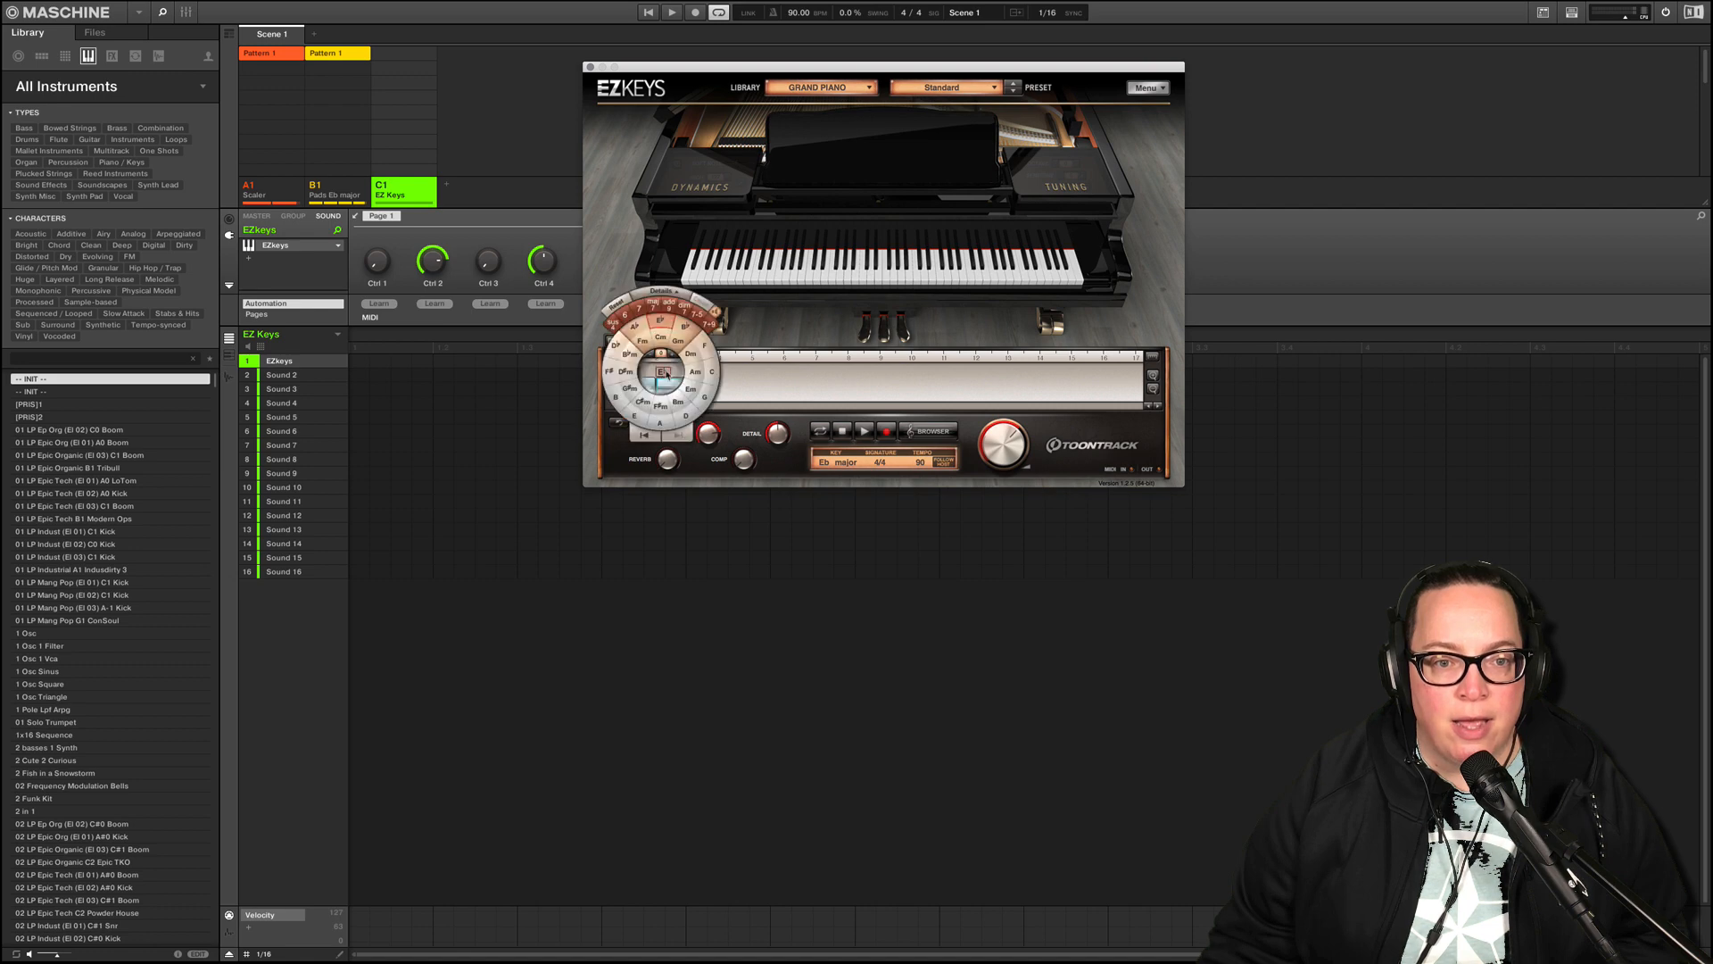
left_click(678, 341)
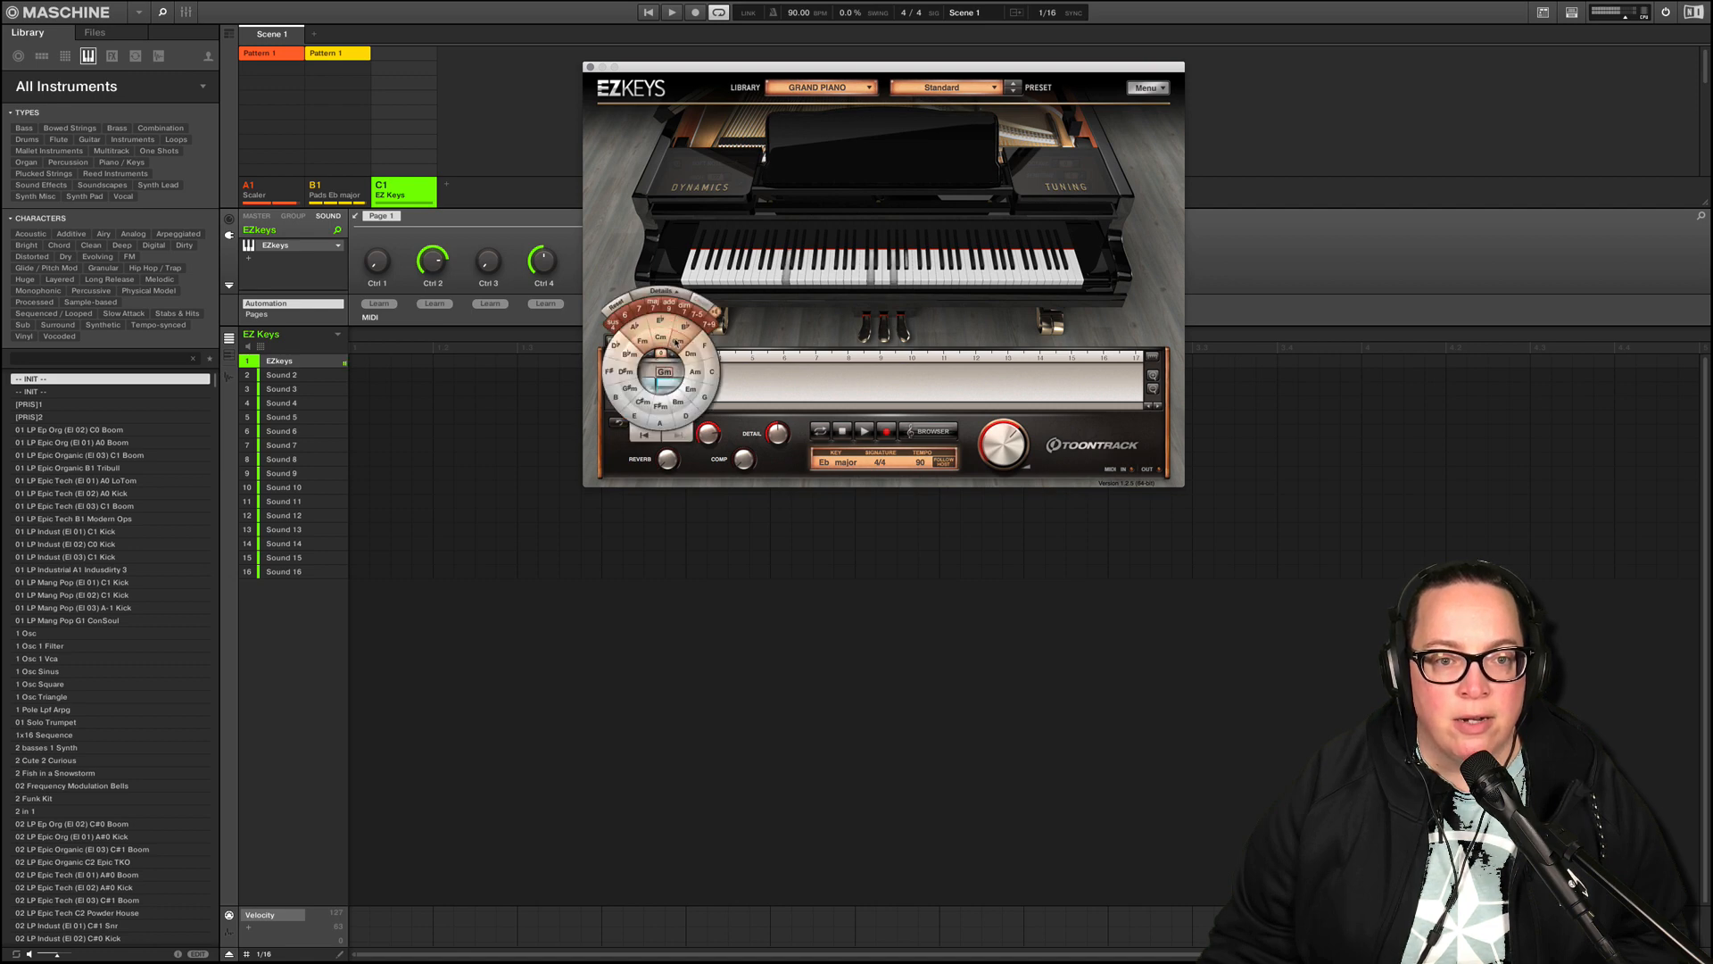
left_click(747, 384)
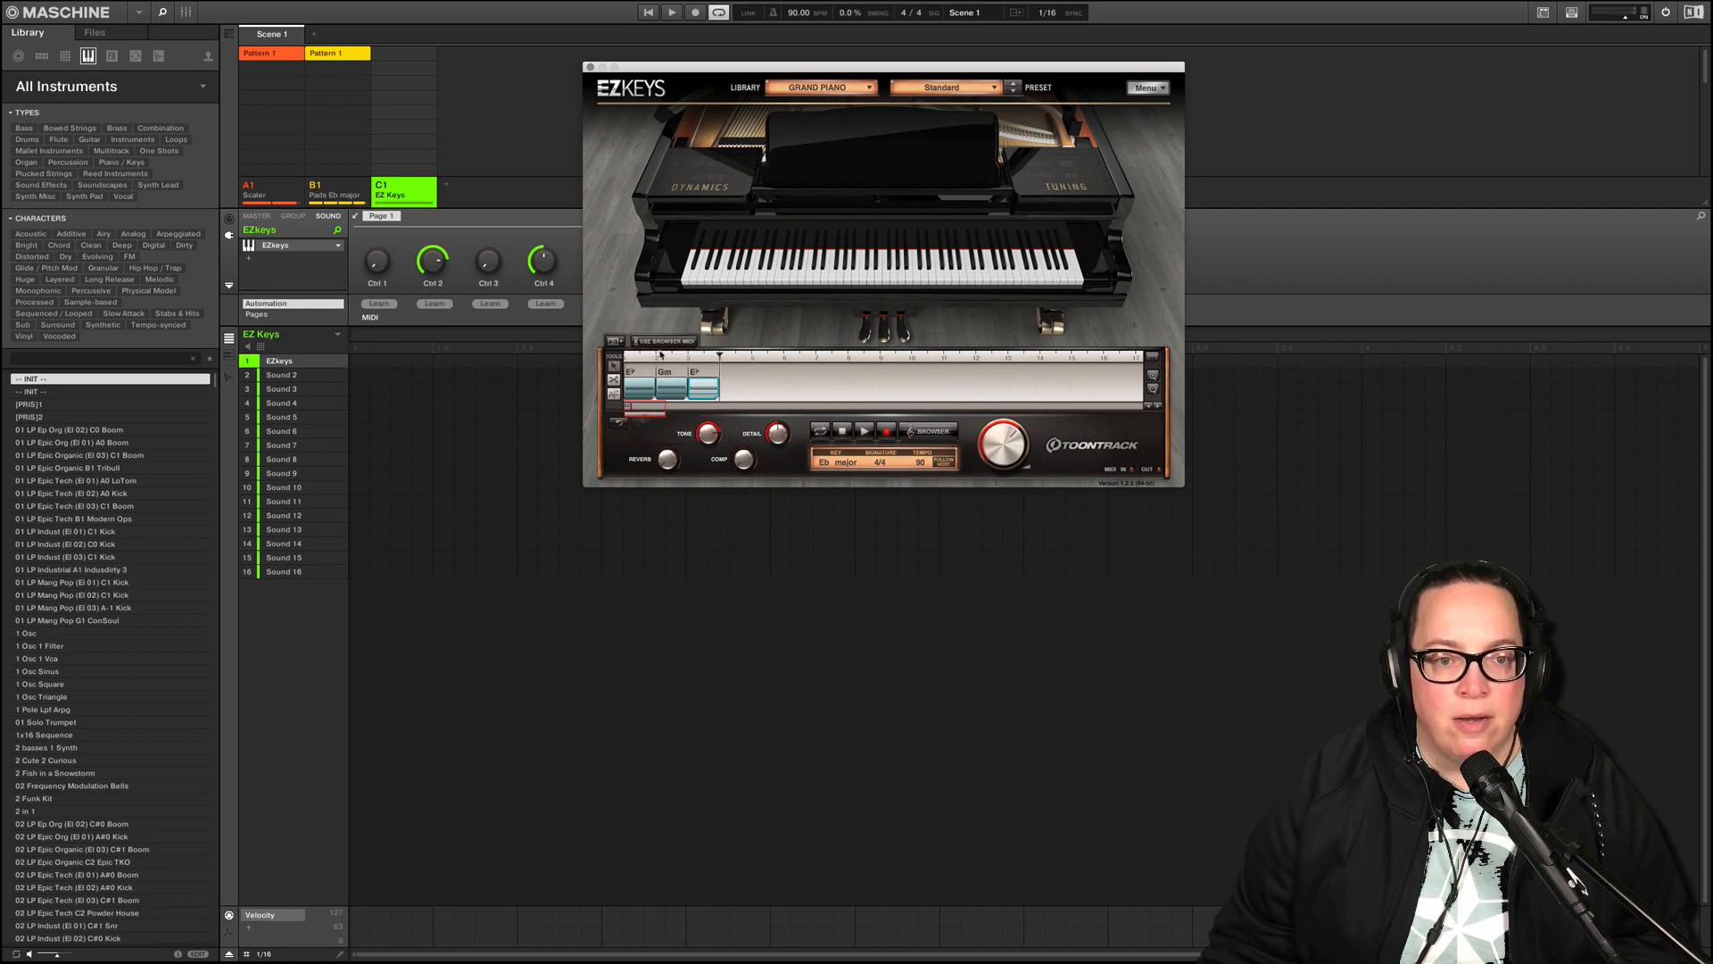
left_click(615, 344)
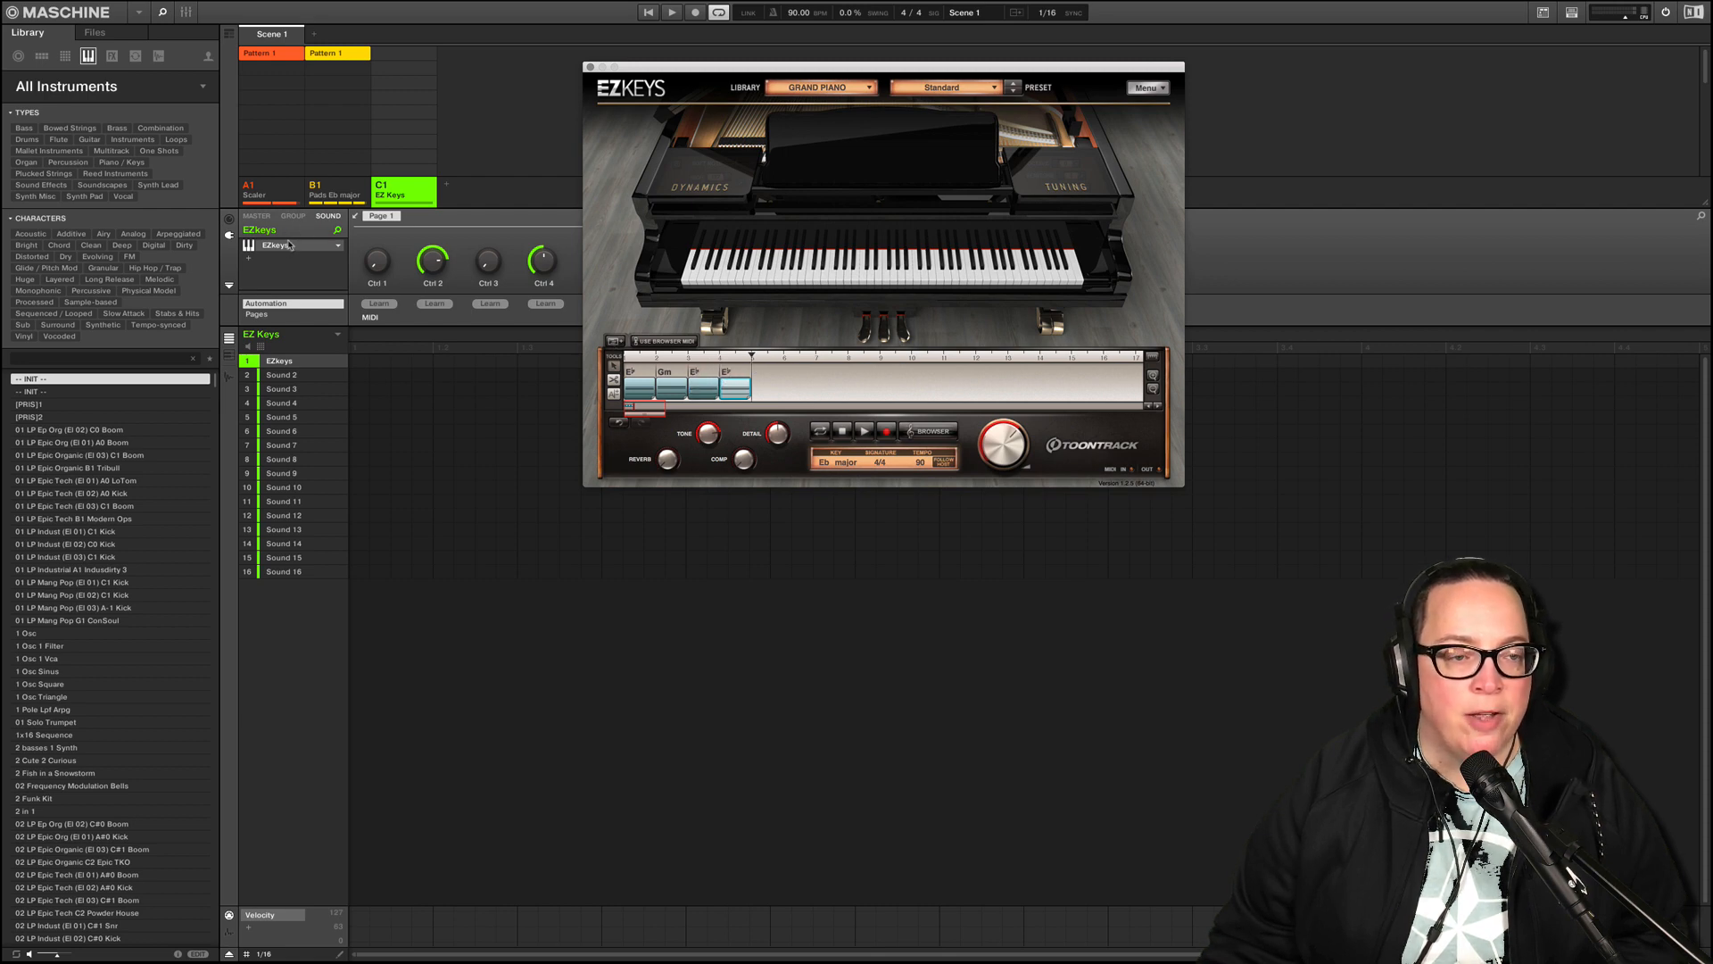
- Check the chord order in the Scaler group's plug-in, close its window, and return to the EZ Keys group
left_click(280, 195)
left_click(301, 248)
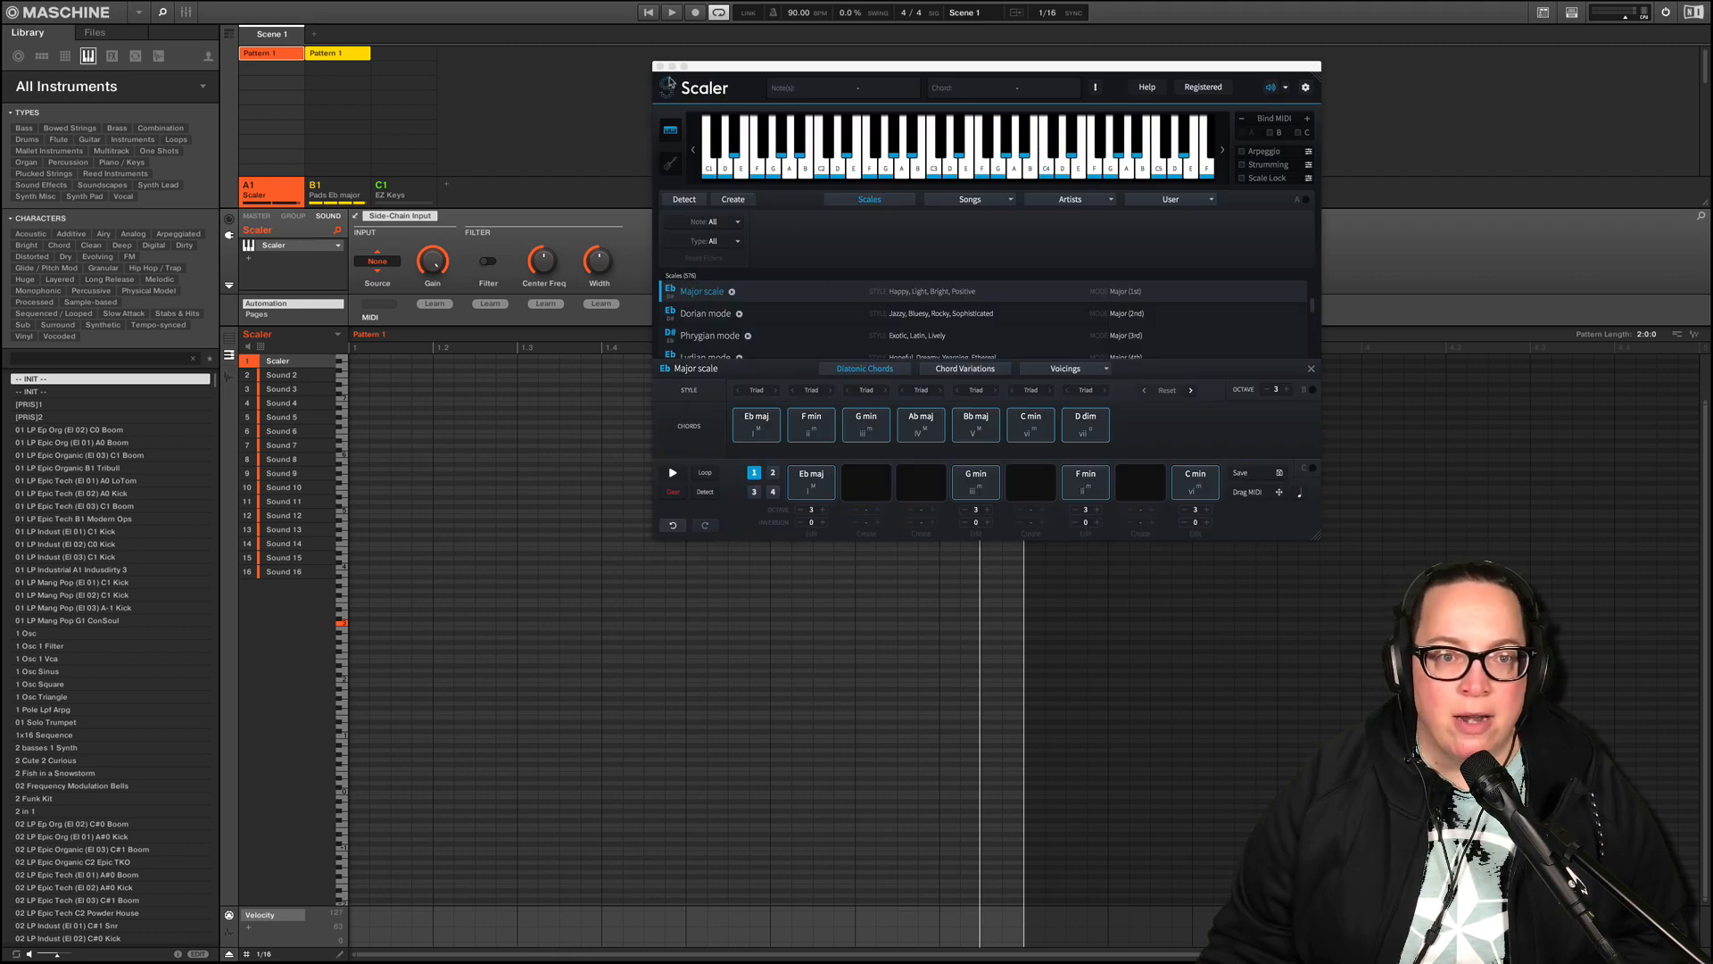
left_click(658, 66)
left_click(414, 194)
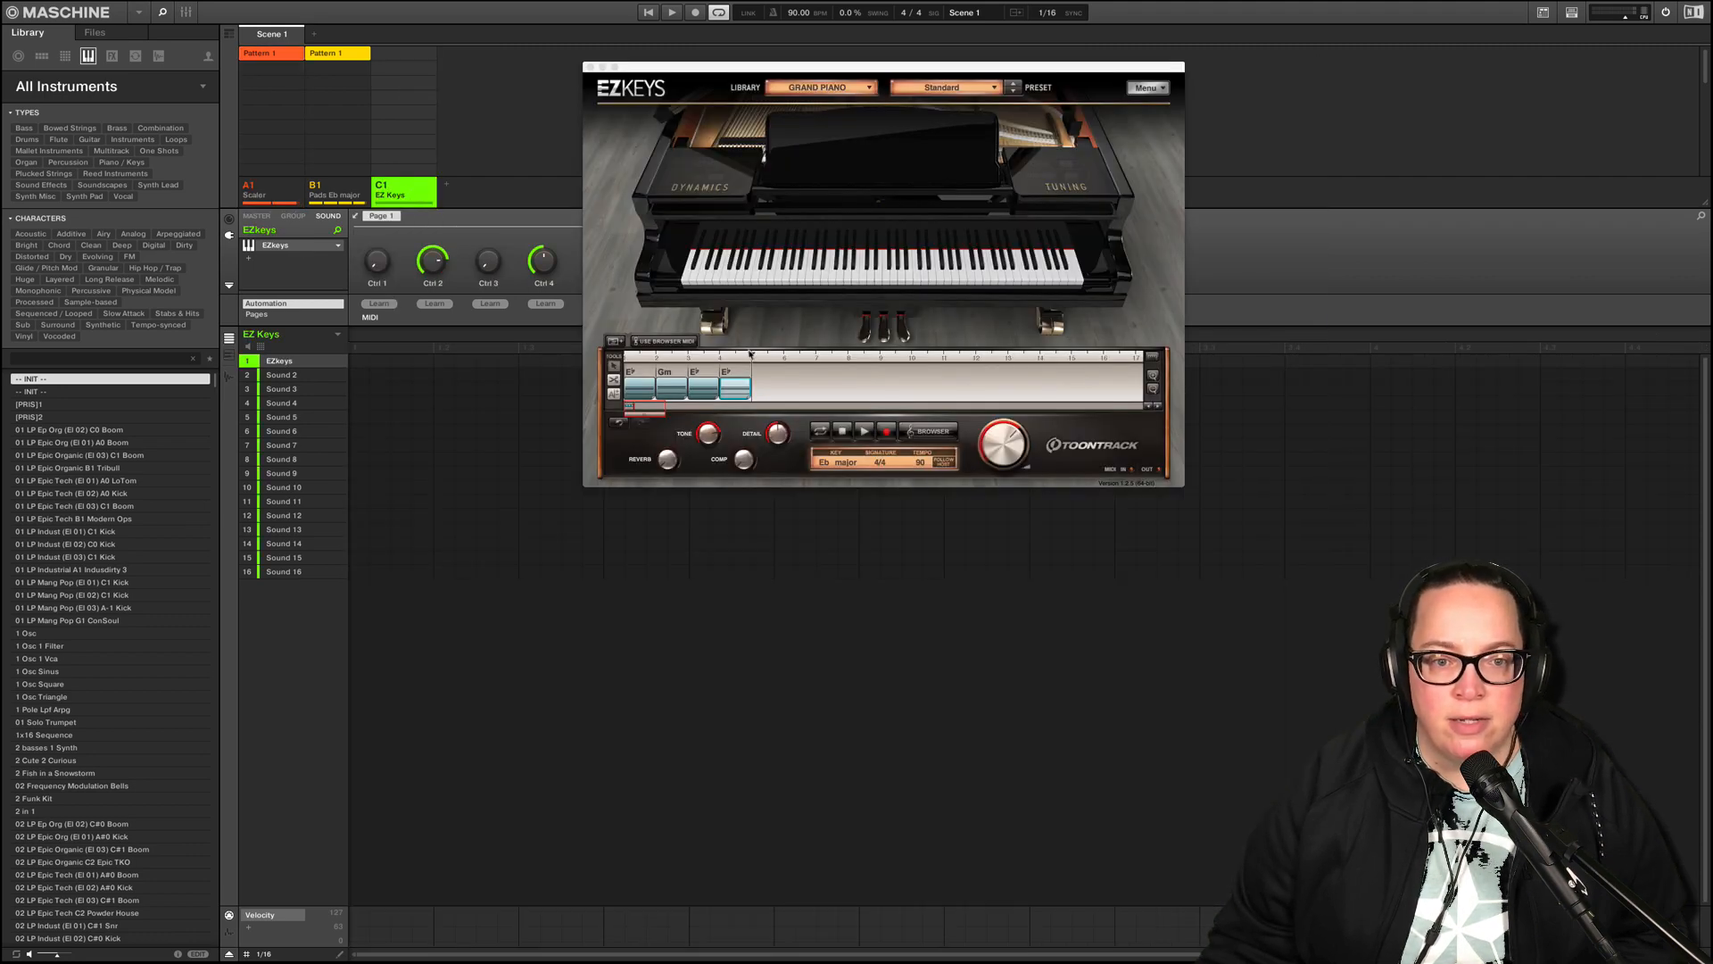
- Change the third chord in the EZkeys song track to Fm and the fourth to Cm, and play the progression back
left_click(700, 378)
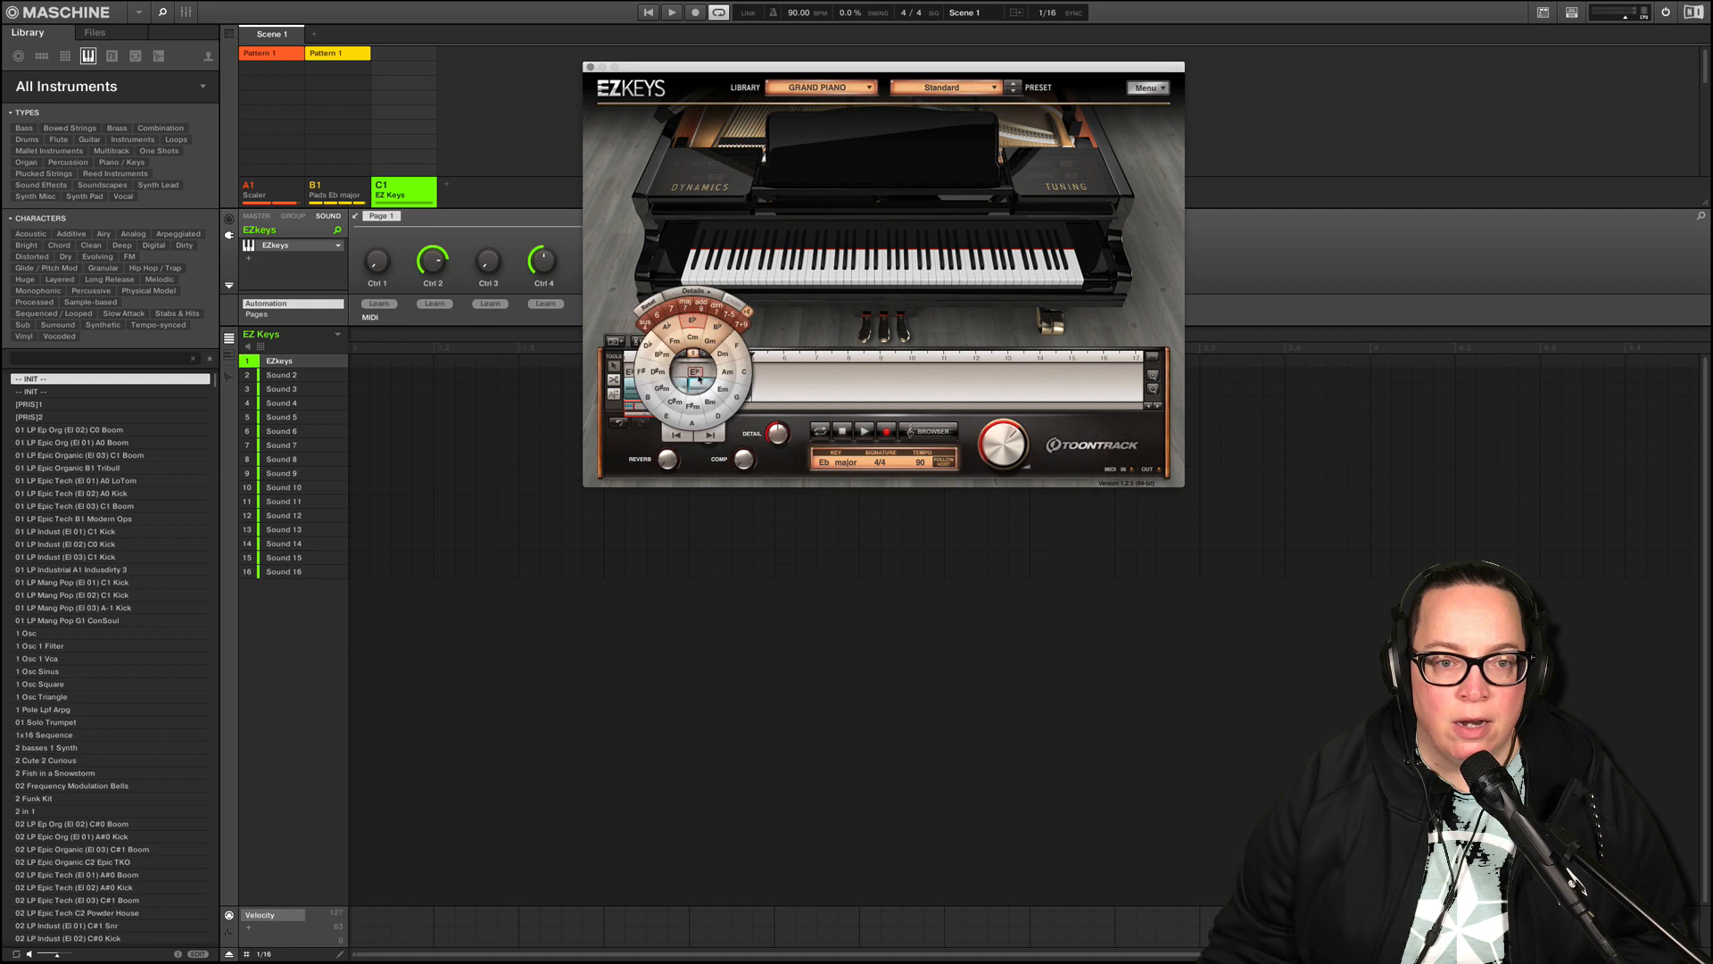
left_click(674, 340)
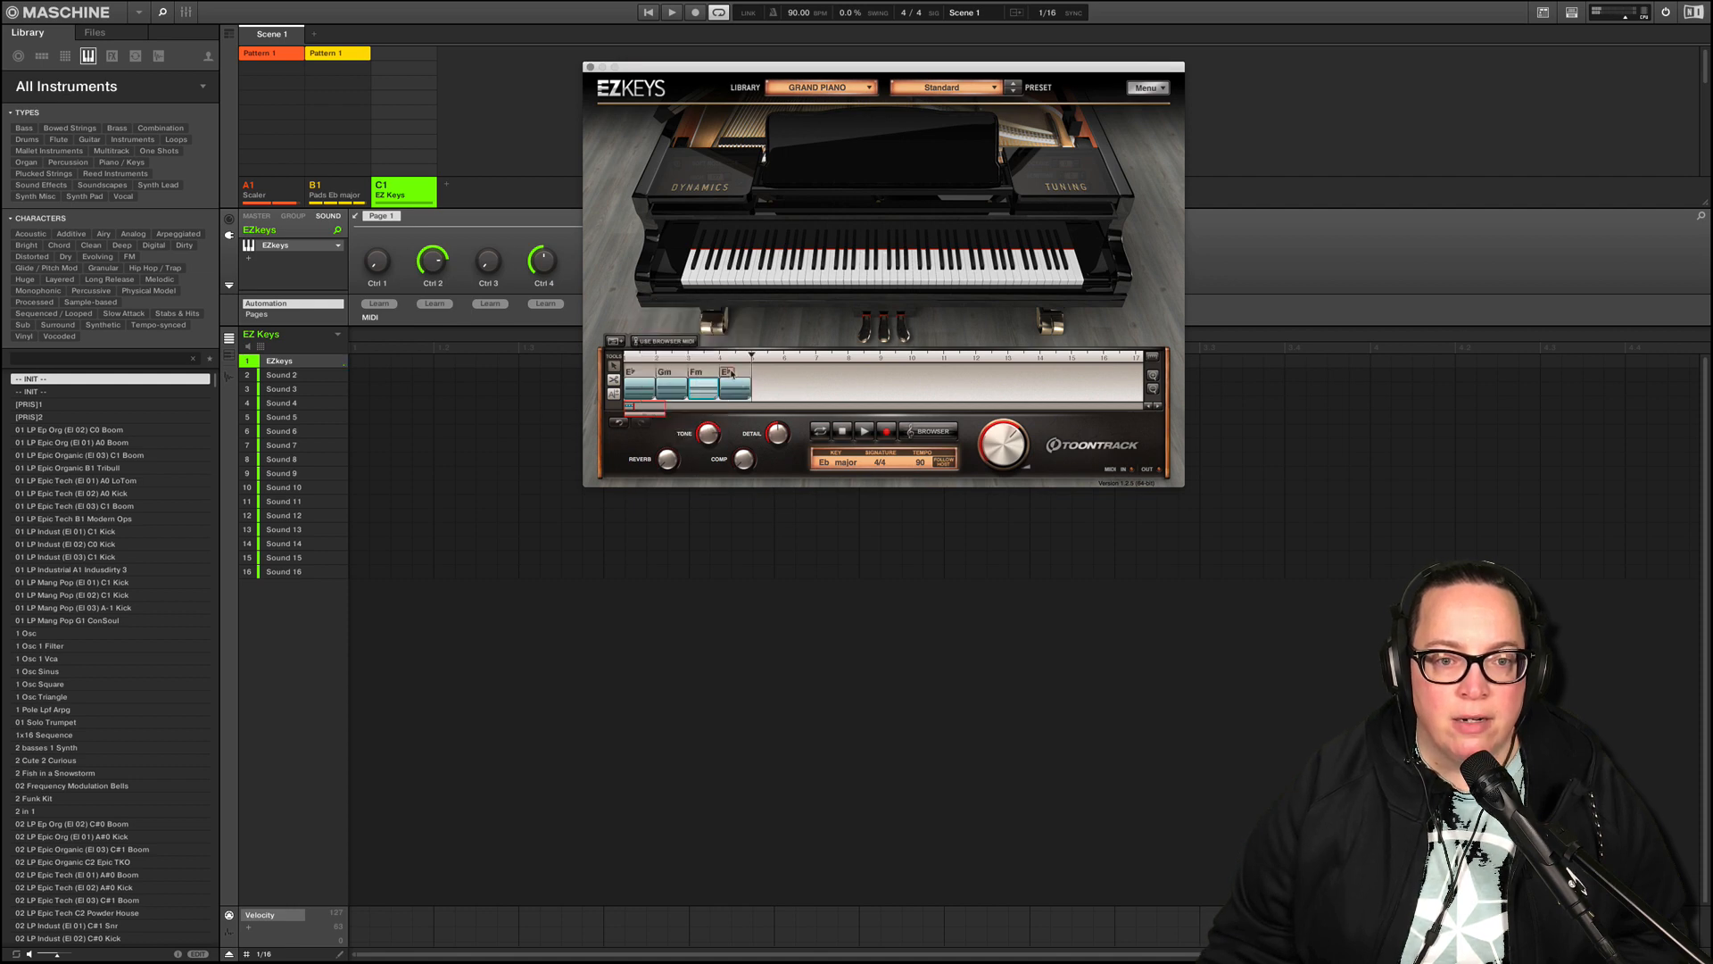
left_click(730, 378)
left_click(727, 342)
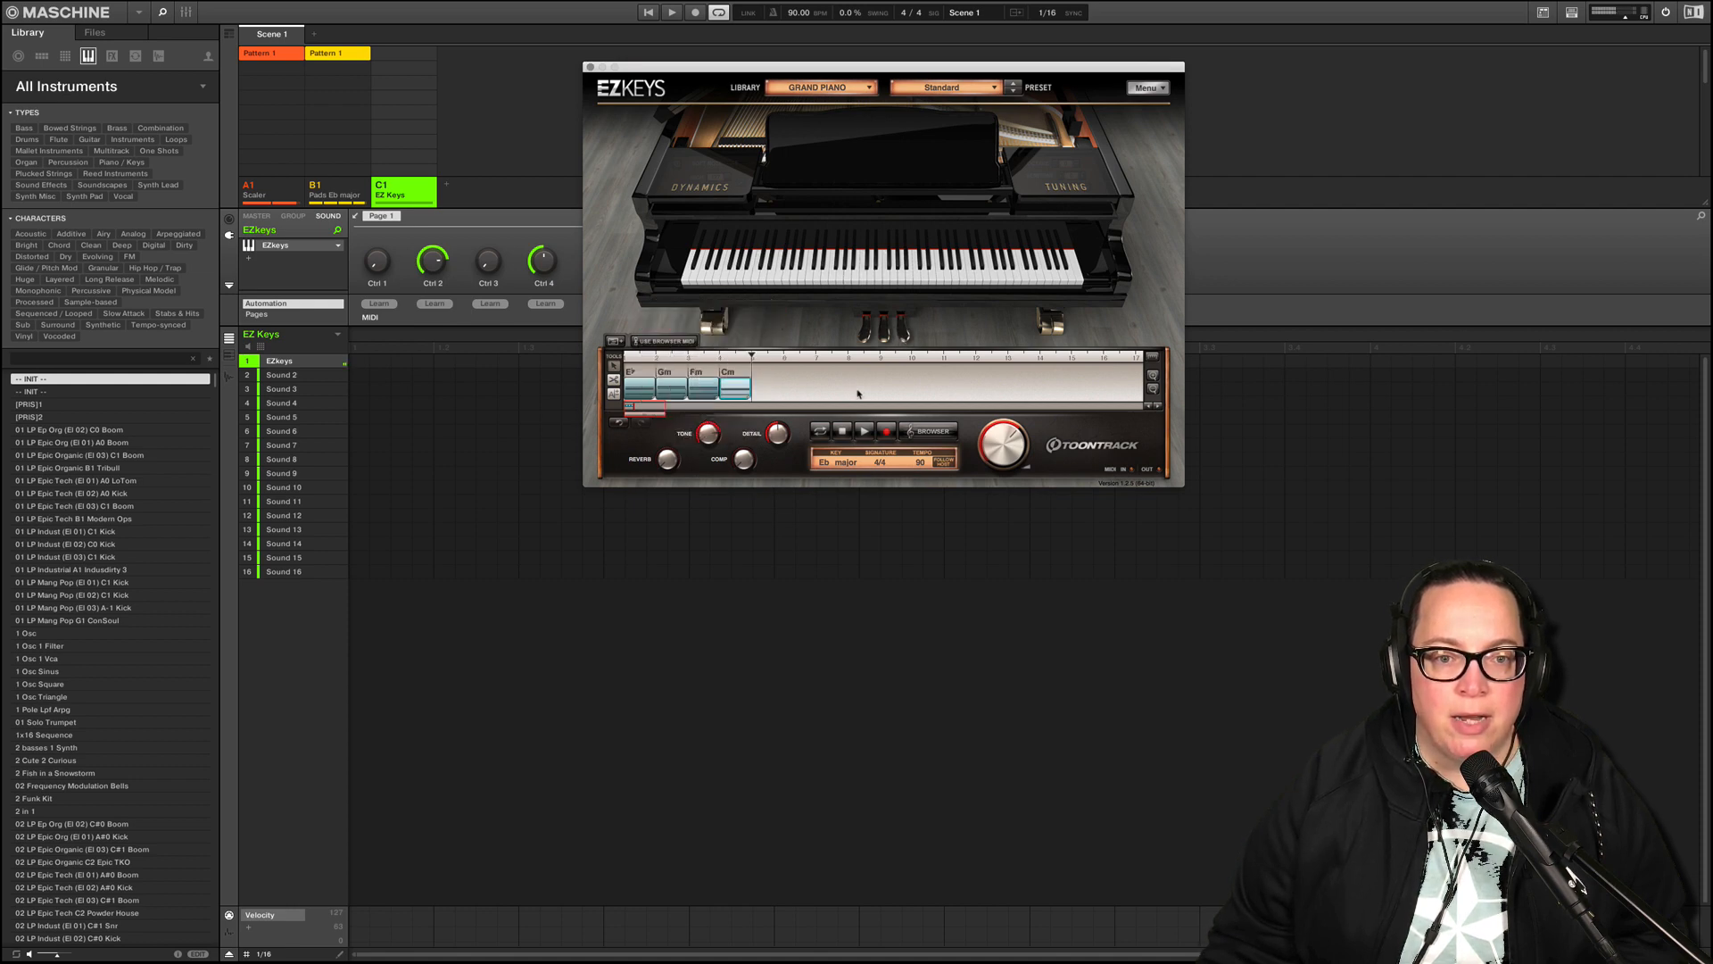
left_click(650, 12)
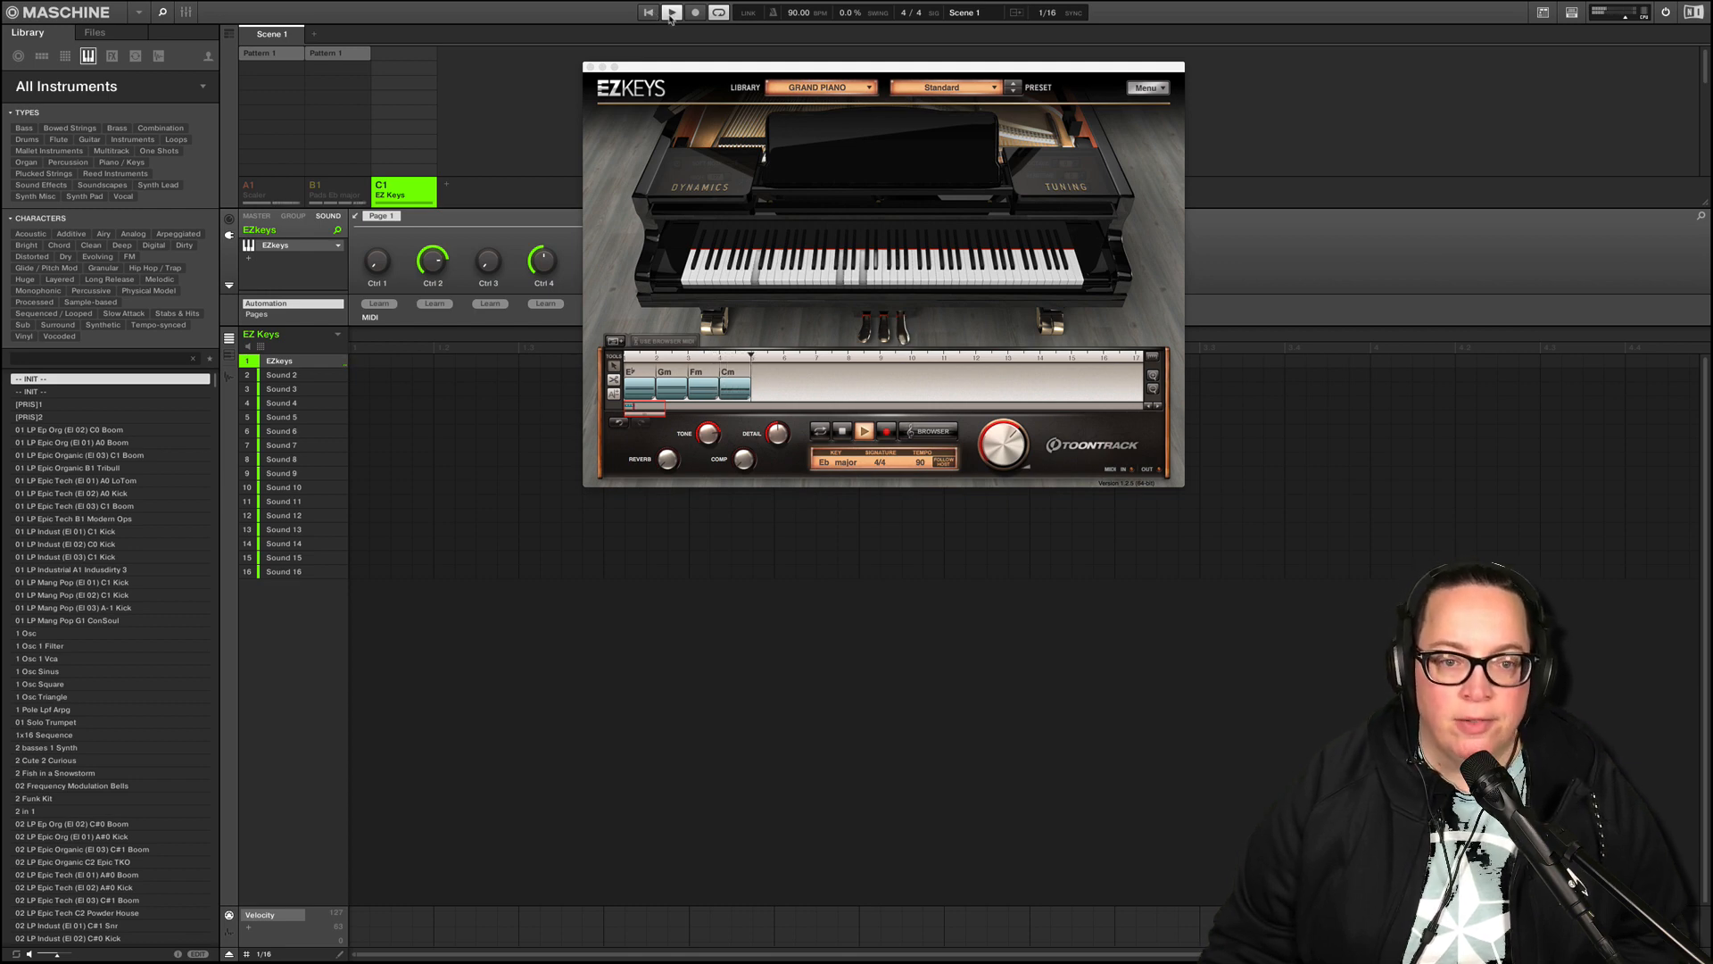
left_click(671, 14)
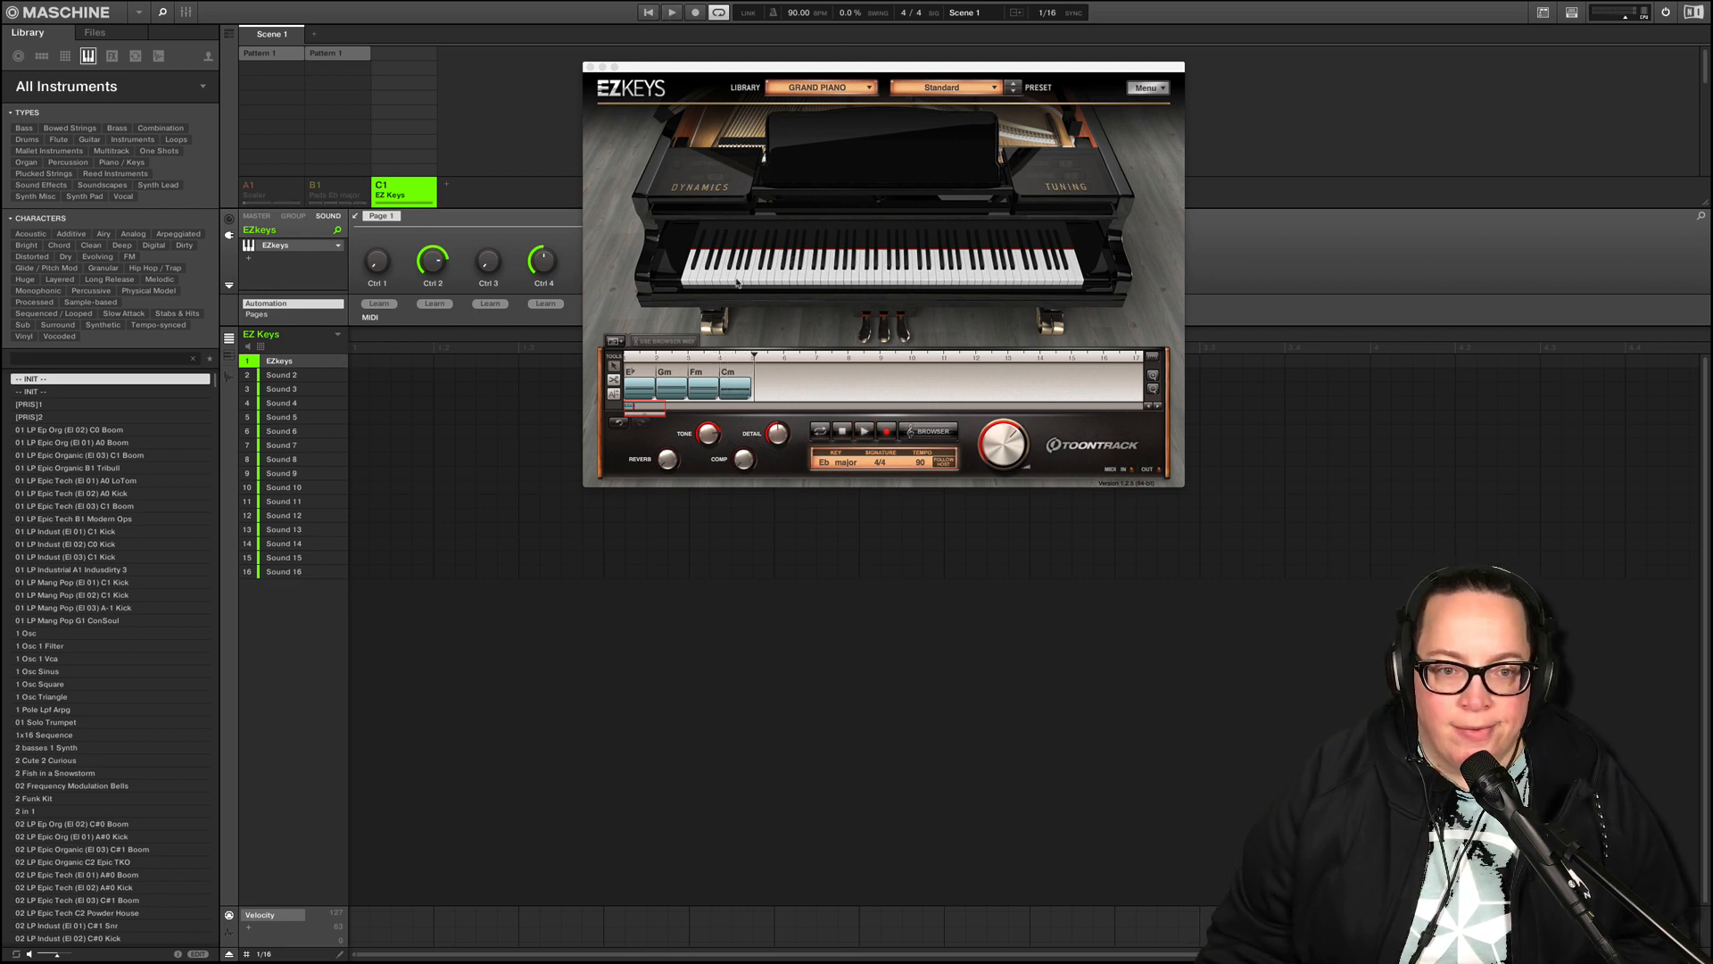
- Select all four chord blocks in the EZkeys song track and merge them into a single block
left_click(672, 342)
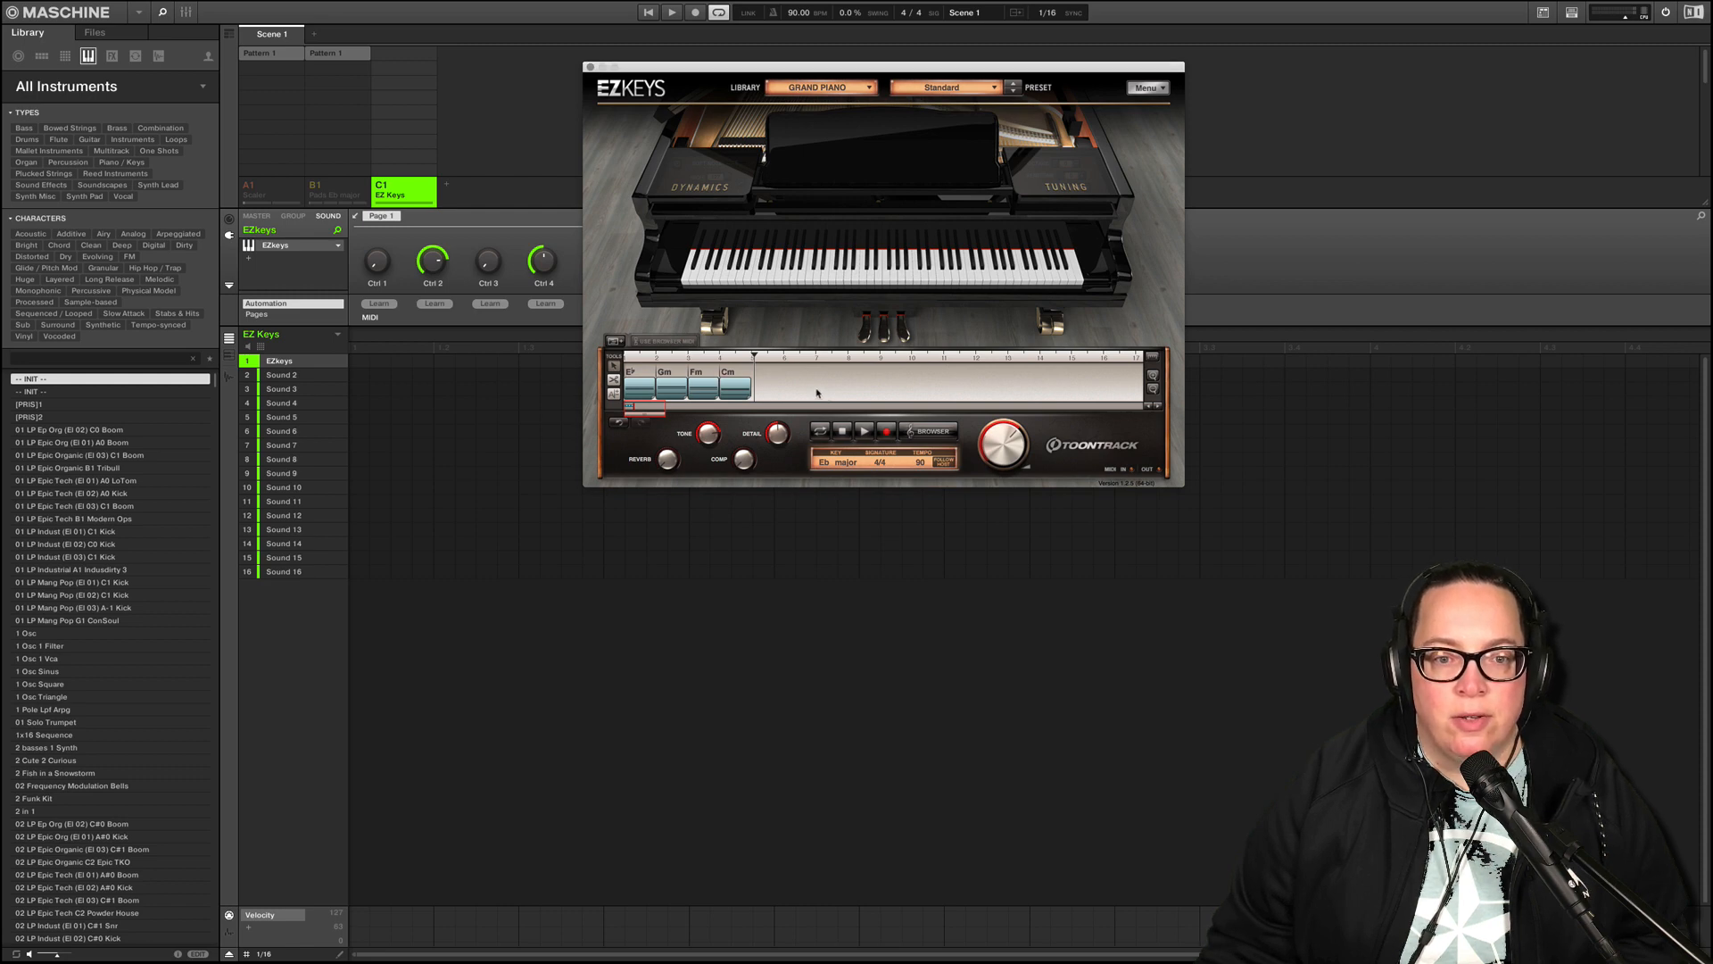
left_click_drag(794, 390, 644, 393)
right_click(650, 396)
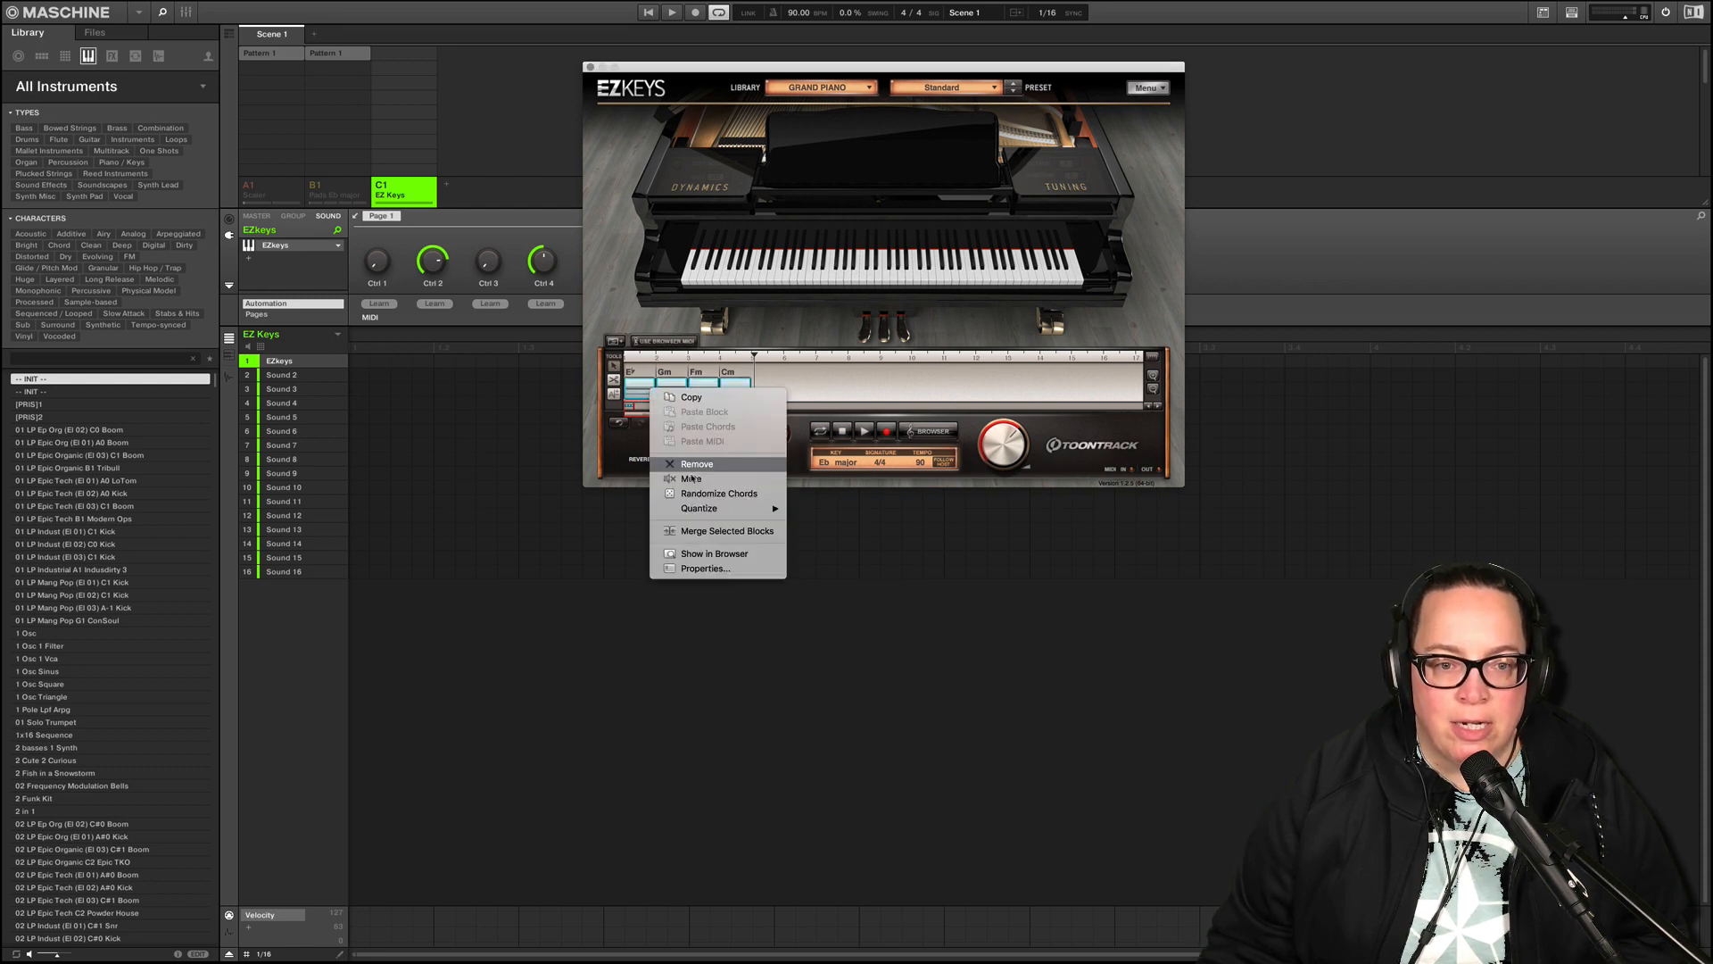
left_click(705, 532)
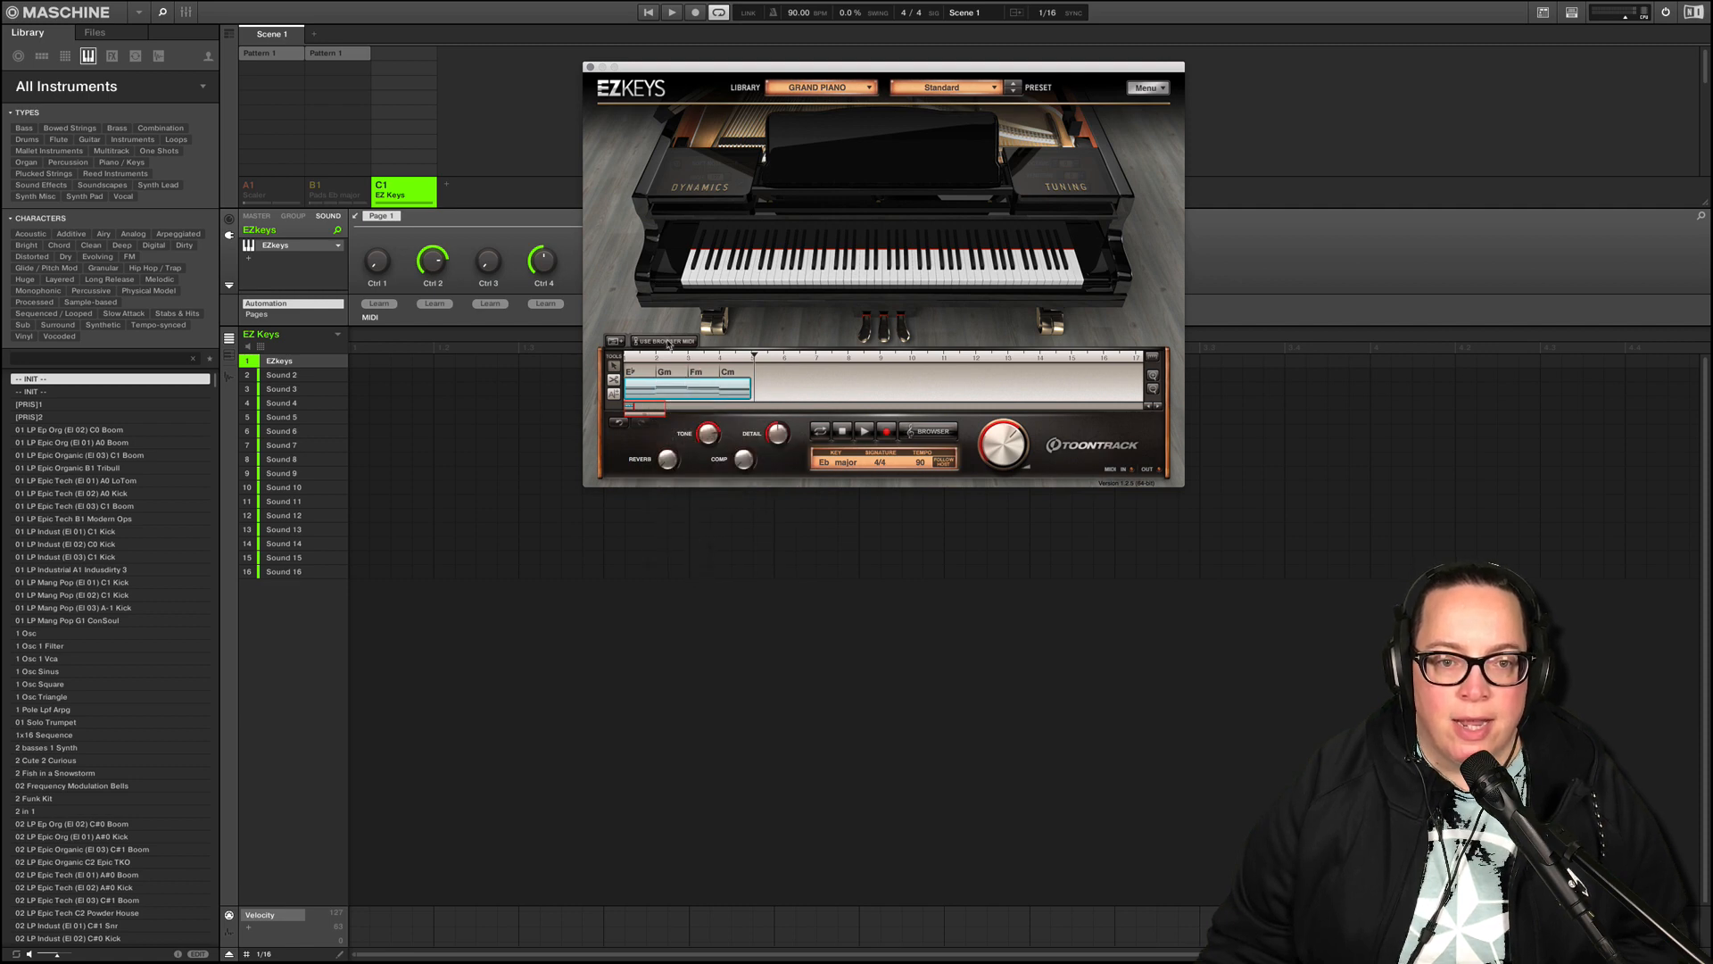
- Turn on Use Browser MIDI for the merged block and open the Straight 4/4 grooves of the Modern Pop pack
left_click(665, 342)
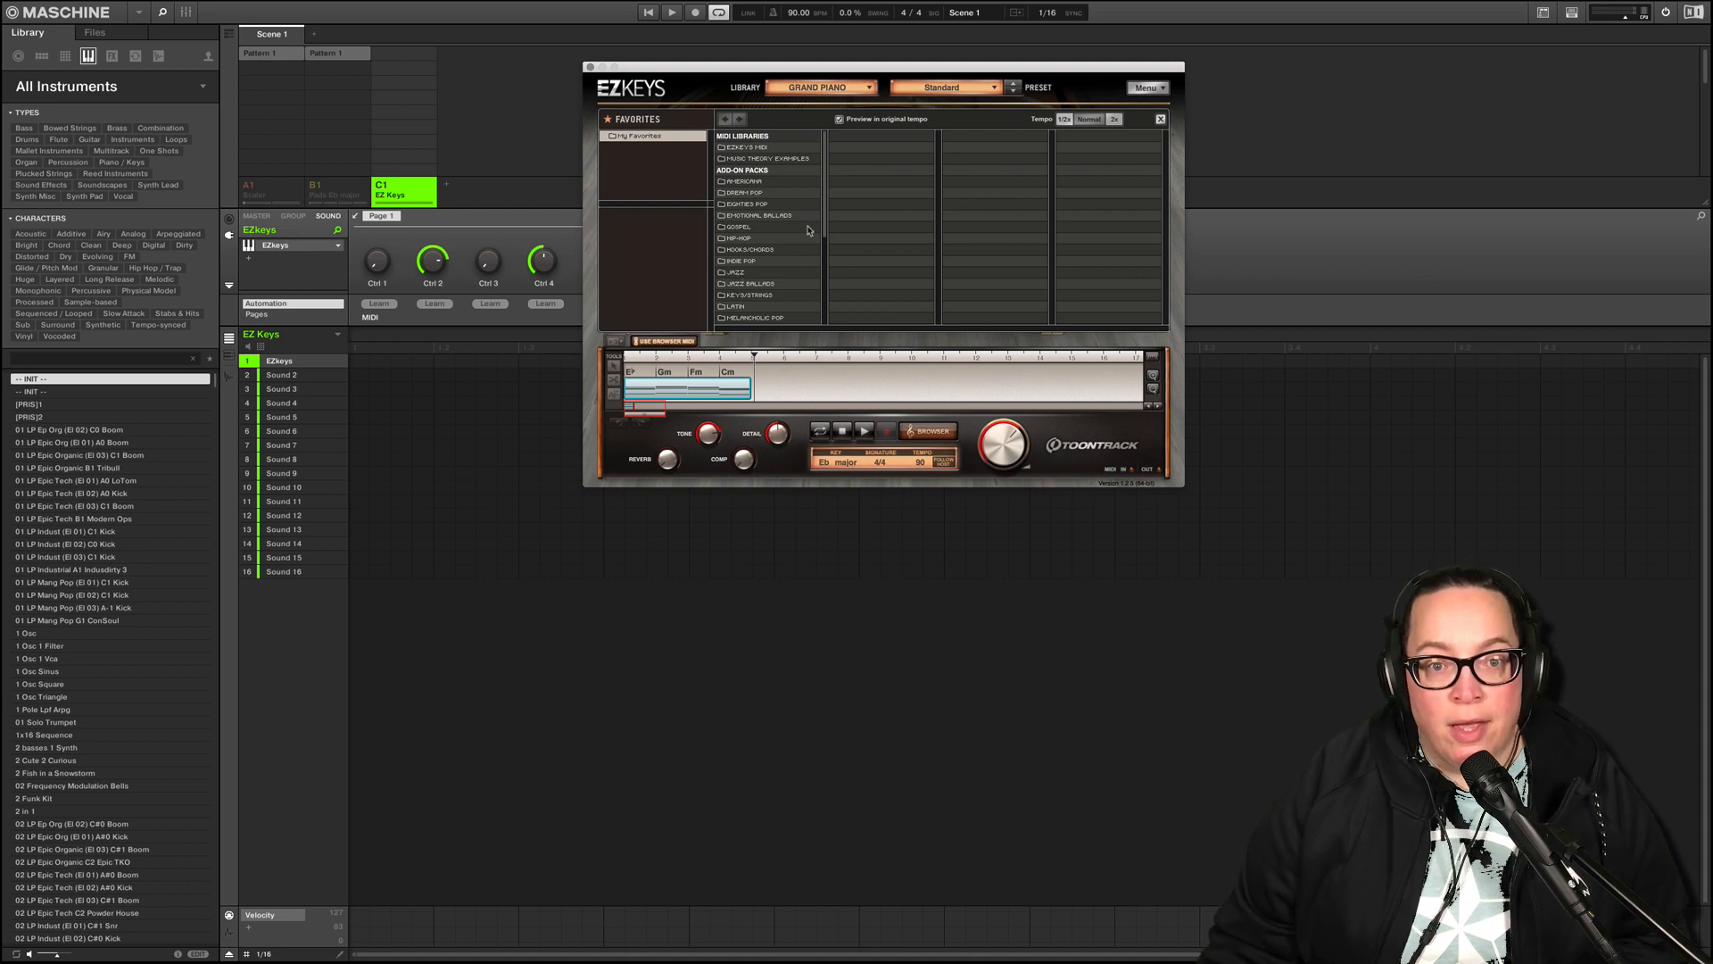
left_click_drag(823, 195, 821, 284)
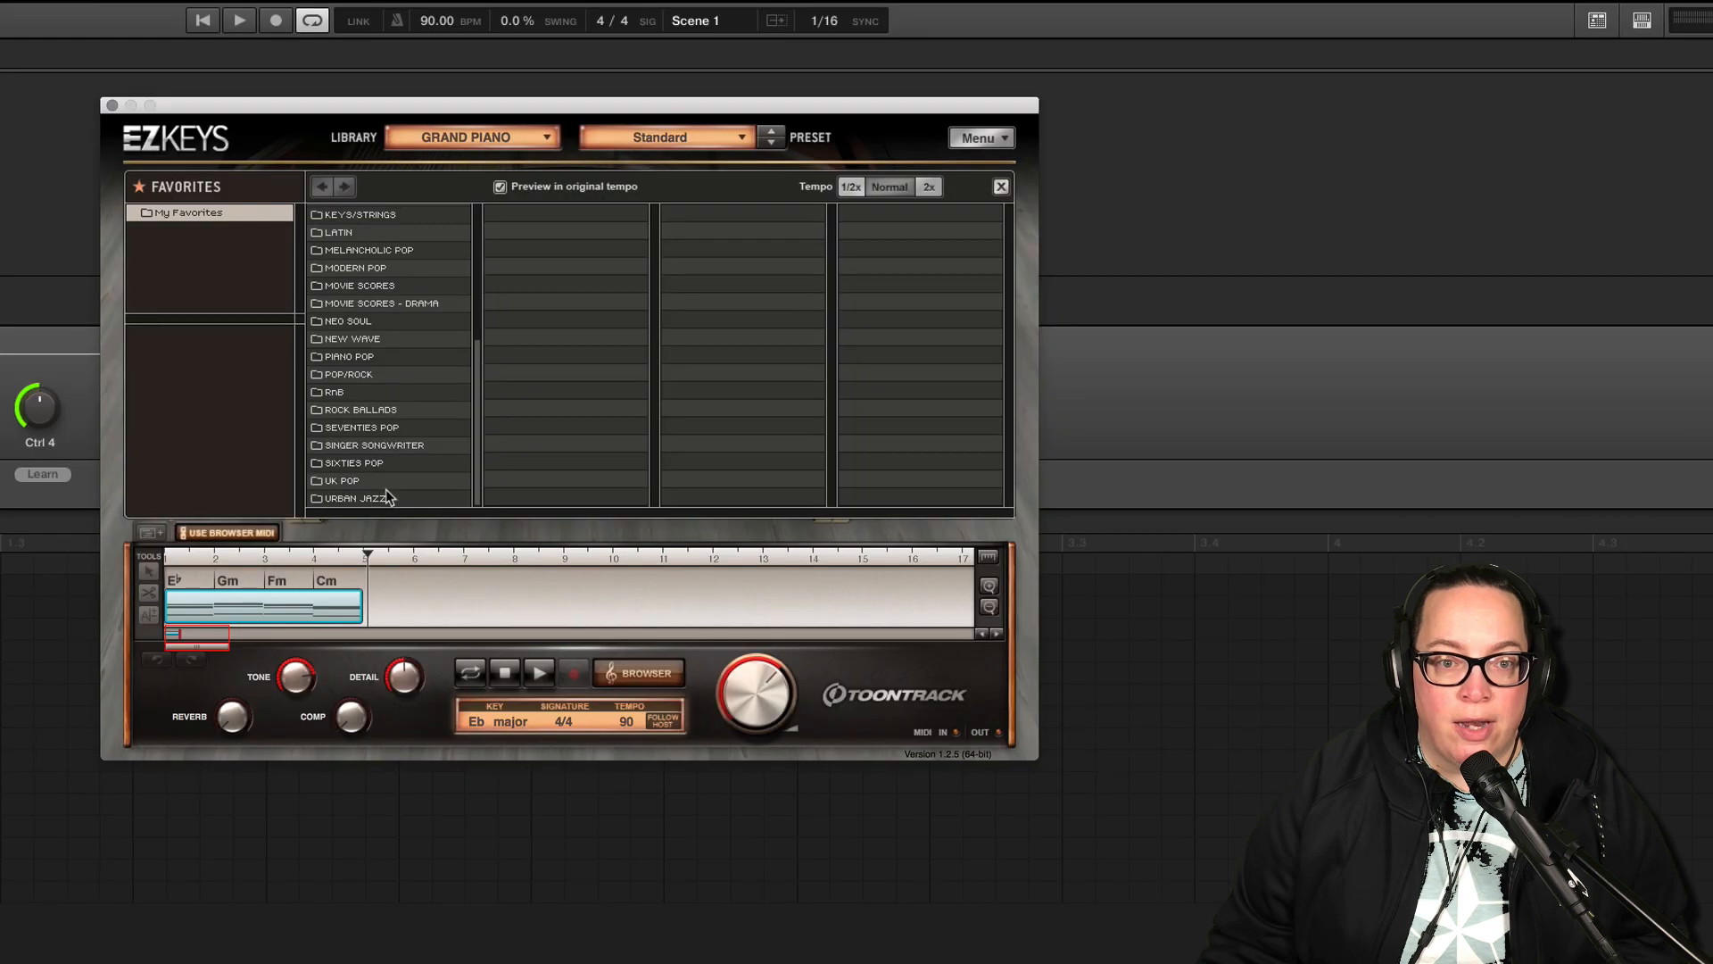
scroll(769, 308, "up", 1)
scroll(391, 473, "up", 2)
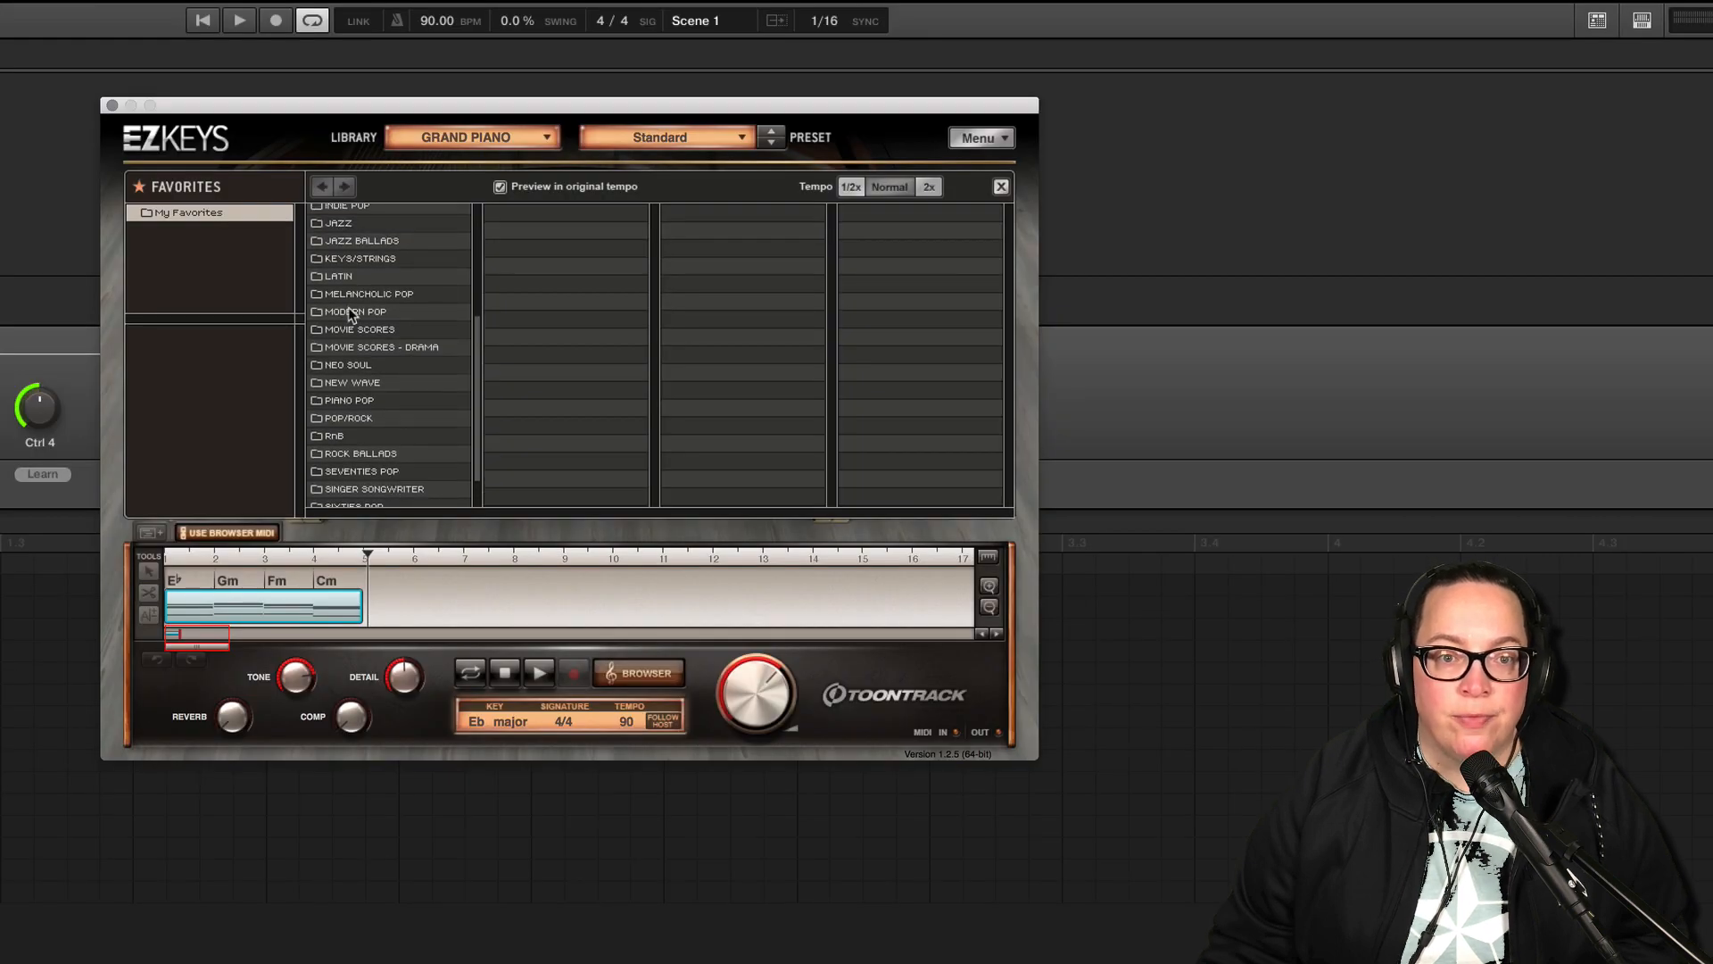
left_click(348, 312)
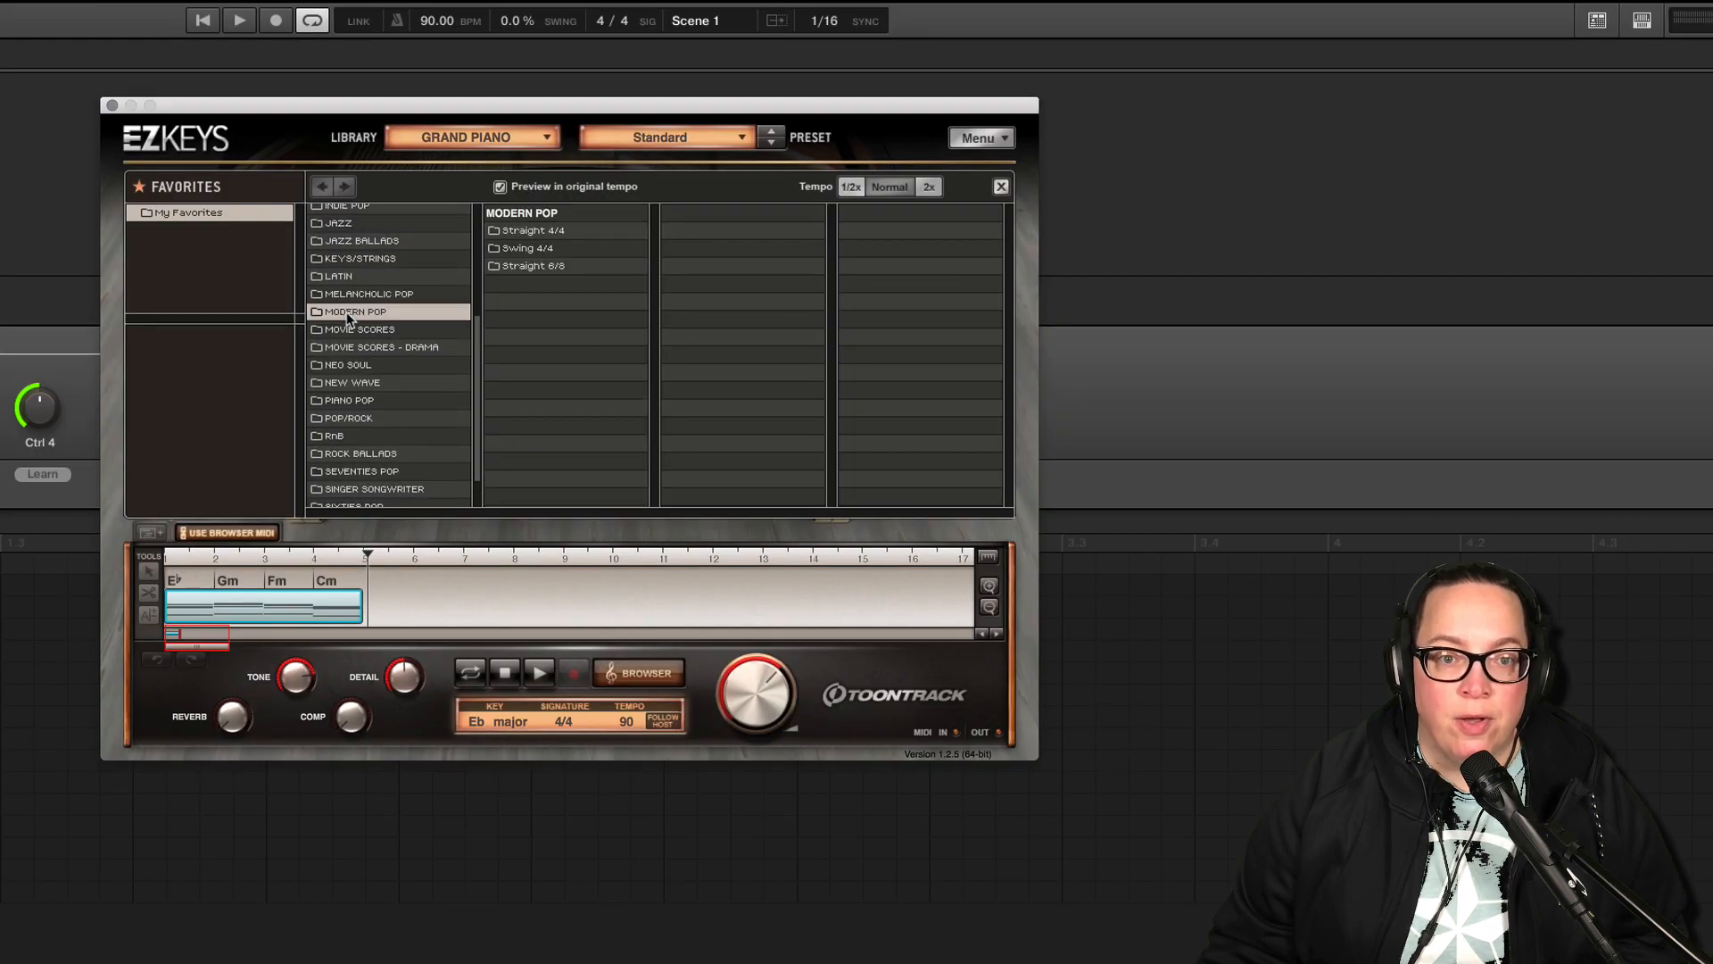
left_click(546, 231)
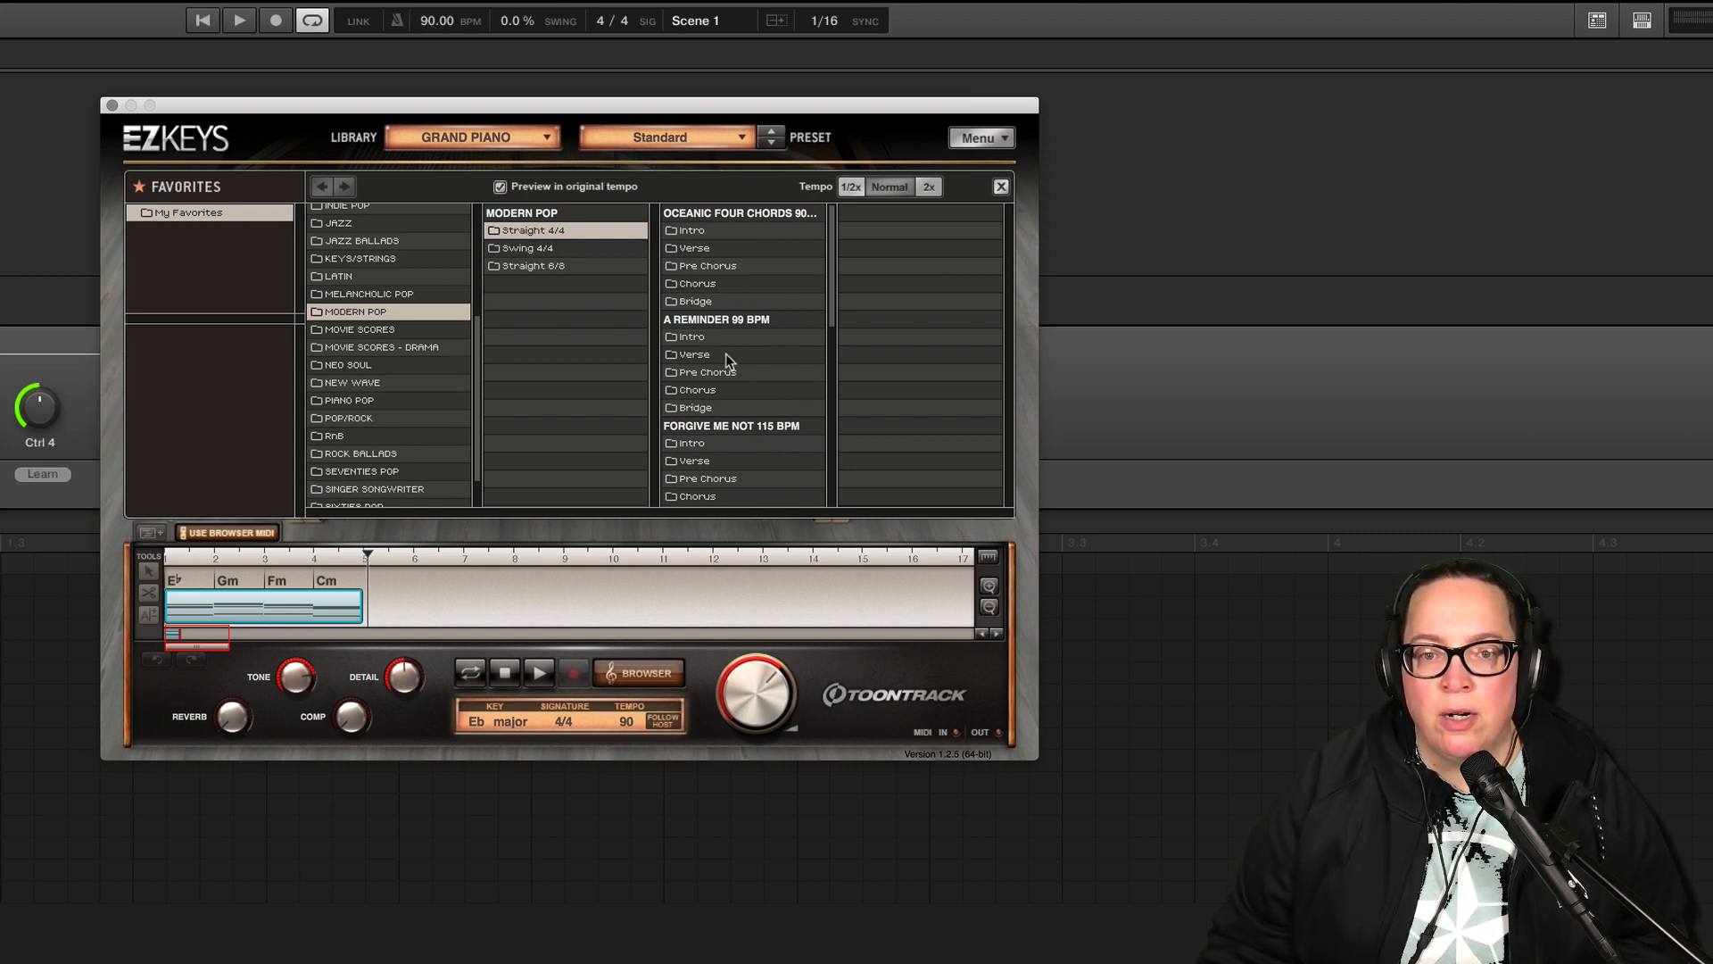
- Audition Variations 02, 03 and 04 of the A Reminder 99 BPM chorus on the chord progression
left_click(720, 389)
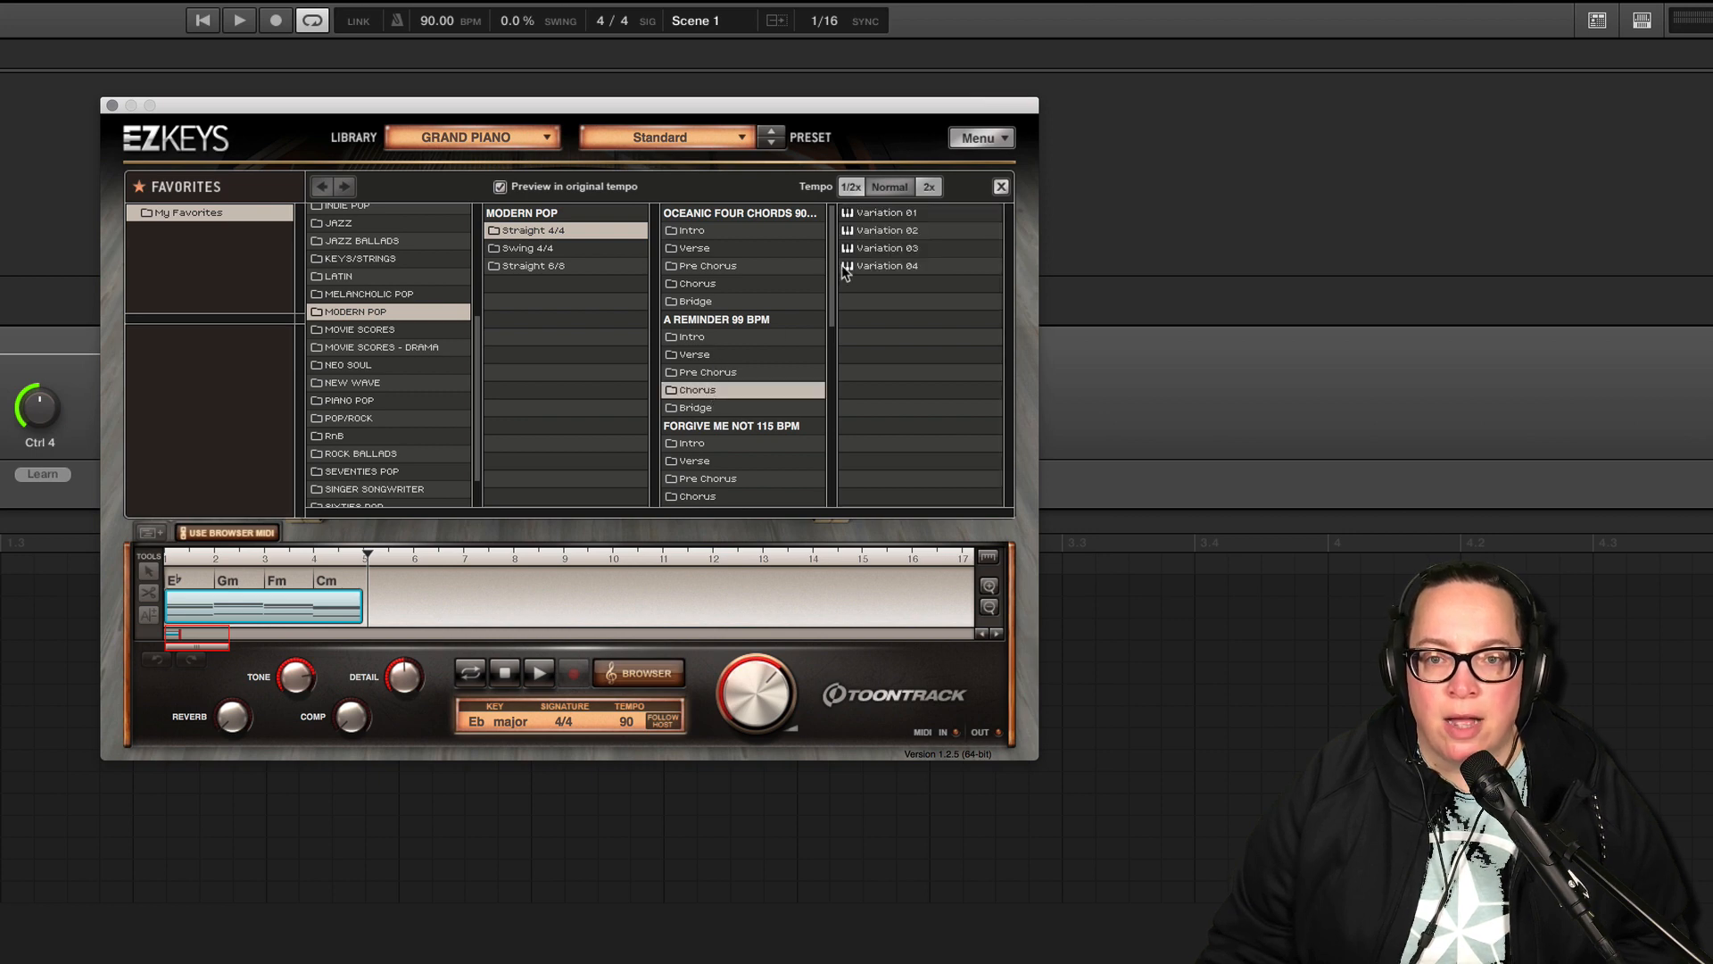
left_click(870, 228)
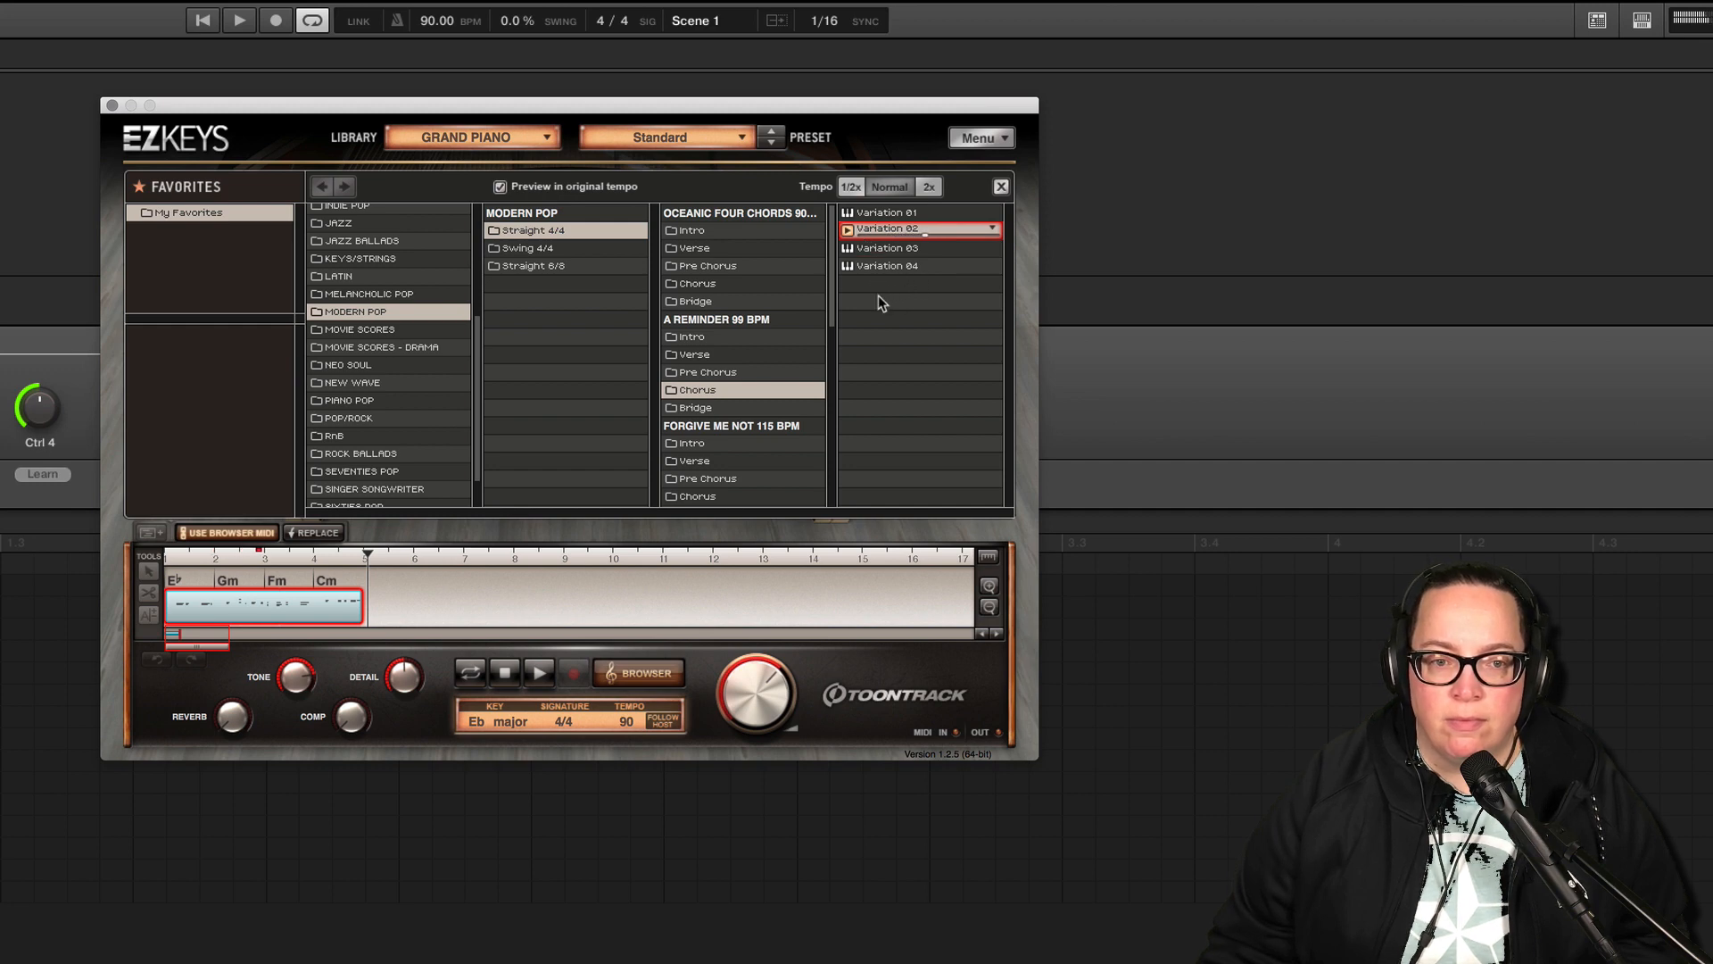
left_click(846, 250)
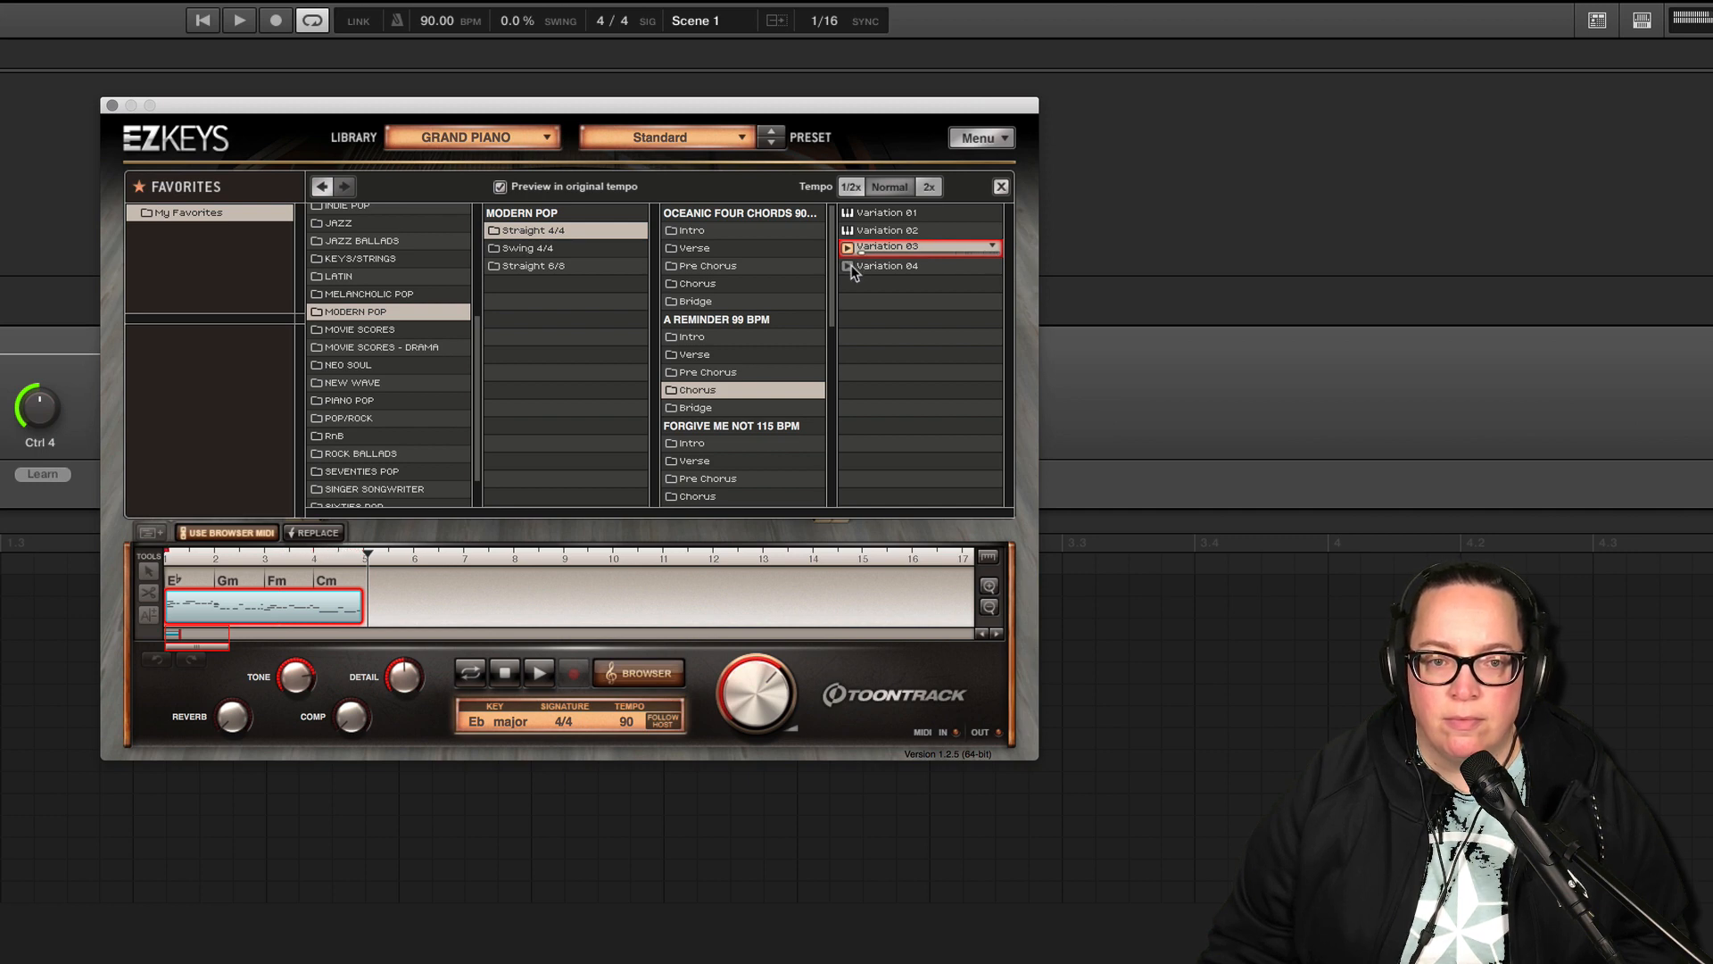
left_click(853, 267)
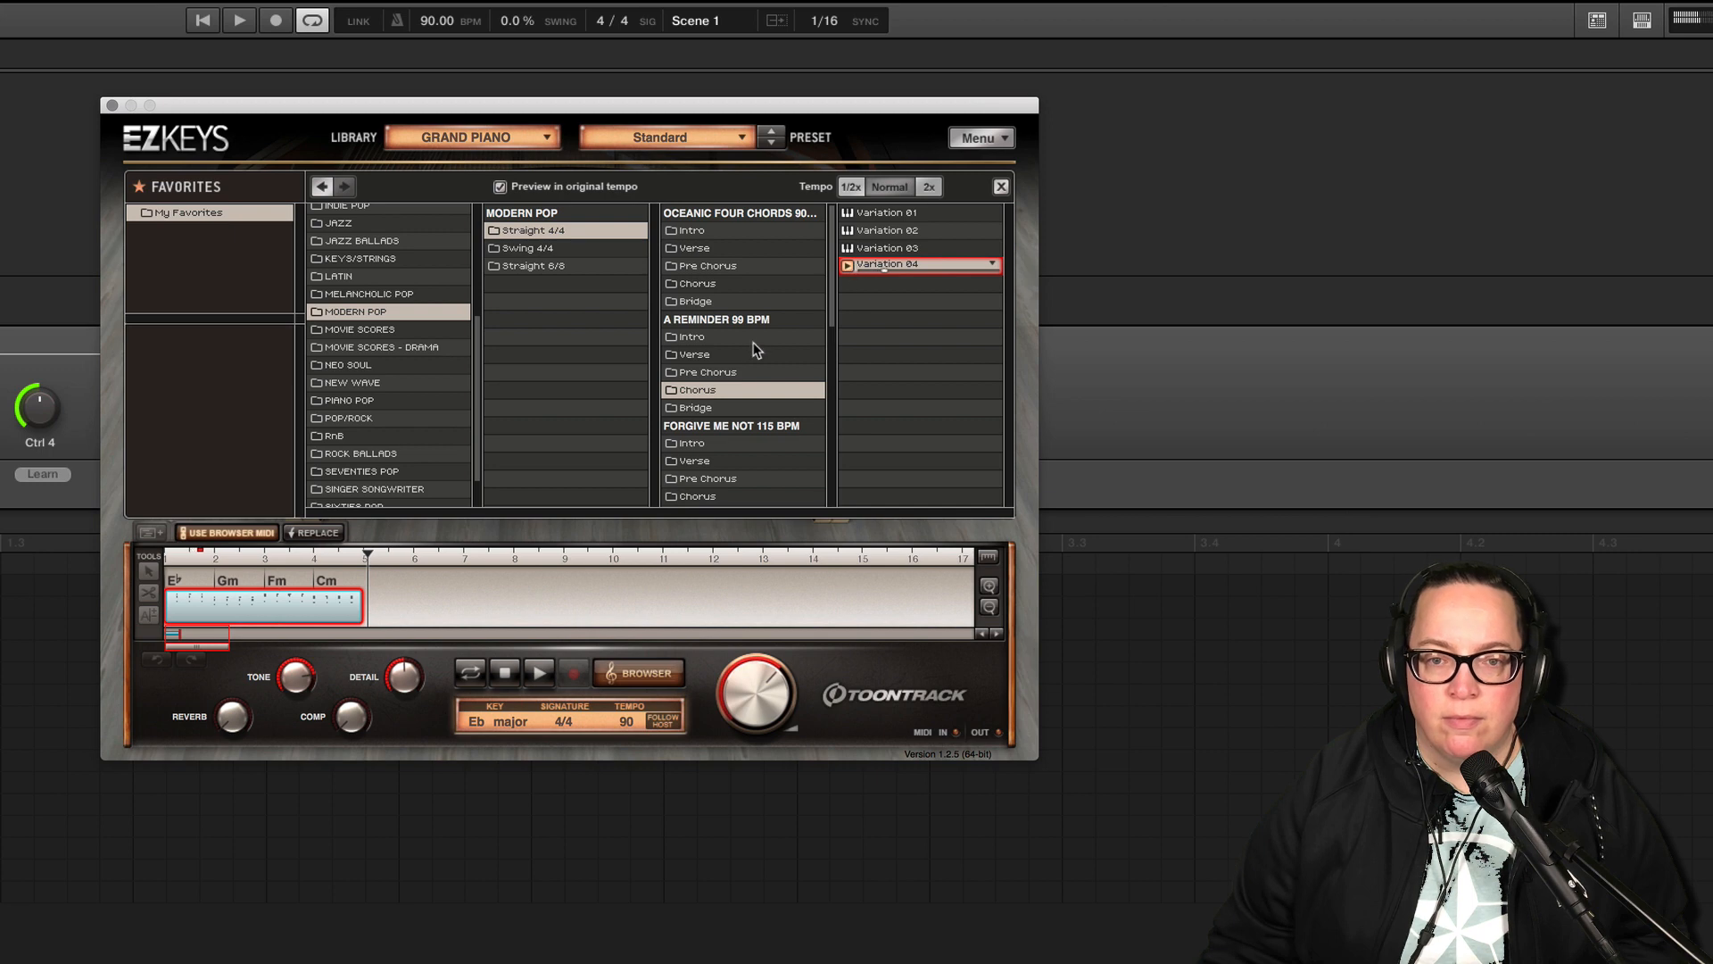
- Audition Variations 01 to 04 of the Forgive Me Not 115 BPM verse on the progression and stop the preview
scroll(760, 340, "down", 3)
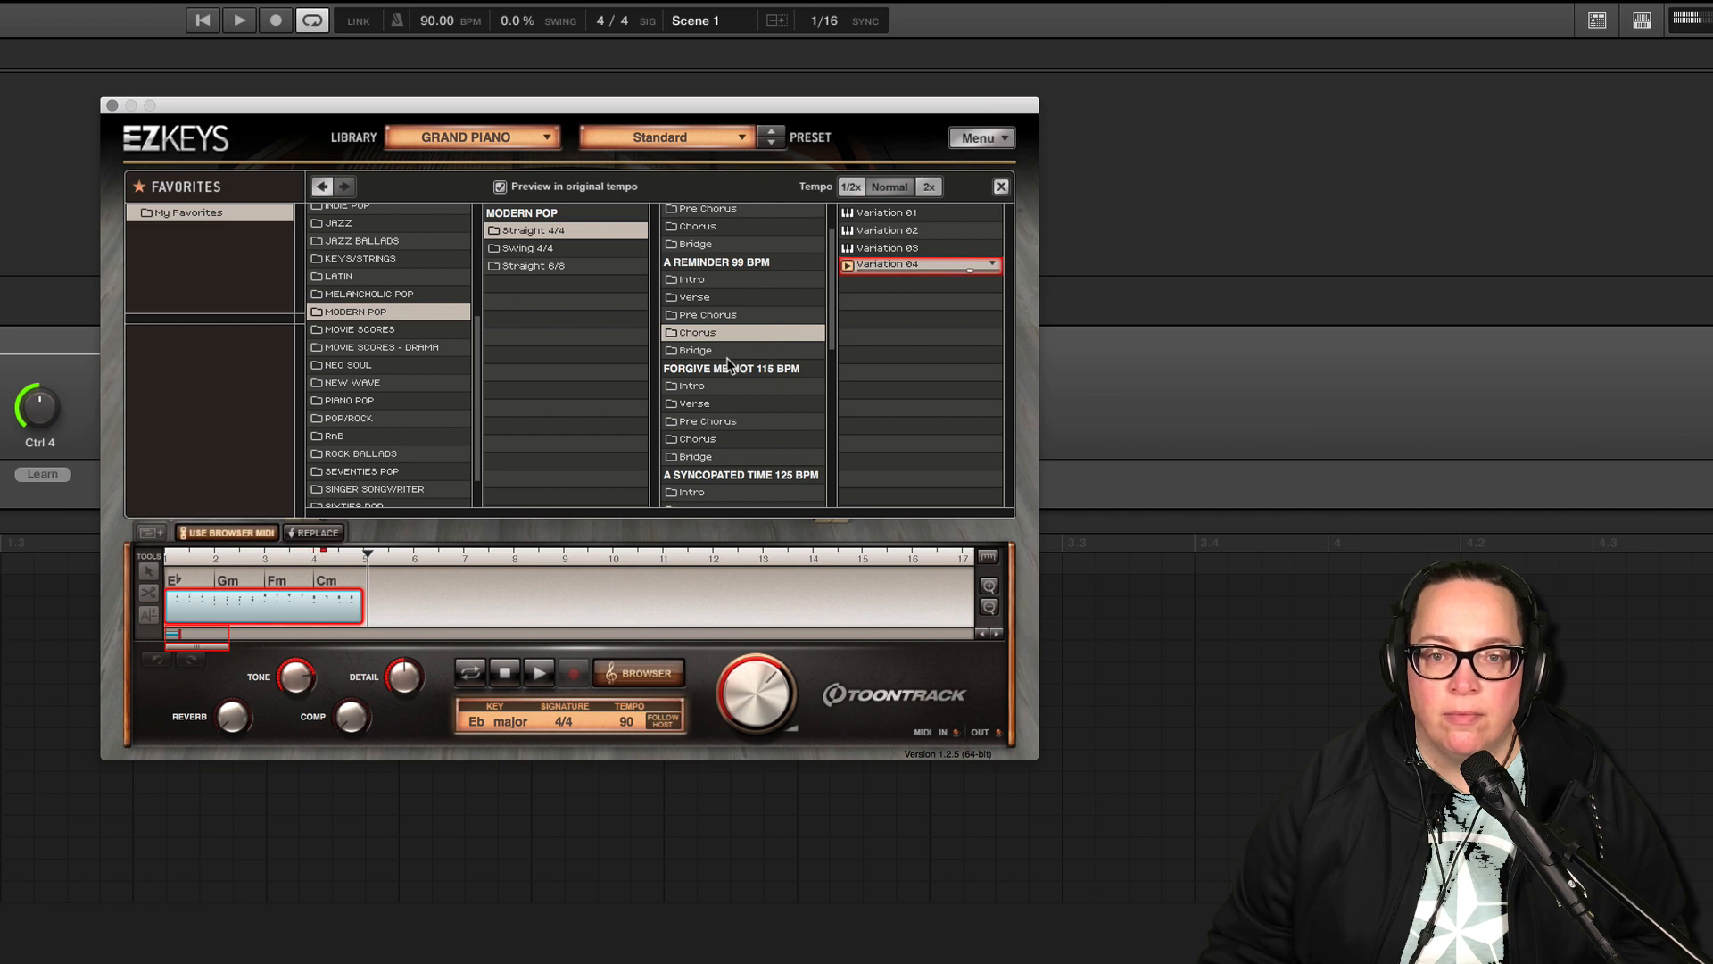
left_click(693, 404)
left_click(848, 213)
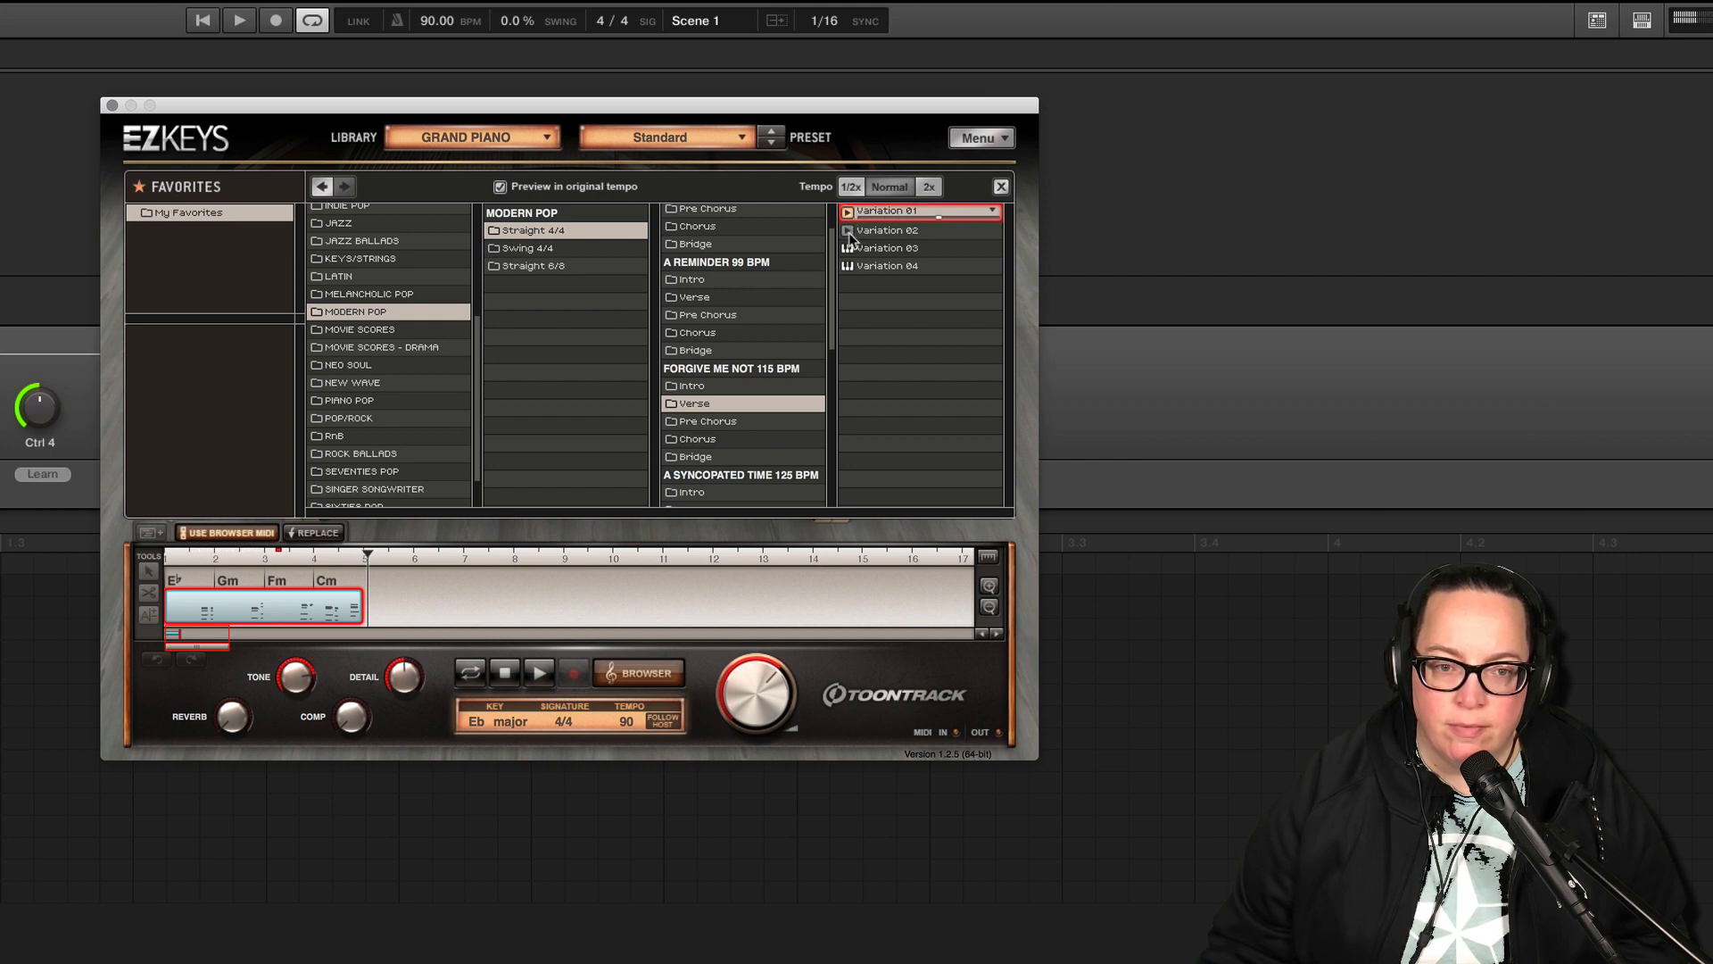
left_click(848, 231)
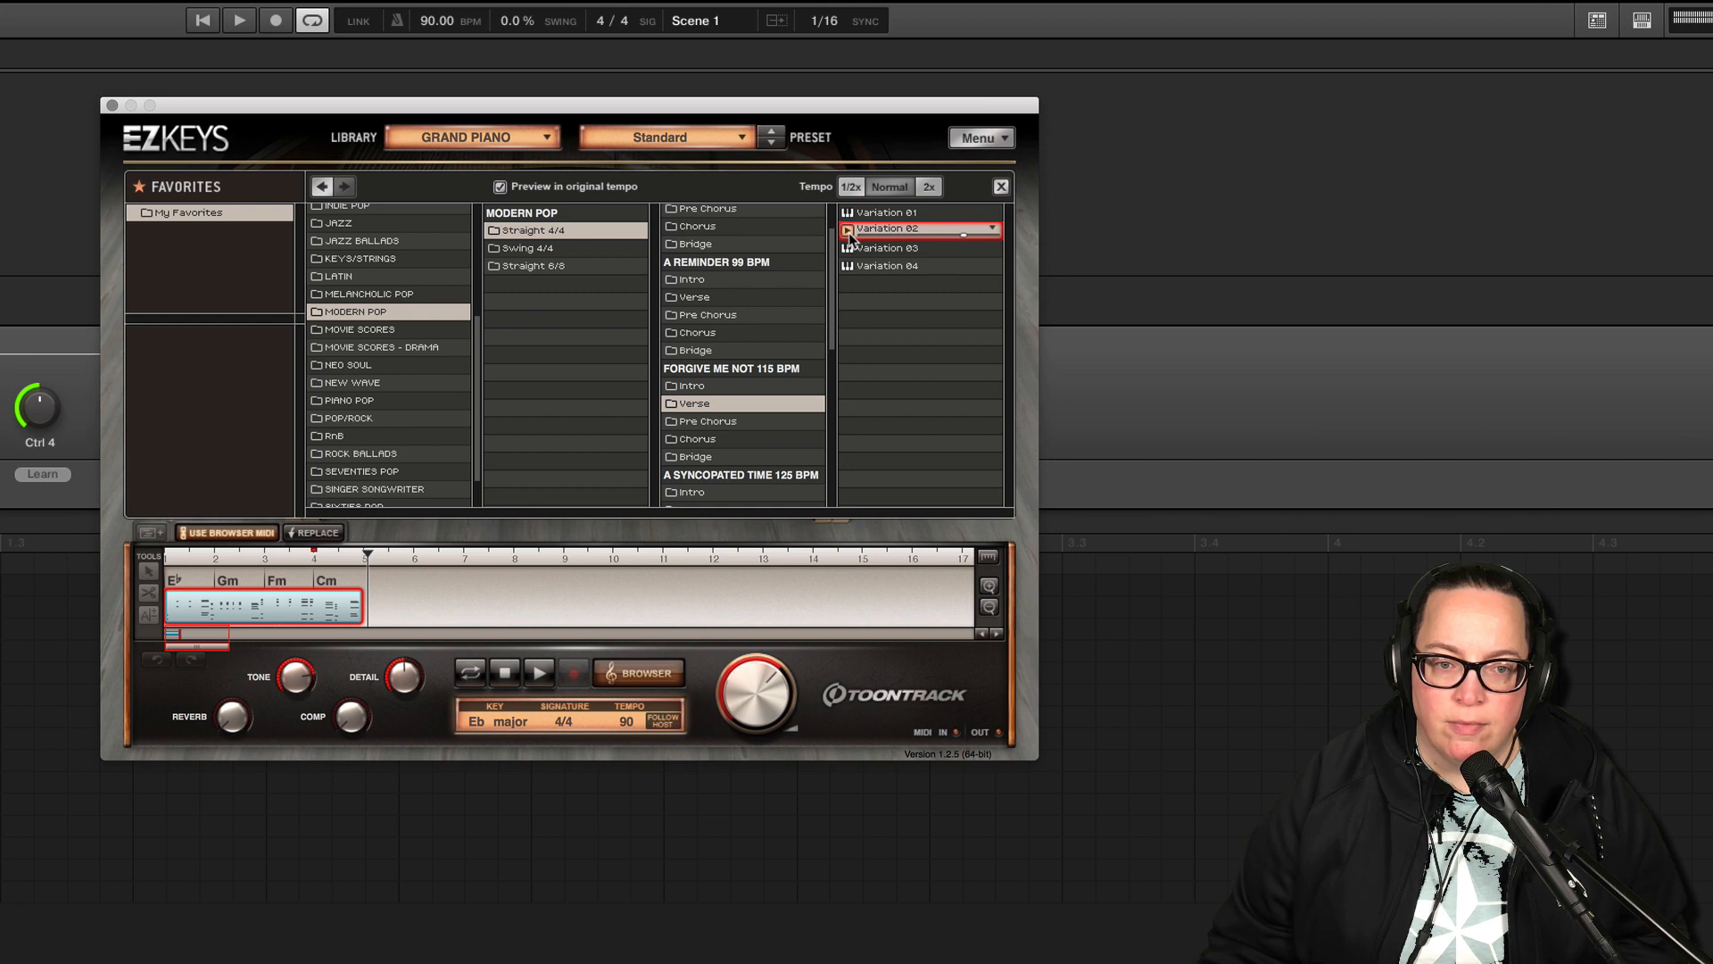
left_click(850, 250)
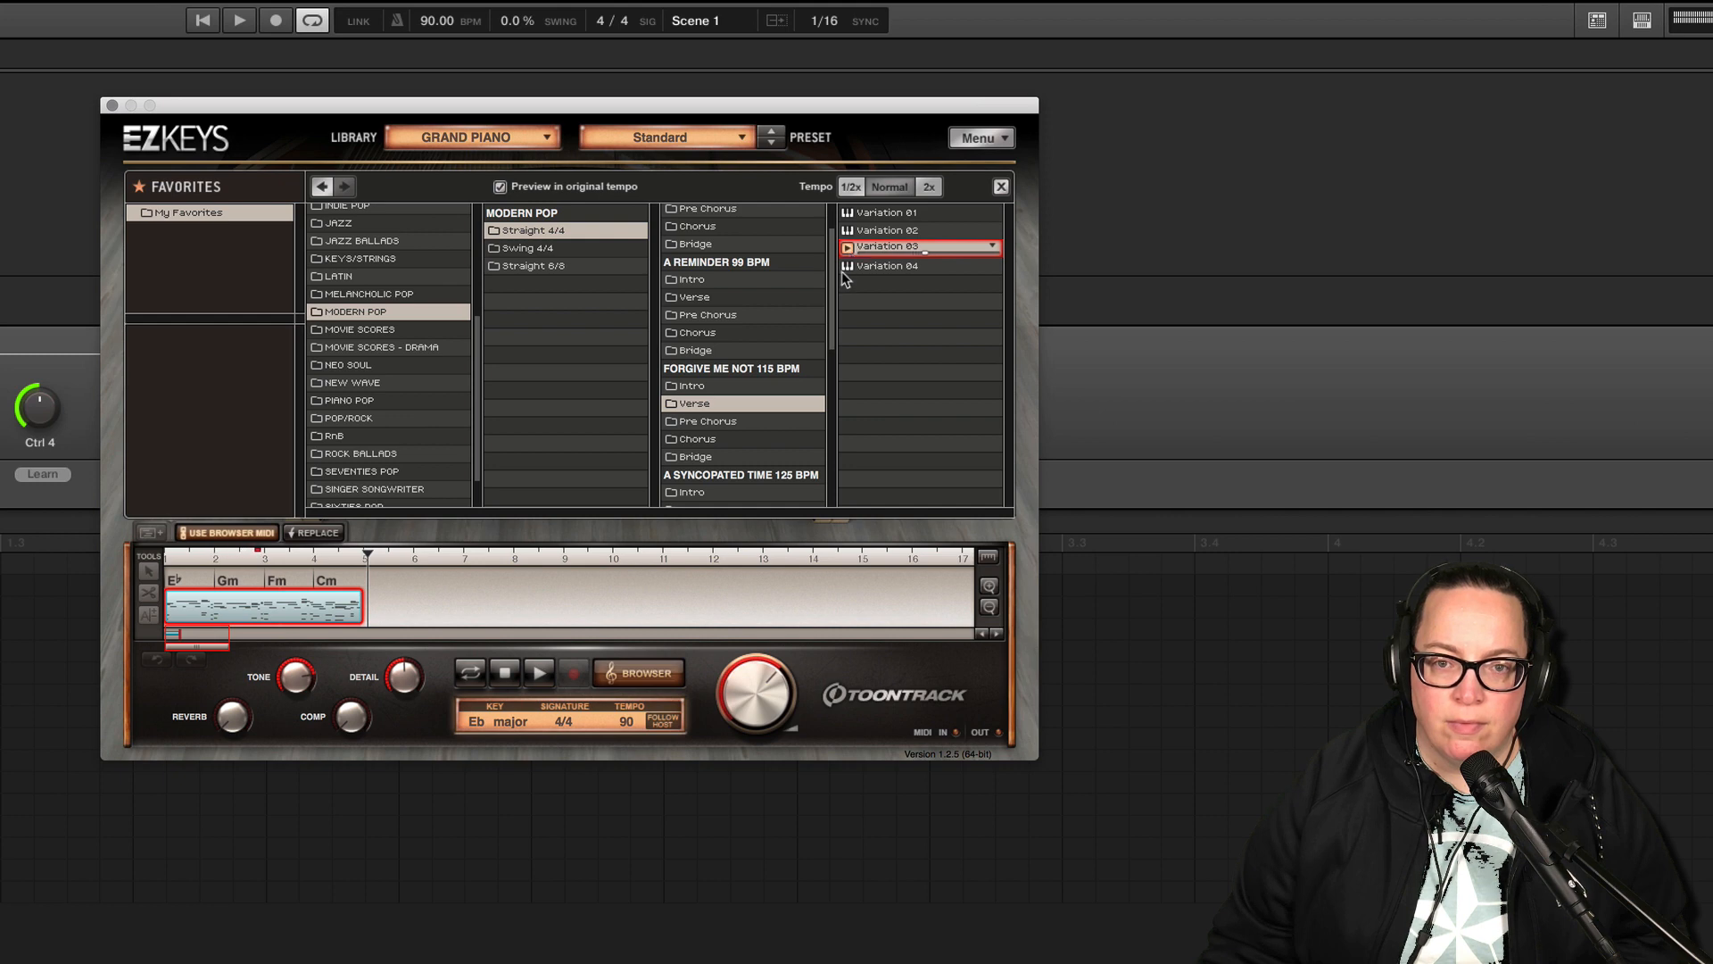
left_click(847, 268)
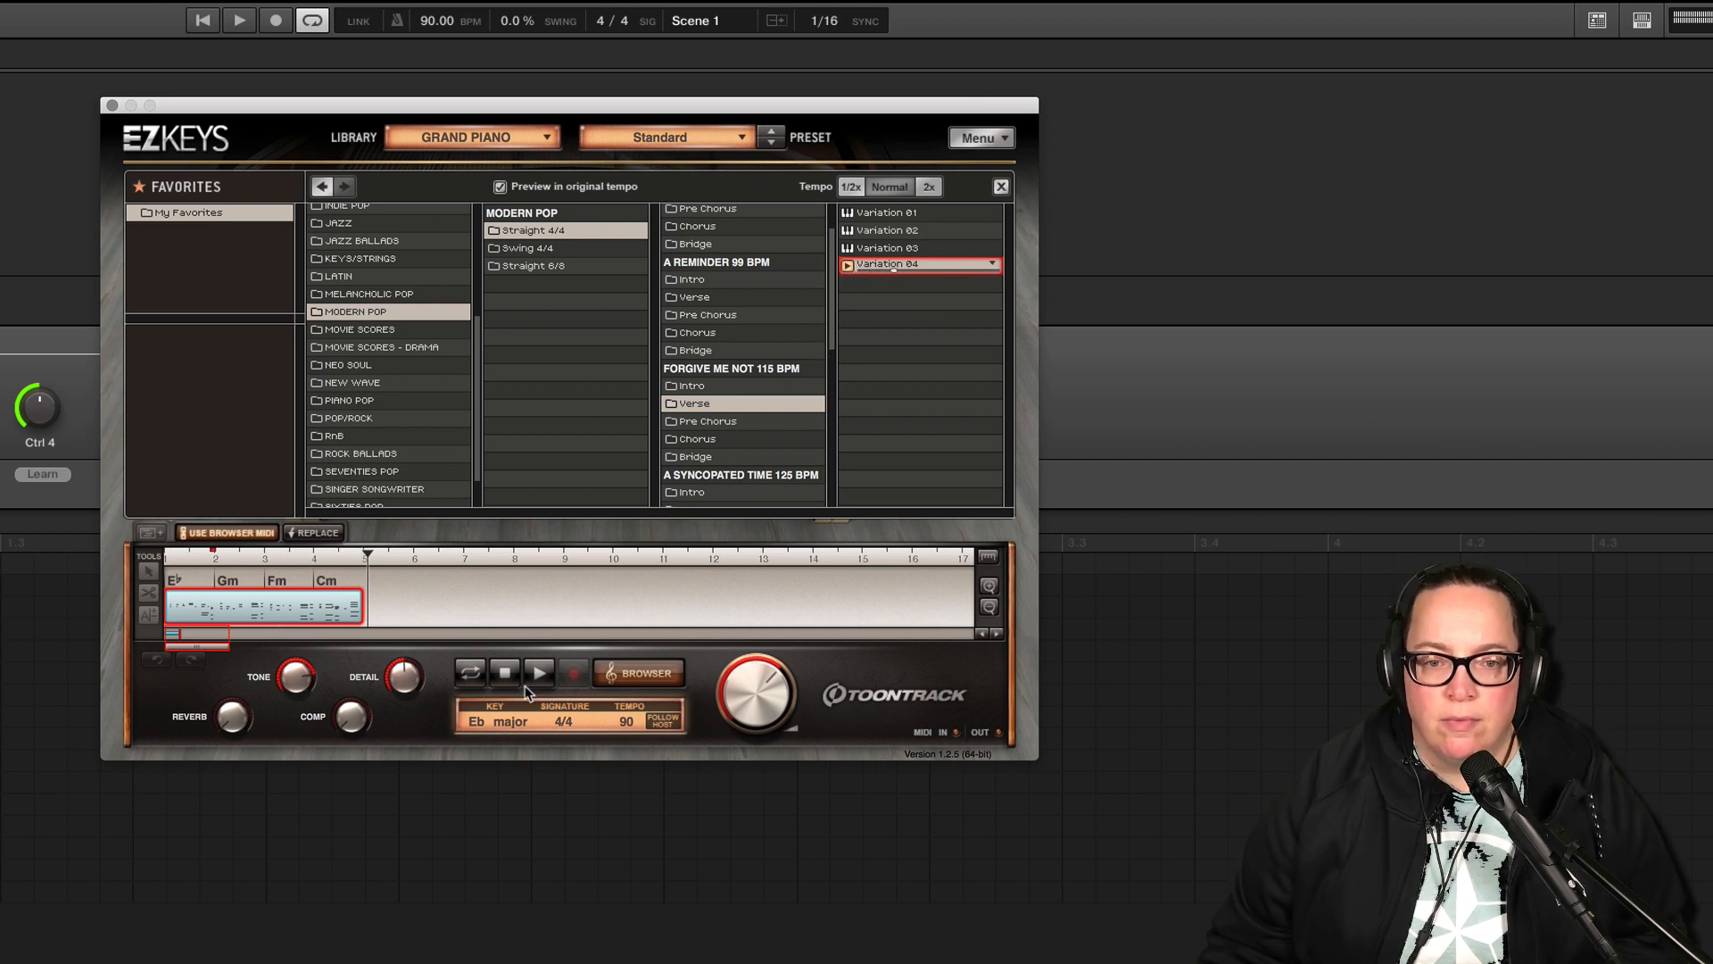
left_click(501, 679)
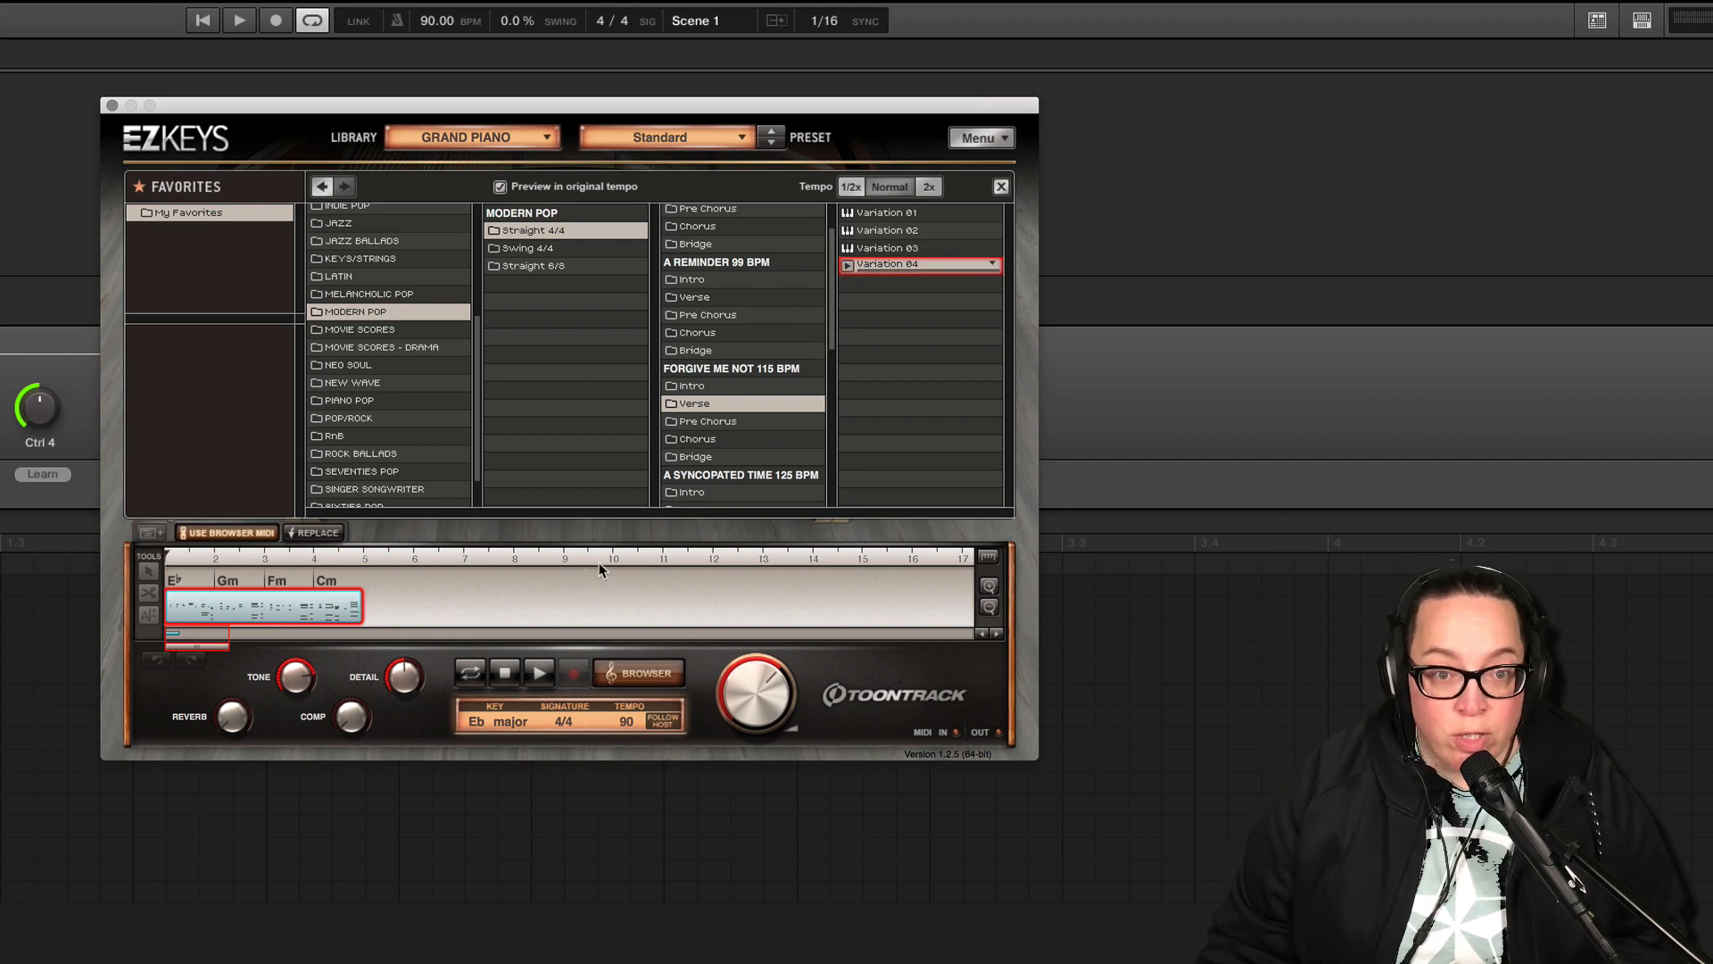
- Open the Straight 4/4 grooves of the Neo Soul pack and audition Variation 03 of the Oliver 73 BPM chorus
left_click(365, 368)
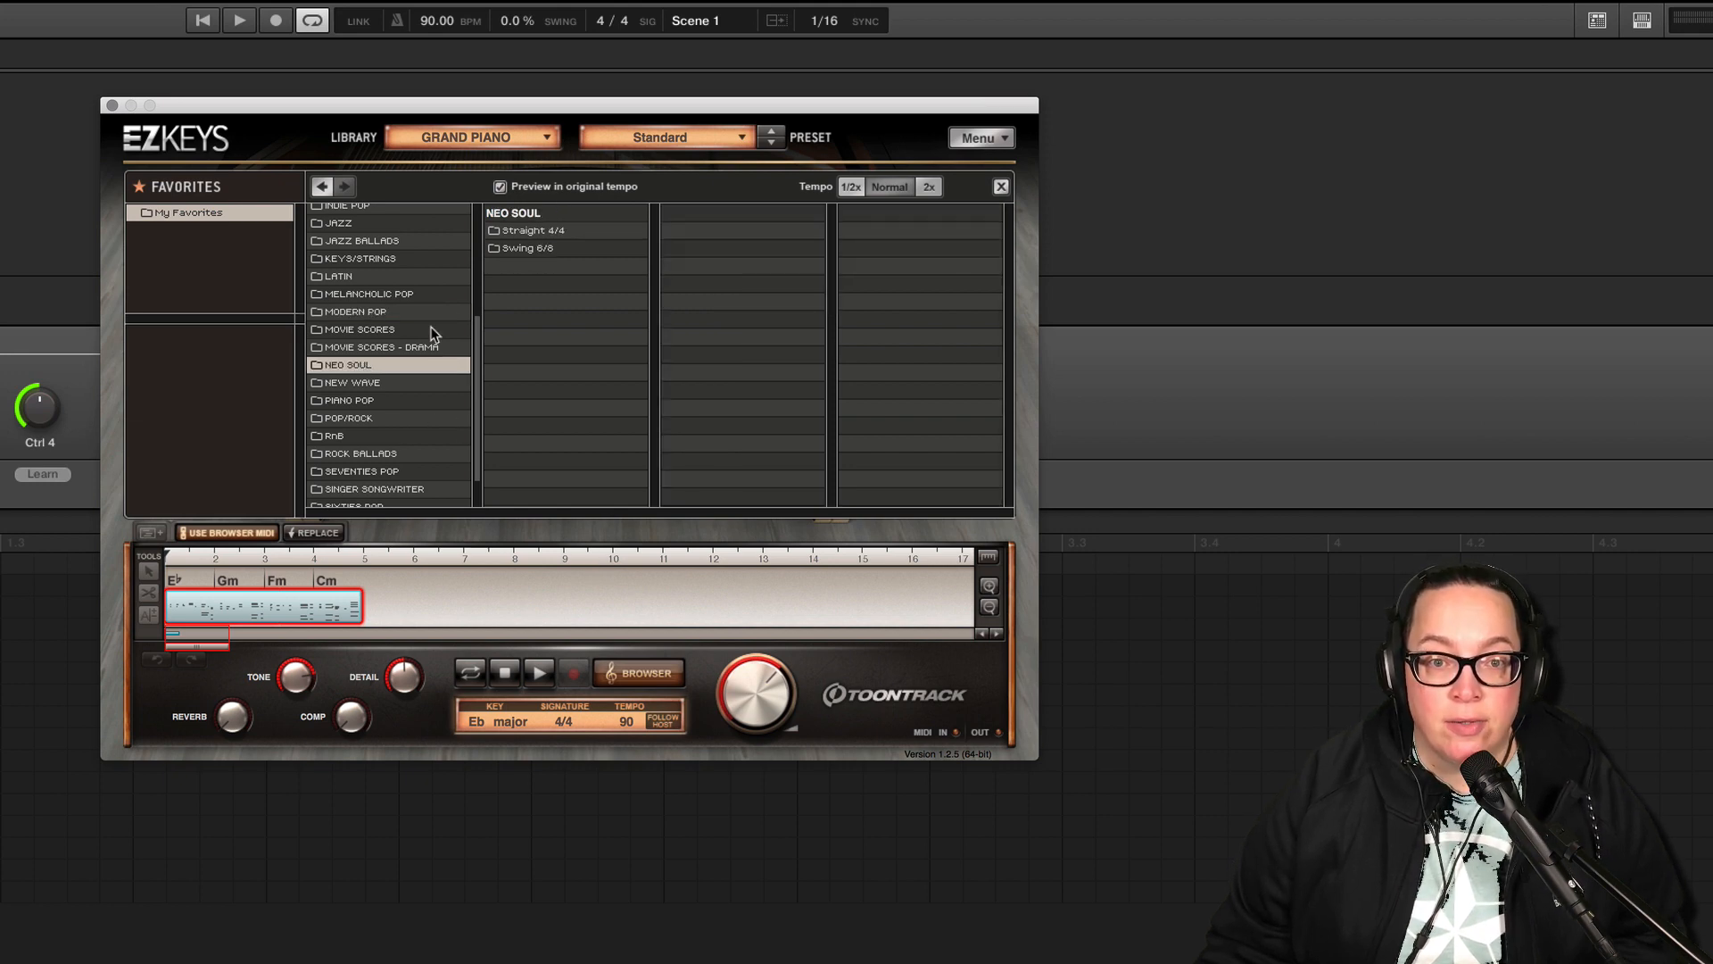
left_click(546, 234)
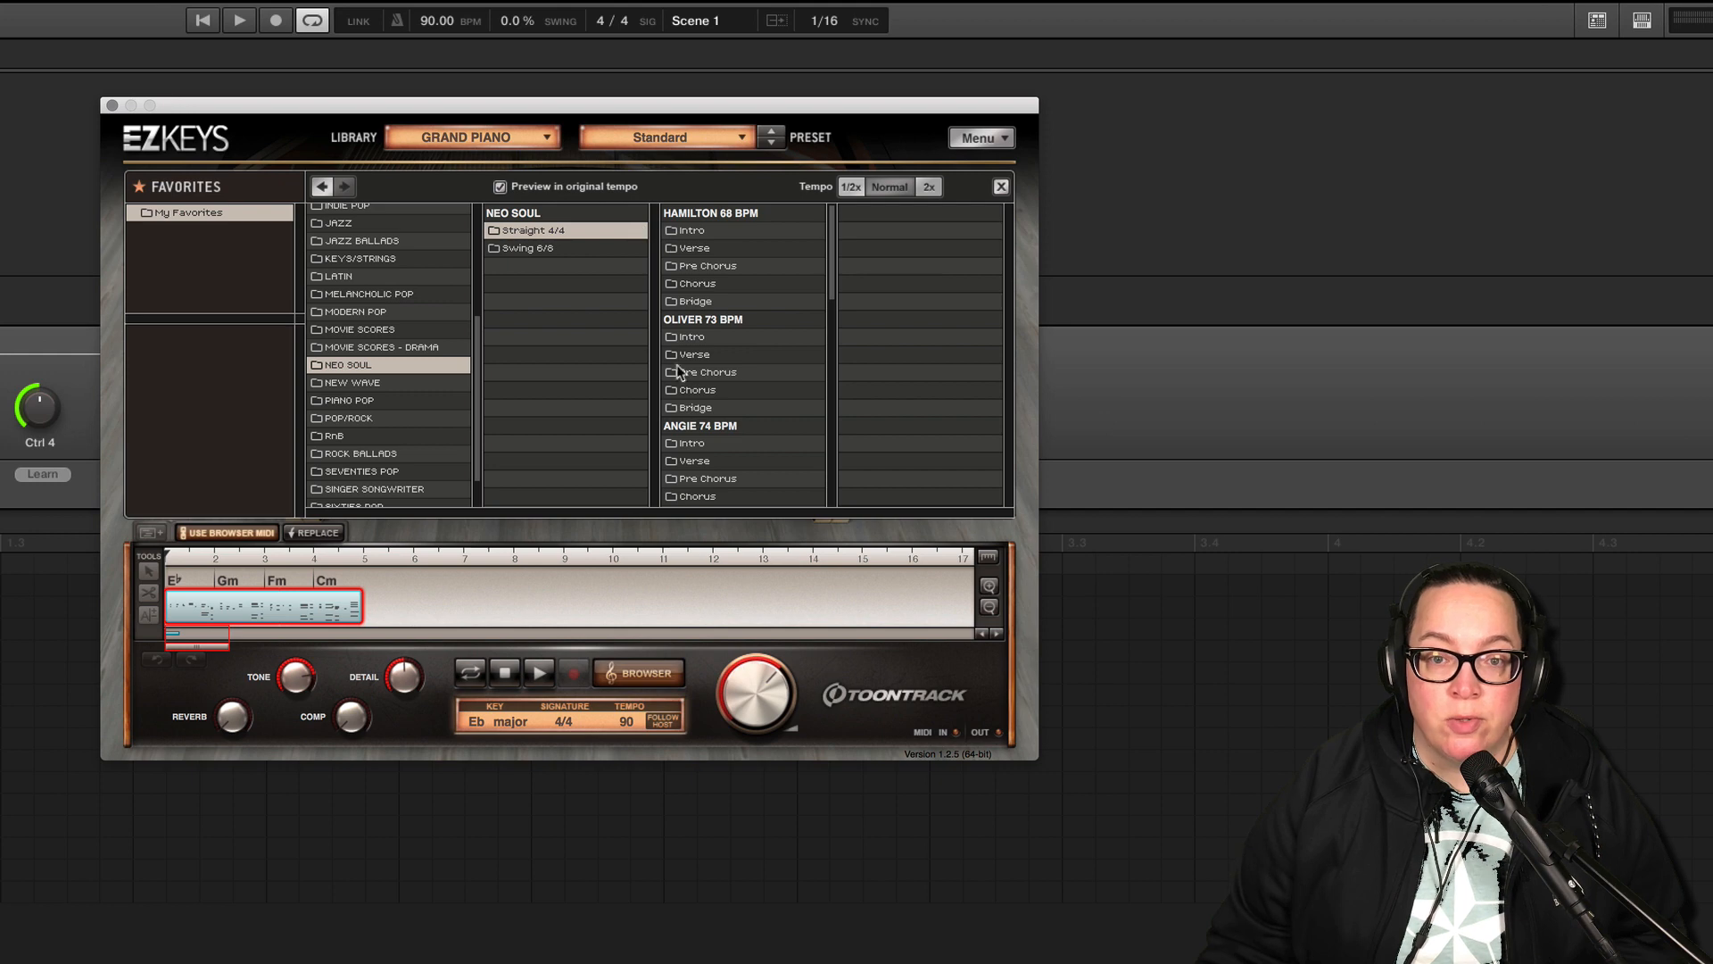
left_click(707, 391)
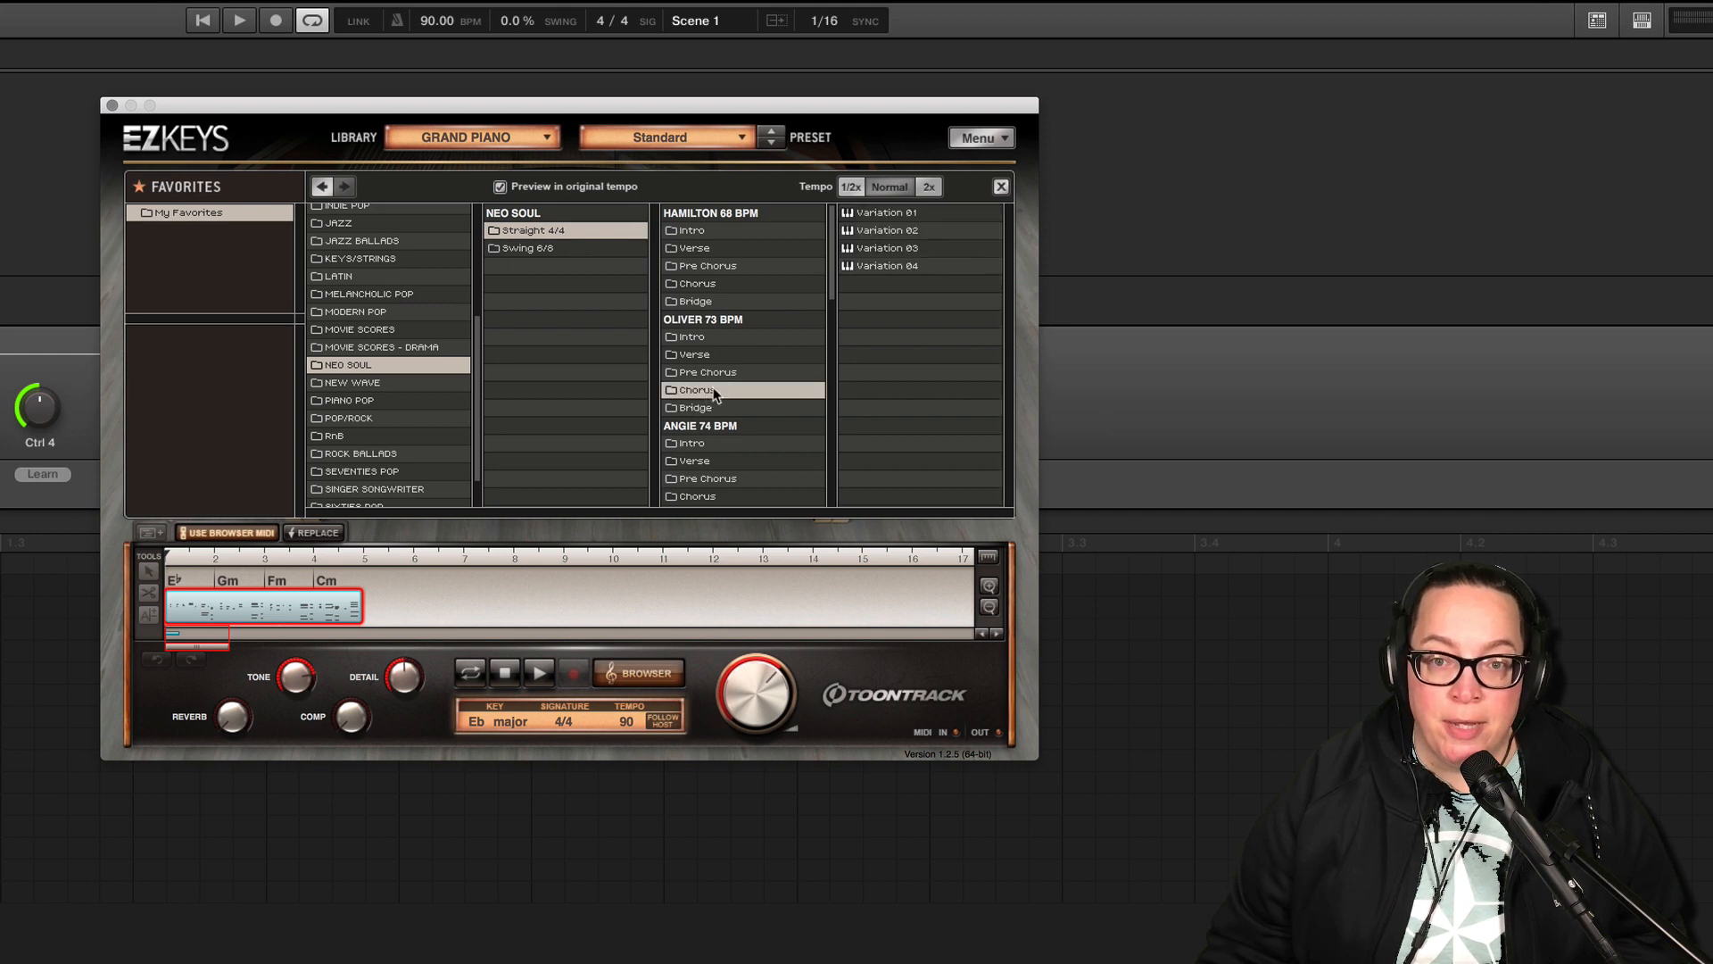
left_click(848, 248)
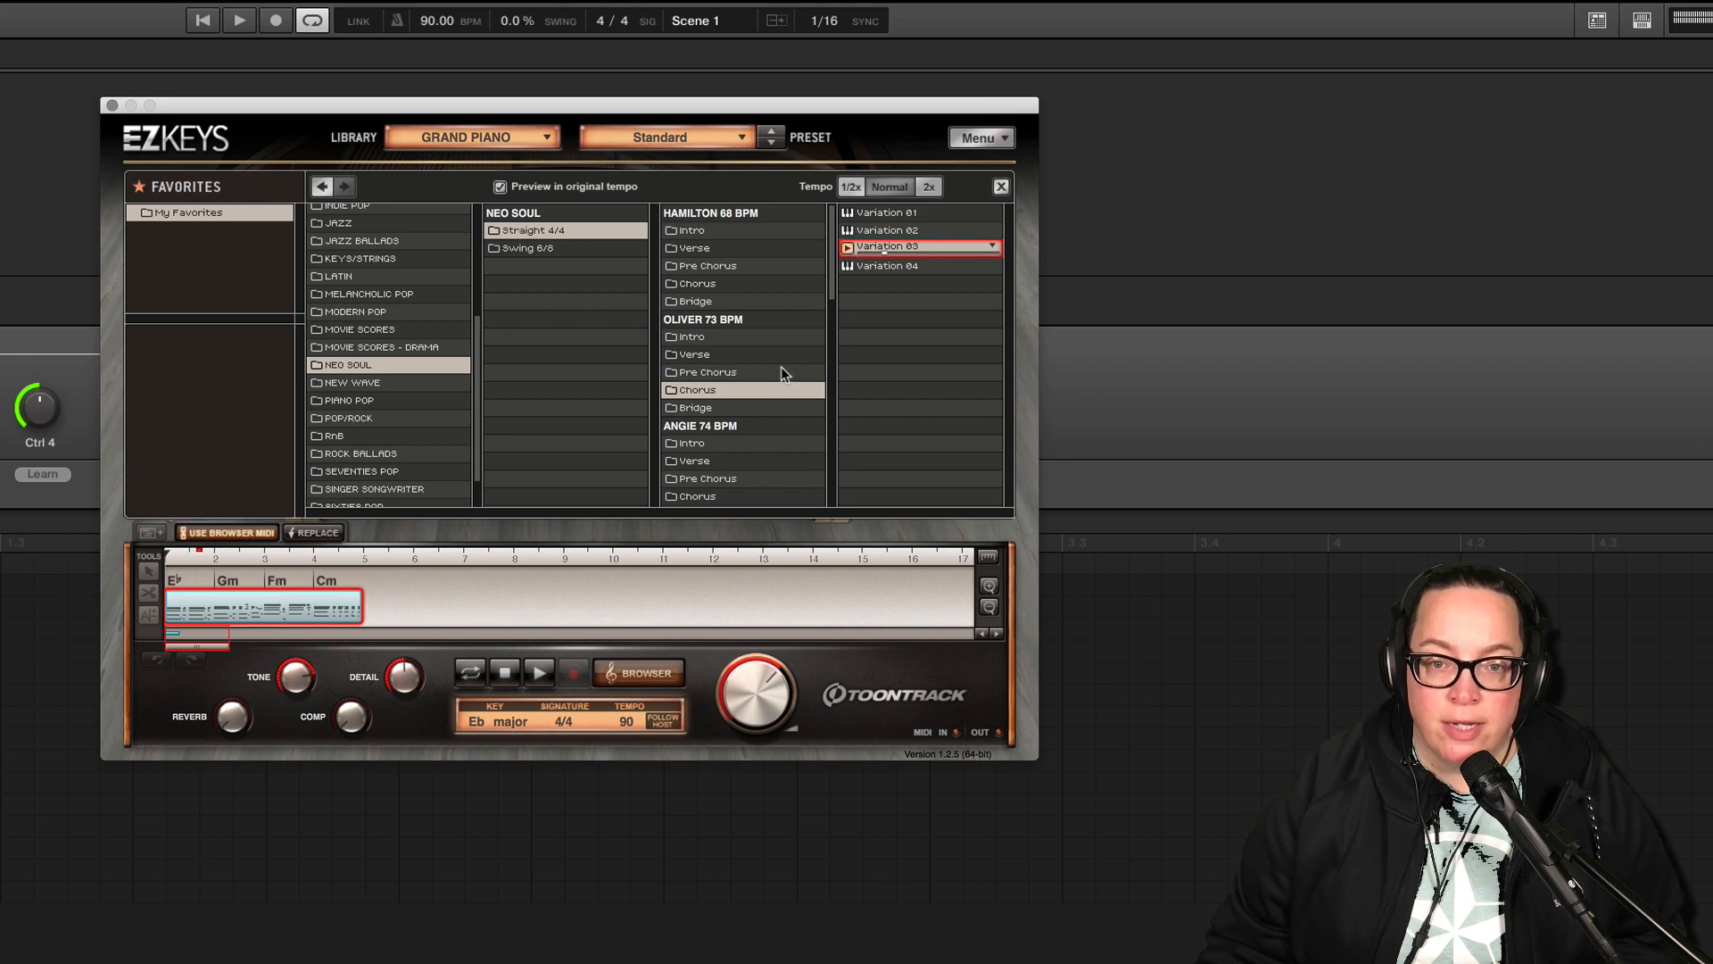
- Audition Variations 01 to 04 of the Jill 100 BPM chorus in the Neo Soul pack on the progression
scroll(744, 437, "down", 2)
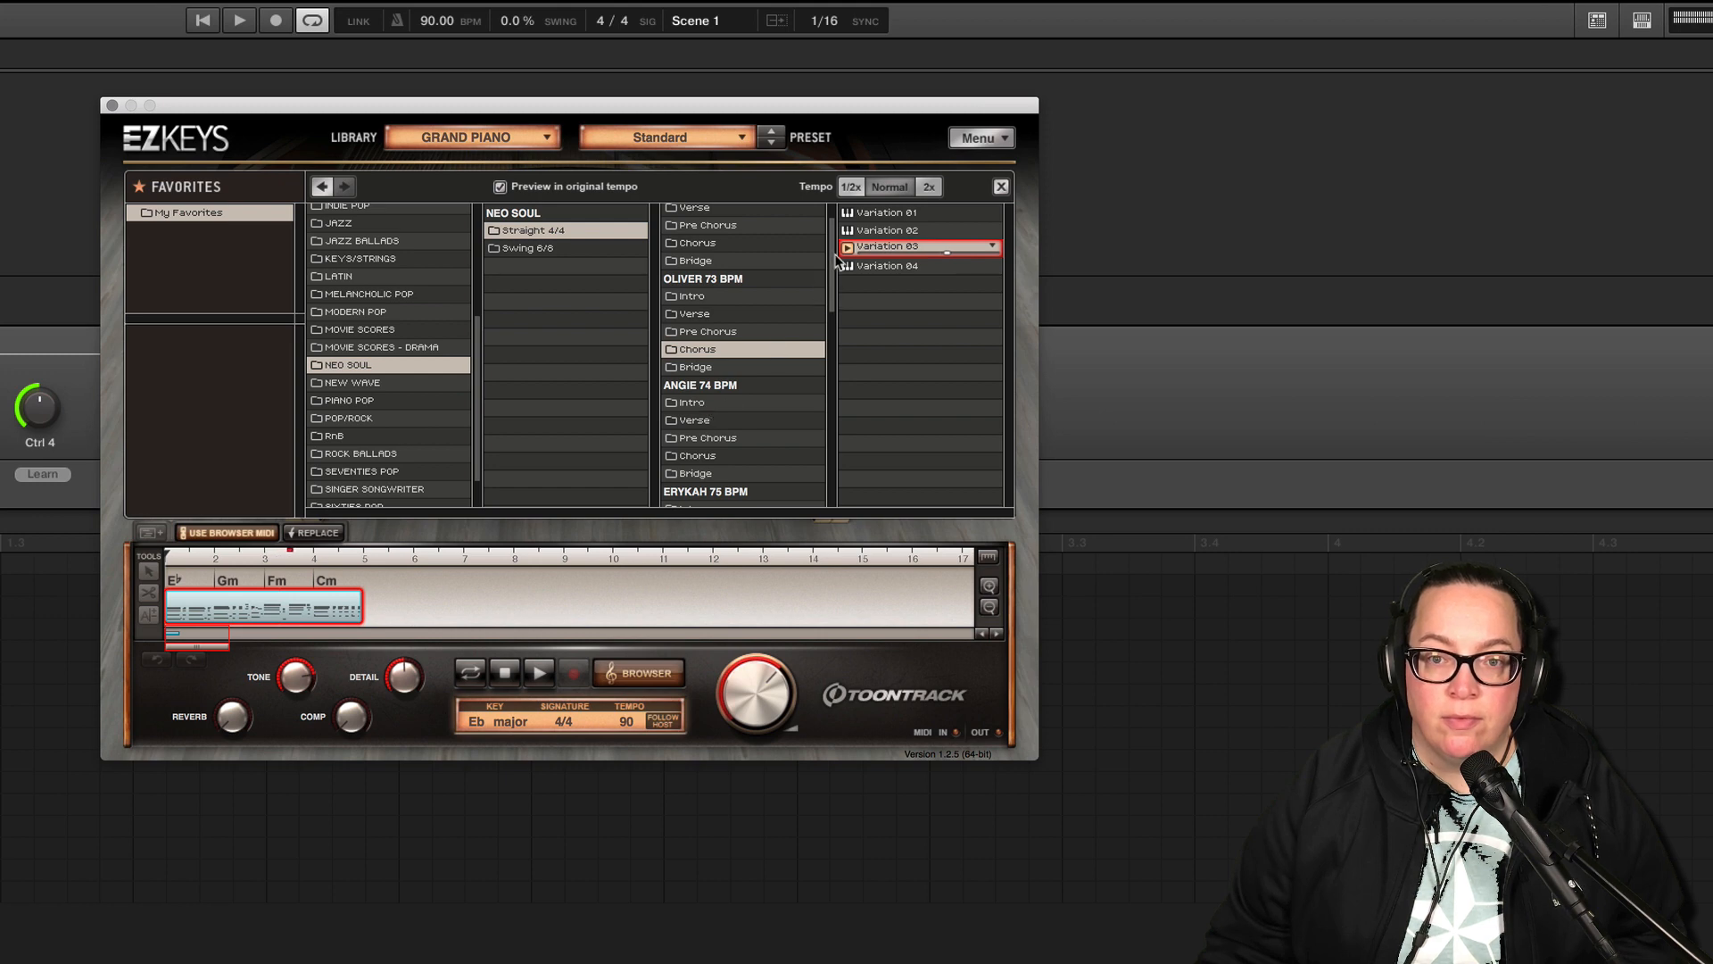
scroll(725, 435, "down", 1)
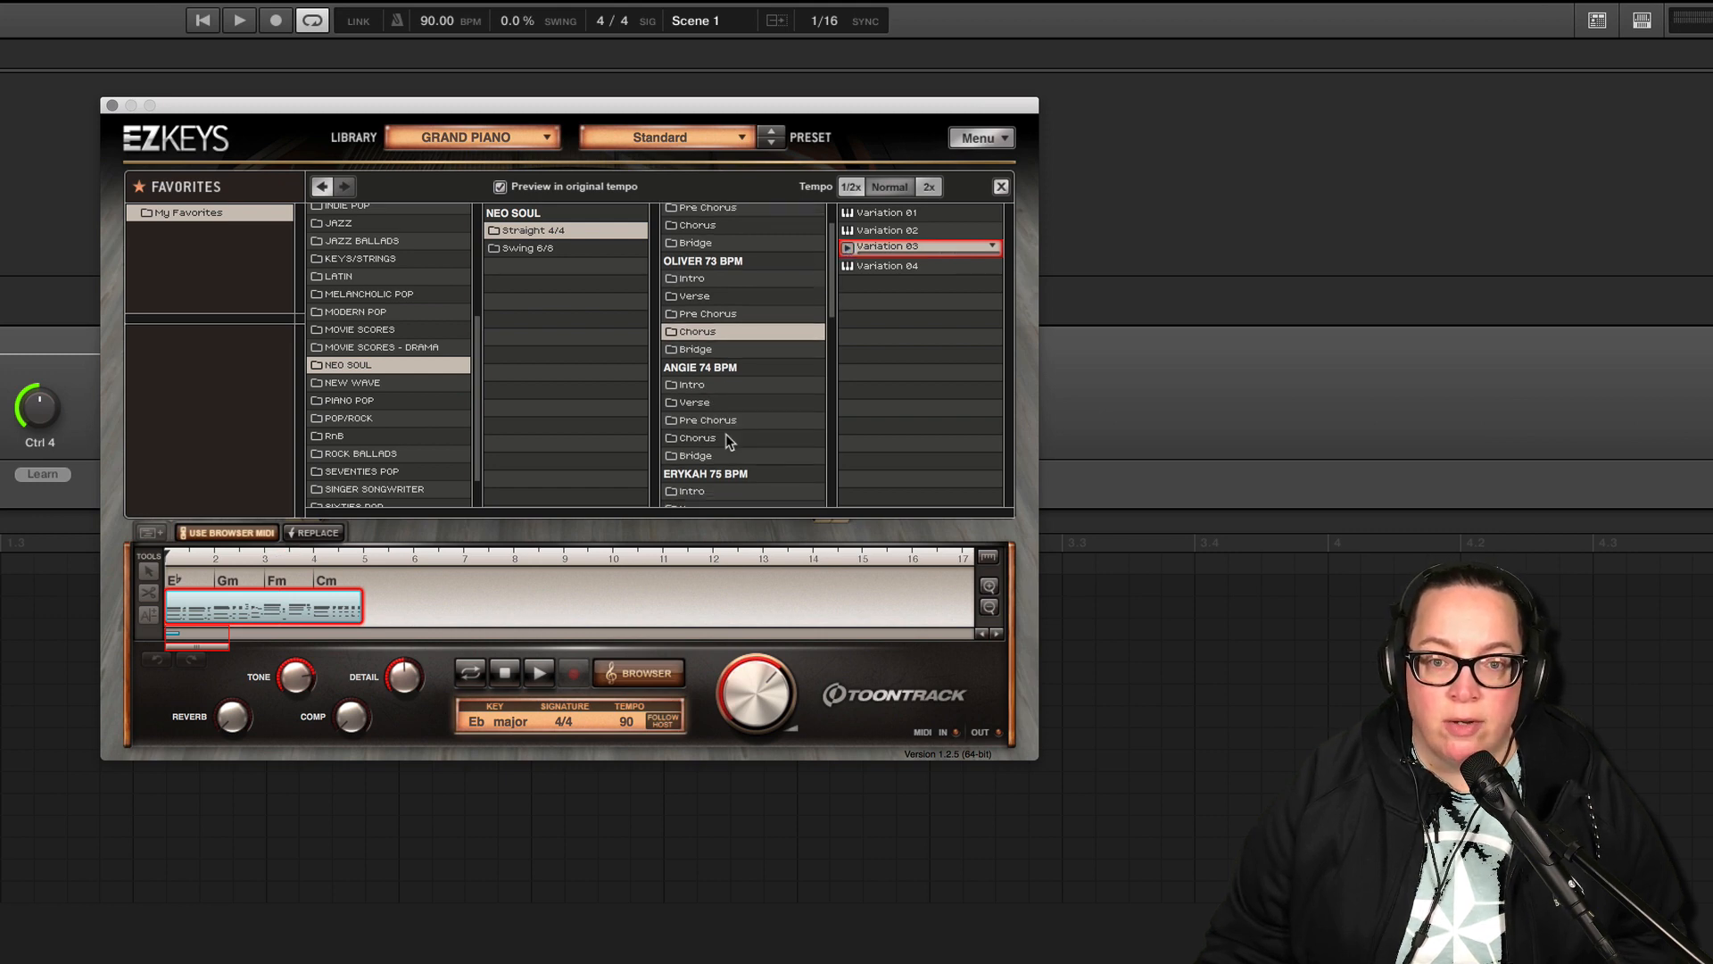
scroll(718, 455, "down", 6)
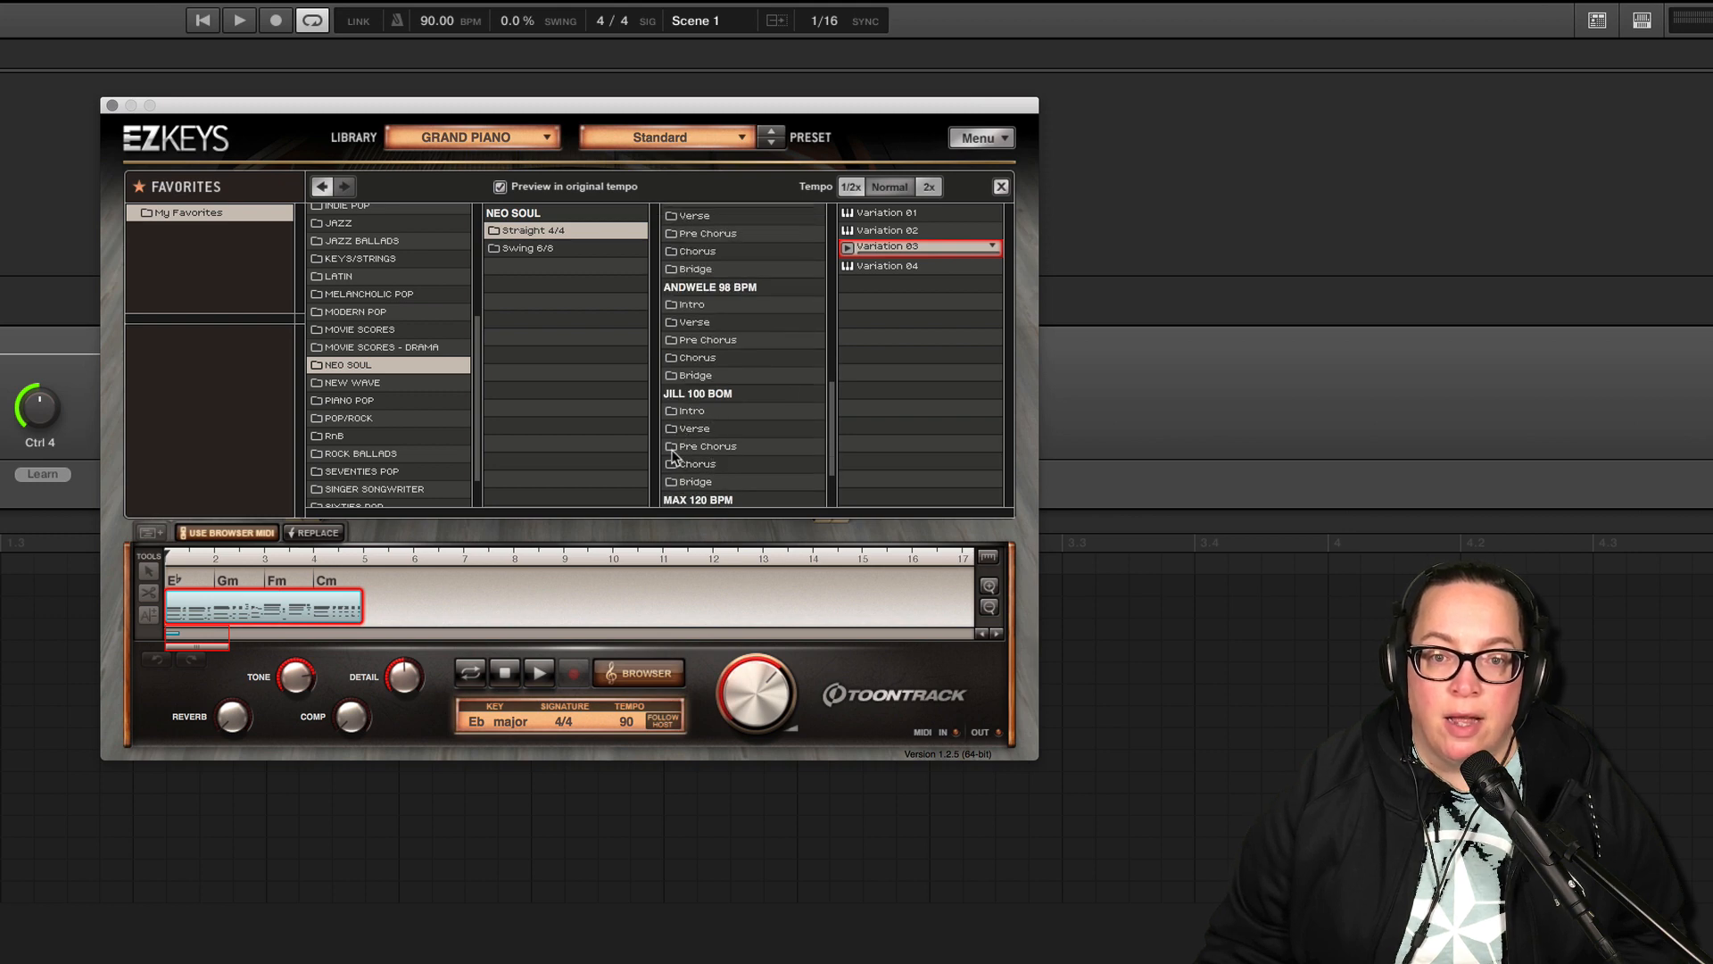
left_click(691, 464)
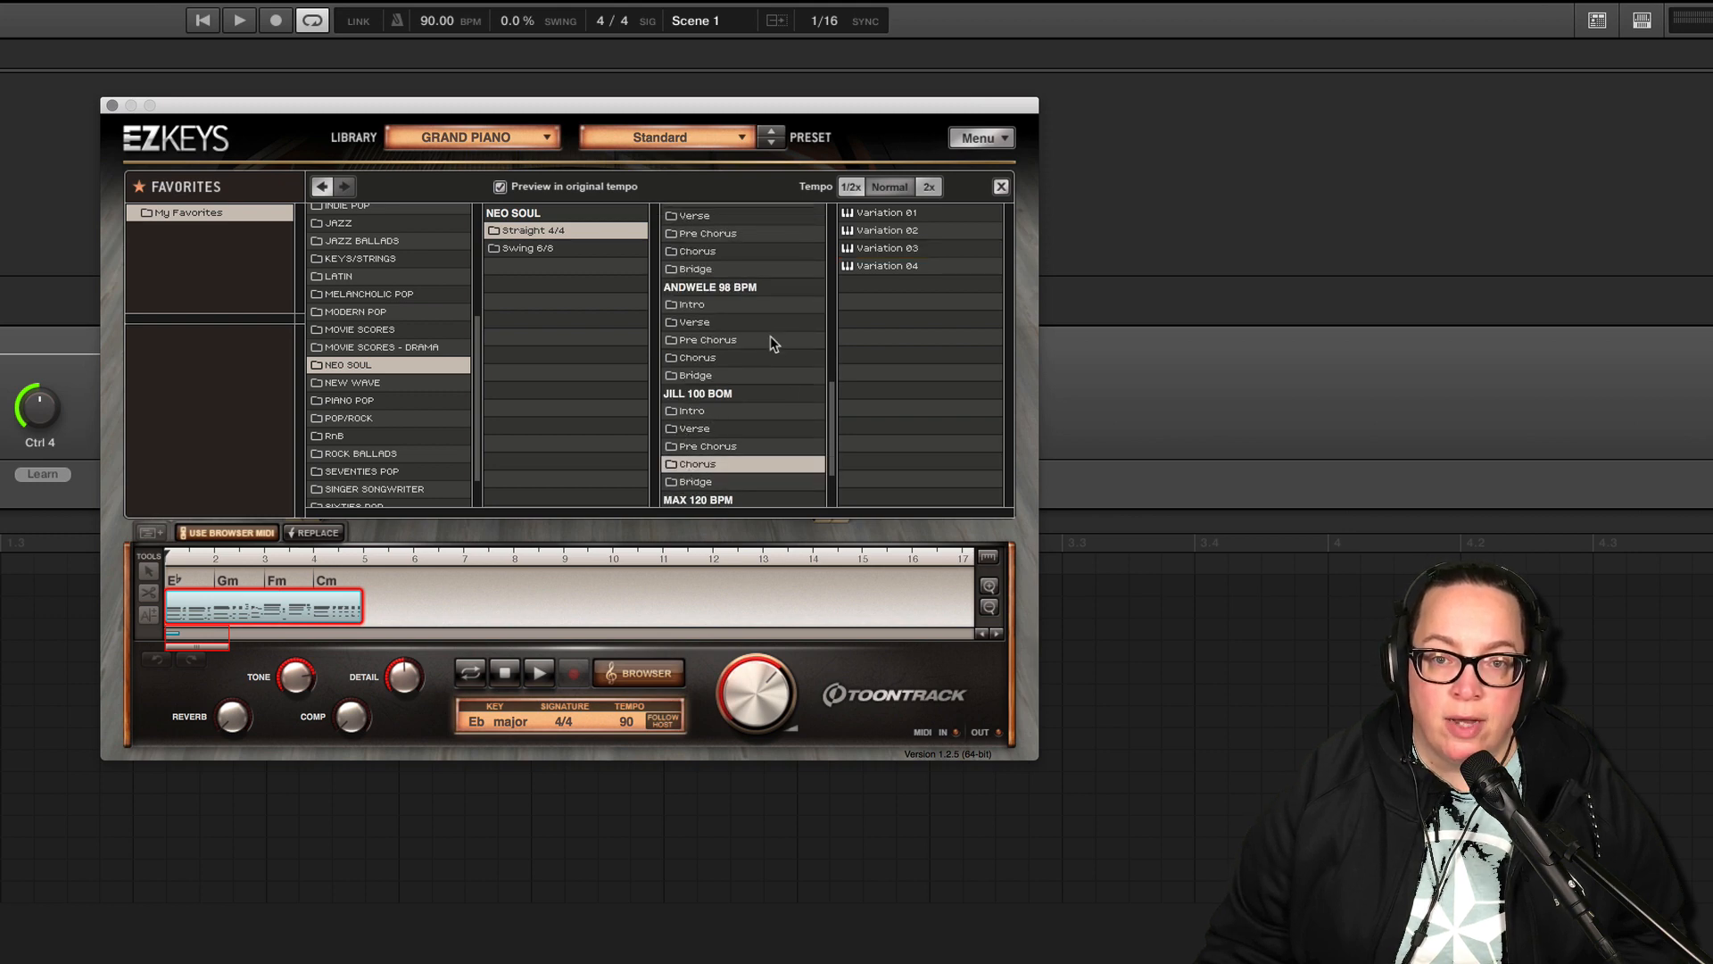
left_click(853, 212)
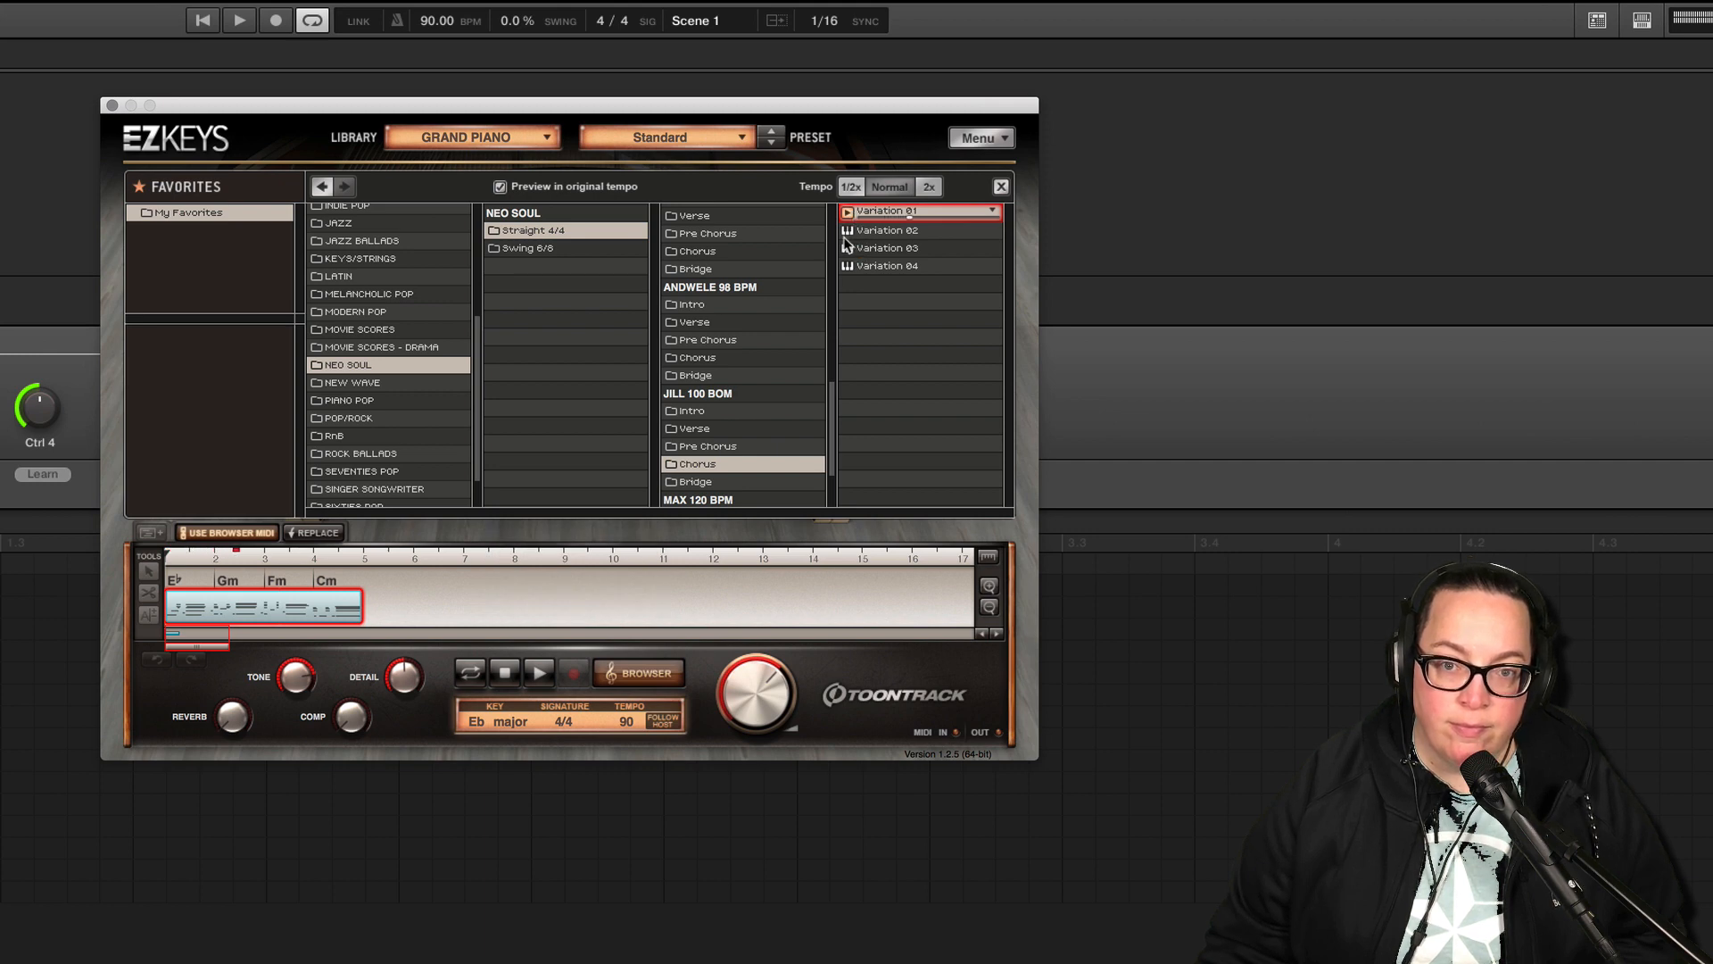
left_click(848, 232)
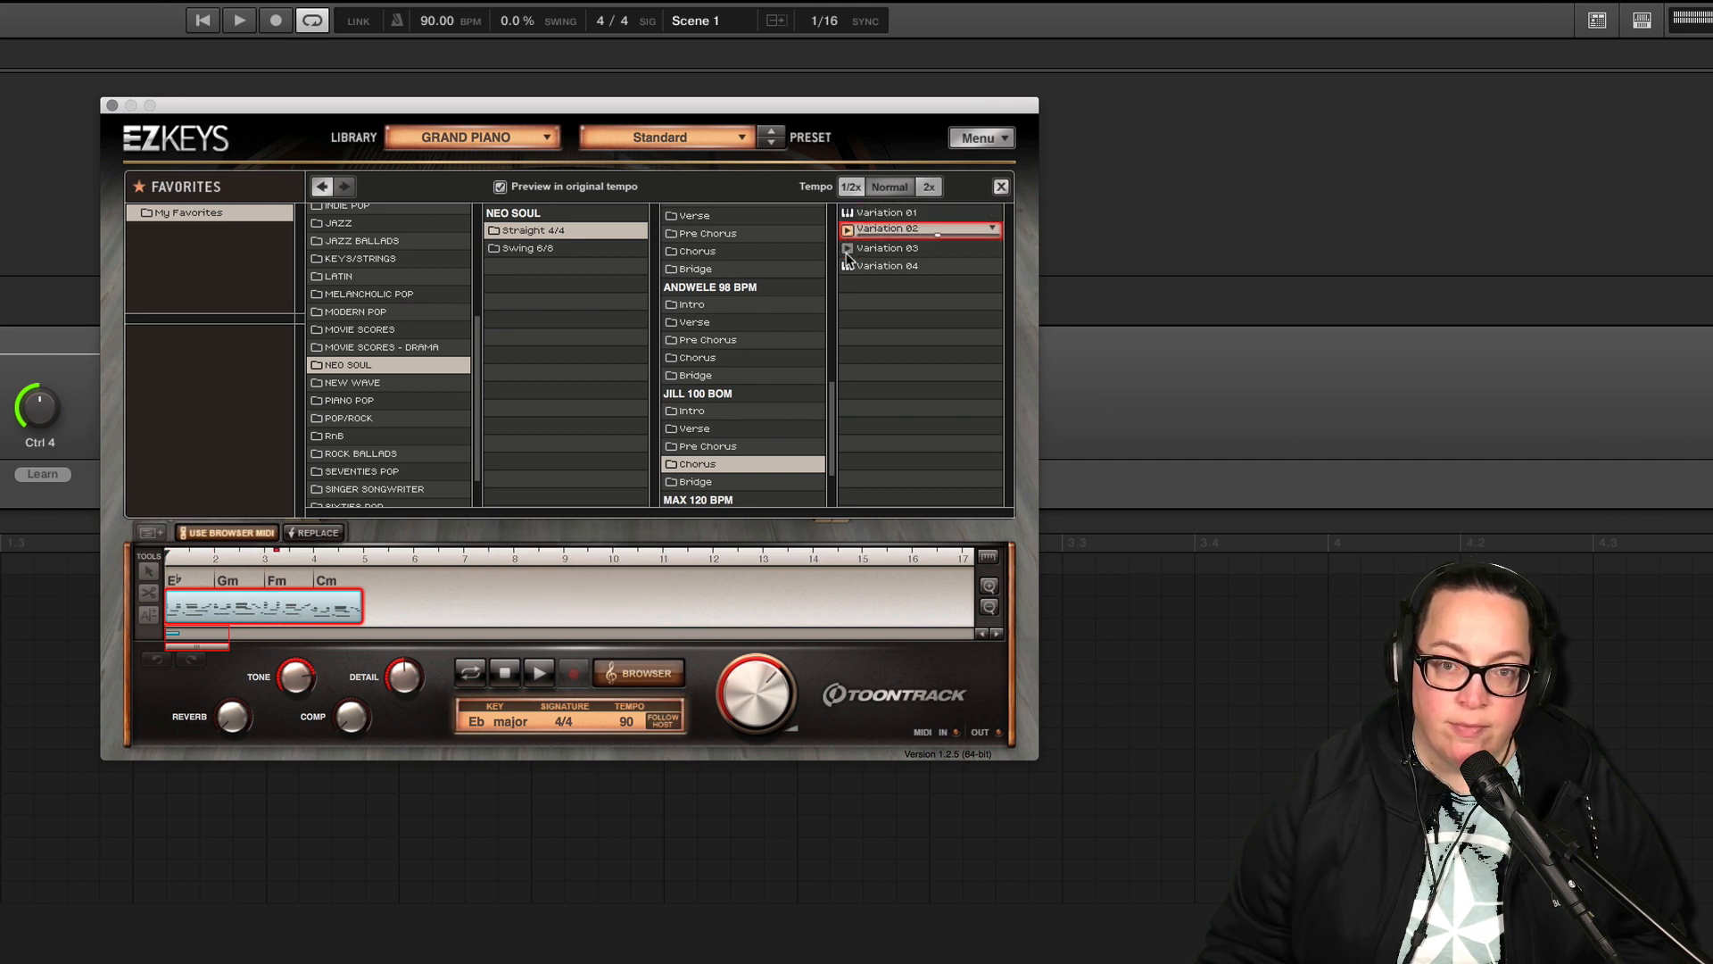
left_click(847, 248)
left_click(848, 268)
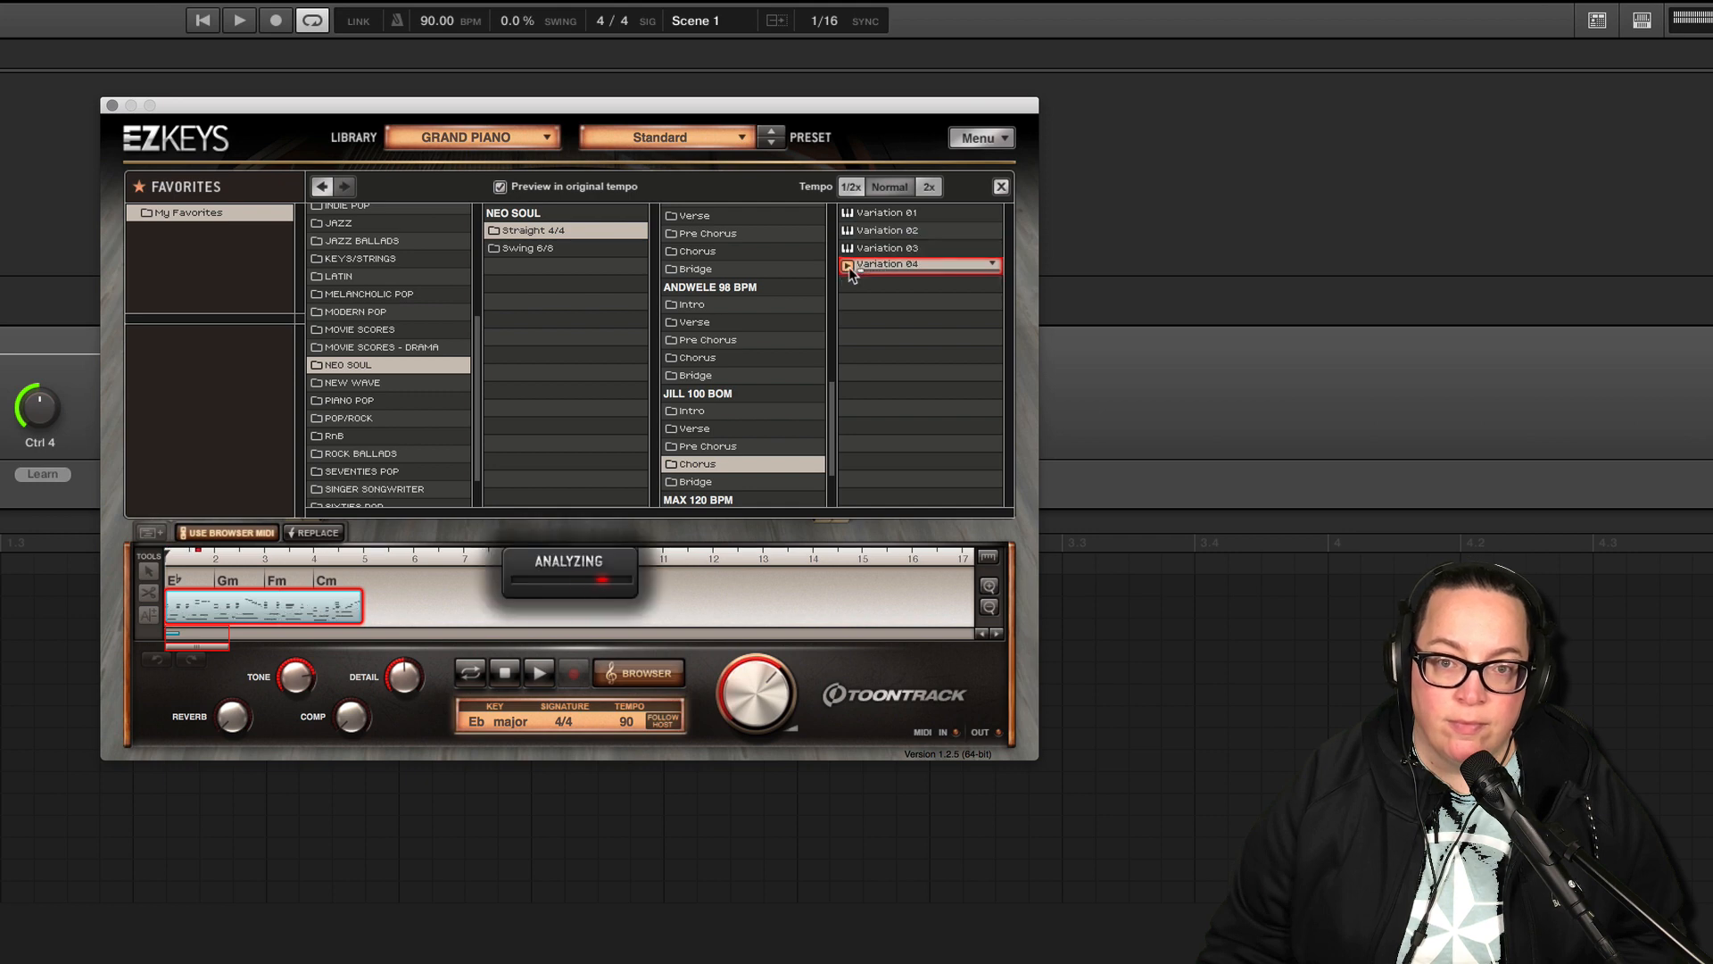
- Audition Variations 01 to 04 of the Andwele 98 BPM chorus on the chord progression
scroll(802, 339, "down", 1)
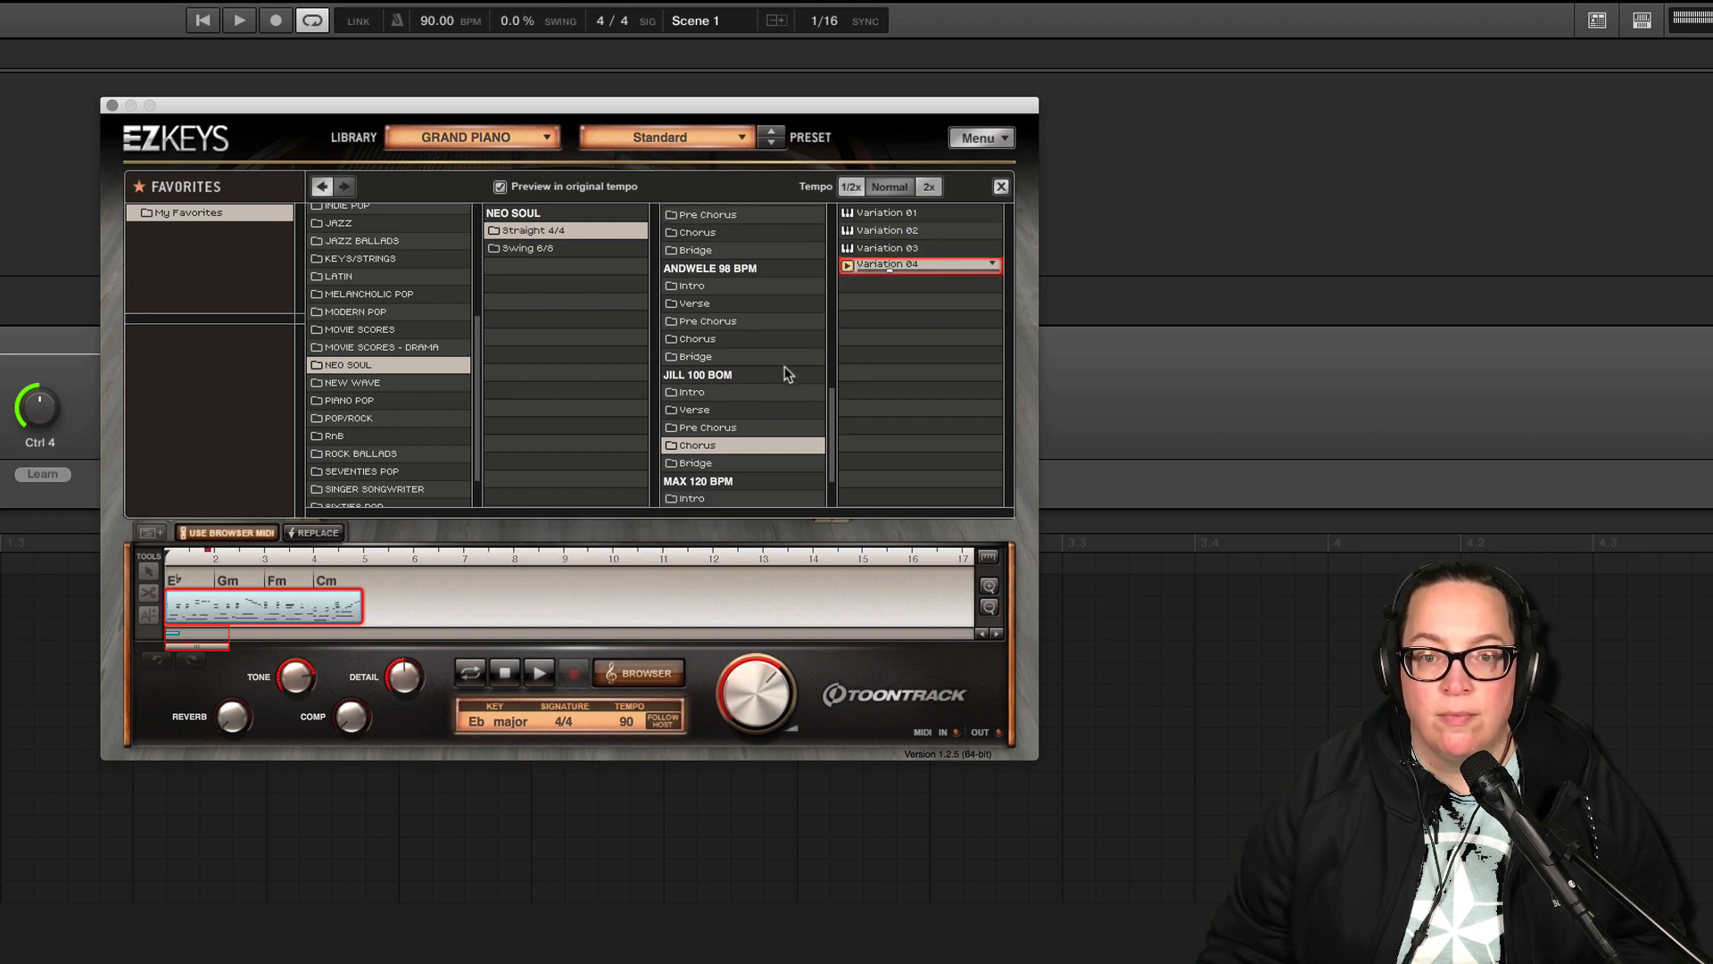
scroll(790, 371, "up", 2)
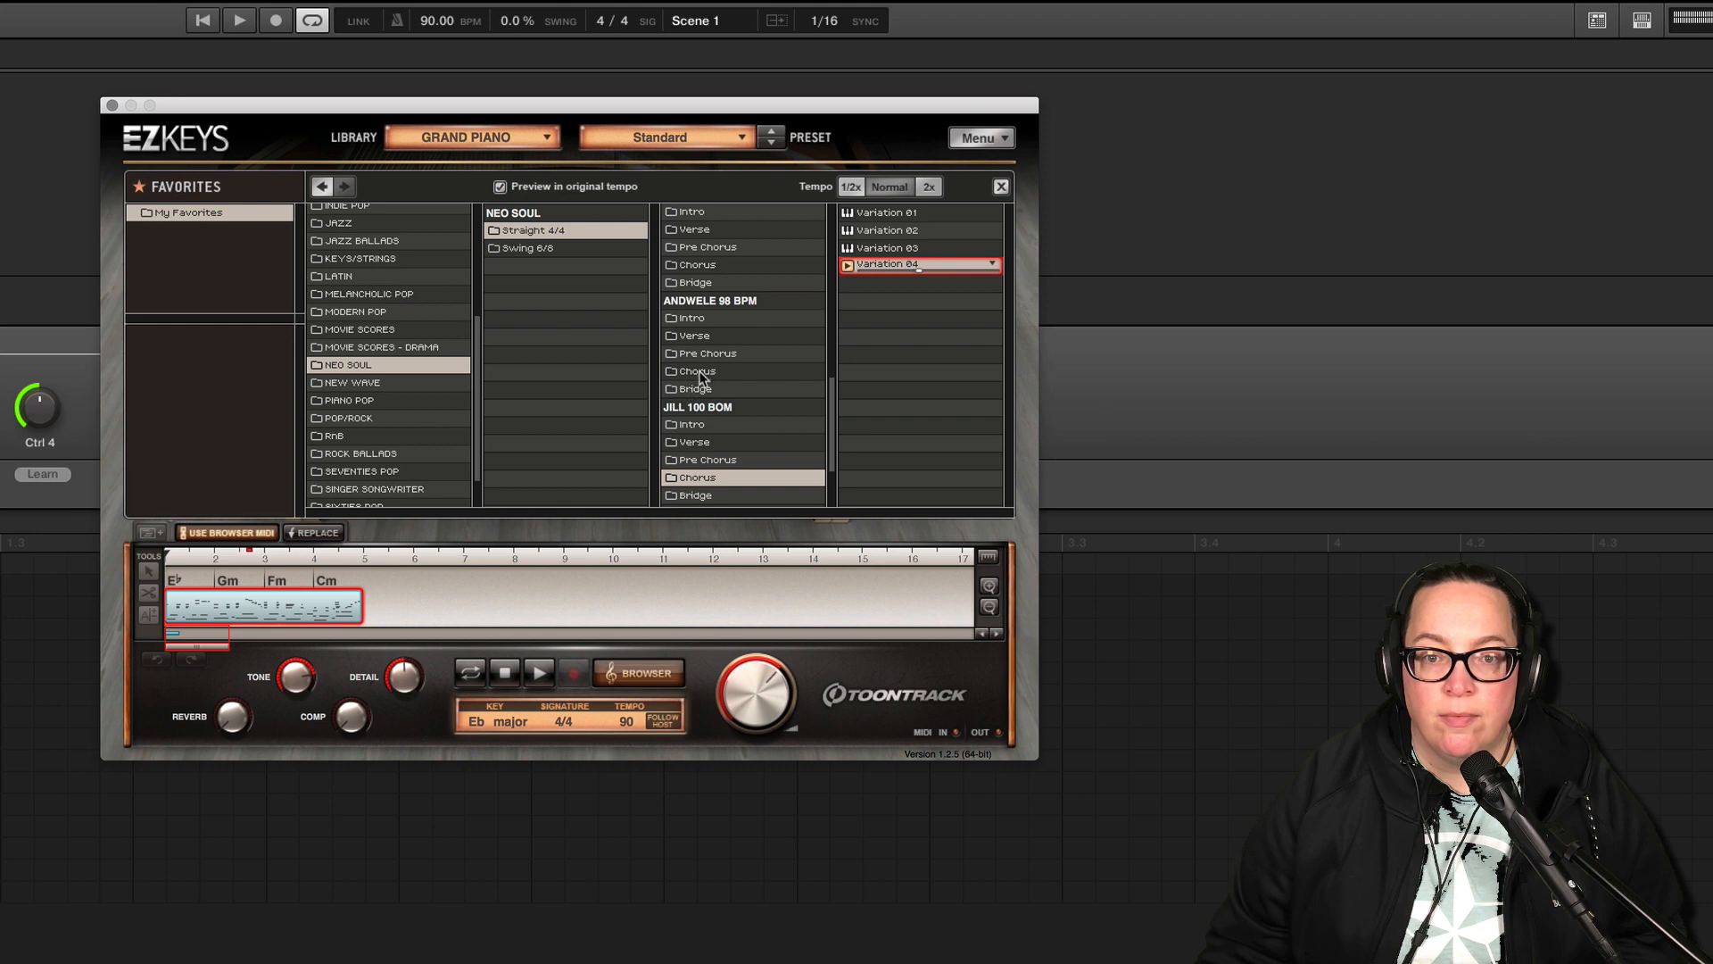
left_click(701, 371)
left_click(848, 212)
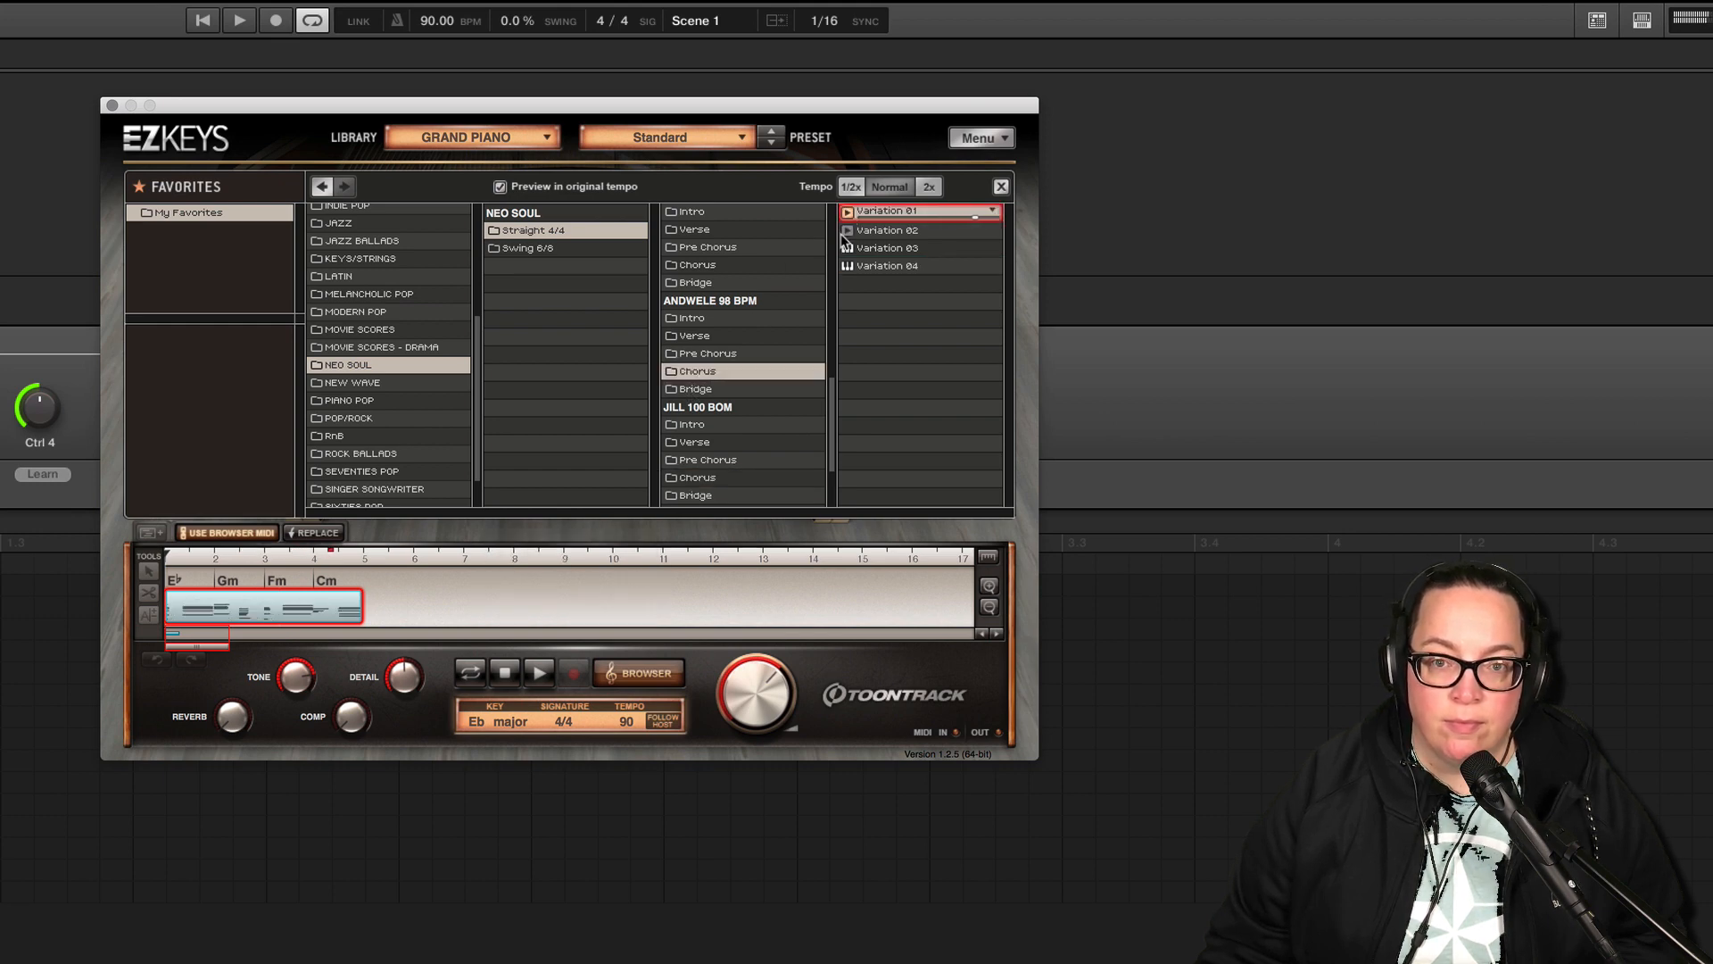
left_click(848, 231)
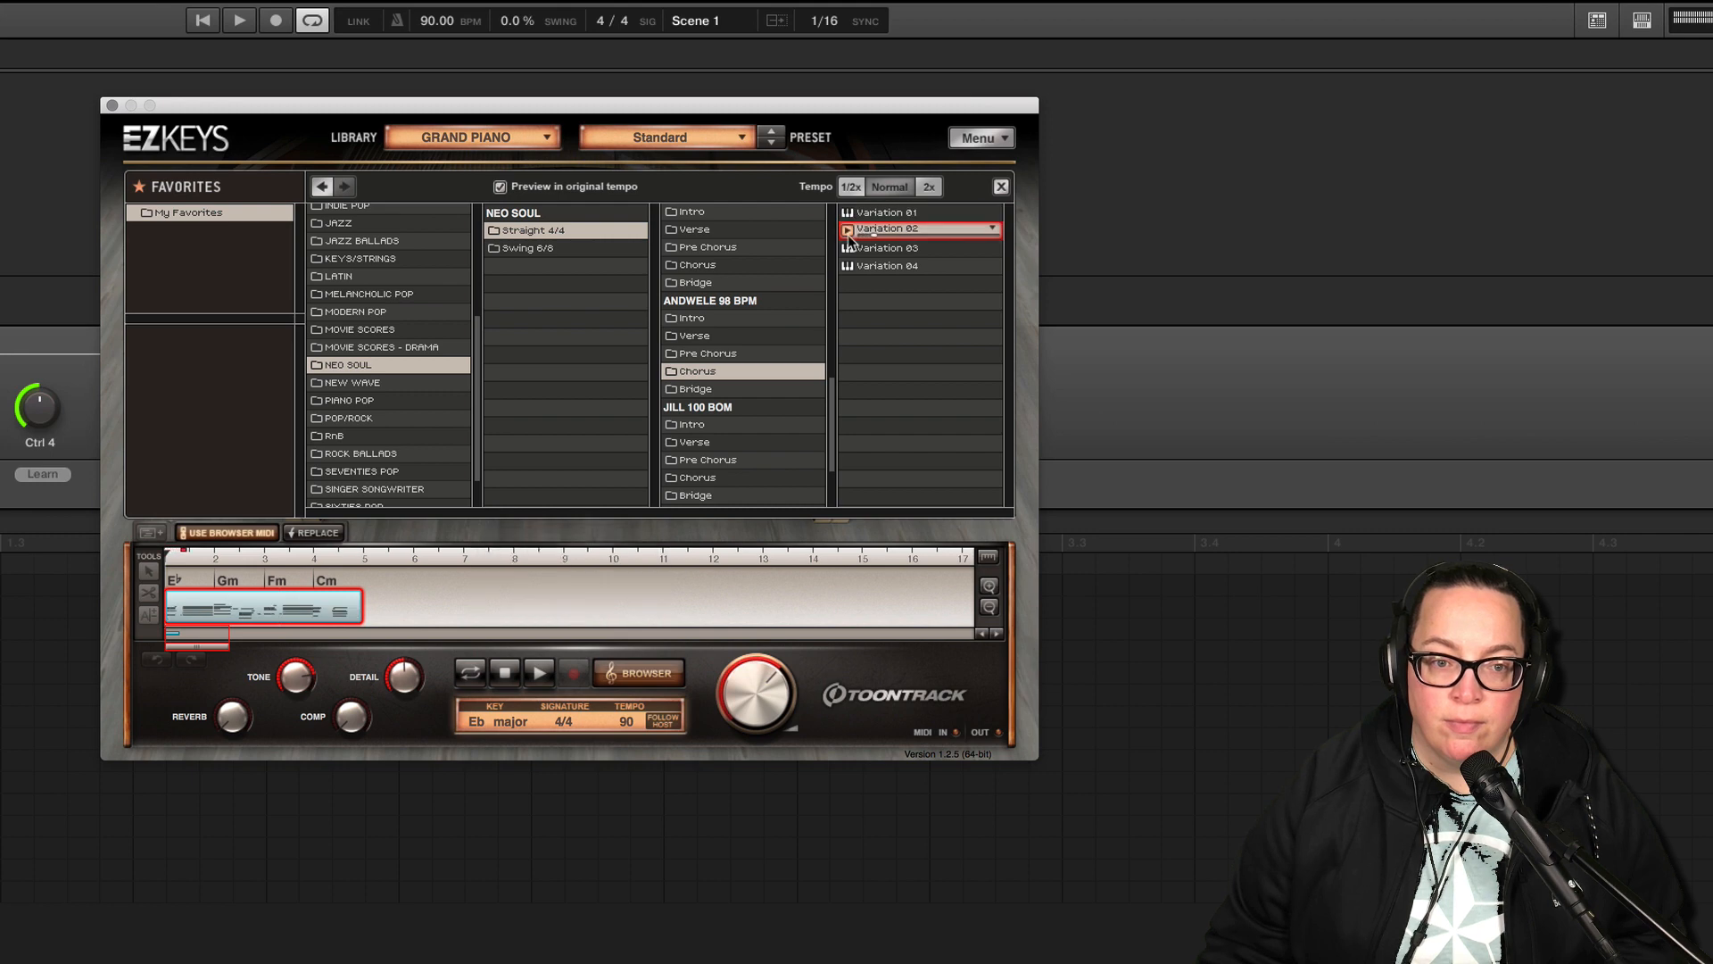
left_click(847, 248)
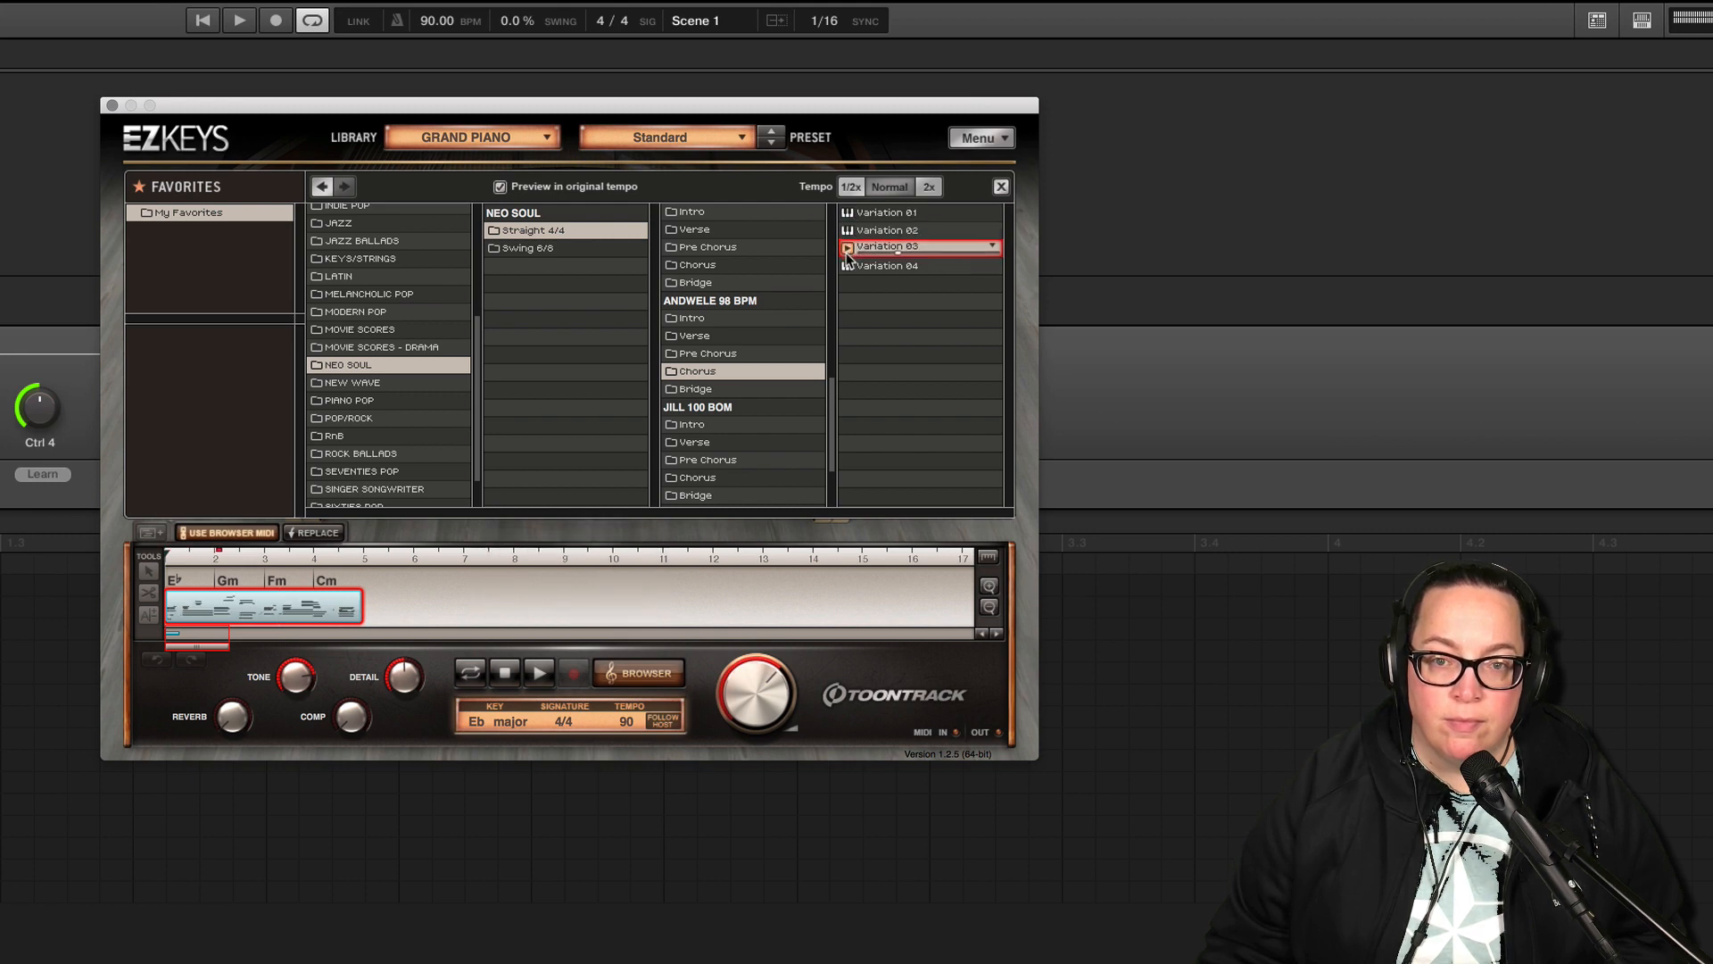
left_click(847, 266)
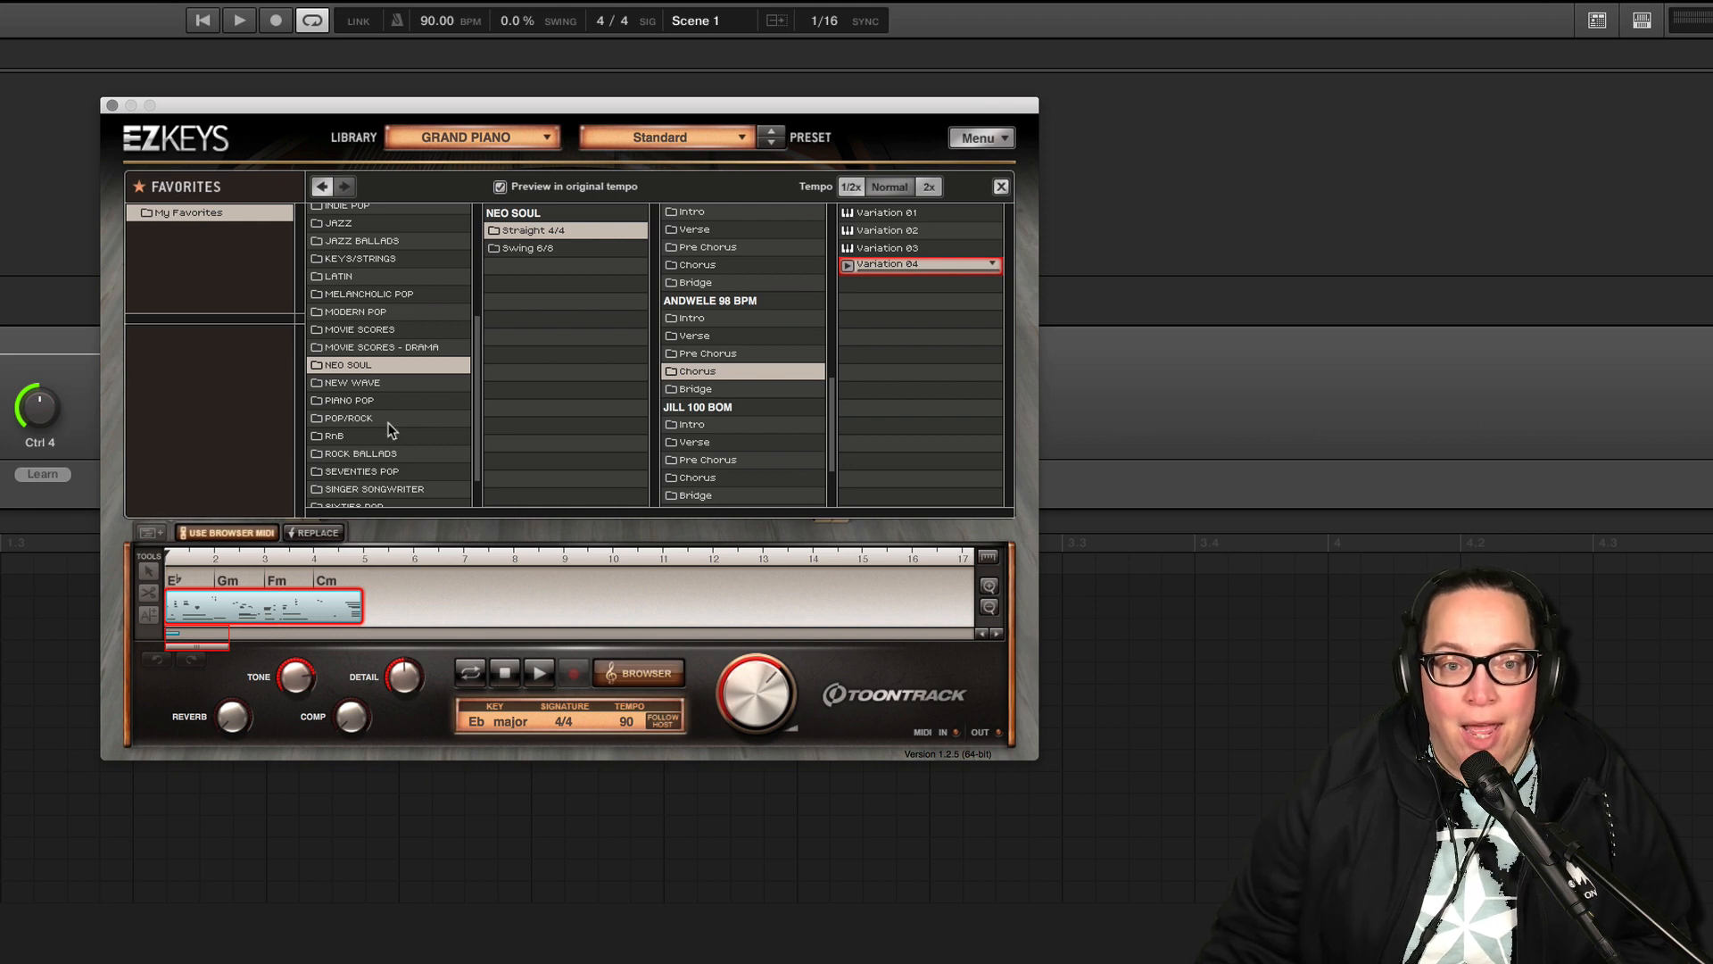
- Open the Straight 4/4 grooves of the Americana pack and audition Variation 01 of the Heartland 74 BPM chorus
scroll(344, 277, "up", 4)
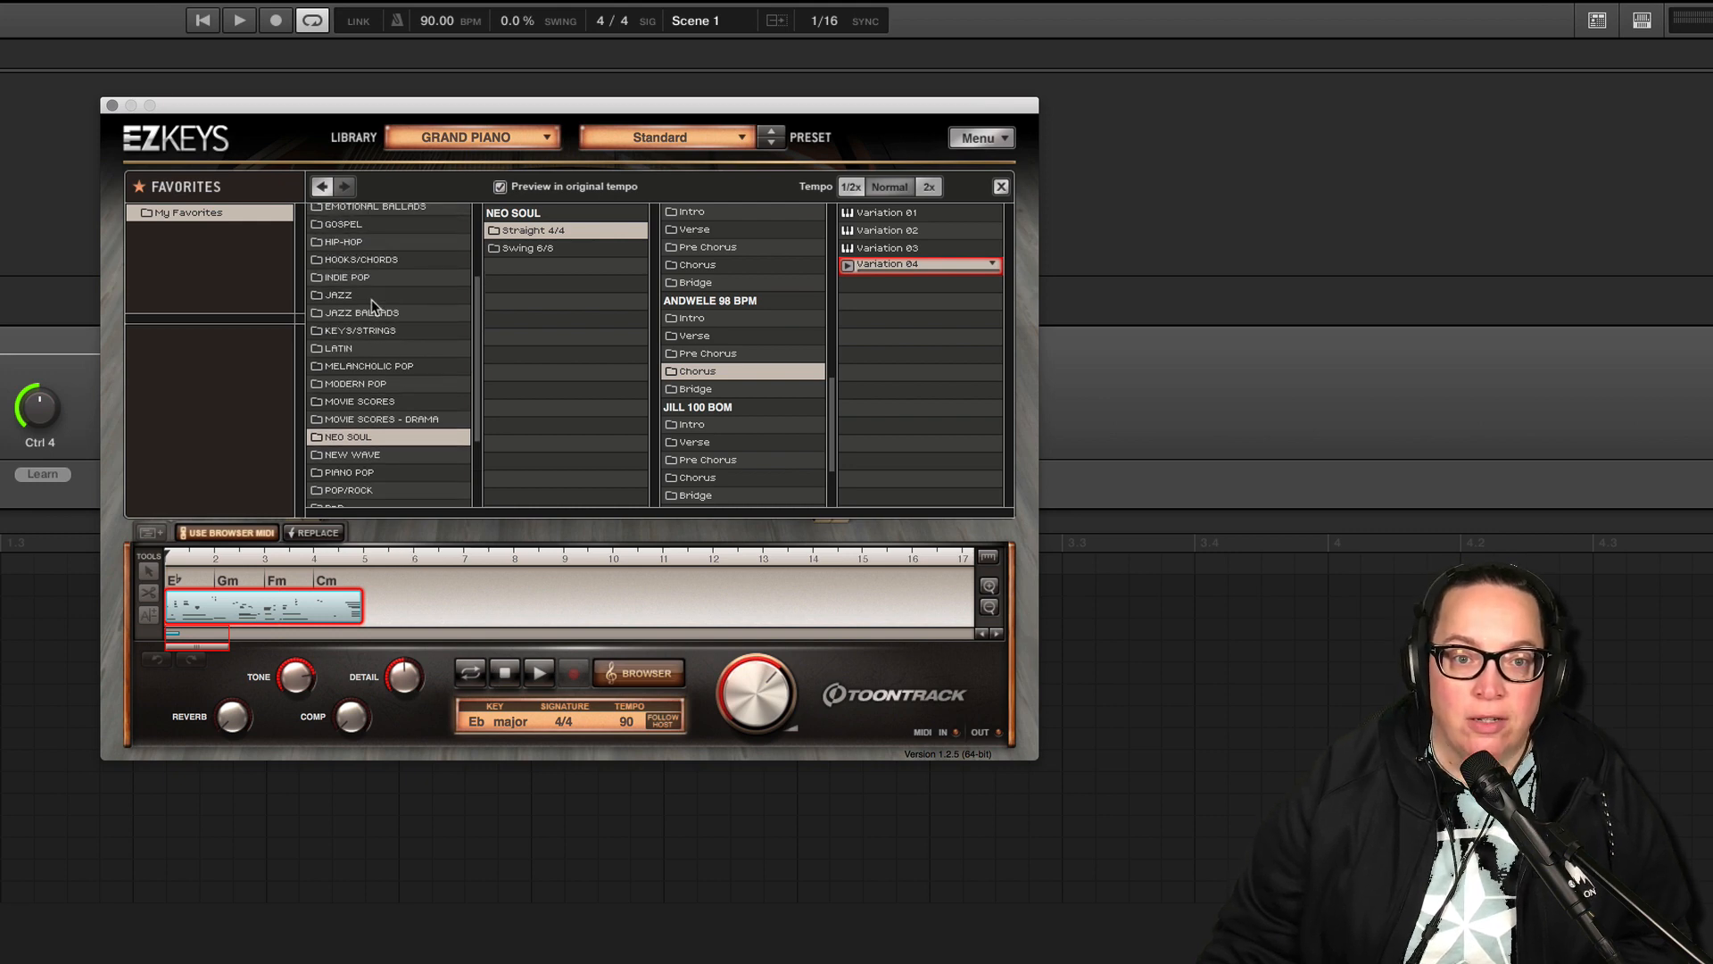
scroll(371, 298, "up", 5)
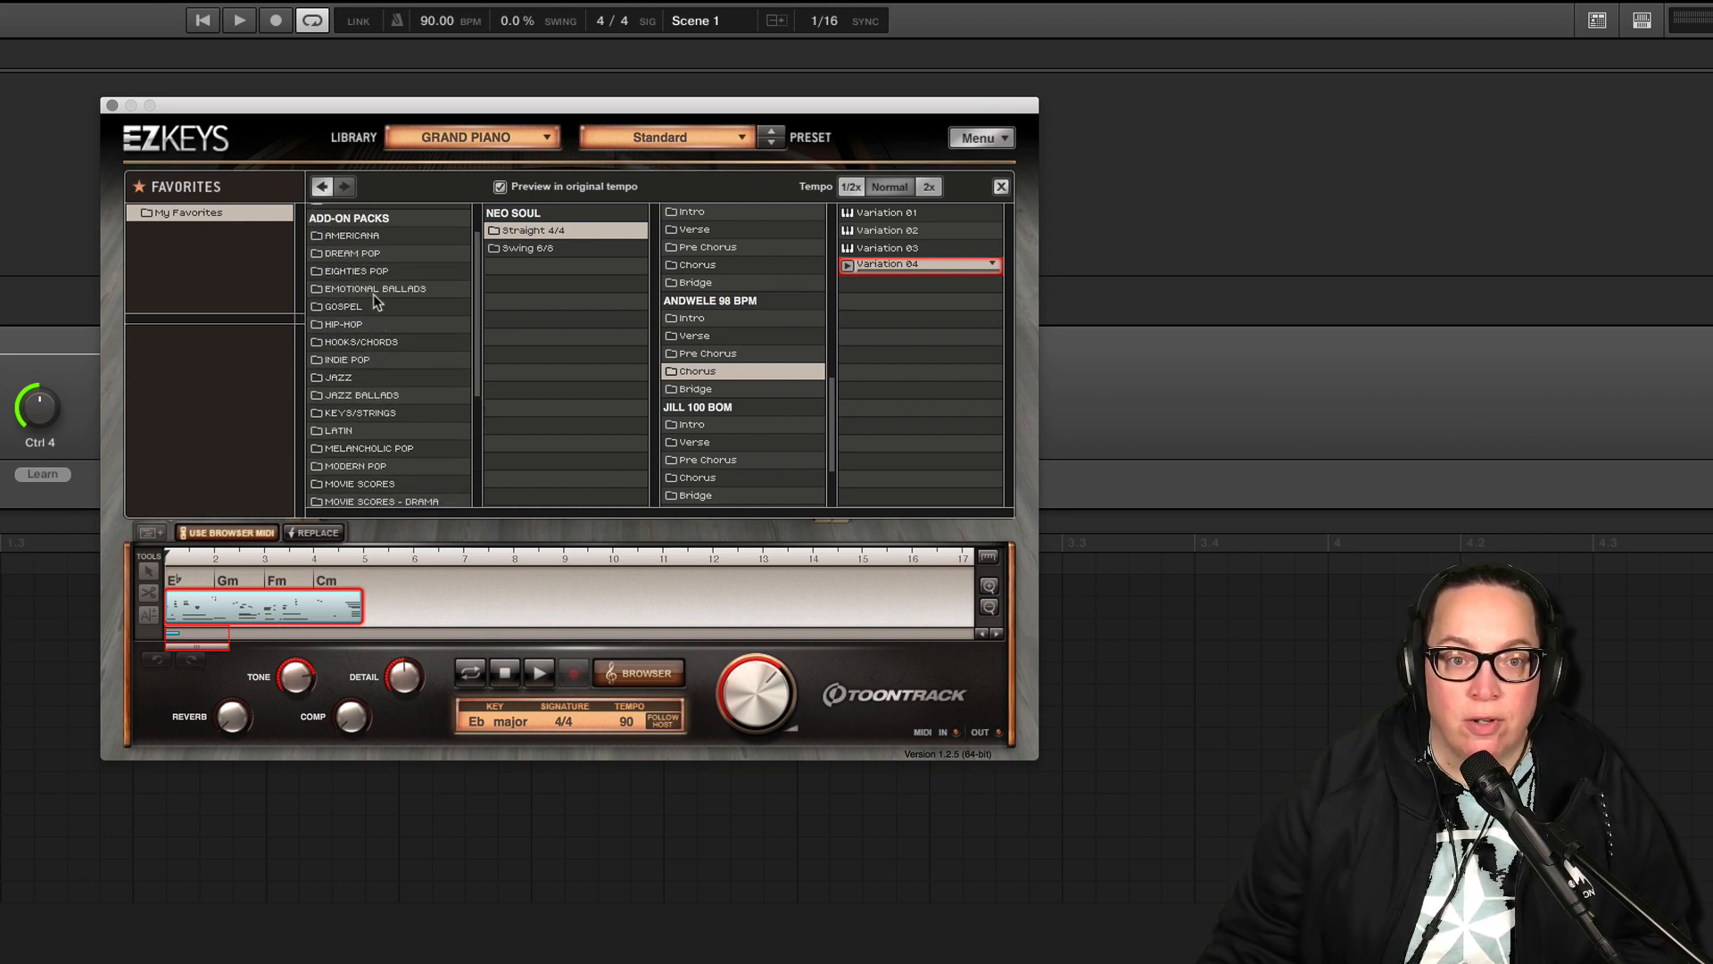
left_click(348, 235)
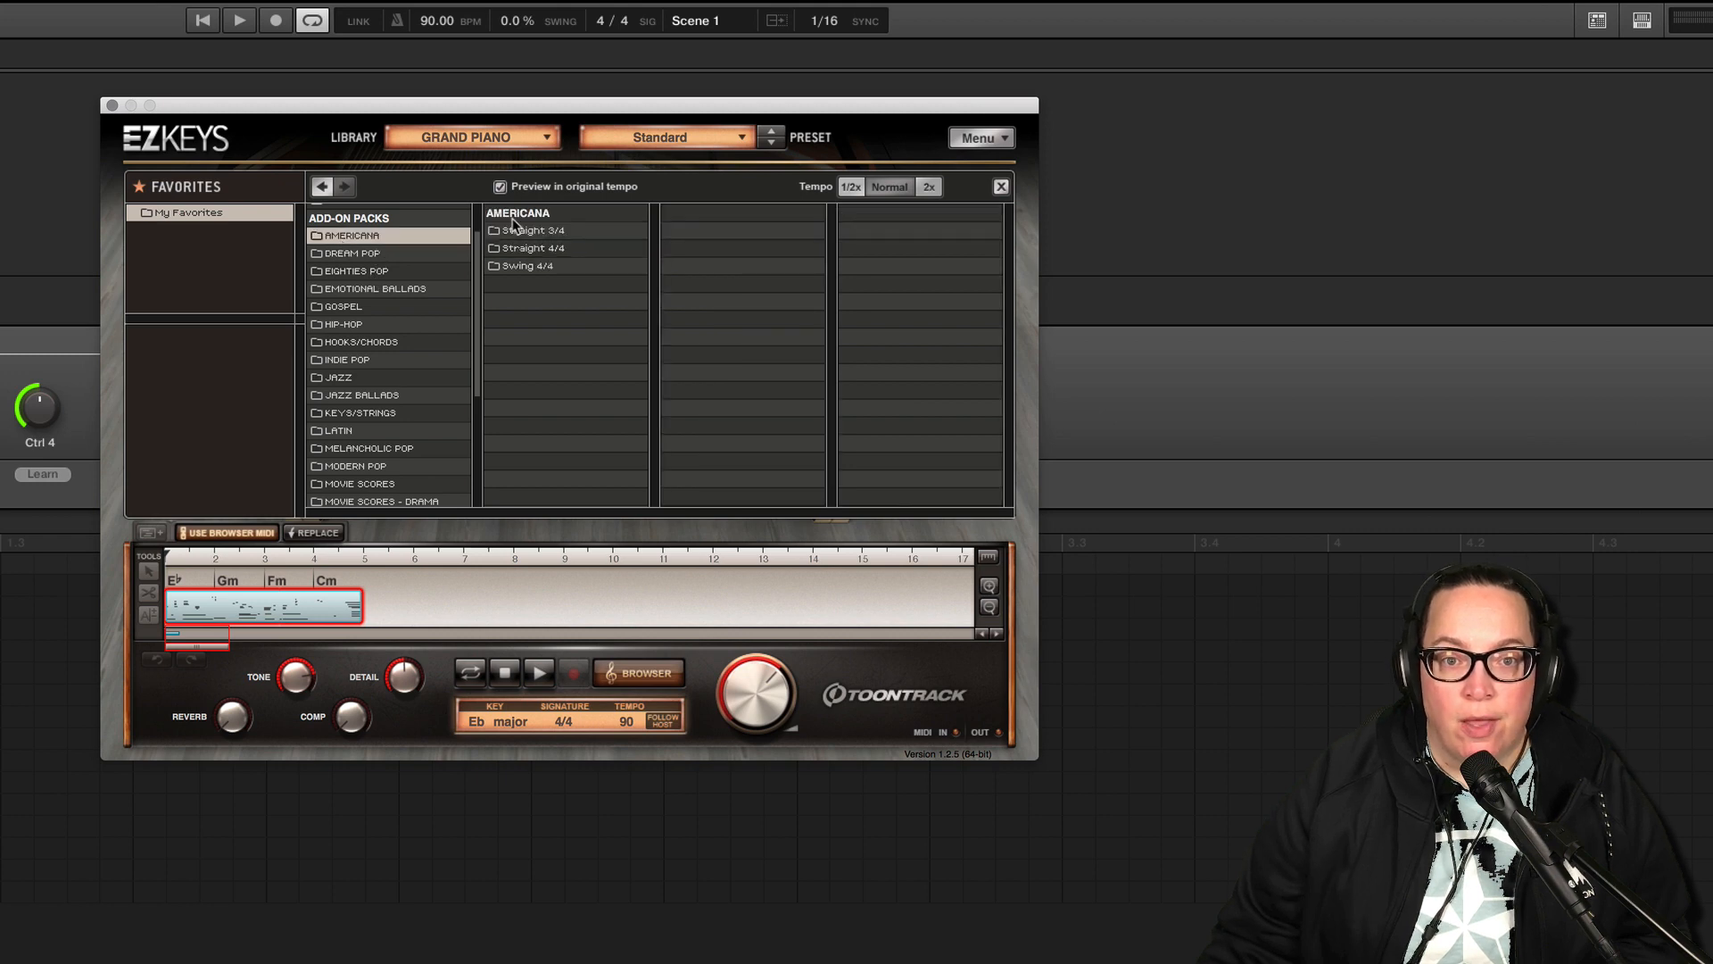
left_click(537, 230)
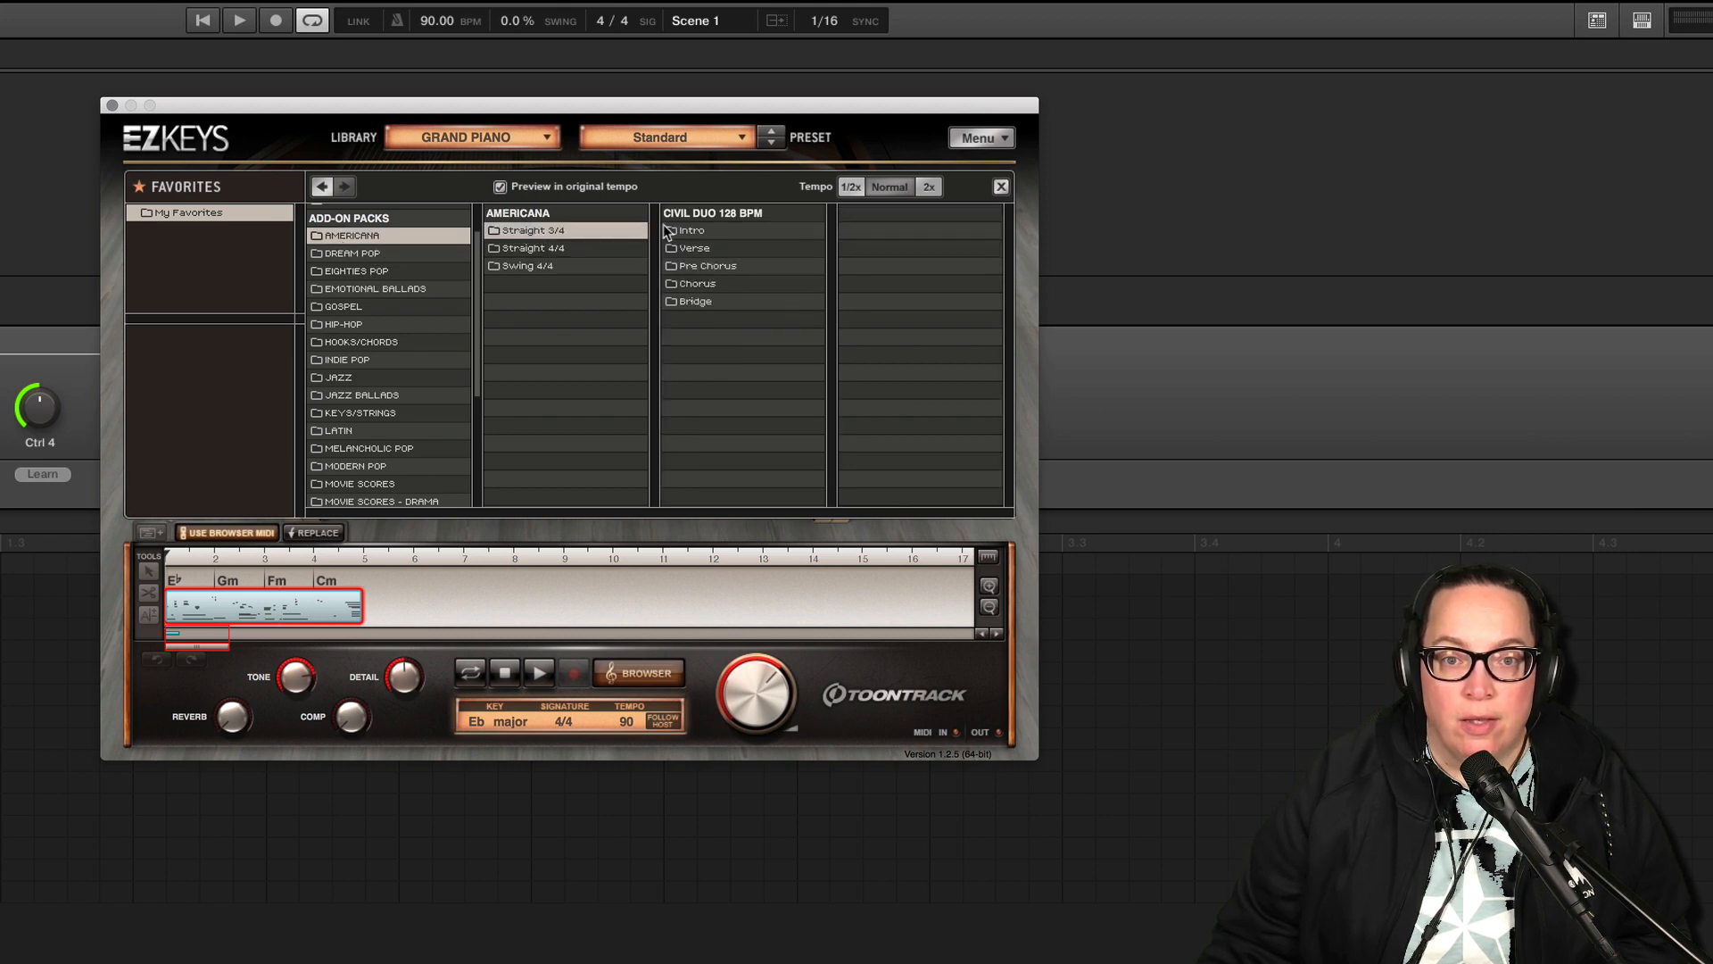
left_click(618, 258)
left_click(570, 250)
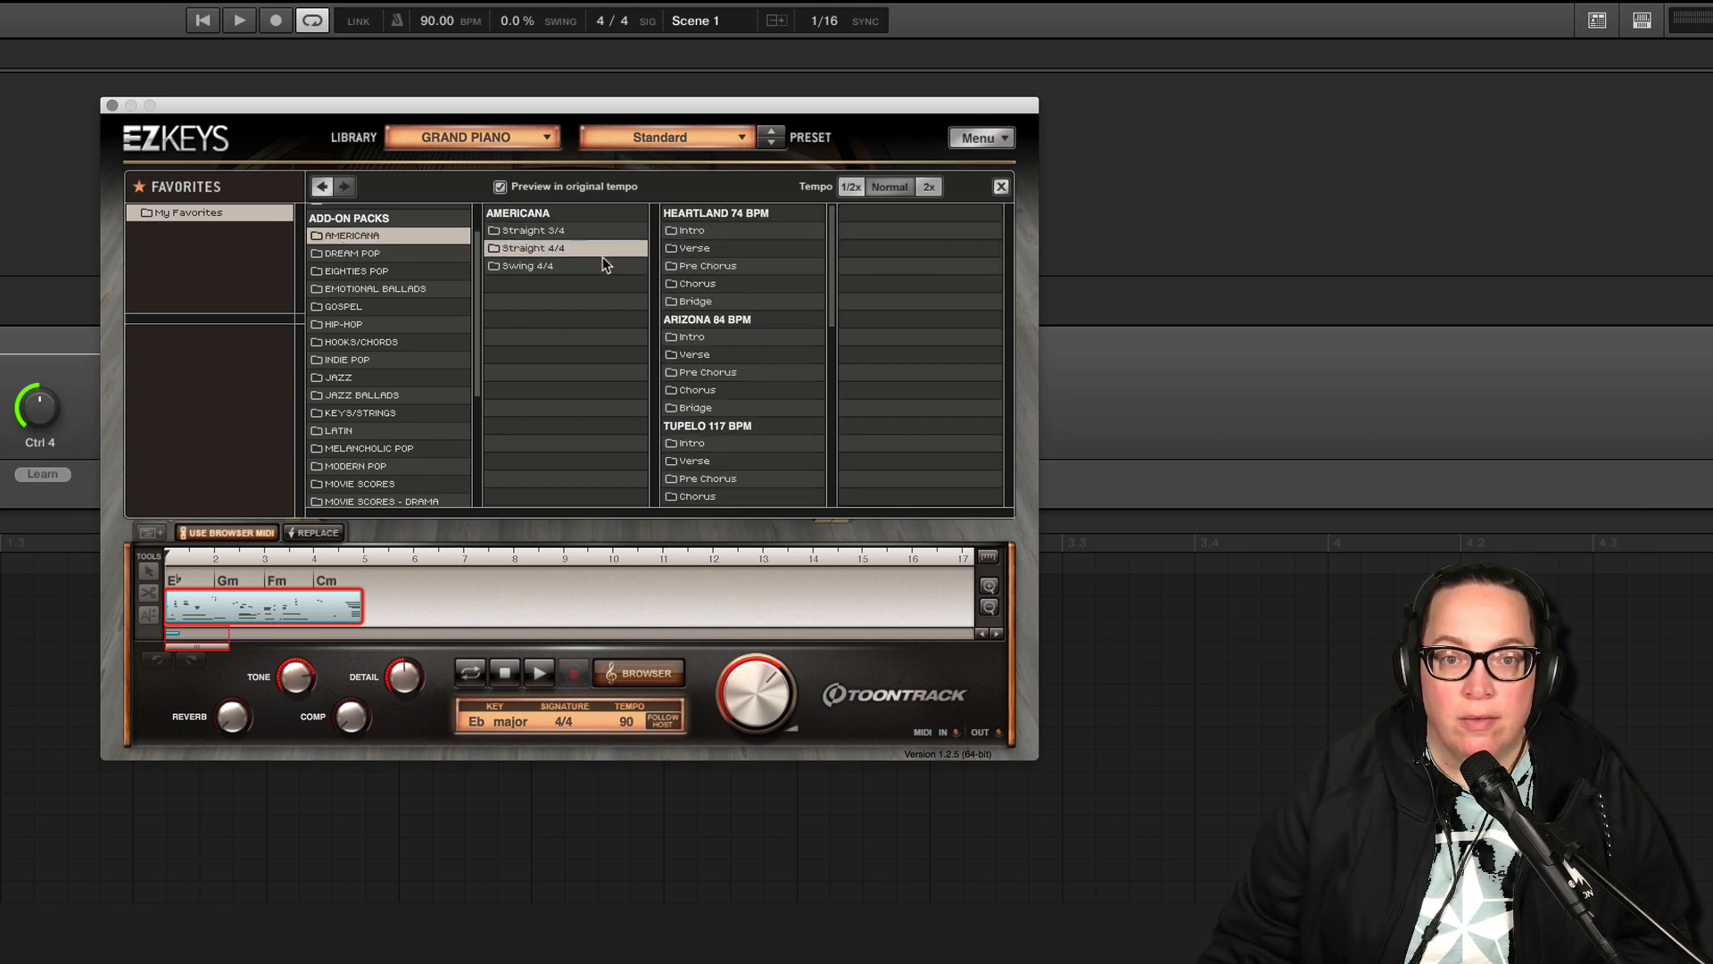
left_click(694, 283)
left_click(846, 214)
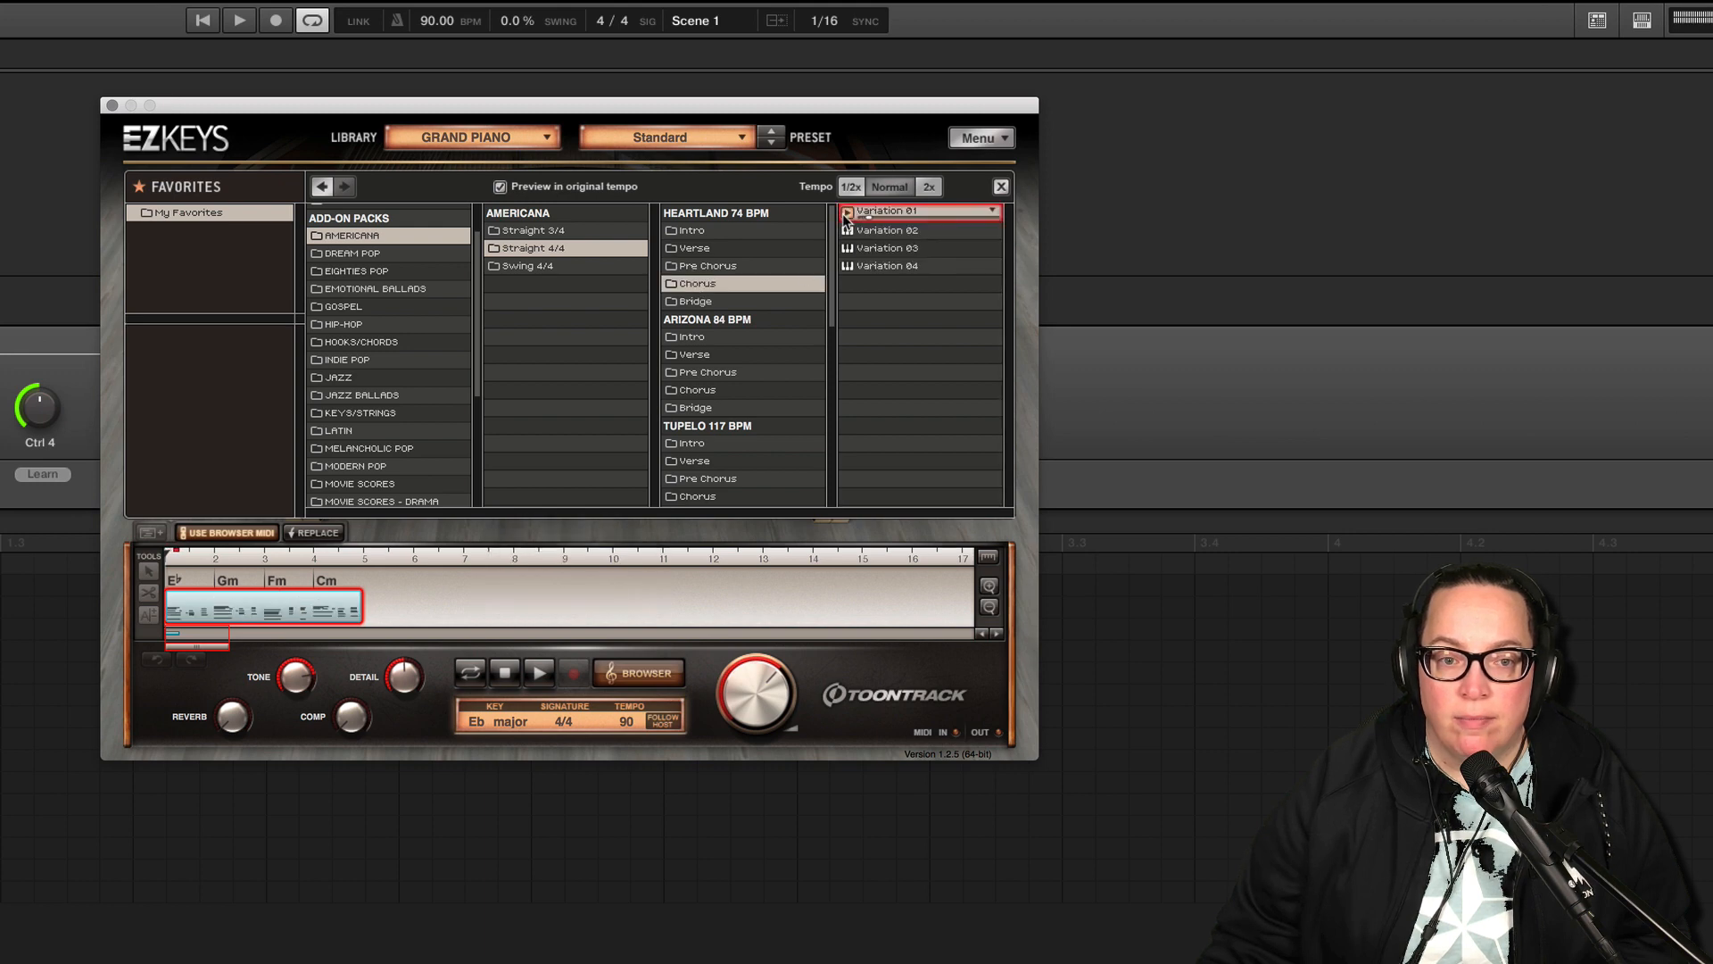
left_click(847, 212)
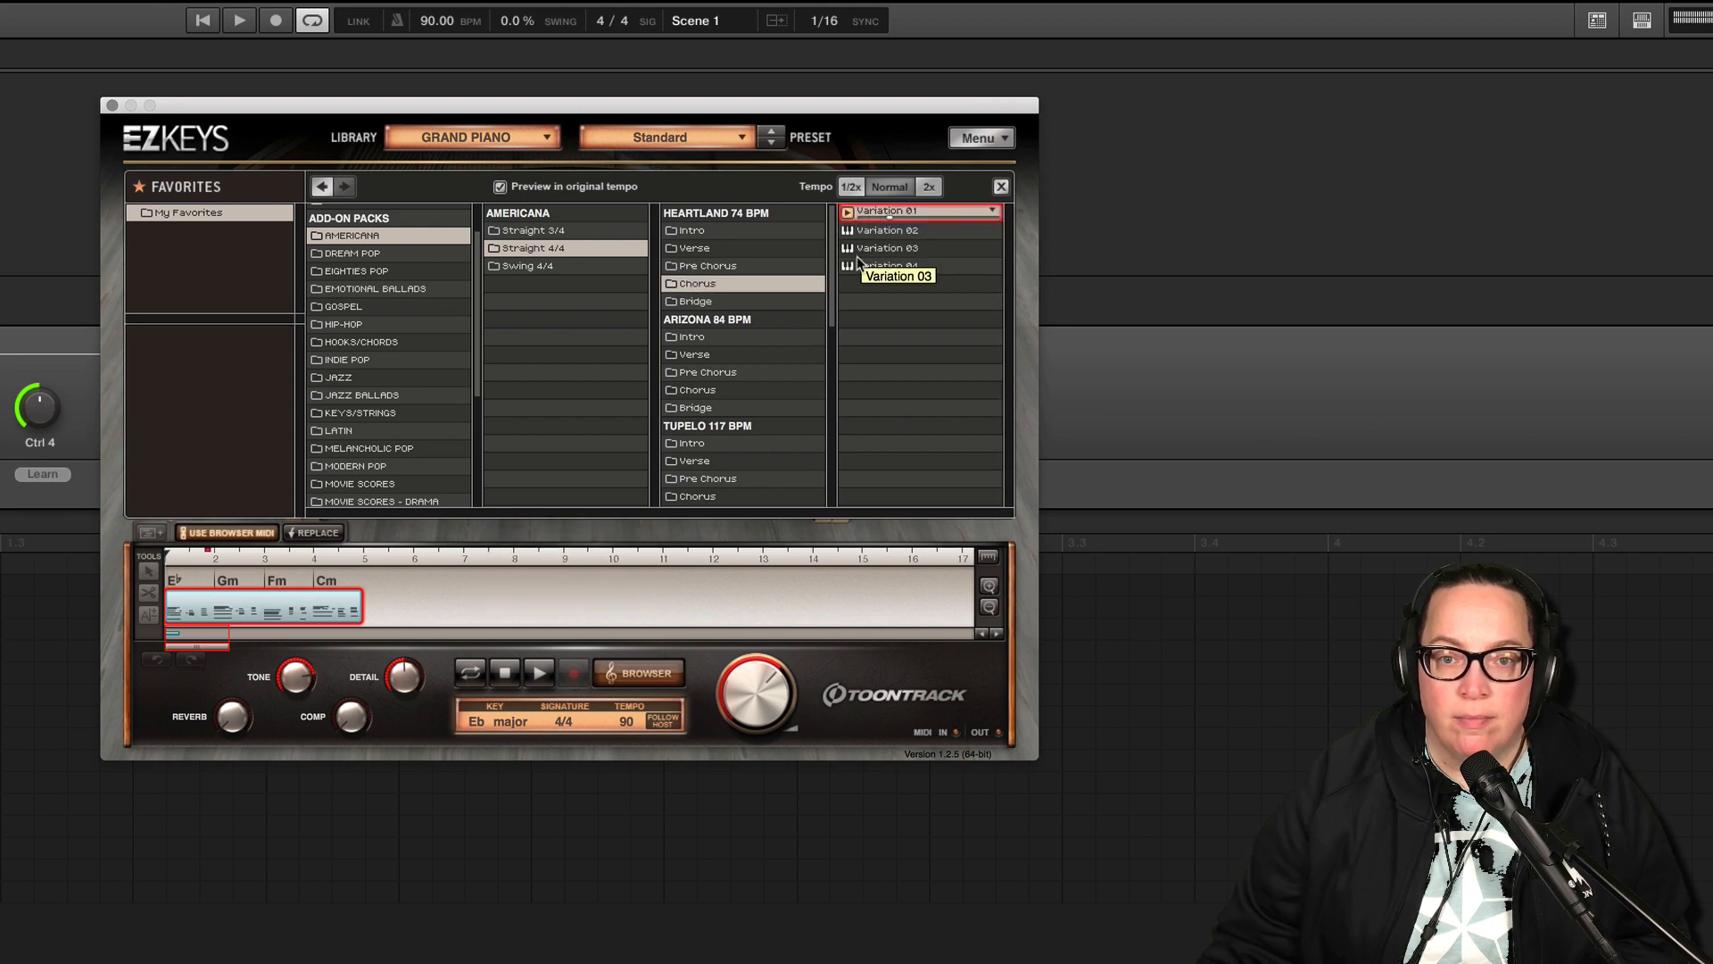
- Audition Variations 03, 04 and 02 of the Tupelo 117 BPM verse on the progression
scroll(794, 408, "down", 1)
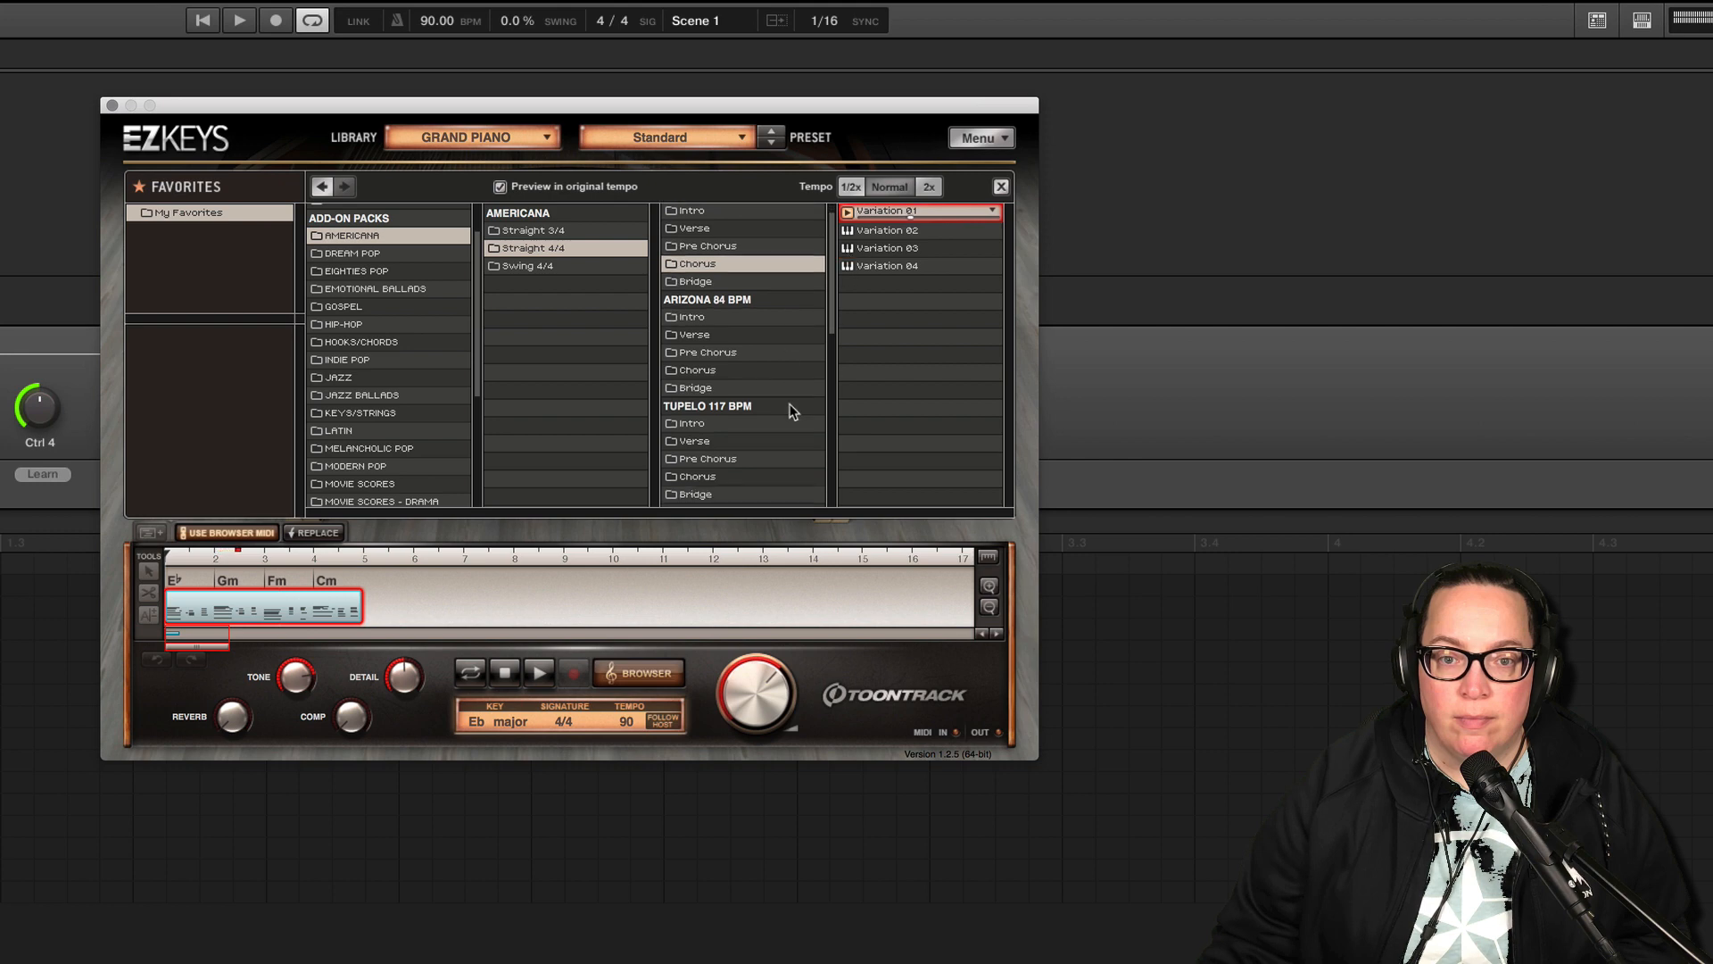
left_click(695, 440)
left_click(848, 248)
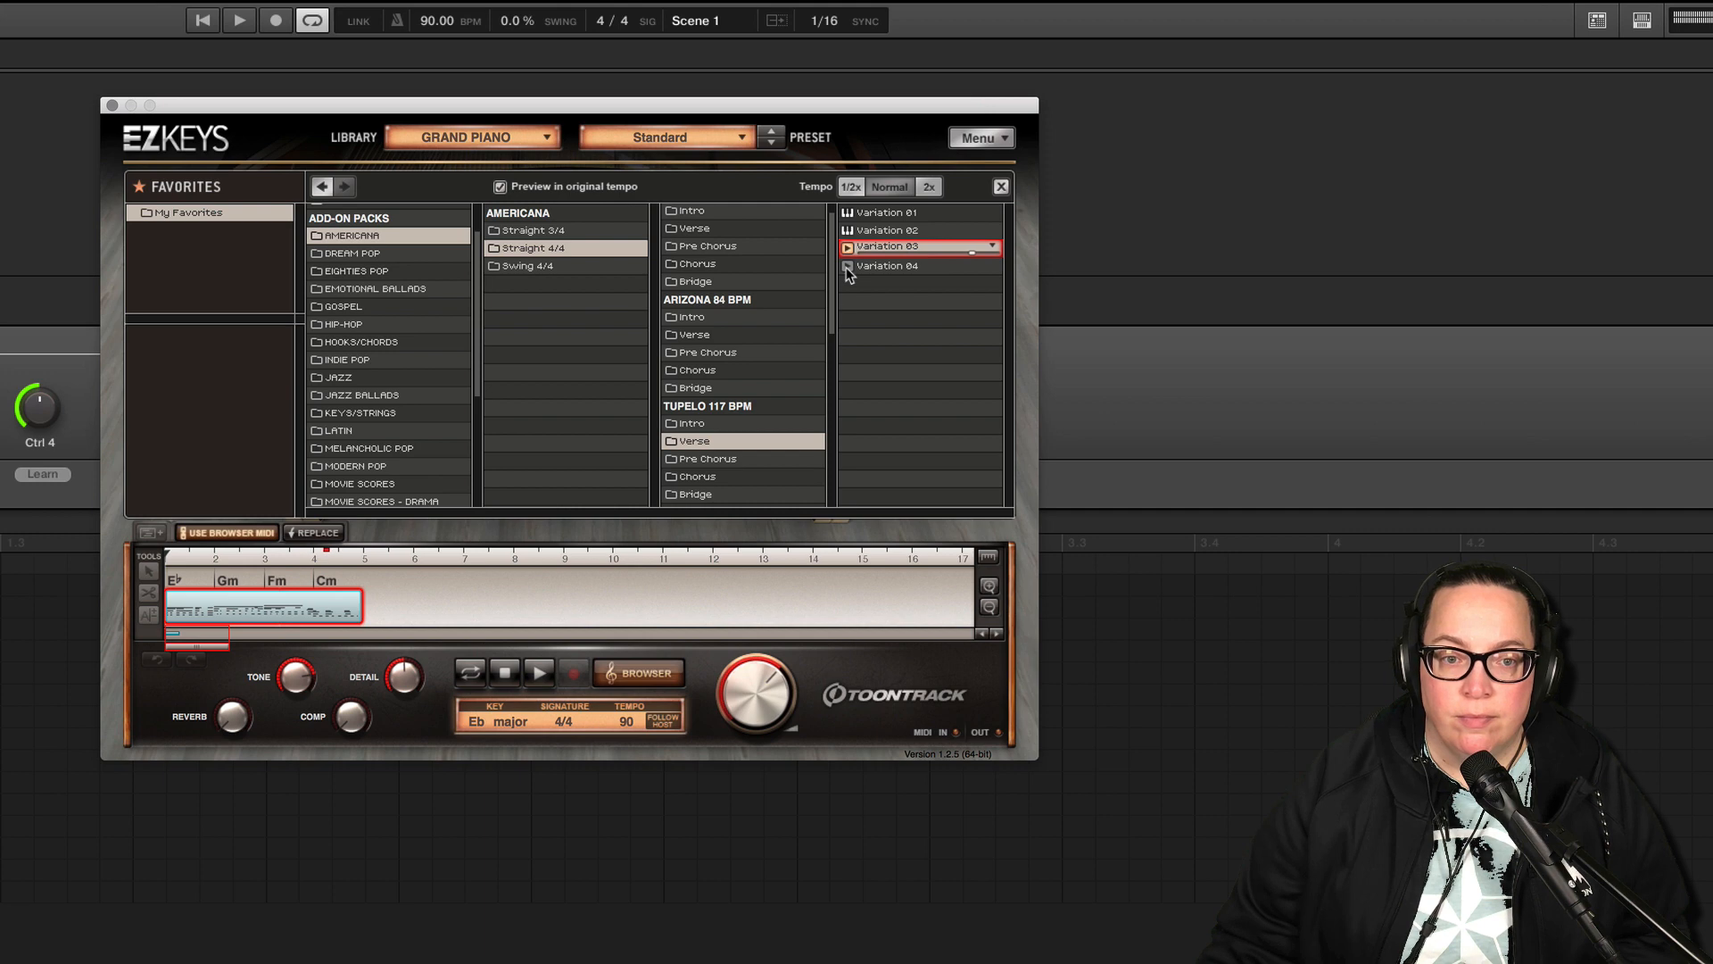
left_click(846, 267)
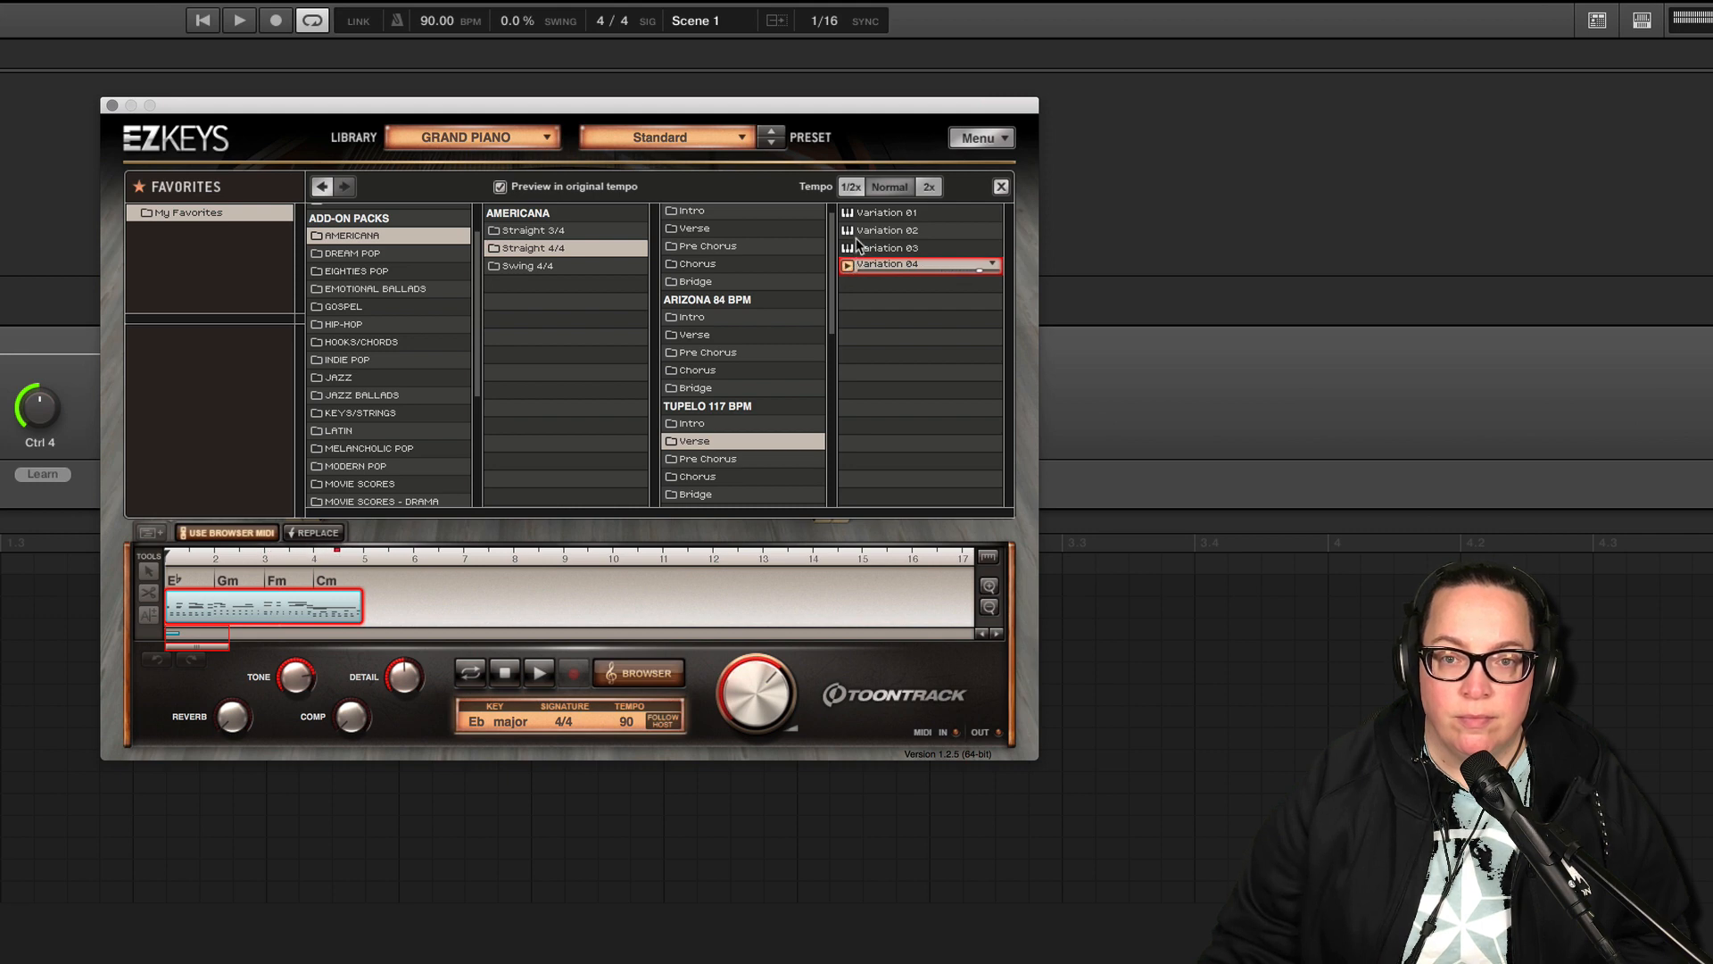
left_click(847, 230)
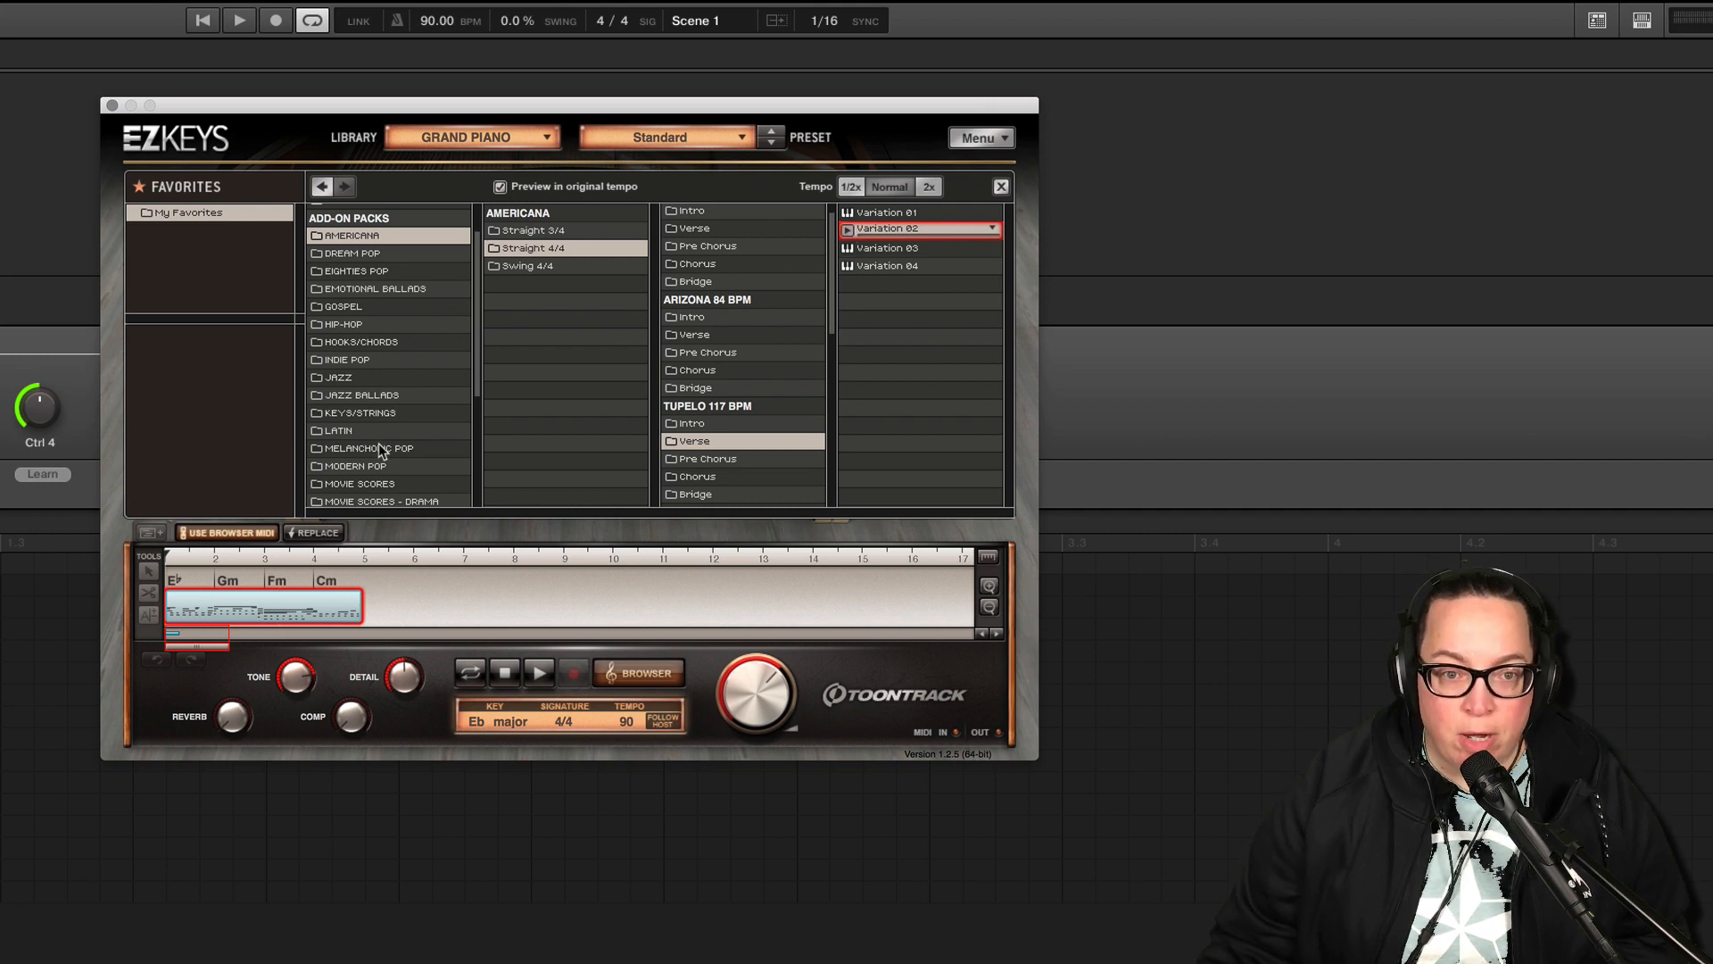
- Return to the Modern Pop pack and audition Variation 04 of the Forgive Me Not verse and Variation 03 of the A Reminder 99 BPM chorus
left_click(356, 467)
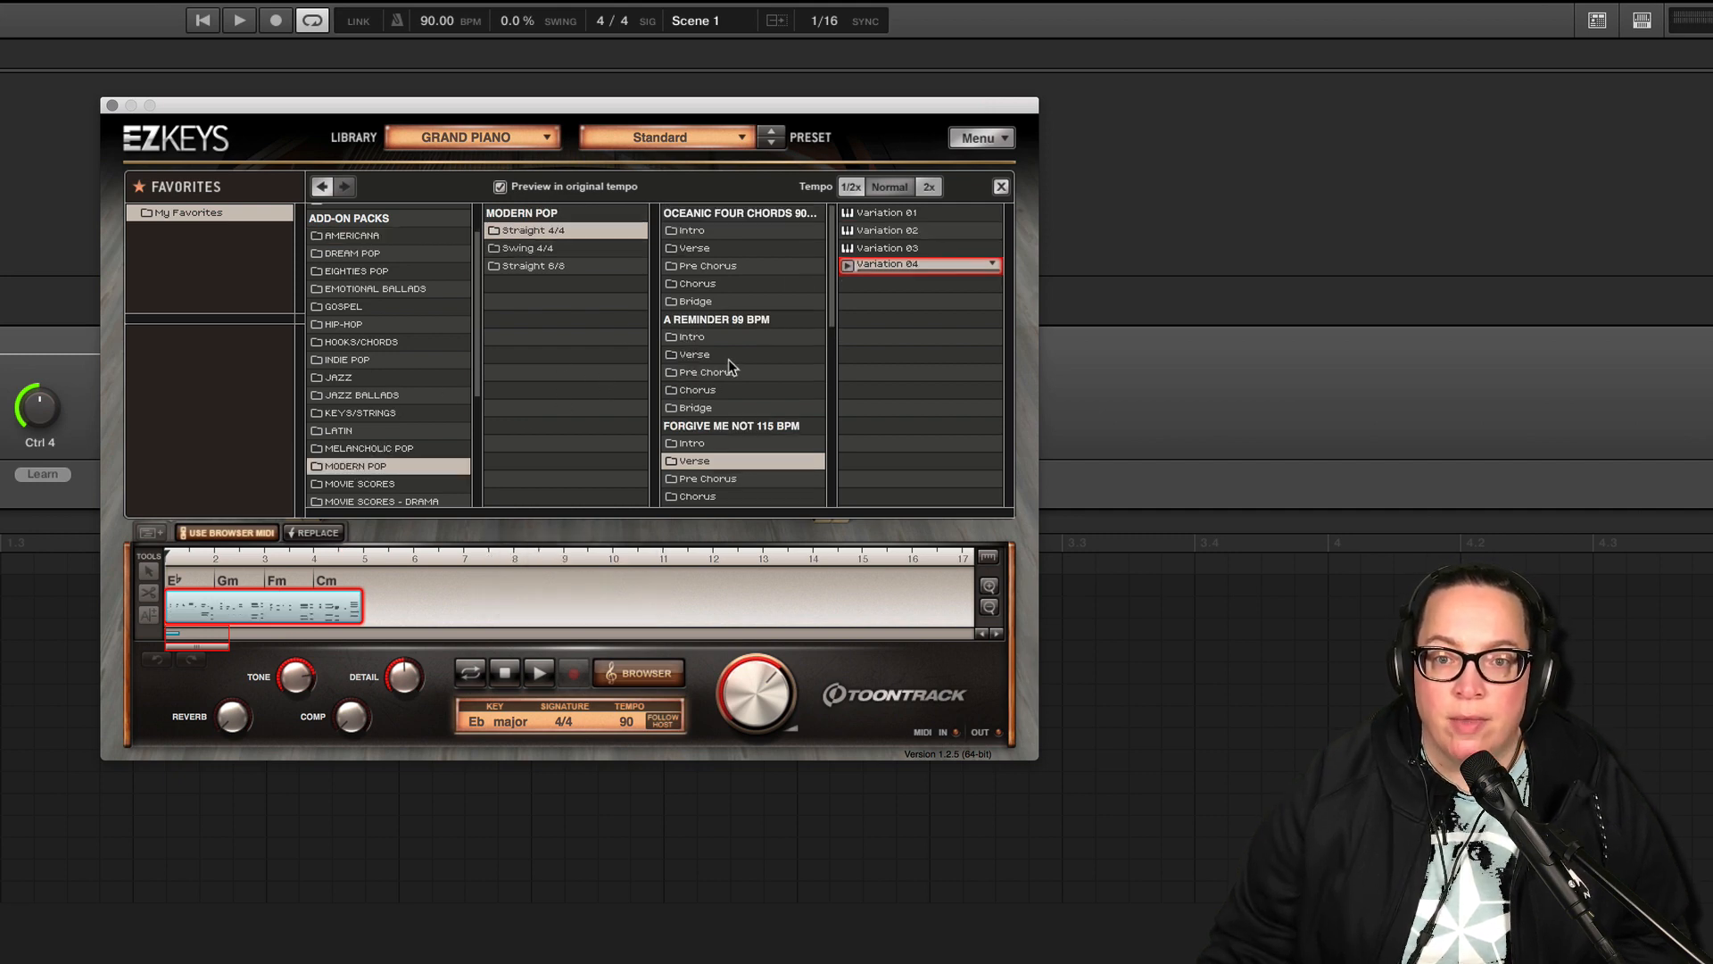
left_click(847, 265)
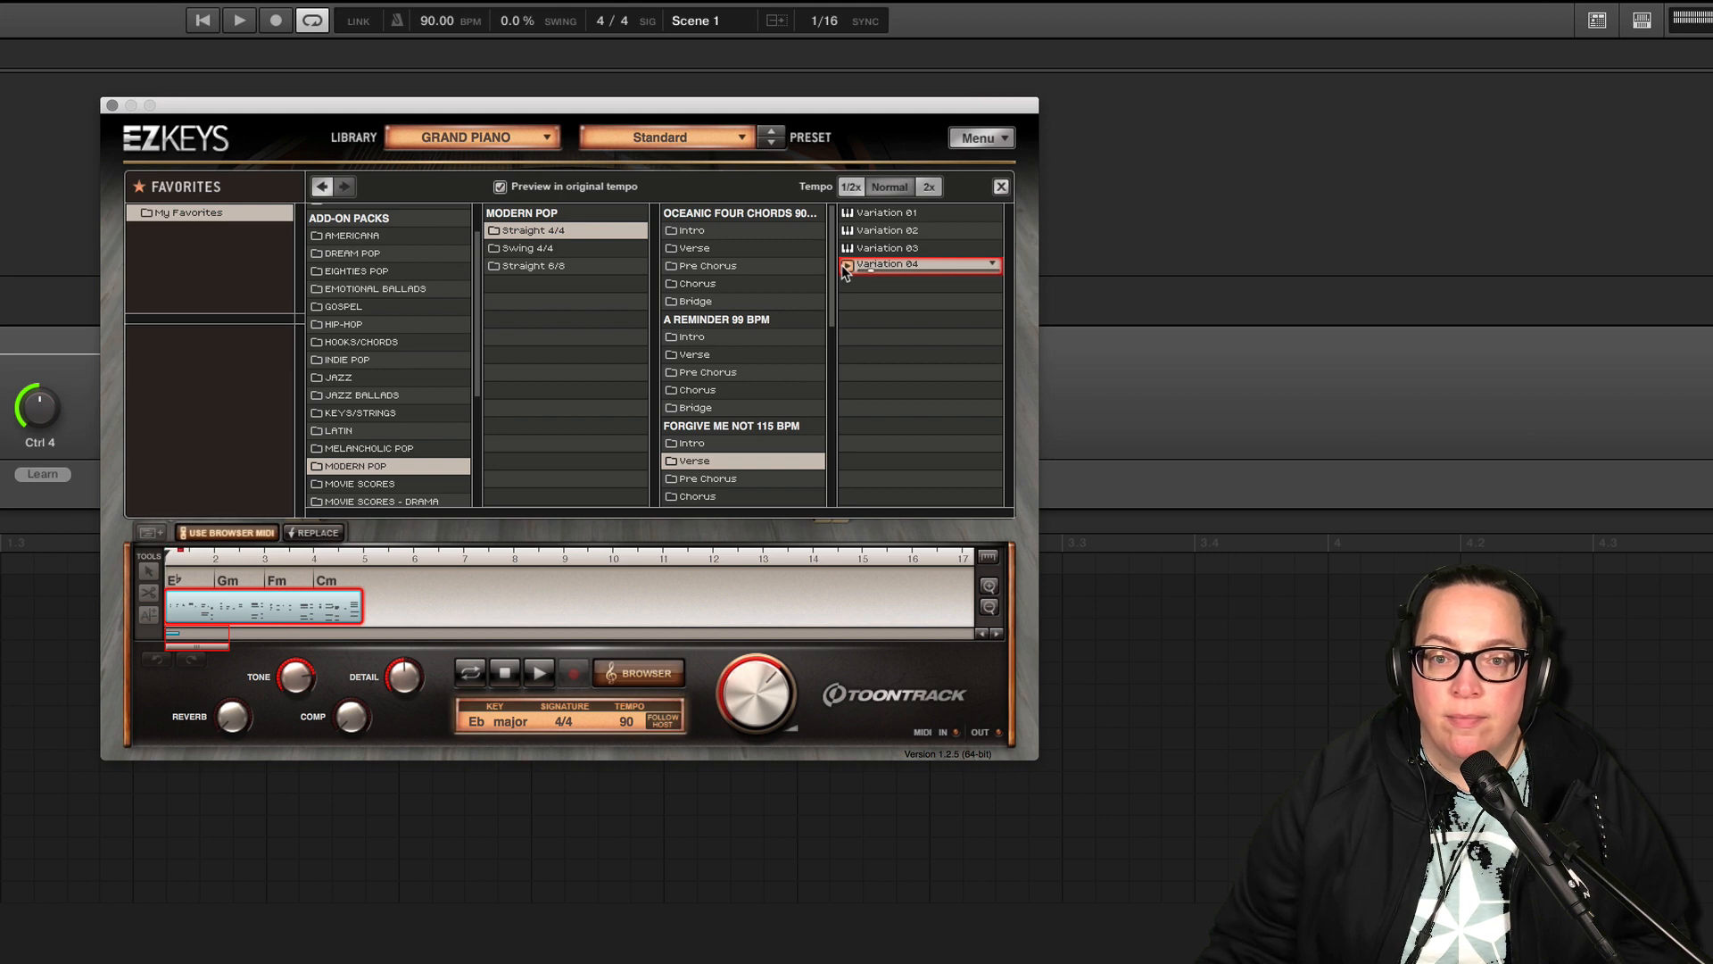
scroll(730, 384, "down", 2)
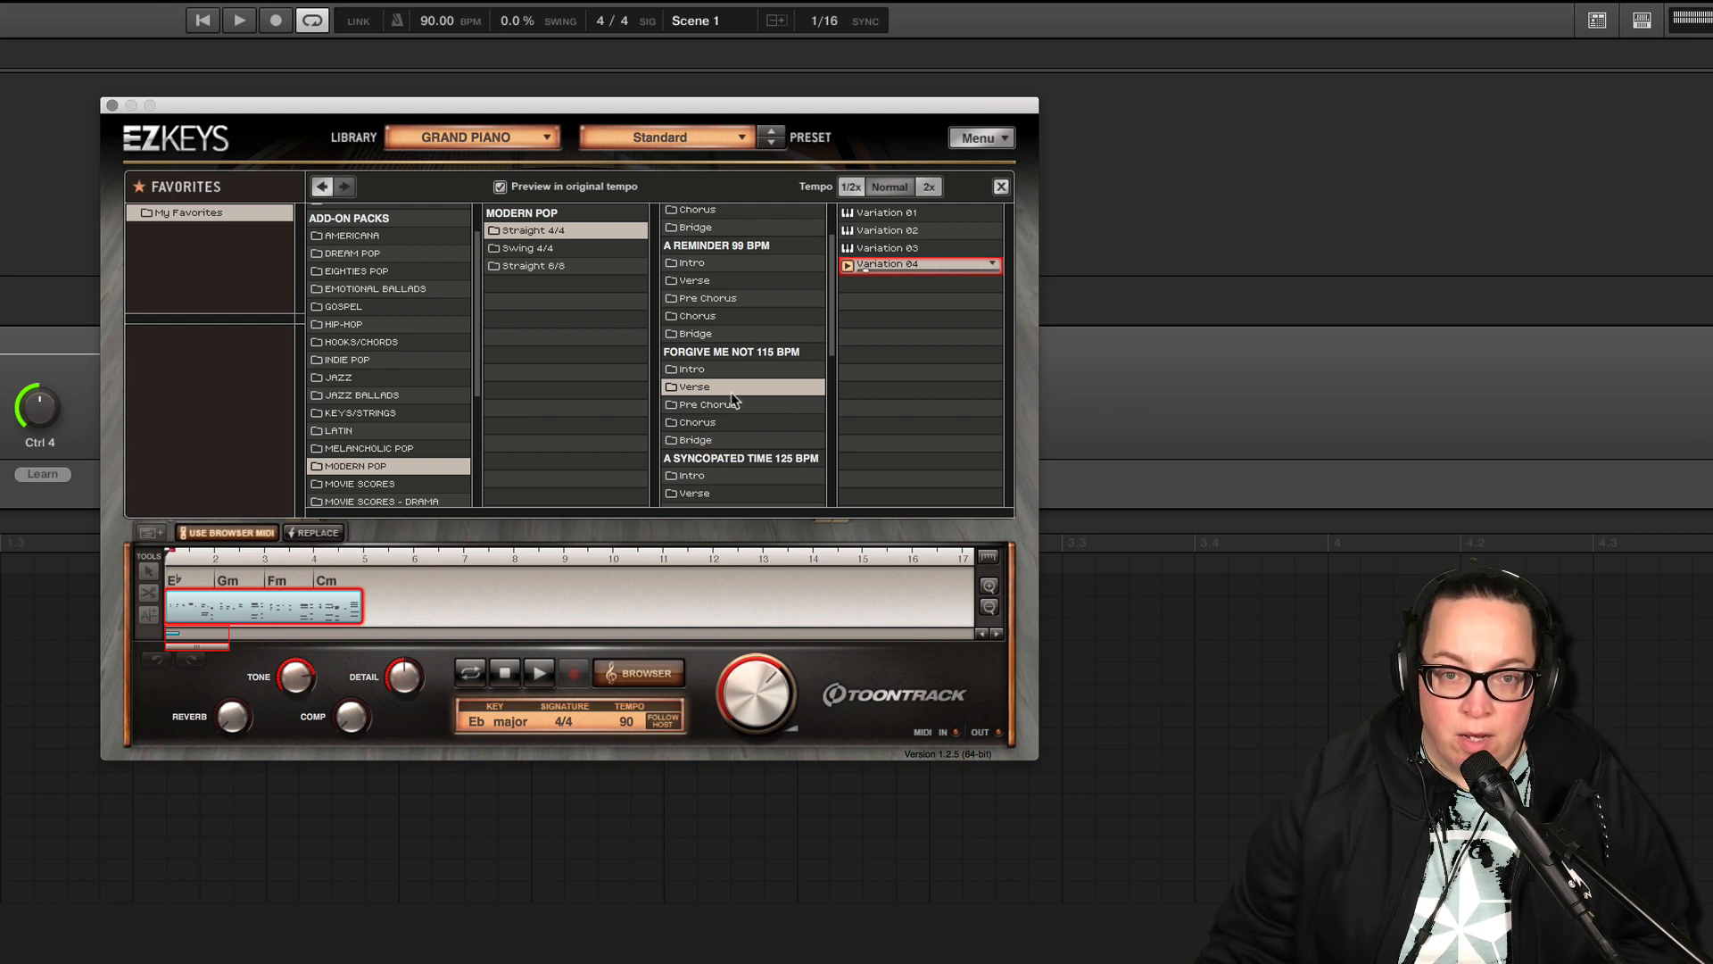
scroll(714, 387, "up", 1)
scroll(714, 385, "up", 1)
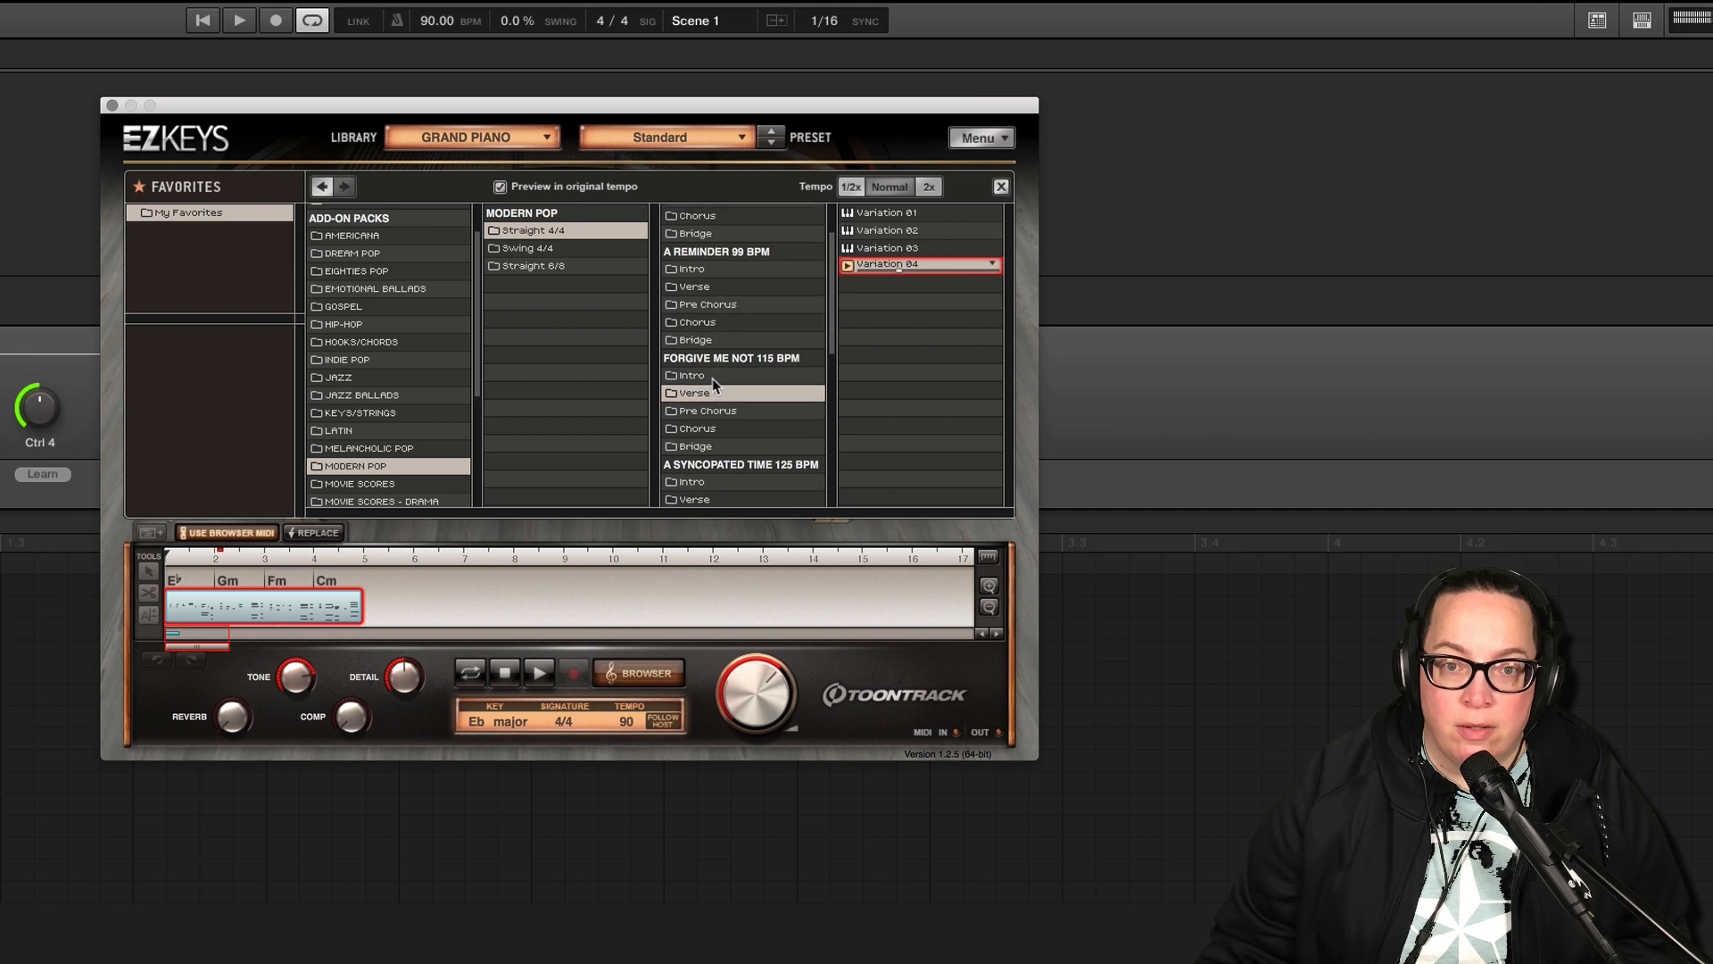
left_click(719, 321)
left_click(852, 249)
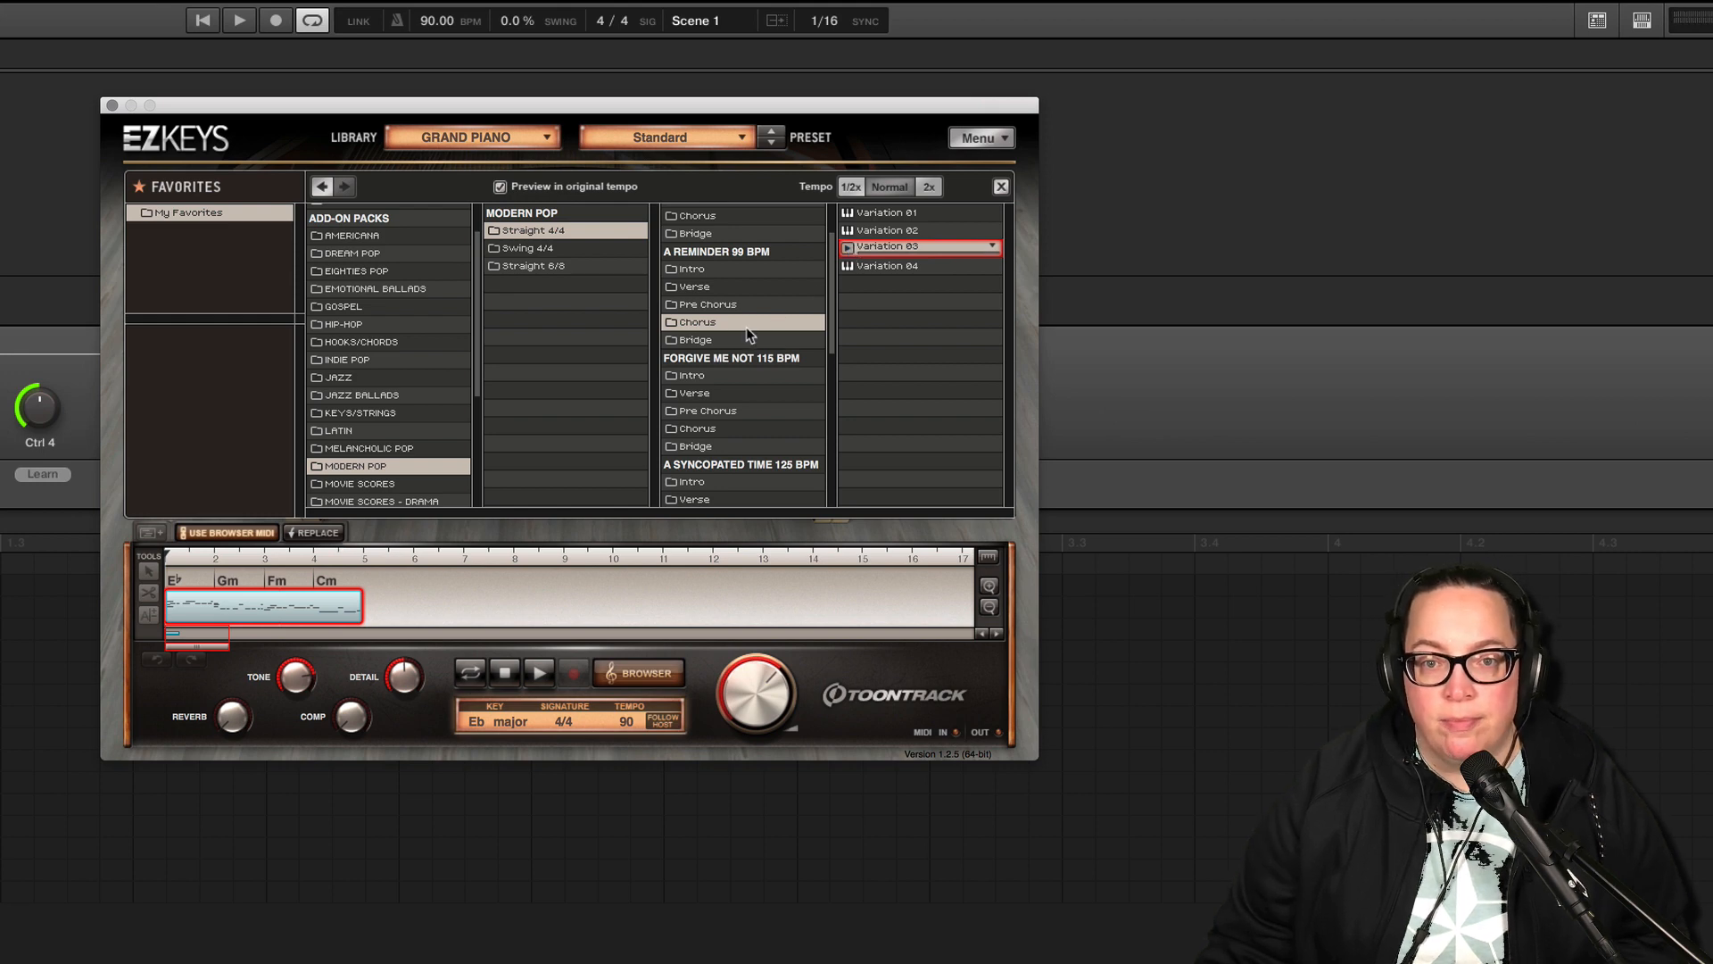
- Replace the block's performance with Variation 03 of the A Reminder chorus using Use Browser MIDI
left_click(318, 533)
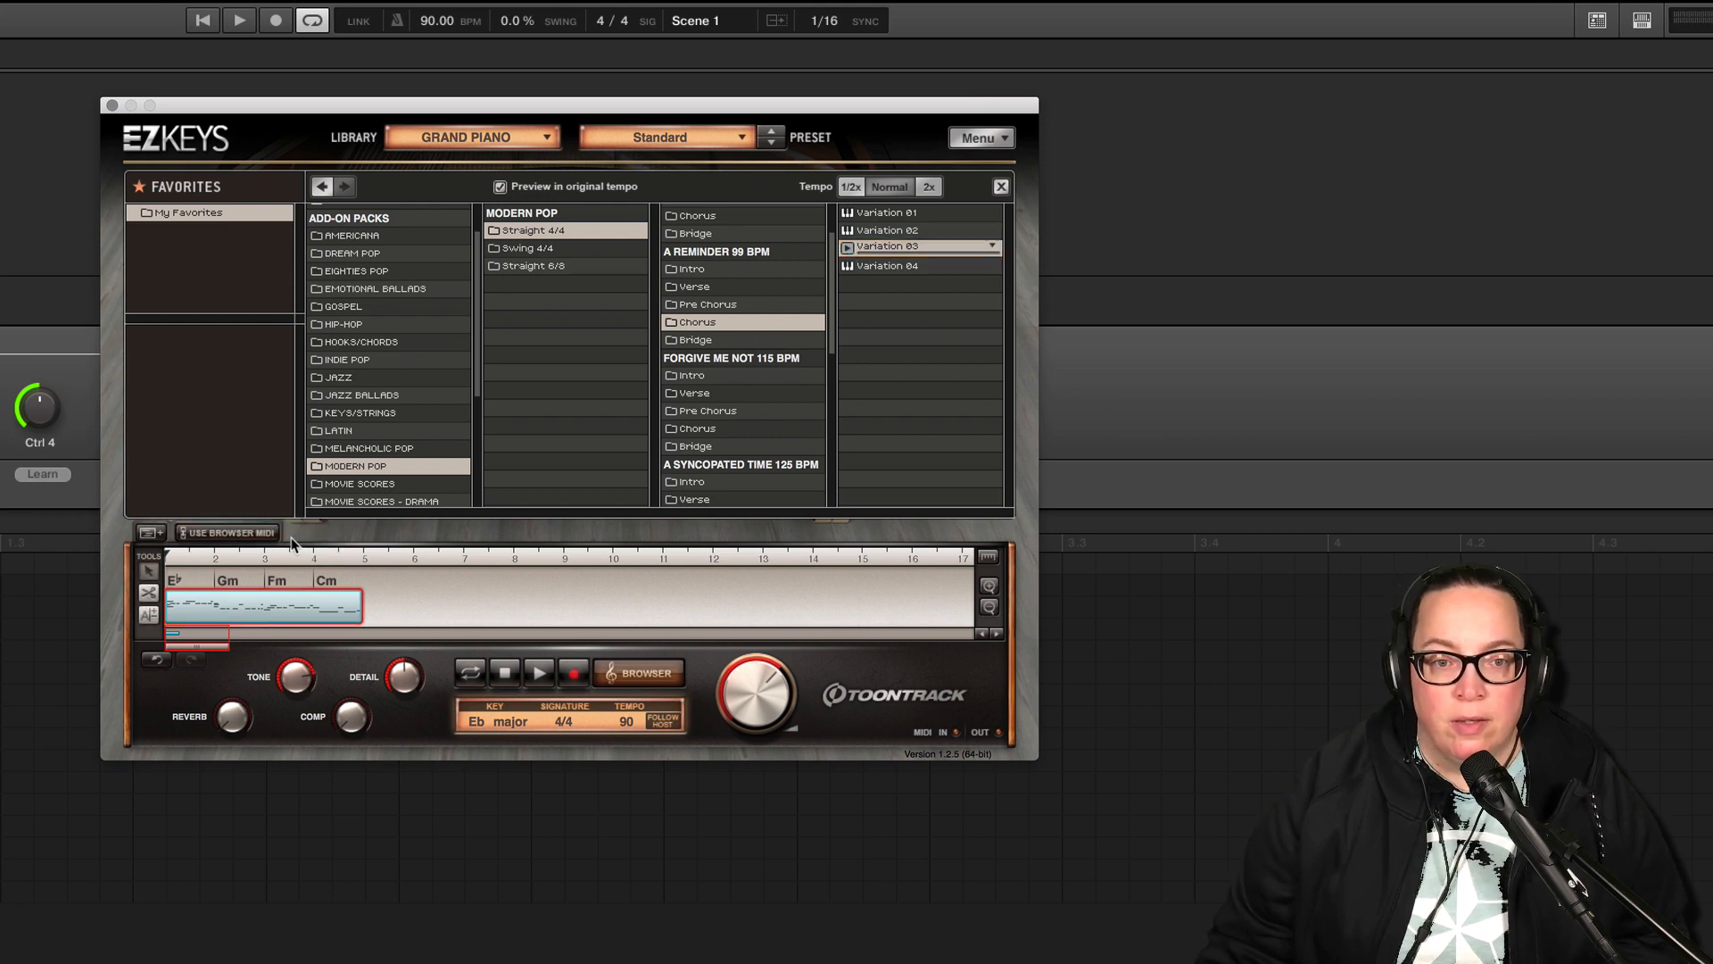
left_click(268, 534)
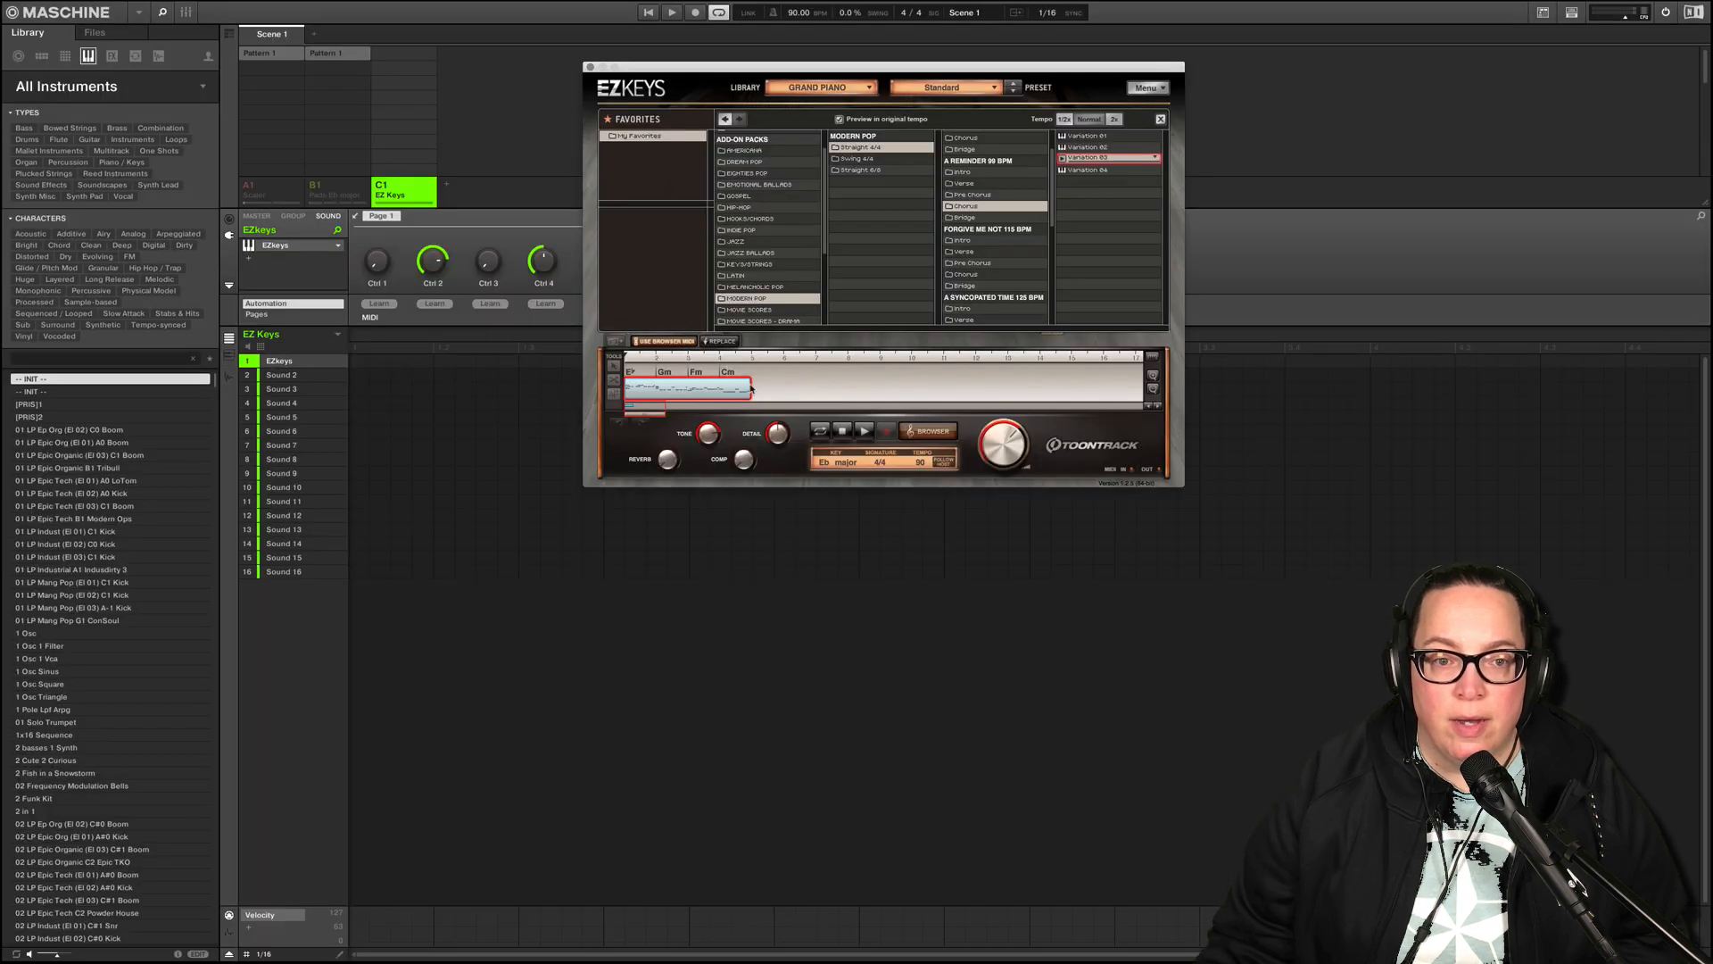
left_click(718, 342)
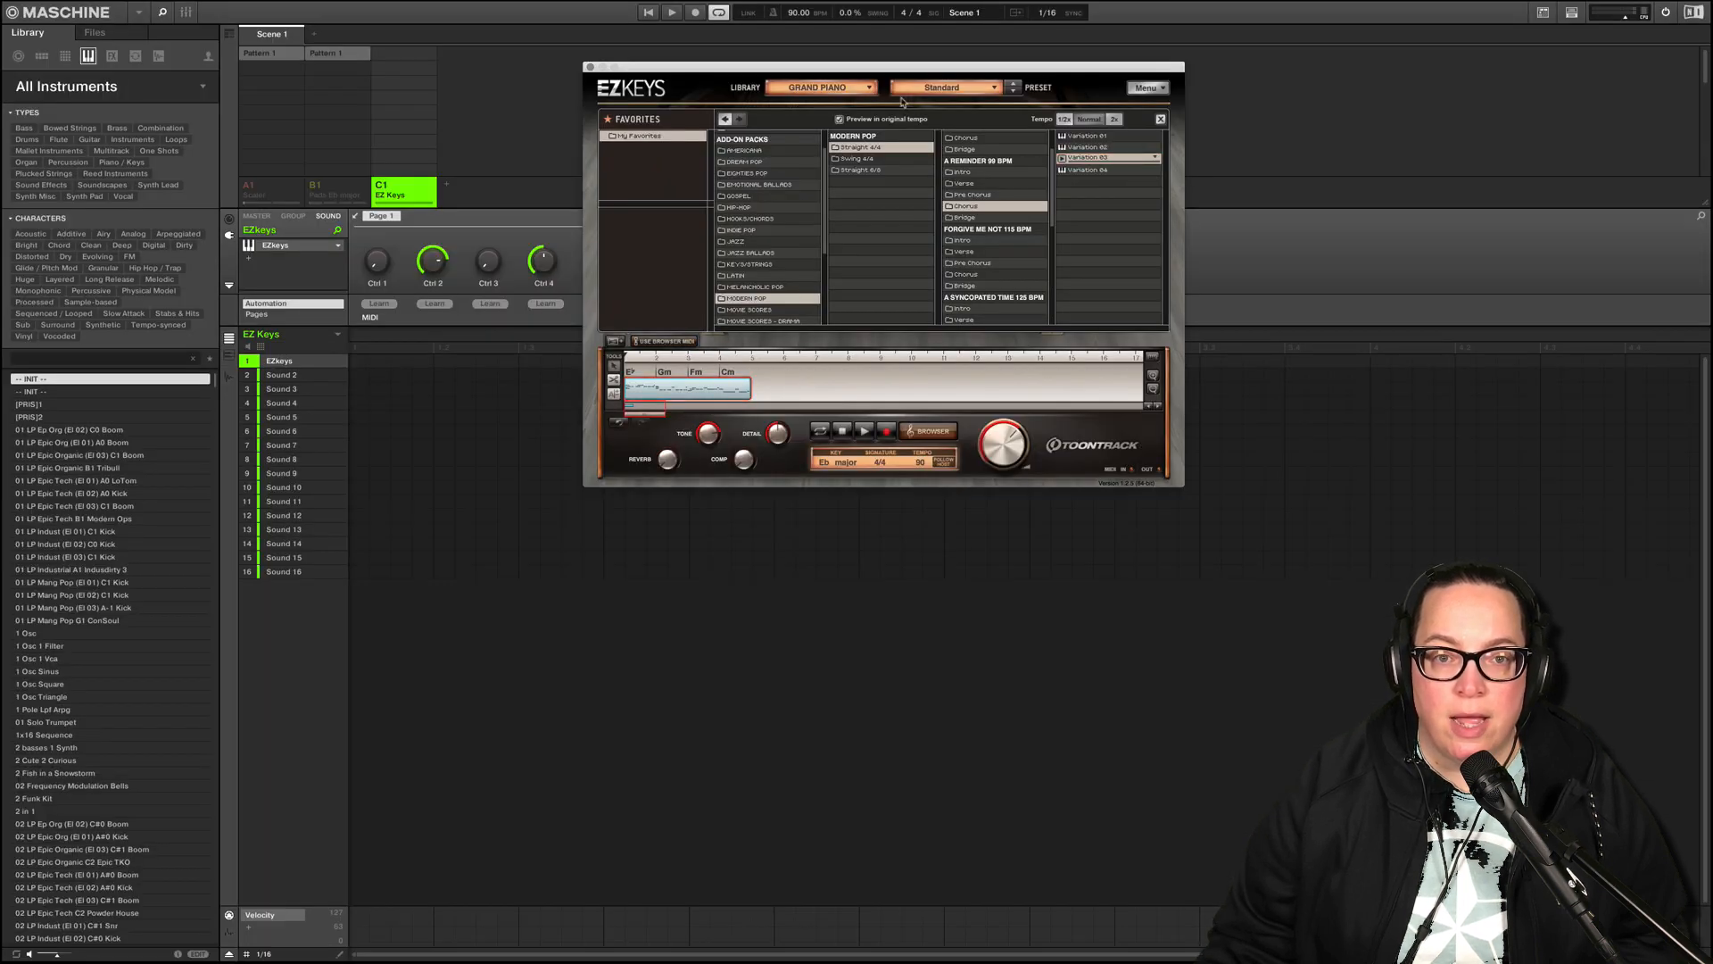
- Copy the finished EZkeys block into the EZkeys sound's pattern in Maschine's piano roll and close the plugin window
left_click_drag(945, 70, 1283, 222)
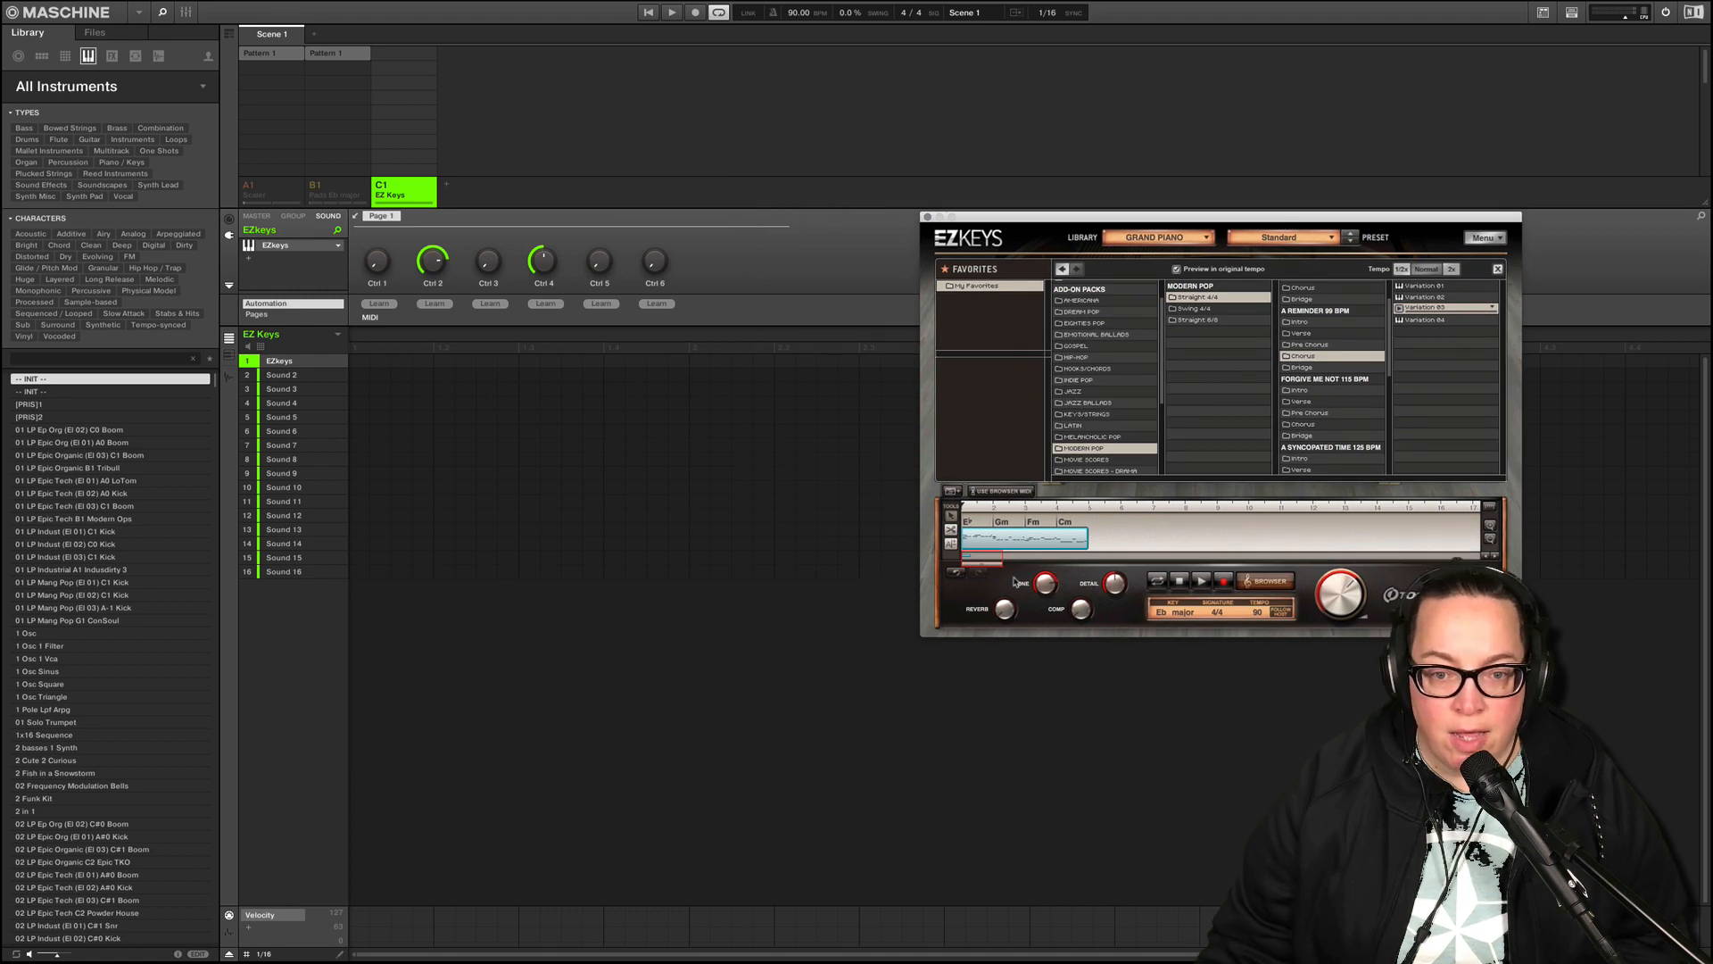
left_click(229, 357)
left_click_drag(1067, 540, 629, 448)
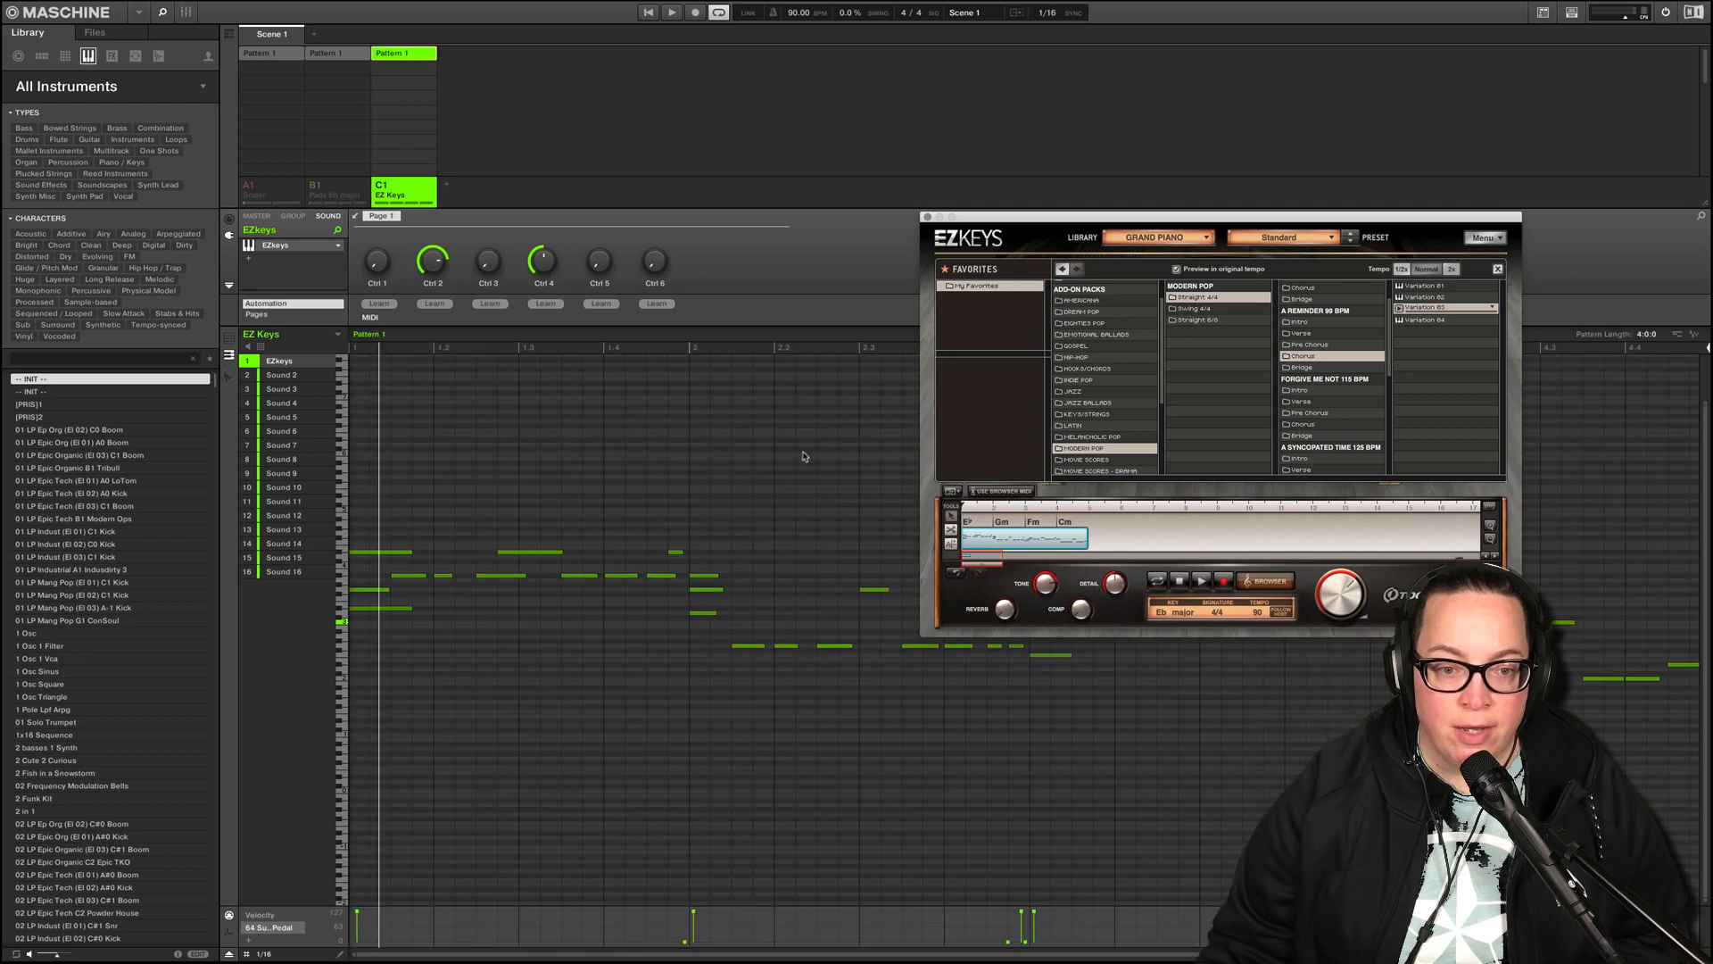
left_click(927, 218)
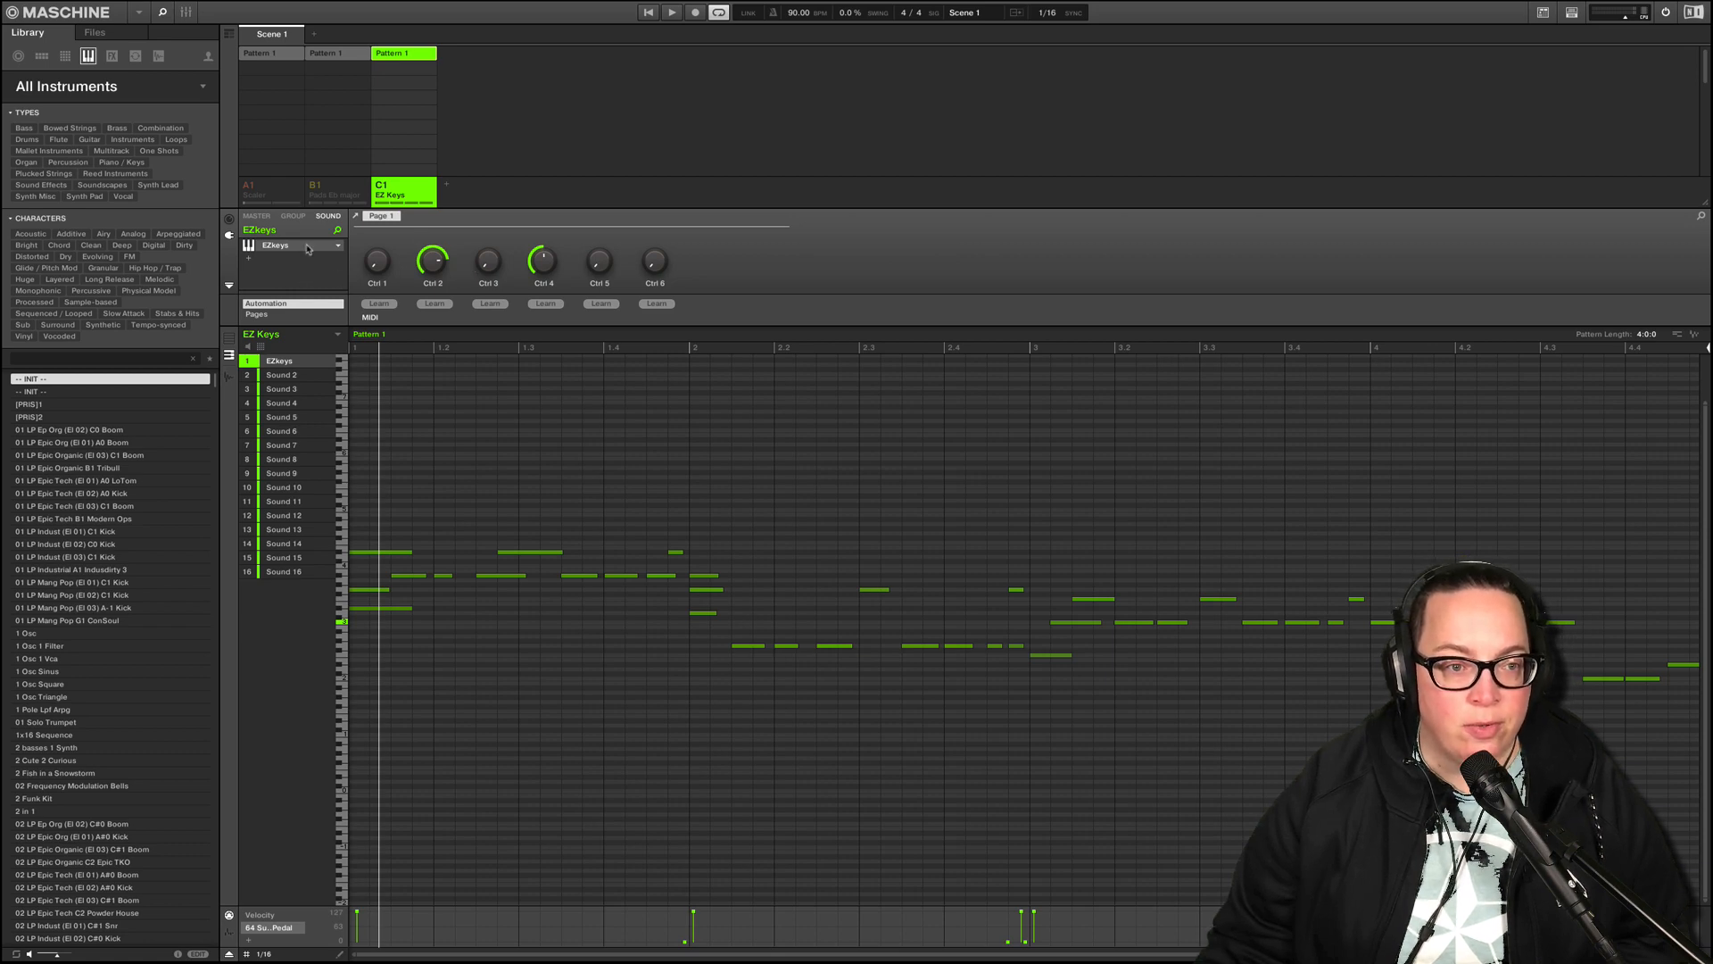
- Remove the EZkeys plug-in from the first sound and rename group C1 as Keys
key("Delete")
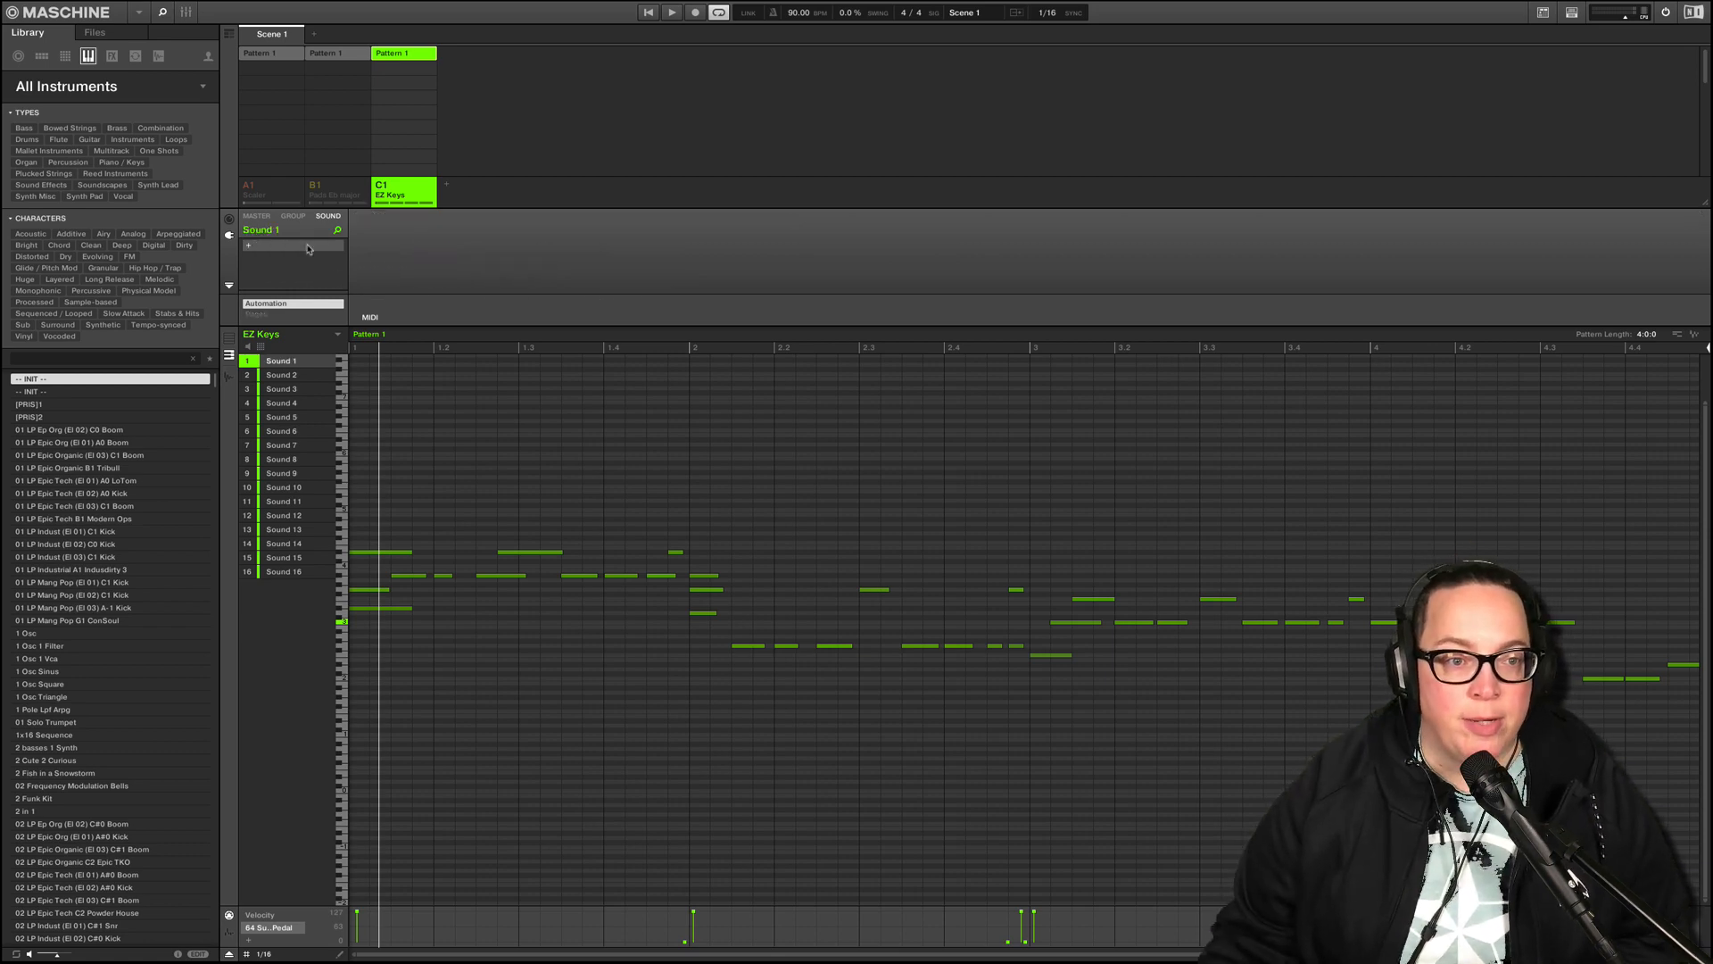
double_click(381, 199)
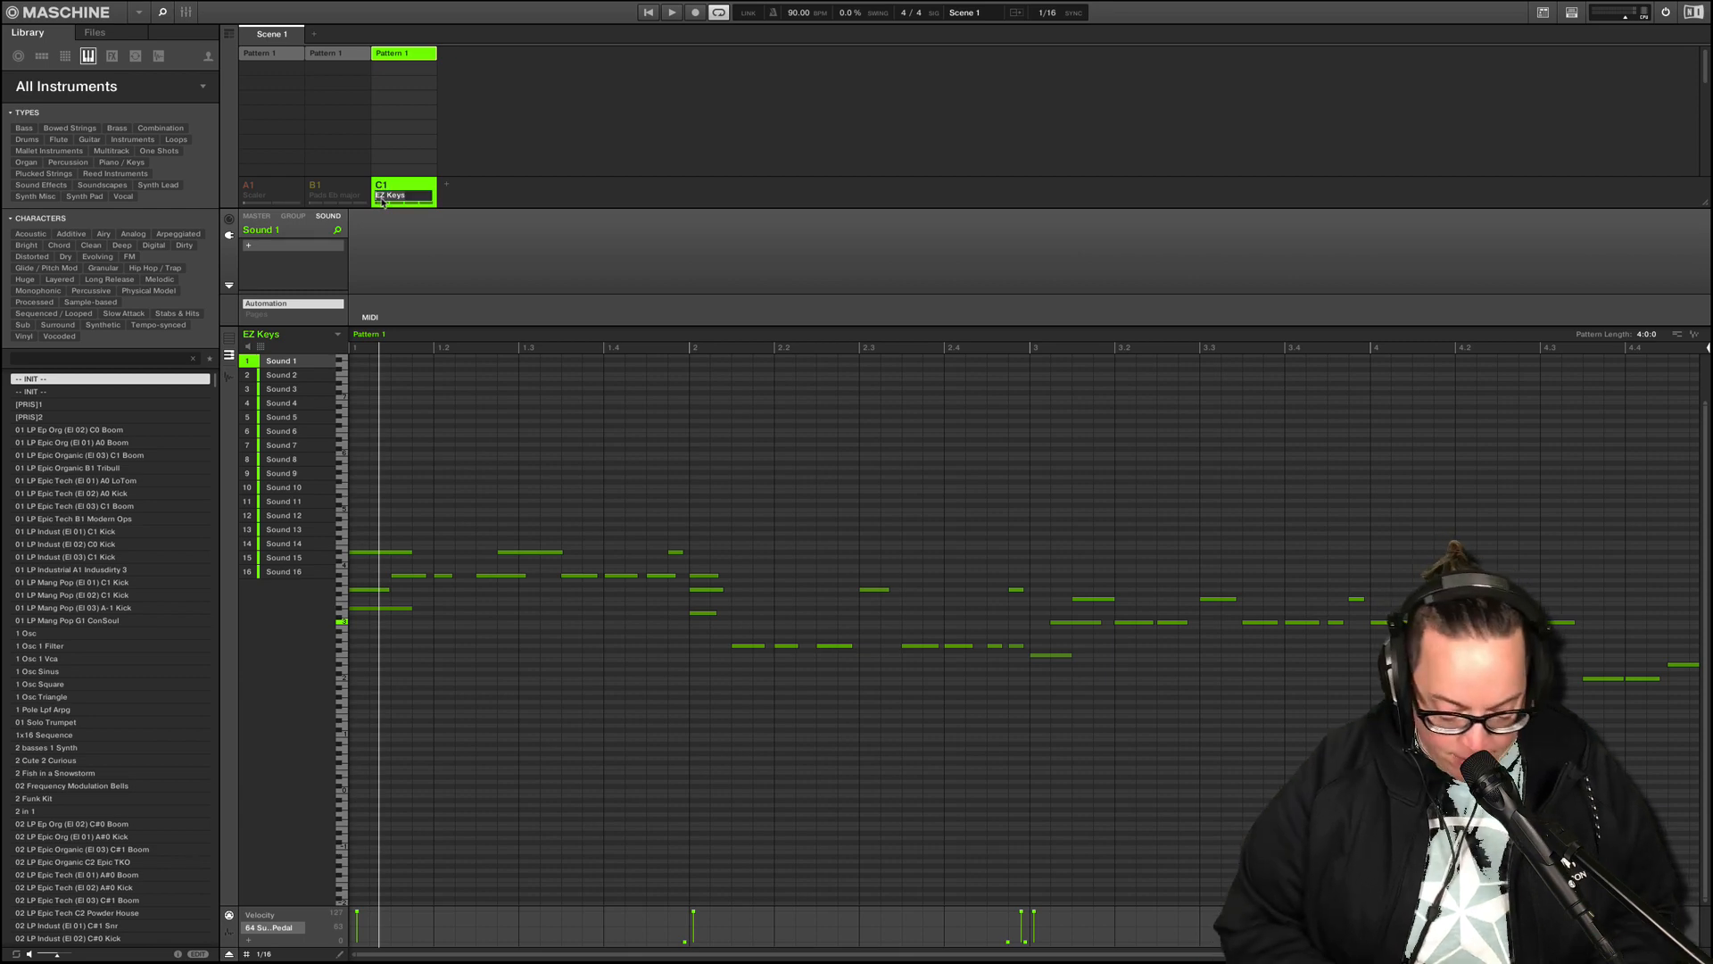
type("Keys")
key("Return")
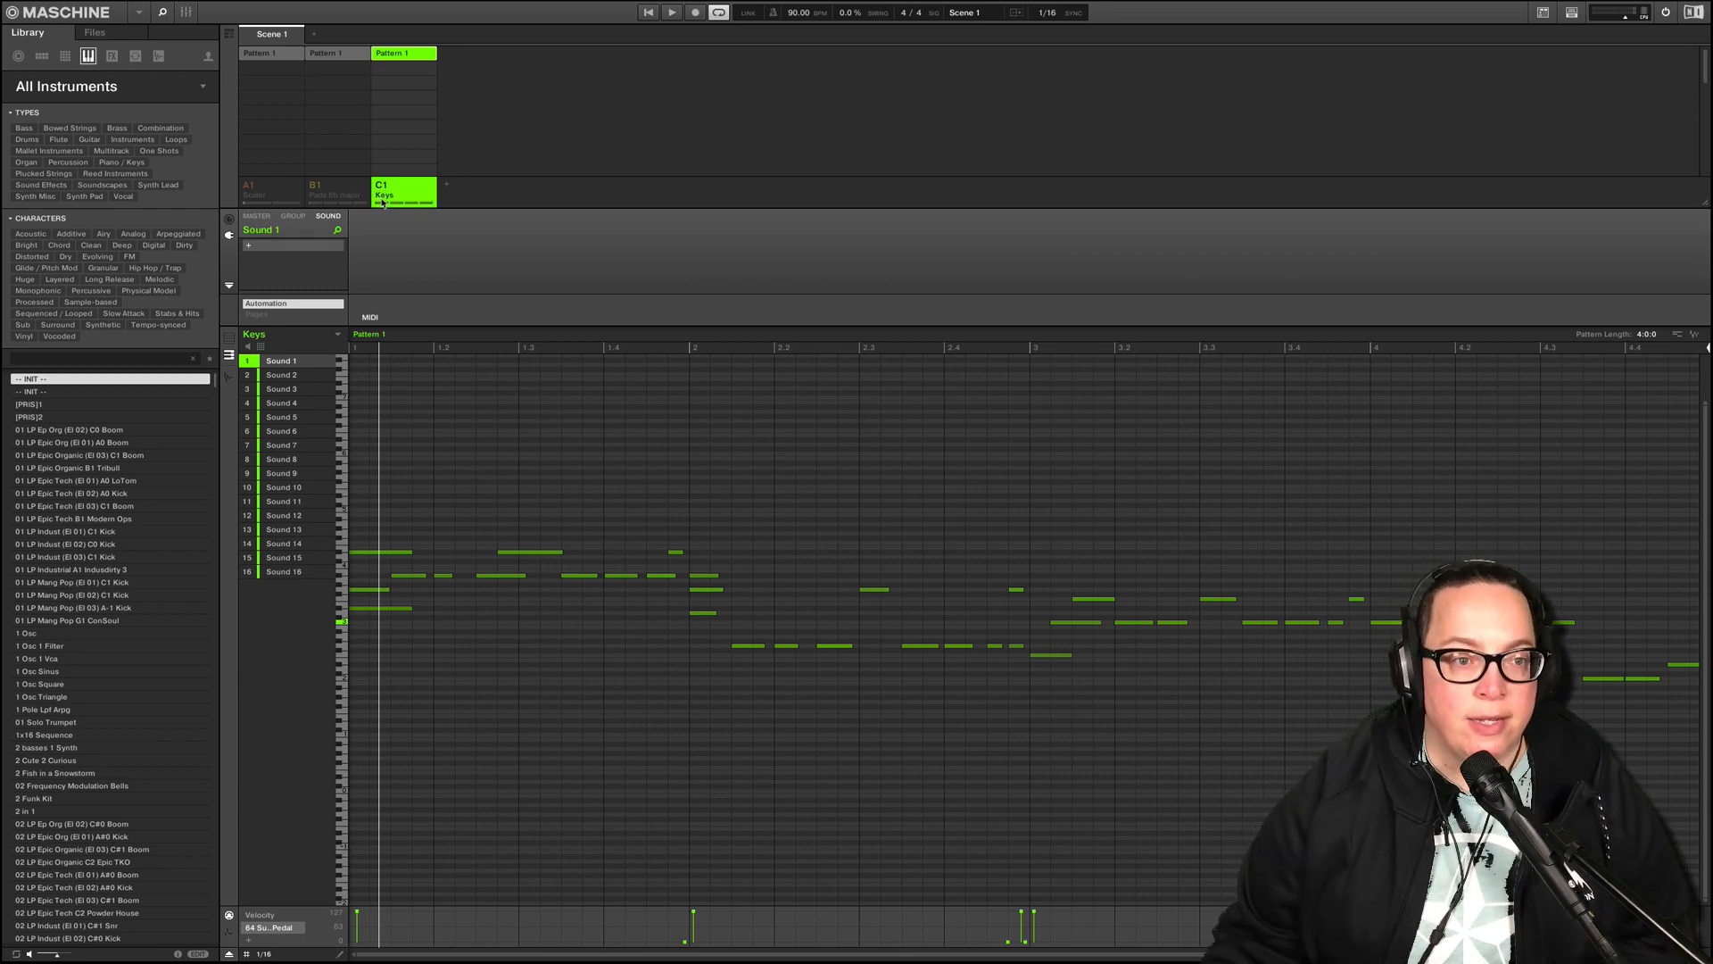
- Load the Spectrasonics Keyscape (VST) instrument on the first sound of the Keys group
left_click(274, 249)
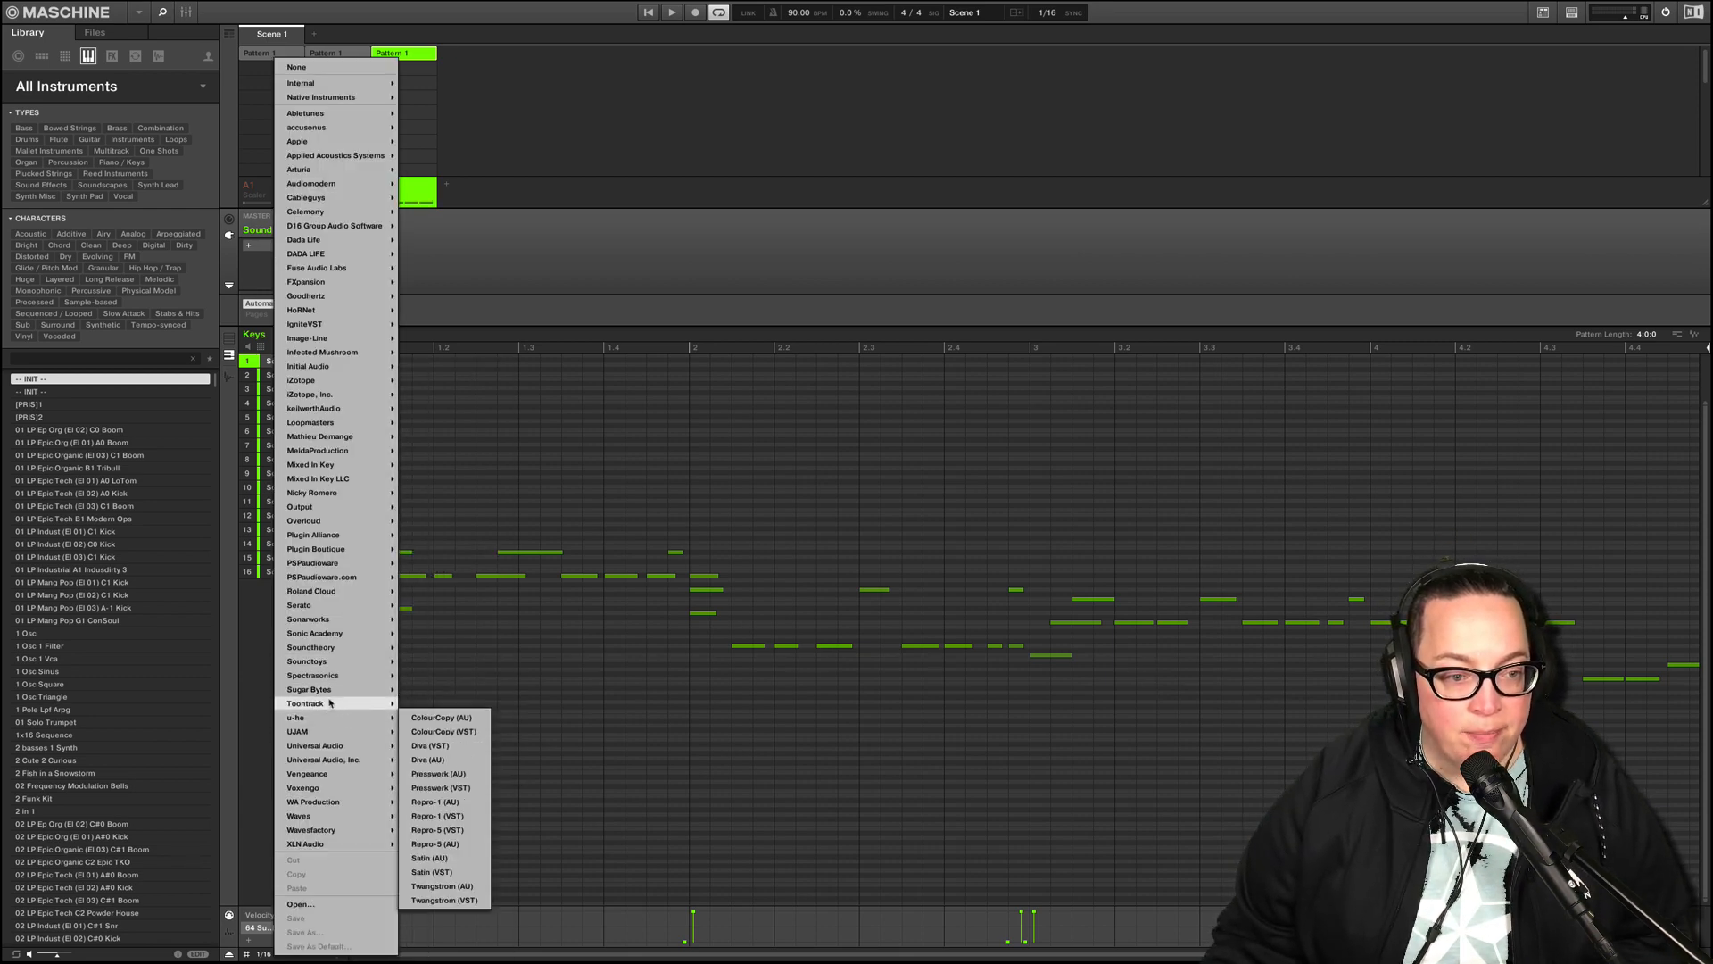
mouse_move(337, 666)
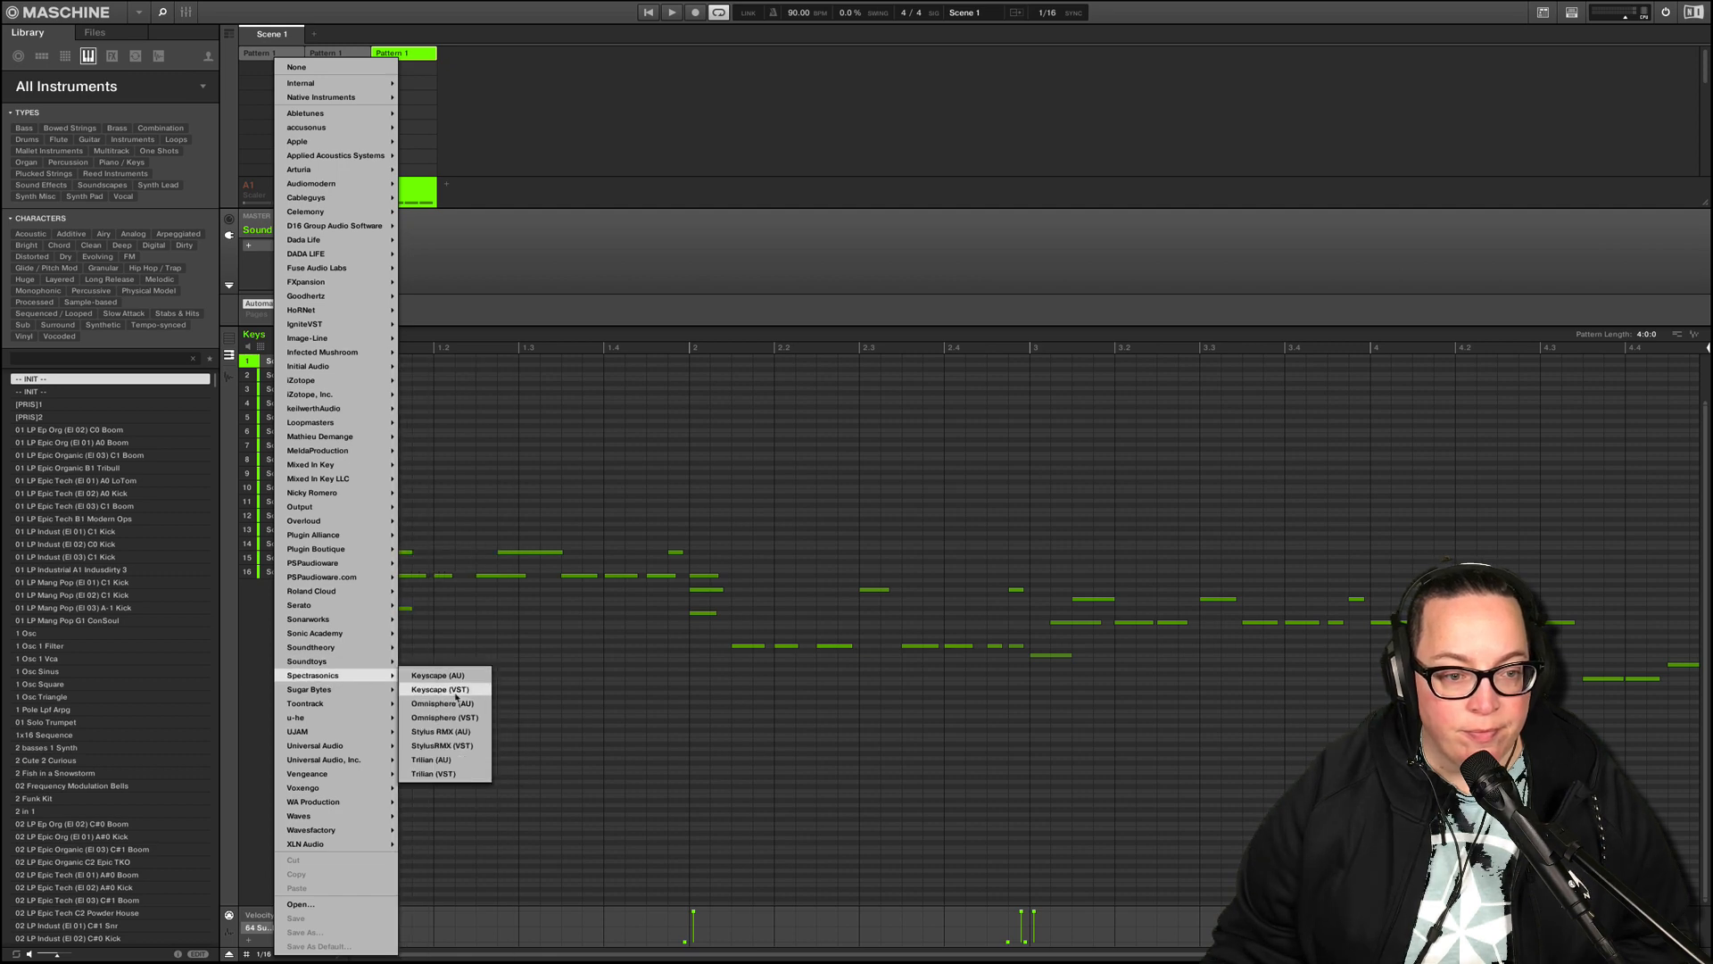
left_click(456, 692)
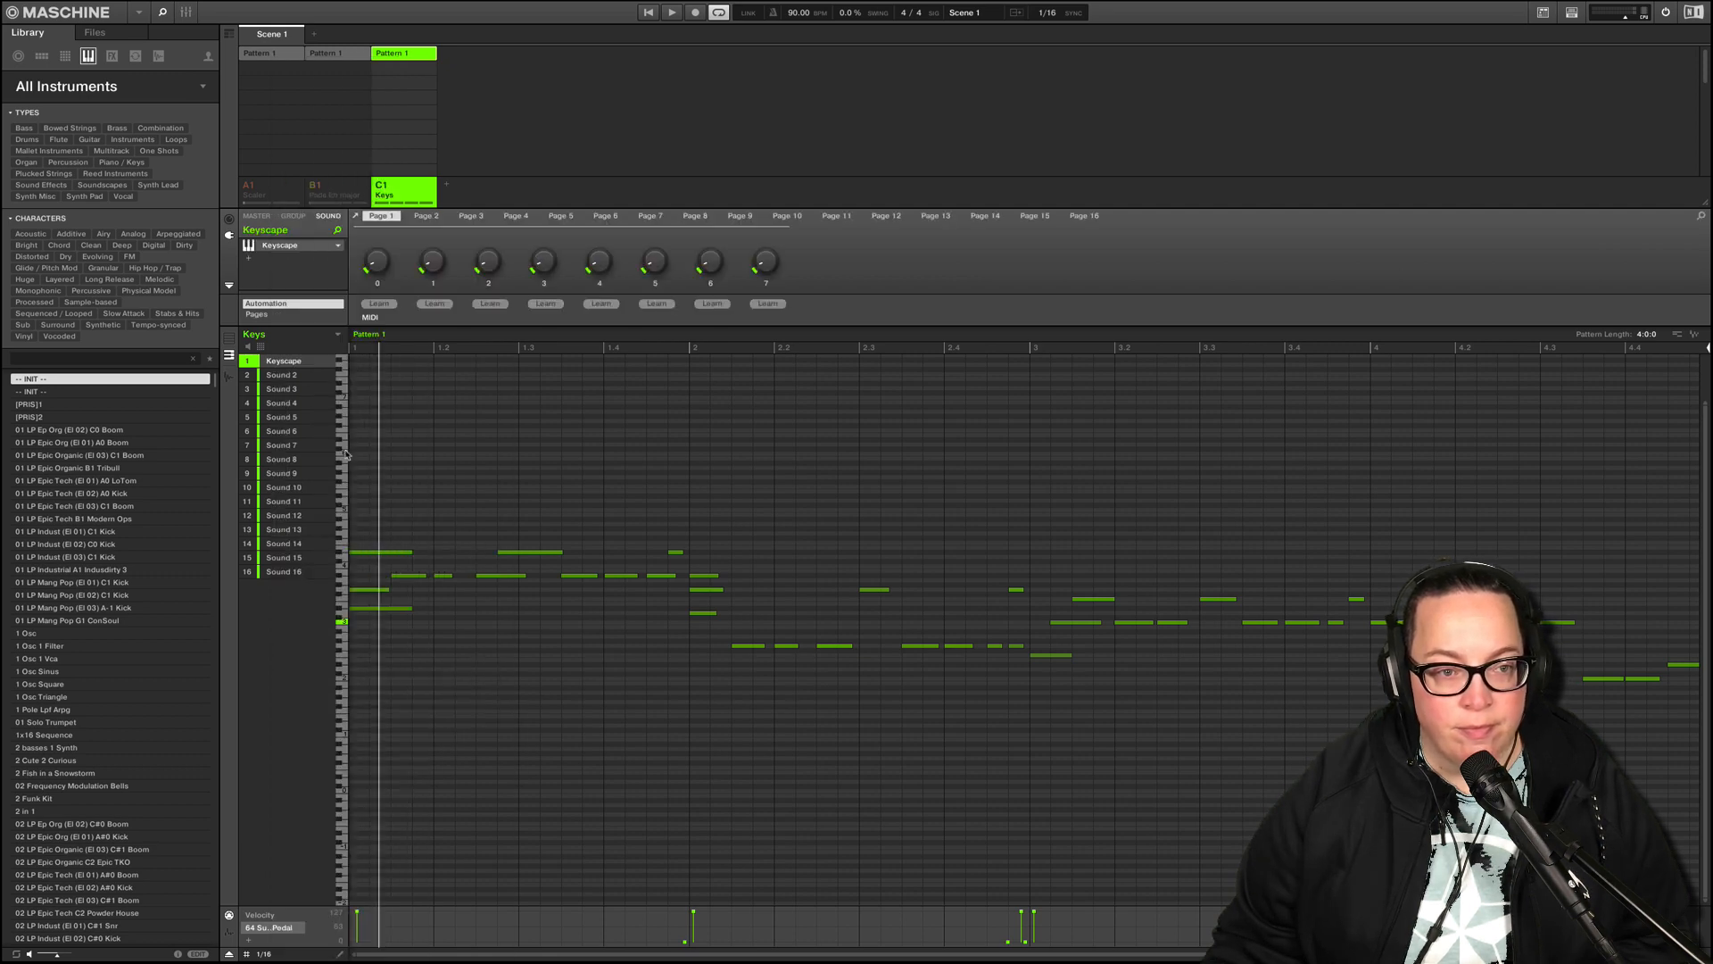
- Load the LA Custom C7 - Indie patch in Keyscape and close the plug-in window
left_click(307, 249)
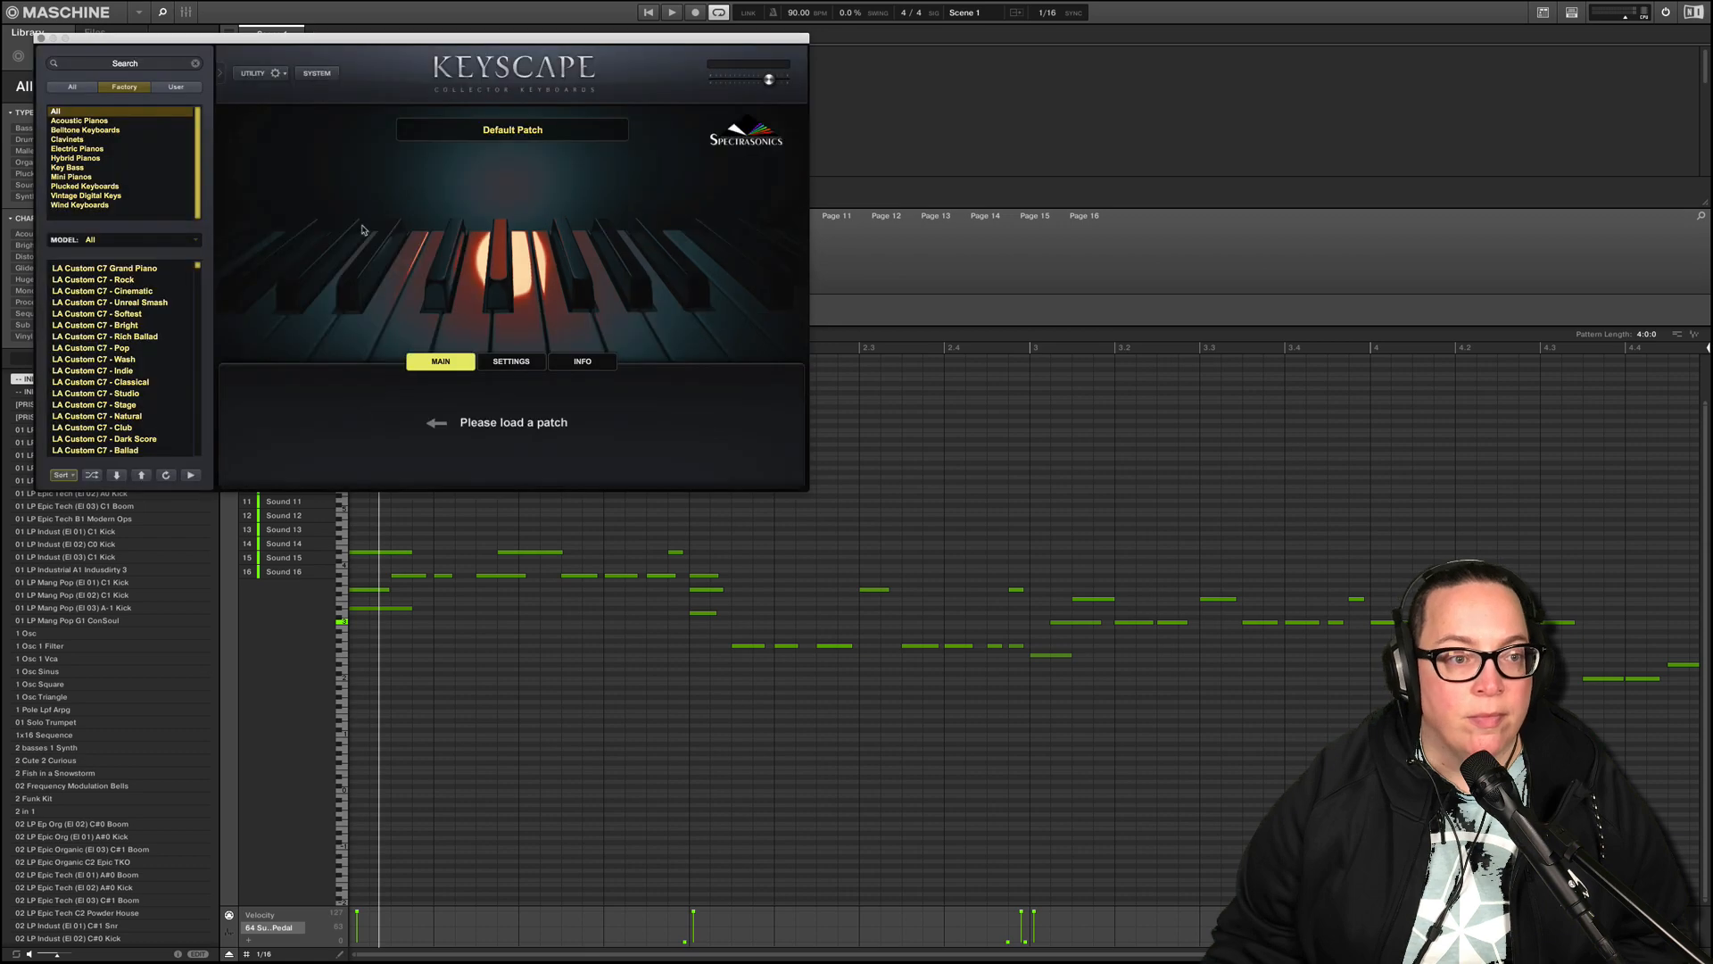
scroll(93, 421, "down", 2)
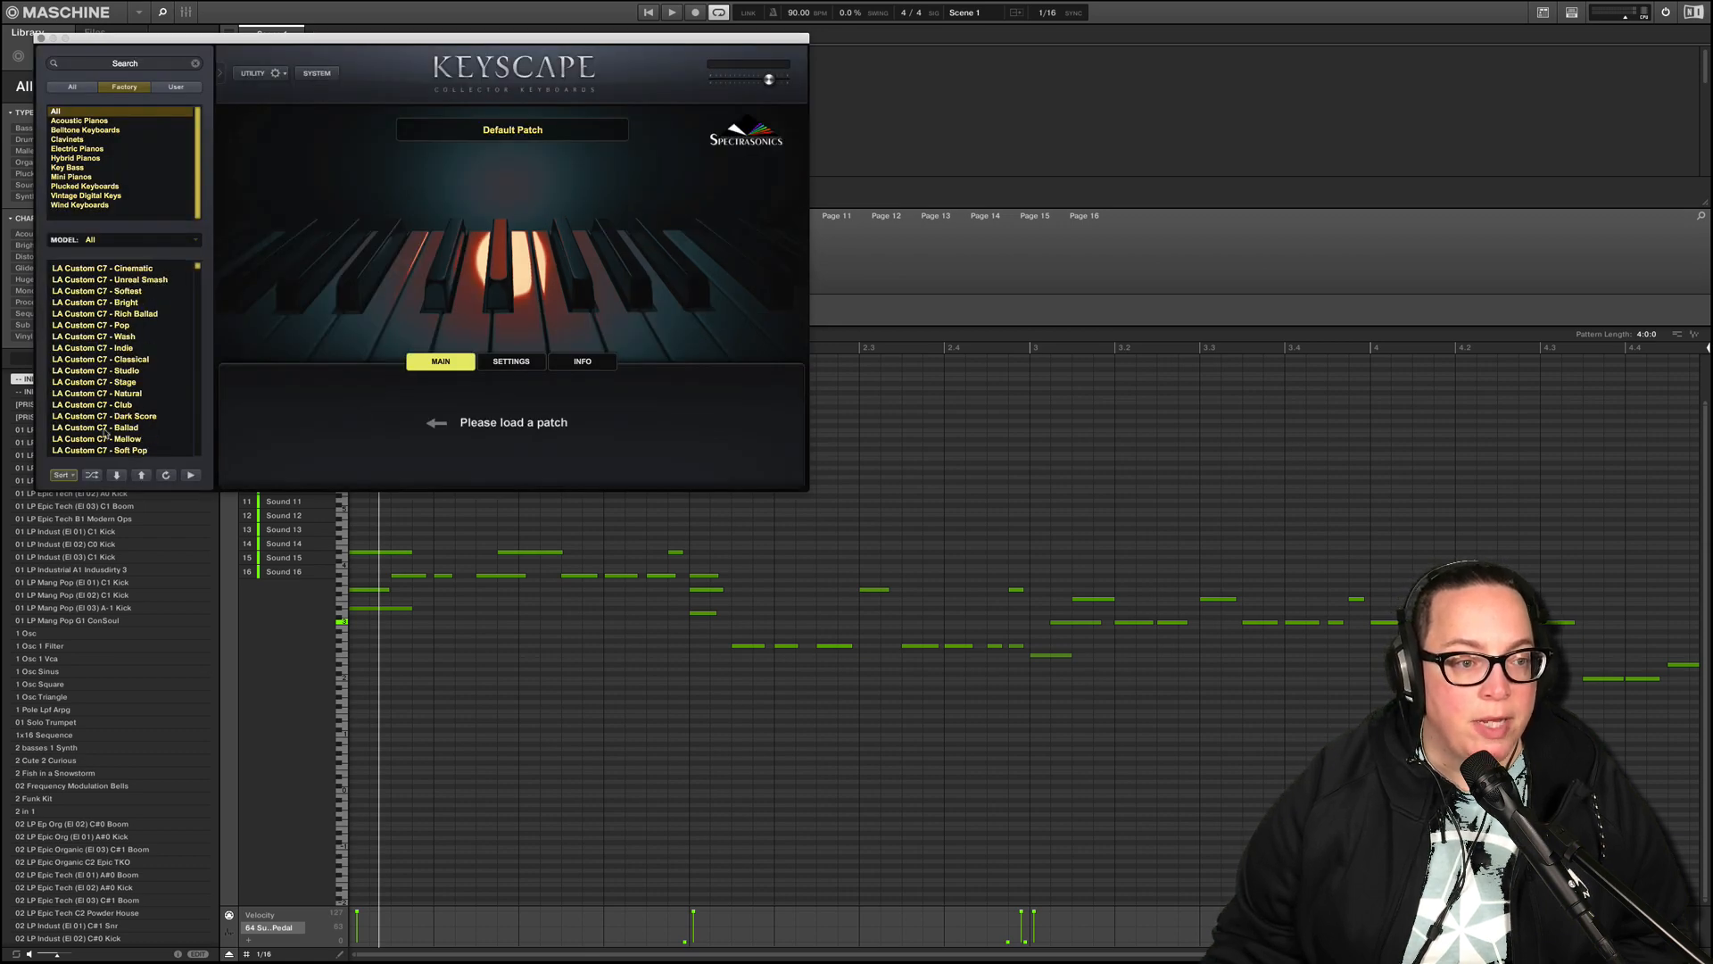
scroll(106, 441, "down", 3)
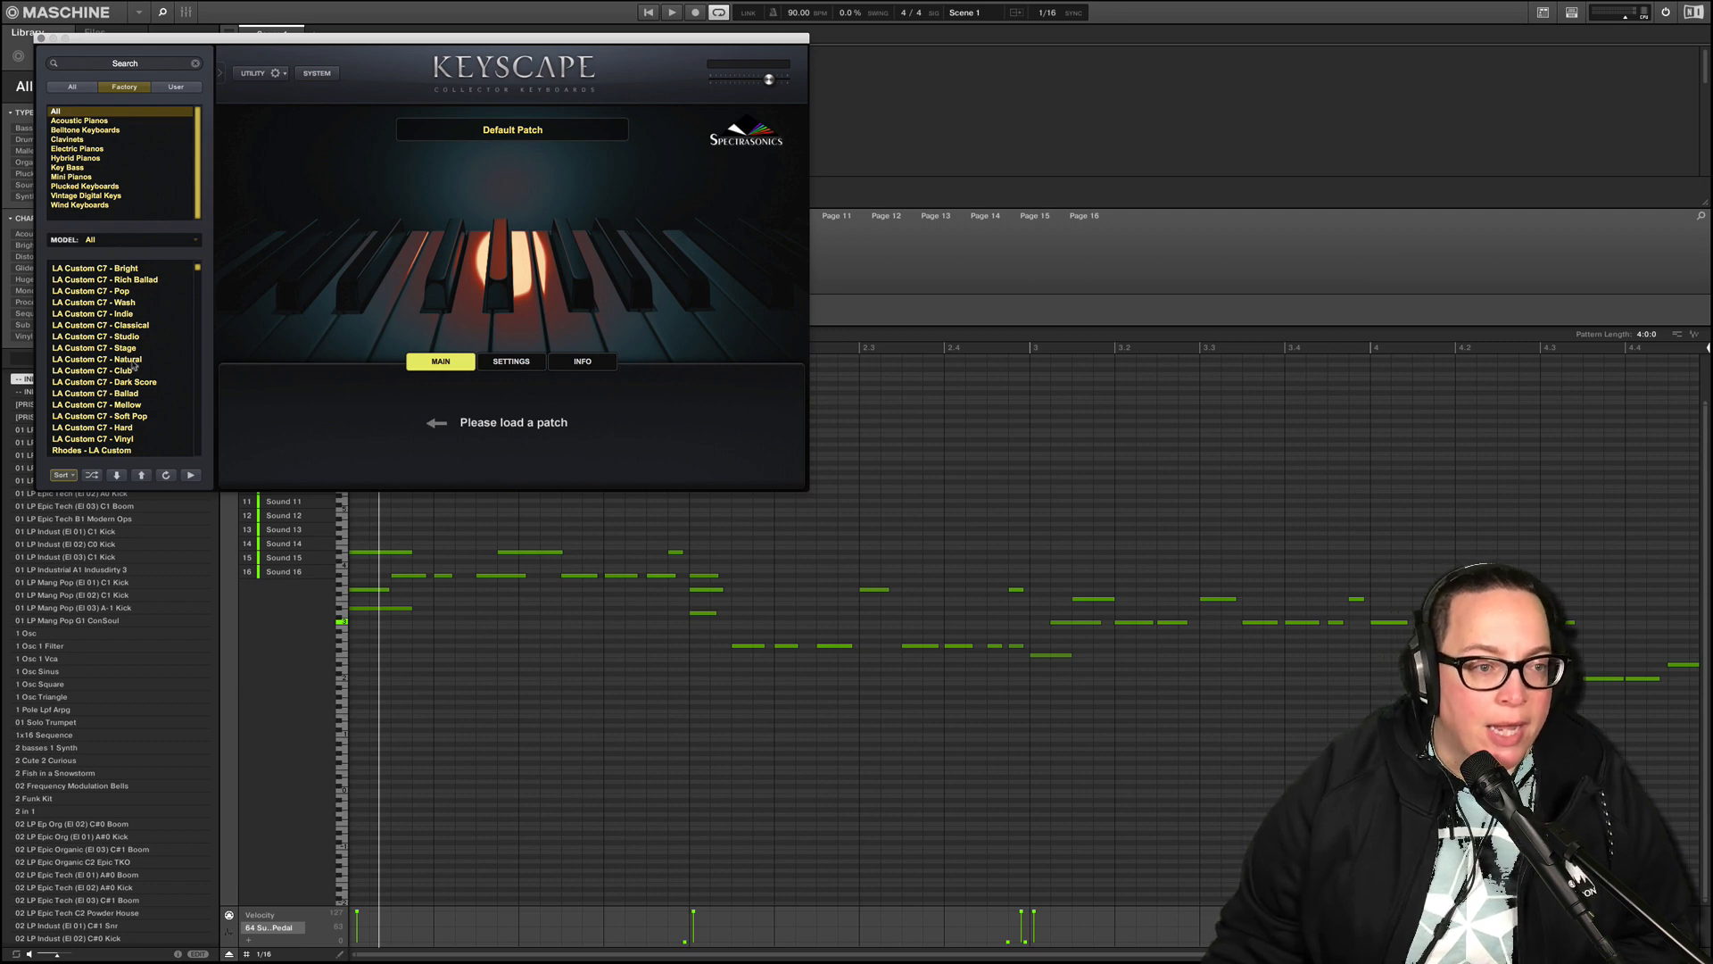
left_click(120, 315)
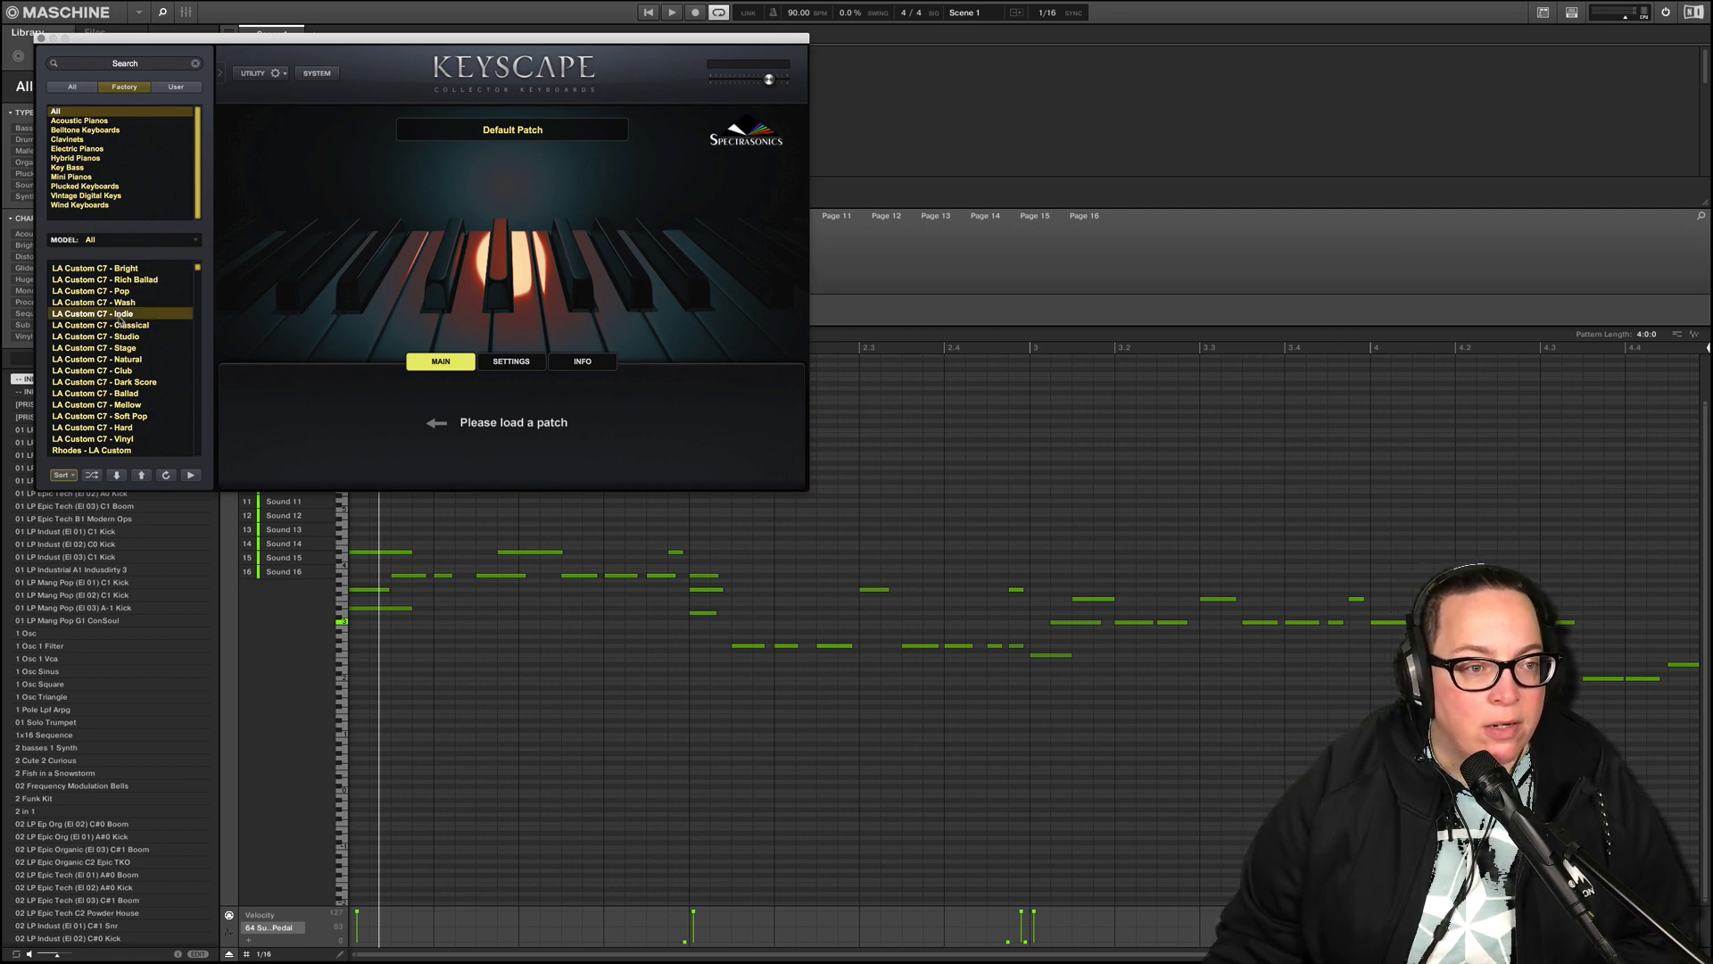
left_click(41, 39)
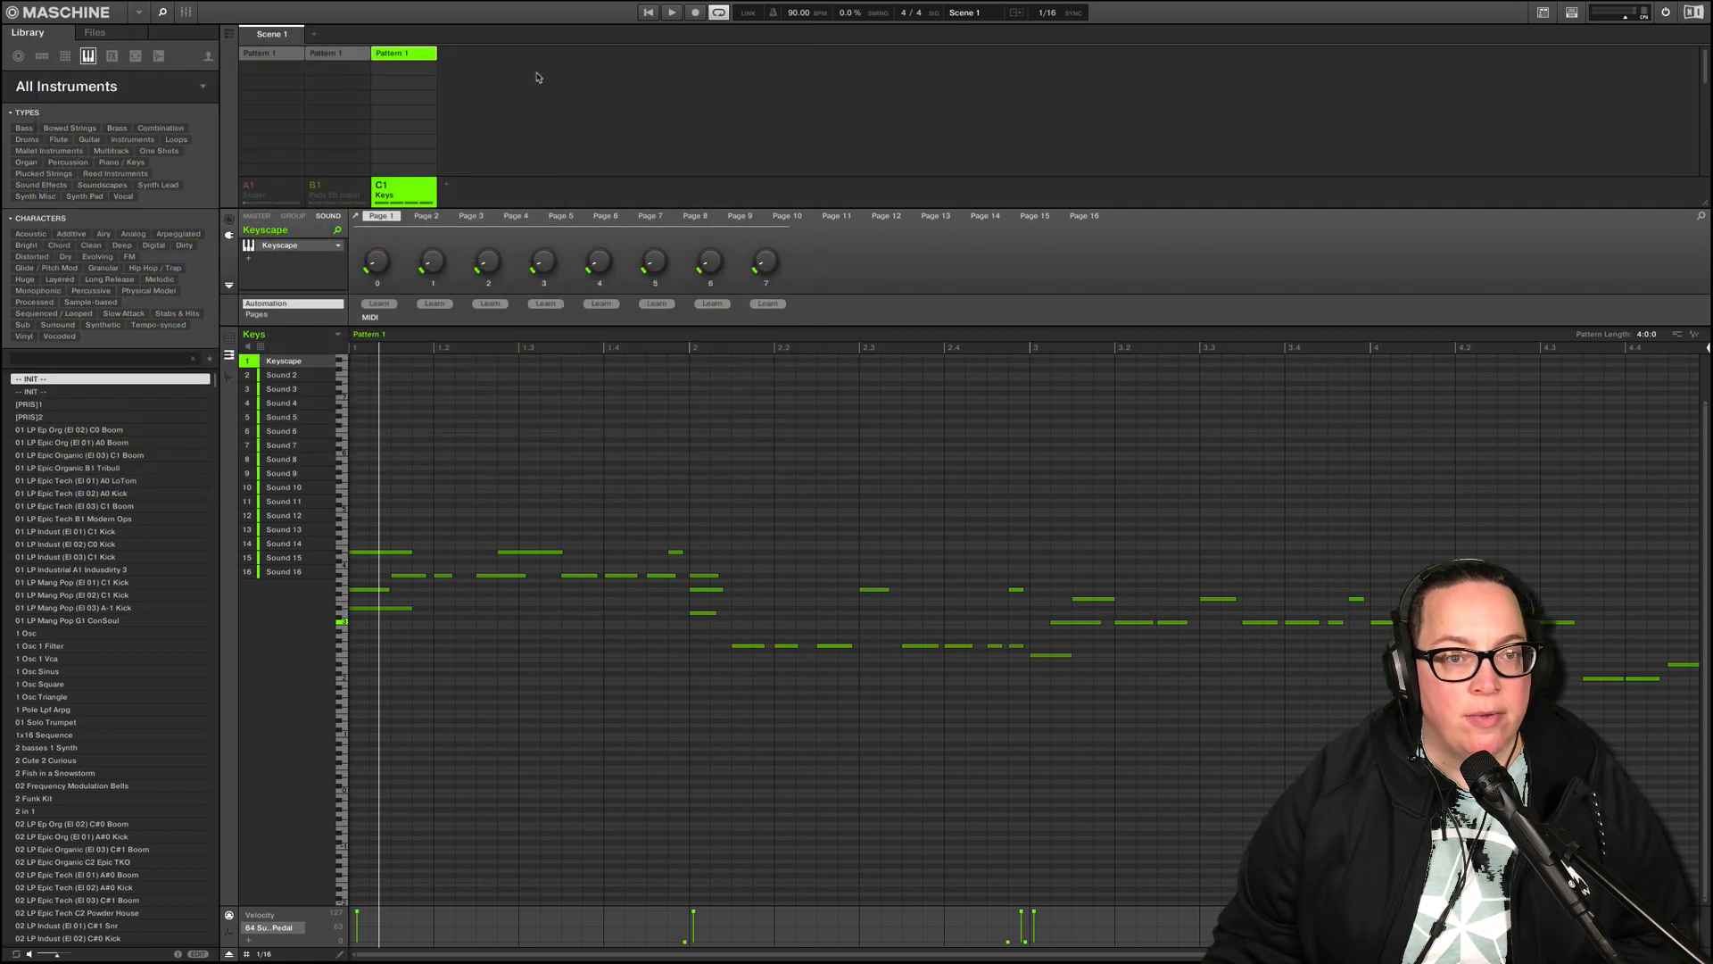
- Play the scene from the start and unmute the Pads Eb major group alongside the keys
left_click(645, 16)
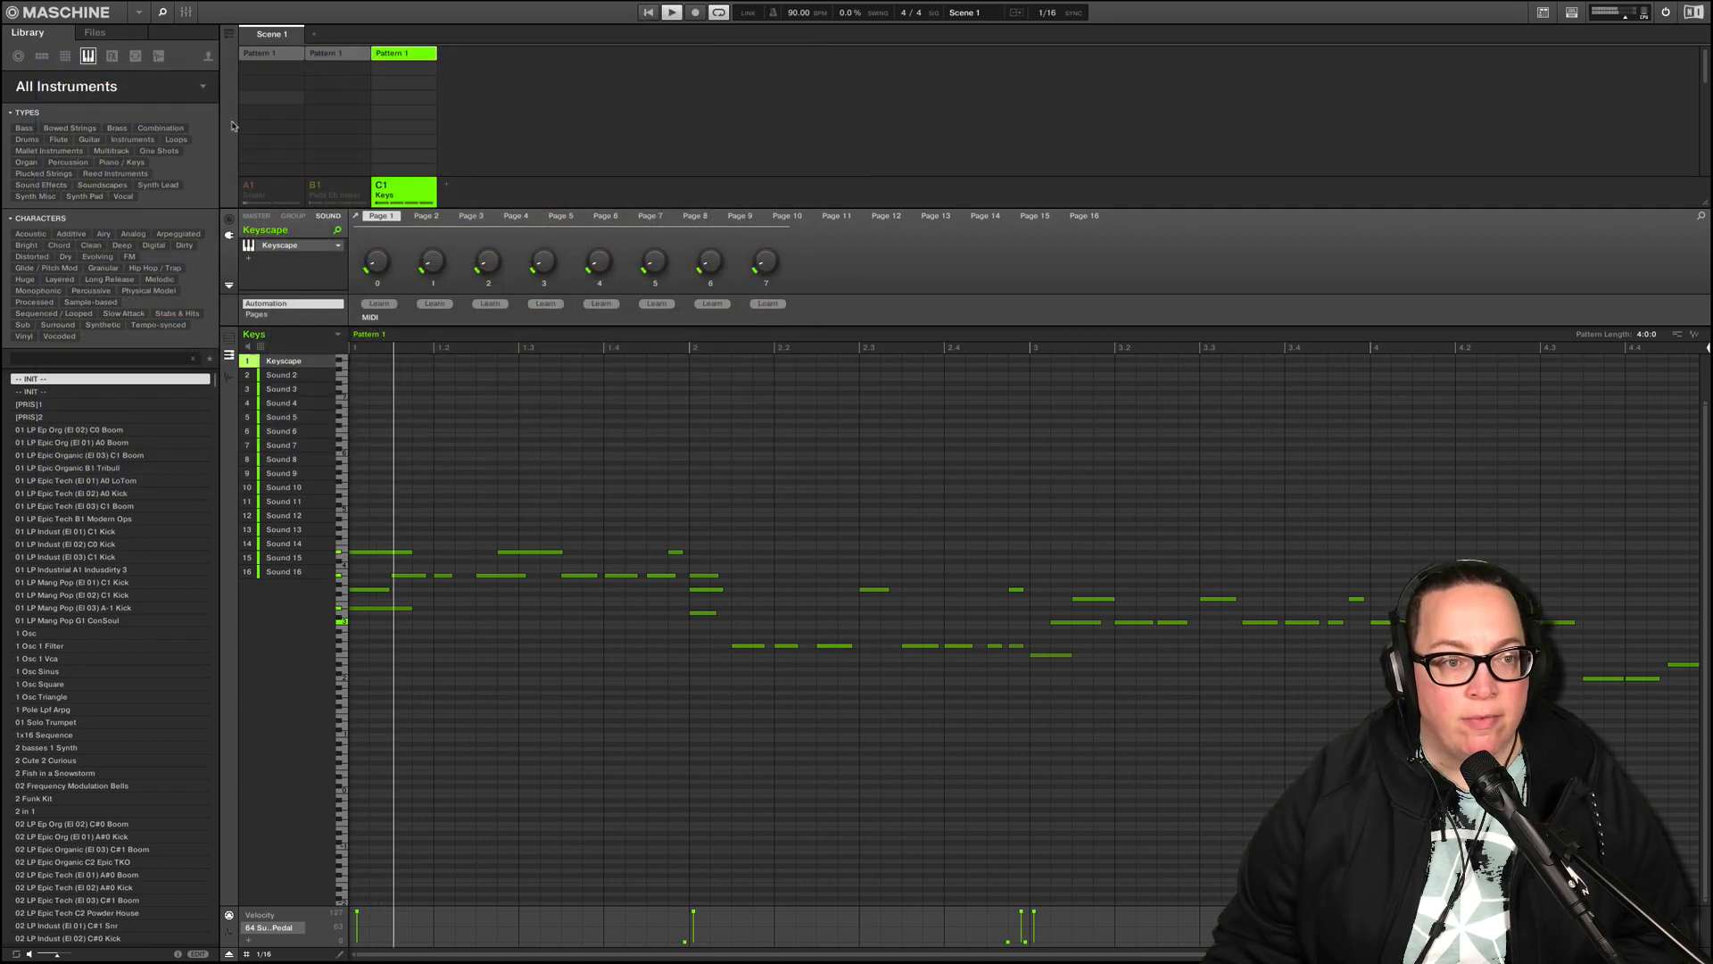
left_click(318, 189)
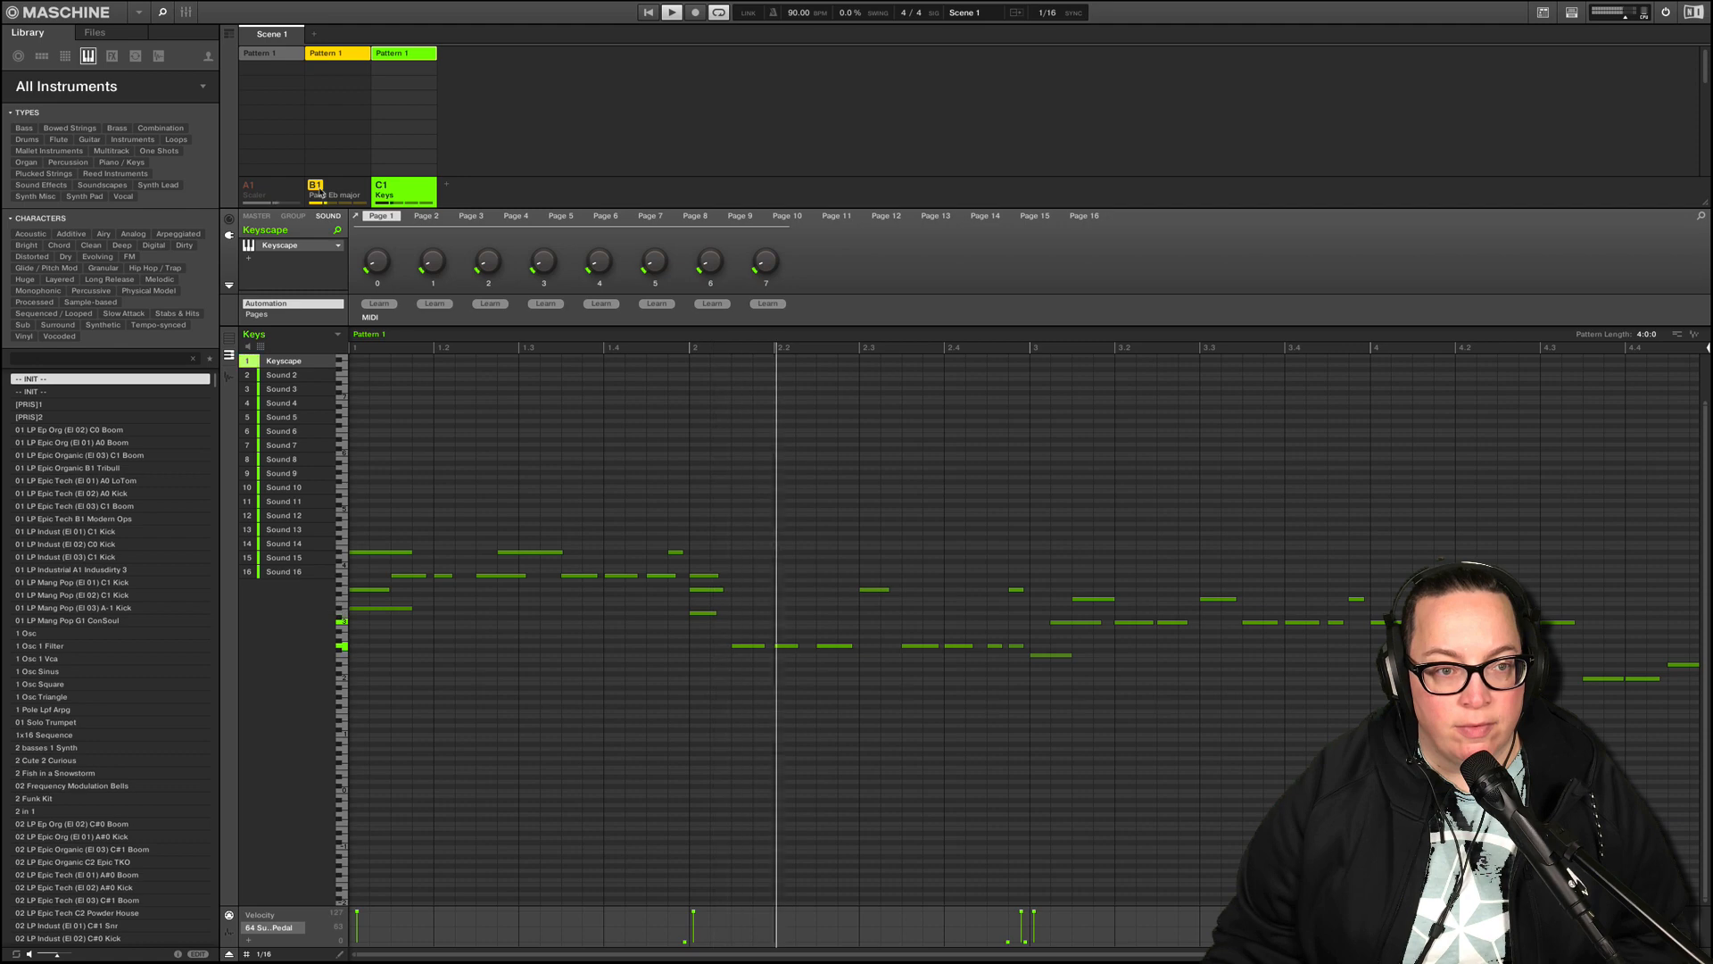
left_click(229, 35)
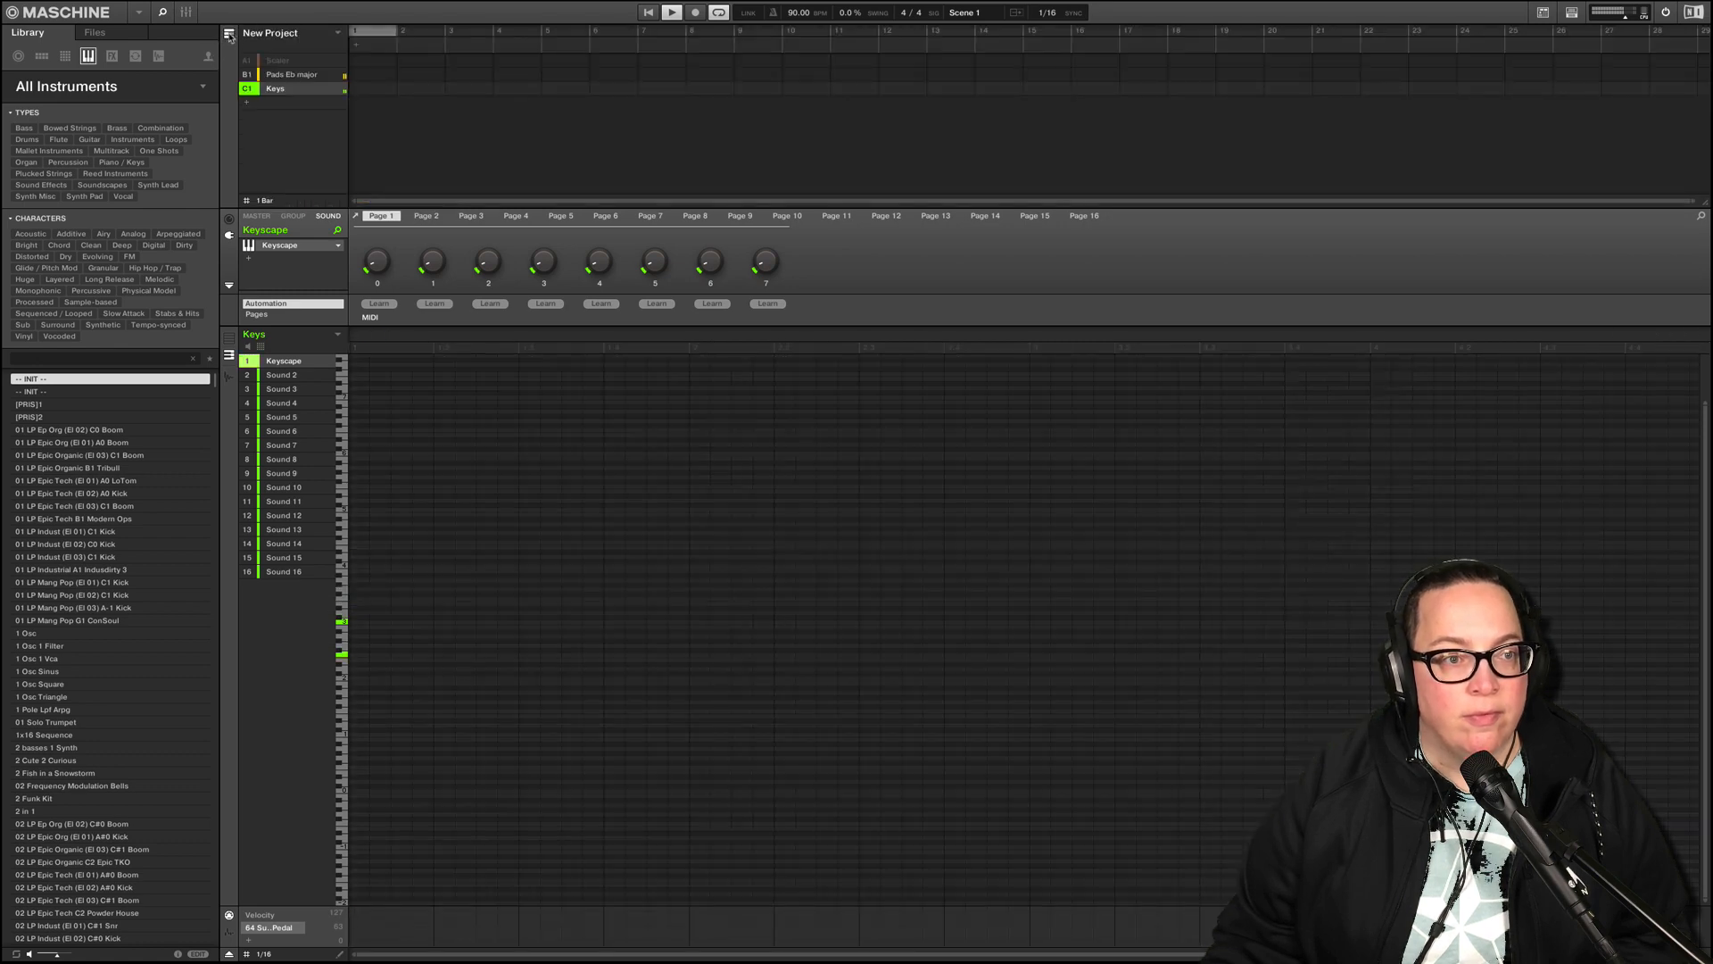
left_click(229, 35)
- Lower the Pads group's level slightly in the mixer while the scene plays, return to the pattern editor and stop playback
left_click(188, 13)
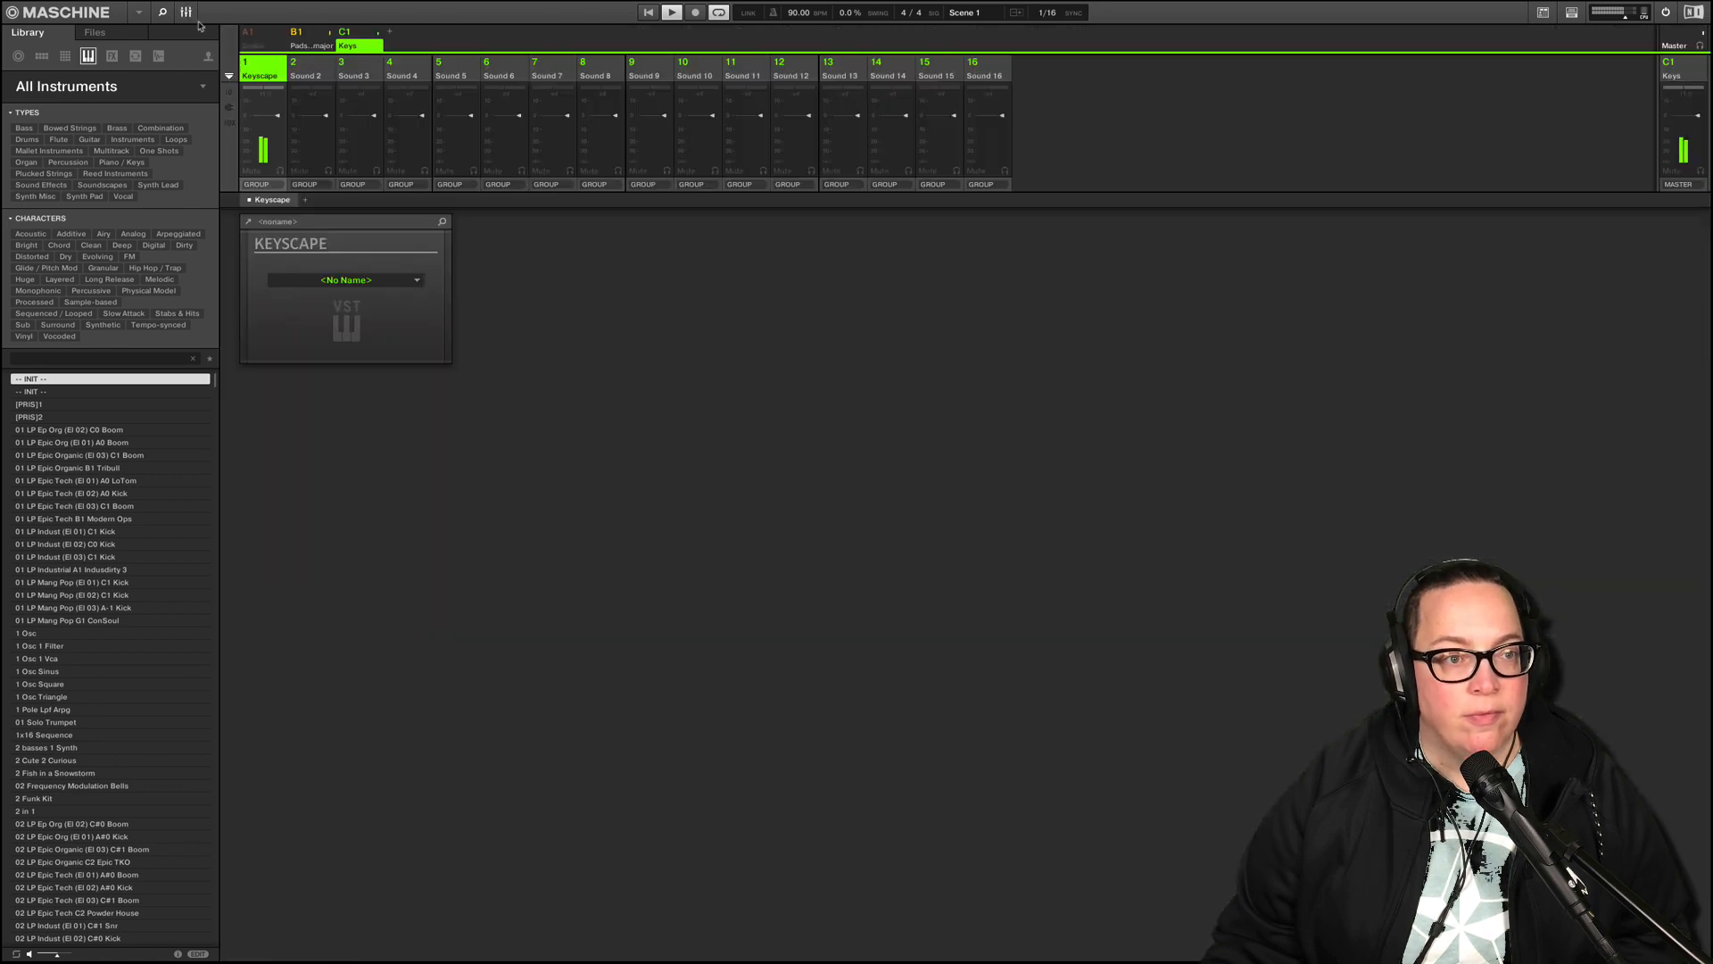
left_click(356, 39)
left_click_drag(327, 87, 326, 99)
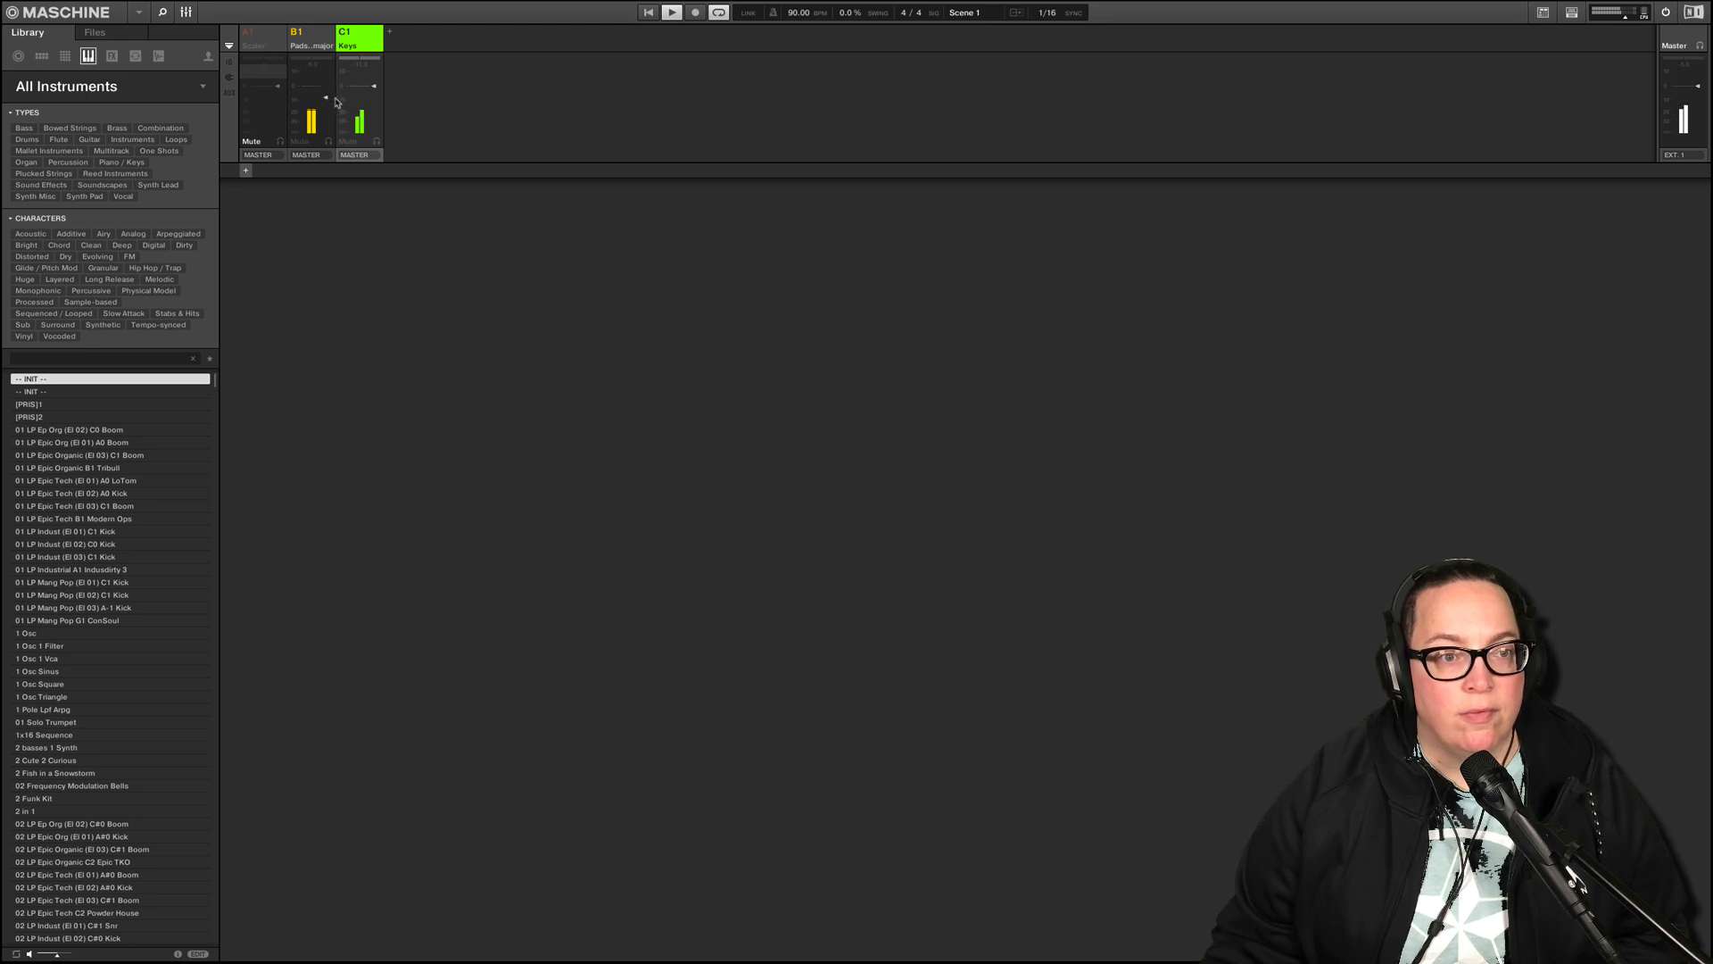
left_click(186, 13)
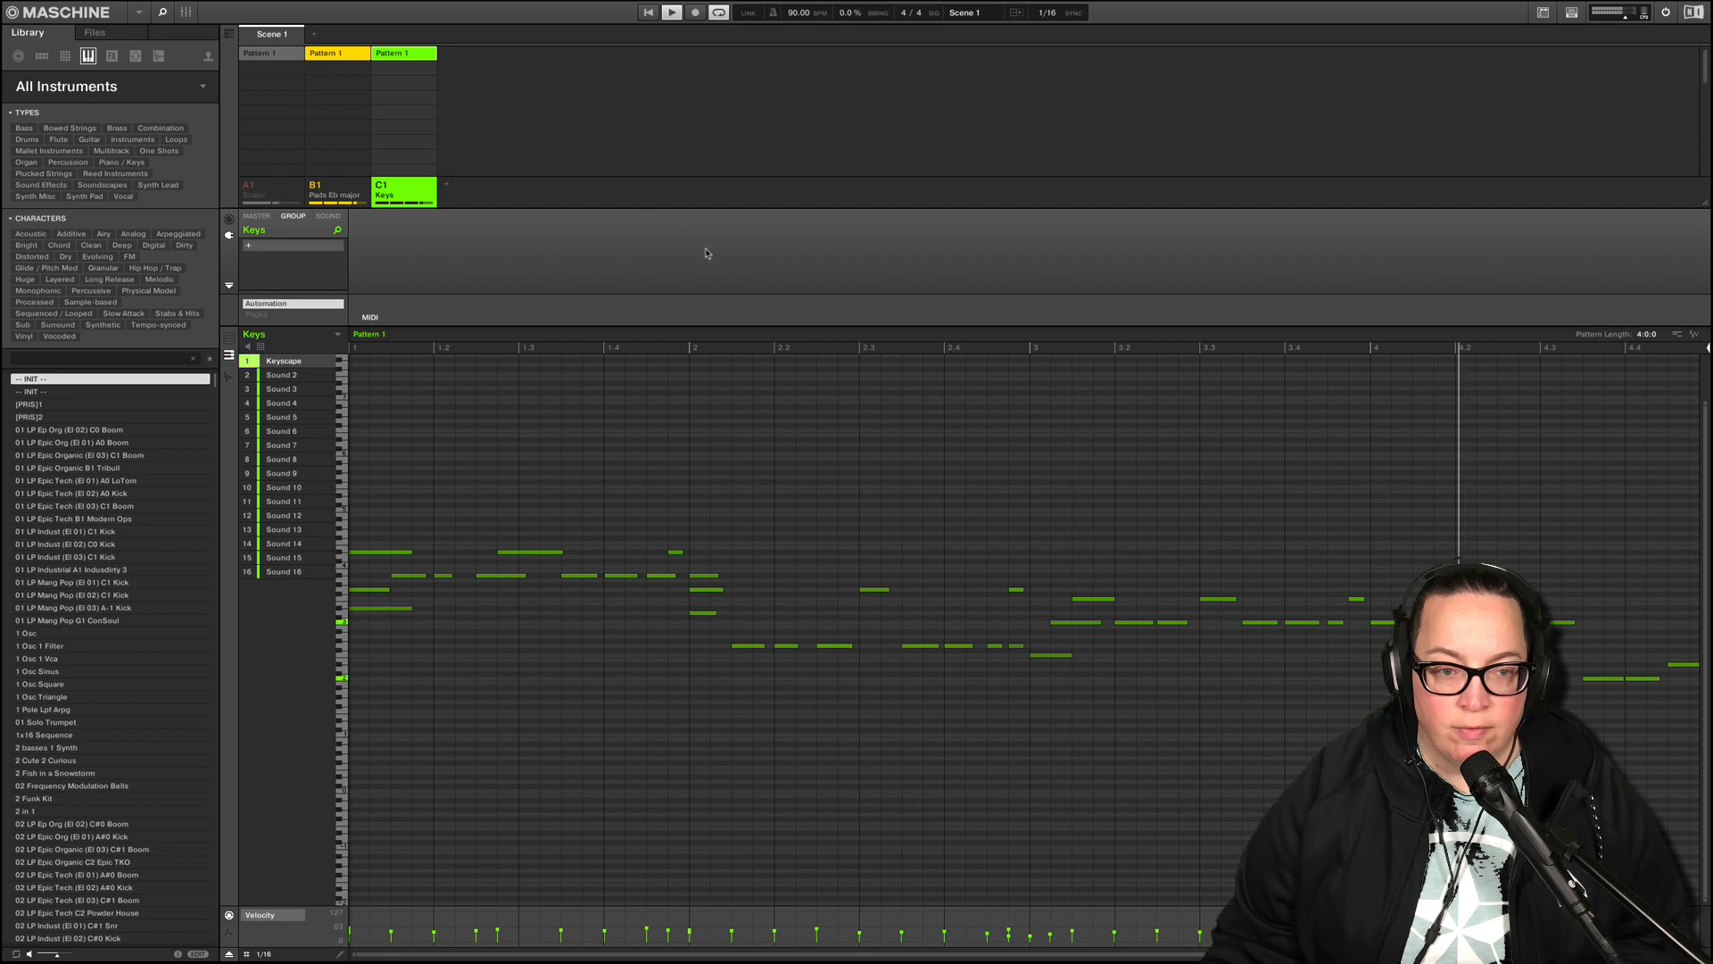
key("space")
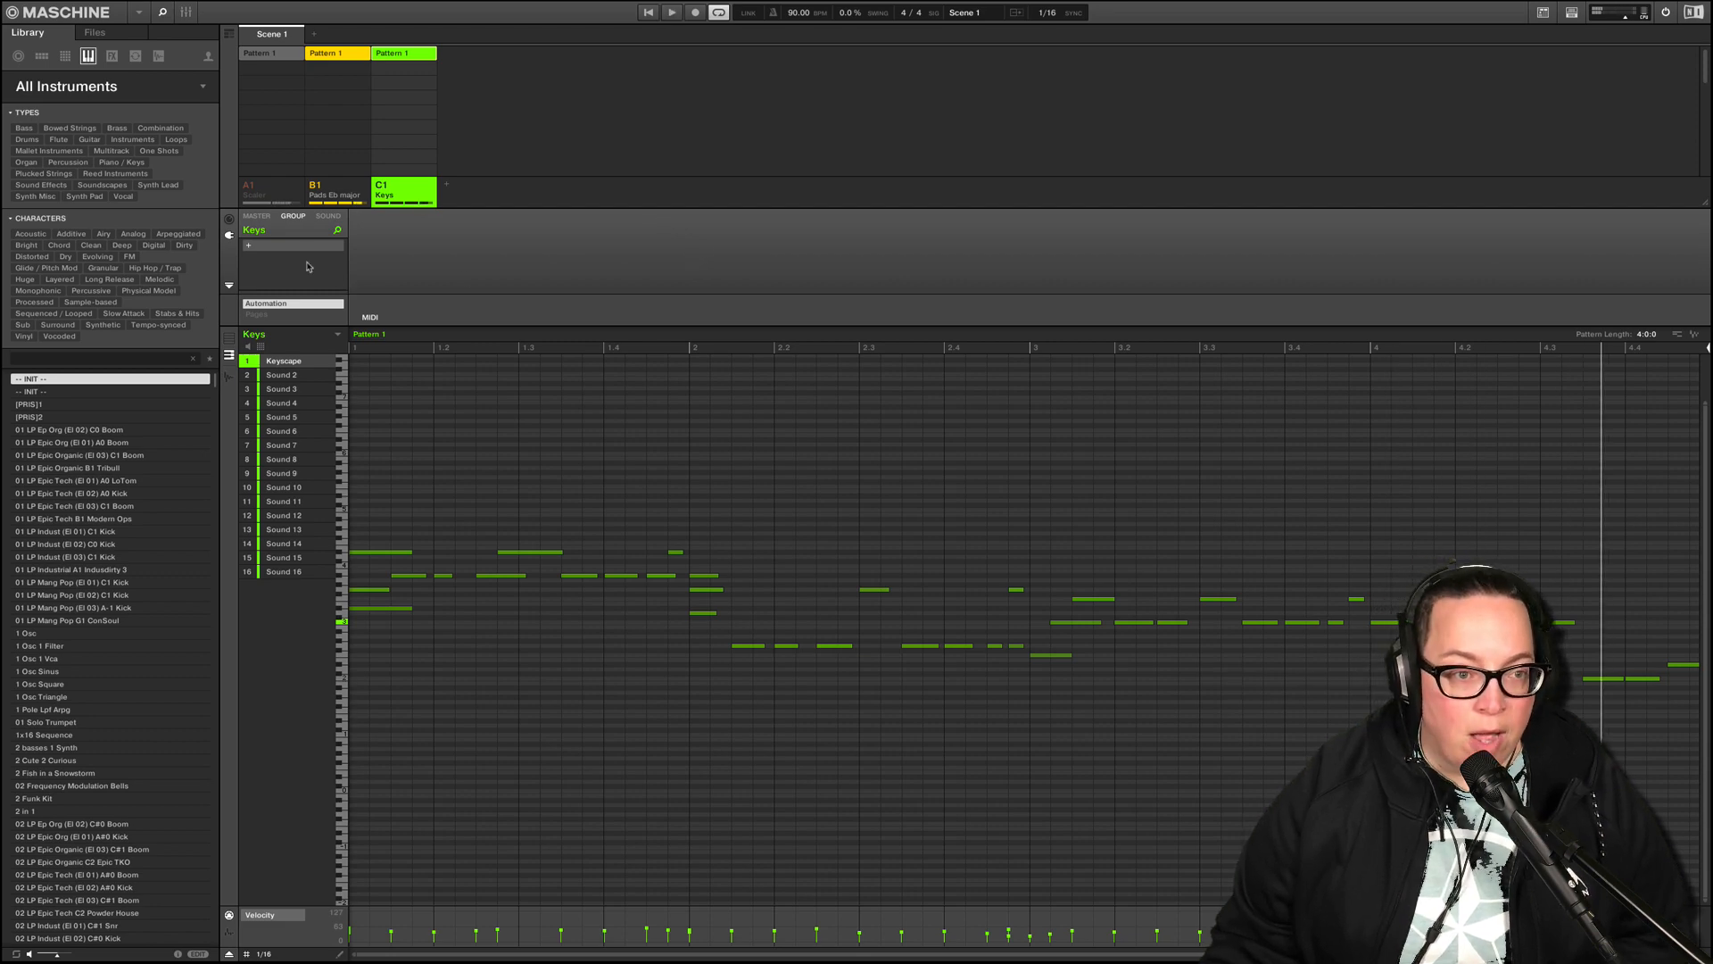
- Add about 14% swing to the Keyscape sound's groove while listening to the scene, and stop playback
left_click(323, 218)
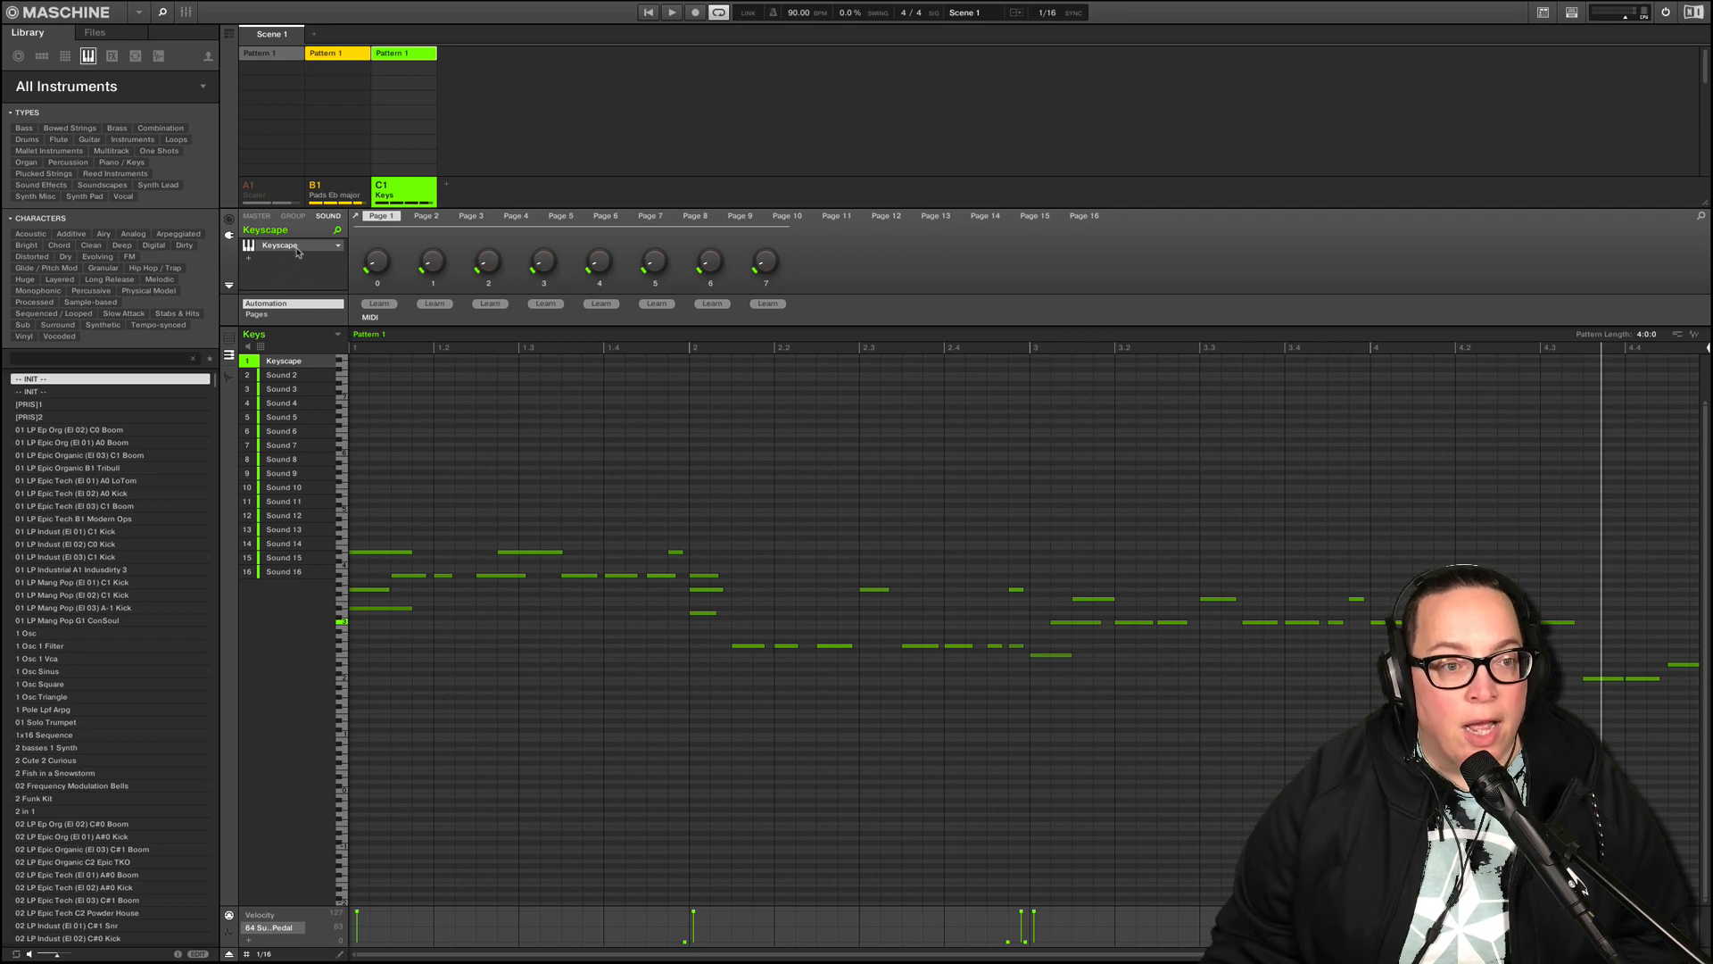
left_click(229, 220)
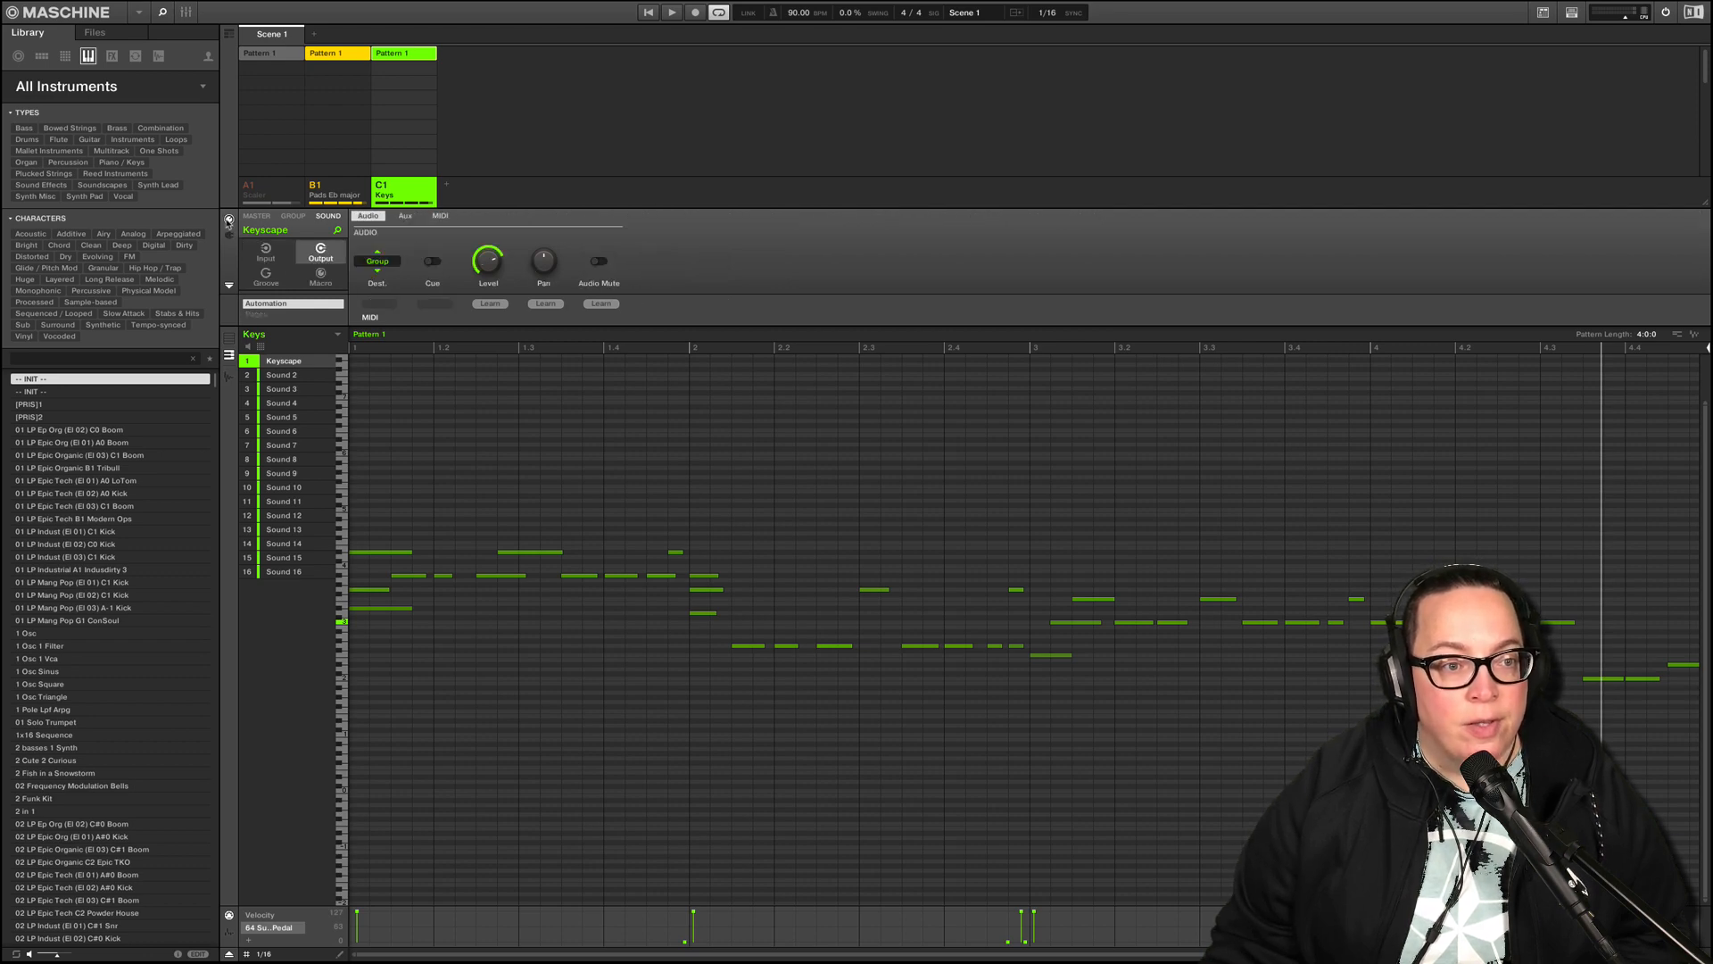
left_click(266, 275)
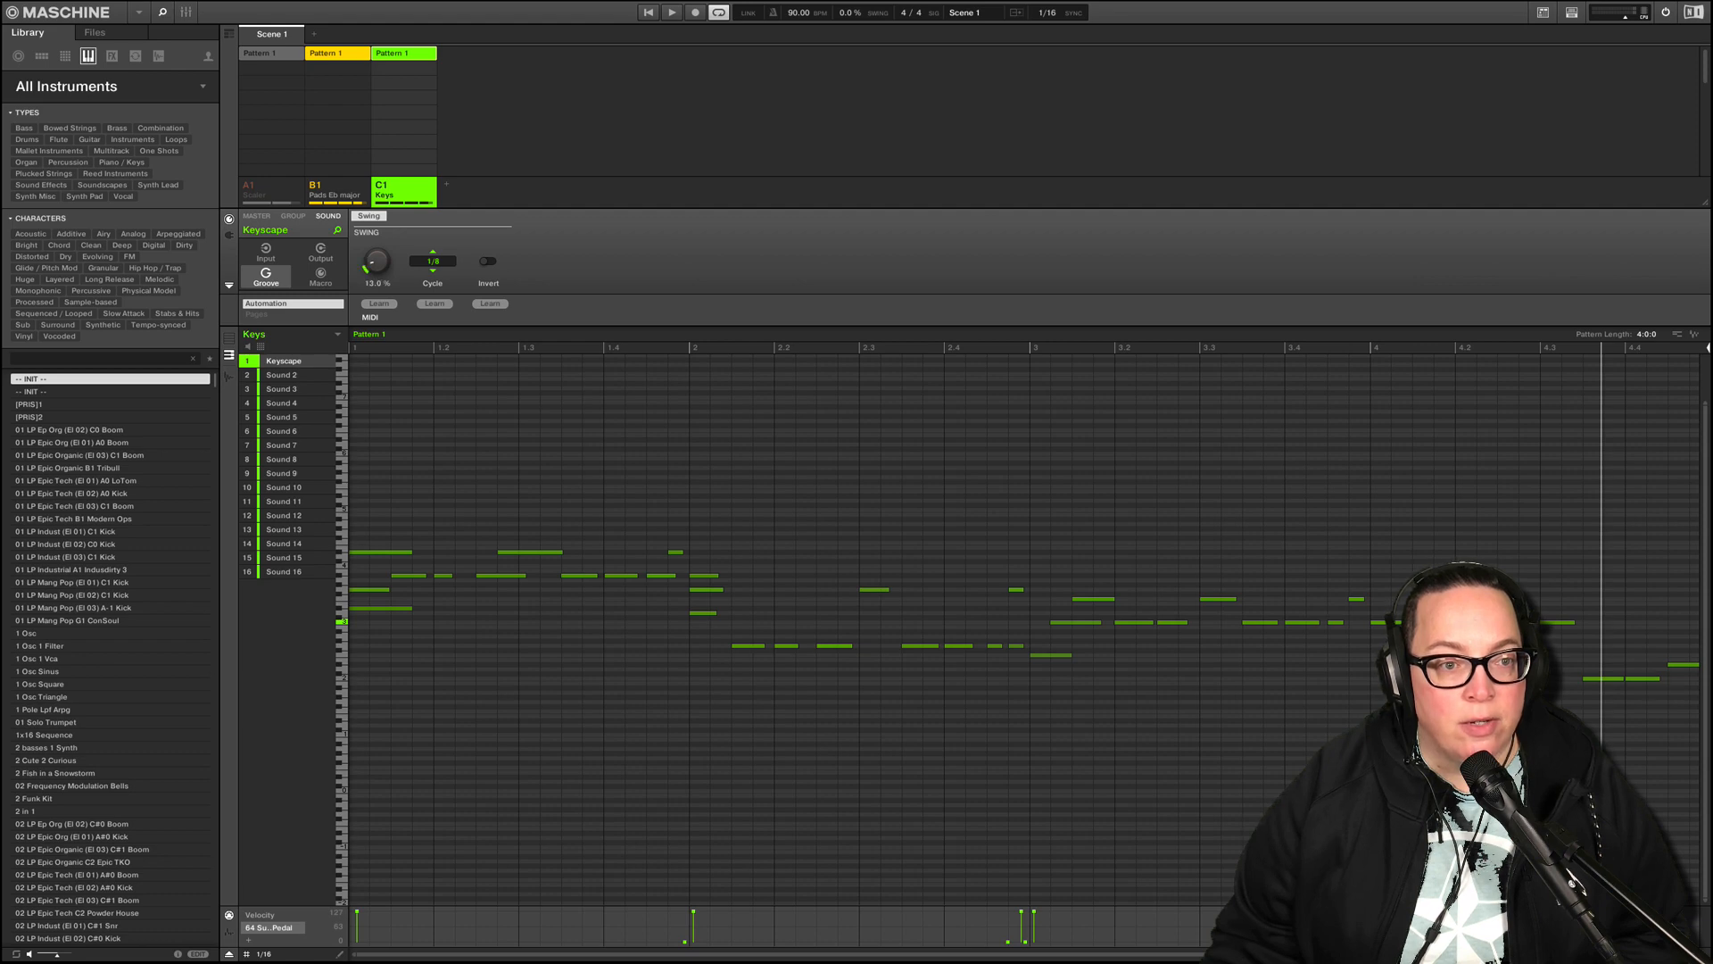
key("space")
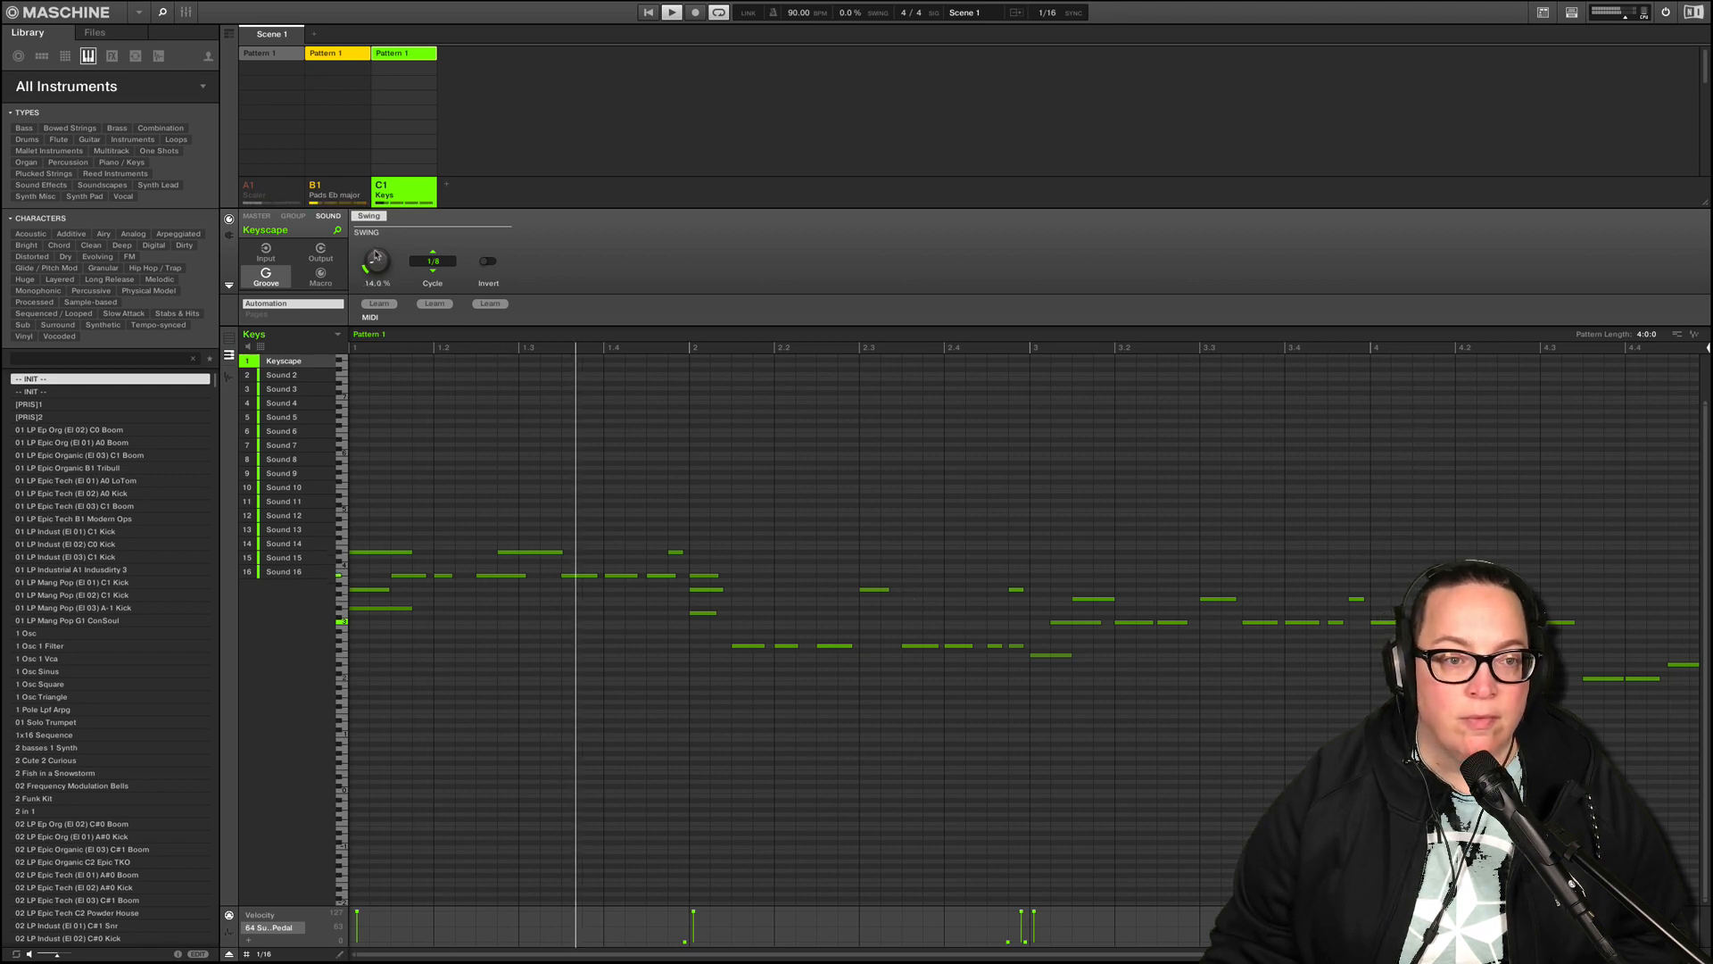
mouse_move(378, 263)
left_click_drag(377, 263, 378, 244)
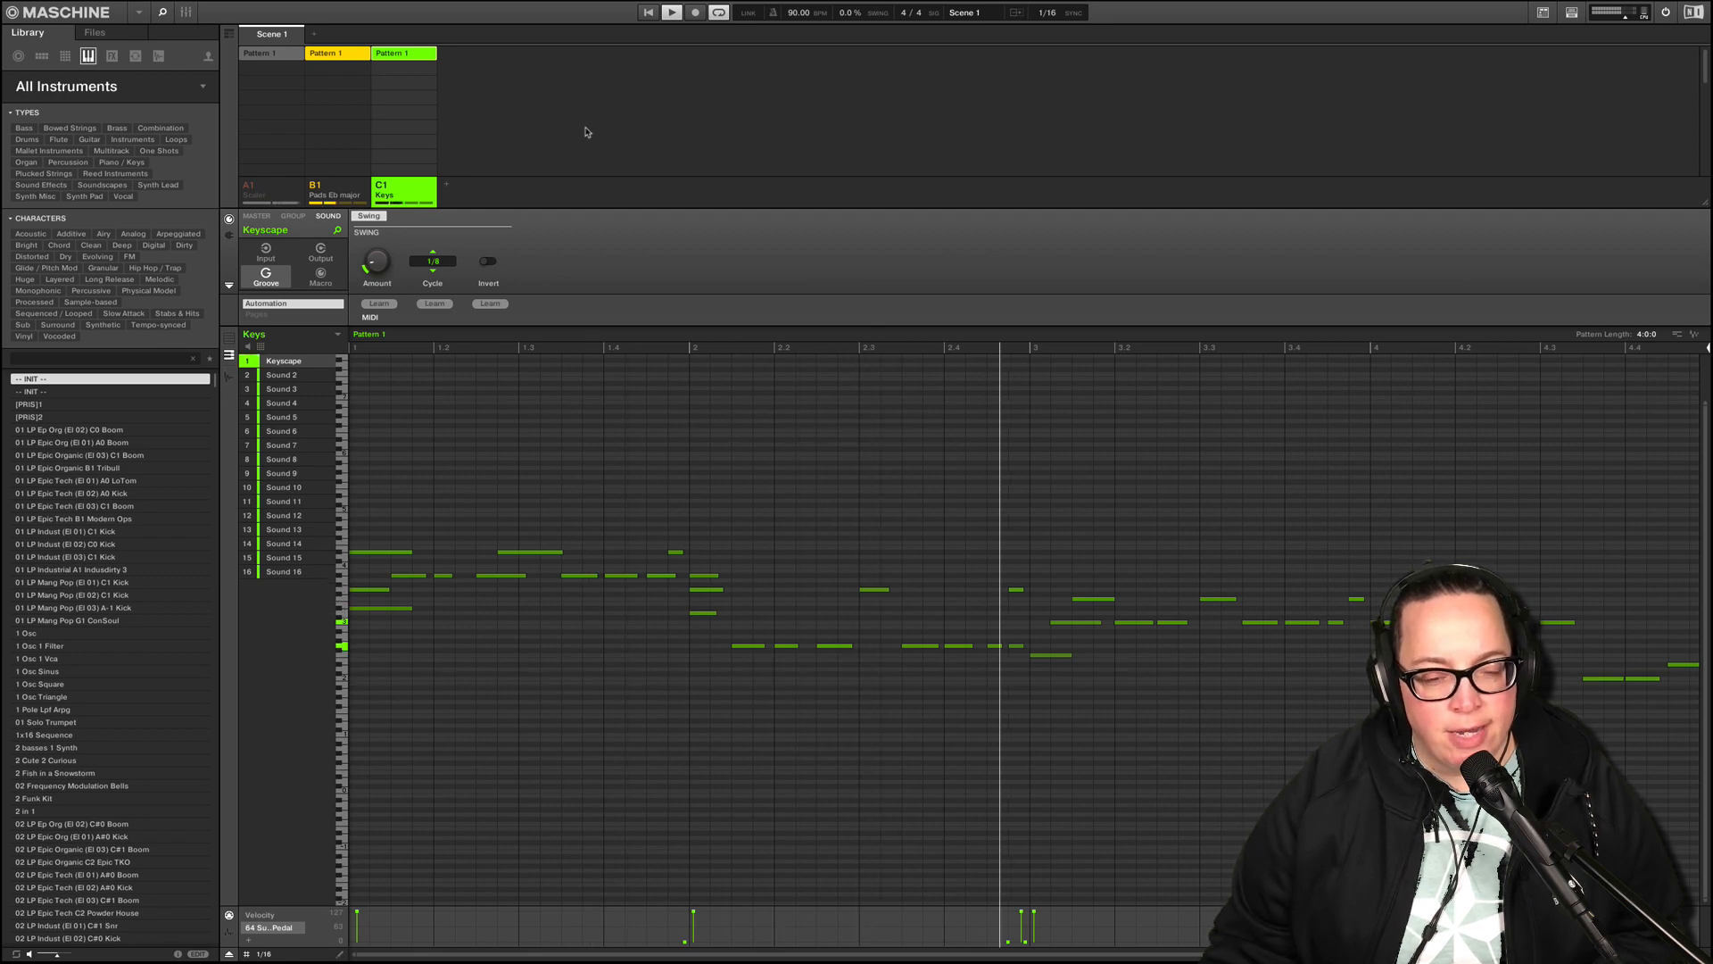
left_click(671, 16)
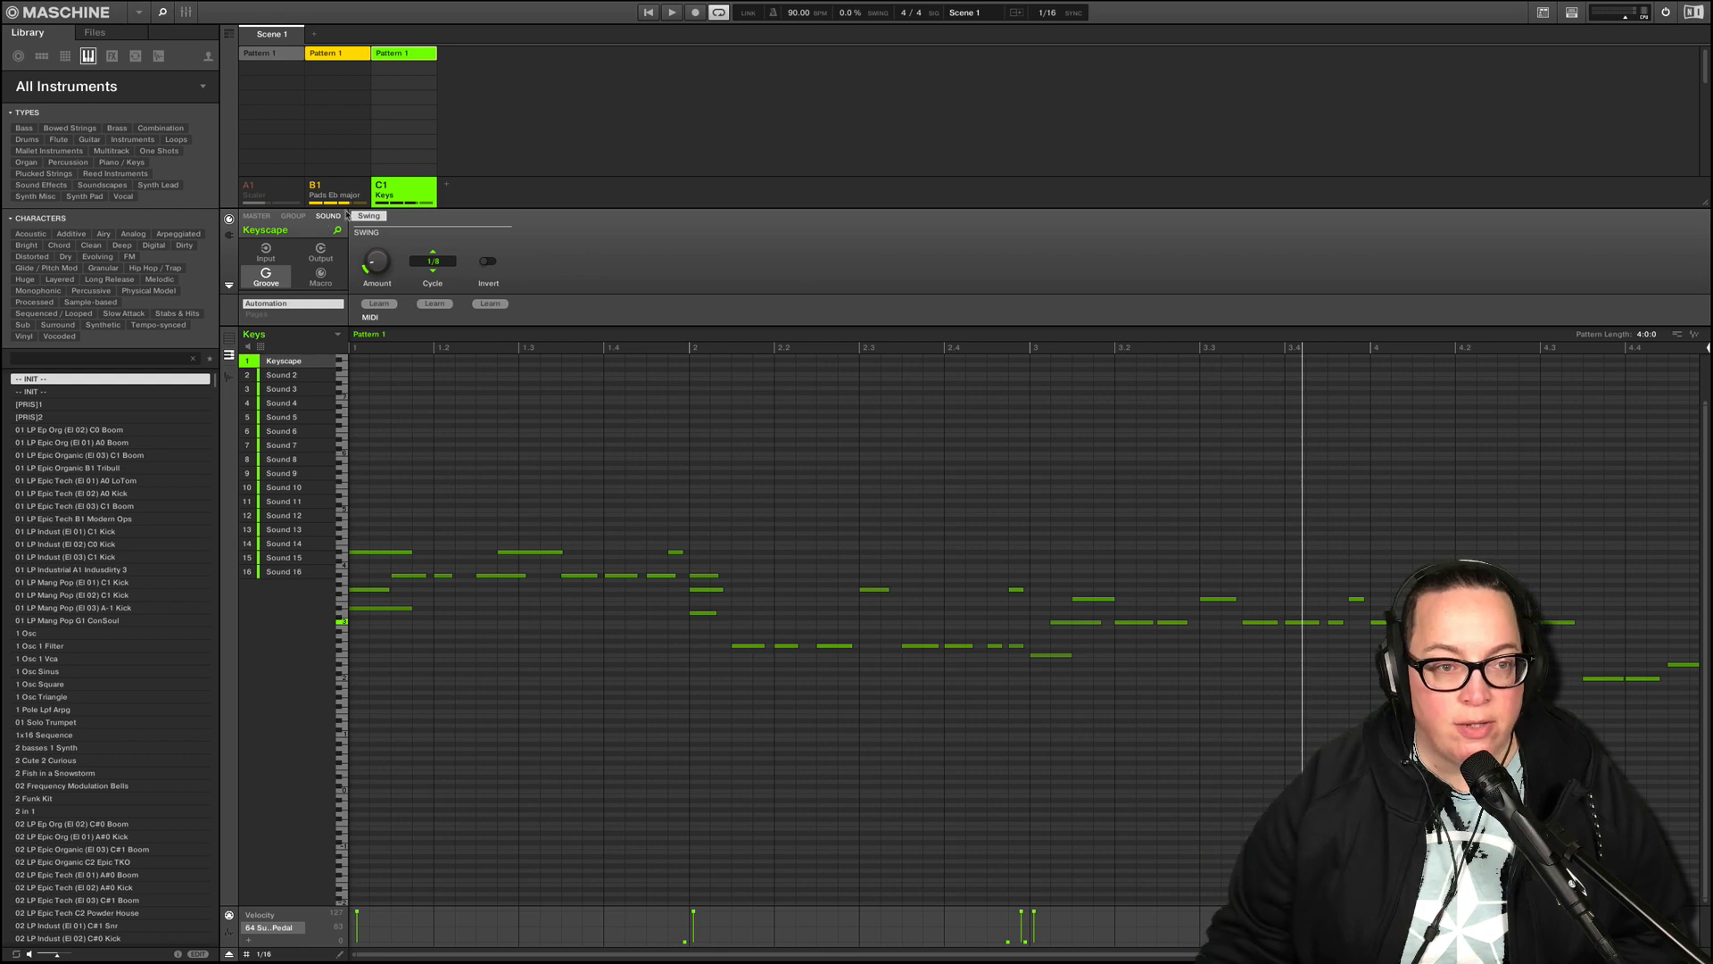
- Add a new group after Keys and name it Lead
left_click(450, 188)
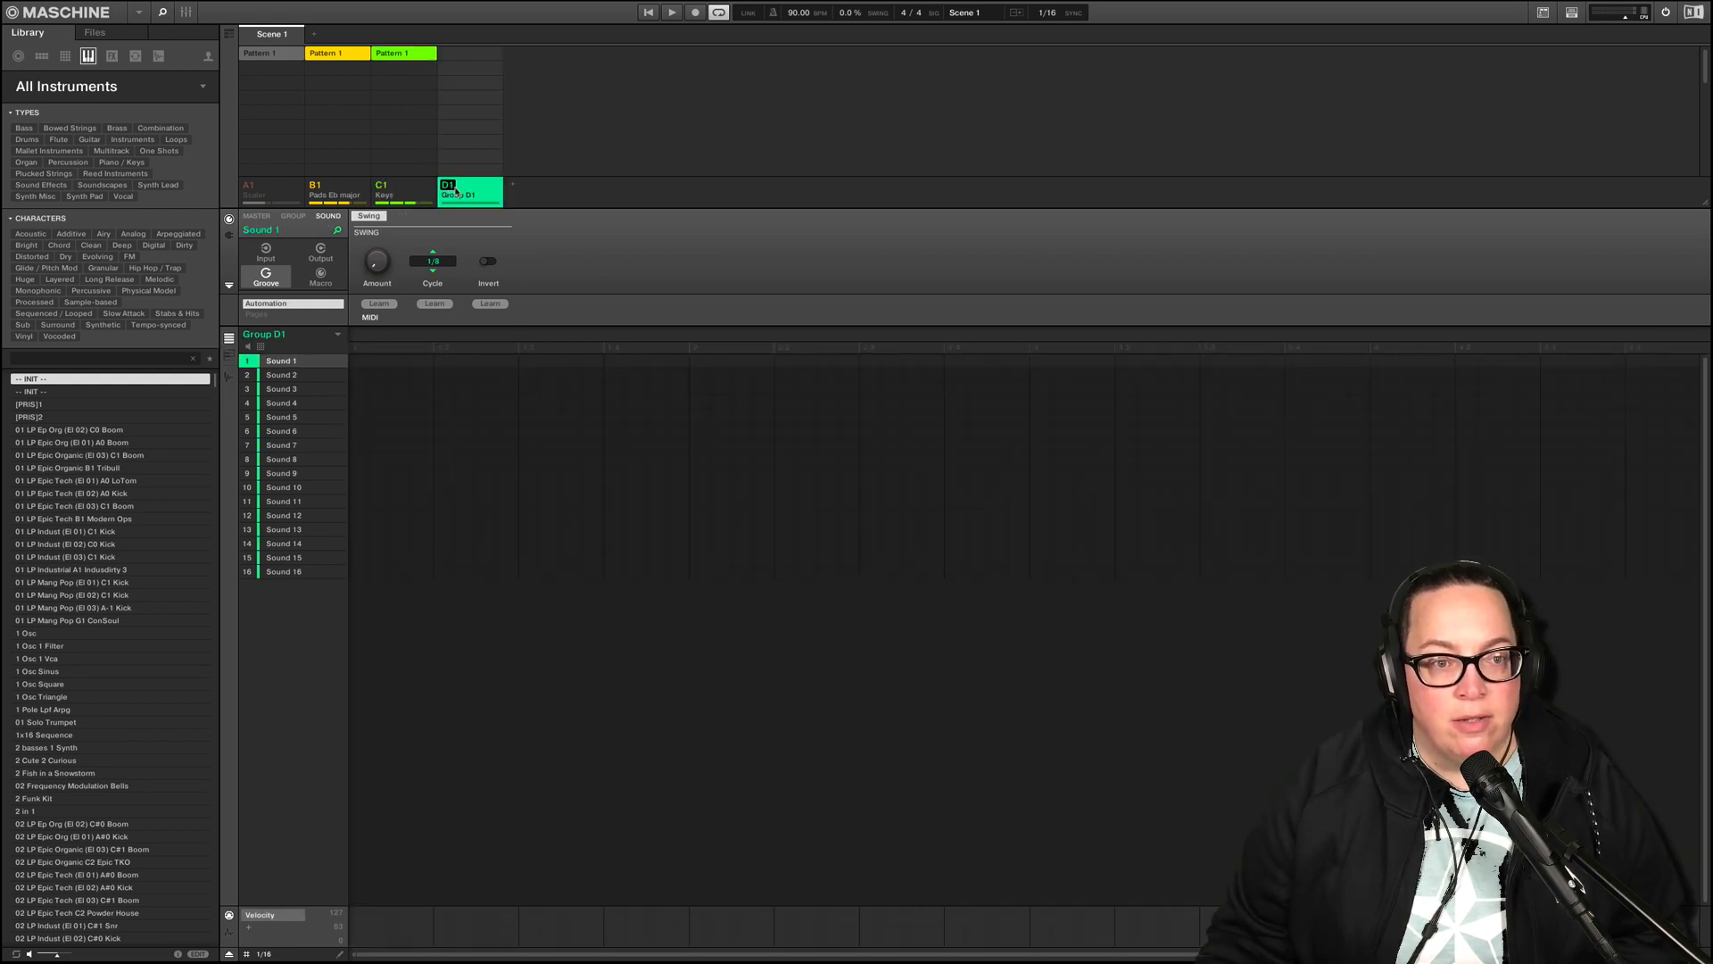
double_click(454, 203)
type("Lead")
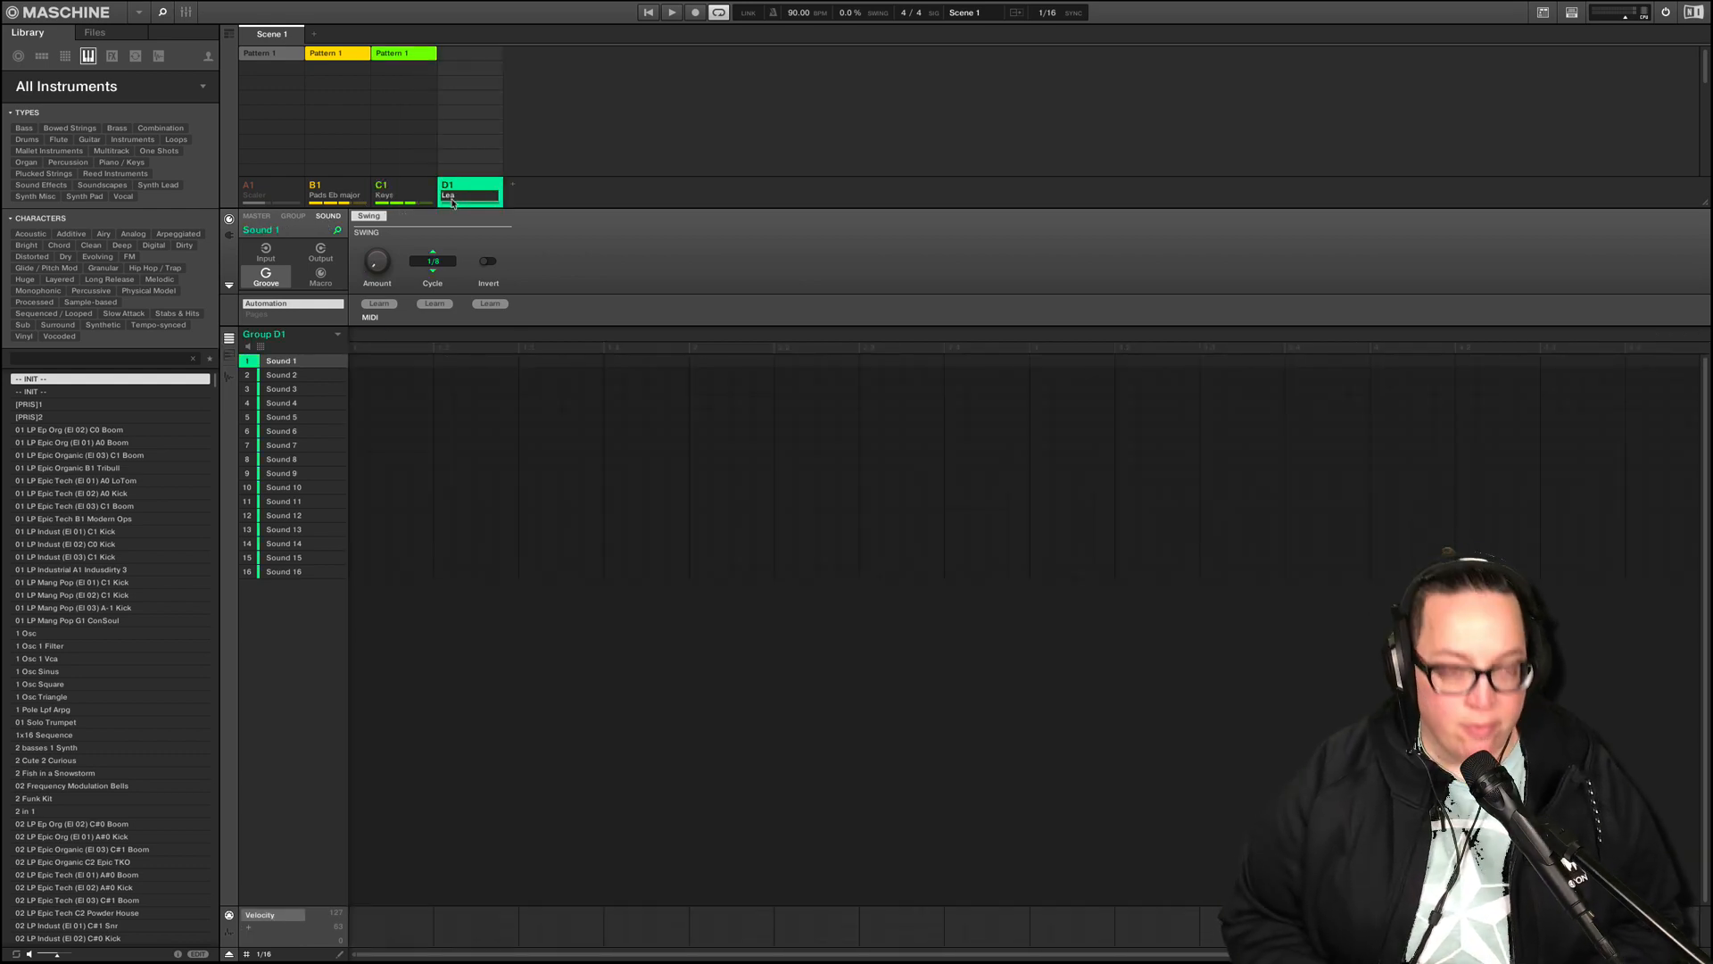
key("Return")
- Open the Keyscape instrument on the Keys group and browse its factory presets through the Rhodes and Wurlitzer patches
left_click(402, 194)
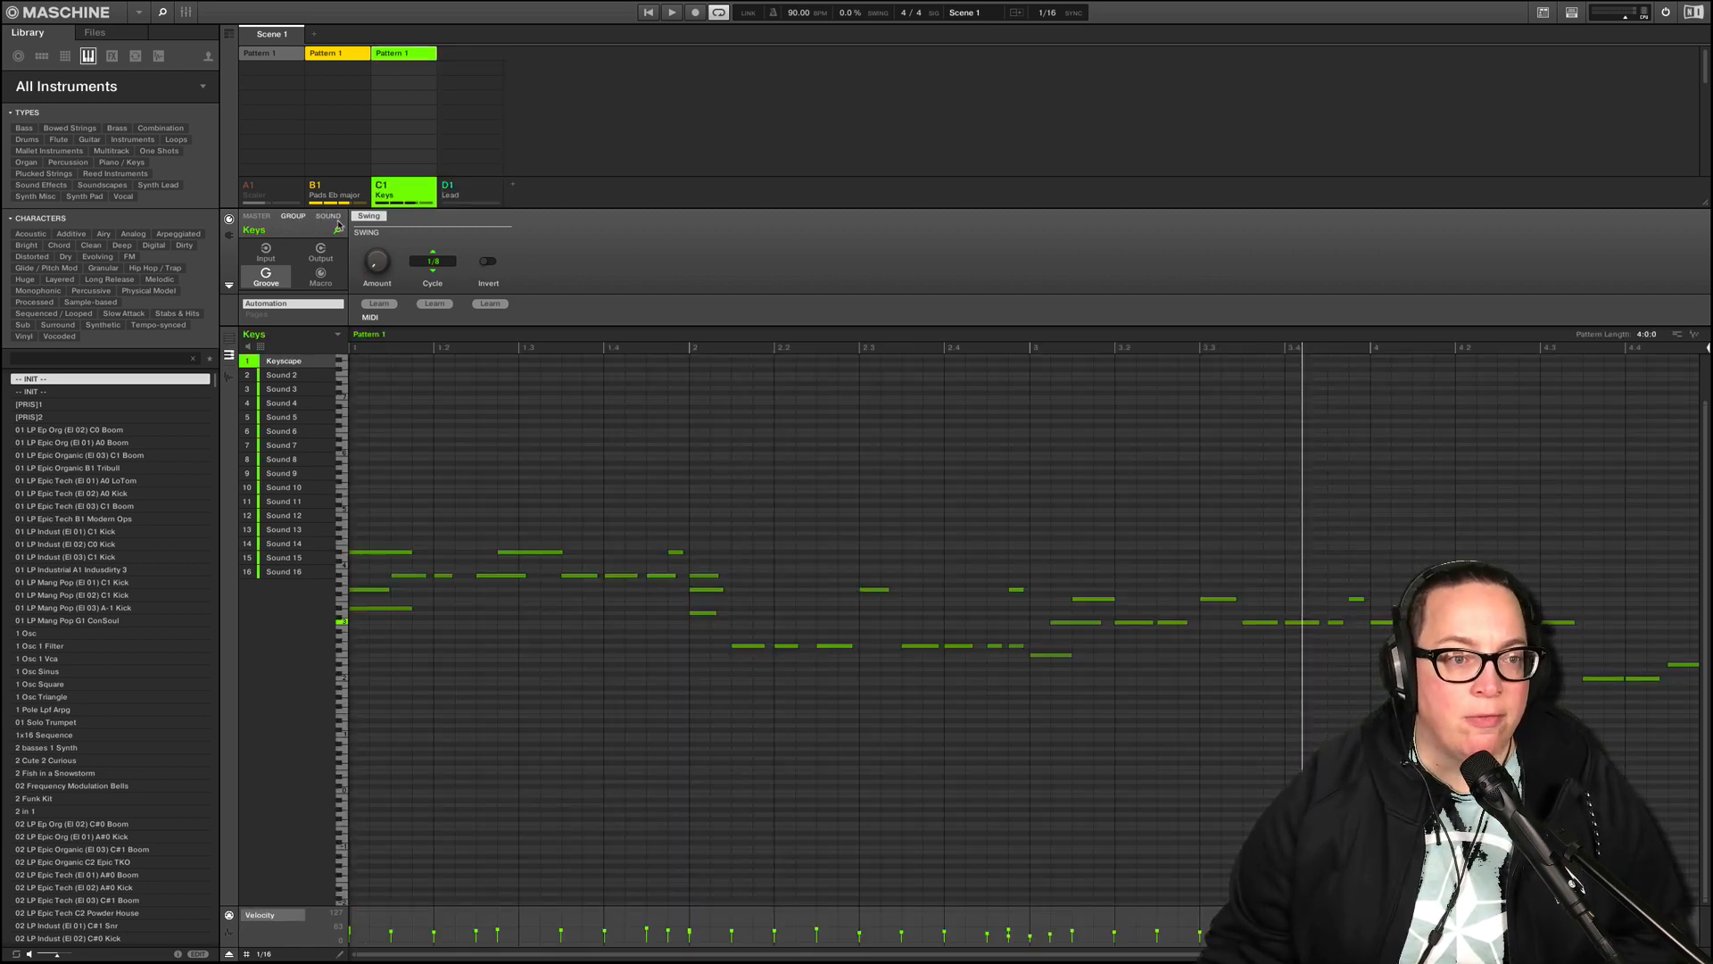
left_click(229, 236)
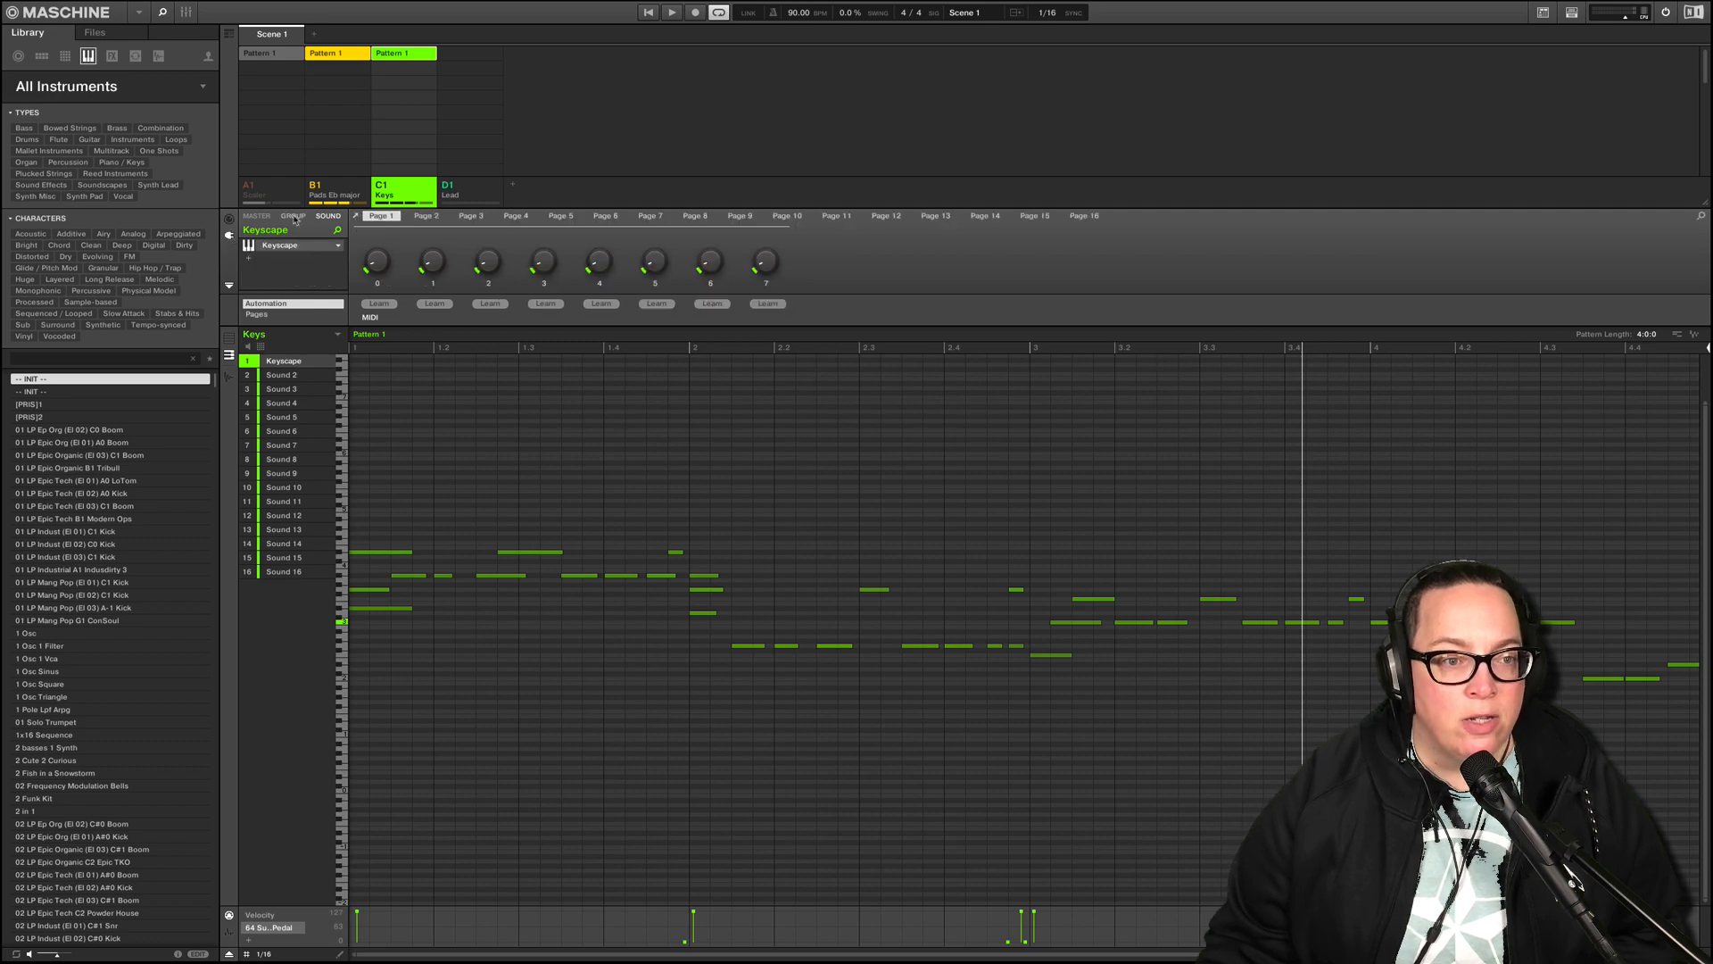
left_click(290, 247)
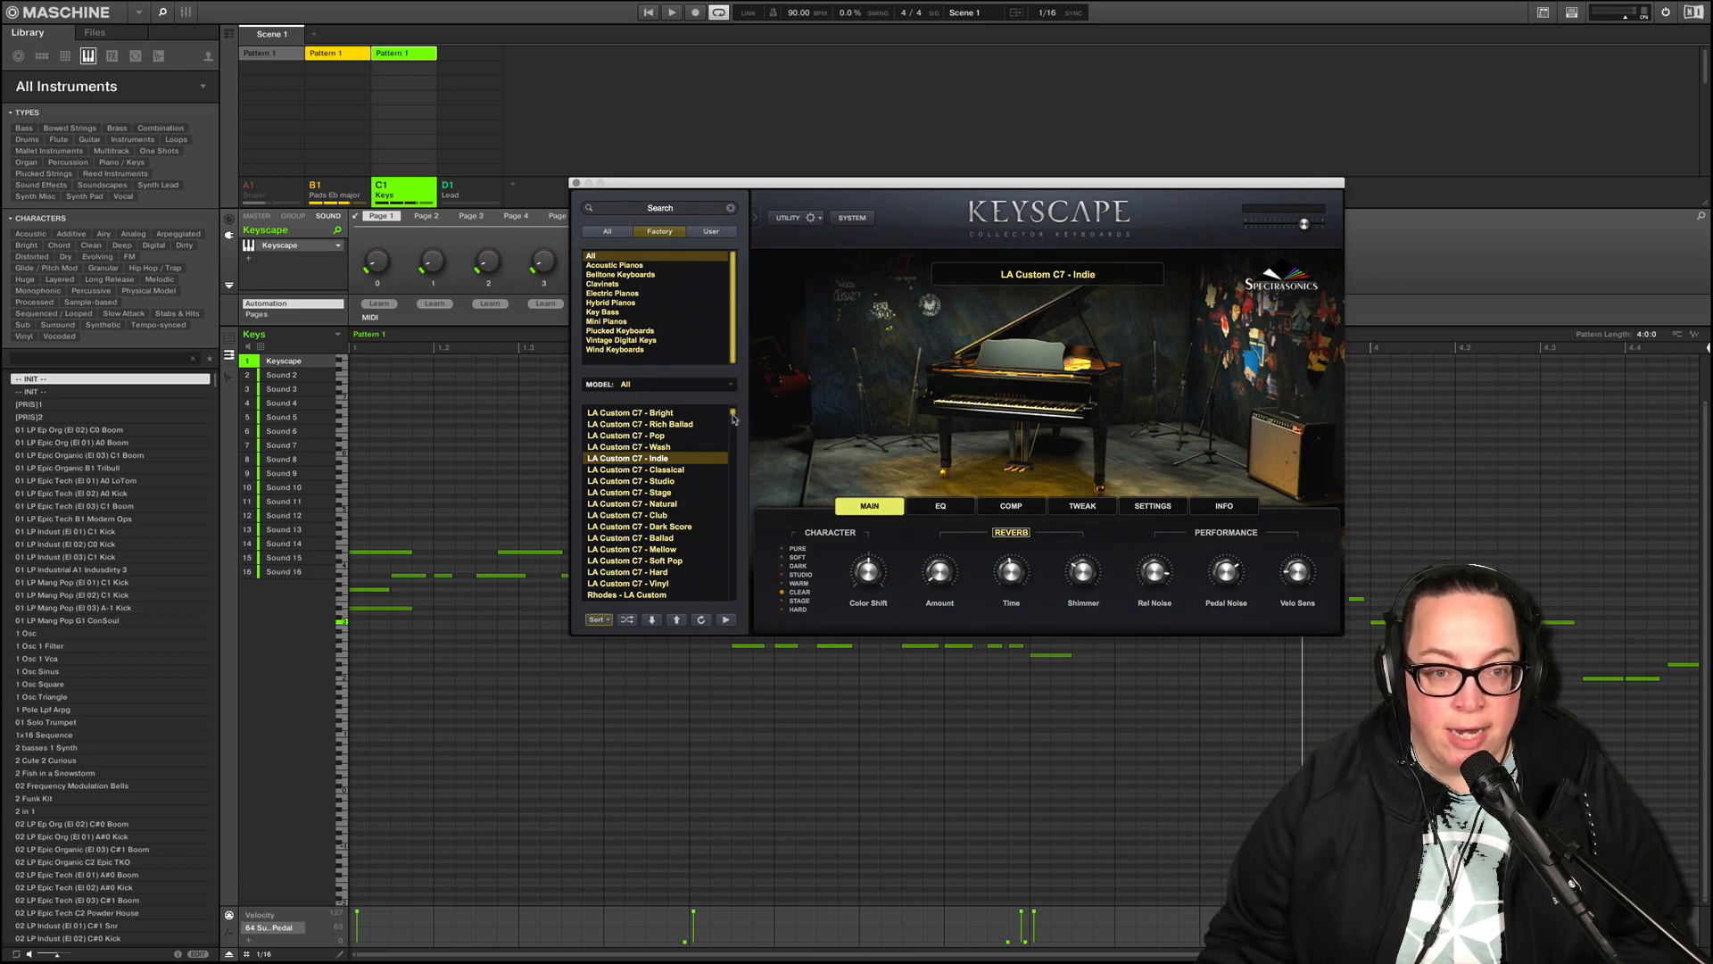
left_click_drag(734, 418, 734, 450)
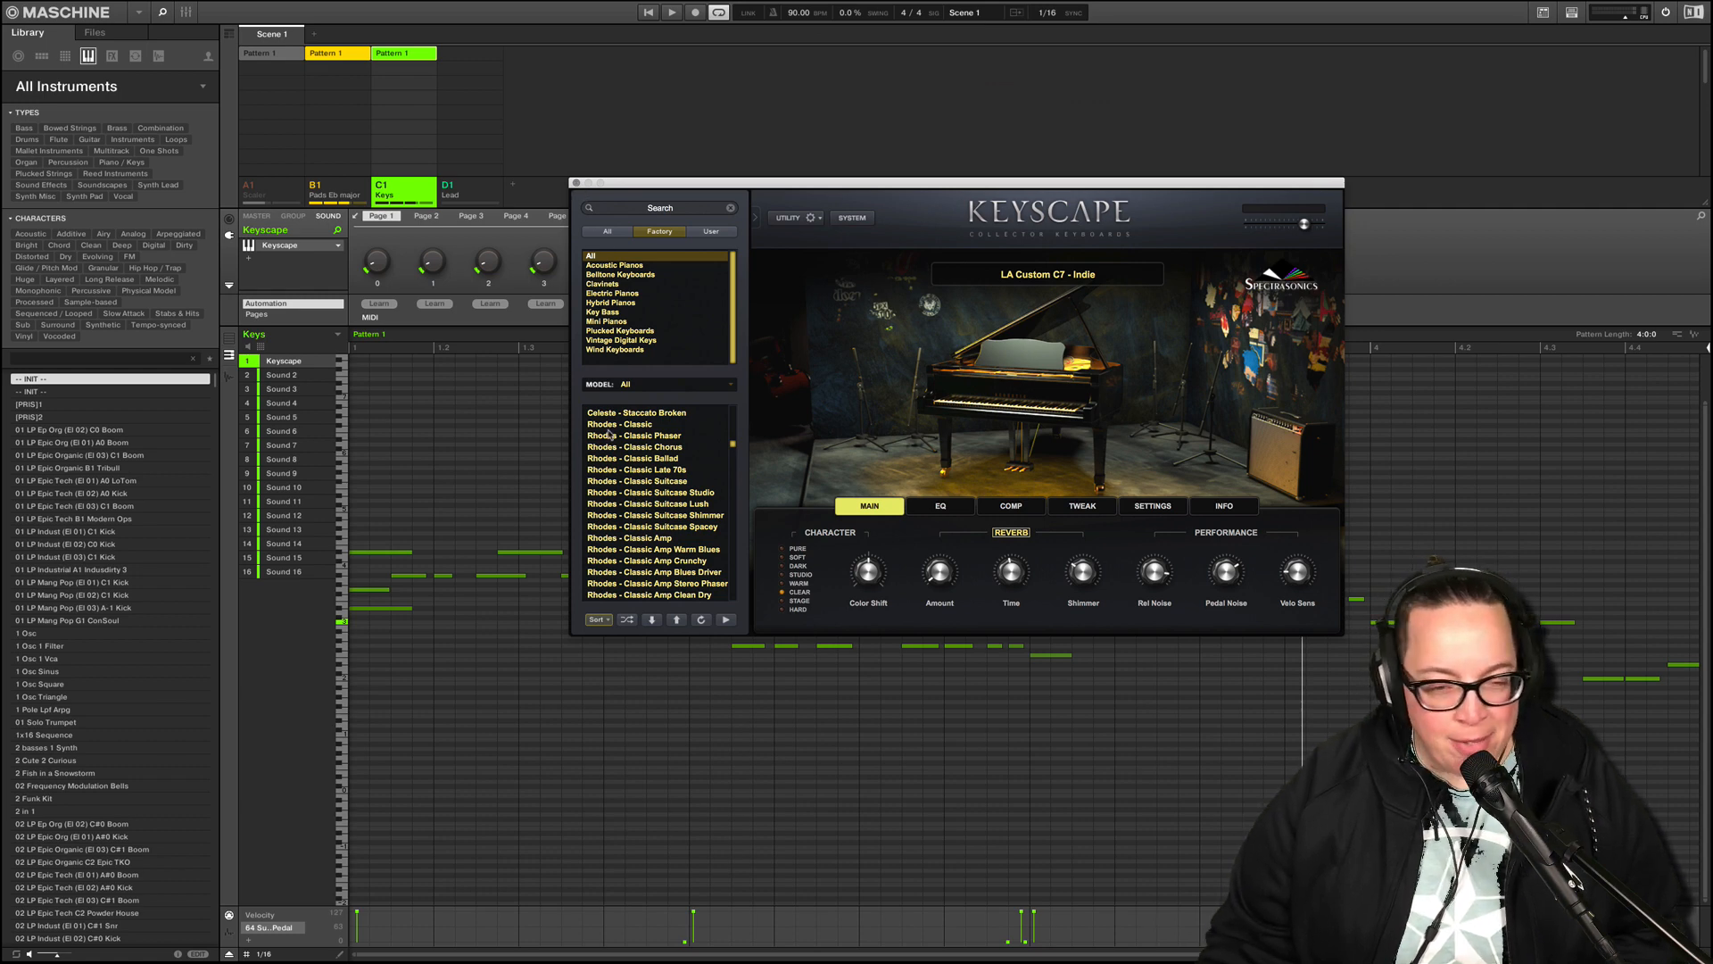
scroll(709, 578, "down", 5)
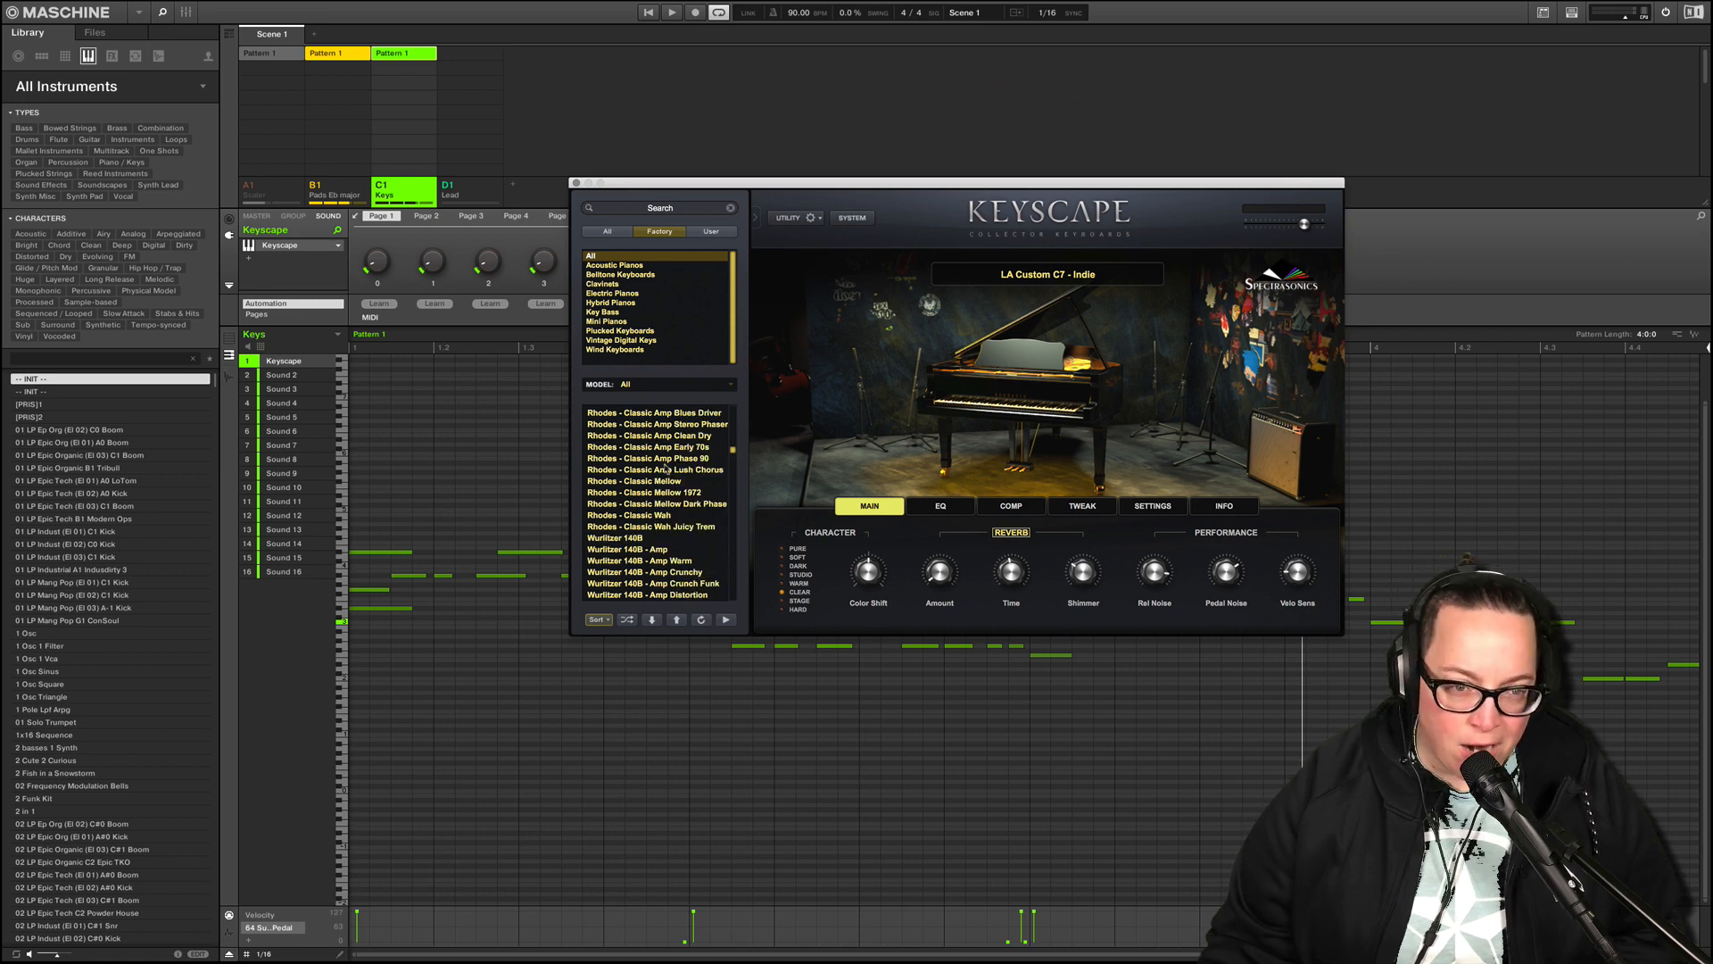
left_click(576, 184)
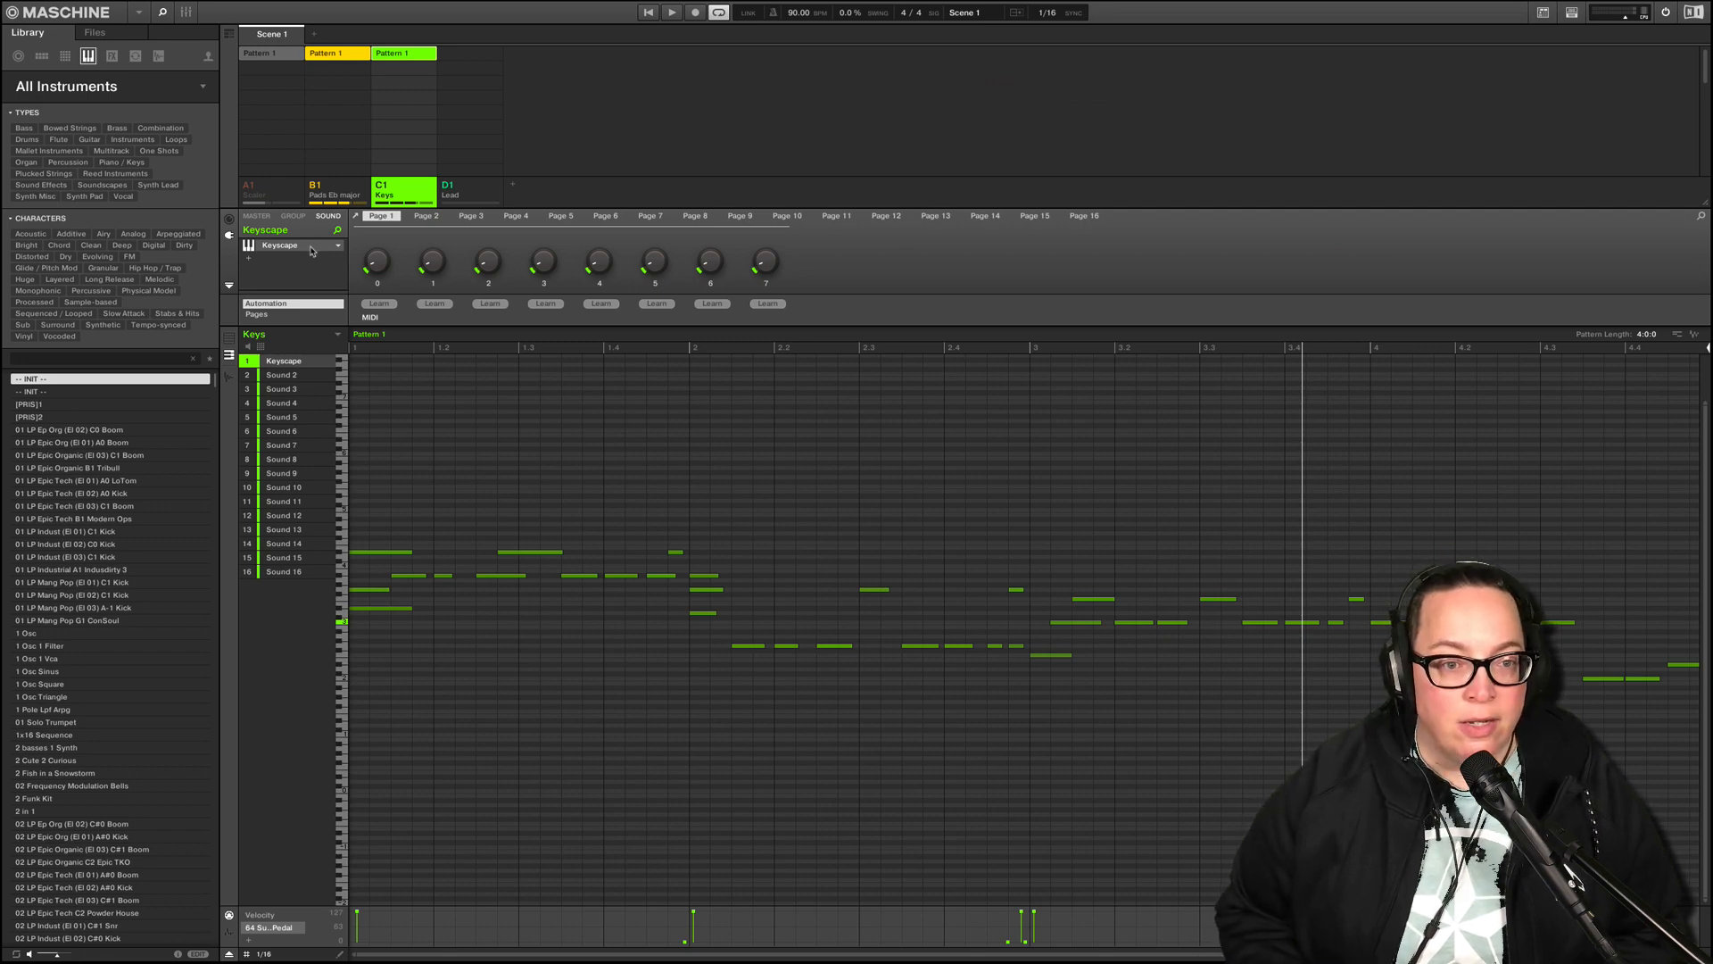
- Replace Keyscape on the first sound of the Keys group with the Vengeance VPS Avenger (VST) plug-in
key("Delete")
left_click(311, 249)
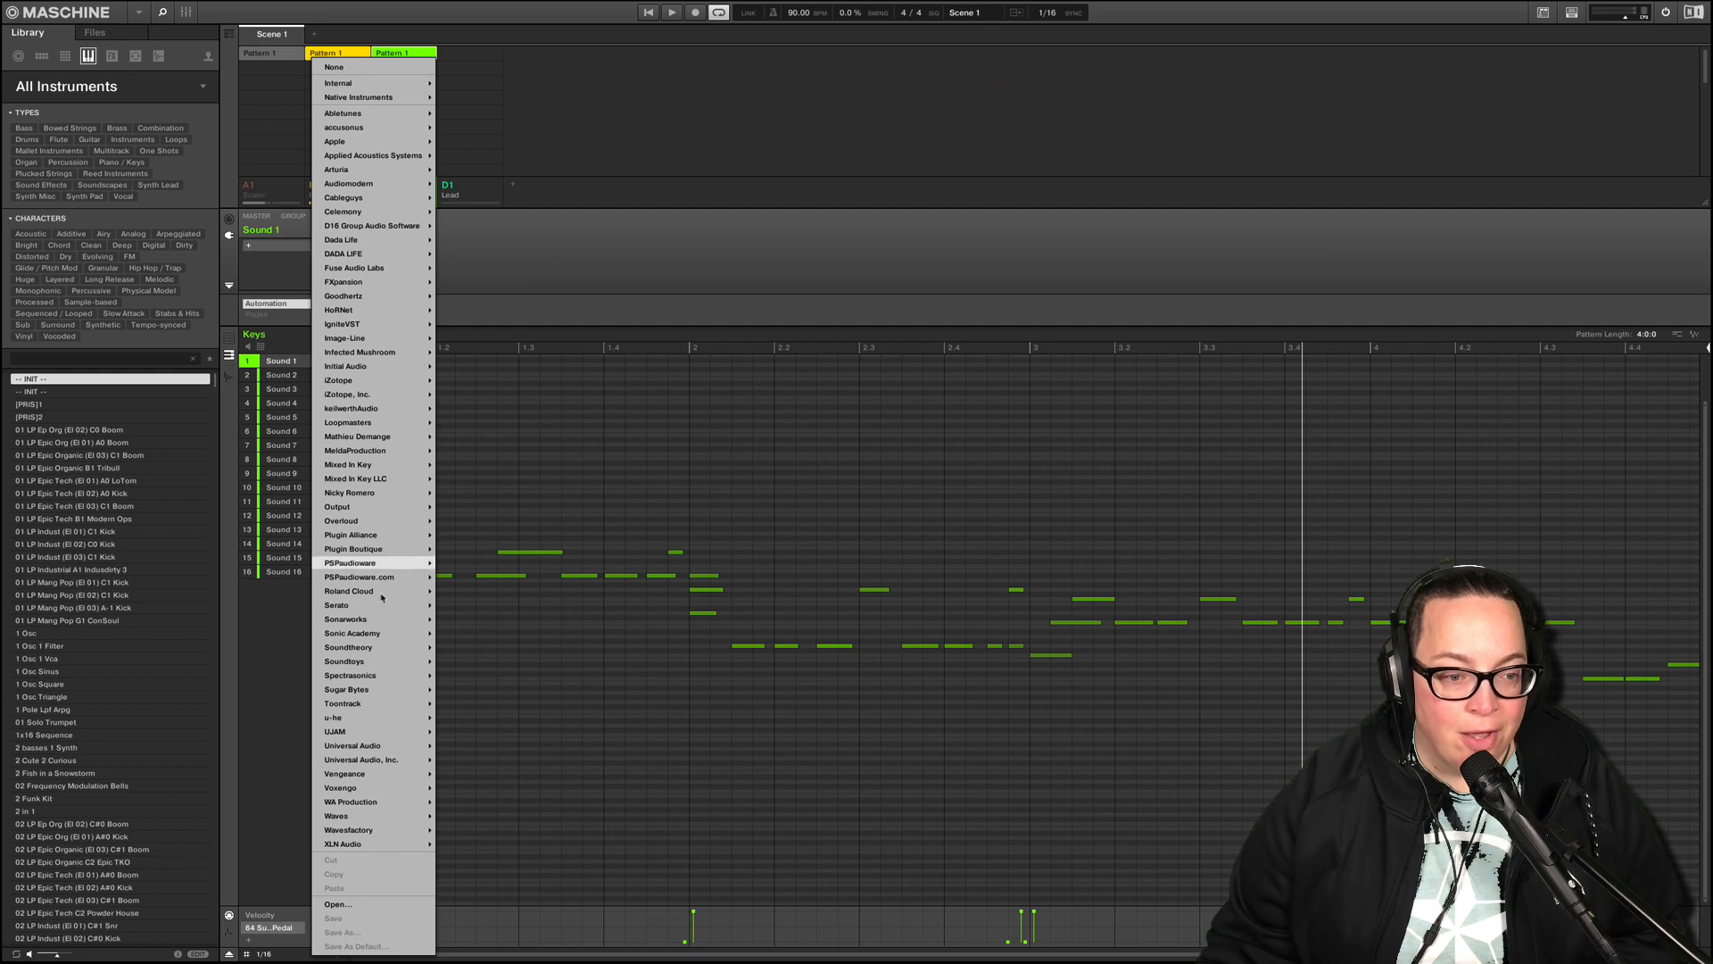
mouse_move(410, 760)
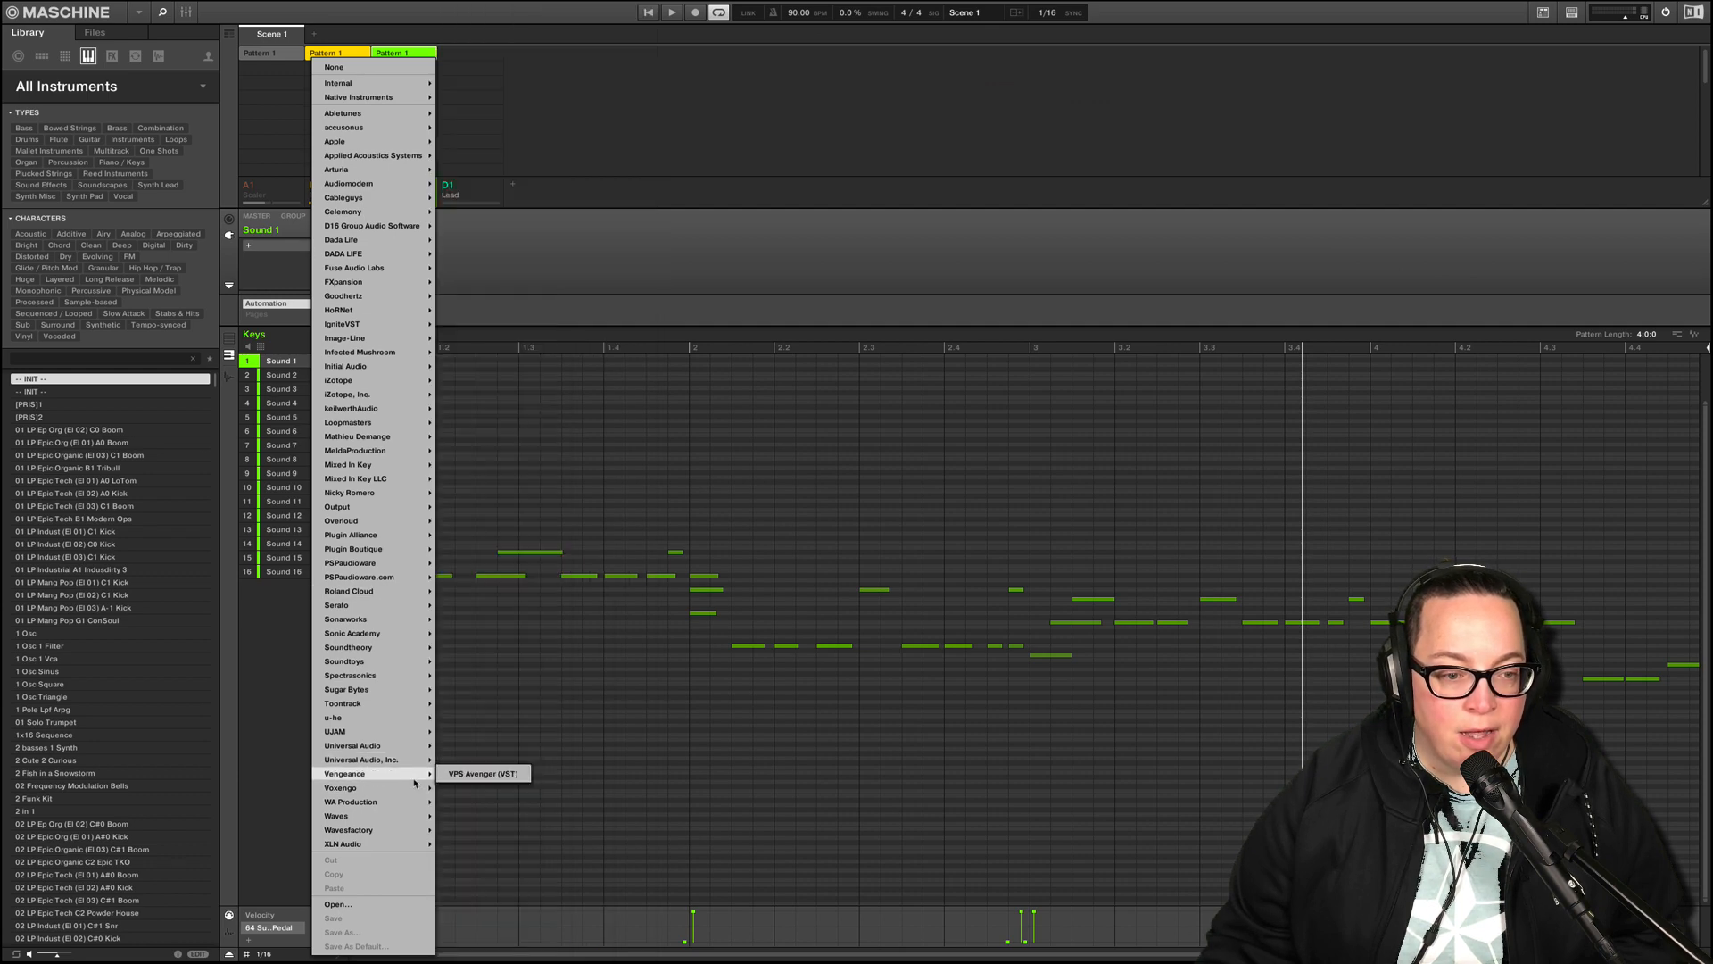
left_click(467, 773)
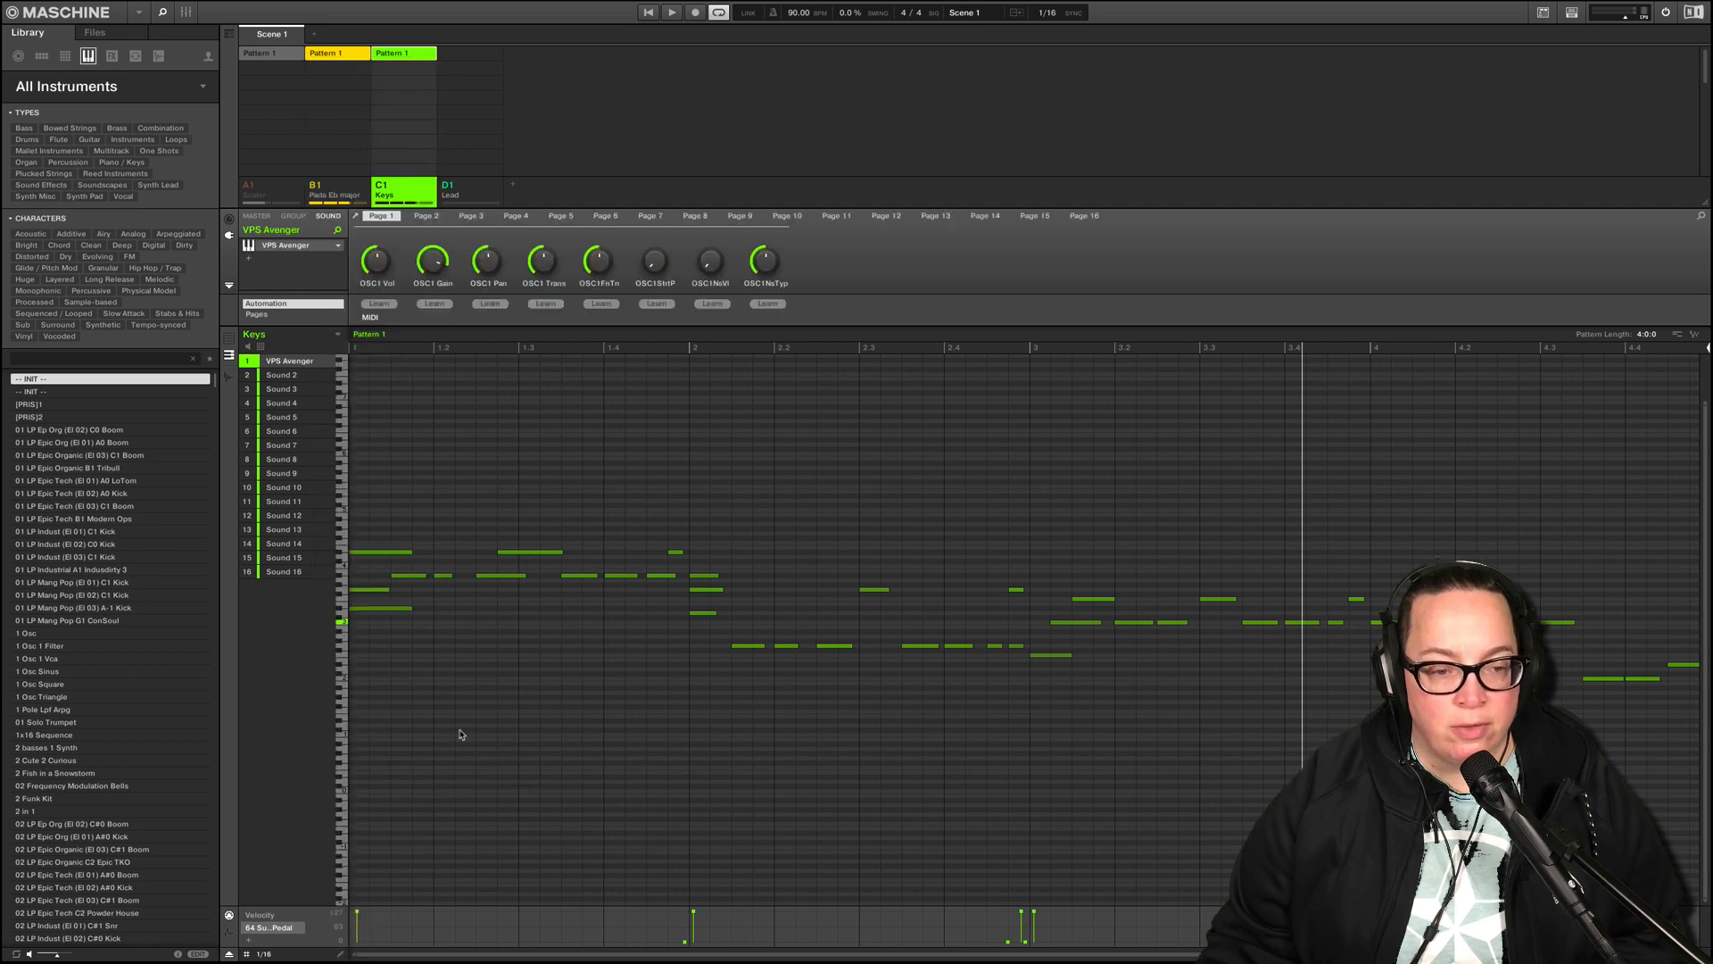
- Open VPS Avenger and load the GT EDM Guitar 2 preset from the Instruments category
left_click(288, 247)
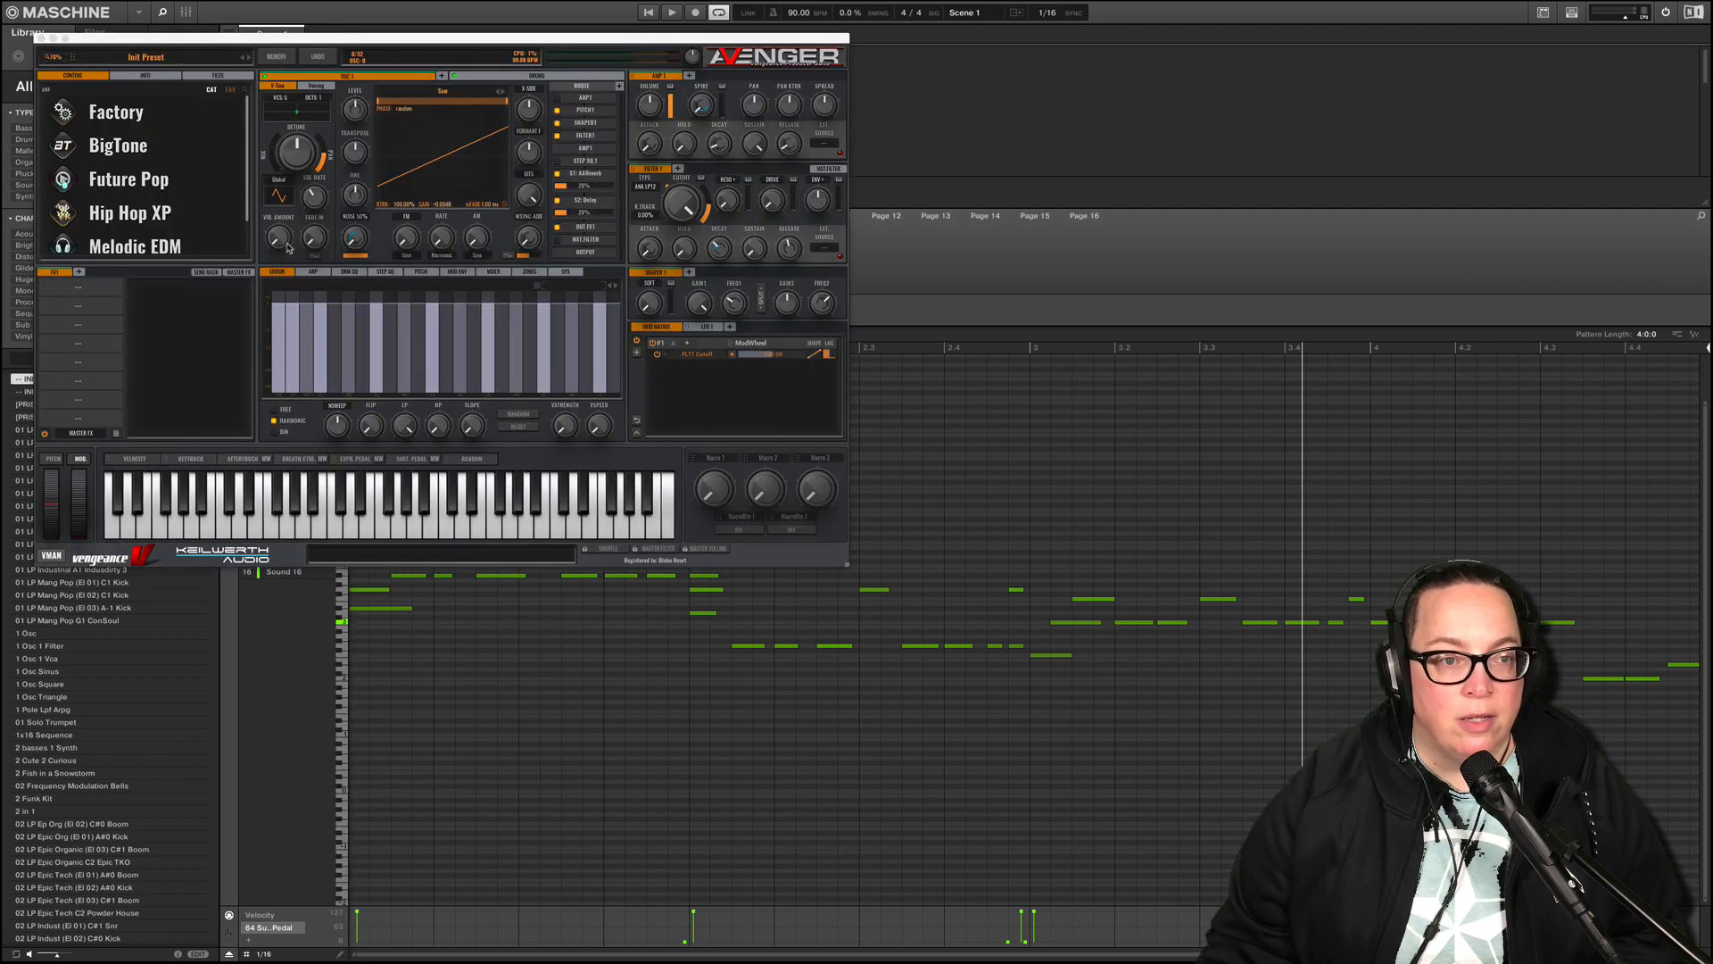
left_click_drag(246, 41, 349, 67)
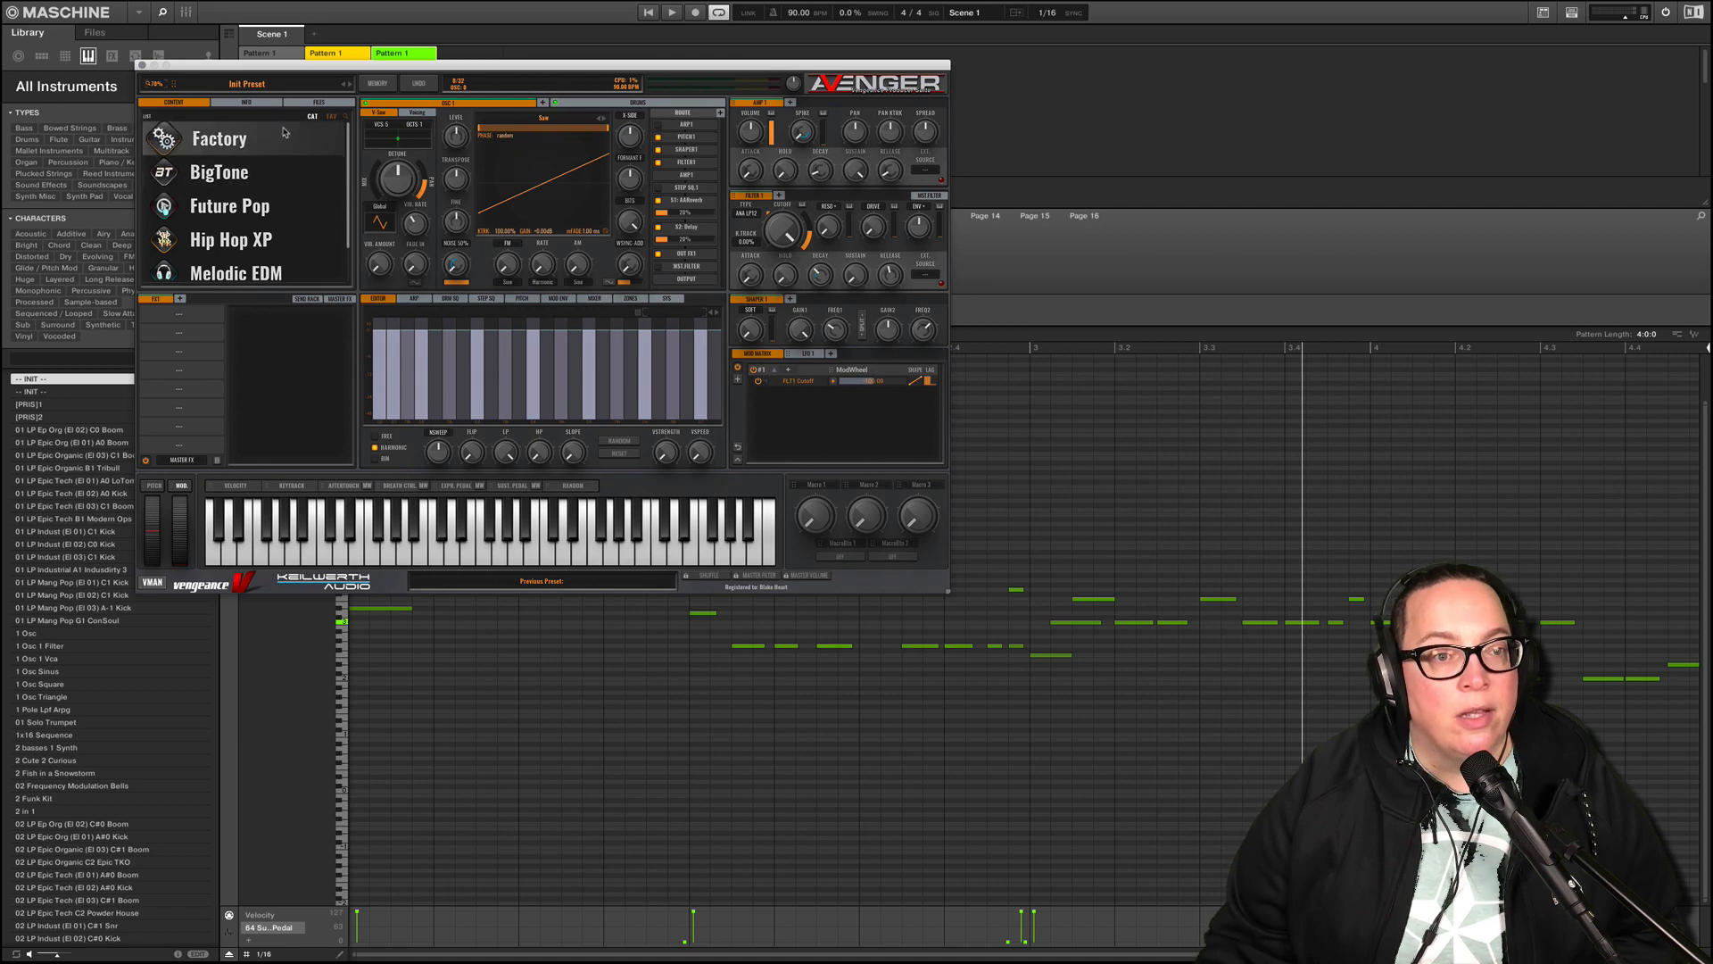
left_click(346, 117)
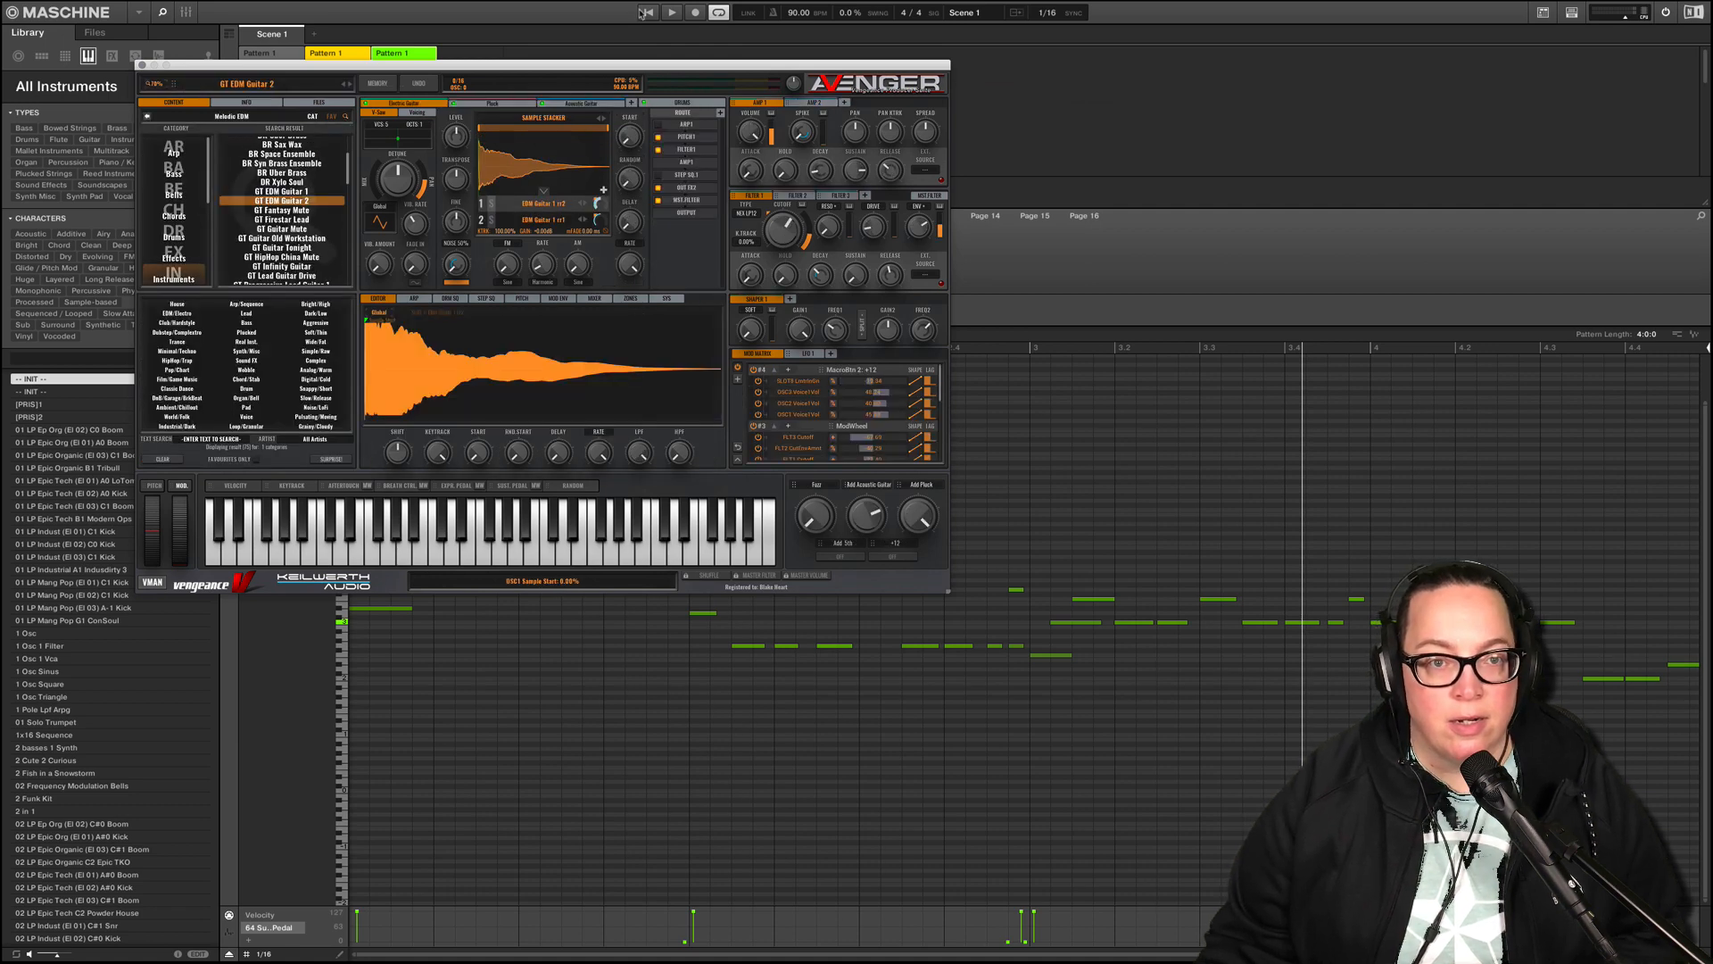
- Play the pattern from the start and mute the Pads Eb major group to audition the guitar sound alone
left_click(642, 13)
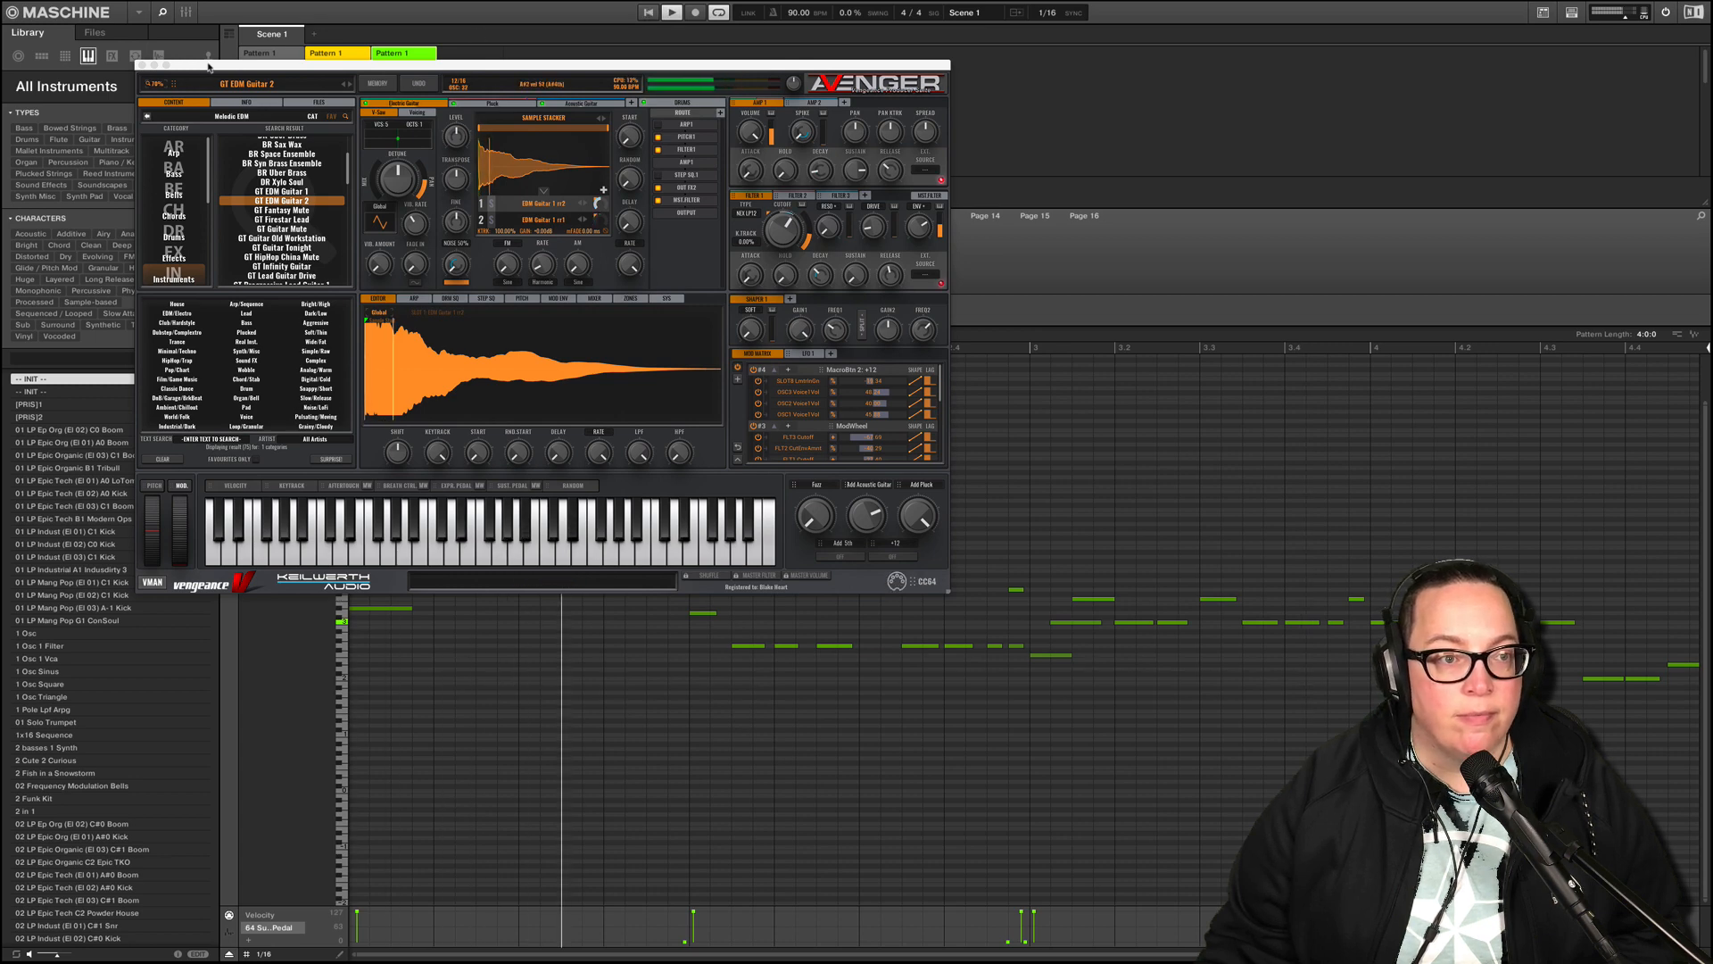
left_click_drag(208, 65, 837, 238)
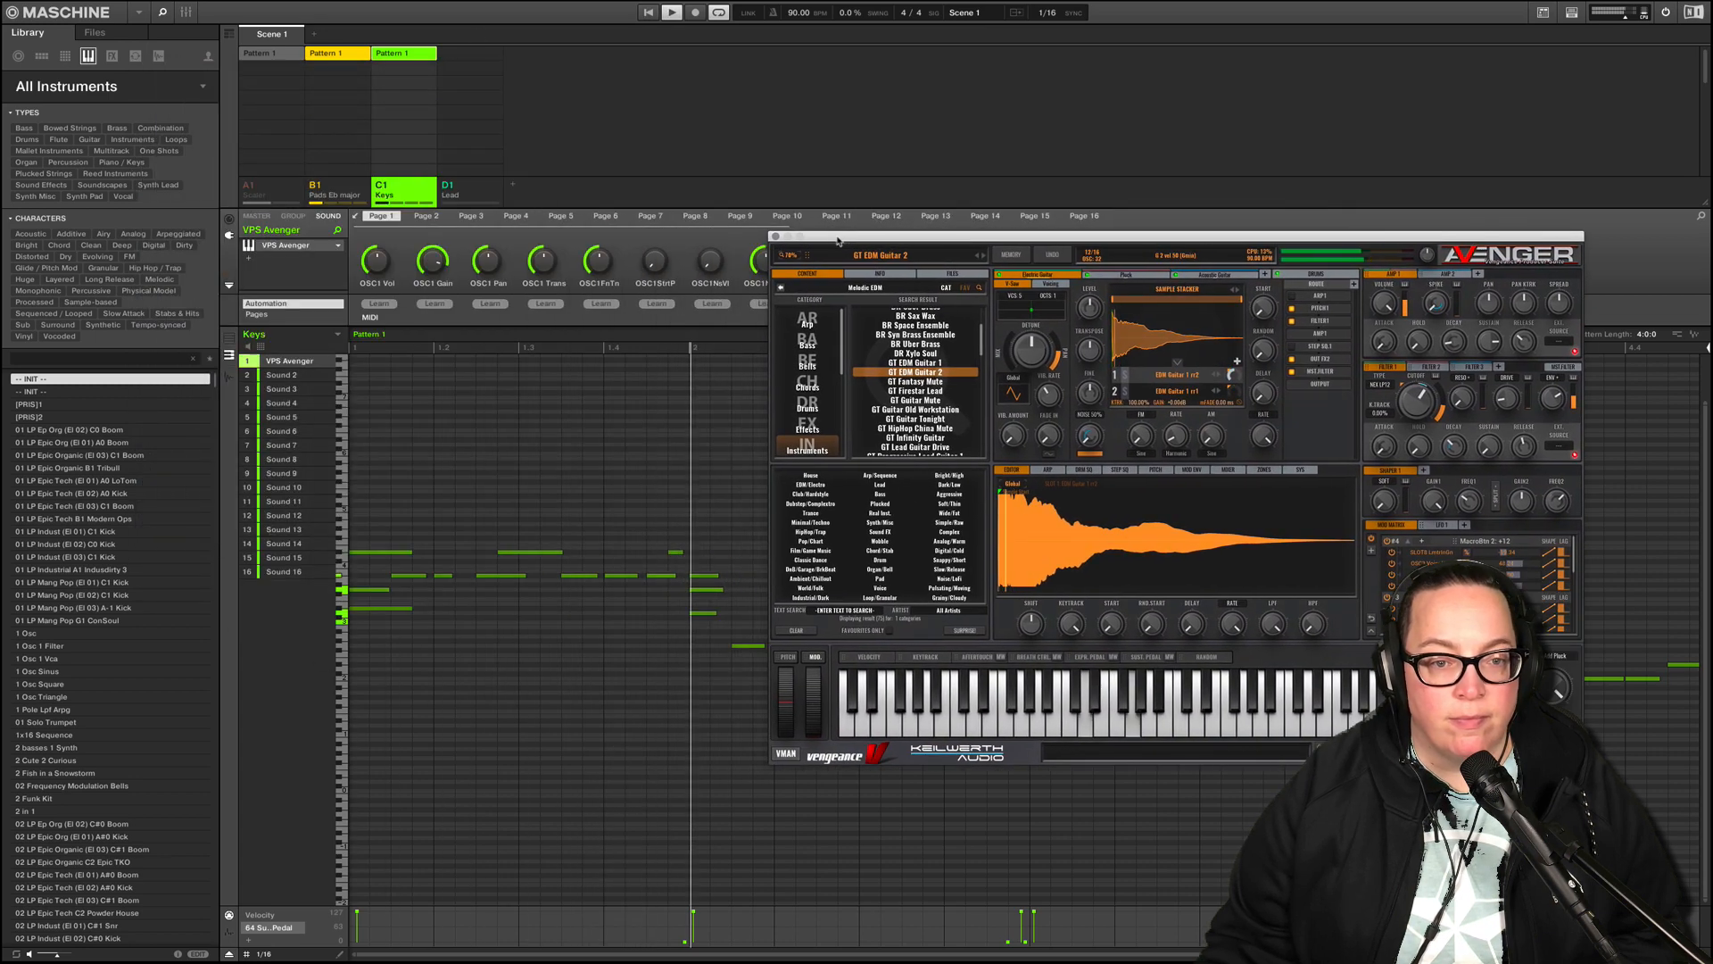
left_click(776, 237)
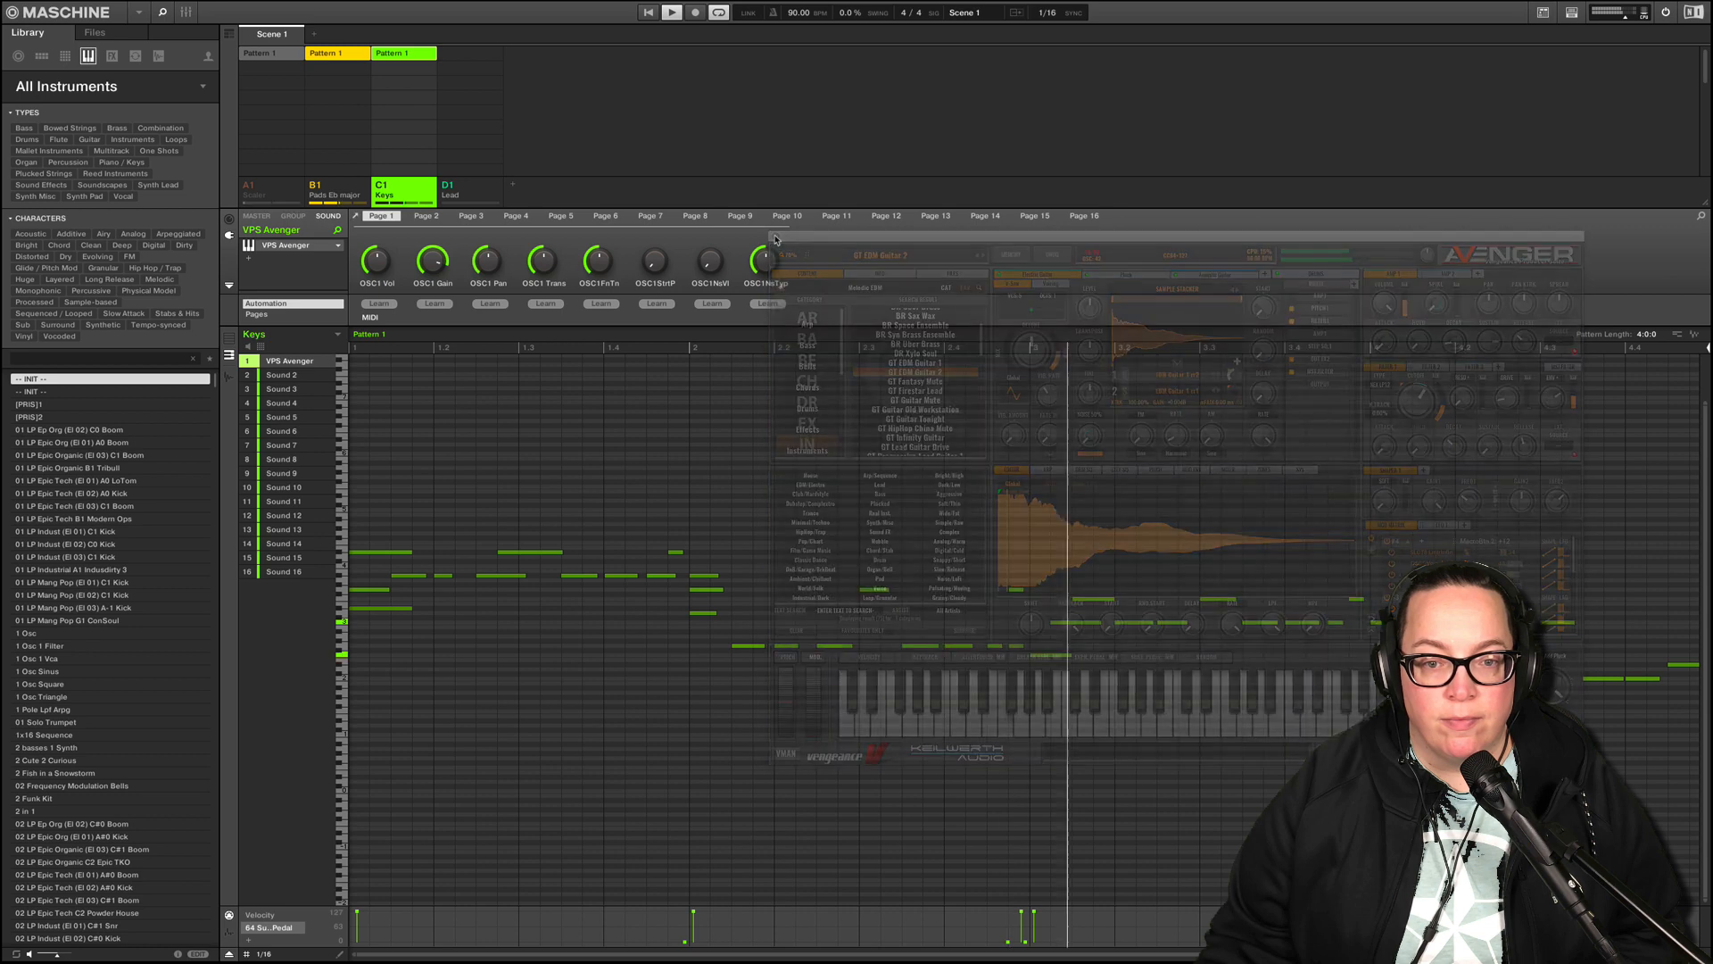
right_click(321, 198)
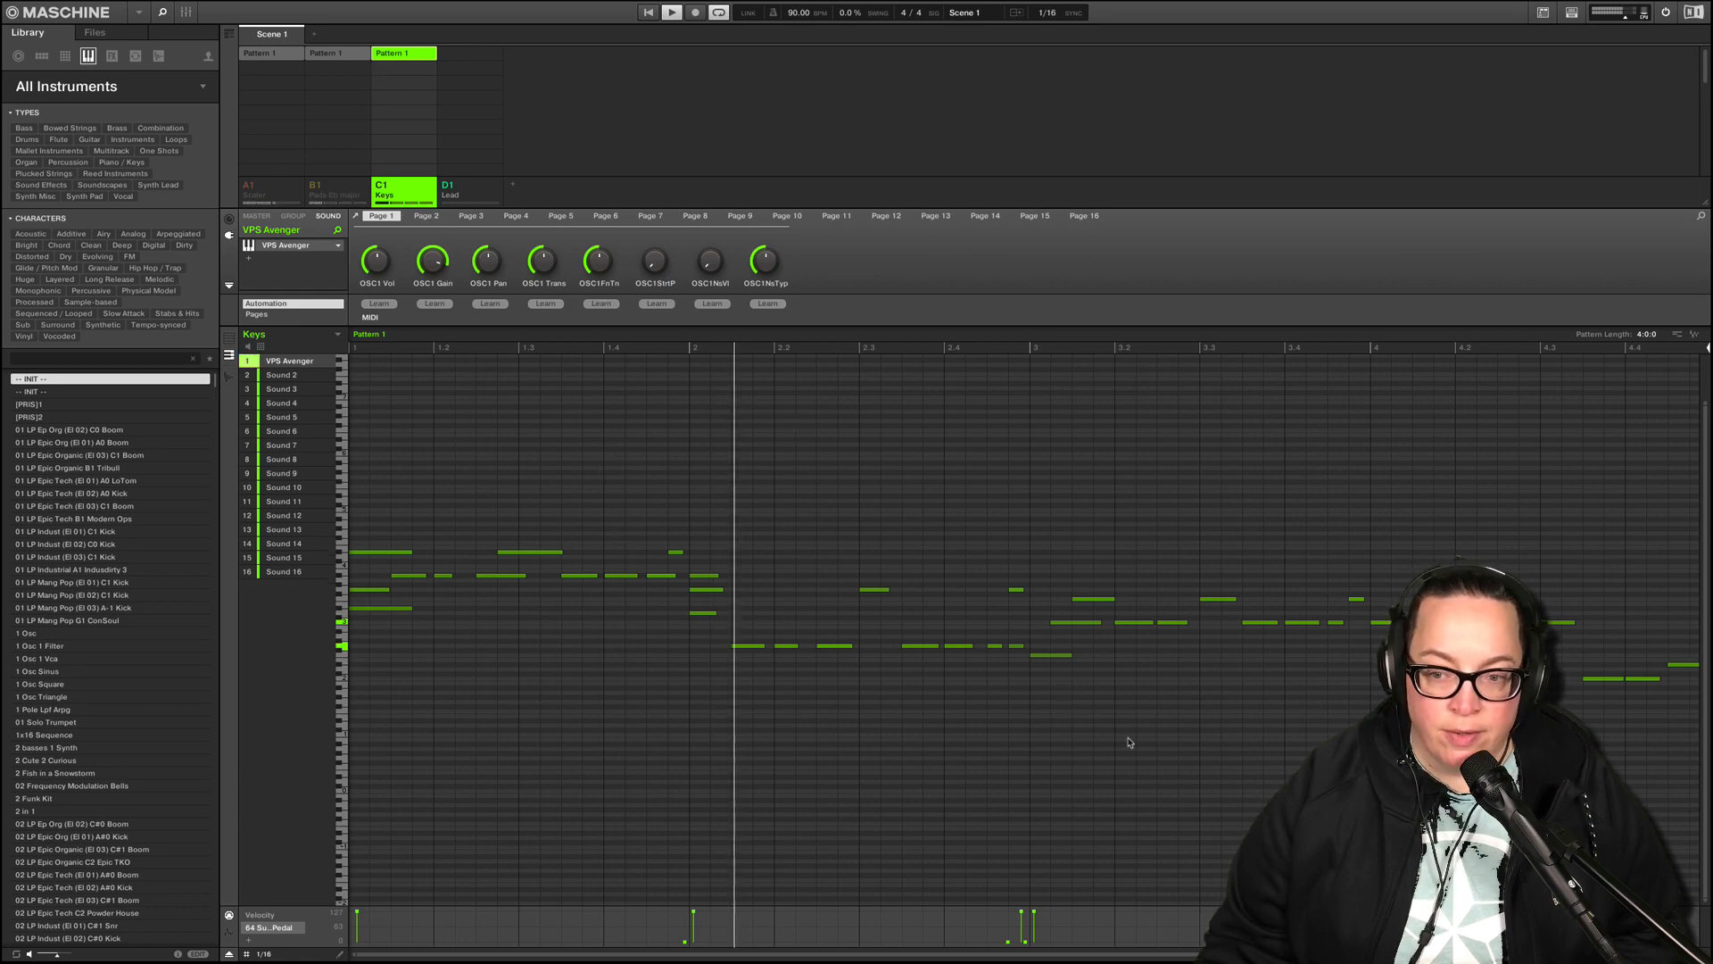
- Try GT EDM Guitar 1, settle on the DR Xylo Soul preset in VPS Avenger, and unmute the Pads Eb major group
double_click(275, 249)
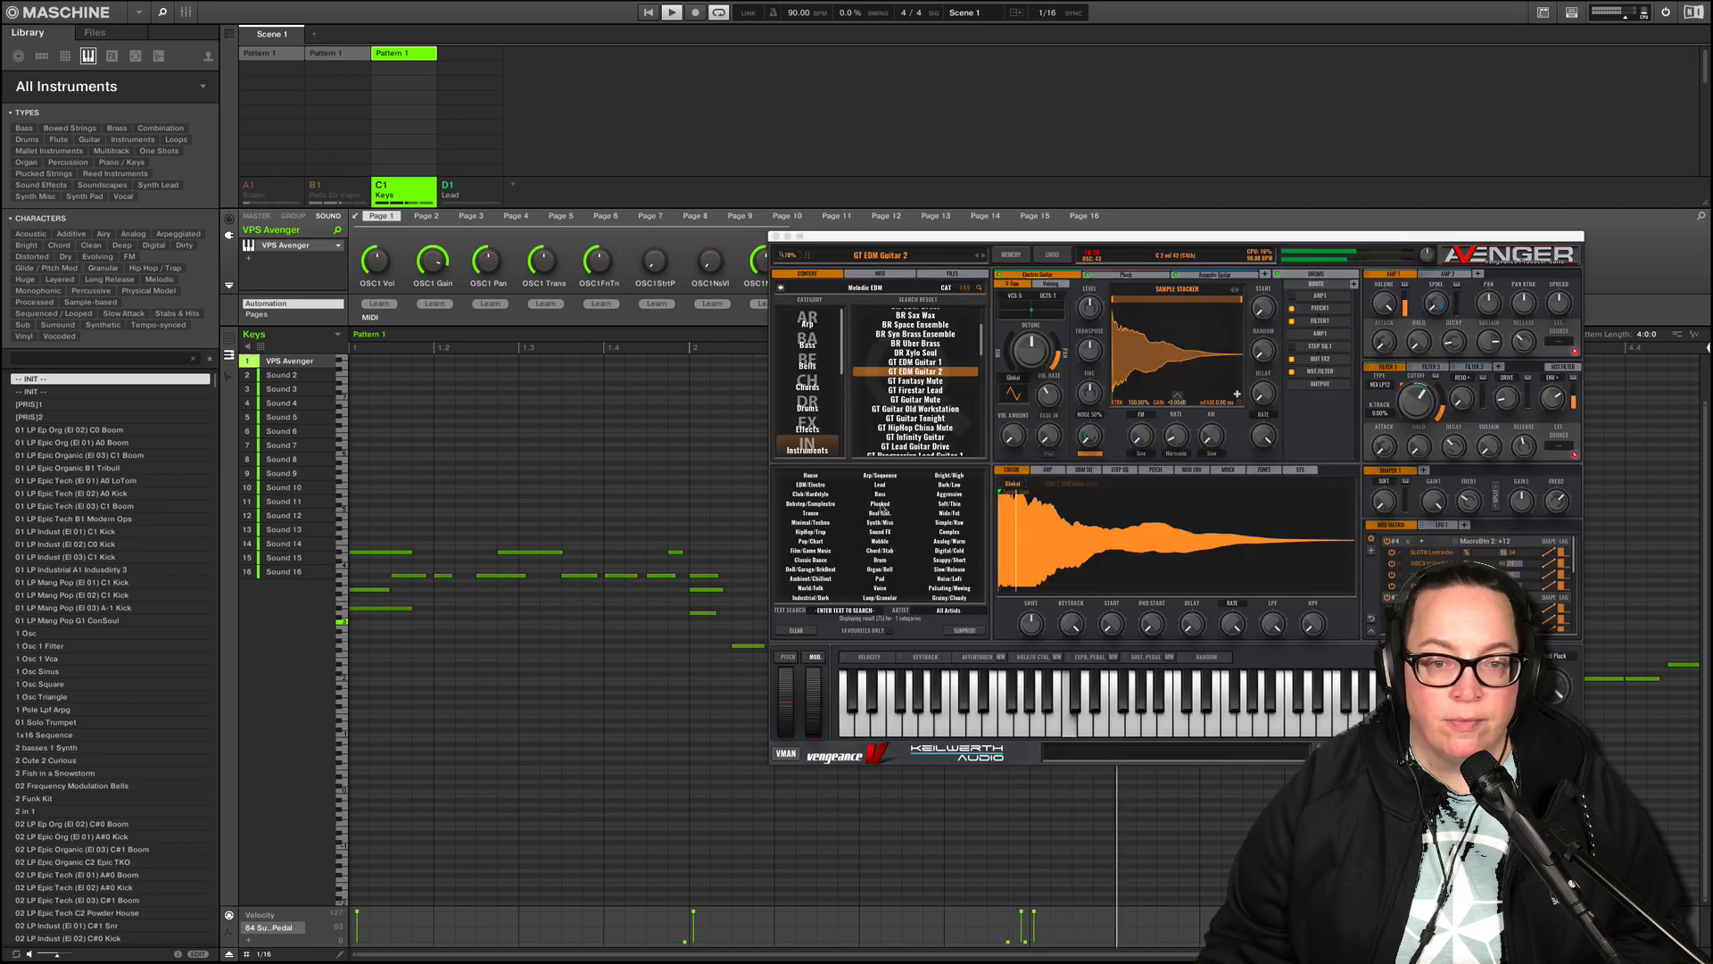
left_click(915, 362)
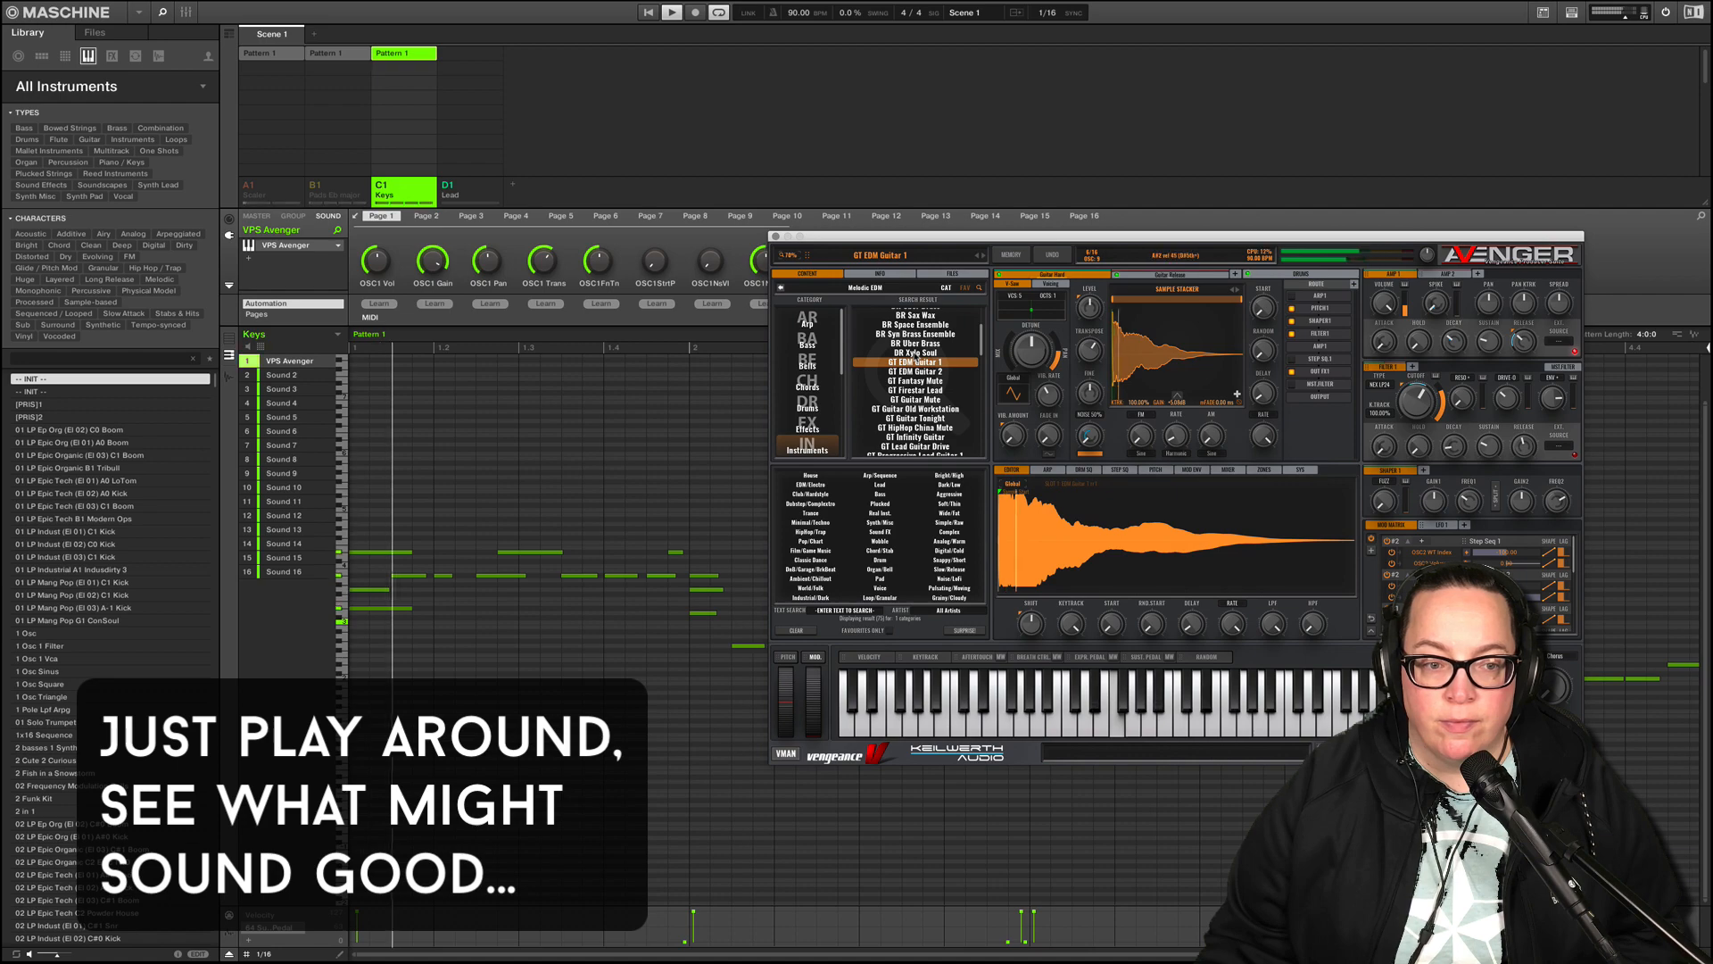
left_click_drag(972, 240, 329, 20)
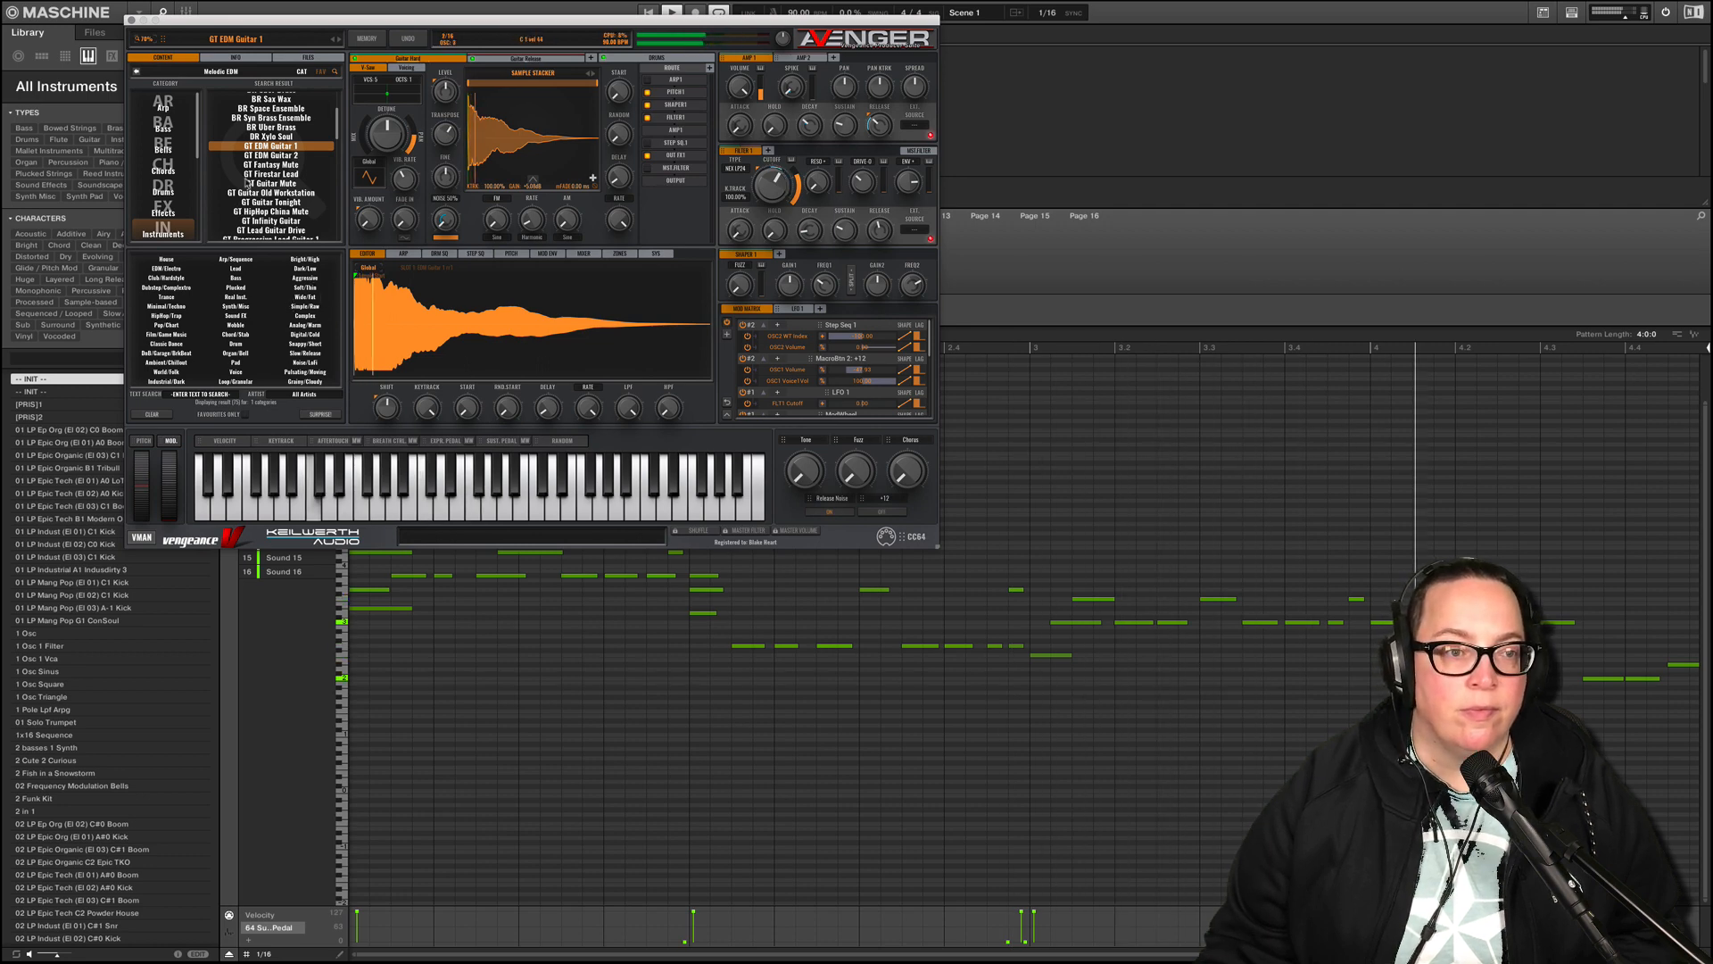
left_click(268, 137)
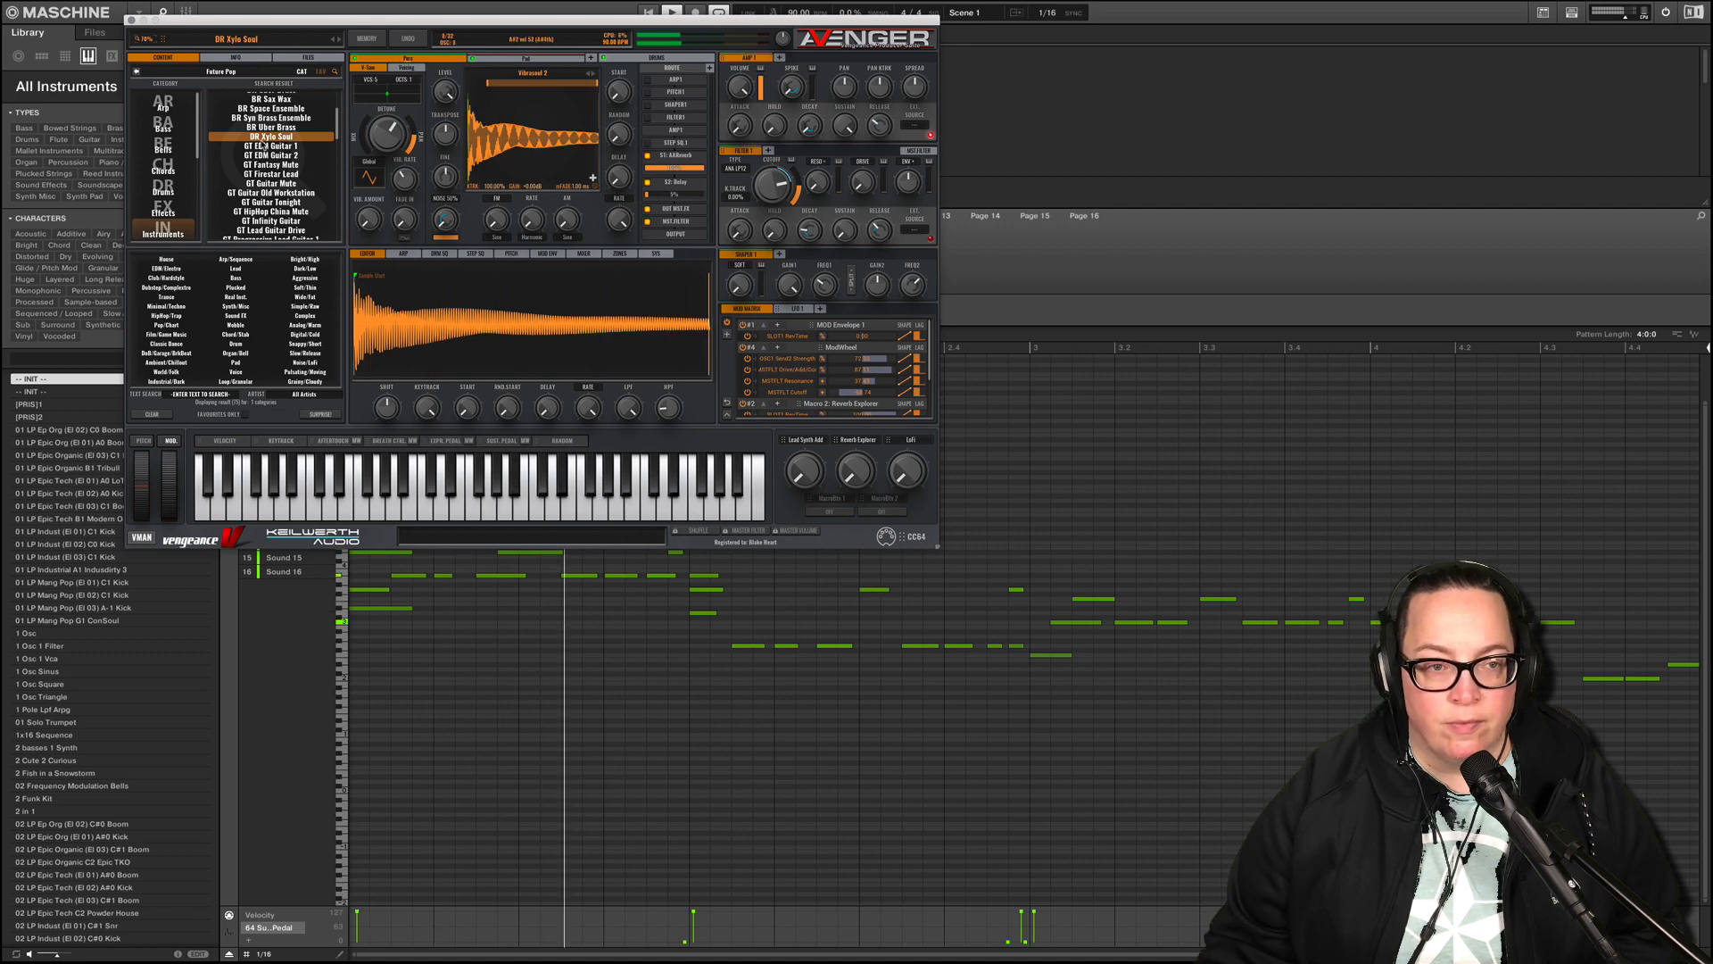
left_click(131, 19)
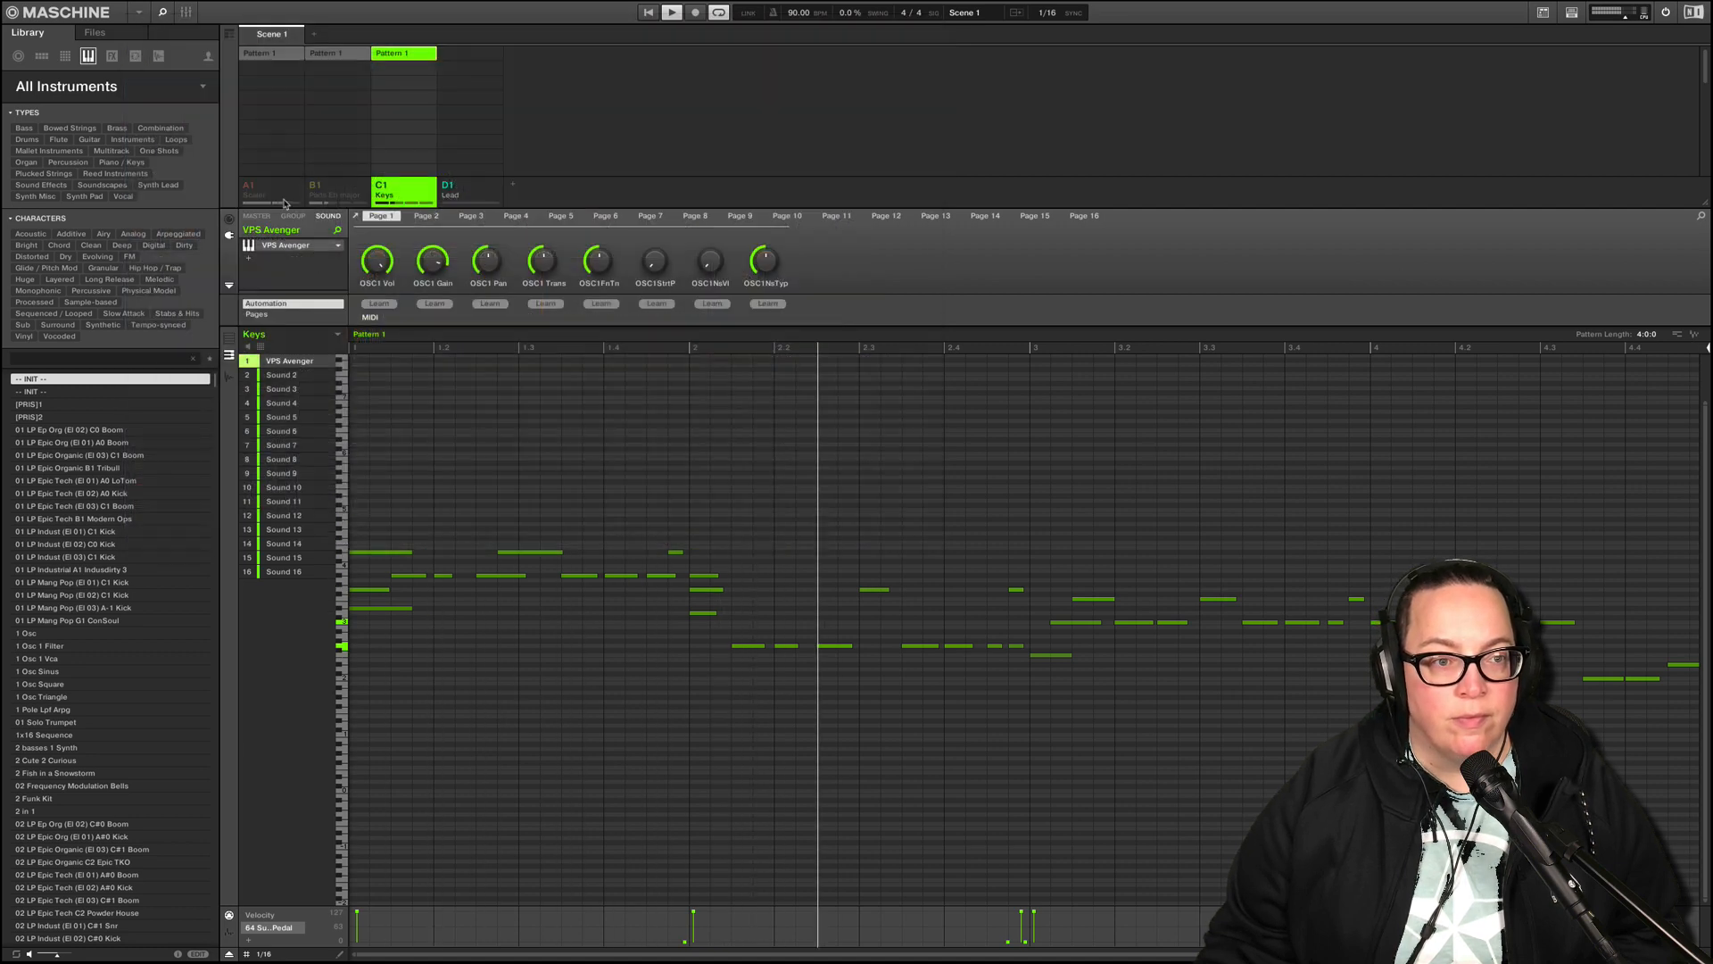
left_click(314, 187)
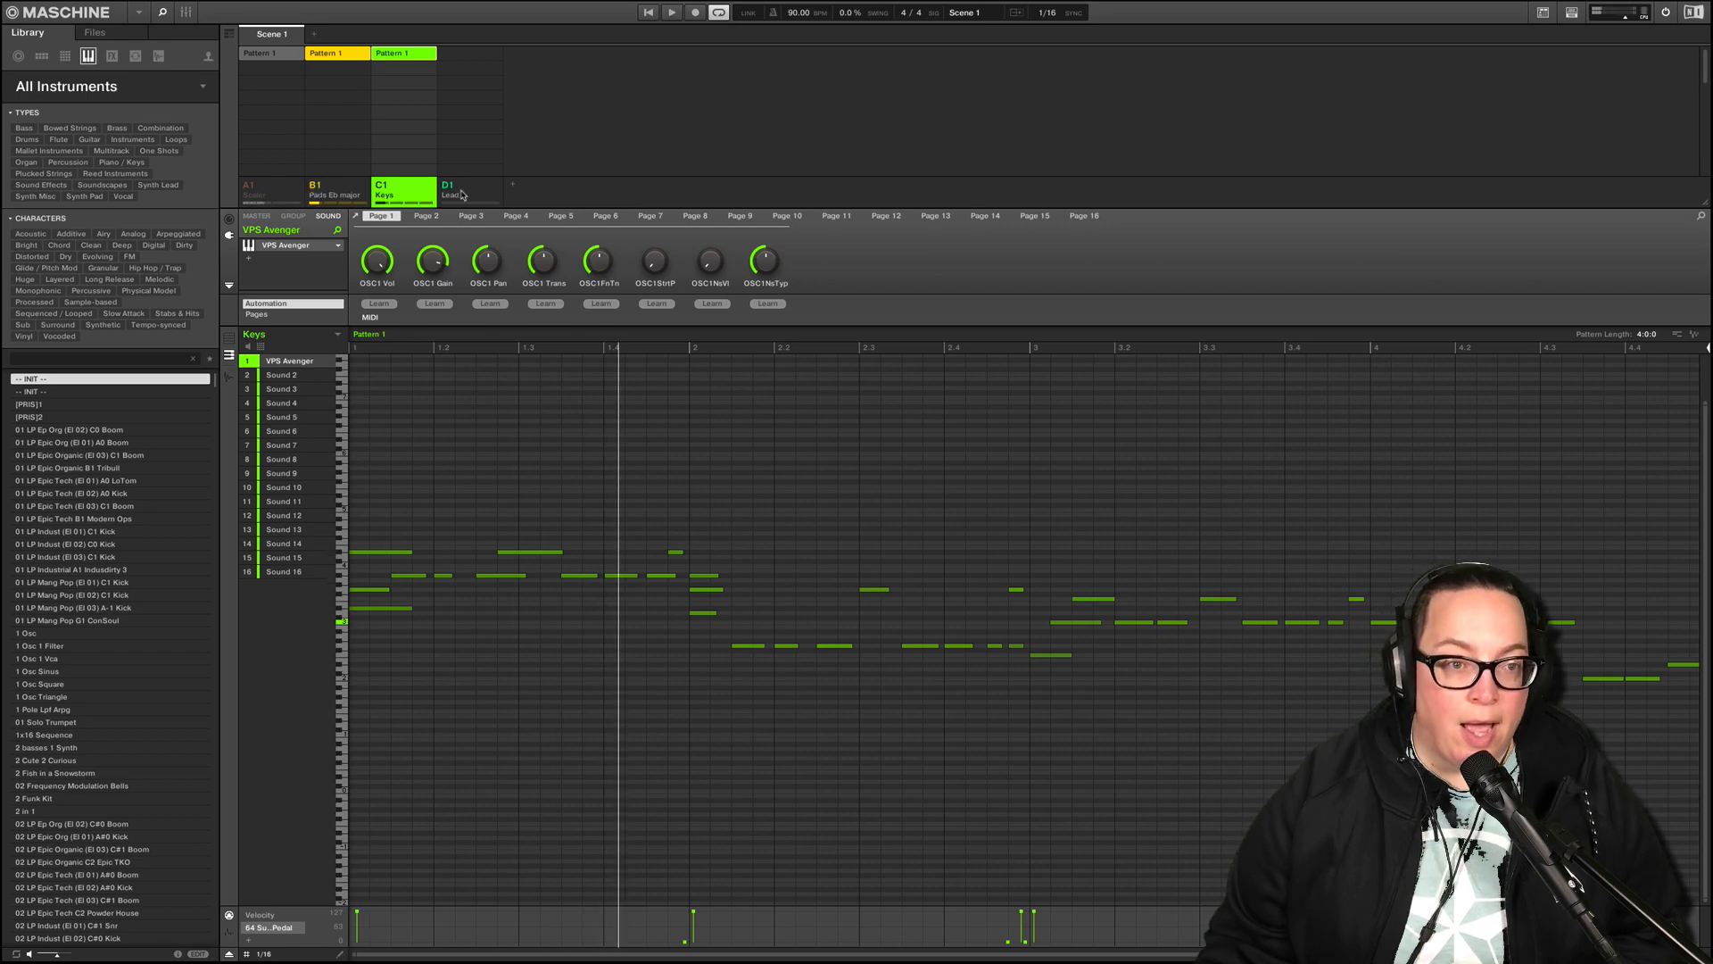
- Copy the Keys group with its pattern and paste it into a new group after Lead
right_click(402, 198)
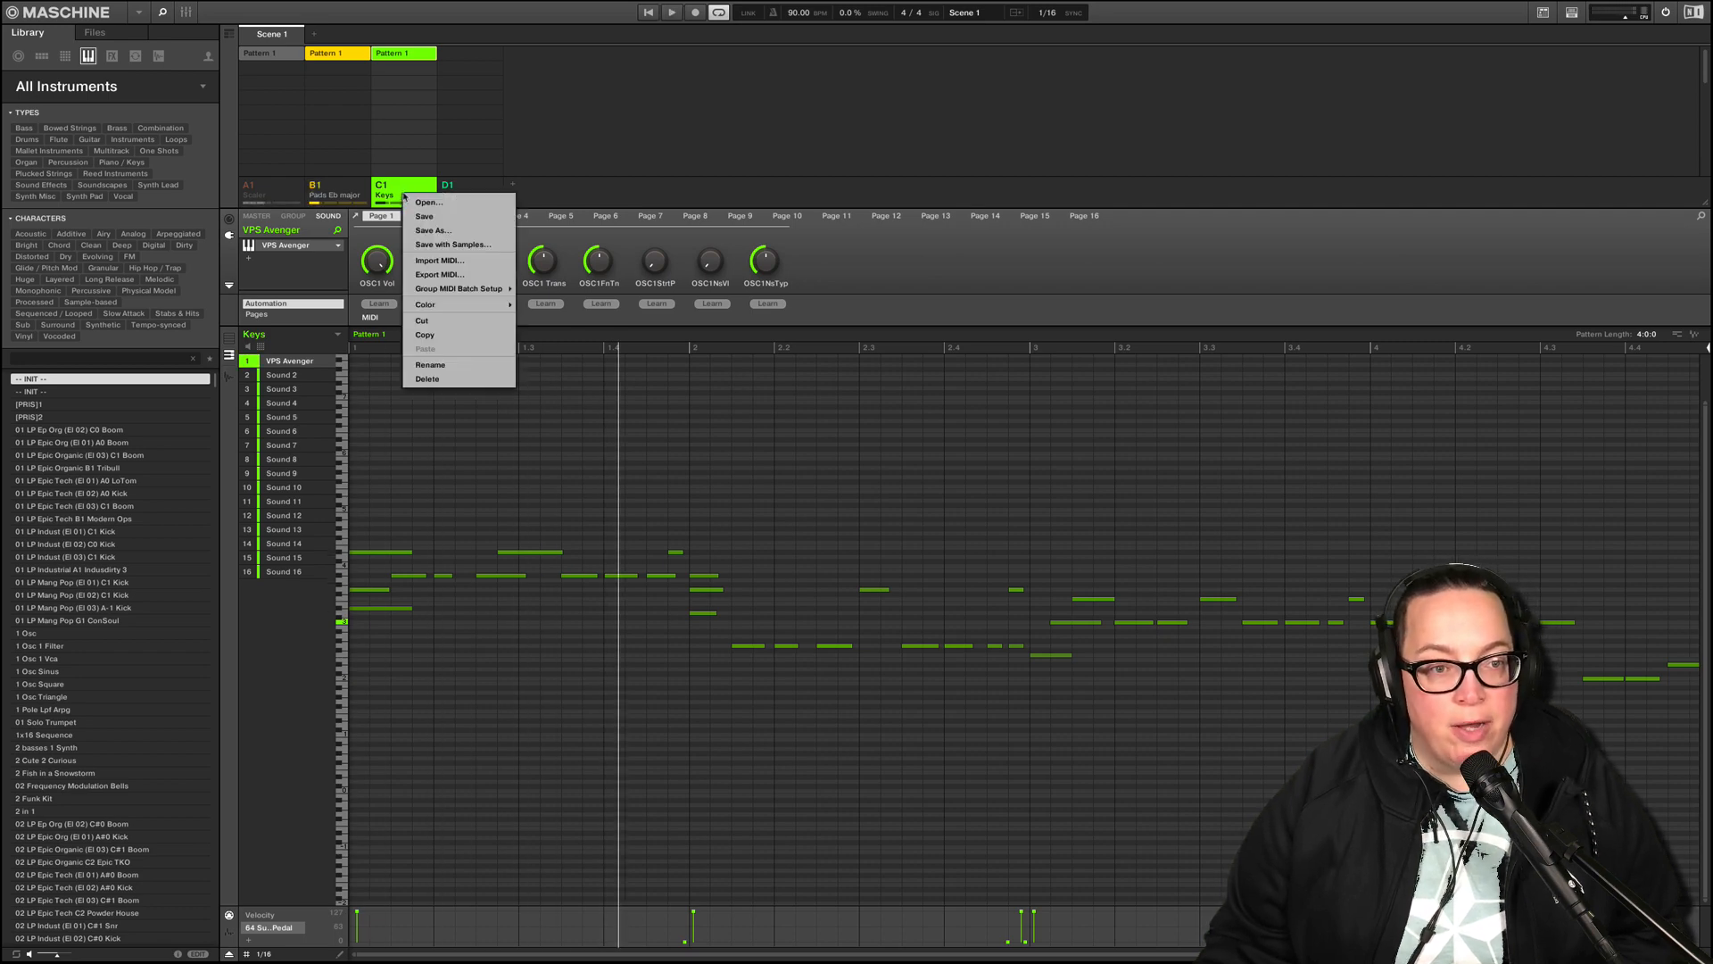
left_click(424, 334)
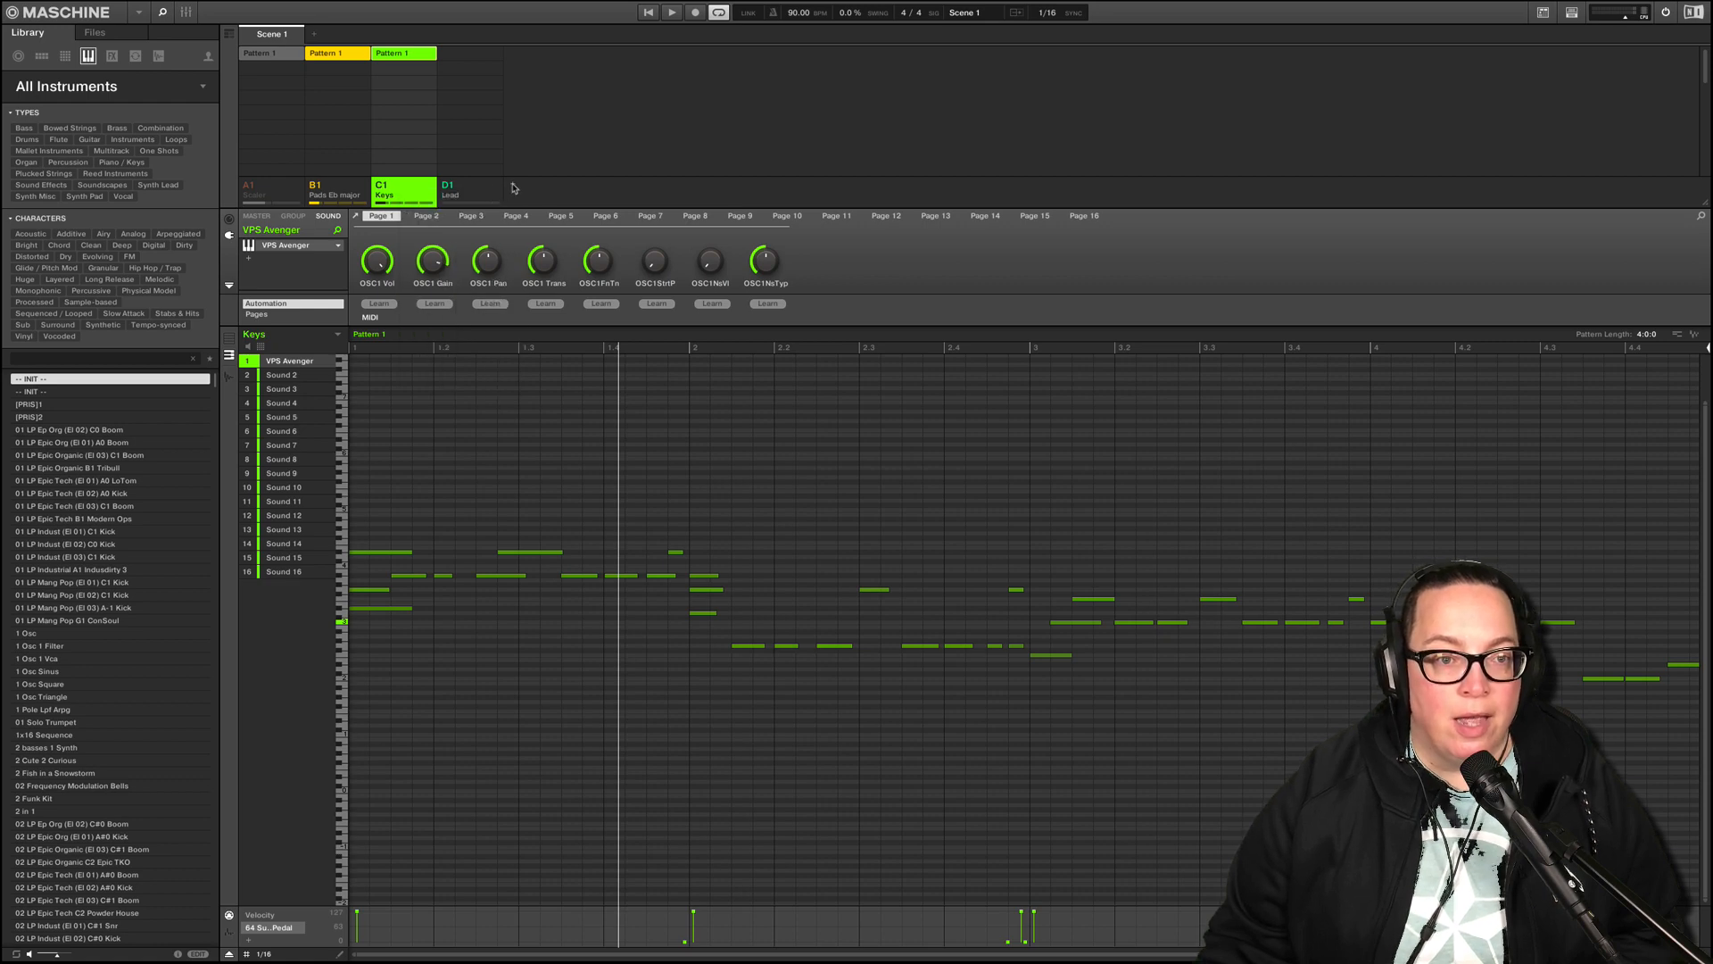
left_click(514, 188)
right_click(531, 197)
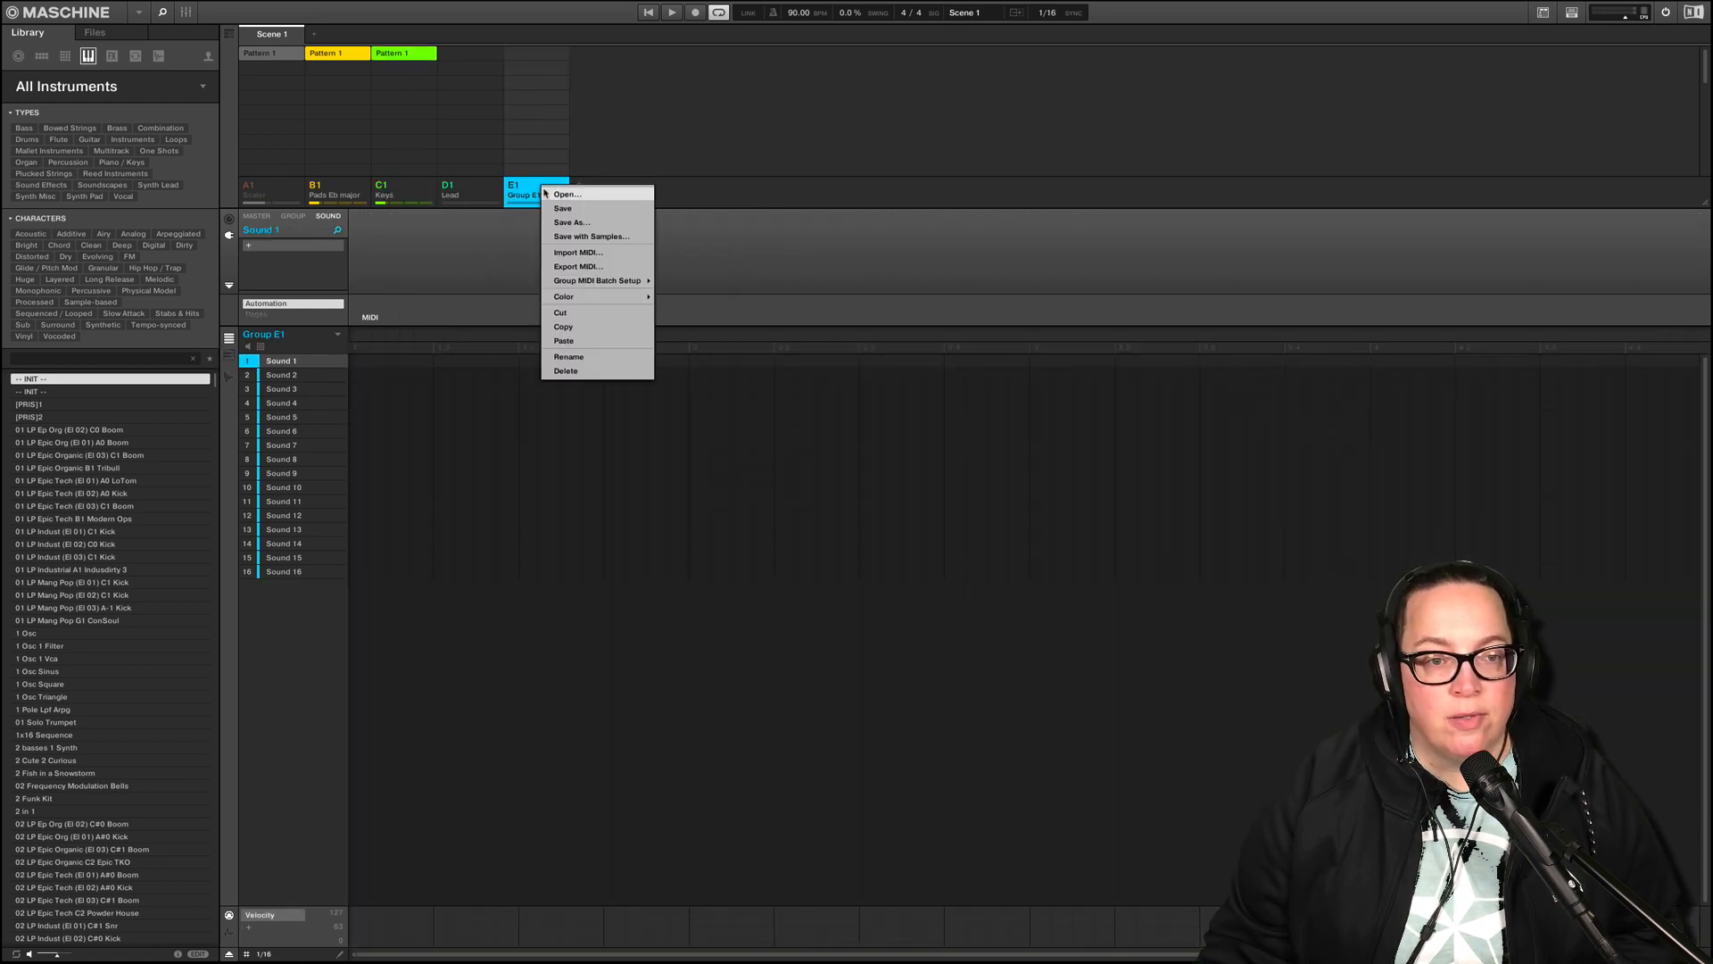
left_click(589, 349)
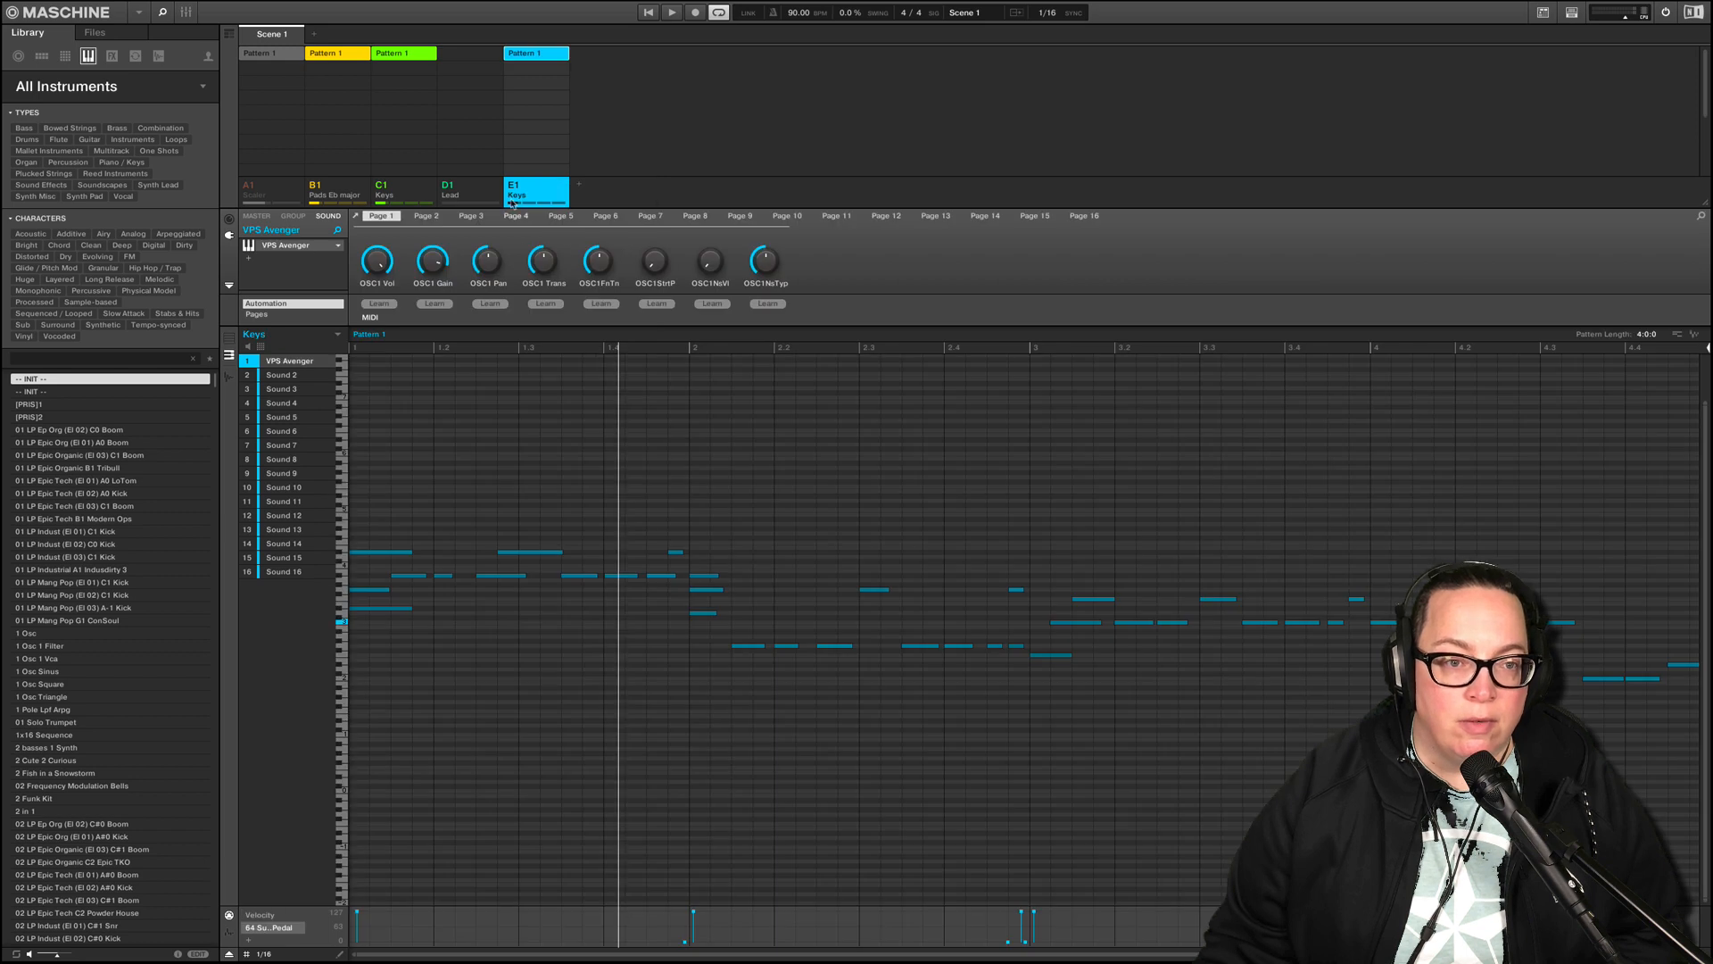
- Rename the original Keys group in slot C1 as Xylo Lead
left_click(393, 202)
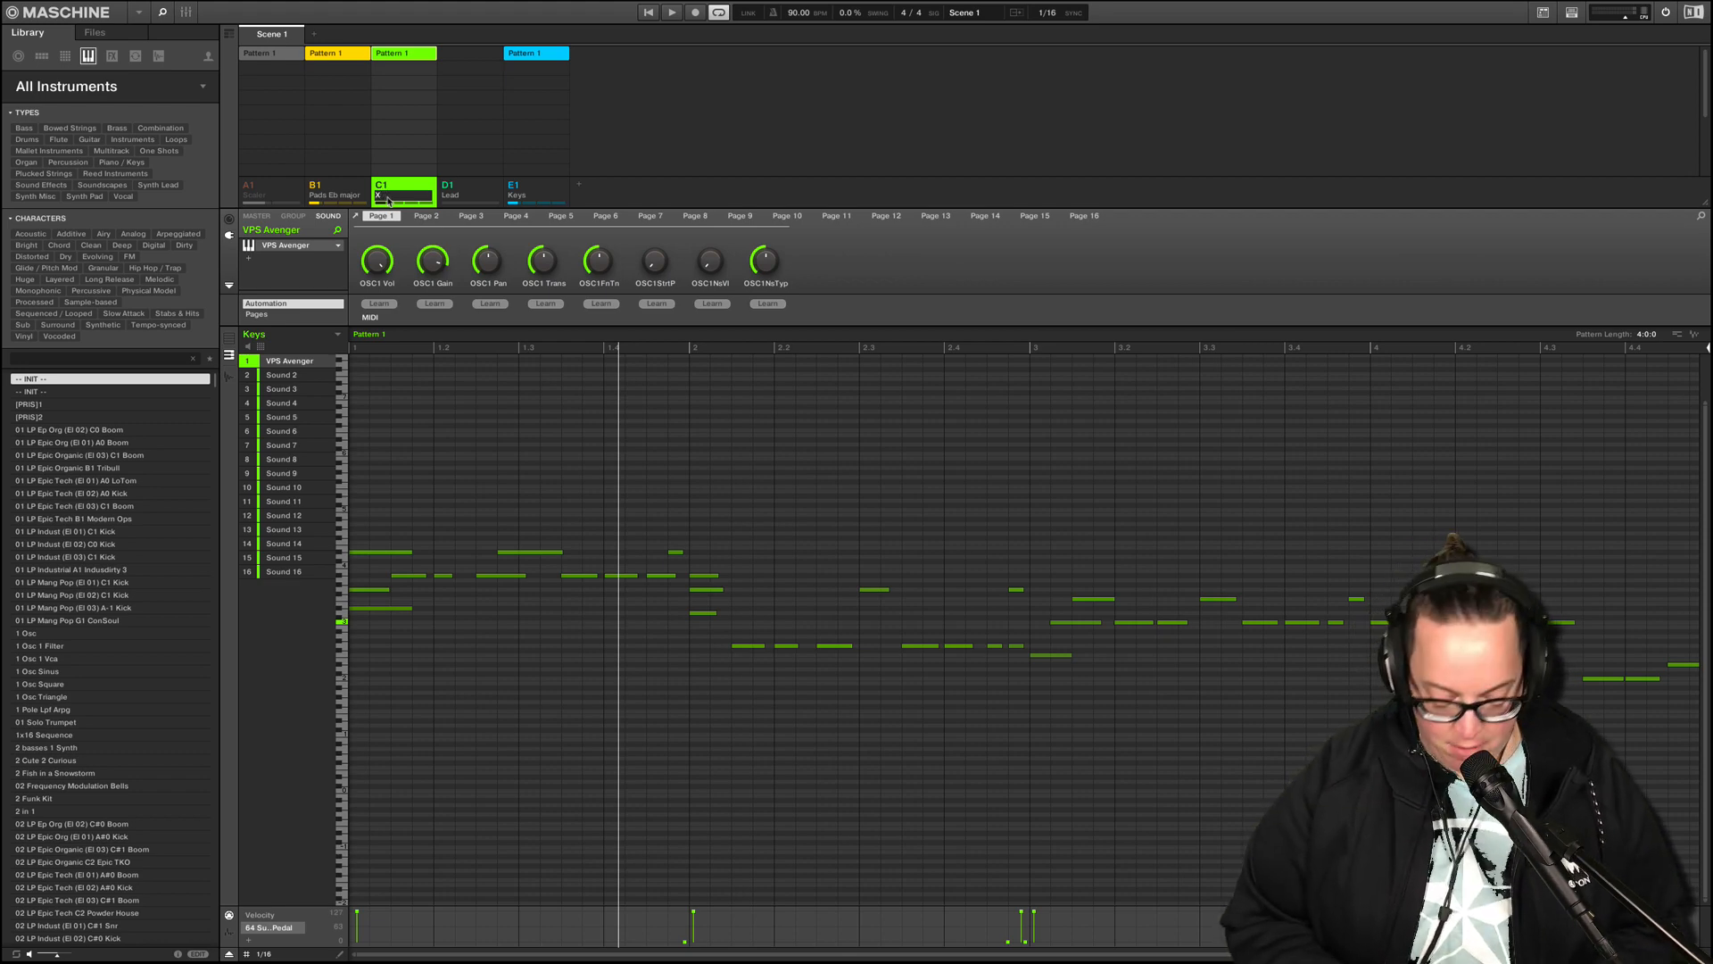
key("Return")
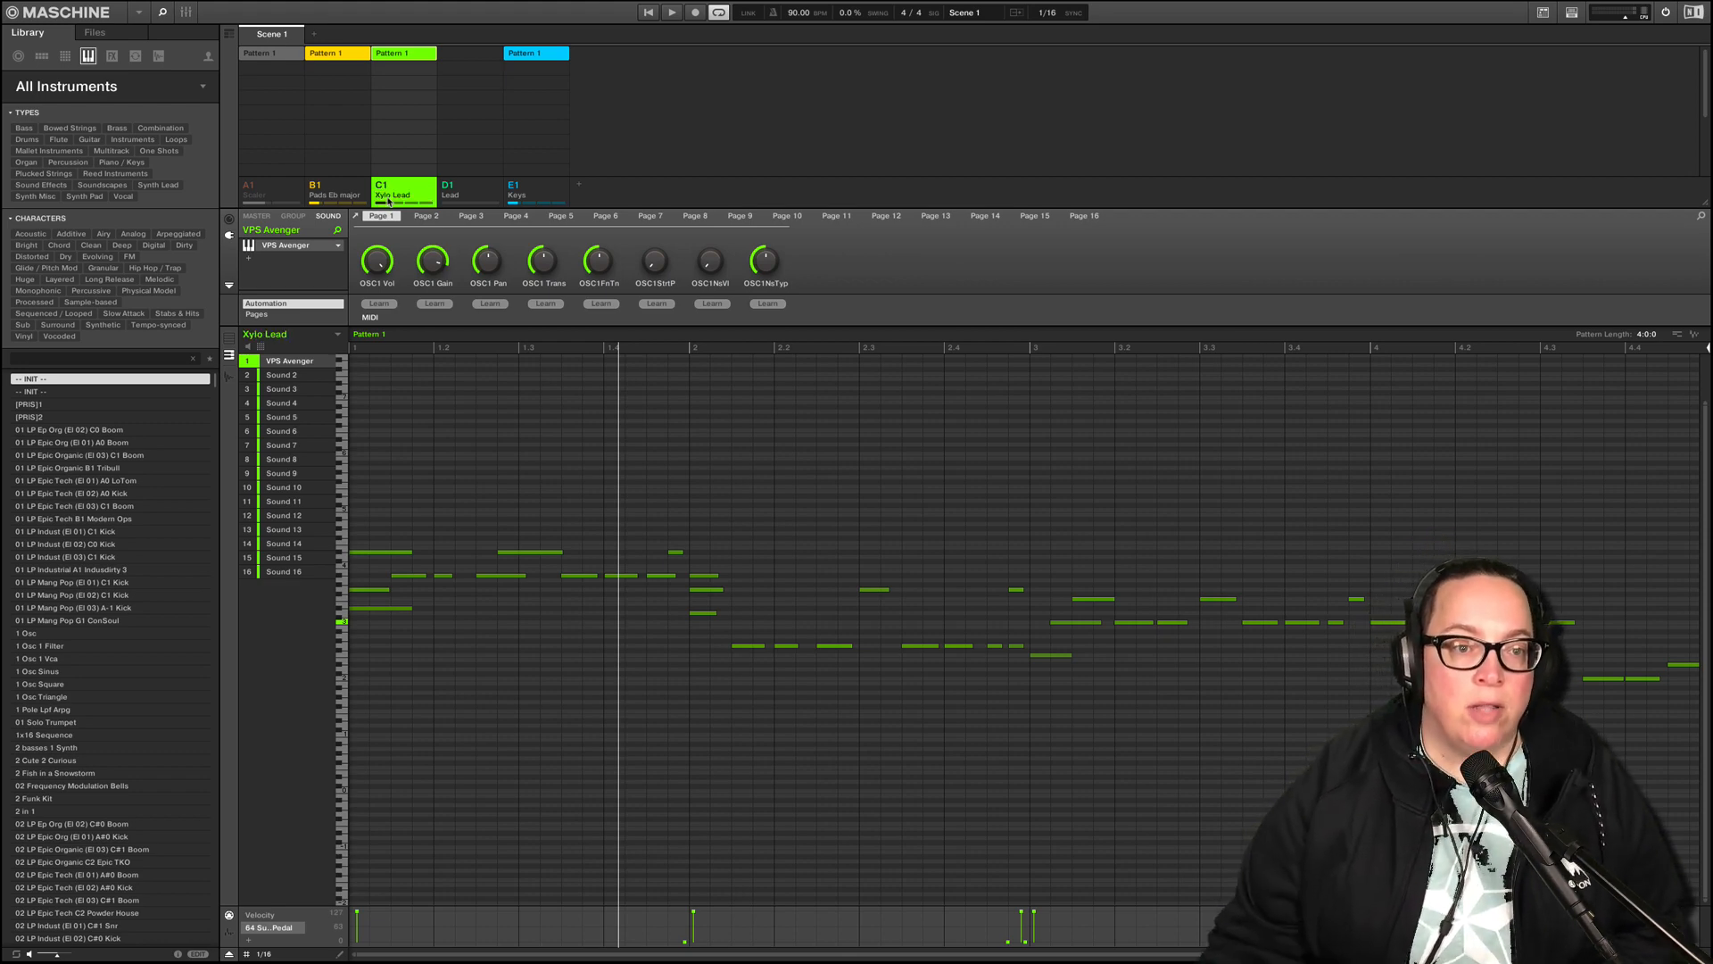
- Move the pasted Keys group ahead of Lead into slot D1, and shorten the C1 group's name to Xylo
left_click(526, 187)
left_click_drag(448, 200, 464, 205)
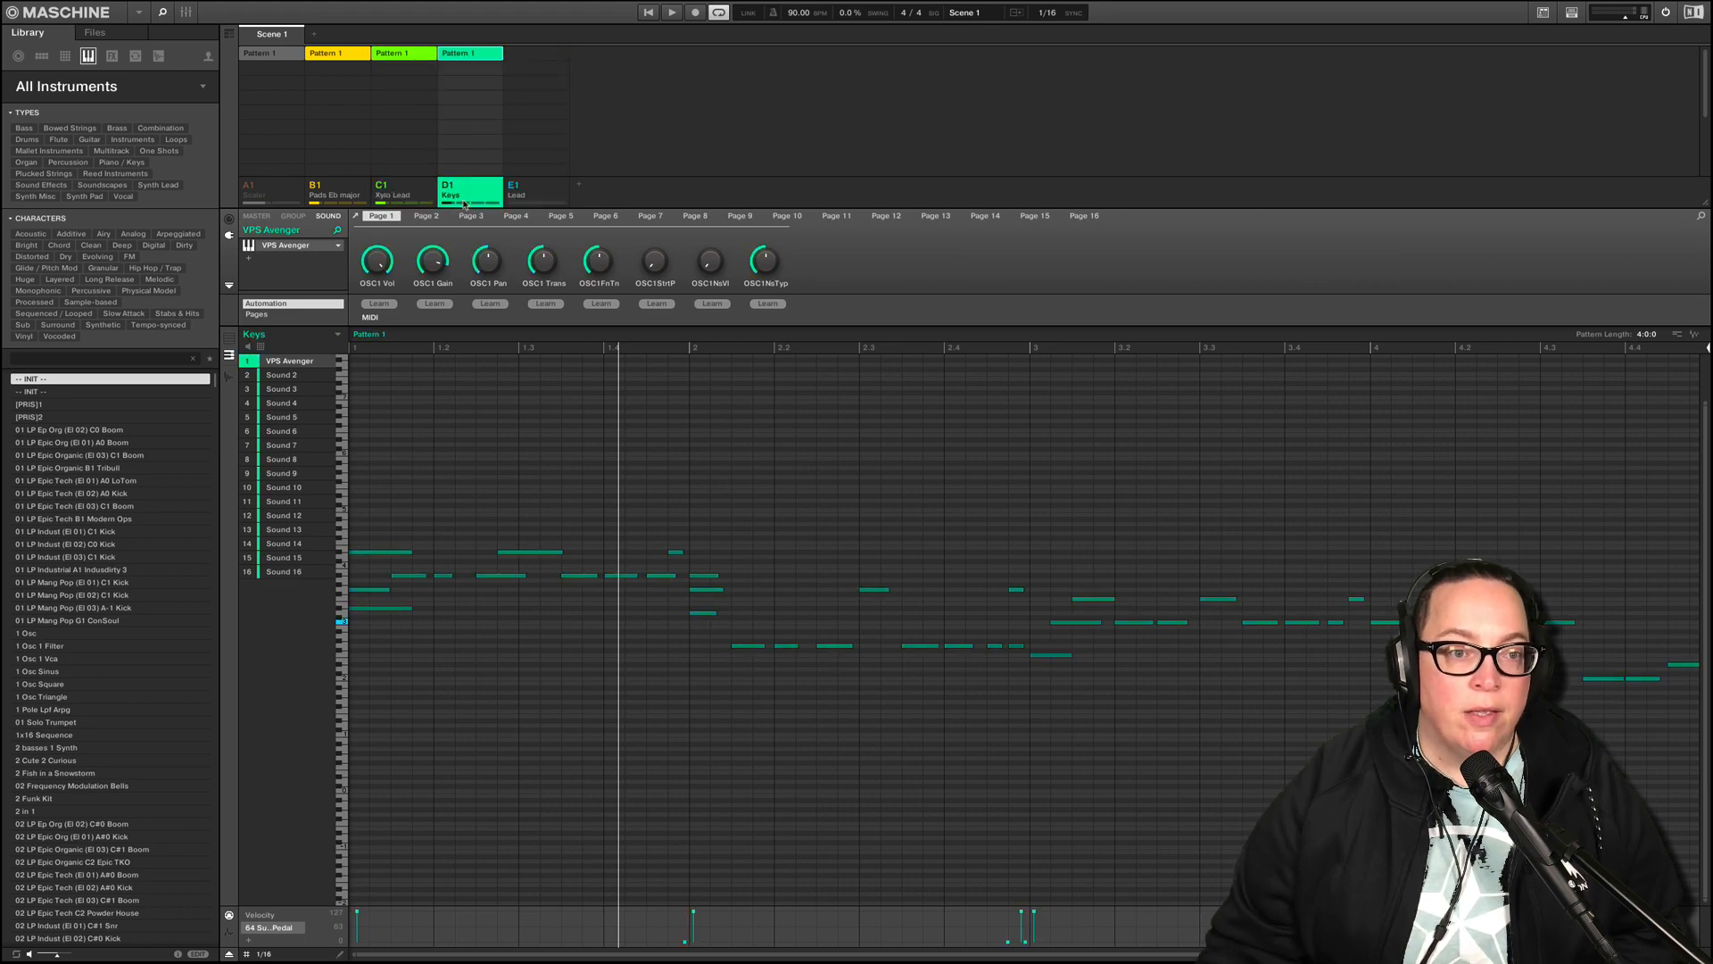
left_click(397, 199)
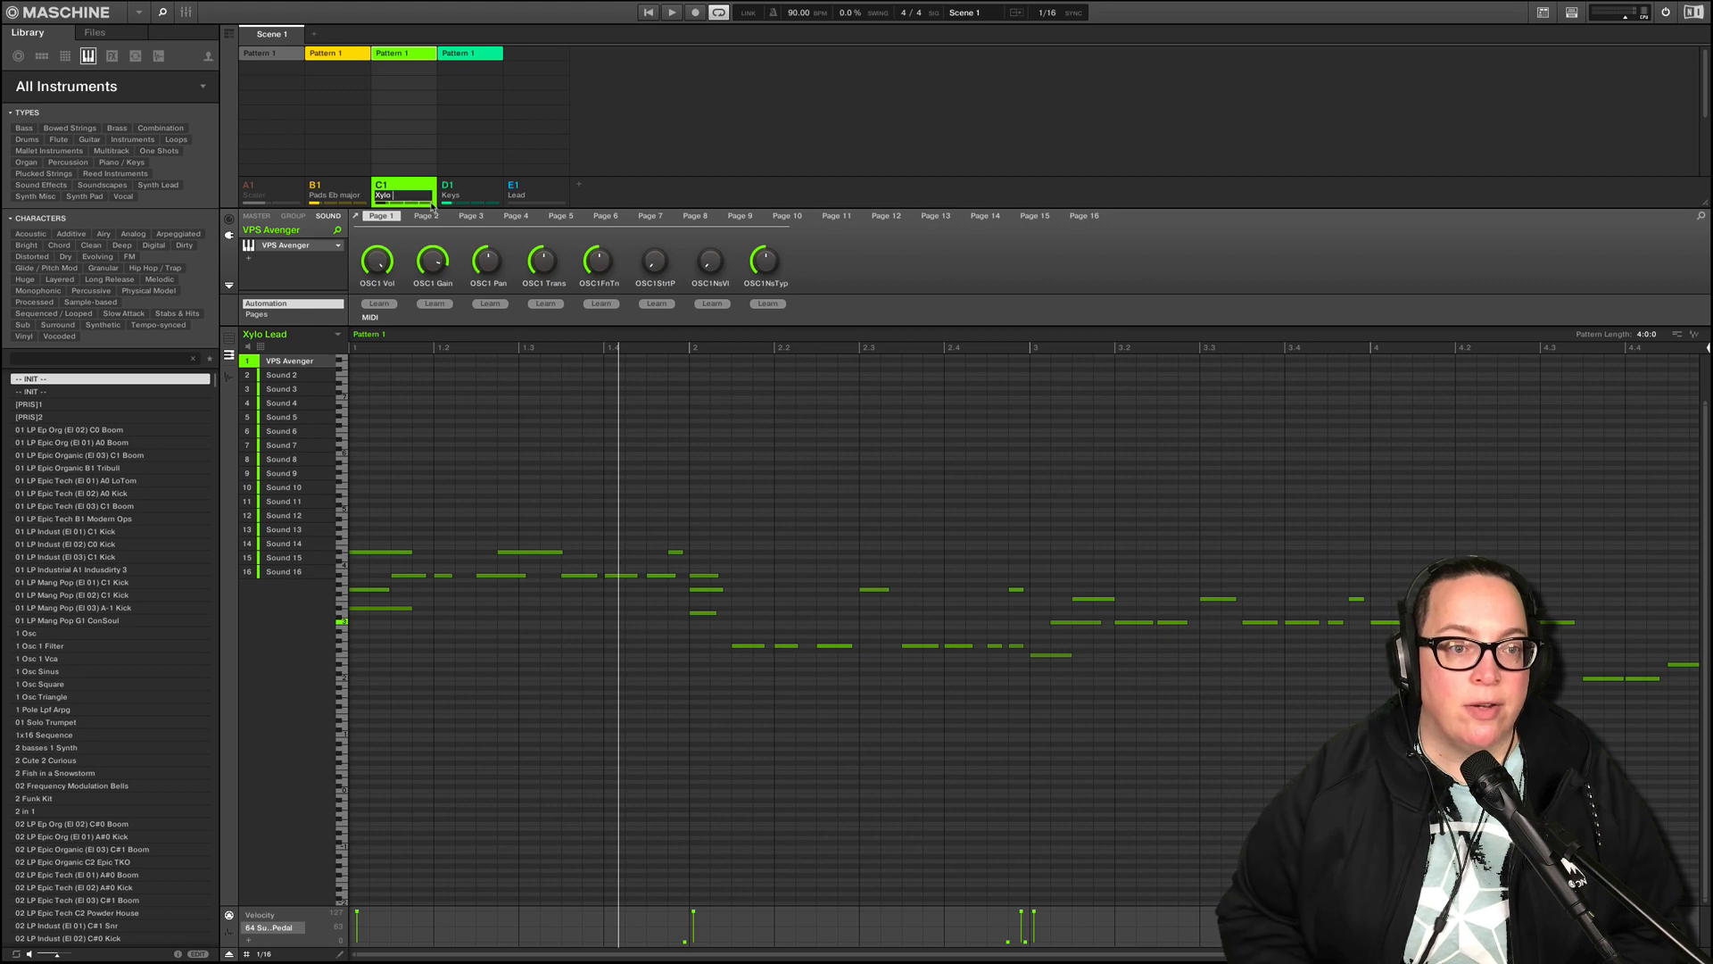
key("Return")
- Replace VPS Avenger in the Keys group D1 with Keyscape (VST) and load the LA Custom C7 - Cinematic patch
left_click(466, 192)
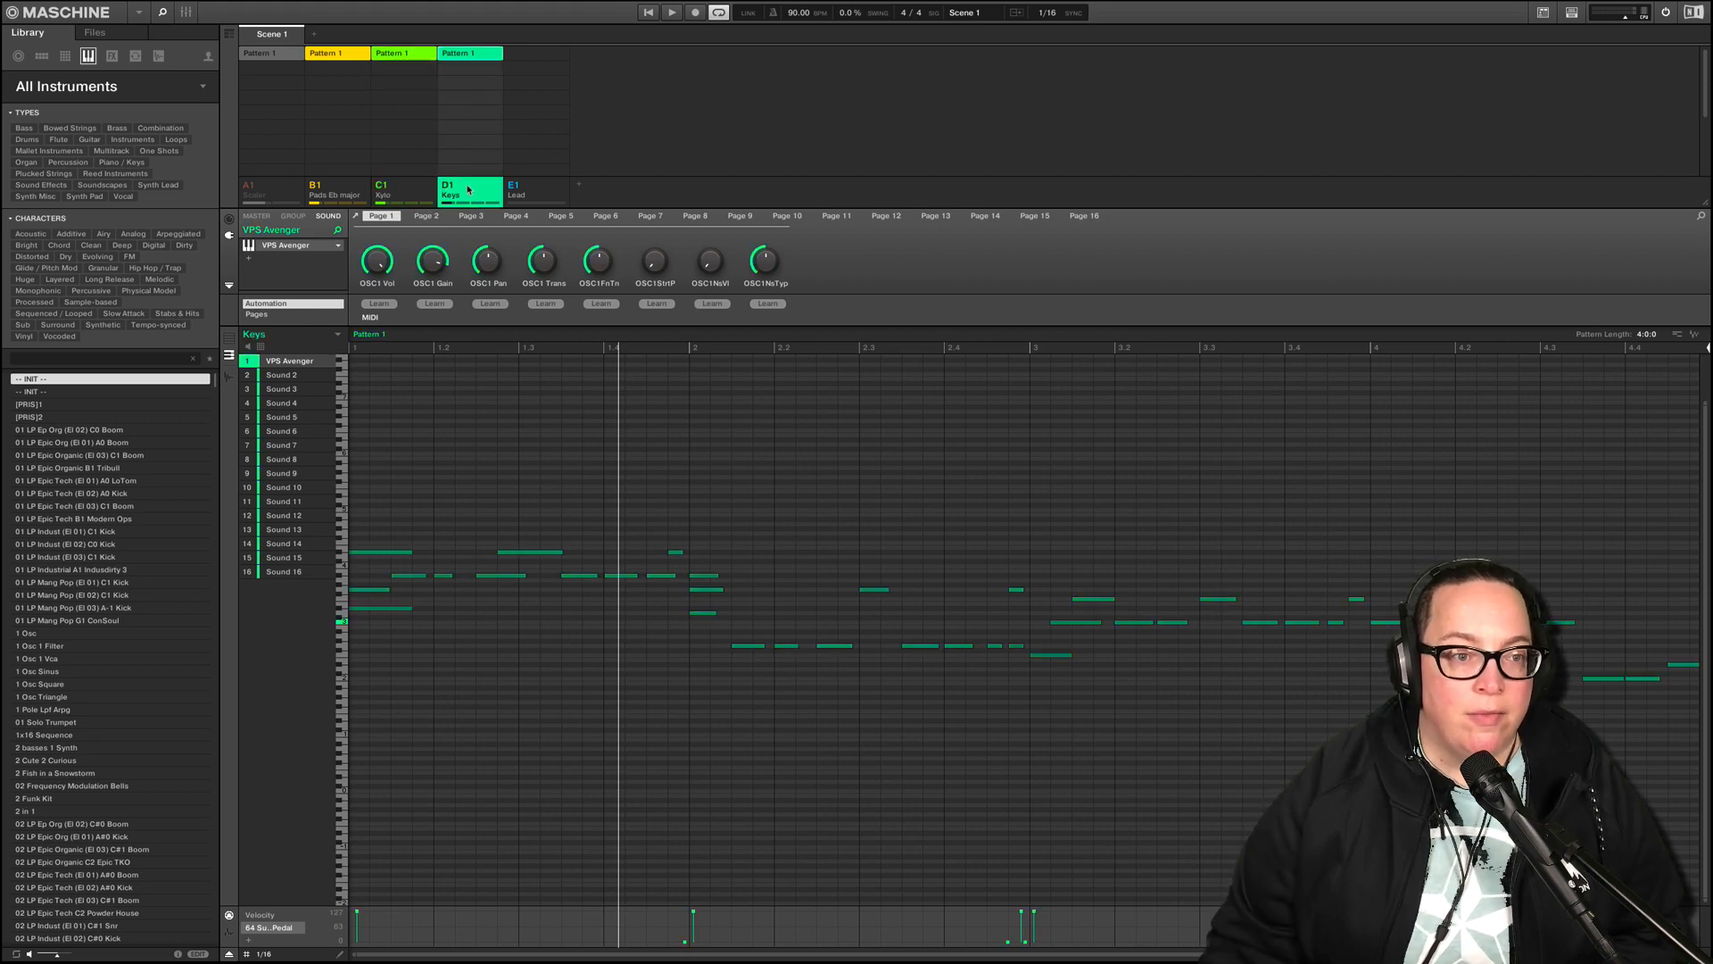
key("Delete")
left_click(302, 249)
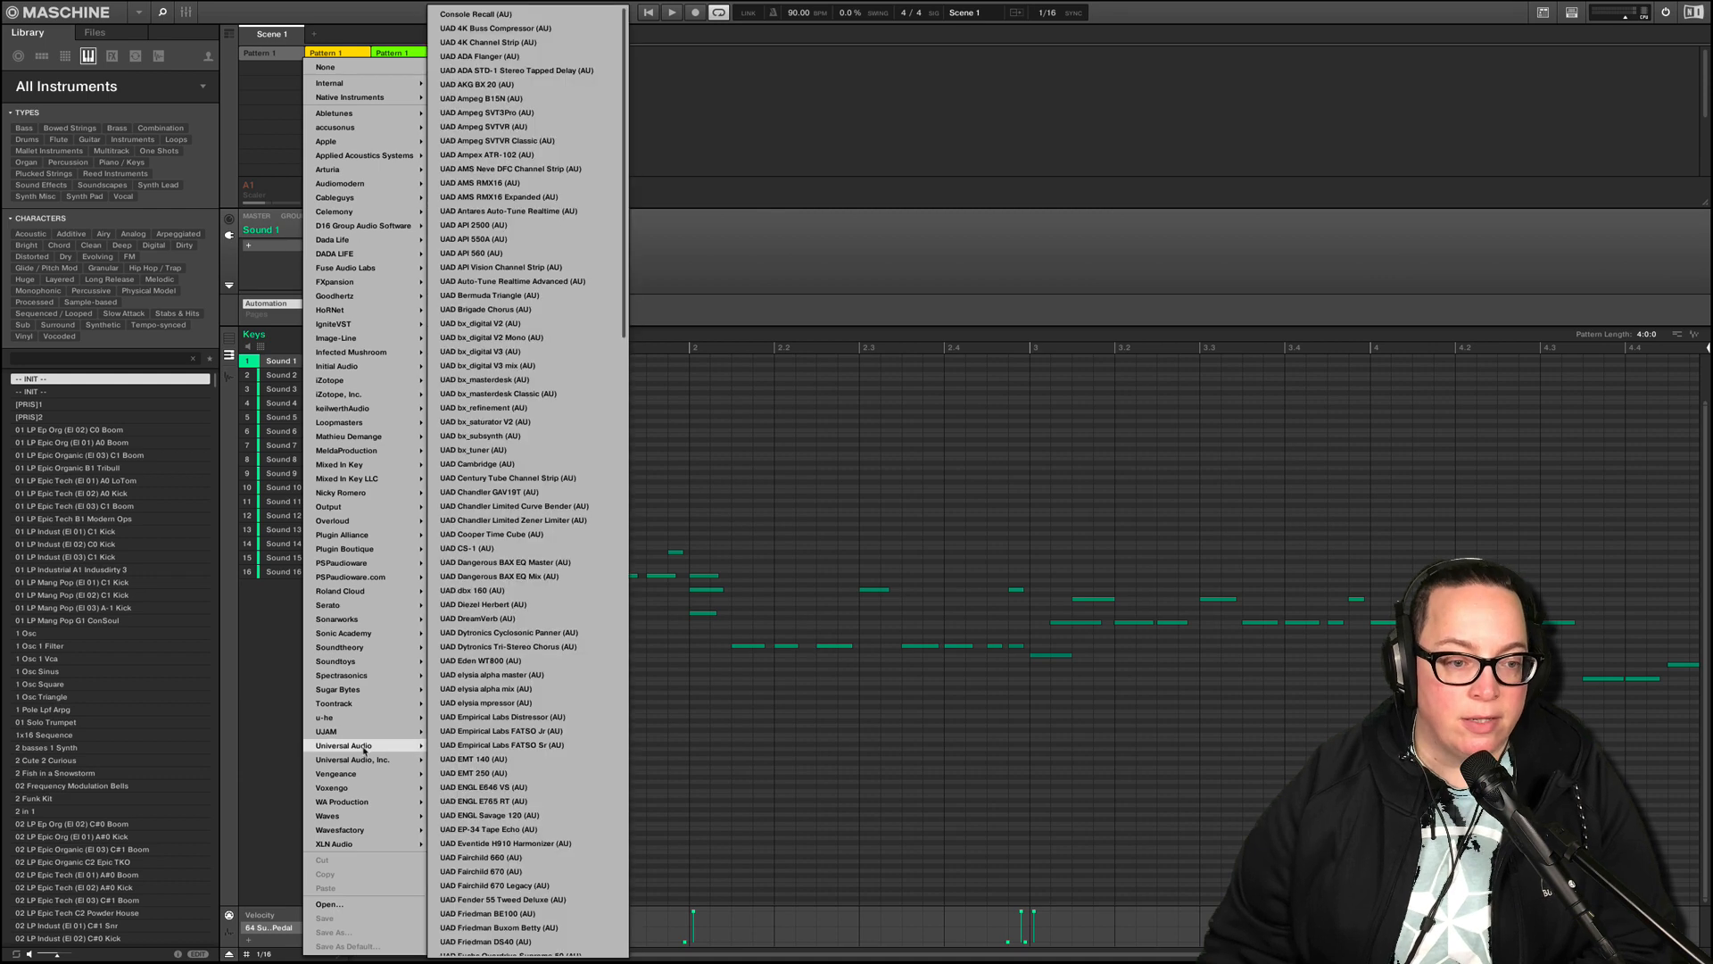
mouse_move(382, 680)
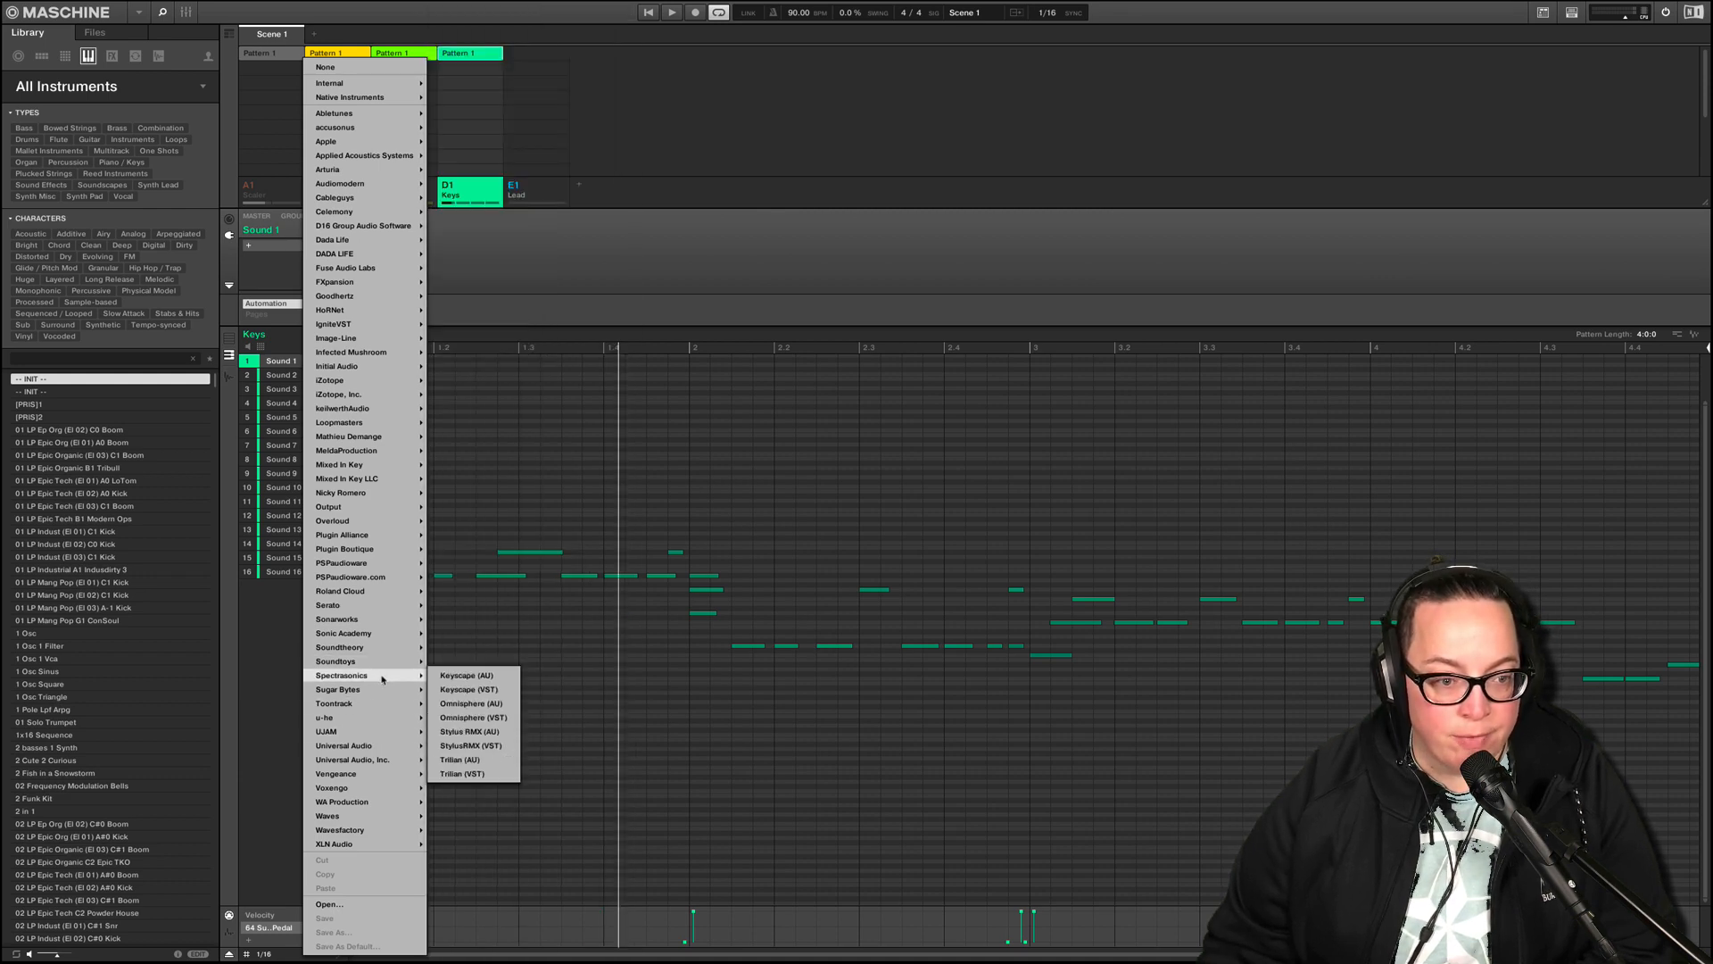
left_click(463, 692)
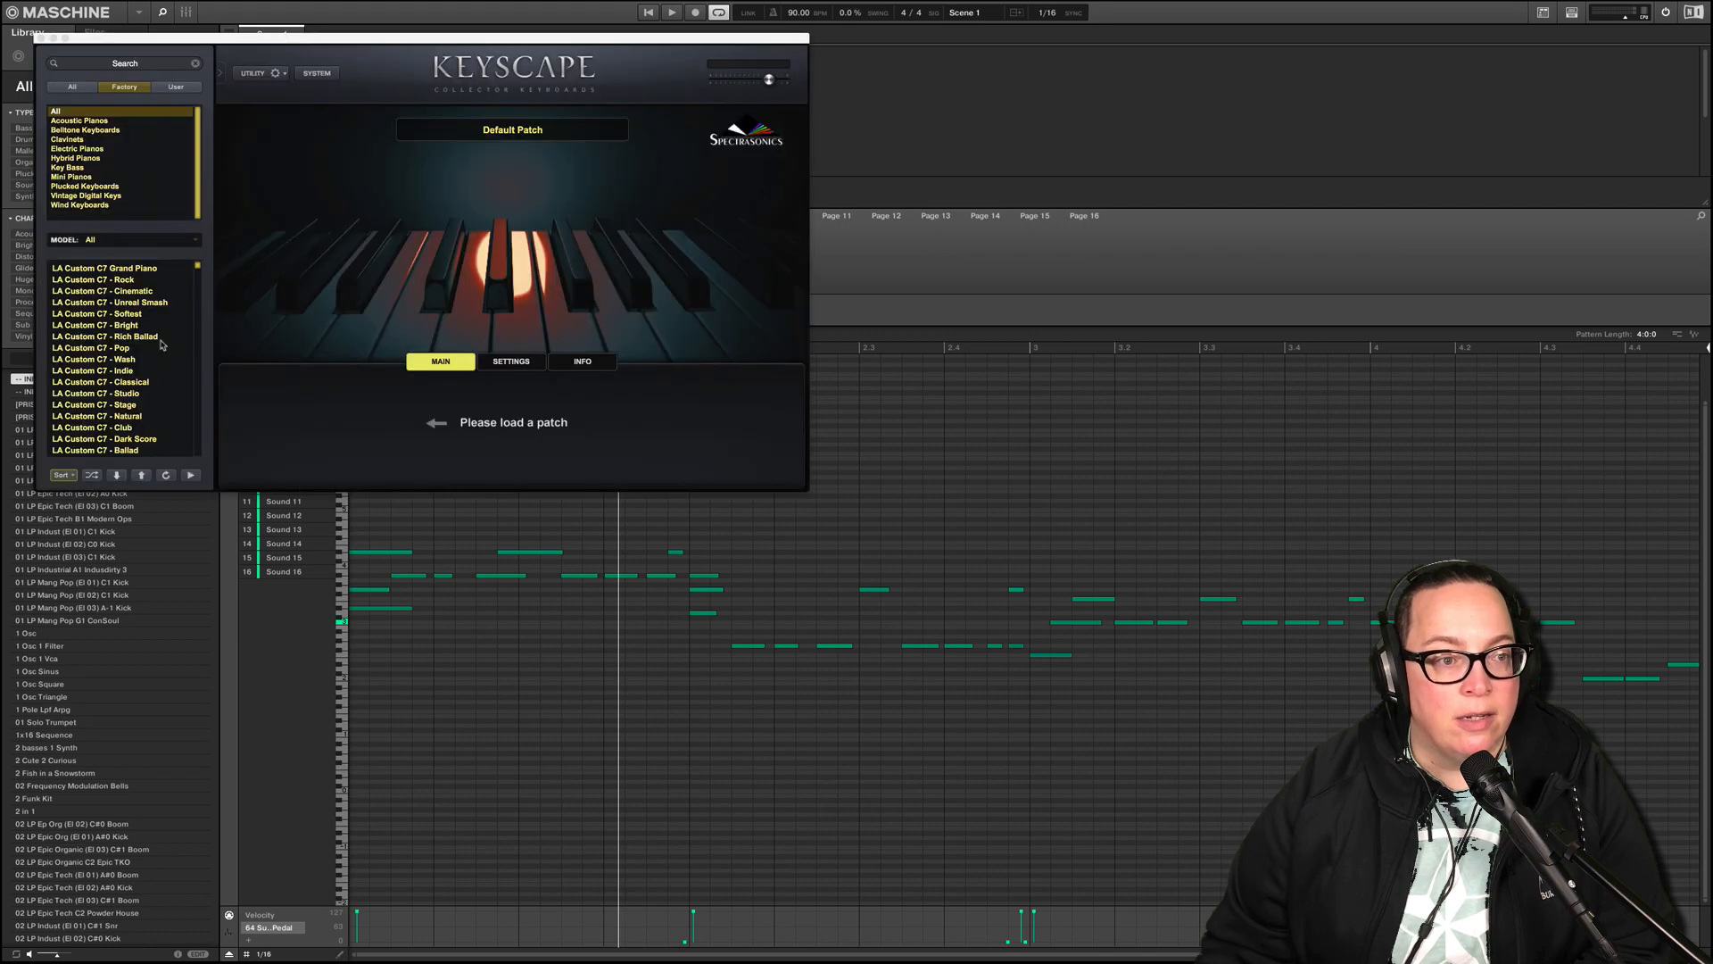
left_click(134, 291)
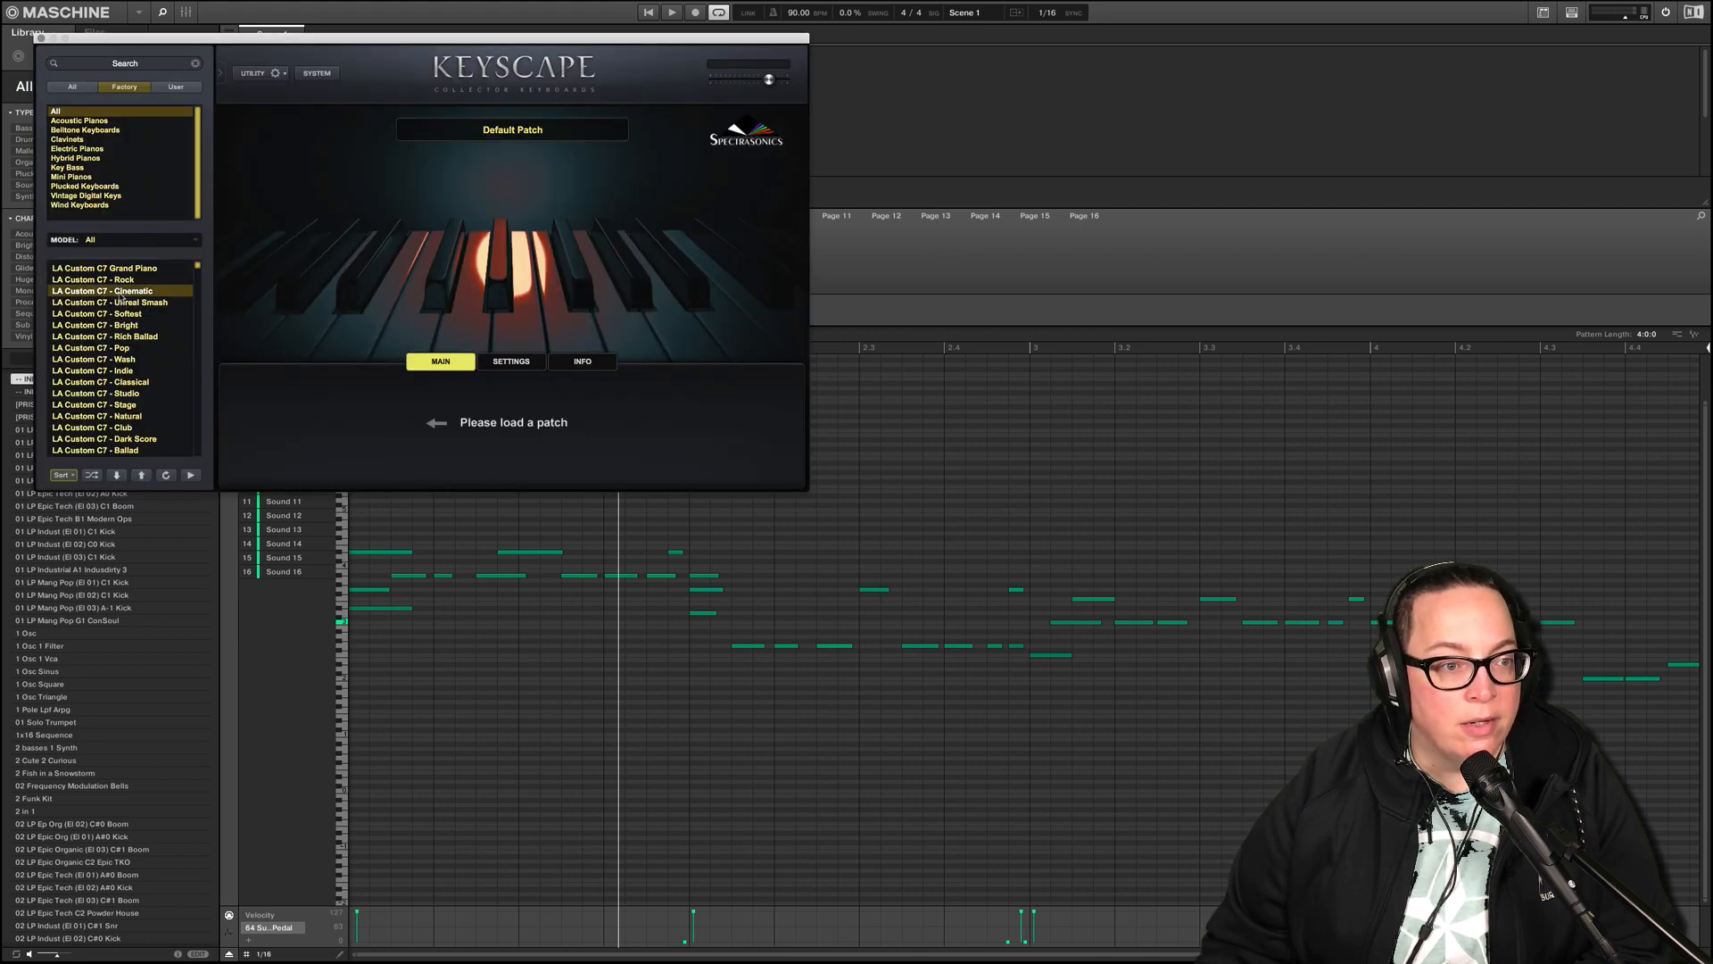
left_click_drag(36, 42, 36, 41)
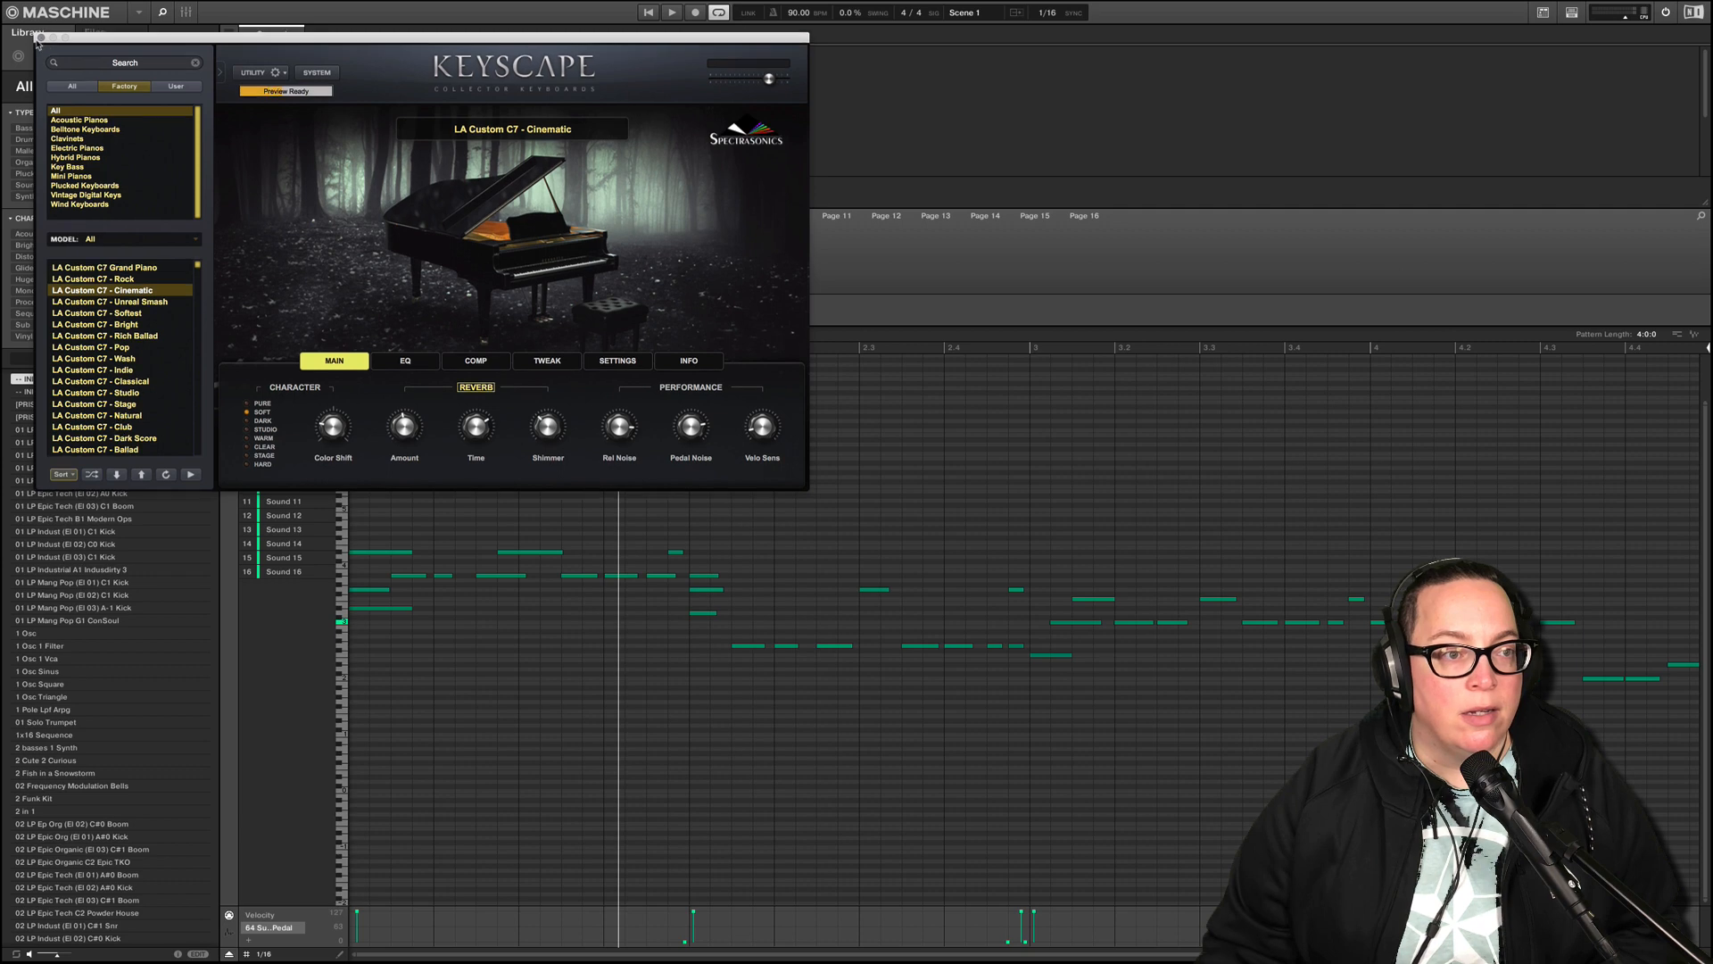
left_click(39, 37)
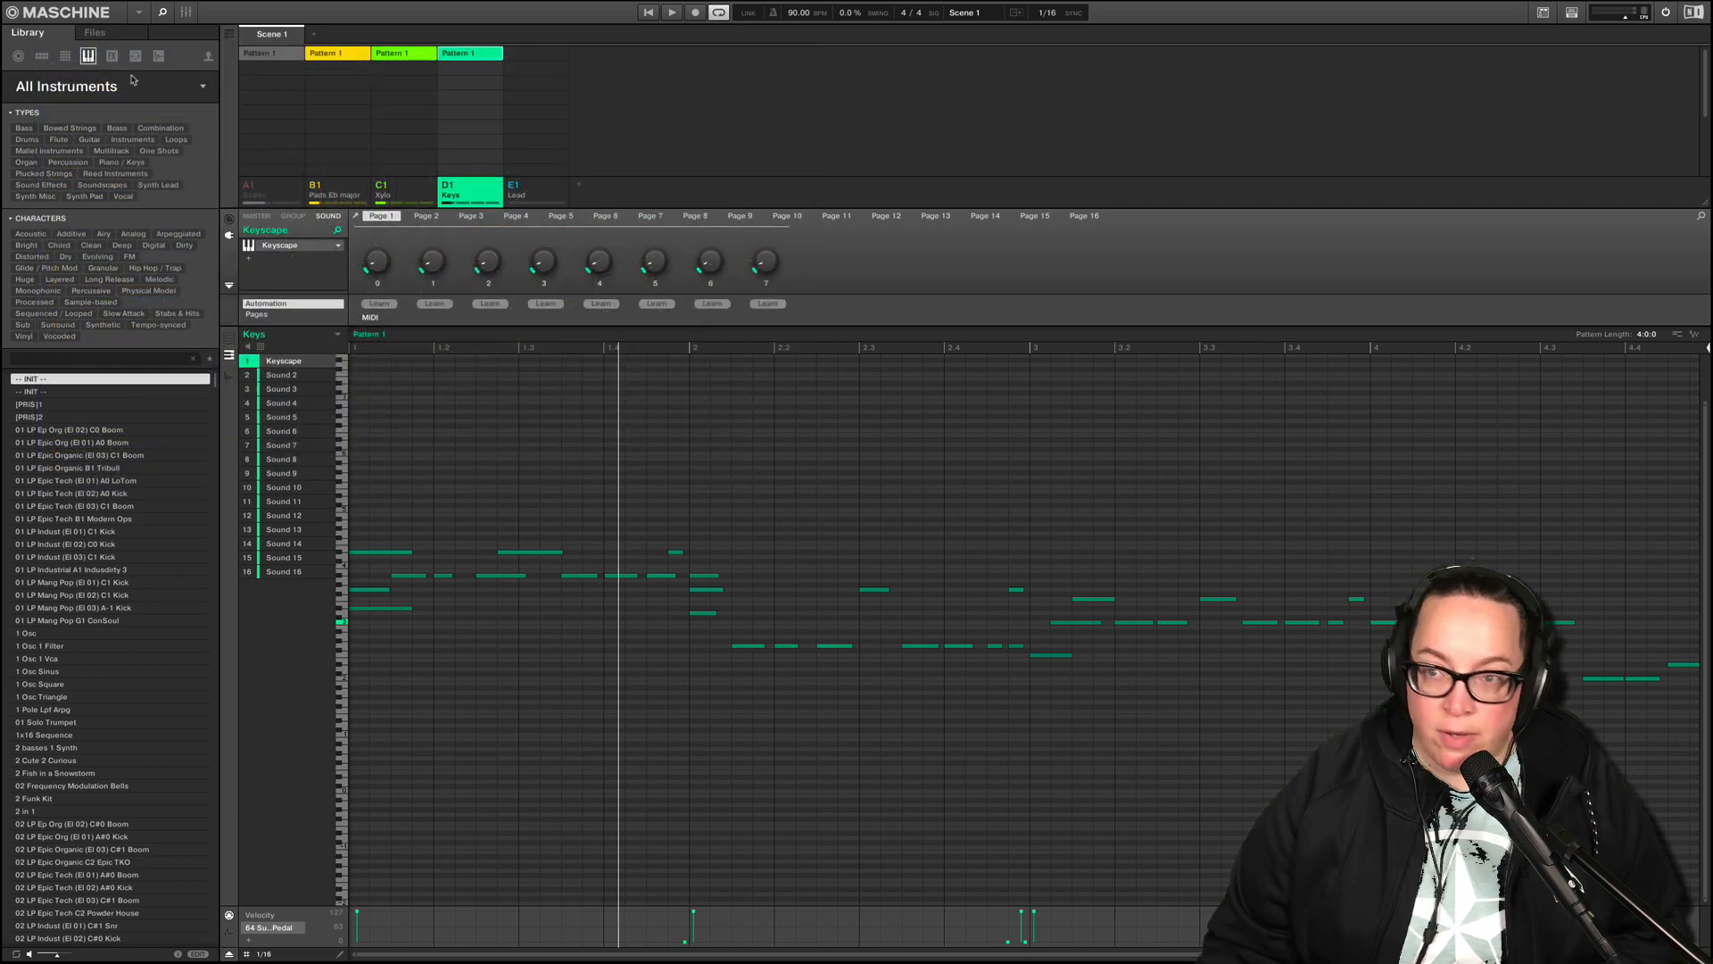
- Play the scene from the start and compare the mix with the Xylo group muted and unmuted
left_click(651, 13)
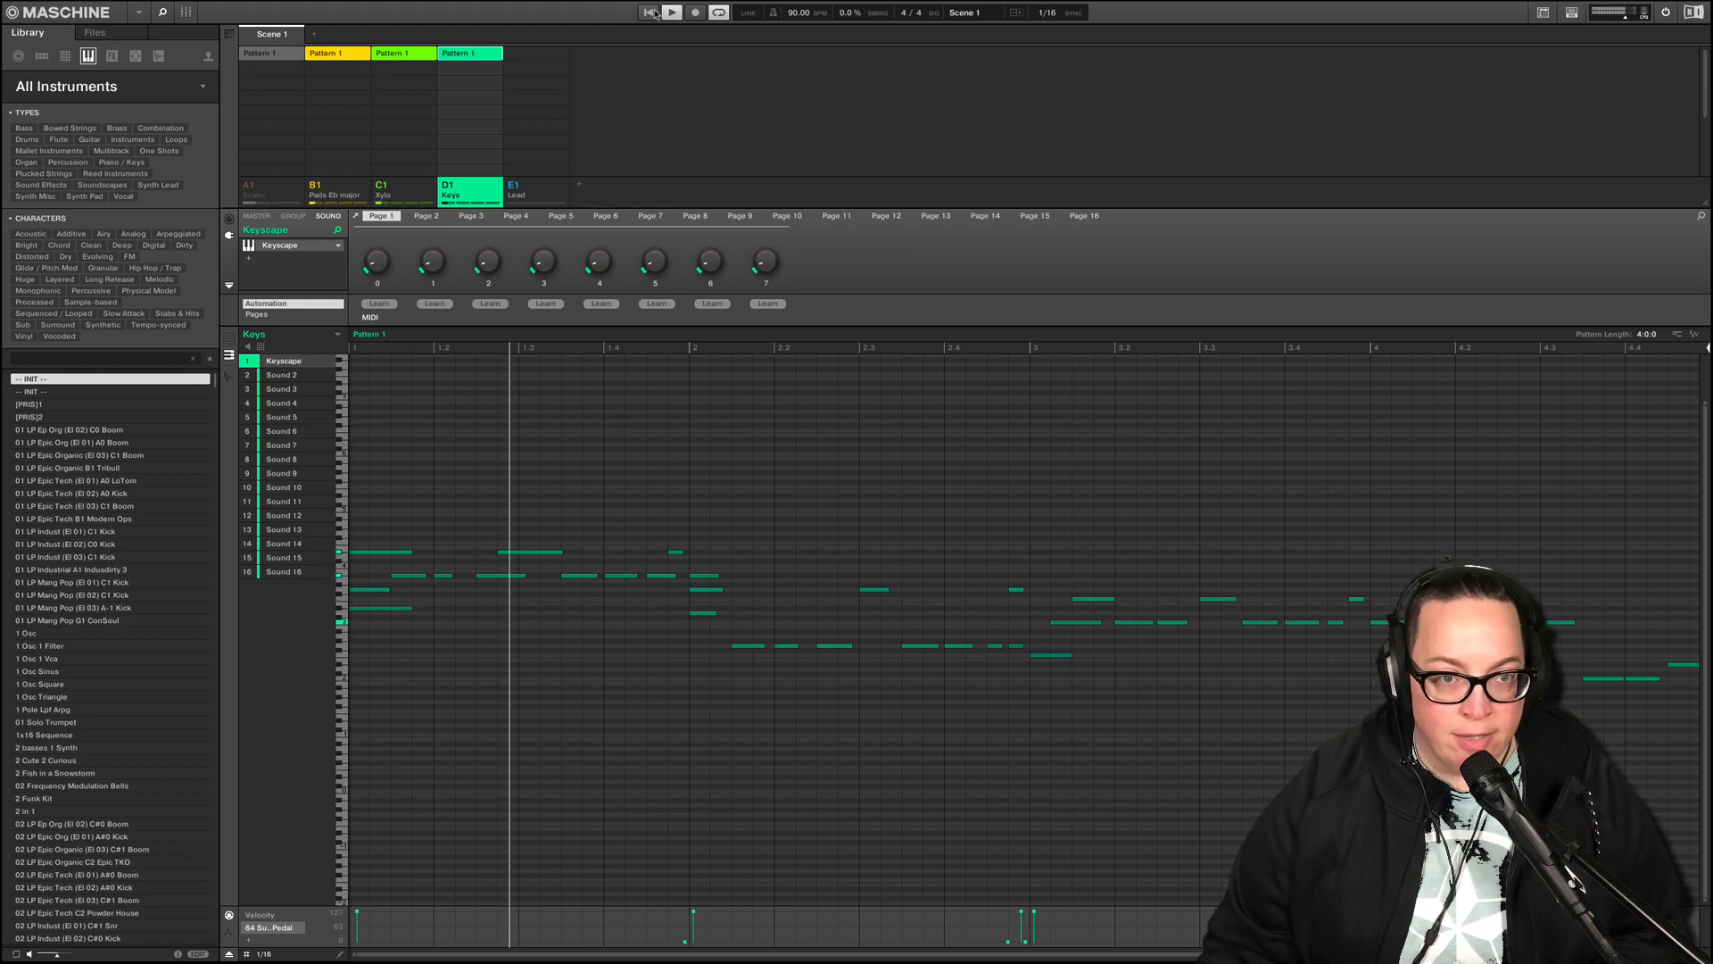
right_click(389, 193)
left_click(392, 195)
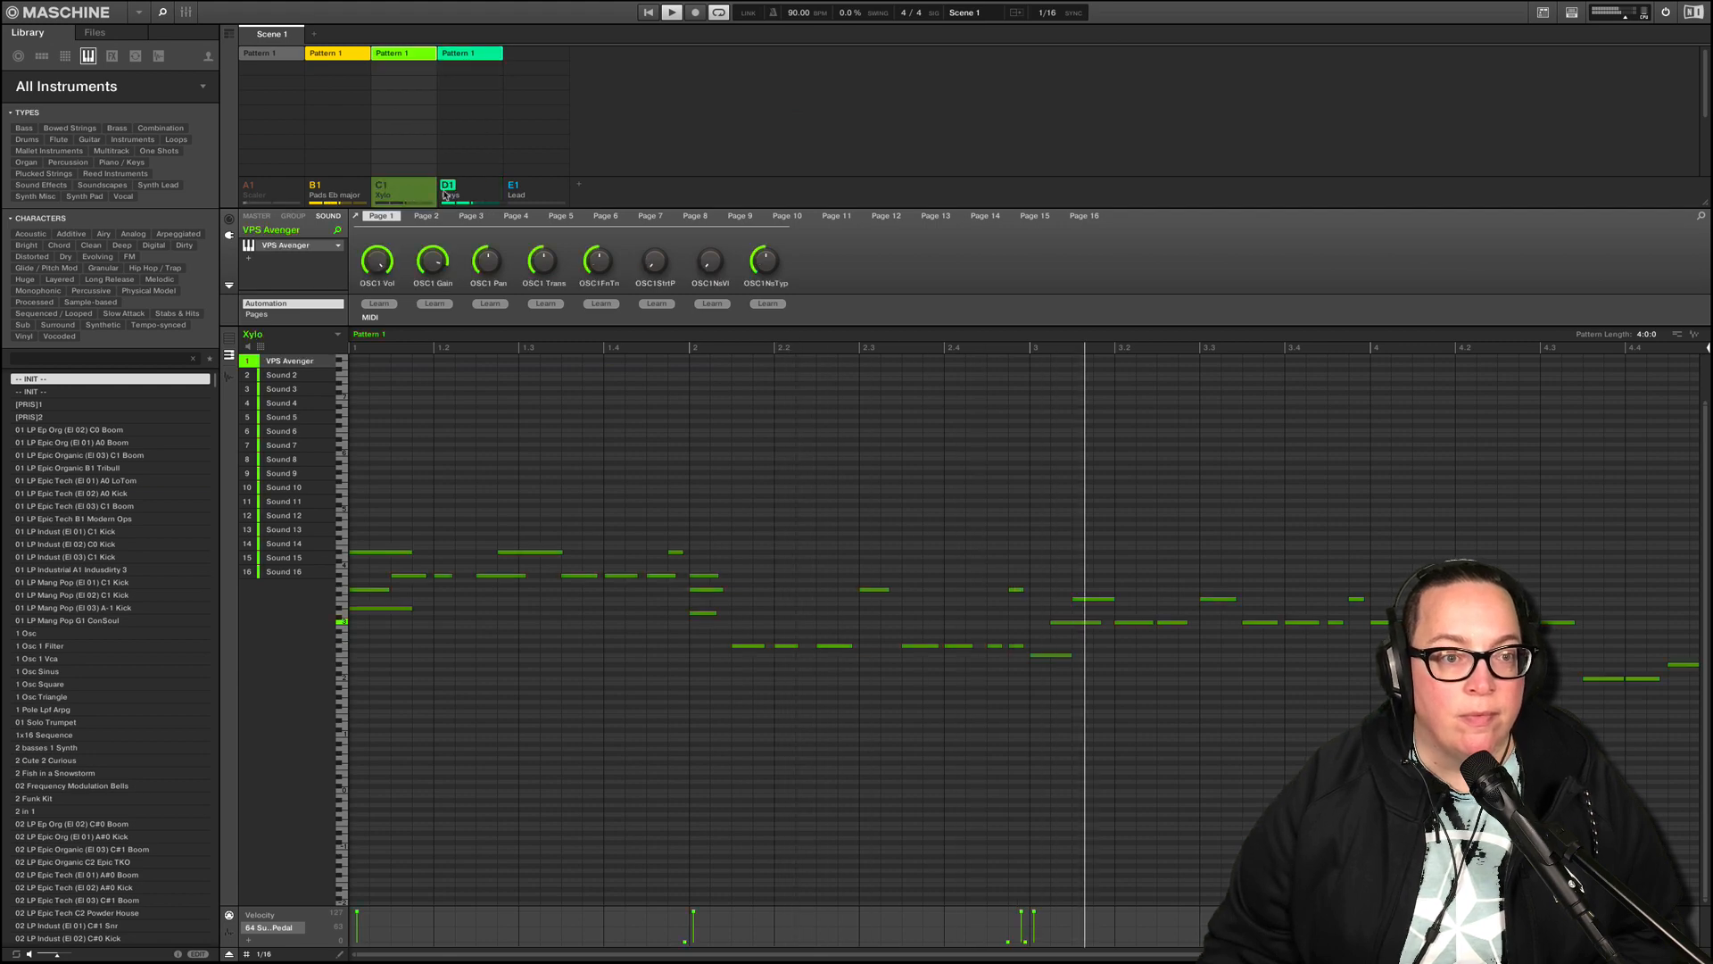
left_click(382, 185)
- Lower the Xylo group's volume in the mixer, and return to the Keys group's pattern
left_click(186, 13)
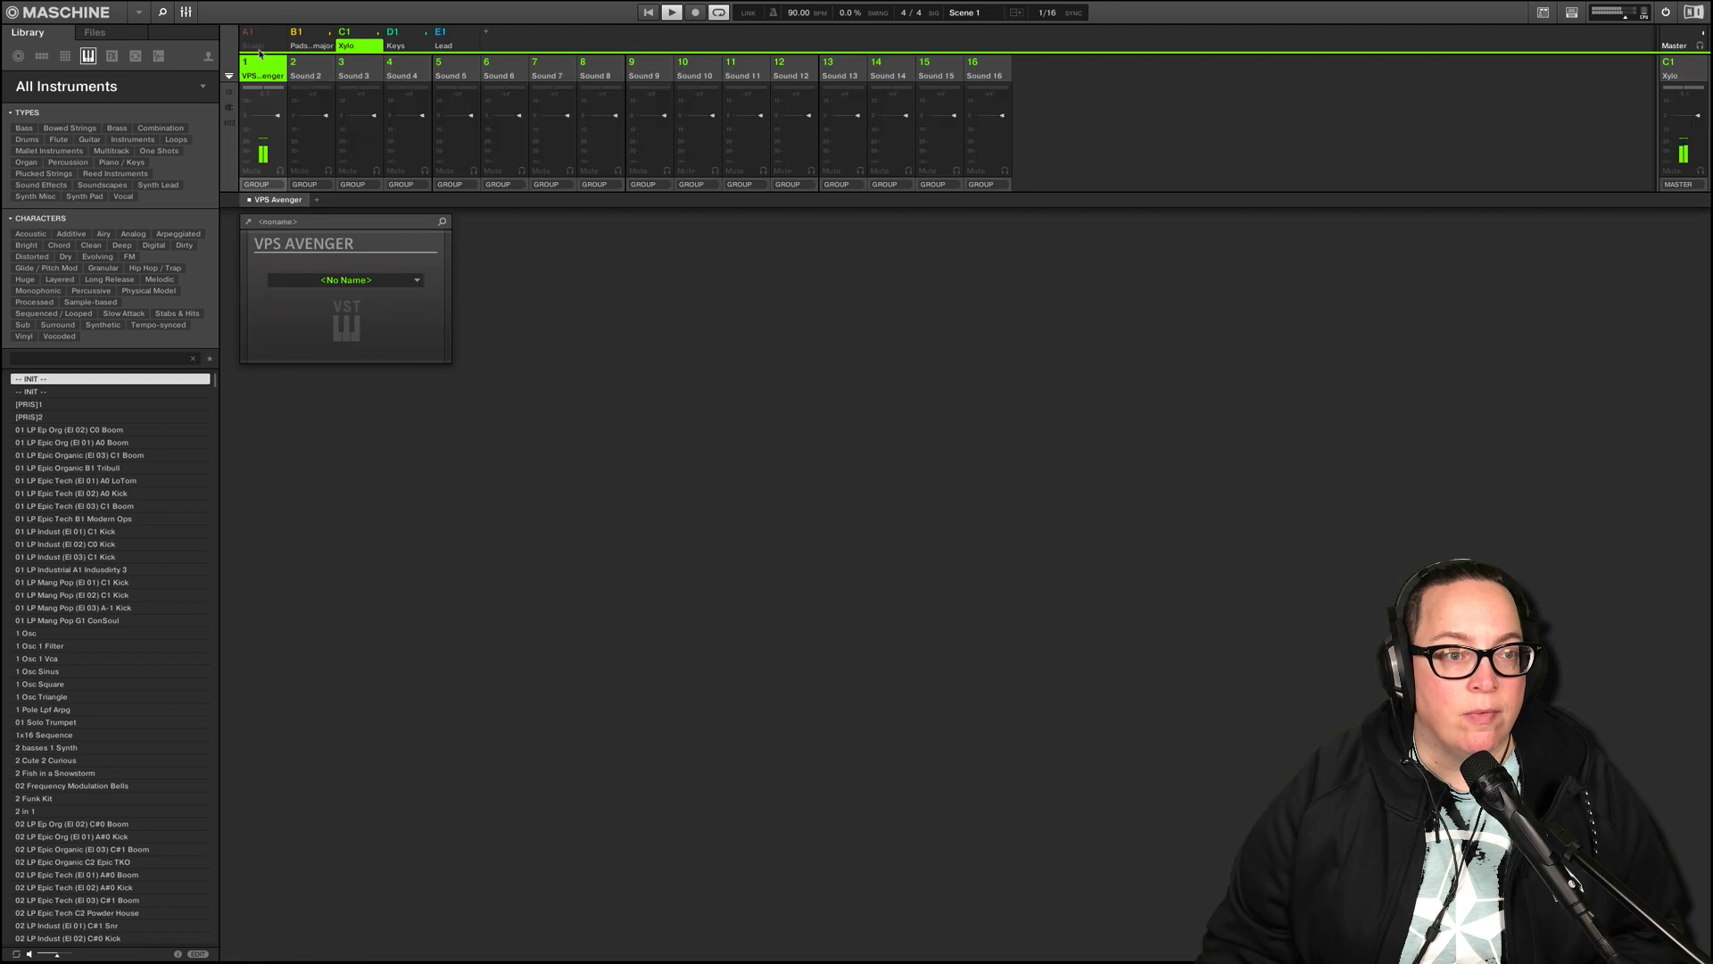
left_click(355, 36)
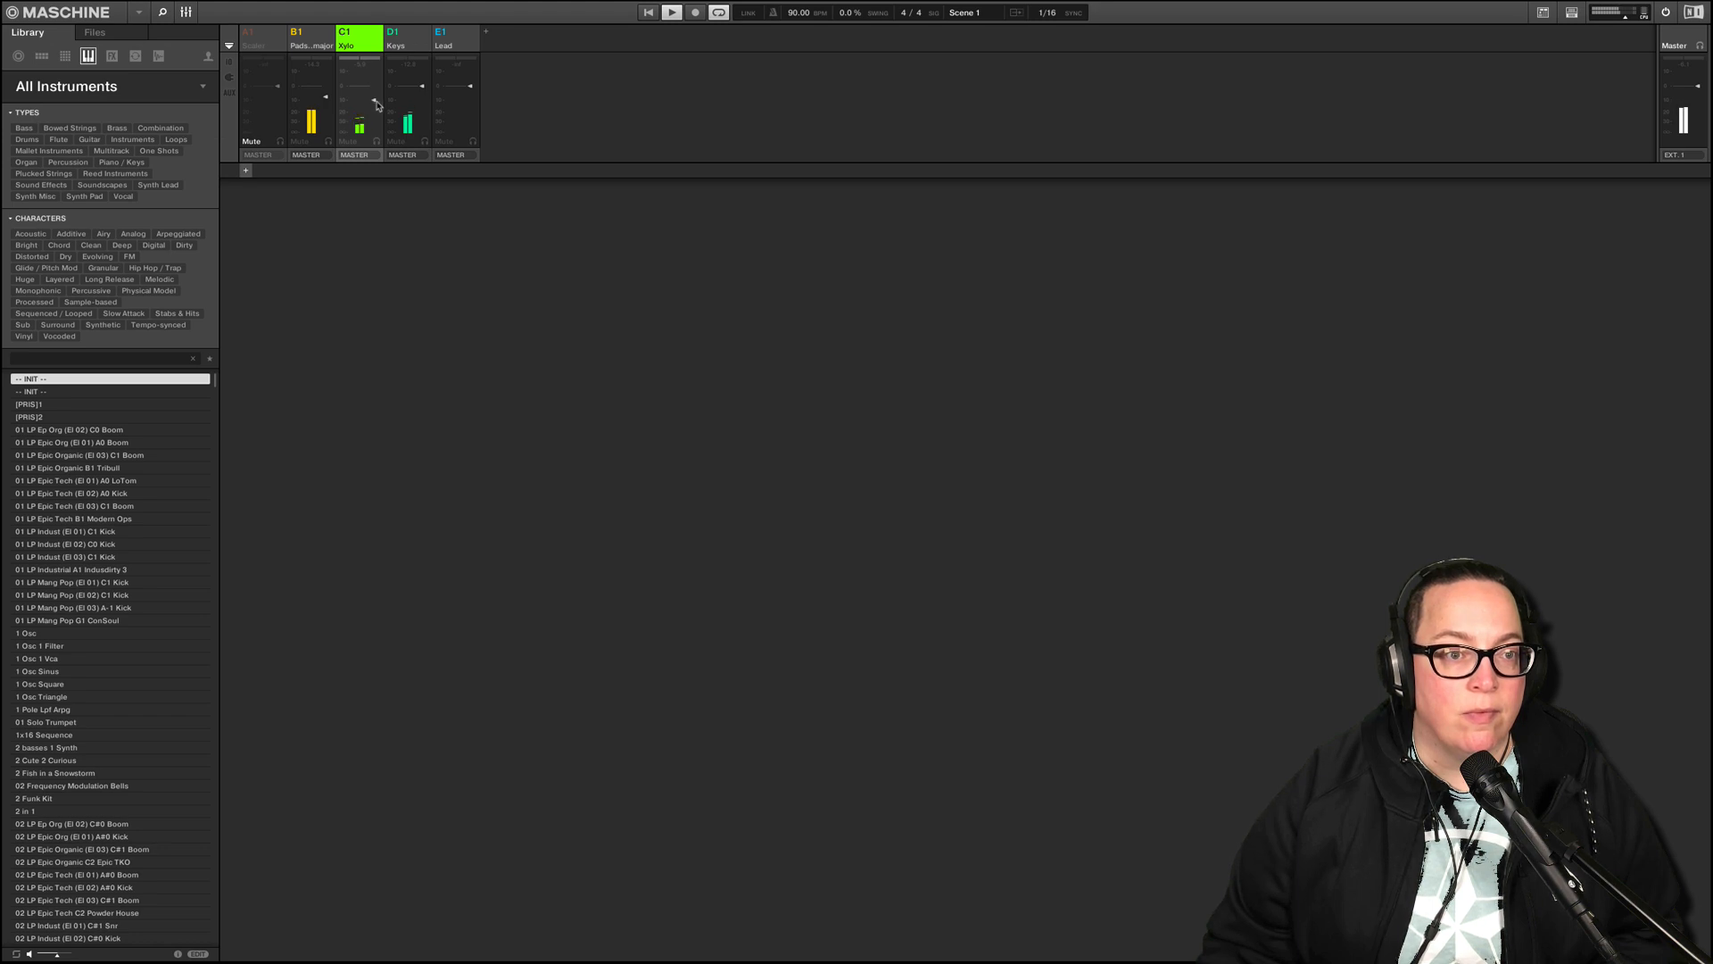
left_click(188, 12)
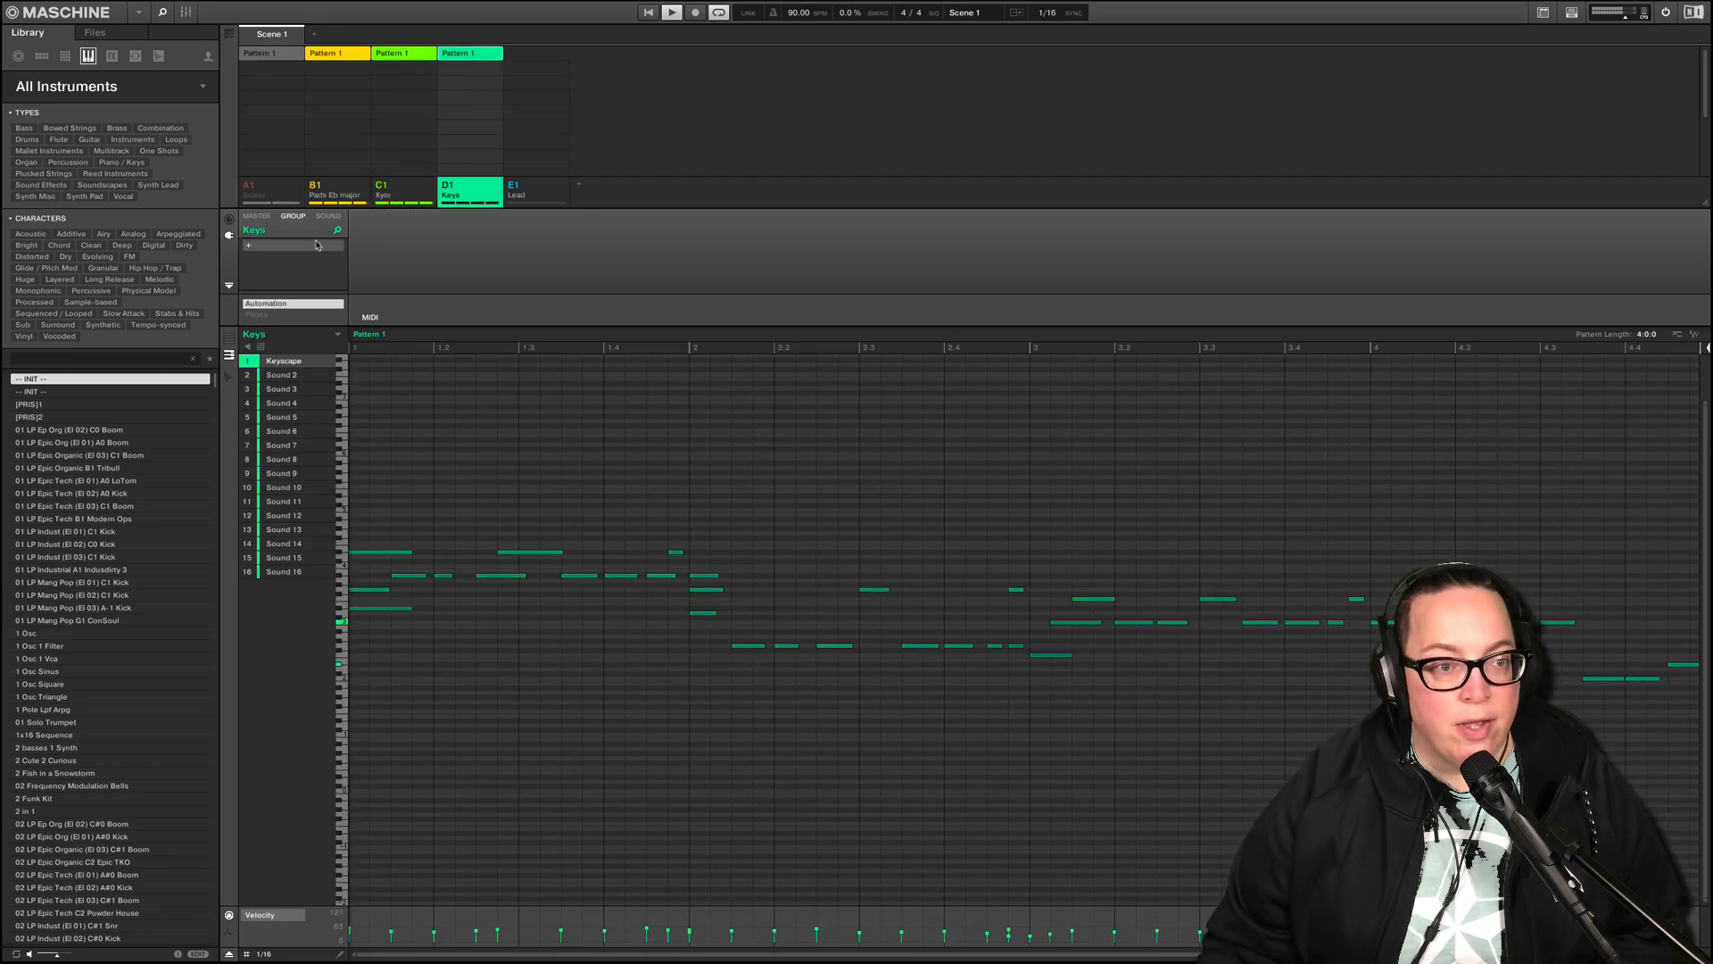
- Try LA Custom C7 - Indie for the Keys sound in Keyscape and settle on LA Custom C7 - Vinyl
left_click(329, 215)
left_click(282, 254)
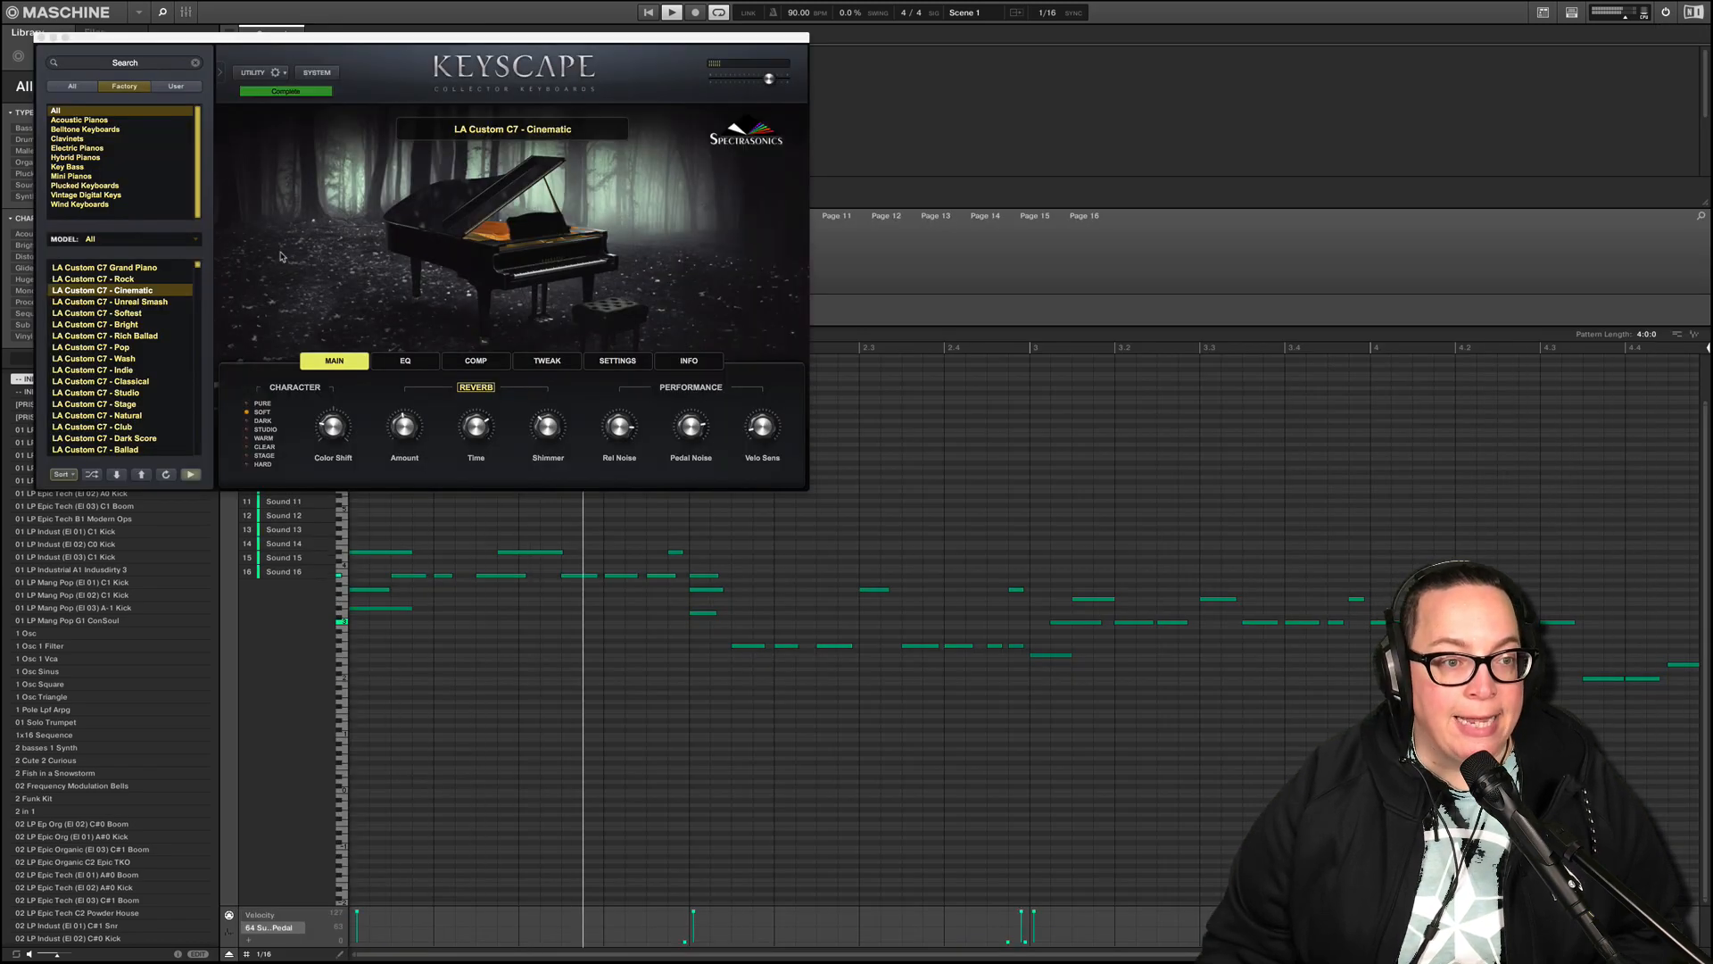
left_click(117, 370)
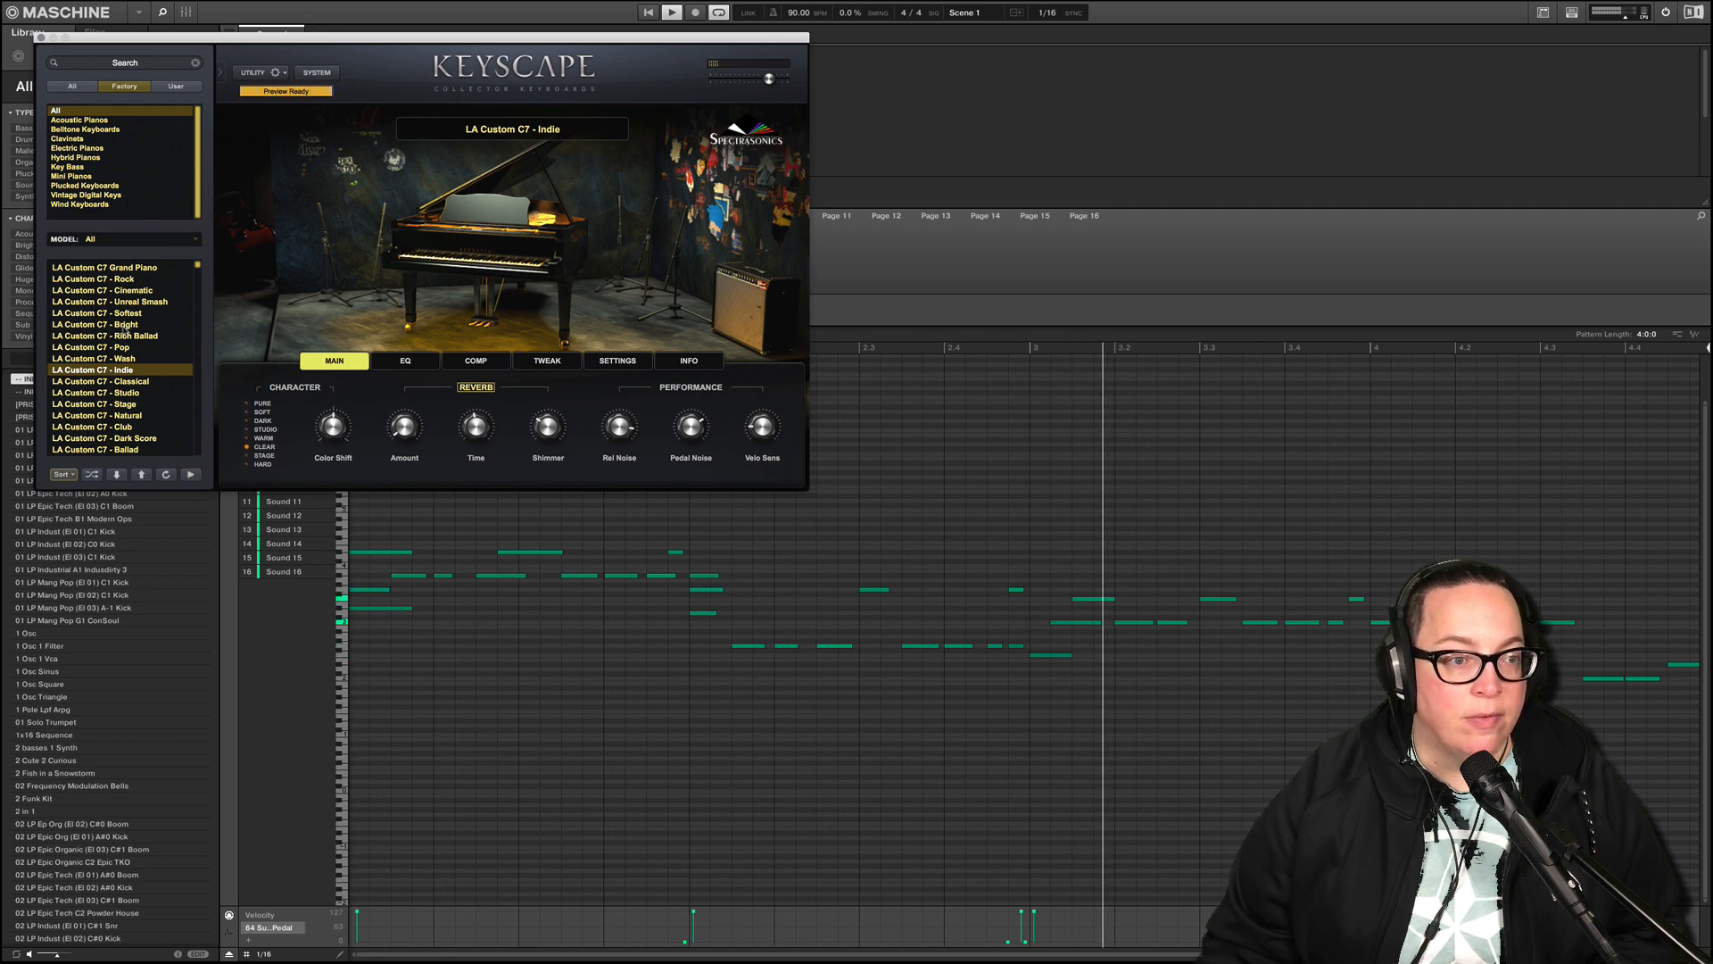
scroll(125, 374, "down", 3)
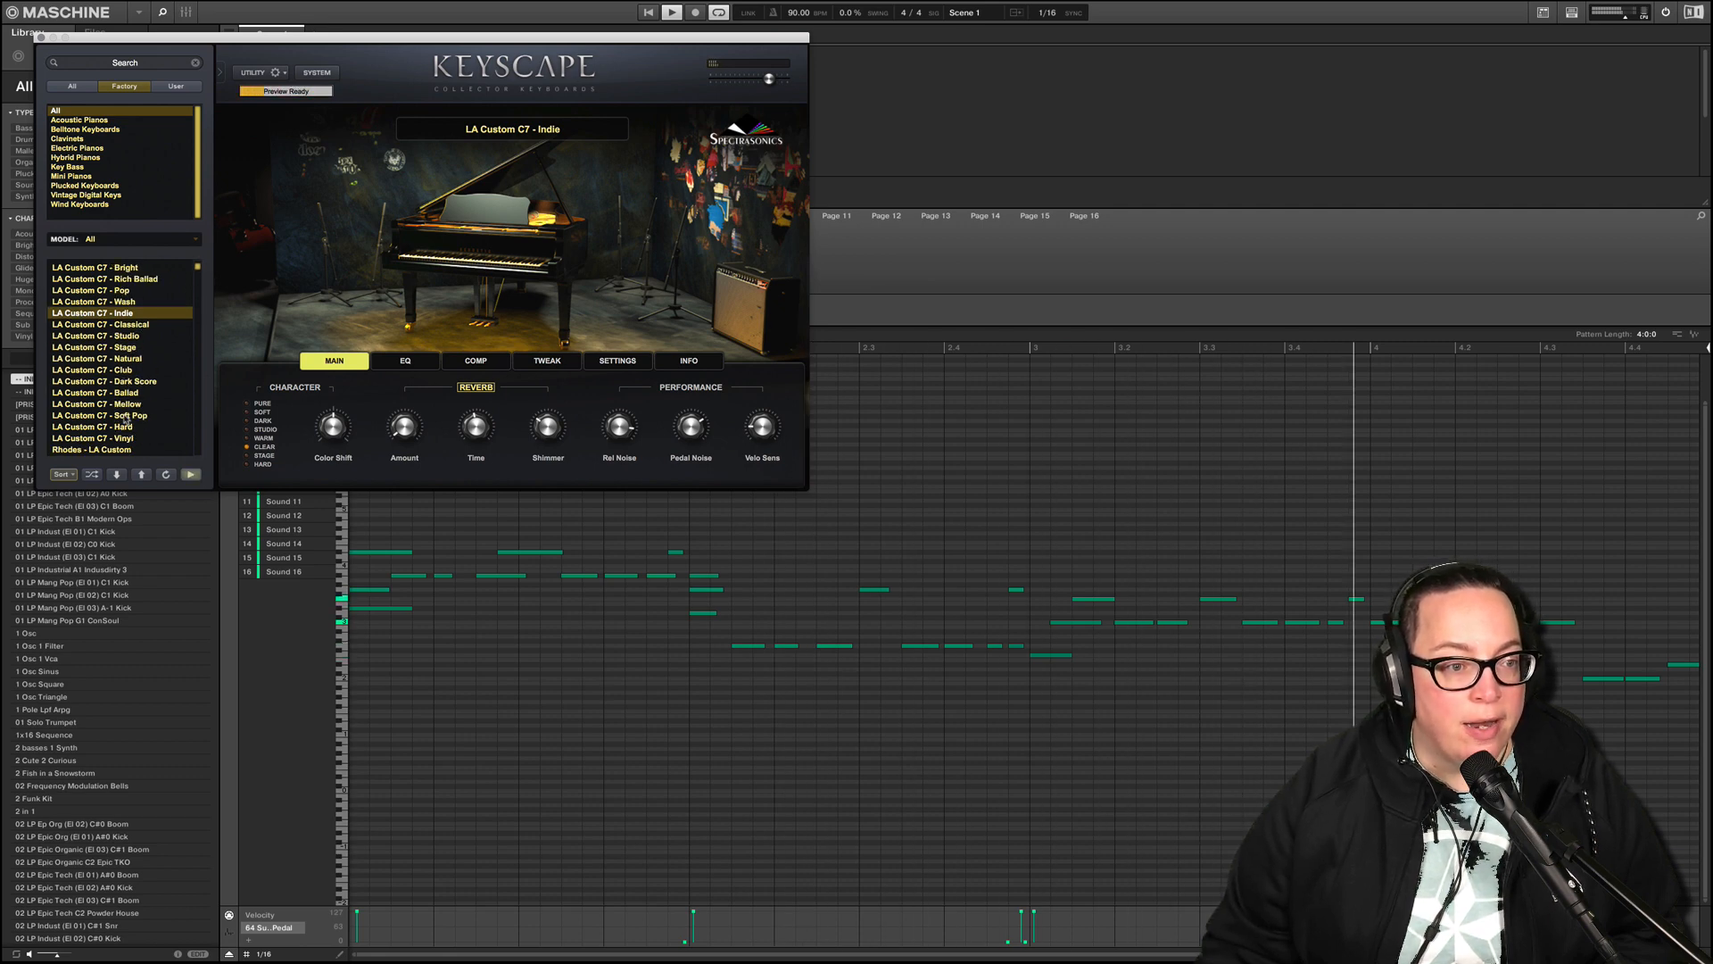
scroll(126, 420, "down", 2)
left_click(116, 416)
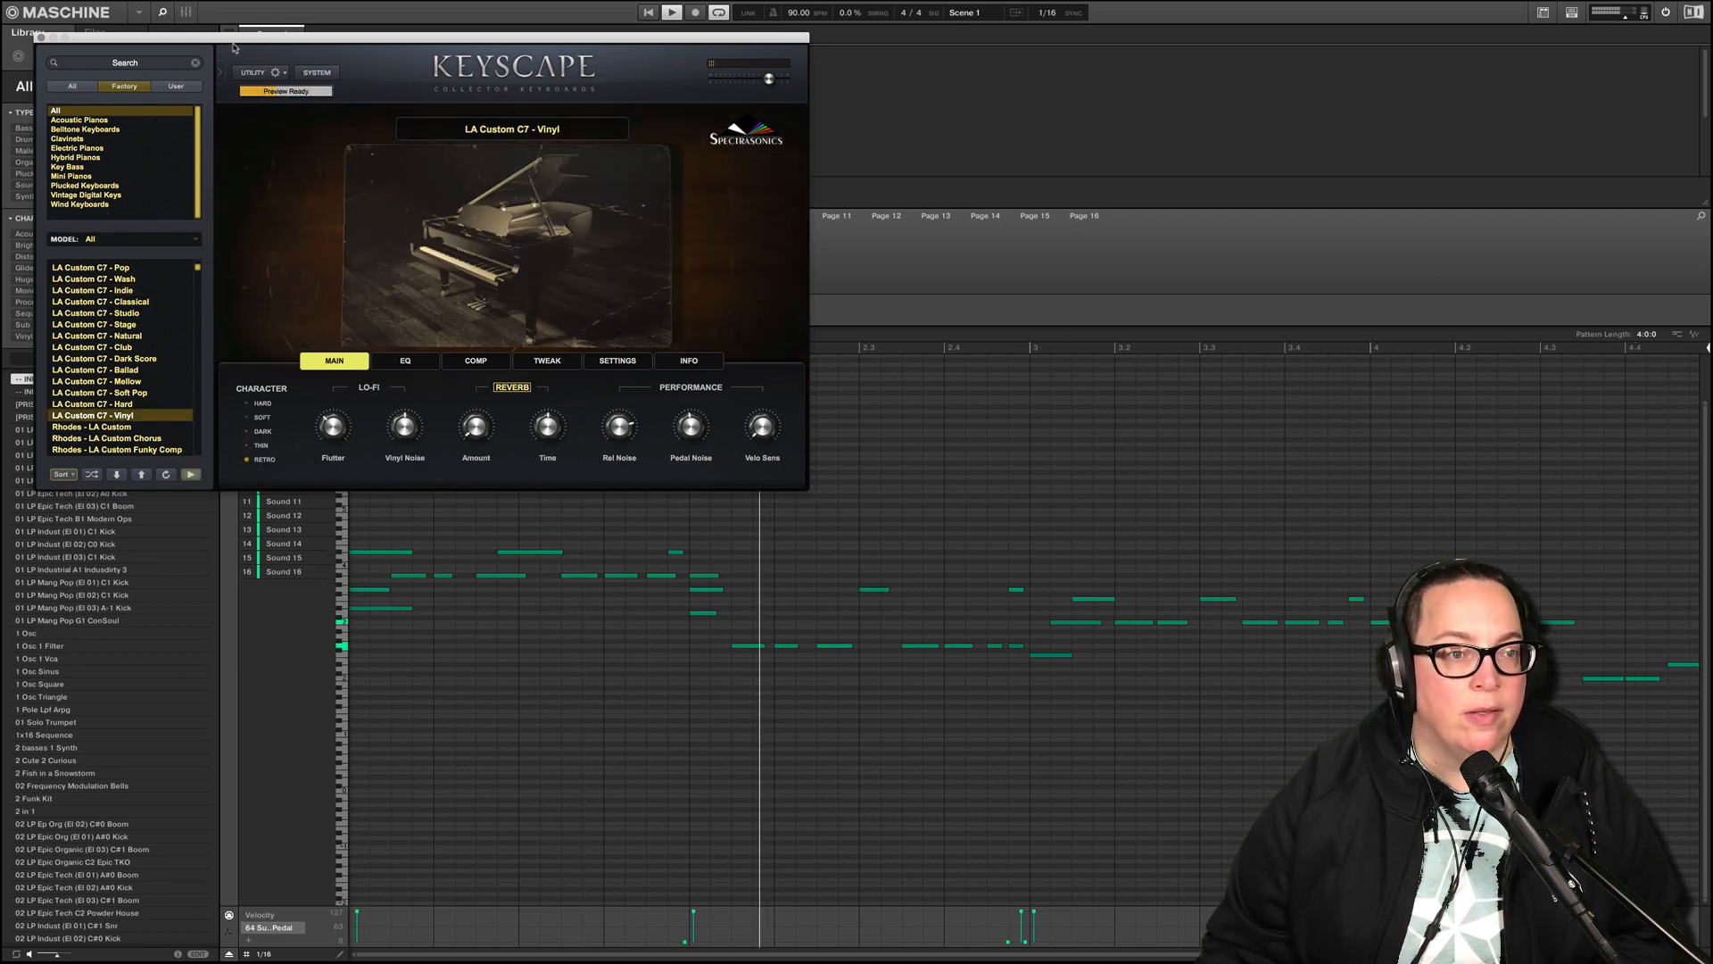
- Uncover the group slots, compare the piano with Xylo muted and unmuted, and close Keyscape
left_click_drag(179, 37, 589, 279)
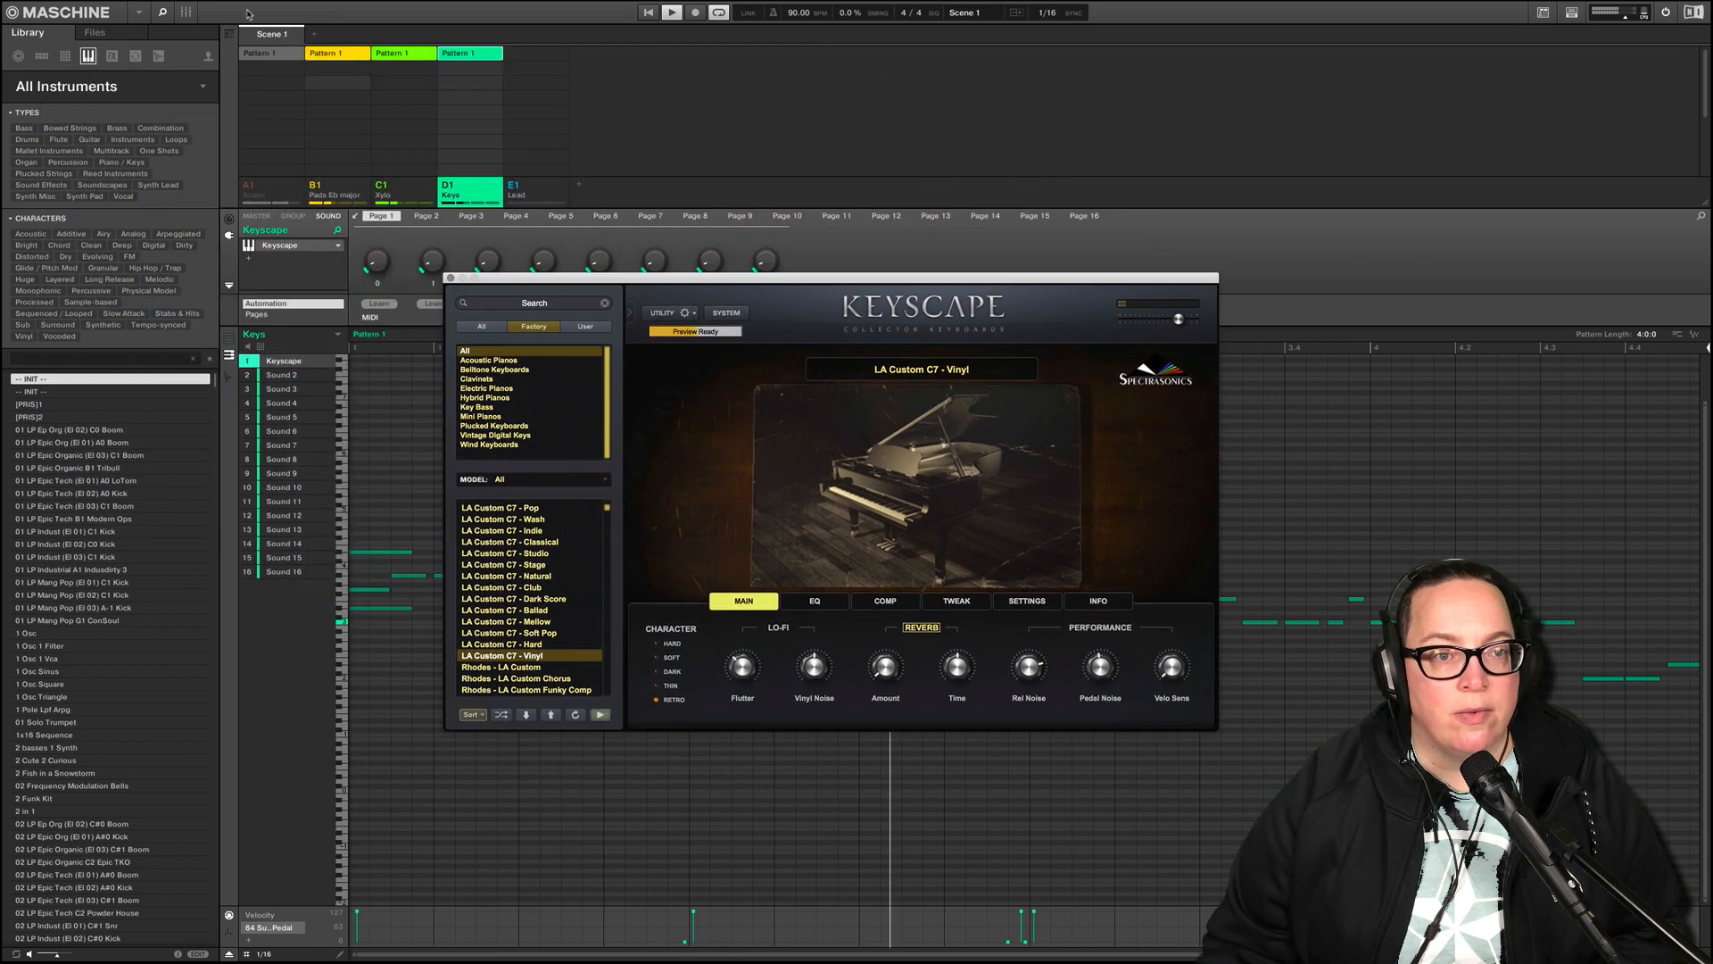
left_click(382, 186)
left_click(382, 186)
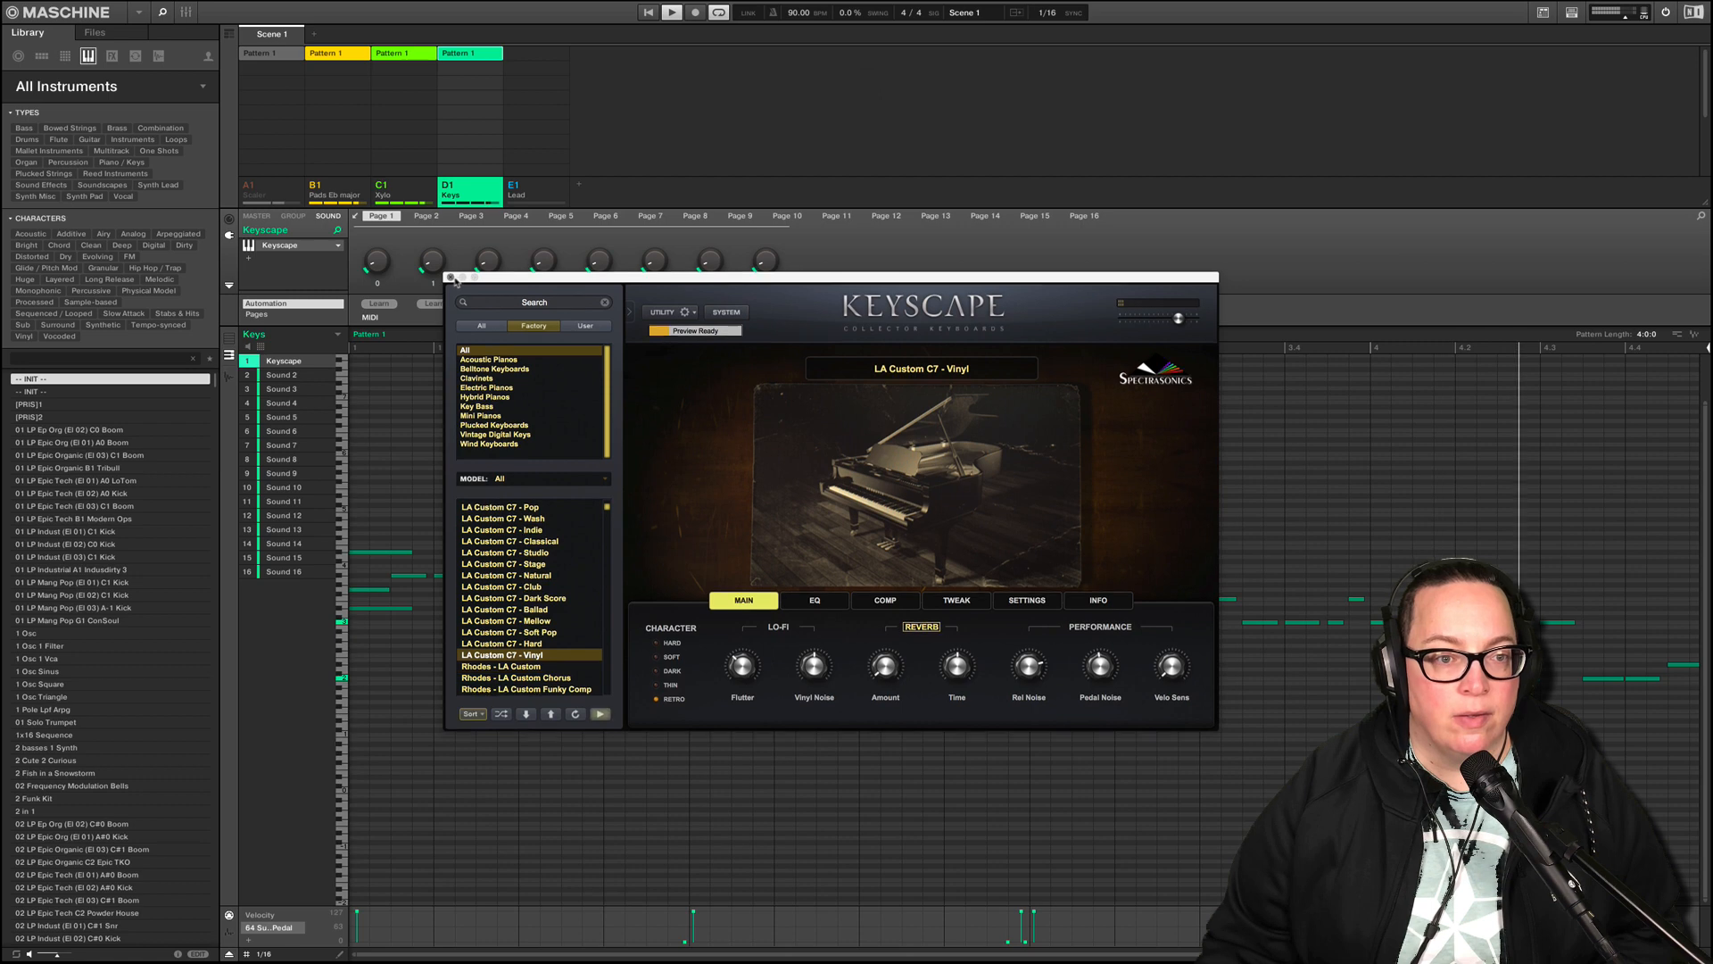
left_click(451, 277)
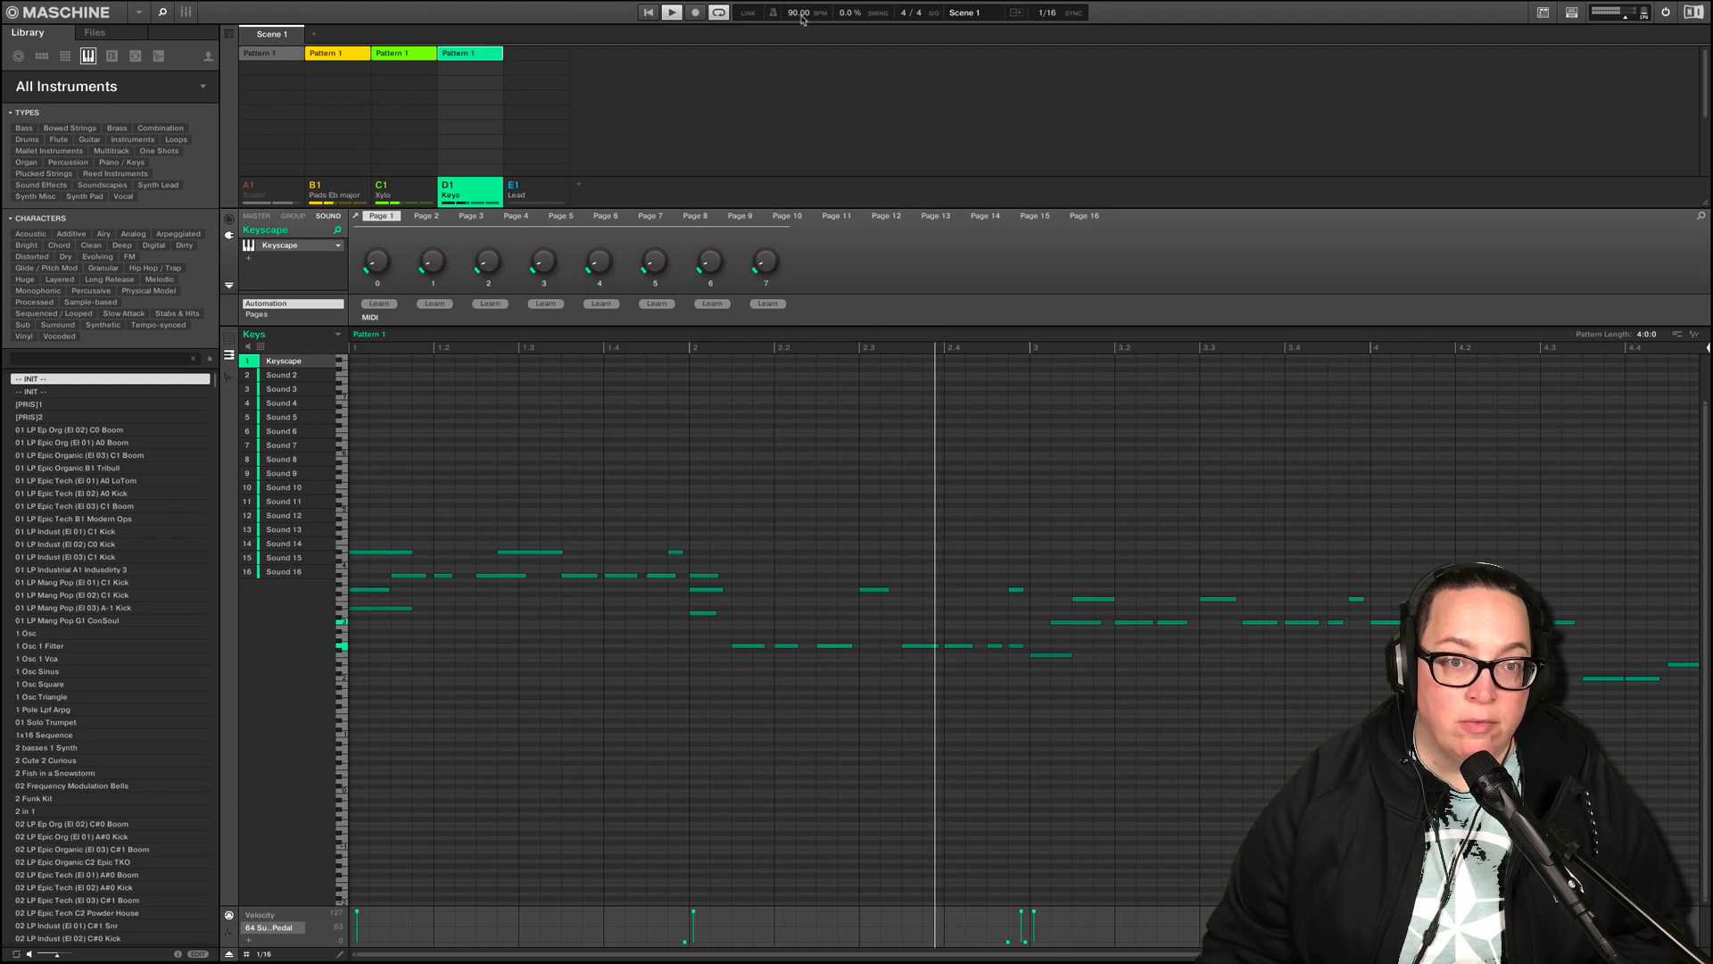
- Lower the project tempo to 81 BPM and stop playback
left_click_drag(796, 16, 796, 48)
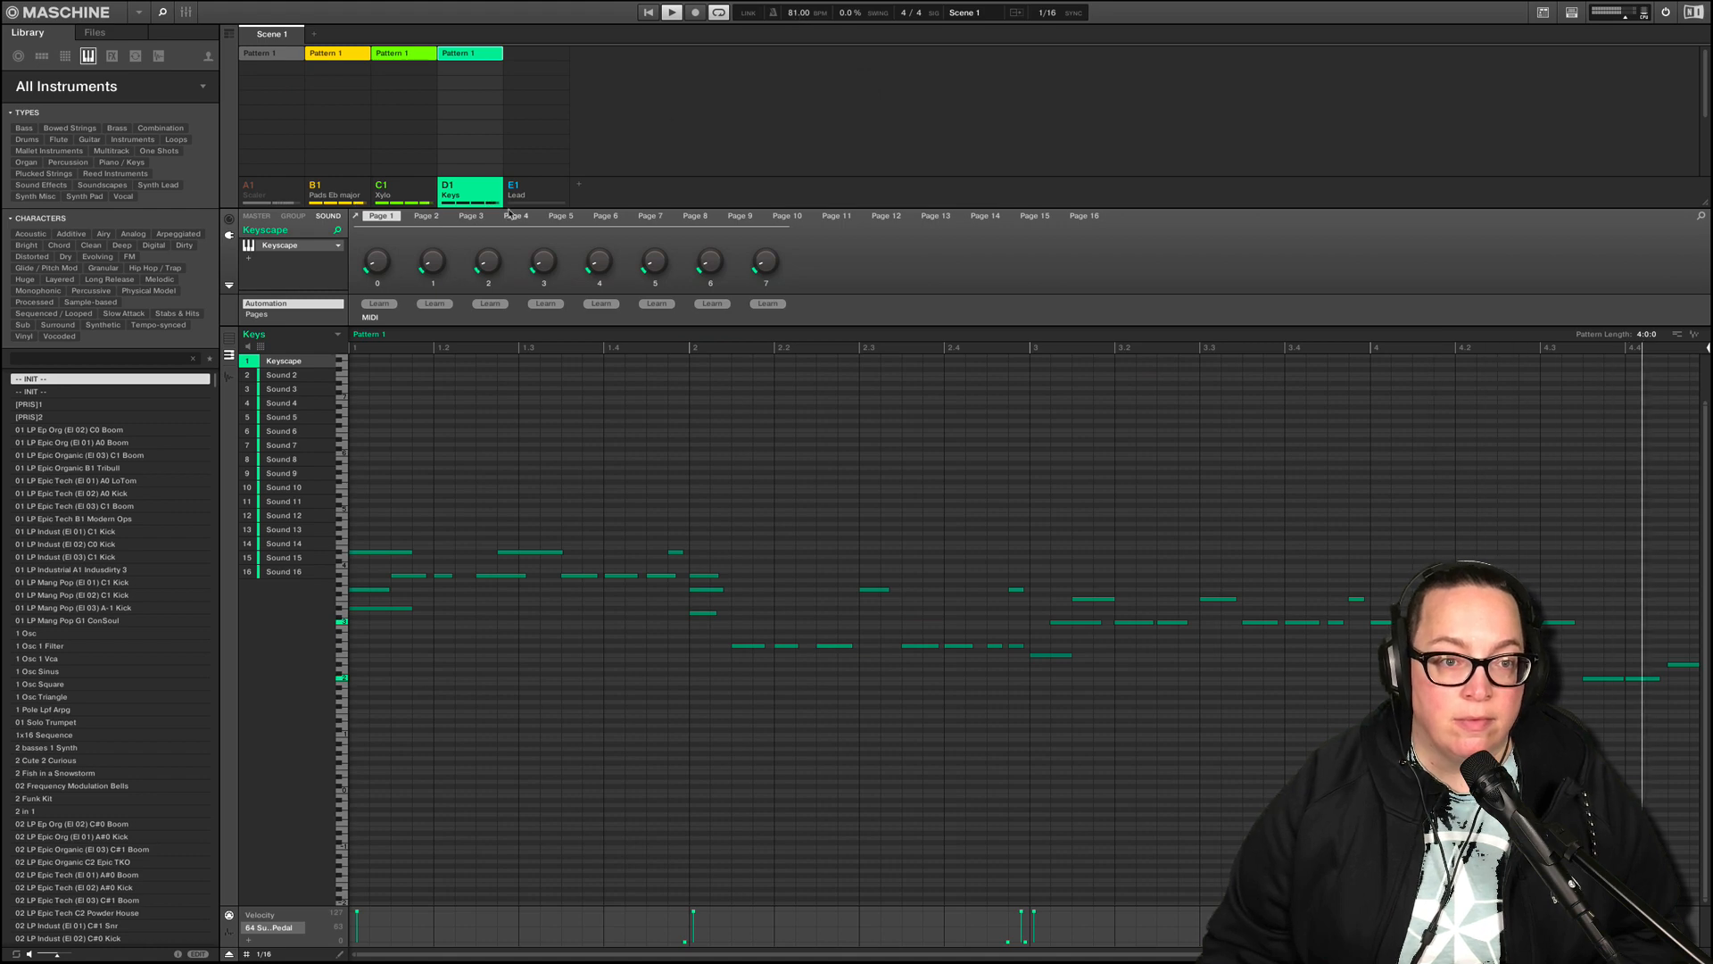
key("space")
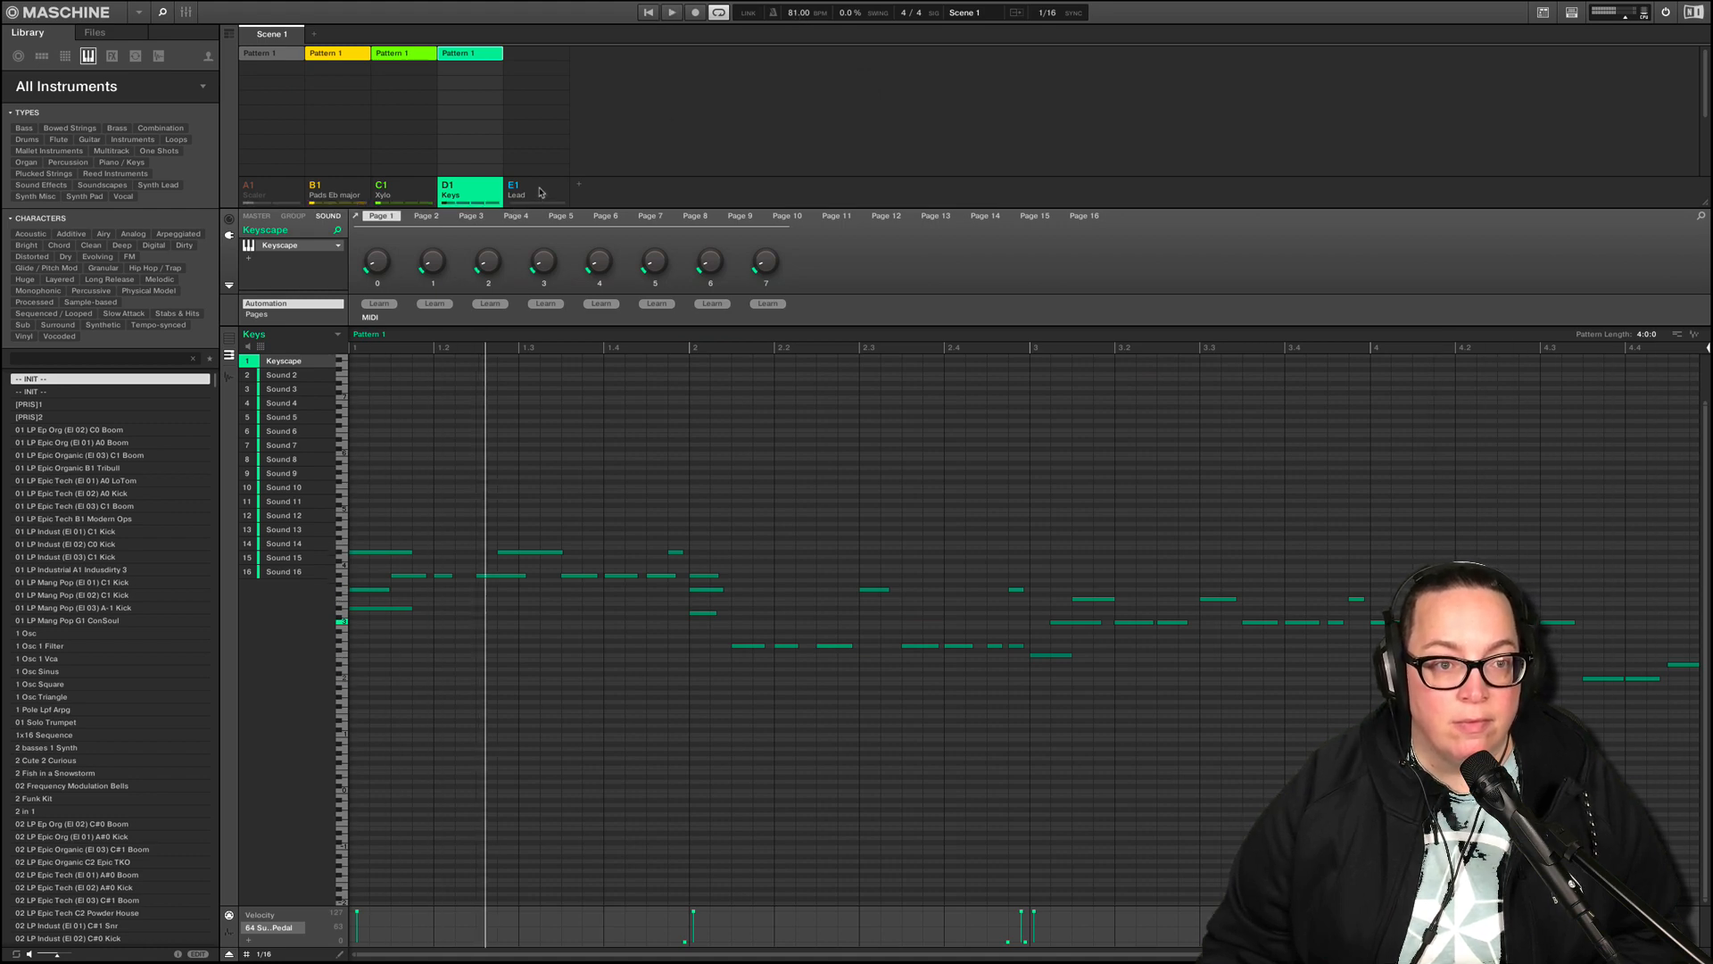
- Load Omnisphere (VST) as the instrument on the first sound of the Lead group E1
left_click(529, 195)
left_click(283, 251)
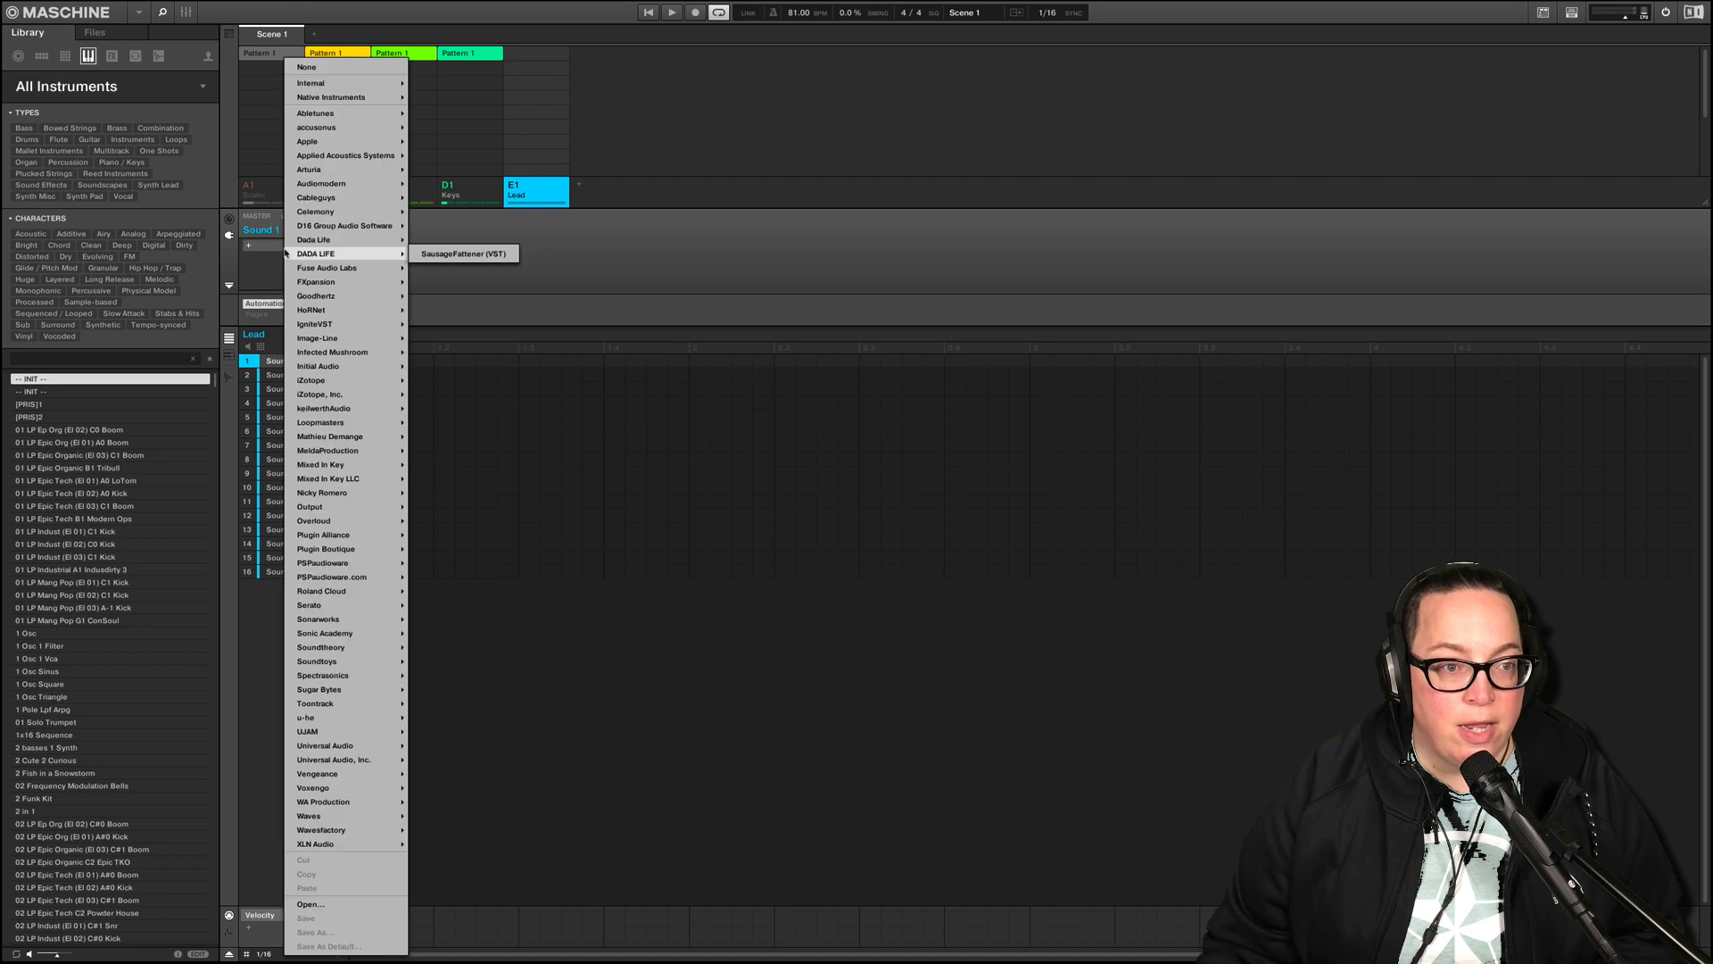
mouse_move(355, 715)
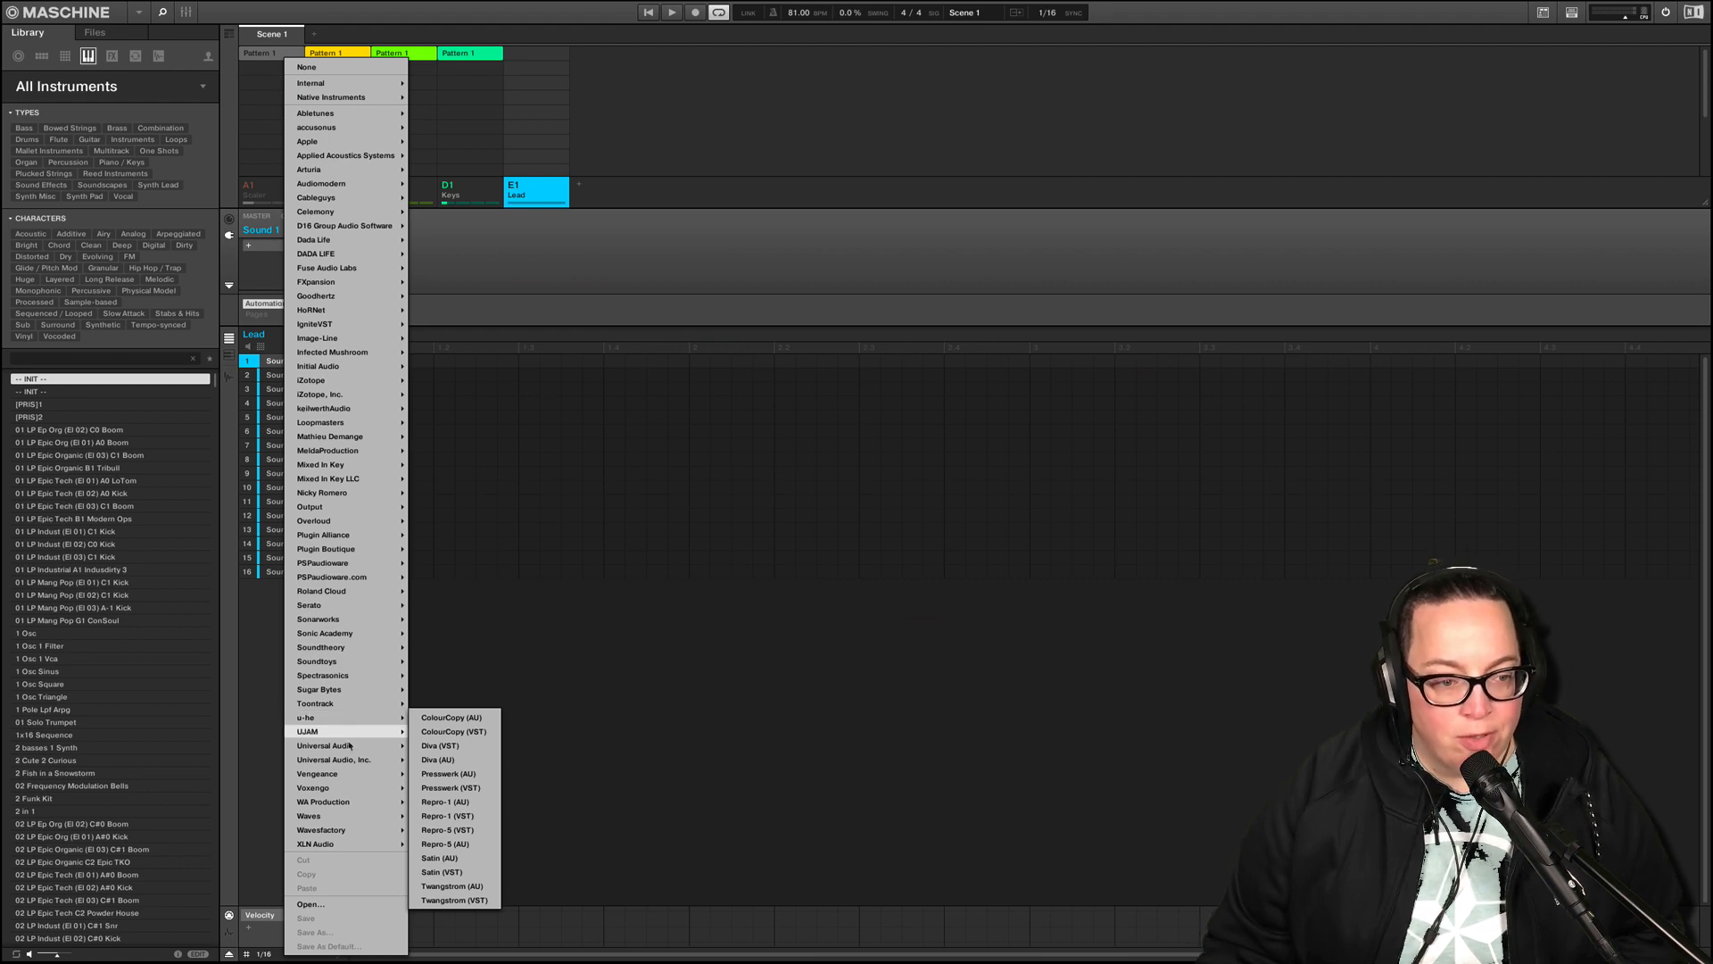
mouse_move(339, 680)
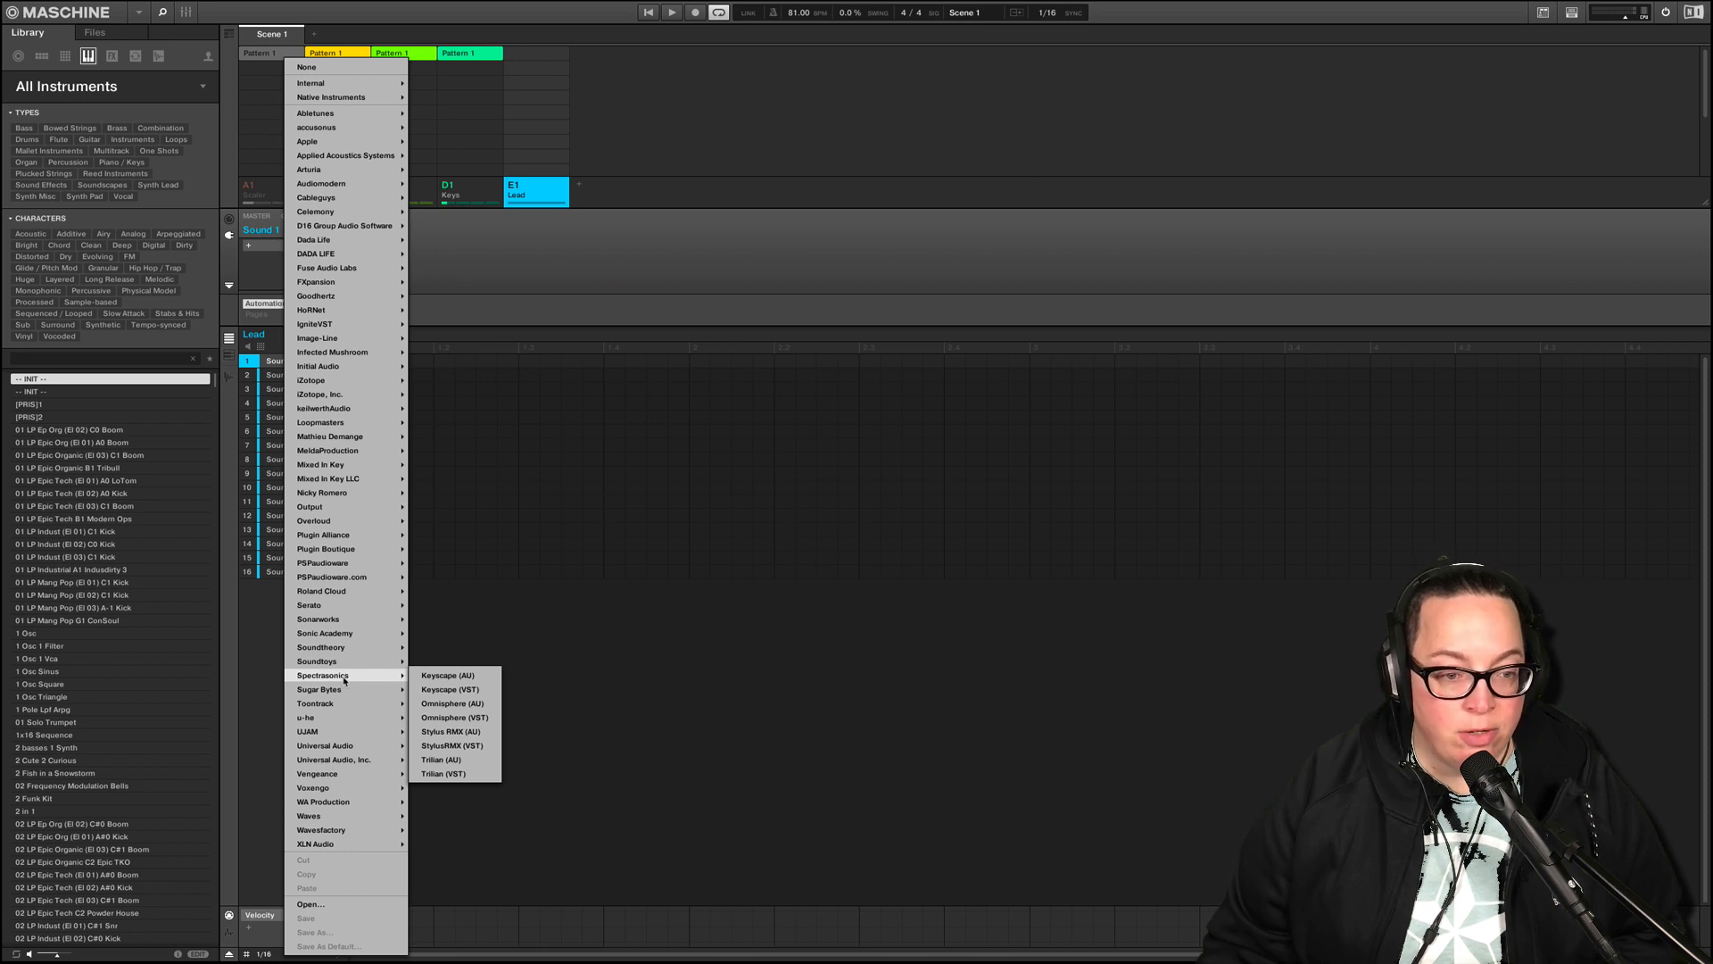
left_click(452, 718)
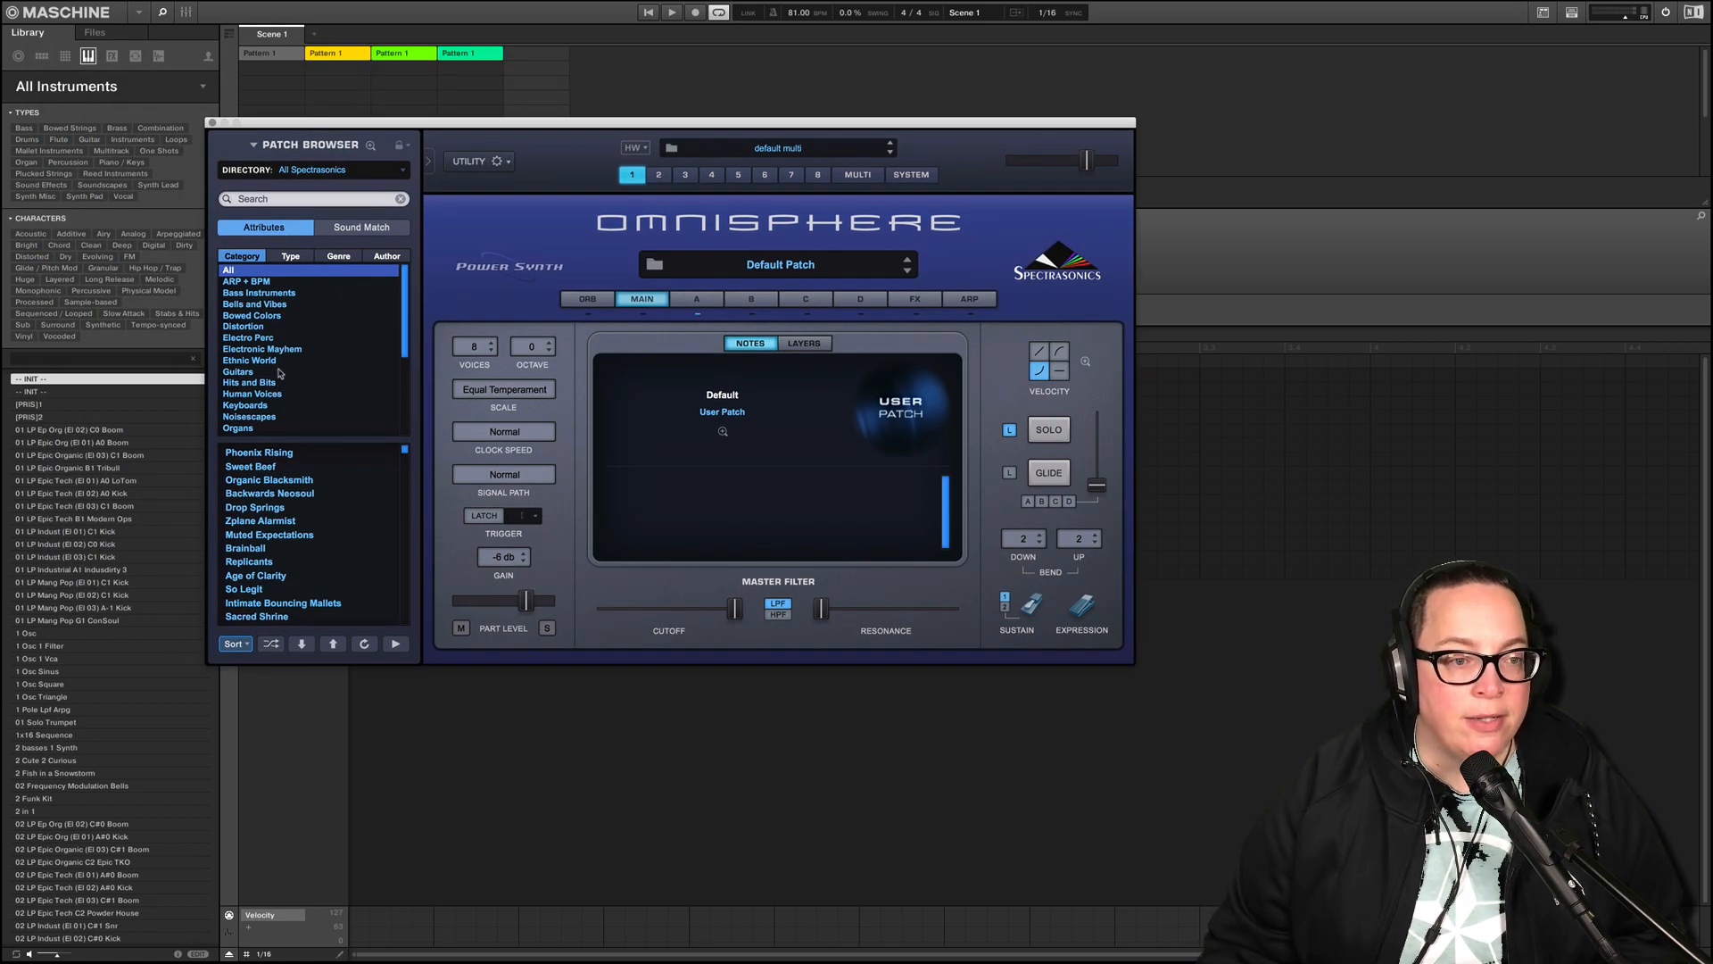
- Filter the Omnisphere patches to Synth Long and audition Drama King, Bloated and BugNOIZ Lead
scroll(325, 370, "down", 4)
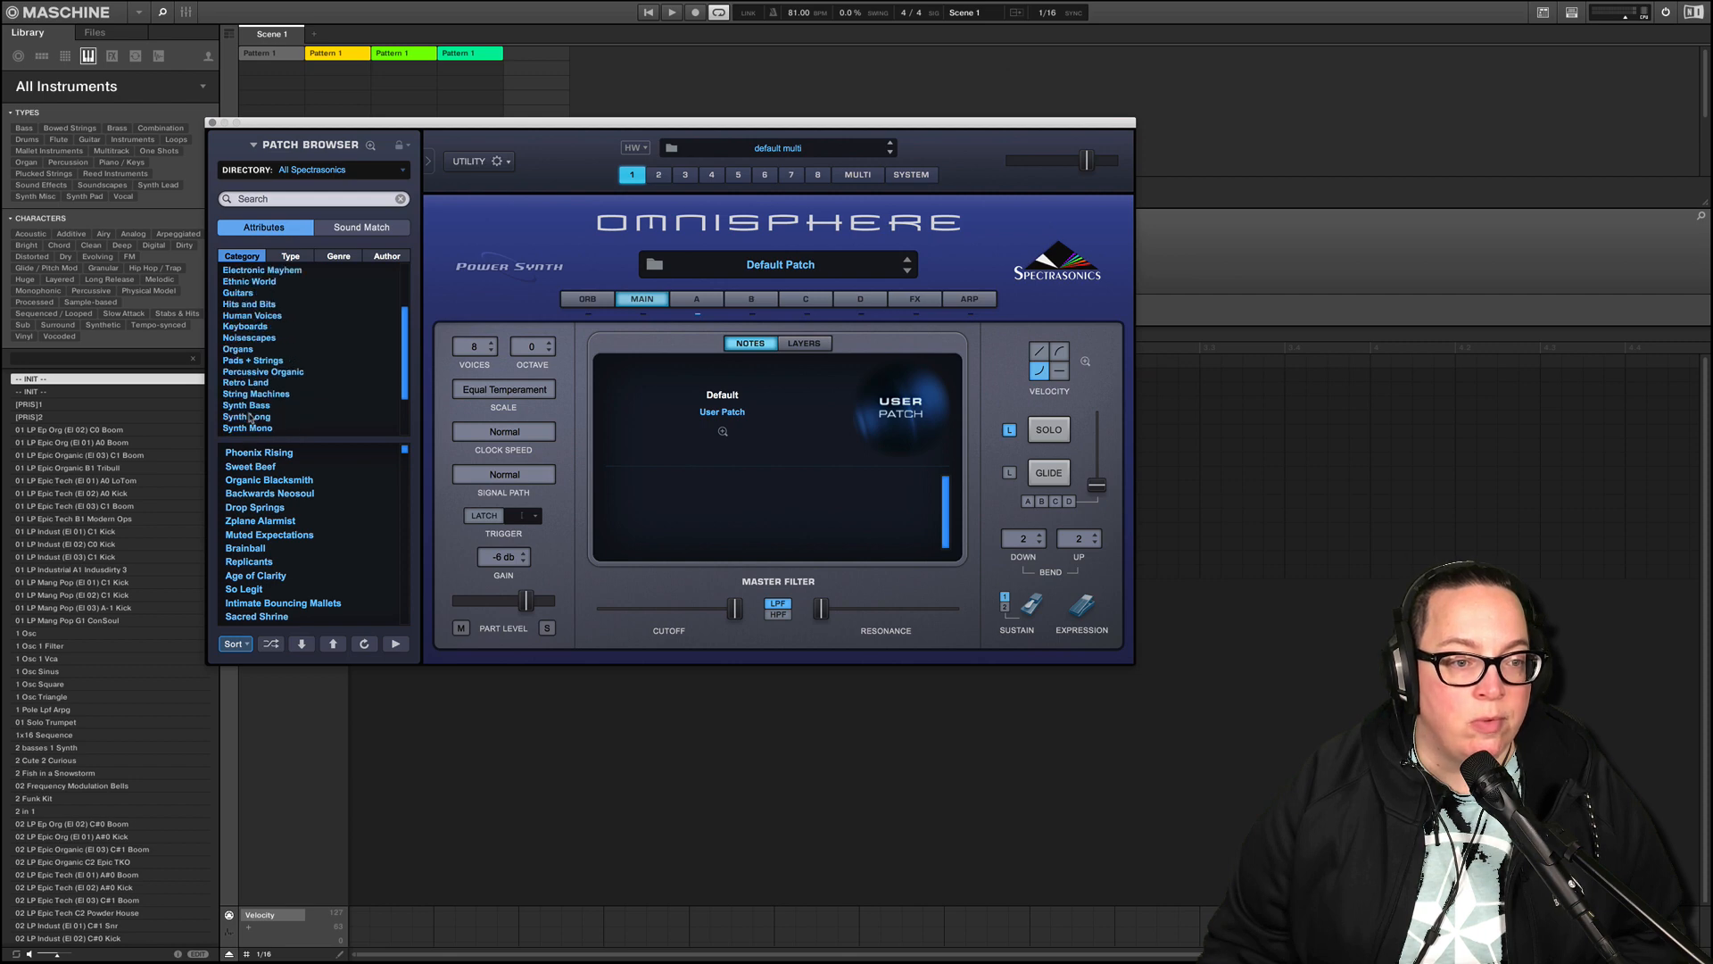
left_click(250, 416)
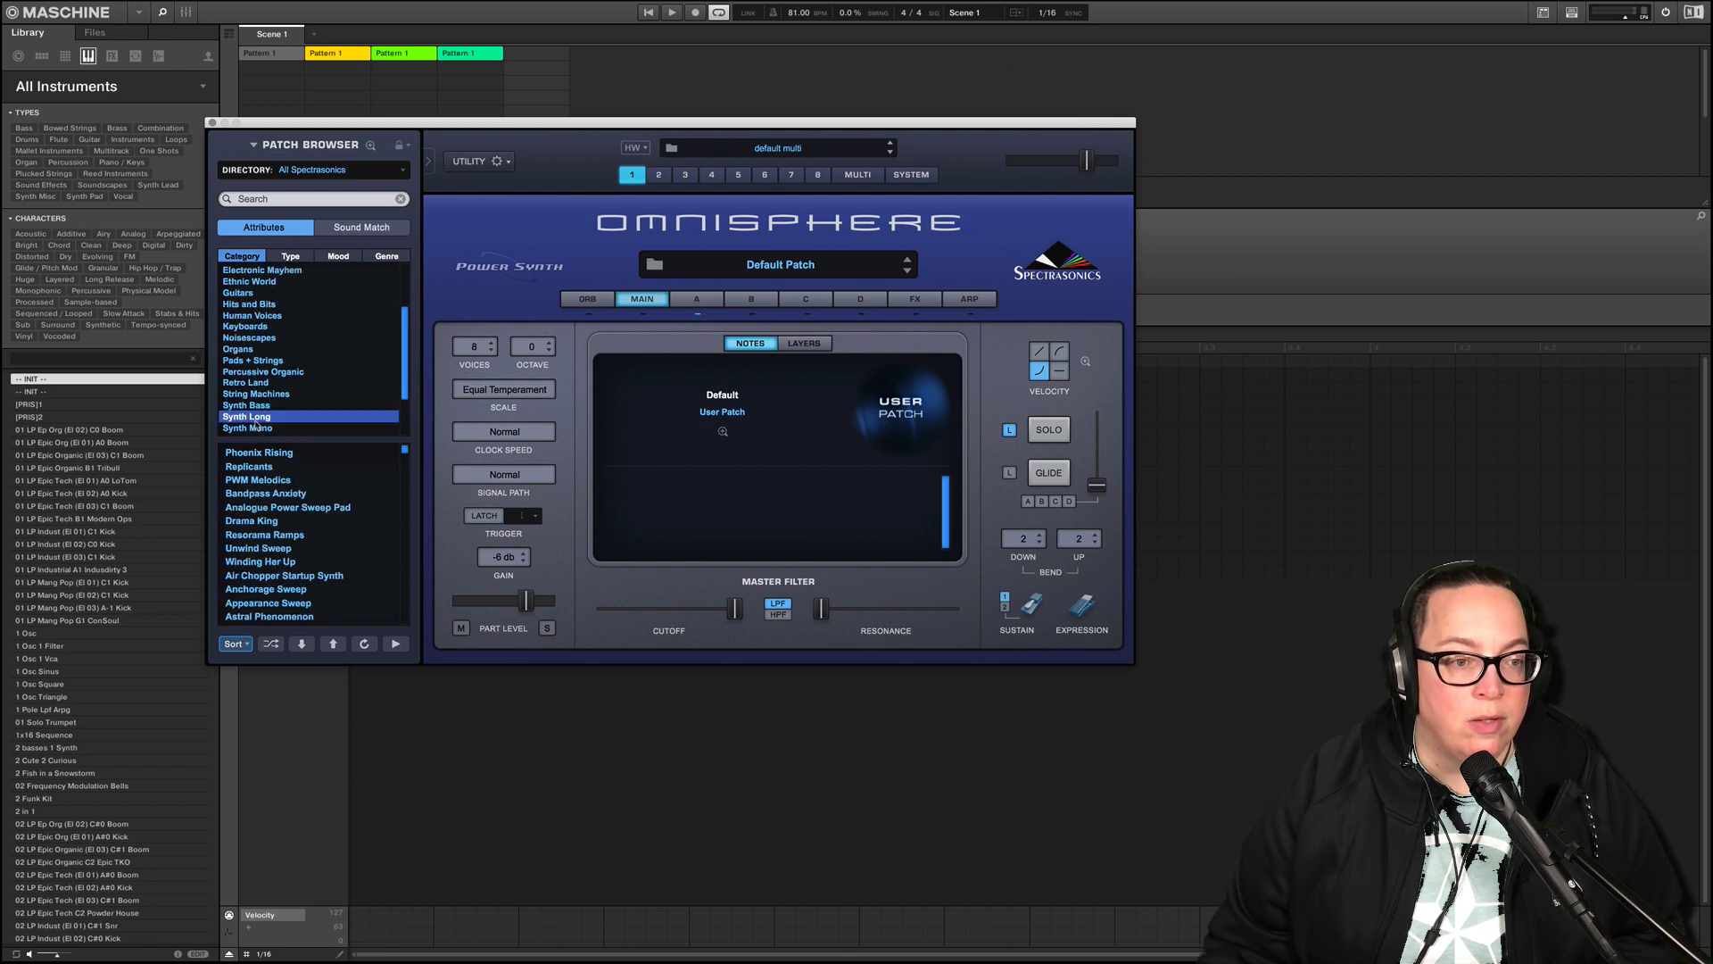
left_click(267, 522)
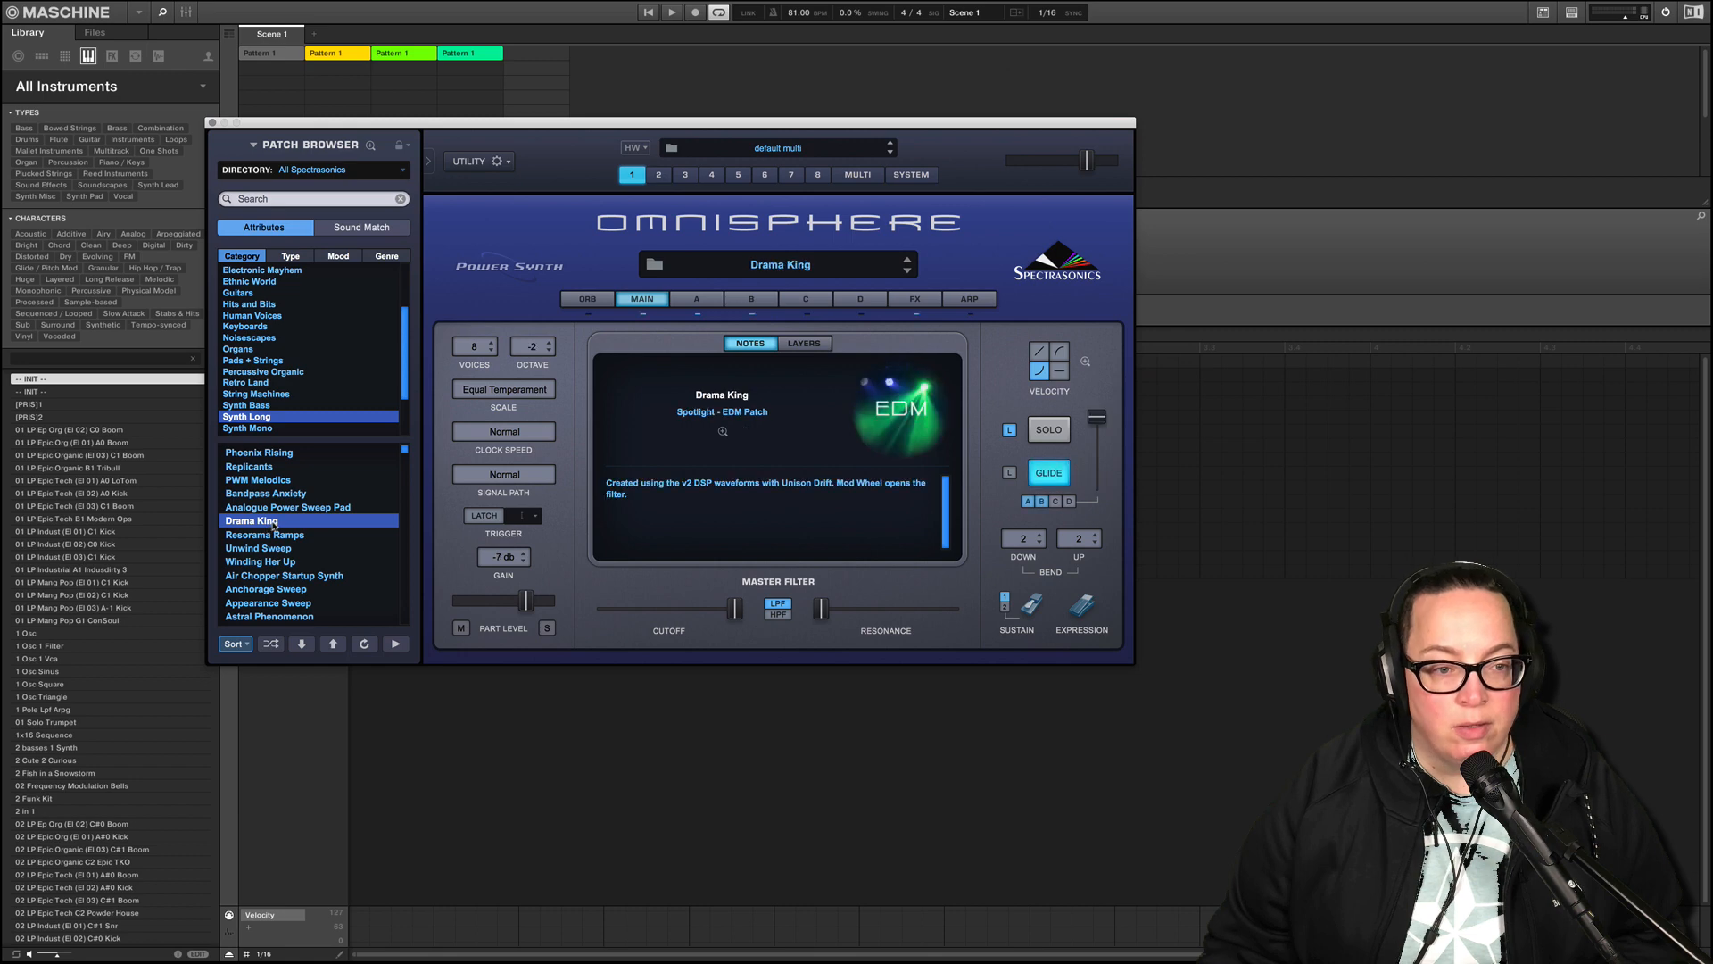
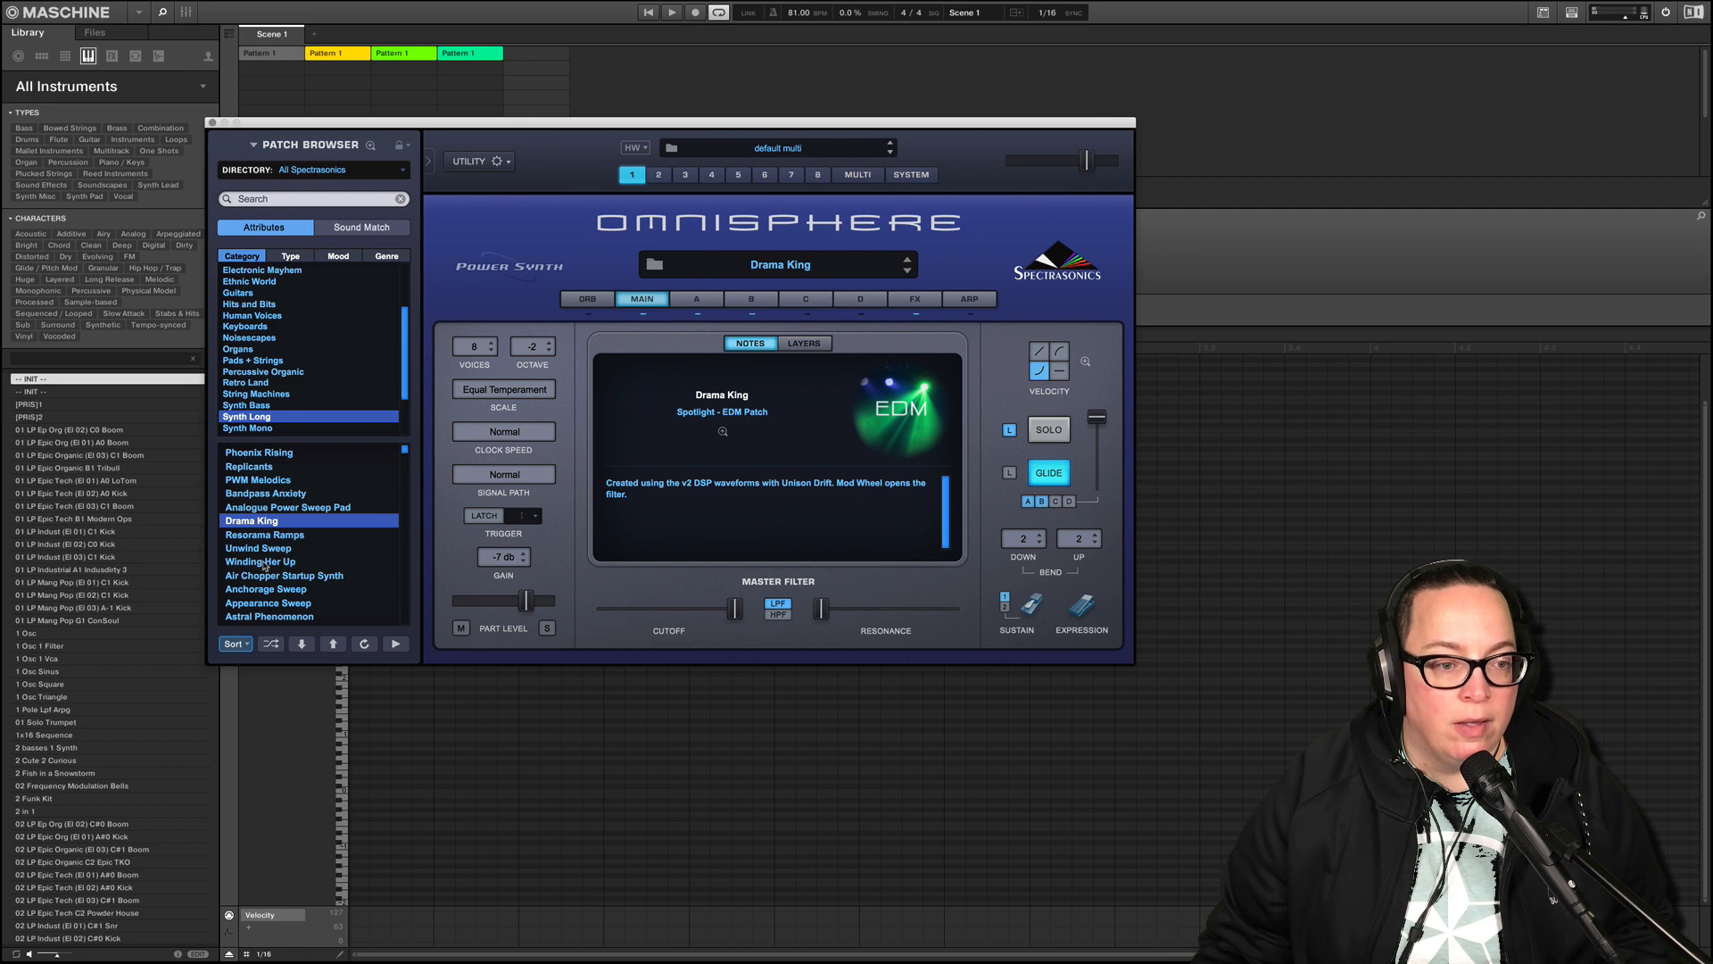
scroll(265, 565, "down", 2)
left_click(242, 590)
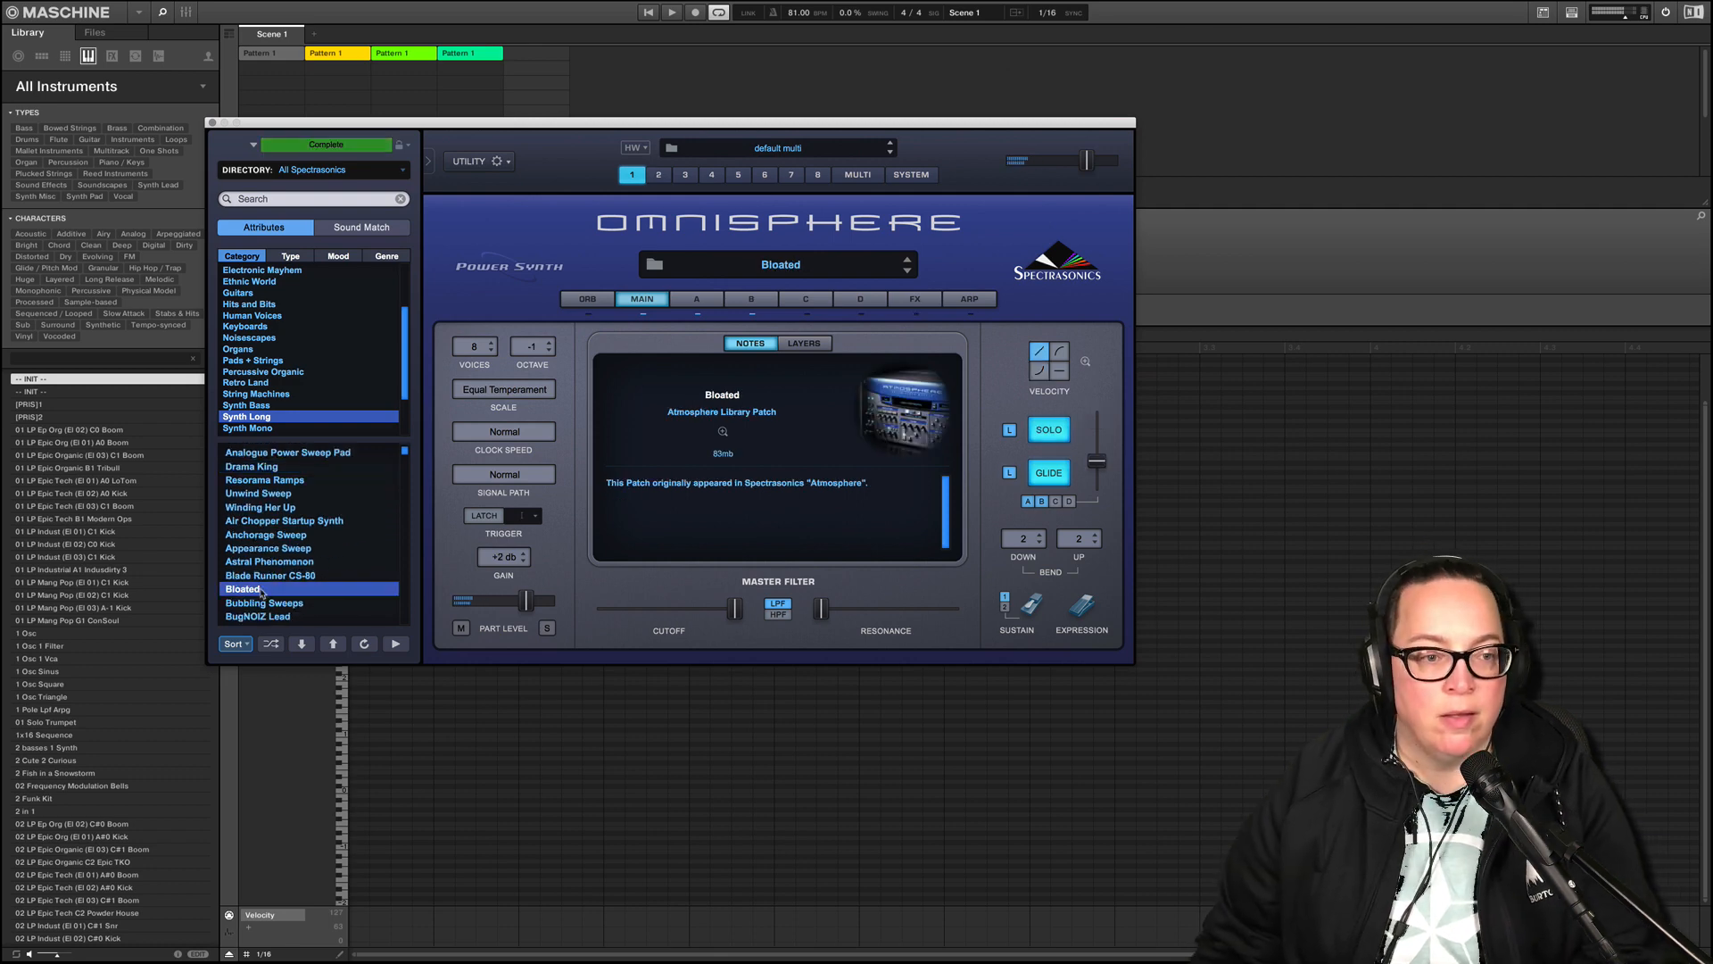
scroll(288, 572, "down", 2)
left_click(262, 577)
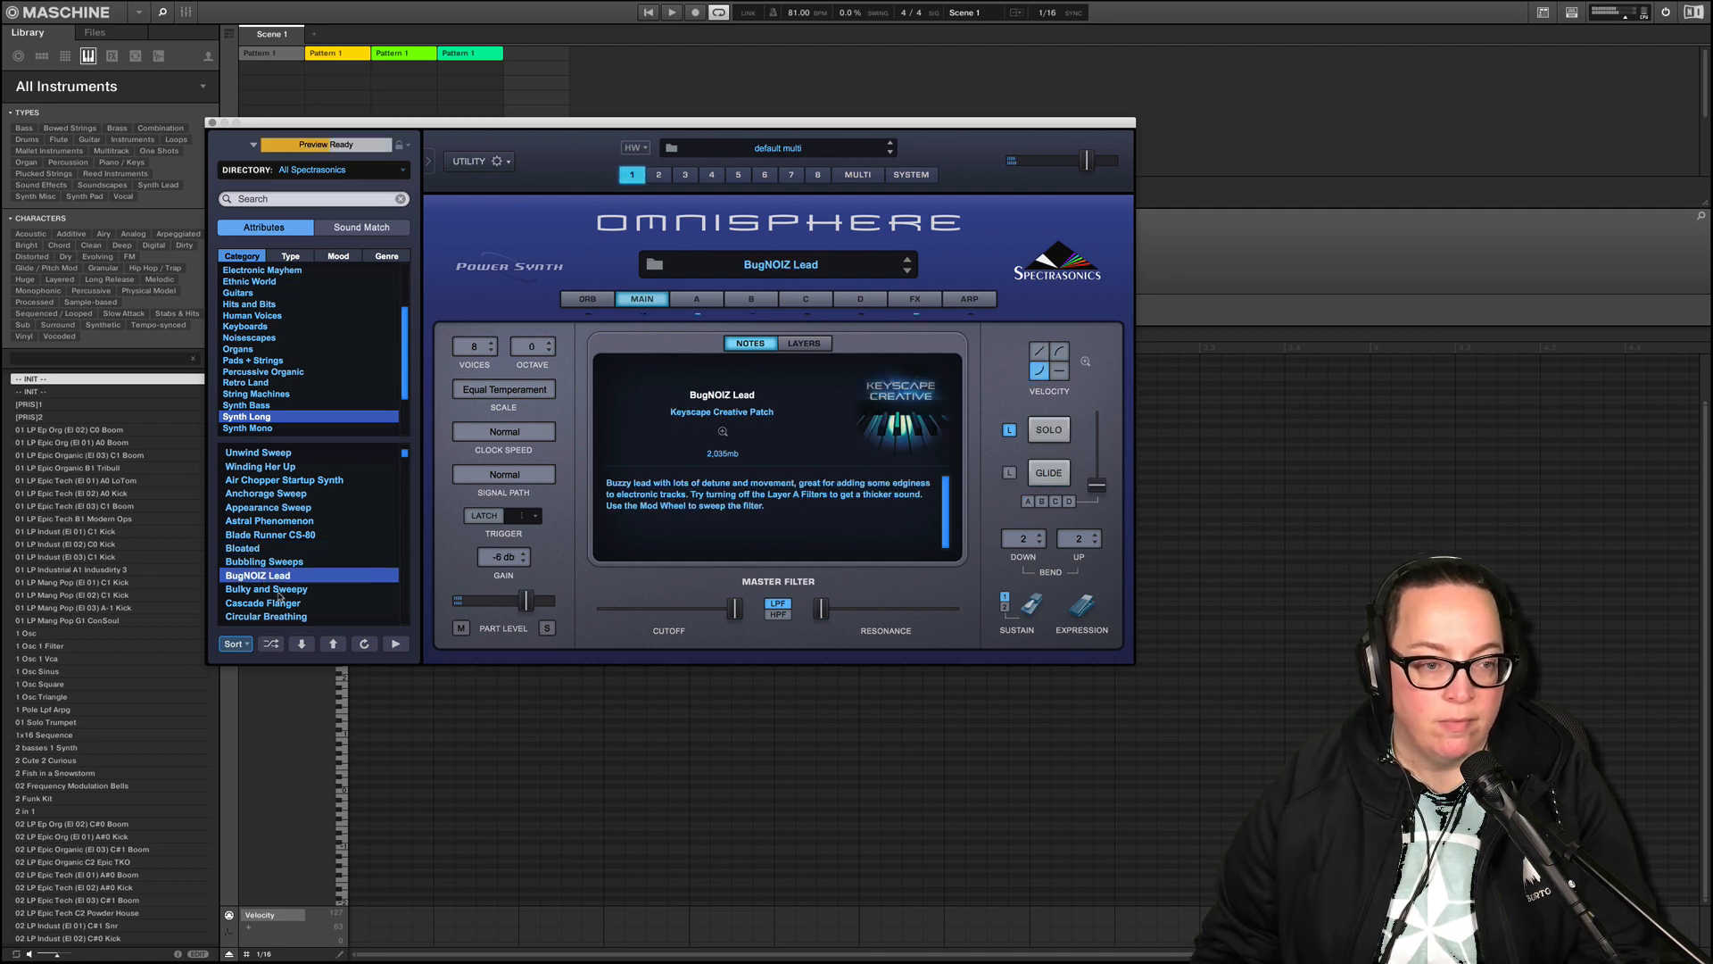
- Audition the Bulky and Sweepy and Cascade Flanger patches, and load CS Talker Lead for the Lead group
left_click(279, 599)
left_click(279, 591)
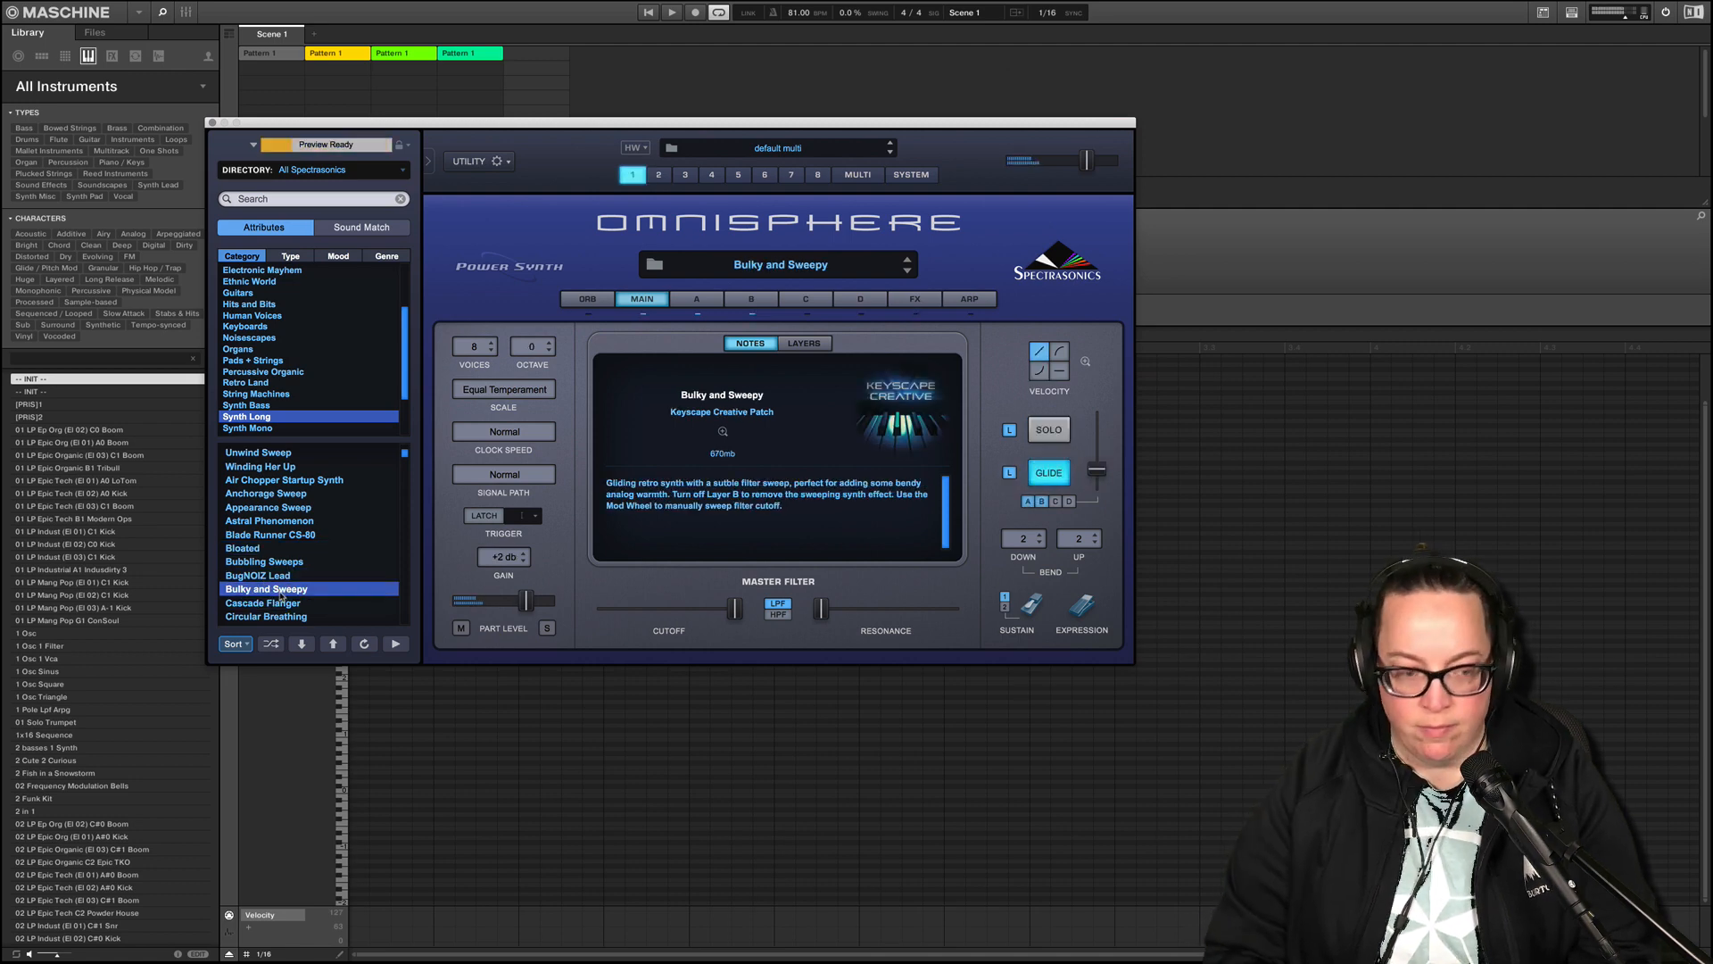
left_click(267, 603)
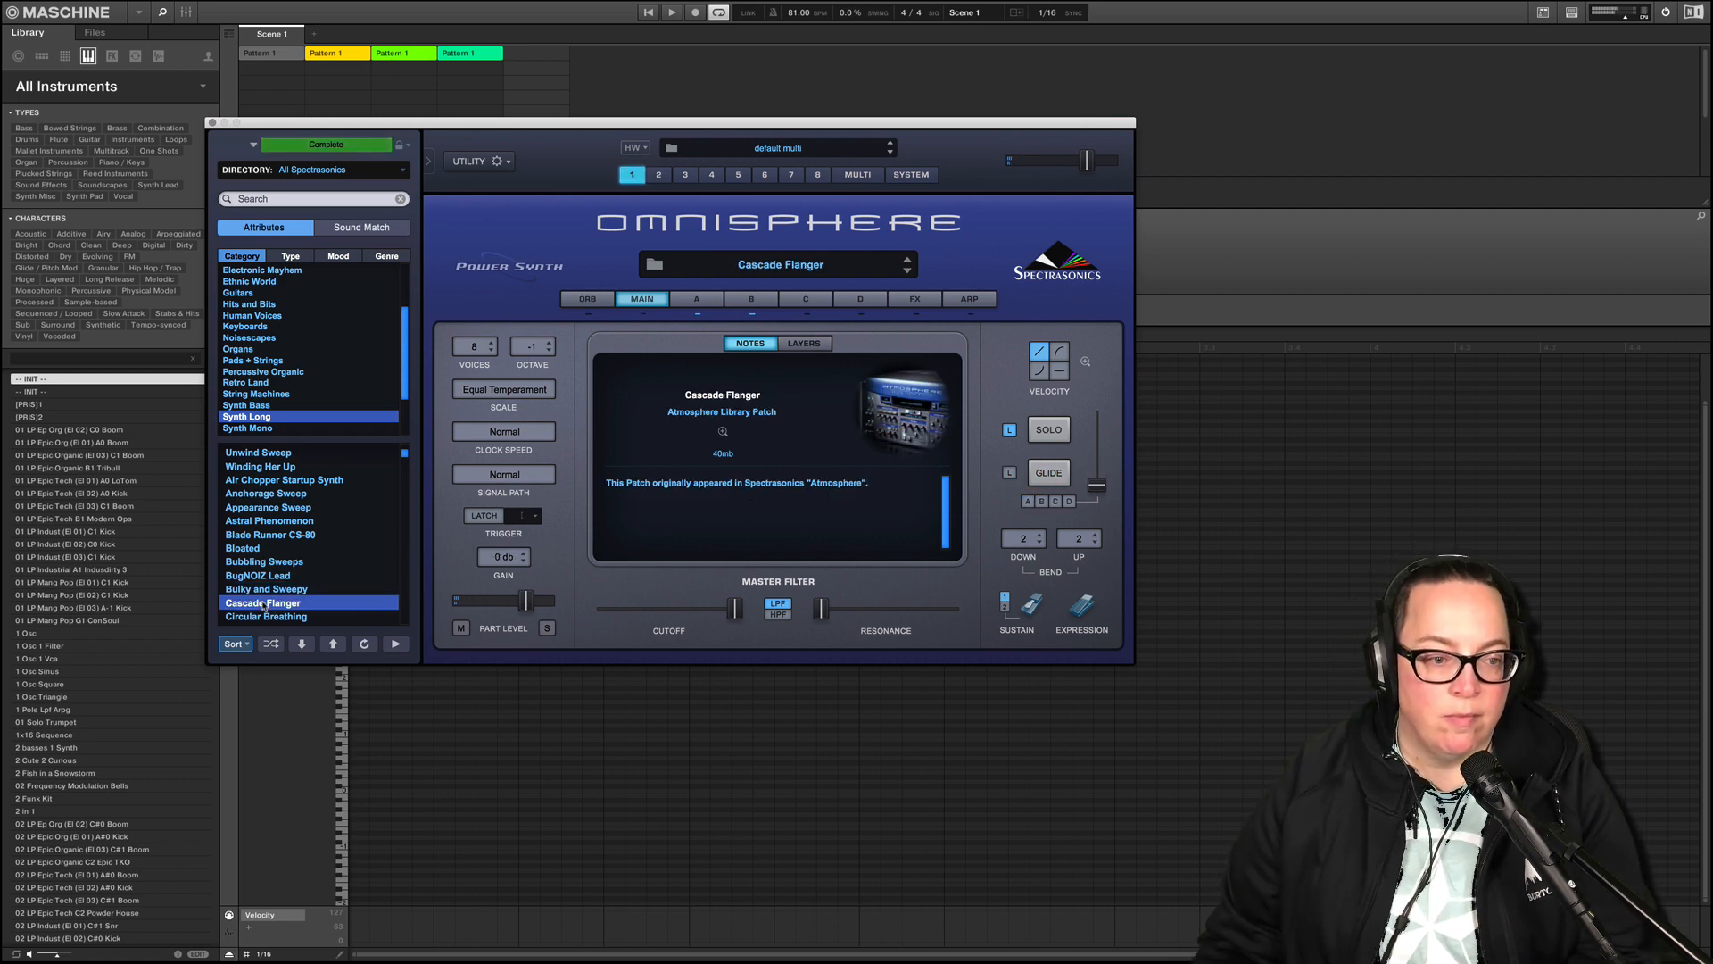
scroll(277, 580, "down", 3)
scroll(277, 569, "down", 2)
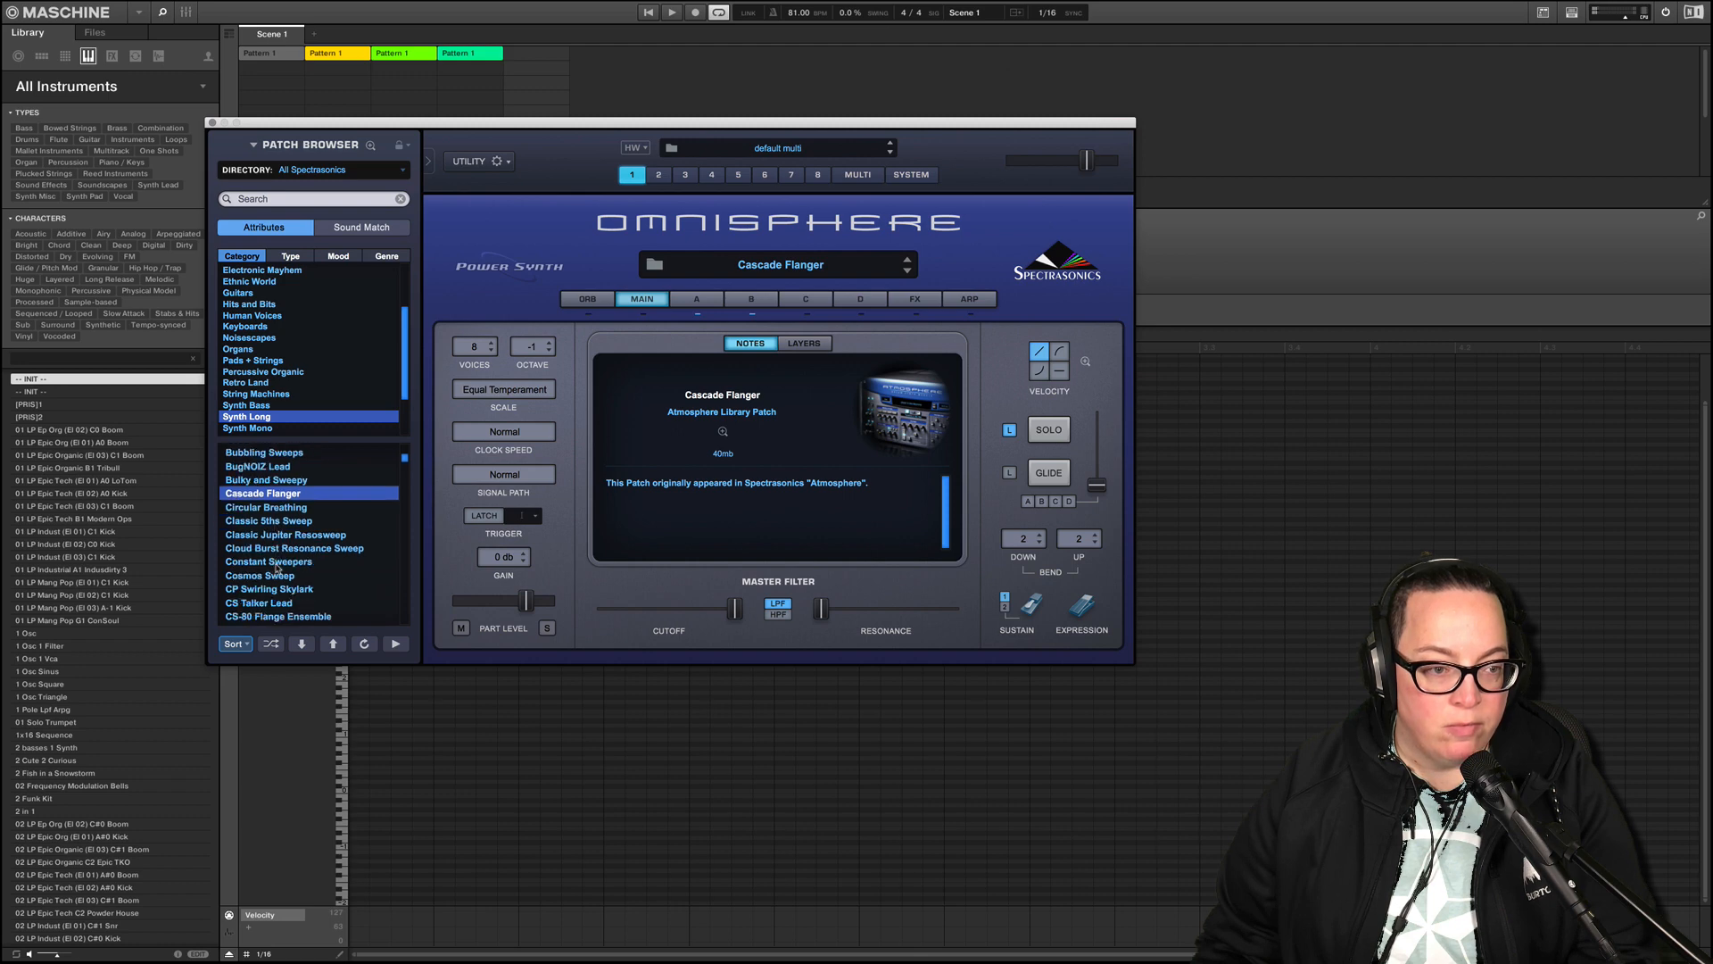
left_click(259, 604)
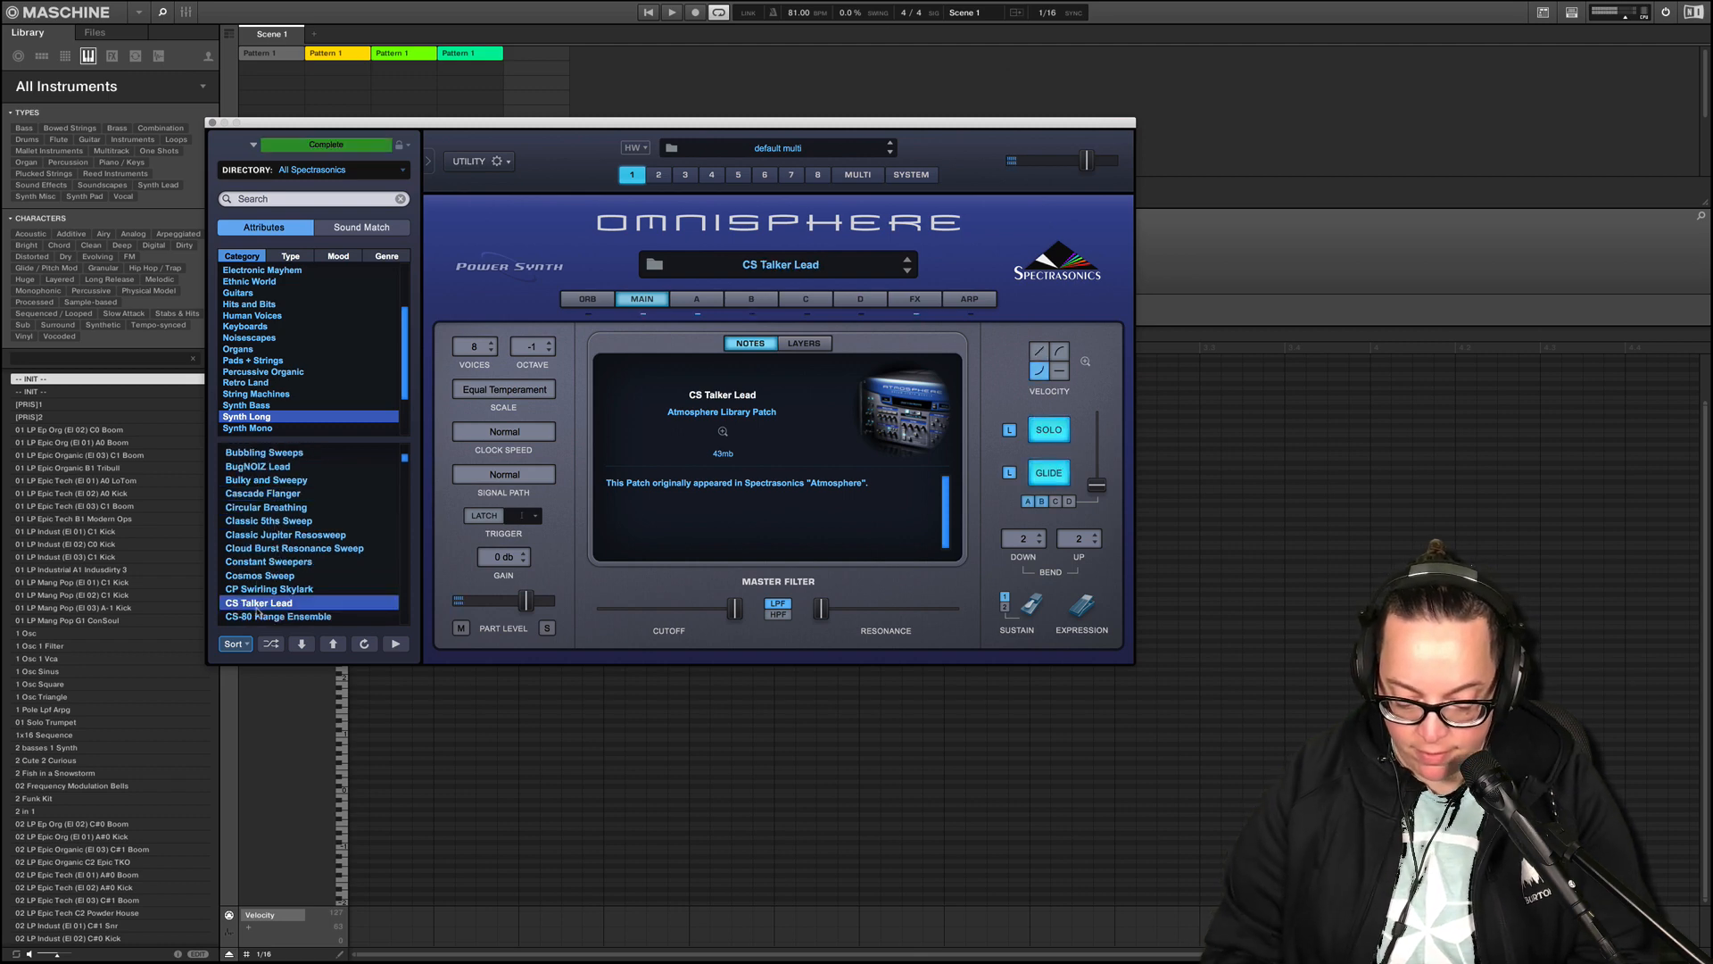
- Browse further through the Synth Long patches and audition HP Techno Fizzweeper
scroll(261, 598, "down", 3)
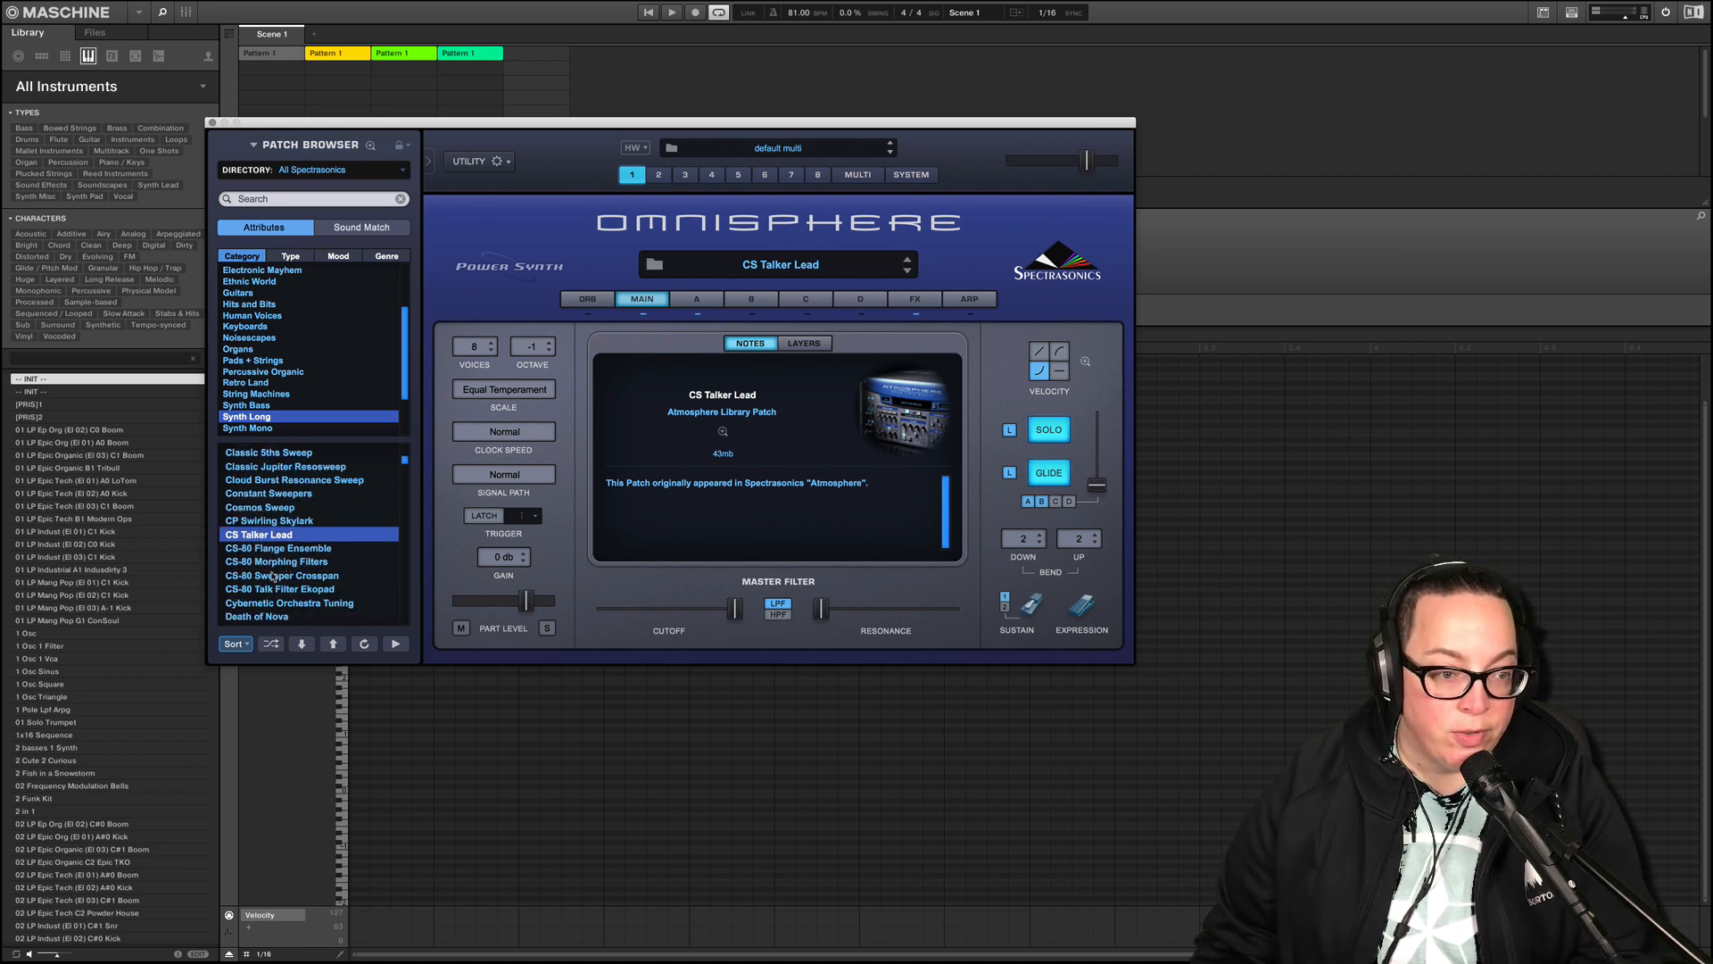
scroll(274, 578, "down", 2)
scroll(275, 611, "down", 5)
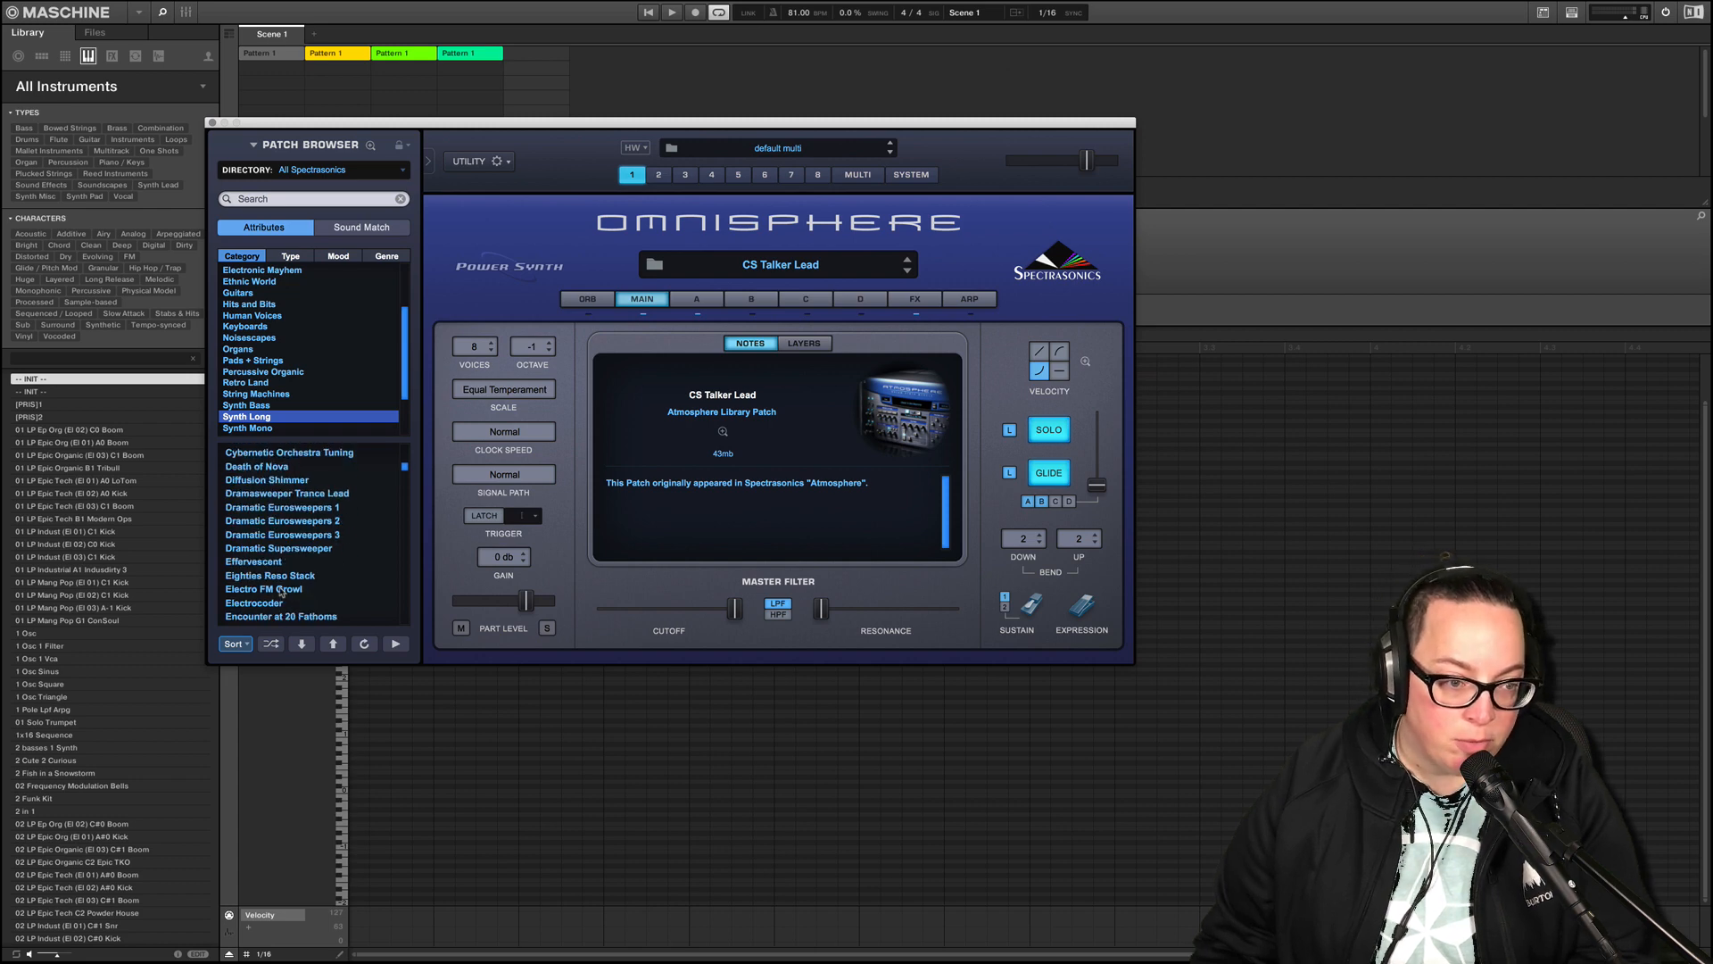
scroll(278, 593, "down", 3)
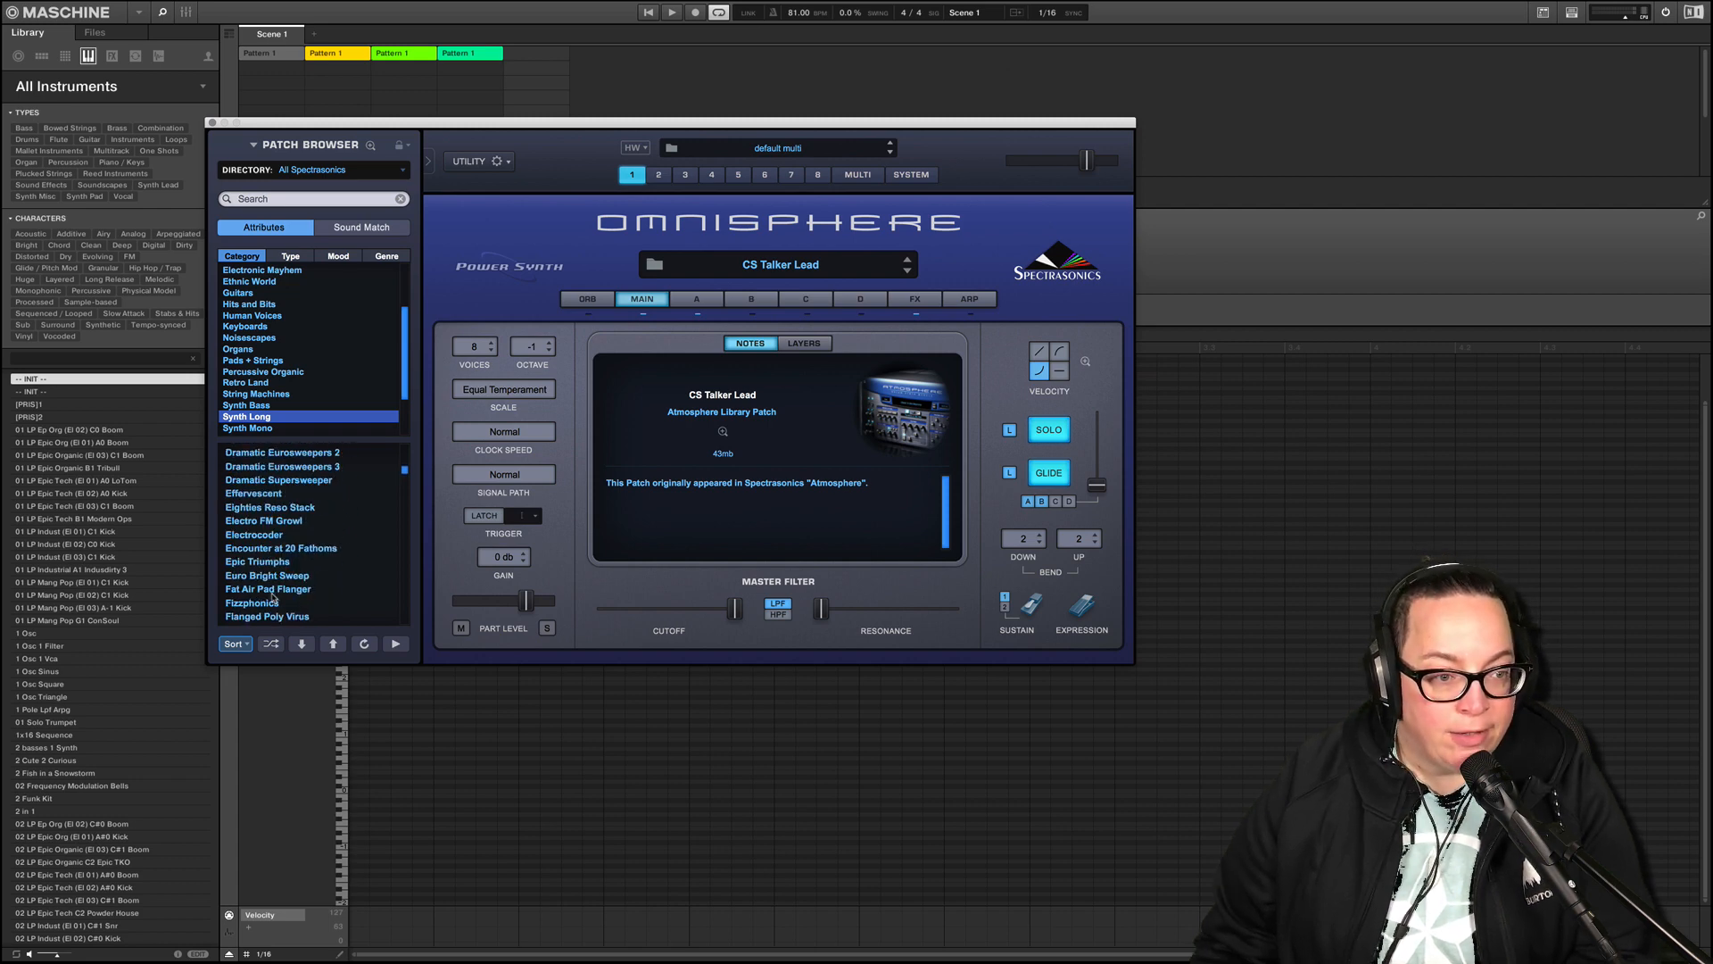
scroll(274, 598, "down", 2)
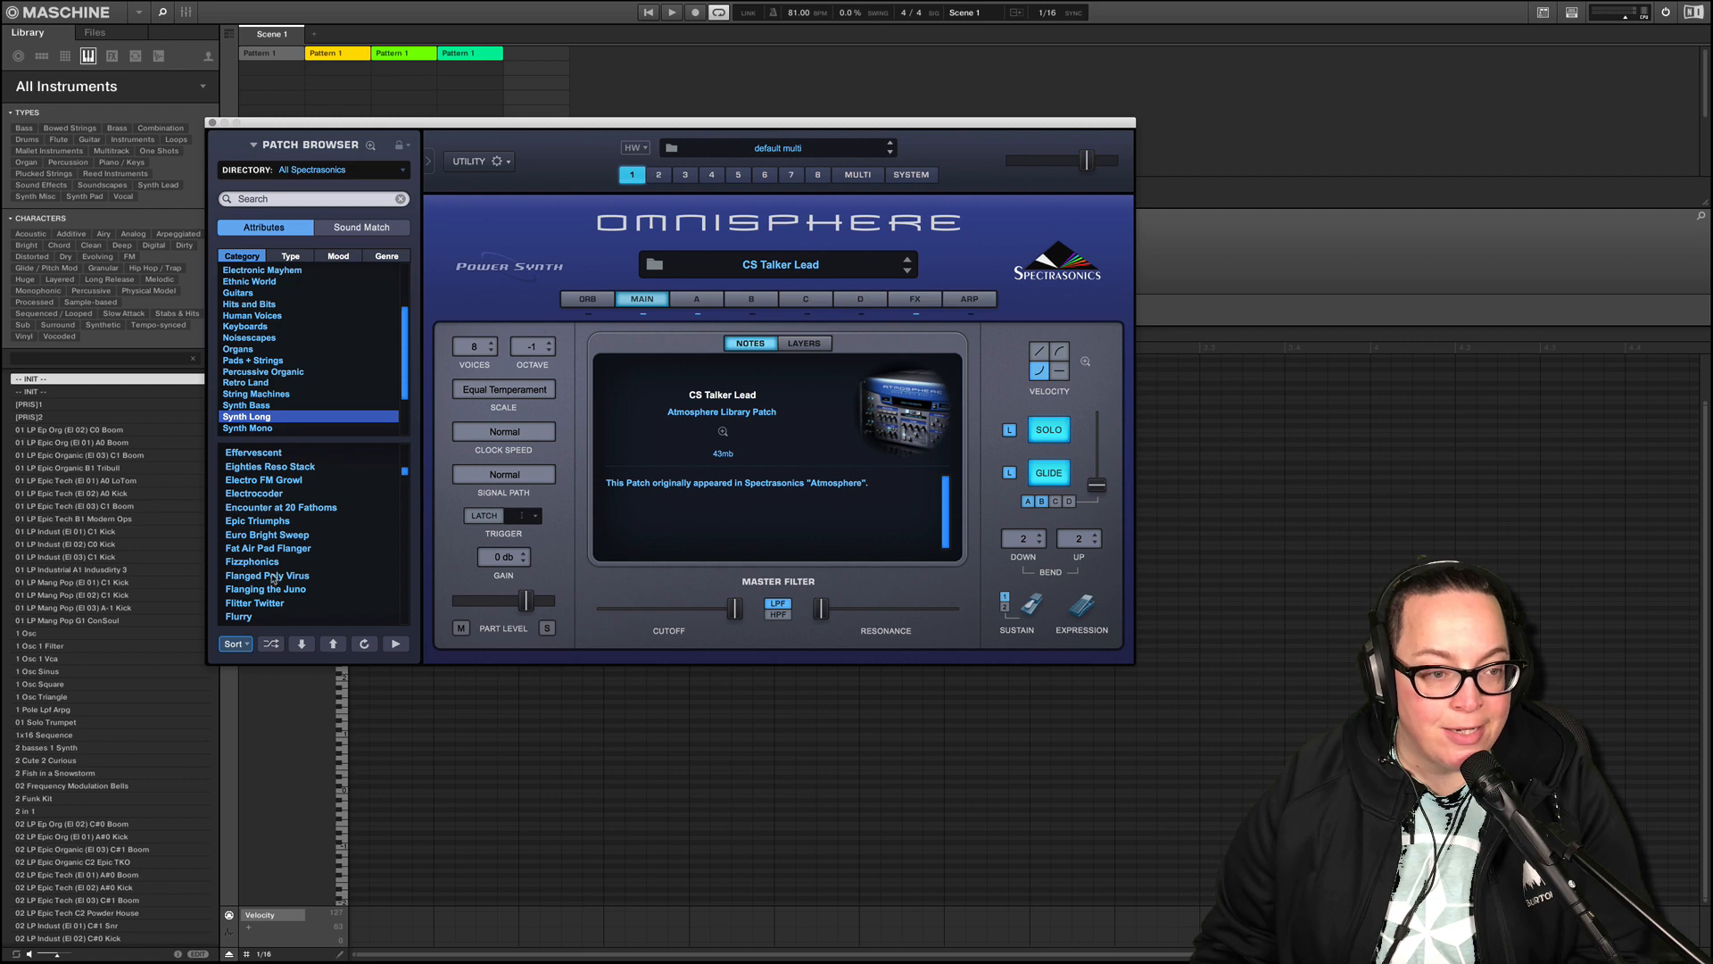
scroll(274, 578, "down", 2)
scroll(284, 593, "down", 2)
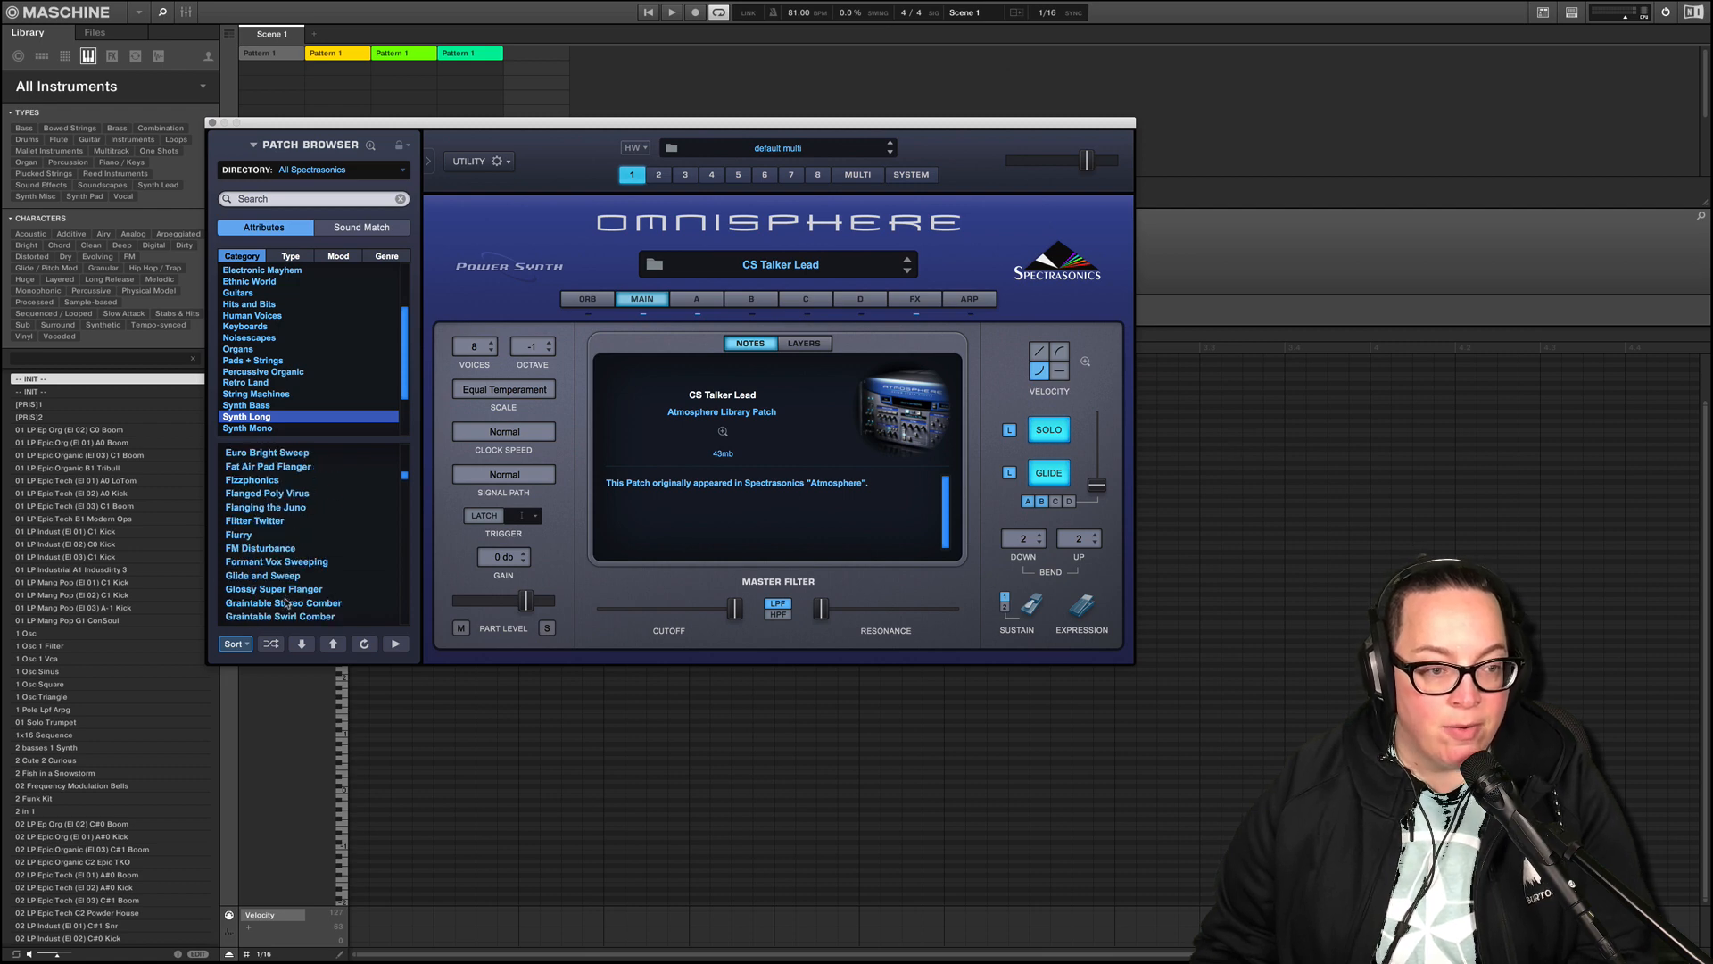
scroll(282, 581, "down", 3)
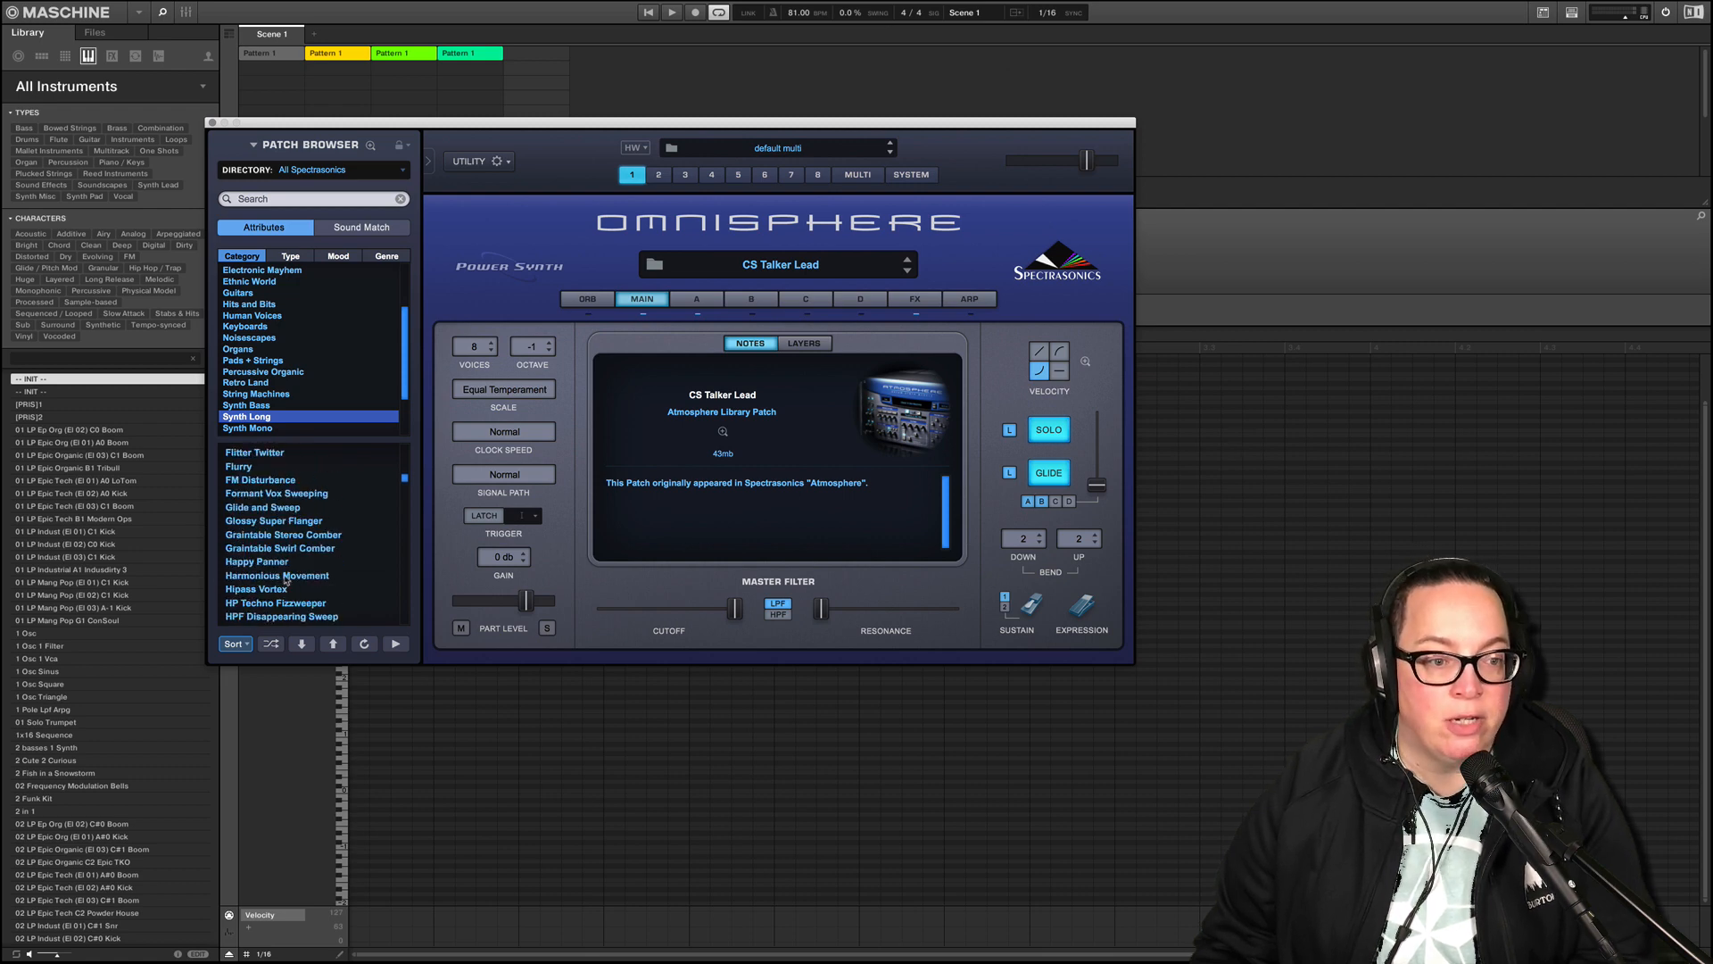
scroll(285, 574, "down", 2)
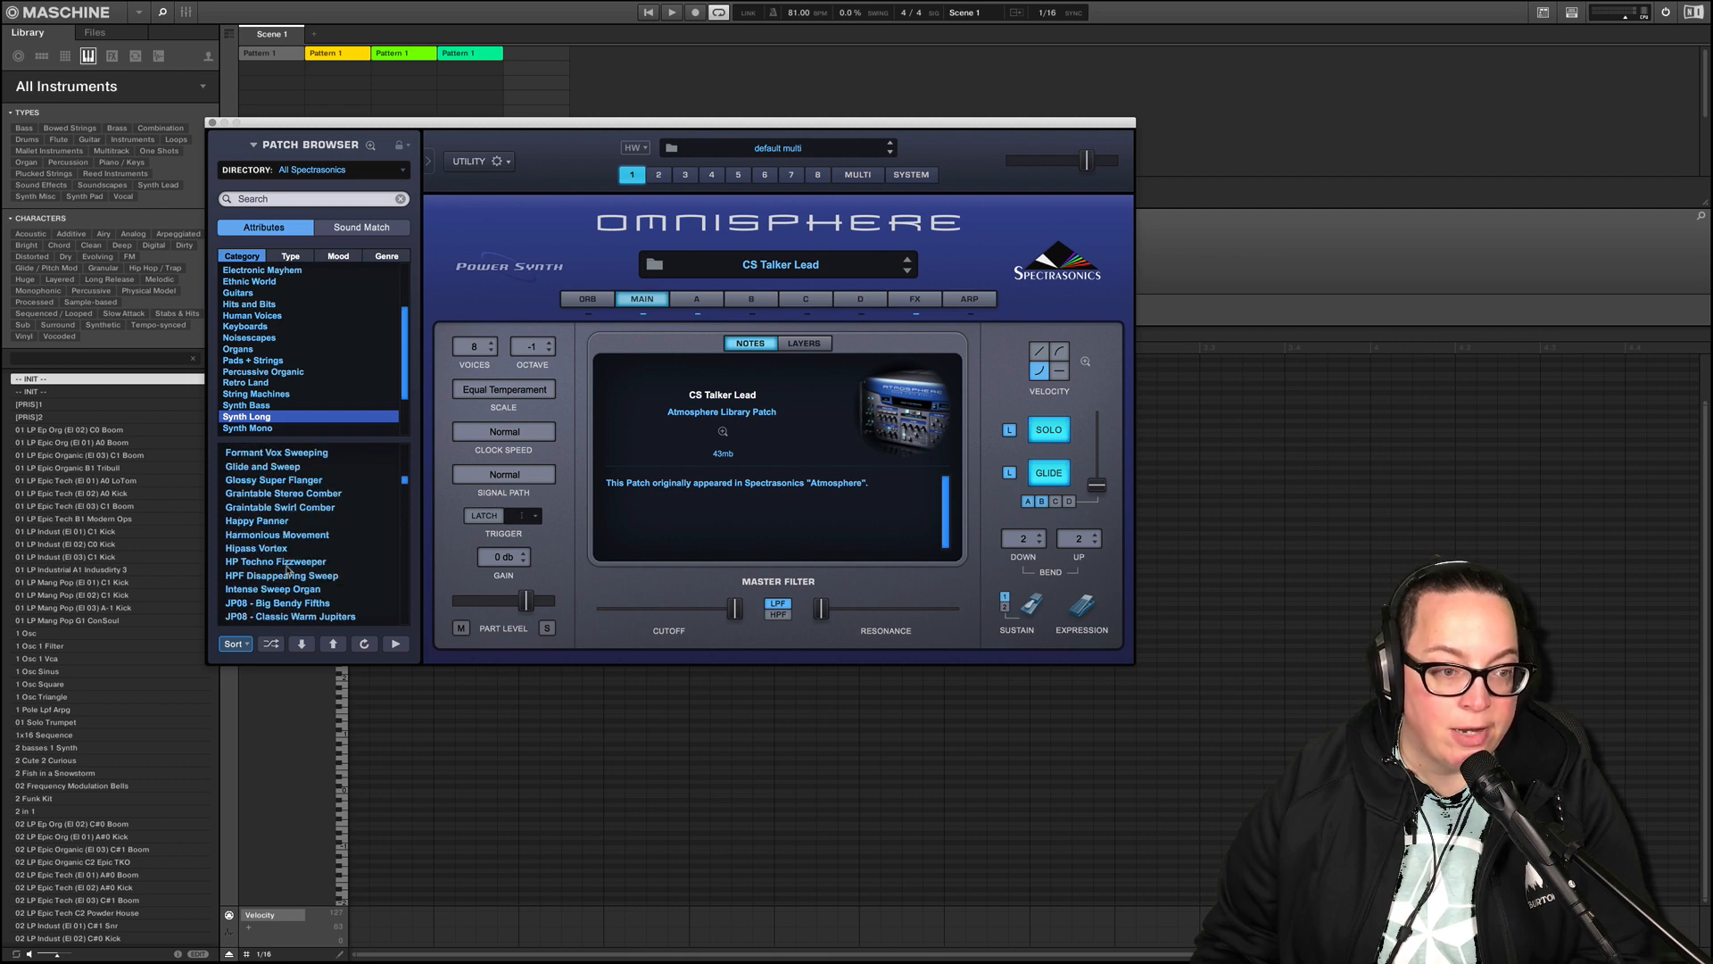
left_click(286, 565)
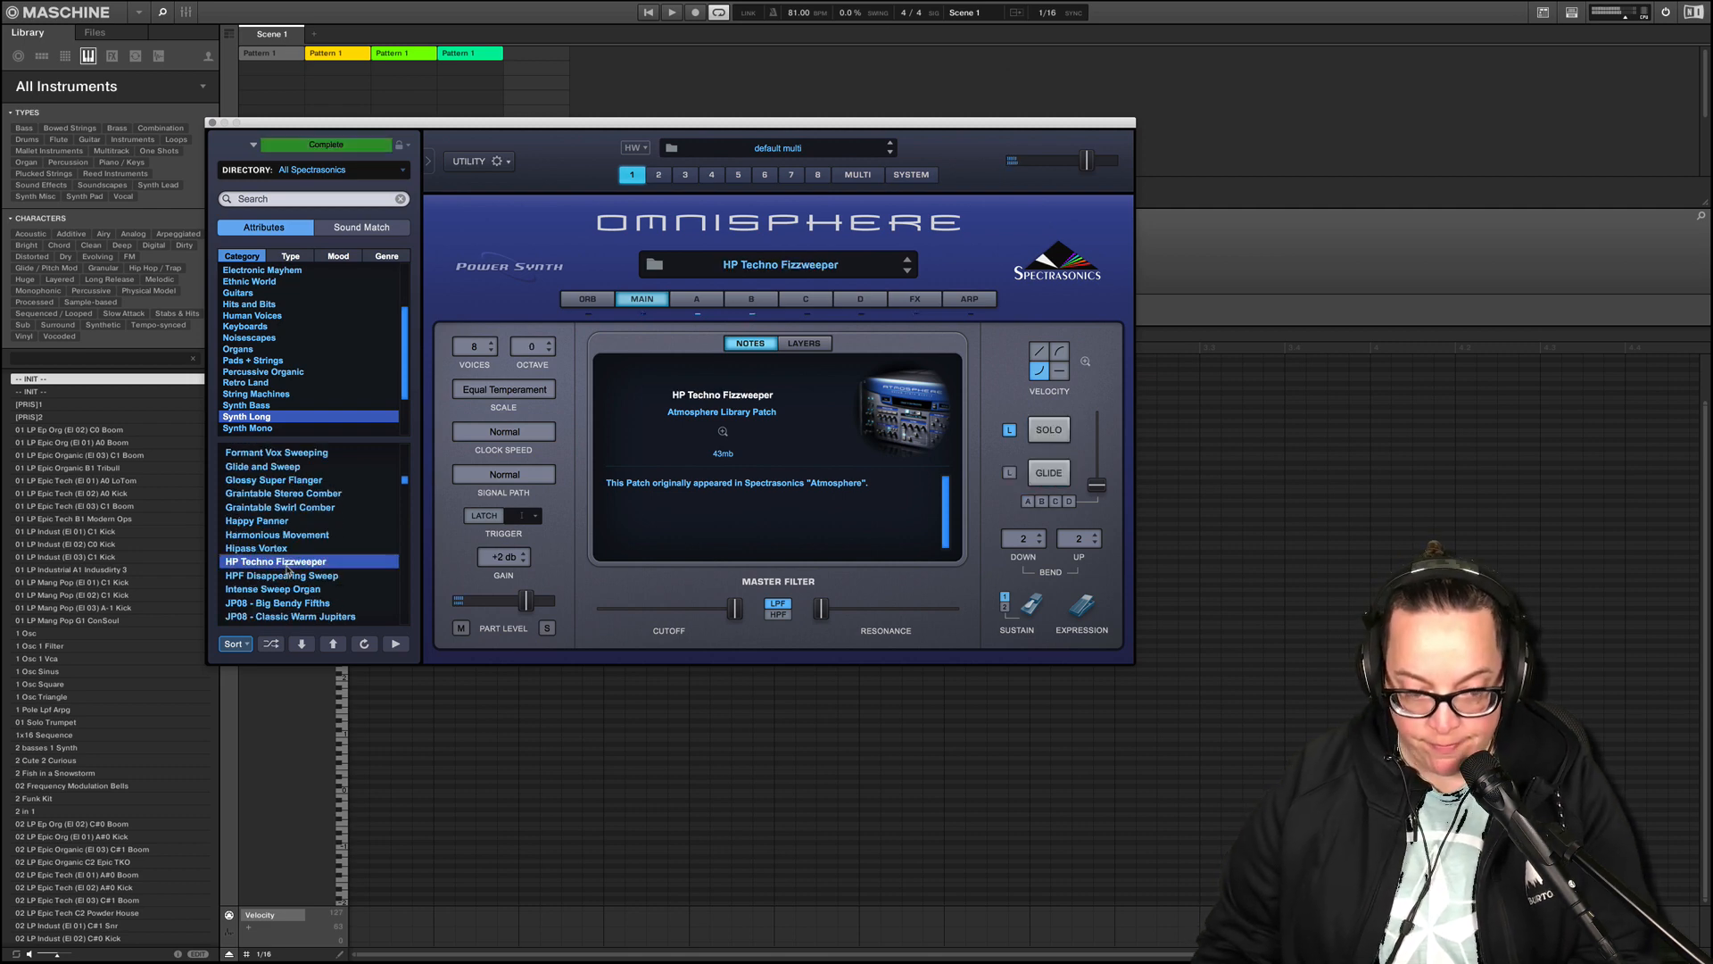
- Audition the JP08 - Vague Thunder 2, JP08 - Slightly Broken, Juicy Gossip and Juicy Drone patches
scroll(271, 593, "down", 2)
scroll(282, 578, "down", 4)
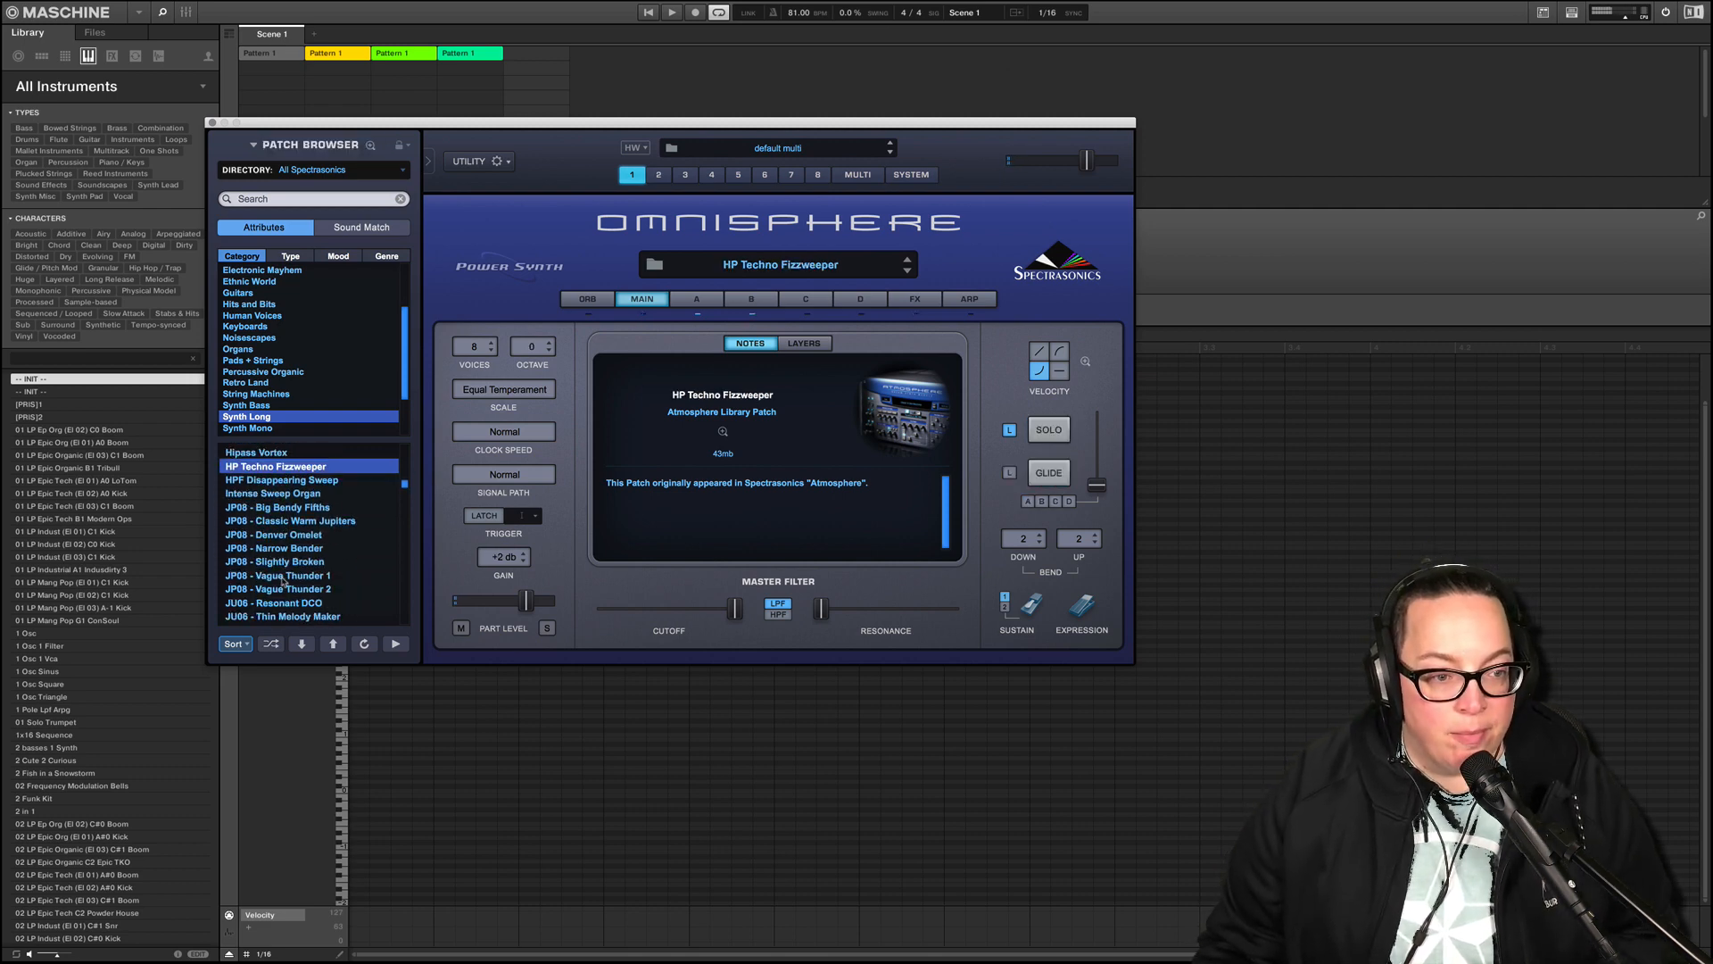
left_click(290, 520)
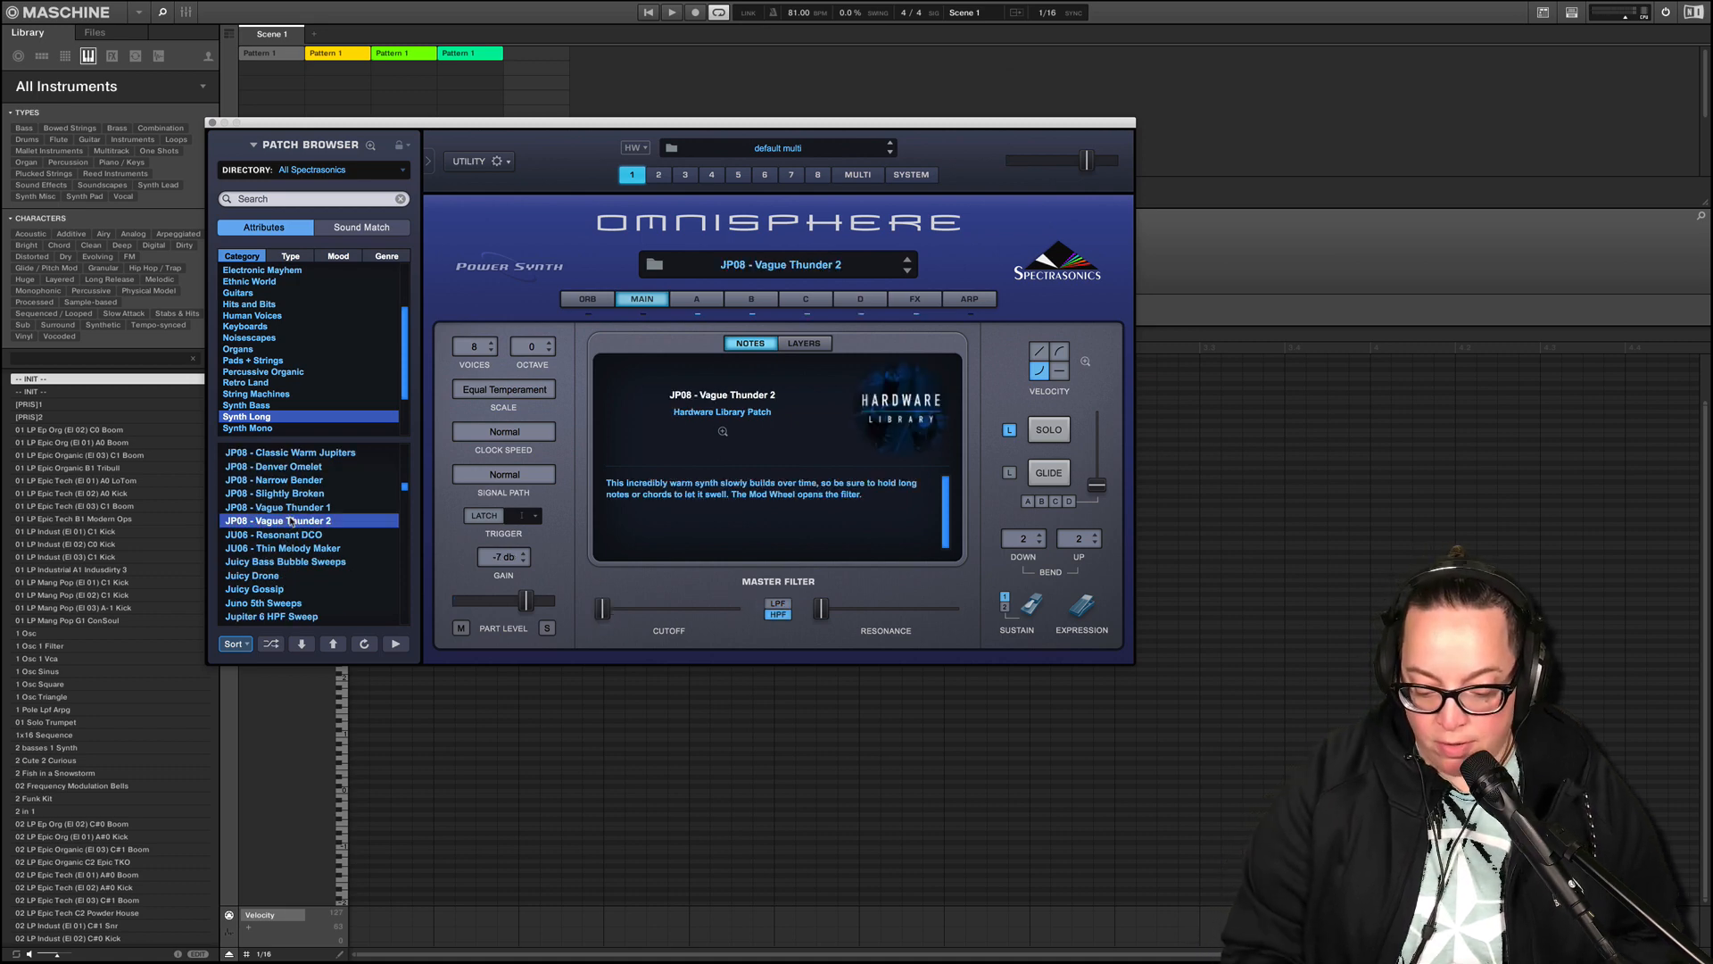
left_click(315, 494)
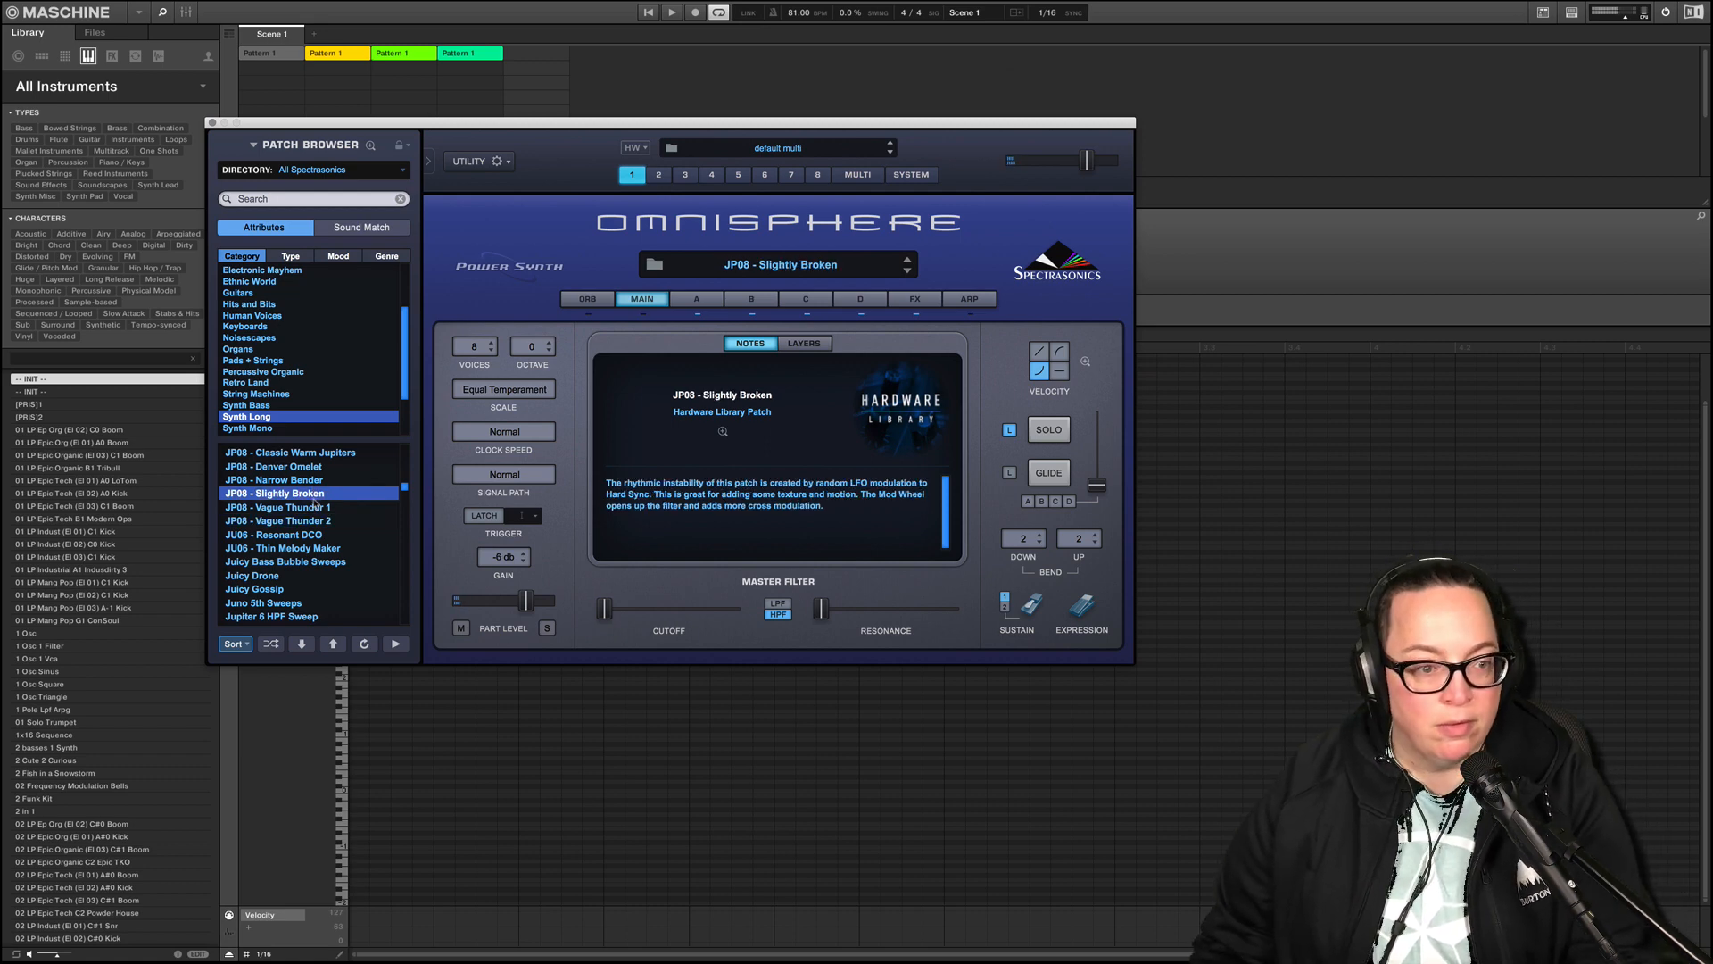
left_click(262, 591)
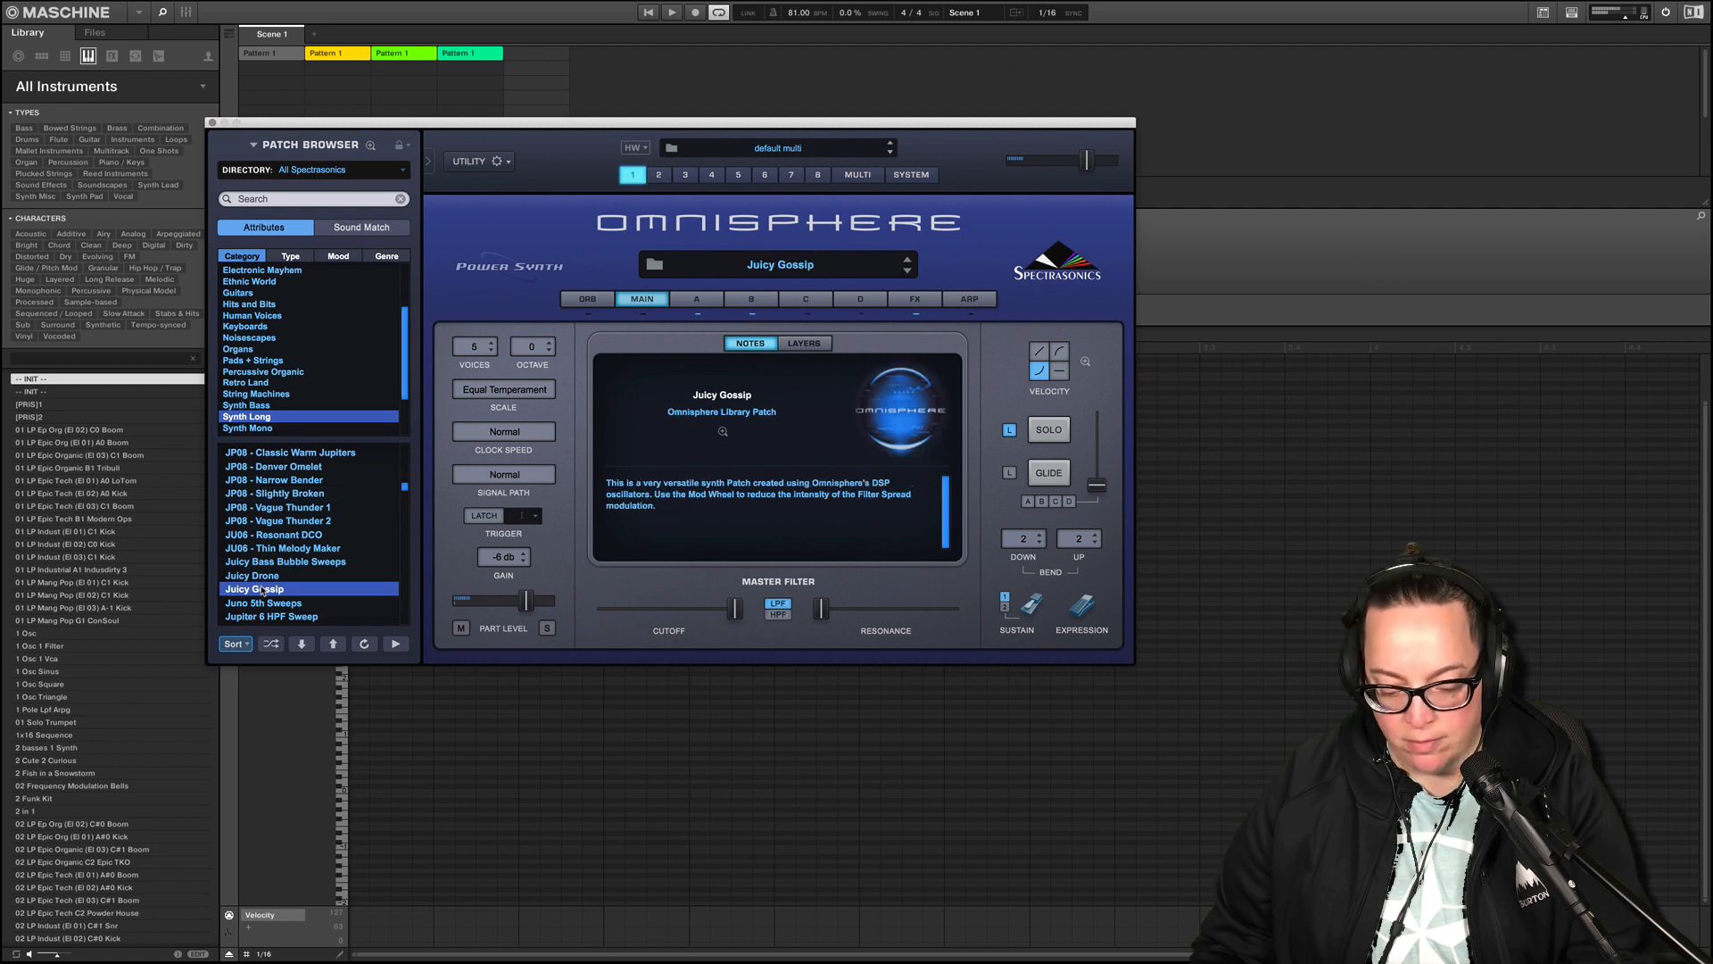
left_click(279, 578)
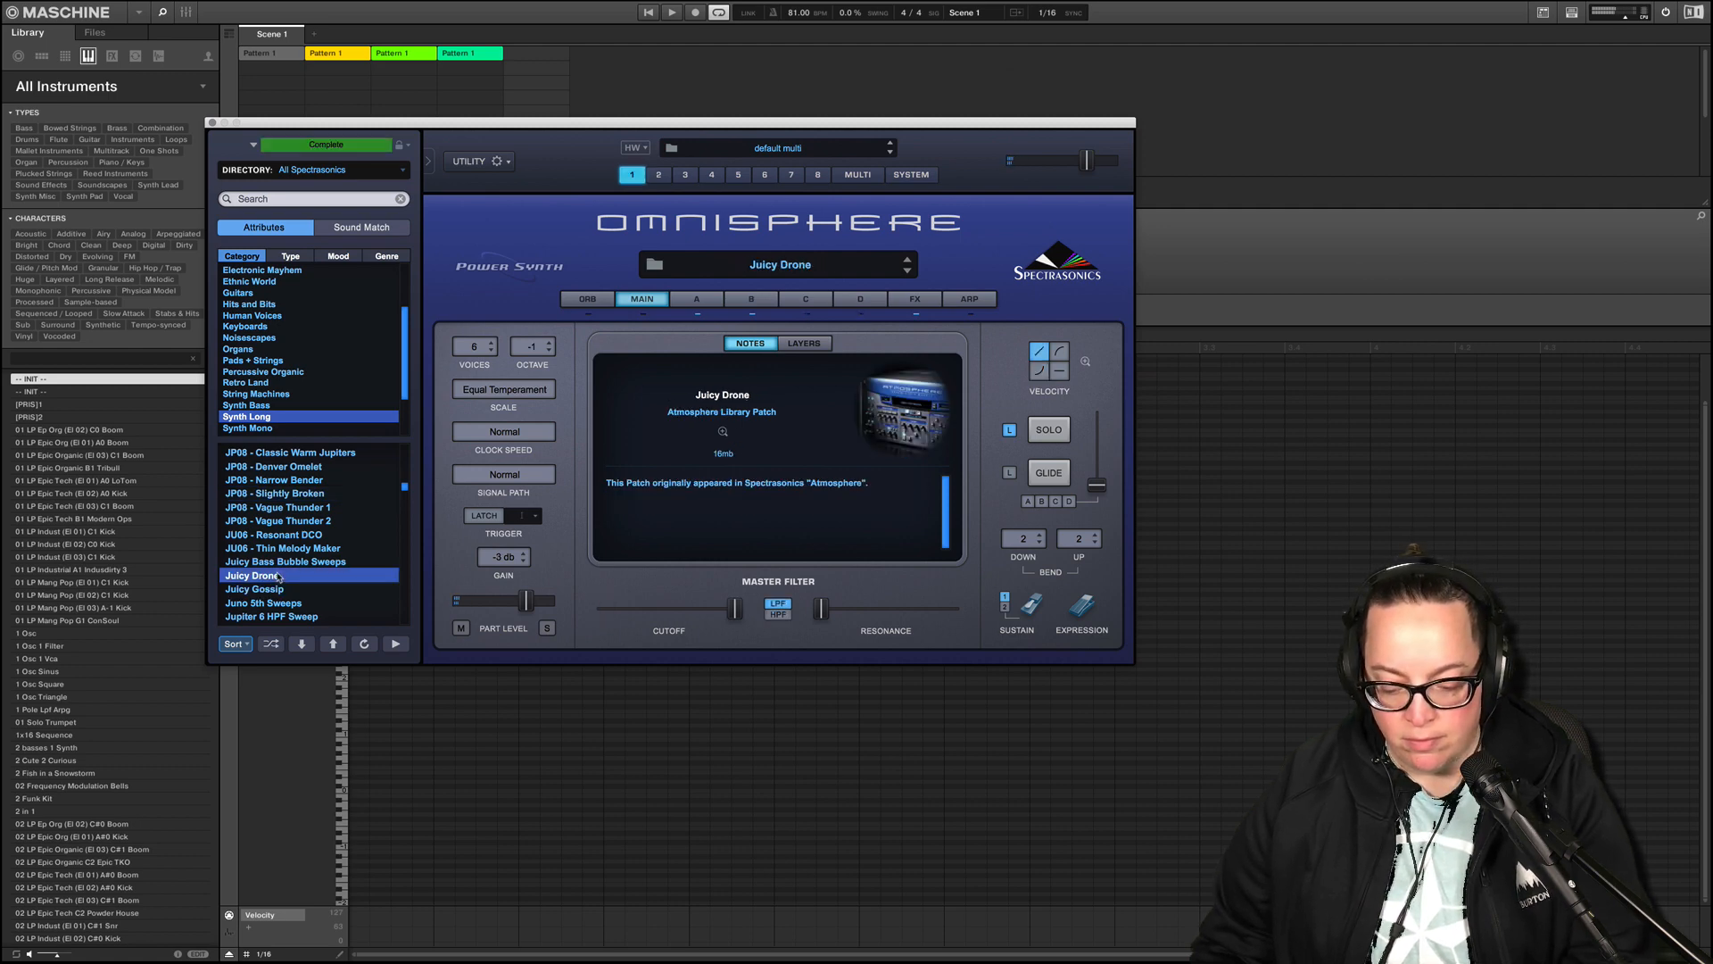
- Switch the patch category filter to Trons and Optical and look through its patches
scroll(277, 581, "down", 2)
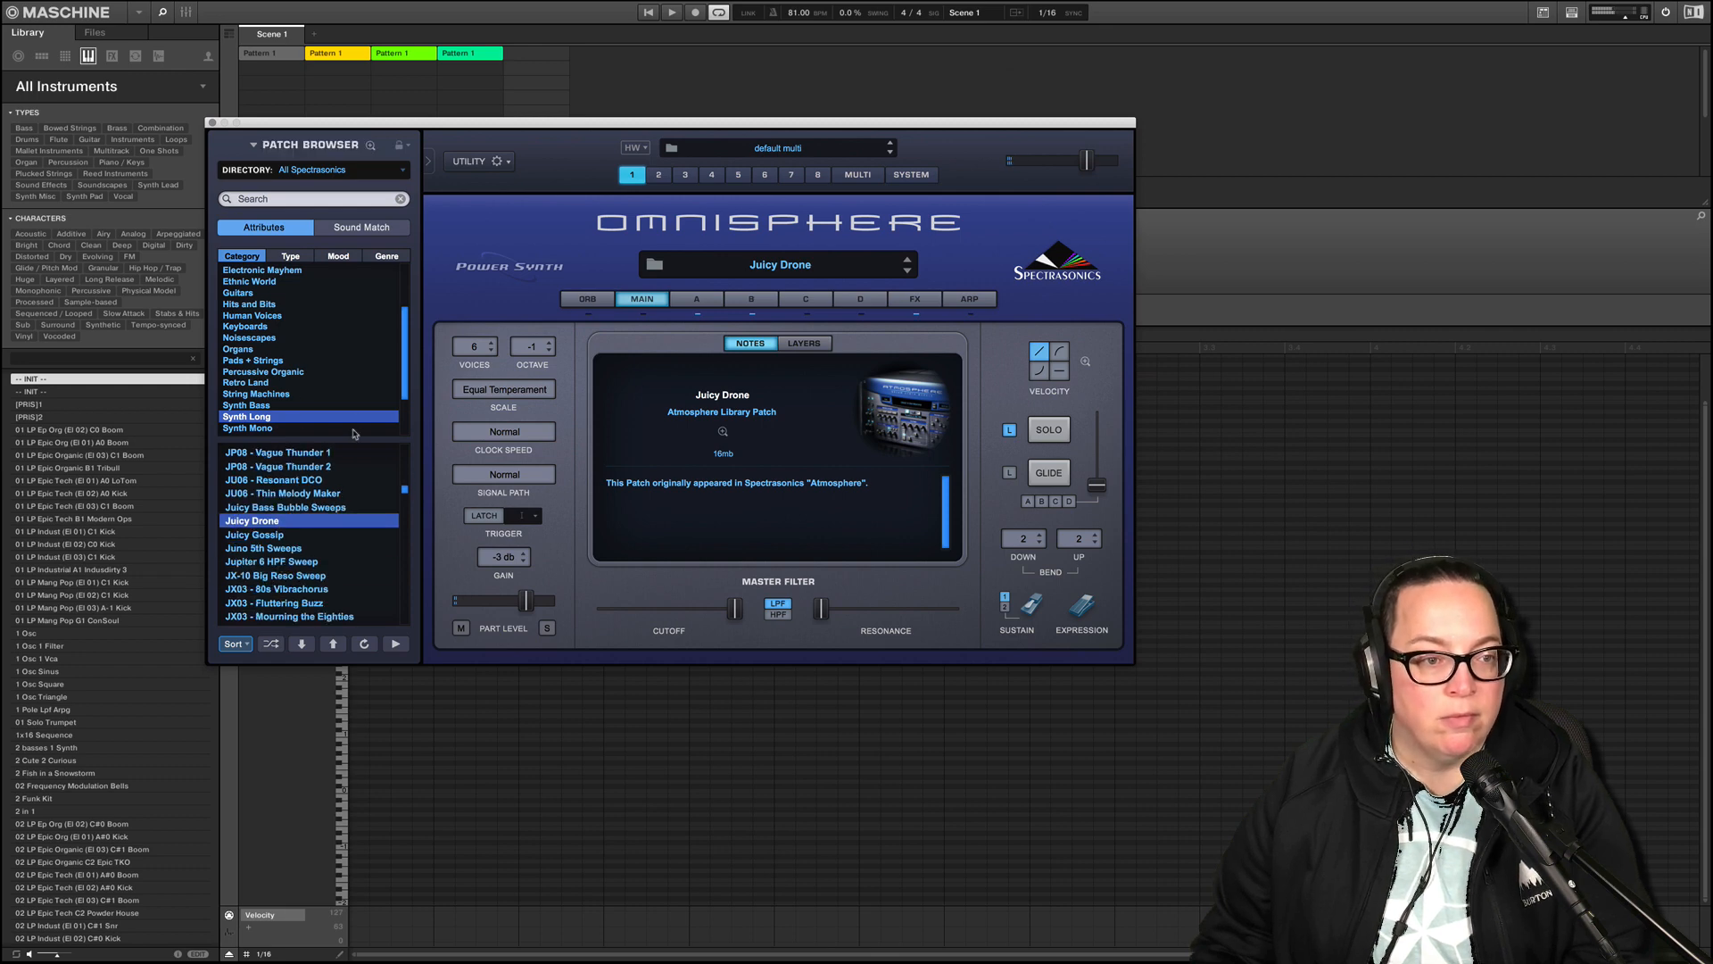
scroll(353, 421, "down", 3)
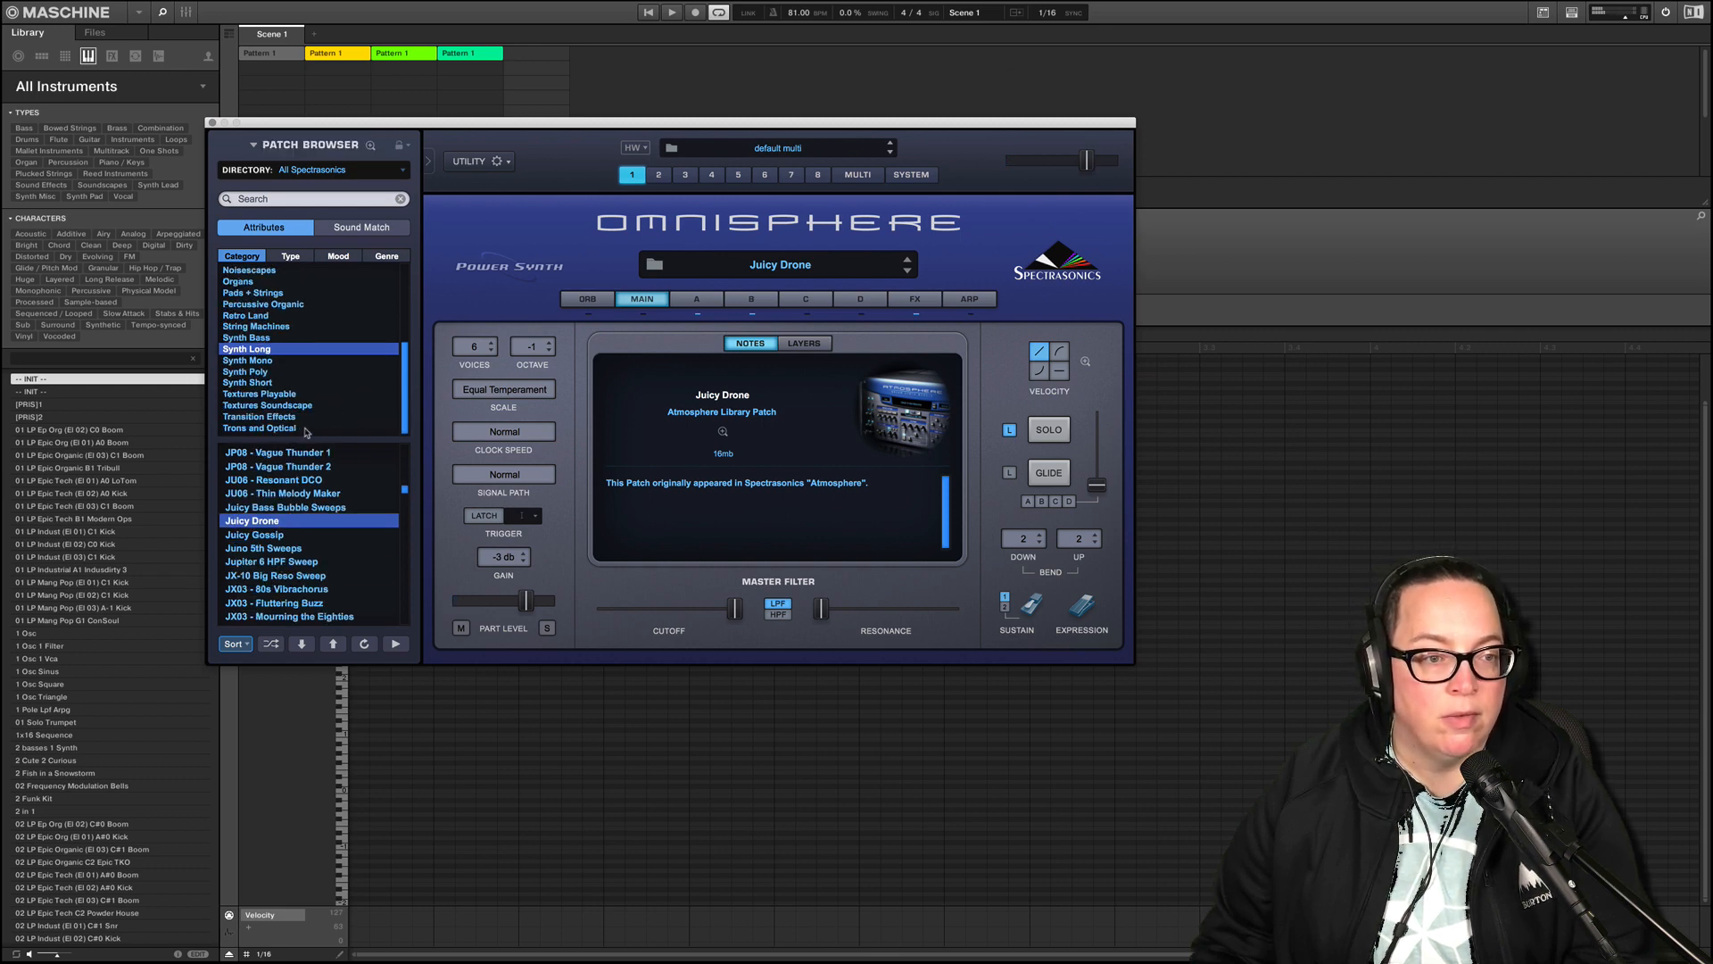
left_click(263, 429)
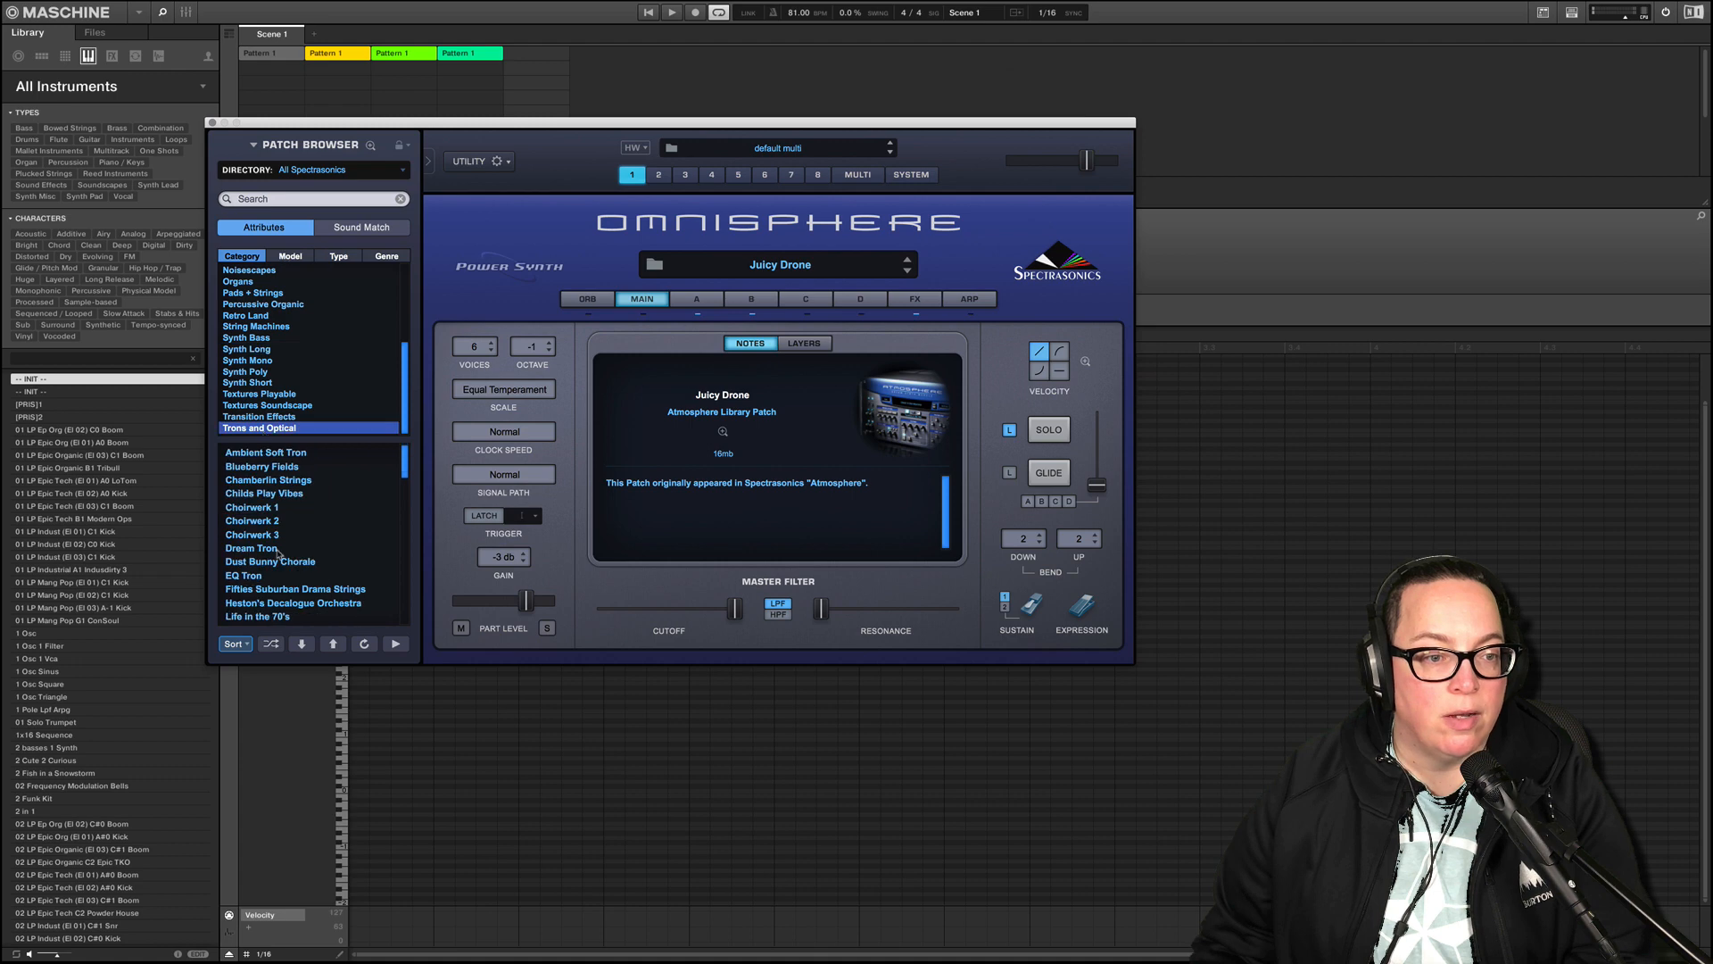
scroll(286, 574, "down", 1)
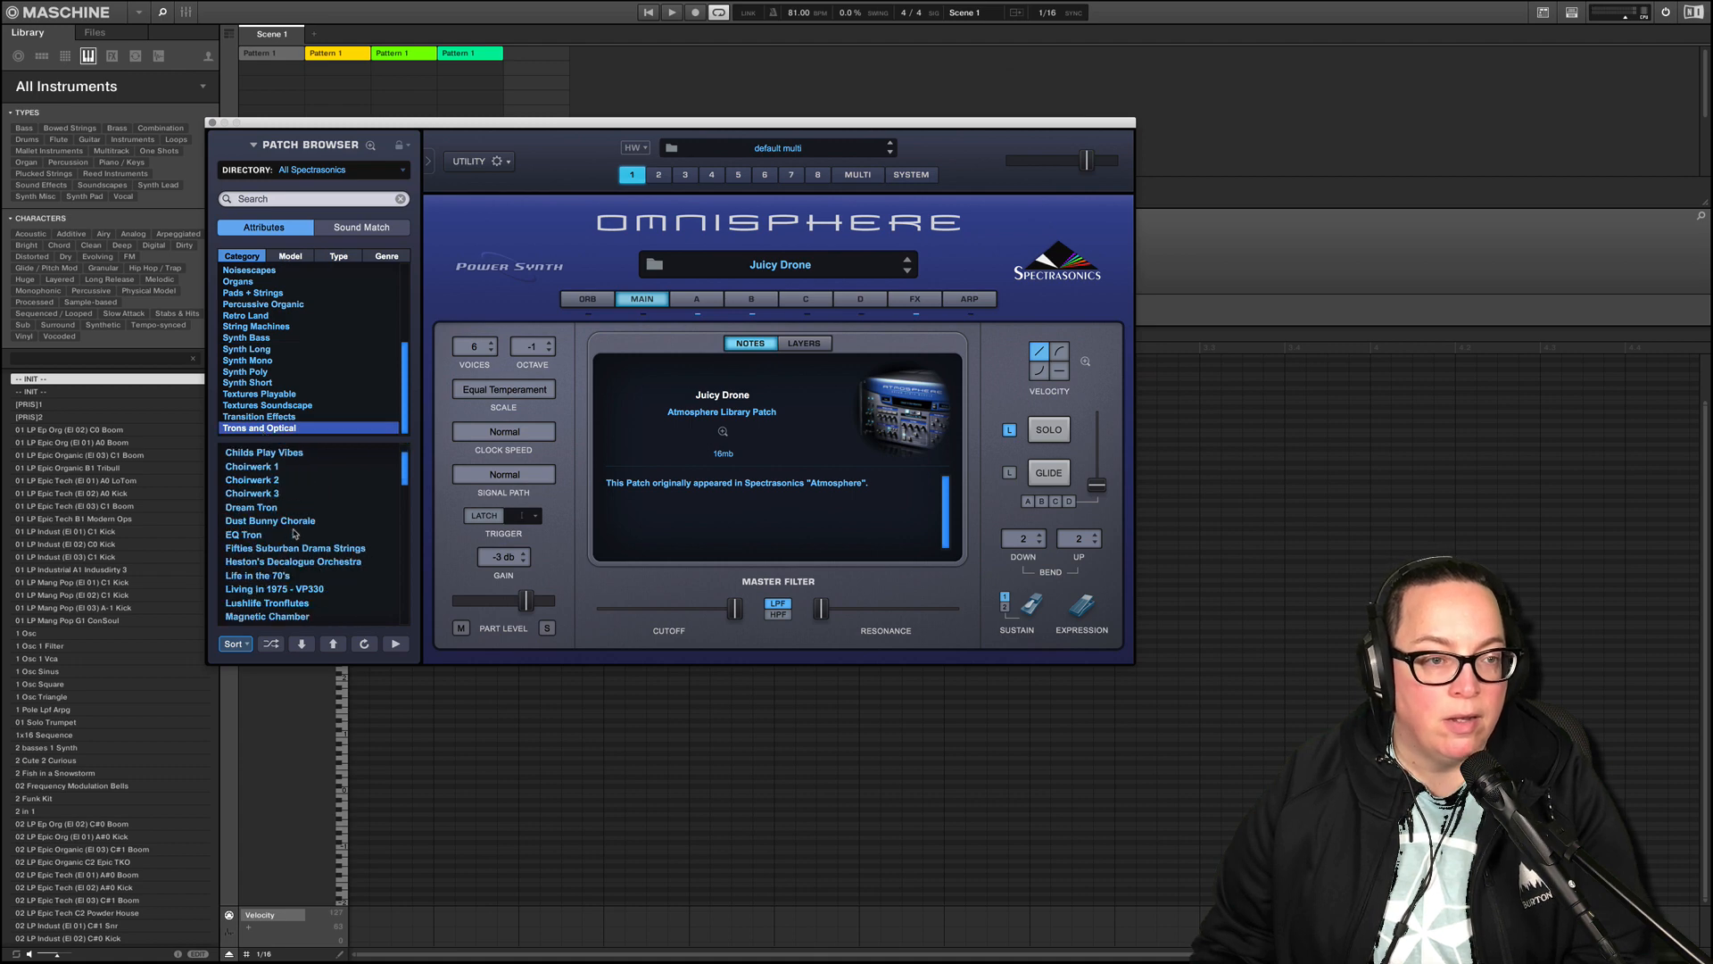
- Search the Trons and Optical patches for "flute", load Mellotron Flute and close the Omnisphere window
left_click(292, 198)
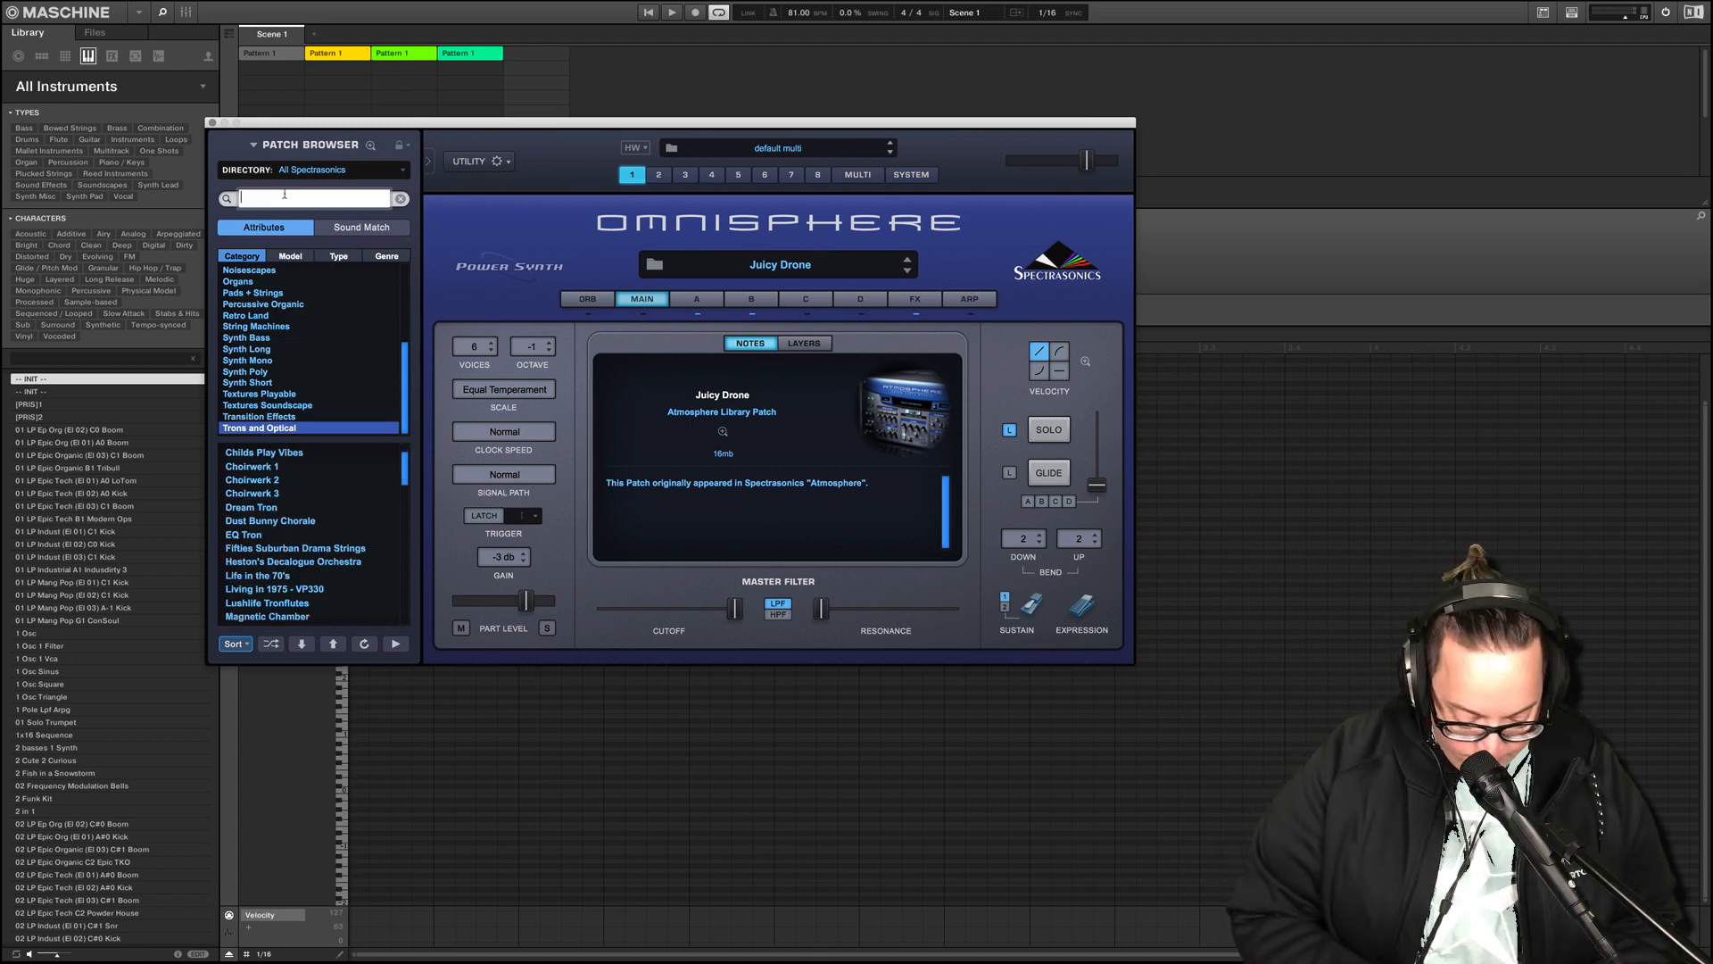
type("flute")
key("Return")
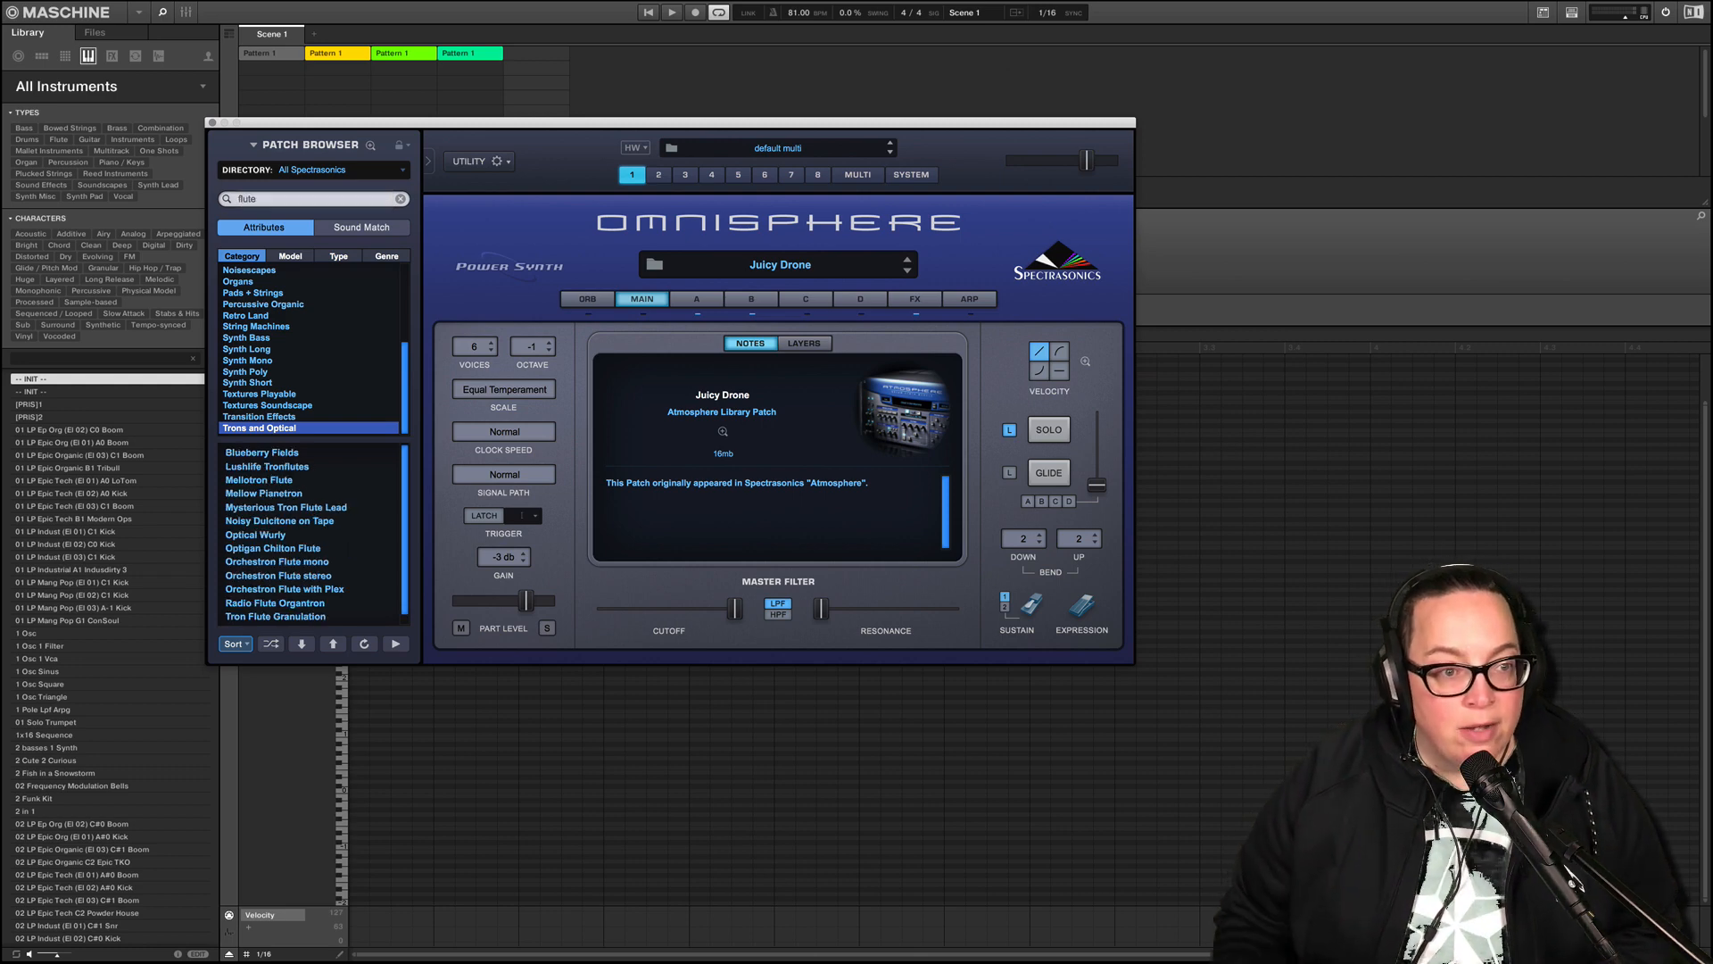
left_click(270, 479)
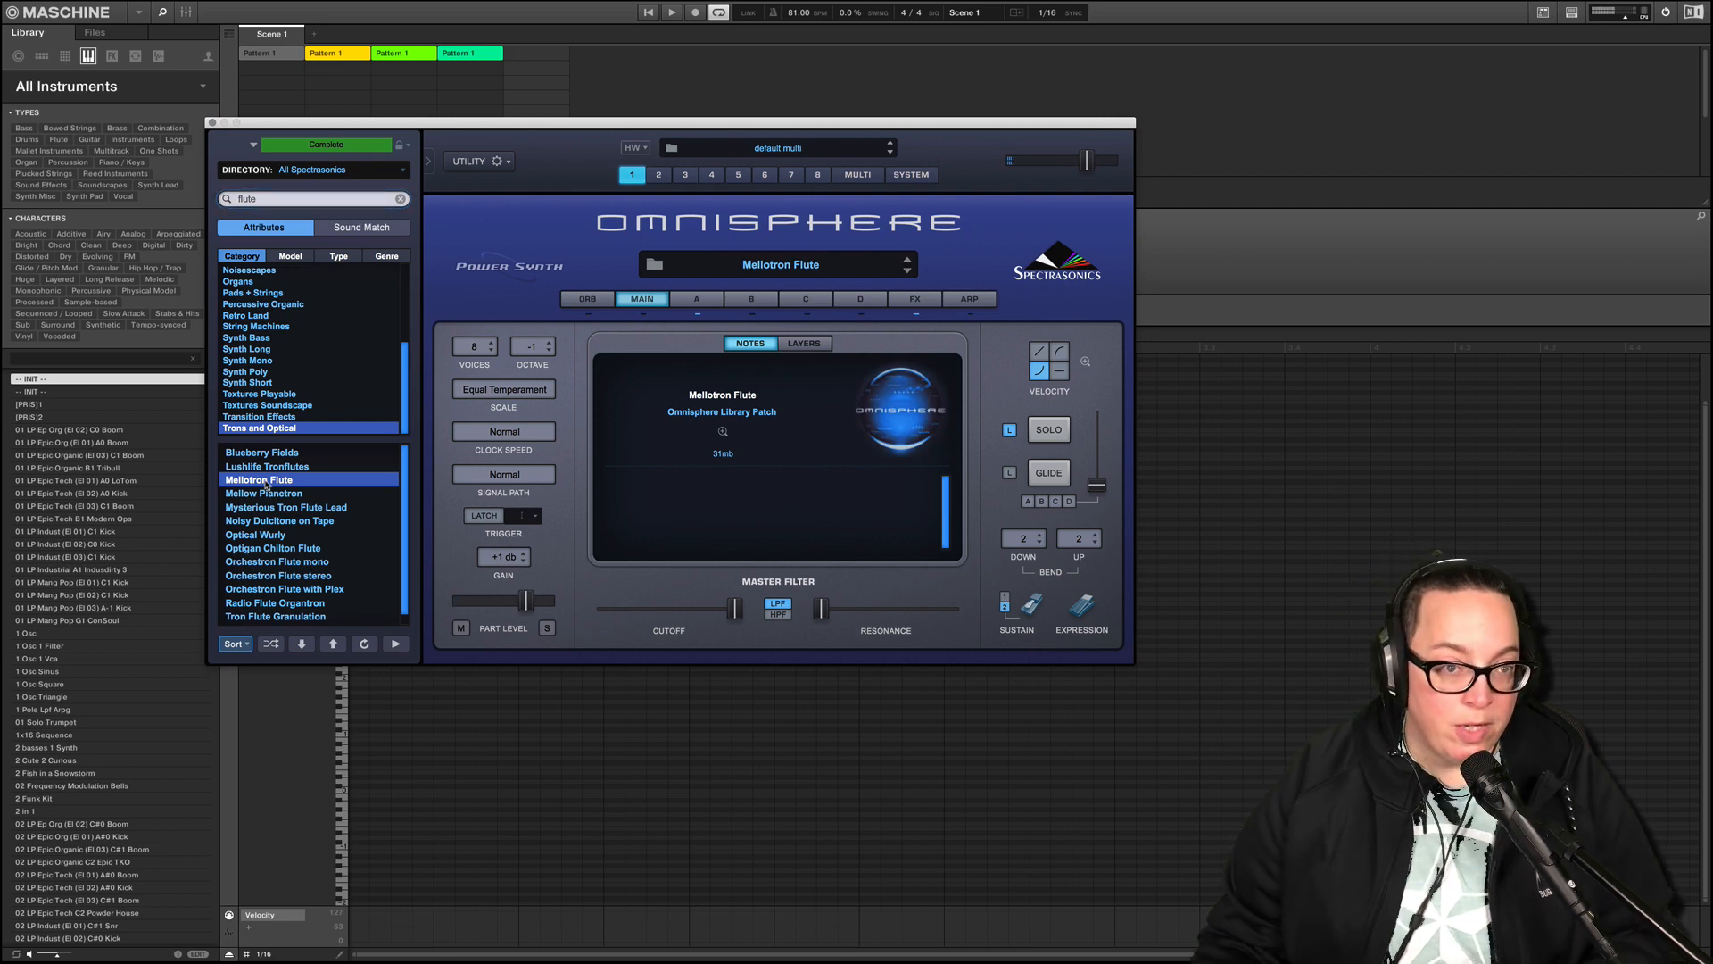
left_click(211, 123)
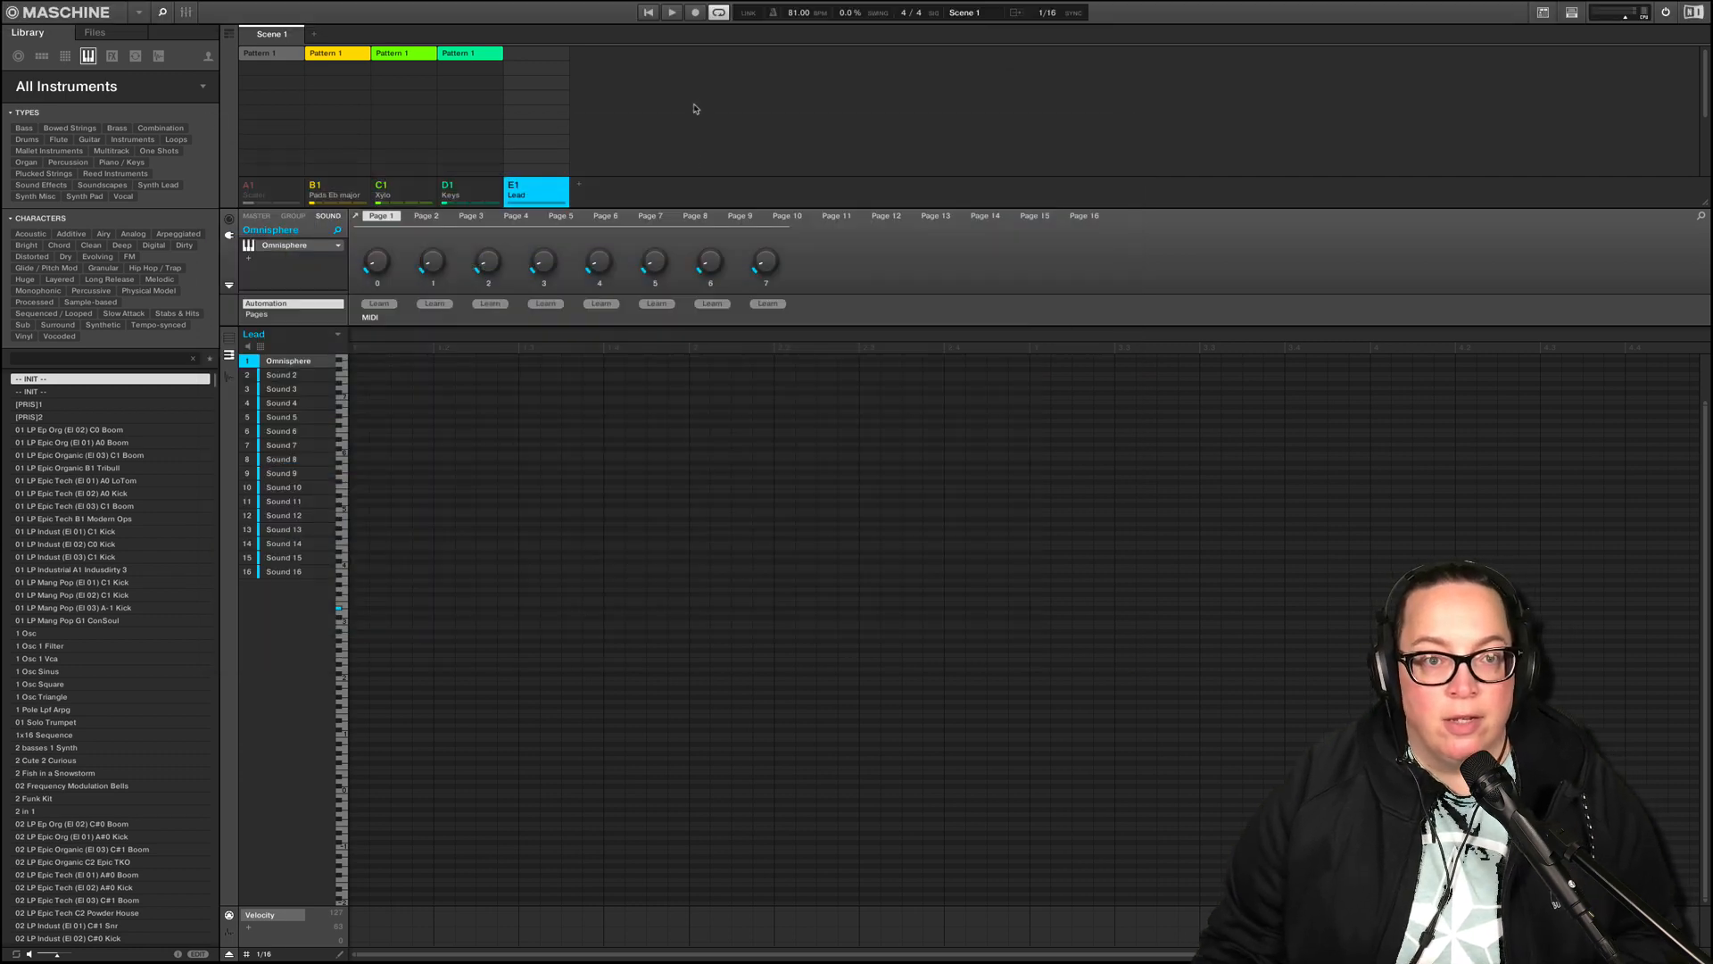
- Play the scene from the start and lower the Lead group's level slightly in the mixer, returning to the pattern view
left_click(649, 13)
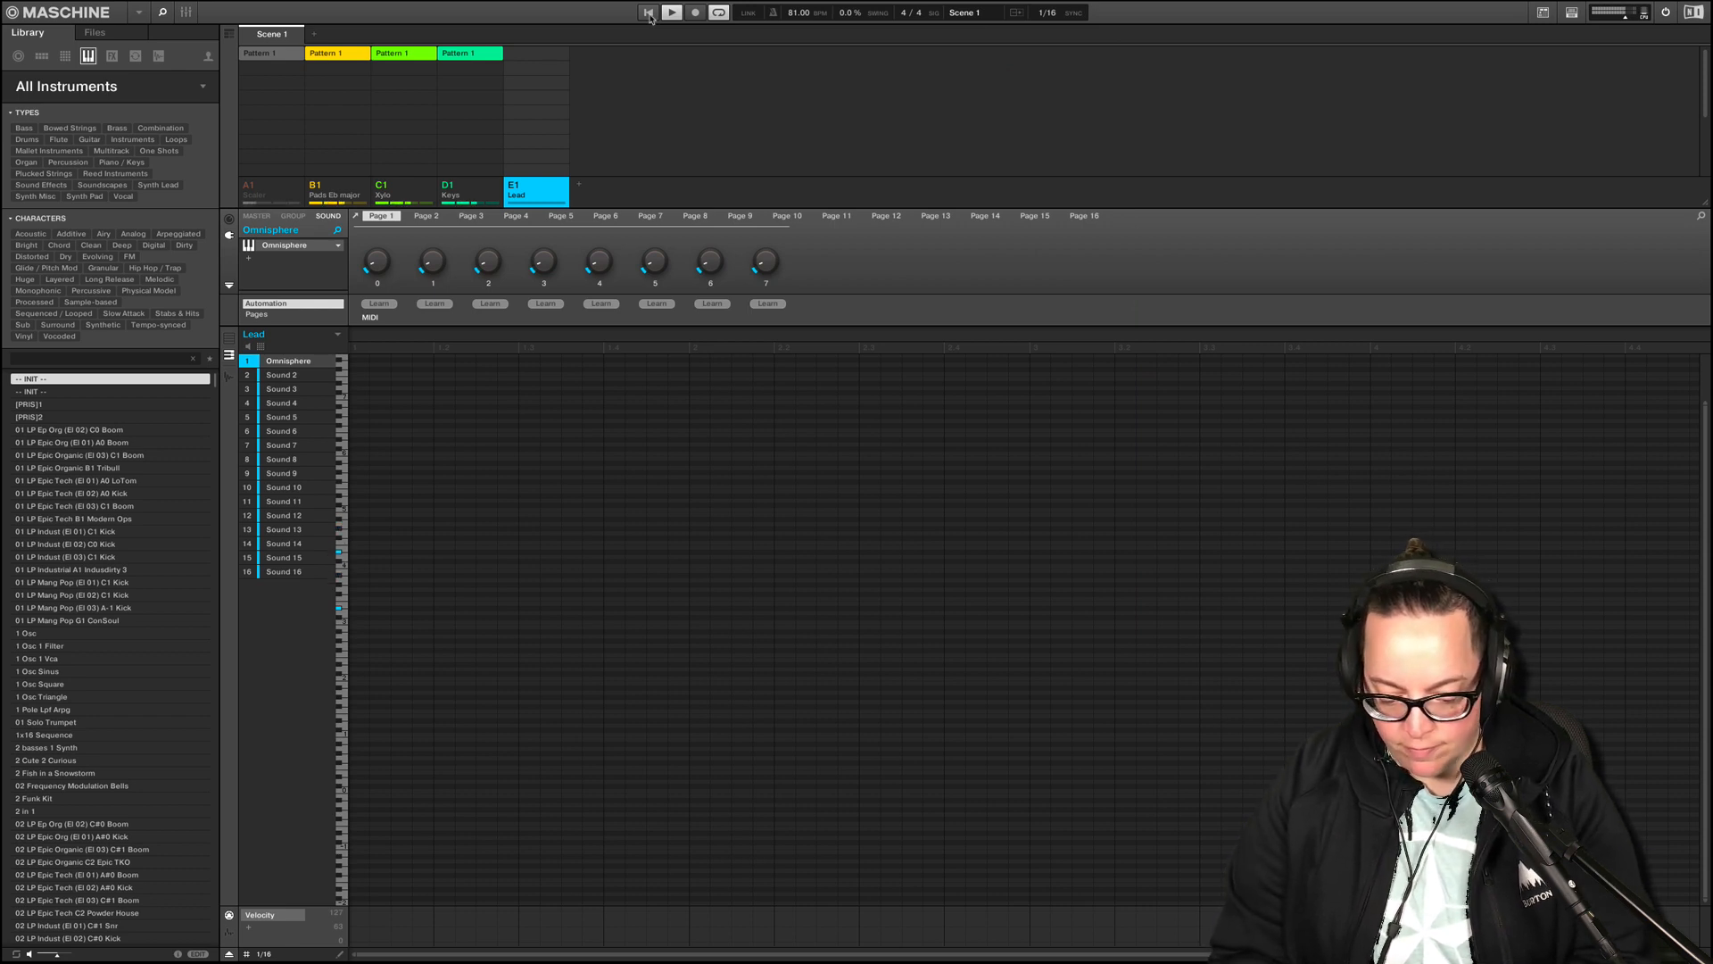
left_click(185, 13)
left_click(461, 39)
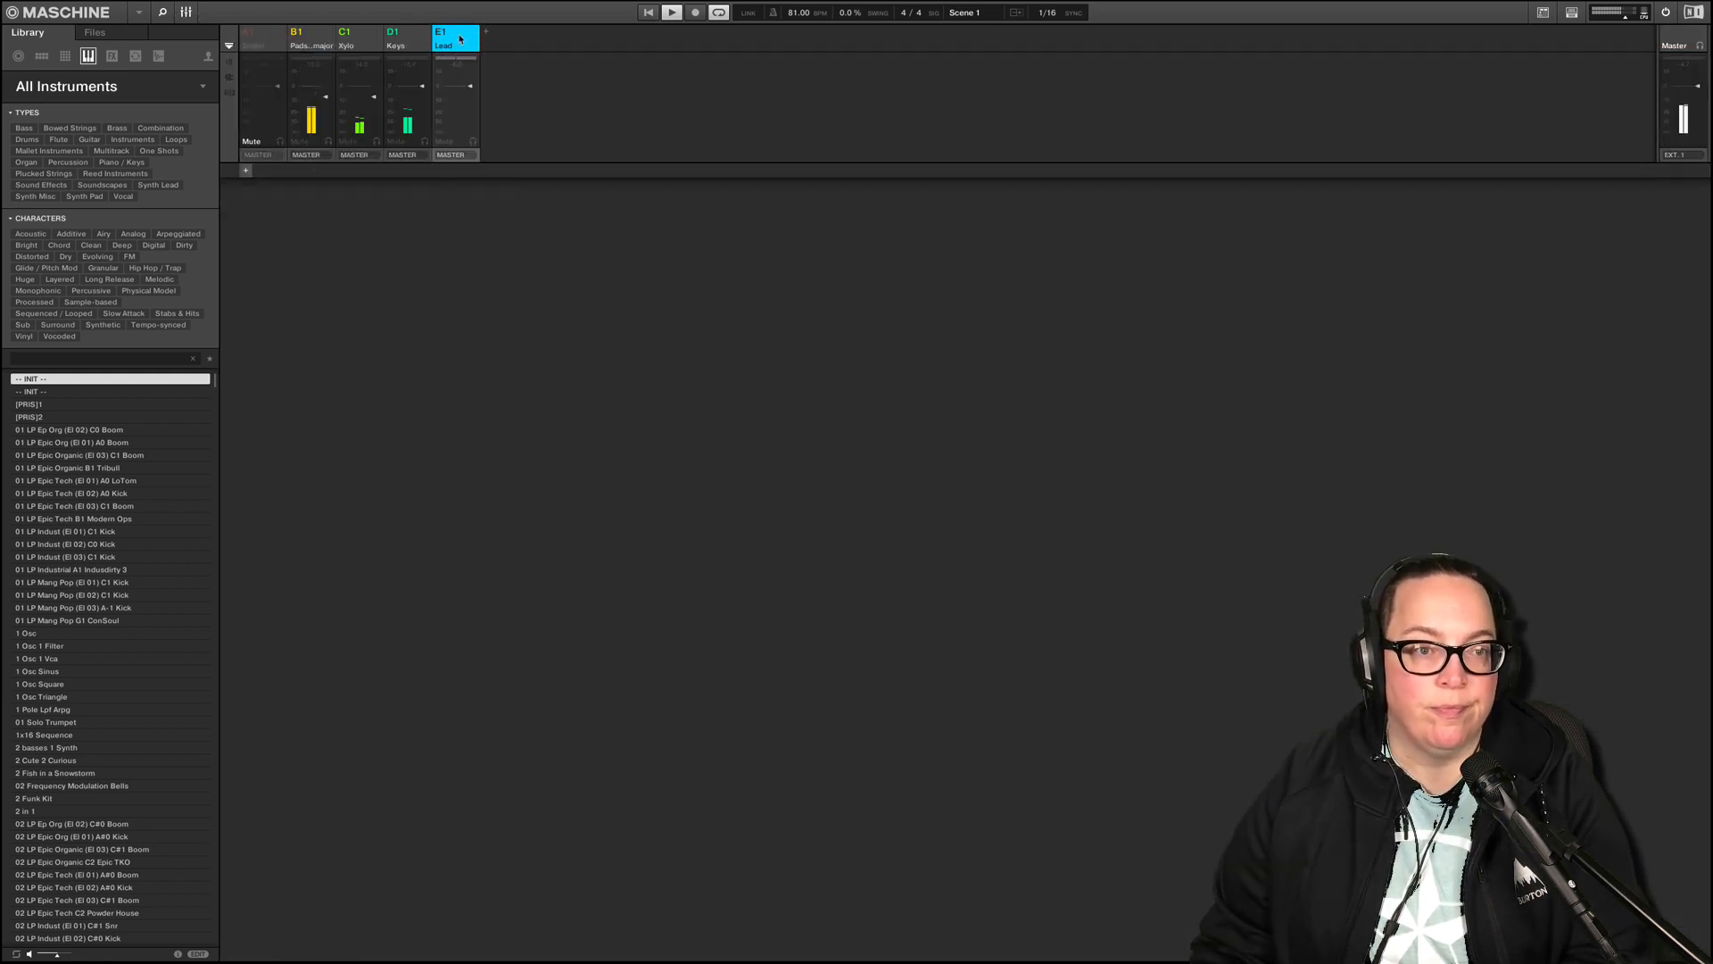
left_click_drag(478, 87, 474, 98)
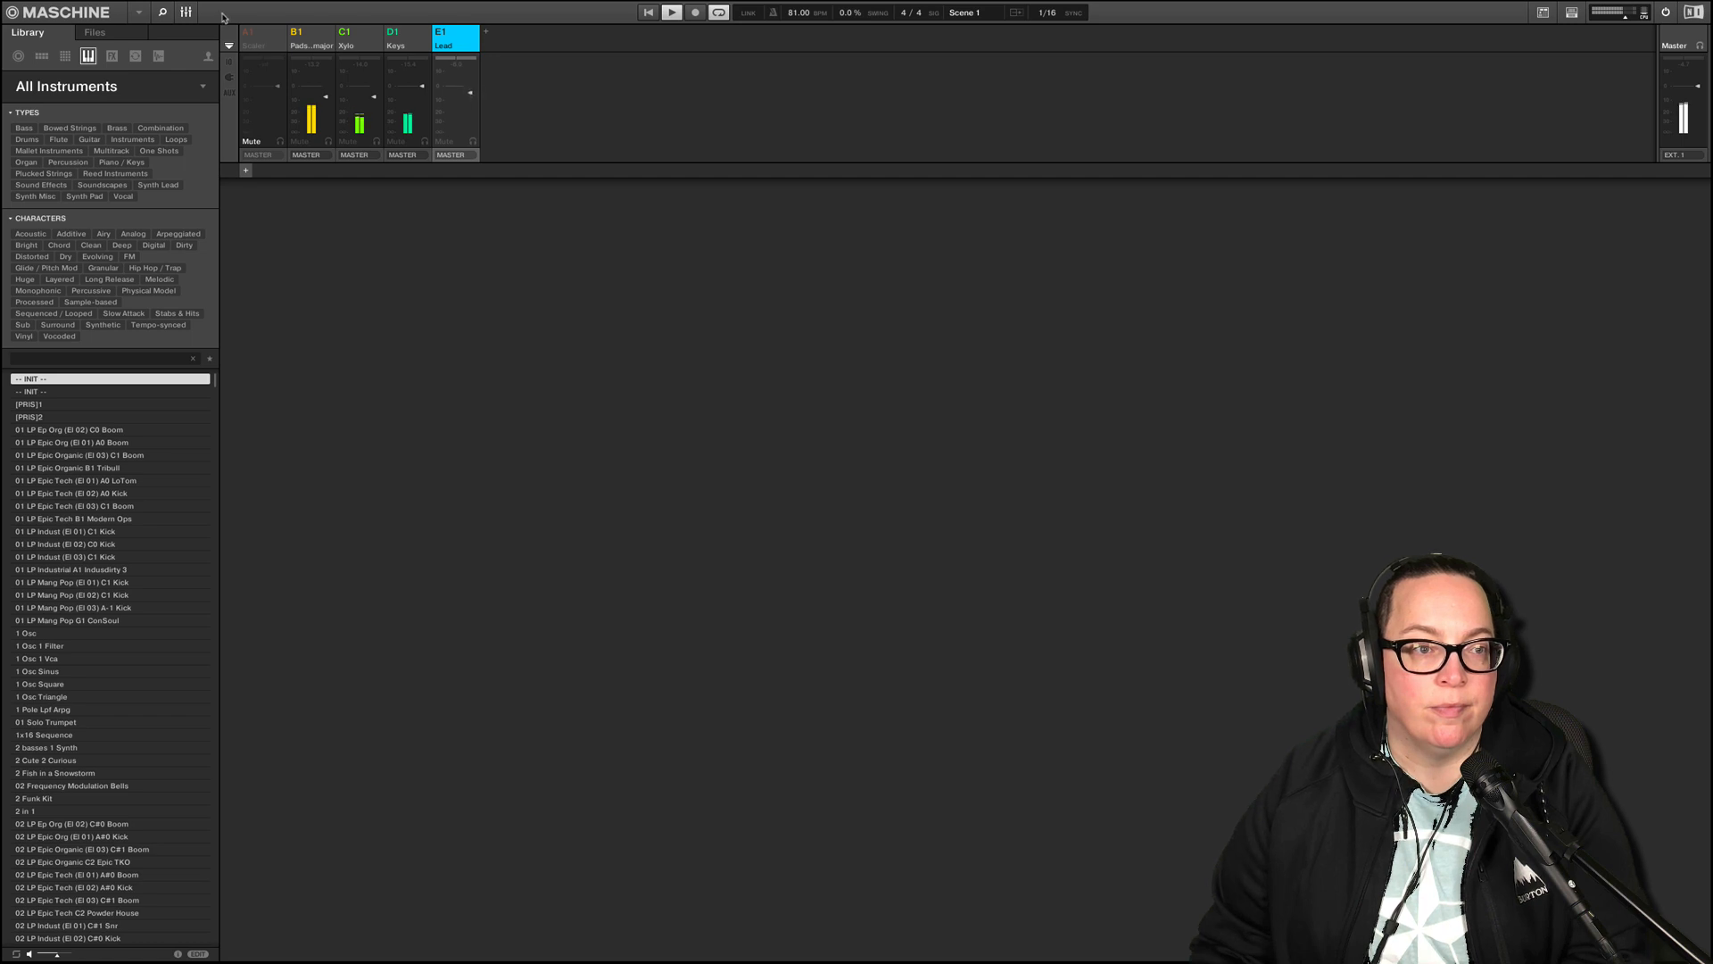
left_click(188, 14)
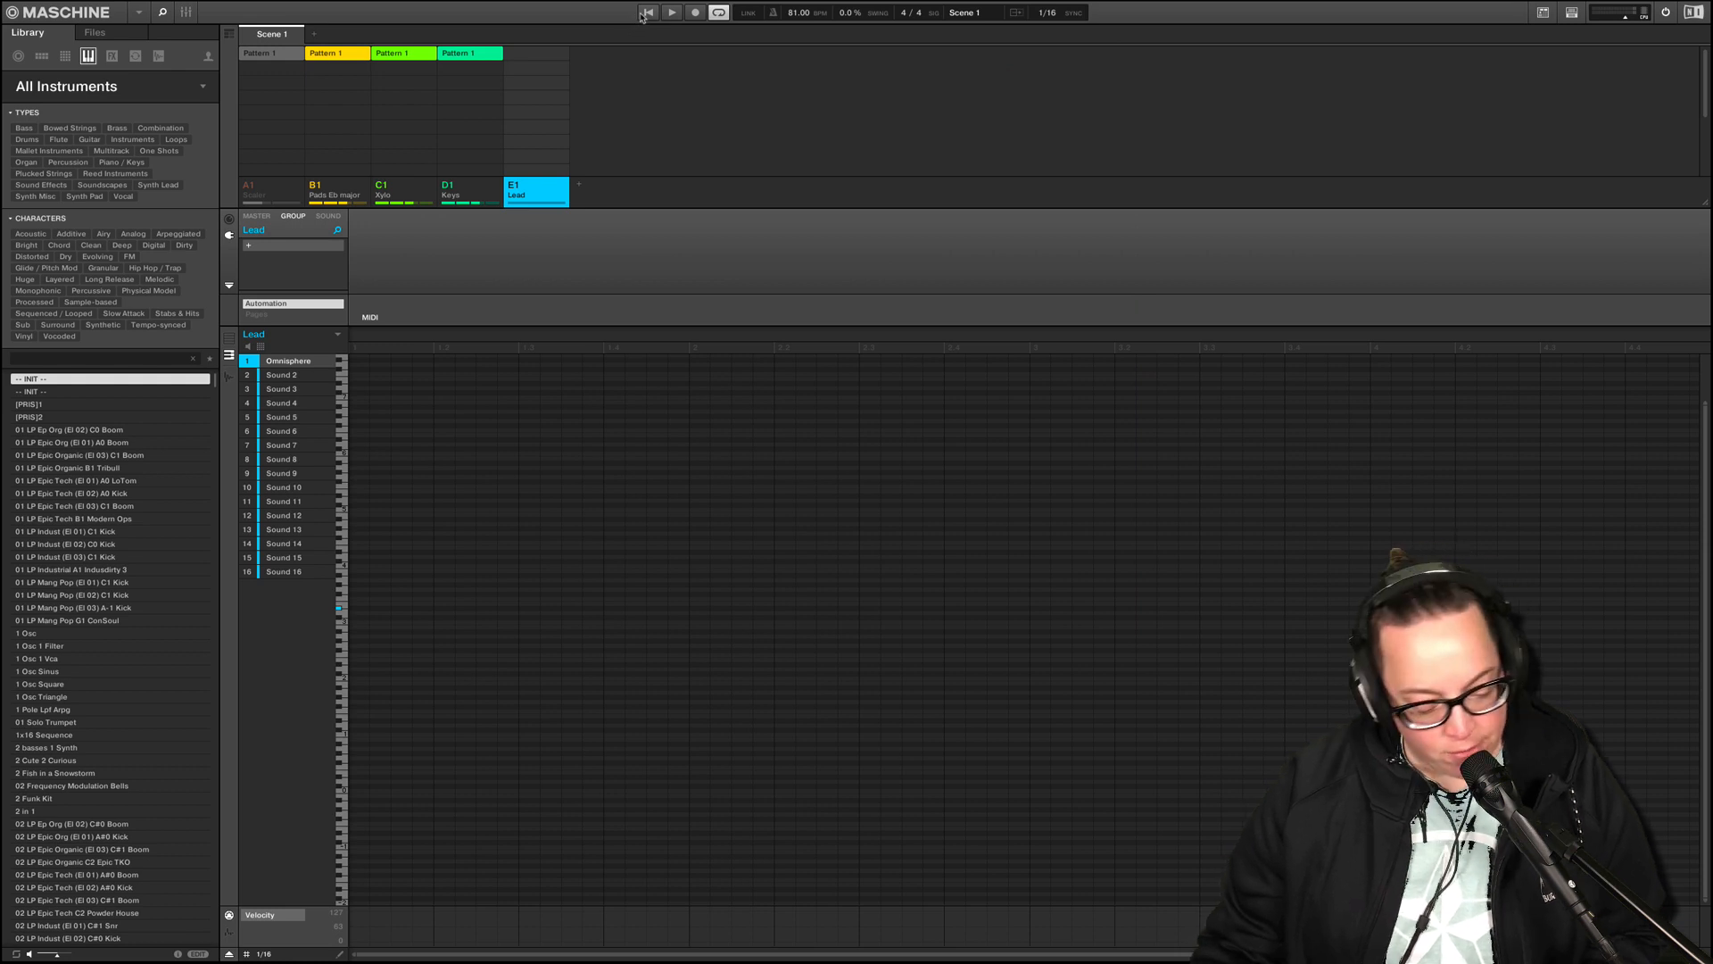
- Record a first flute take on the Lead group and set its Pattern 1 length to 4 bars
key("ctrl+r")
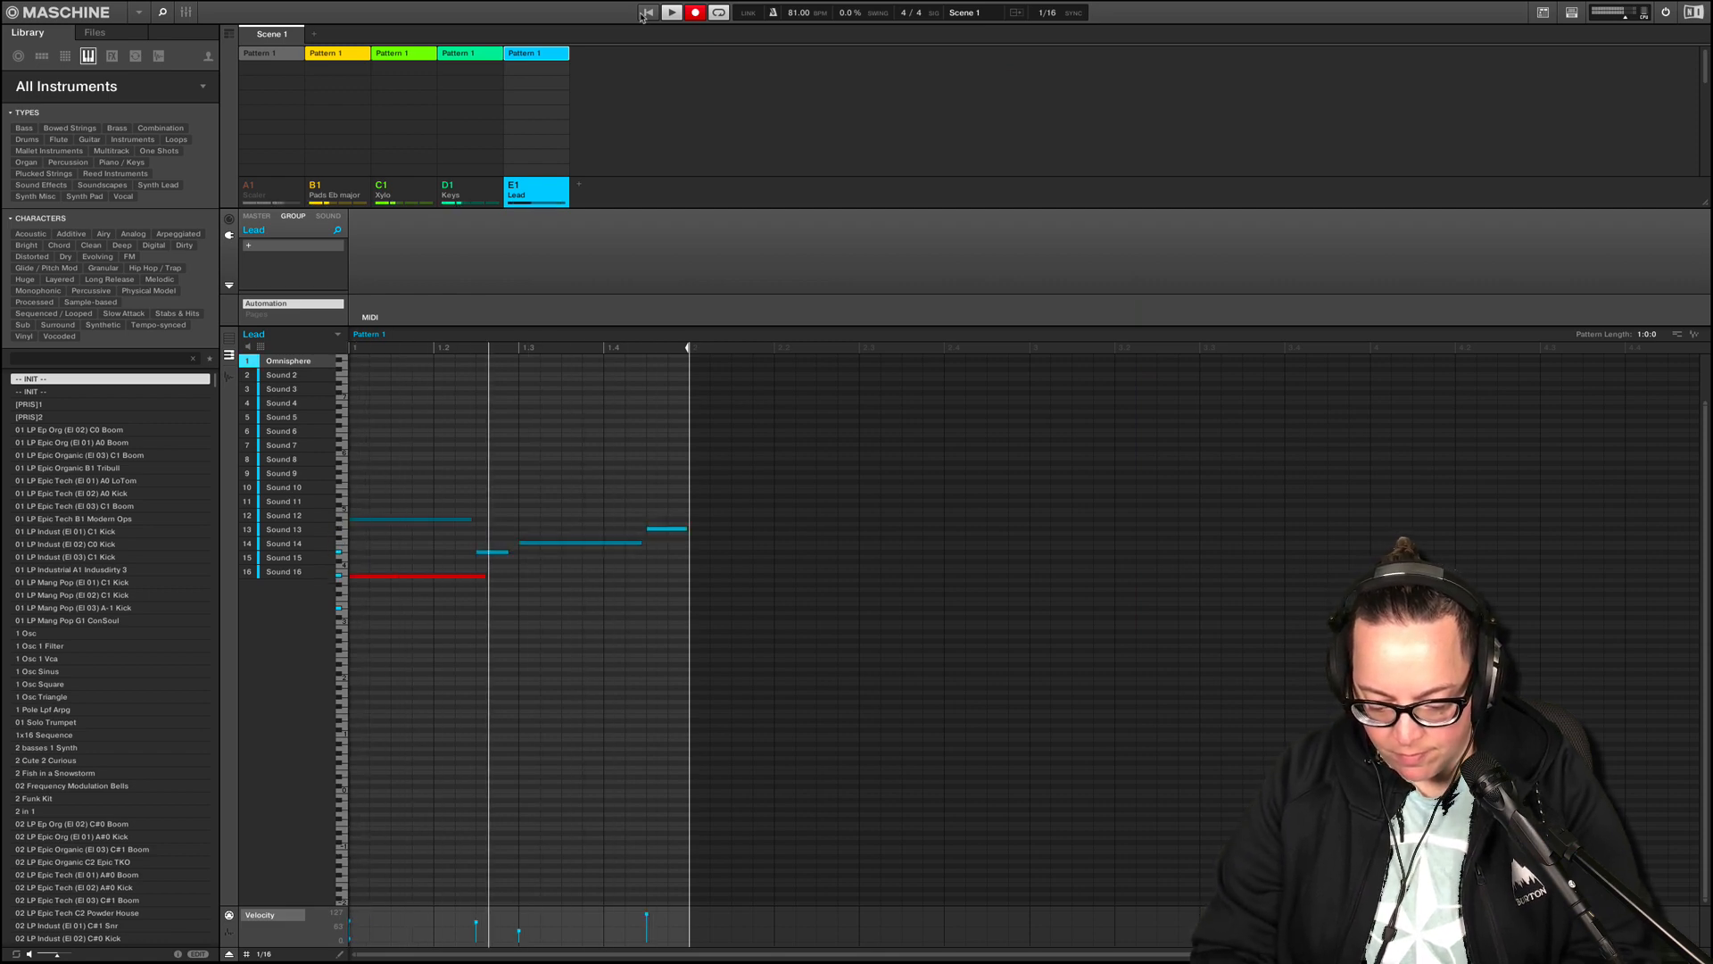
mouse_move(652, 13)
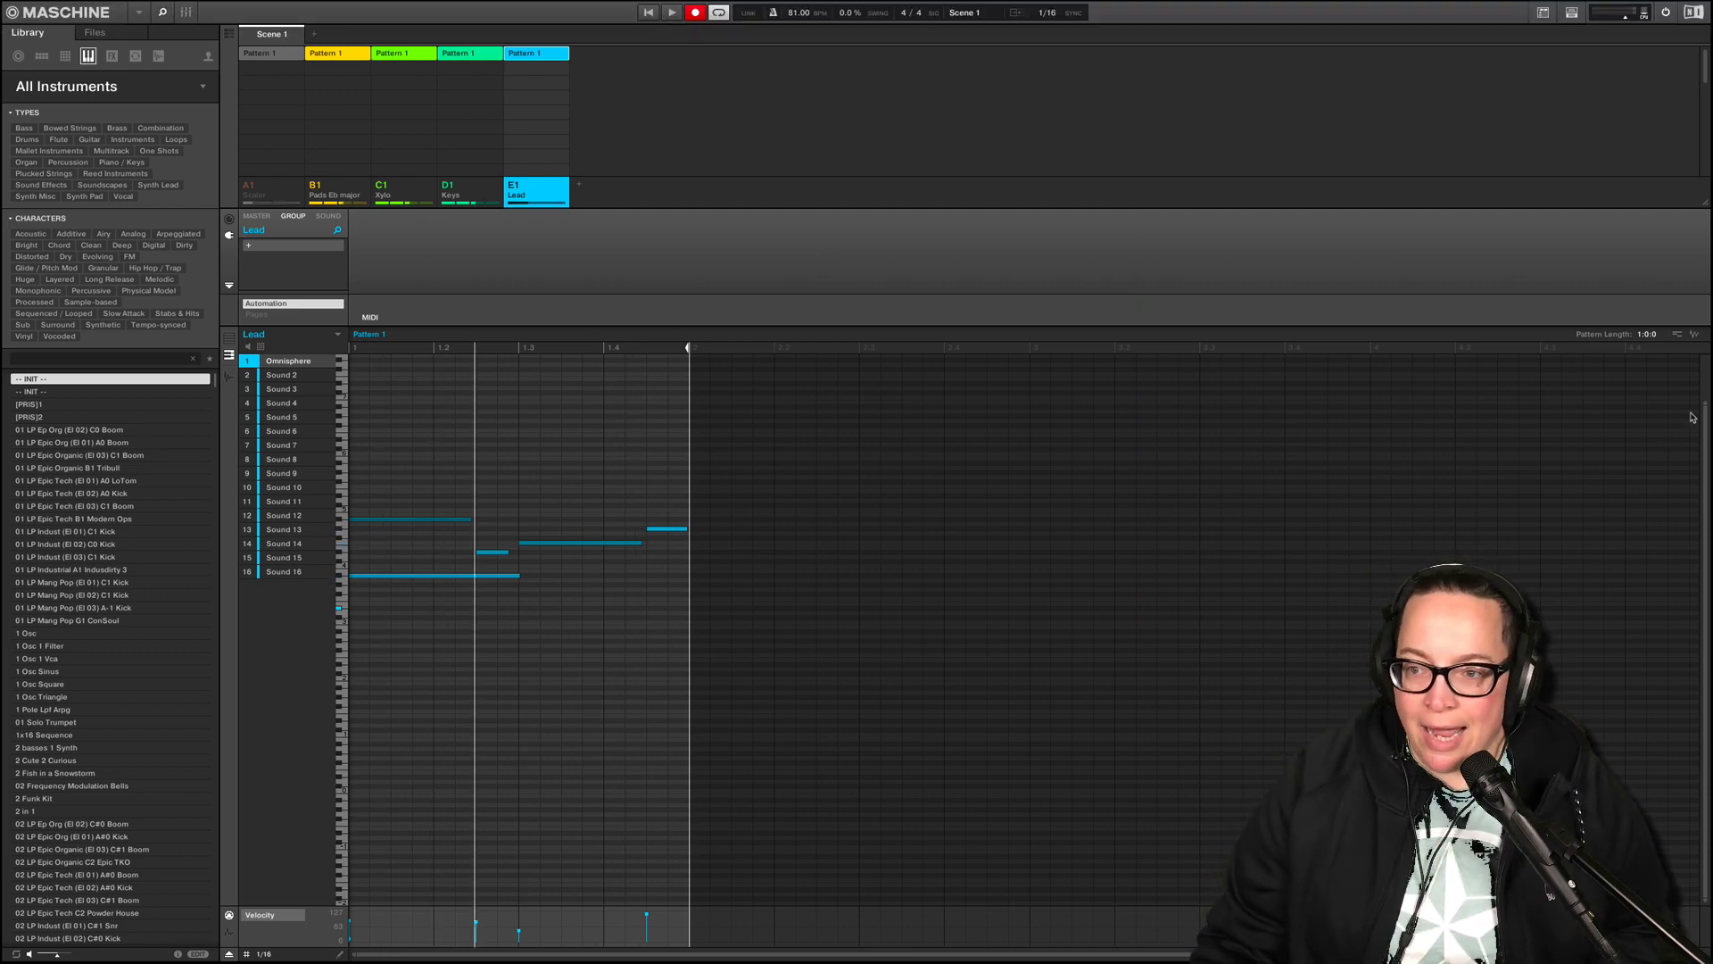
double_click(1640, 340)
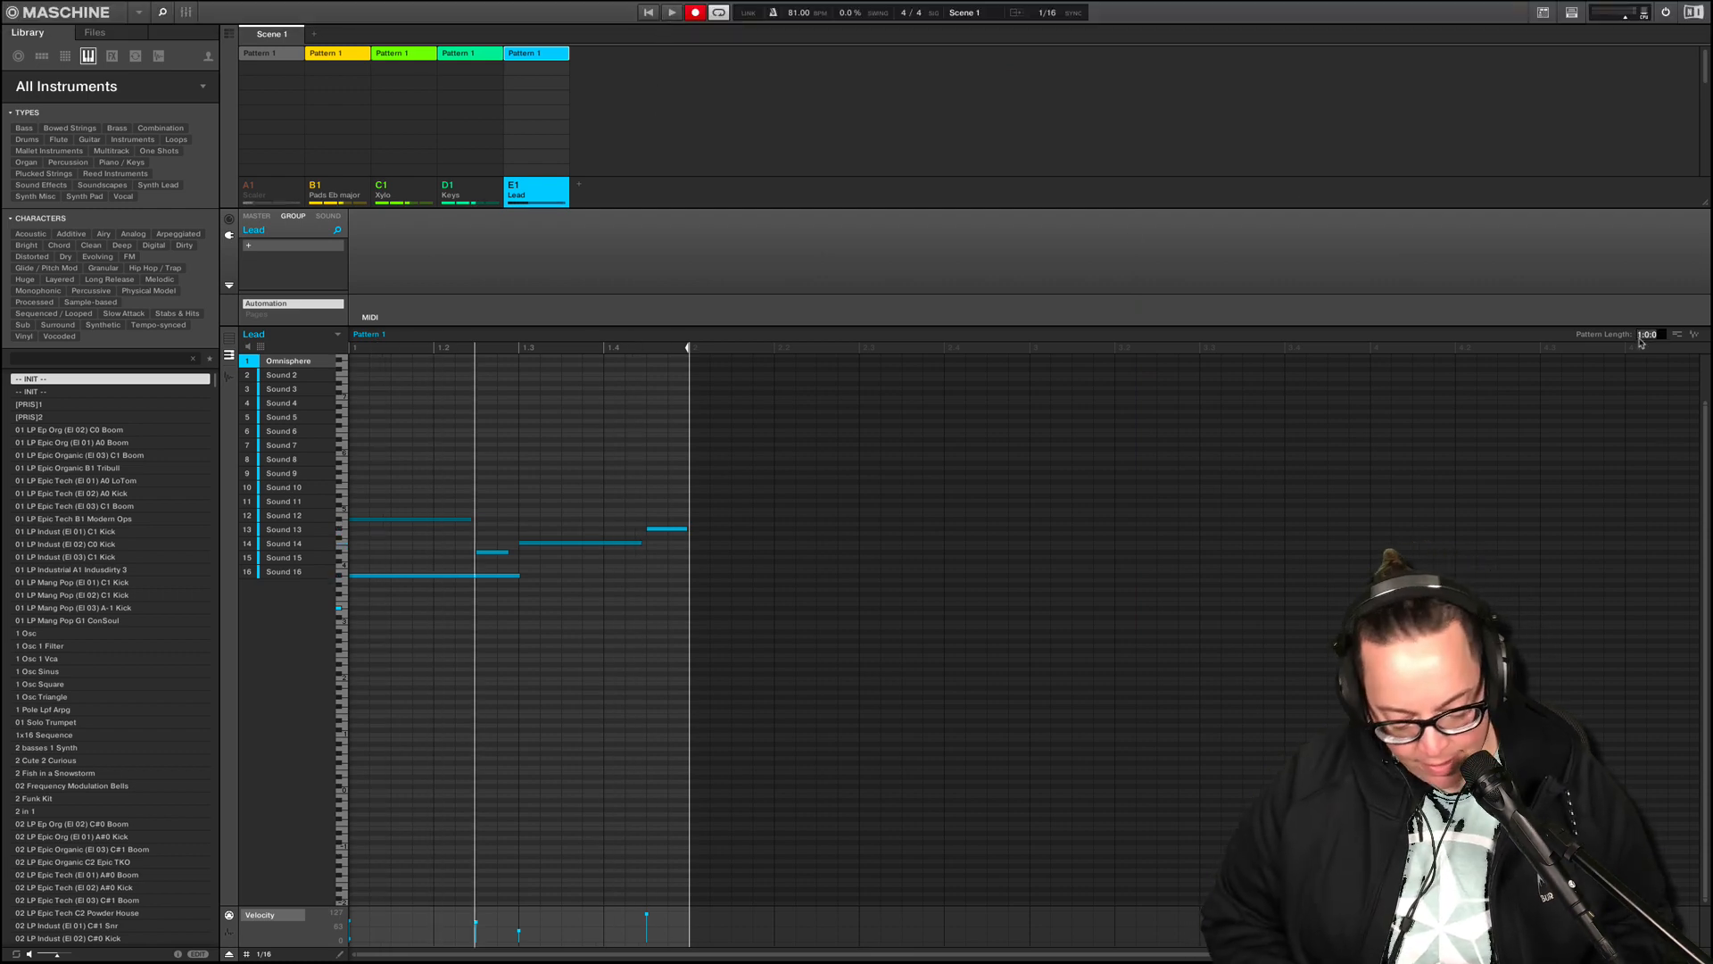
type("4")
key("Return")
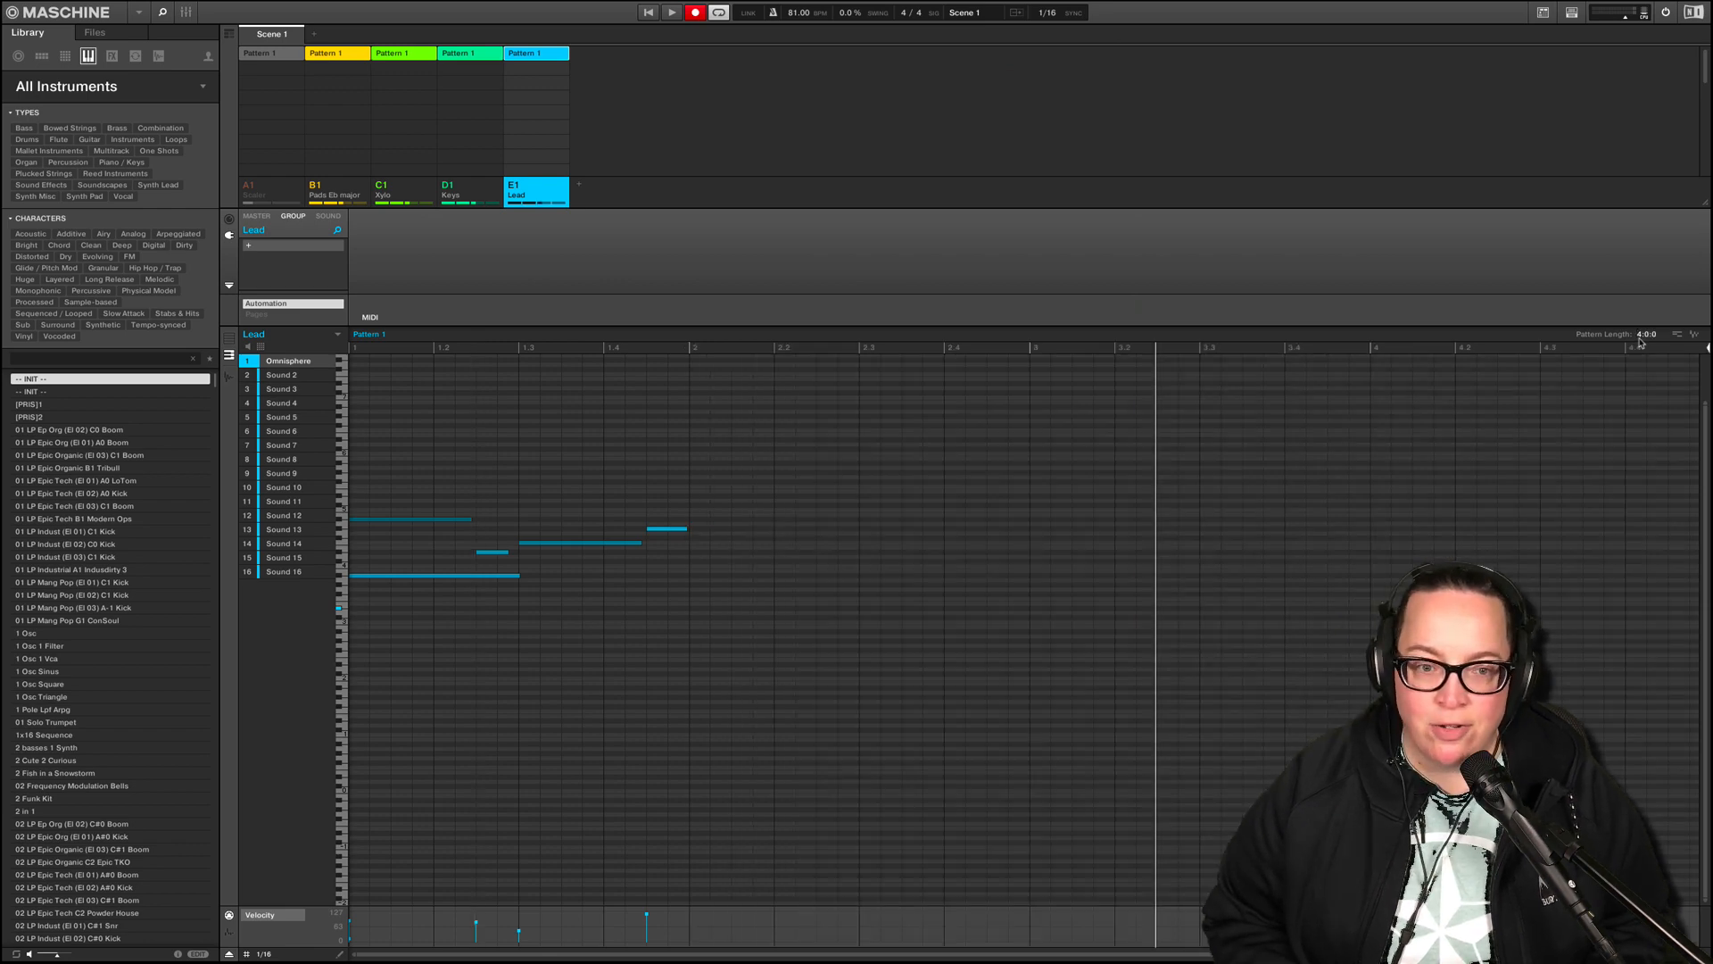
- Delete all notes of the first flute take and record a new melody across the first two bars
left_click_drag(671, 644, 422, 497)
key("Delete")
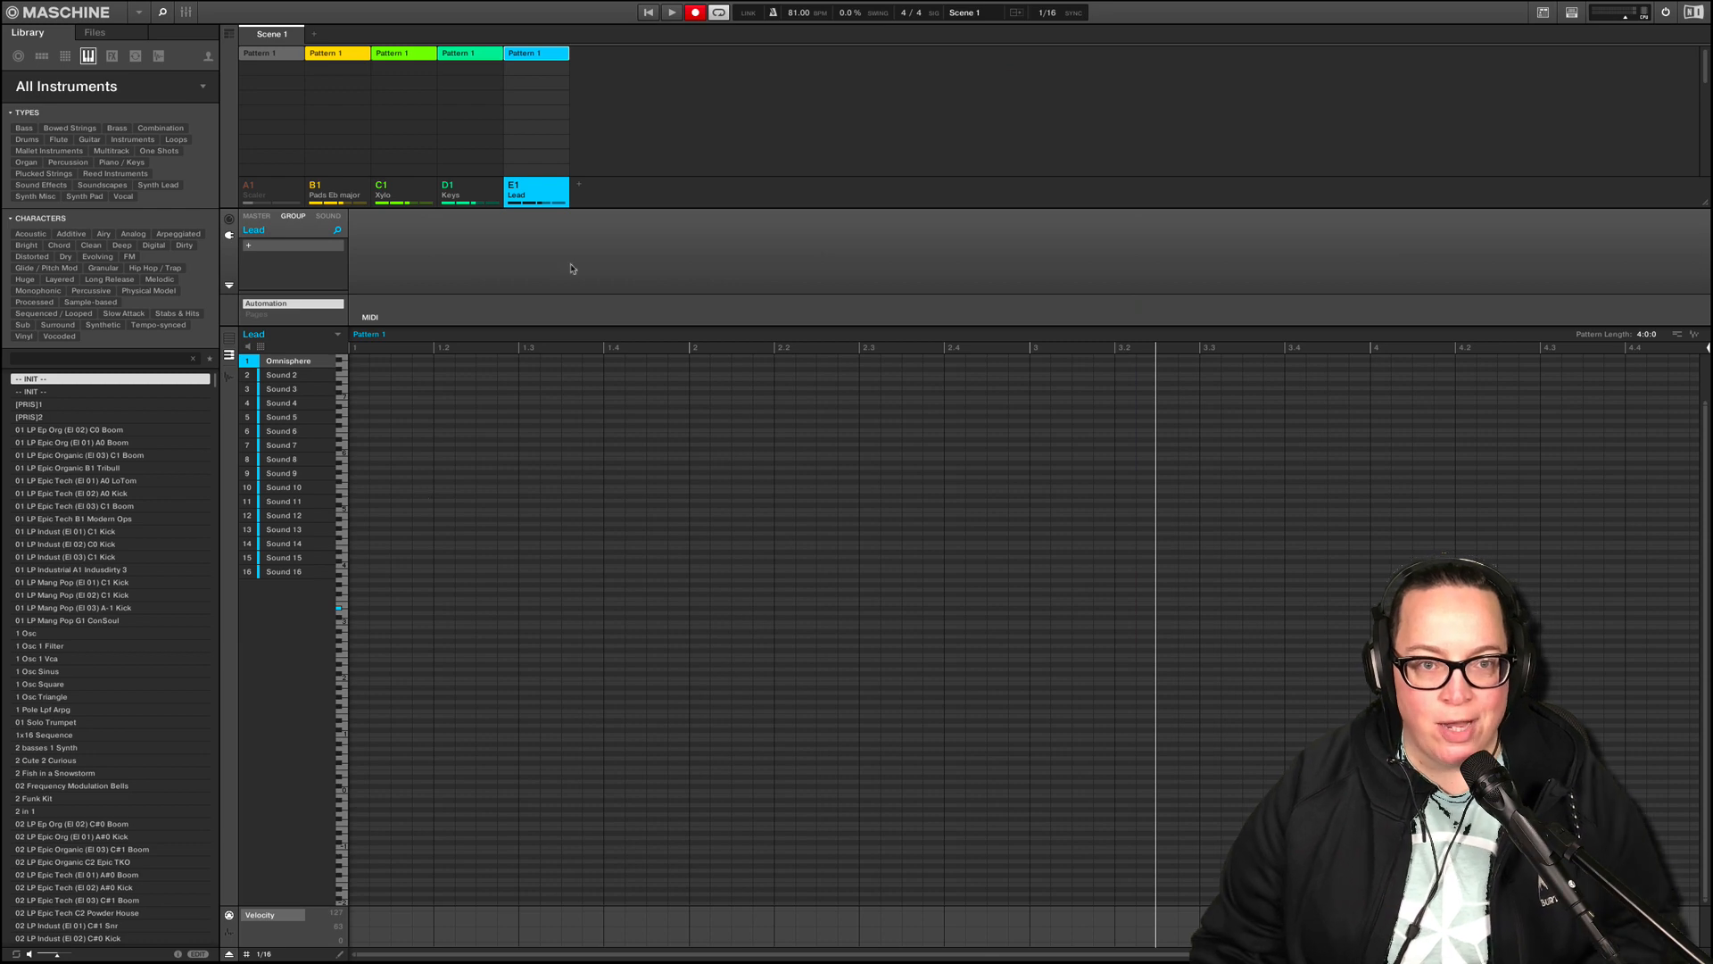
key("space")
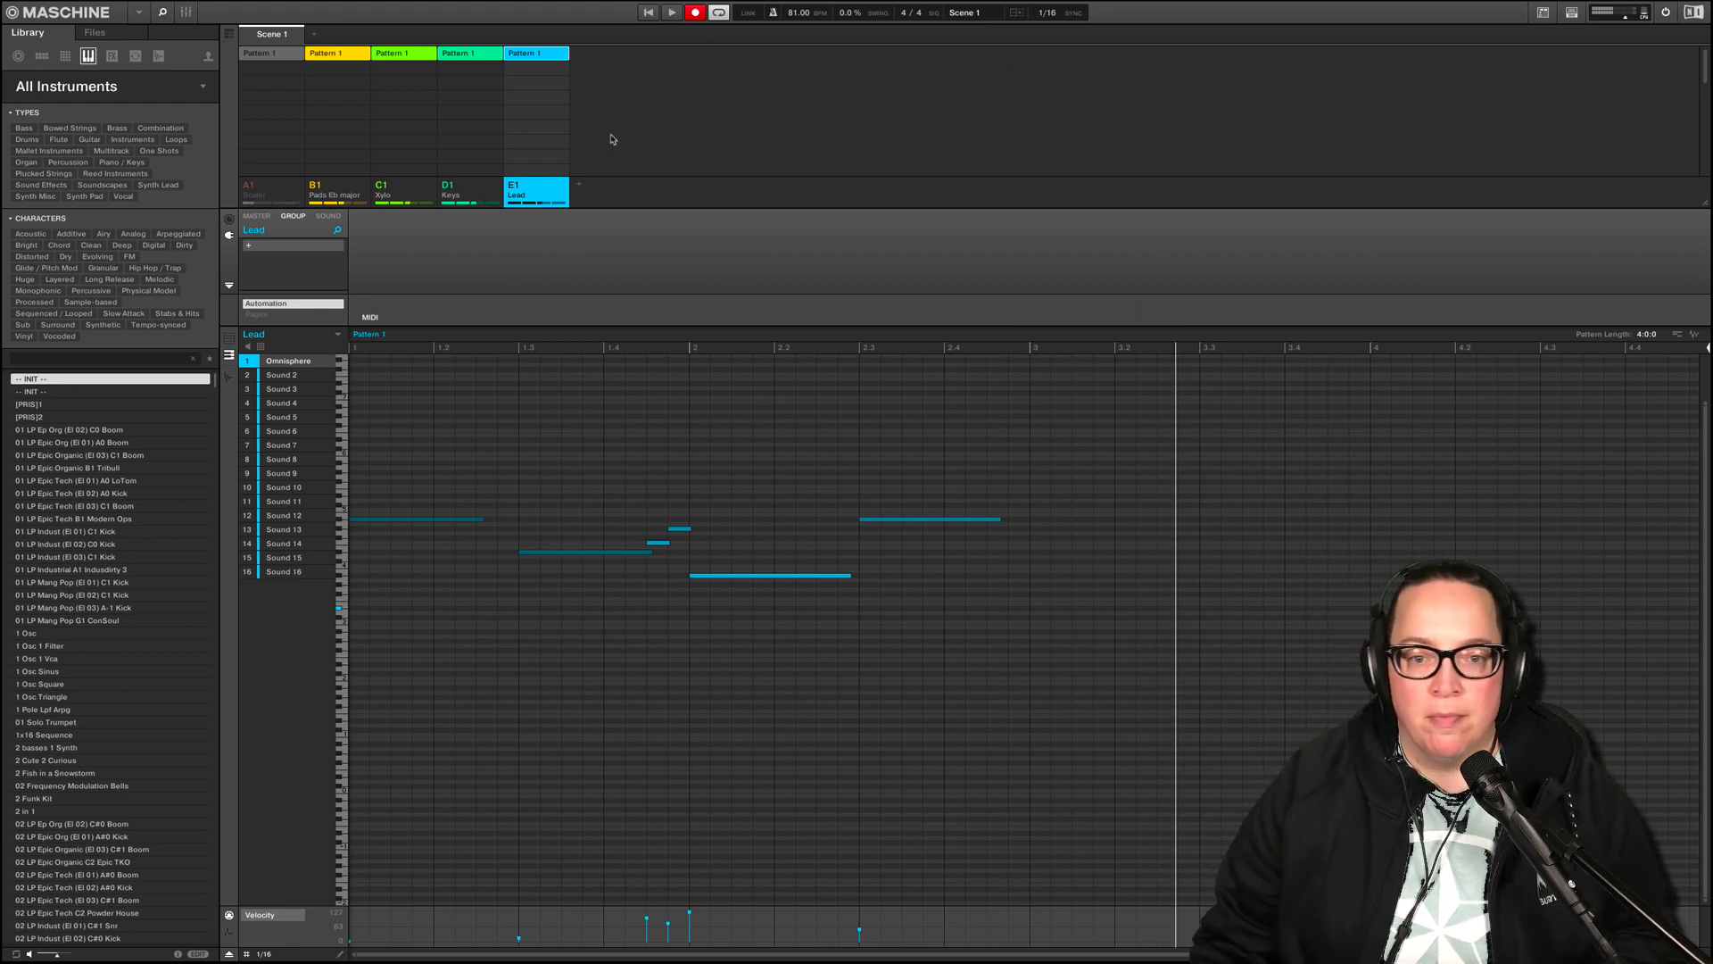
- Raise the velocities of the first, second and last long flute notes, and play the melody back from the start
left_click(655, 12)
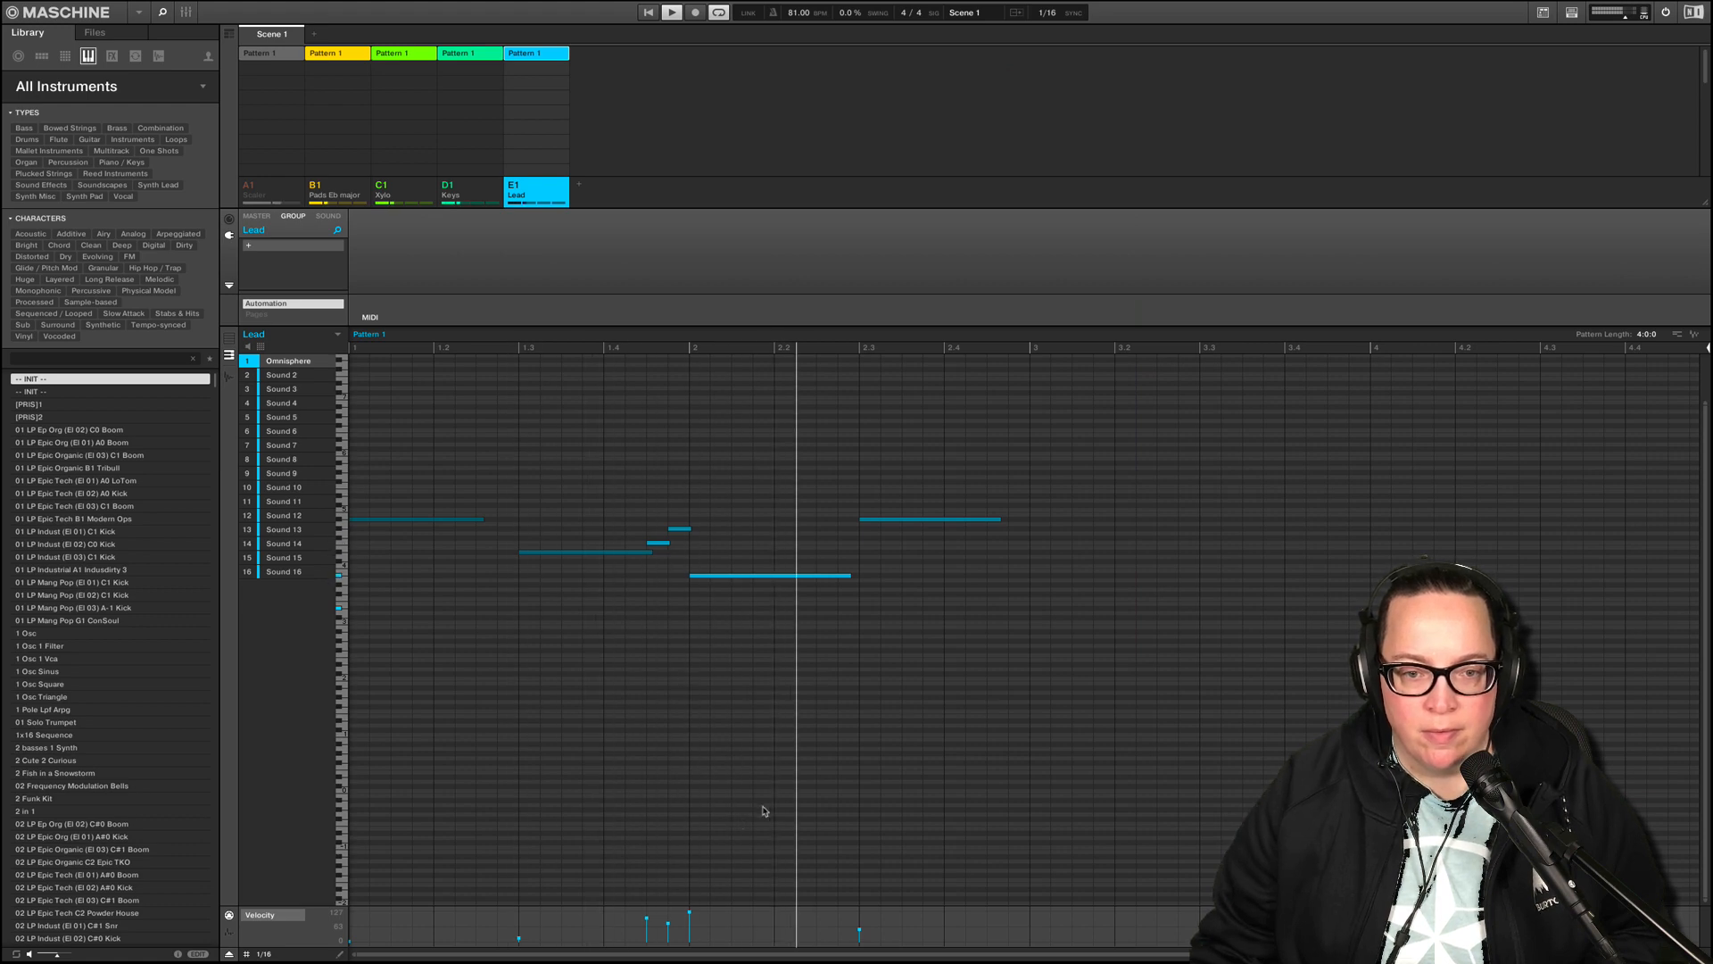
key("space")
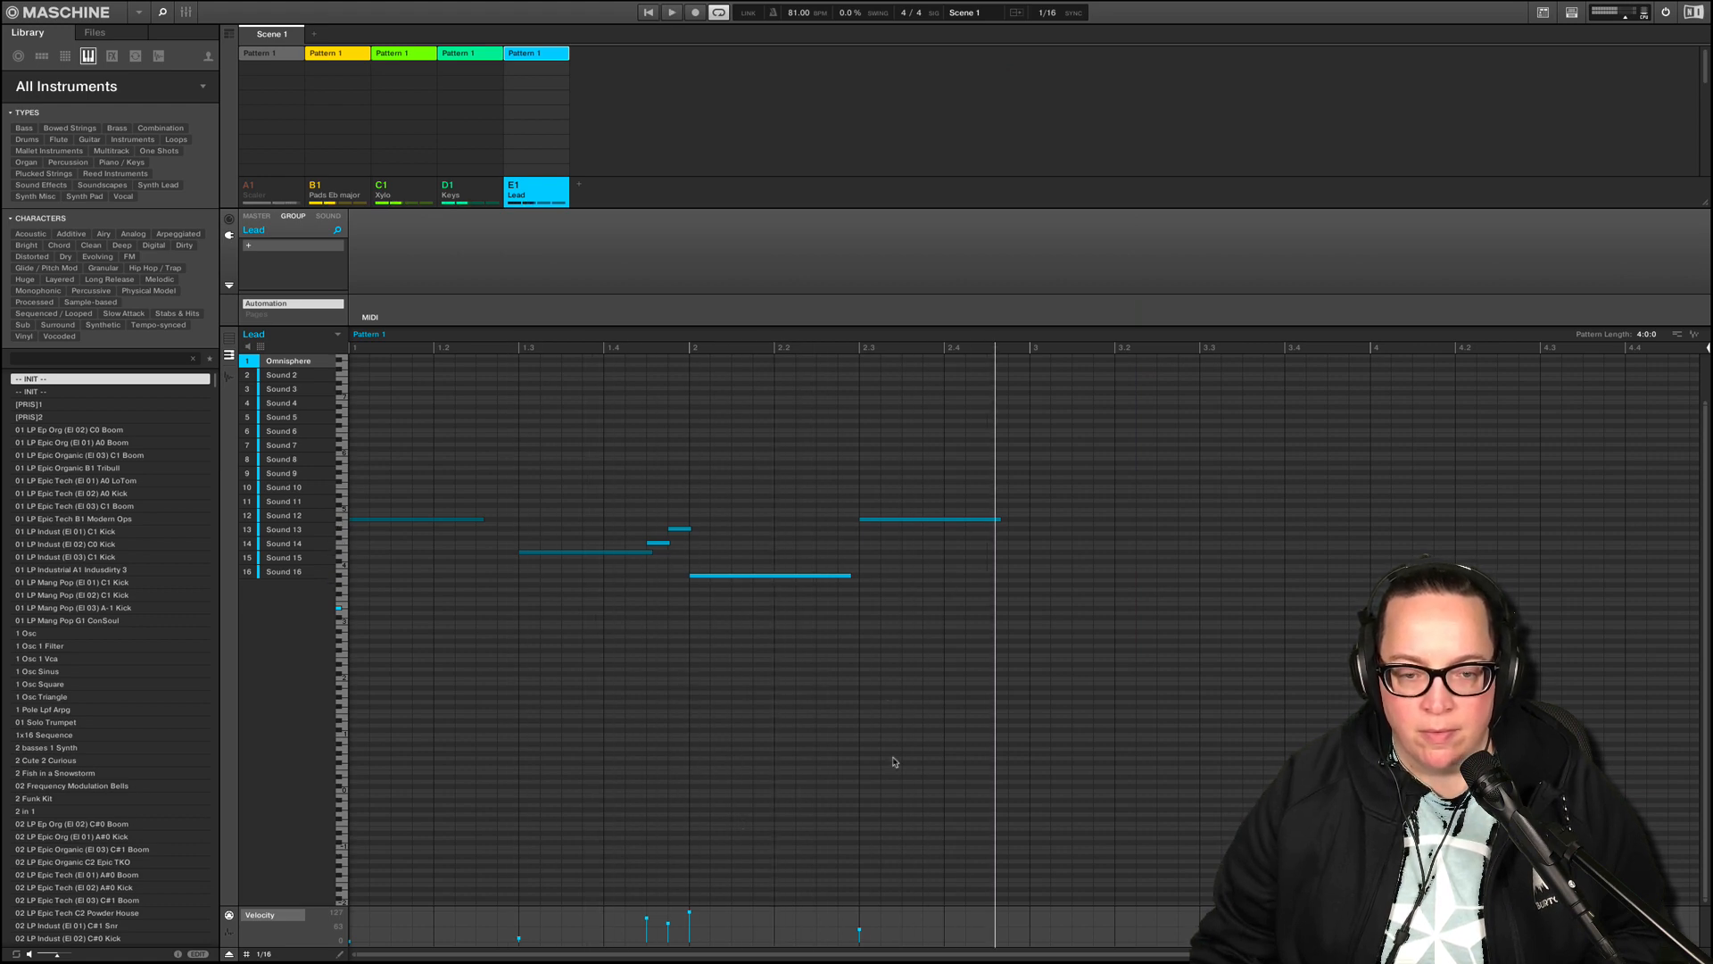
left_click_drag(859, 930, 859, 924)
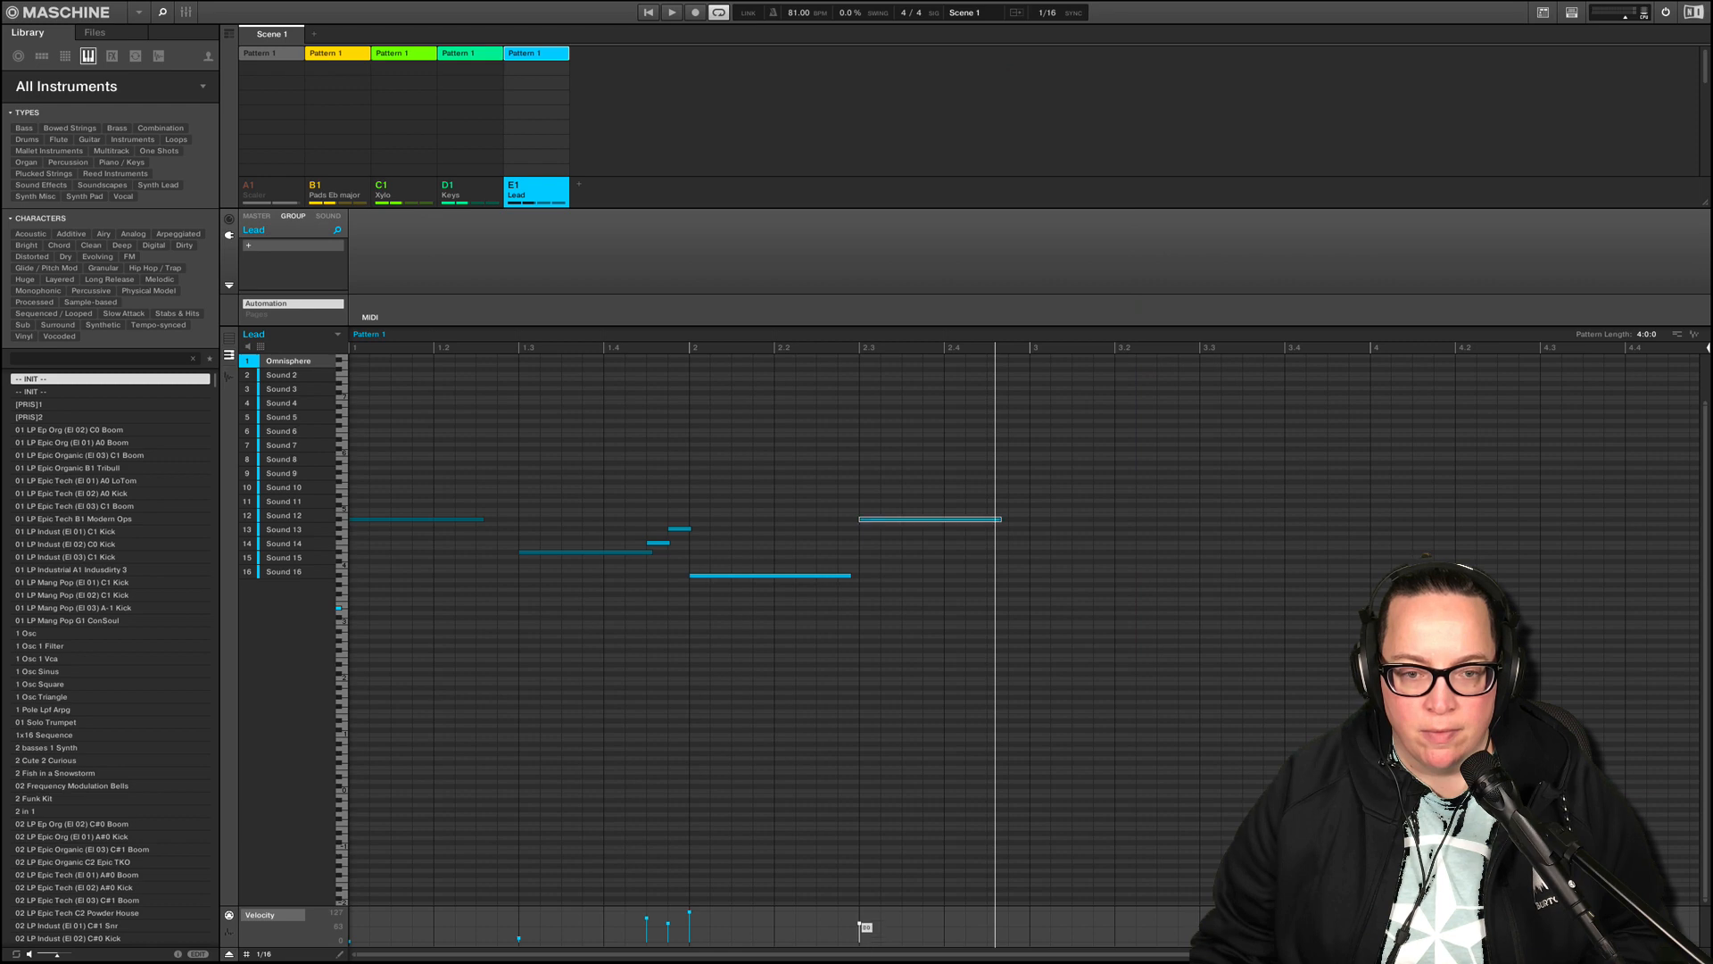
left_click_drag(445, 928, 361, 931)
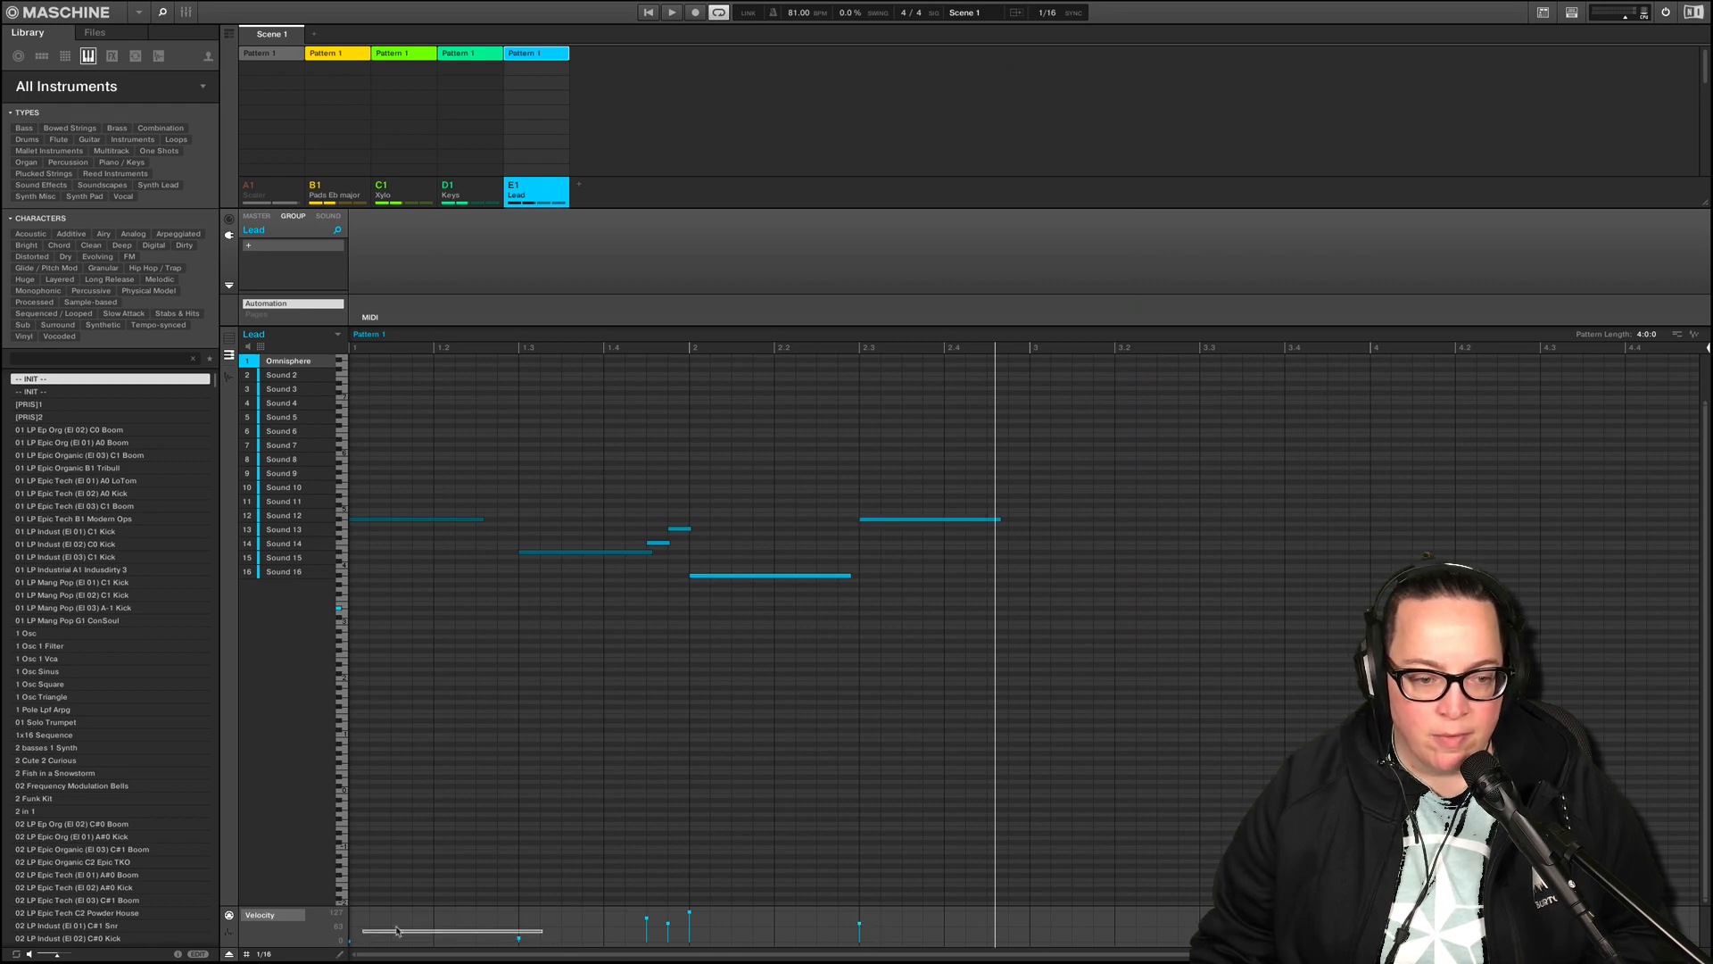
left_click_drag(539, 936, 340, 942)
left_click_drag(525, 944, 525, 924)
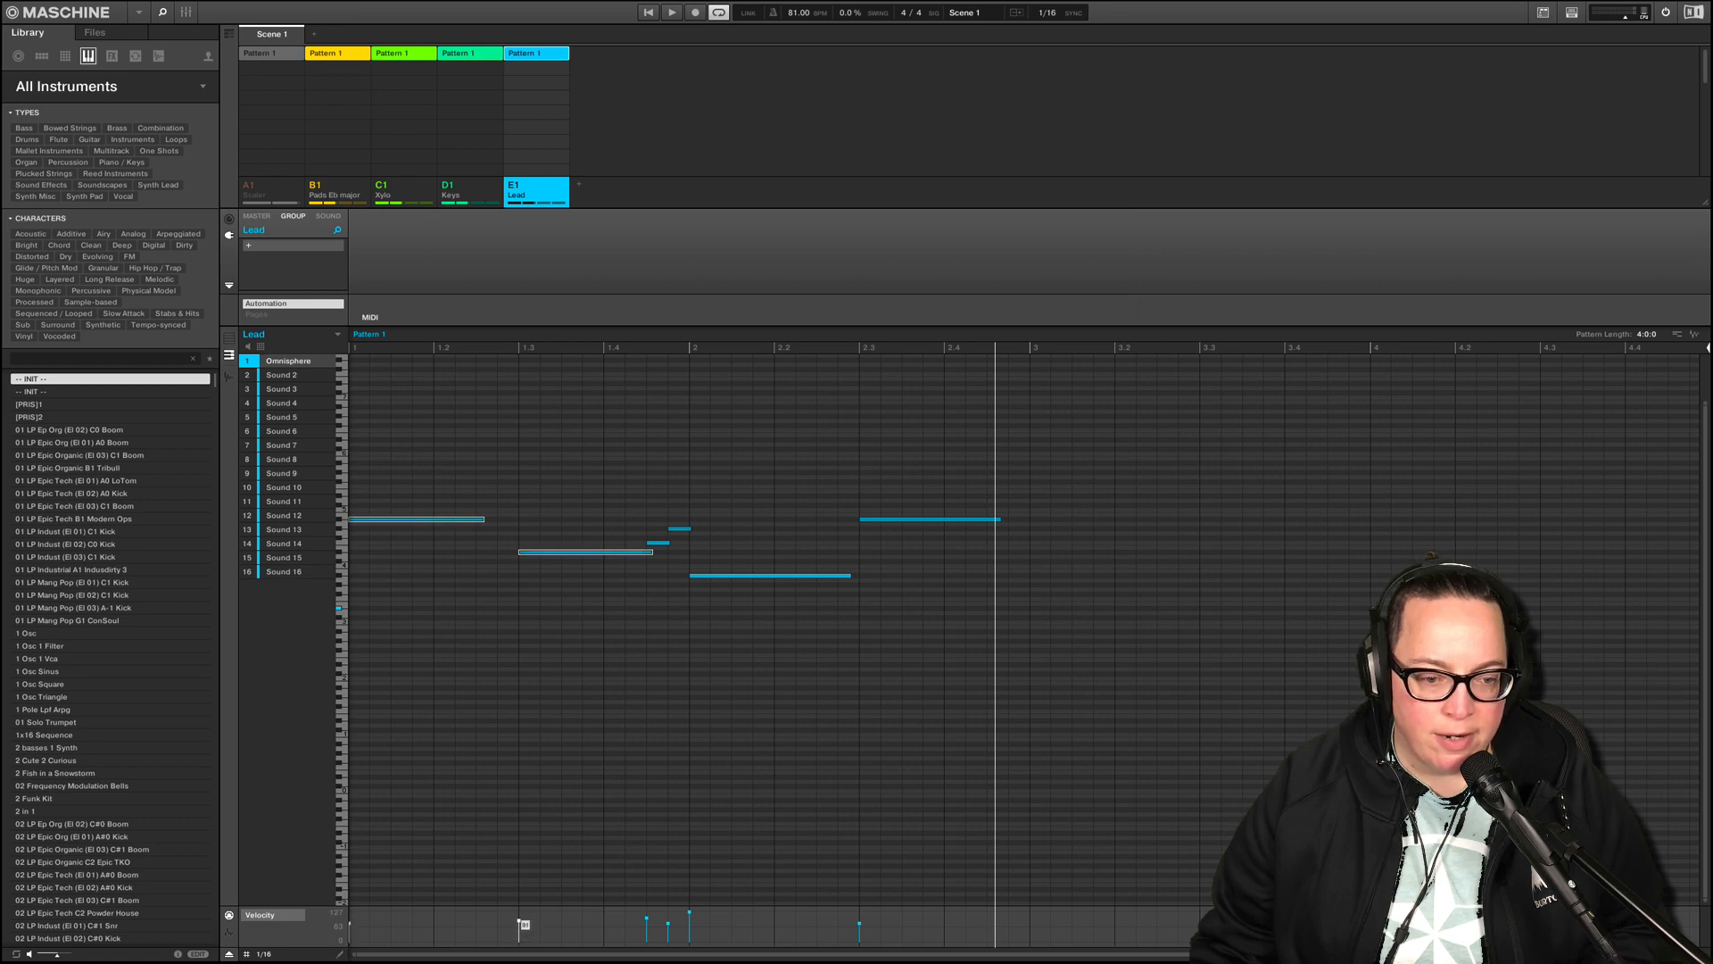
left_click(647, 13)
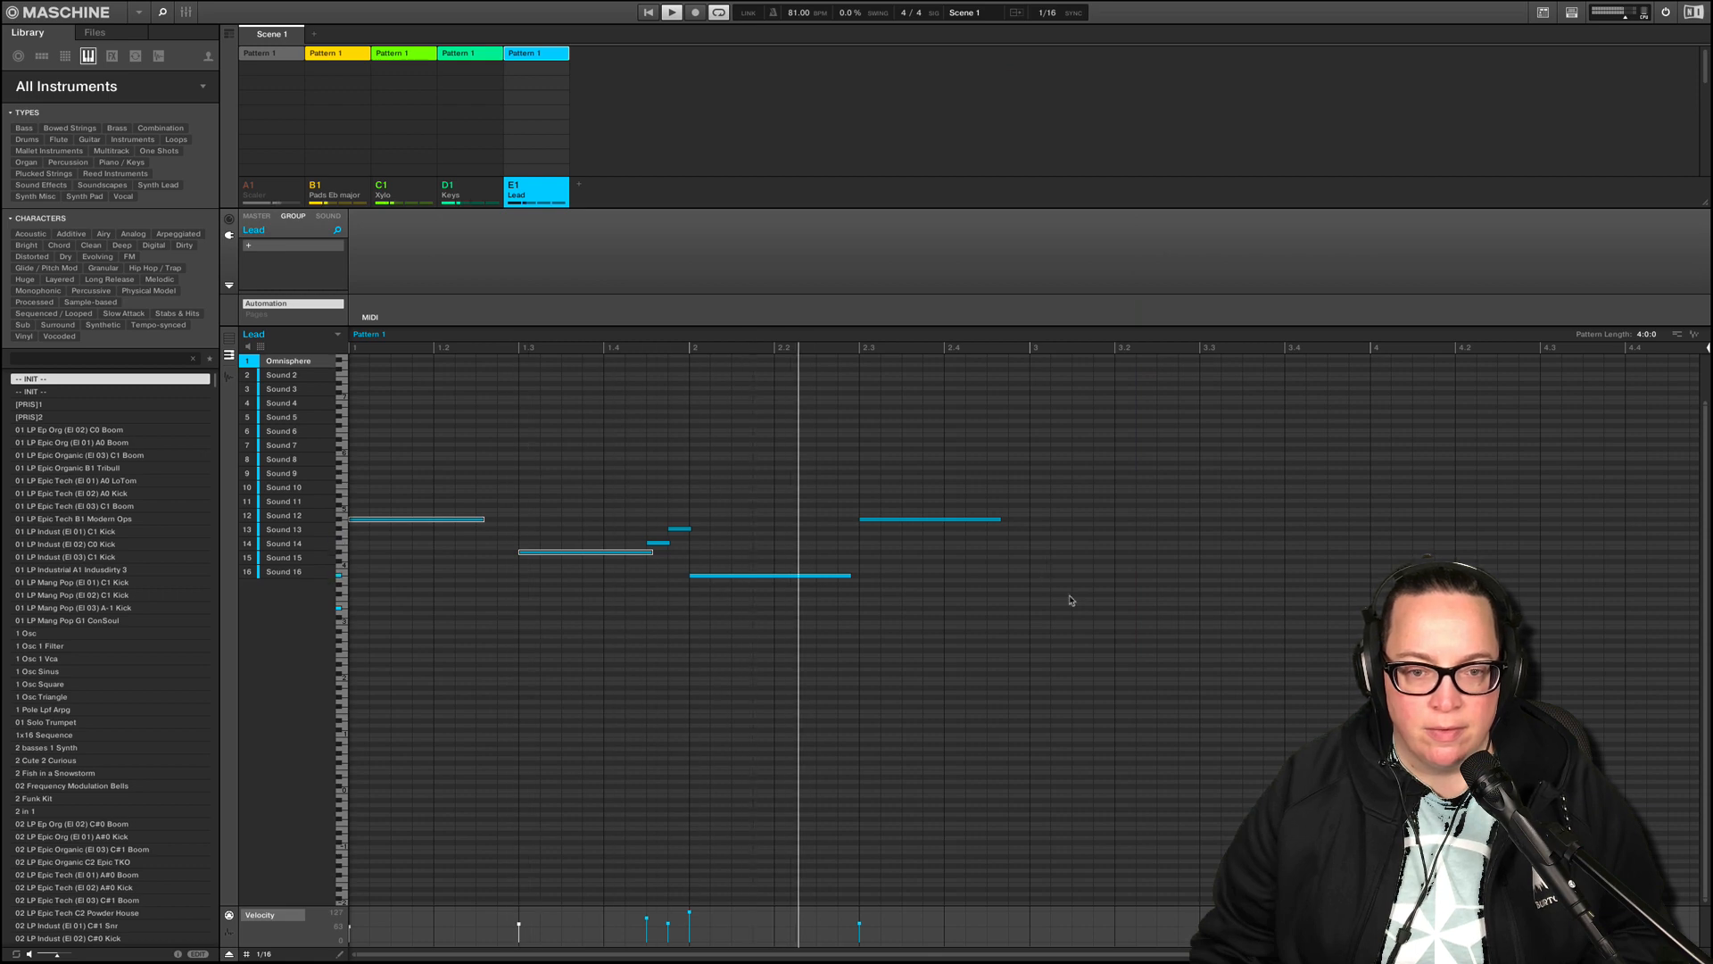
left_click(1061, 654)
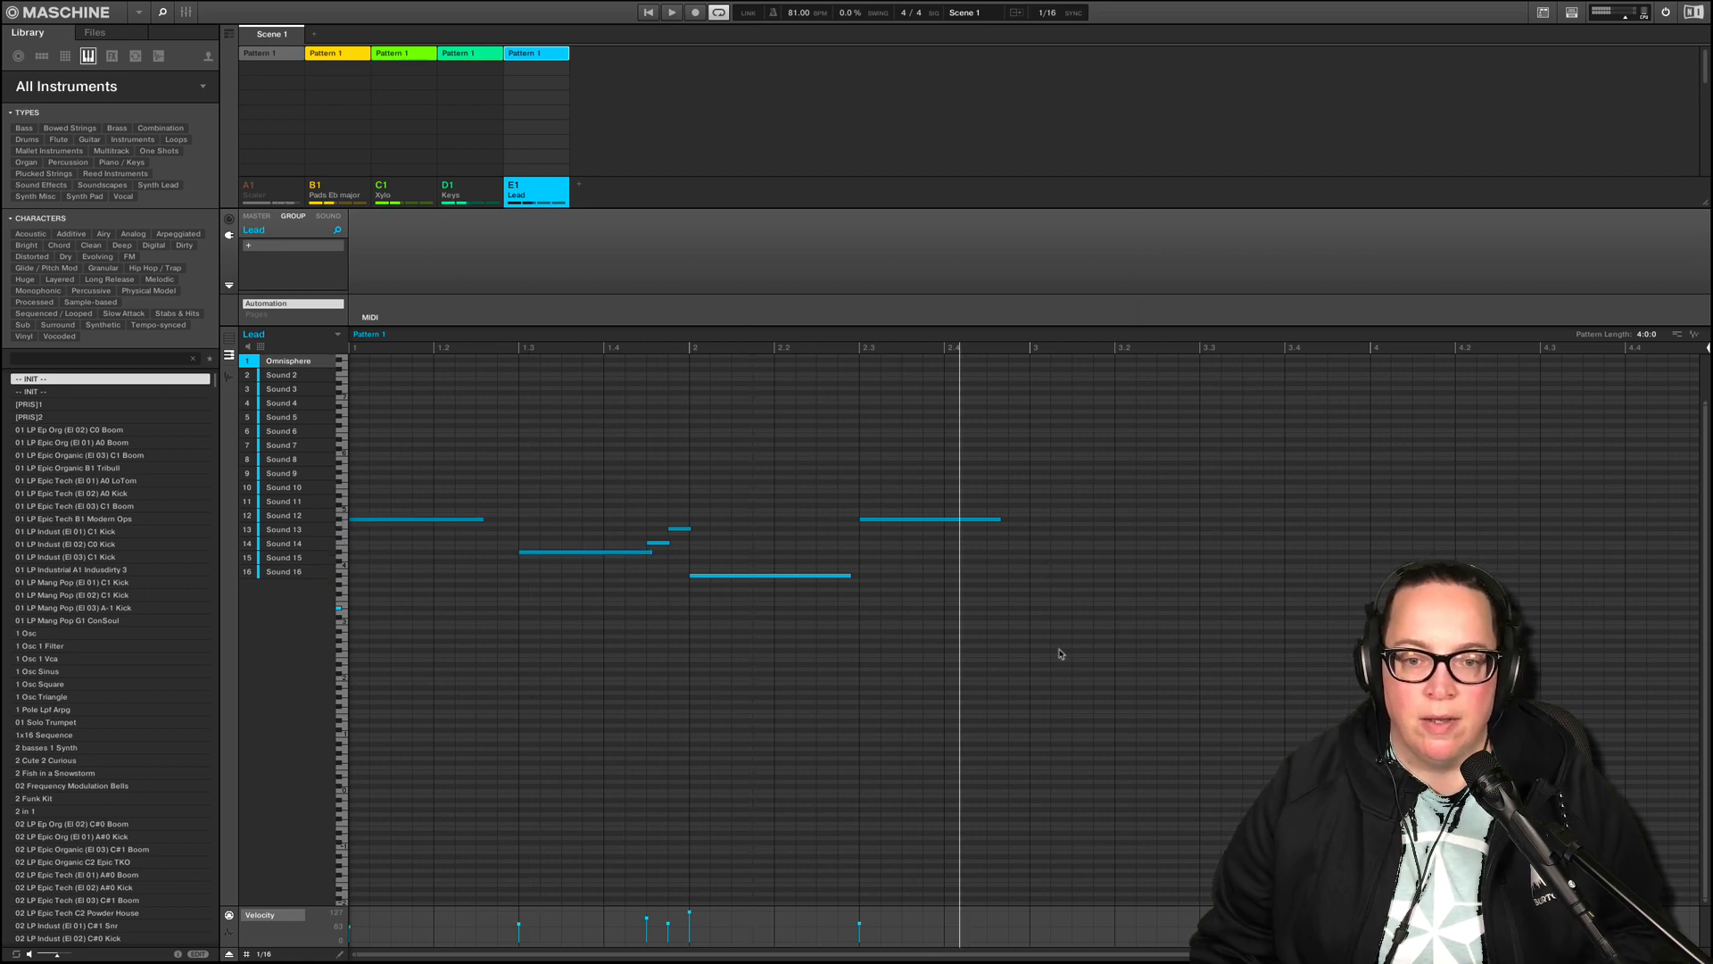
- Try copying only the four middle flute notes to the start of bar 3, play the result and undo the paste
left_click_drag(1070, 658, 345, 520)
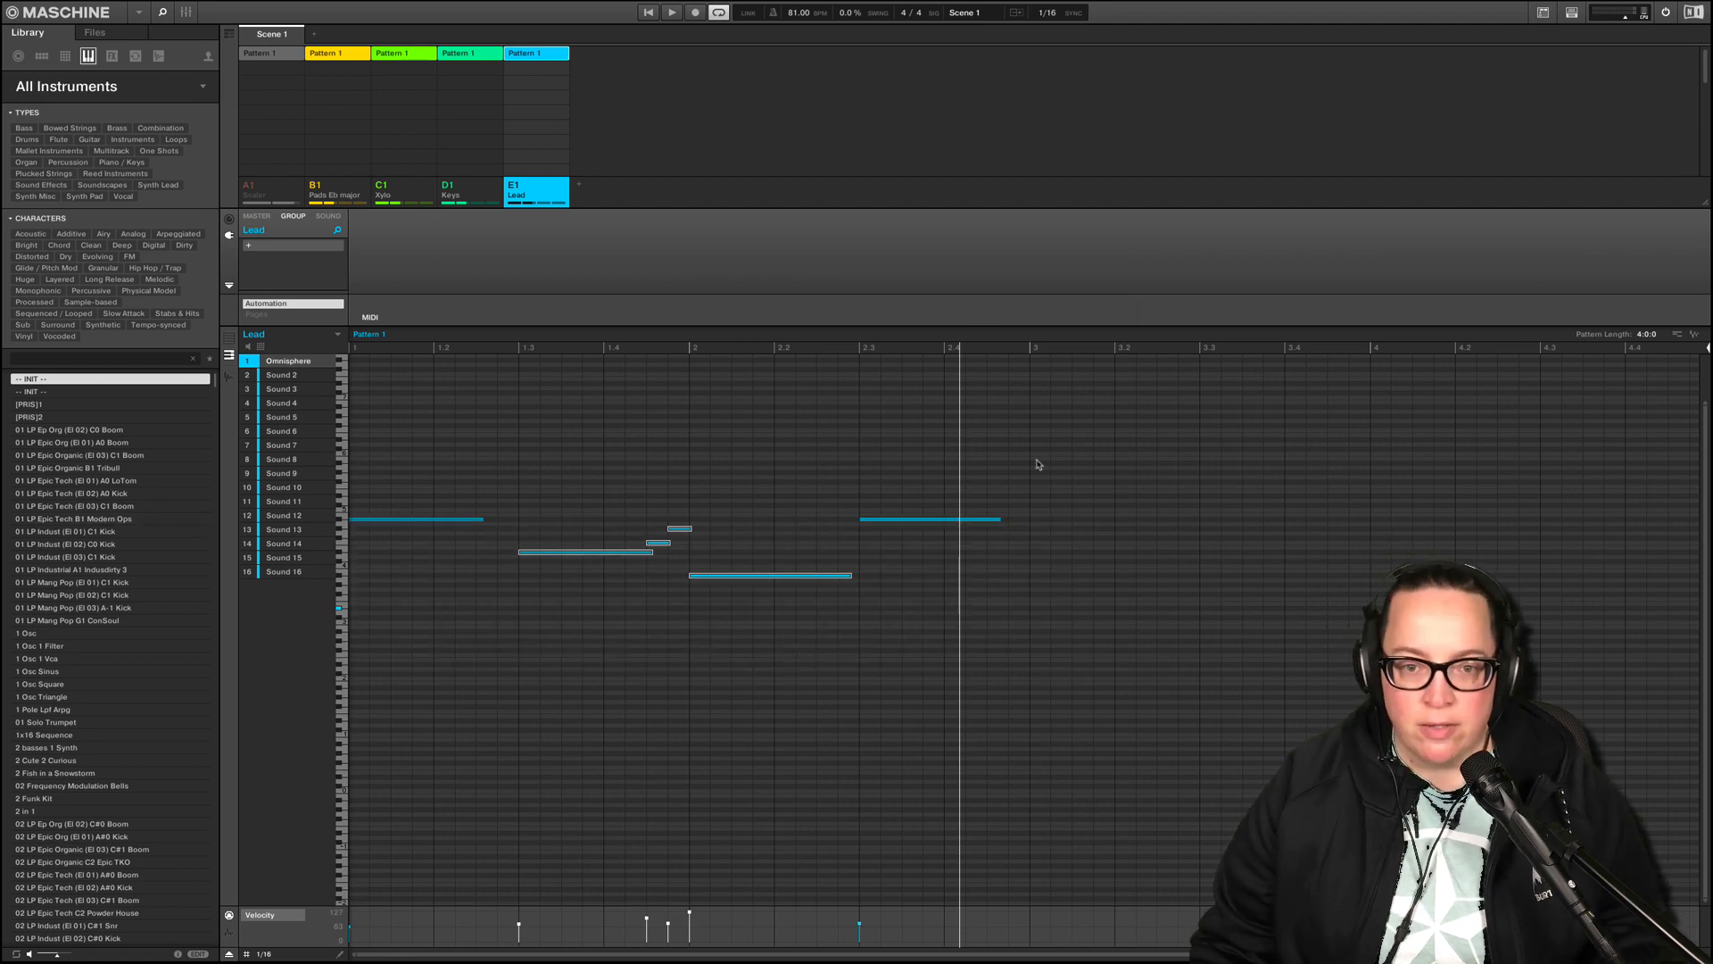
left_click(1026, 352)
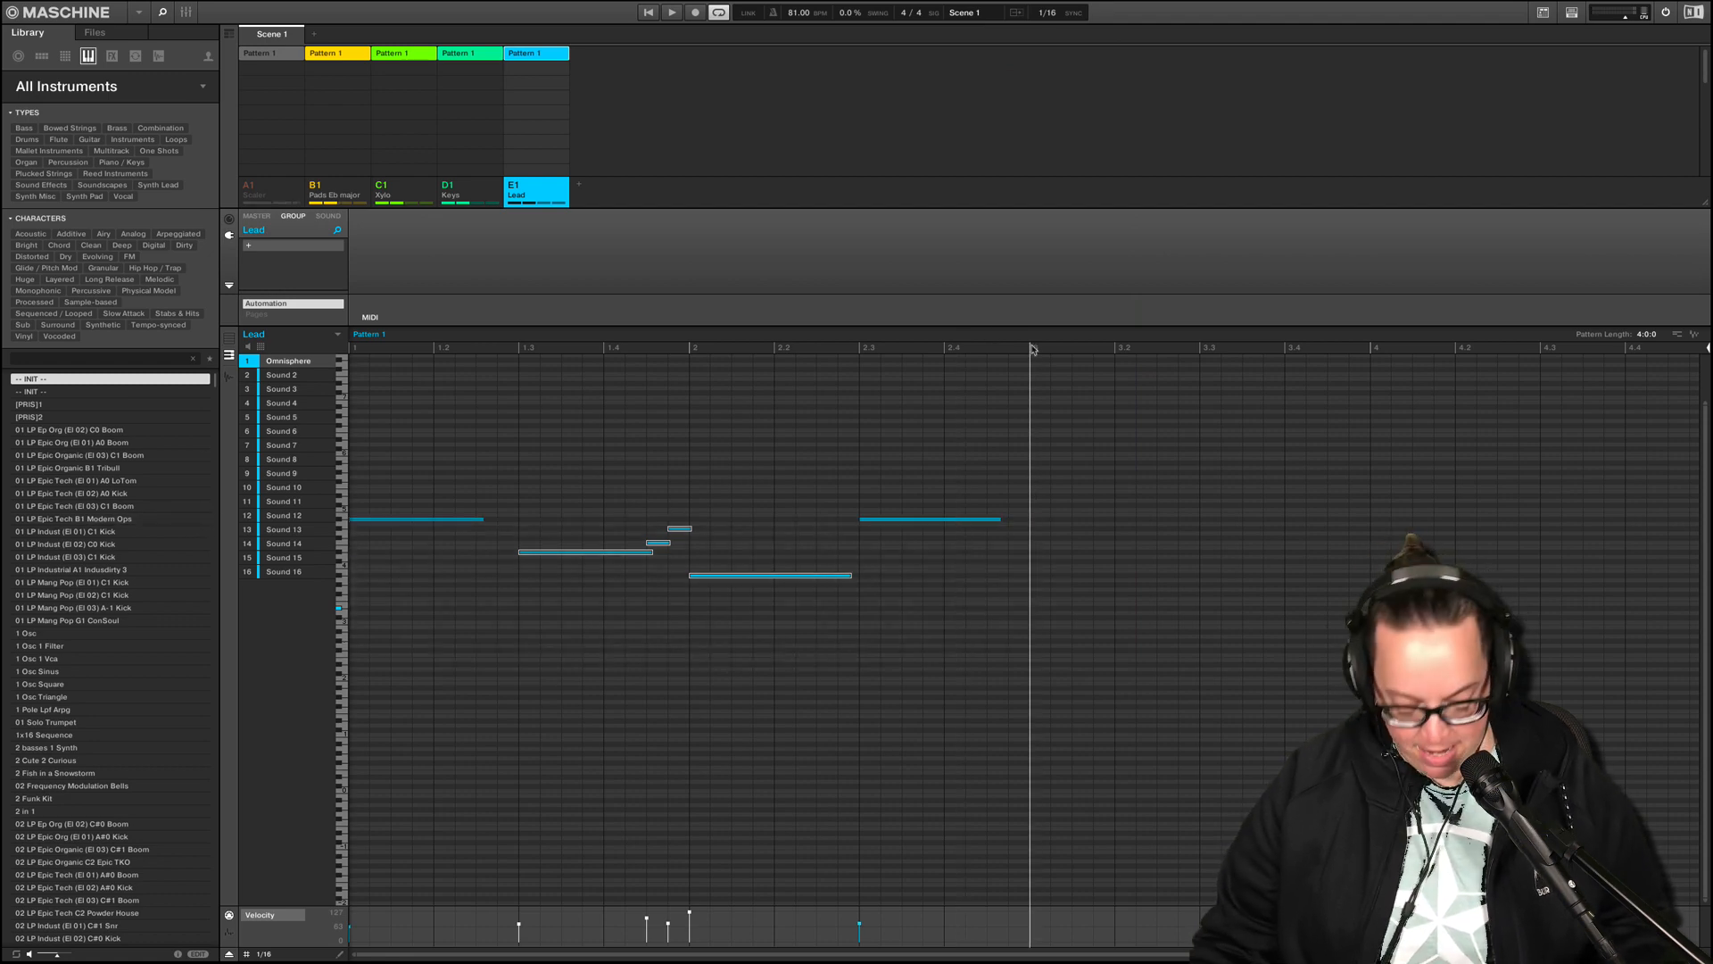
key("ctrl+v")
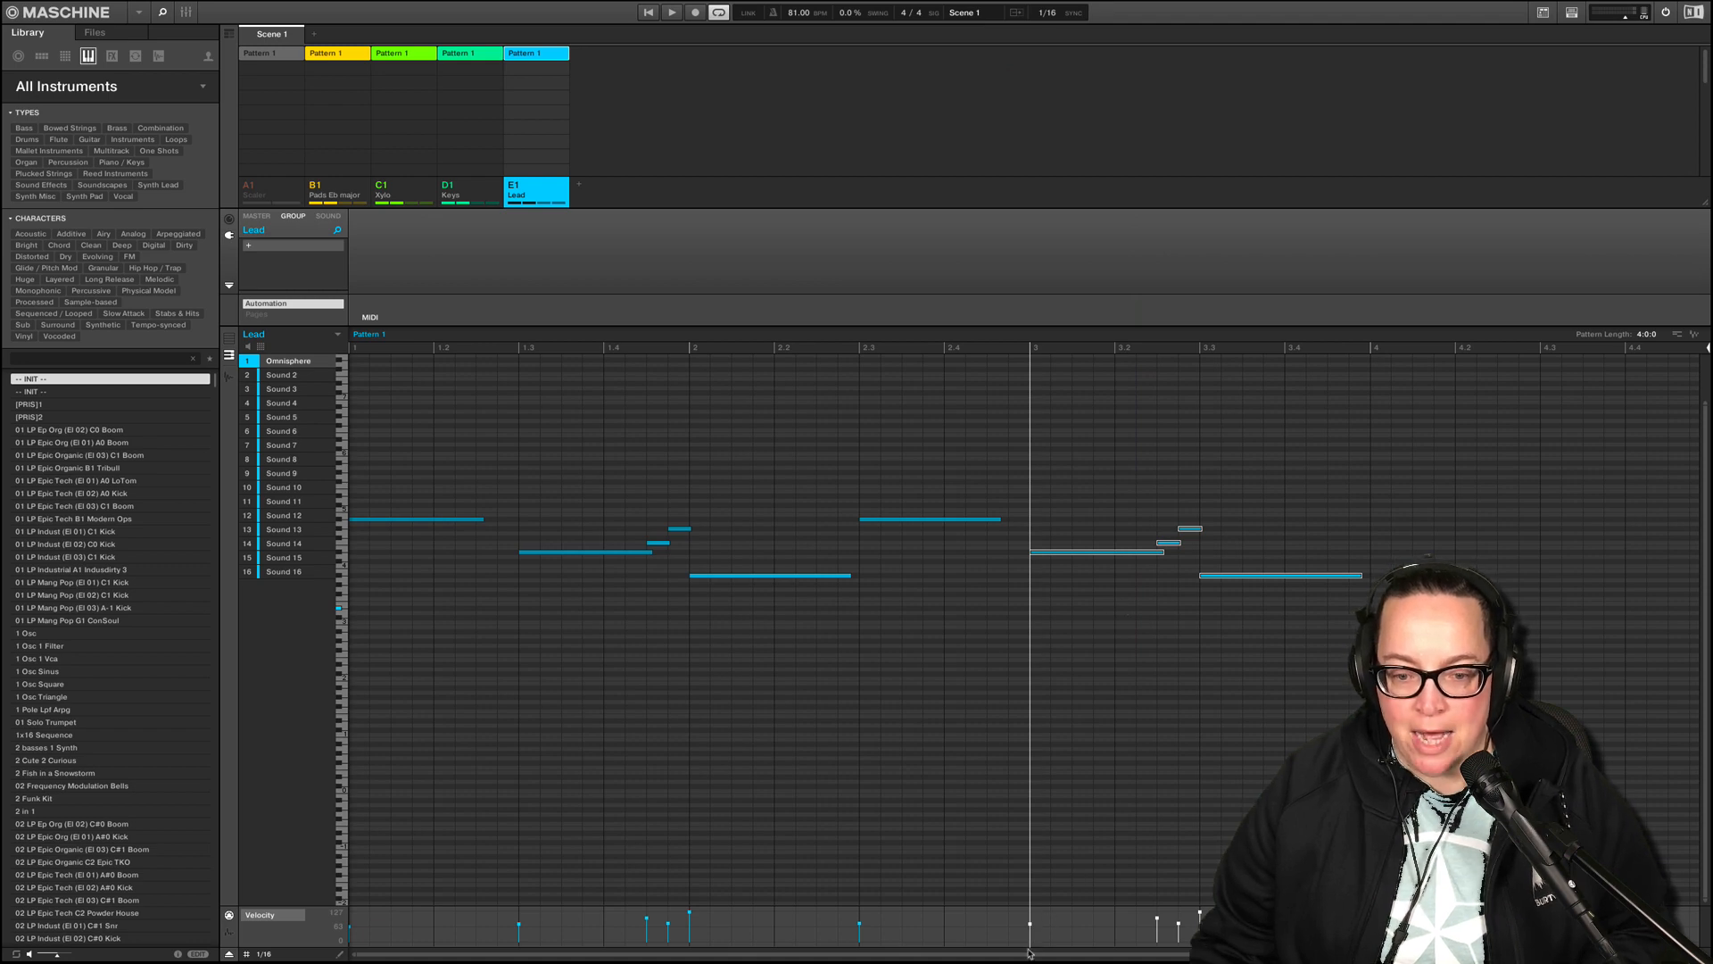
scroll(1198, 878, "right", 3)
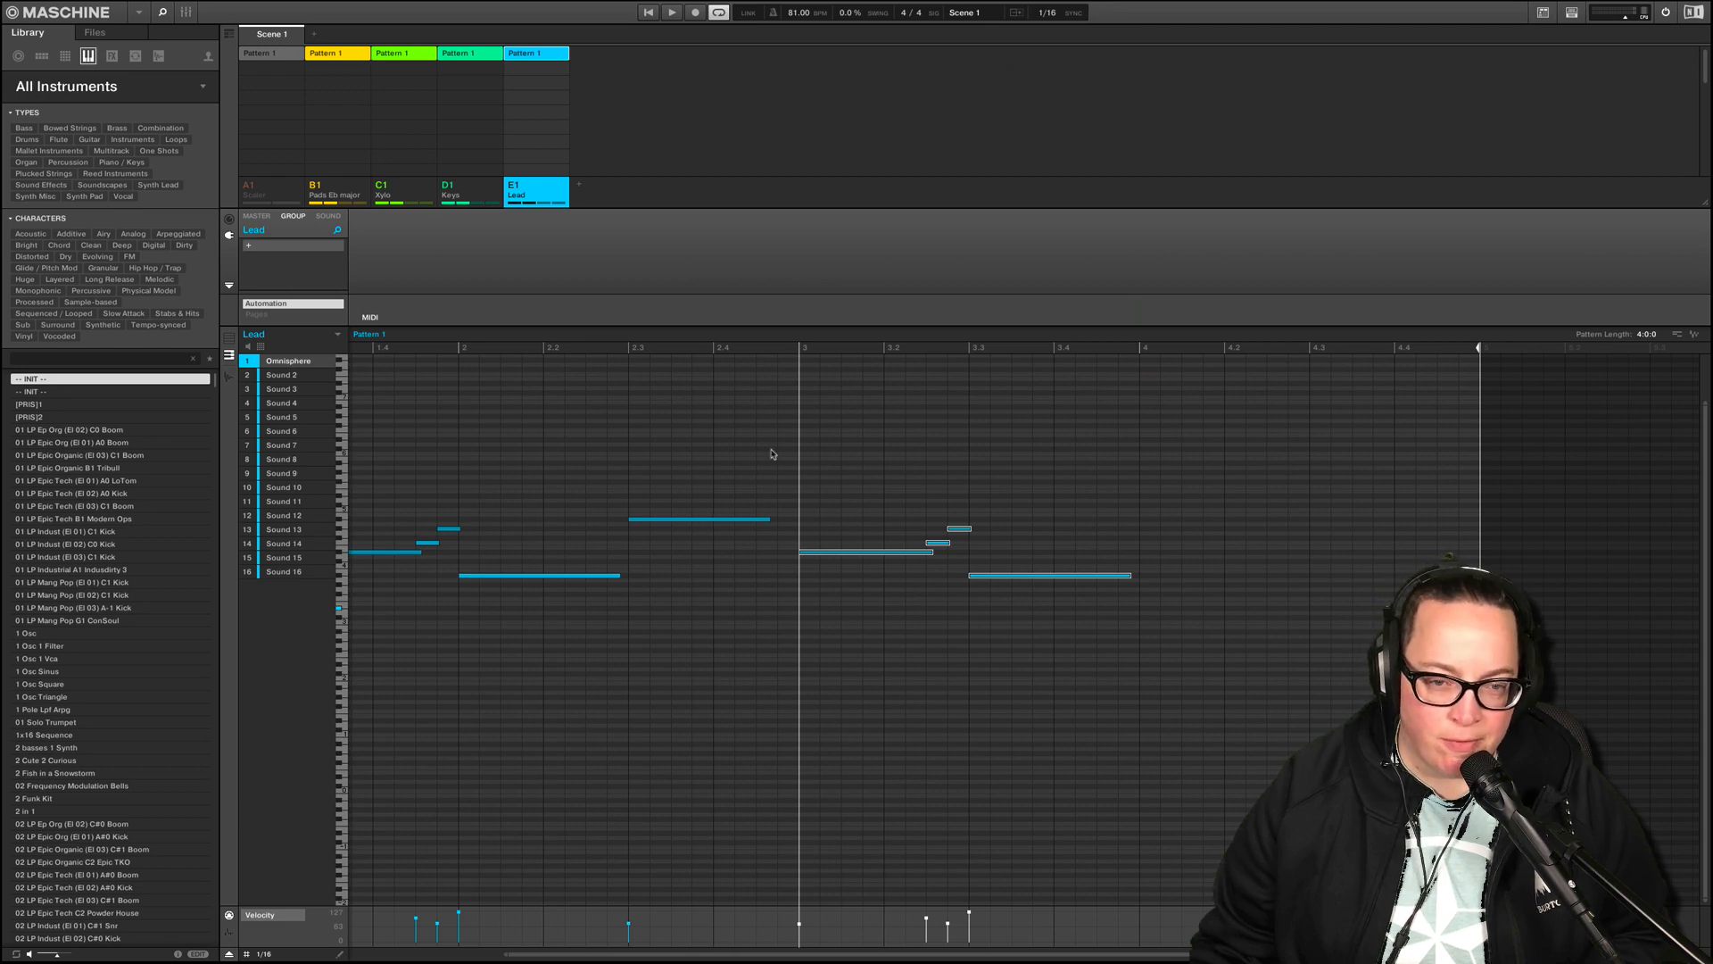
left_click(669, 13)
left_click(655, 15)
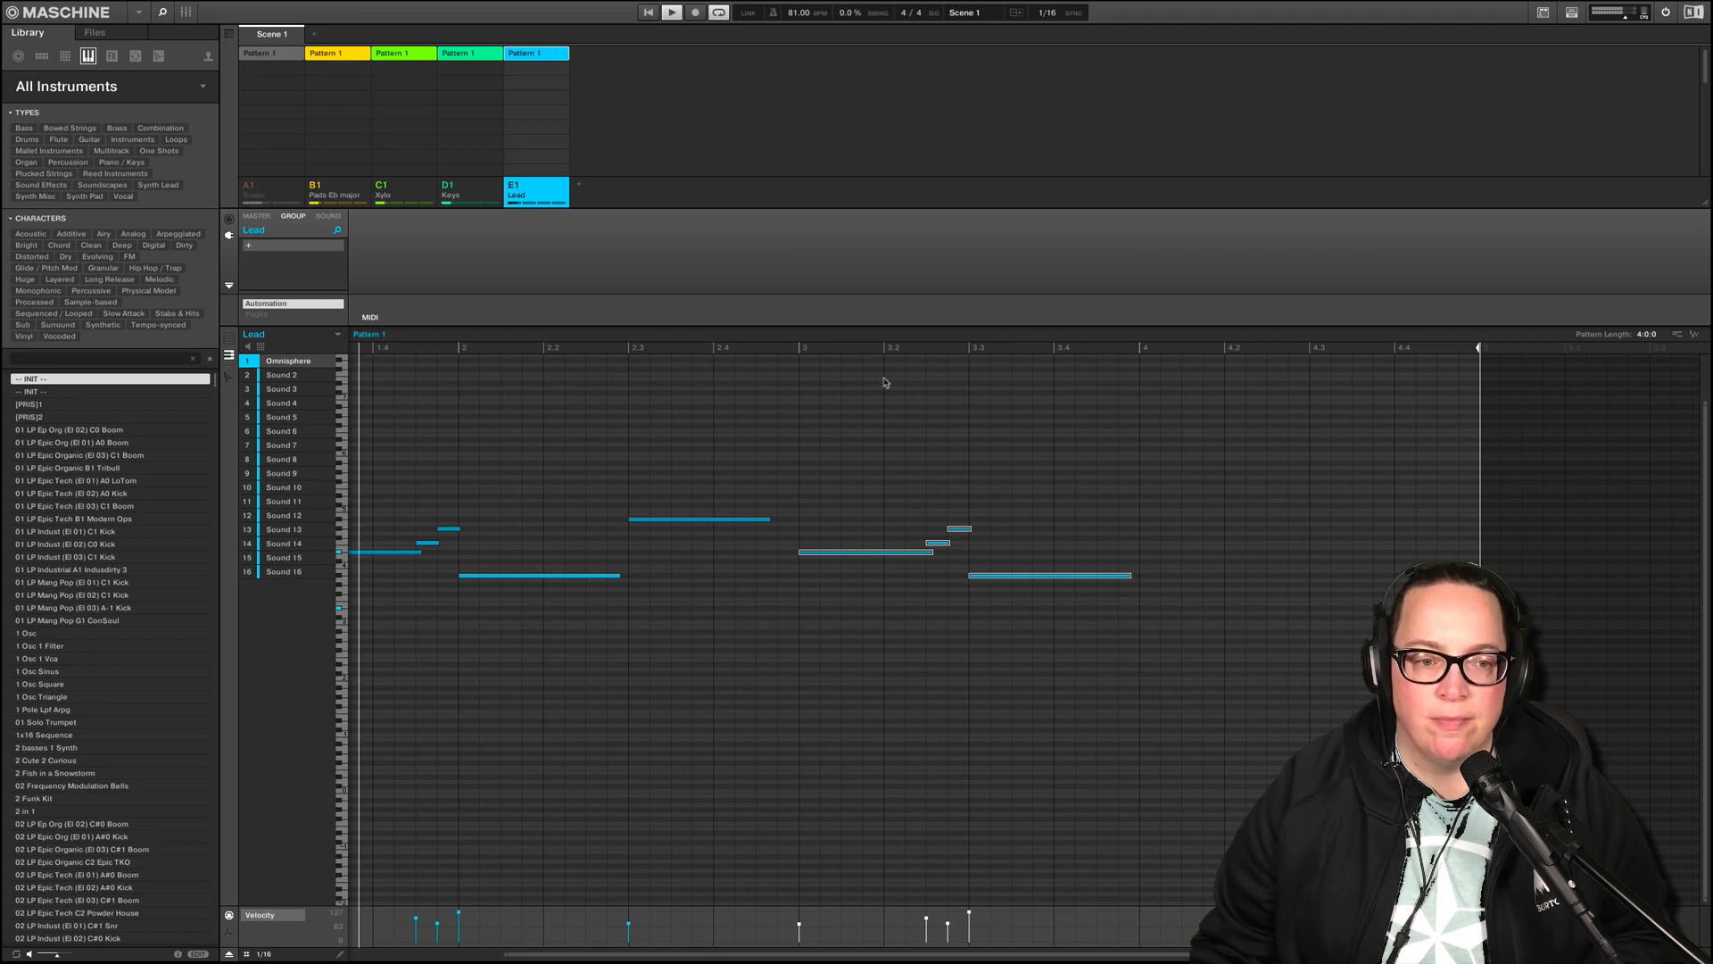
left_click_drag(818, 954, 818, 932)
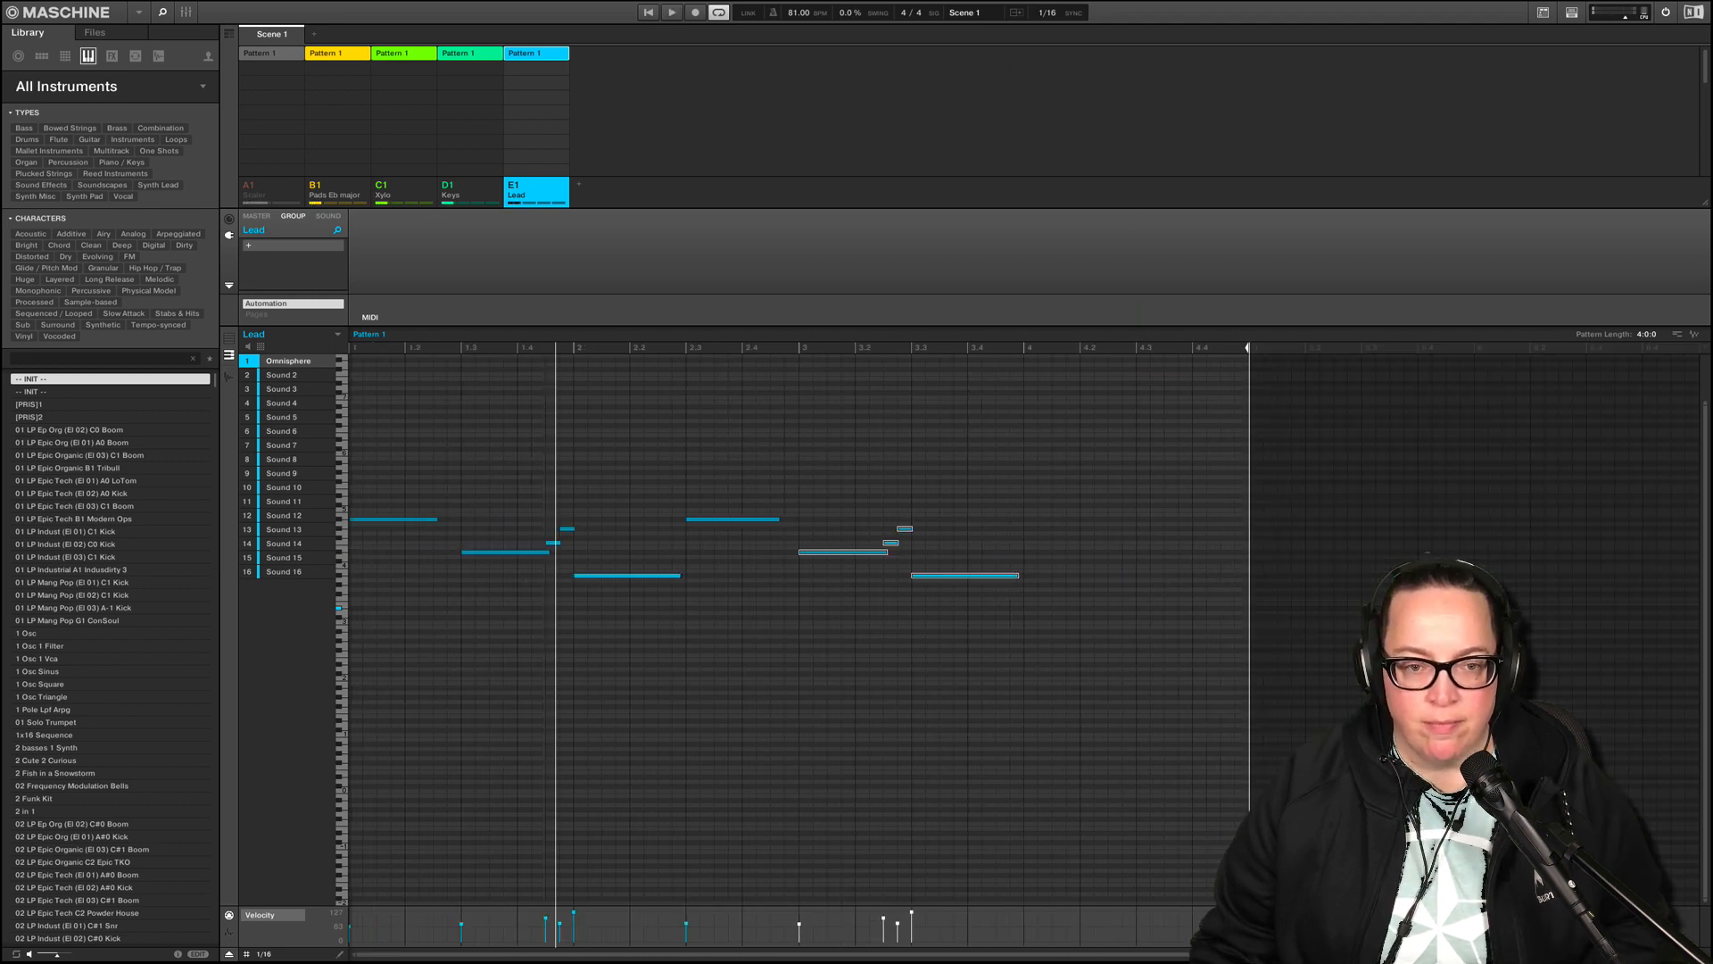
left_click(1081, 660)
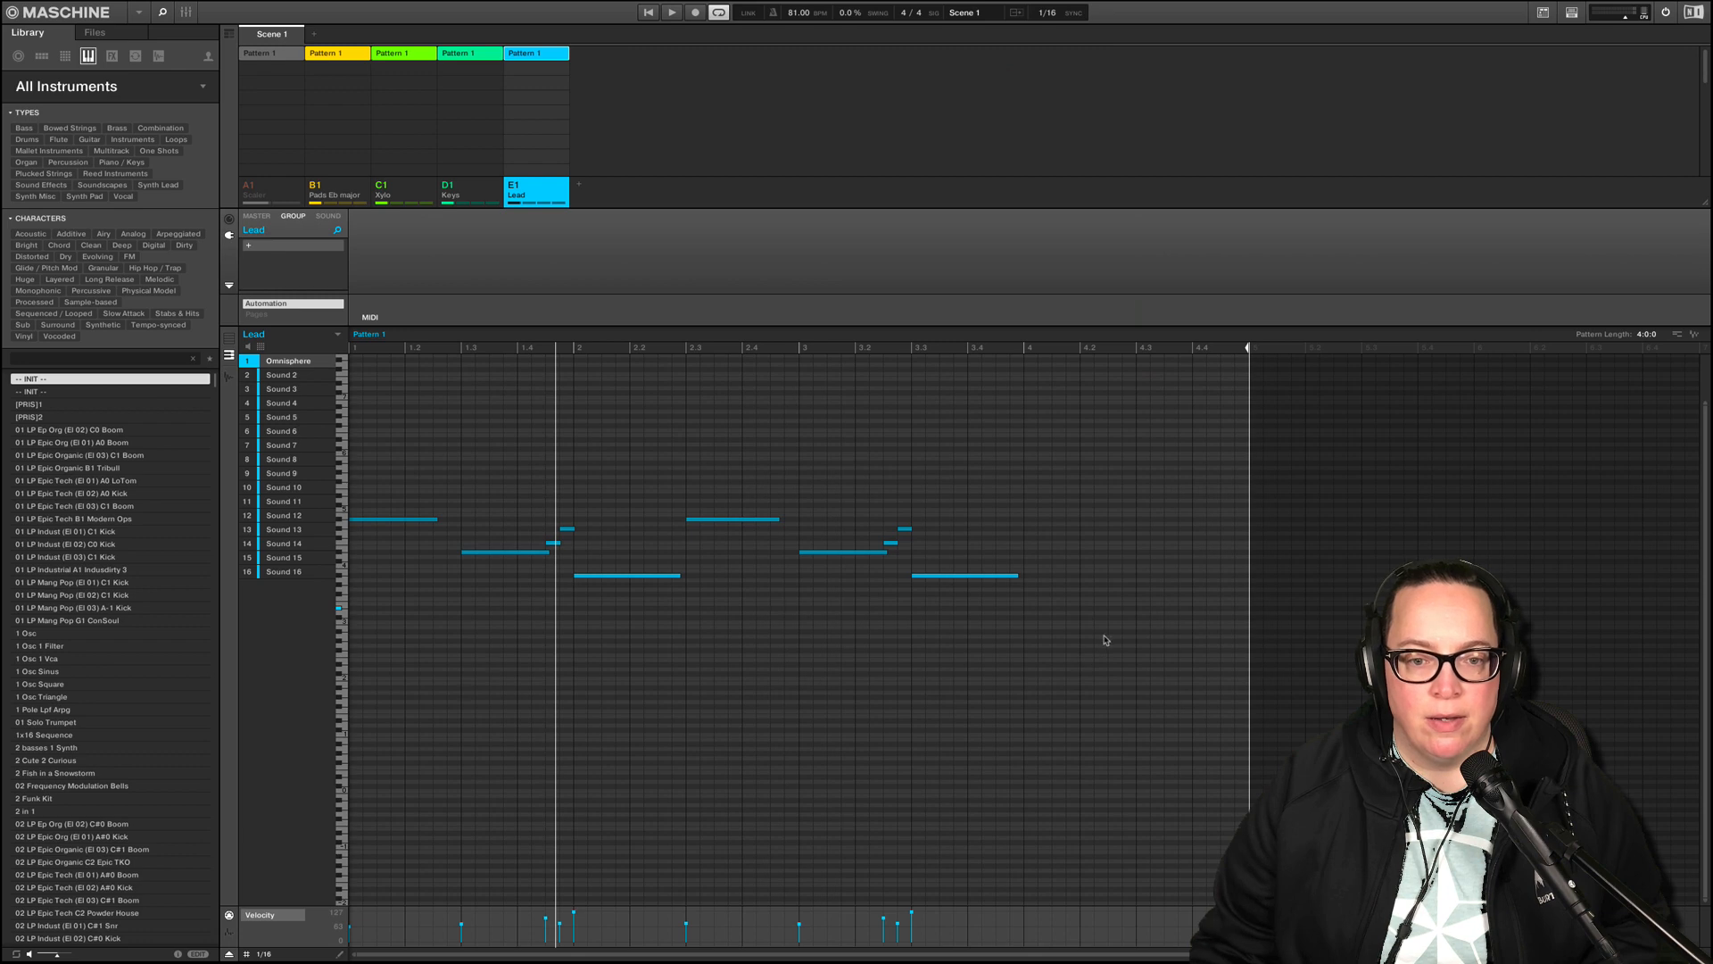
key("ctrl+z")
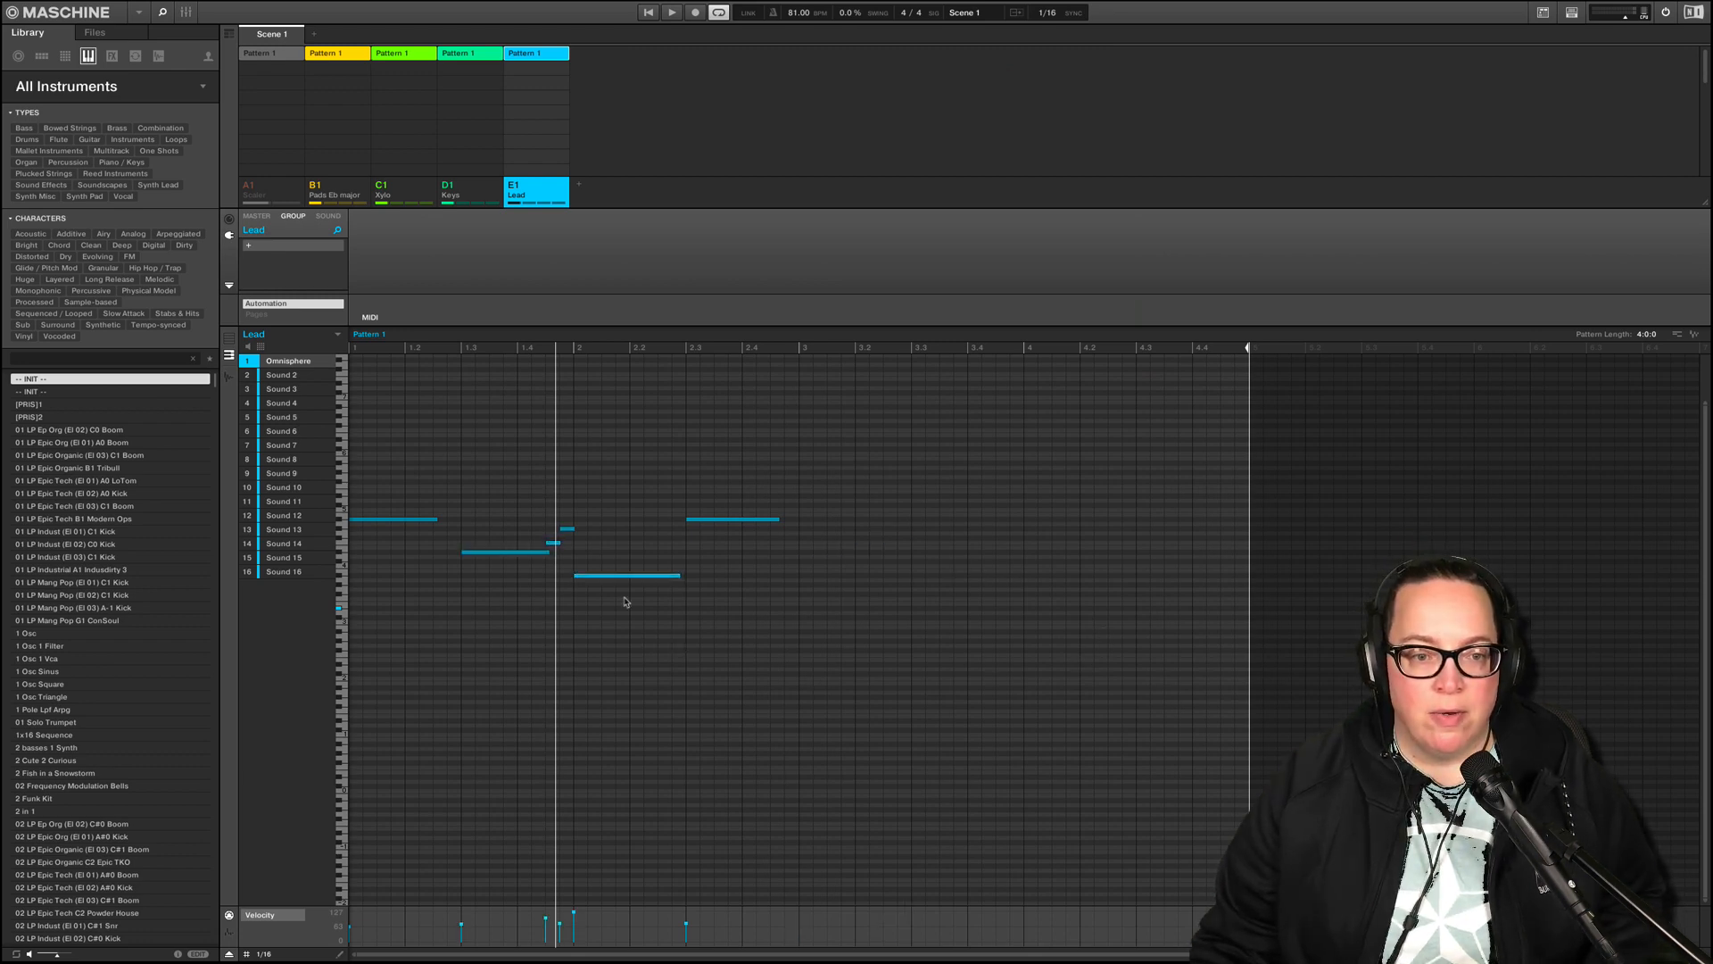
- Copy the first five flute notes, leaving out the last one, and paste them at the start of bar 3
left_click_drag(642, 626, 284, 466)
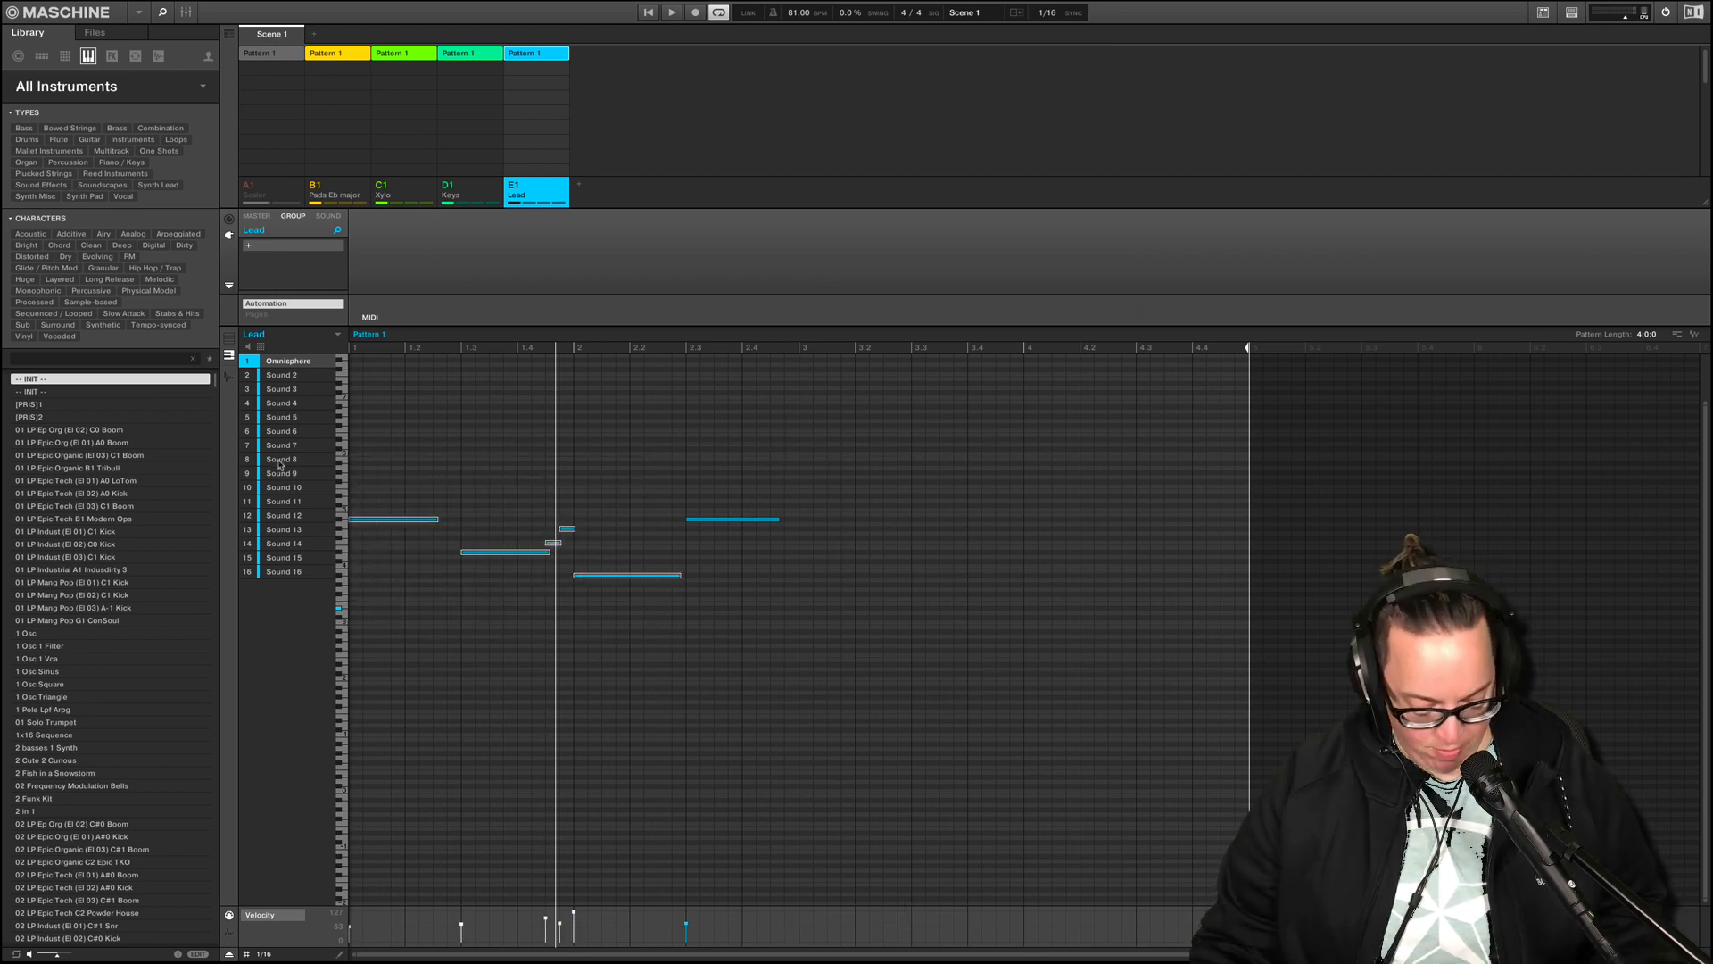
left_click(800, 353)
key("ctrl+v")
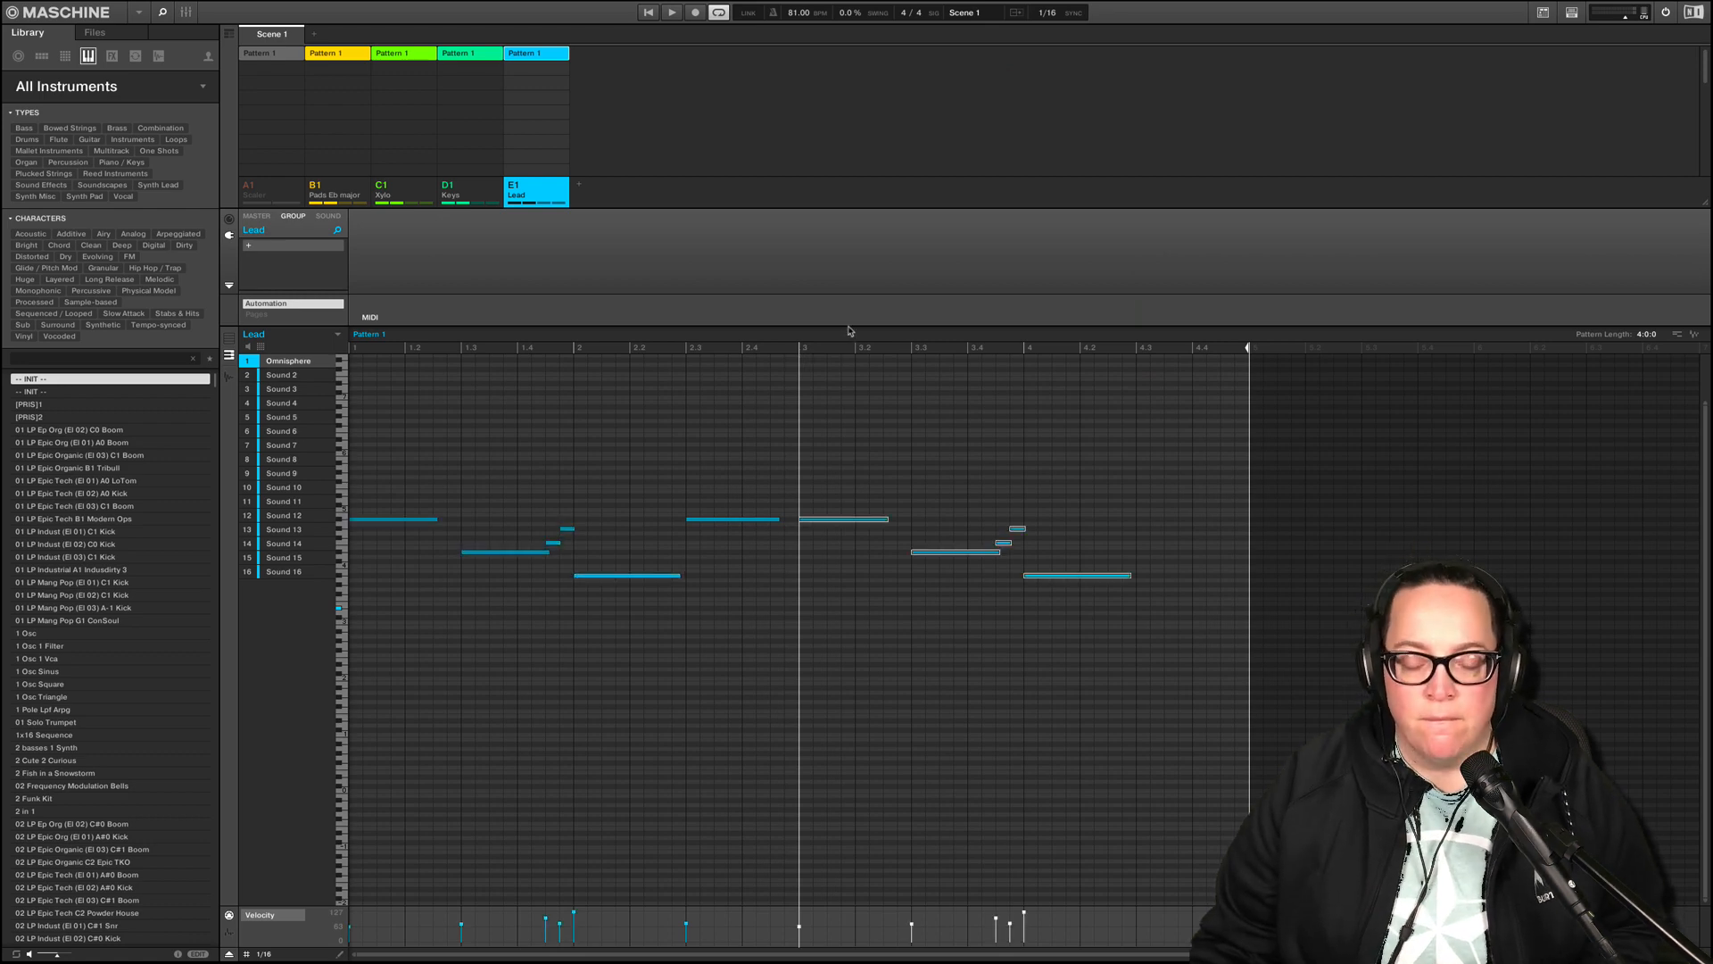
- Record a low closing flute note at 4.3, raise its velocity to match the others, and play the pattern through
left_click(648, 12)
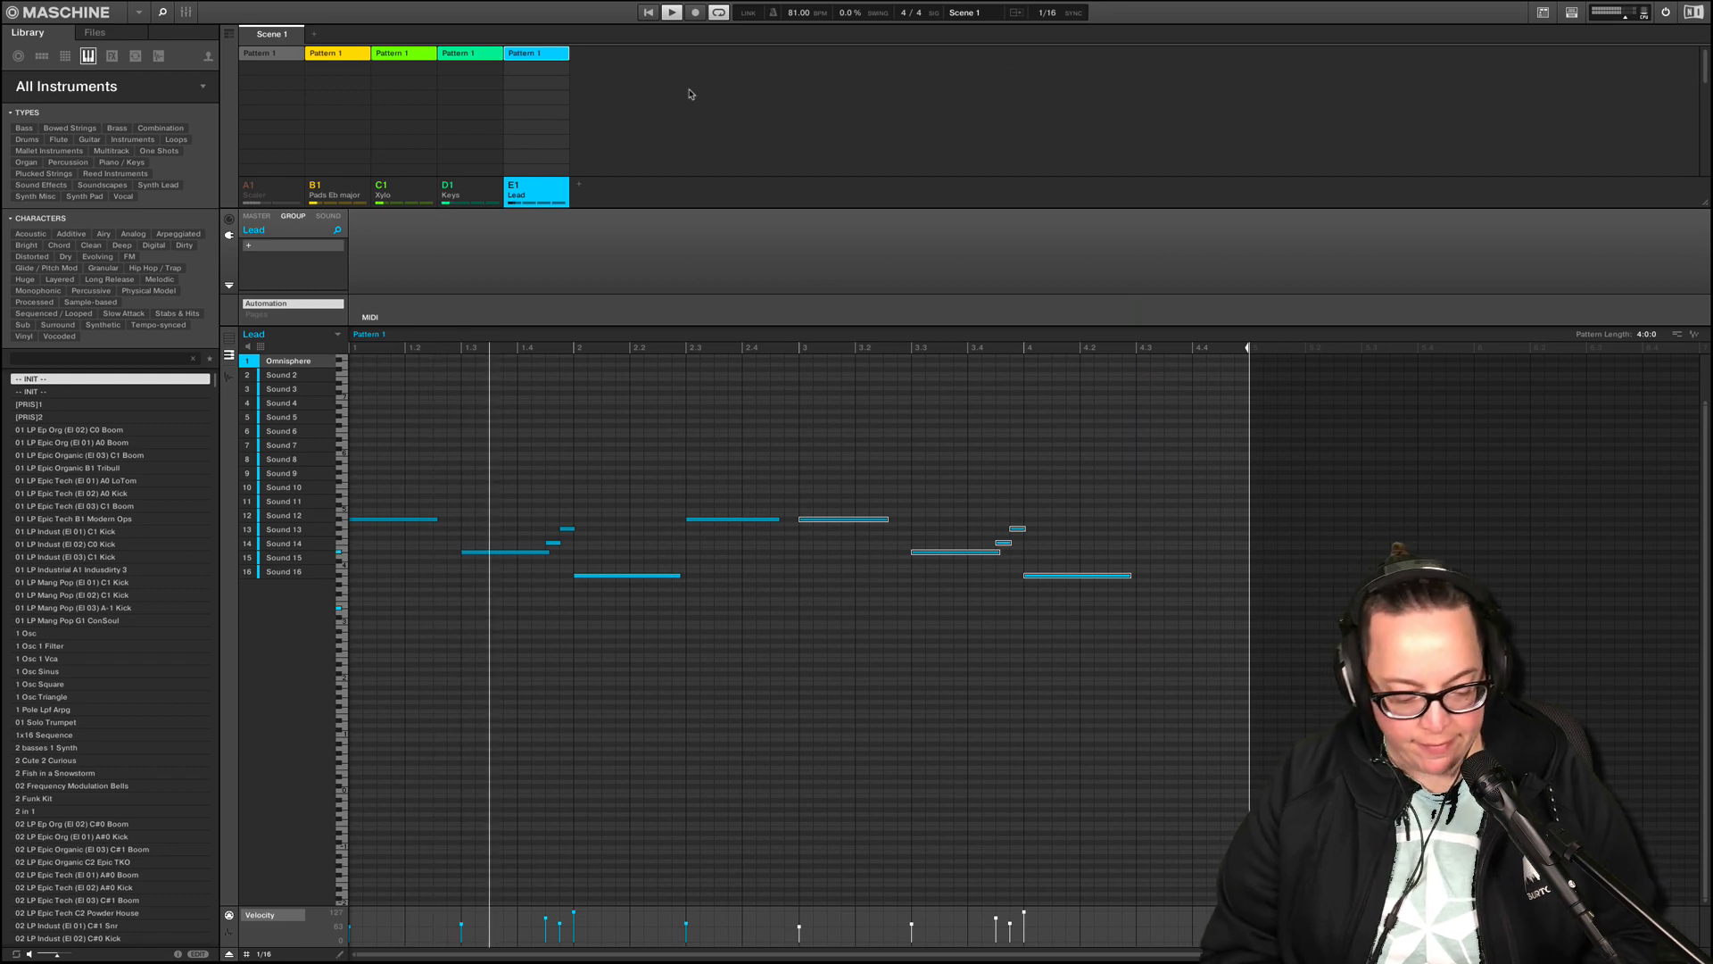
key("r")
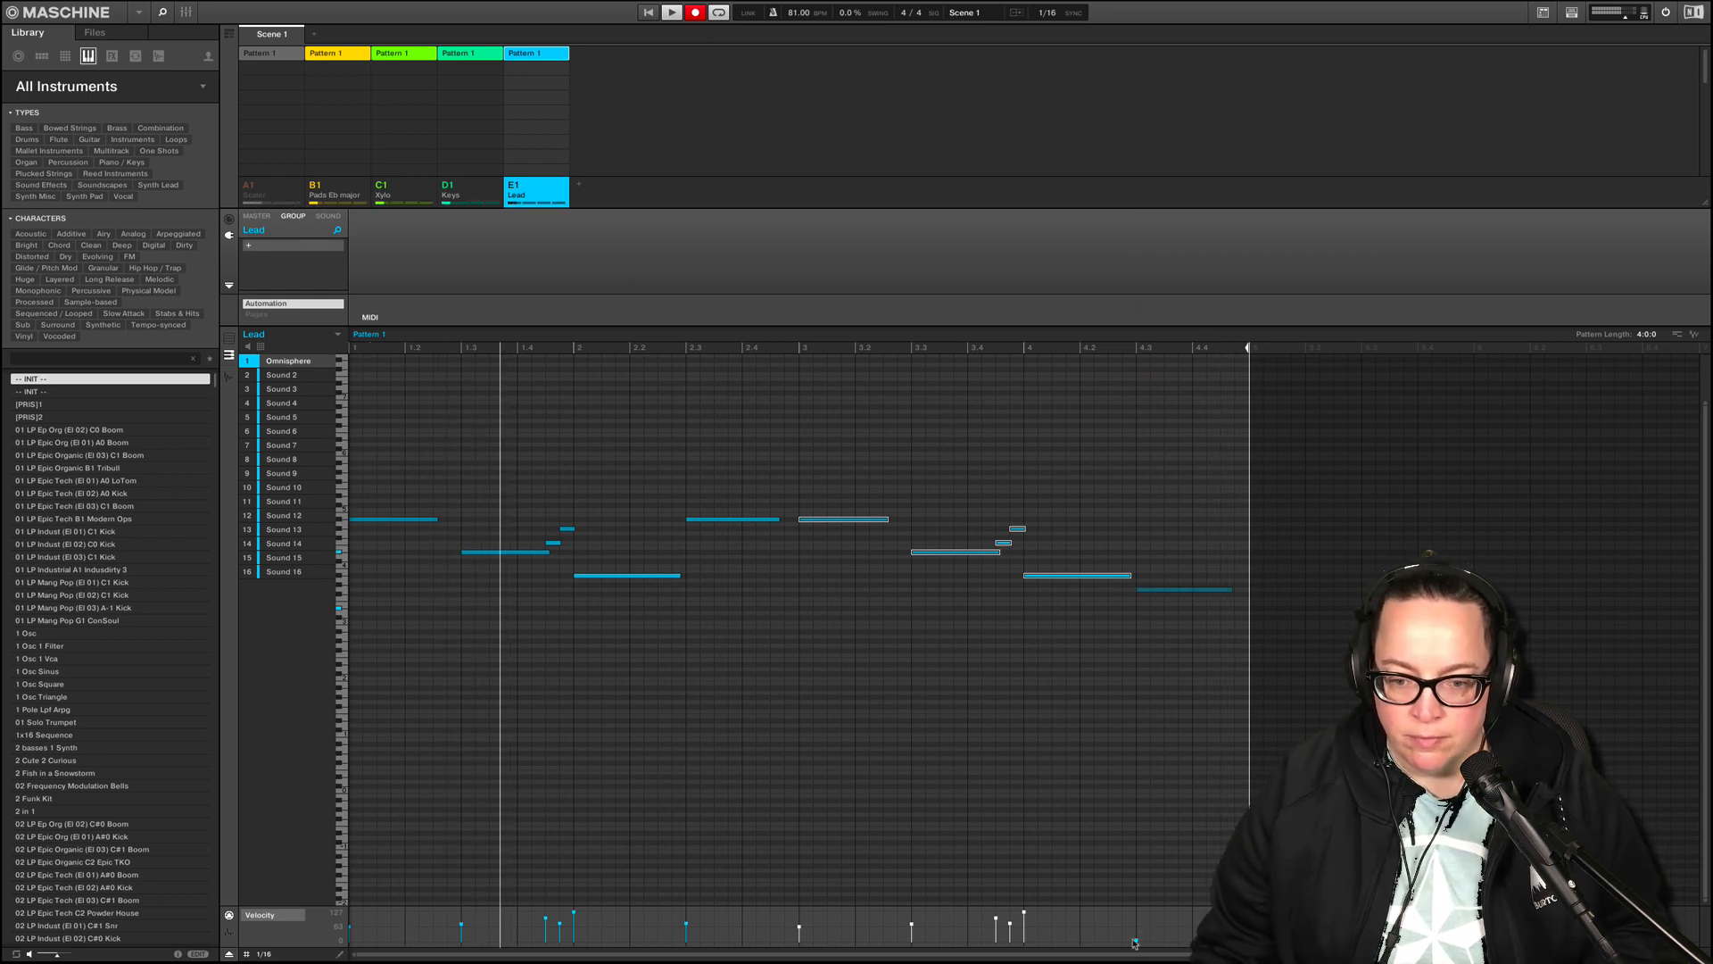
left_click_drag(1135, 943, 1137, 925)
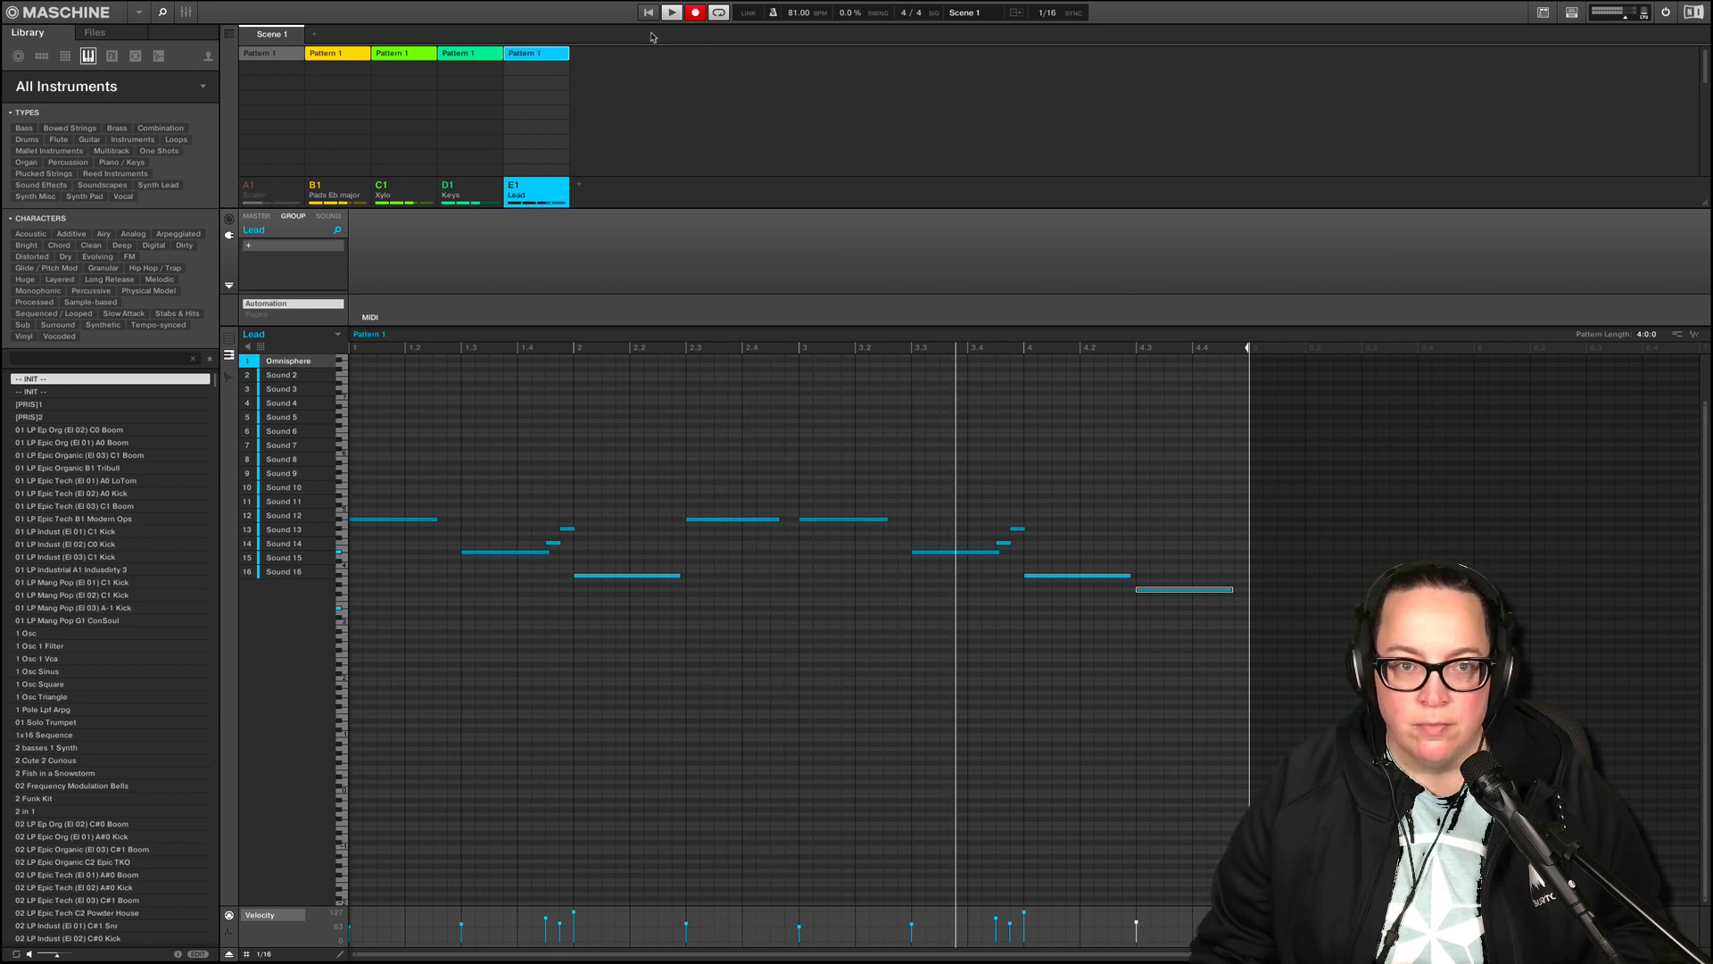
left_click(694, 13)
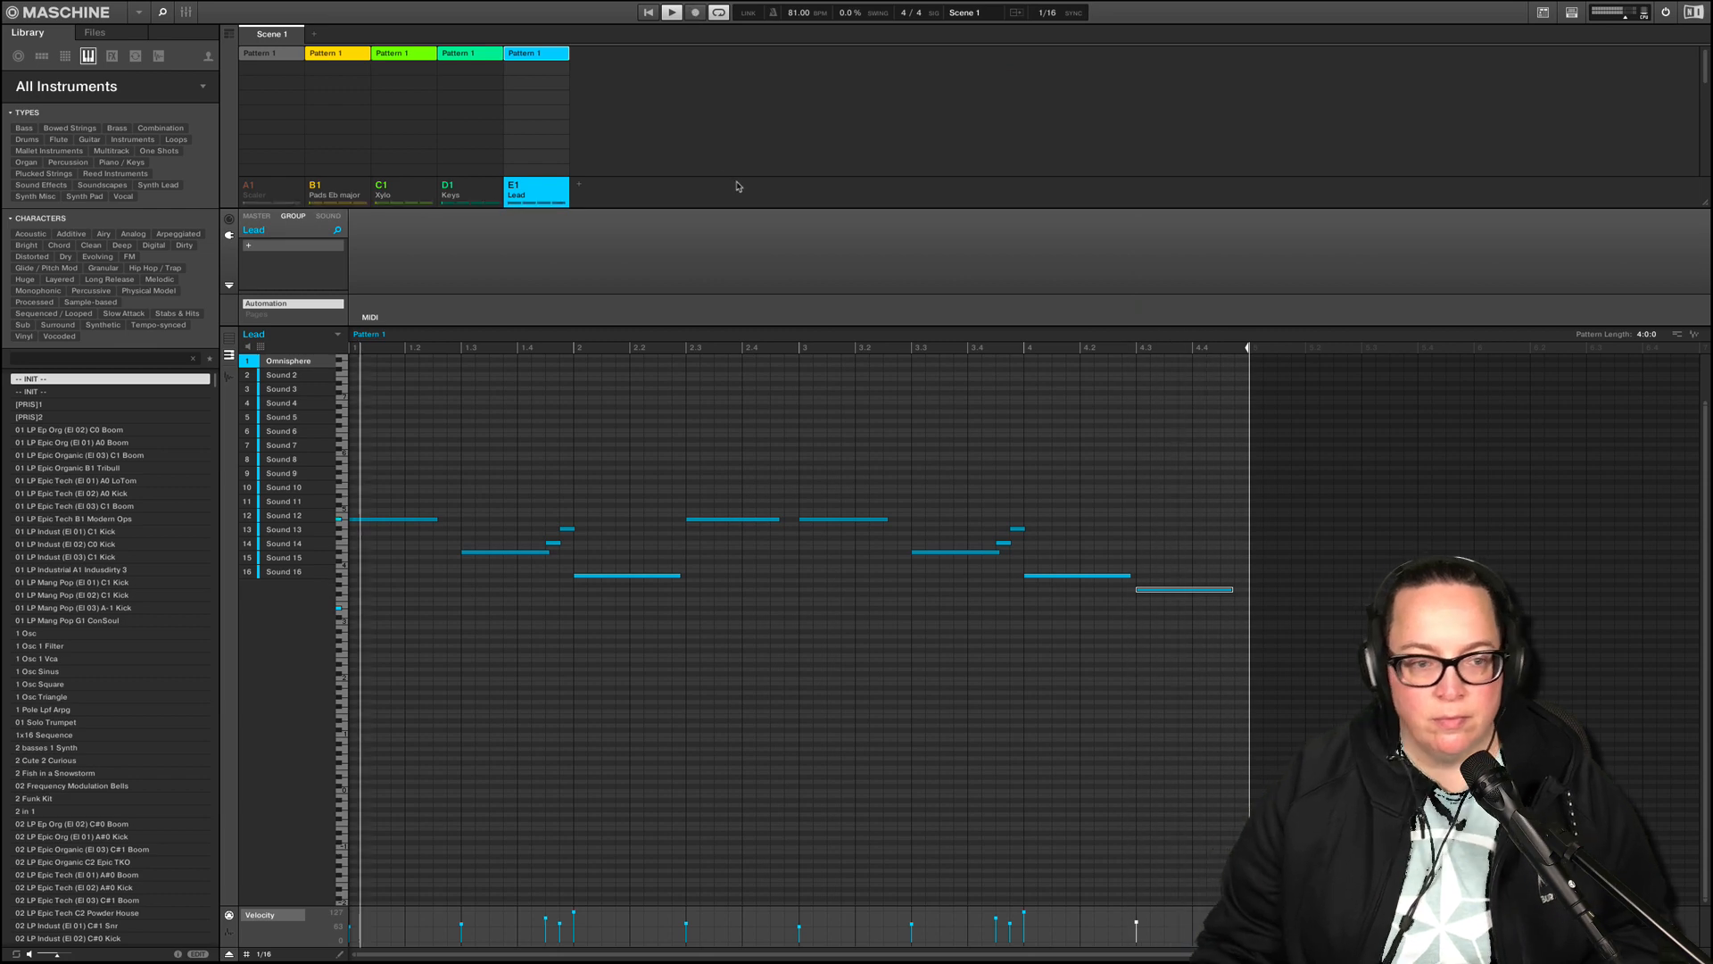
key("space")
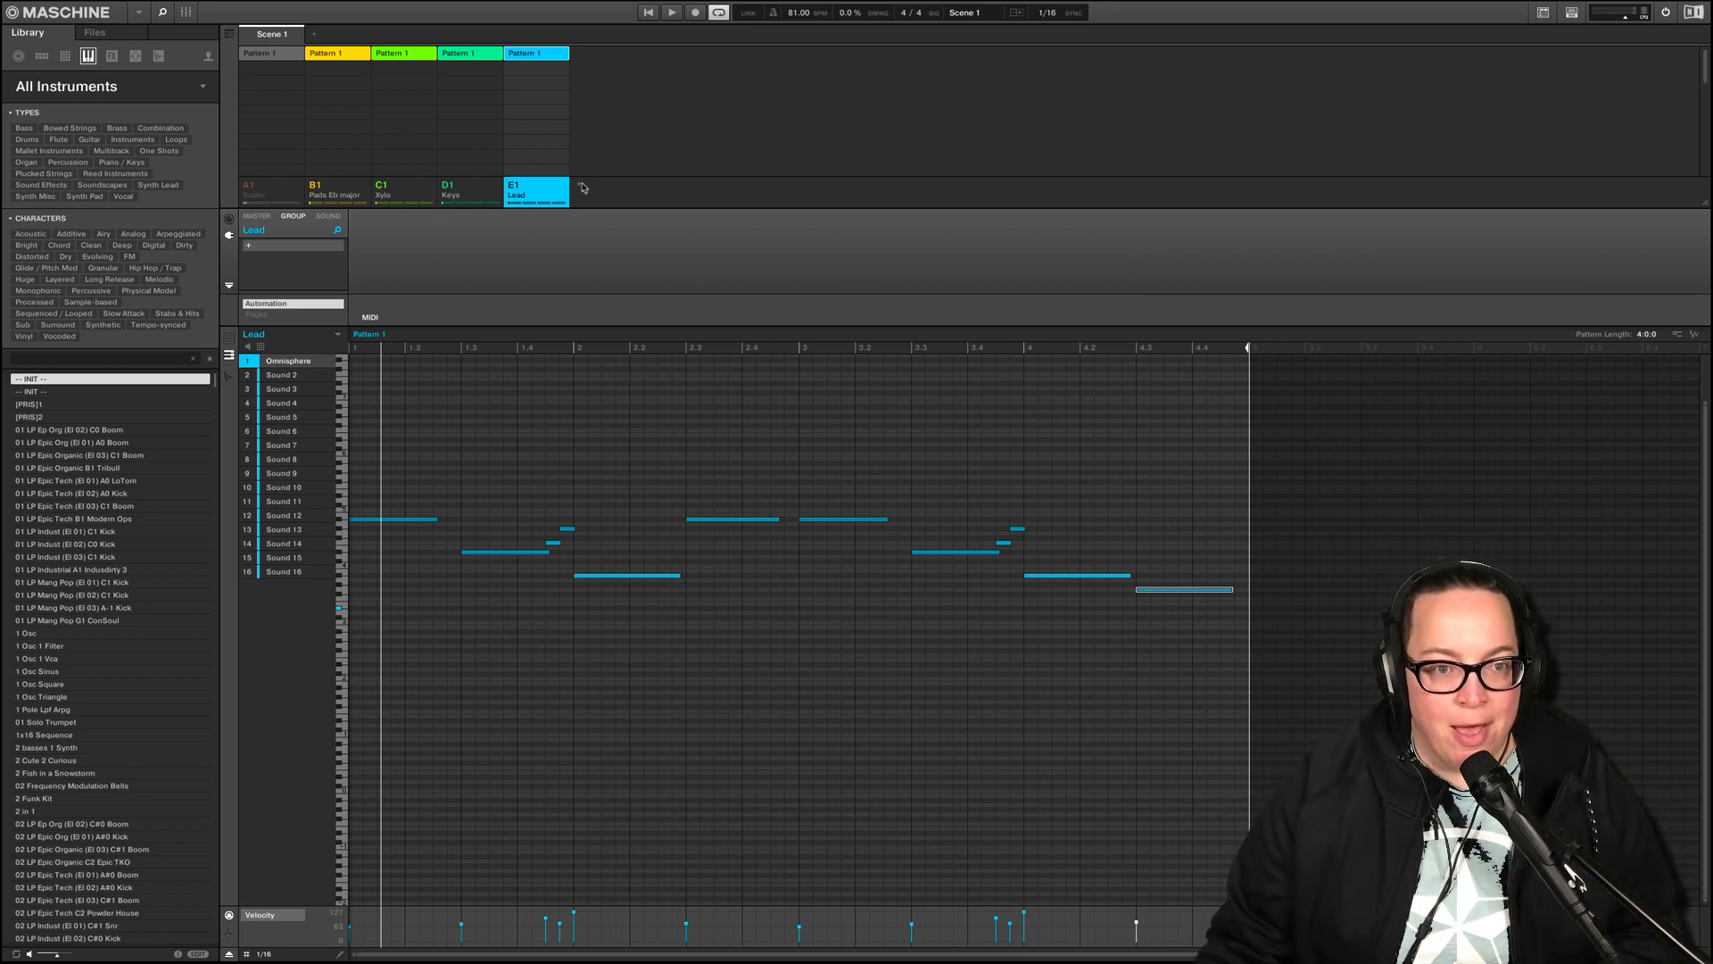
- Add a new group after Lead and filter the library's groups to the Aquarius Earth kits
left_click(580, 188)
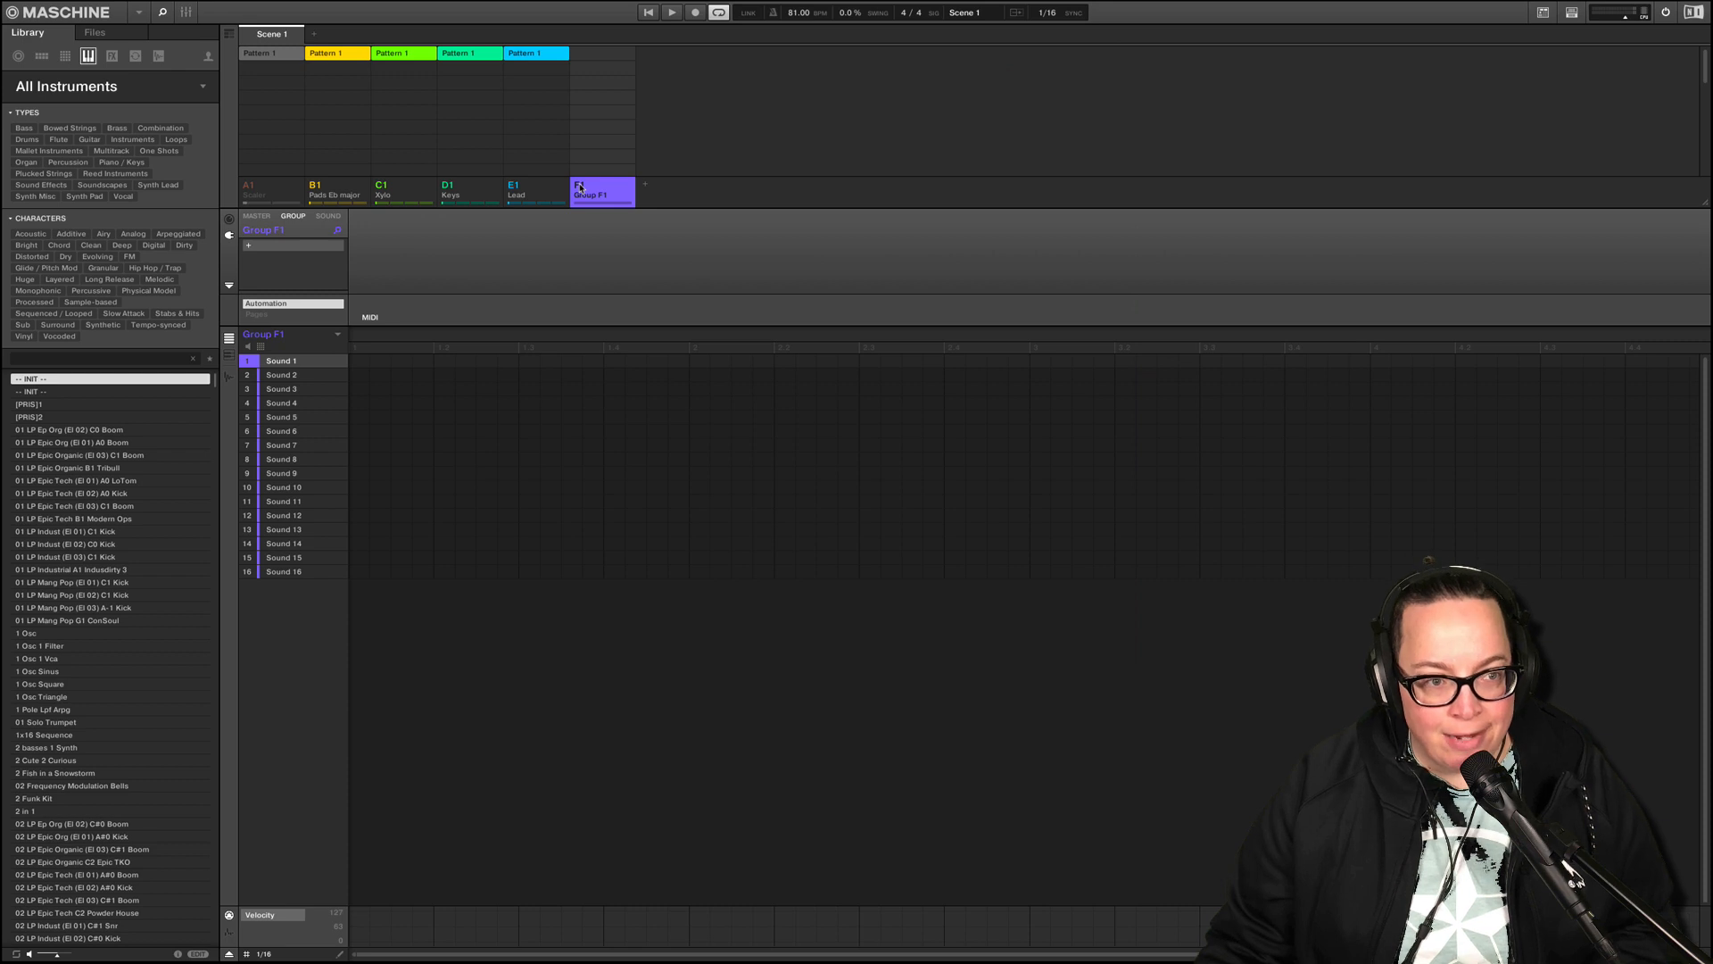
left_click(204, 88)
left_click(46, 60)
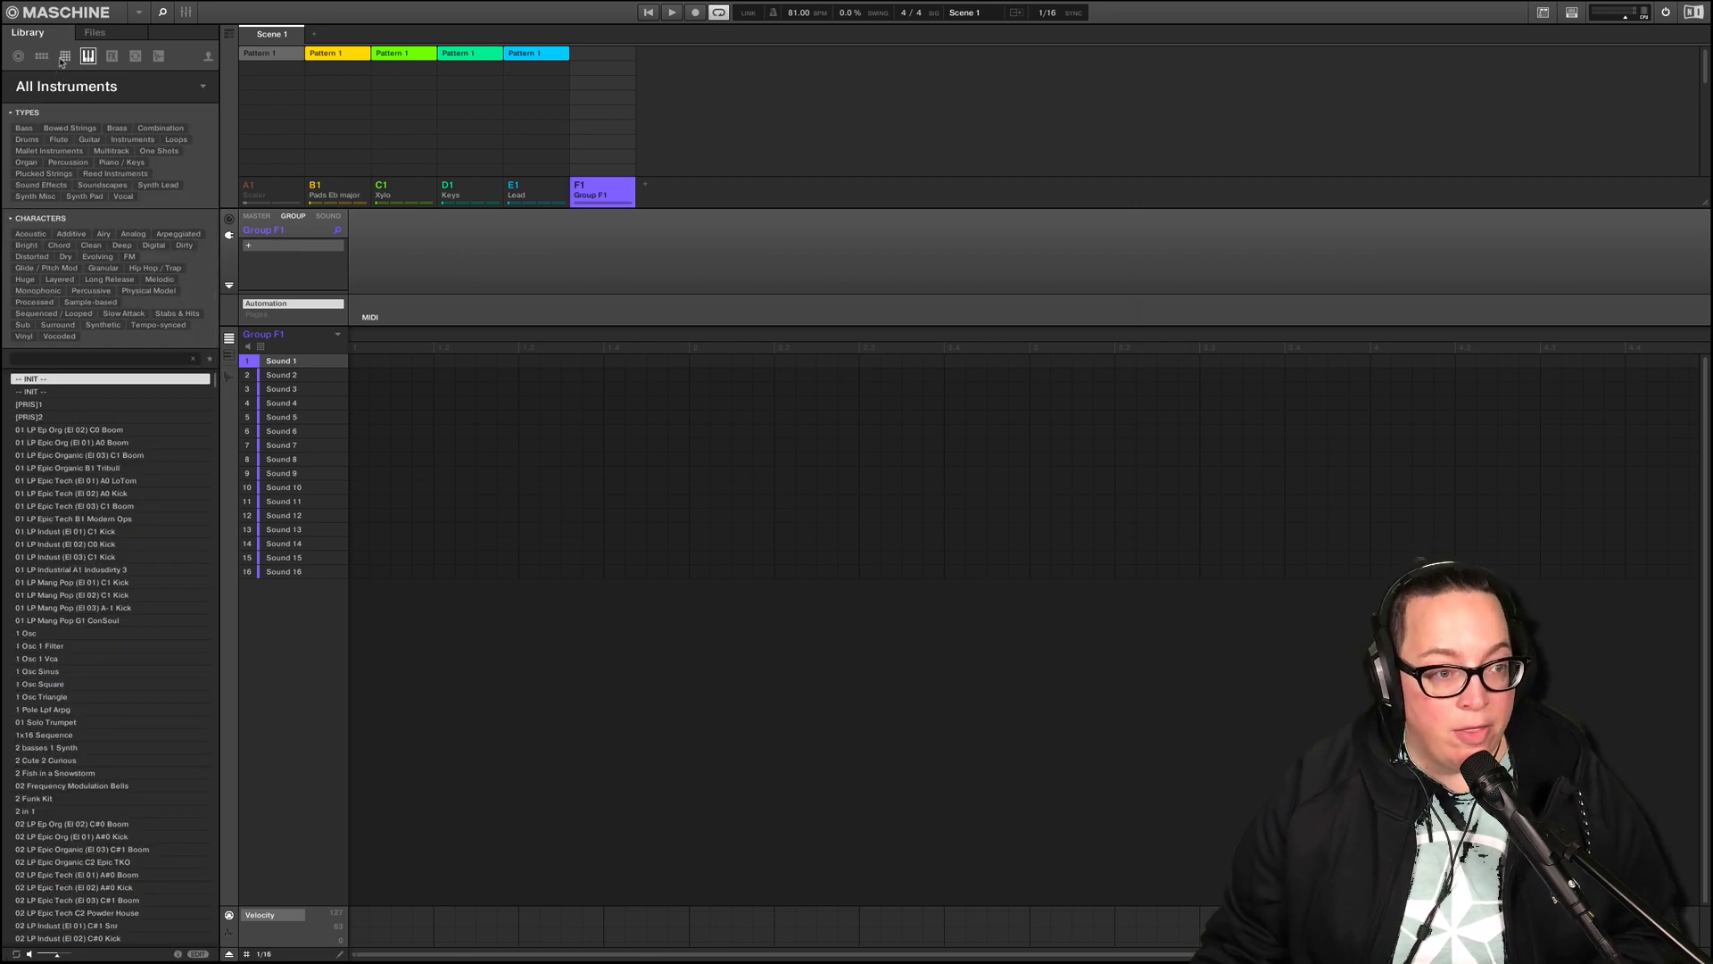
left_click(64, 56)
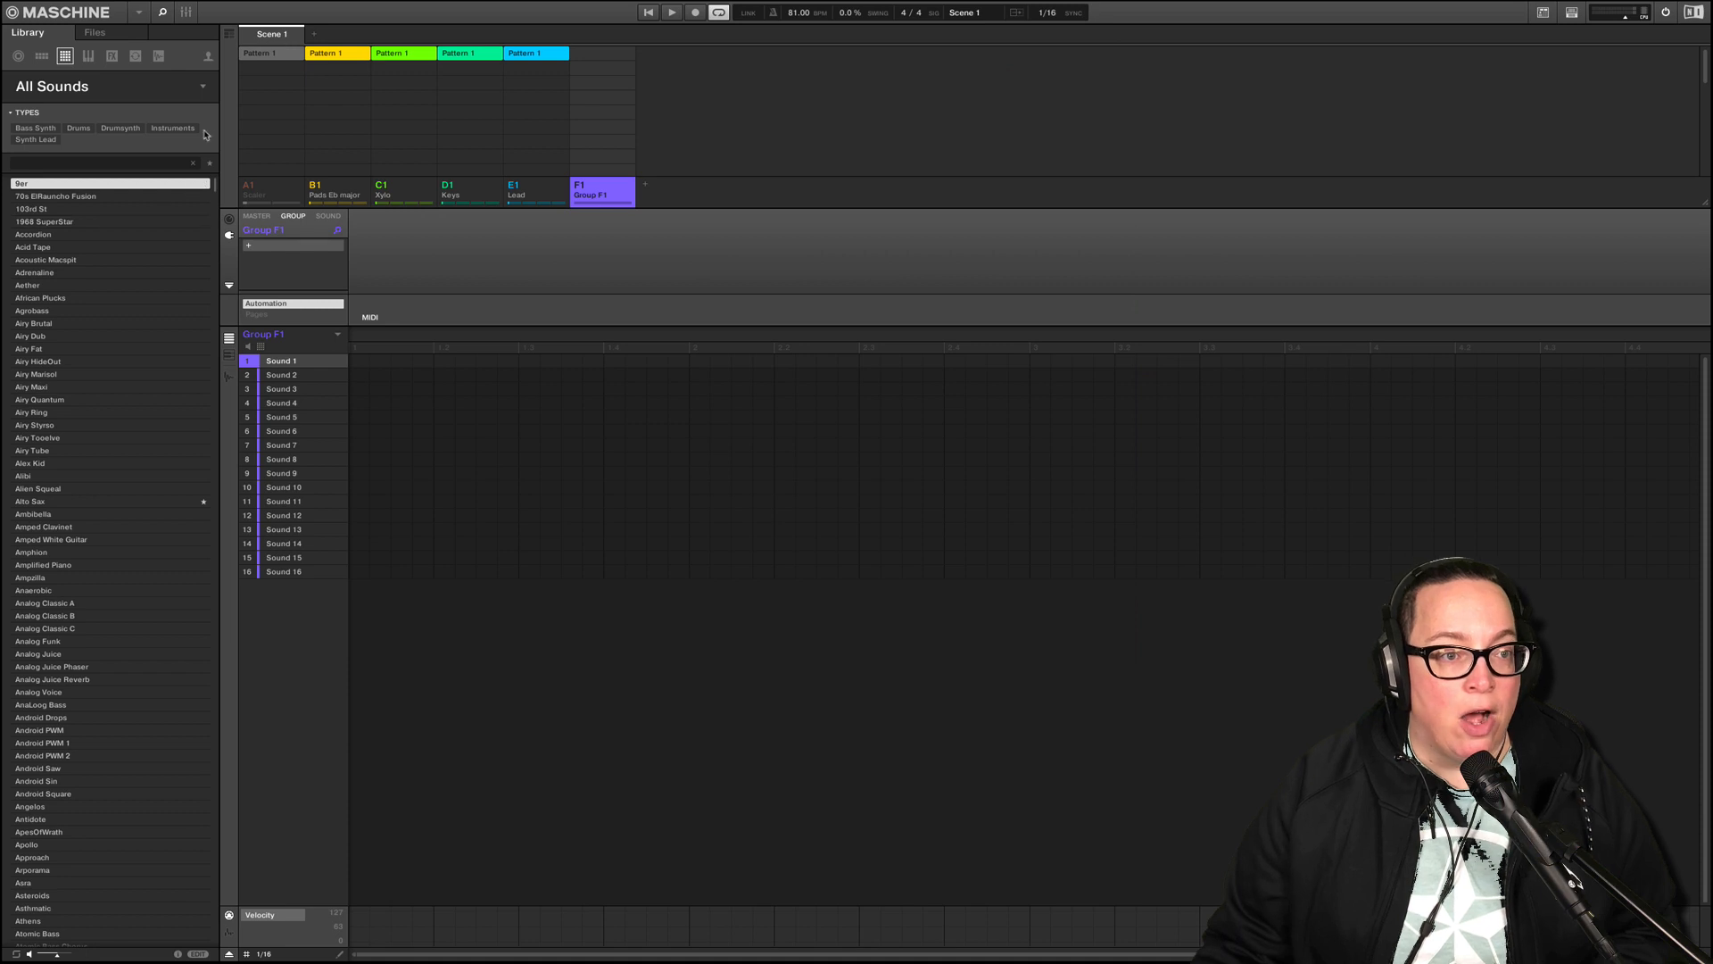
left_click(203, 88)
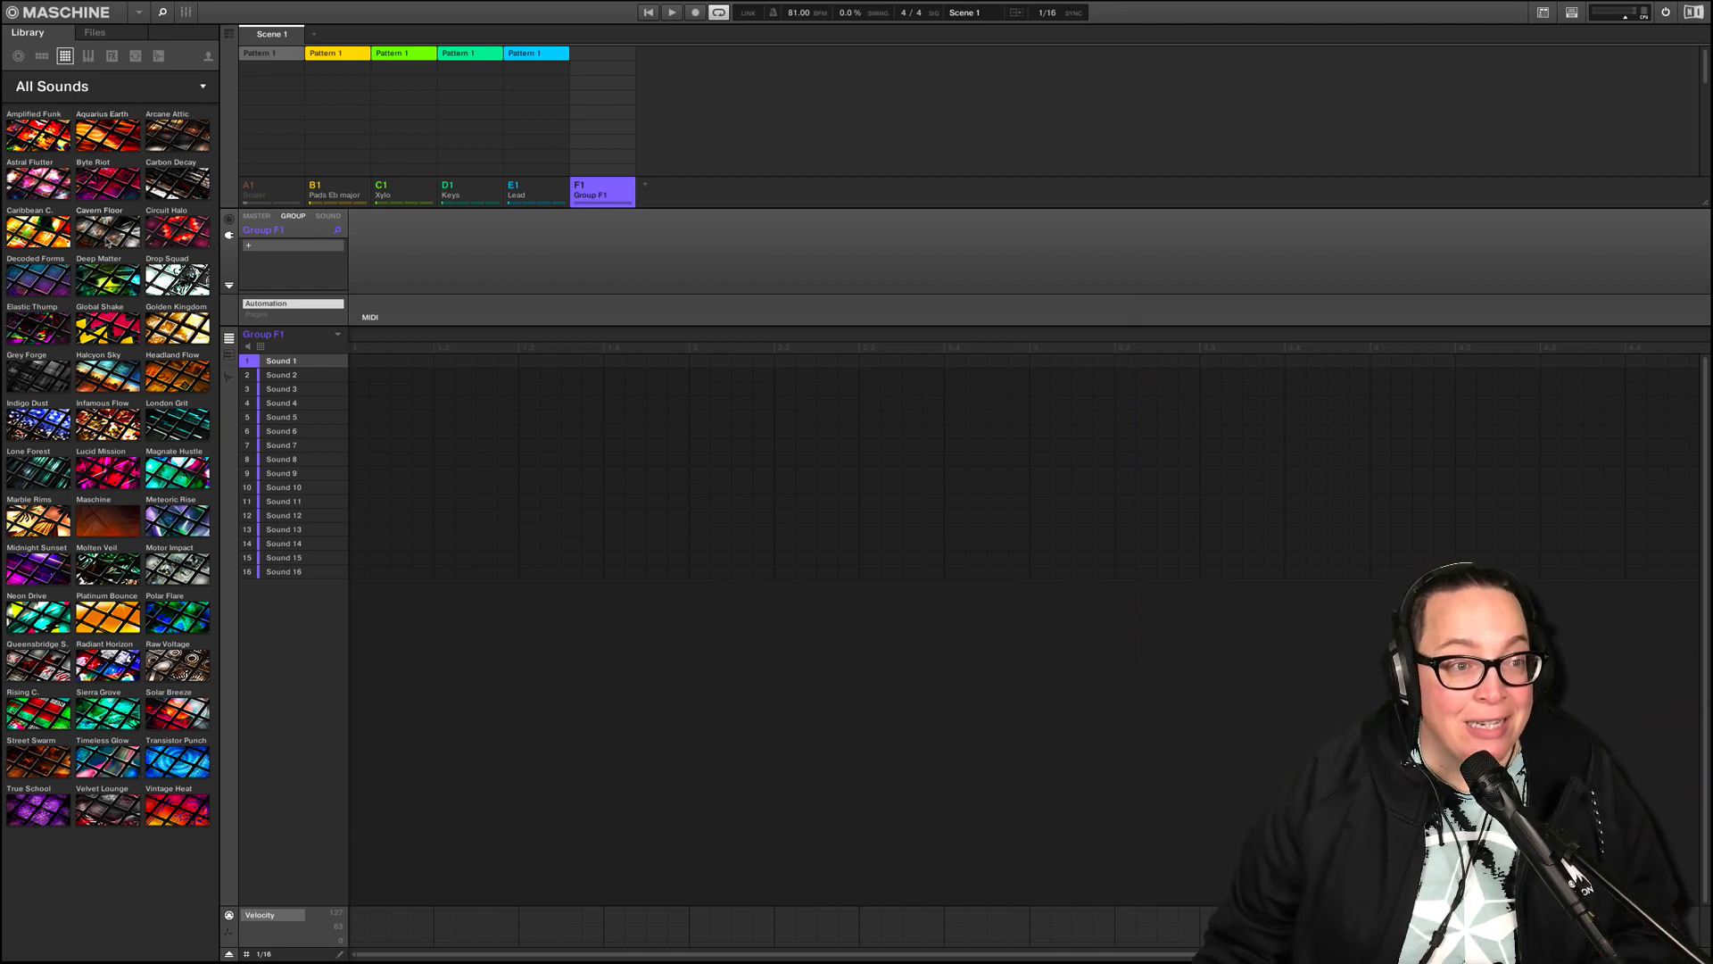
left_click(107, 134)
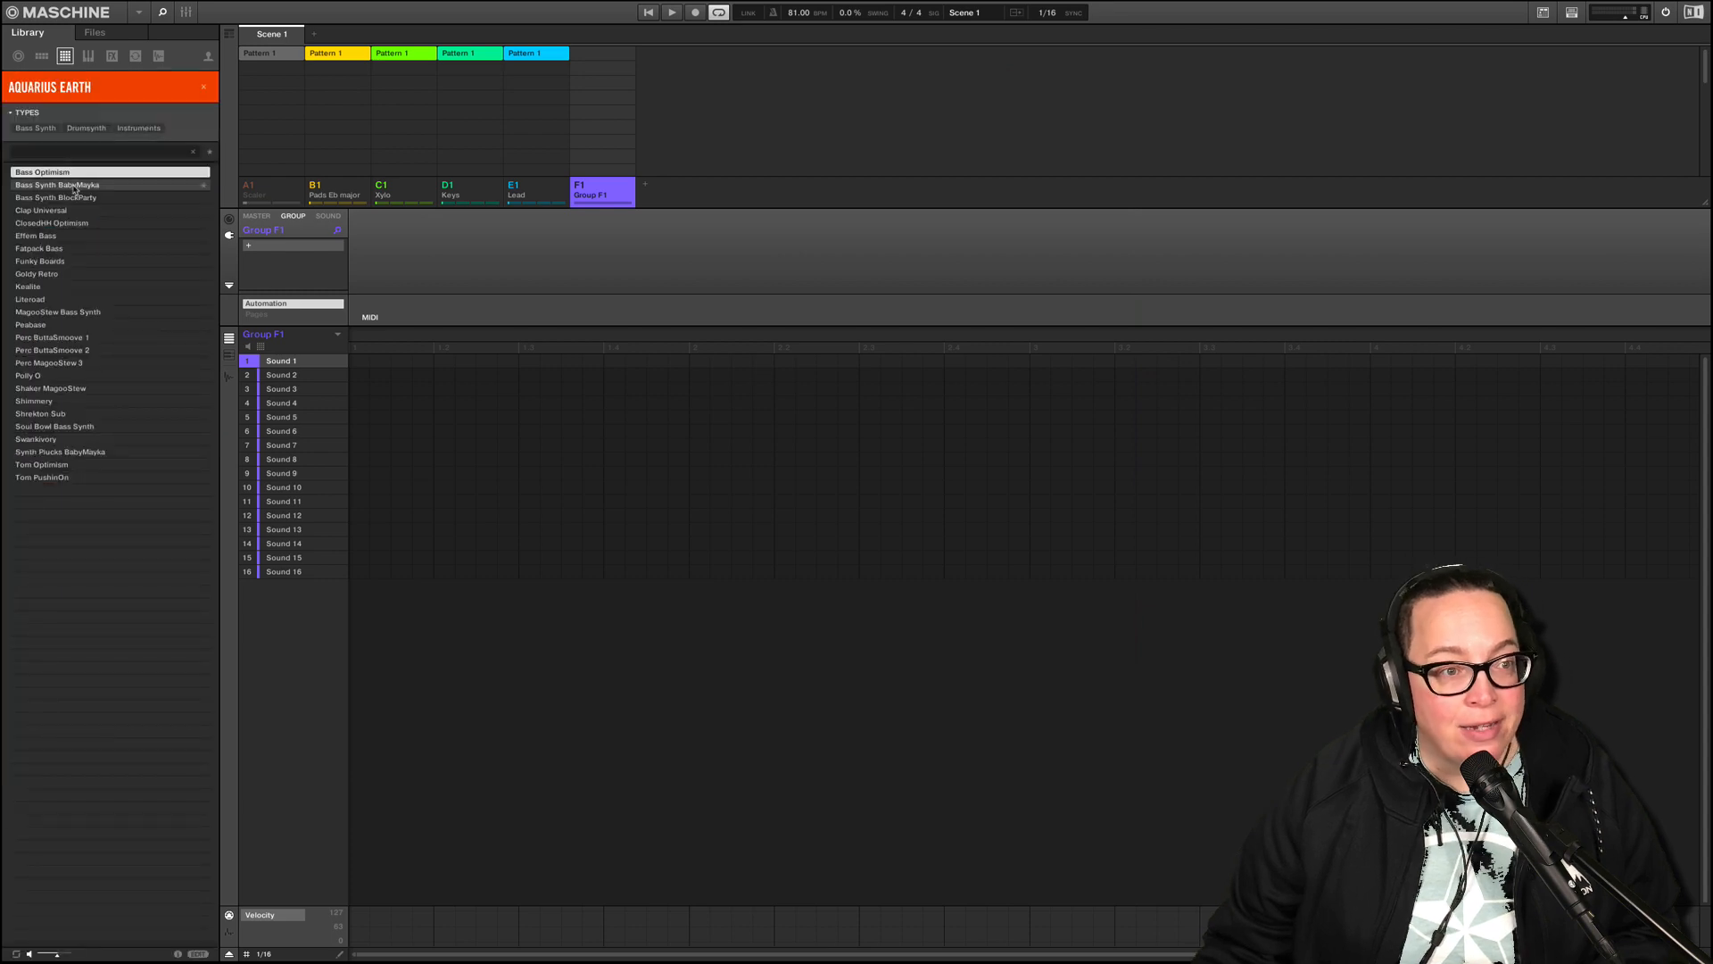
left_click(41, 55)
left_click(112, 131)
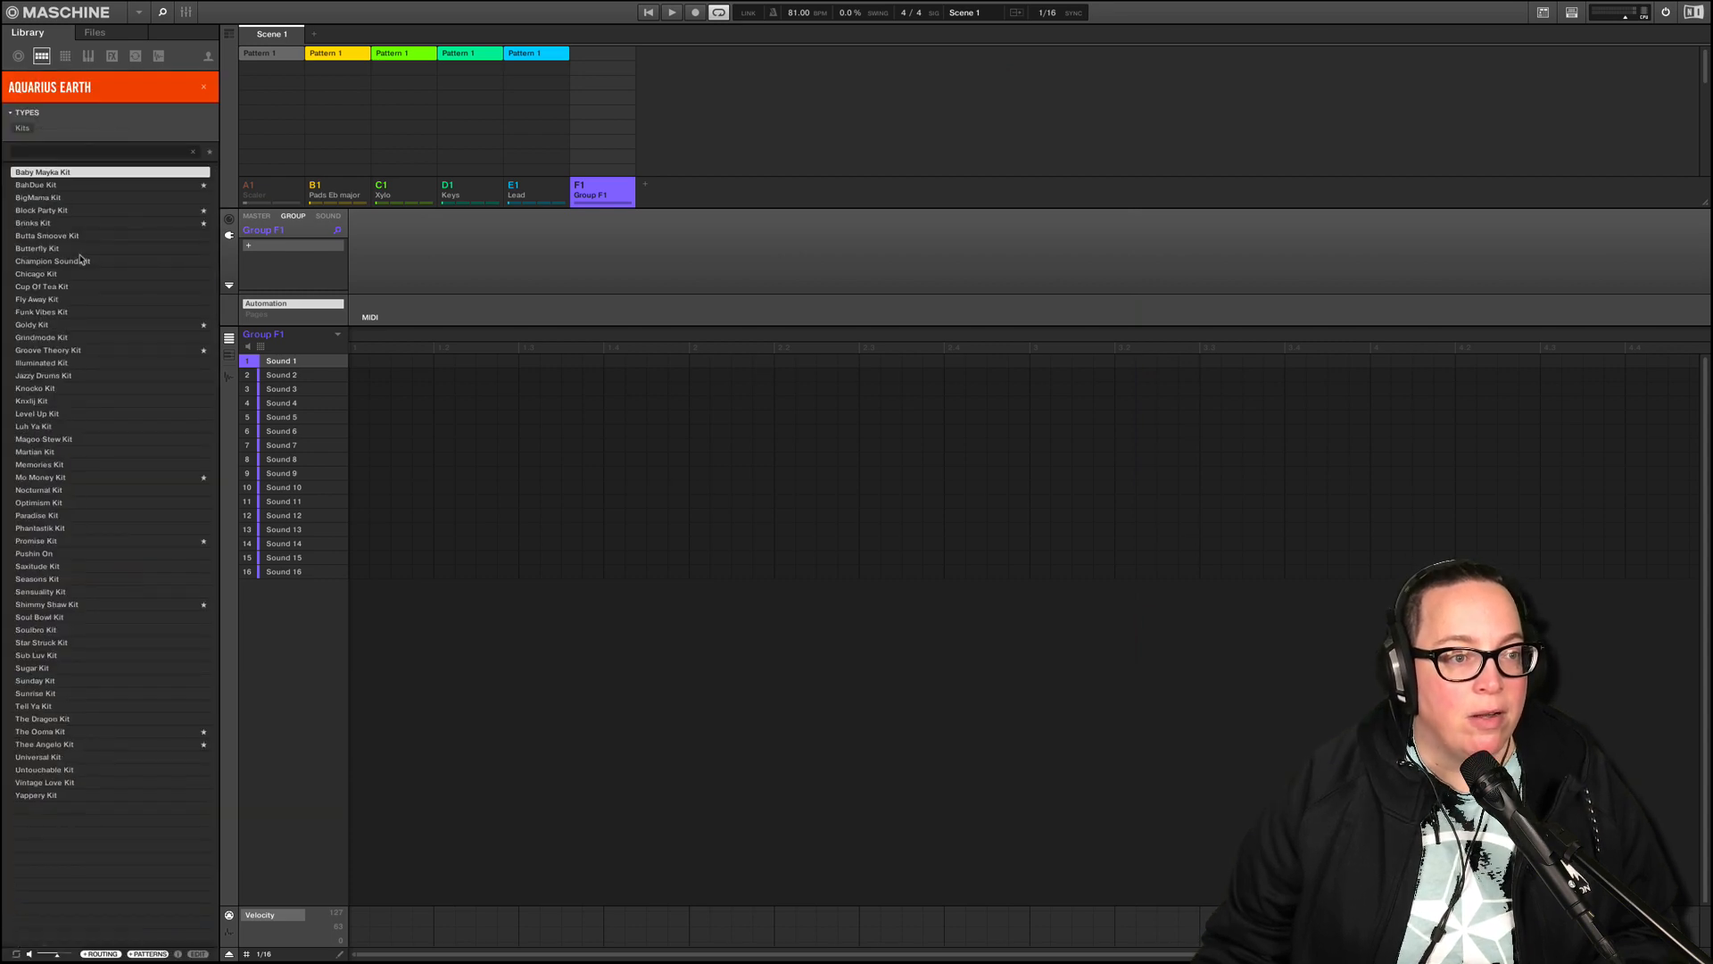
- Audition several Aquarius Earth kits, ending with Groove Theory Kit
key("Down")
key("Down")
key("Down")
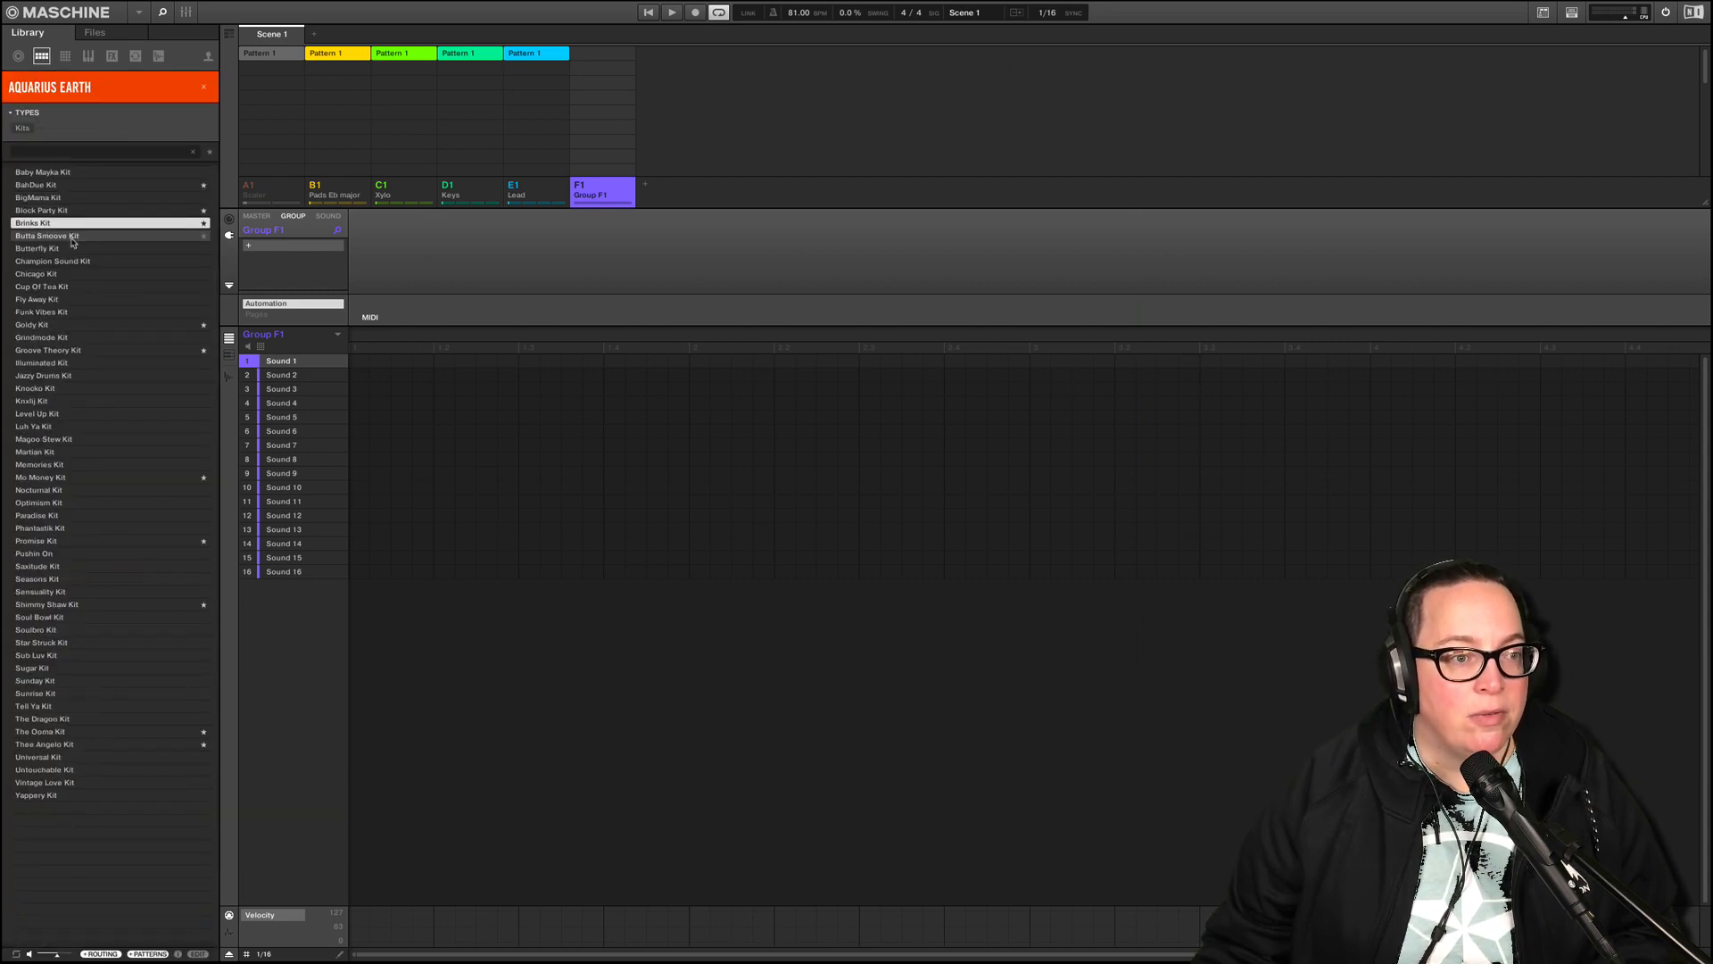
left_click(89, 337)
key("Down")
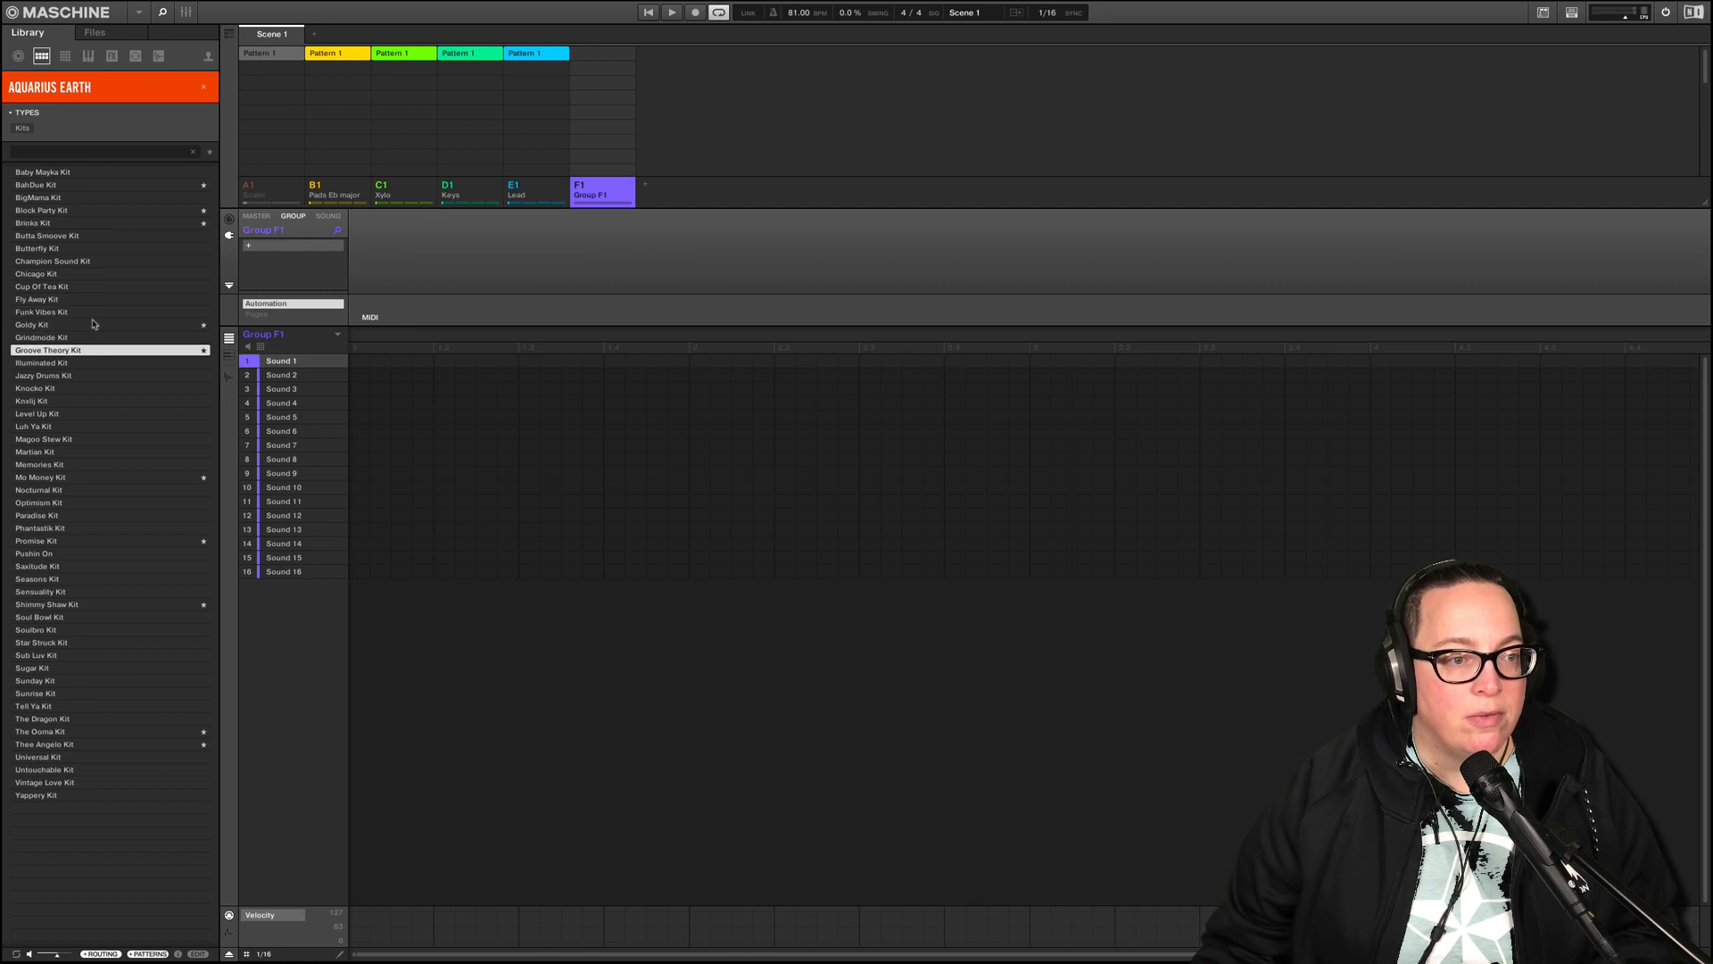
- Switch the group library to Opaline Drift, audition Cure Kit and load Desert Queen Kit into the new group
left_click(204, 90)
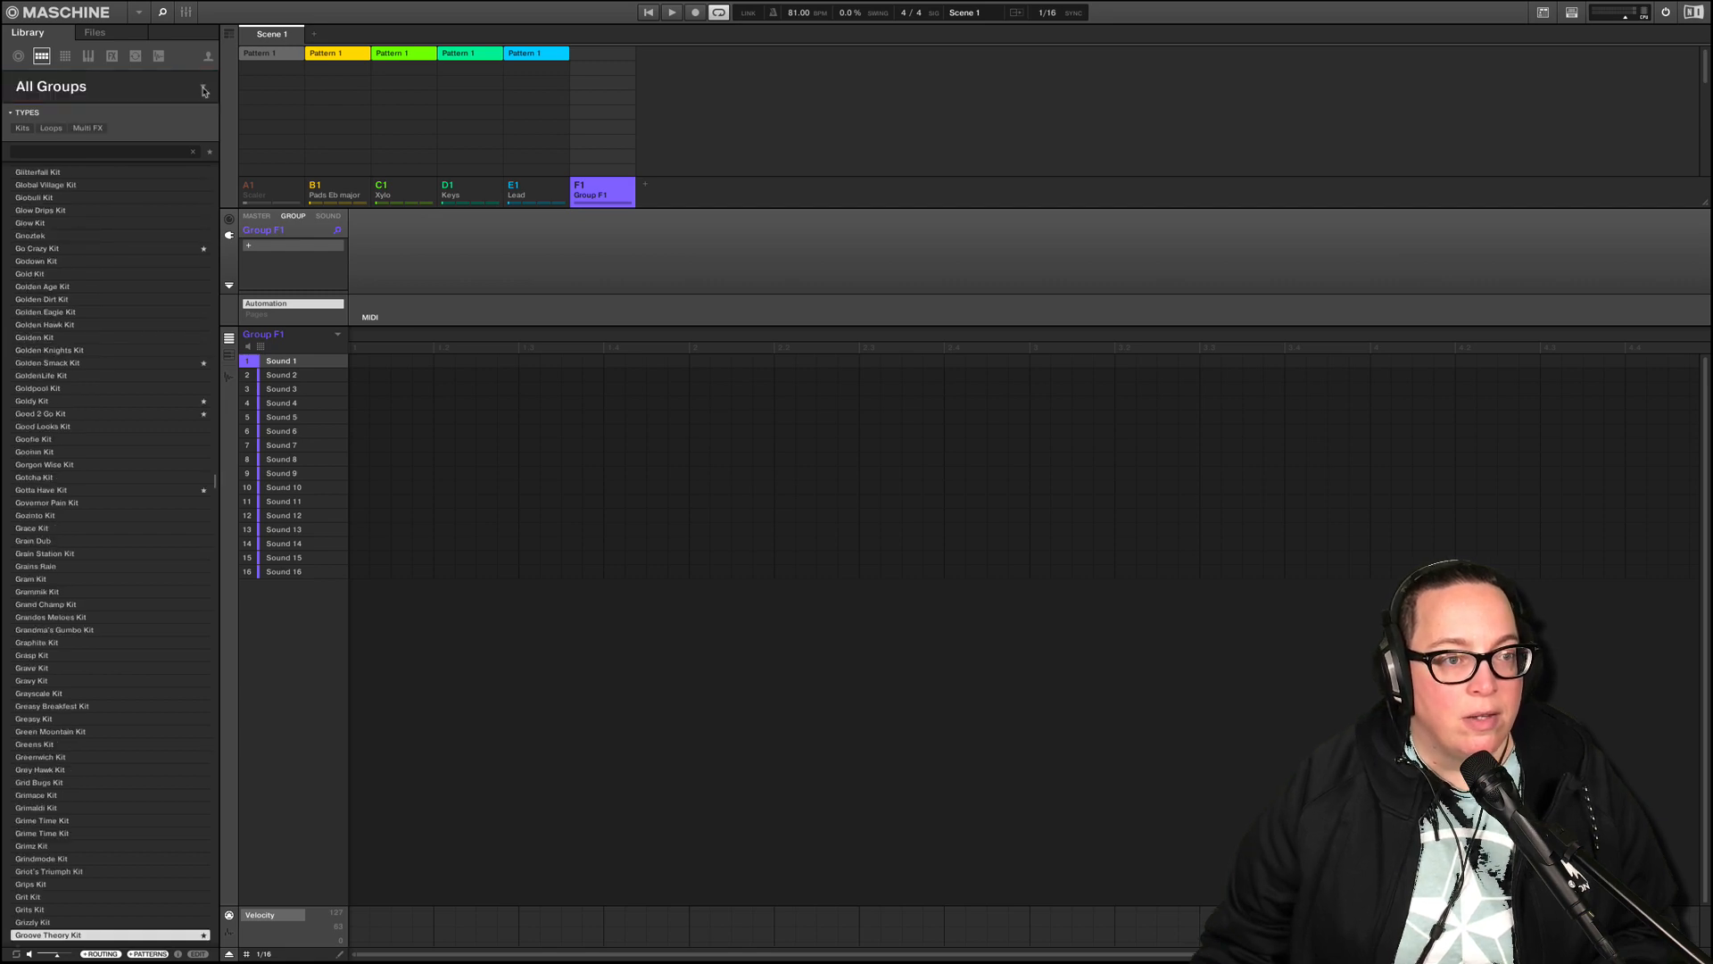
left_click(204, 90)
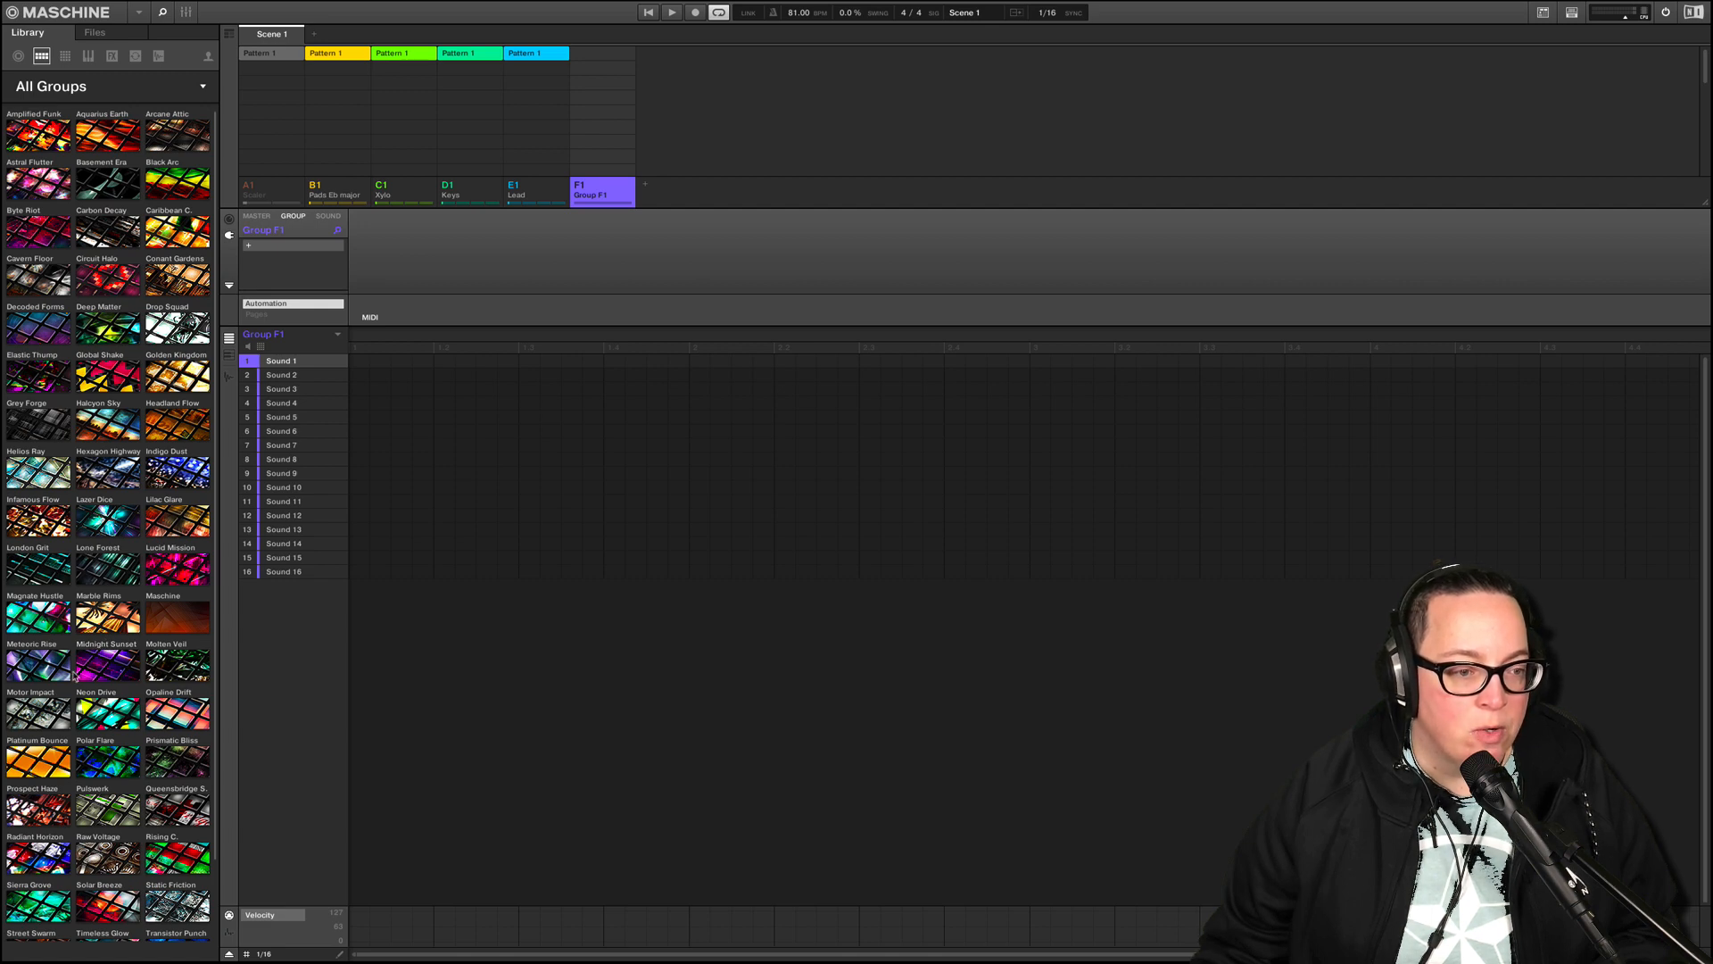
left_click(154, 727)
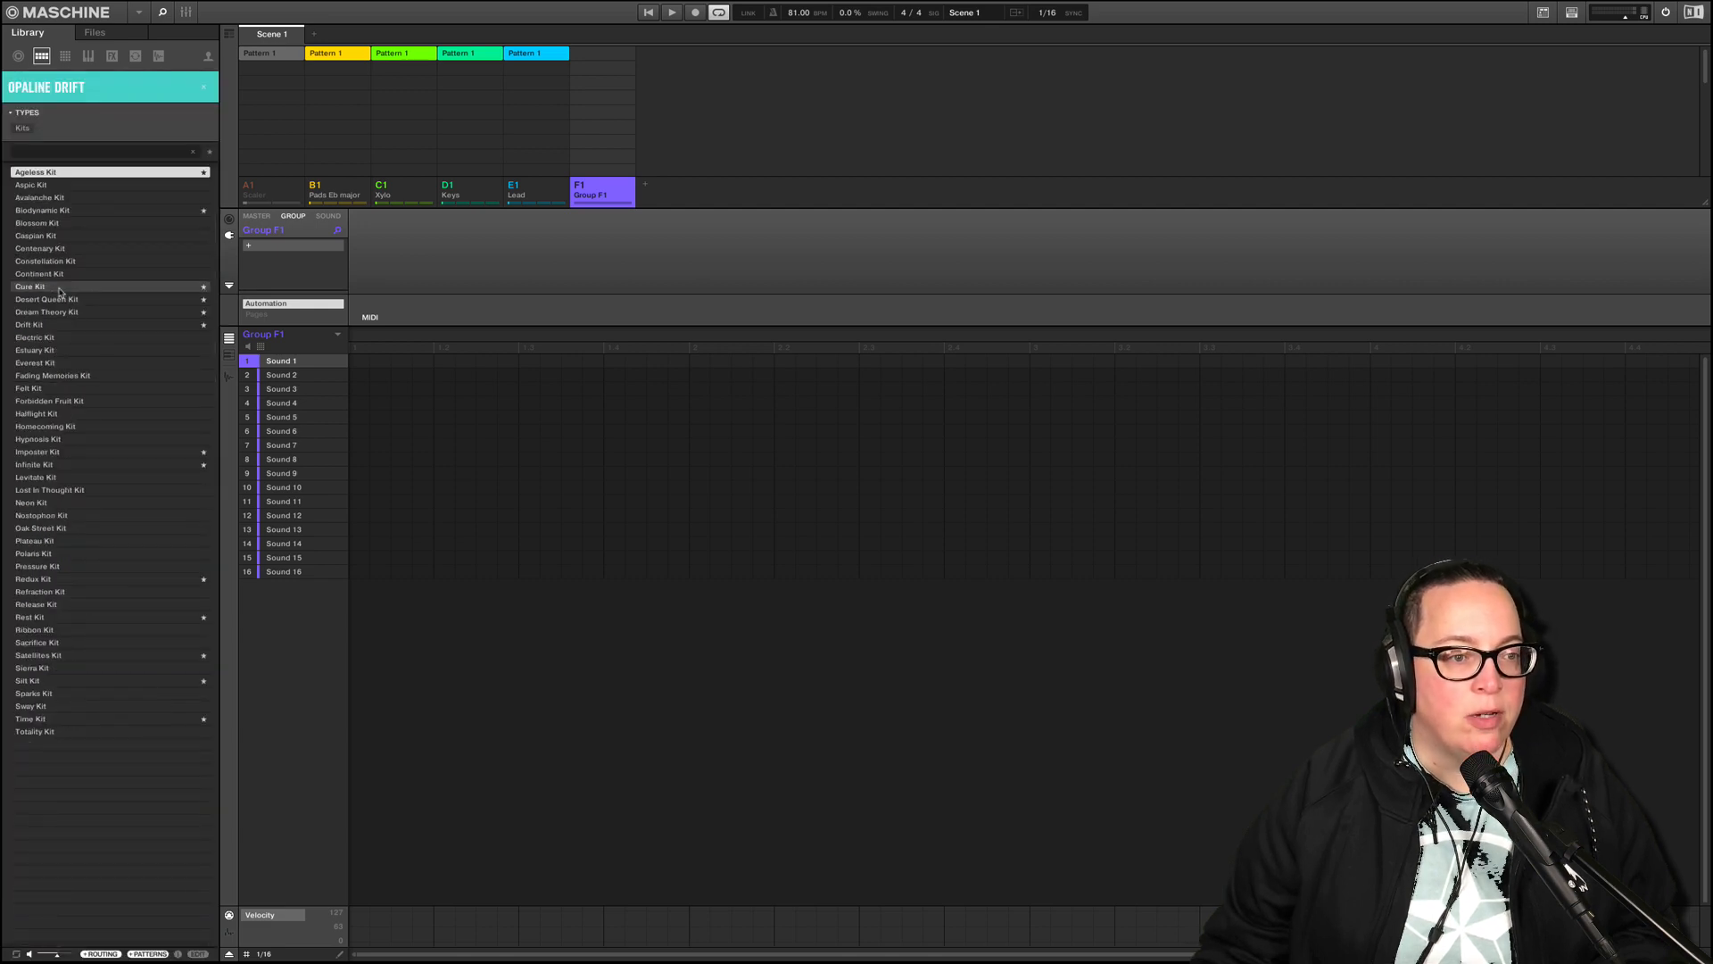
left_click(57, 287)
left_click(52, 302)
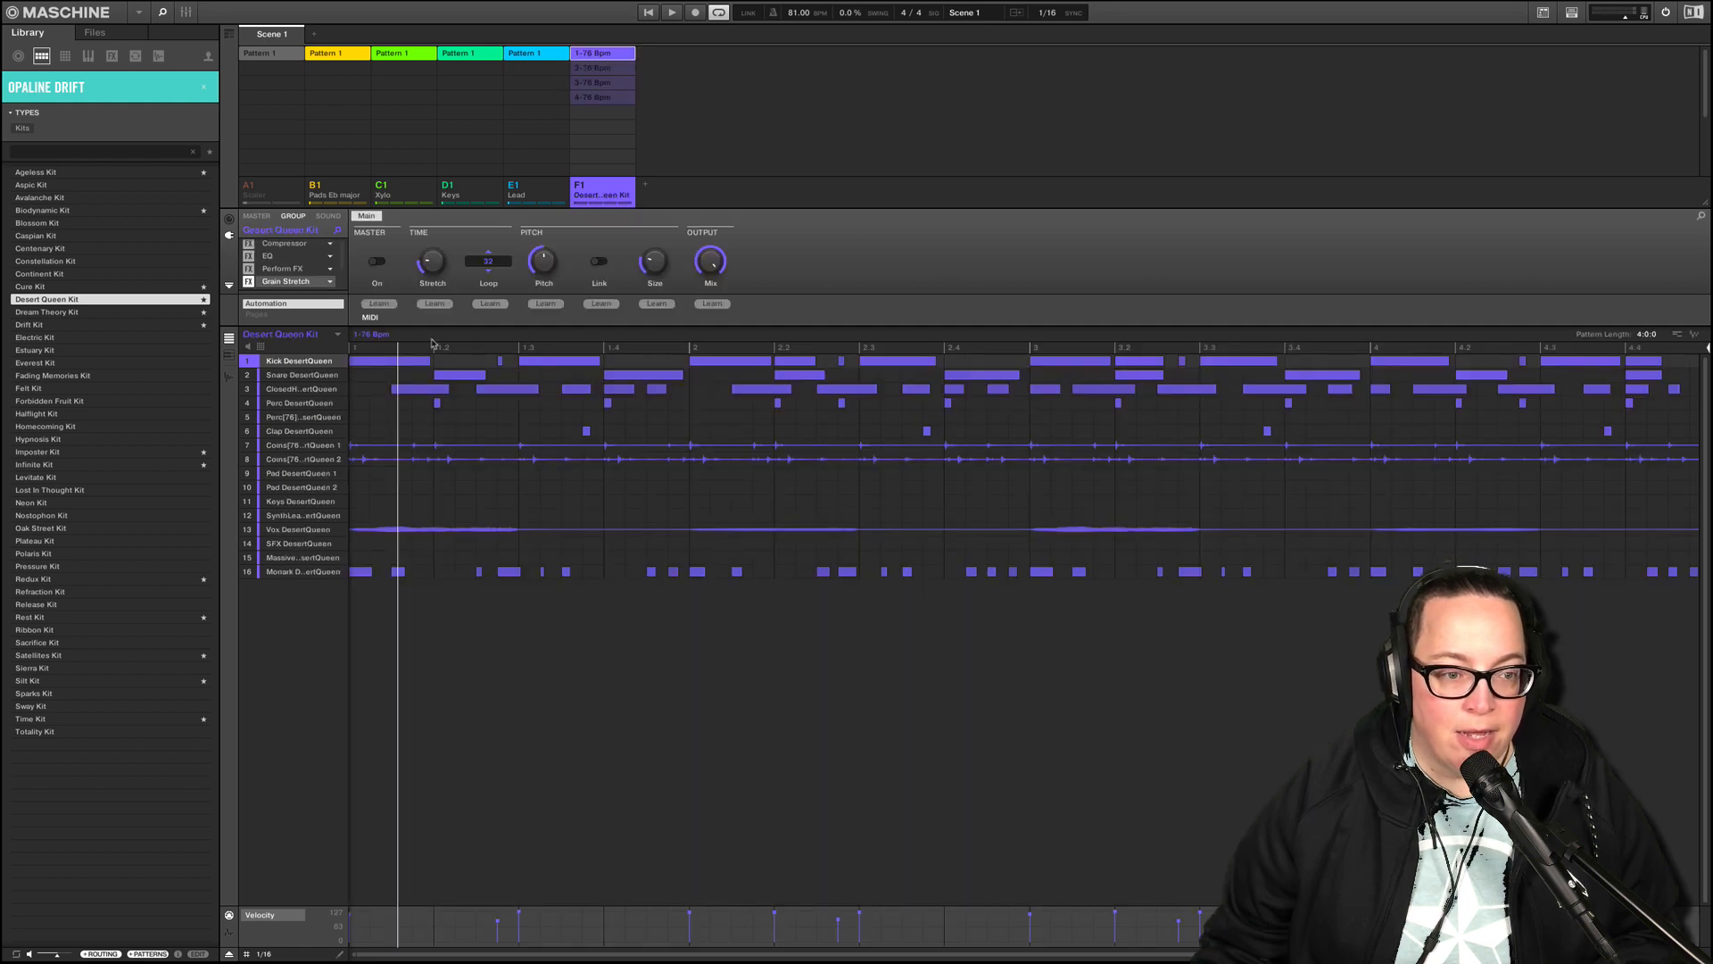
mouse_move(275, 553)
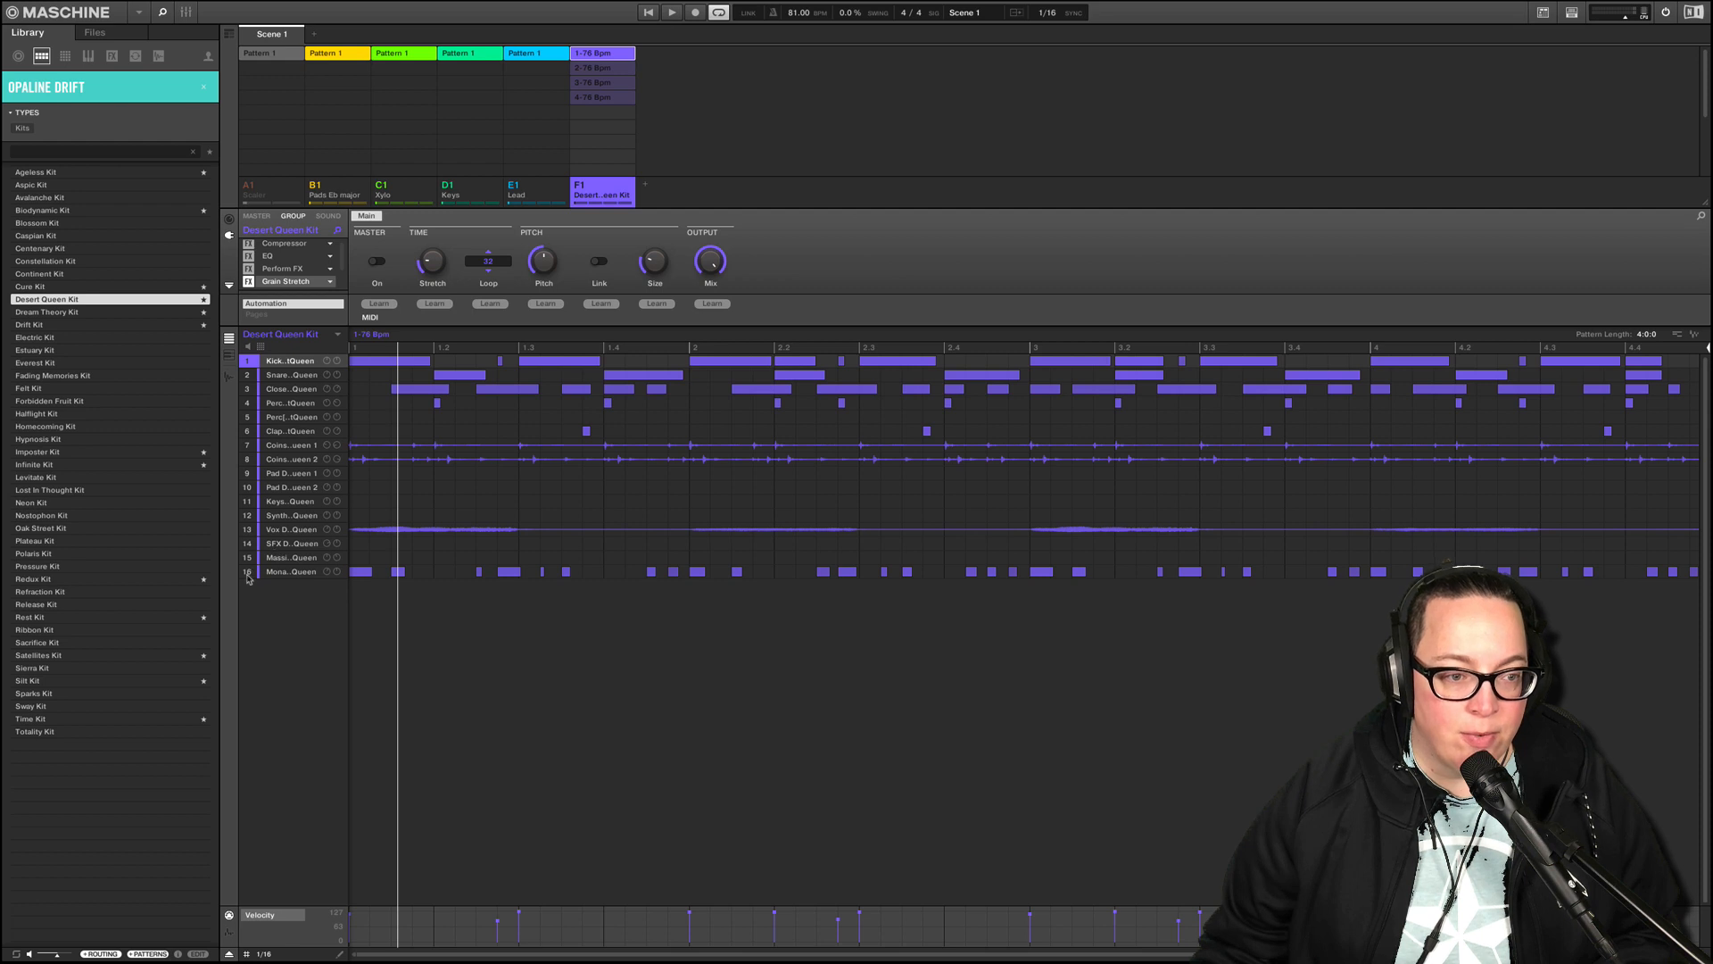
- Mute sounds 13 to 16 and the two Coins loops in Desert Queen Kit while playing it with the other groups
left_click_drag(246, 562, 243, 534)
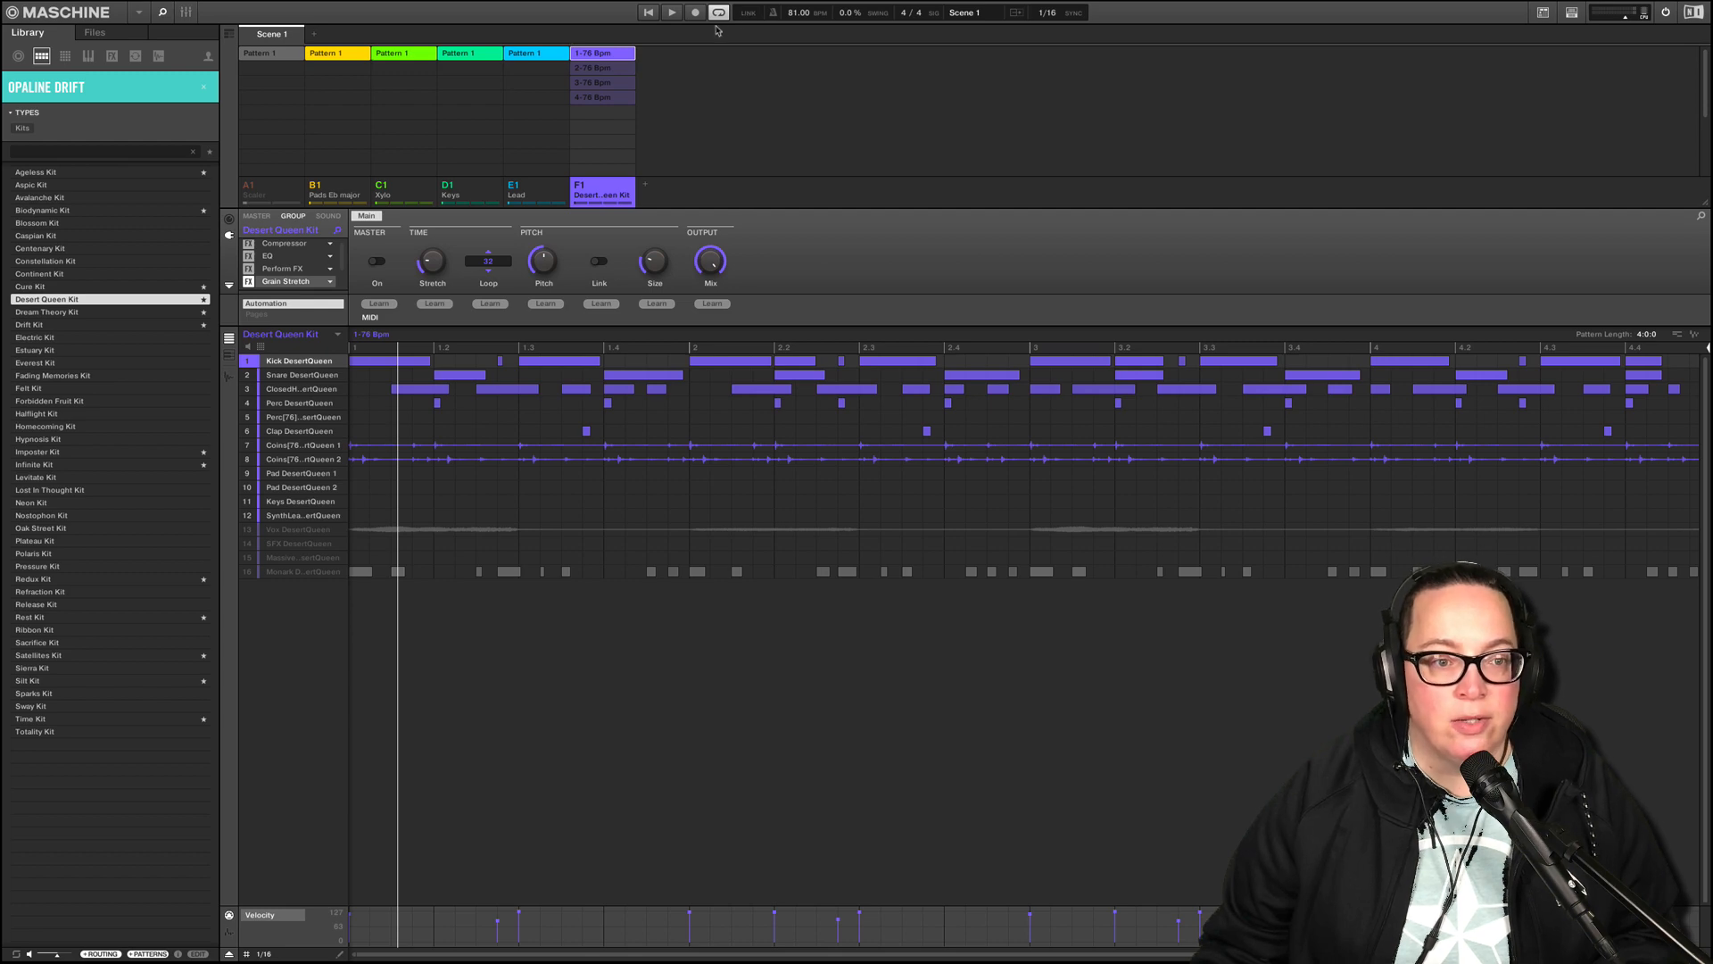
left_click(671, 13)
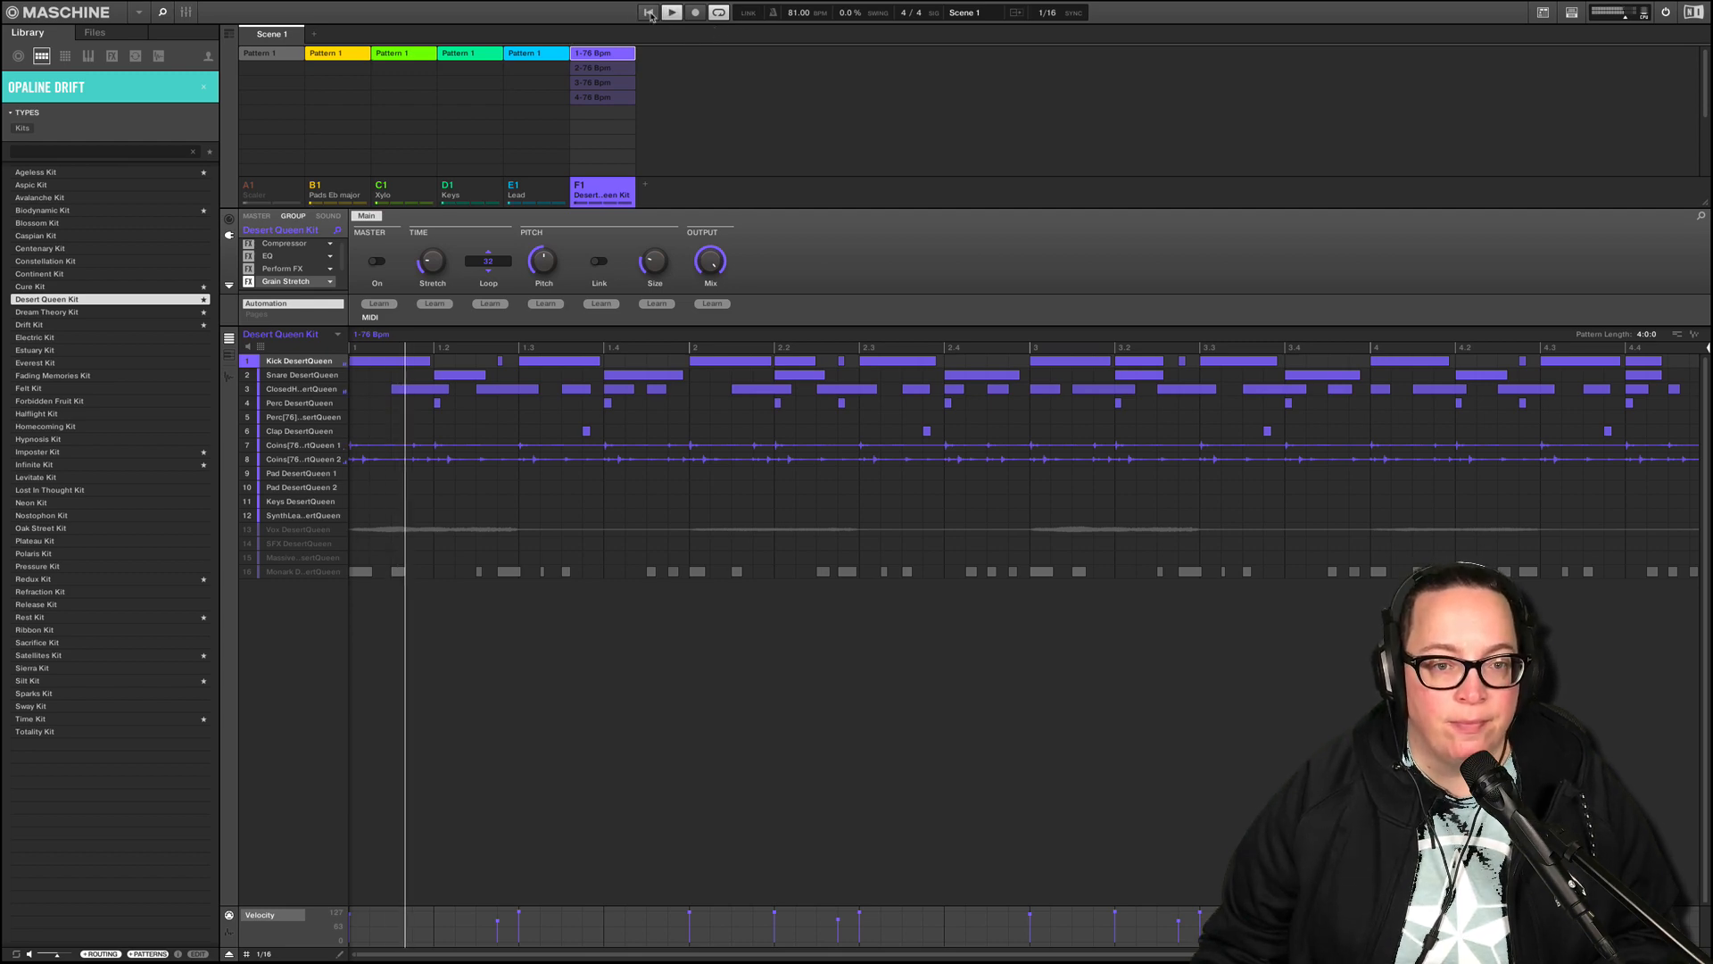
left_click(247, 445)
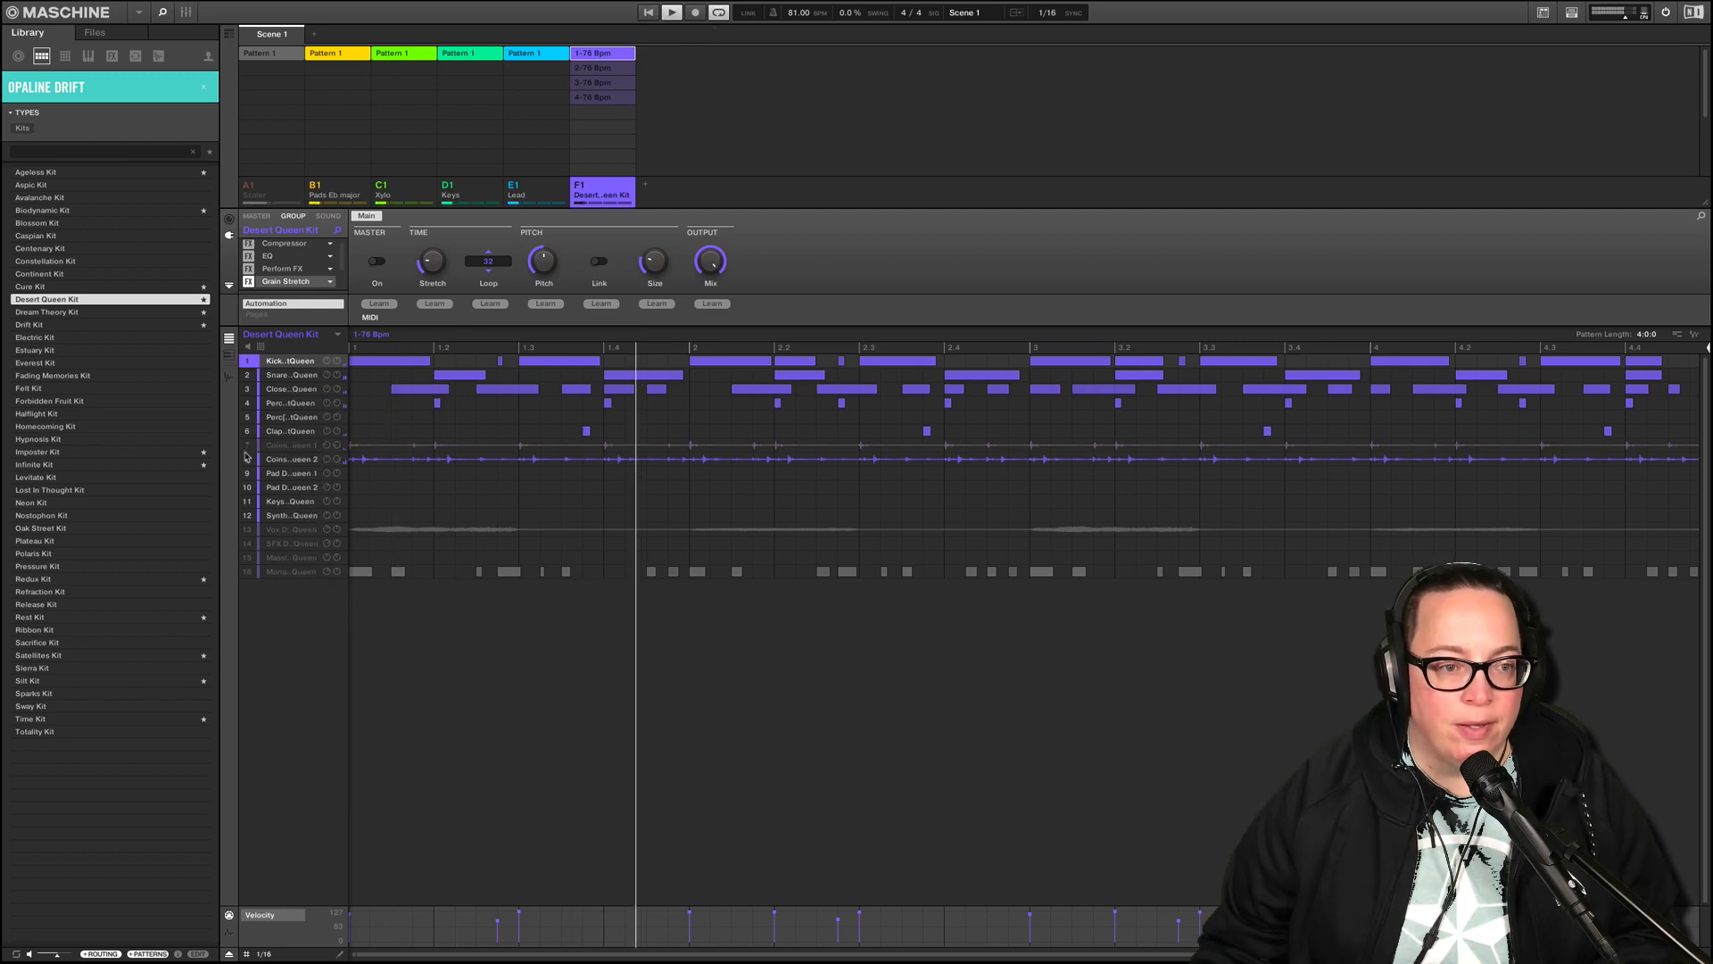
left_click(248, 459)
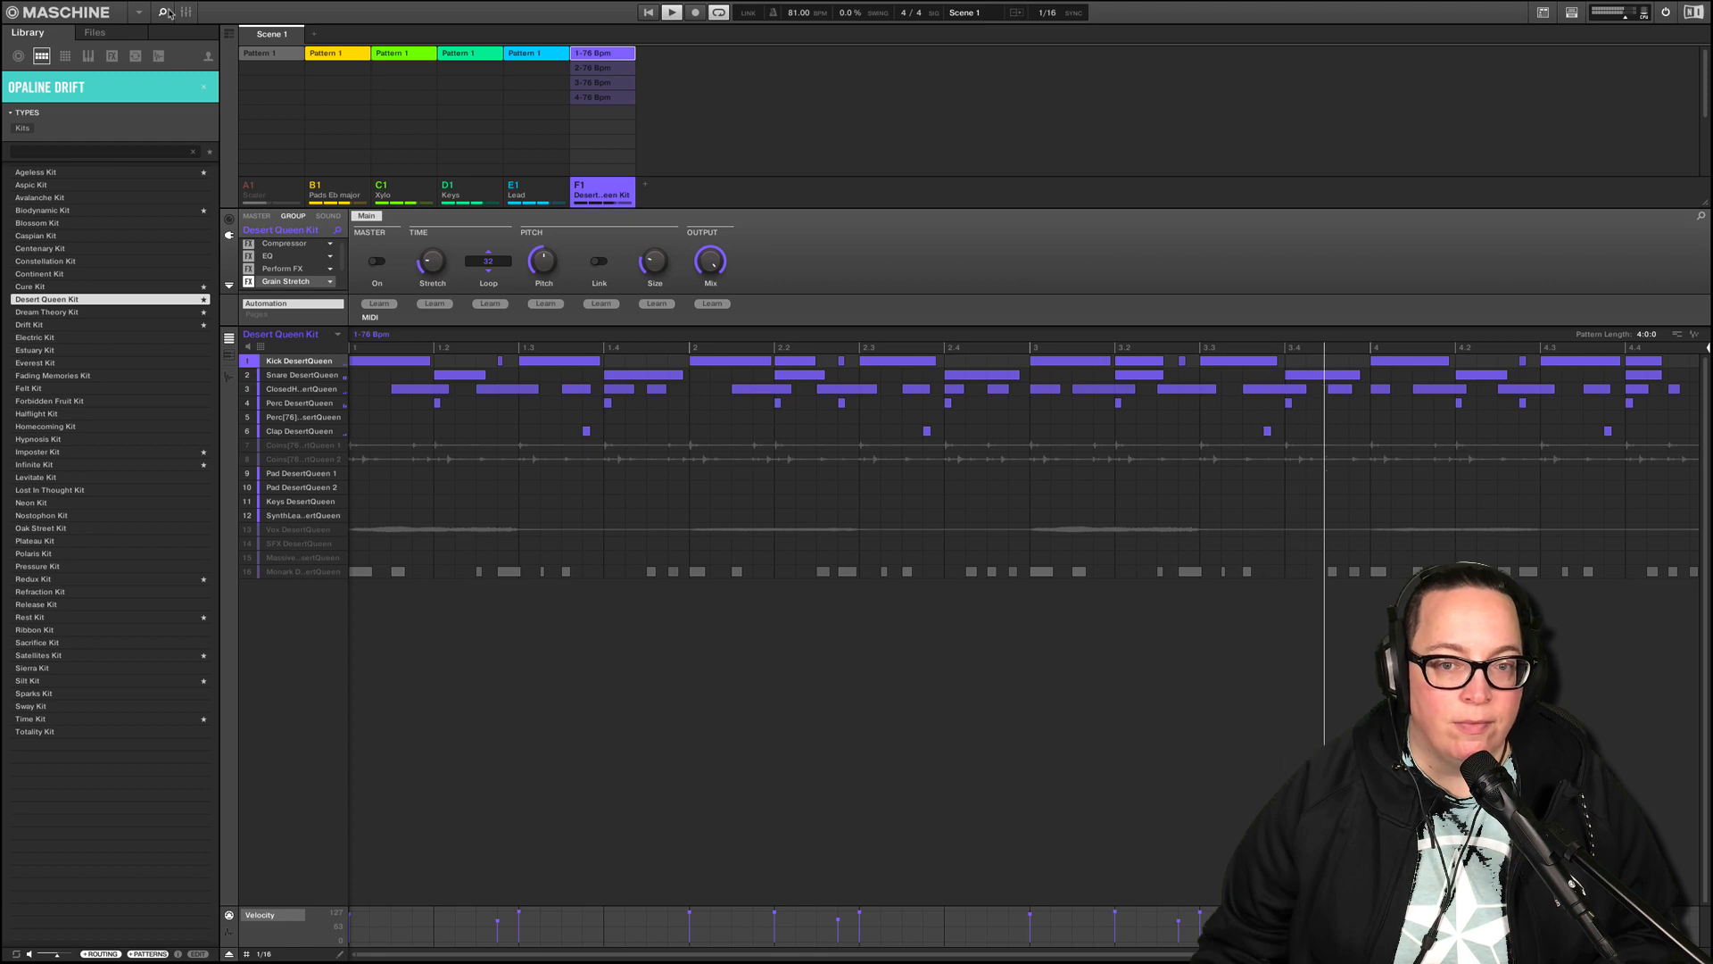
key("space")
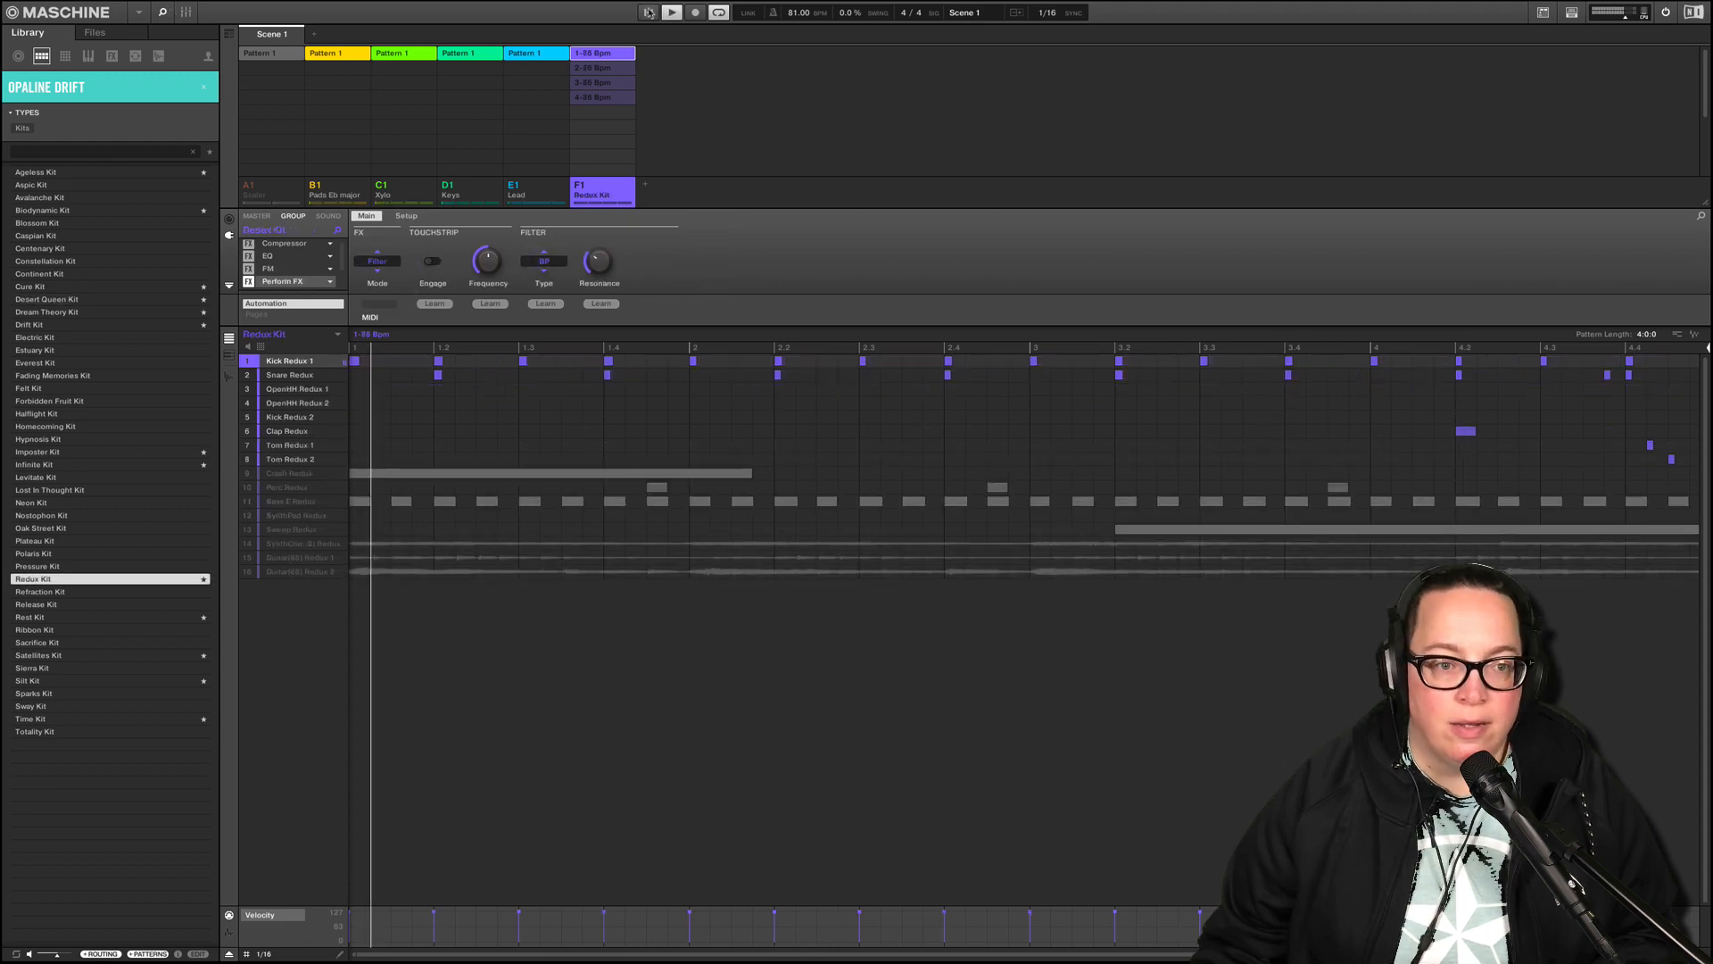
- Audition the third and fourth patterns of Redux Kit against the other groups
left_click(604, 86)
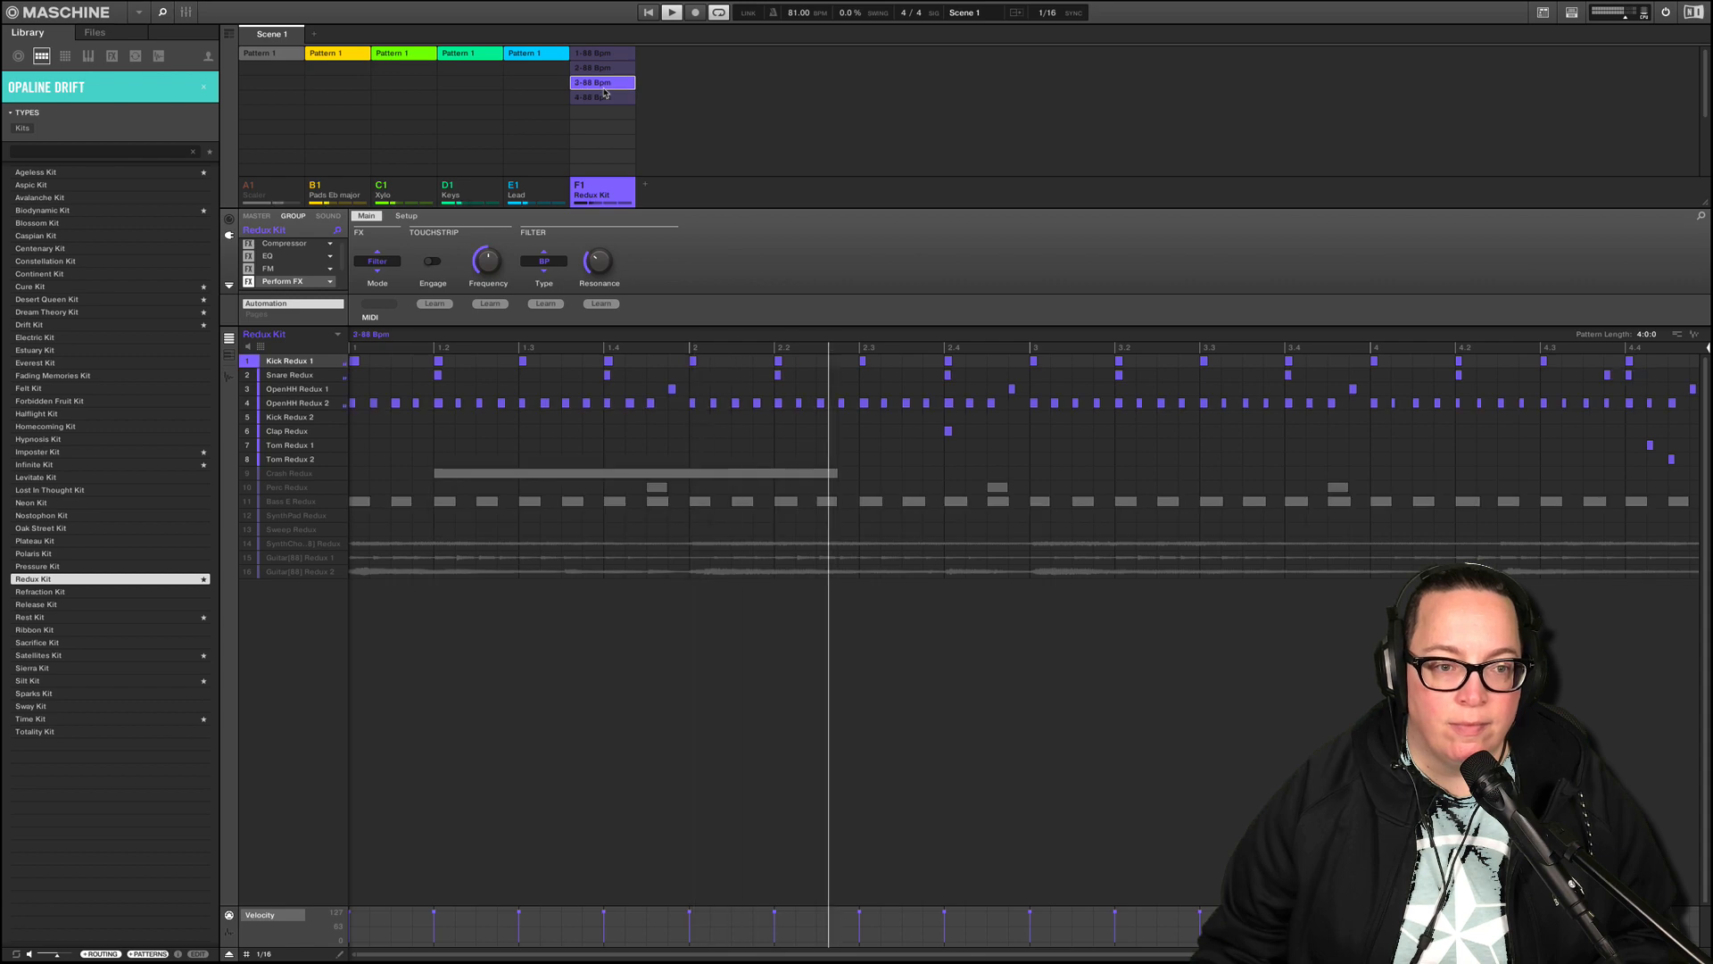
left_click(604, 97)
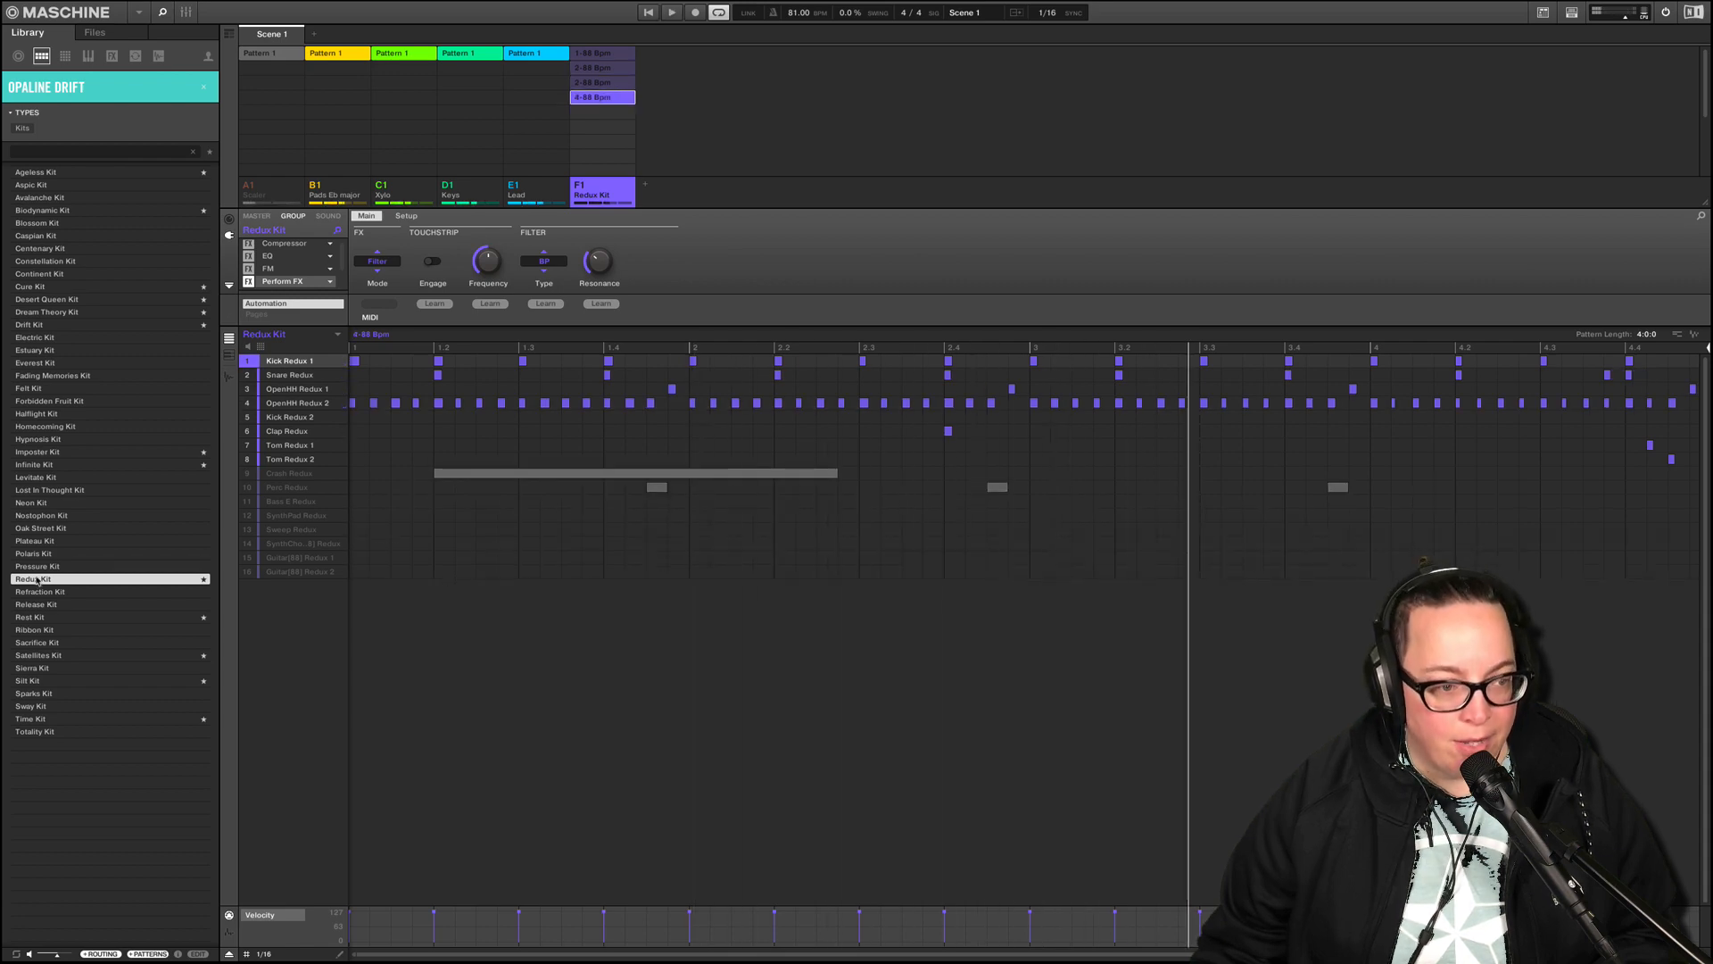
key("space")
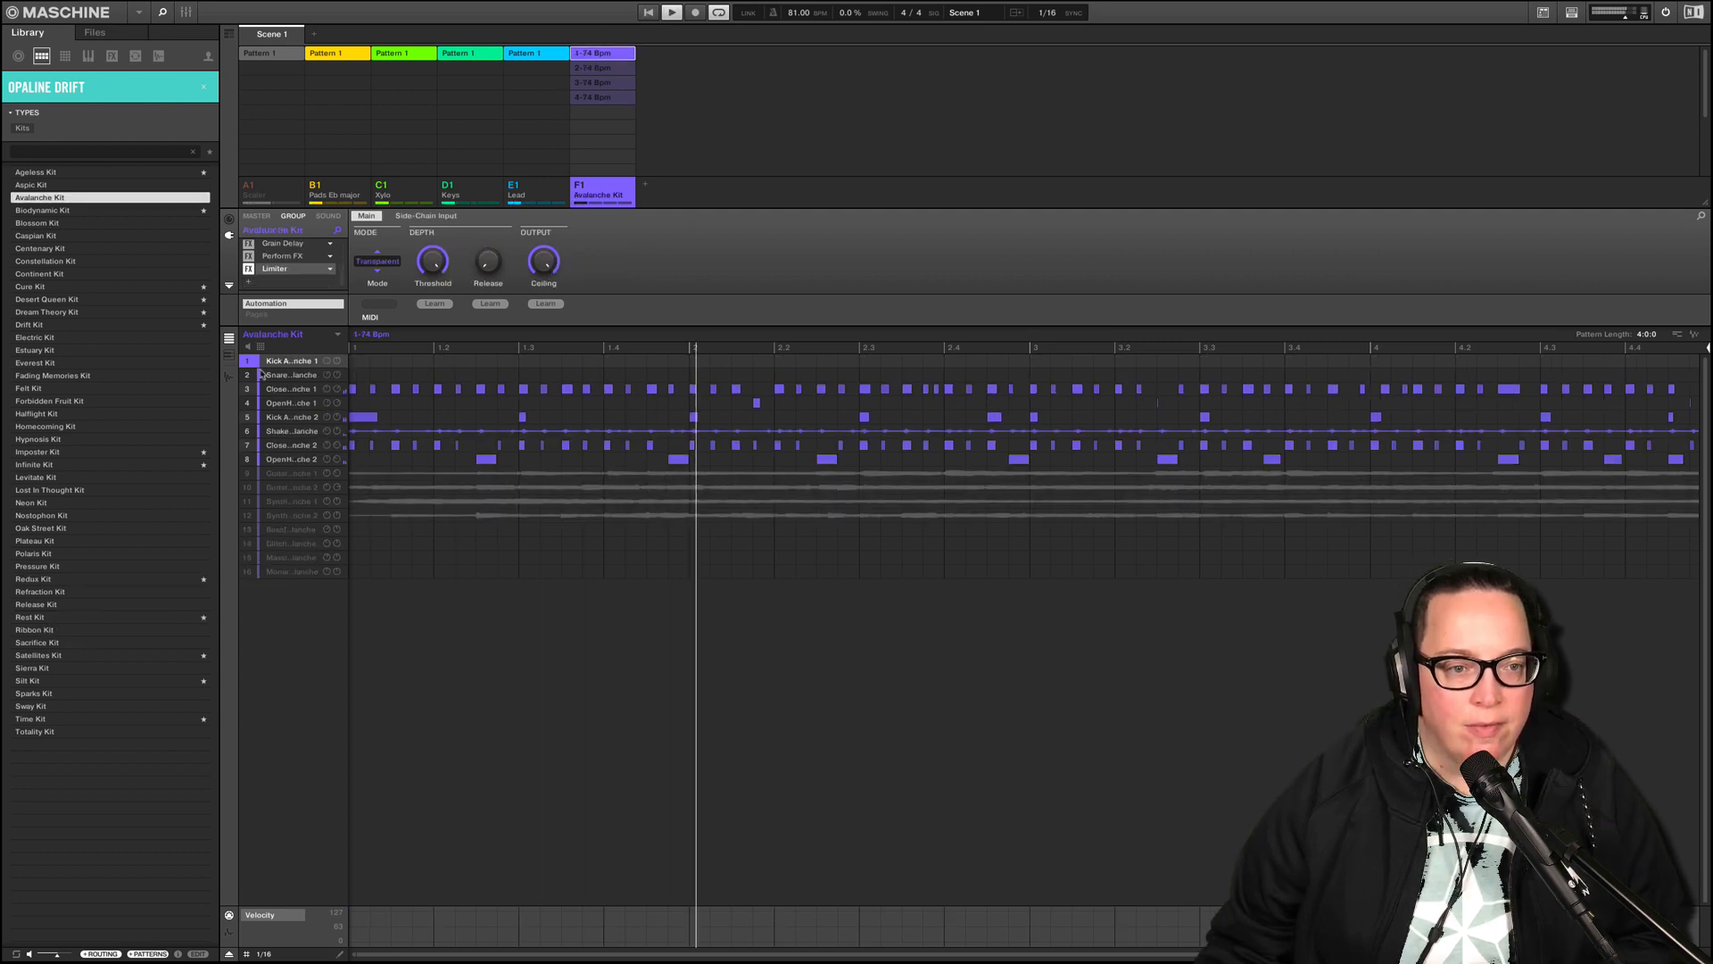
- Audition the second, third and fourth patterns of Avalanche Kit against the other groups
left_click(600, 68)
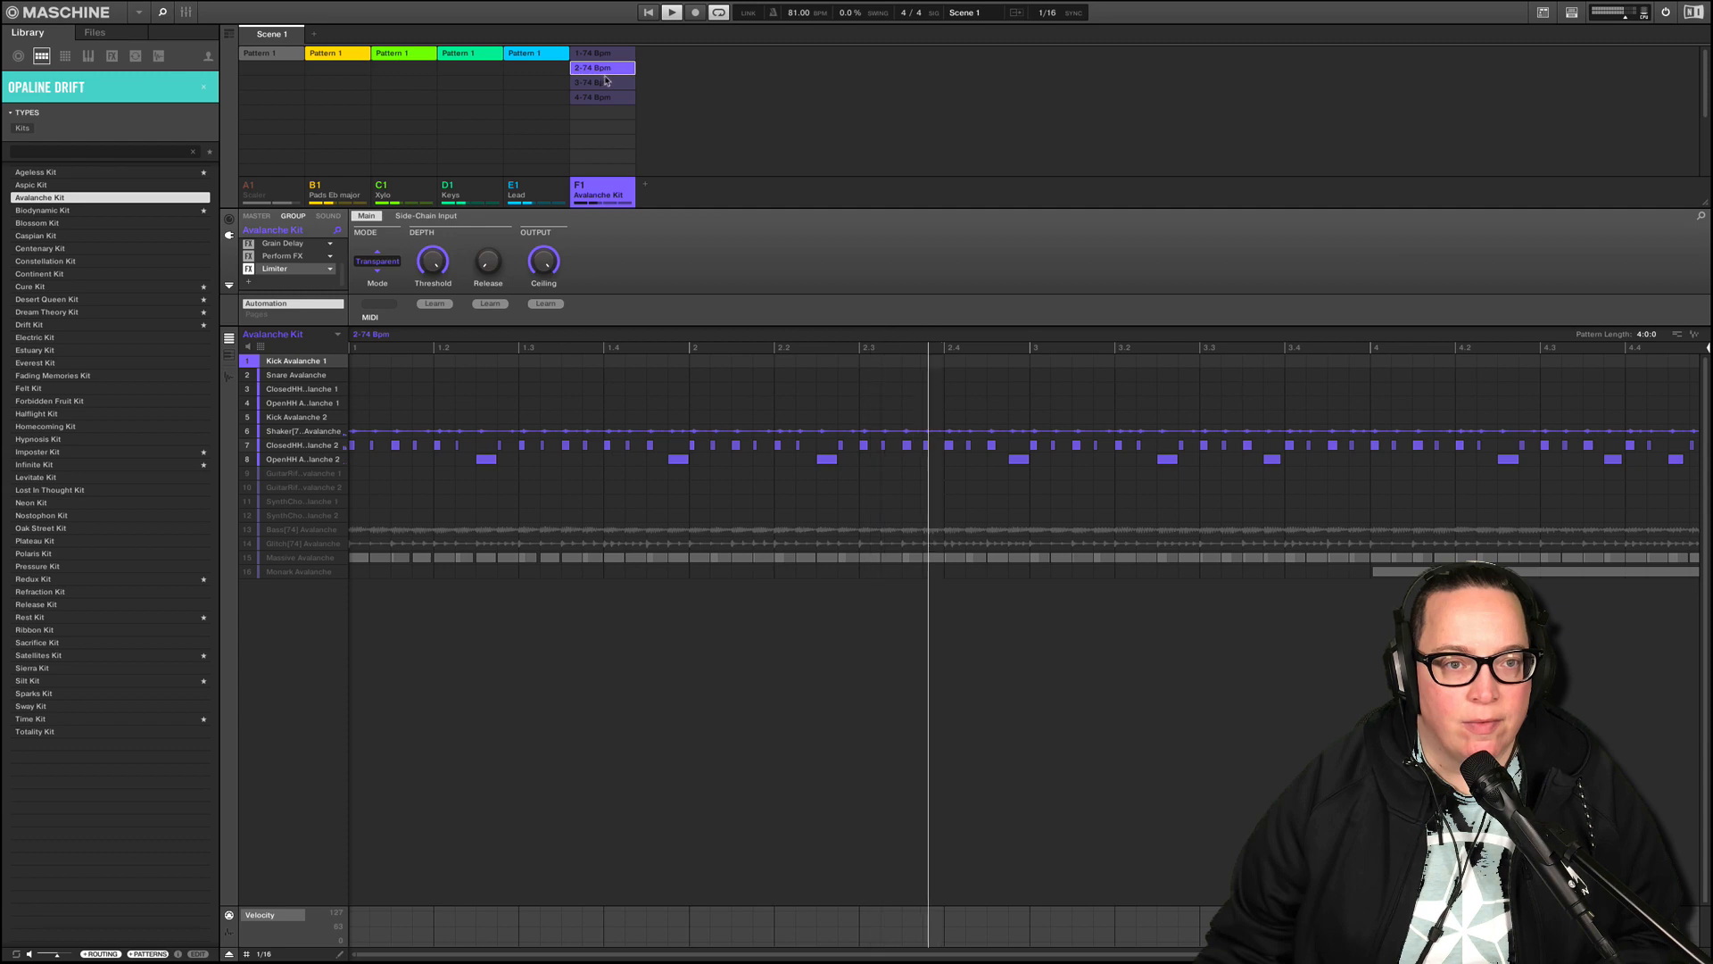
left_click(605, 83)
left_click(600, 97)
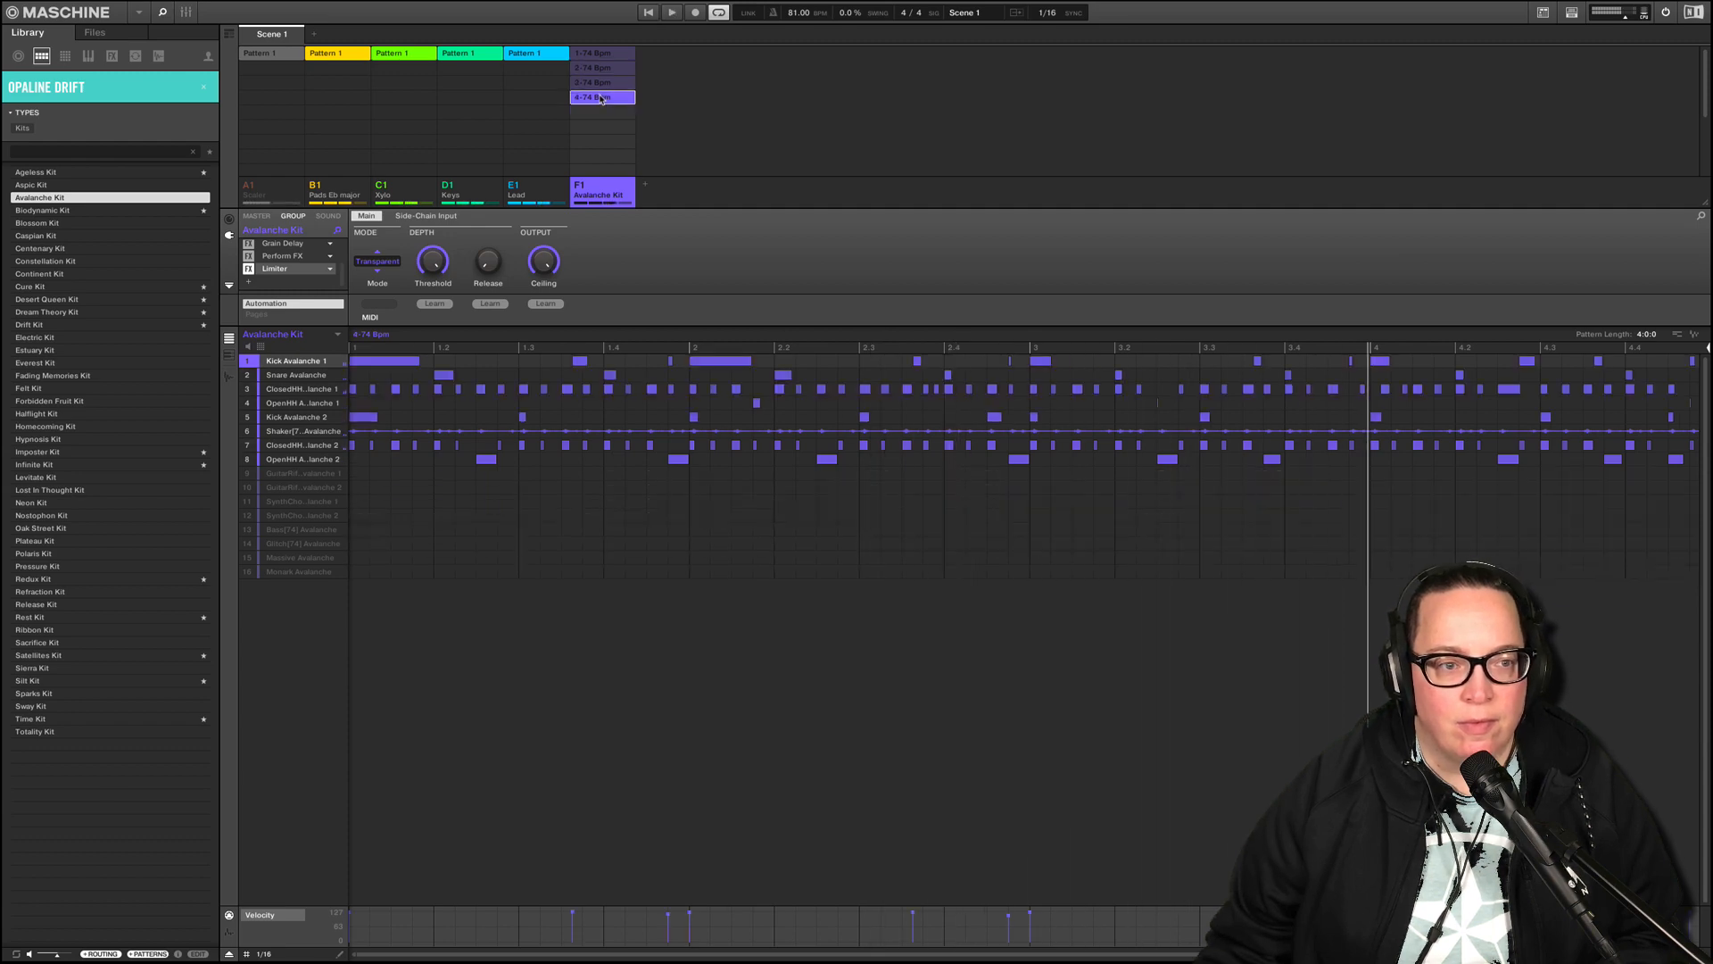
- Load Dream Theory Kit into the drum group, mute its Massive sound in slot 16 and play the scene from the start
left_click(102, 338)
left_click(104, 326)
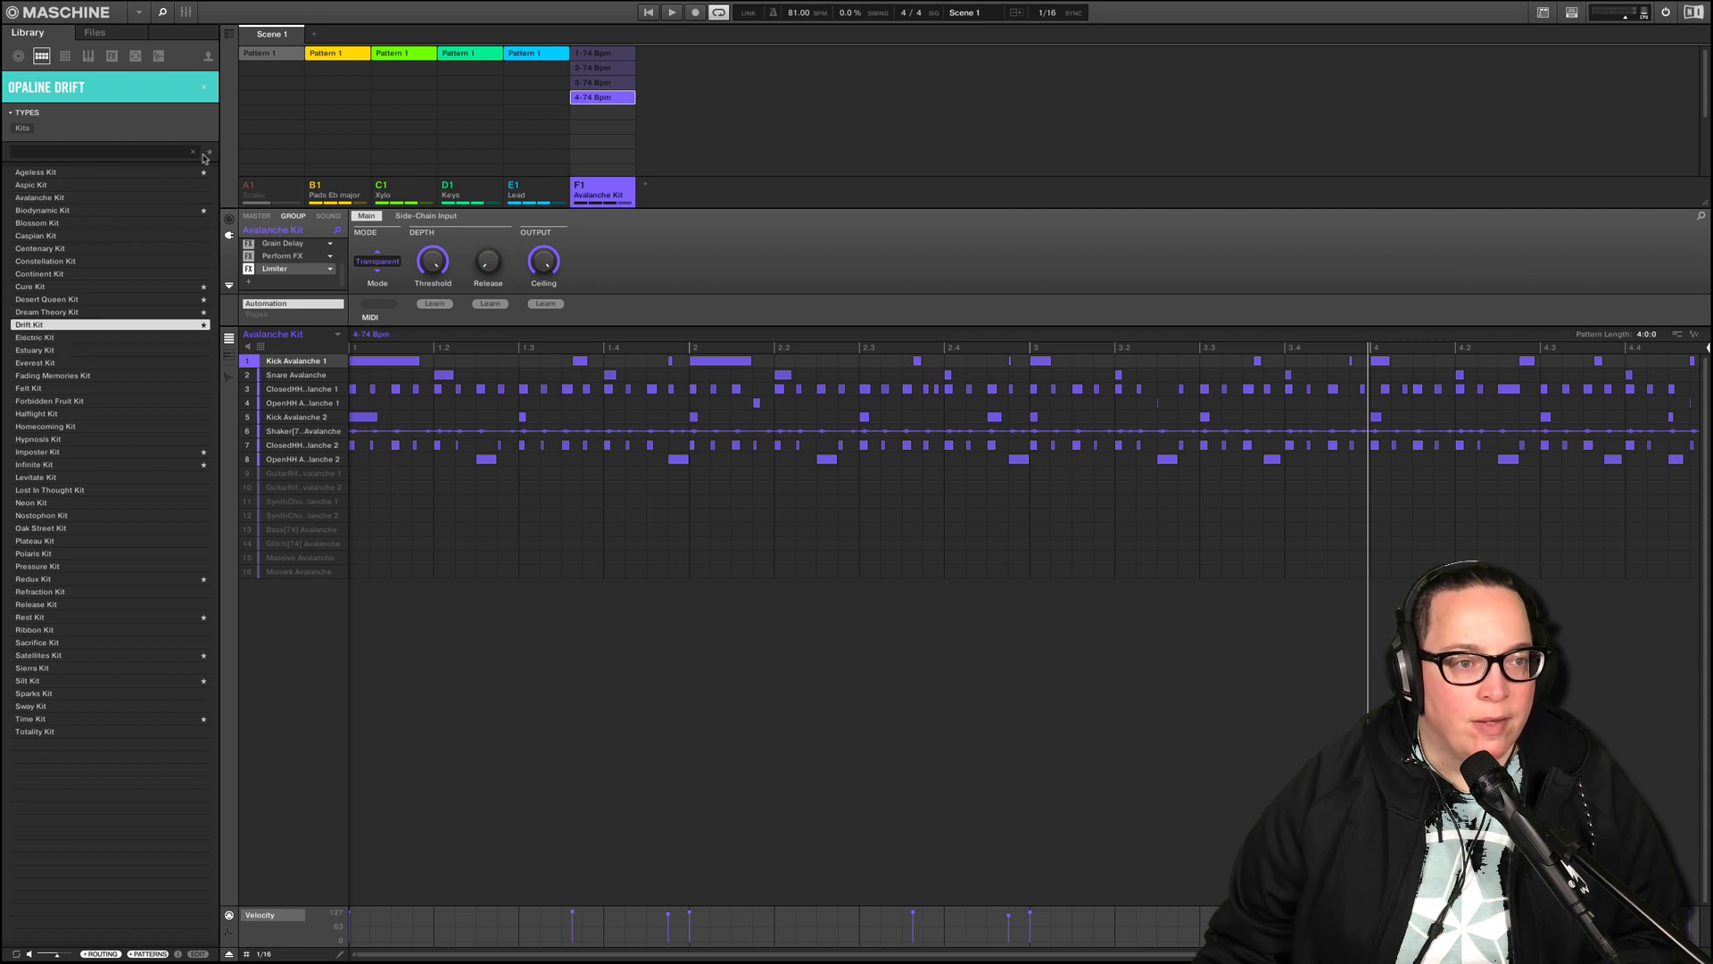
left_click(94, 312)
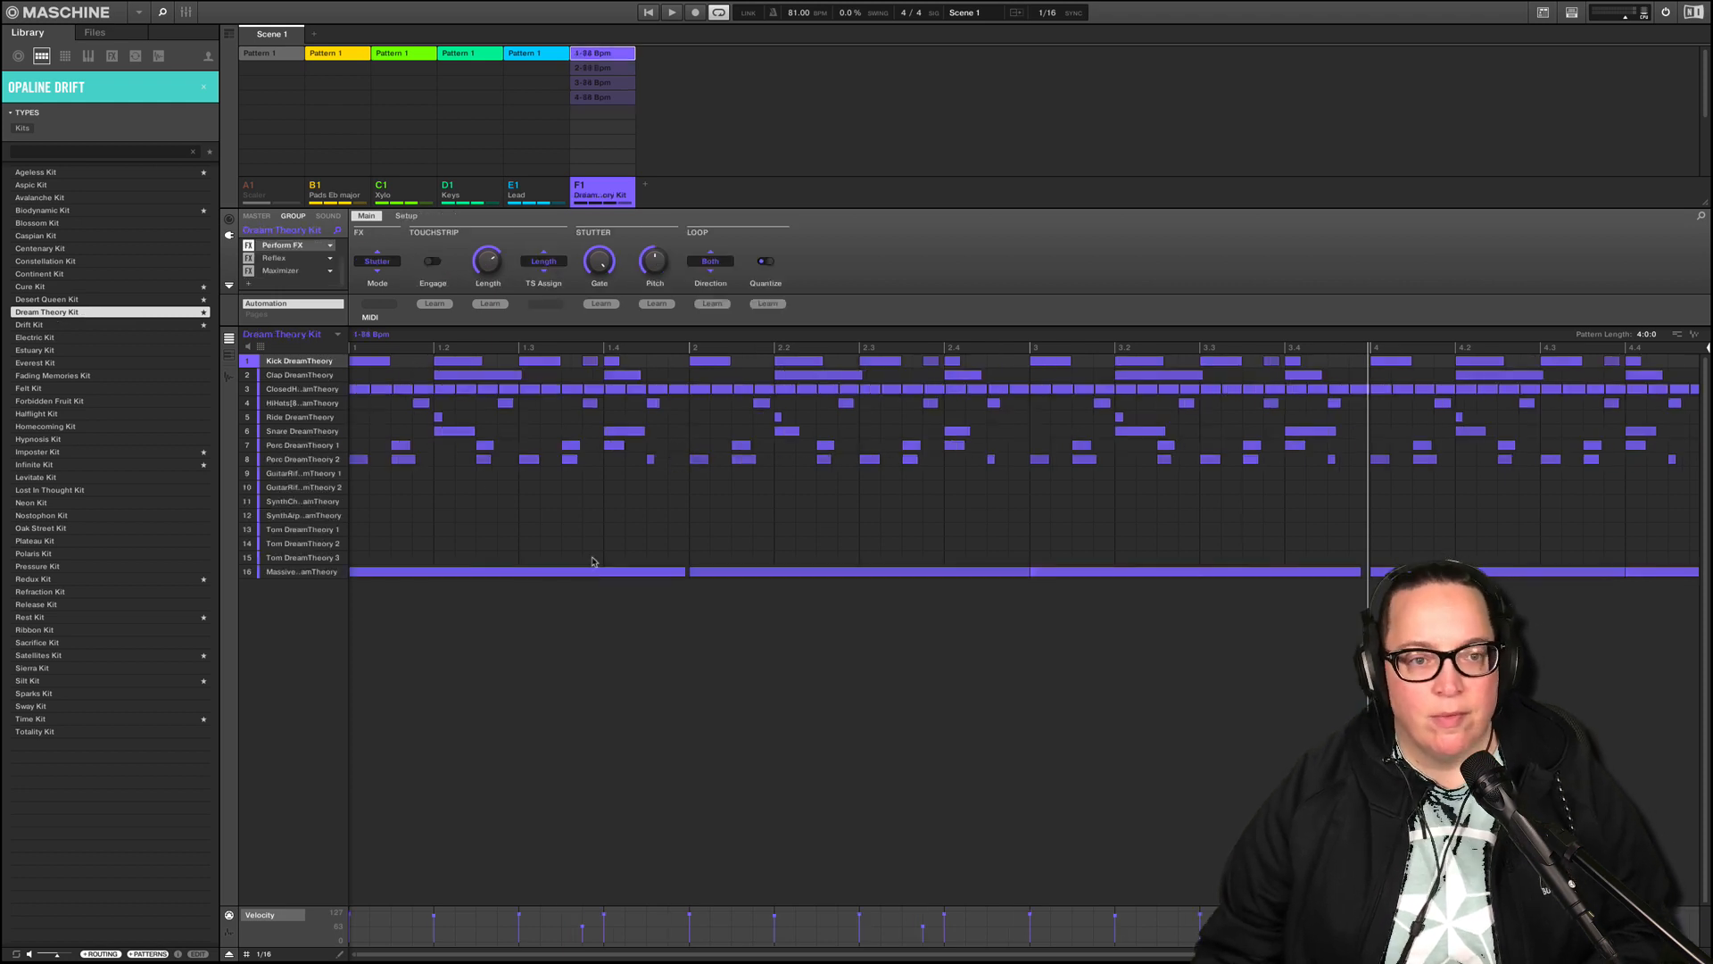
mouse_move(345, 553)
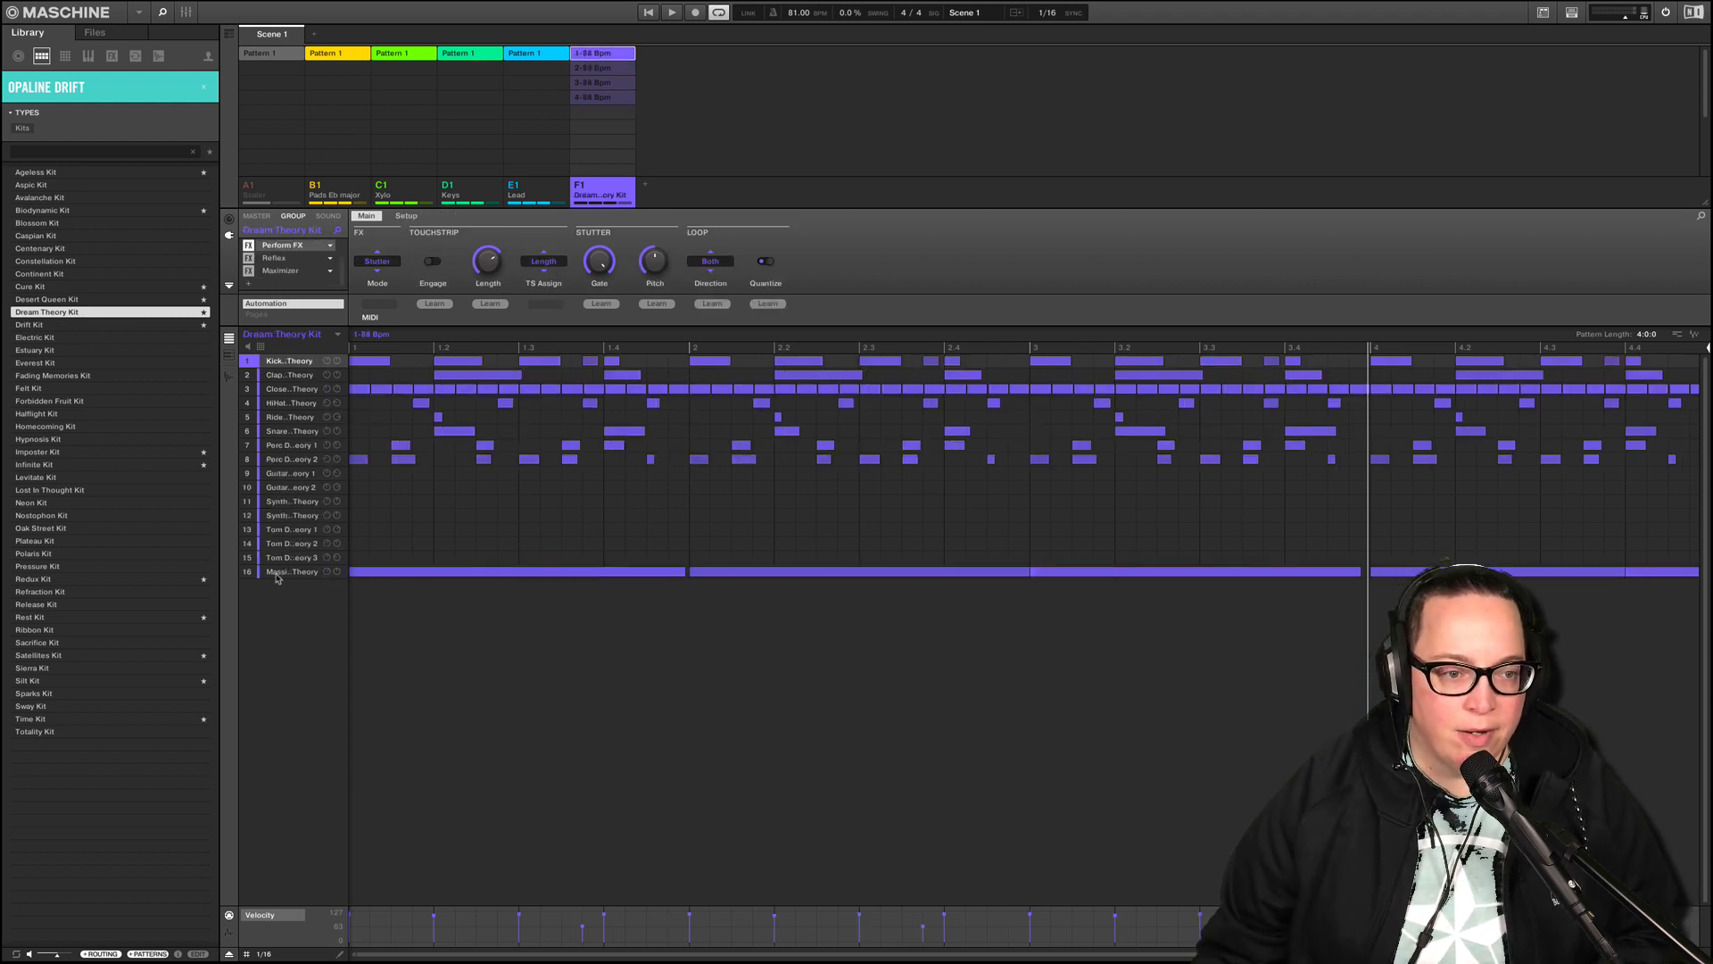
left_click(648, 13)
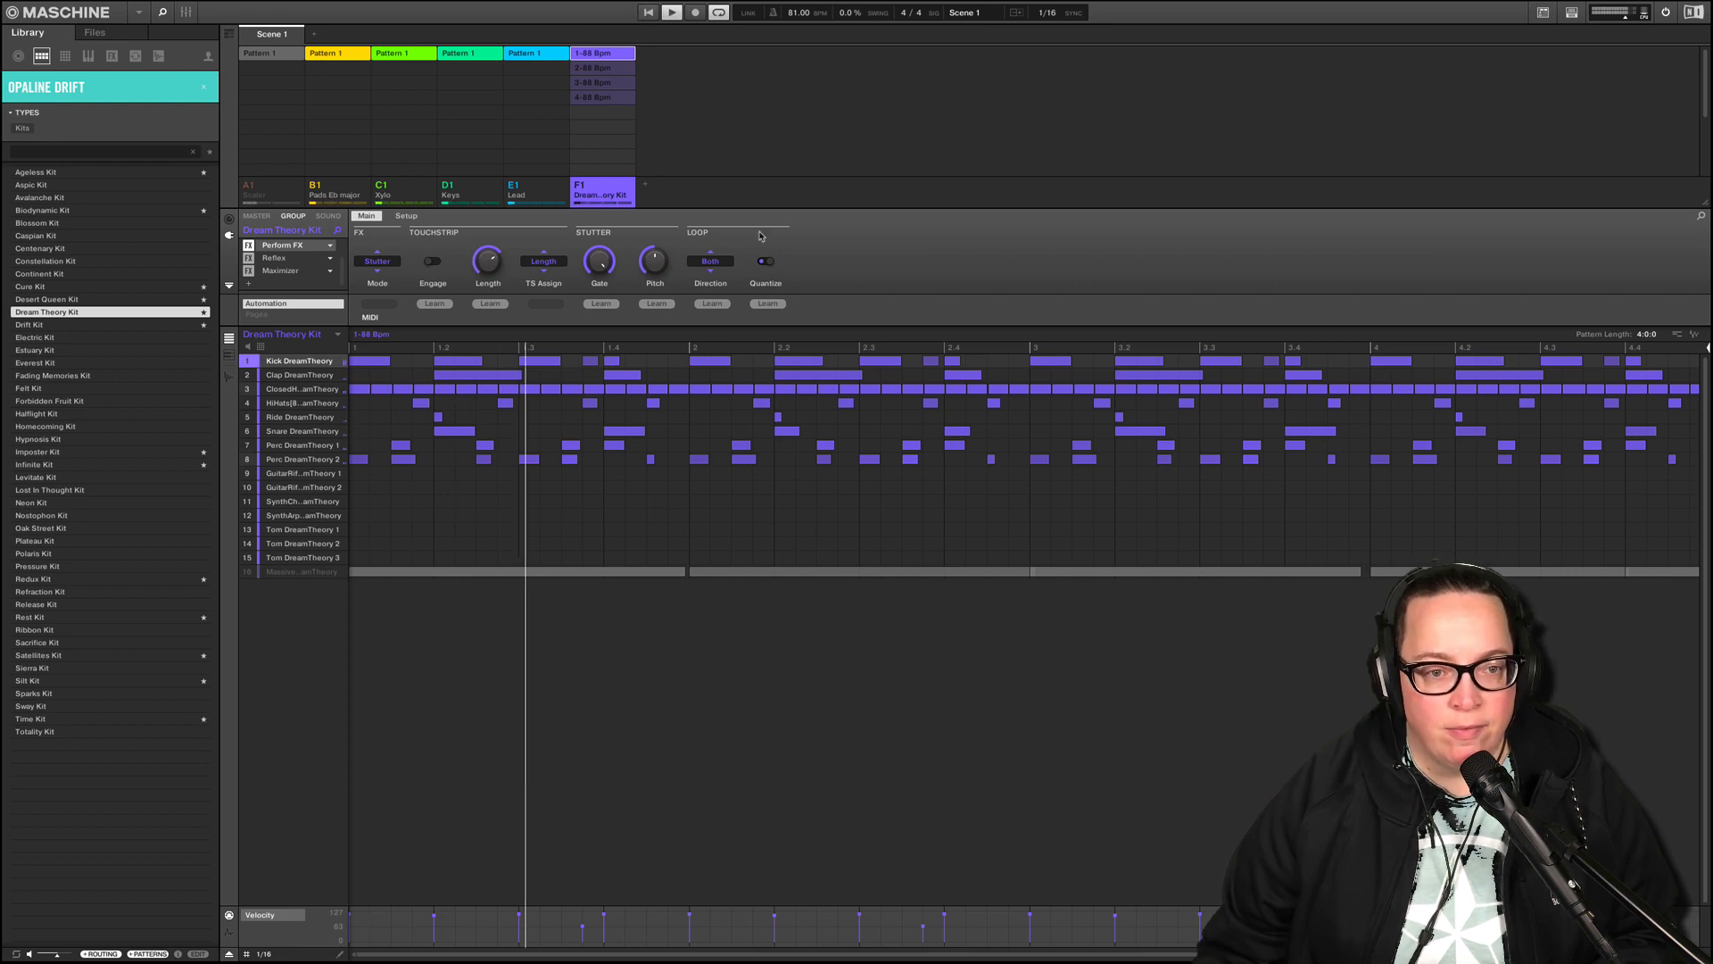
- Mute sounds 9 to 15 of Dream Theory Kit, audition its patterns and keep the fourth one active
left_click(610, 69)
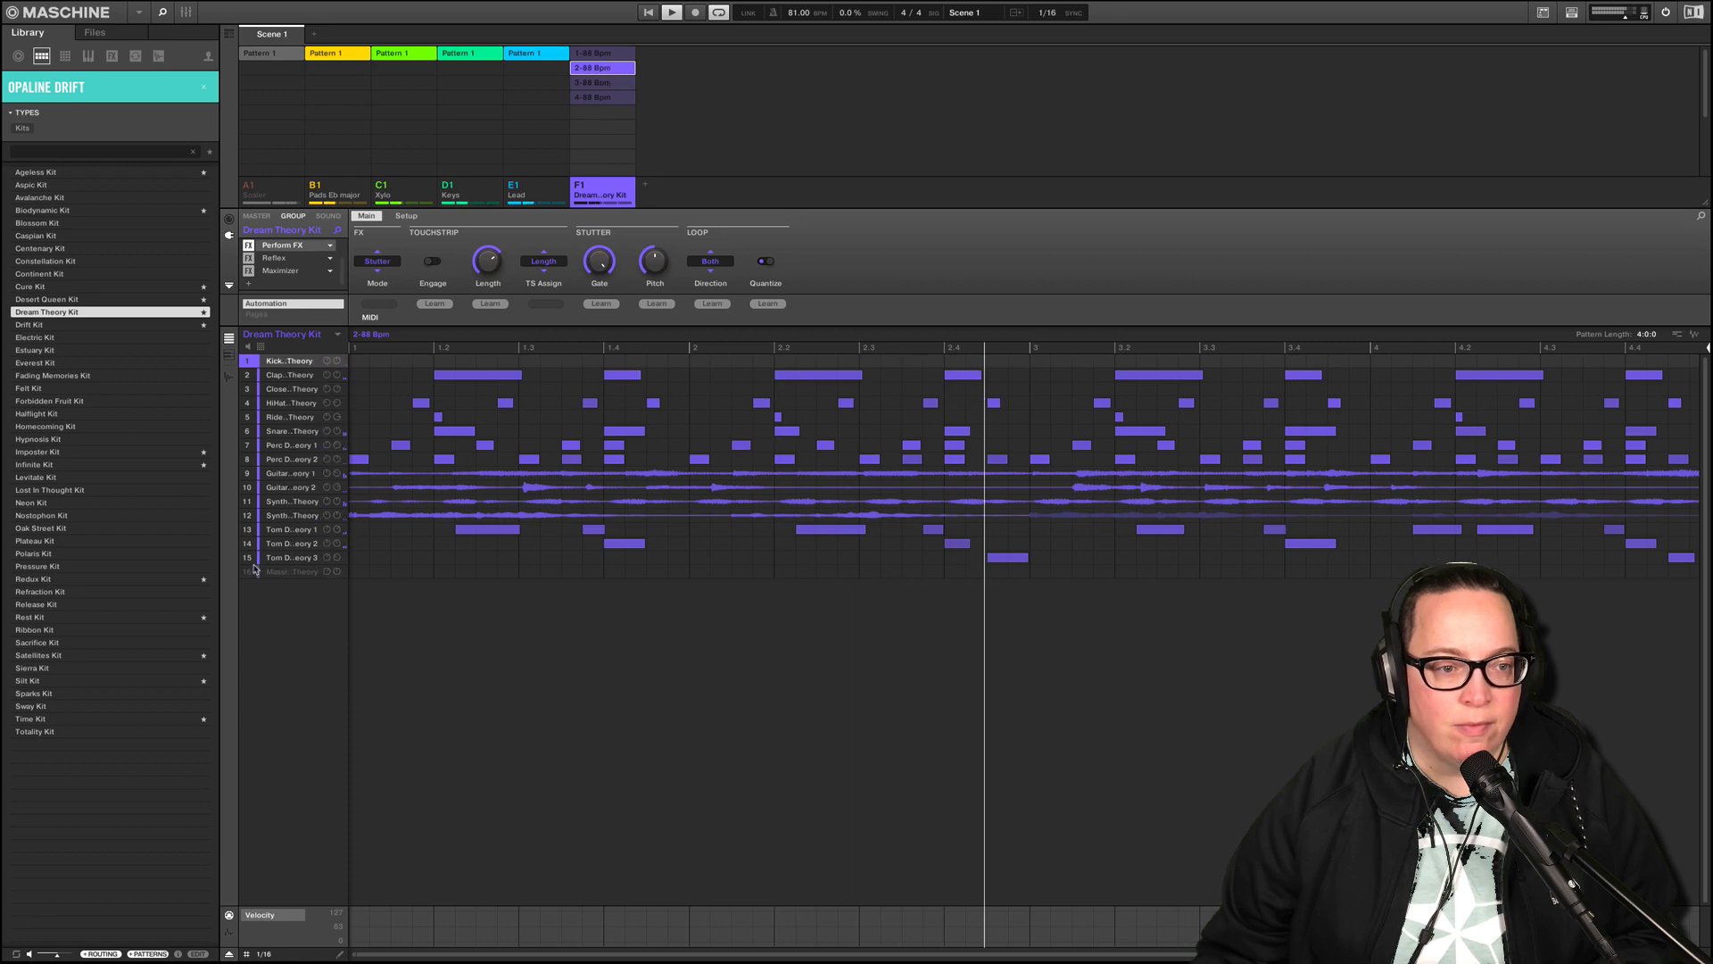
left_click_drag(254, 569, 249, 474)
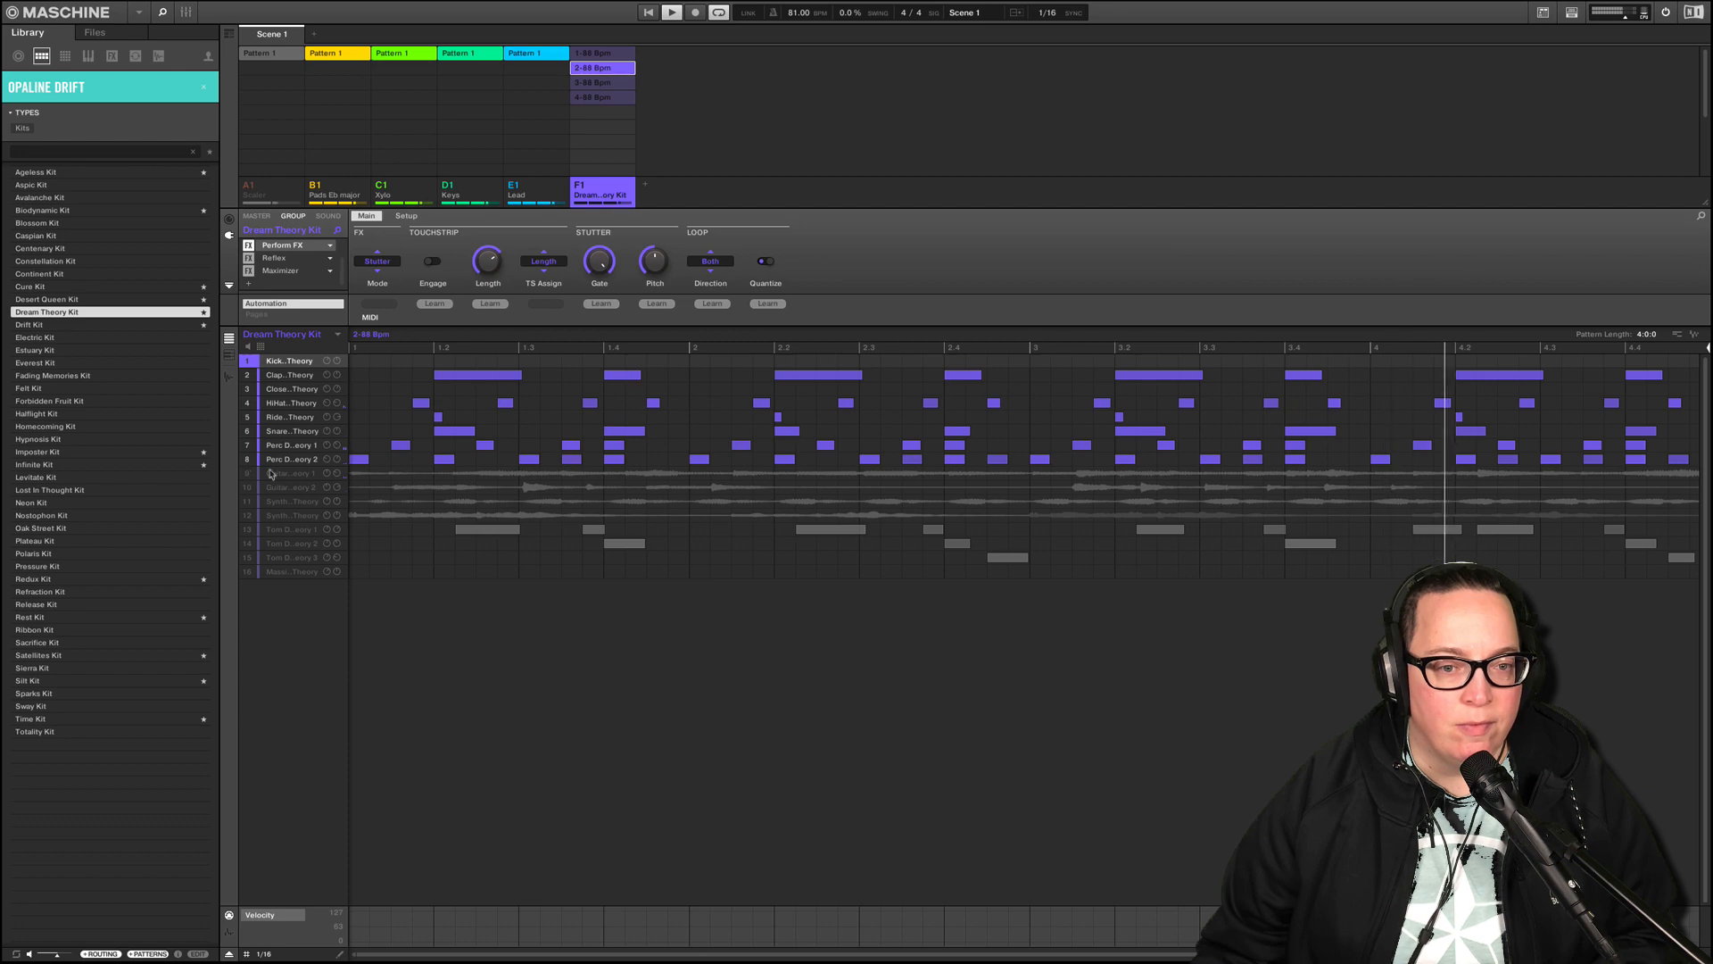
left_click(612, 84)
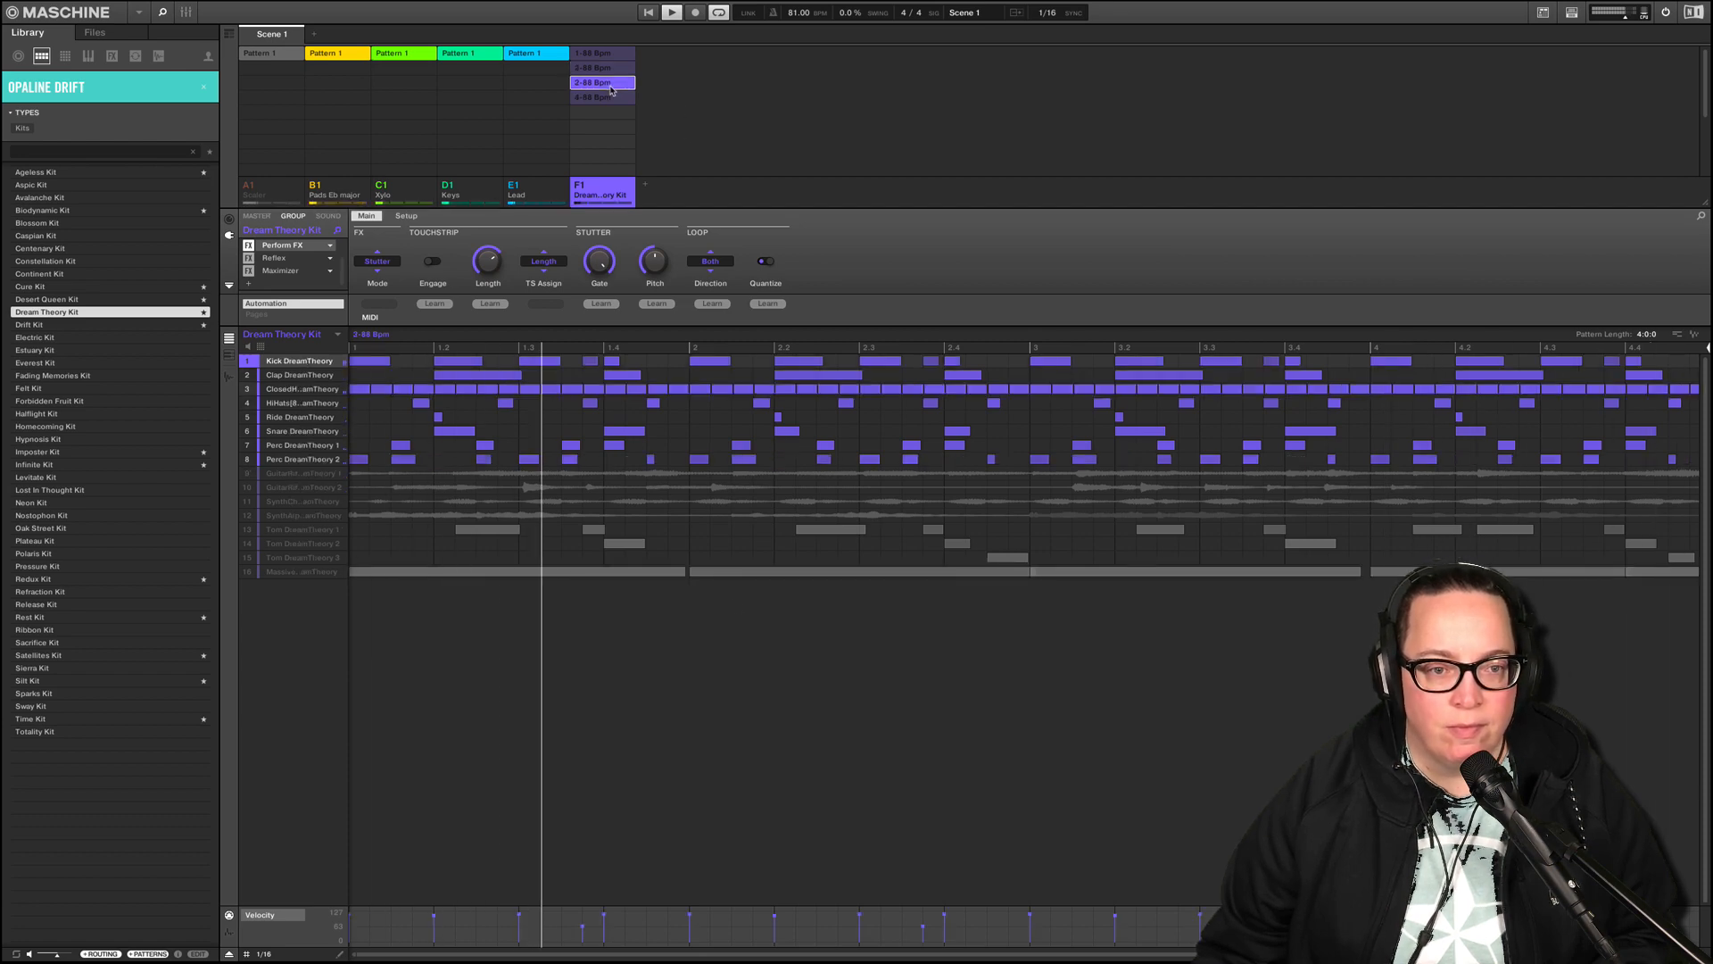
left_click(610, 98)
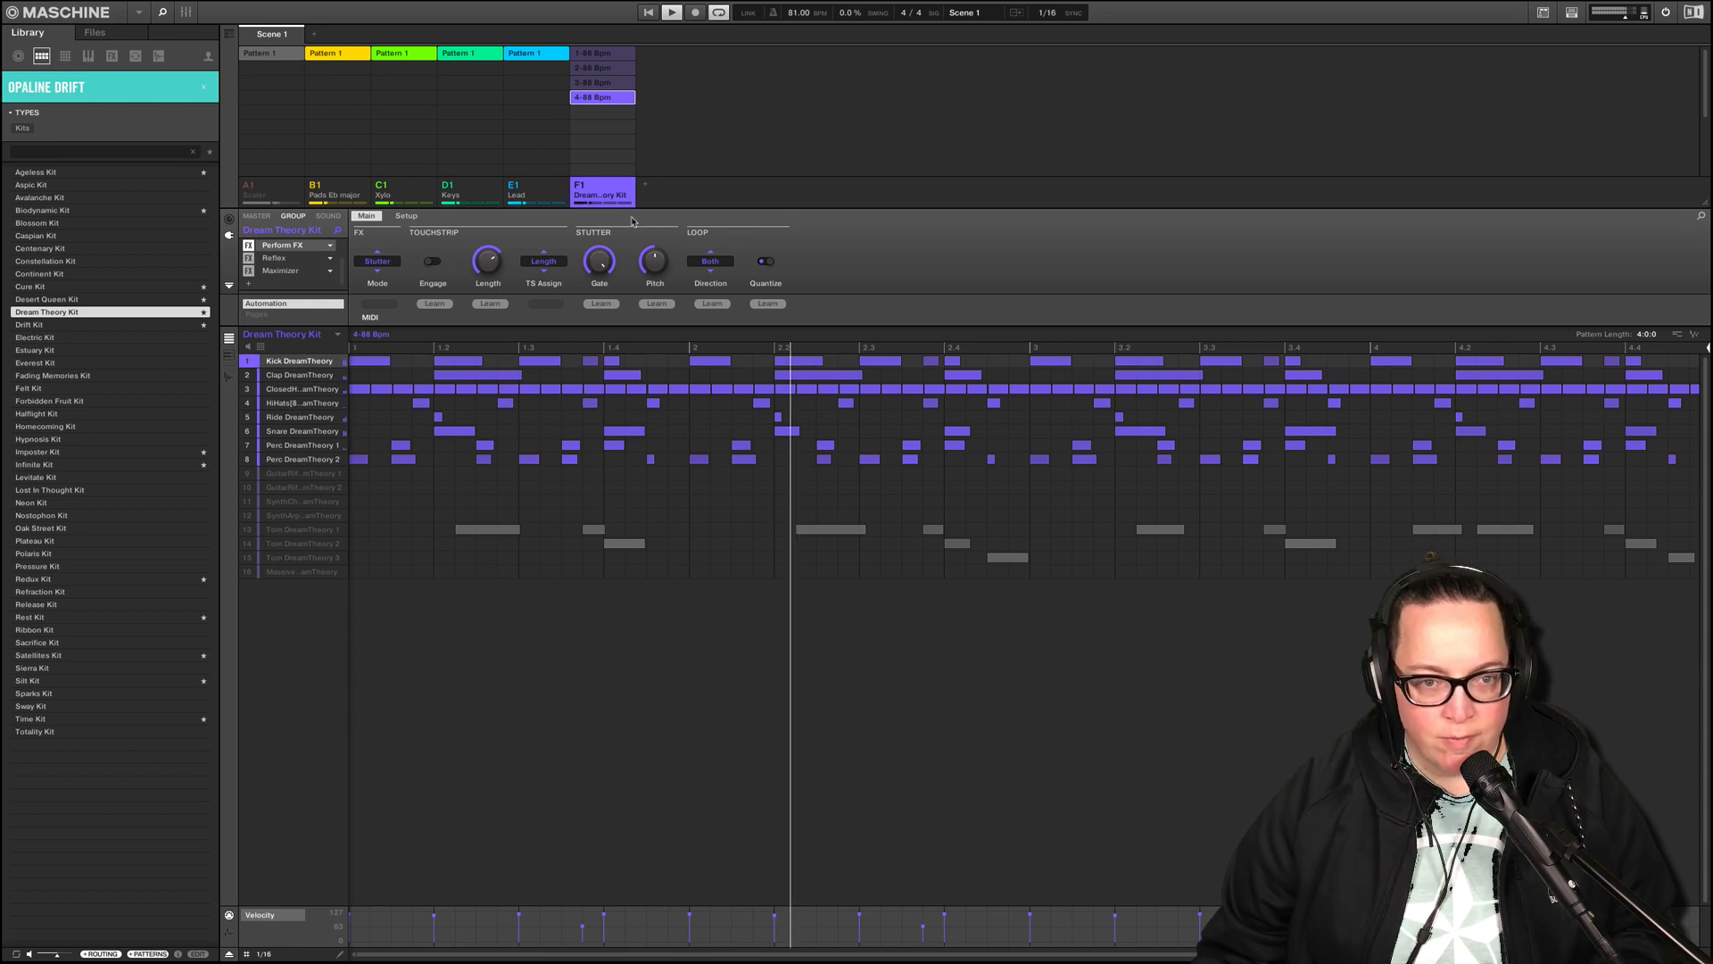
key("space")
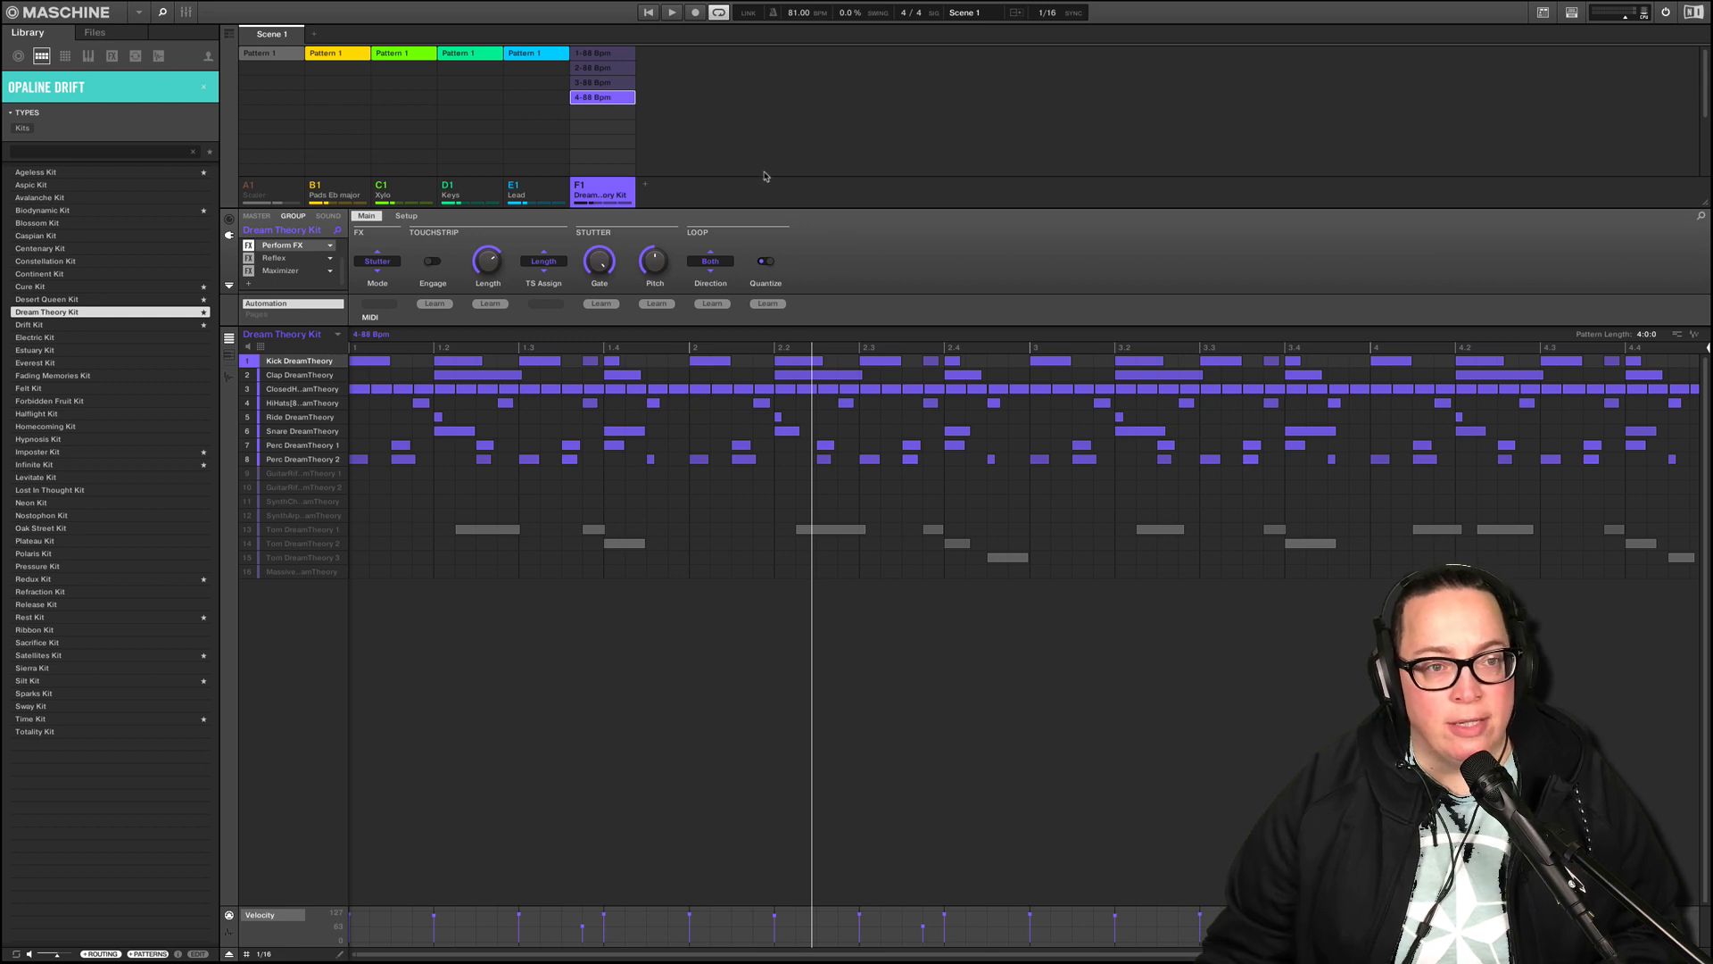
- Play the scene with only the pads group, bringing back Lead, Xylo, Keys and finally the drum group
right_click(582, 187)
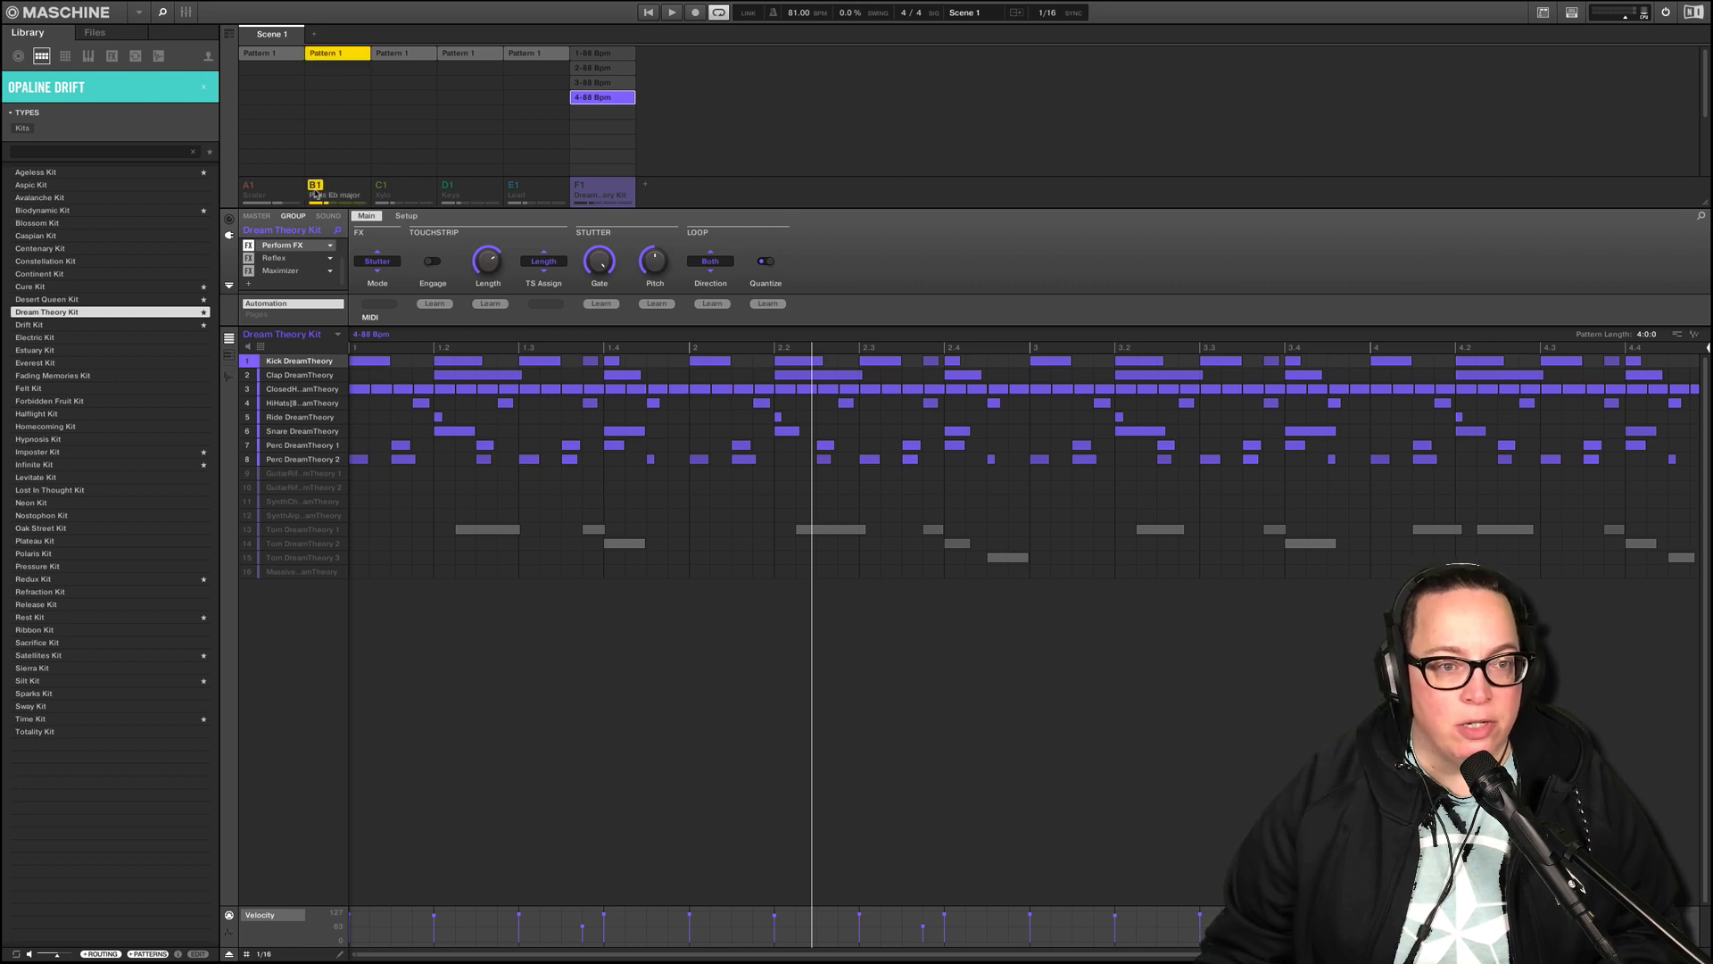
left_click(649, 13)
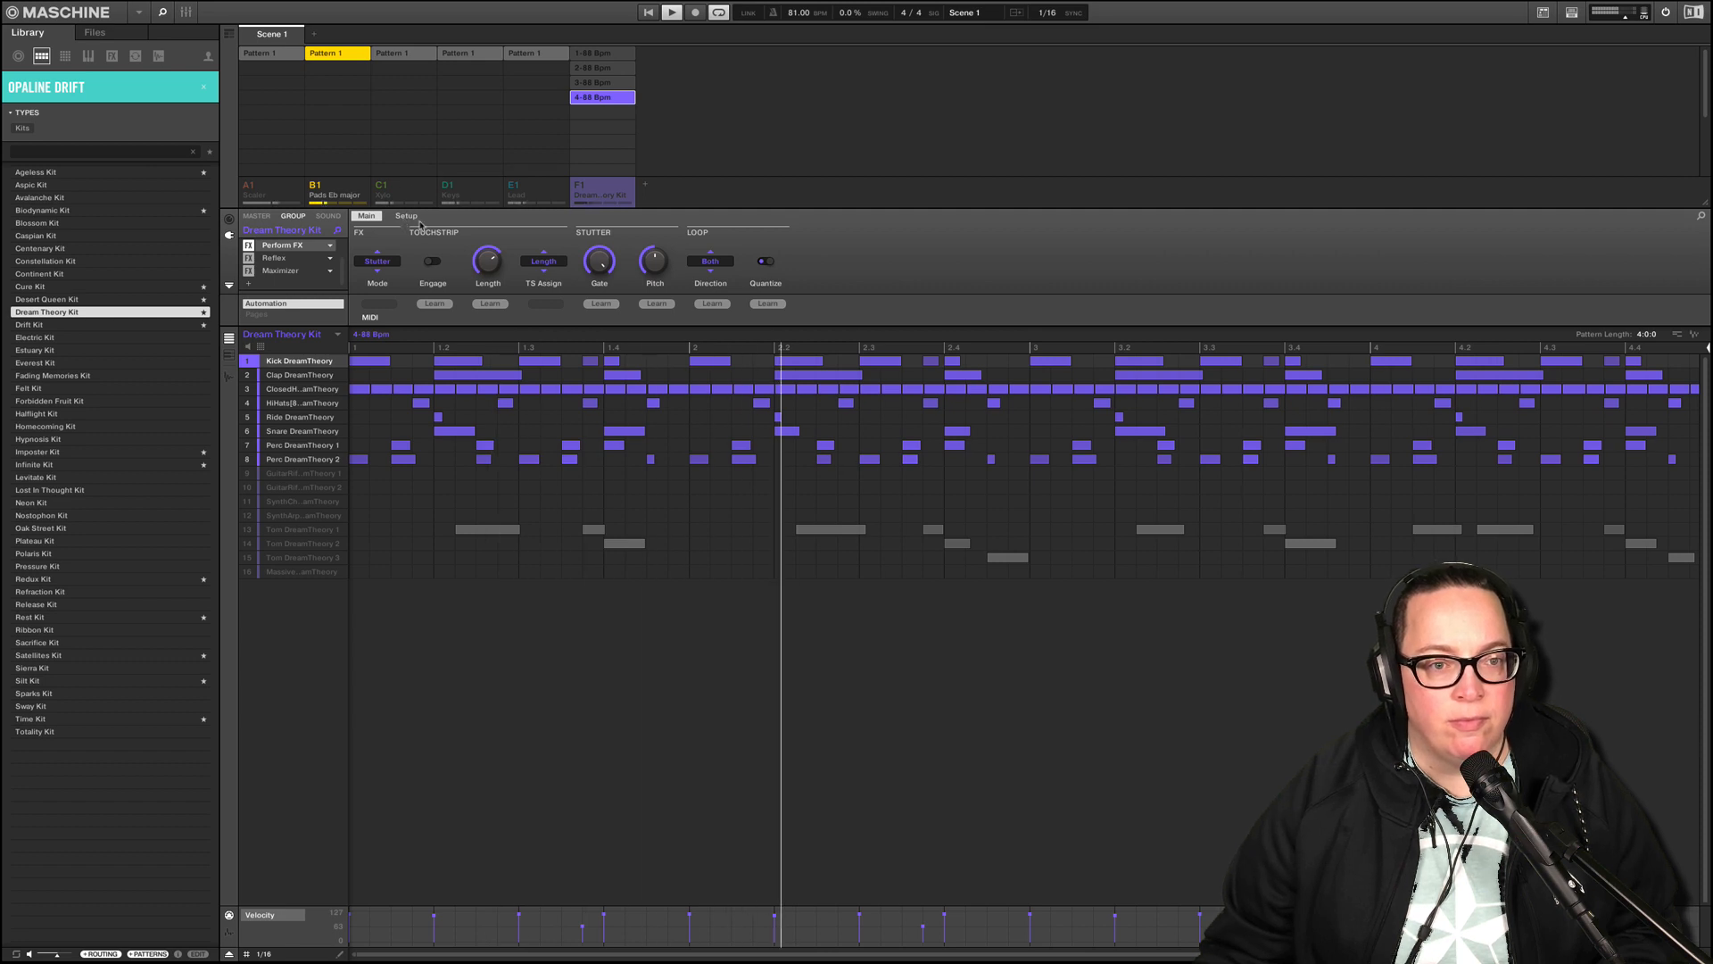
left_click(514, 190)
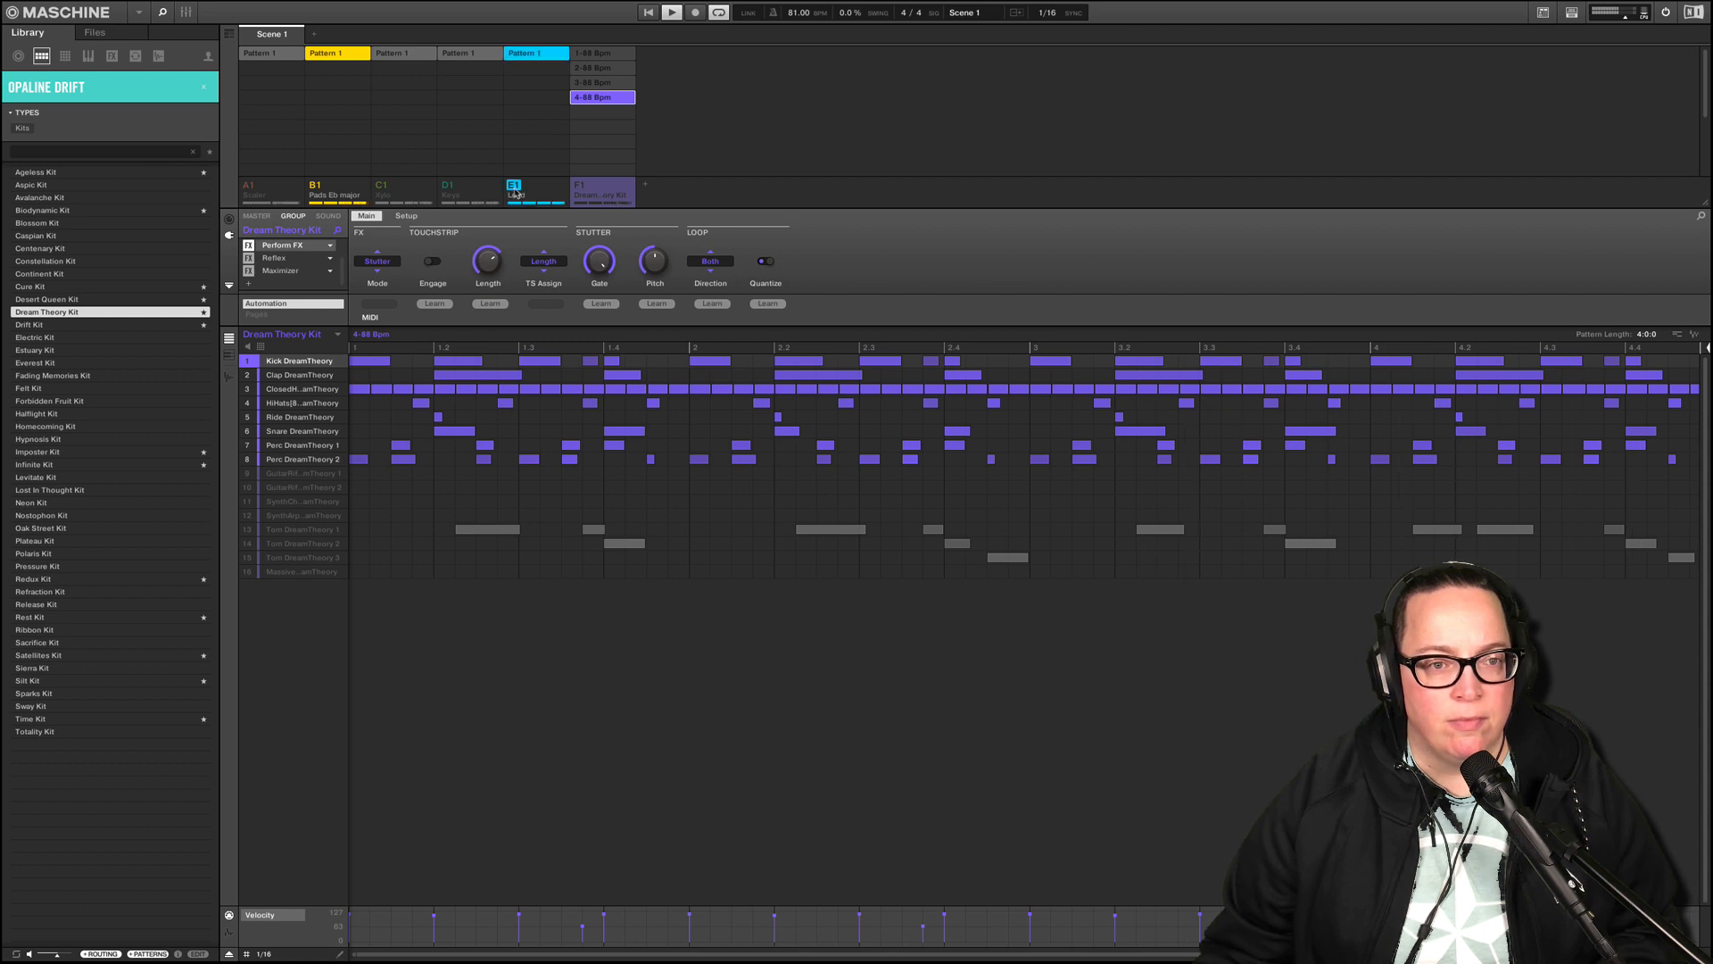
left_click(383, 189)
left_click(449, 187)
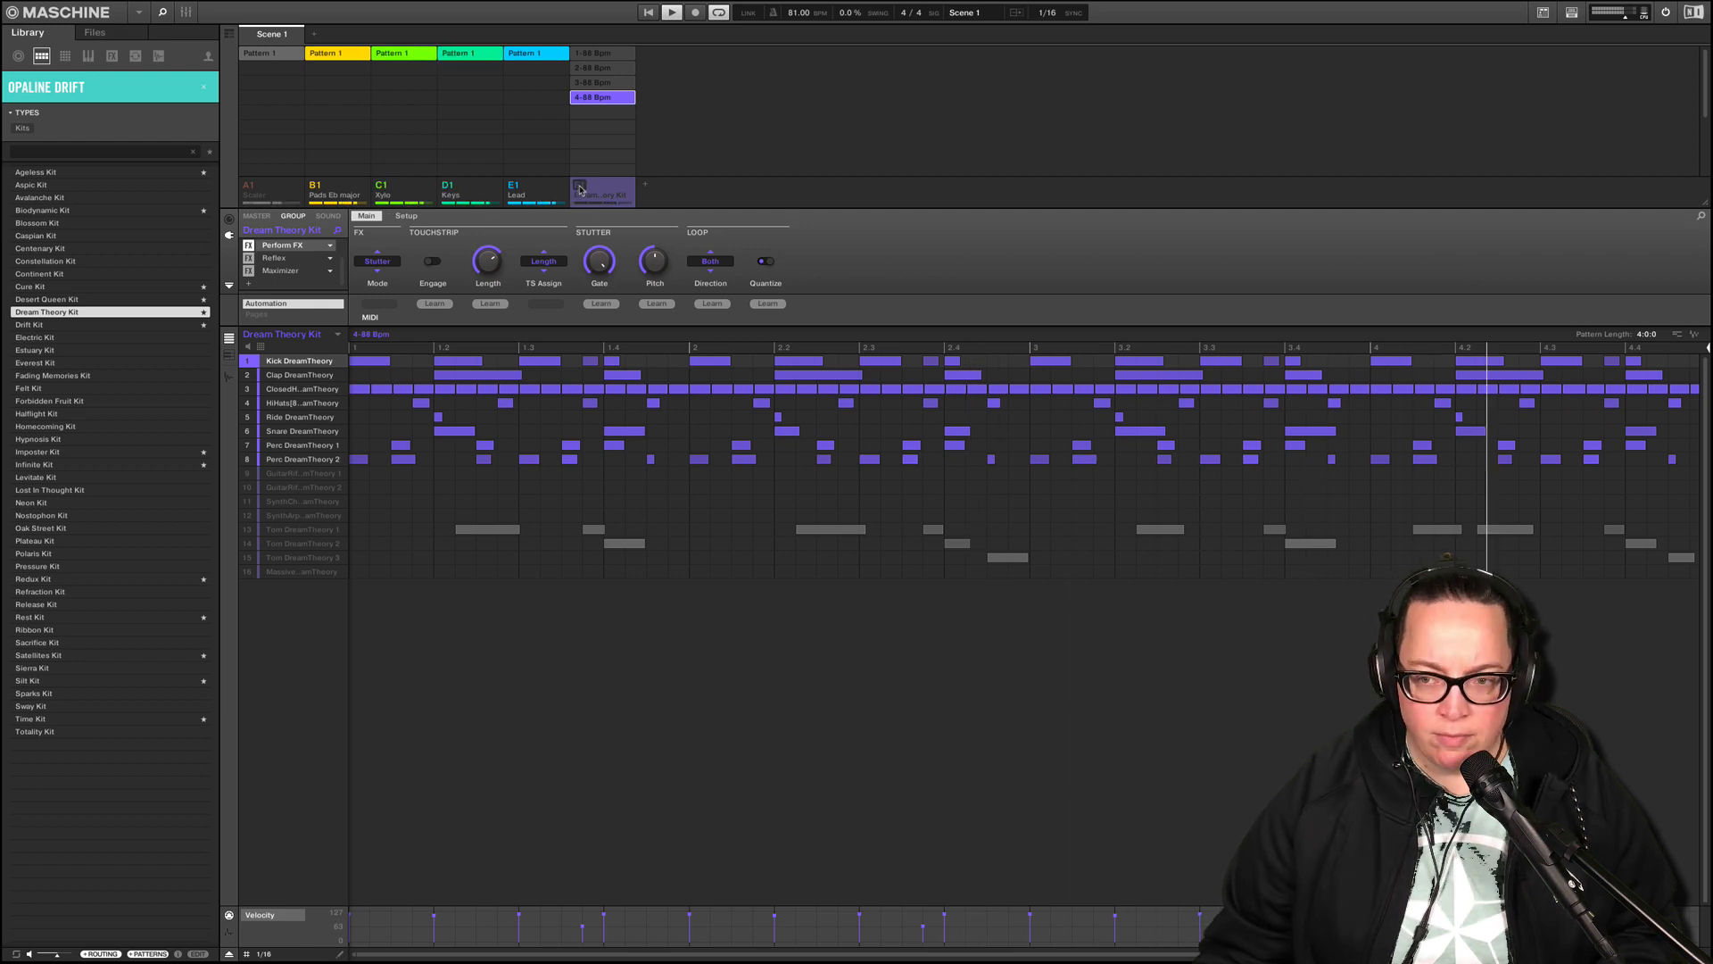
left_click(580, 190)
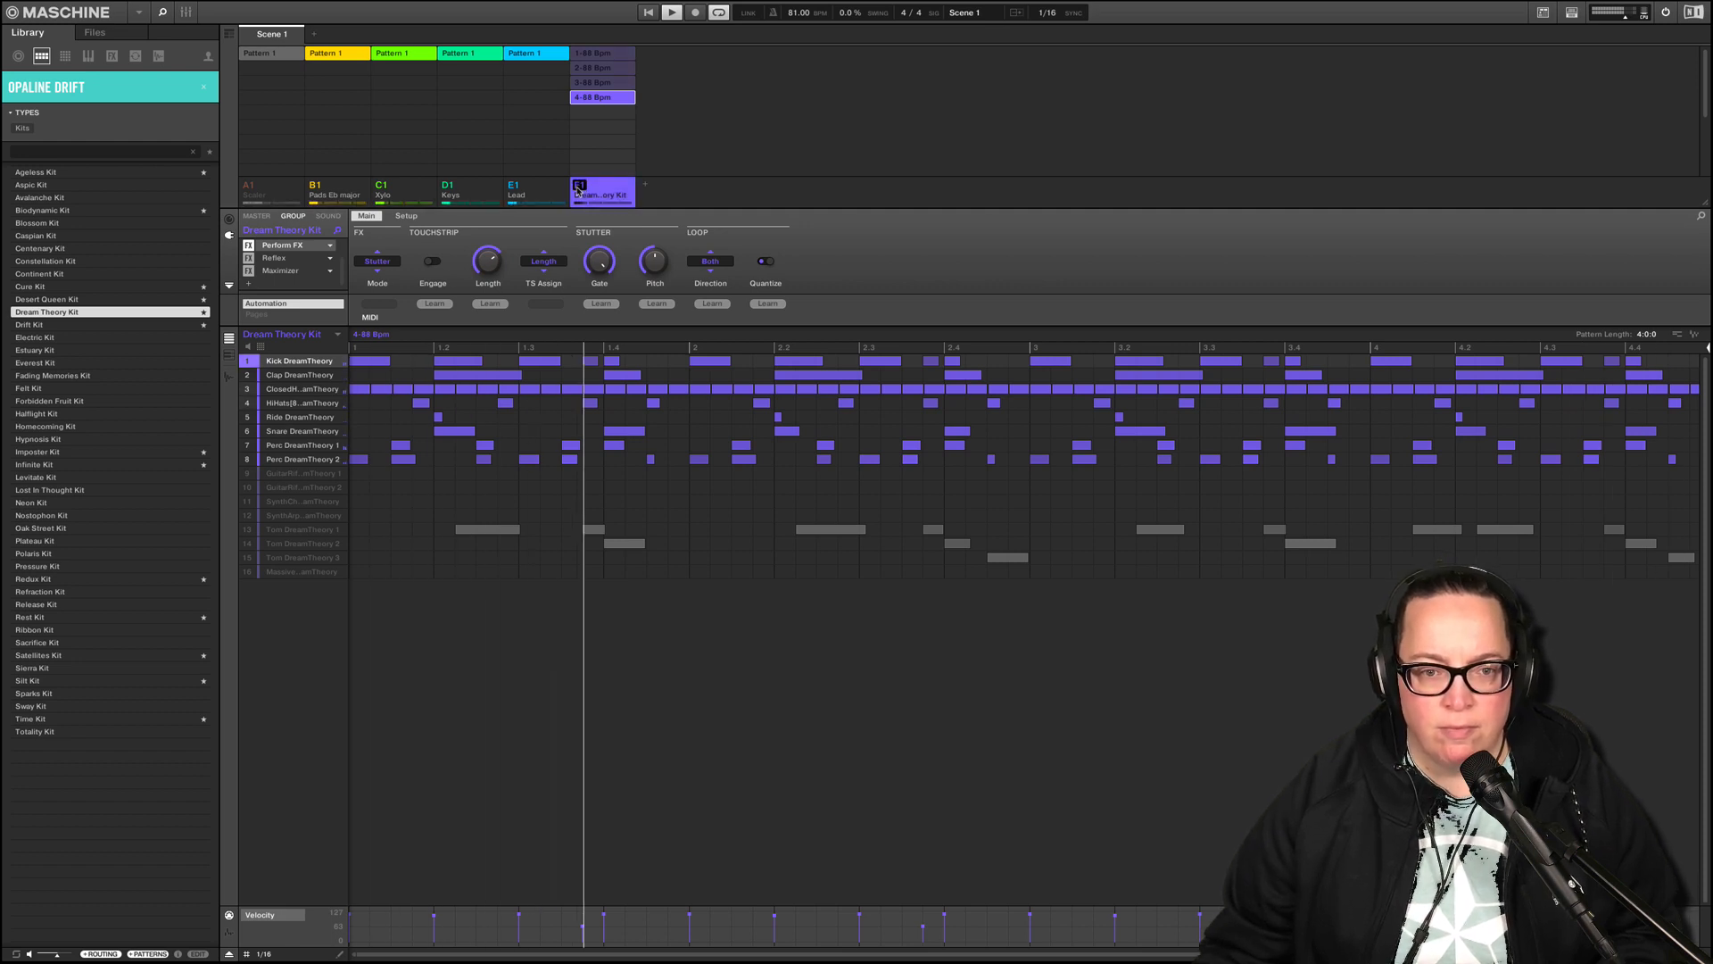
- Solo the kit's clap and rebuild the beat with kick, closed hat, hi-hats, ride and Perc 1, leaving Snare and Perc 2 muted
left_click(248, 379)
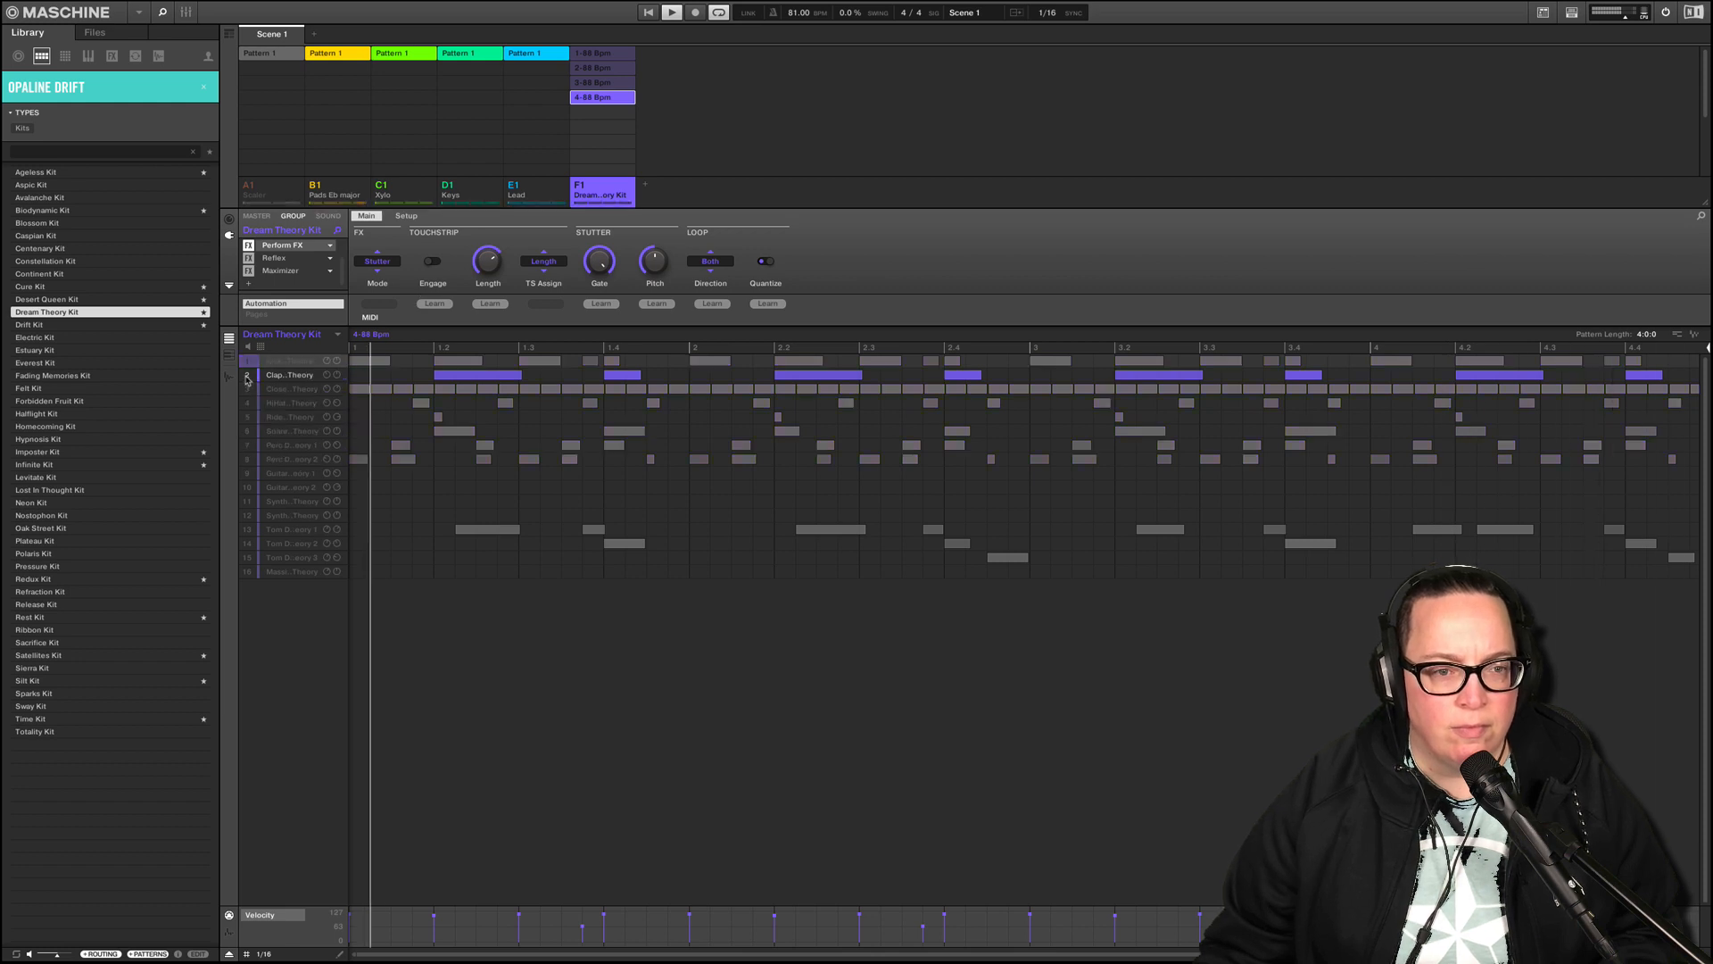
left_click(248, 361)
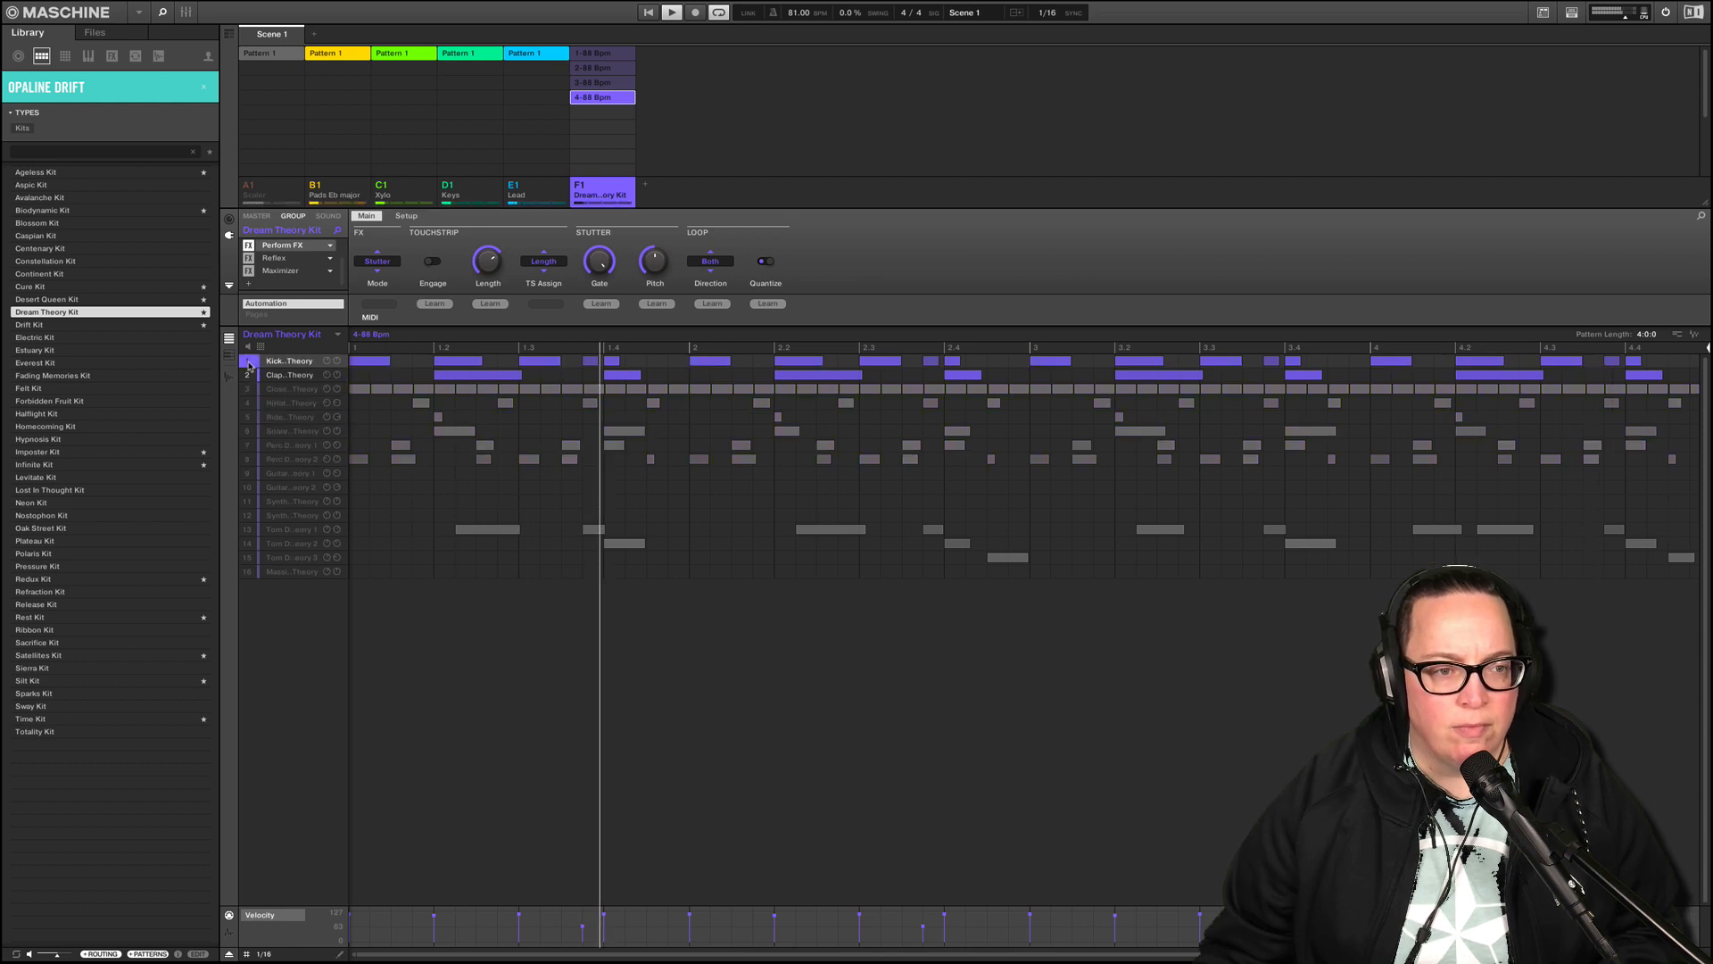
left_click(248, 389)
left_click(251, 402)
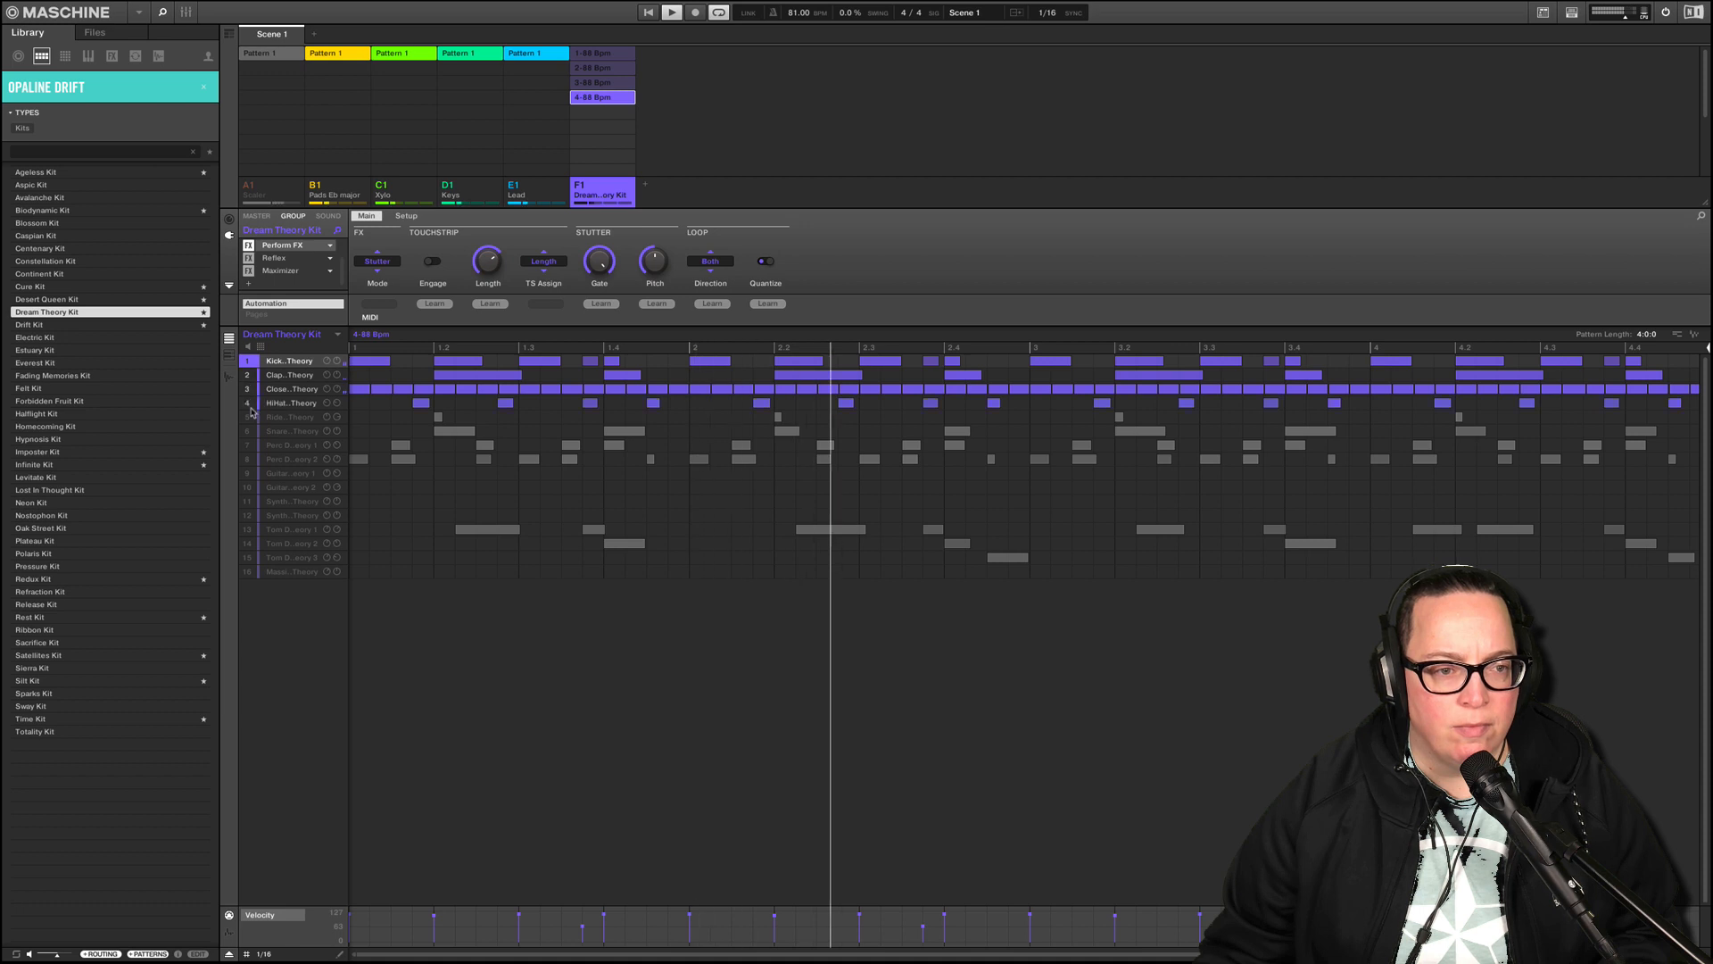
left_click(250, 417)
left_click(253, 431)
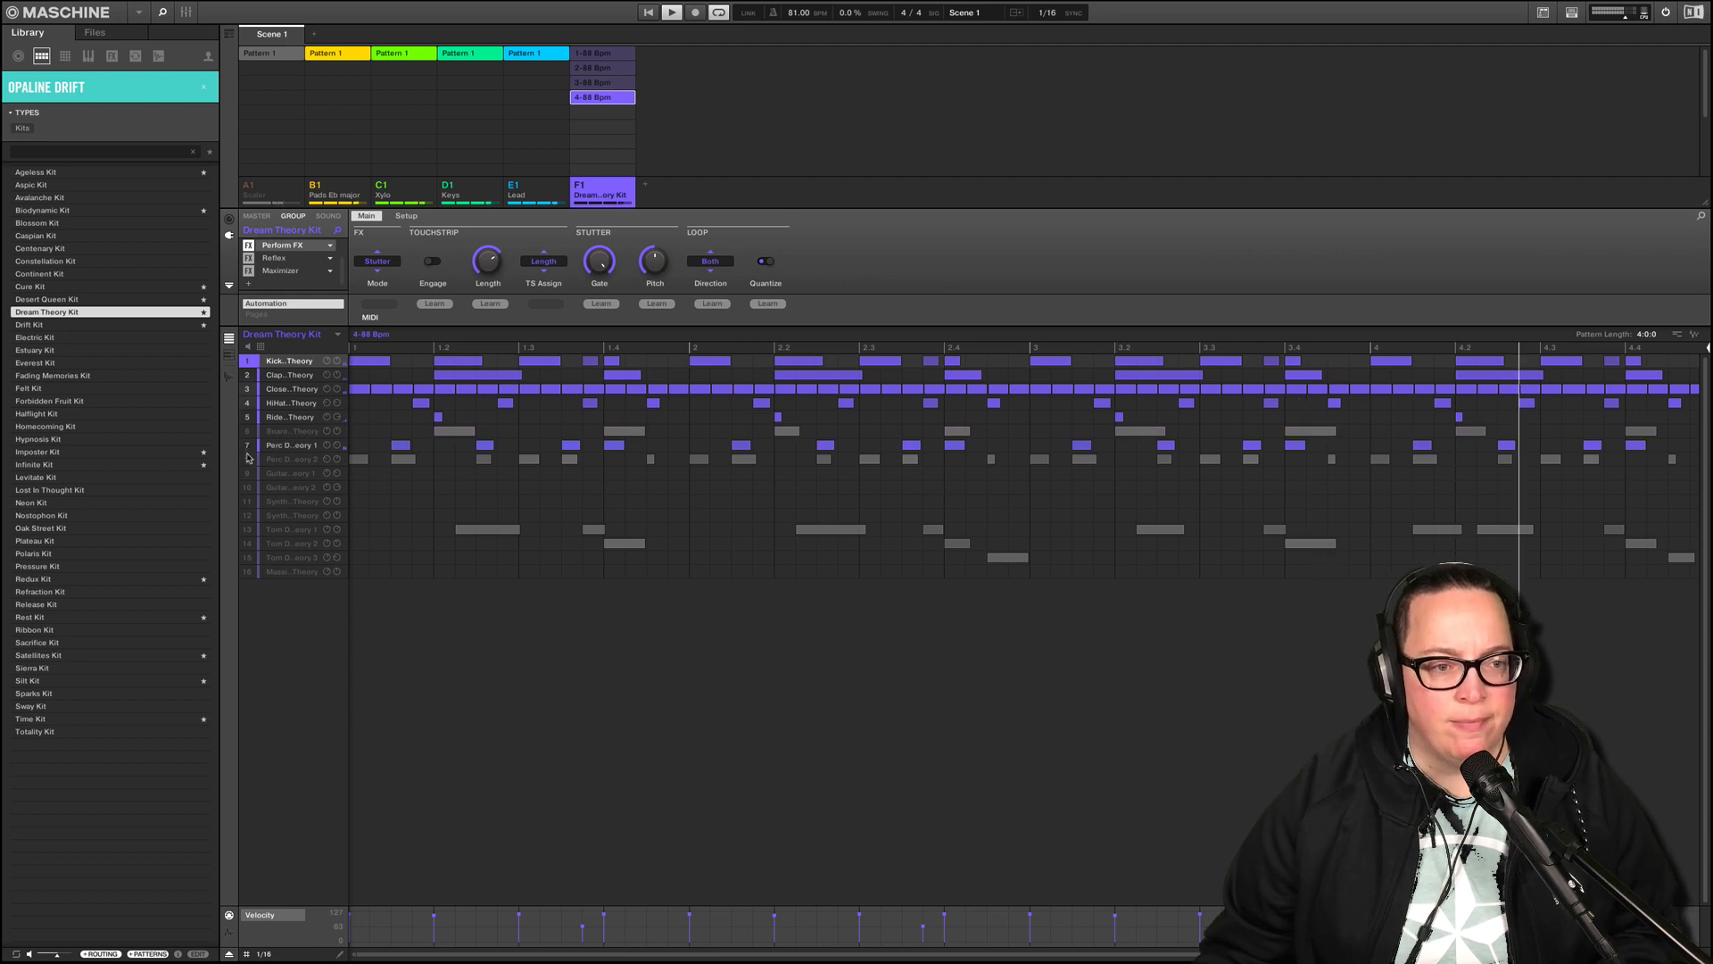
left_click(249, 458)
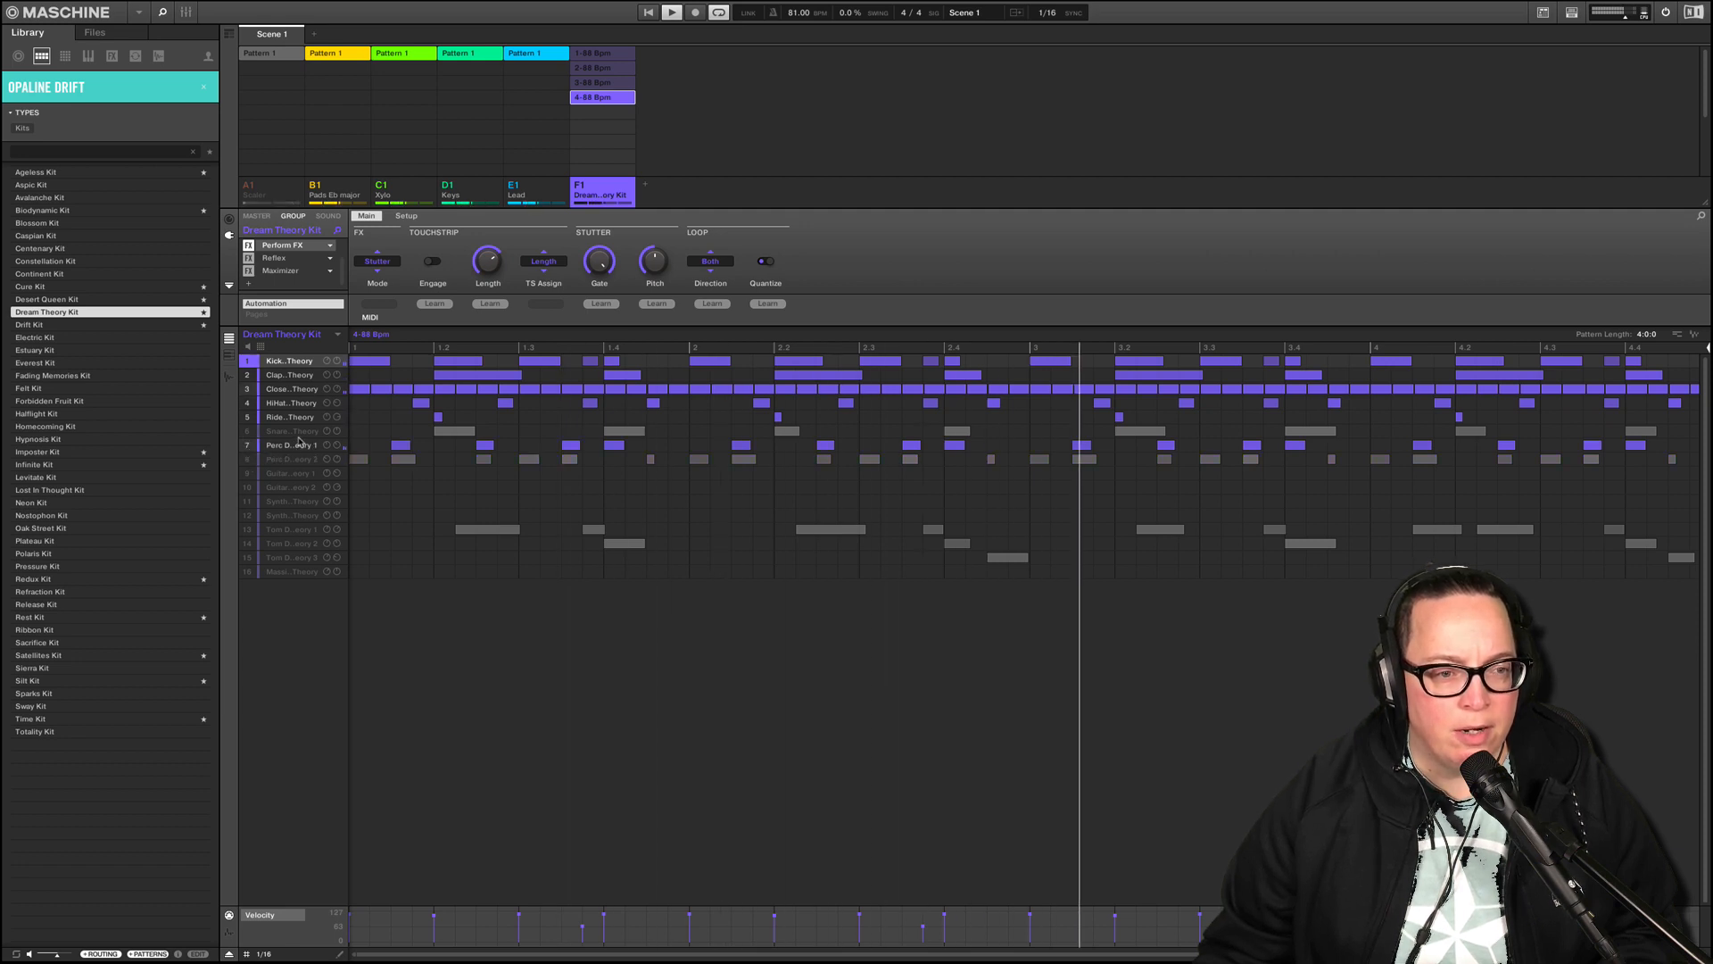
left_click(249, 458)
- Select the kit's snare sound and filter the library's one-shots to Aquarius Earth drum snares
left_click(250, 431)
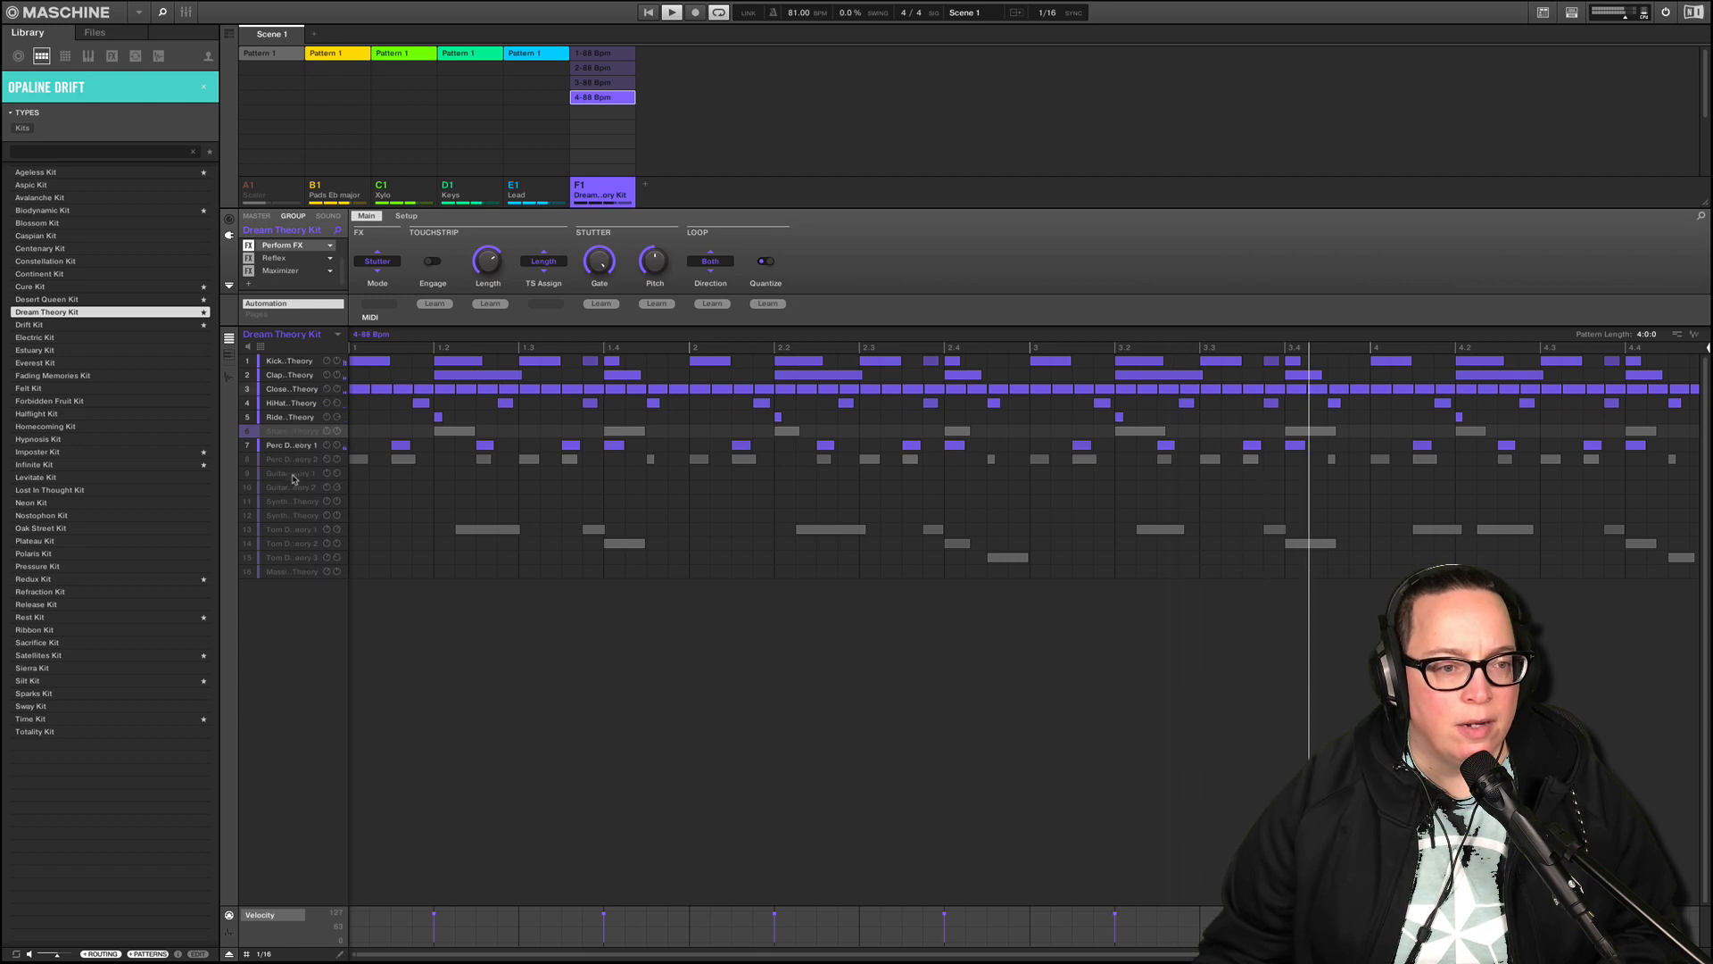
left_click(198, 89)
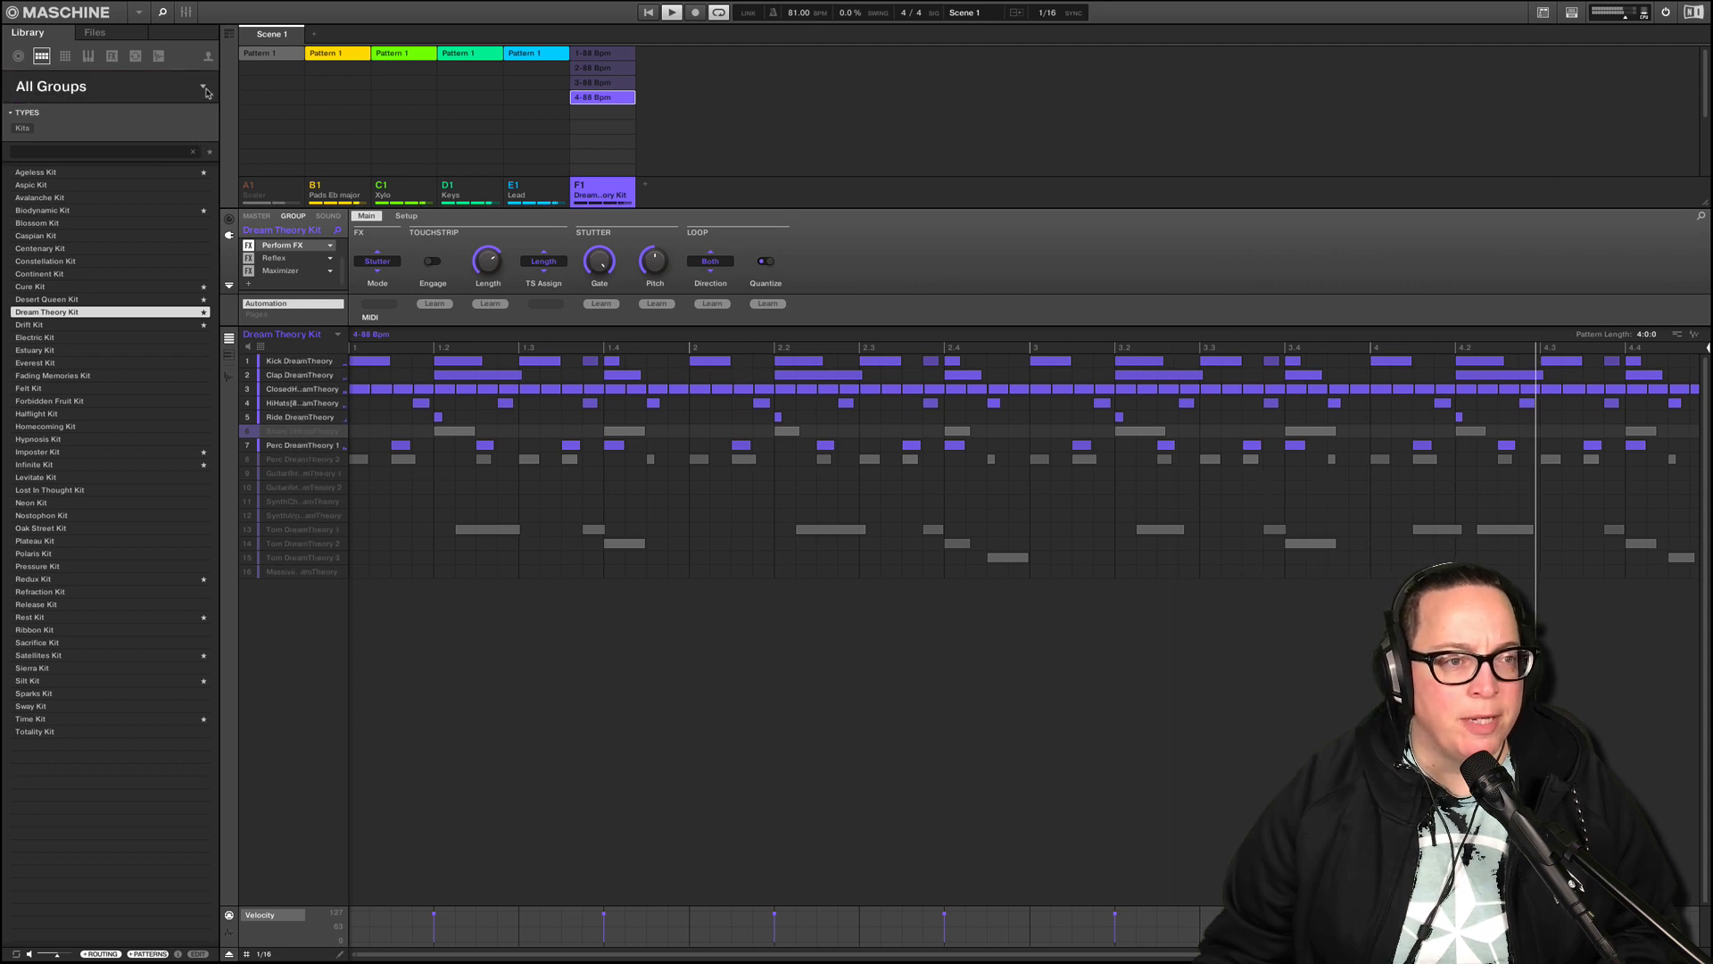
left_click(158, 56)
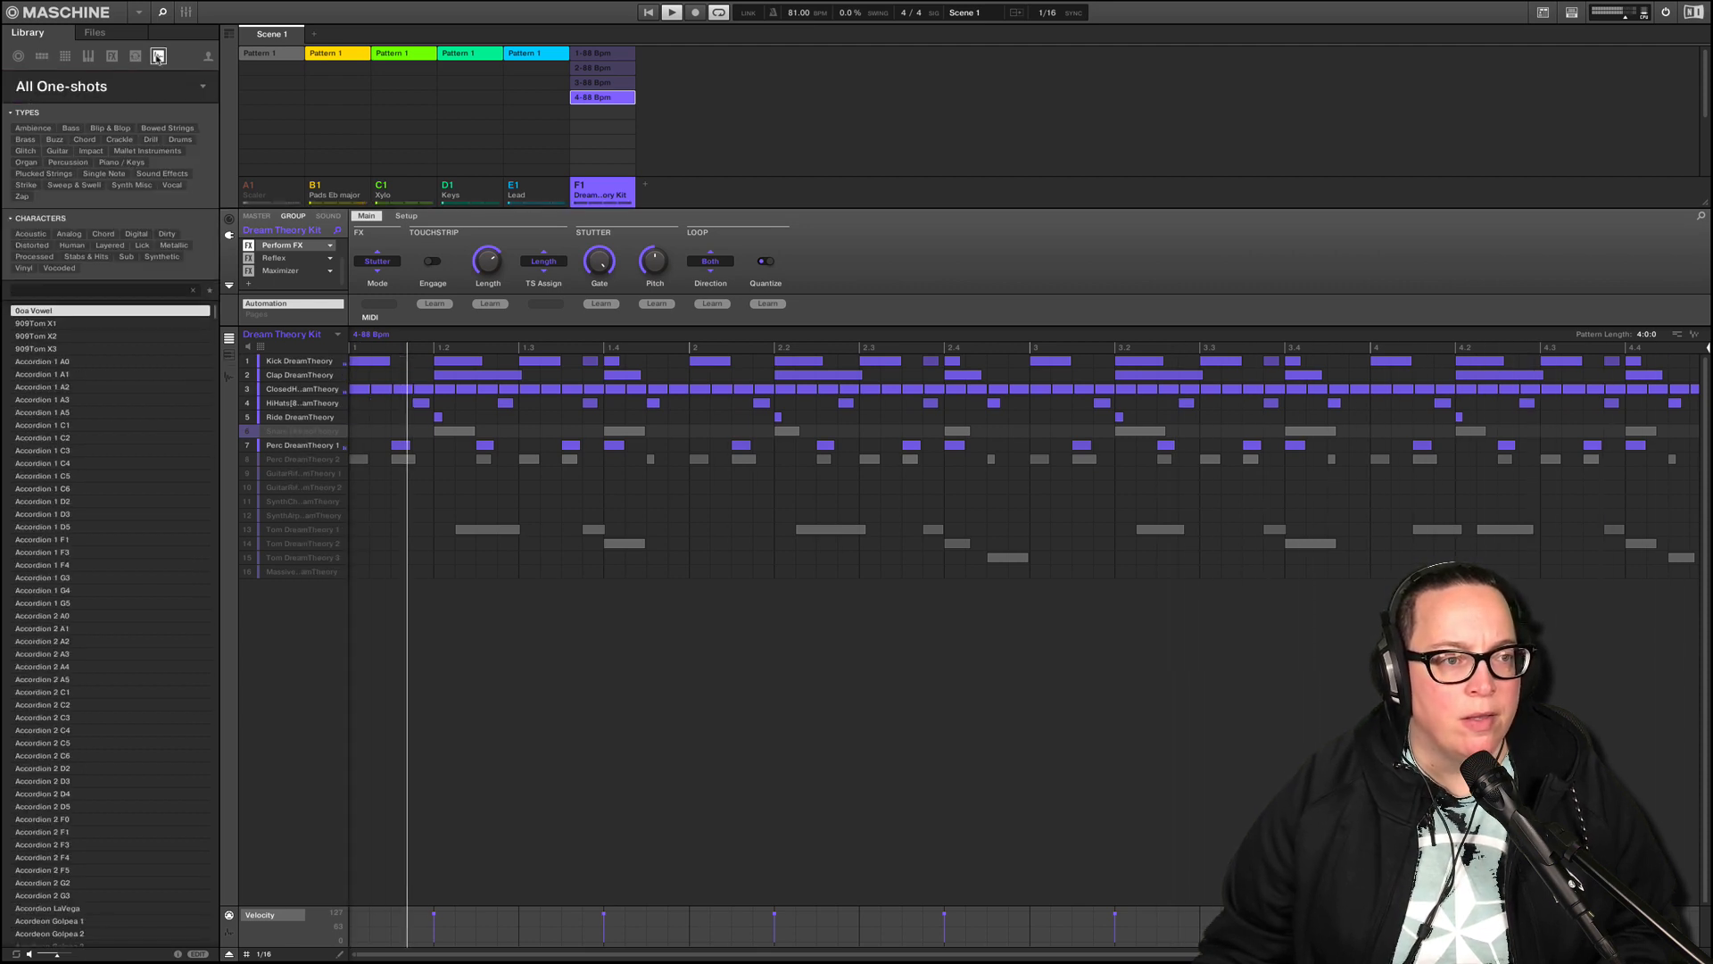
left_click(134, 159)
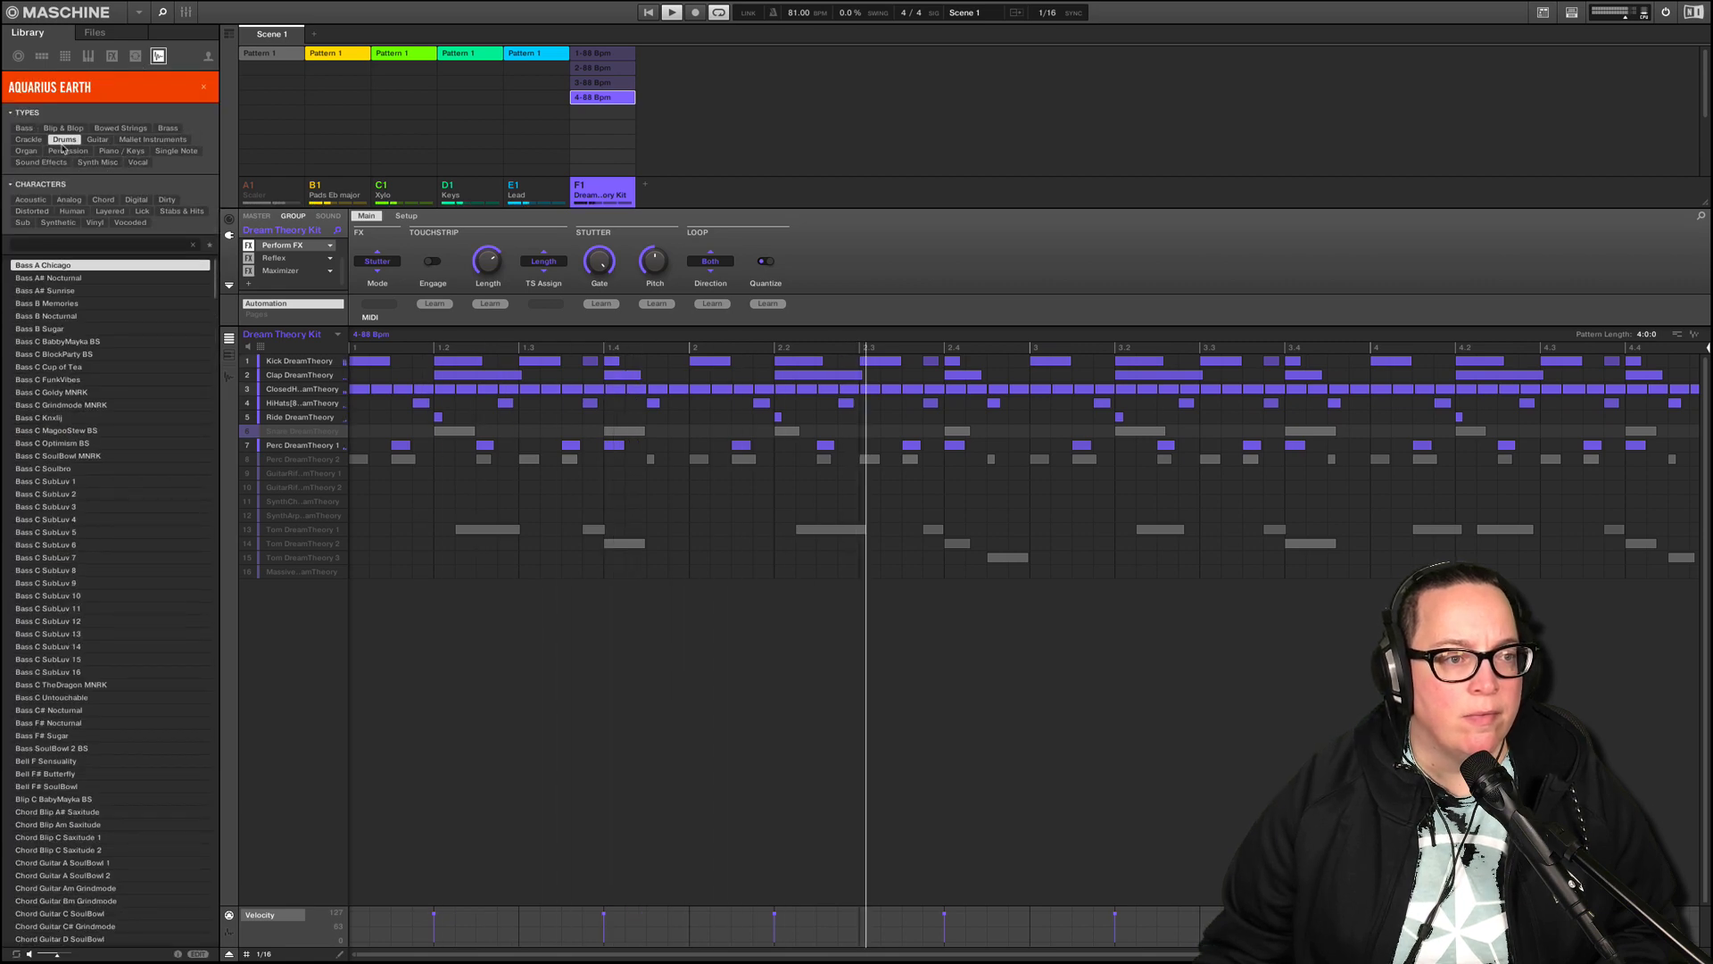
left_click(69, 140)
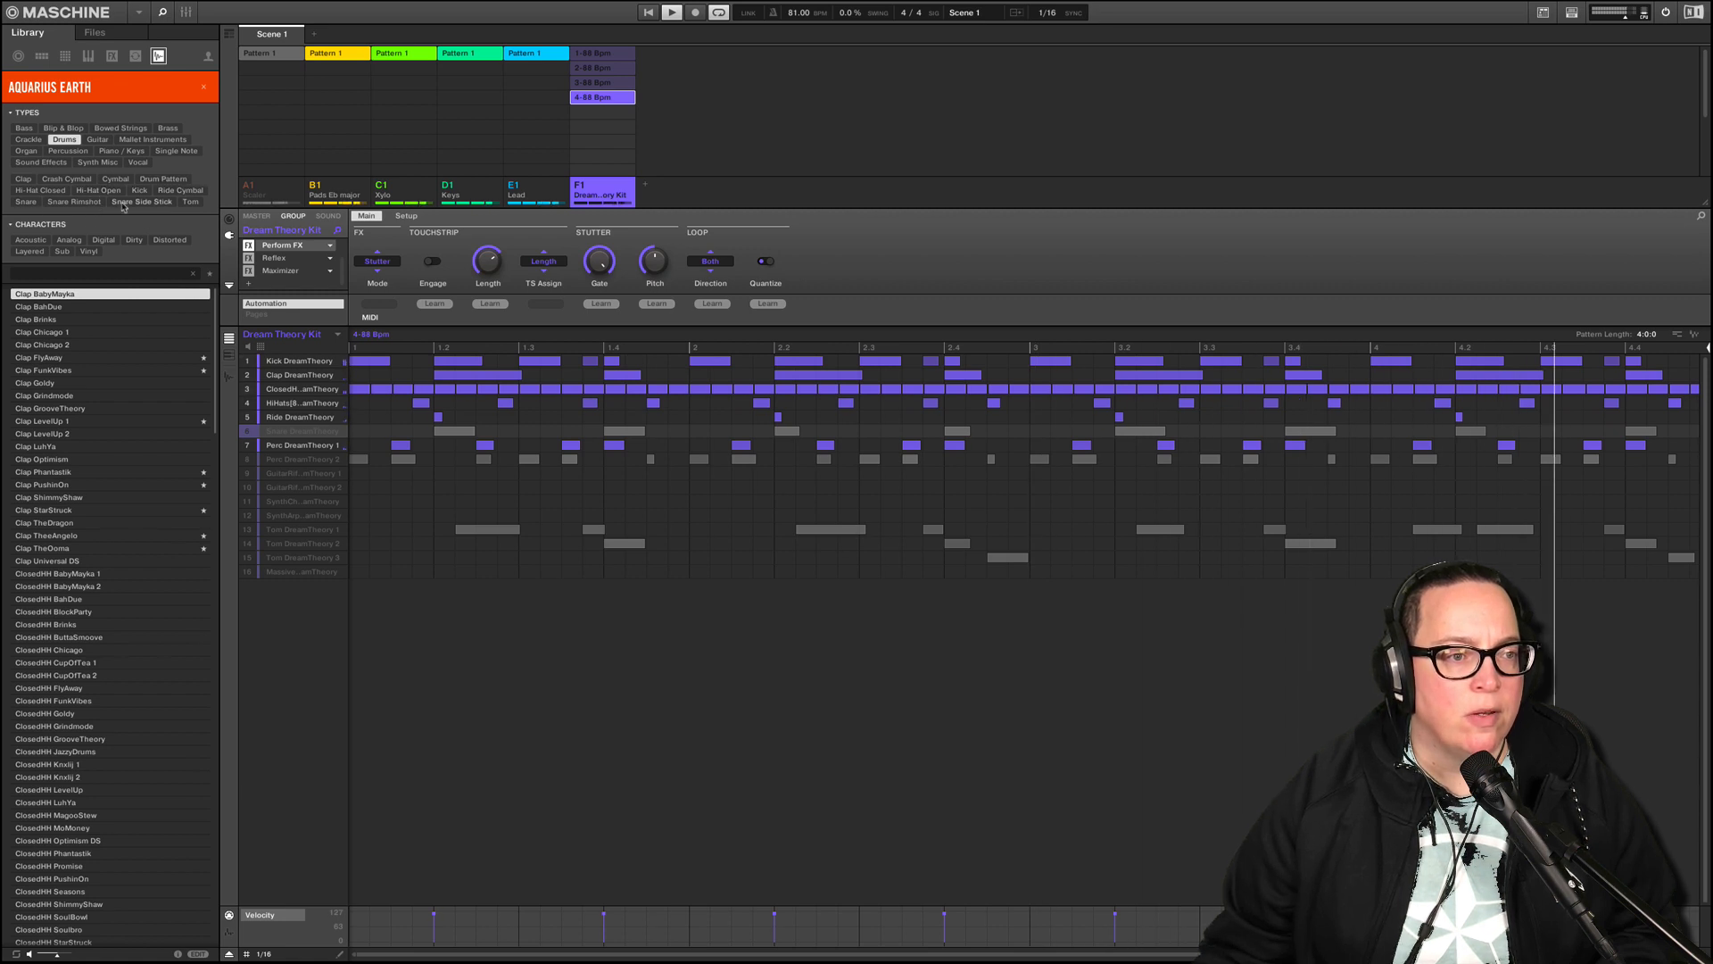
left_click(26, 201)
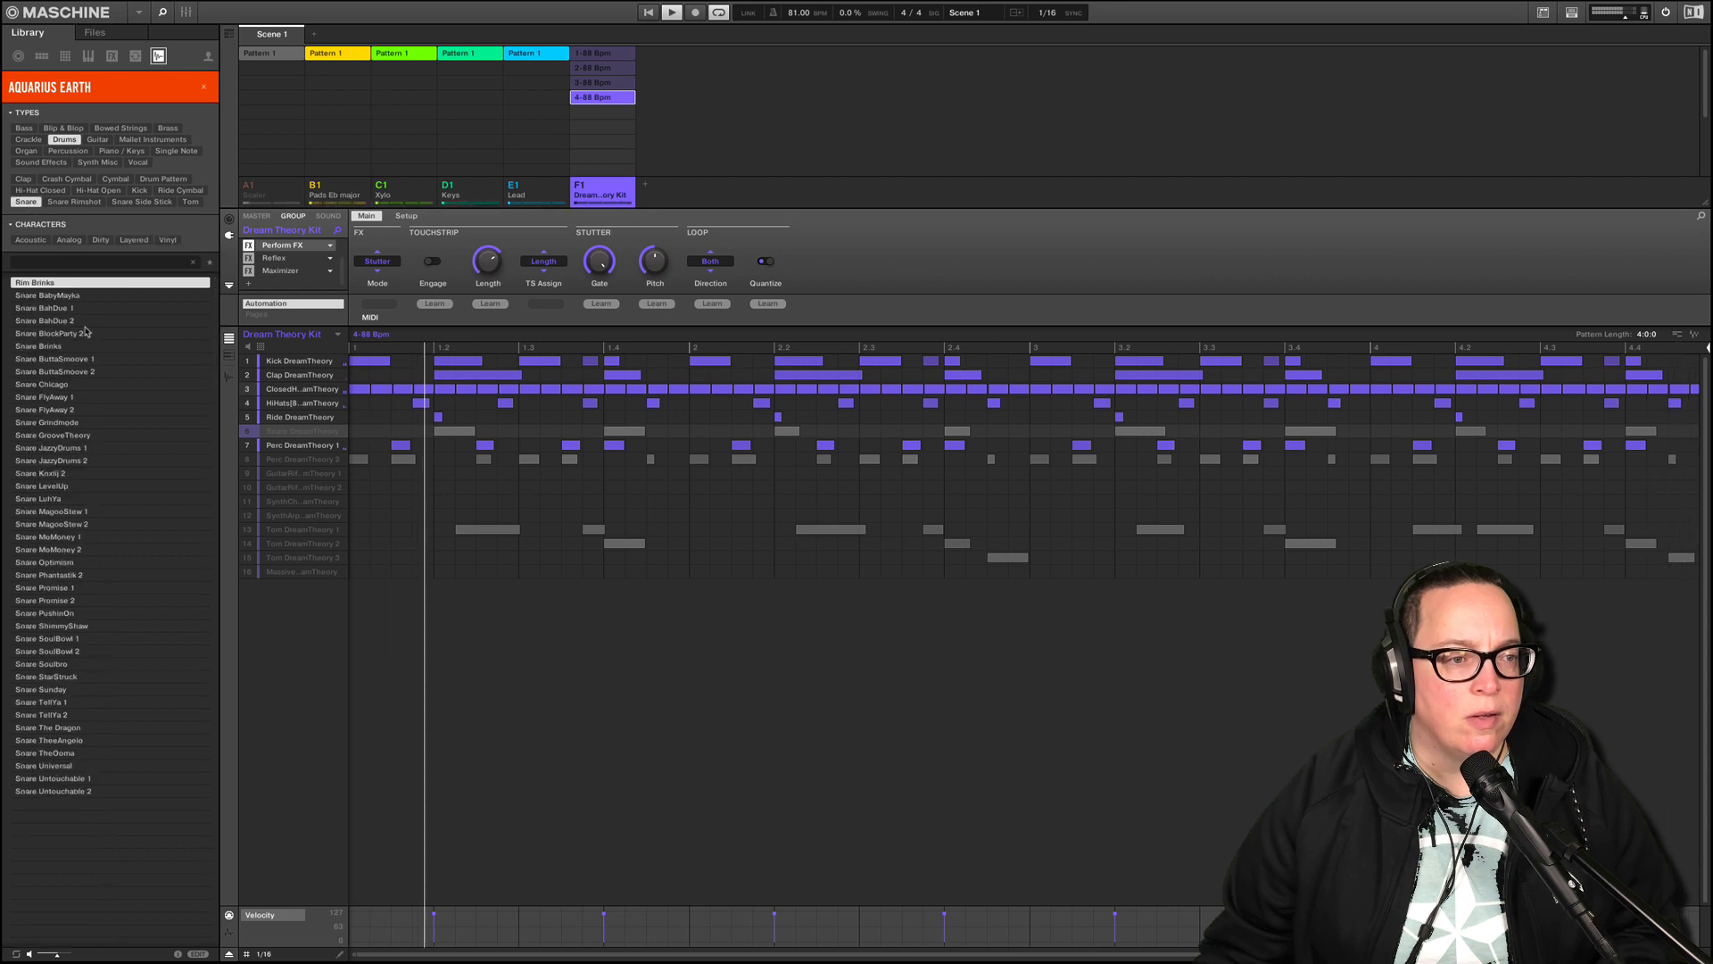
- Audition several Aquarius Earth snares and load Snare ButtaSmoove 1 onto the drum kit's snare slot, sound 6
left_click(89, 322)
left_click(89, 333)
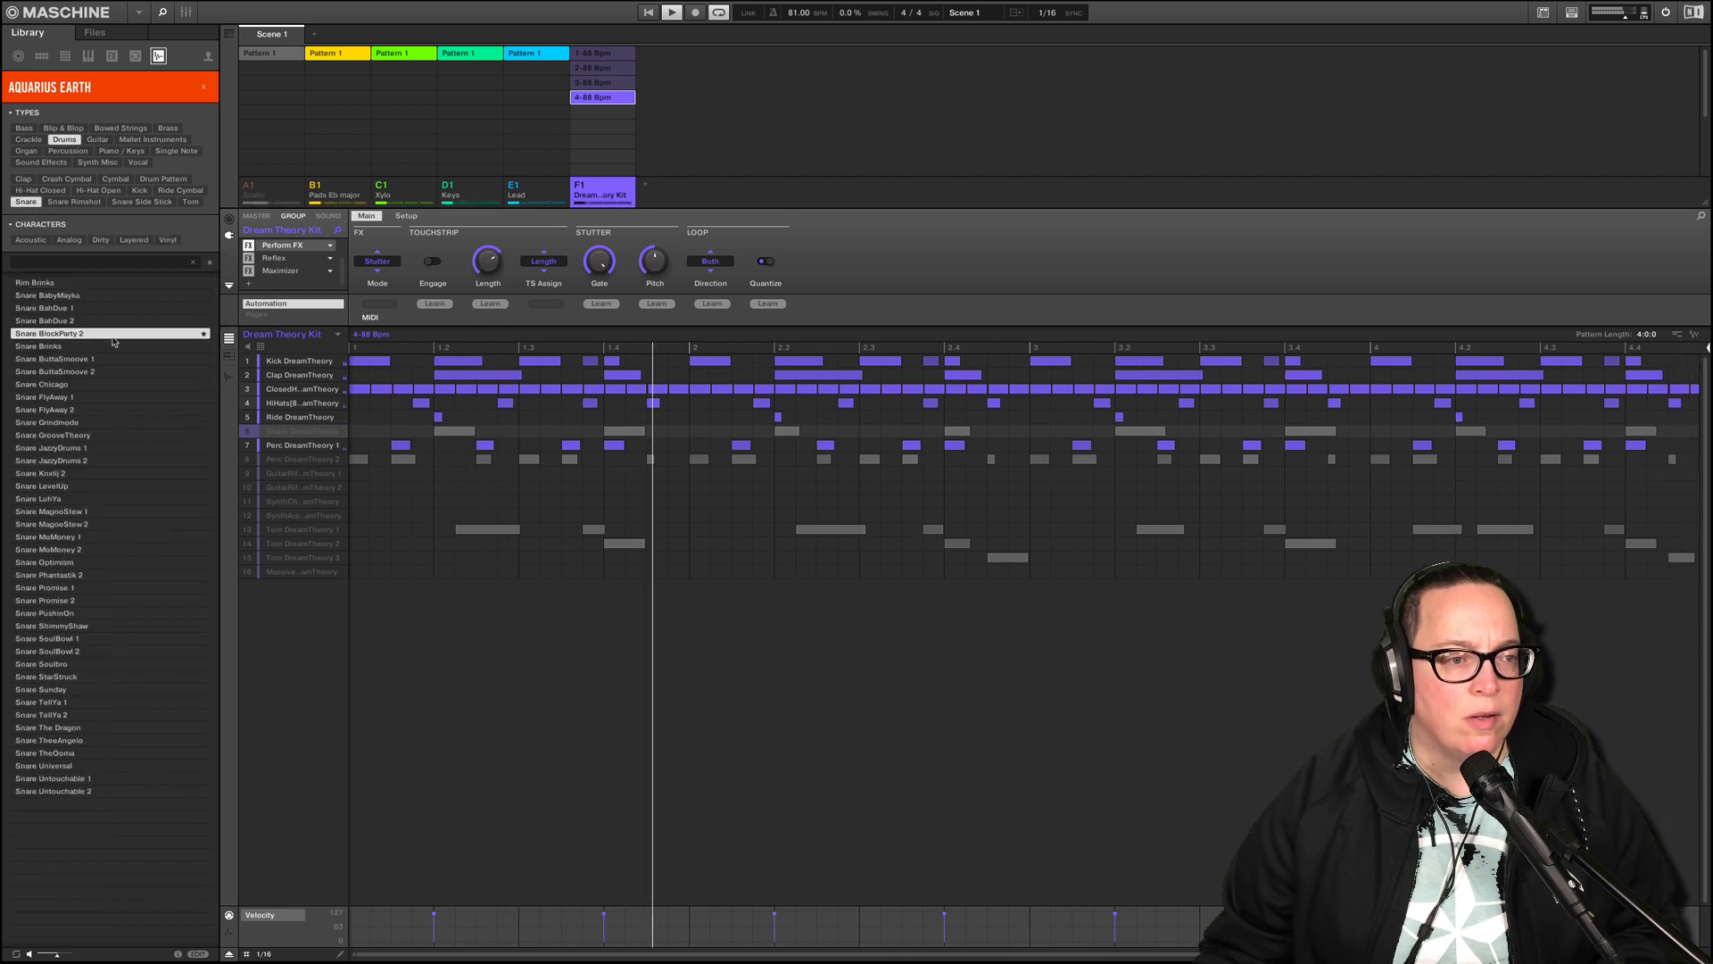
left_click(116, 346)
left_click(147, 358)
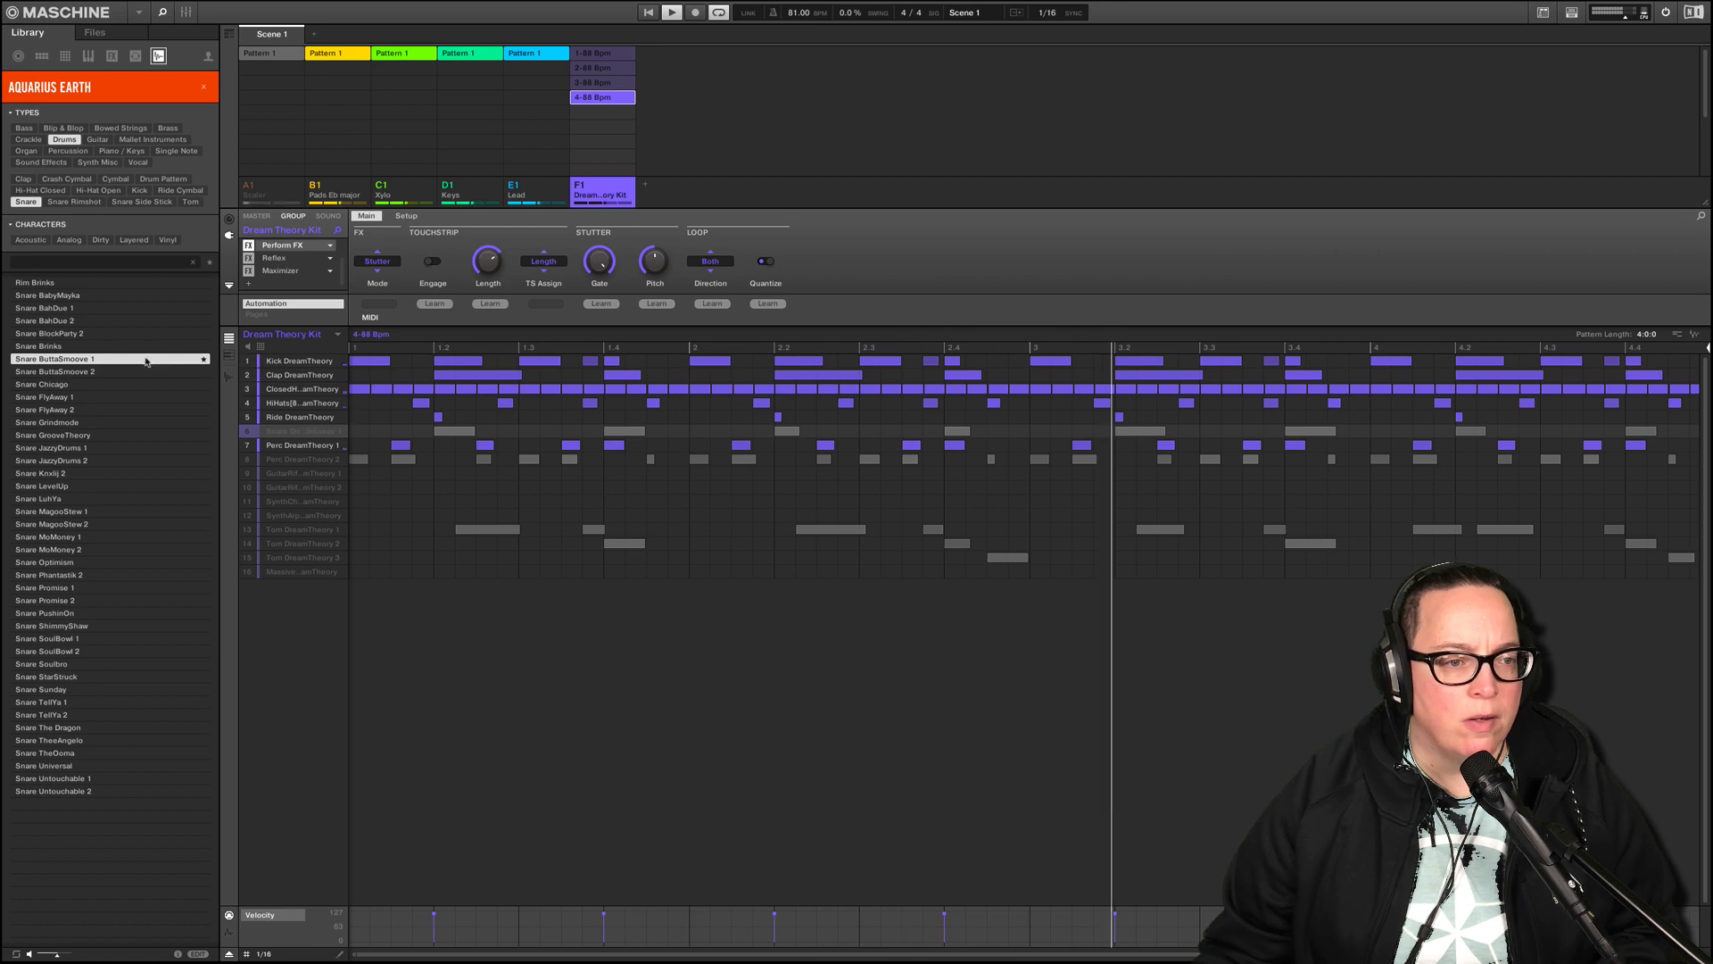
left_click_drag(150, 359, 250, 433)
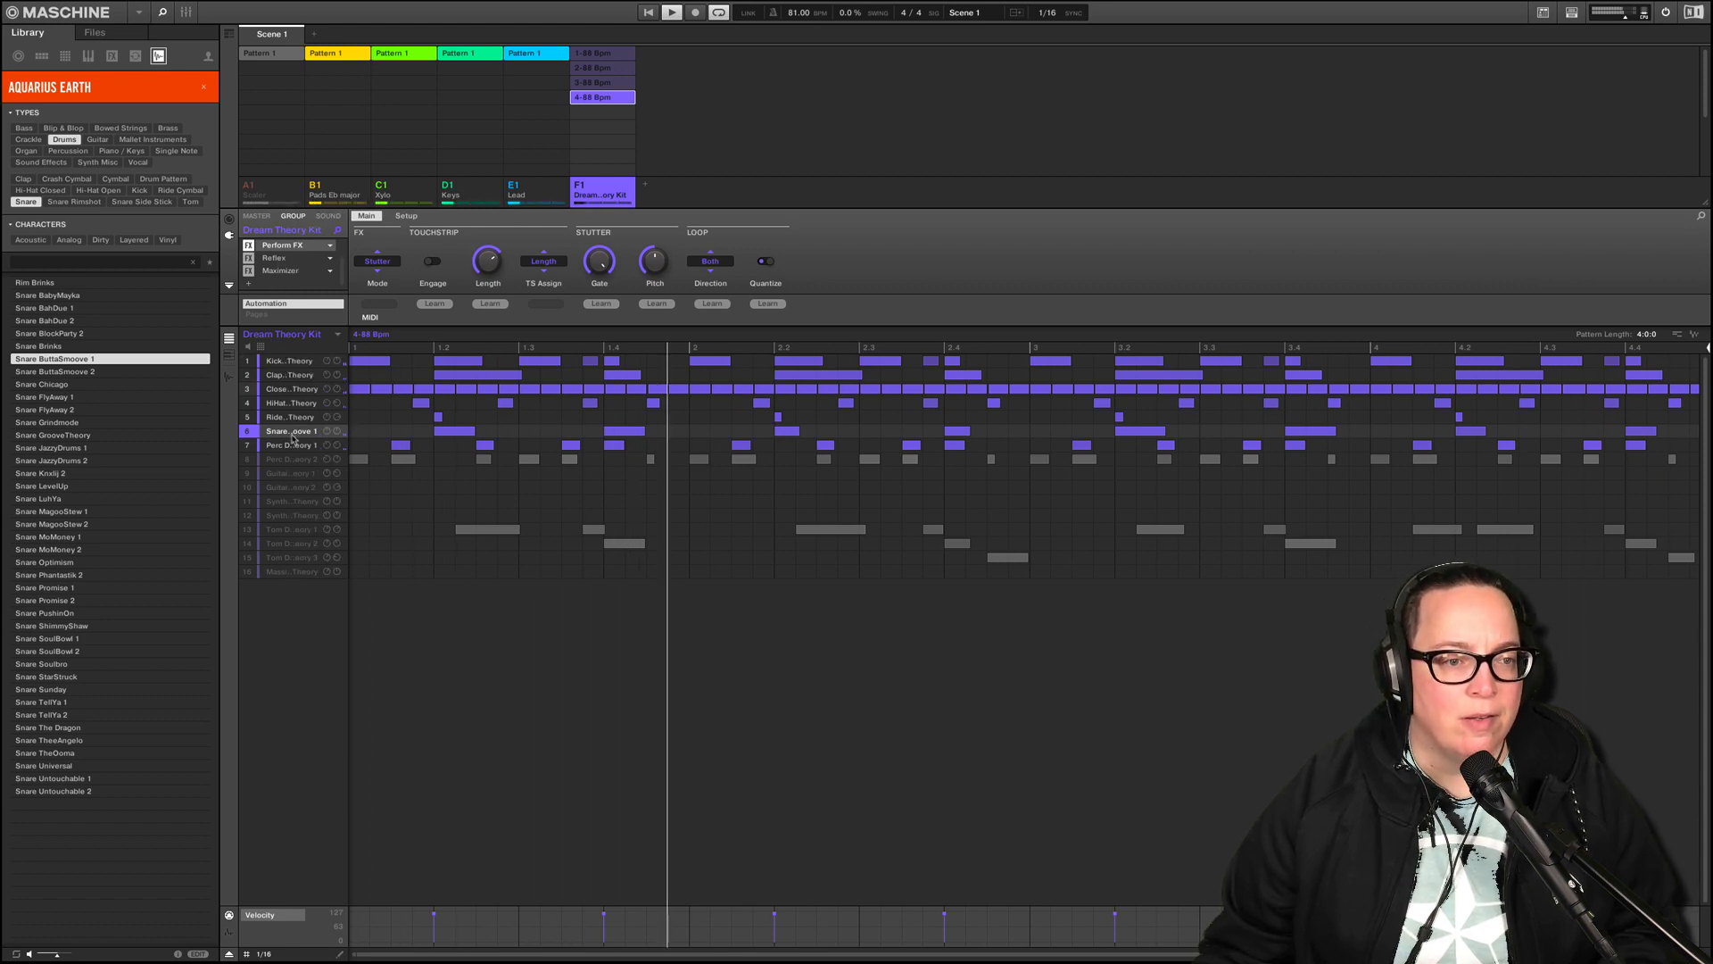
- Bypass the Reverb effect on the new snare sound, keeping its Transient Master enabled
left_click(328, 216)
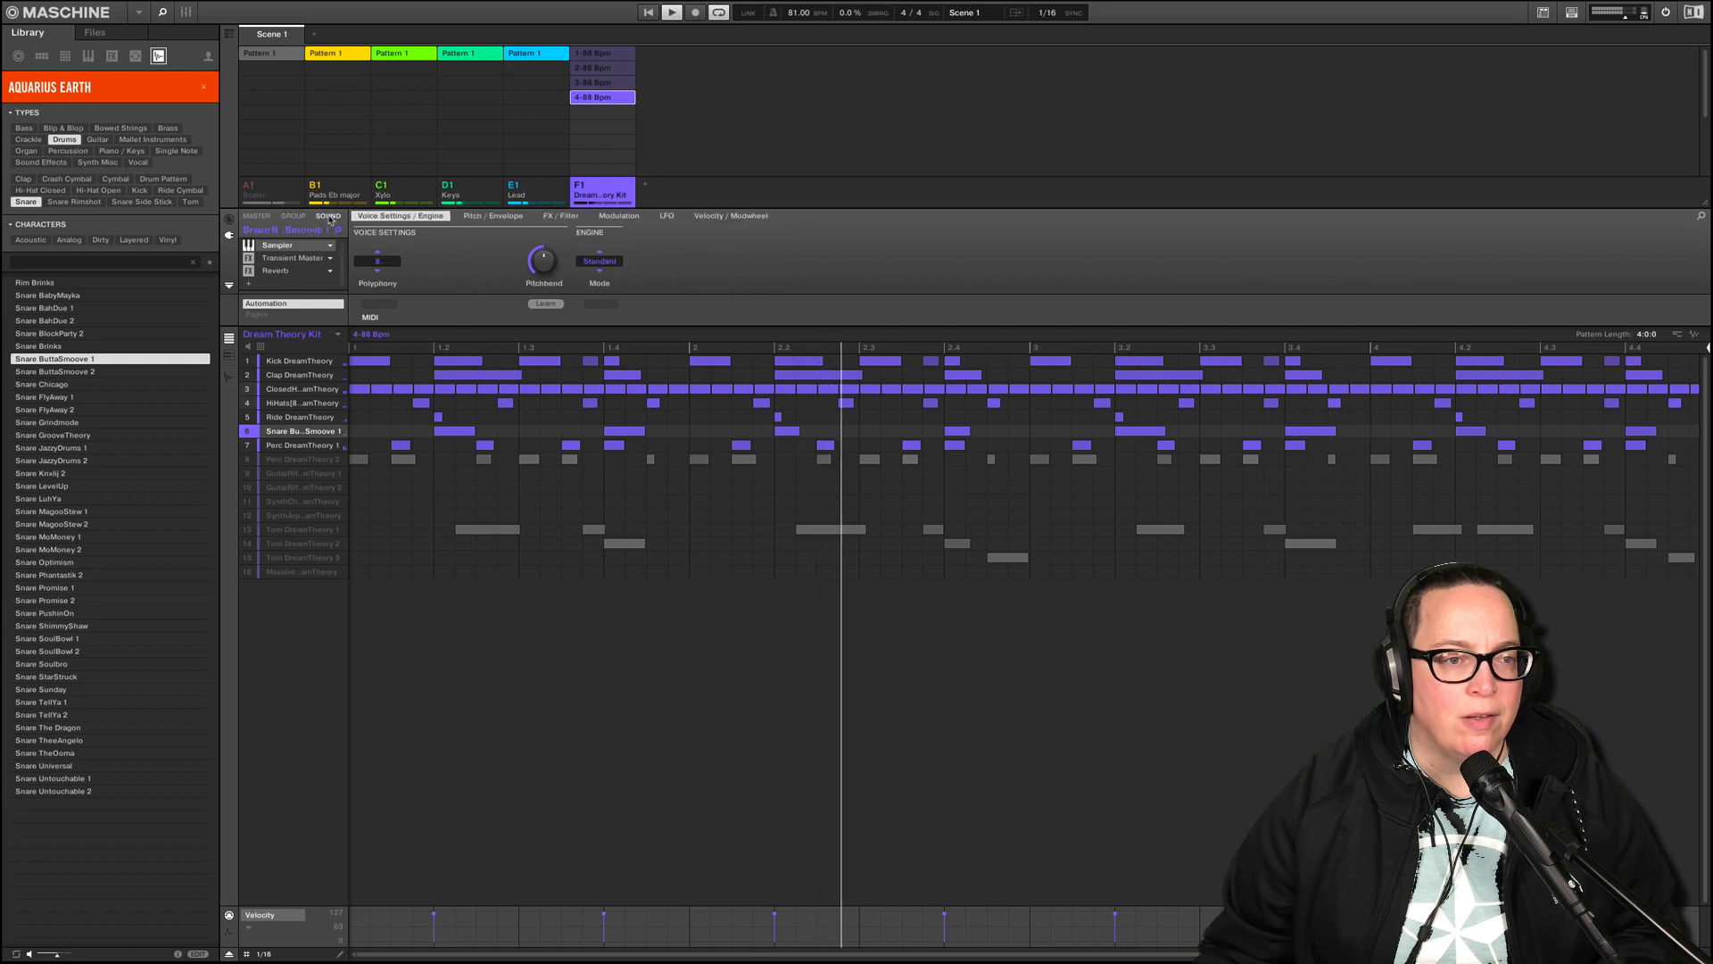
left_click(248, 272)
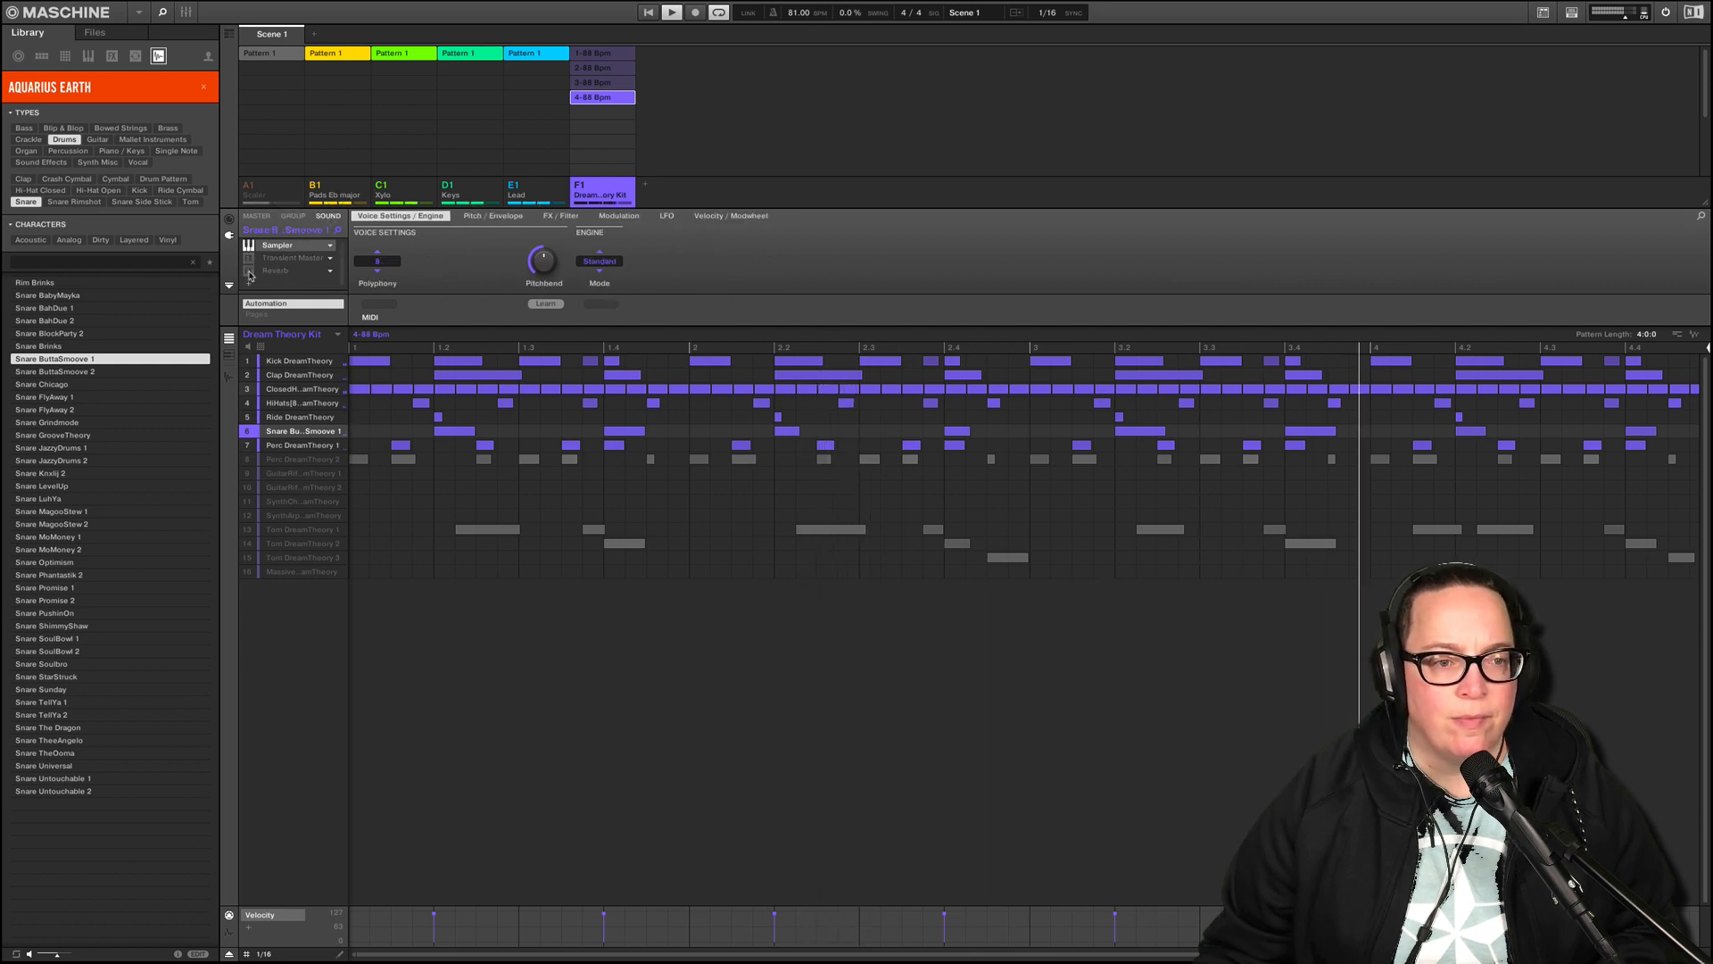
left_click(249, 257)
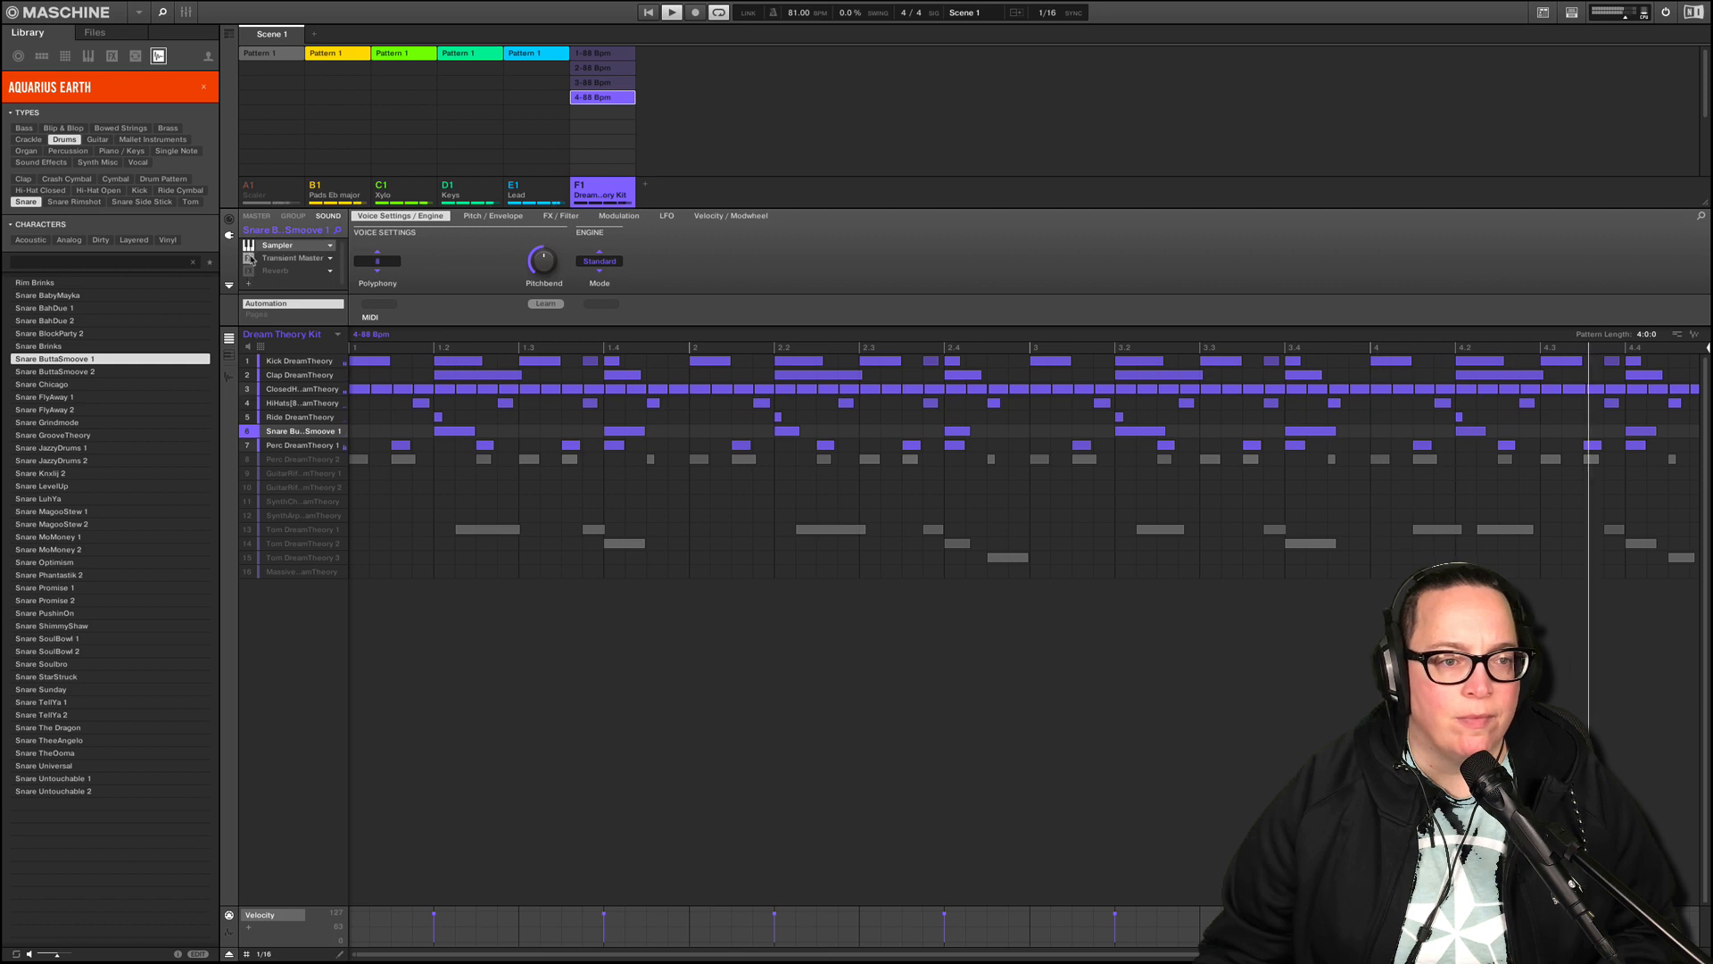
- Solo the new snare and bring back the kick, clap, closed hat, hi-hats and ride one by one
left_click(248, 431, "shift")
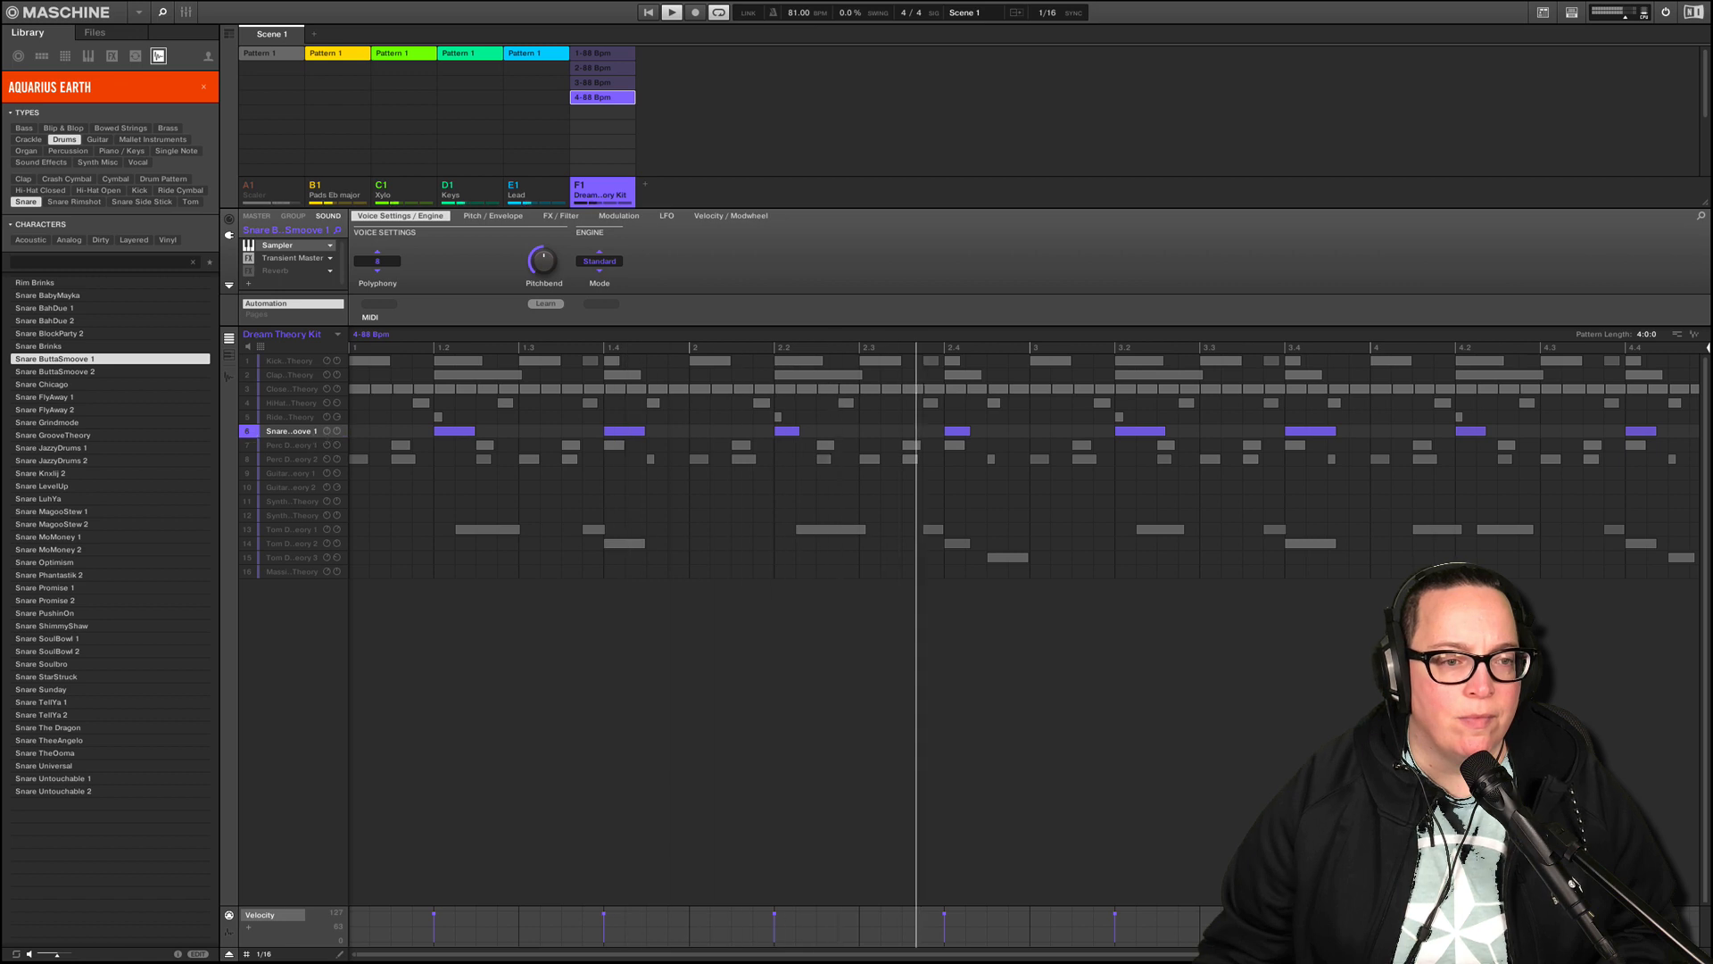
left_click(248, 361, "shift")
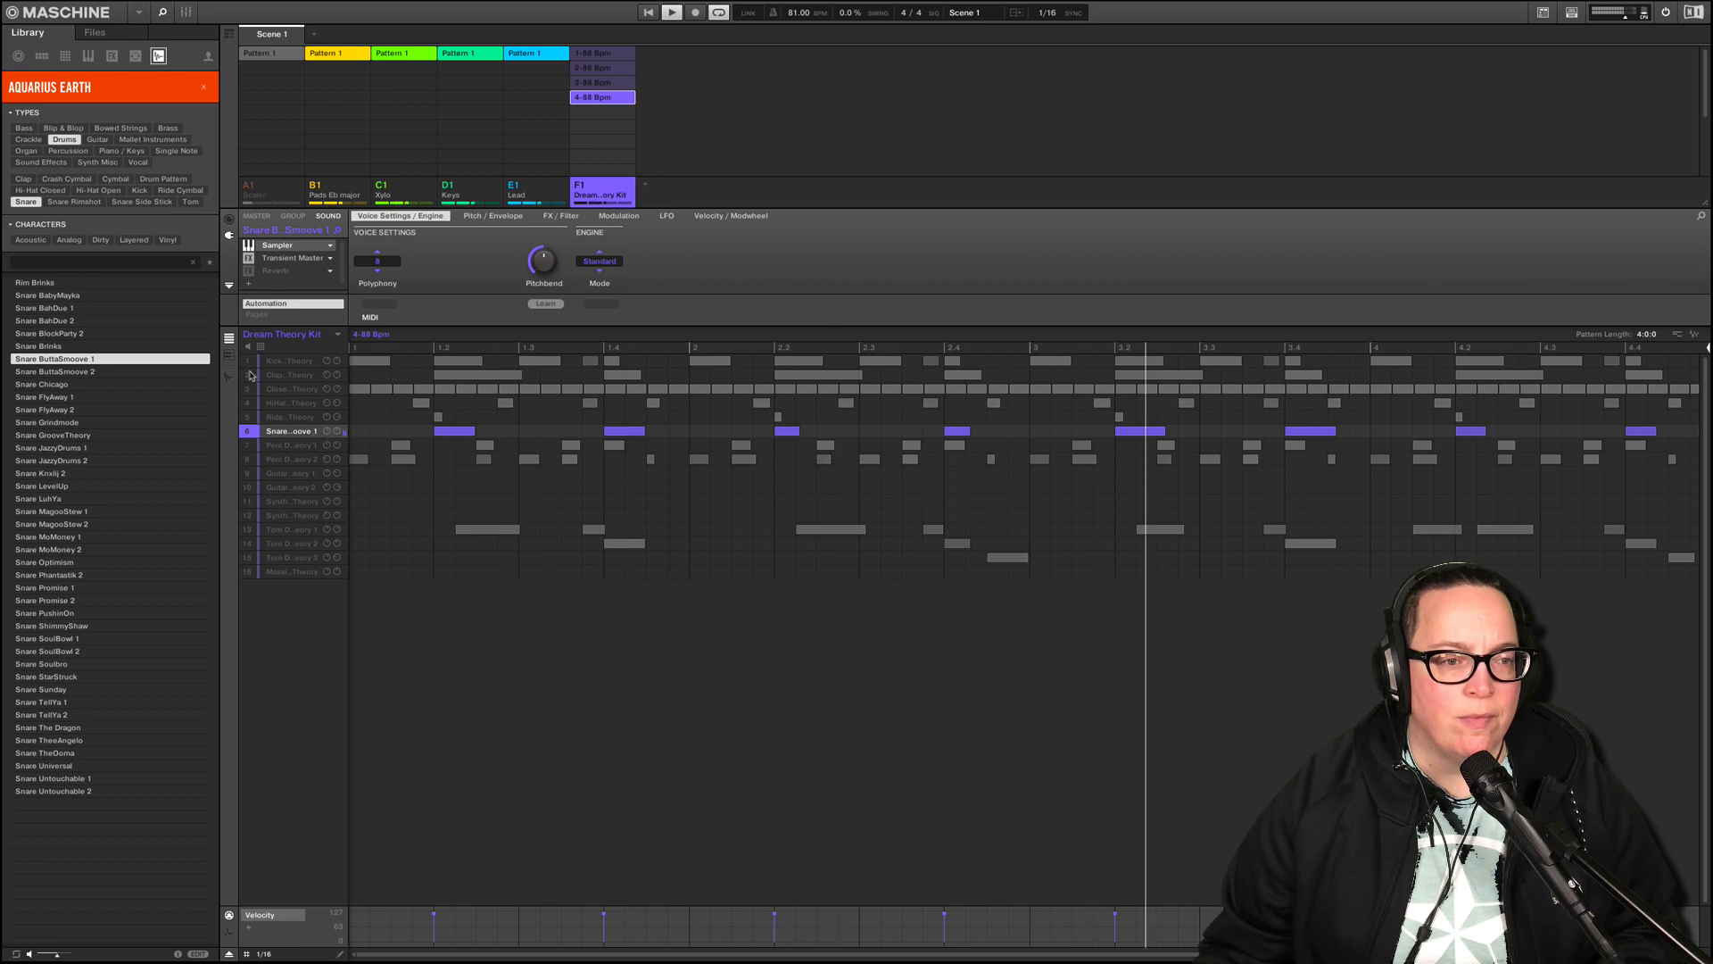
left_click(249, 375, "shift")
left_click(248, 389, "shift")
left_click(248, 402, "shift")
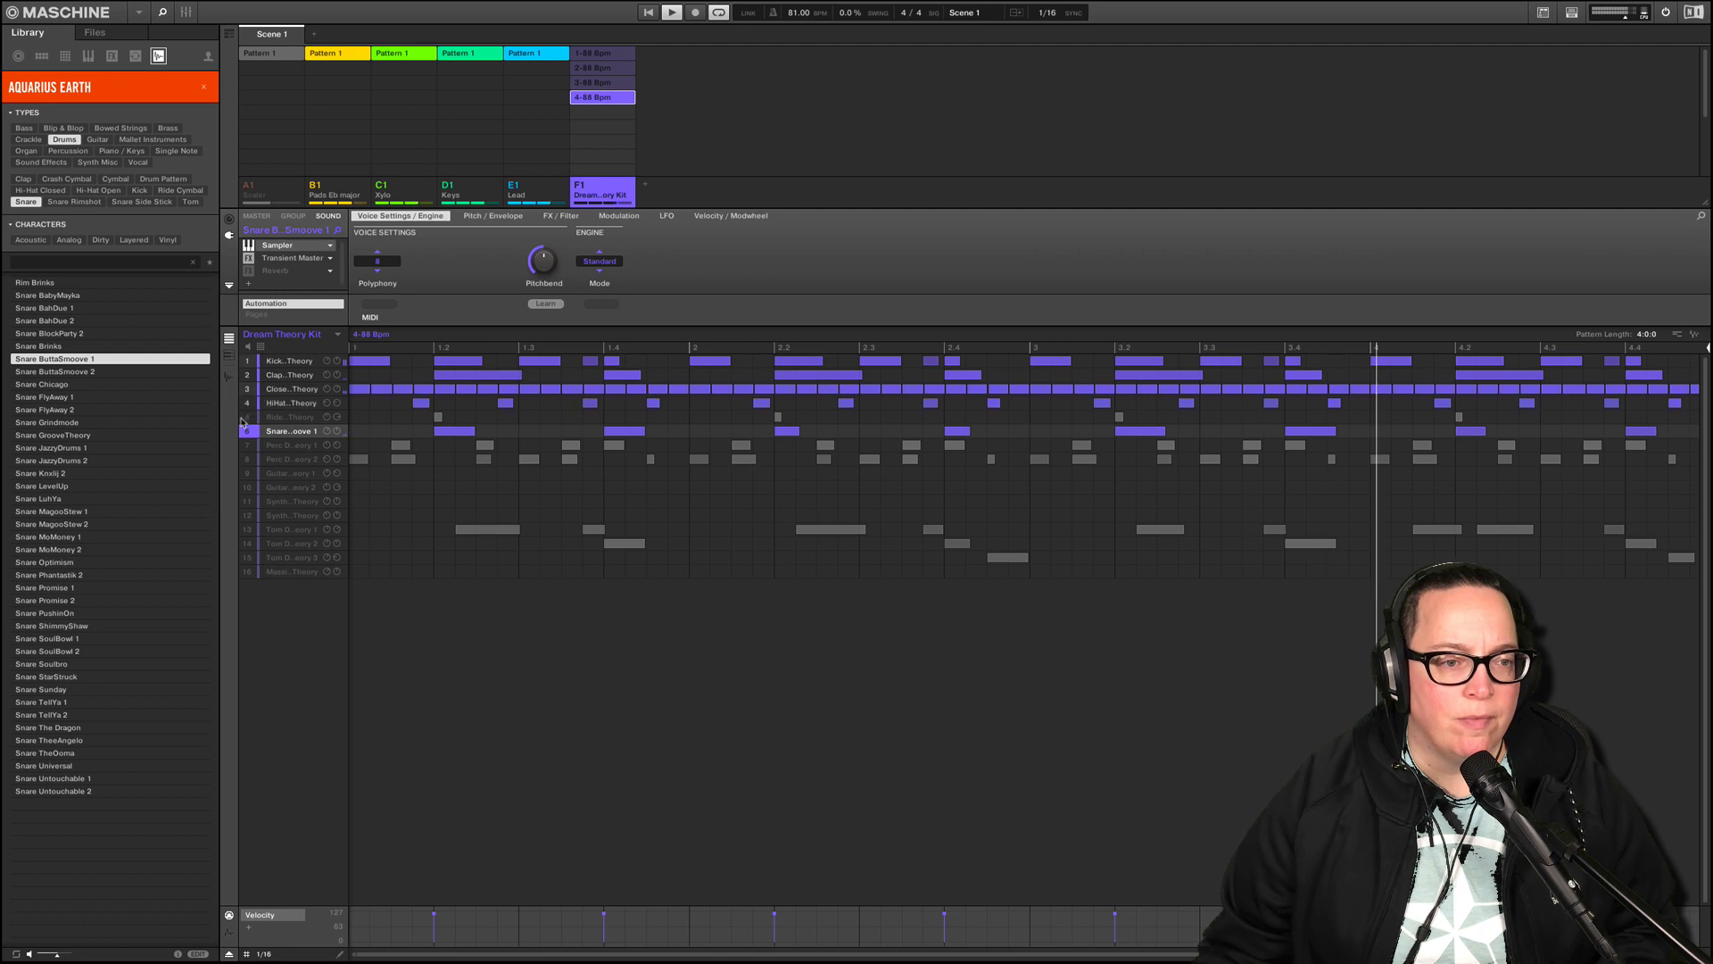
left_click(248, 417, "shift")
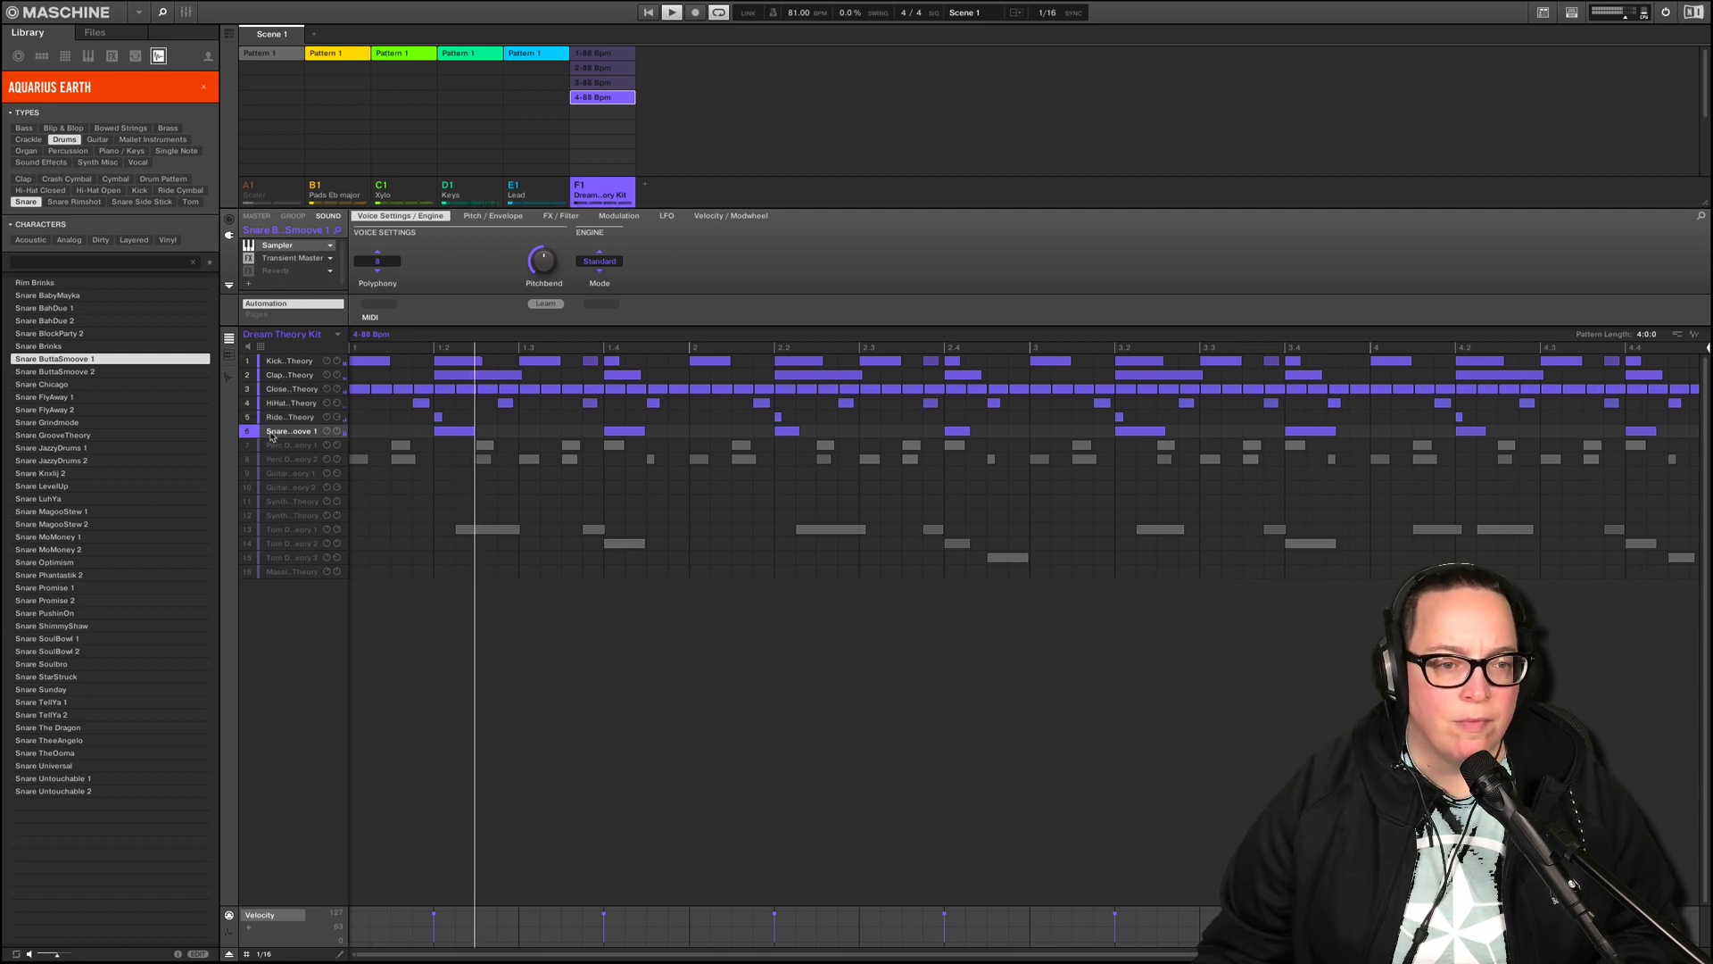
- Check the ride's EQ, mute the ride, unmute Perc 1 and stop playback after listening to the beat
left_click(273, 416)
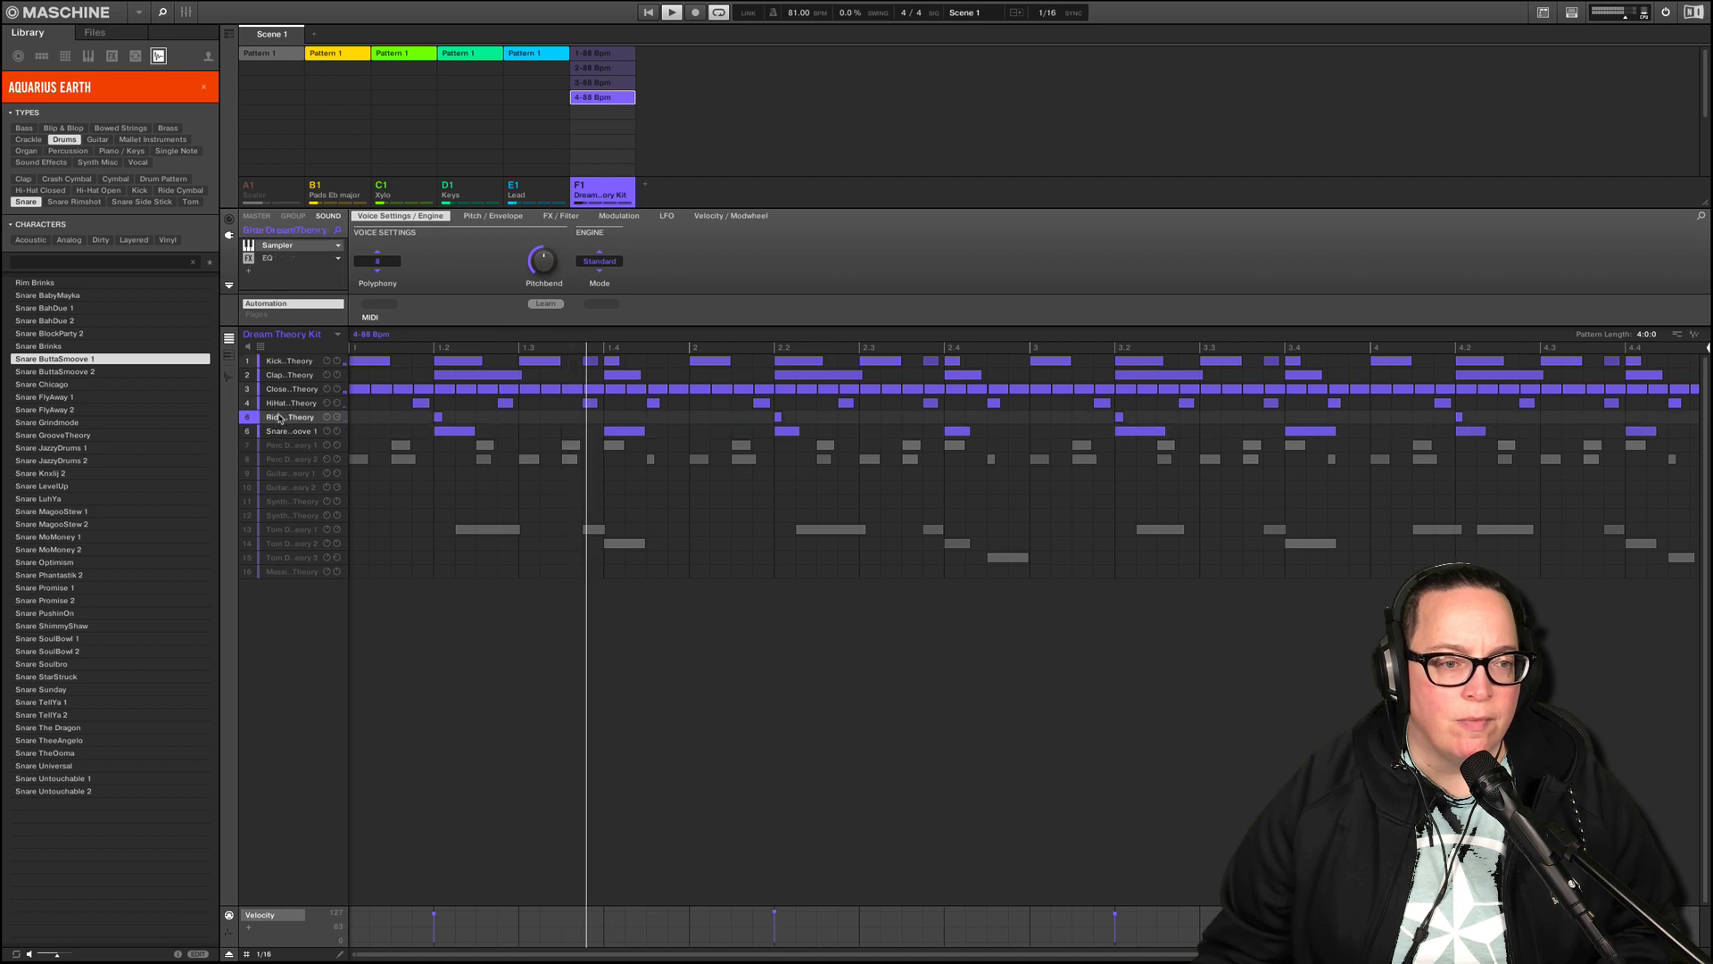
left_click(272, 257)
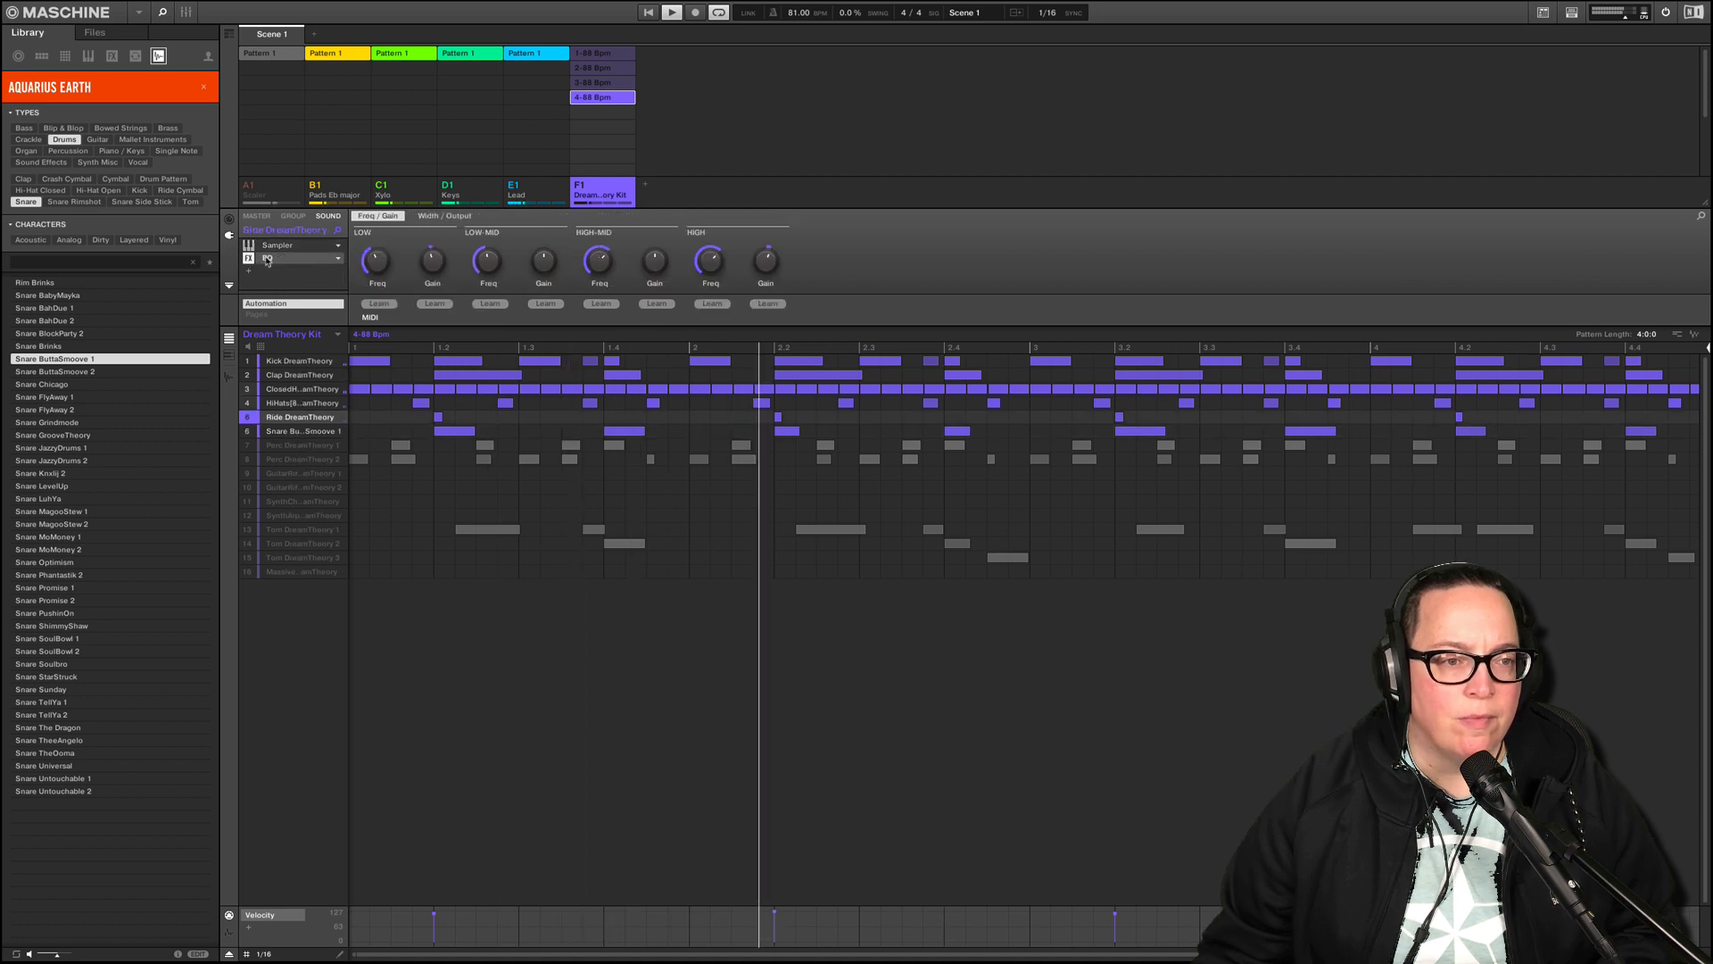
left_click(299, 403)
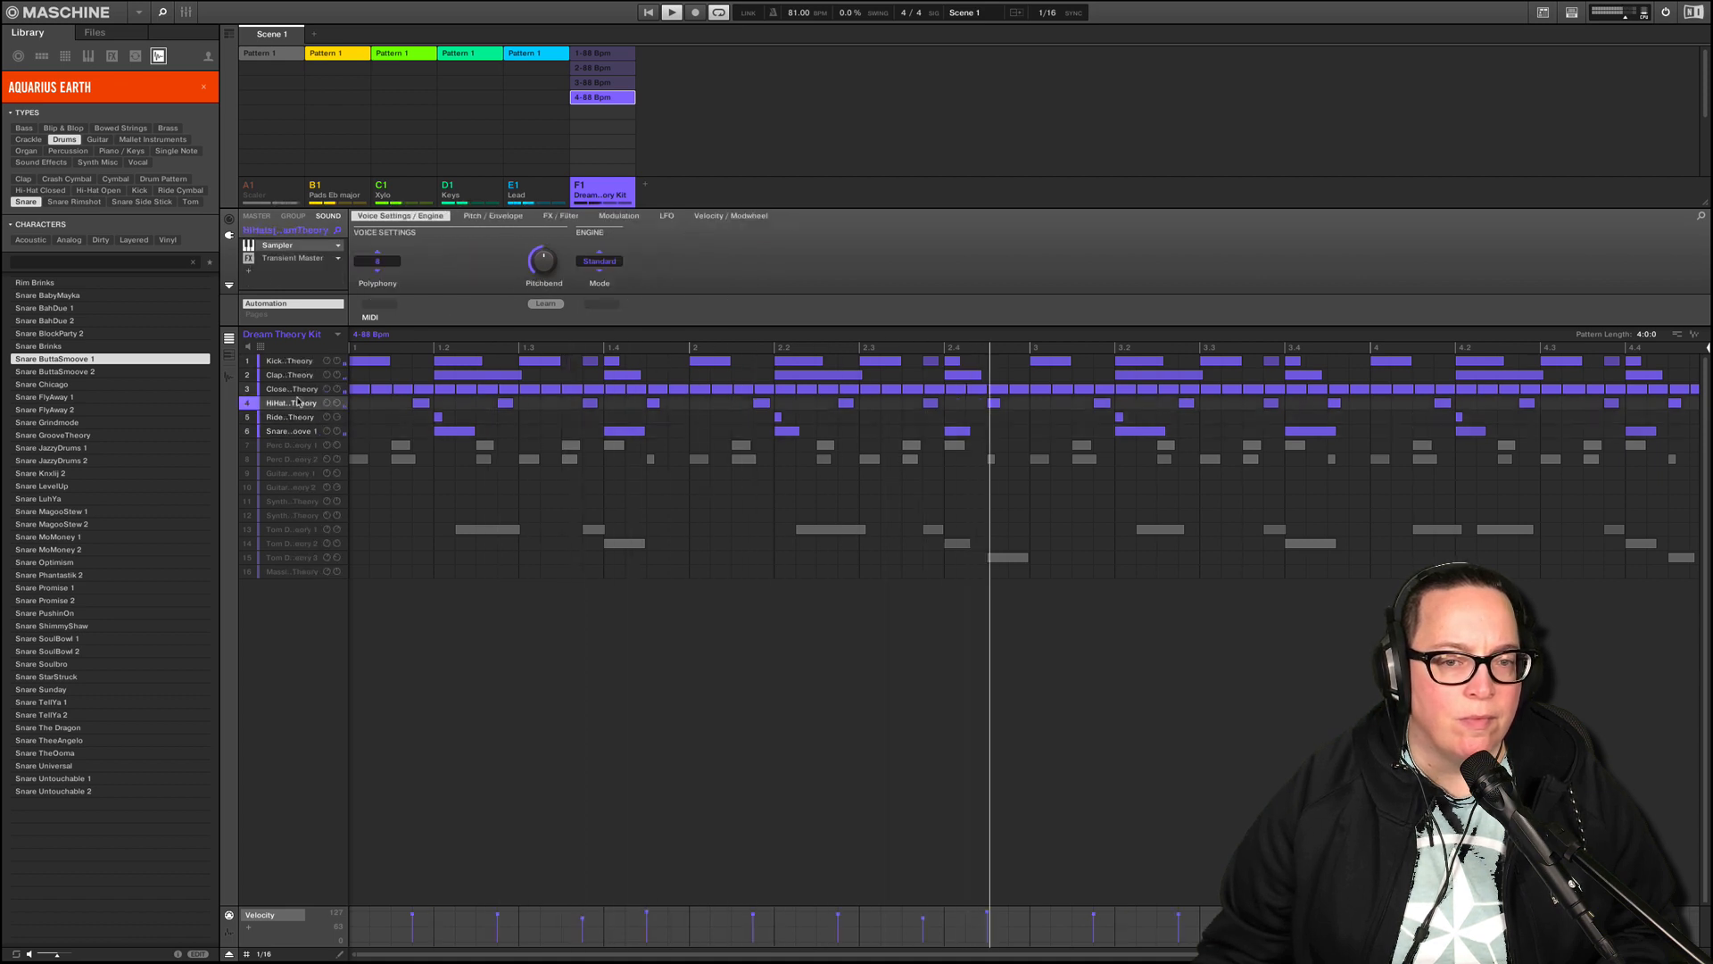
left_click(248, 416)
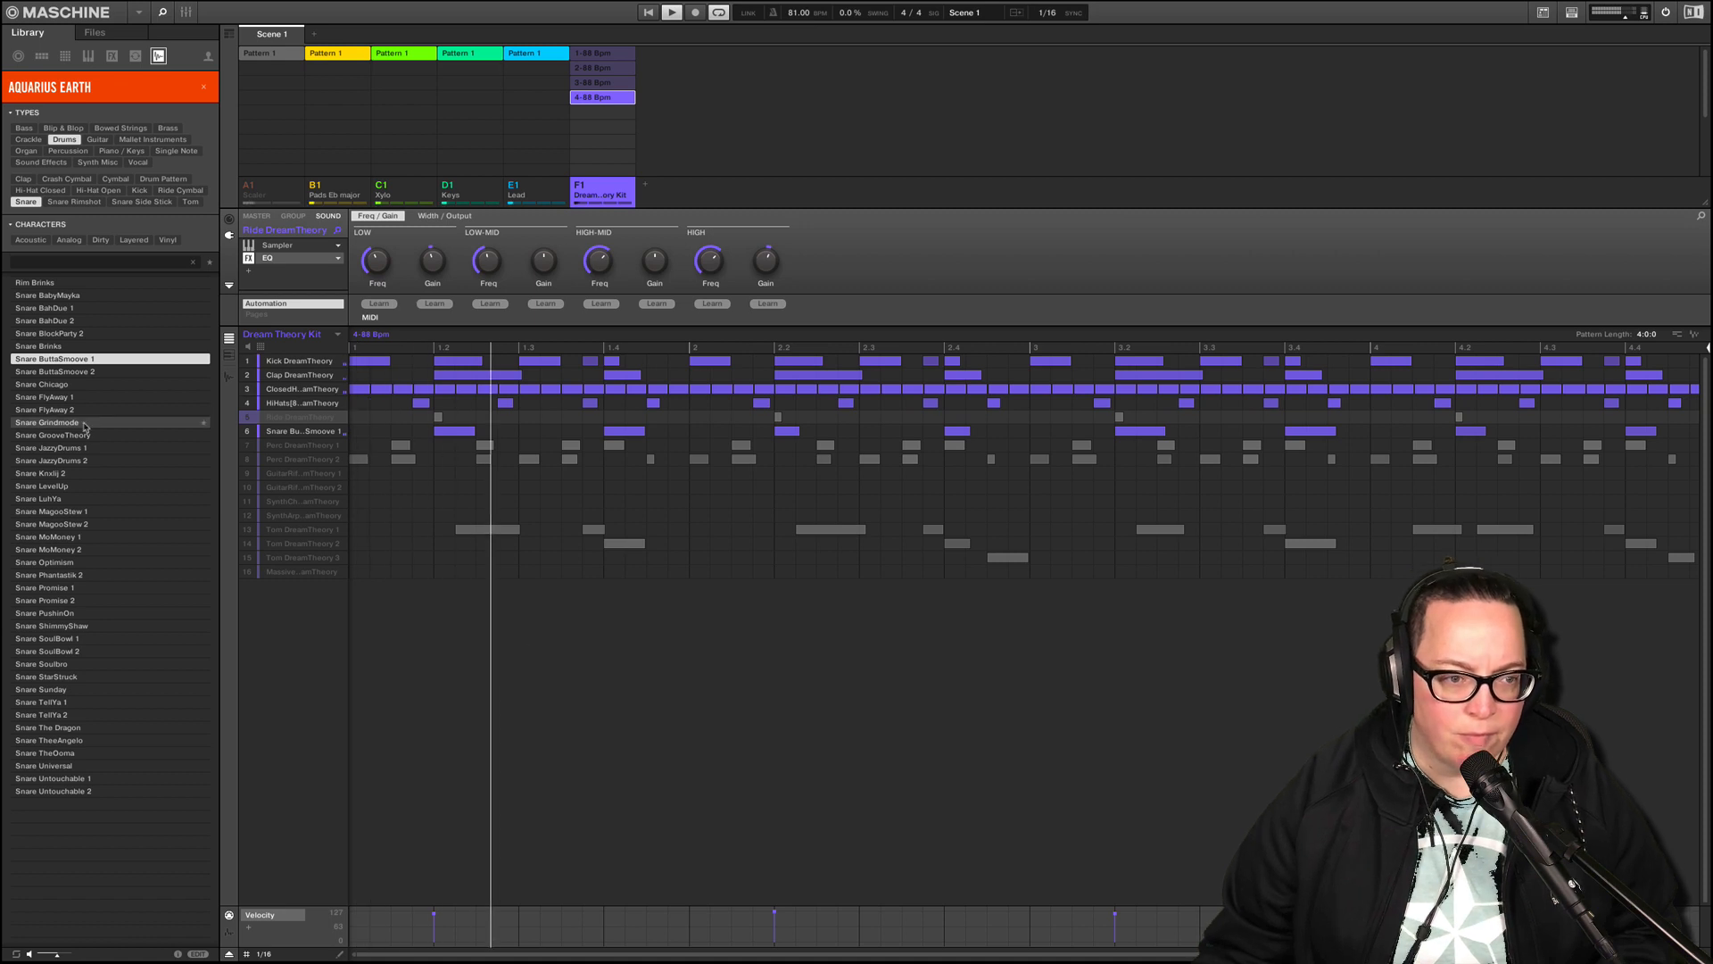
left_click(249, 445)
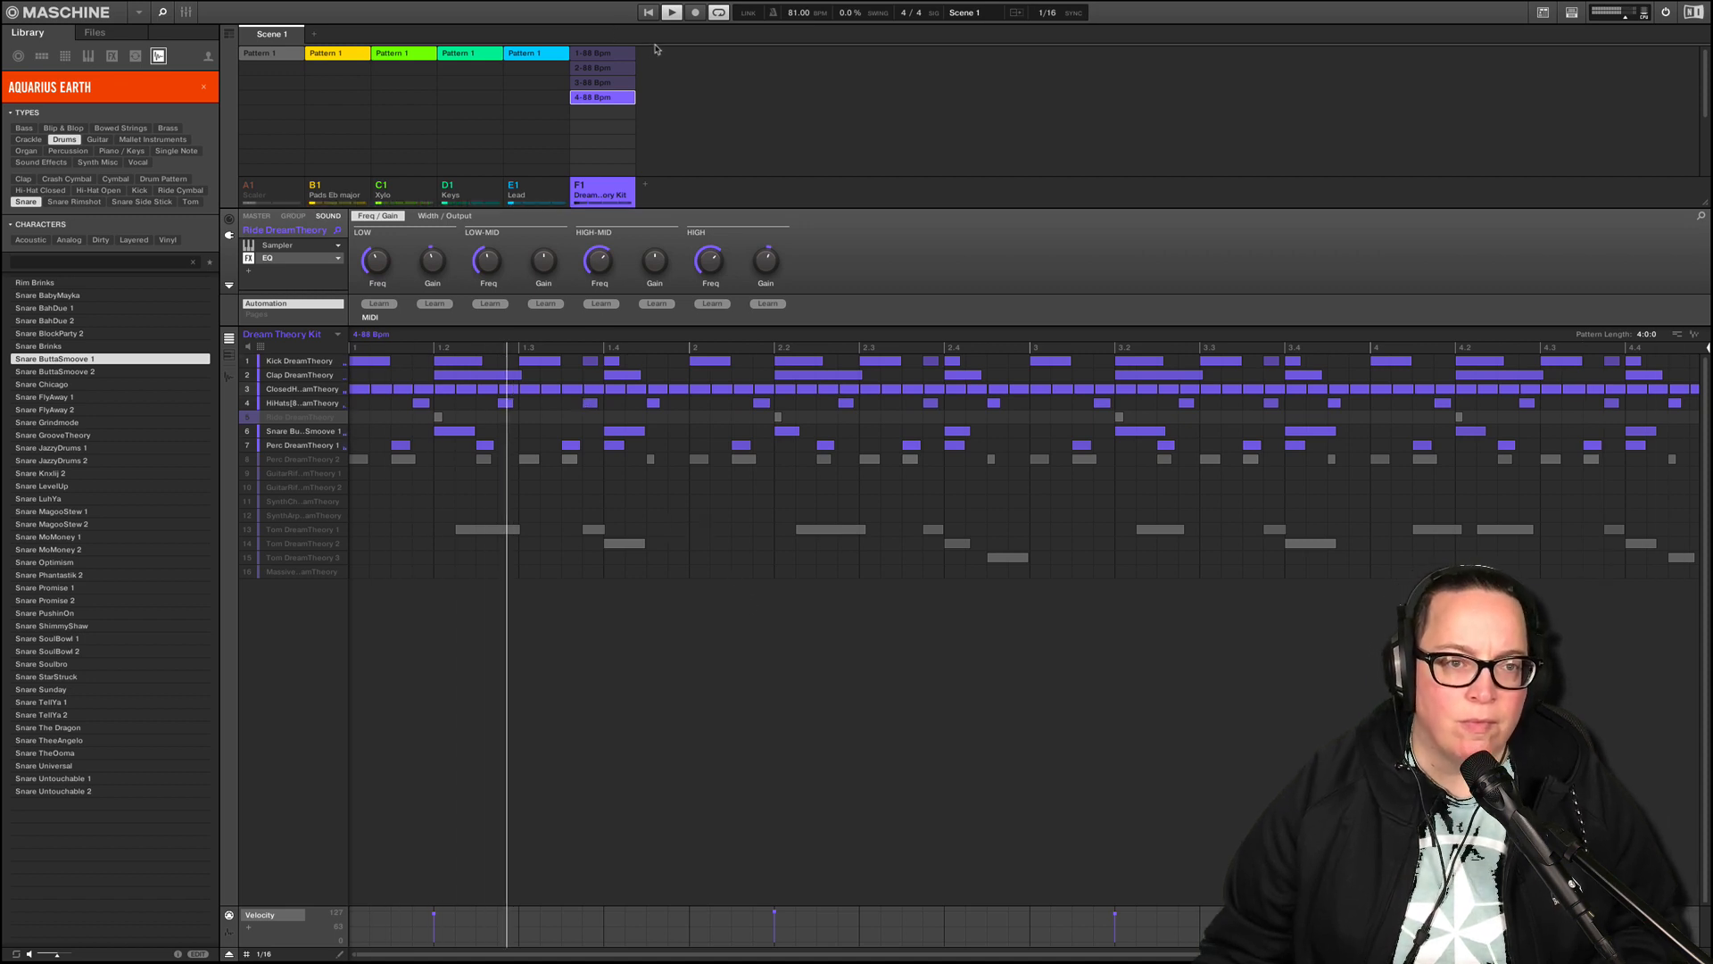
left_click(672, 14)
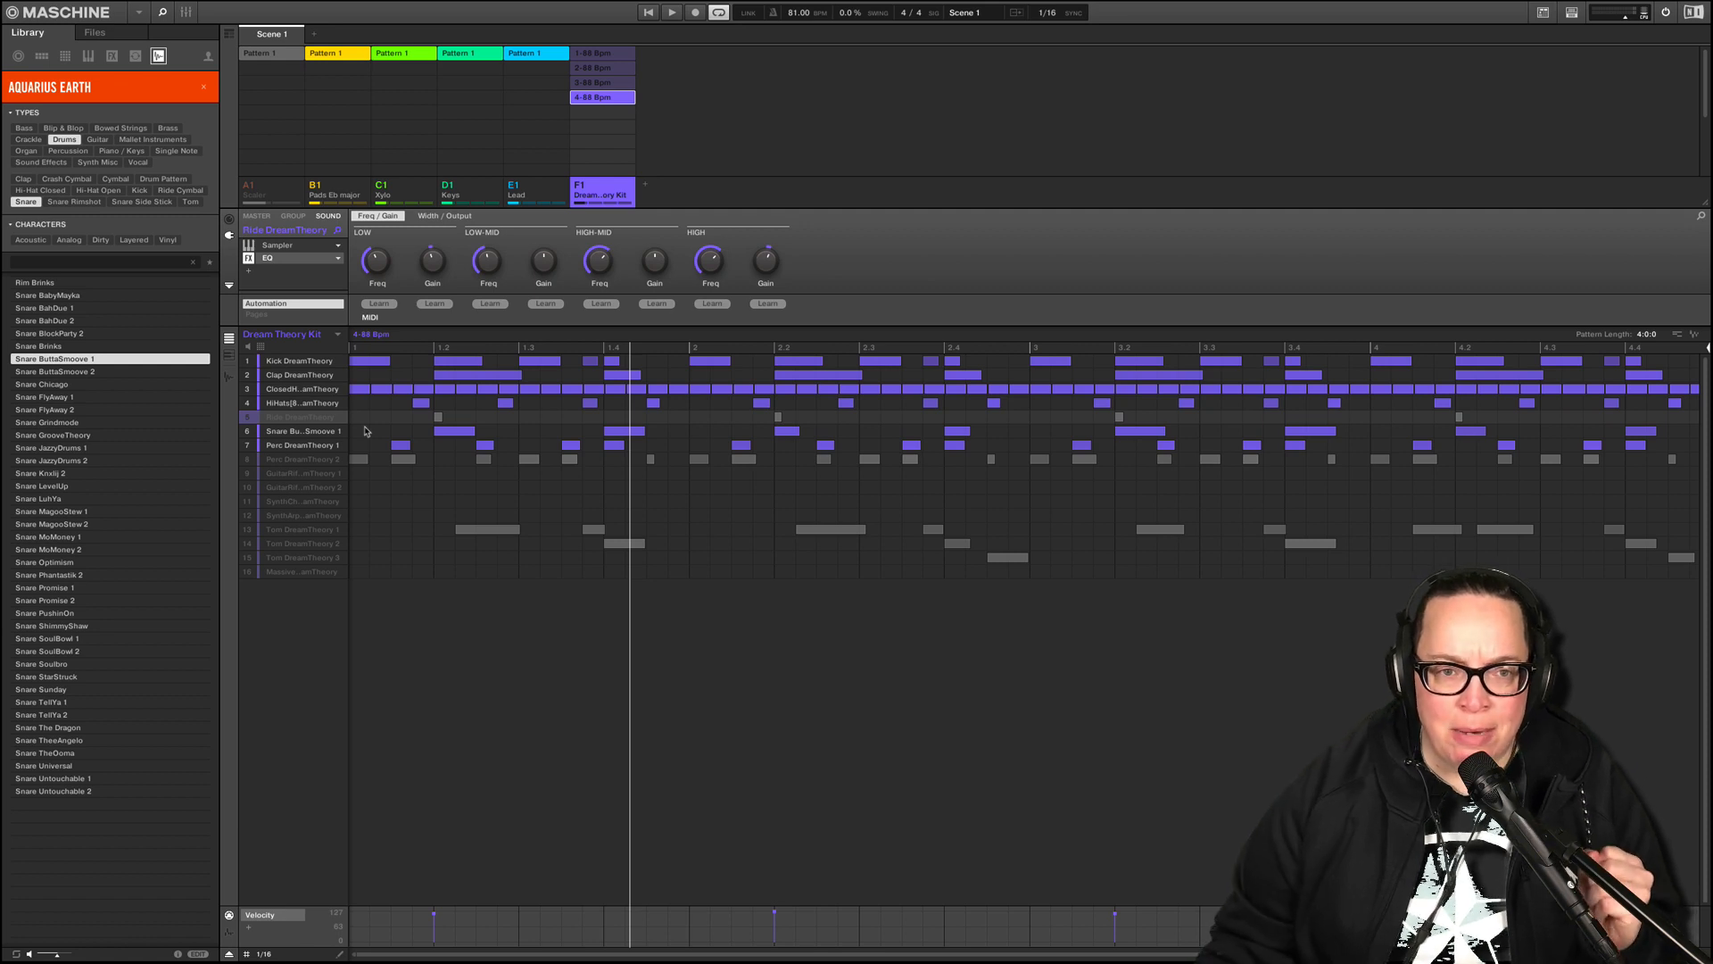
- Add a new group after the drum kit and name it BASS
left_click(646, 186)
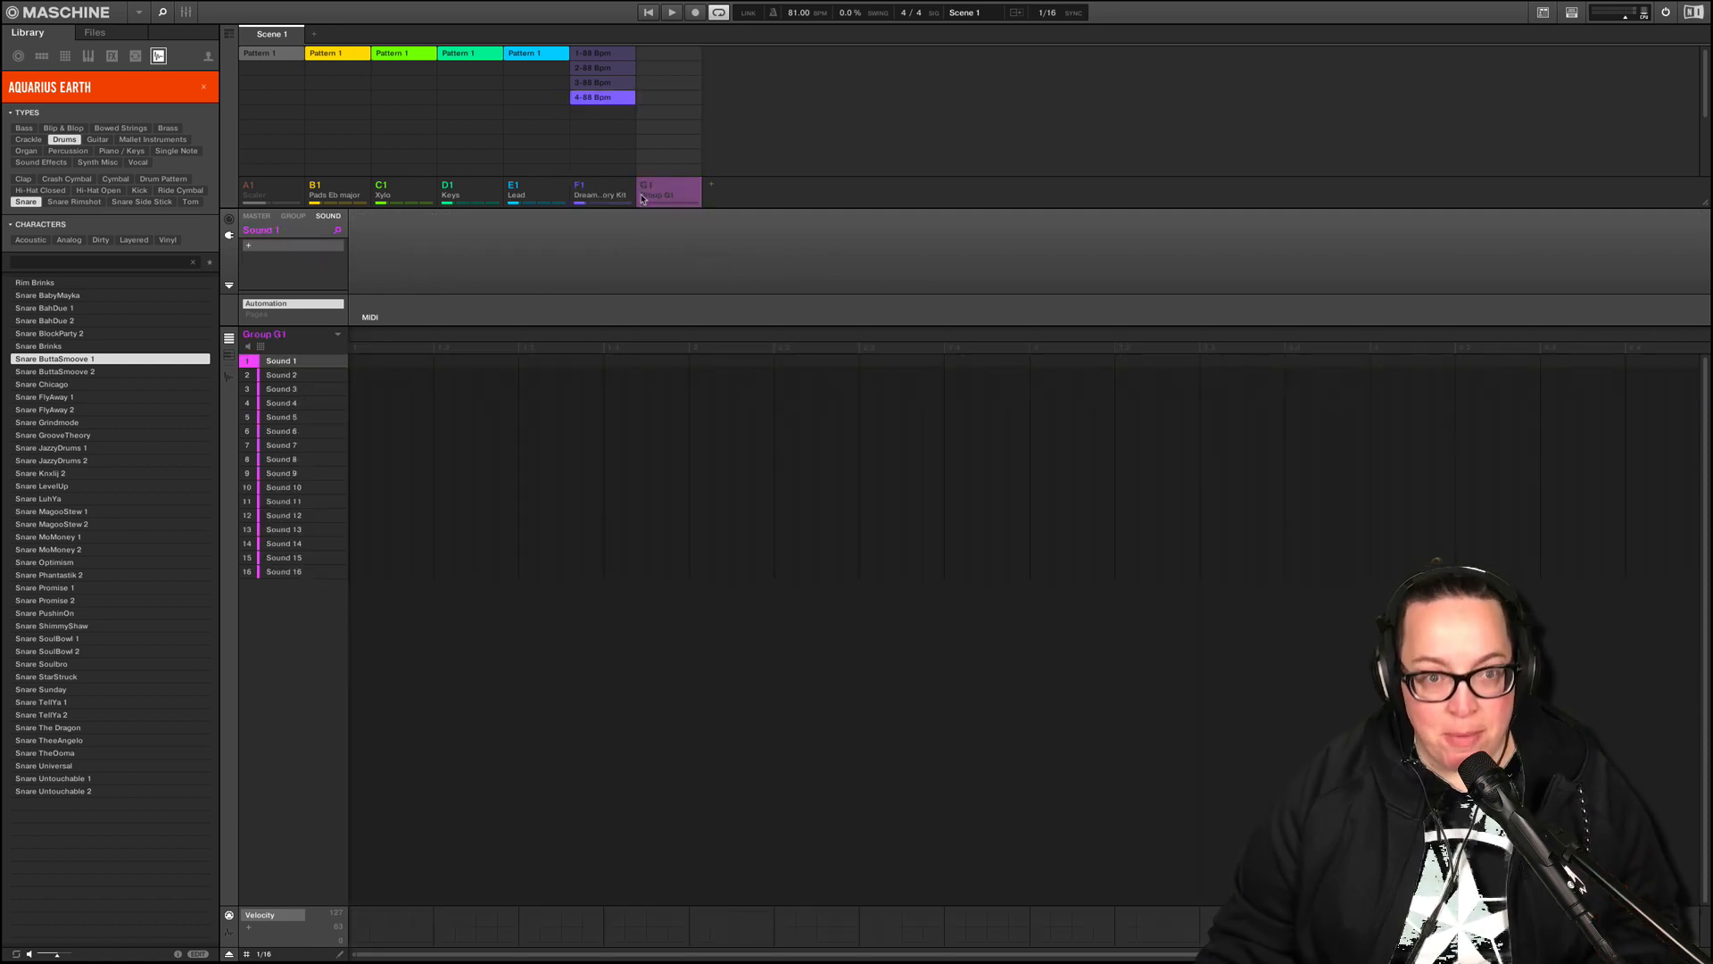
type("BASS")
key("Return")
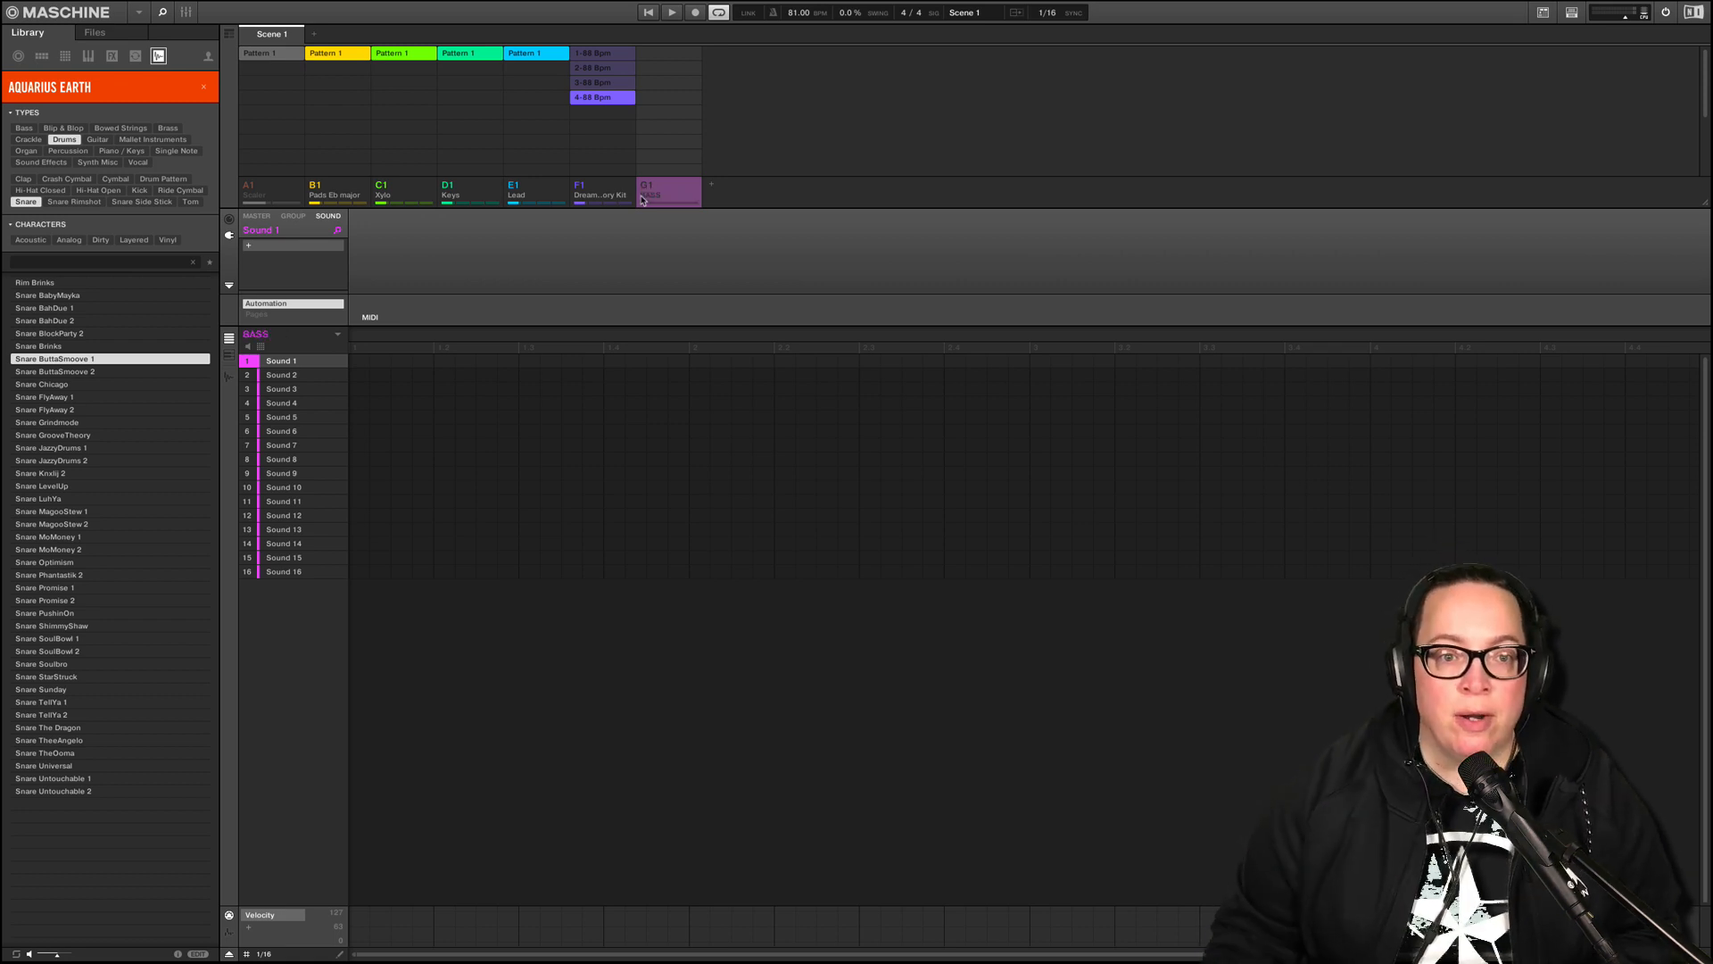
left_click(643, 198)
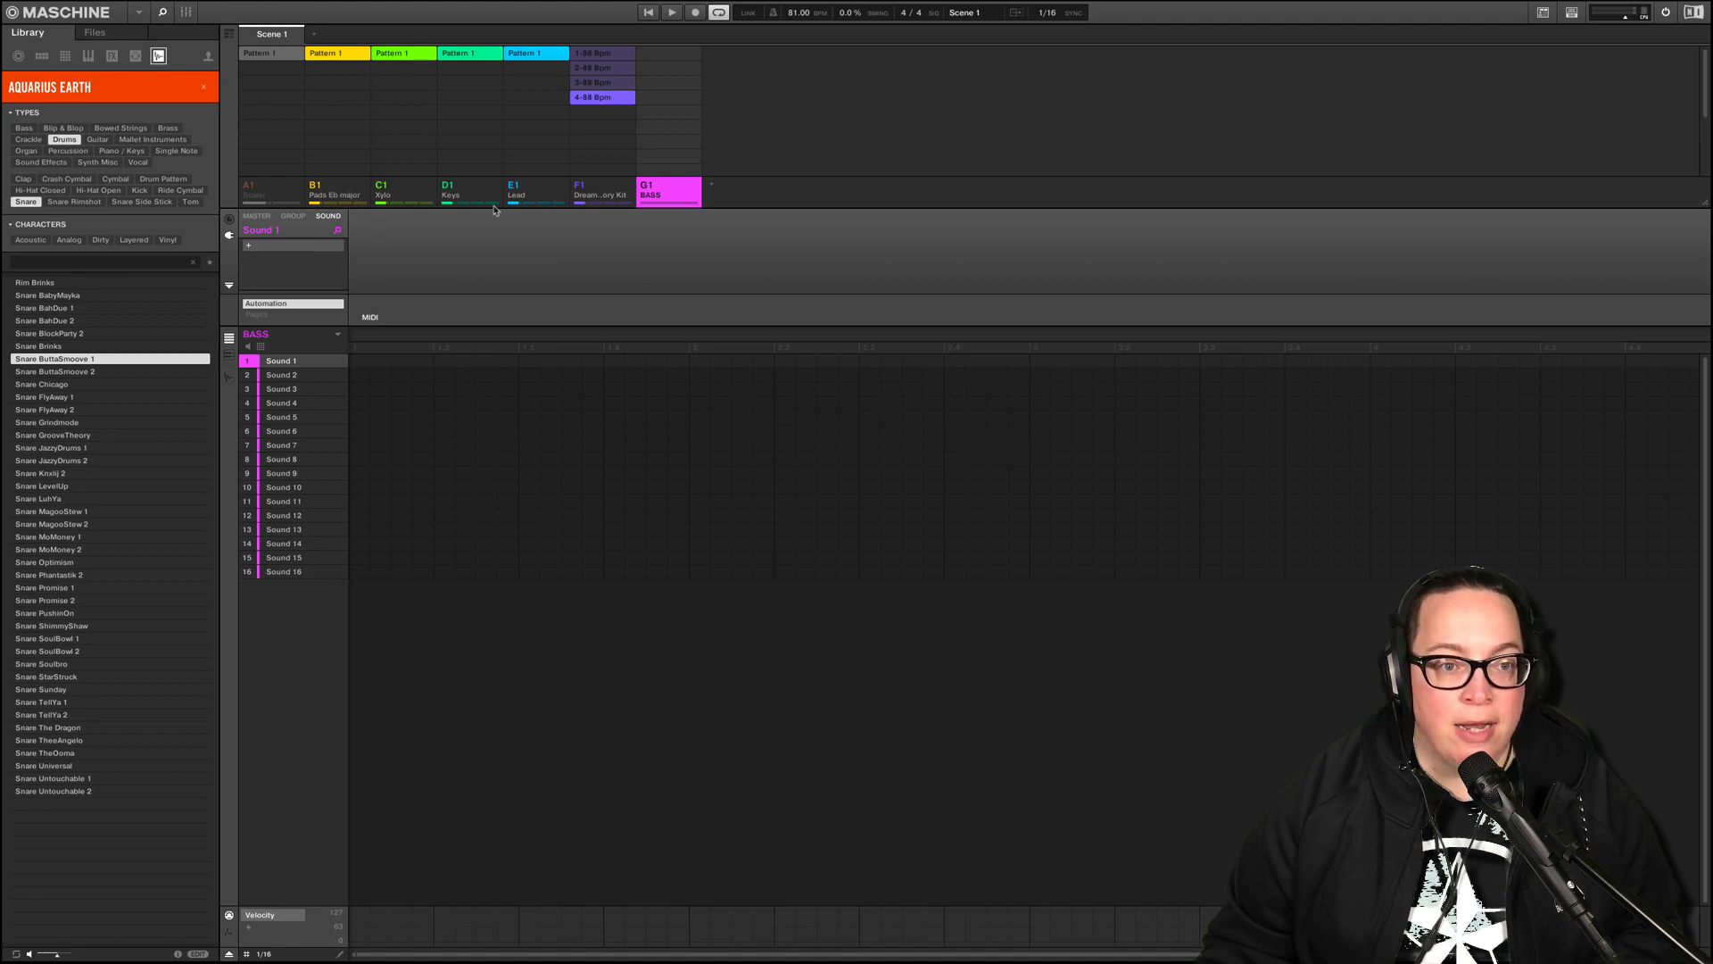
- Load Trilian (VST) on the BASS group's first sound with the Synth Bass patch Blatty Phatty Pulse
left_click(284, 245)
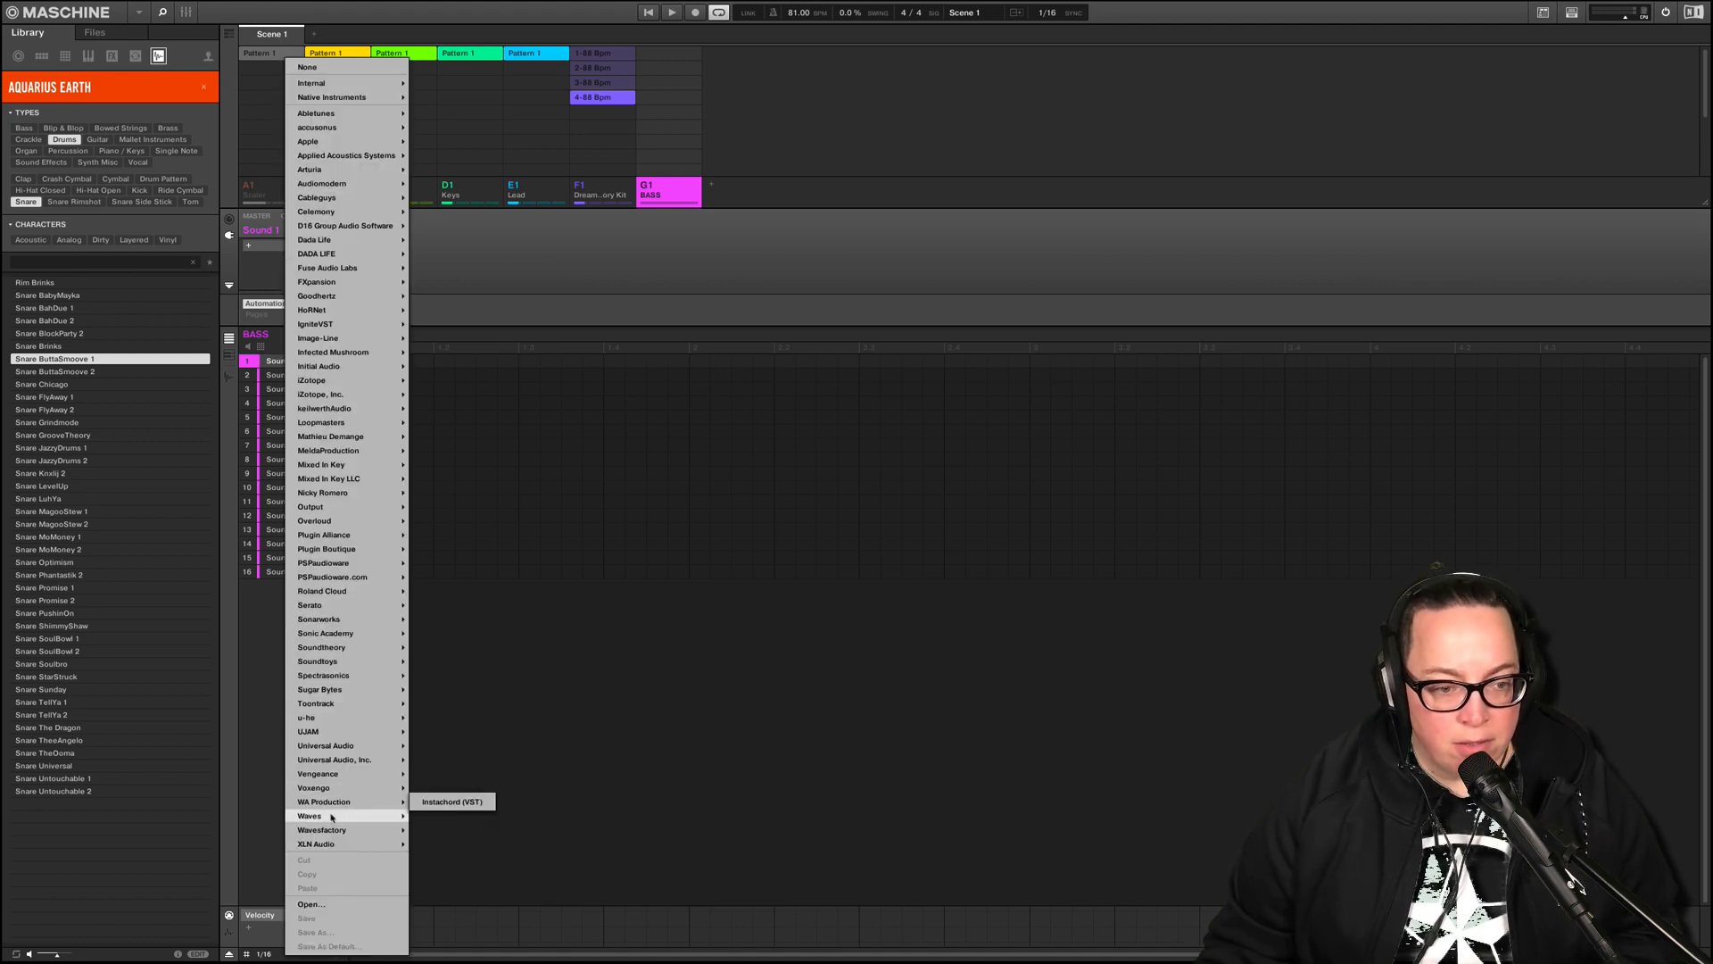
mouse_move(357, 675)
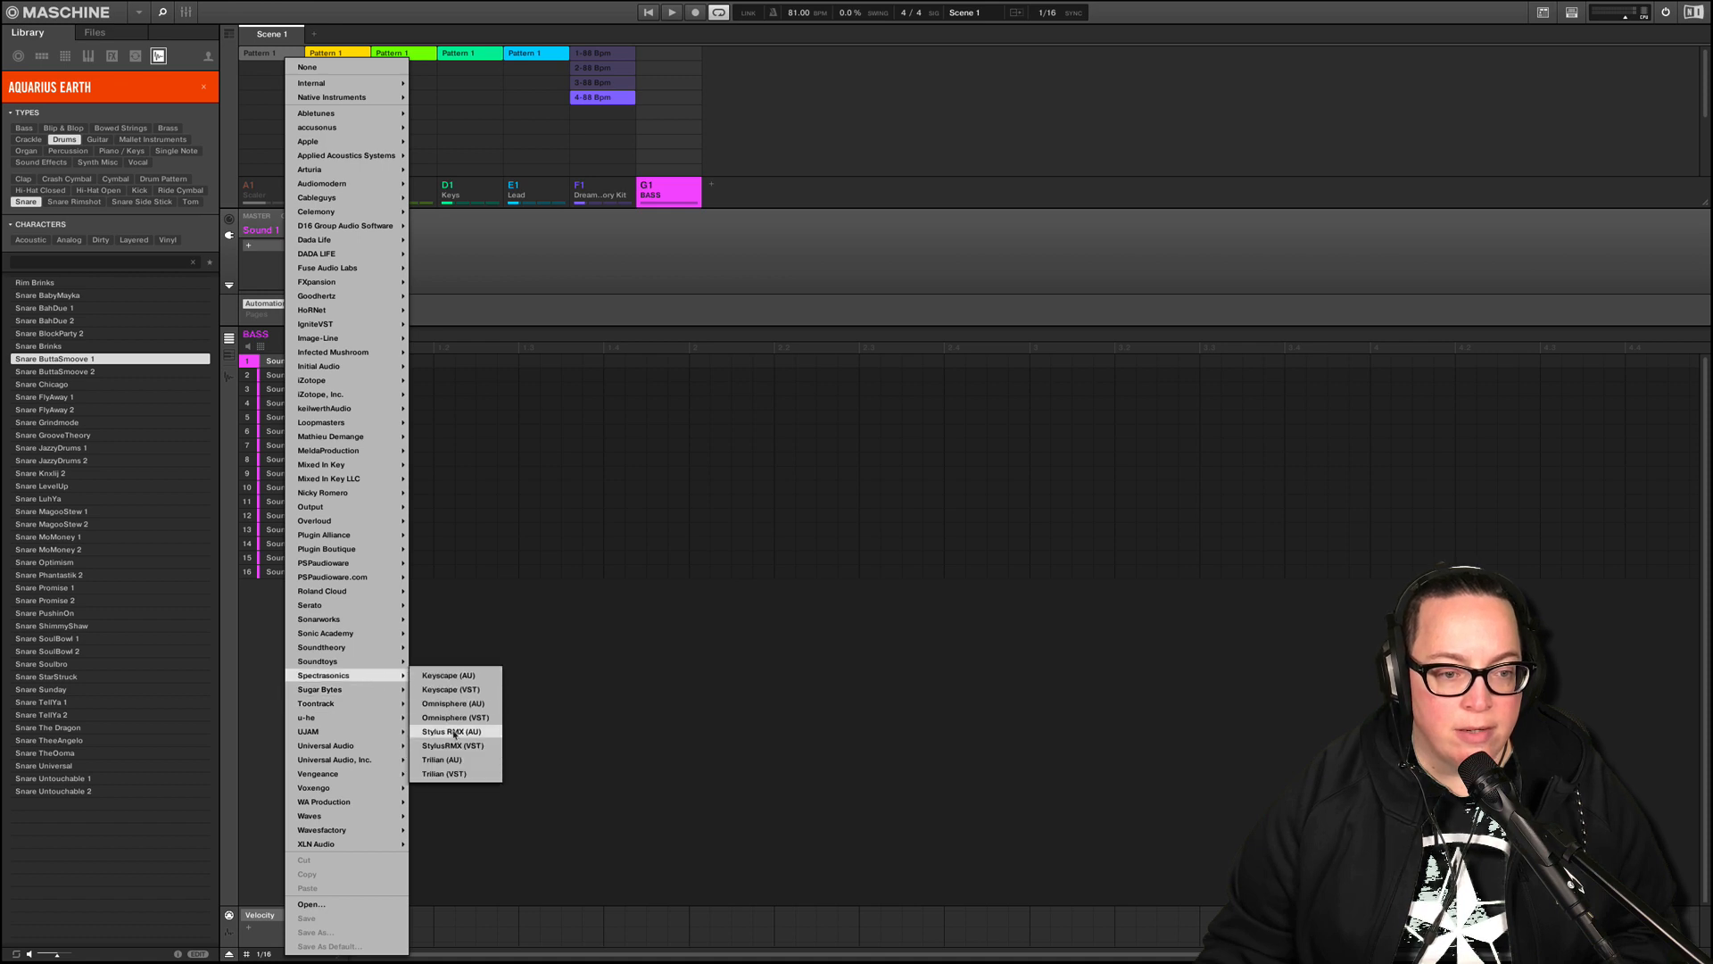
left_click(443, 774)
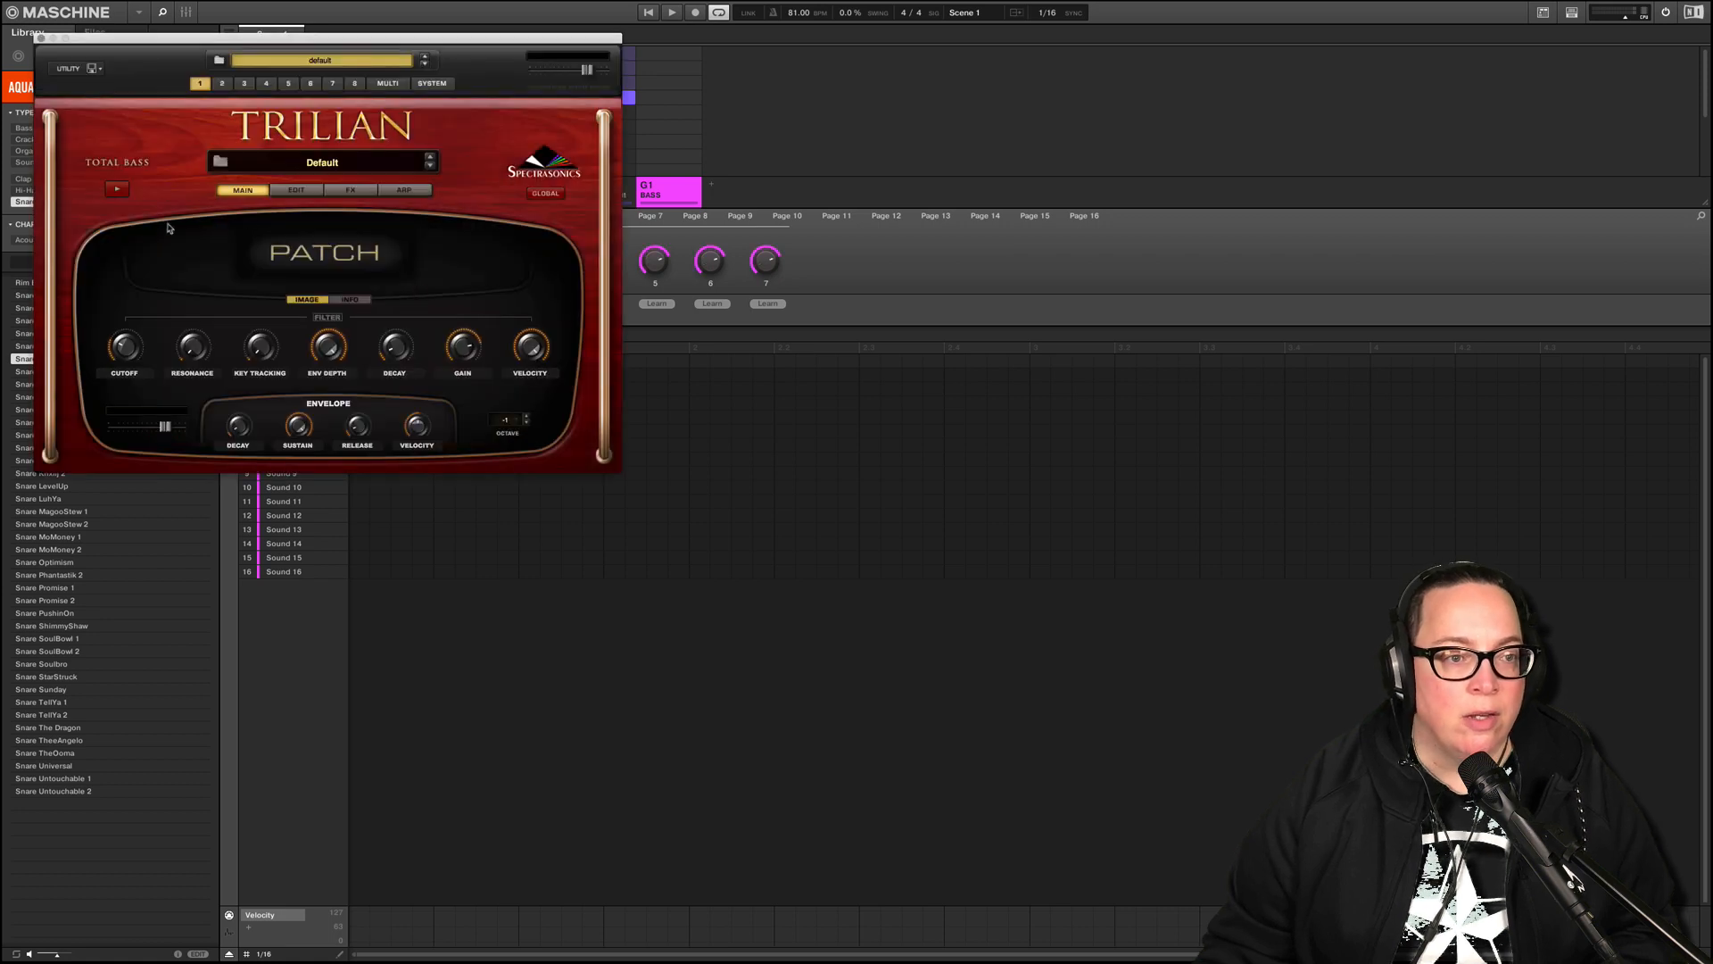
left_click(223, 163)
left_click(89, 245)
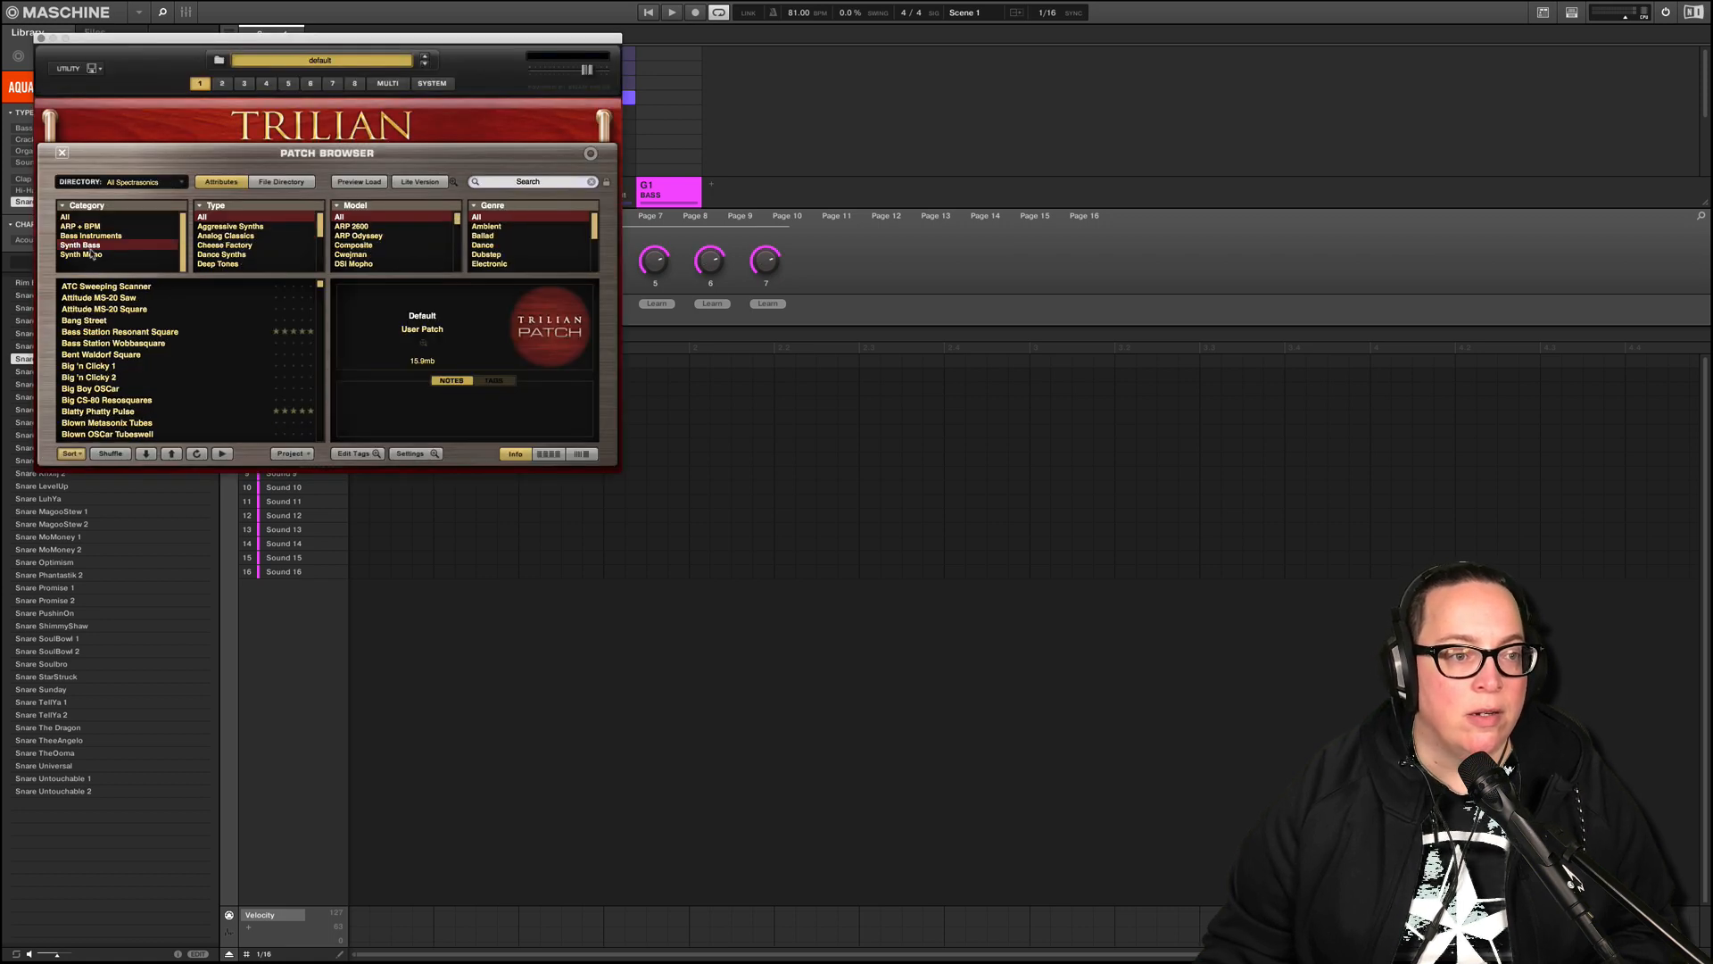
left_click(136, 413)
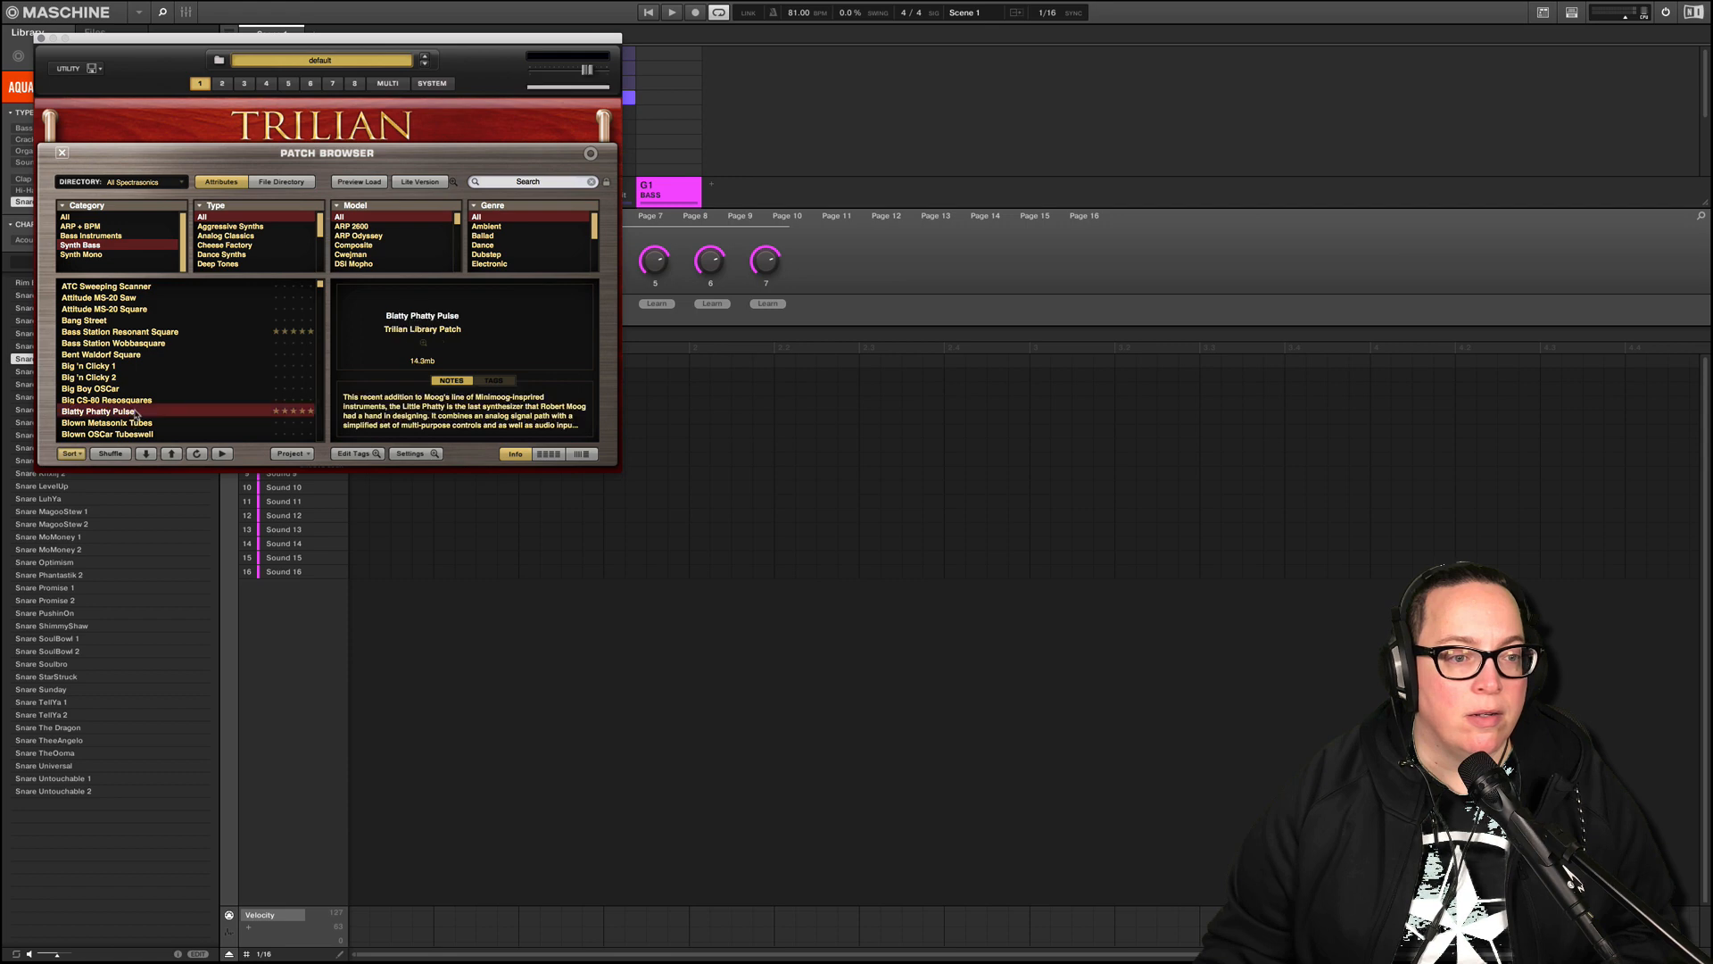
left_click(41, 39)
- Copy the lower chord notes from the Pads Eb major pattern and paste them into the BASS group's piano roll
left_click(342, 187)
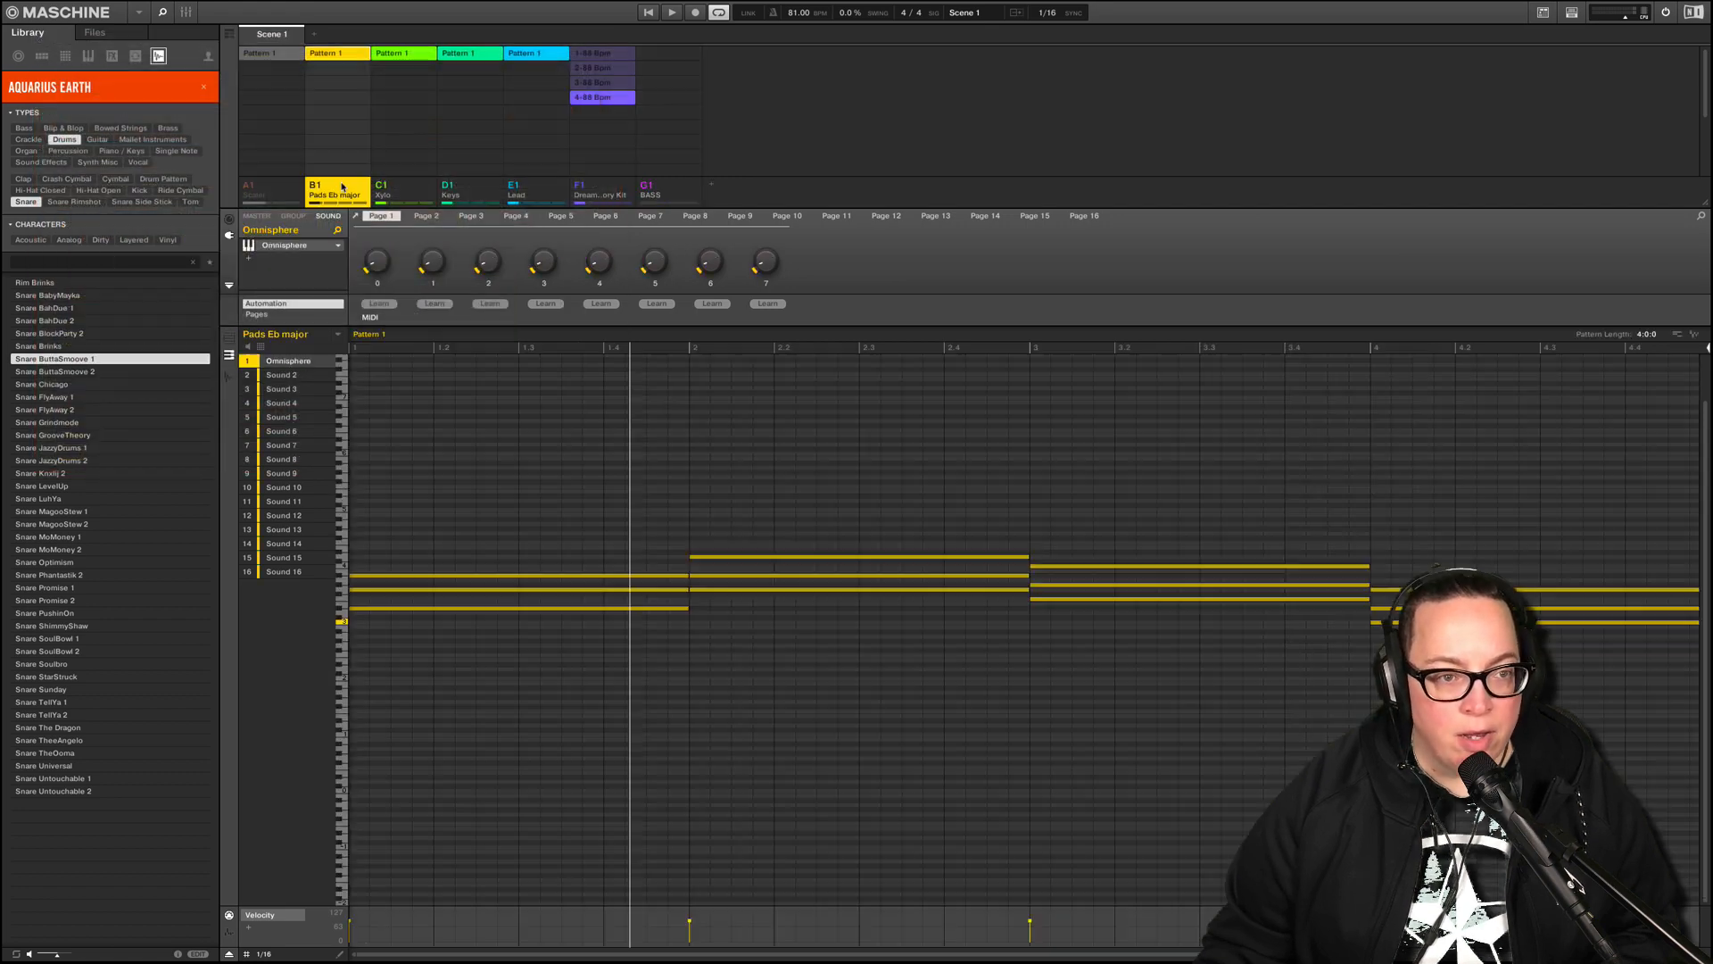
left_click_drag(708, 955, 597, 458)
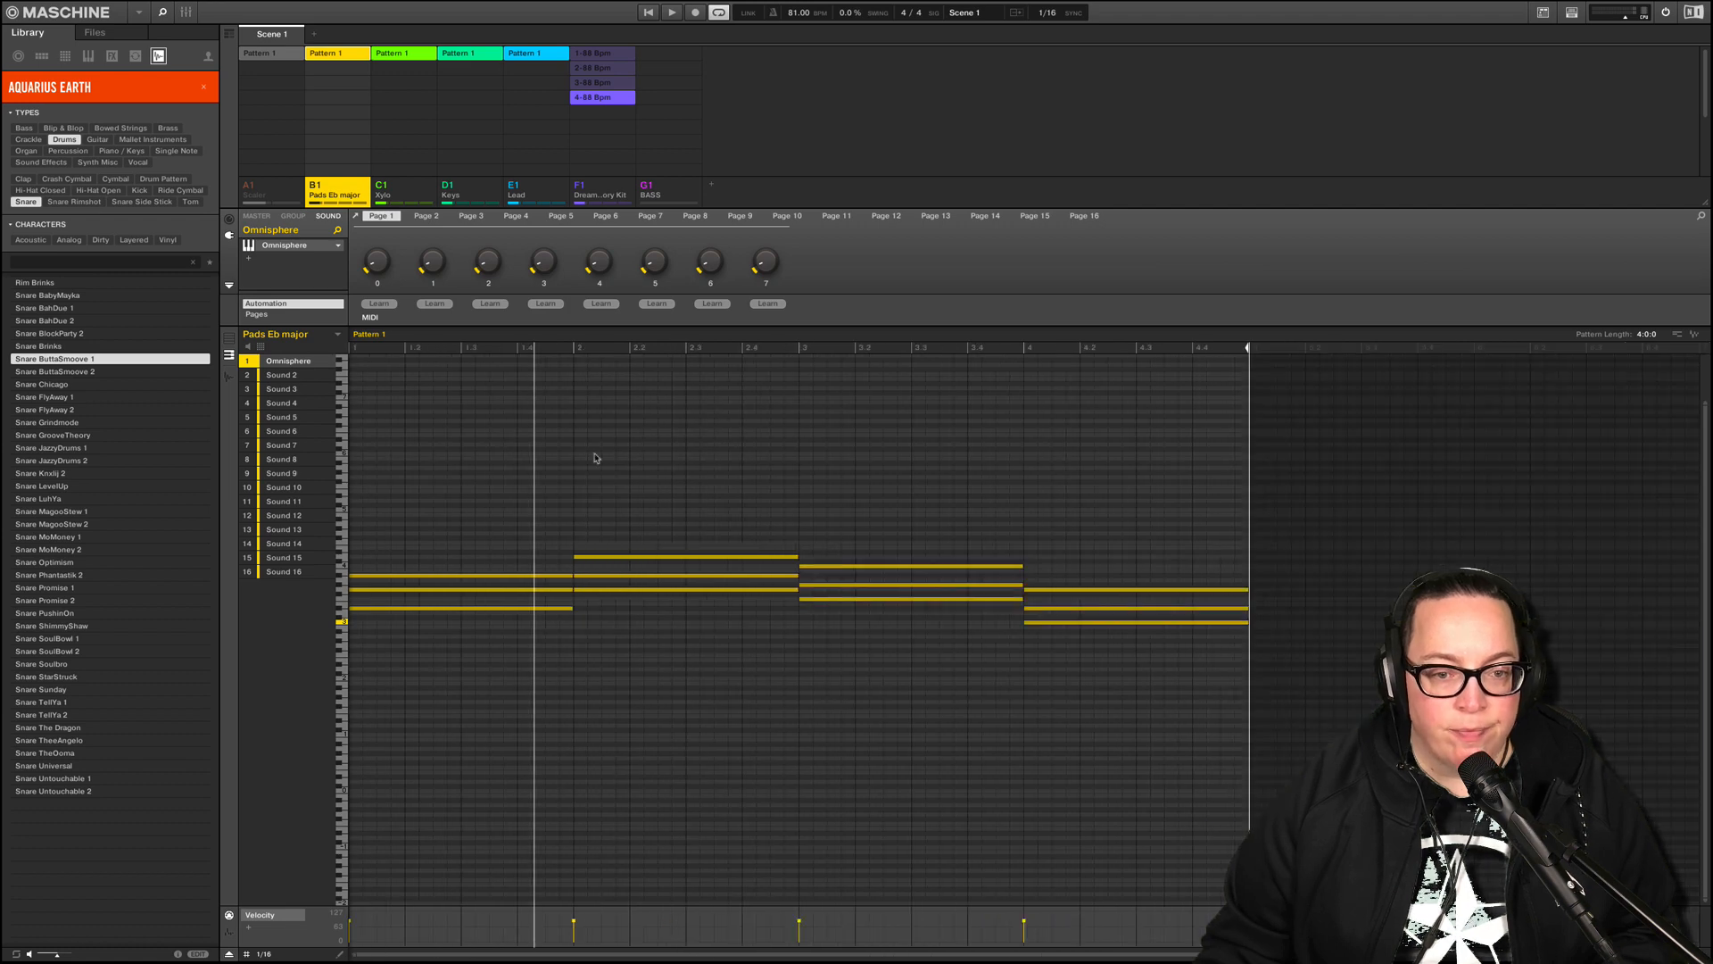
left_click(464, 194)
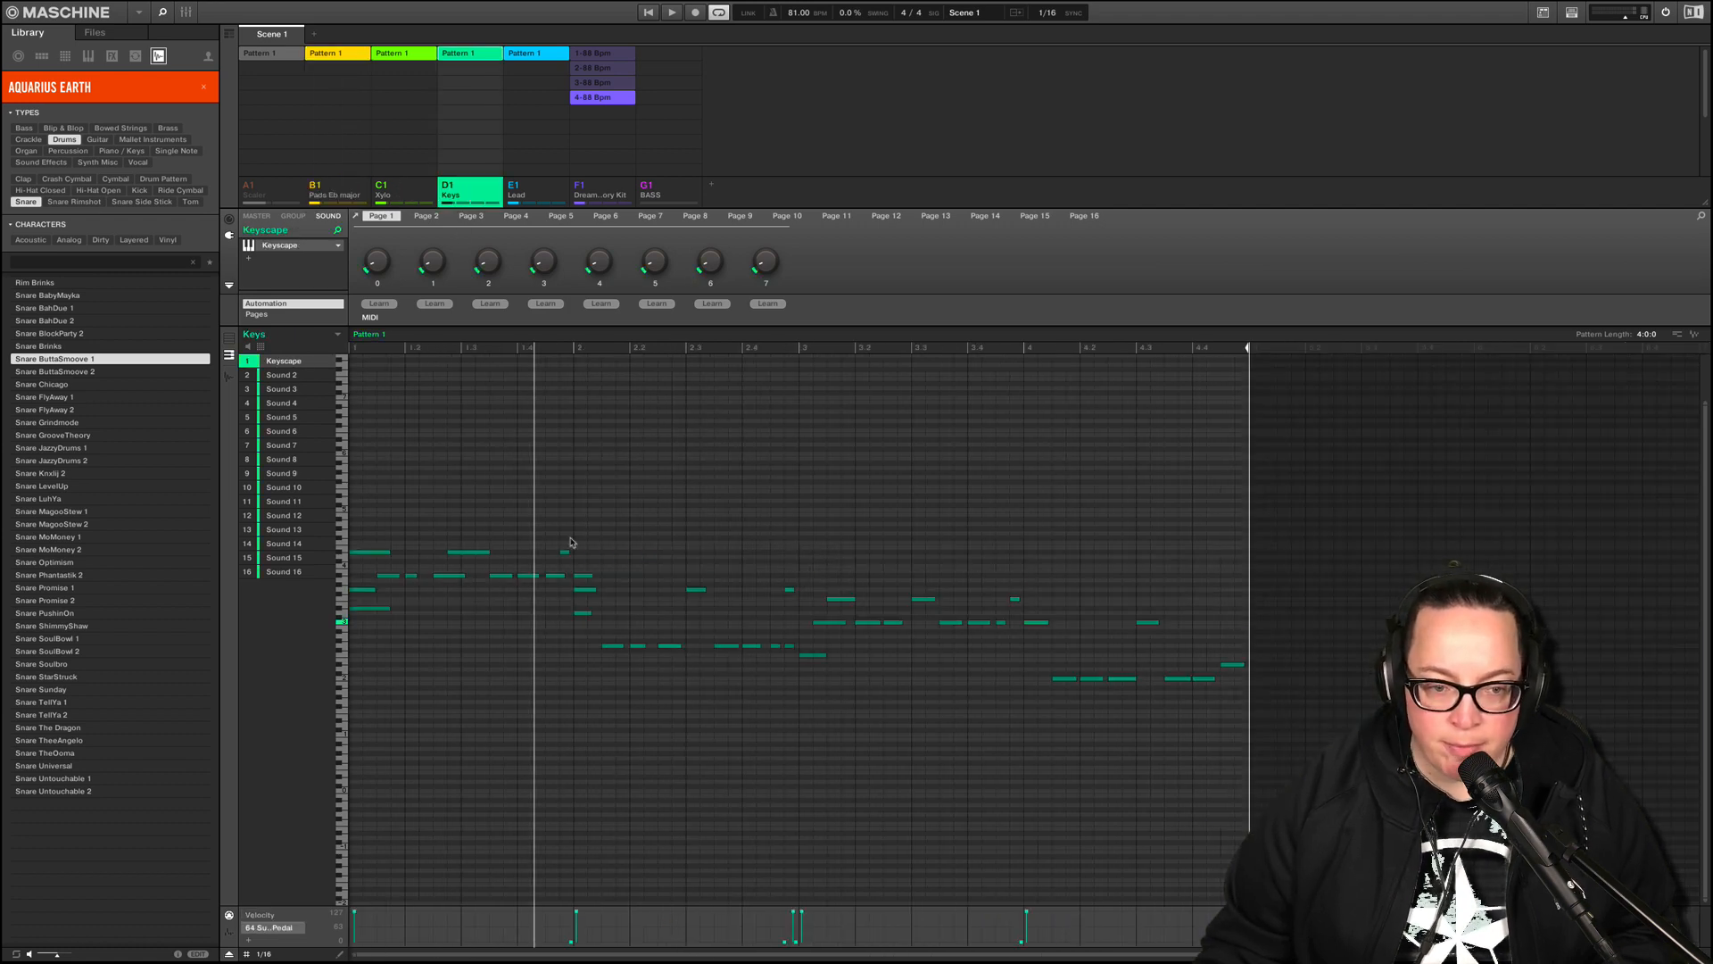
left_click(356, 196)
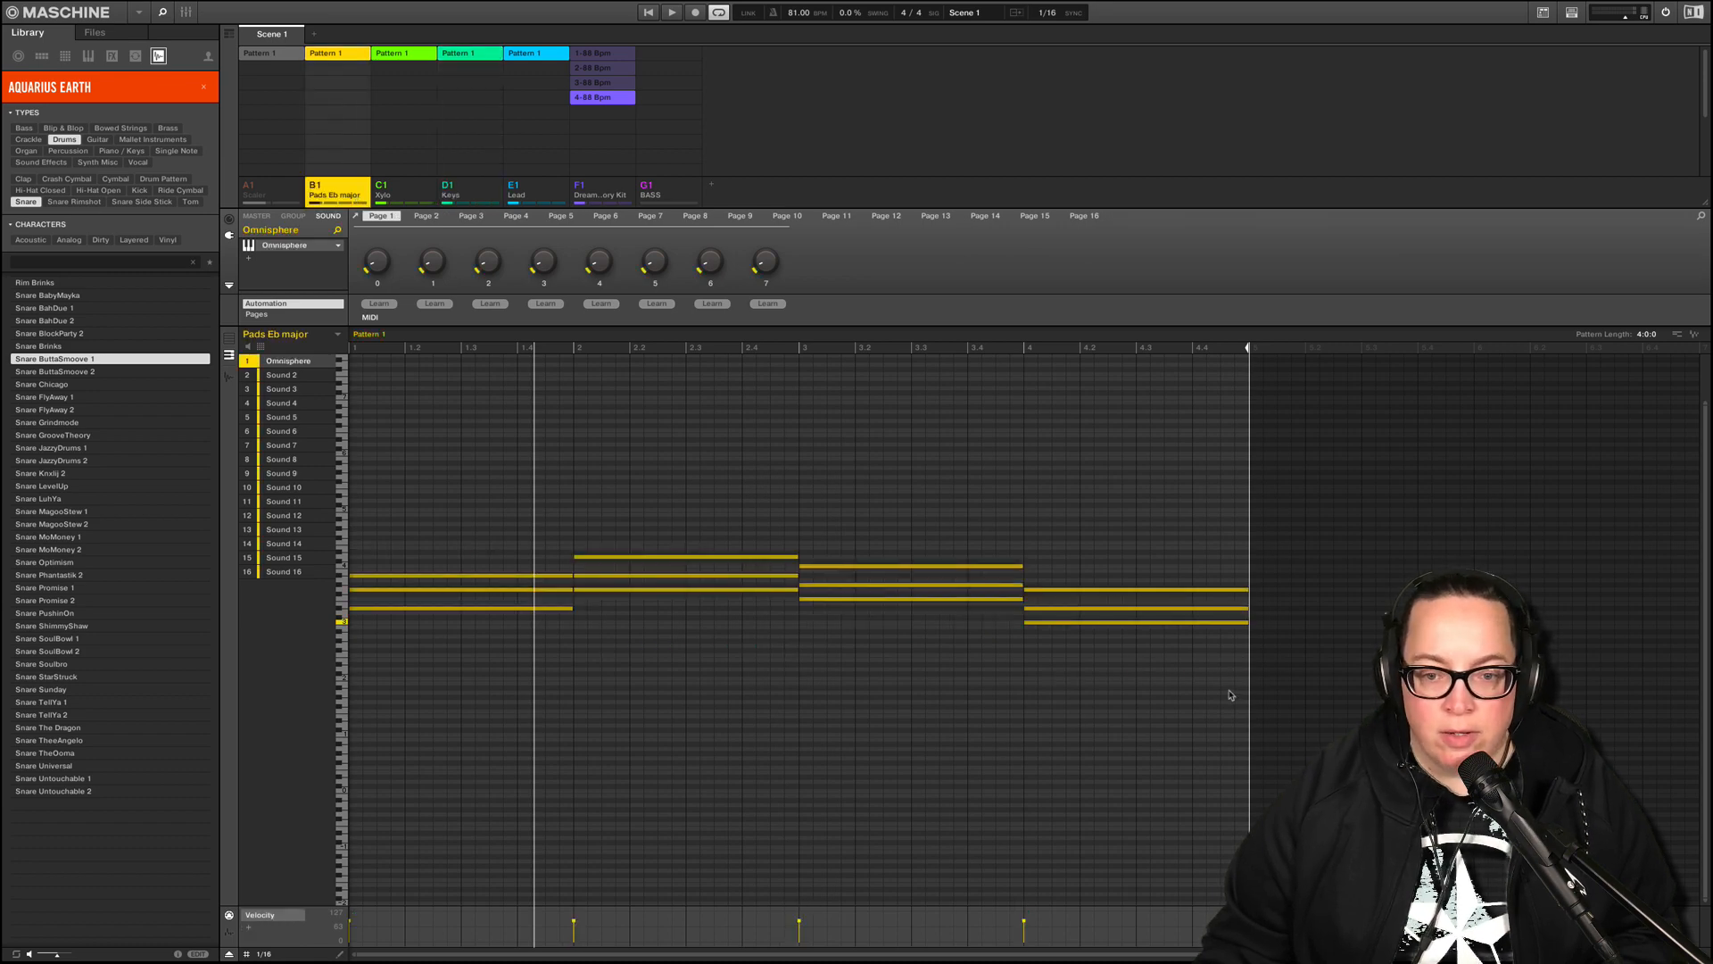
left_click_drag(1229, 695, 372, 590)
left_click(675, 187)
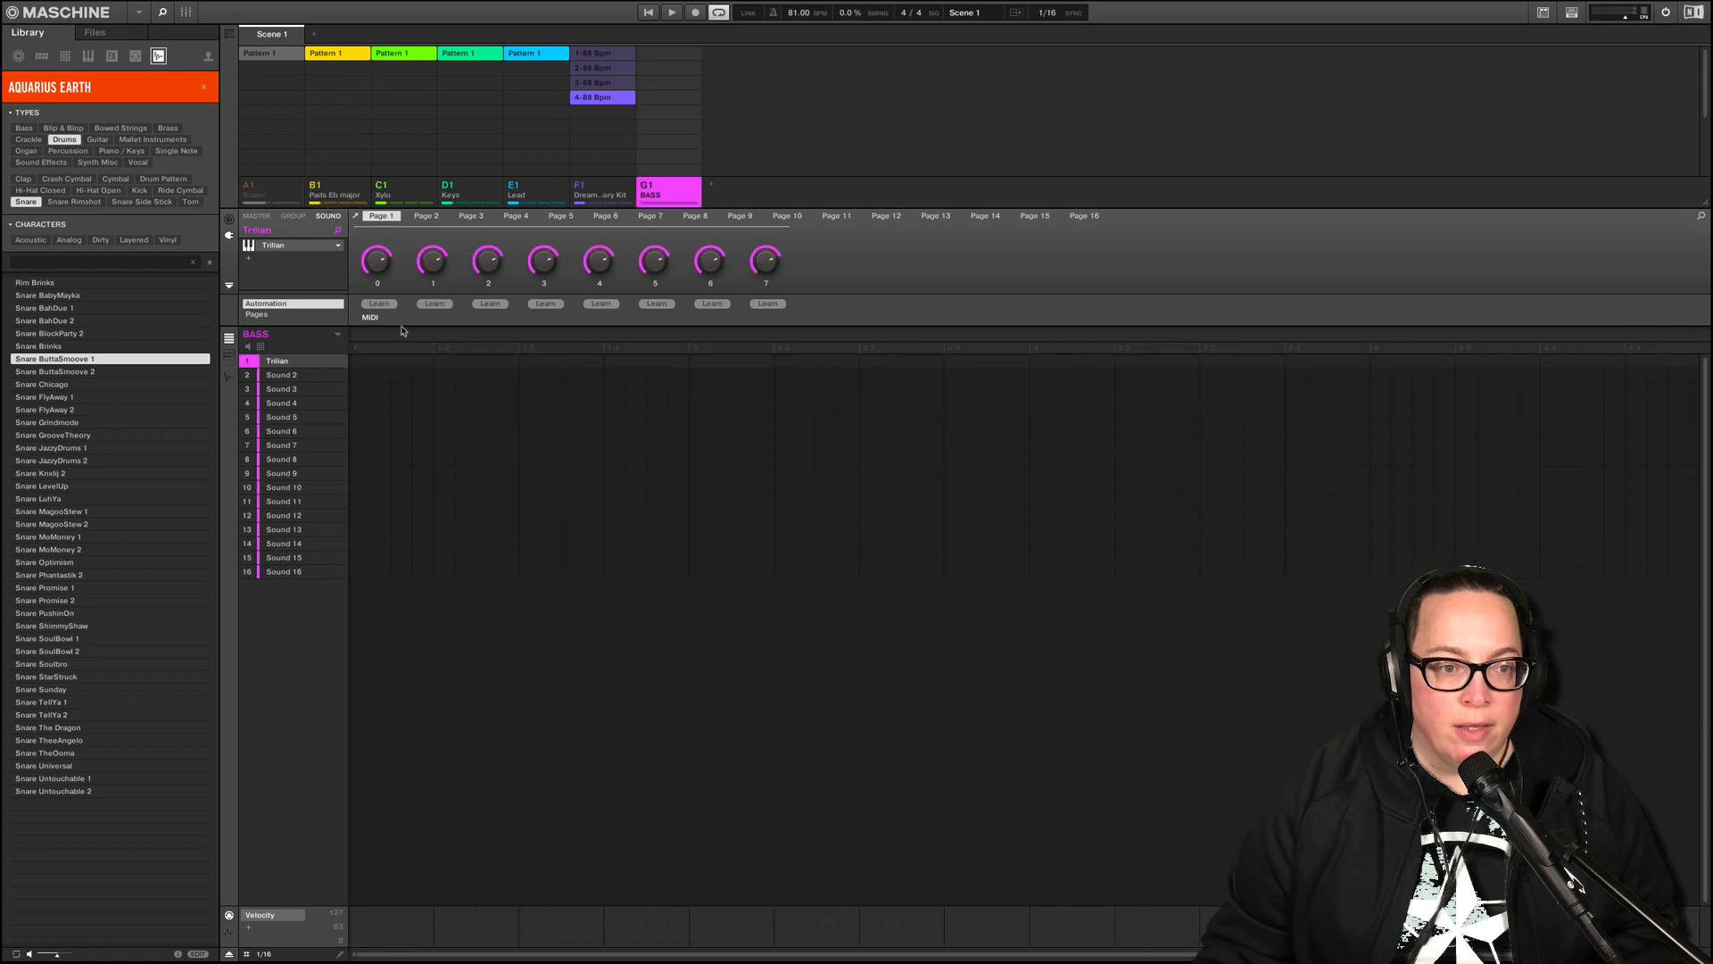
left_click(229, 356)
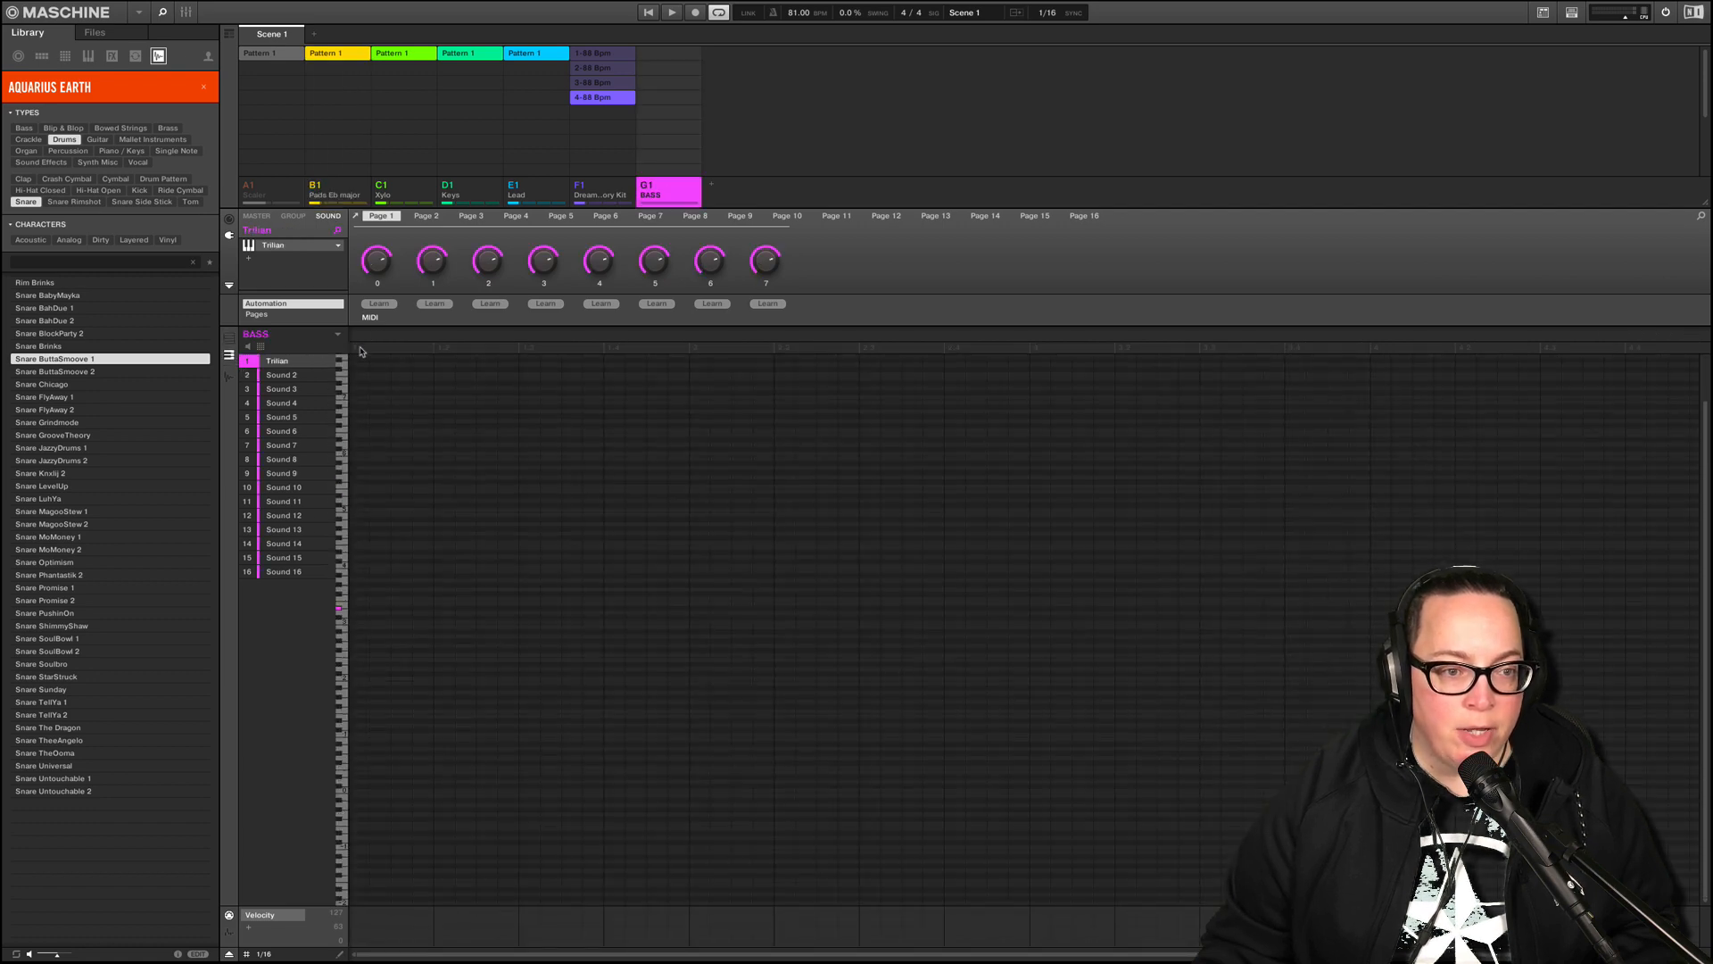
key("ctrl+v")
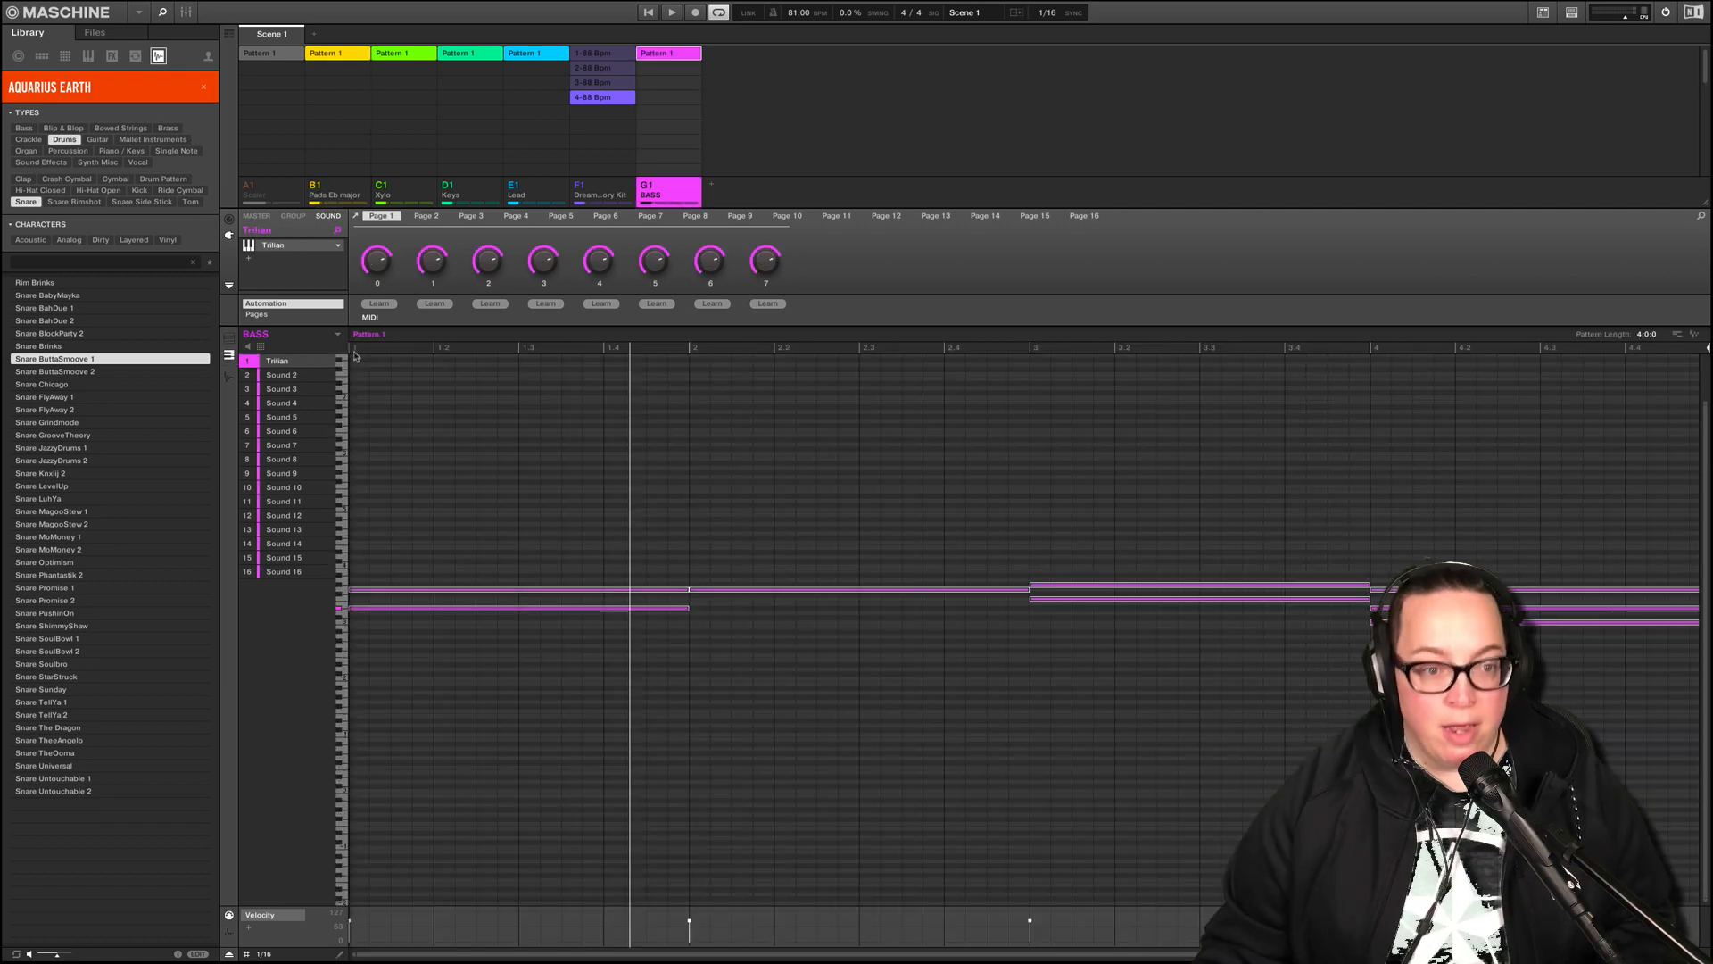
- In bar 1 of the bass pattern, trim the upper note to the final half beat and end the lower note where it starts
left_click(671, 684)
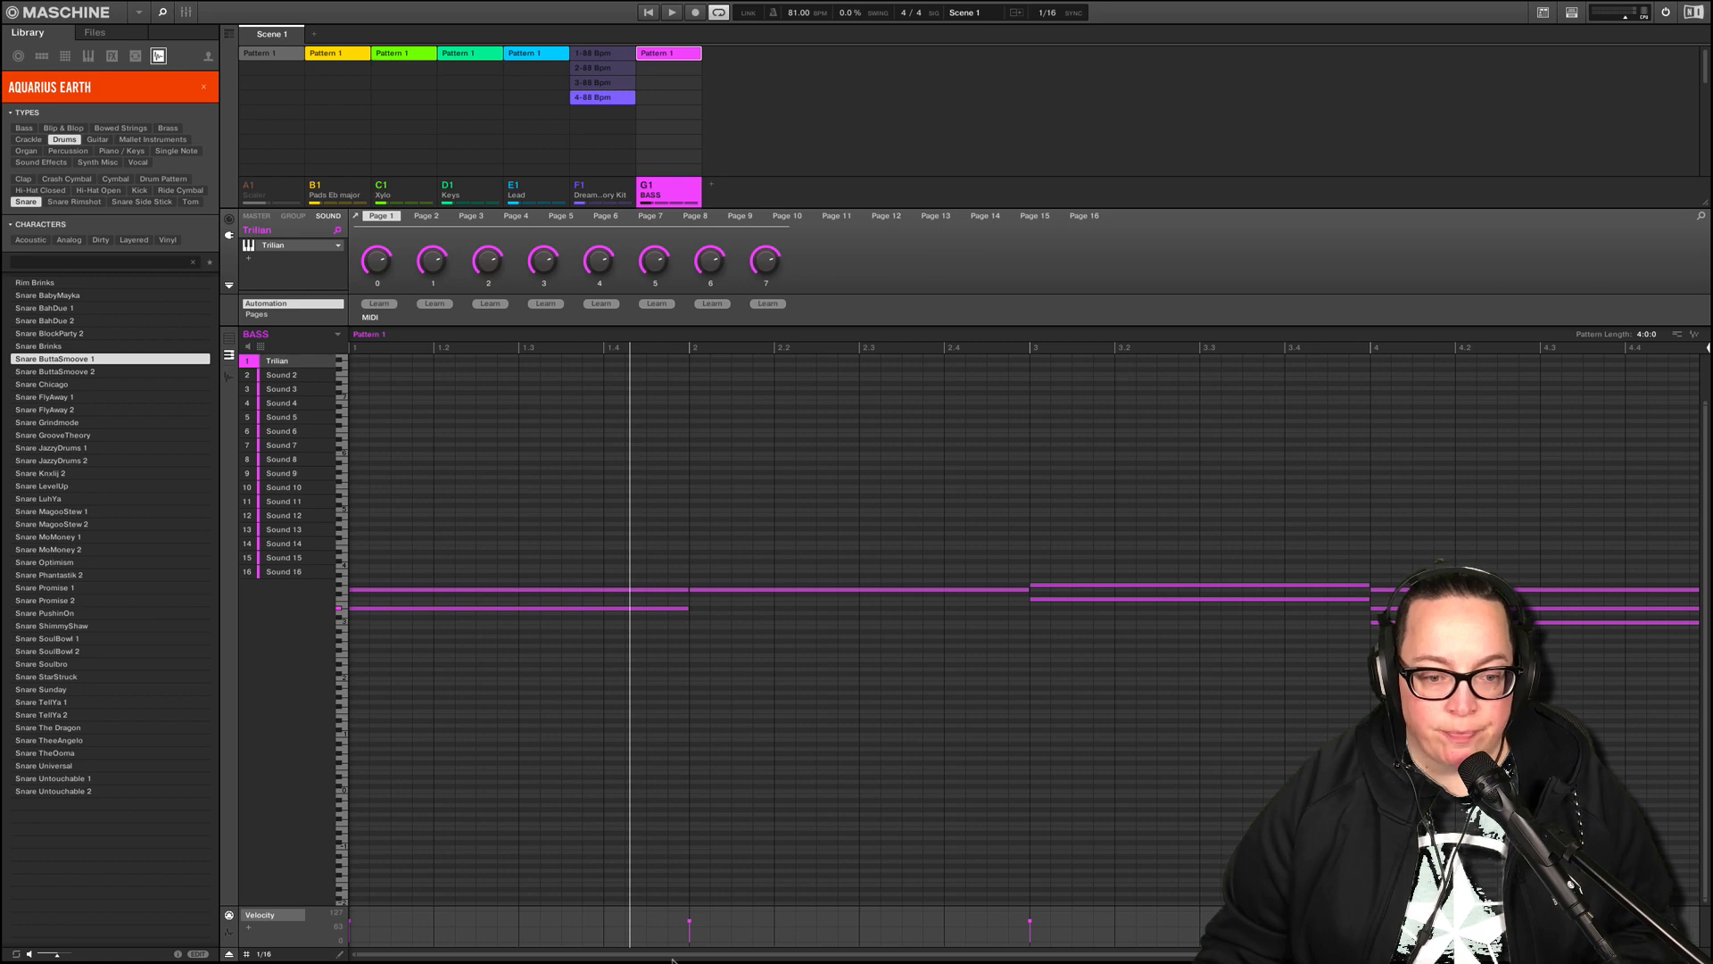
left_click_drag(673, 956, 673, 931)
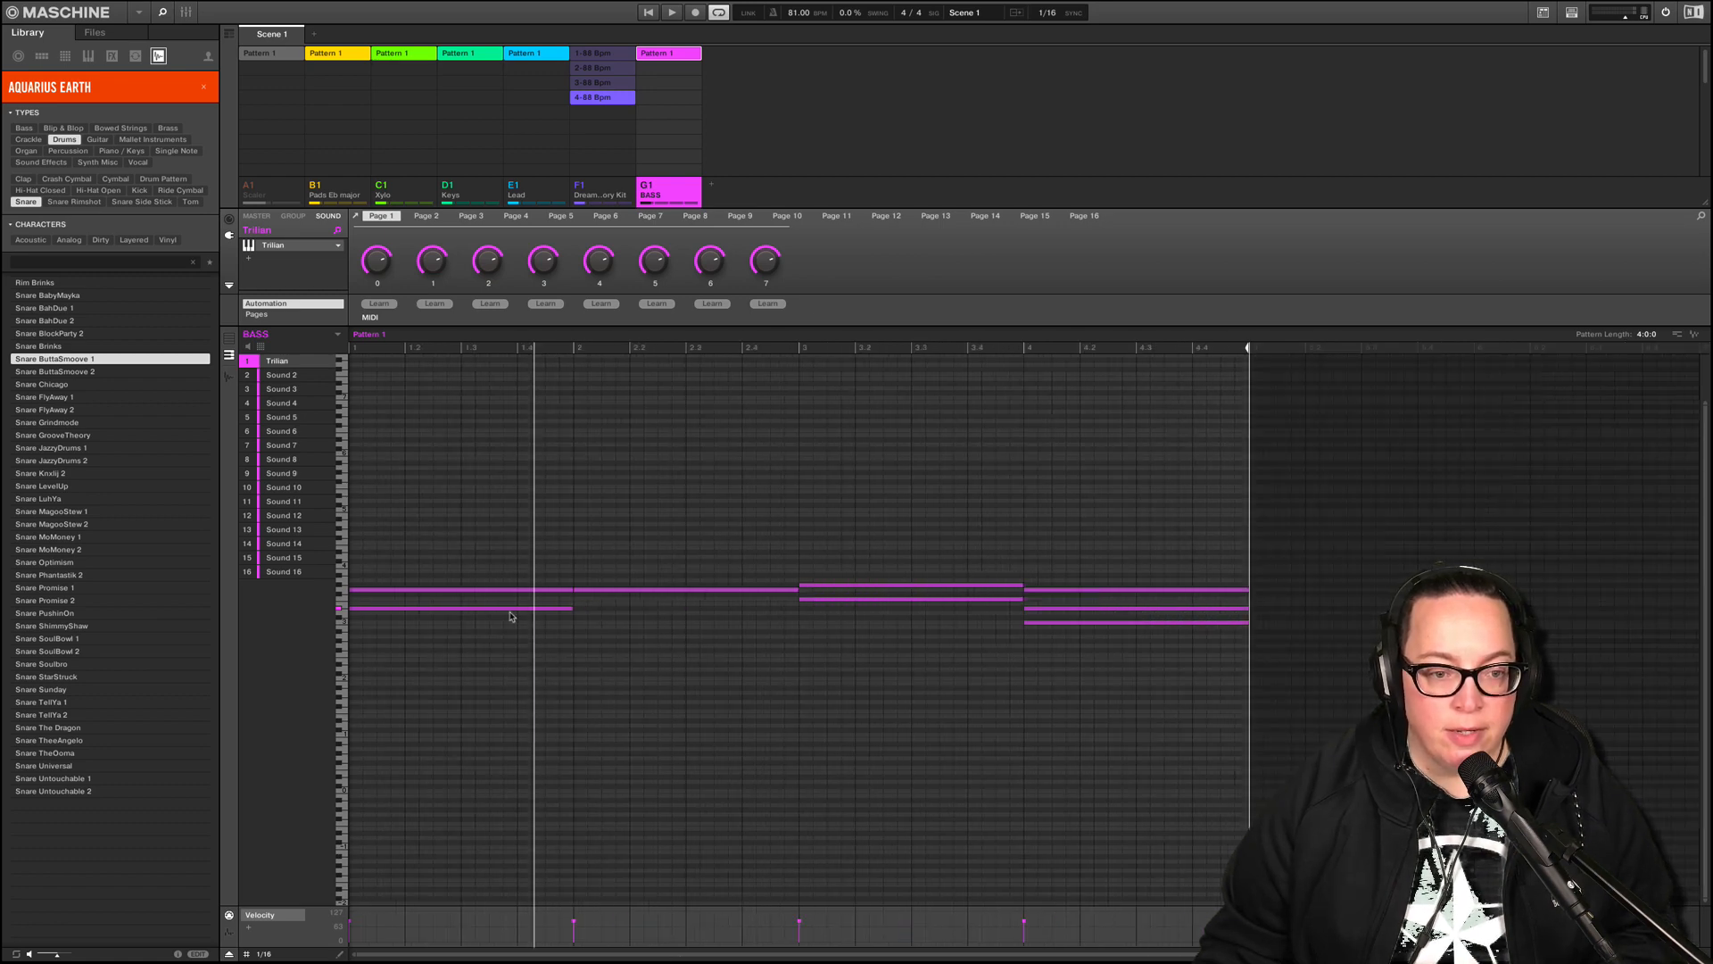
left_click(575, 610)
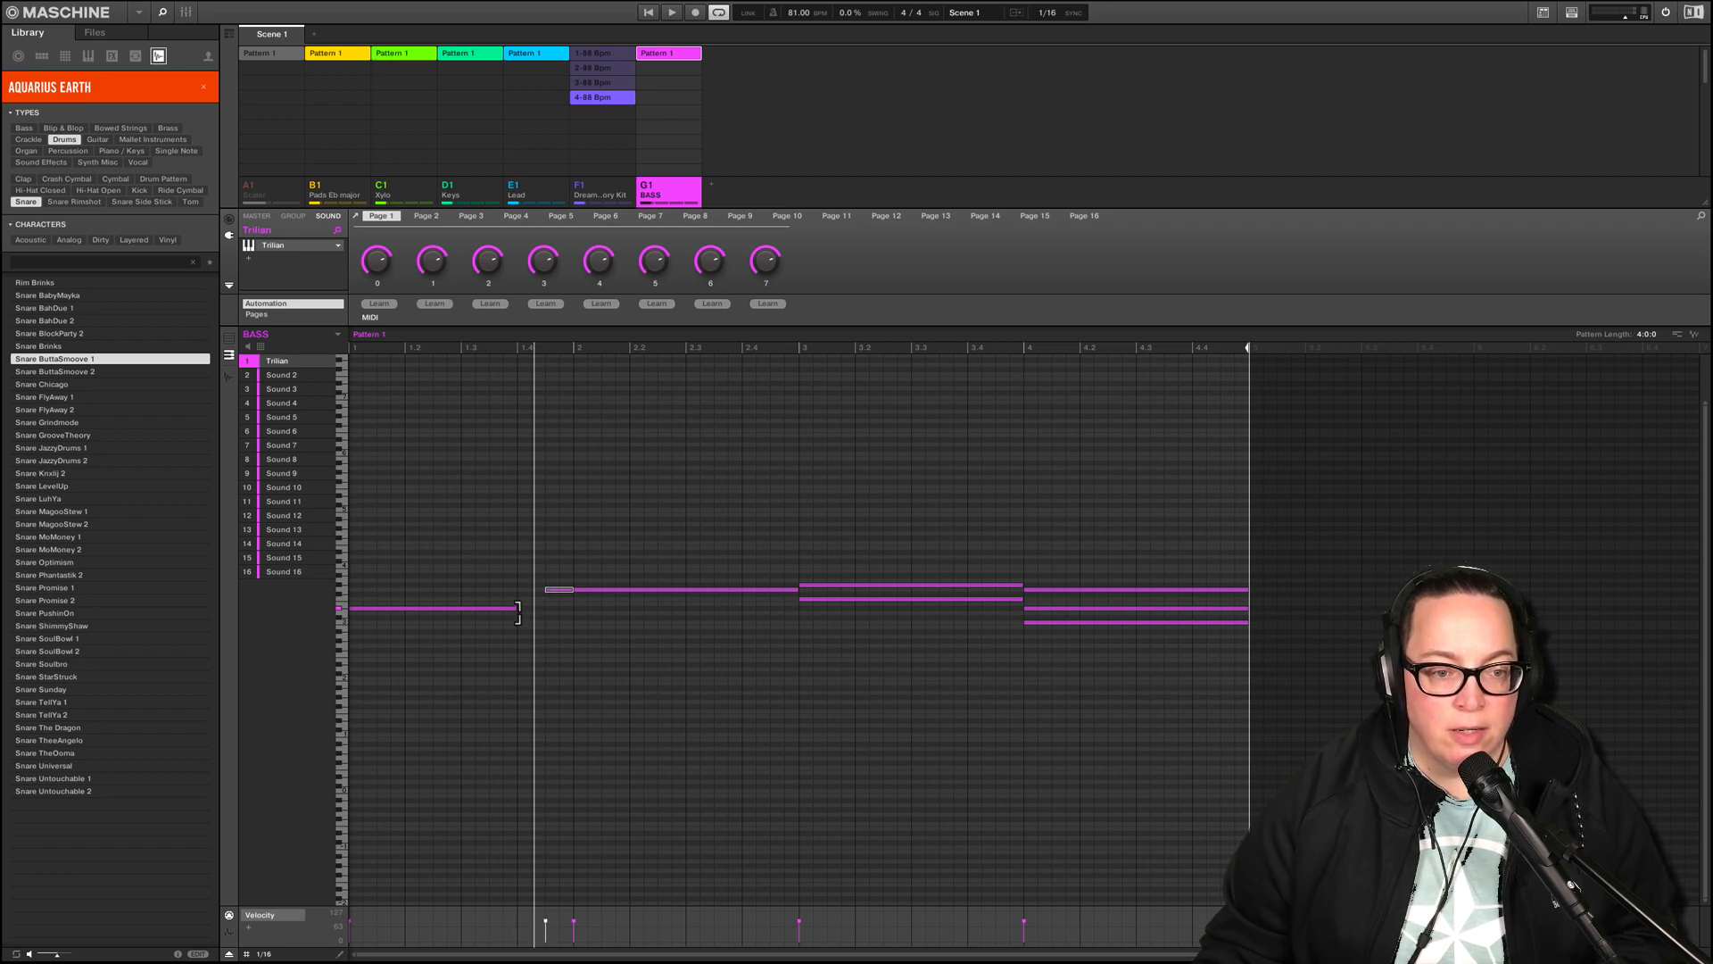
left_click_drag(517, 610, 534, 610)
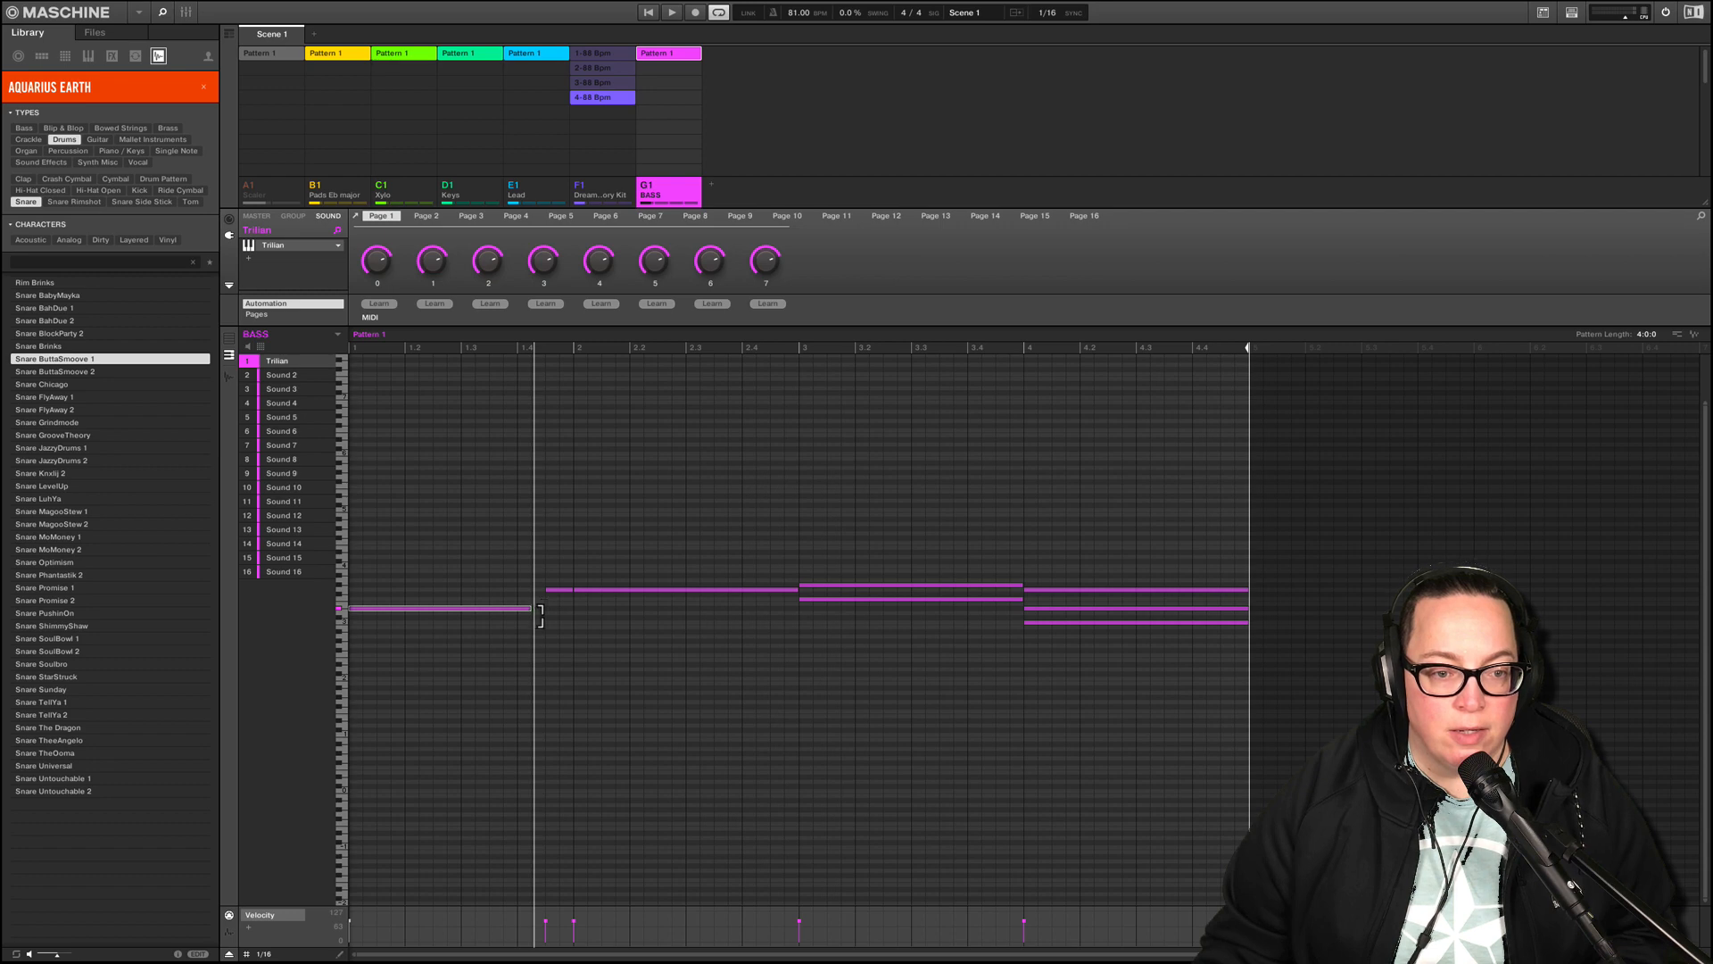
- In bar 3, trim the upper note to the final beat and shorten the lower note to end where it starts
left_click(972, 586)
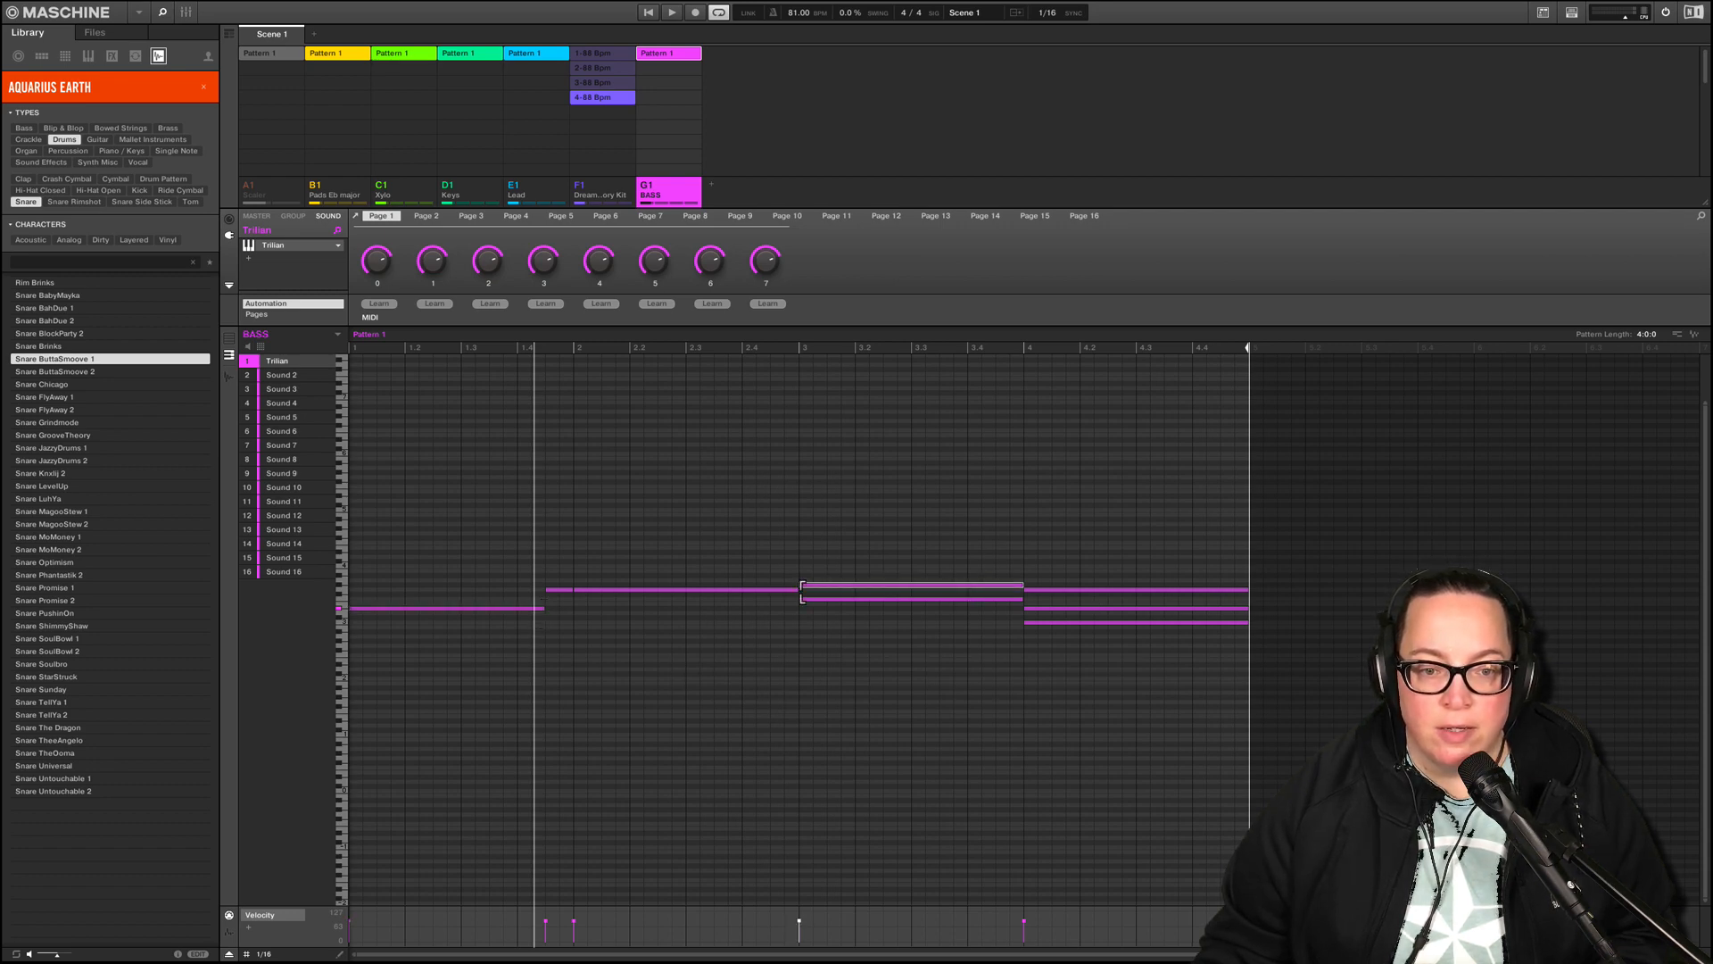
left_click_drag(802, 591, 1007, 605)
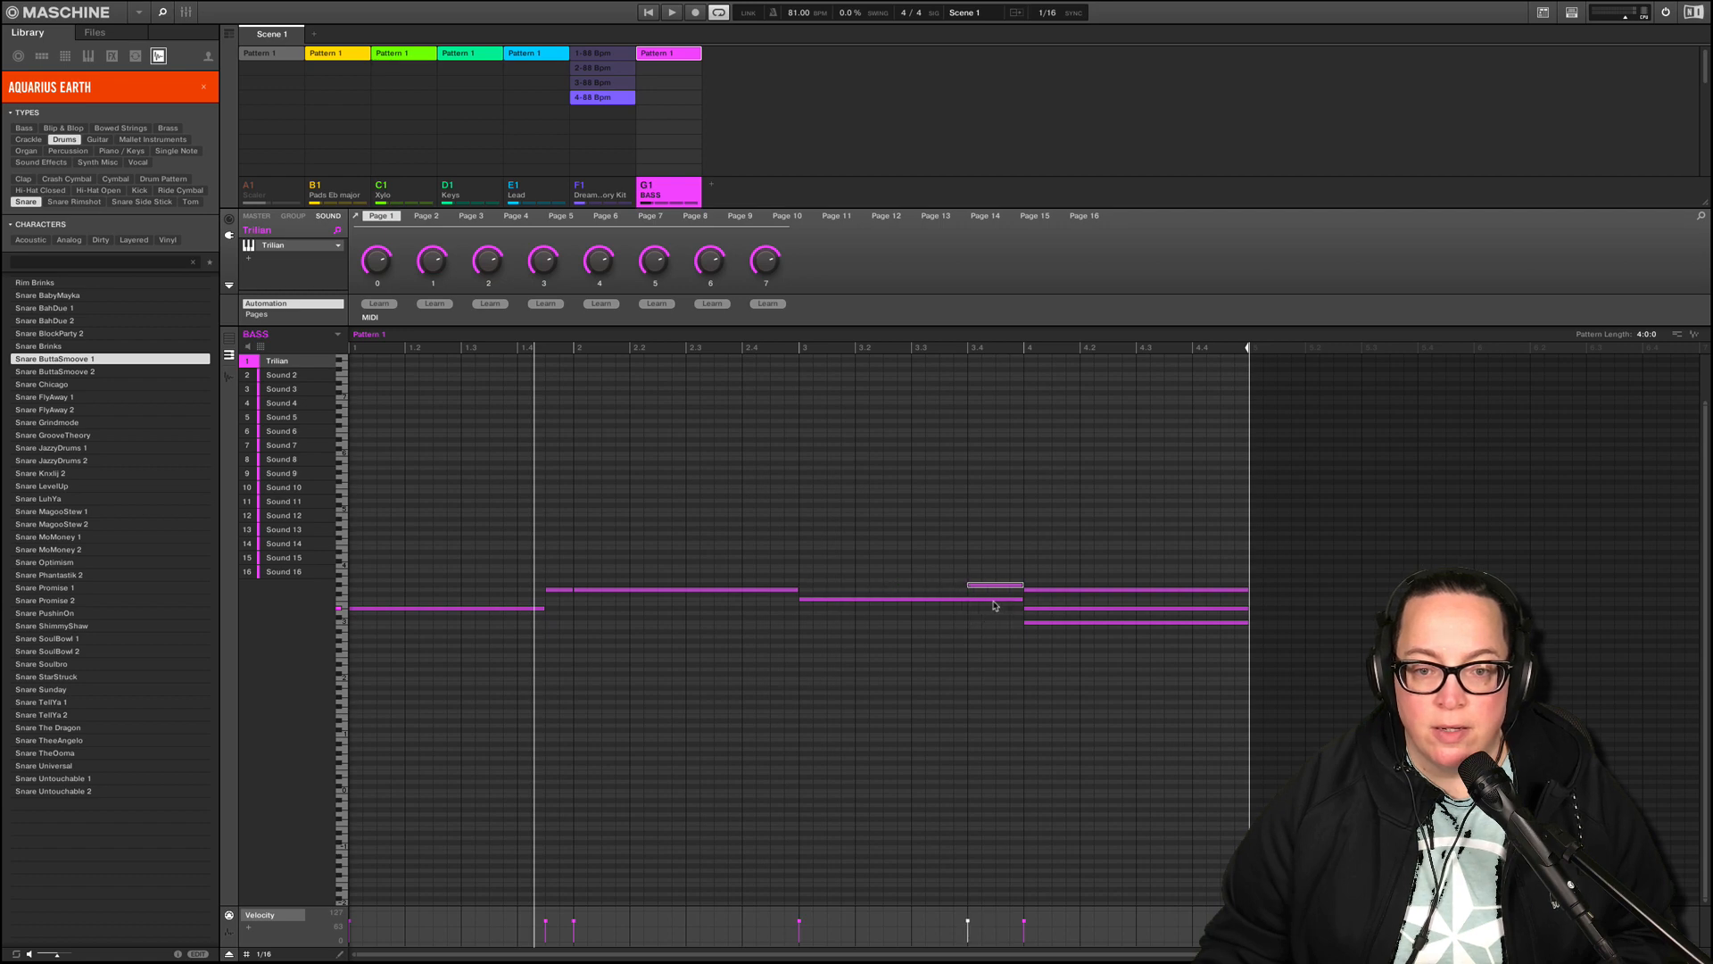
left_click_drag(1021, 604, 964, 608)
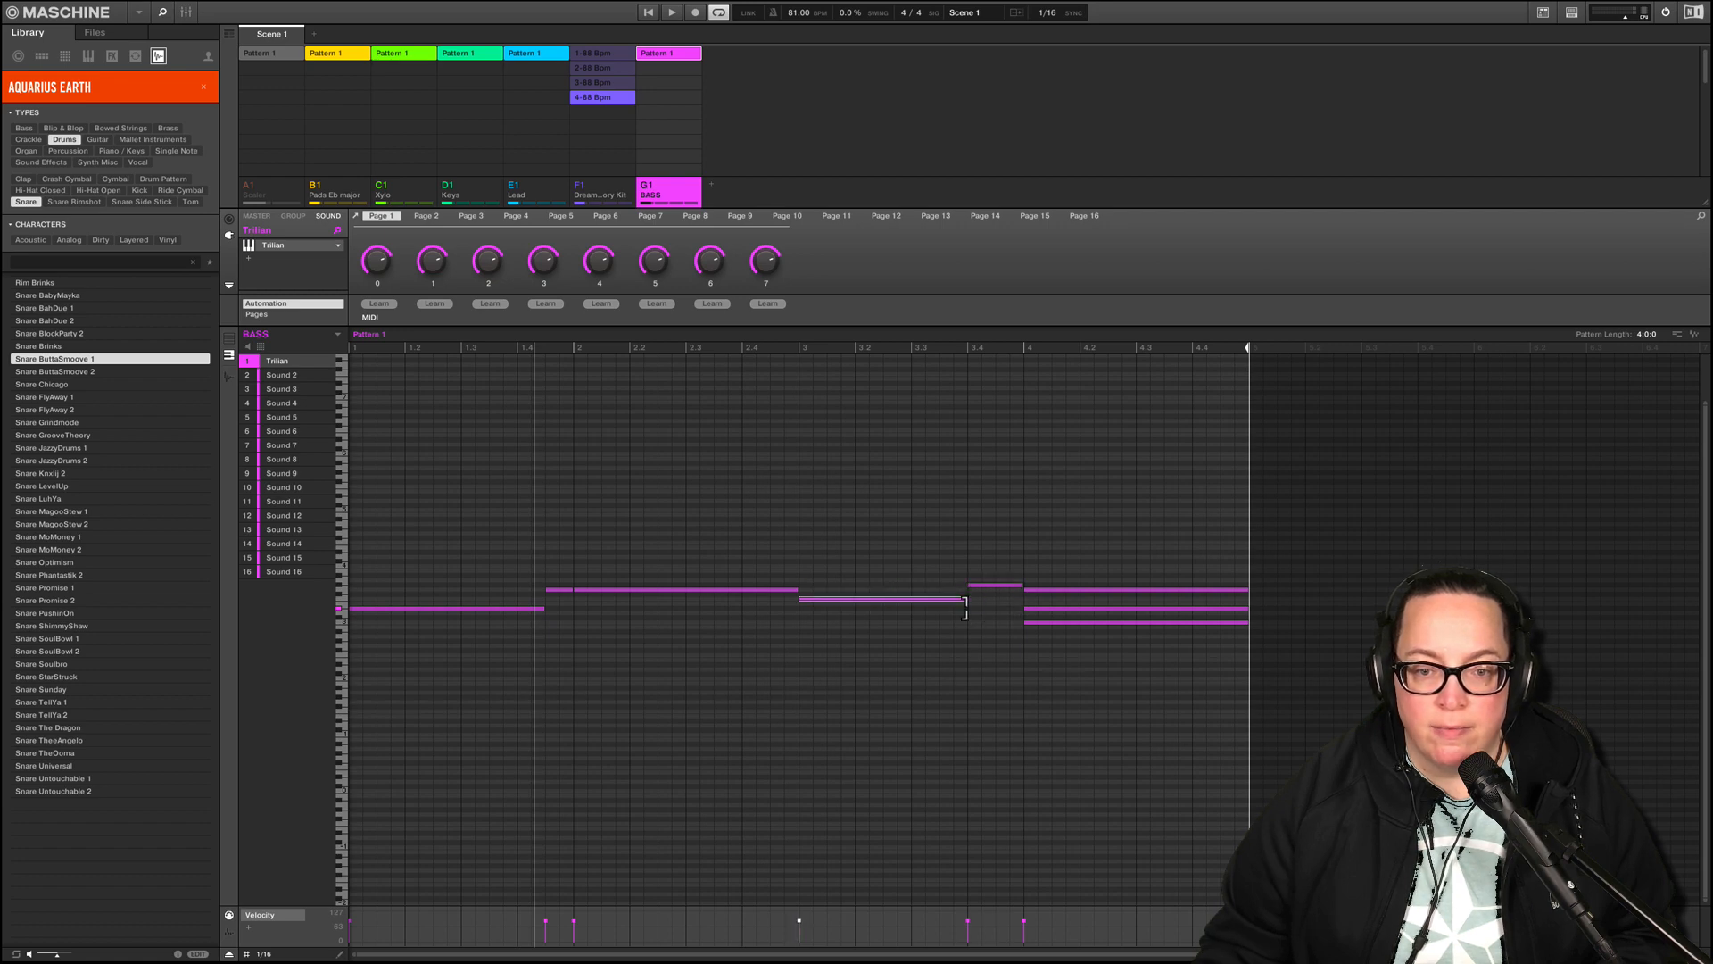
- Delete the highest and lowest notes of the bar 4 chord, keeping only its middle note
left_click(1043, 623)
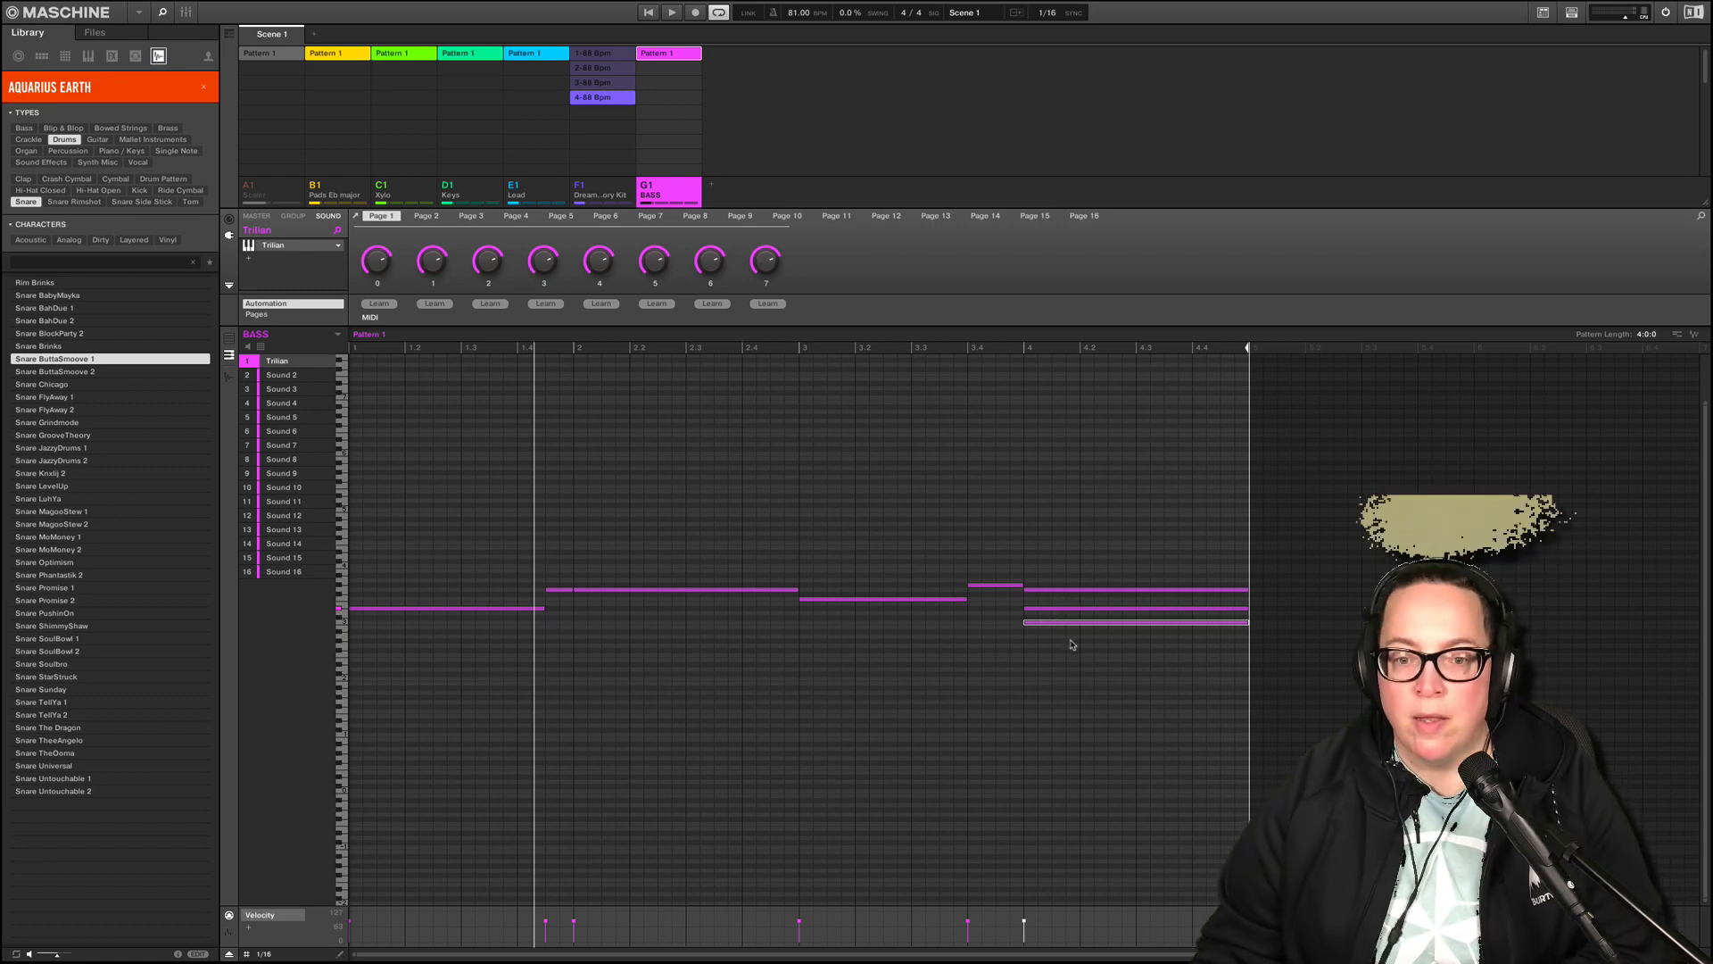
key("Delete")
key("Delete")
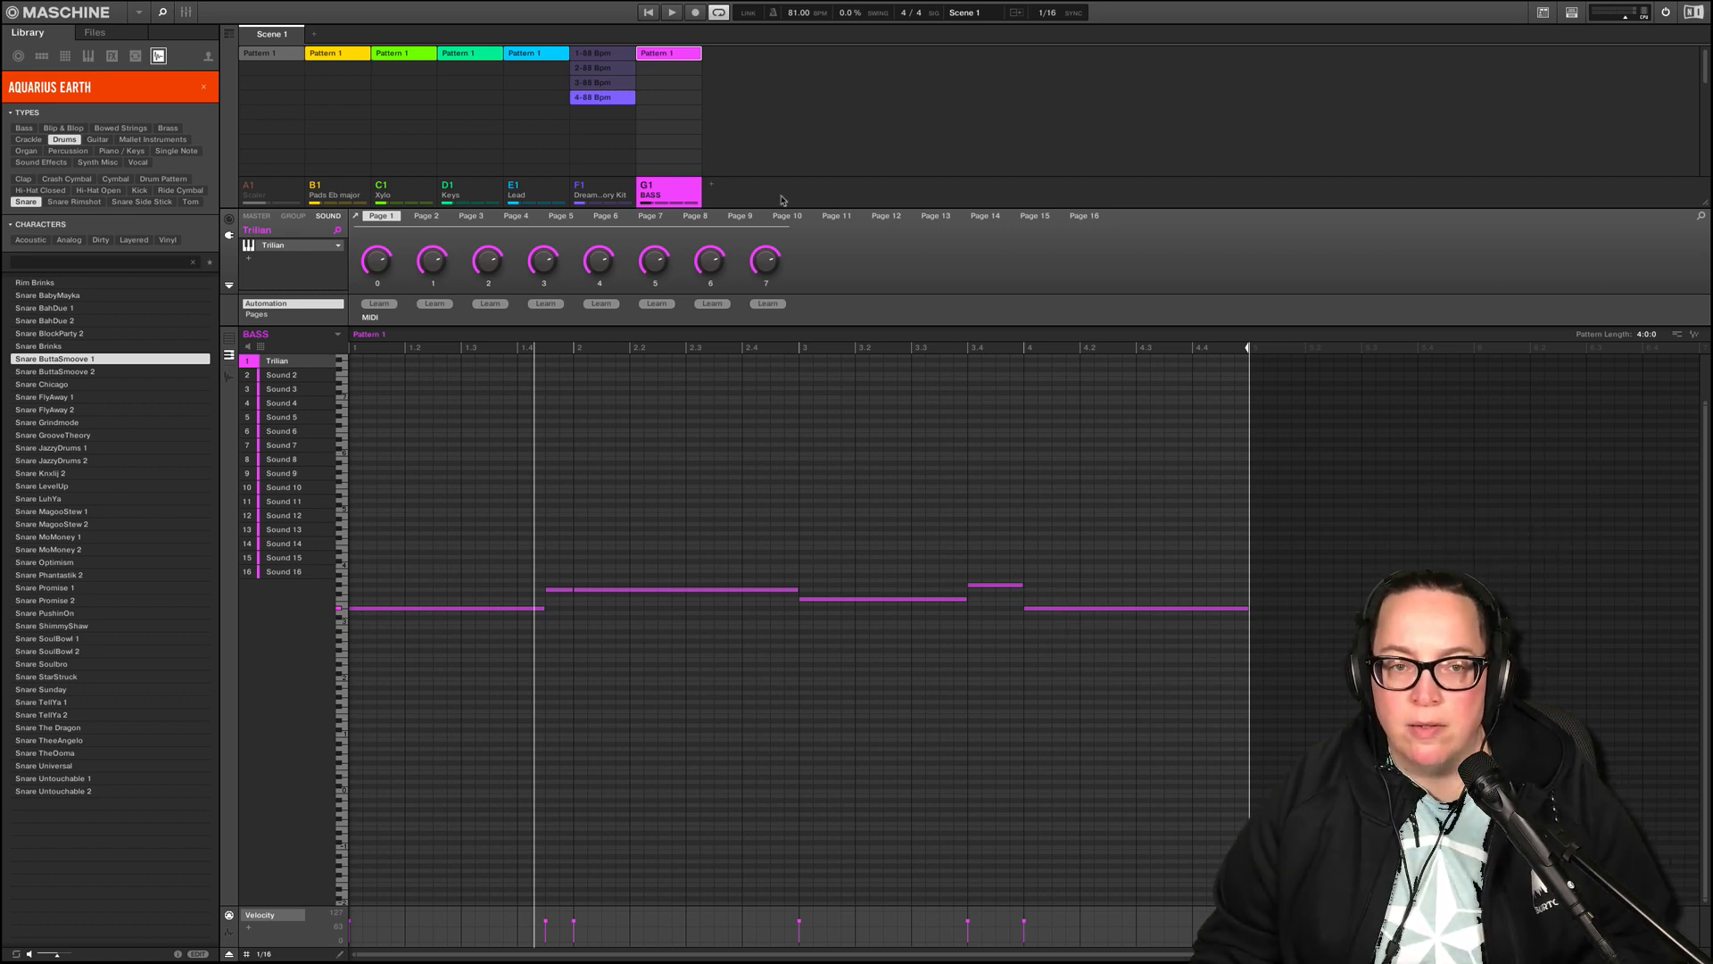
- Audition the bass line, trim the short upper note in bar 3 to half a beat and extend the lower note to meet it
left_click(646, 13)
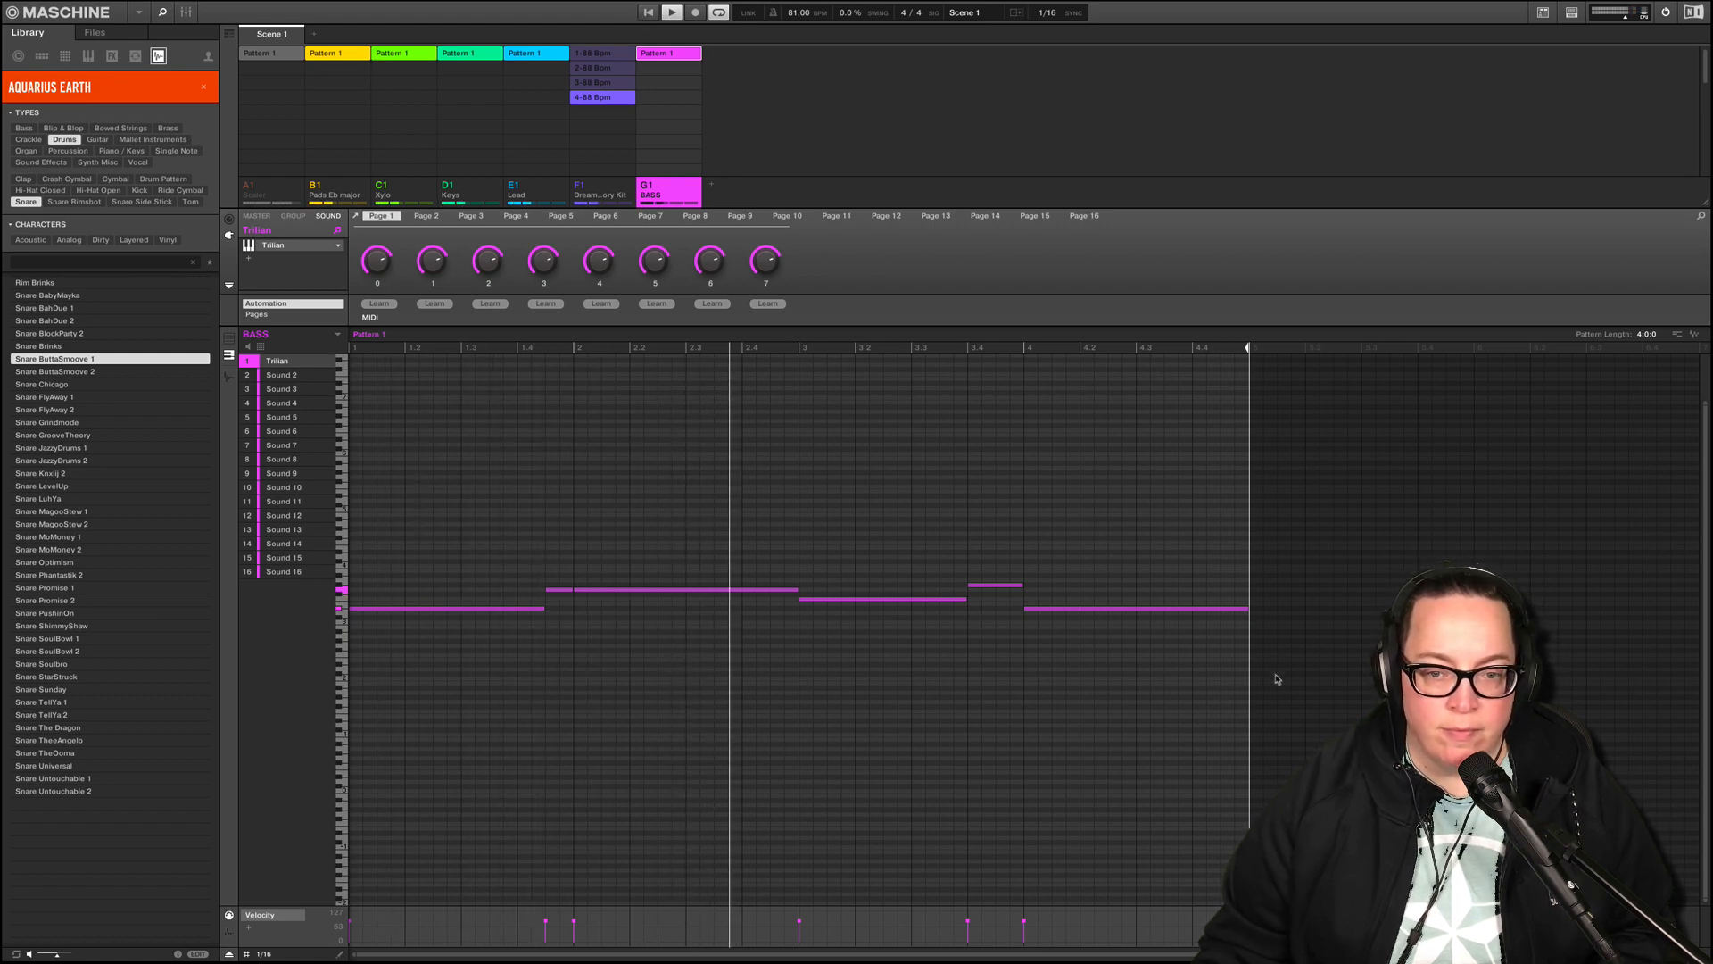
left_click_drag(1273, 677, 341, 702)
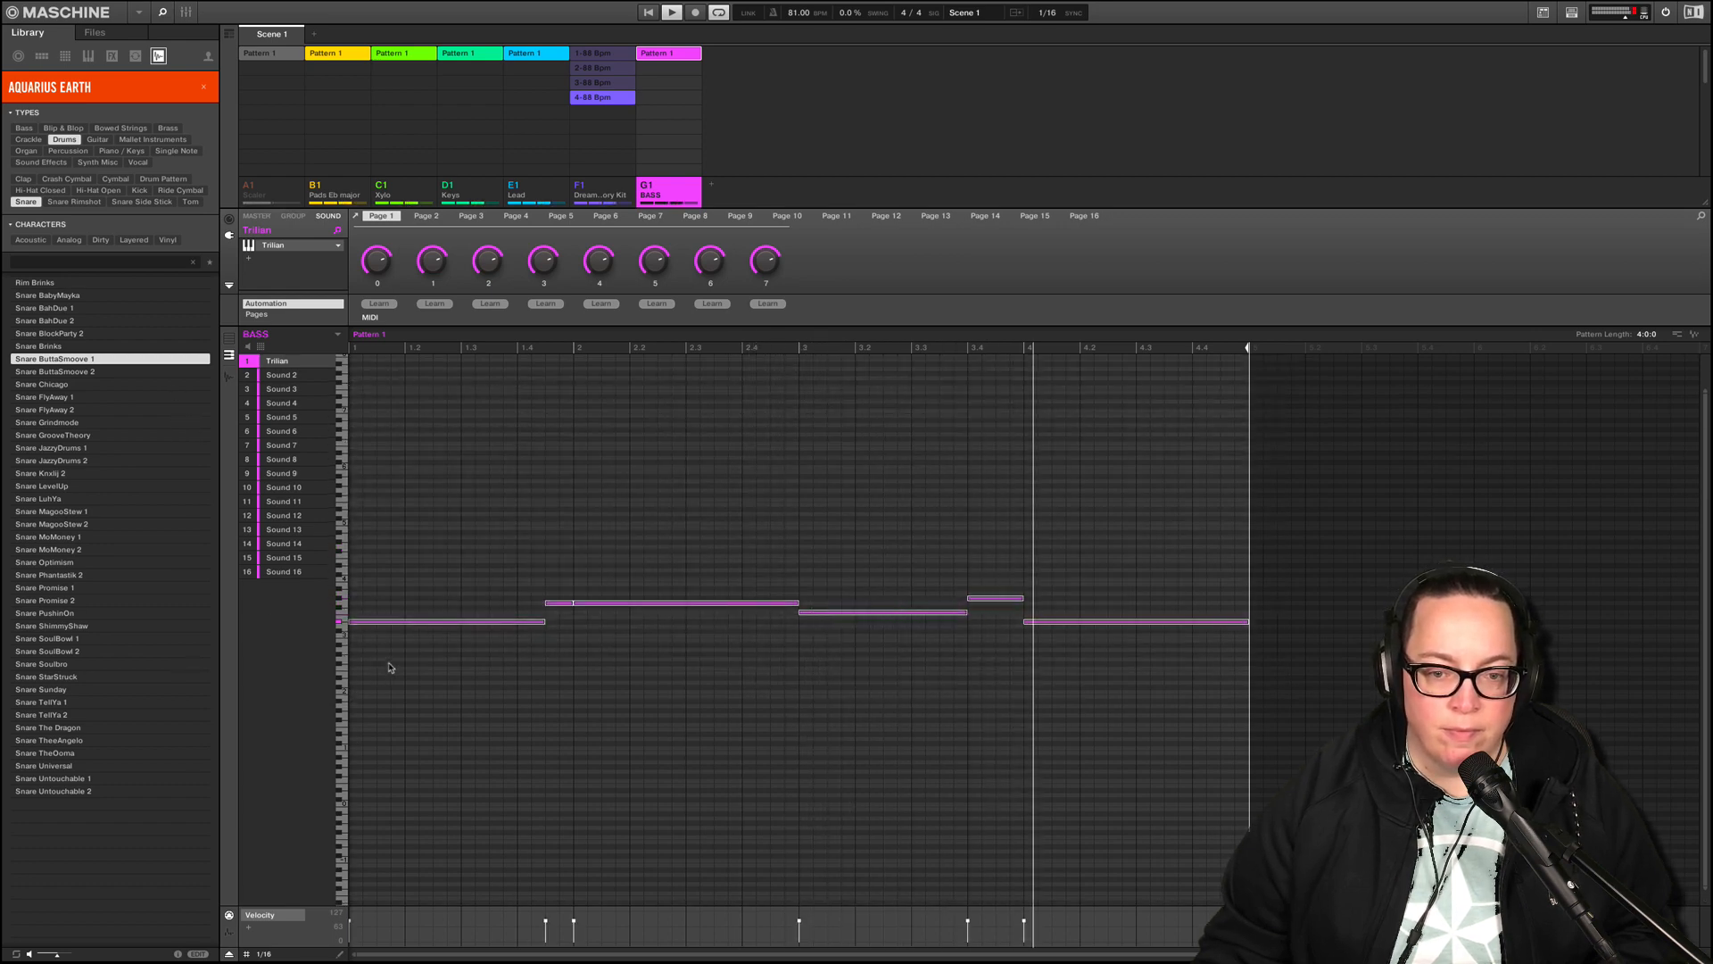
key("space")
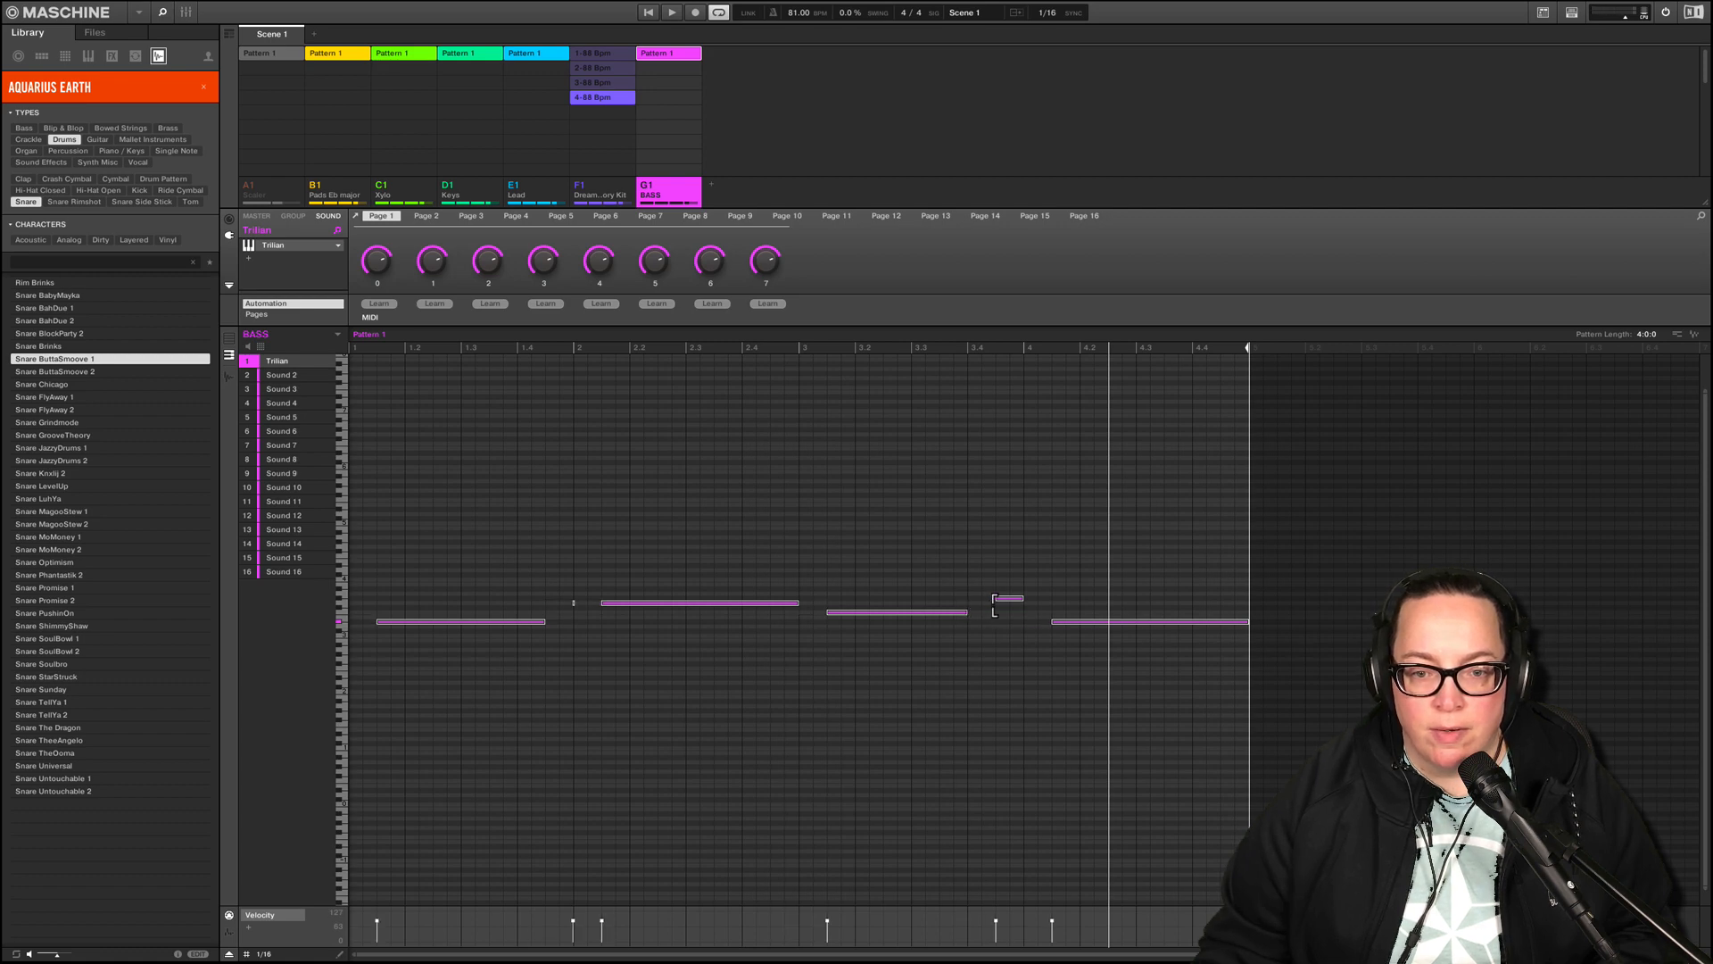
left_click(961, 640)
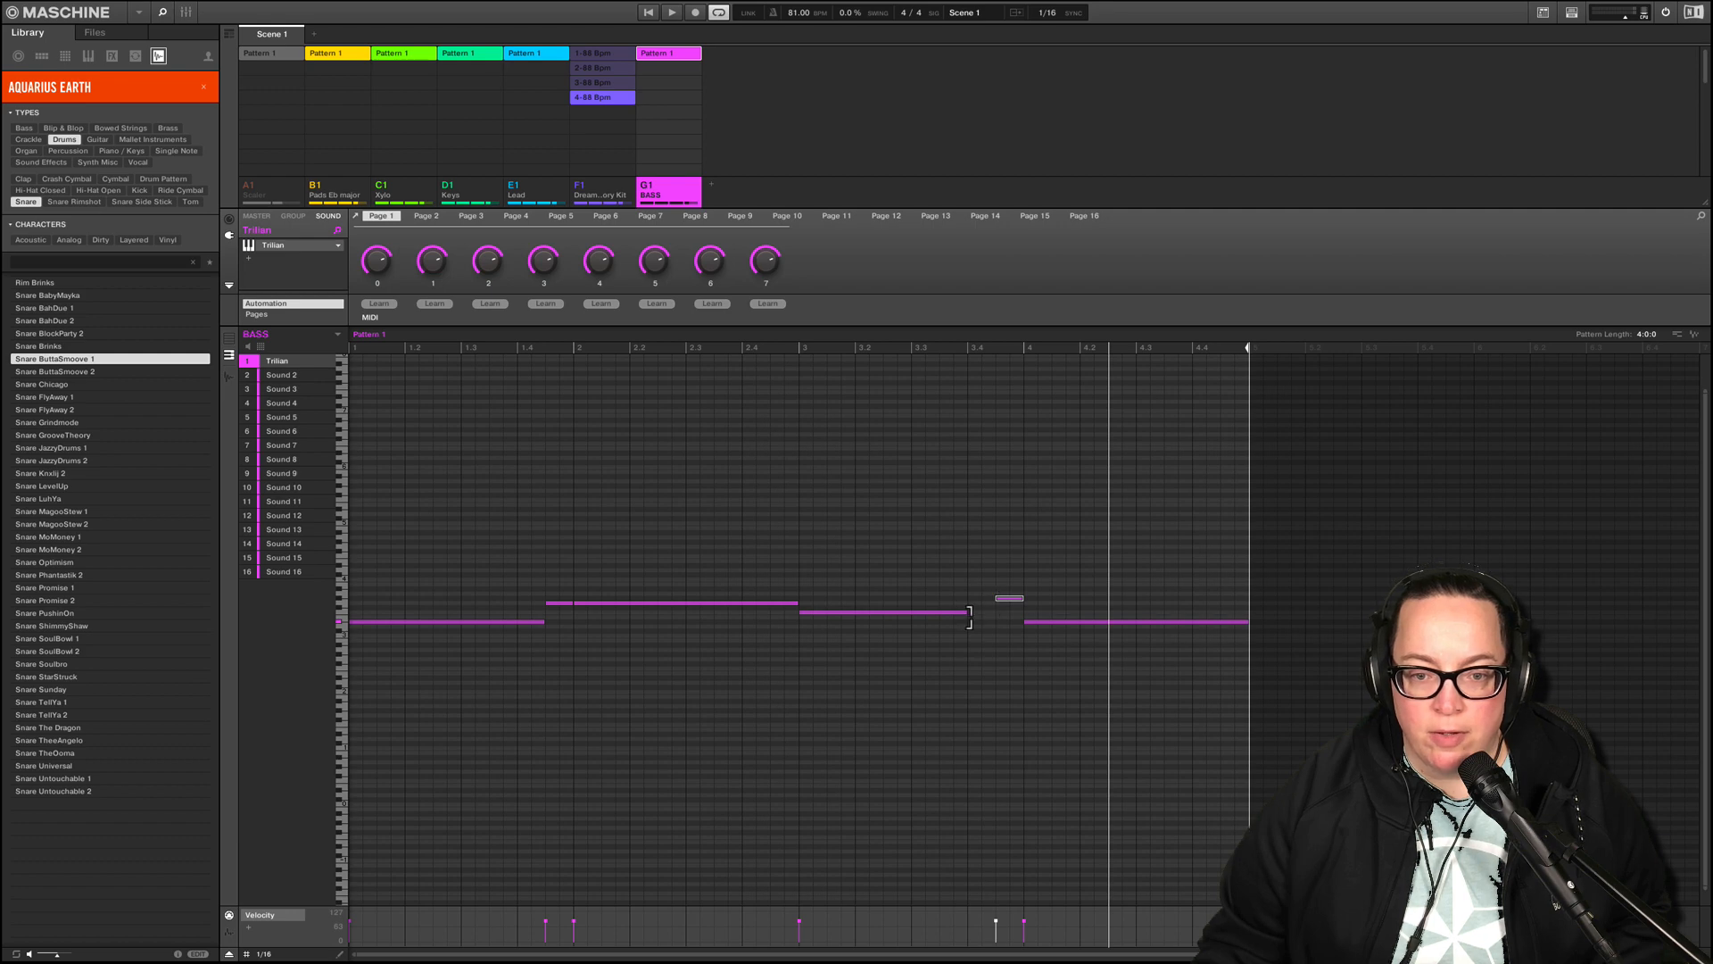
left_click_drag(968, 616, 996, 622)
- Transpose all the bass notes down one octave and play the pattern from the start to hear them
left_click_drag(417, 527, 1199, 699)
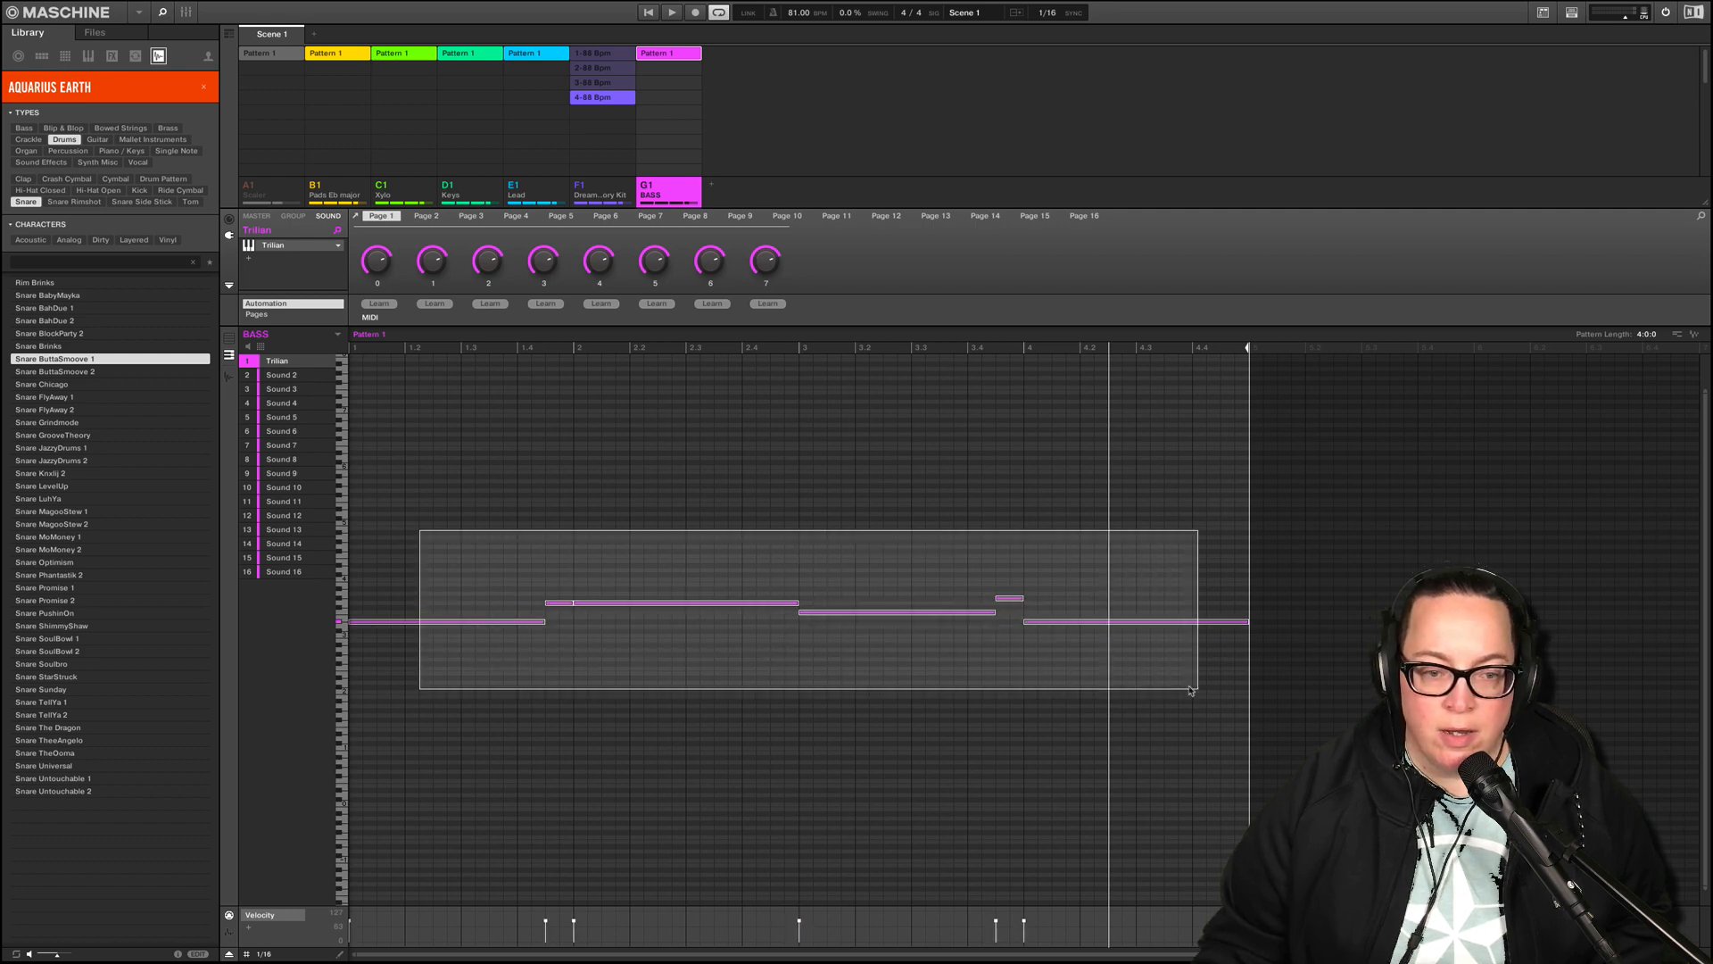
left_click_drag(374, 626, 366, 685)
left_click(384, 600)
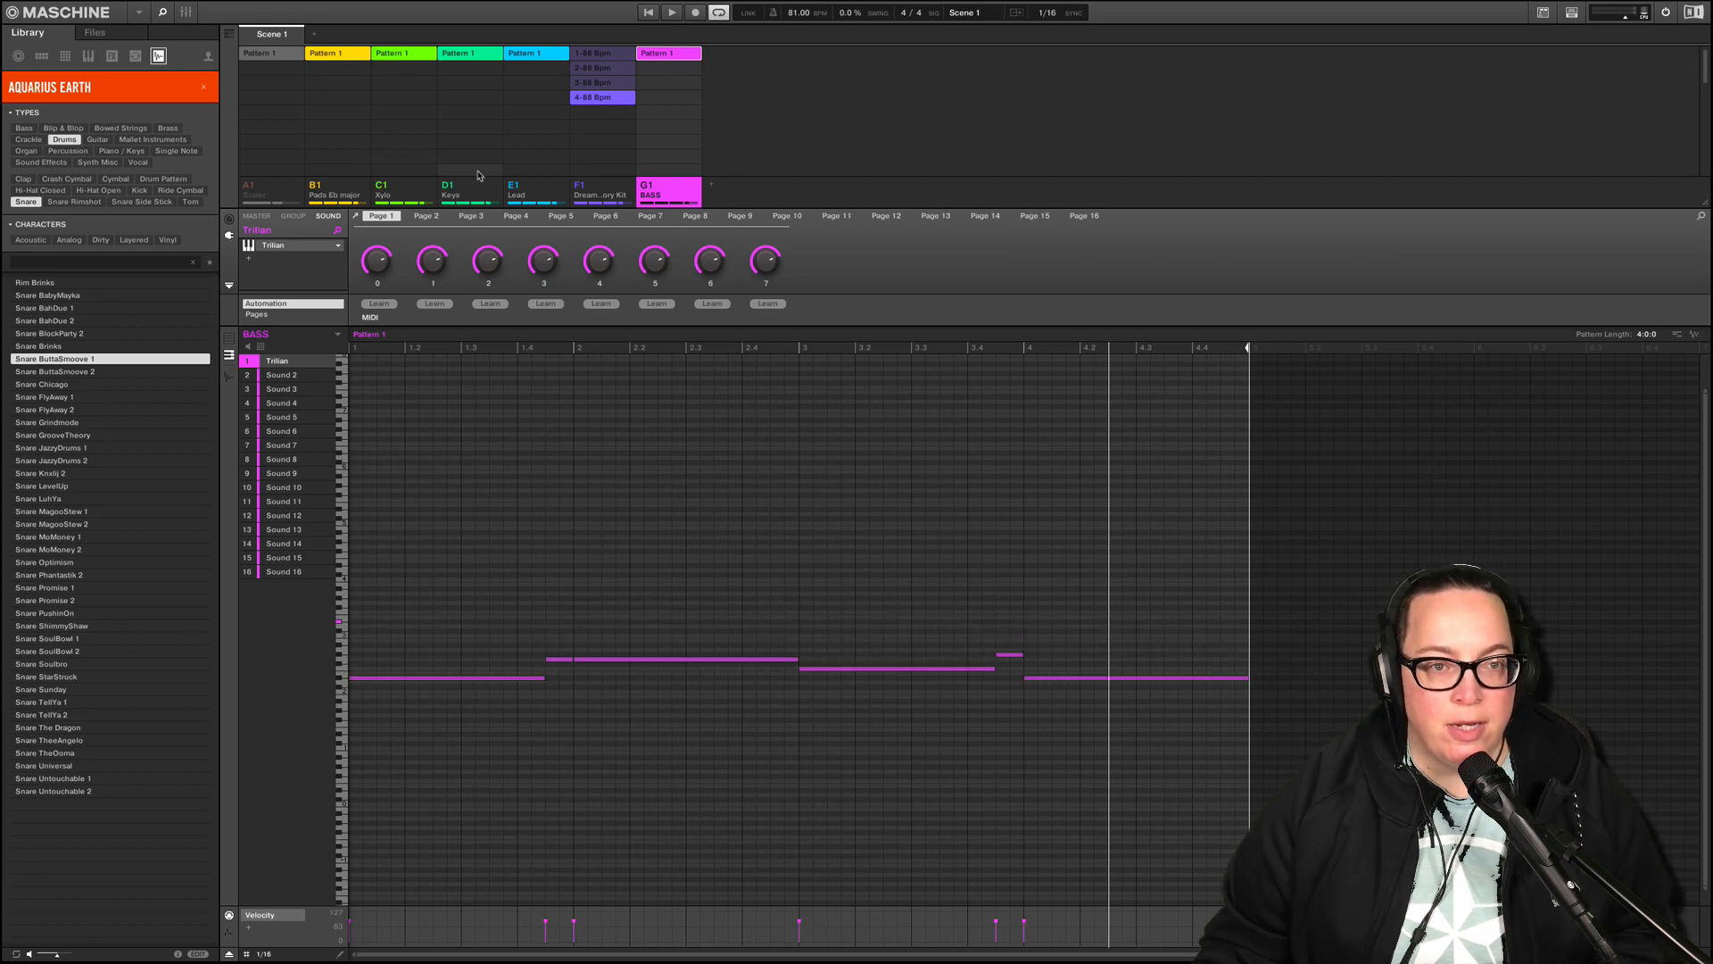
left_click(648, 13)
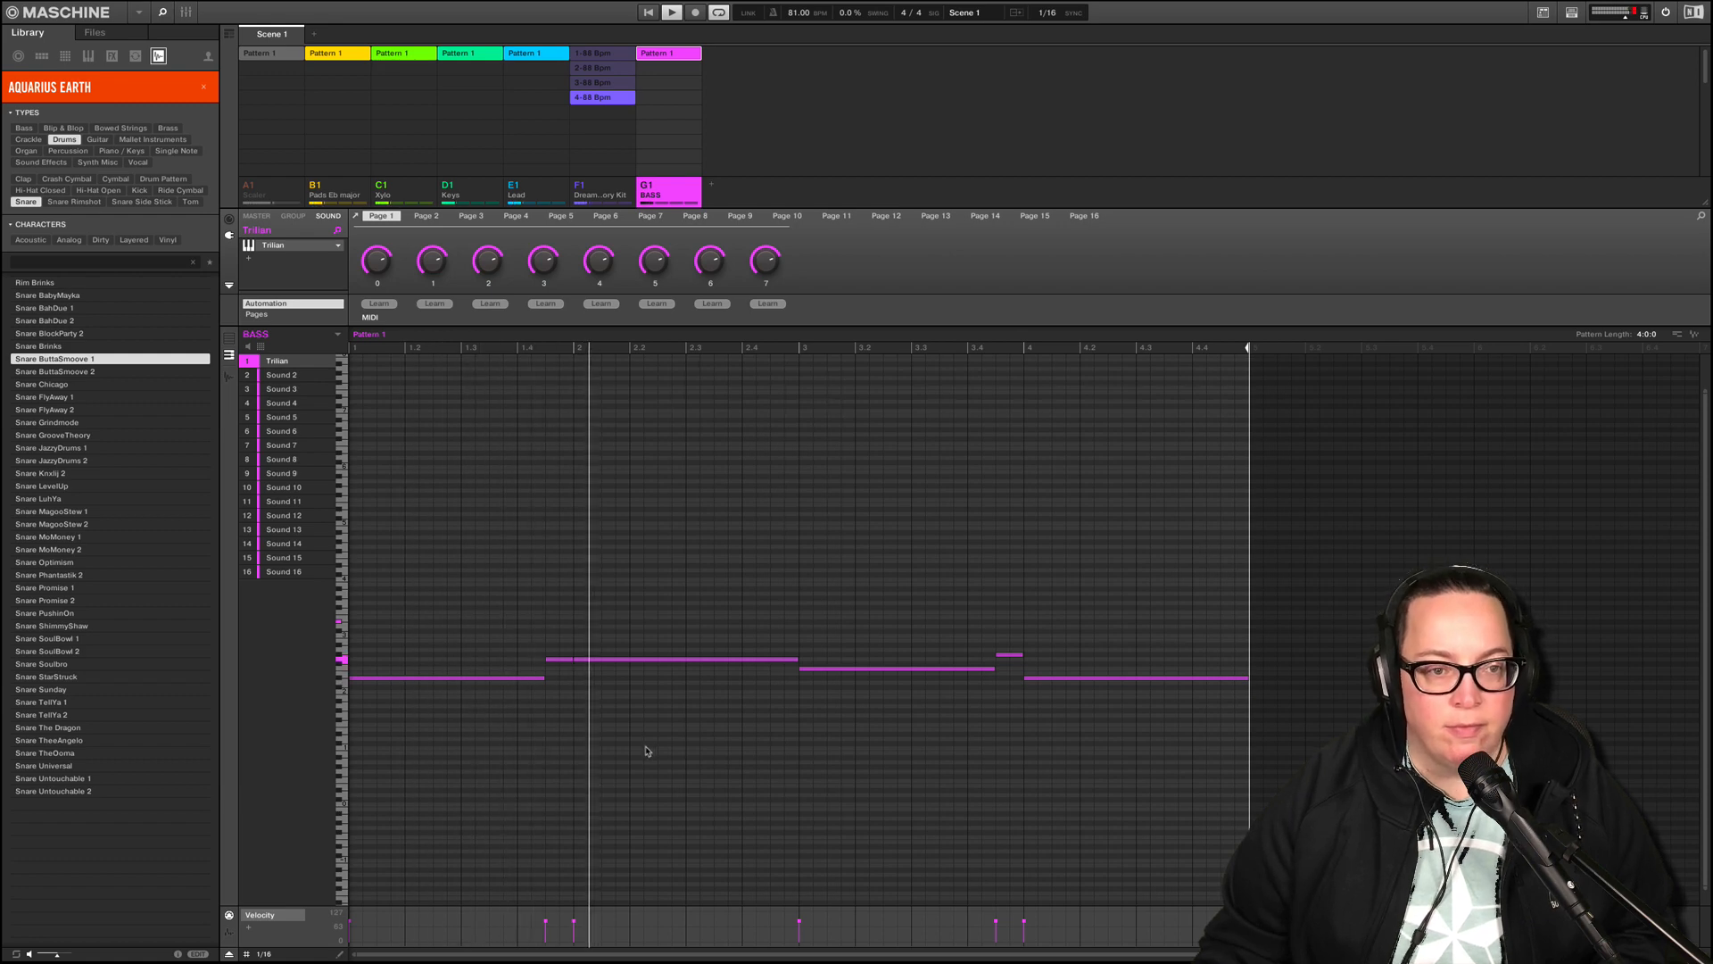
key("space")
- Change the Trilian patch to Clicky 106 Sub and play the beat from the start to audition it
double_click(255, 245)
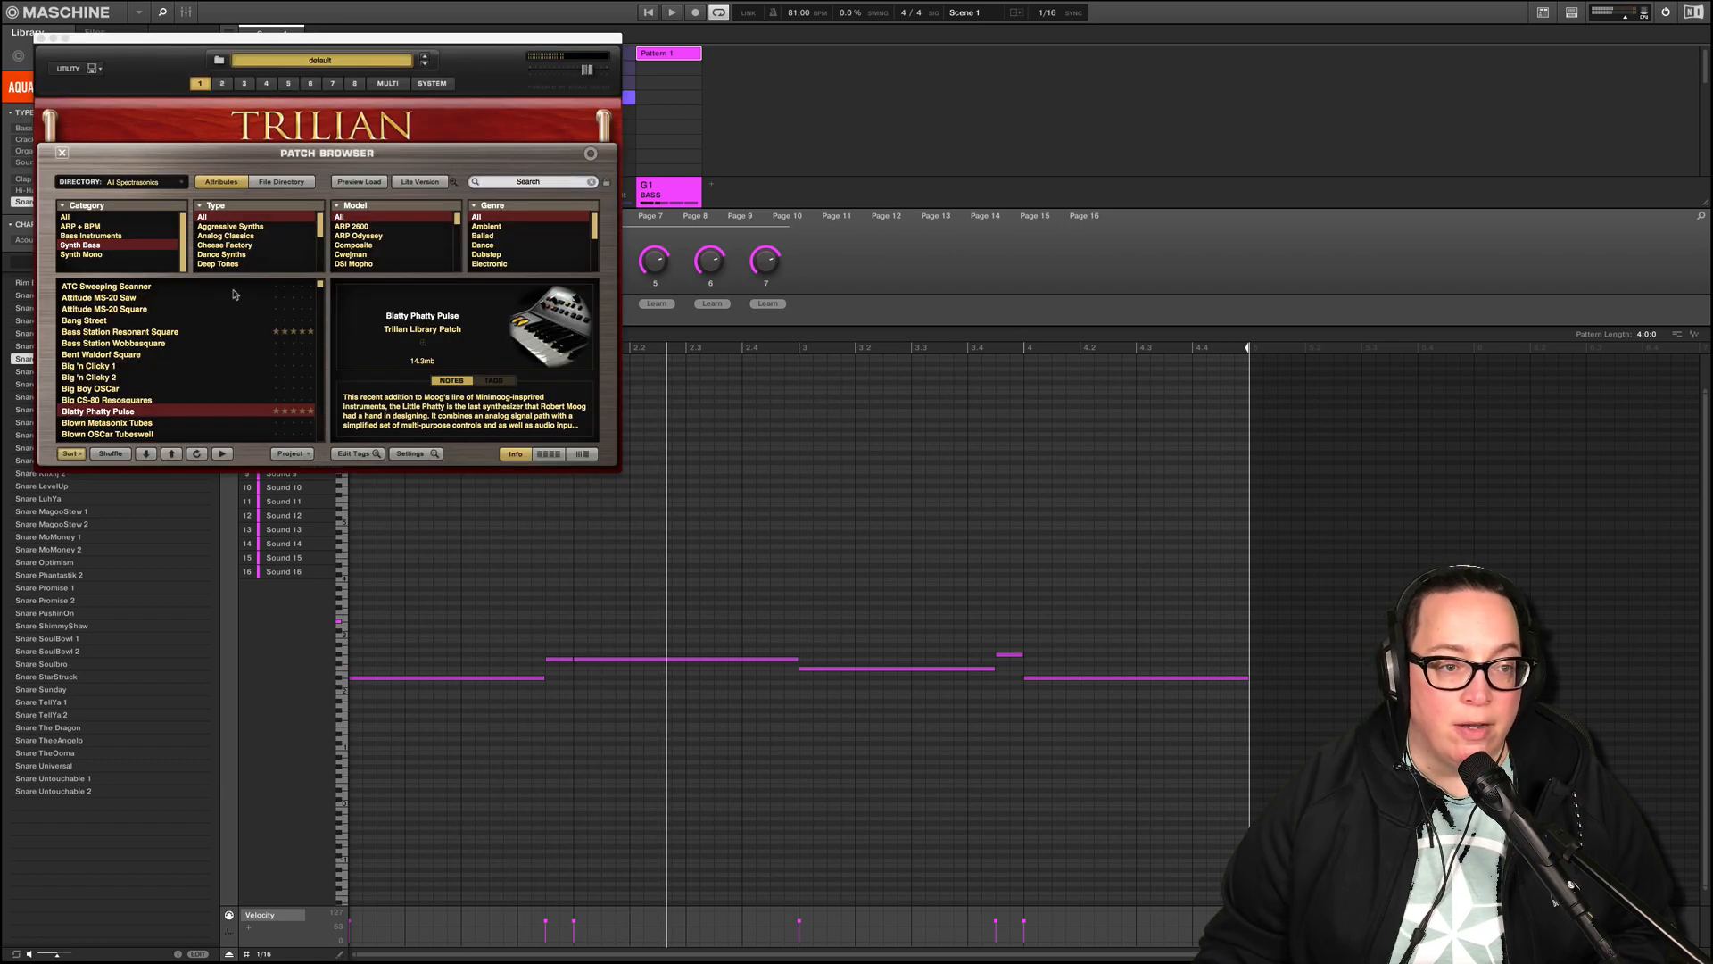
scroll(108, 350, "down", 6)
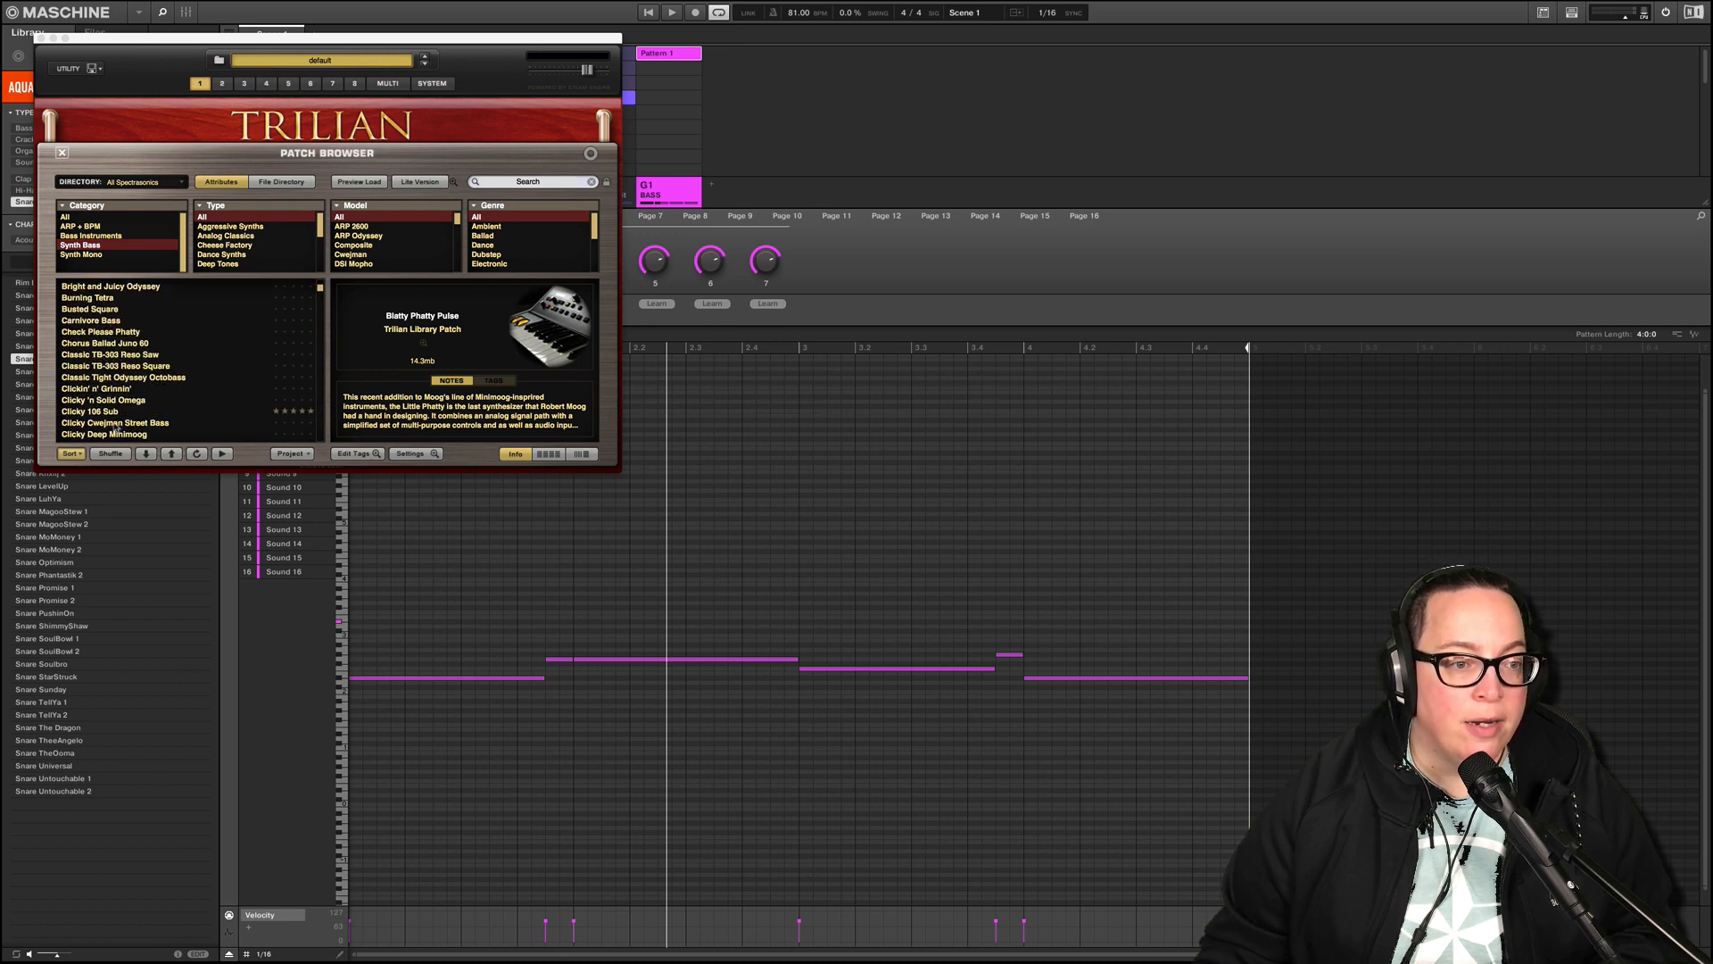
left_click(113, 423)
left_click(124, 411)
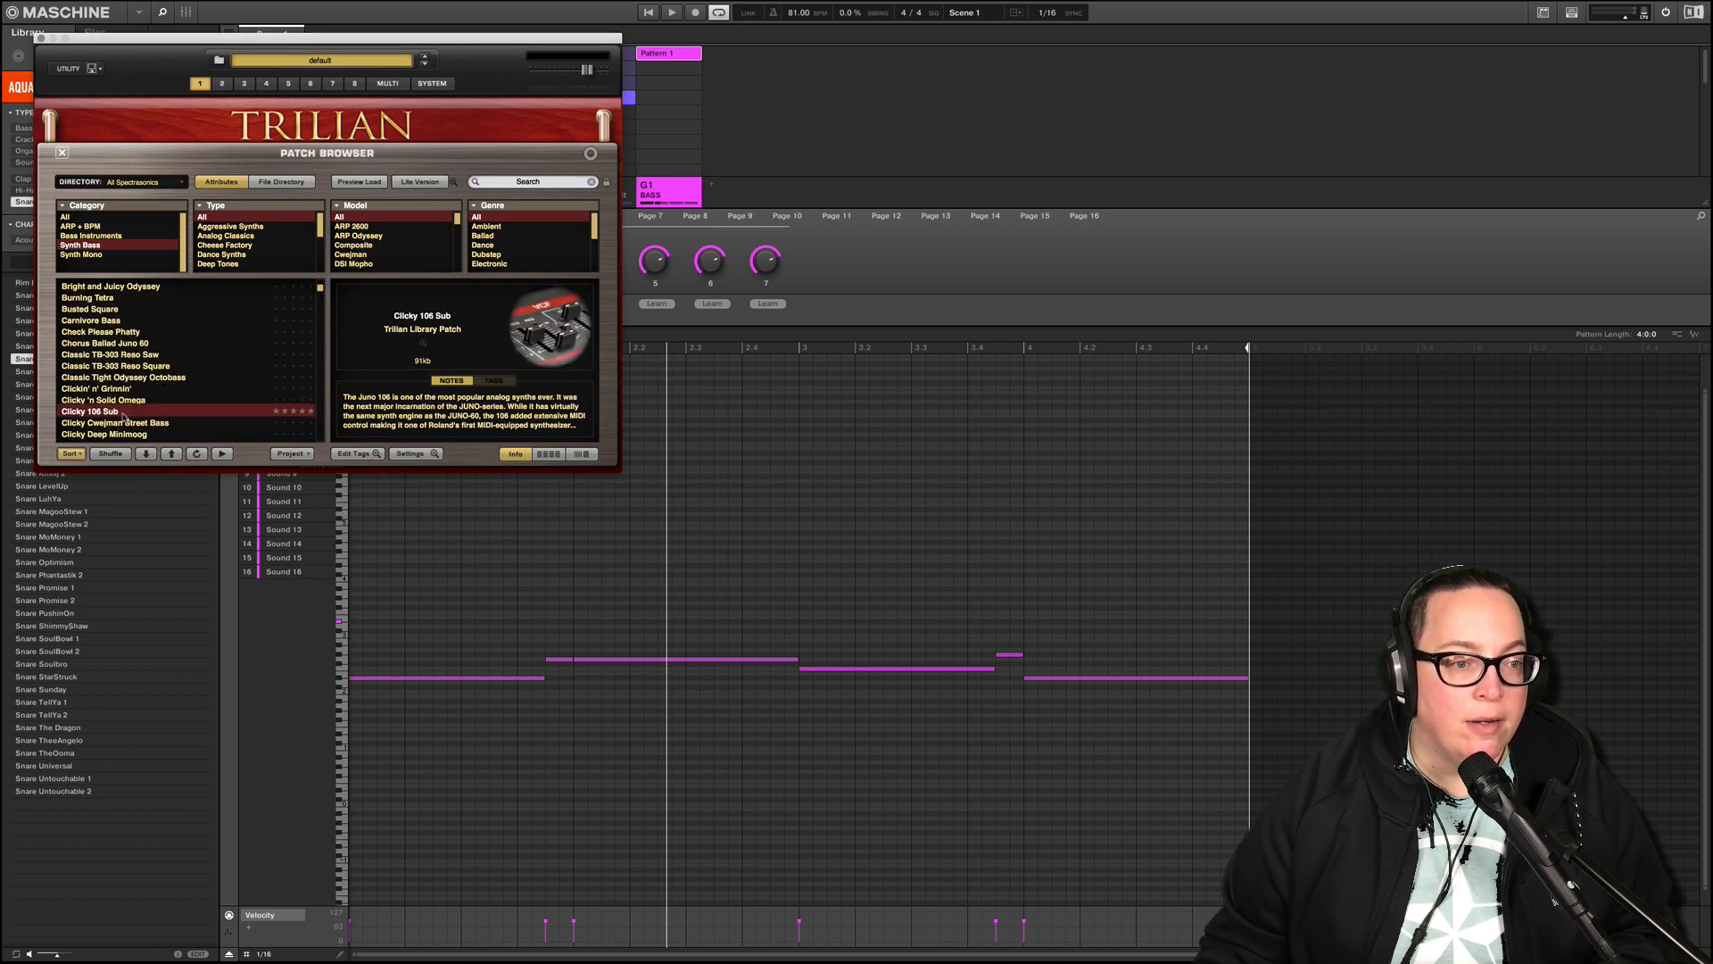
left_click(39, 38)
left_click(649, 13)
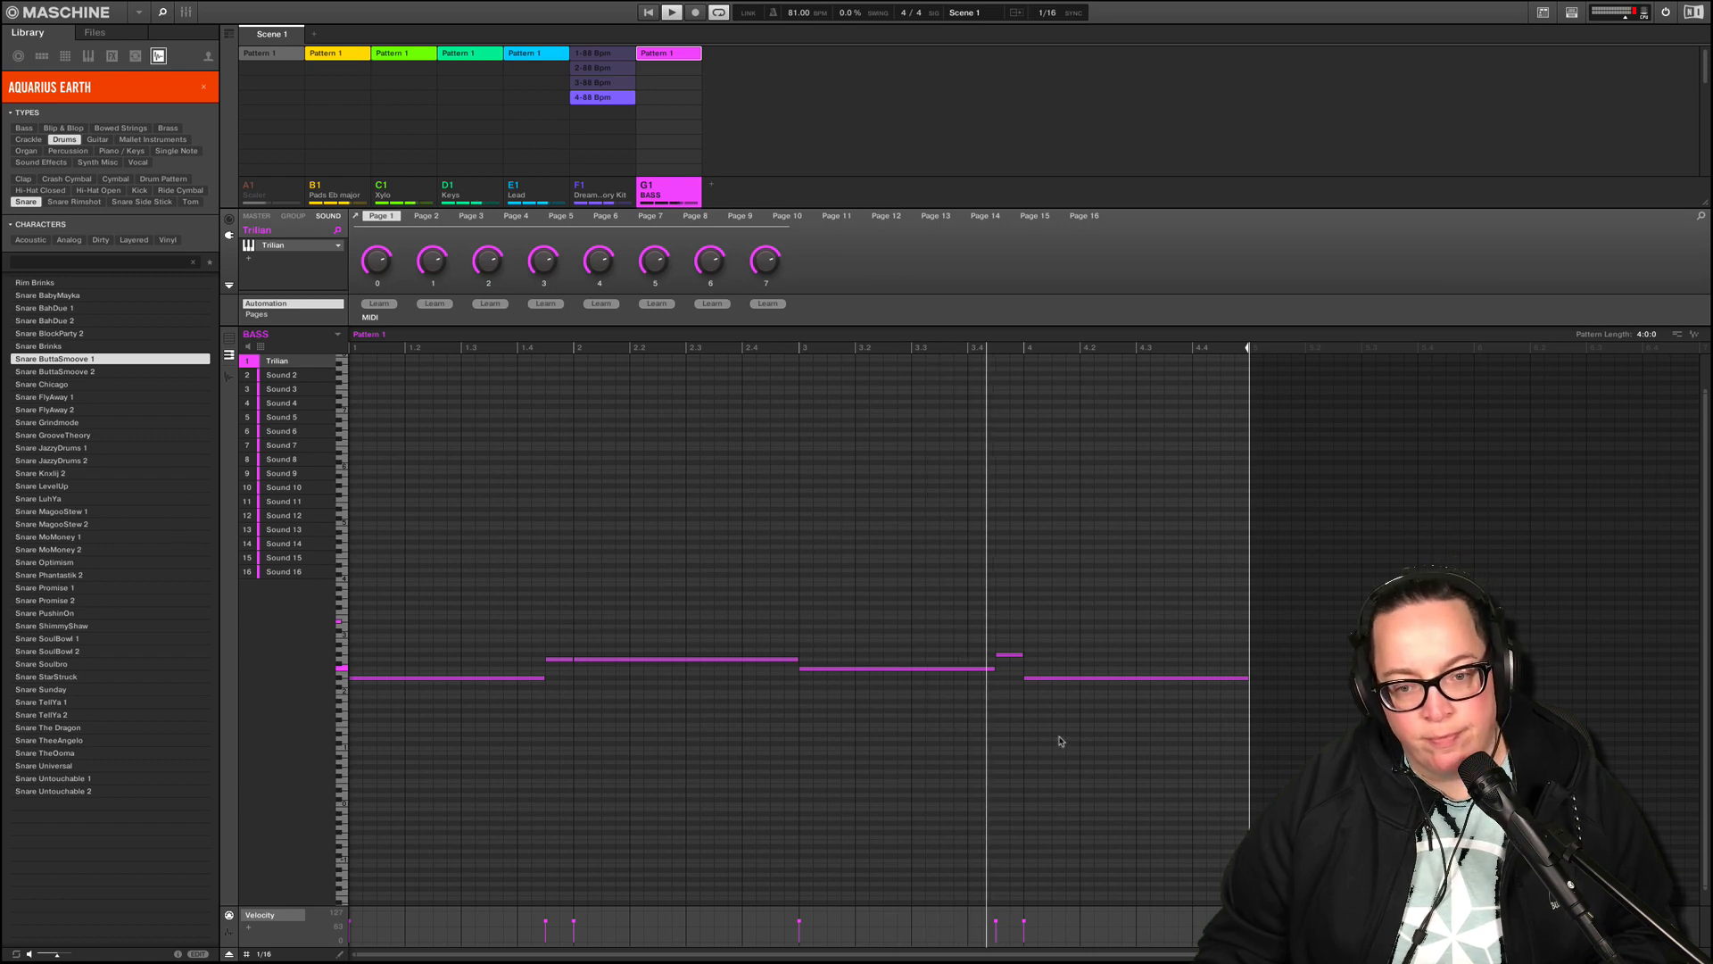
key("space")
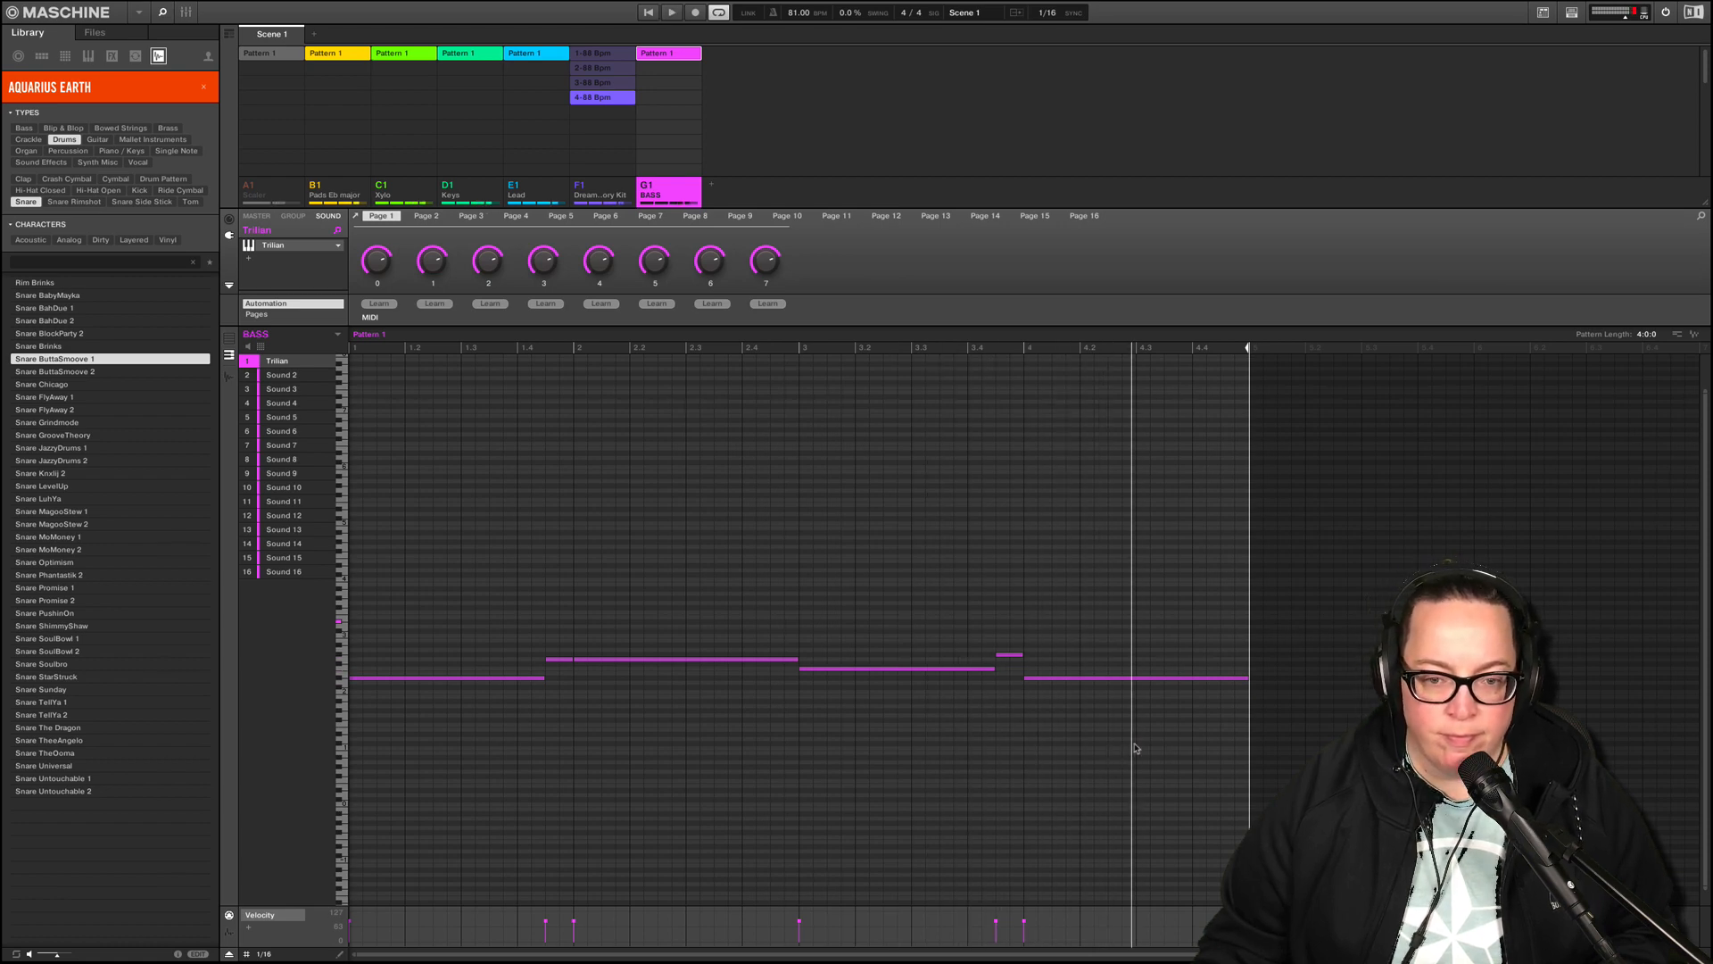
- Transpose all the bass notes back up one octave and play the beat from the start
left_click_drag(1137, 737, 444, 607)
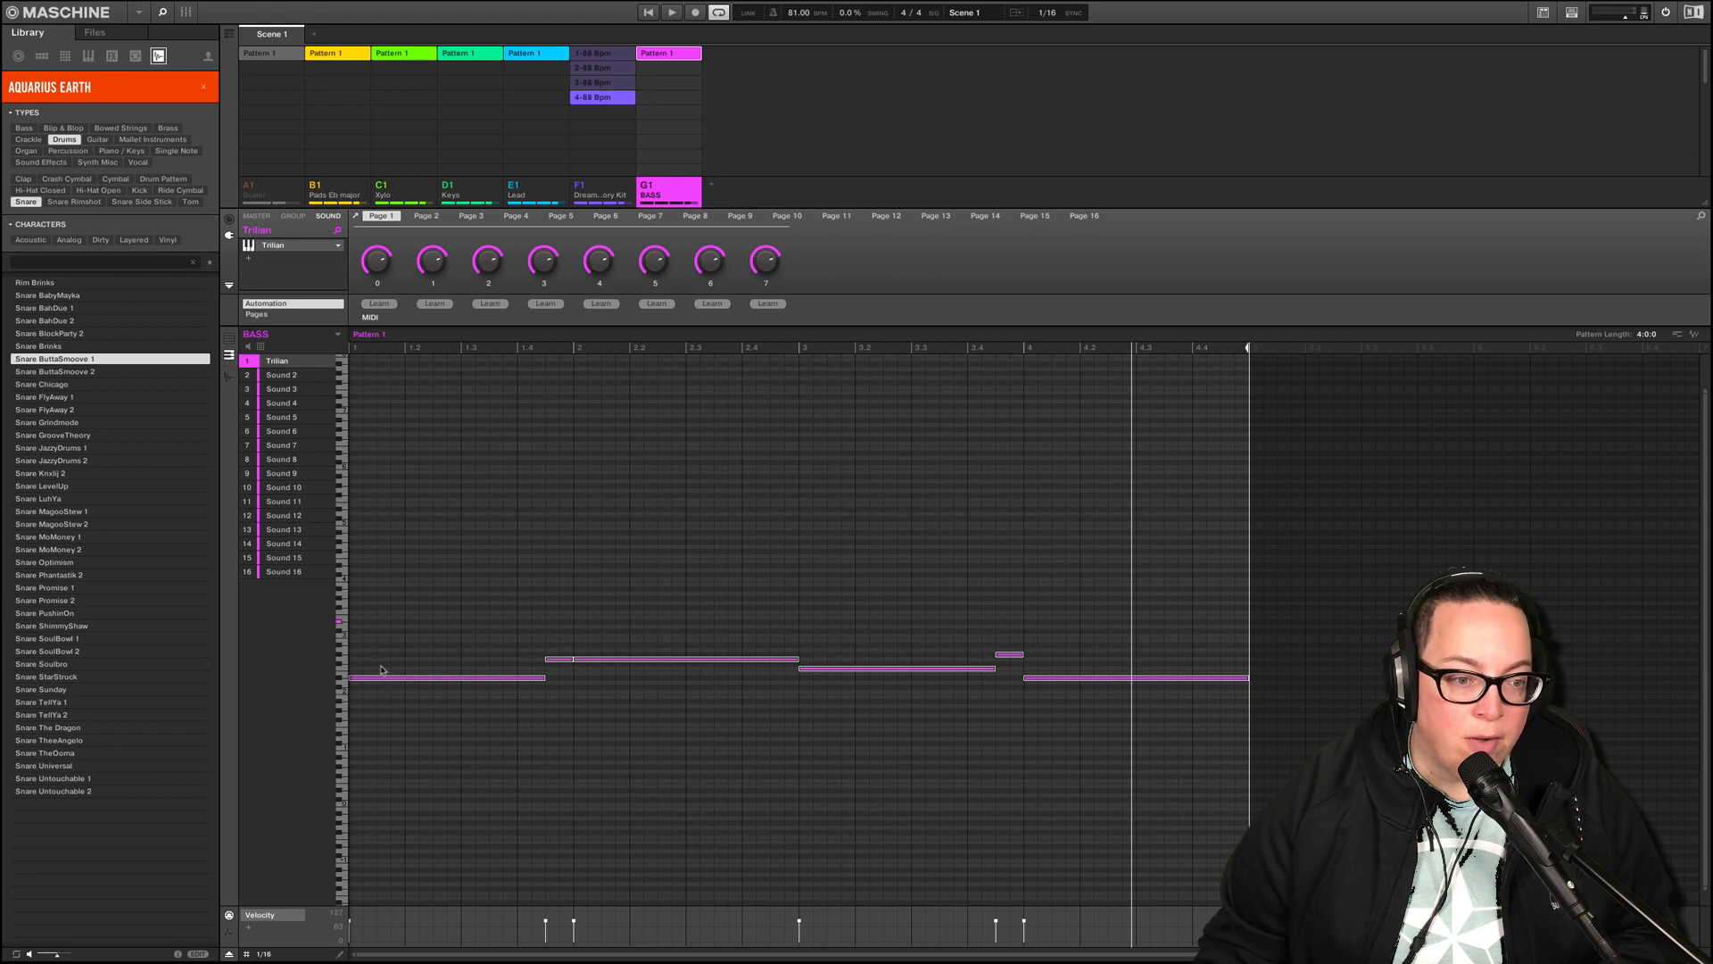
left_click_drag(381, 670, 387, 626)
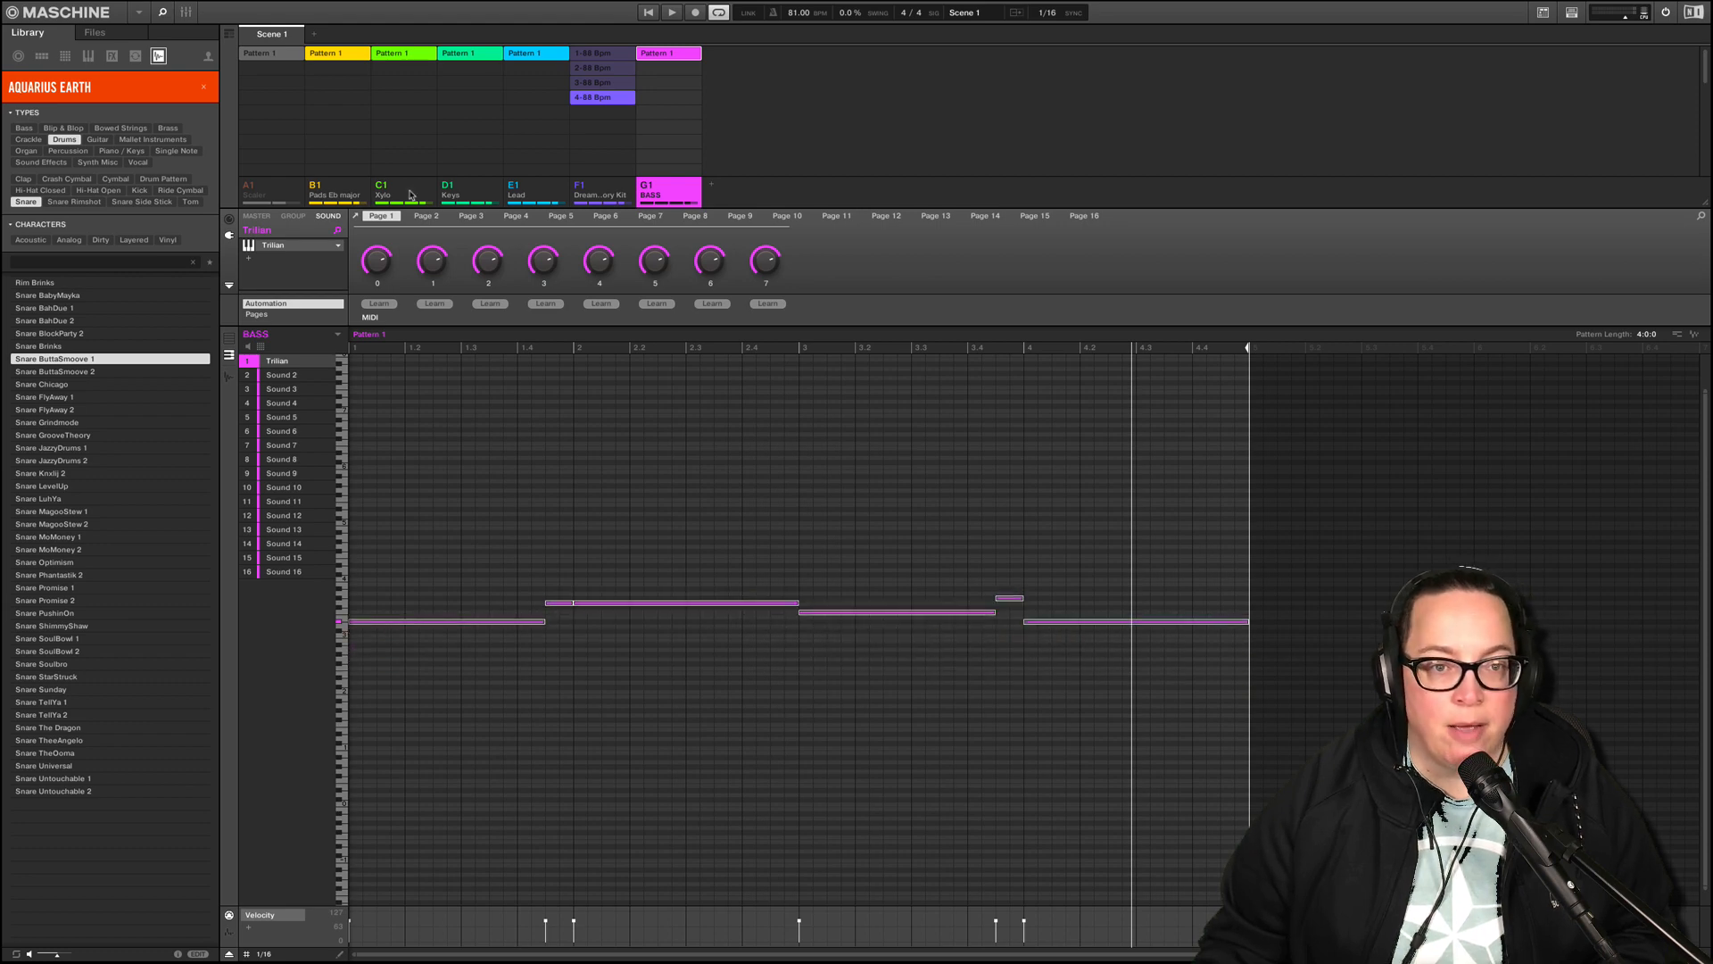
key("space")
left_click(647, 12)
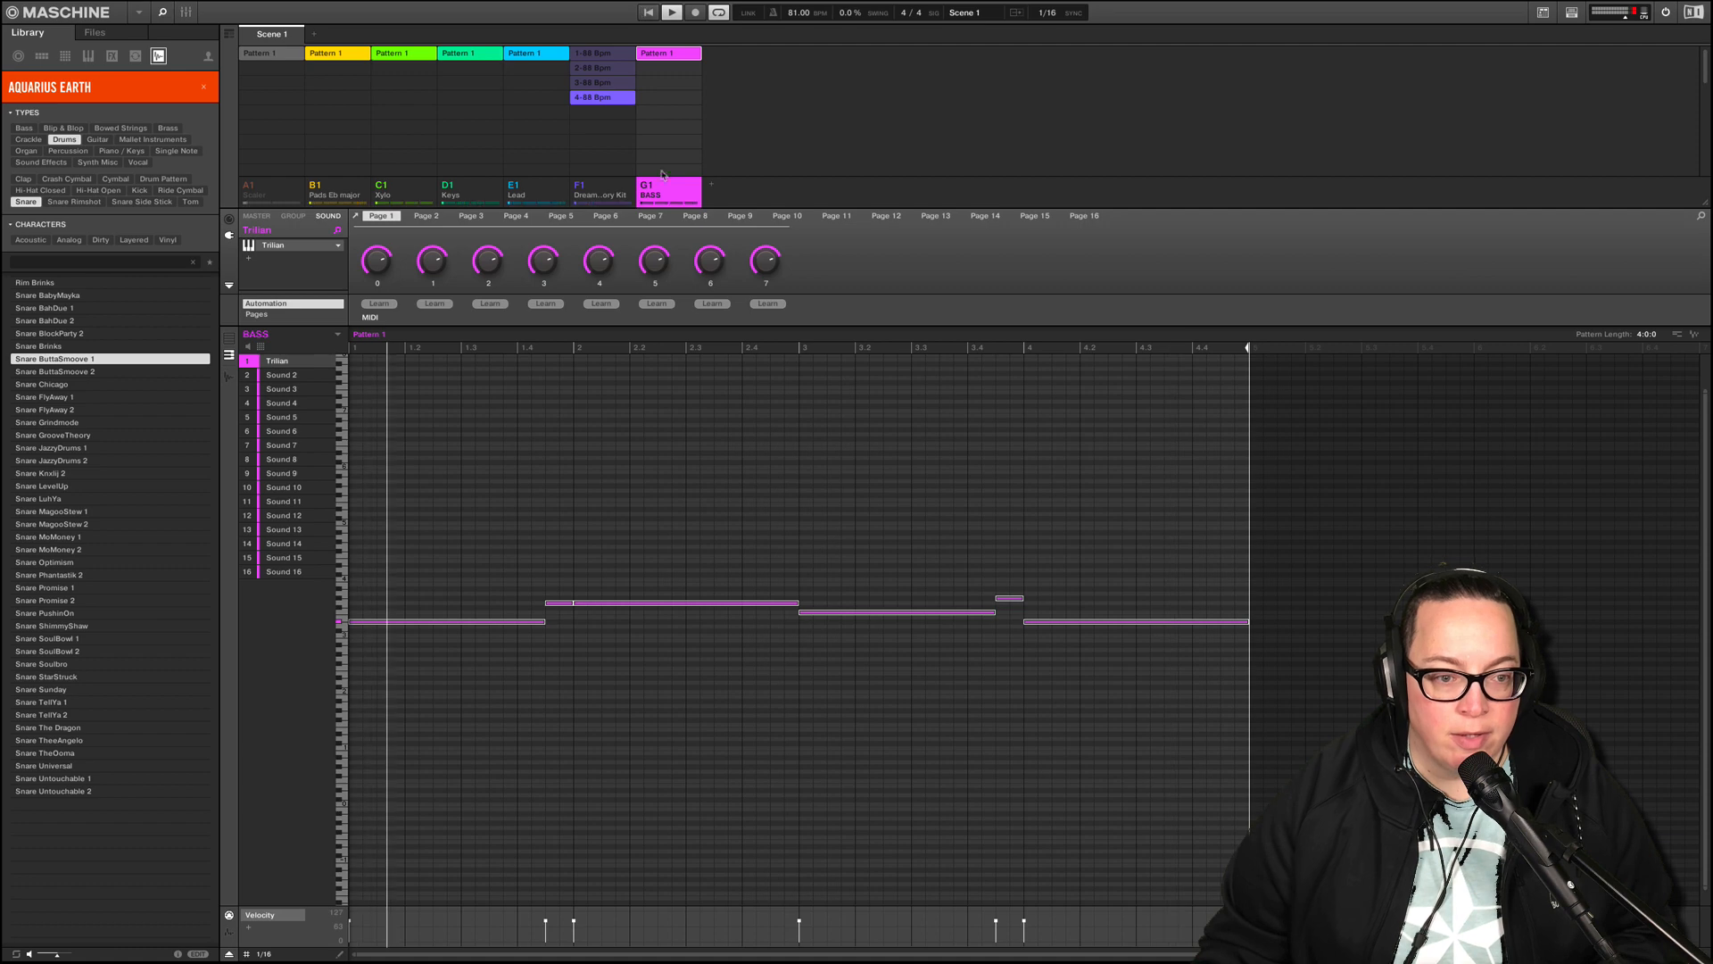
left_click(699, 684)
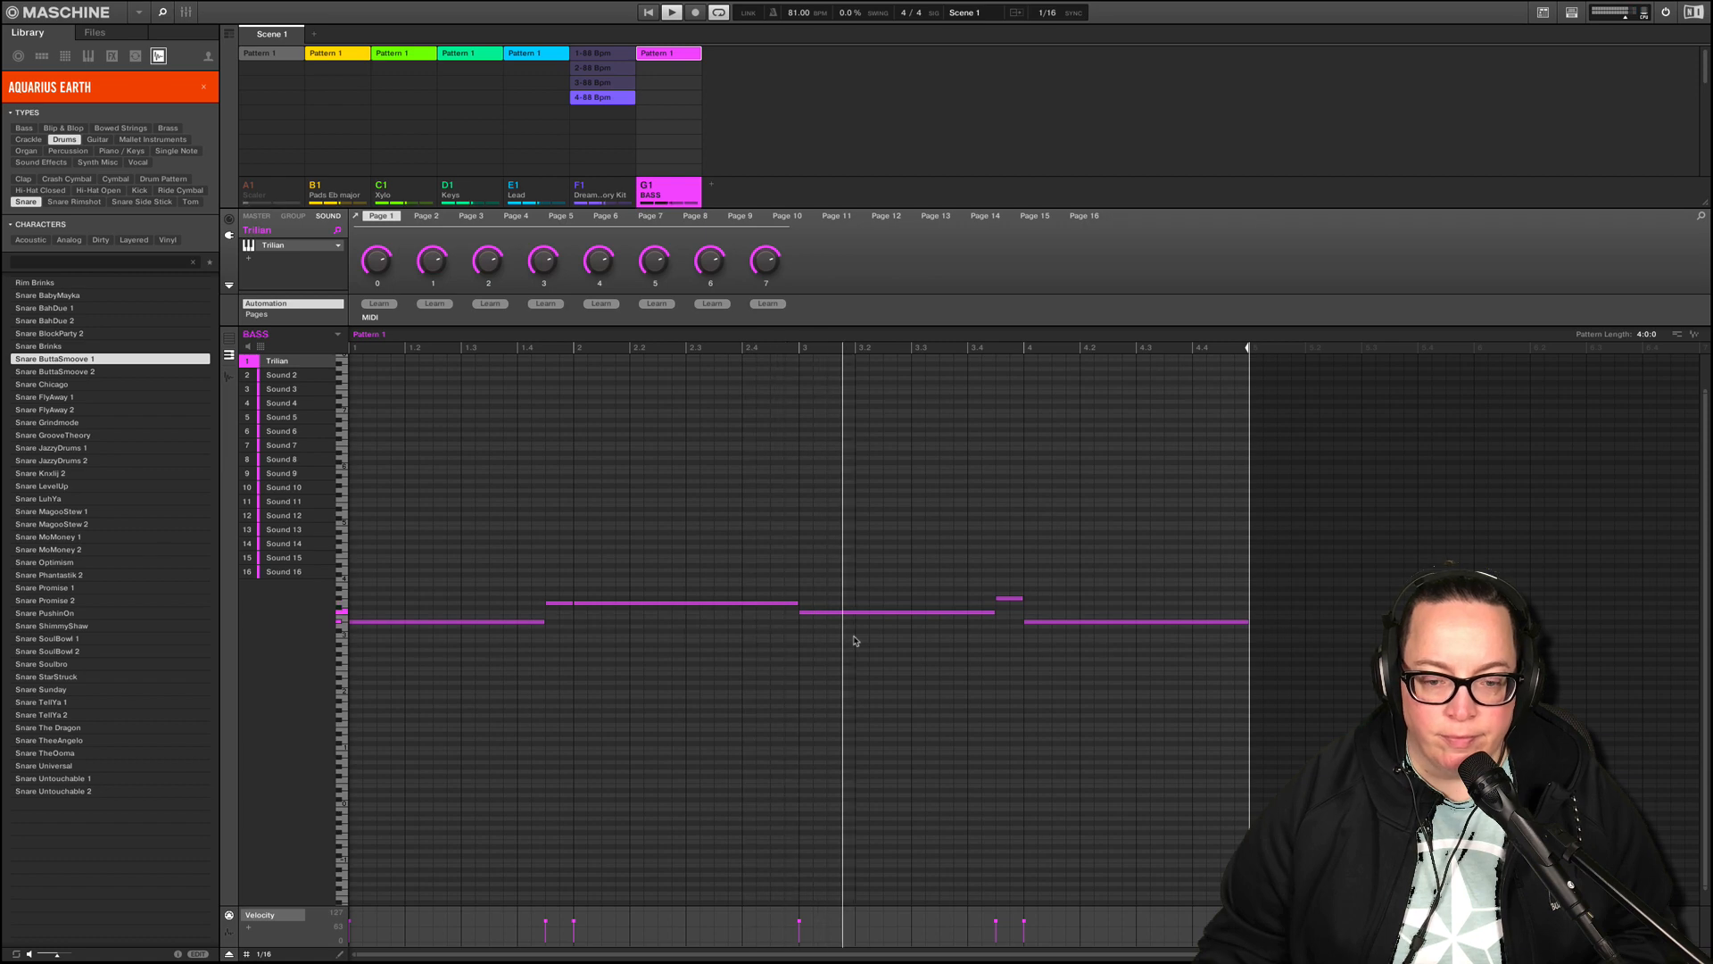
- Check the BASS group's level against the other groups in the mixer during playback and return to the pattern view
left_click(191, 17)
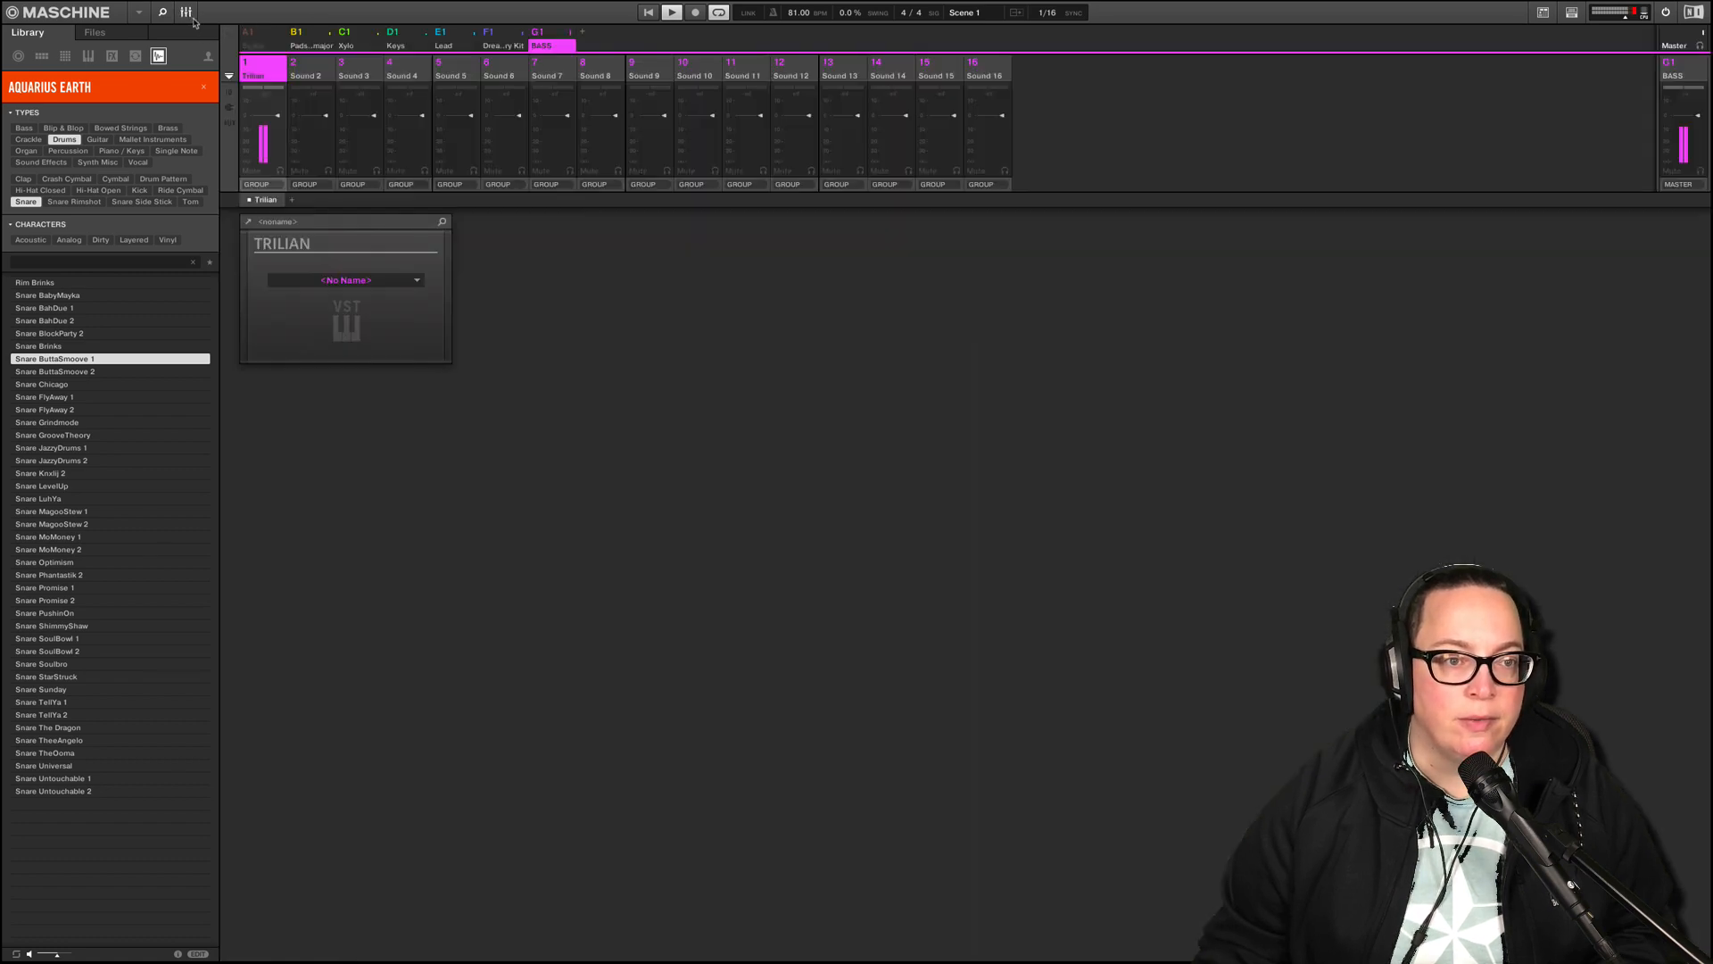
left_click(561, 34)
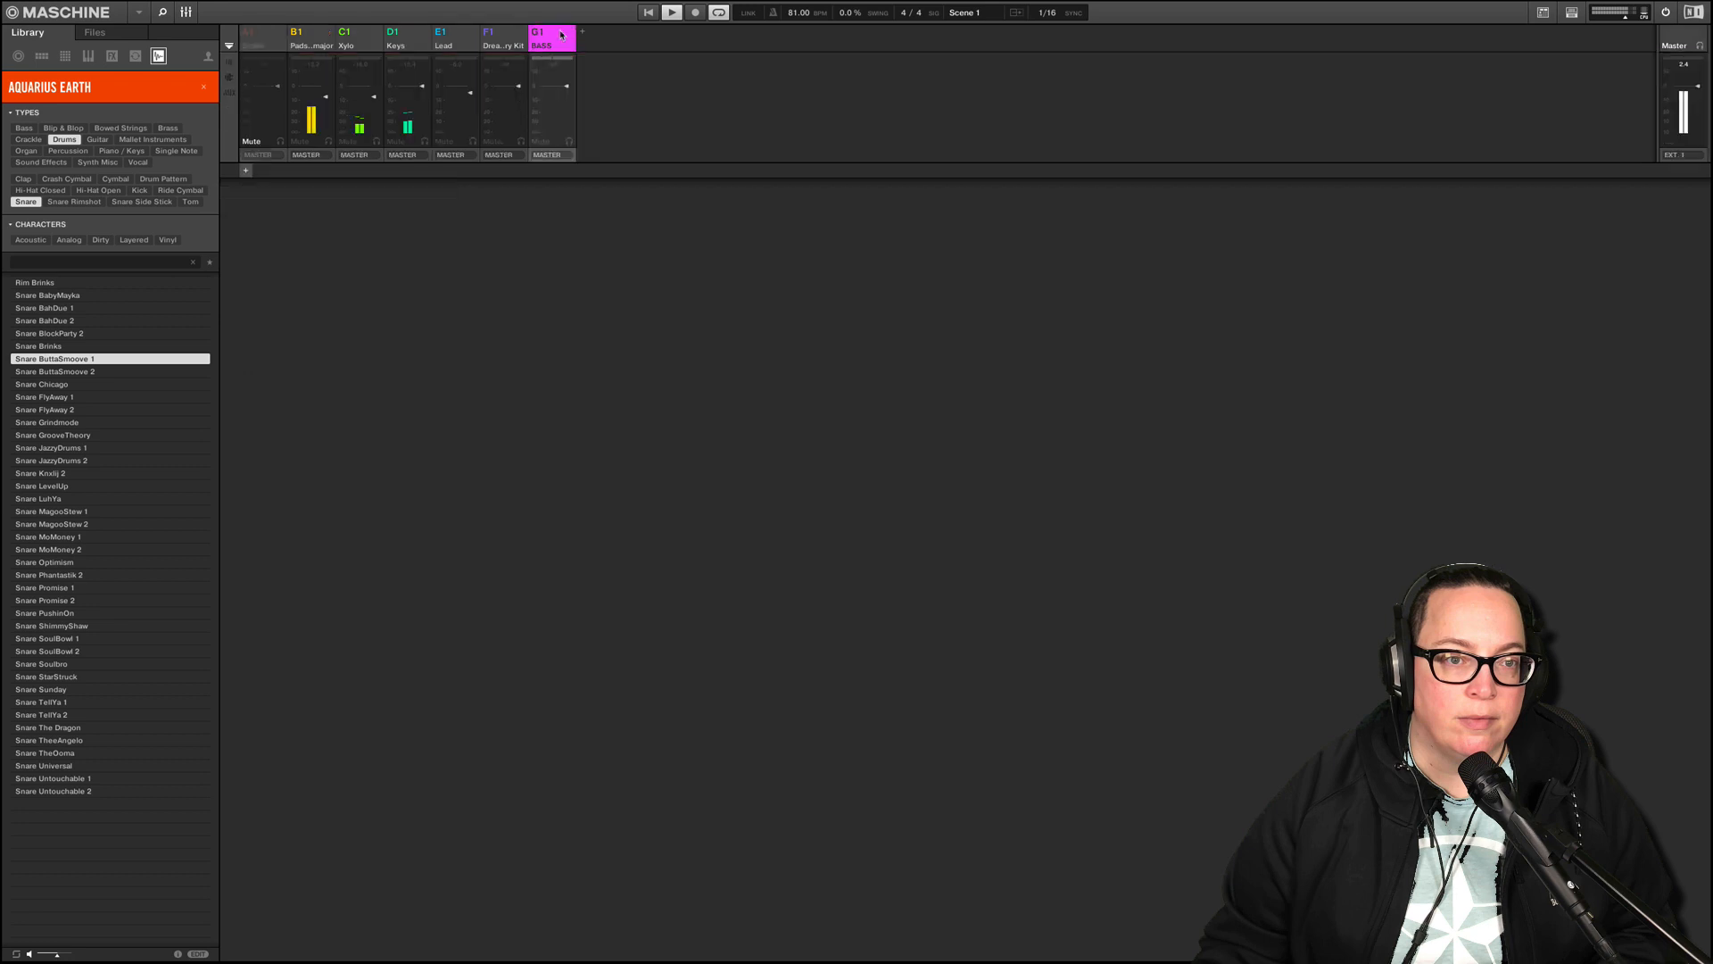
left_click(189, 13)
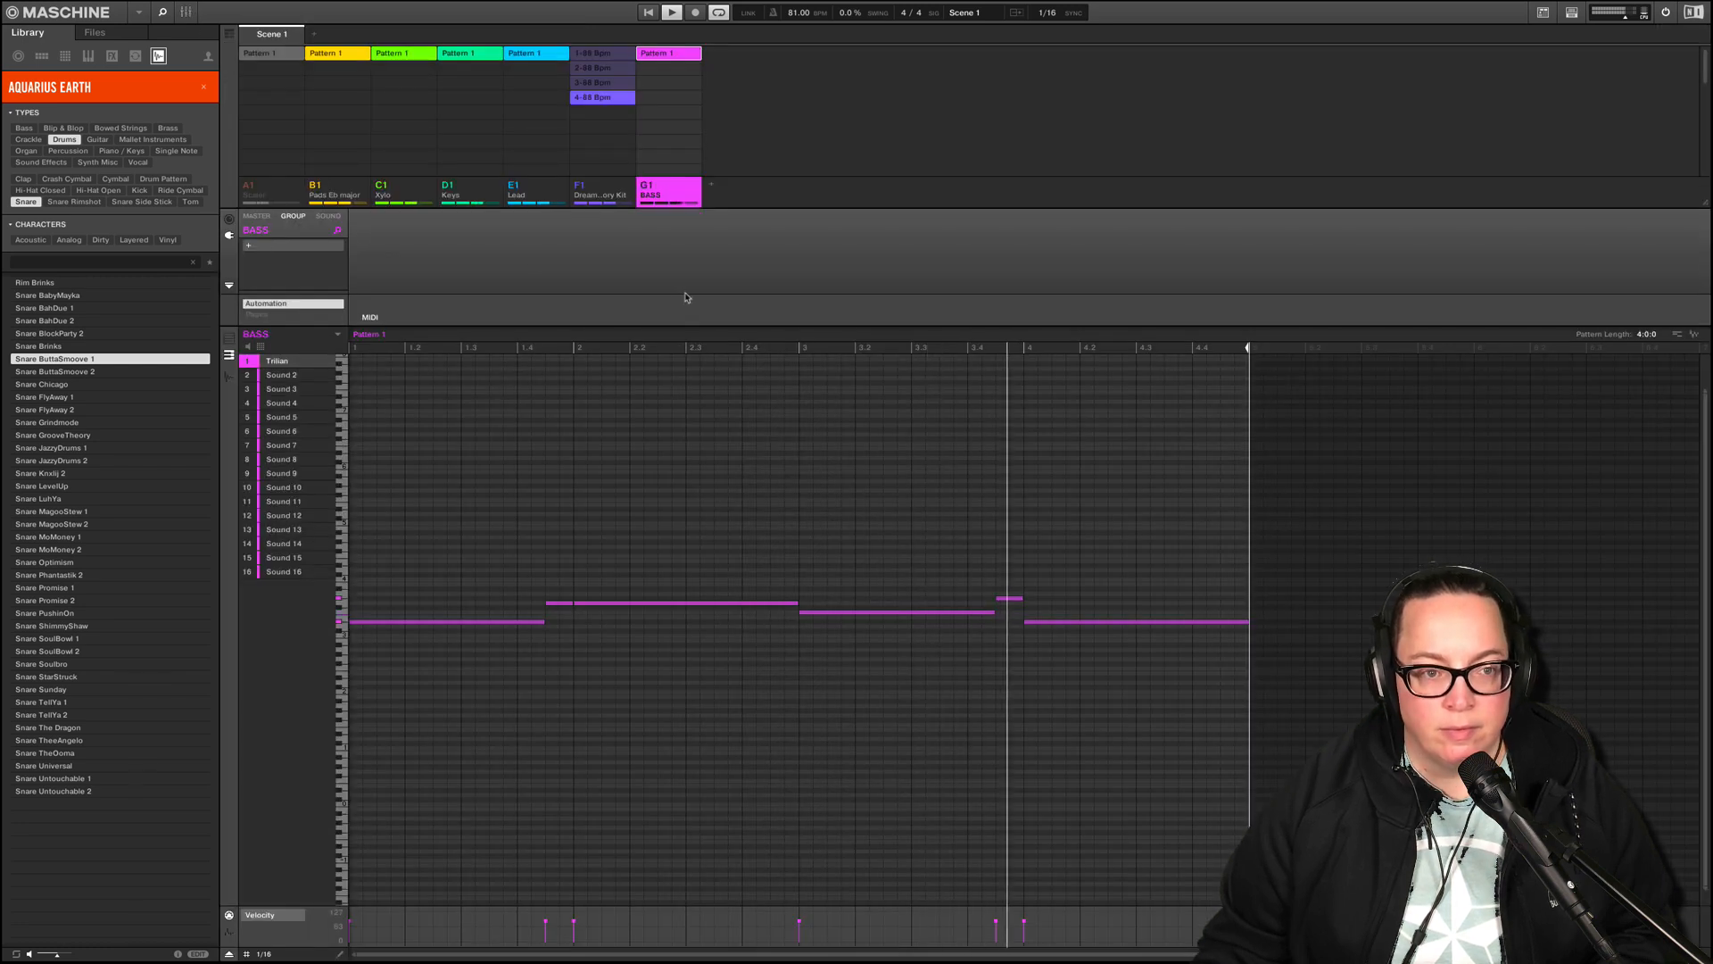